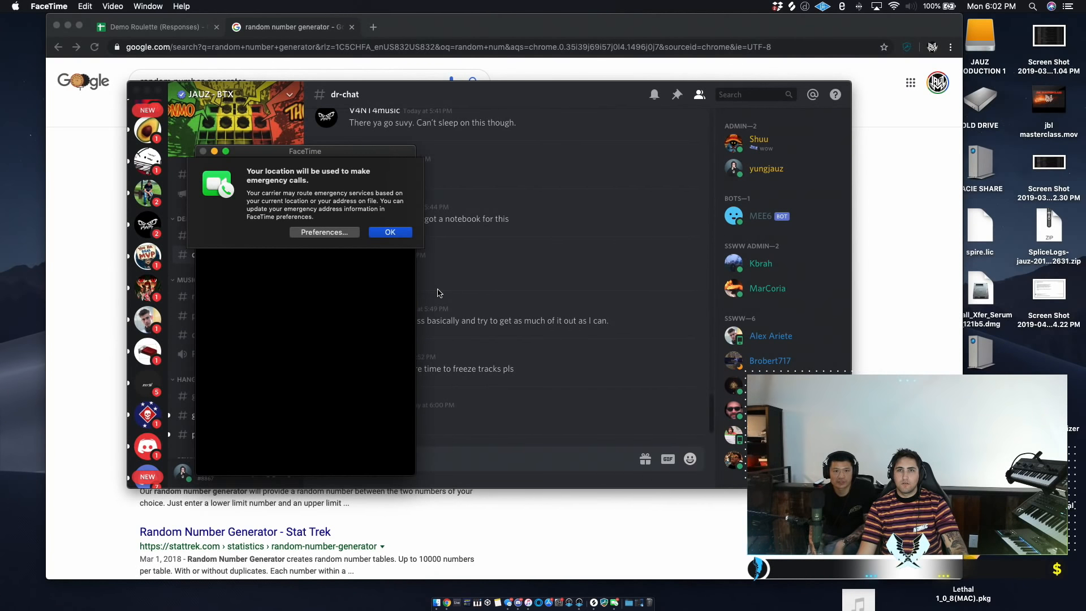
Dismiss the FaceTime emergency-call notice, switch to Chrome and look through the submissions in the Demo Roulette (Responses) sheet.
left_click(407, 232)
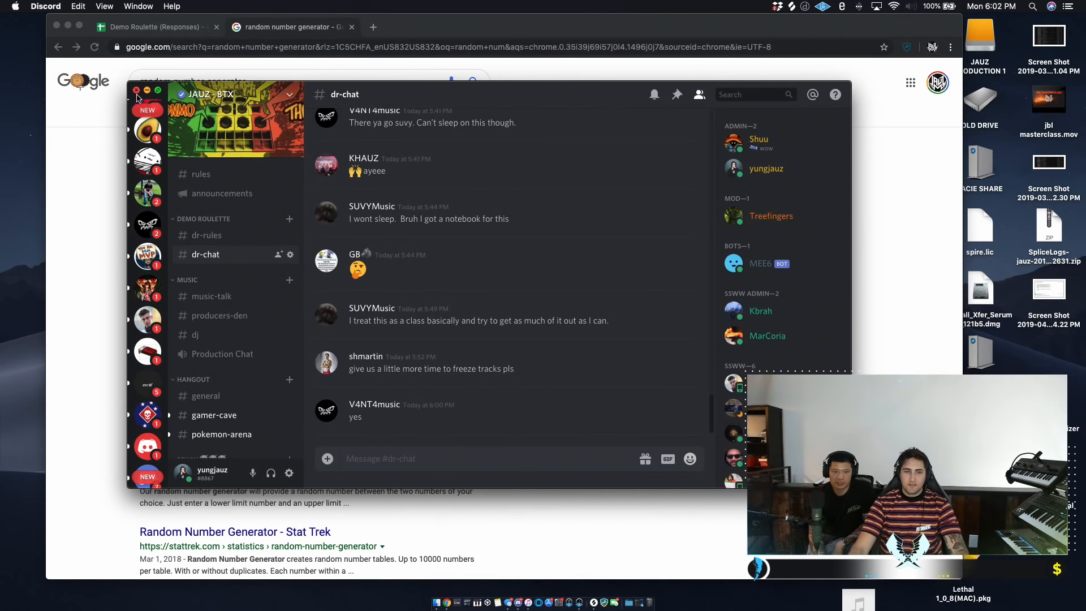
left_click(80, 134)
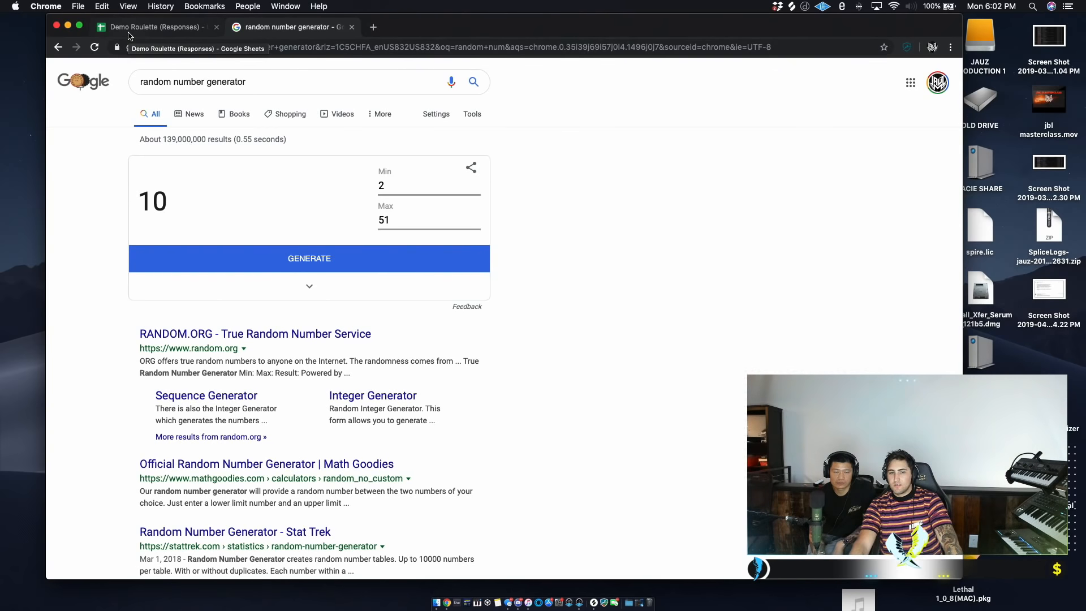
left_click(151, 29)
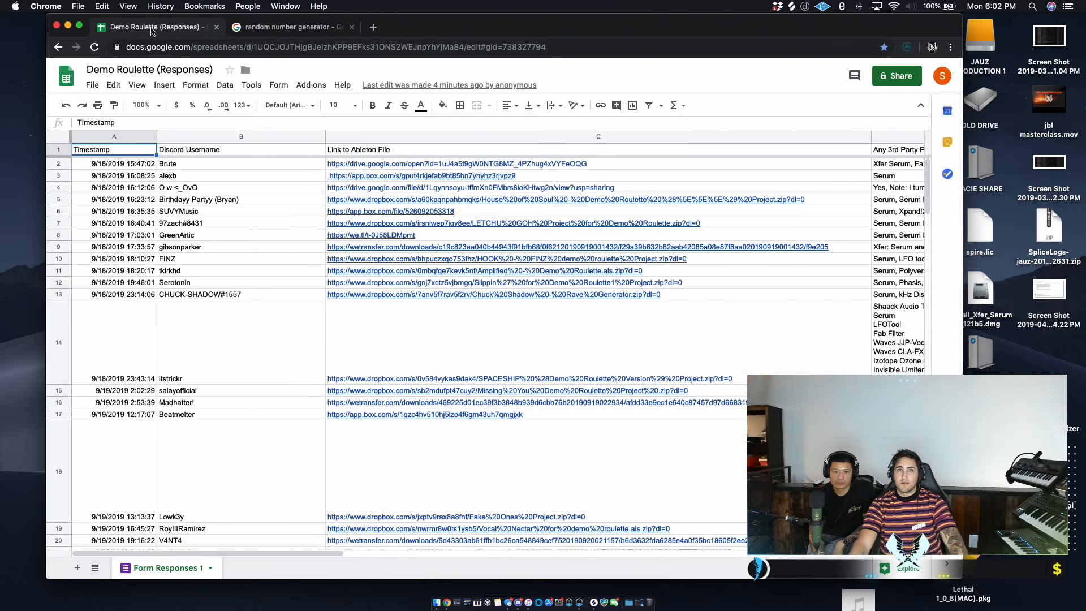
scroll(463, 308, "down", 15)
scroll(461, 308, "up", 12)
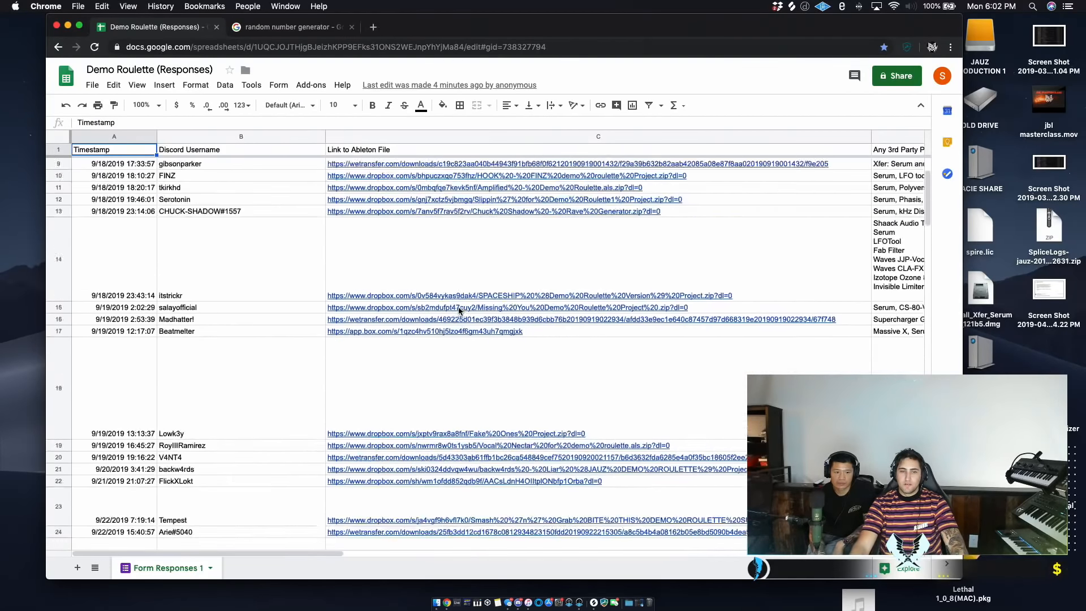
scroll(461, 308, "up", 5)
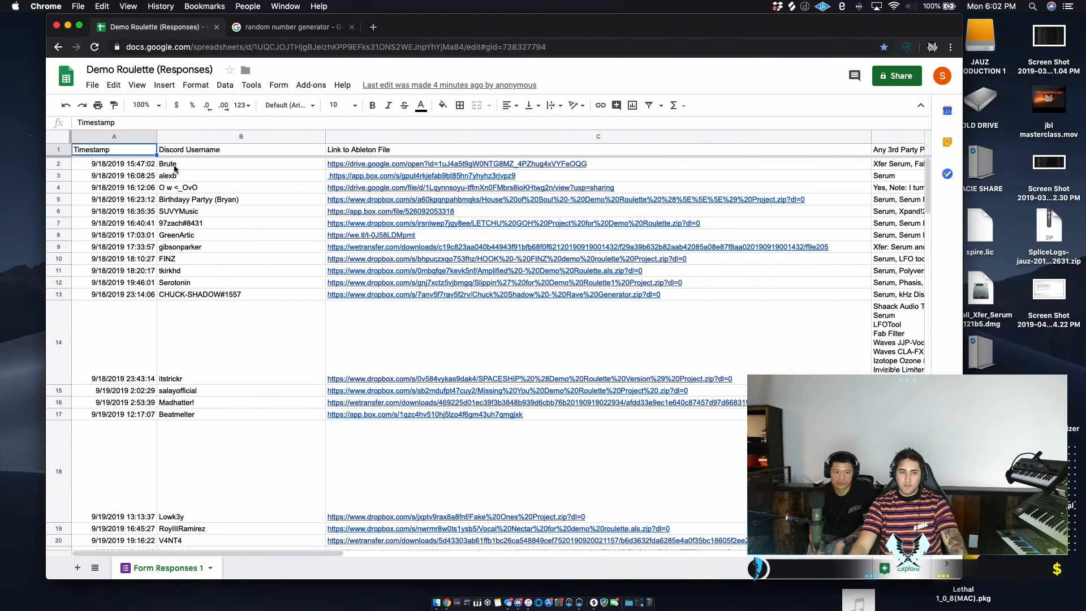
Generate a random number between 2 and 51 and return to the Demo Roulette responses sheet.
left_click(258, 30)
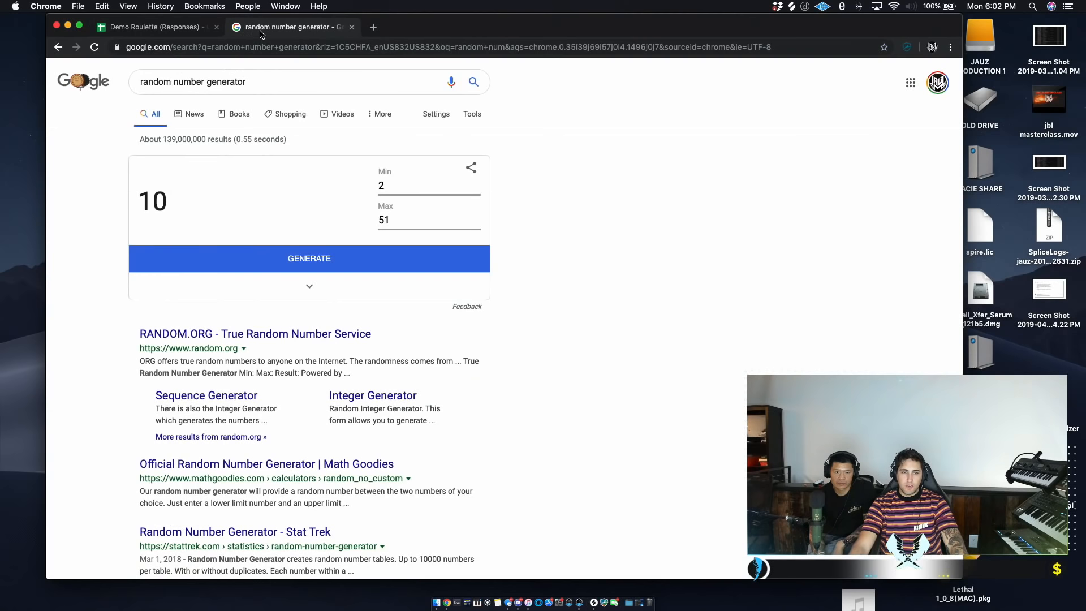
double_click(360, 264)
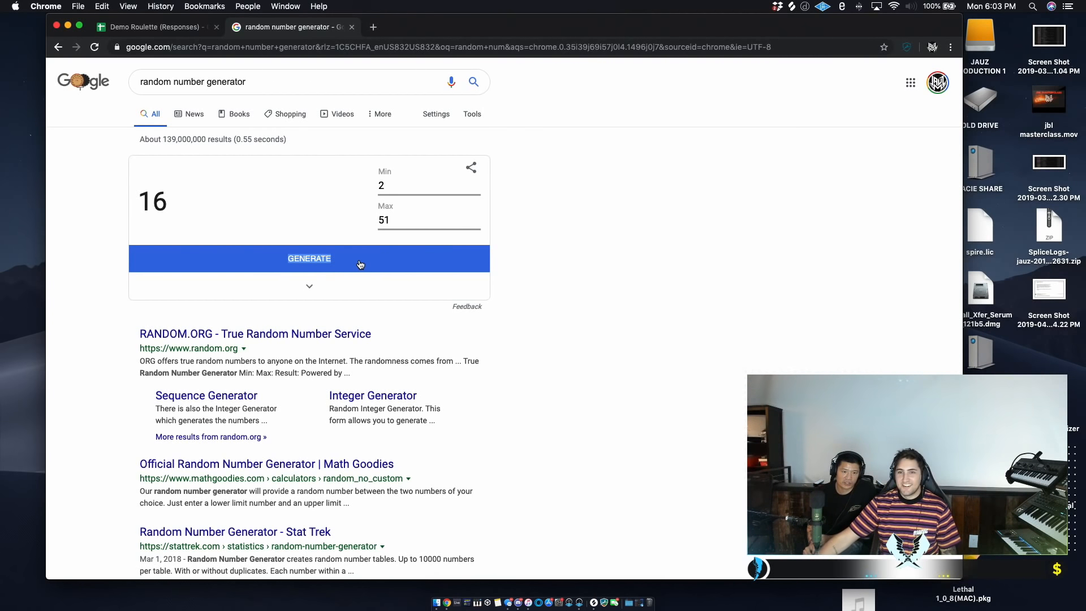
left_click(168, 29)
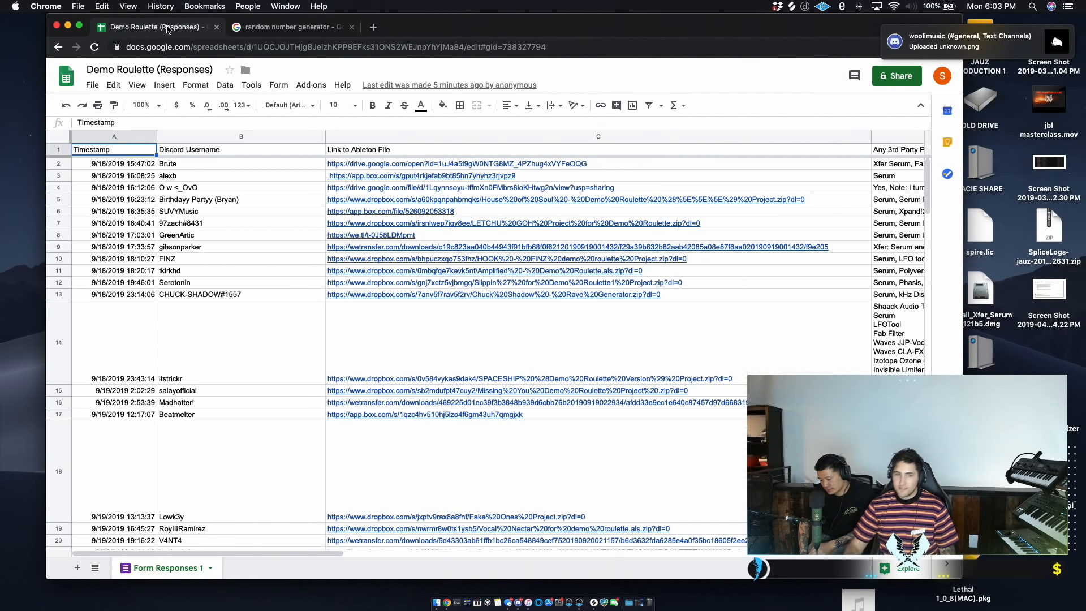
Try to open the WeTransfer link to the Ableton file from row 16 in a new tab, and close that tab.
scroll(260, 328, "down", 1)
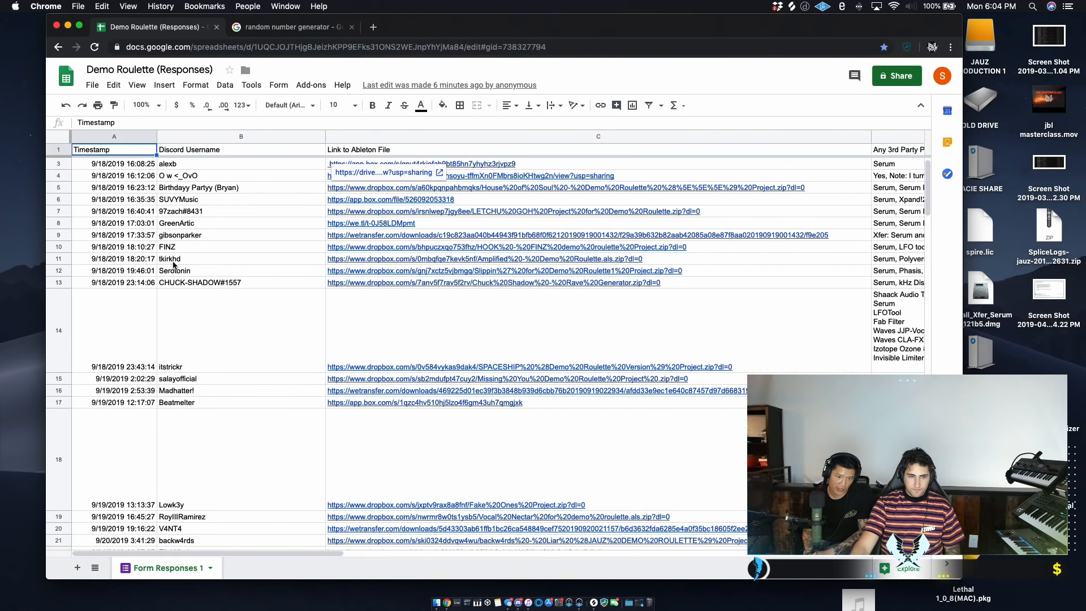
left_click(368, 394)
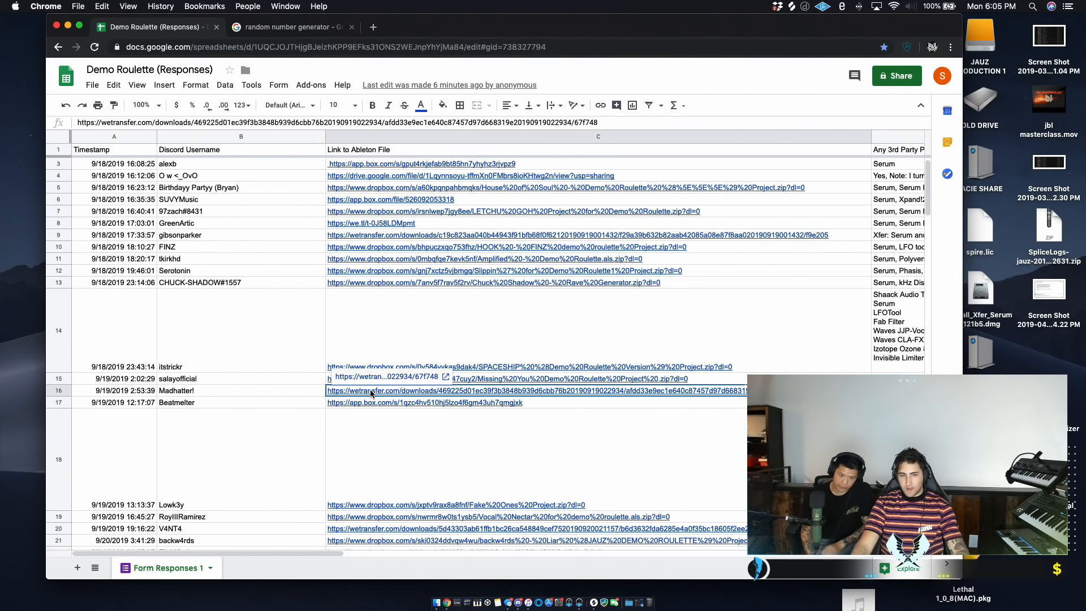
triple_click(371, 391)
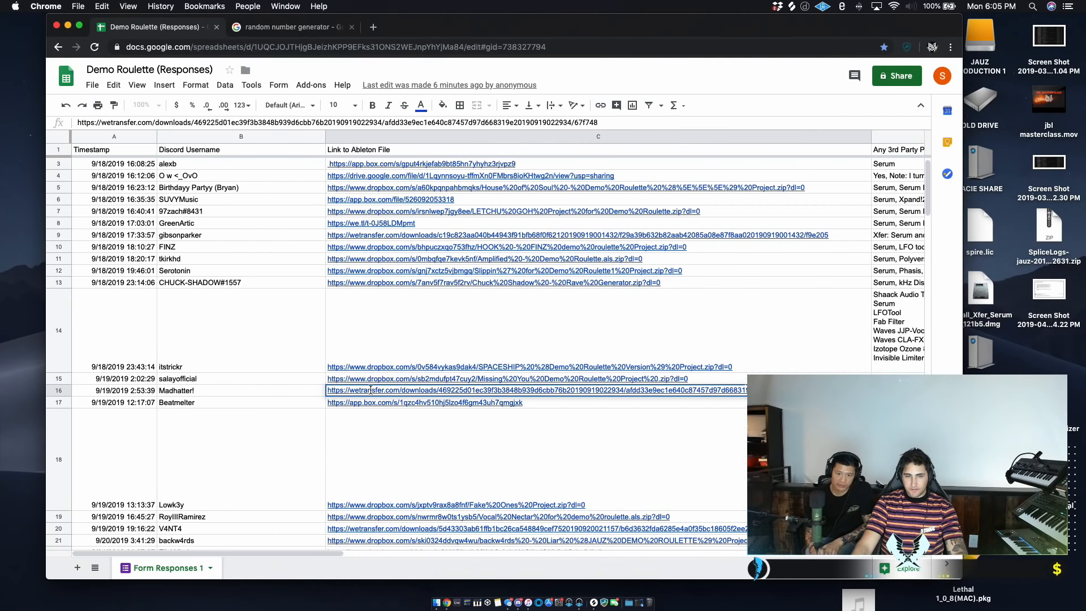
key("super+c")
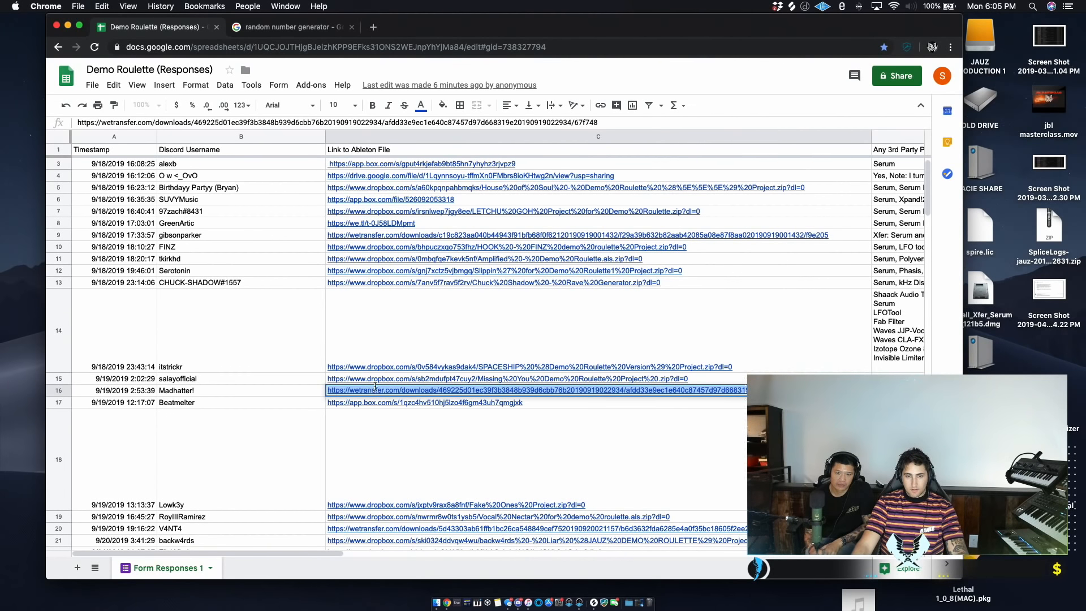
key("super+t")
key("super+v")
key("Return")
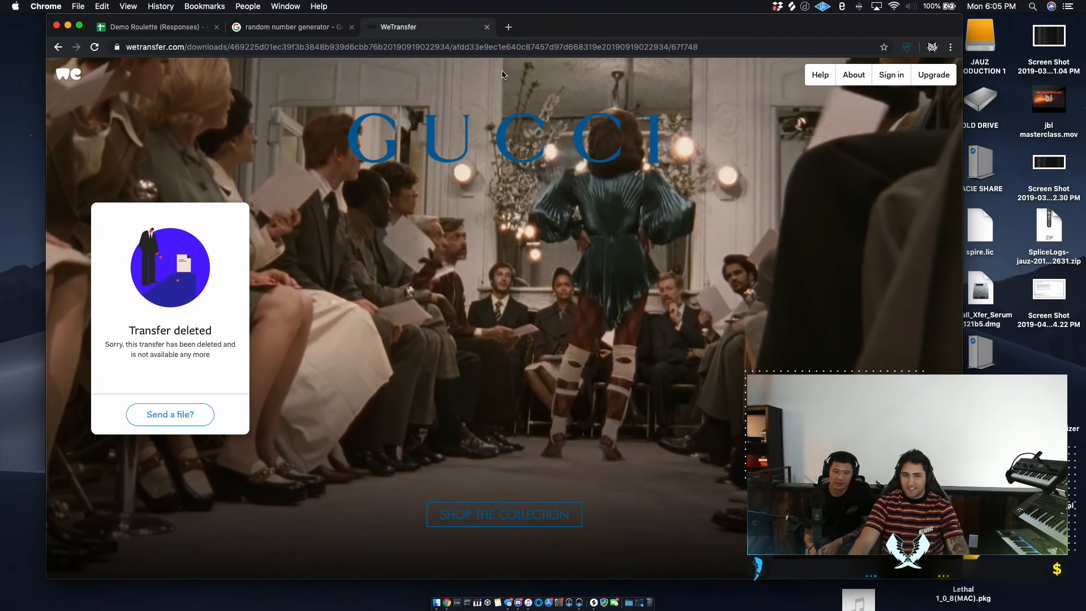
left_click(487, 27)
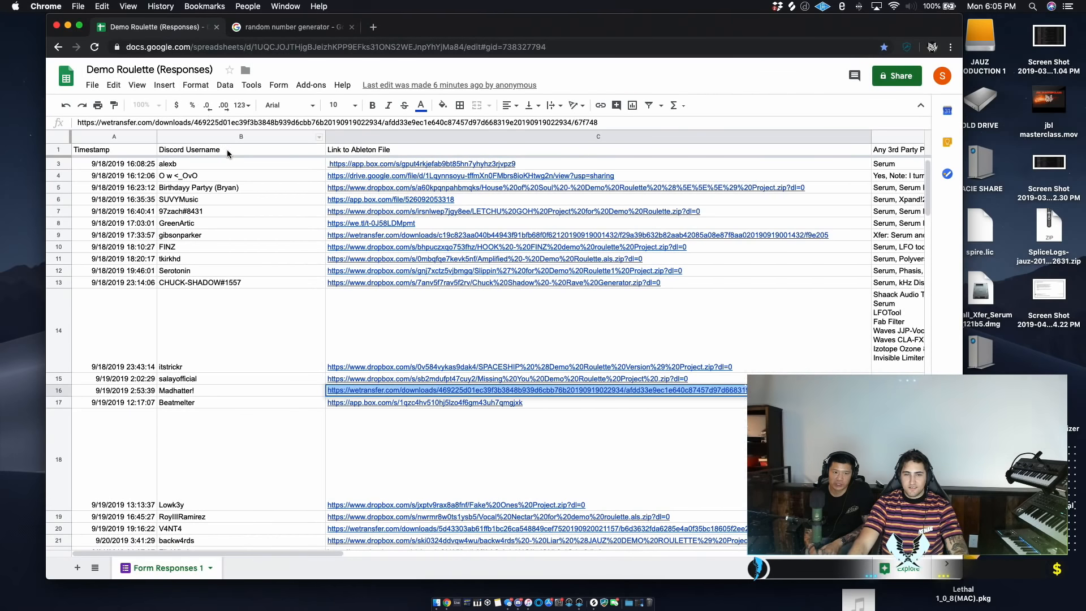
Generate a new random number and select the Discord username in row 14 of the responses sheet.
left_click(289, 27)
left_click(351, 258)
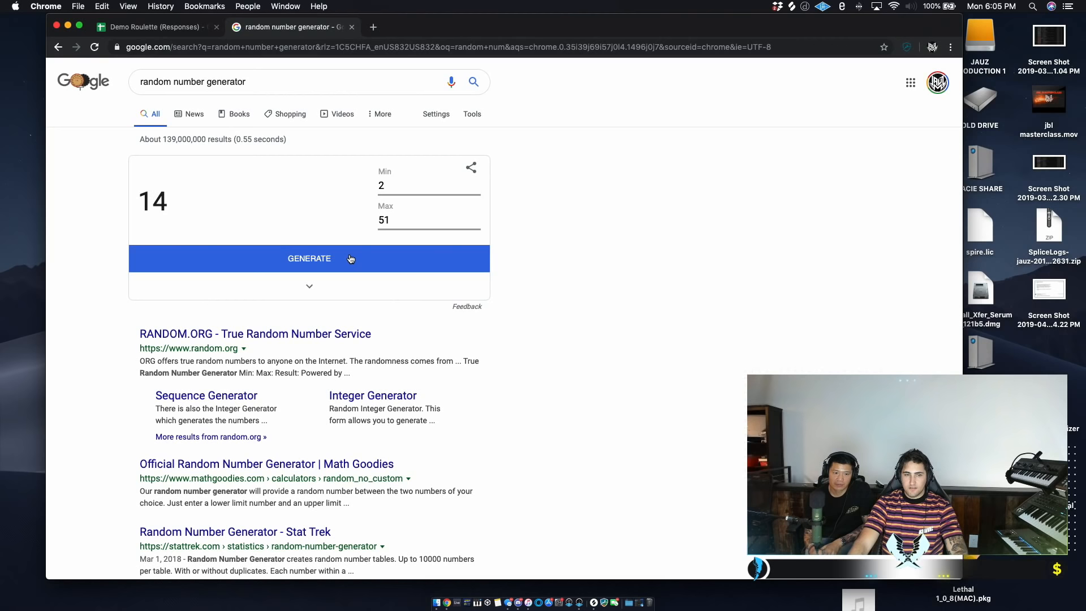
left_click(189, 29)
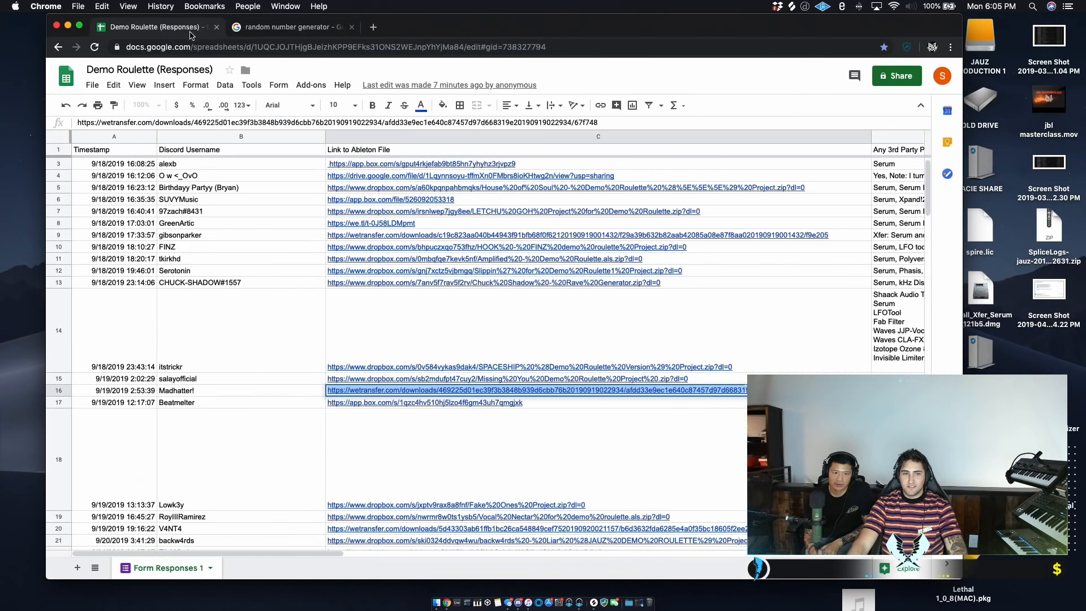
left_click(224, 348)
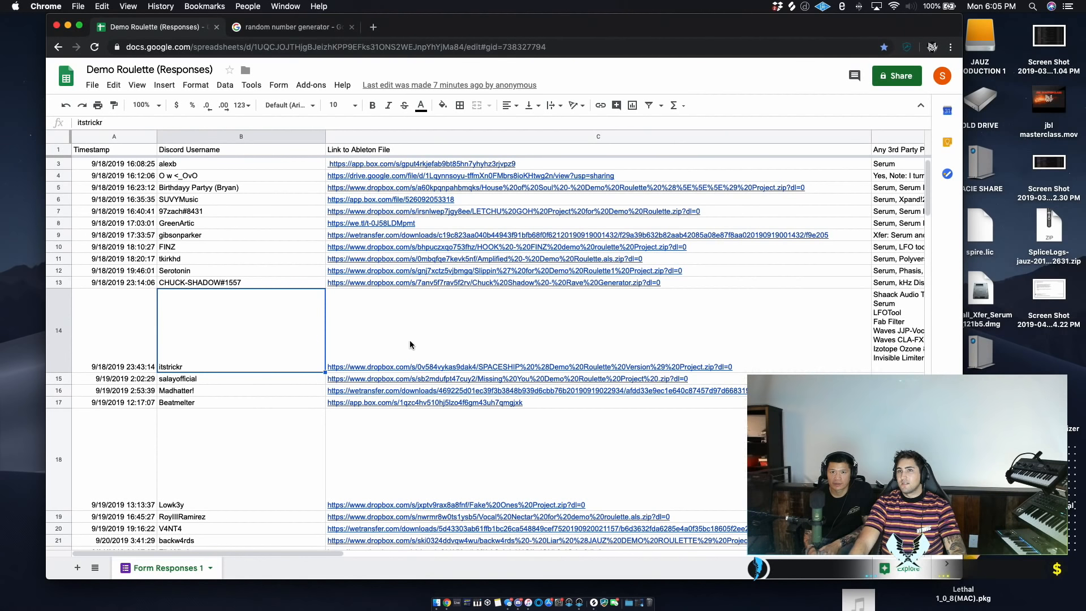
Try to open row 14's Dropbox project link in a new tab, closing the tab and leaving the link cell.
mouse_move(408, 344)
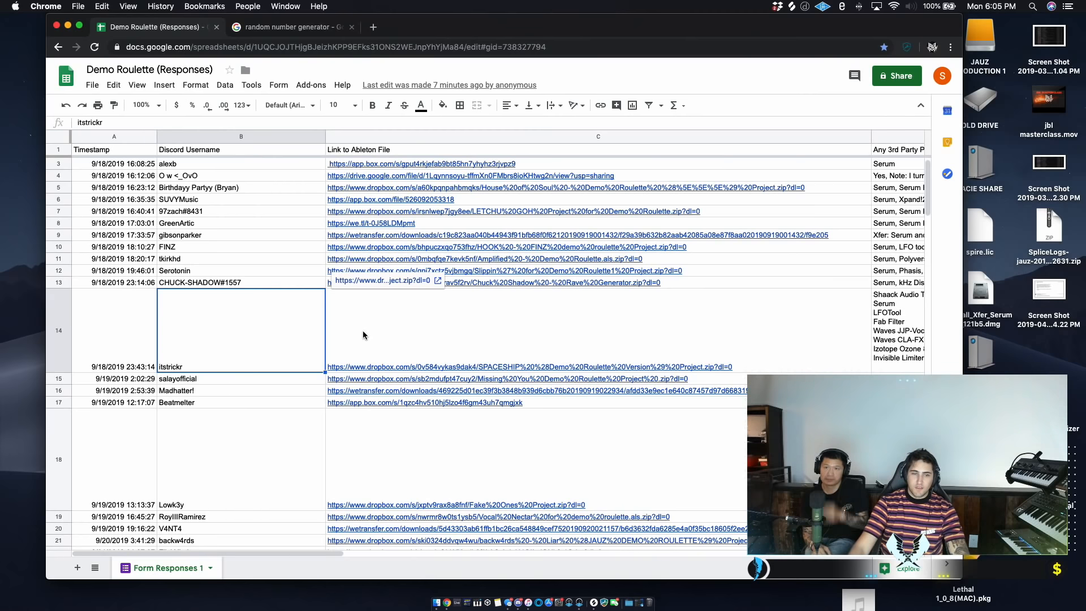
double_click(424, 368)
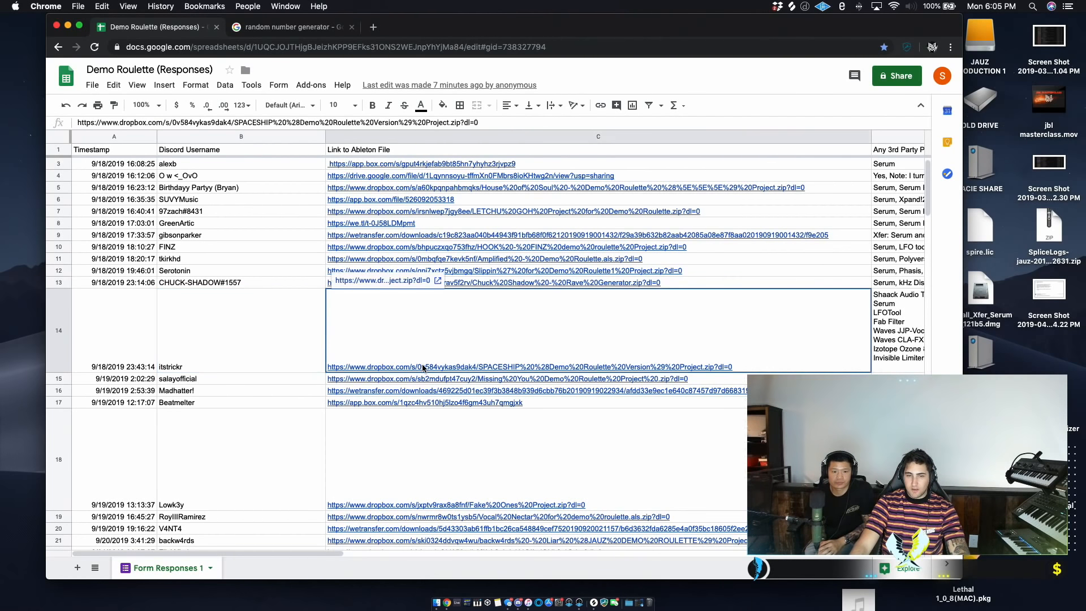
triple_click(433, 296)
key("super+c")
key("super+t")
key("super+v")
key("Return")
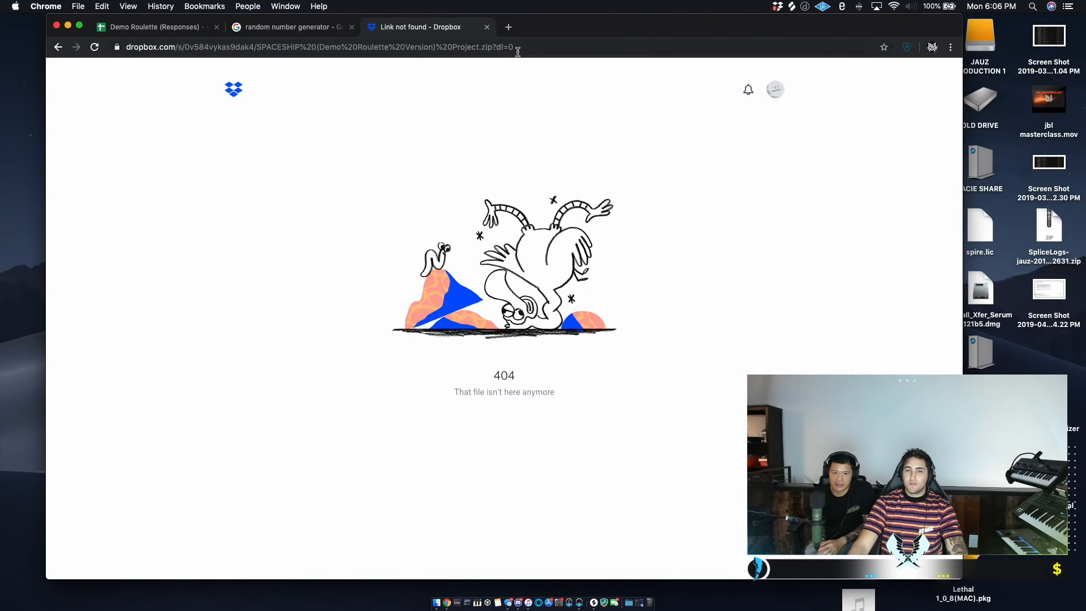
left_click(487, 27)
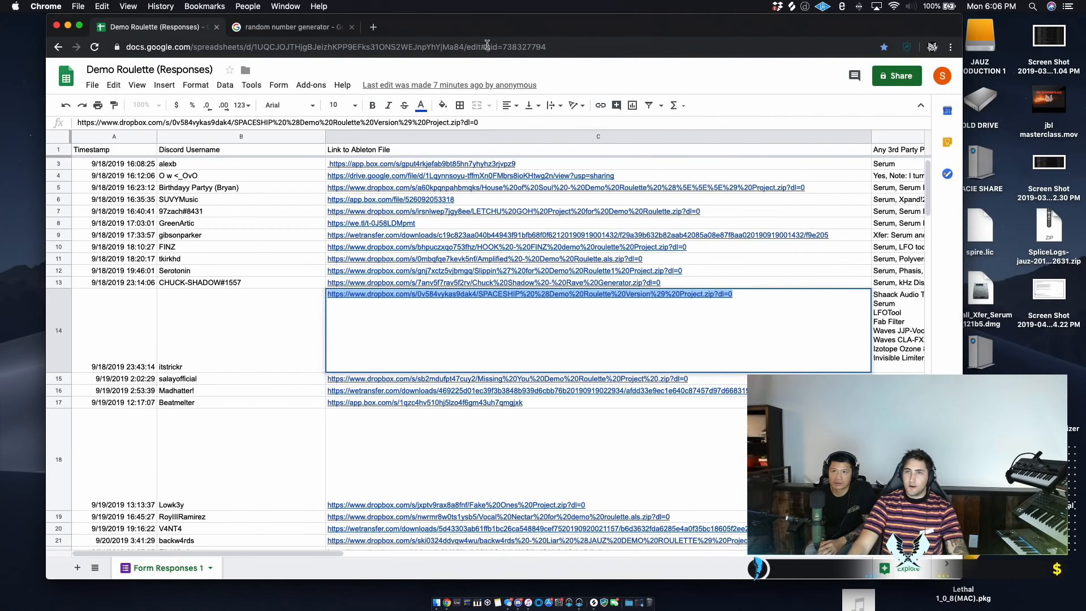
left_click(257, 345)
Generate random numbers repeatedly for another draw and select the Discord username in row 21 of the responses sheet.
left_click(283, 27)
double_click(390, 258)
left_click(390, 258)
left_click(390, 258)
left_click(390, 258)
left_click(390, 258)
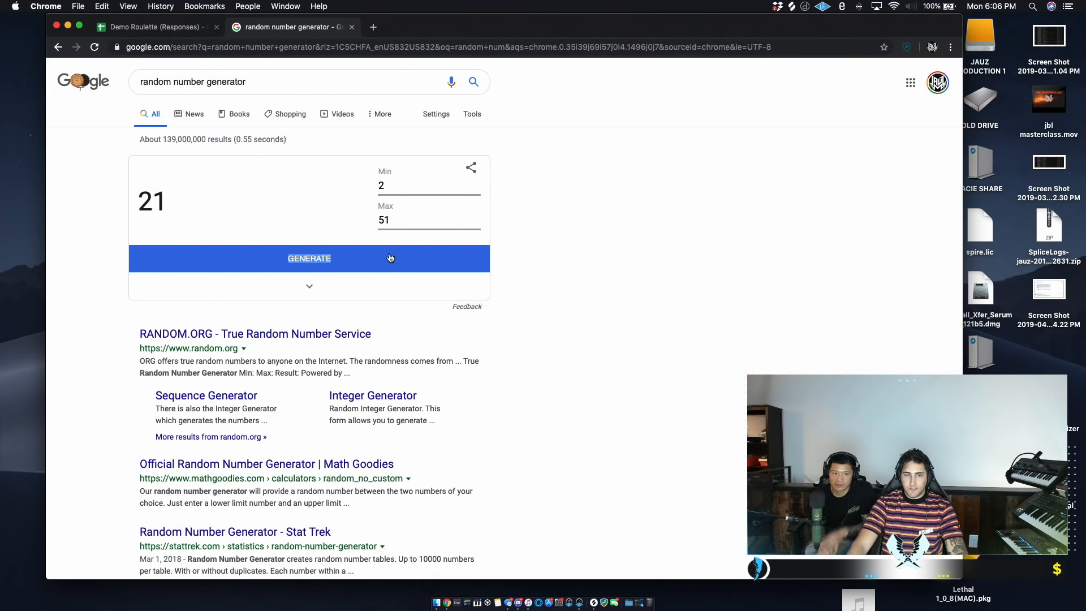
left_click(182, 29)
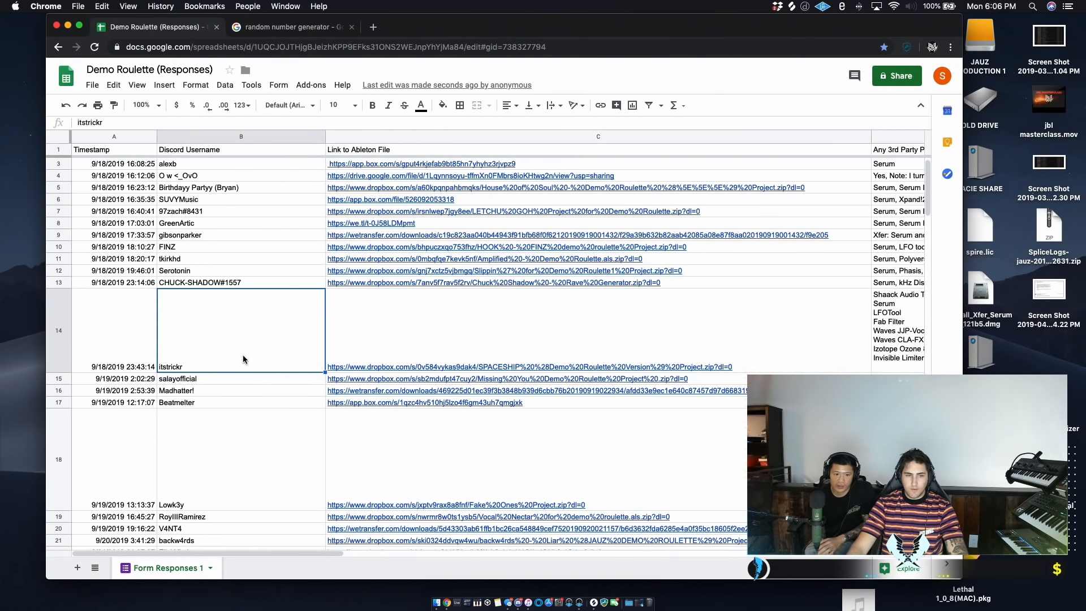
scroll(280, 381, "down", 1)
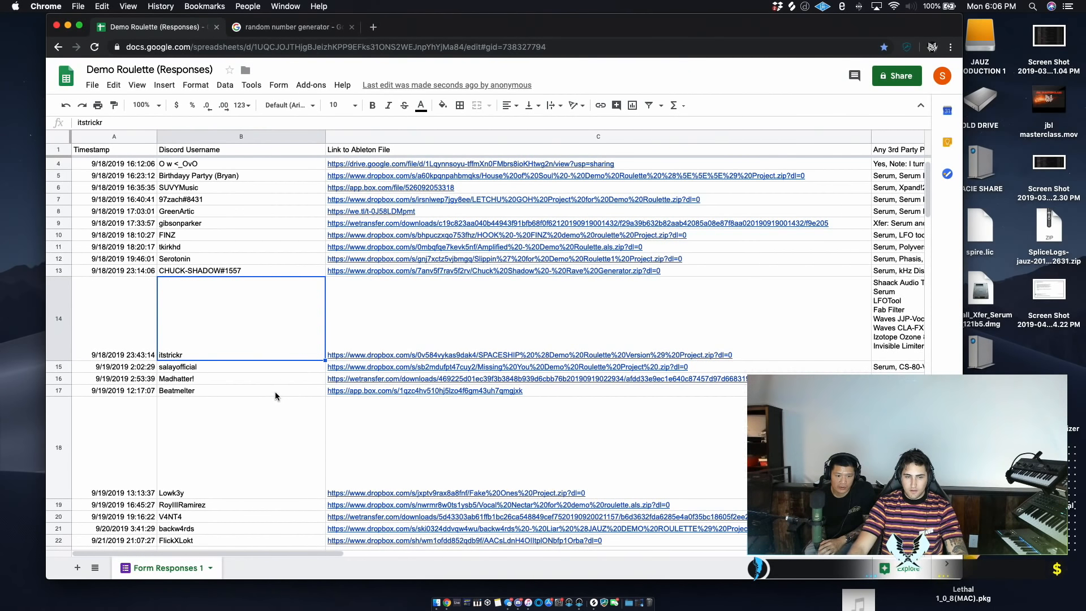
left_click(218, 530)
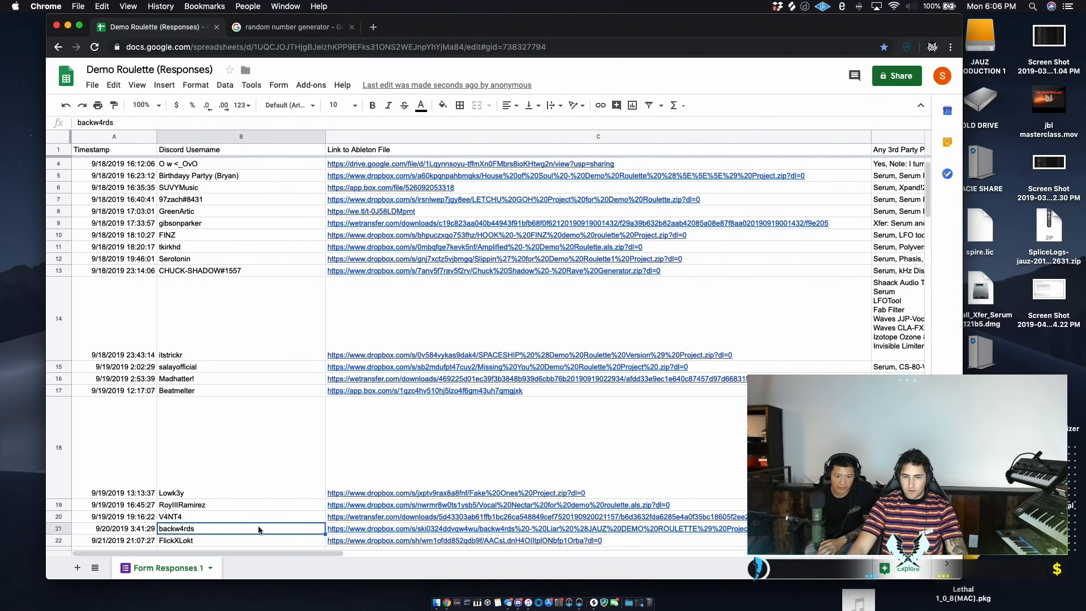
scroll(262, 467, "down", 1)
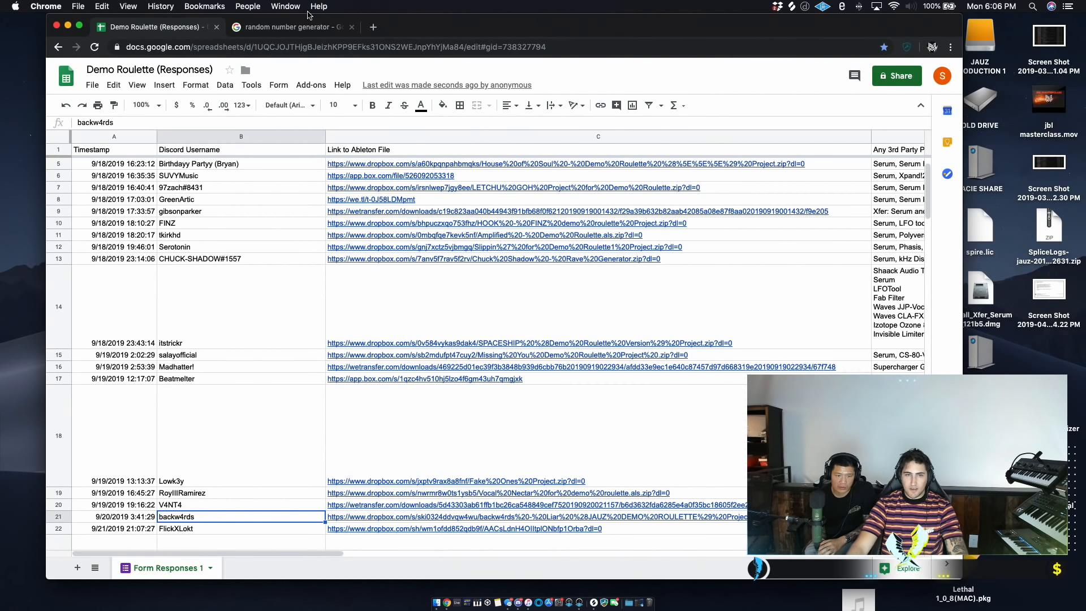
Generate one more random number, select the Discord username in row 30 and view that entry's third-party plug-ins.
left_click(311, 26)
left_click(311, 262)
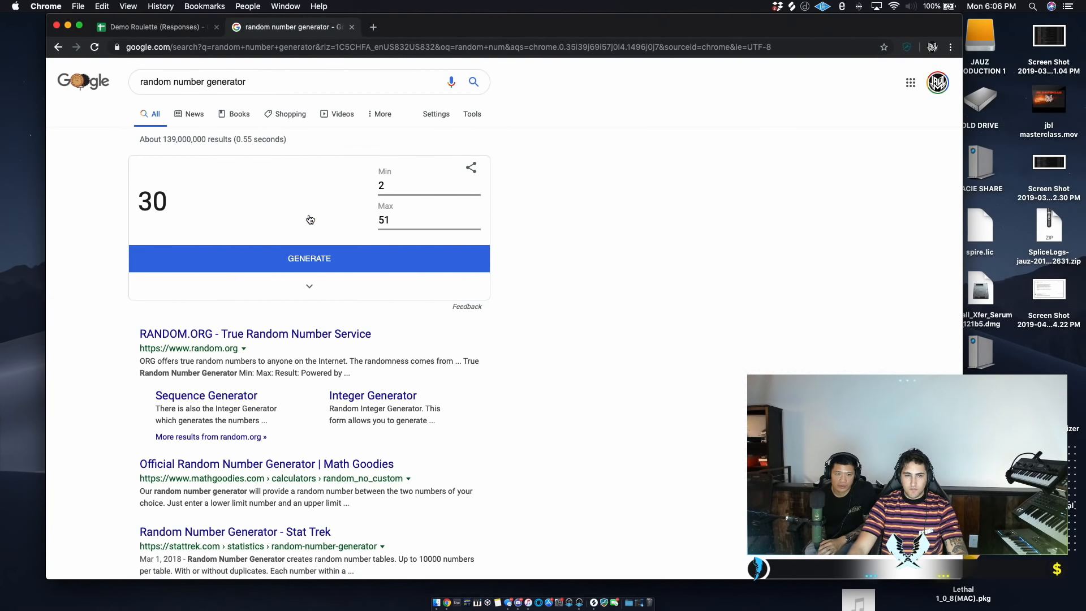
left_click(179, 28)
scroll(204, 395, "down", 10)
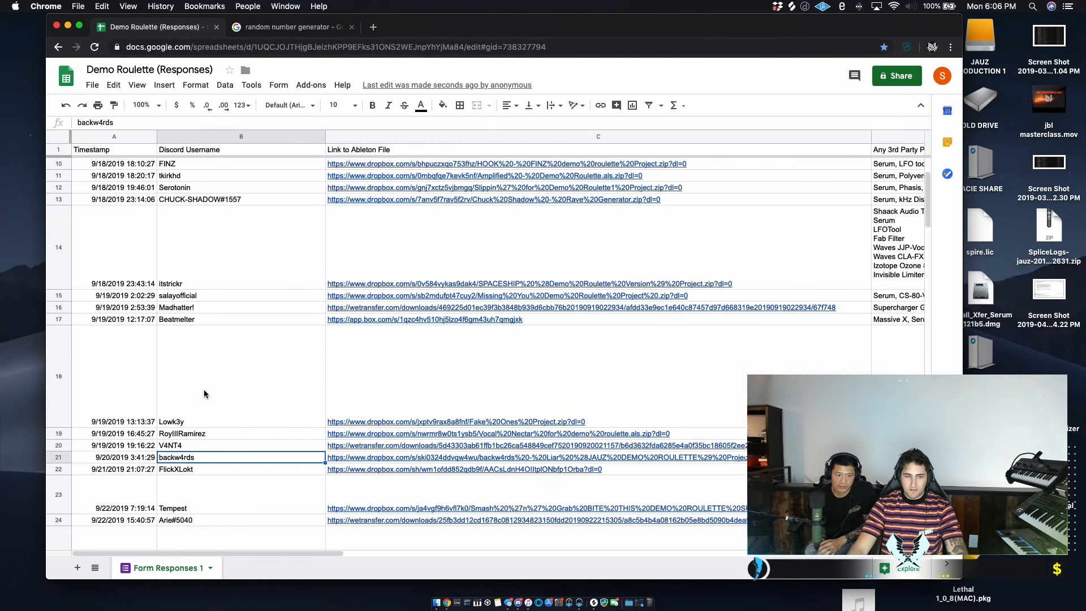
scroll(206, 394, "down", 5)
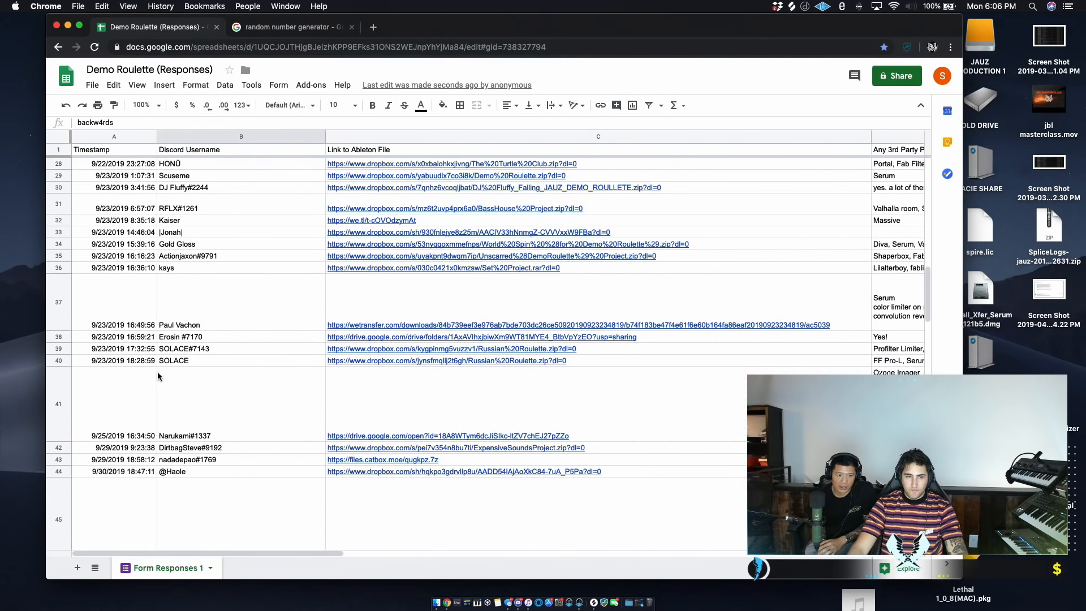
left_click(187, 192)
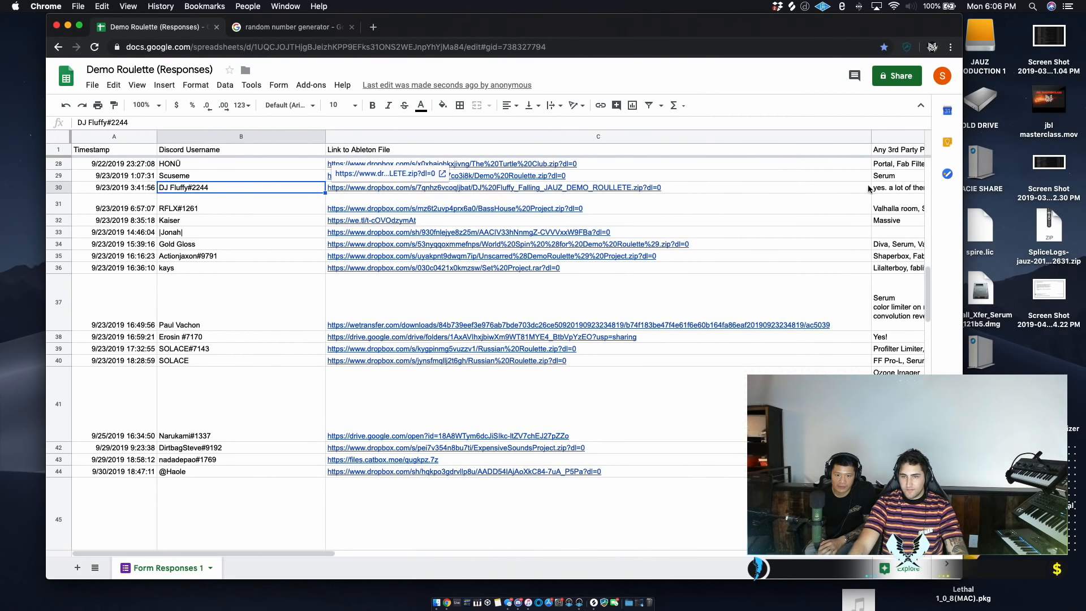
left_click_drag(265, 554, 414, 554)
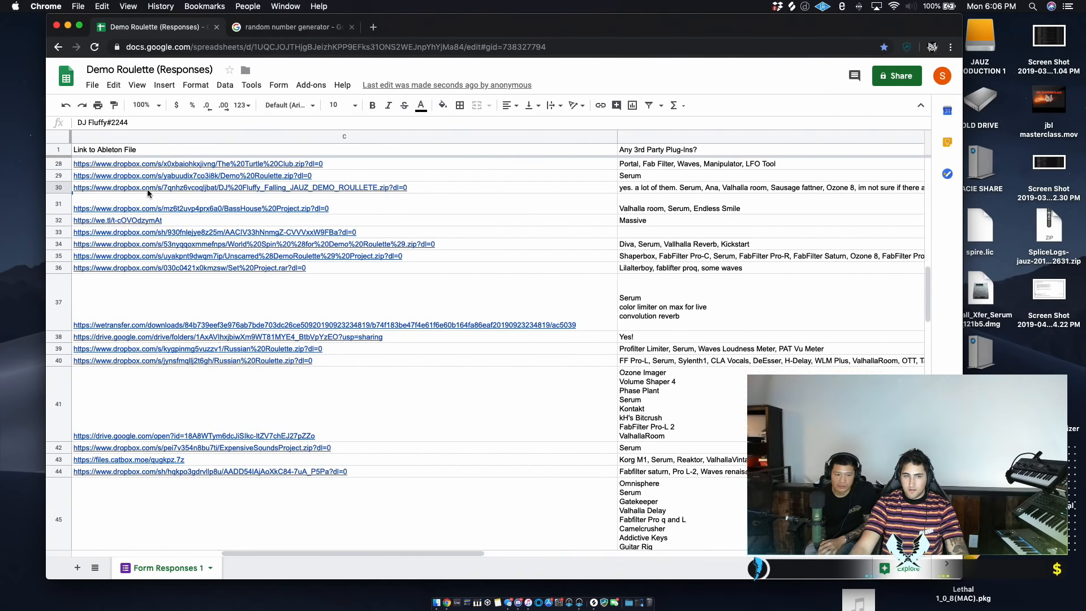
Open row 30's Dropbox link to the Ableton file in a new tab and download the project zip with Direct download.
mouse_move(166, 193)
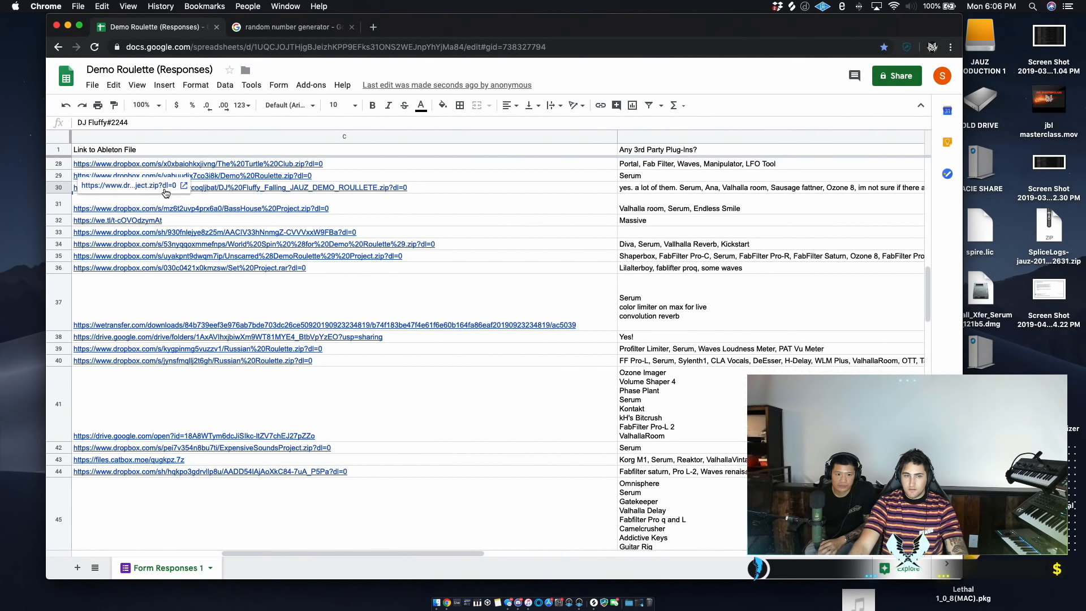
left_click(324, 190)
triple_click(303, 191)
key("super+c")
key("super+t")
key("super+v")
key("Return")
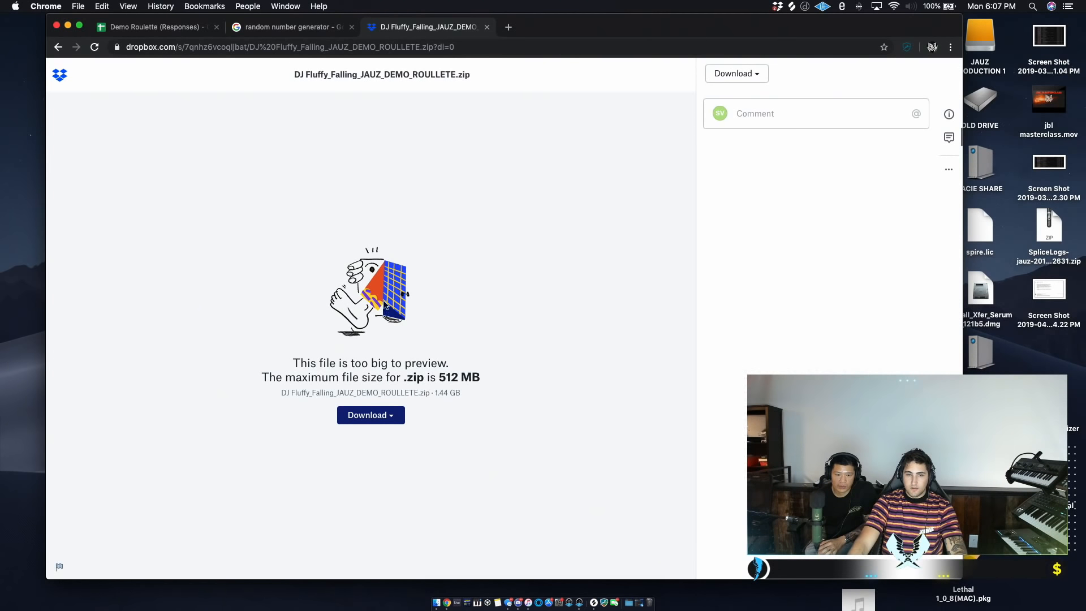
left_click(389, 420)
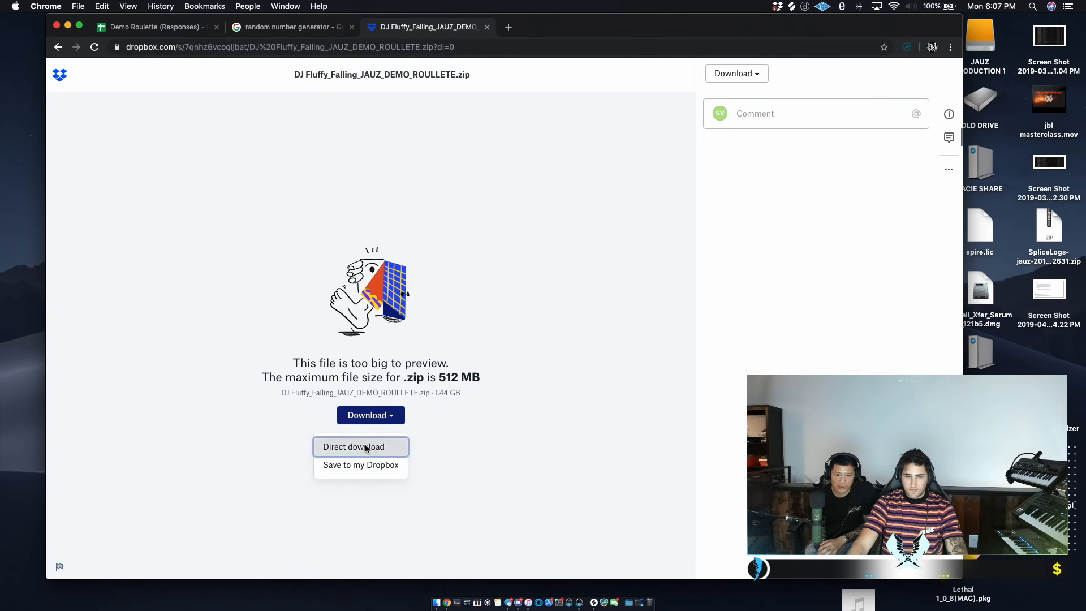
left_click(360, 447)
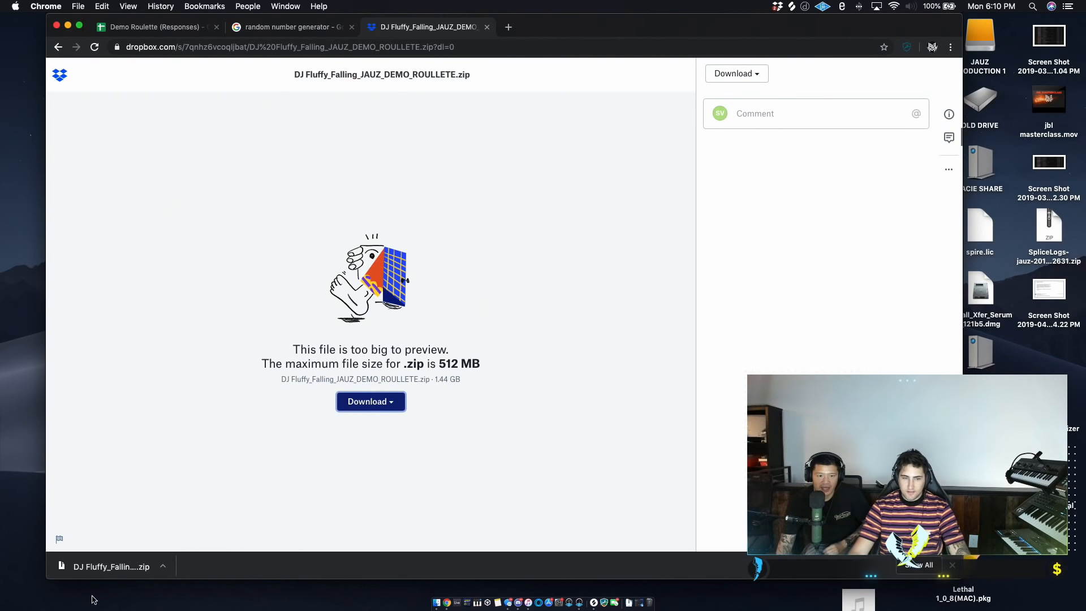
Reveal the downloaded DJ Fluffy_Falling_JAUZ_DEMO_ROULLETE.zip in Finder and extract it in the Downloads folder.
left_click(164, 566)
left_click(192, 569)
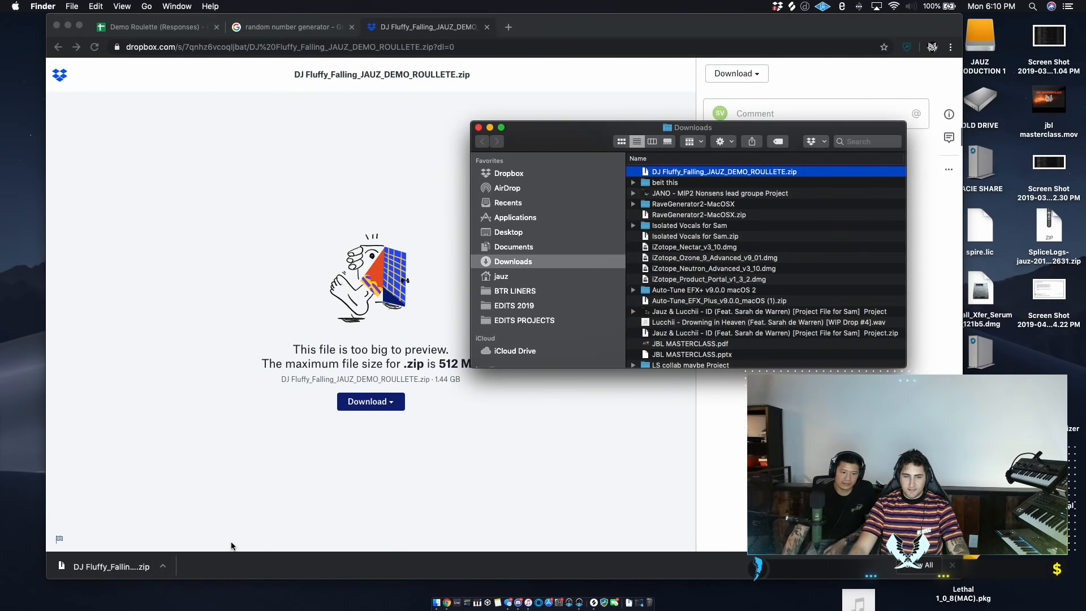
double_click(705, 172)
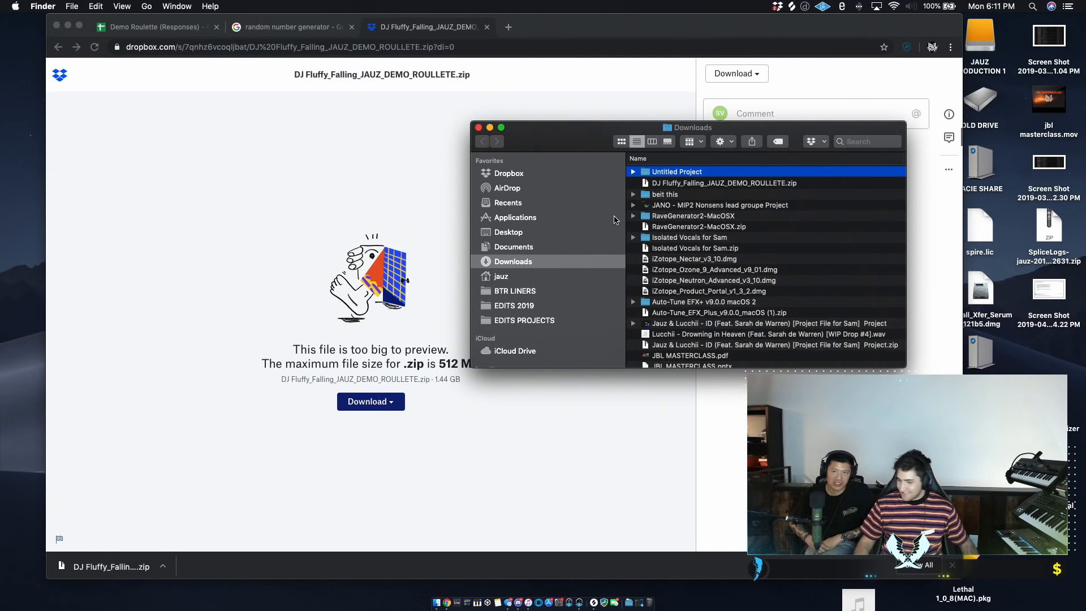
Open Untitled.als from the extracted Untitled Project folder in Ableton Live and dismiss the missing plug-in warning.
scroll(616, 220, "down", 5)
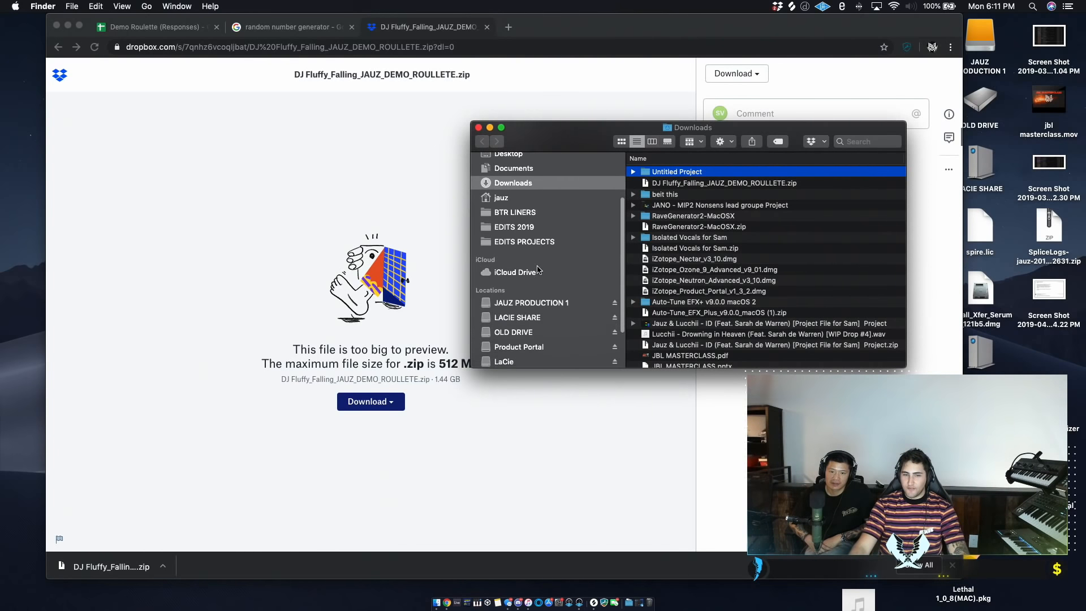
left_click(163, 569)
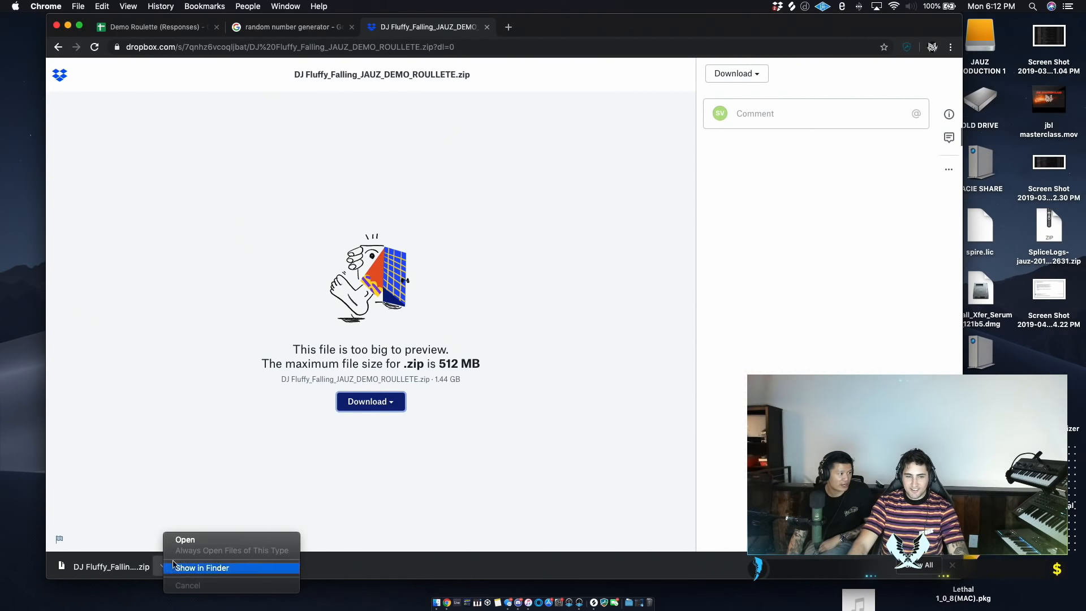
left_click(223, 568)
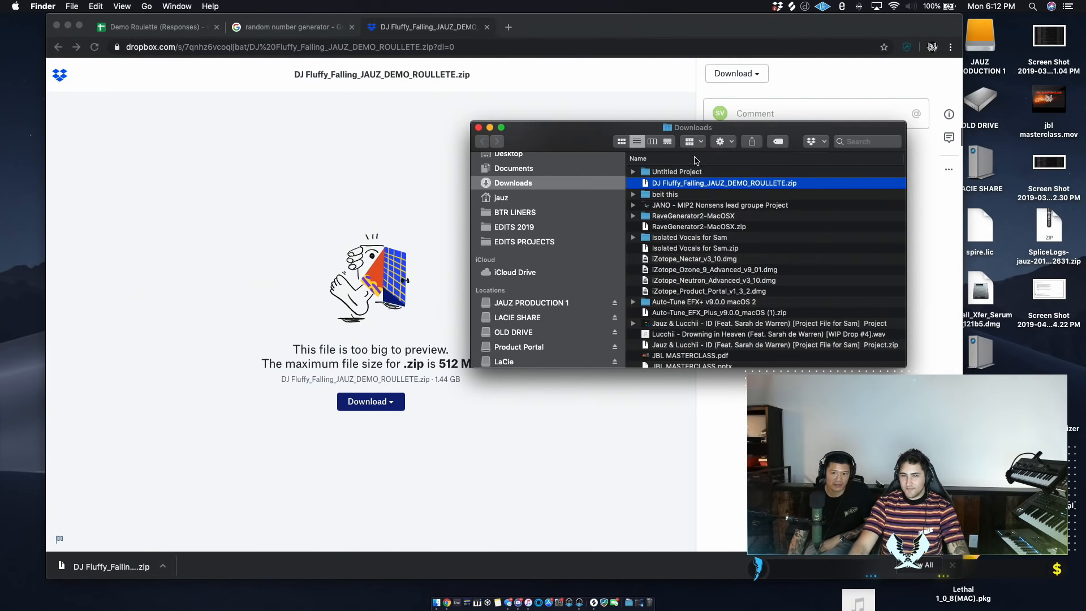
left_click(698, 172)
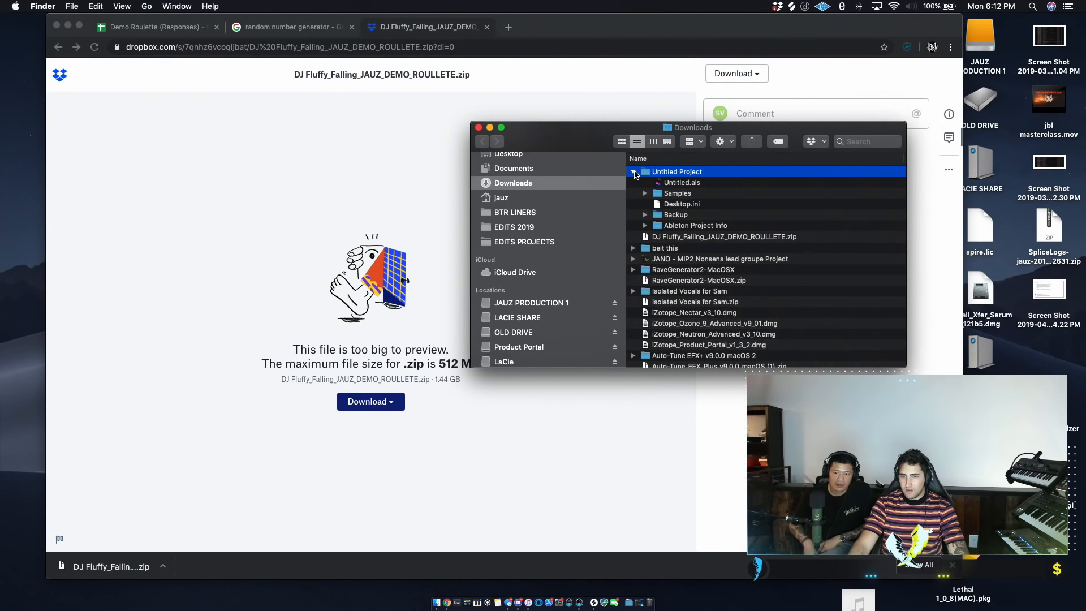
left_click(633, 172)
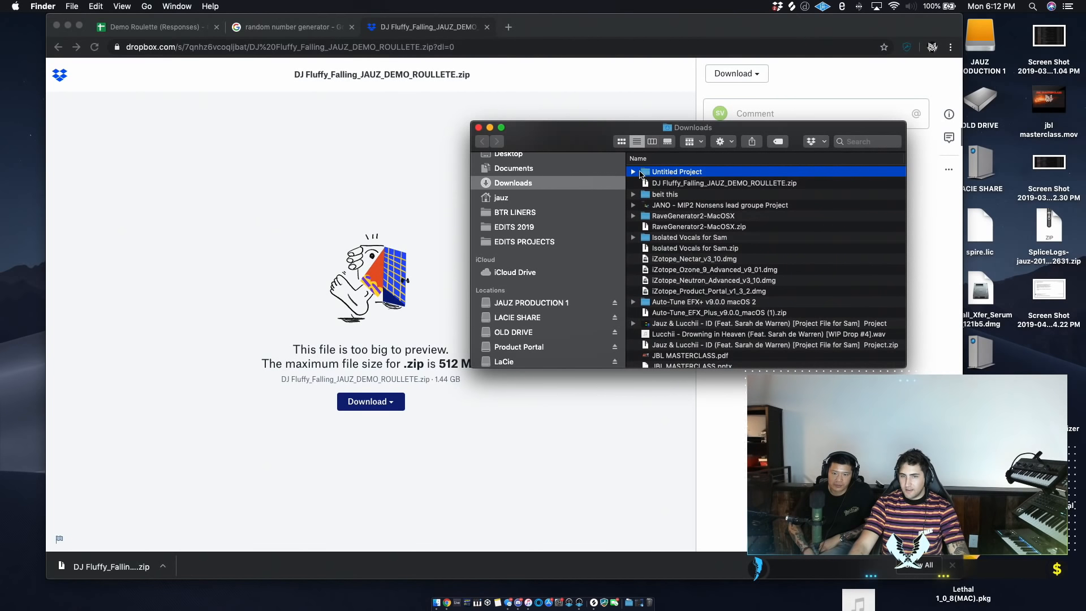
left_click(632, 172)
double_click(691, 183)
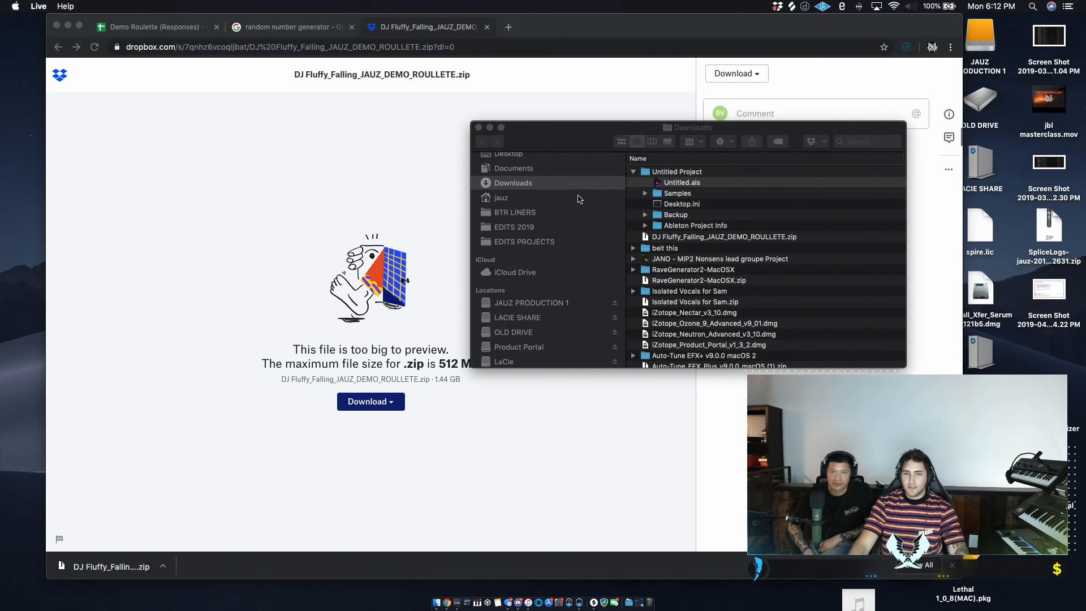
left_click_drag(564, 139, 755, 146)
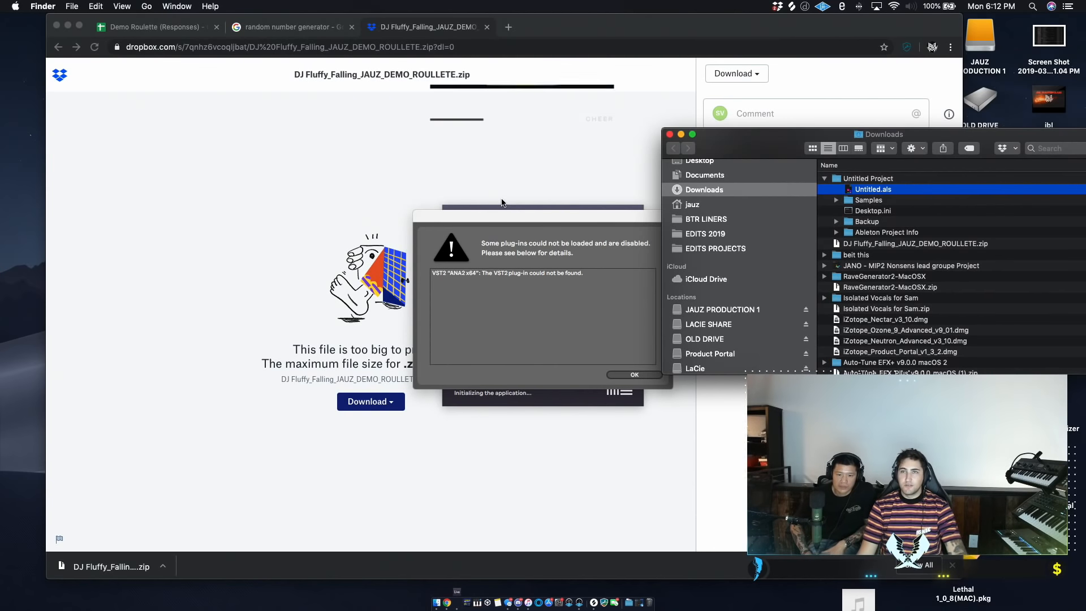
left_click(634, 374)
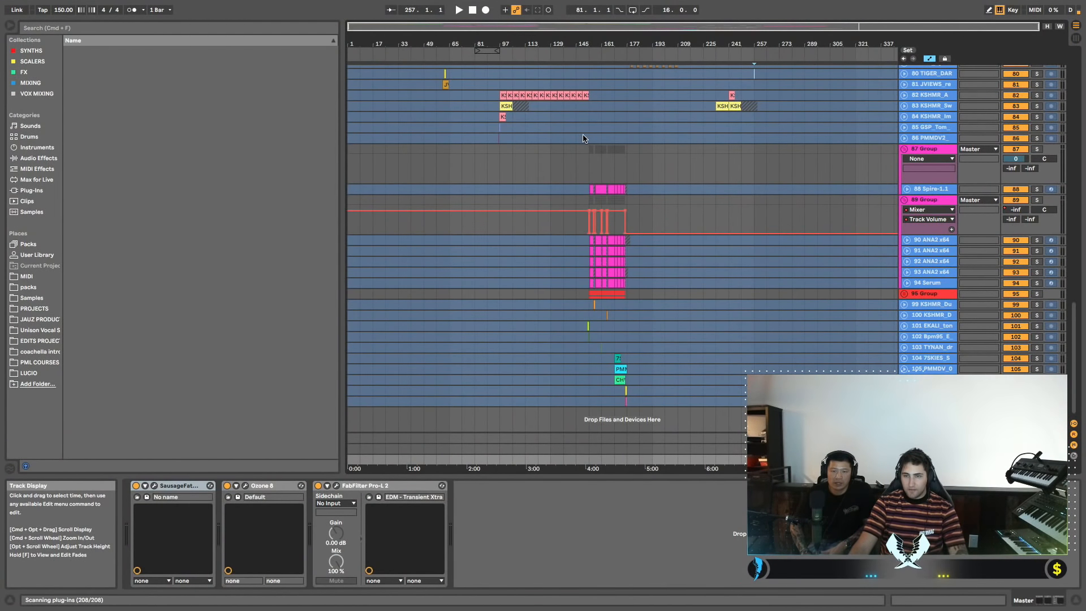
Fold all tracks in the arrangement and hide the browser to widen the timeline.
scroll(911, 158, "up", 5)
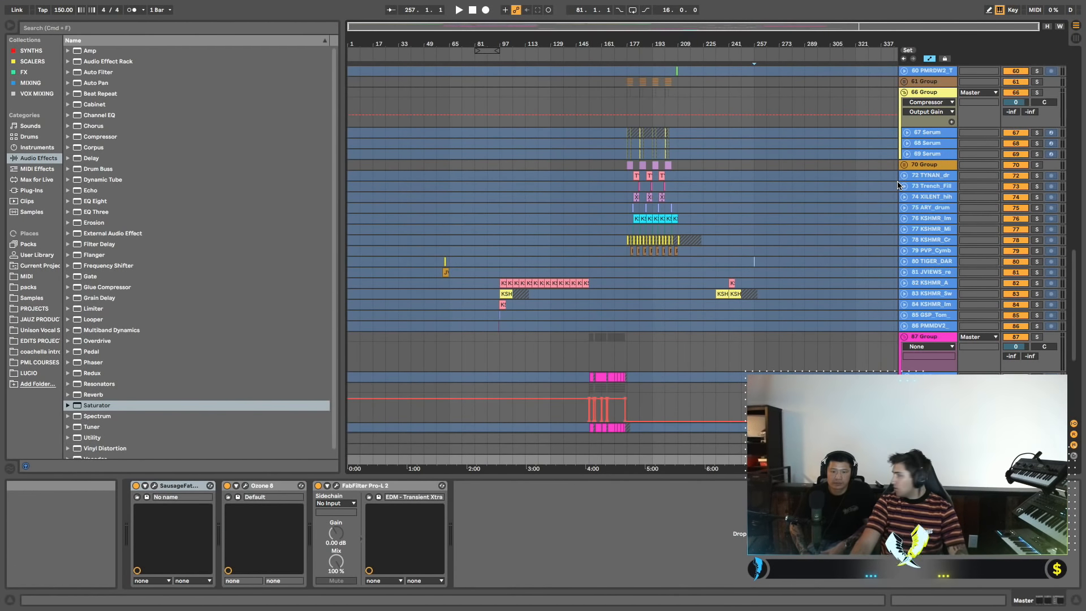
scroll(786, 186, "down", 5)
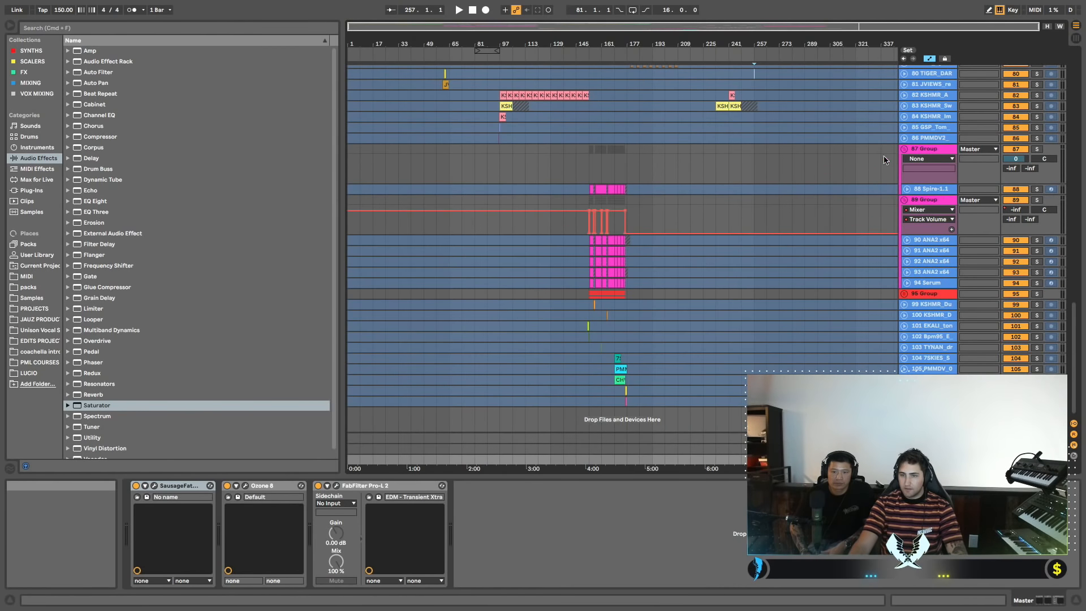
left_click(904, 150, "alt")
scroll(894, 184, "up", 7)
scroll(888, 181, "up", 7)
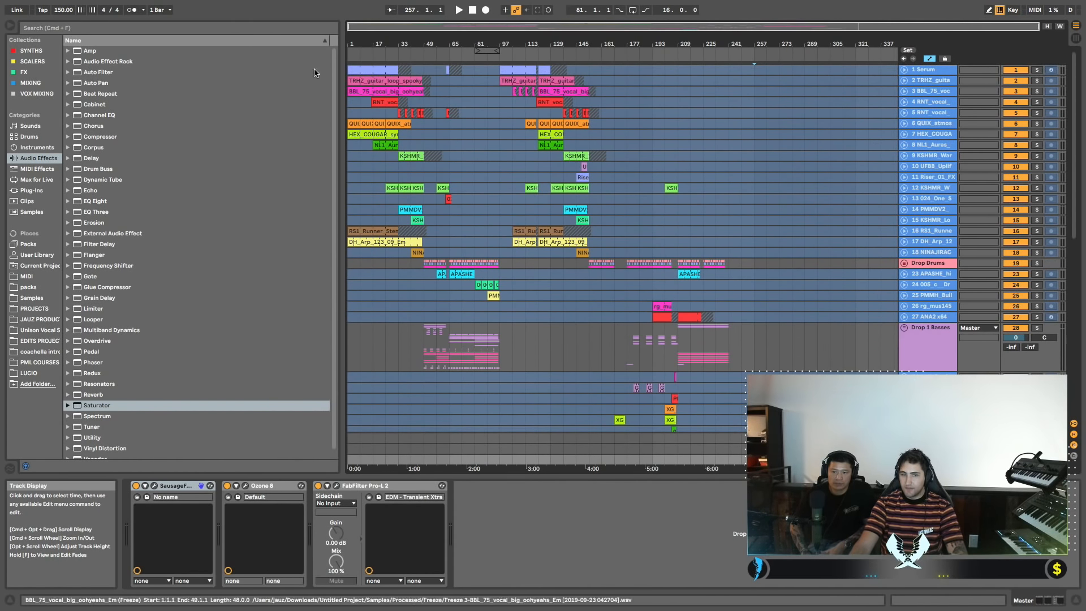
left_click_drag(366, 43, 367, 58)
scroll(405, 79, "left", 2)
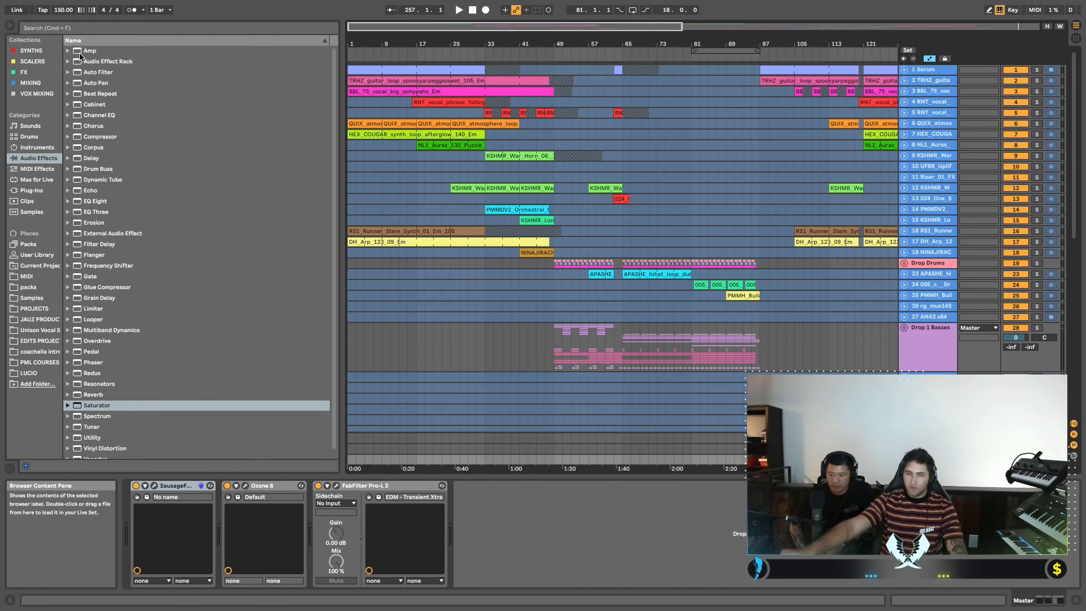
left_click(10, 25)
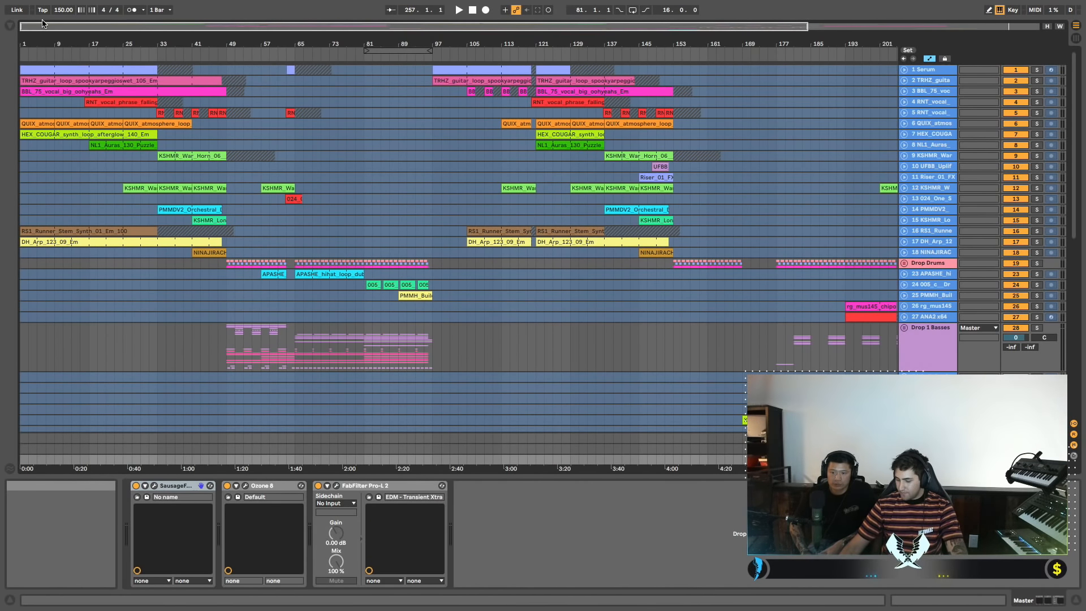
Select the first clip on the Serum track at bar 1 and check the audio device preferences.
key("space")
key("space")
left_click_drag(39, 43, 39, 38)
left_click(68, 72)
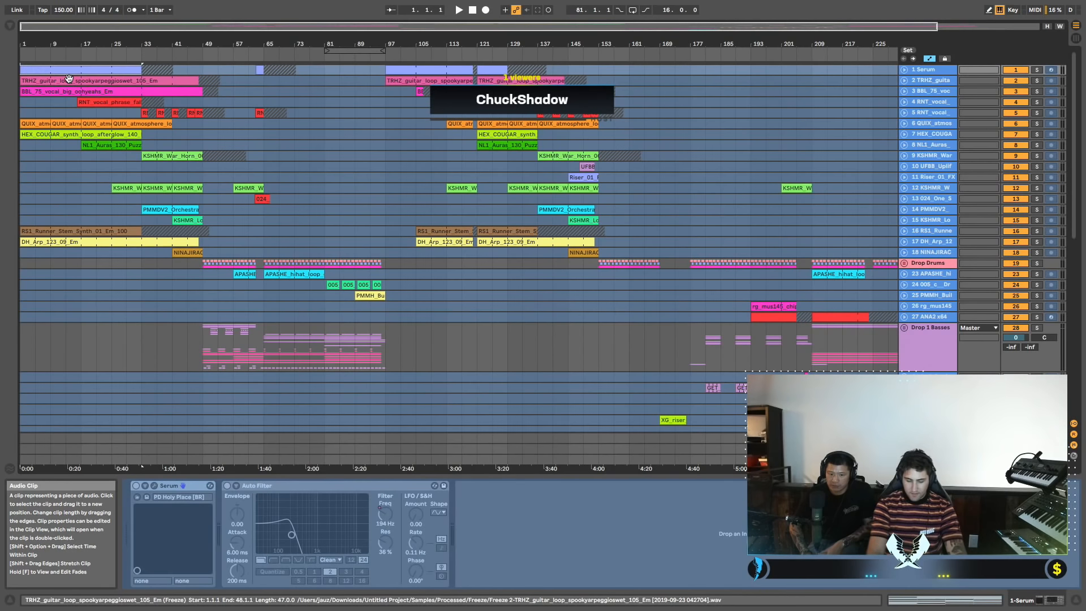
key("super+comma")
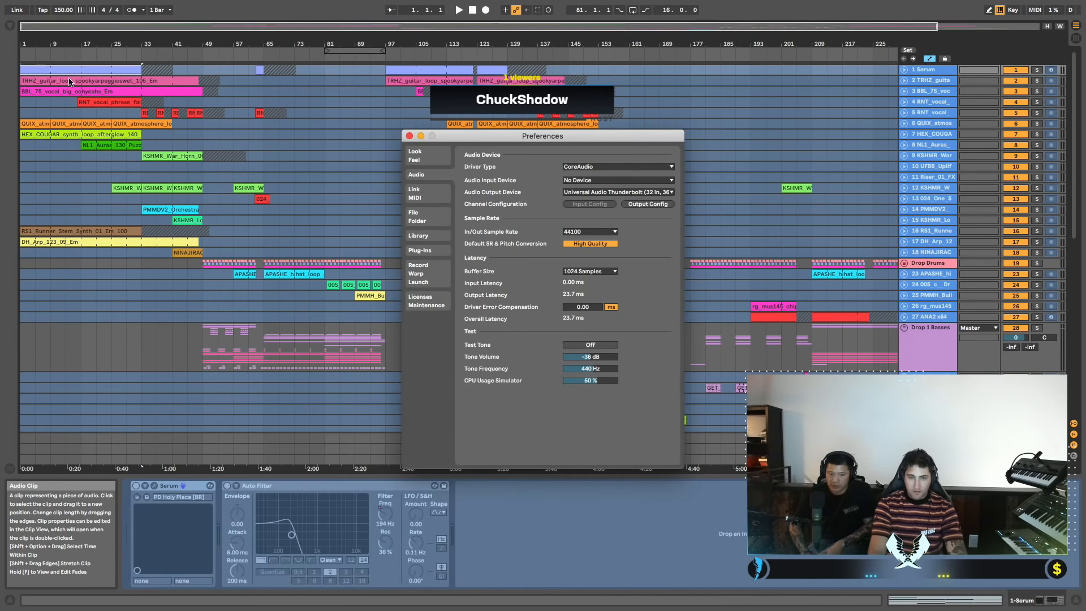
left_click(410, 136)
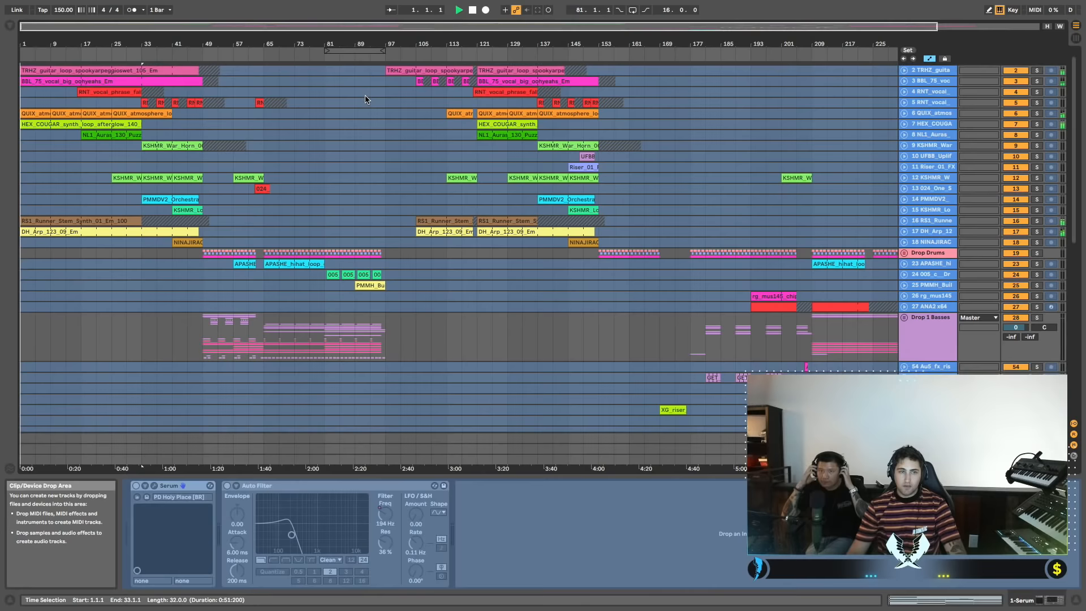
Play the arrangement from bar 1 and listen through the intro.
key("space")
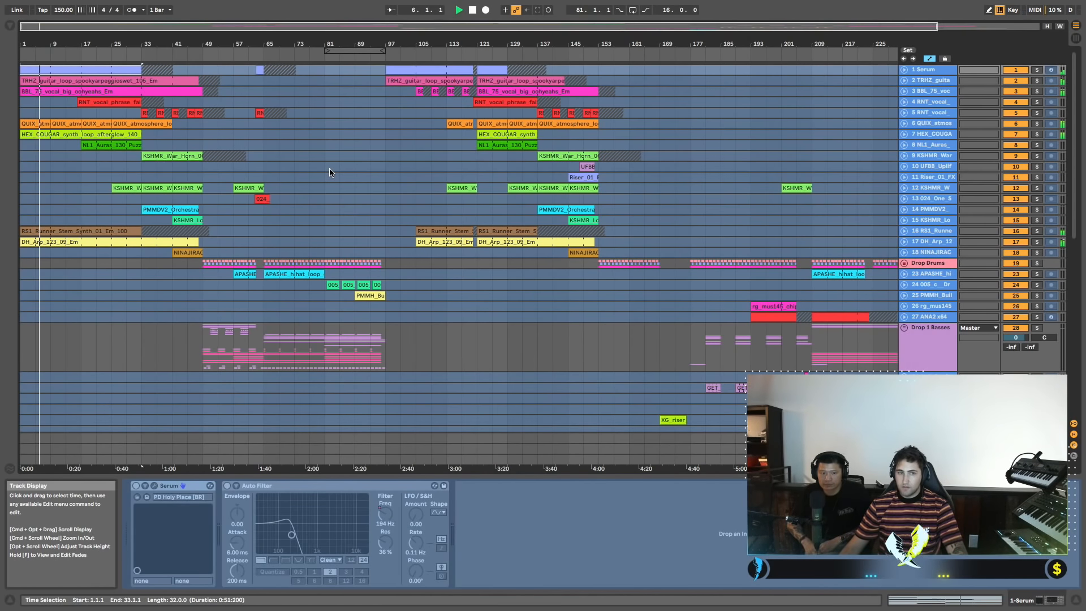
scroll(331, 173, "down", 2)
scroll(331, 173, "right", 1)
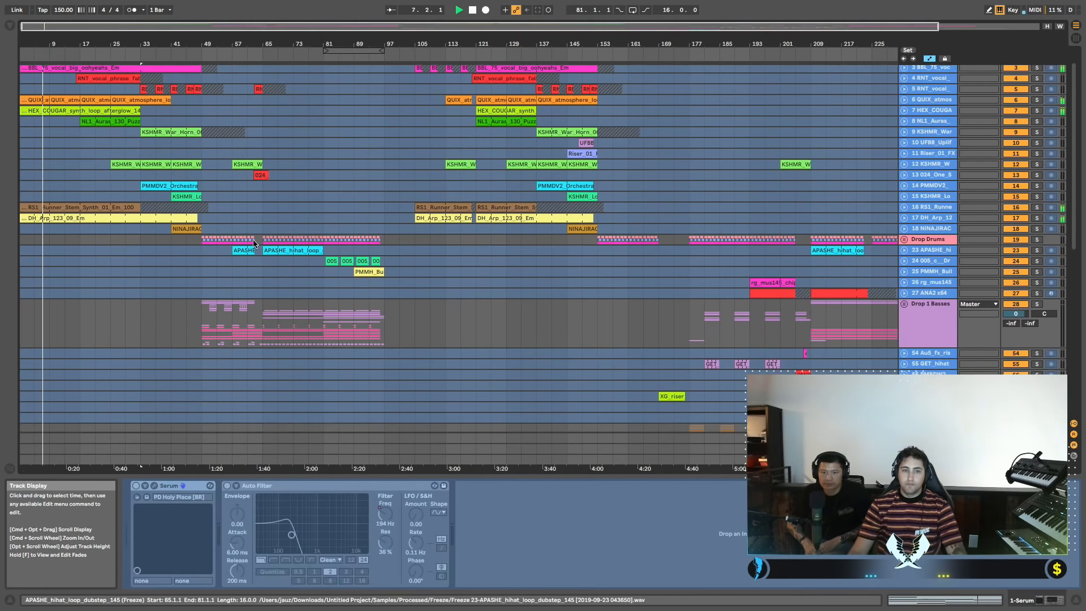
scroll(262, 245, "up", 2)
scroll(269, 239, "left", 1)
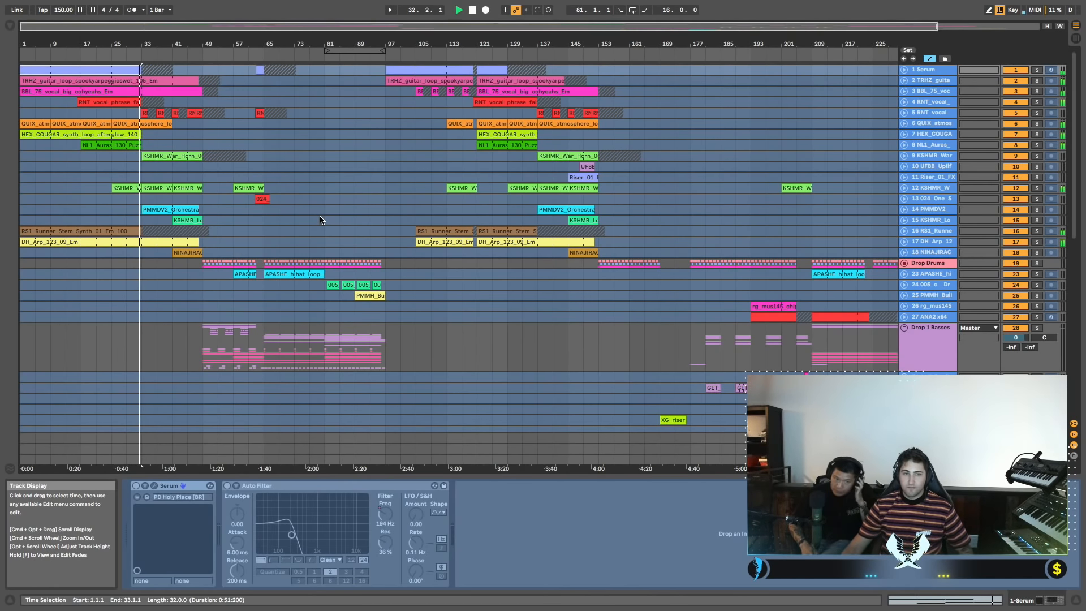
left_click_drag(167, 43, 225, 78)
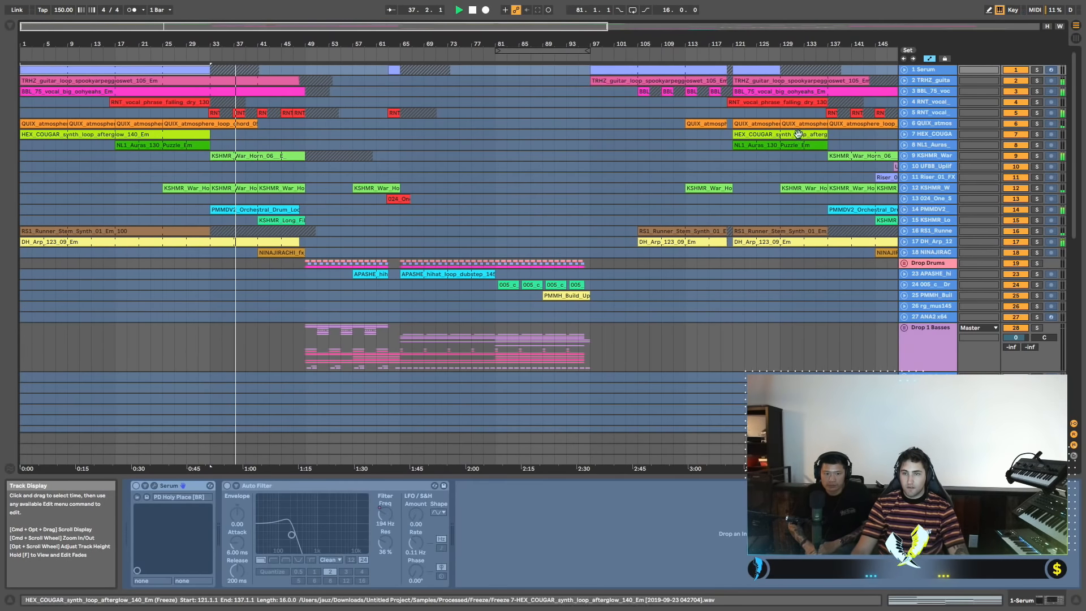
Unfold all tracks to inspect their waveforms, fold them again and look over the build-up and drop tracks.
left_click(905, 102, "alt")
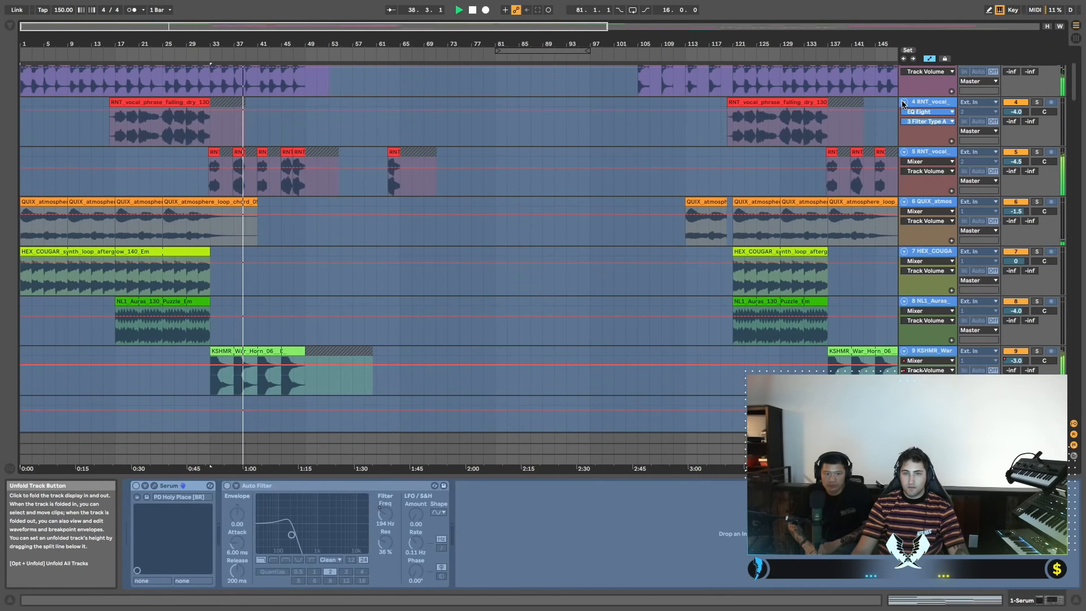
left_click(904, 102, "alt")
left_click_drag(282, 45, 306, 95)
scroll(340, 99, "left", 4)
scroll(387, 120, "down", 5)
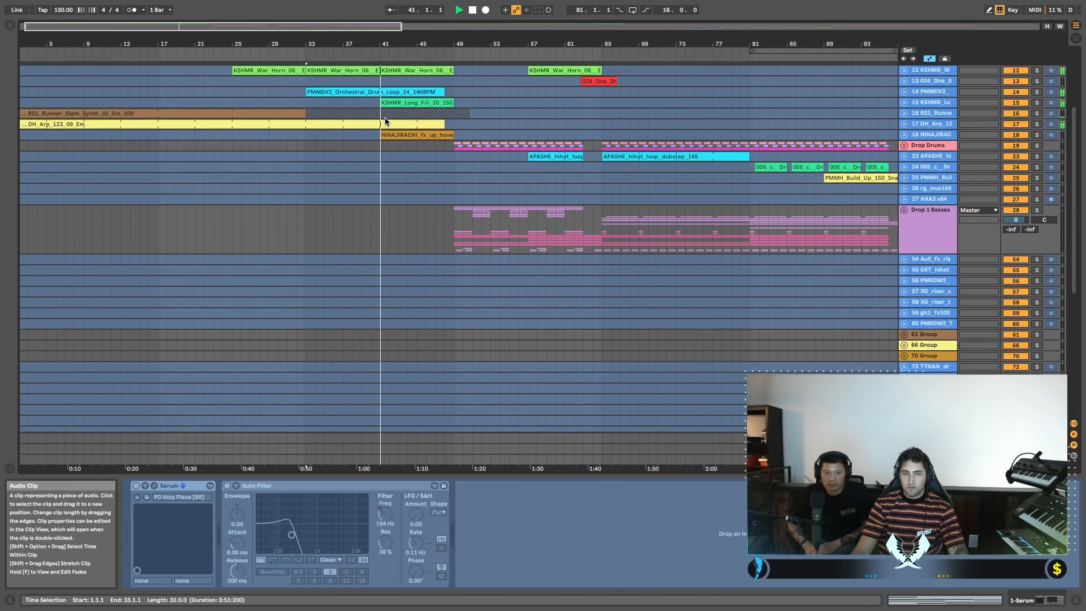
scroll(390, 122, "right", 2)
scroll(391, 123, "down", 10)
scroll(389, 124, "up", 9)
scroll(389, 124, "up", 10)
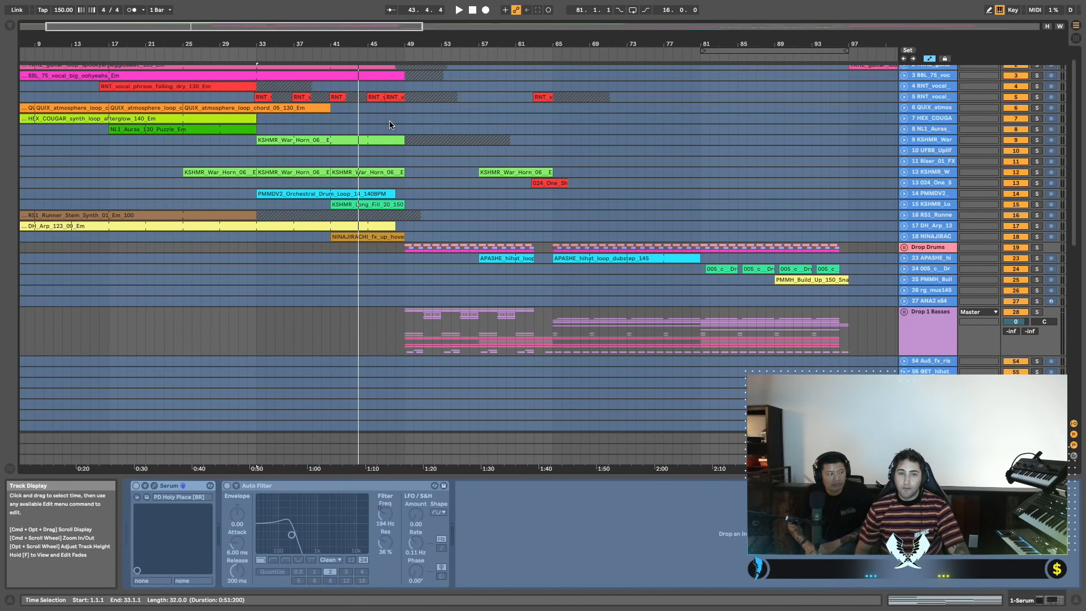
Resume playback from bar 43 into the first drop and show the Master track's device chain.
key("space")
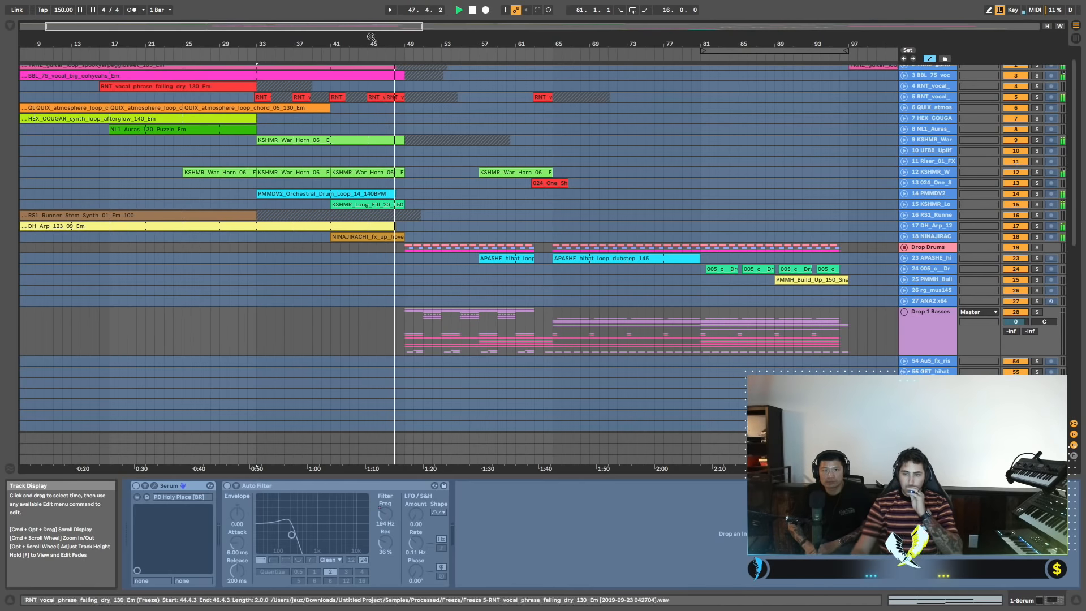
left_click(928, 460)
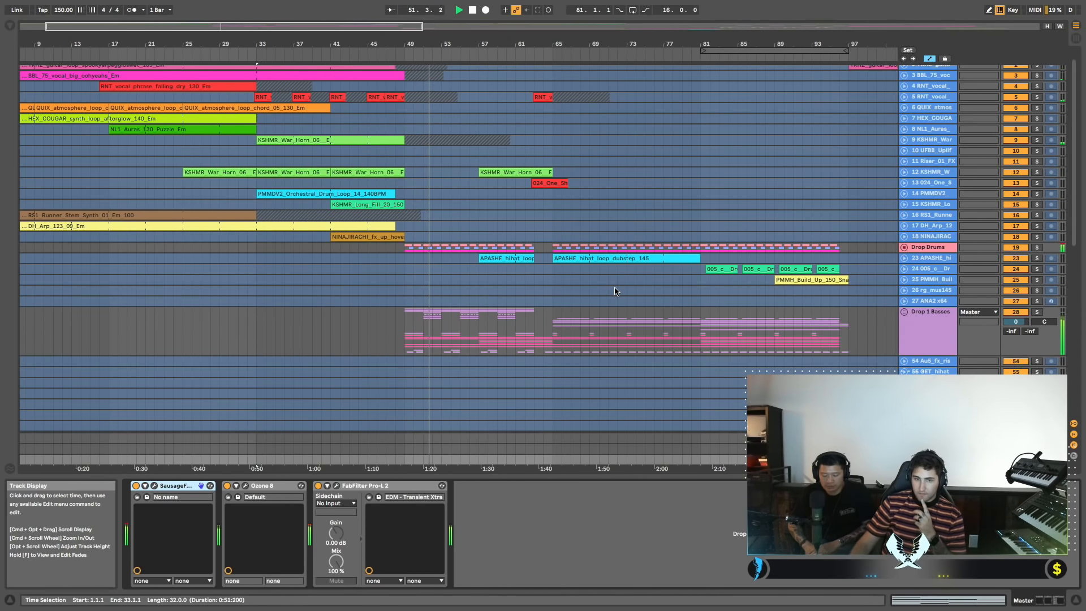
scroll(569, 240, "down", 3)
scroll(570, 240, "down", 1)
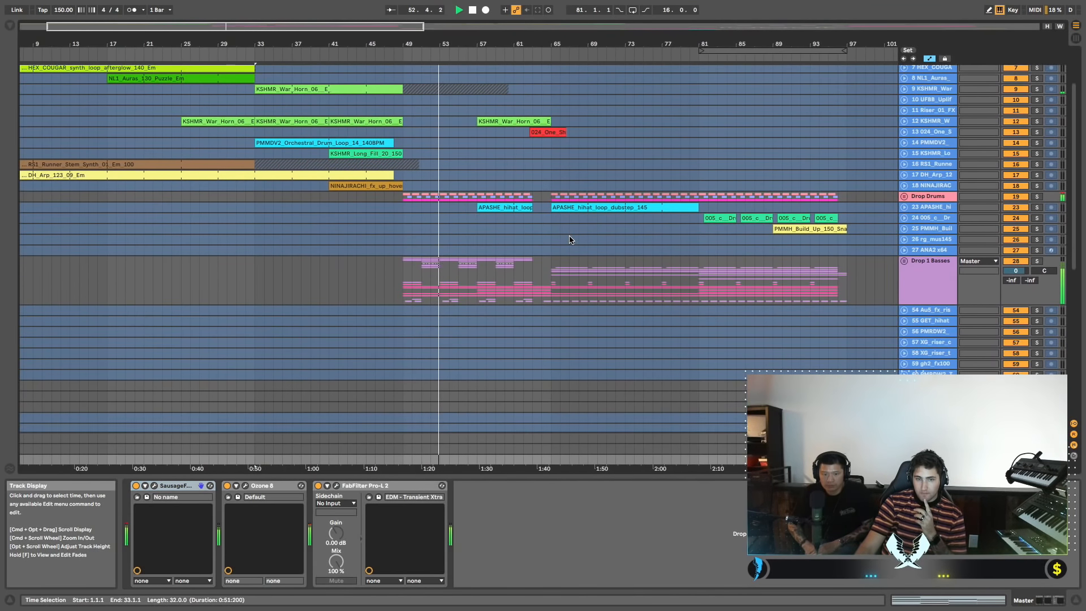
scroll(547, 231, "right", 1)
scroll(547, 231, "left", 3)
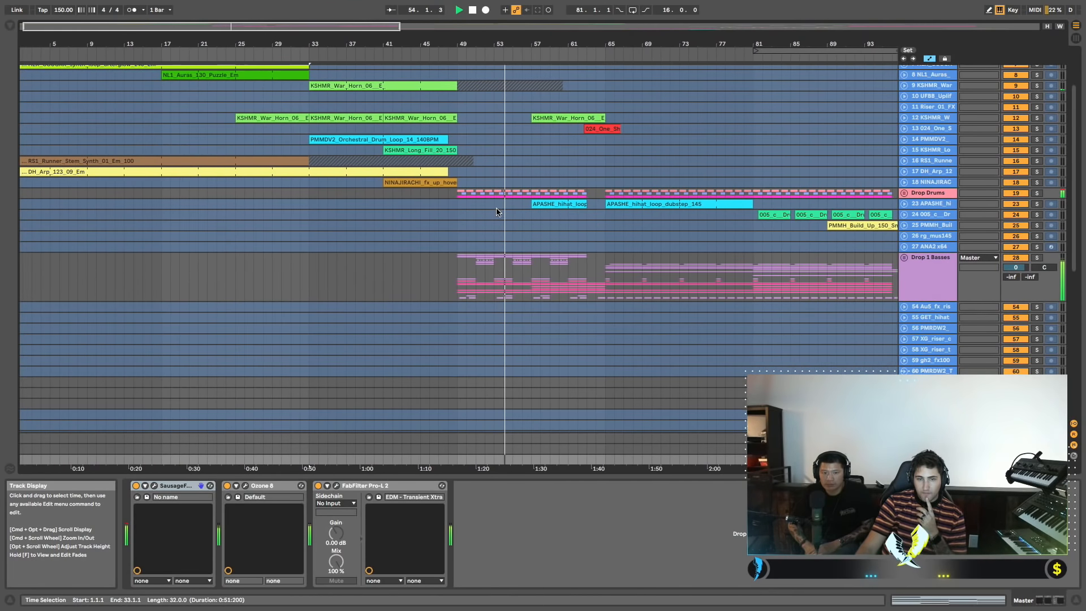
Listen through the first drop and select the Drop 1 Basses group to show its device chain.
scroll(498, 212, "down", 3)
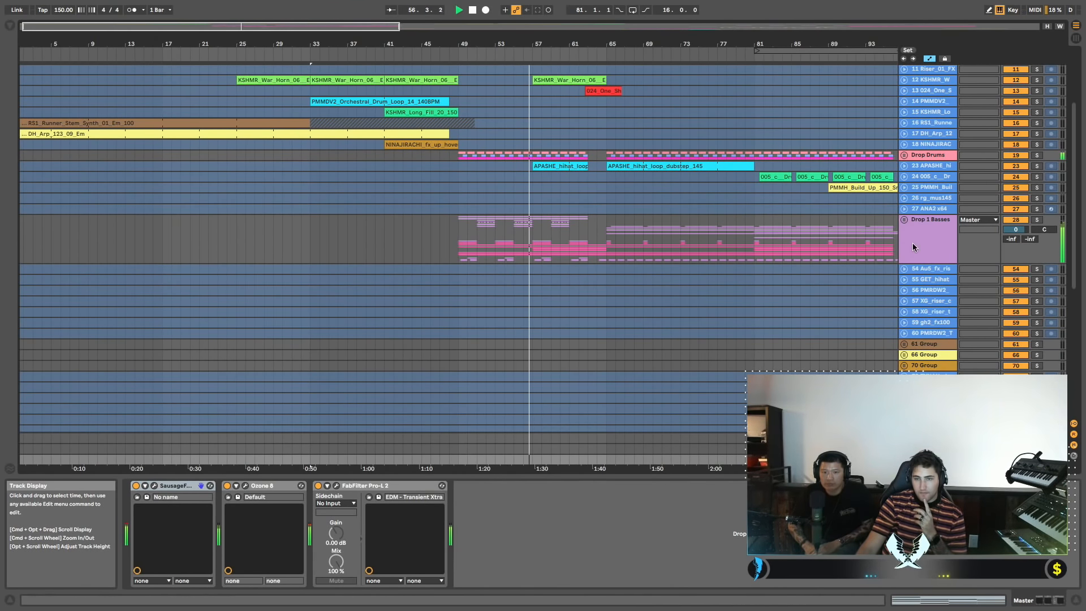
scroll(669, 233, "right", 1)
scroll(670, 233, "up", 2)
scroll(670, 233, "up", 8)
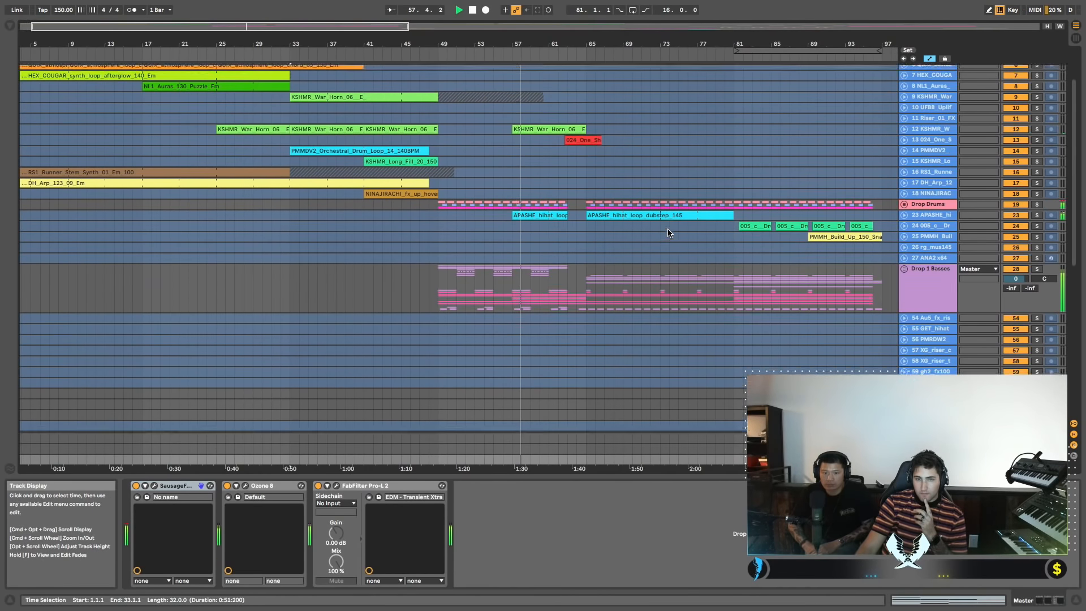
scroll(669, 233, "right", 2)
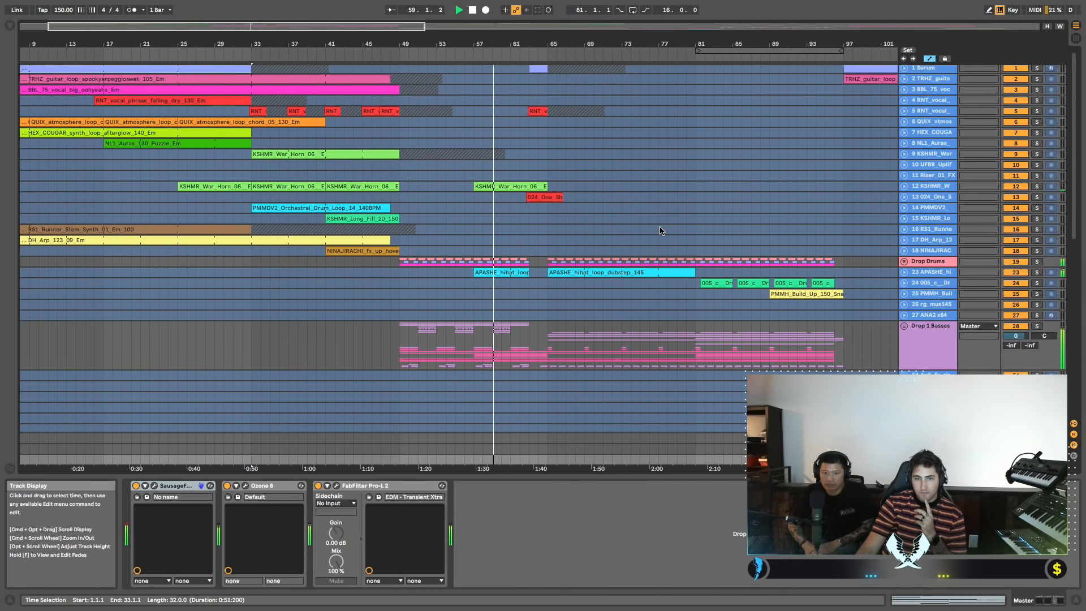
scroll(656, 236, "down", 5)
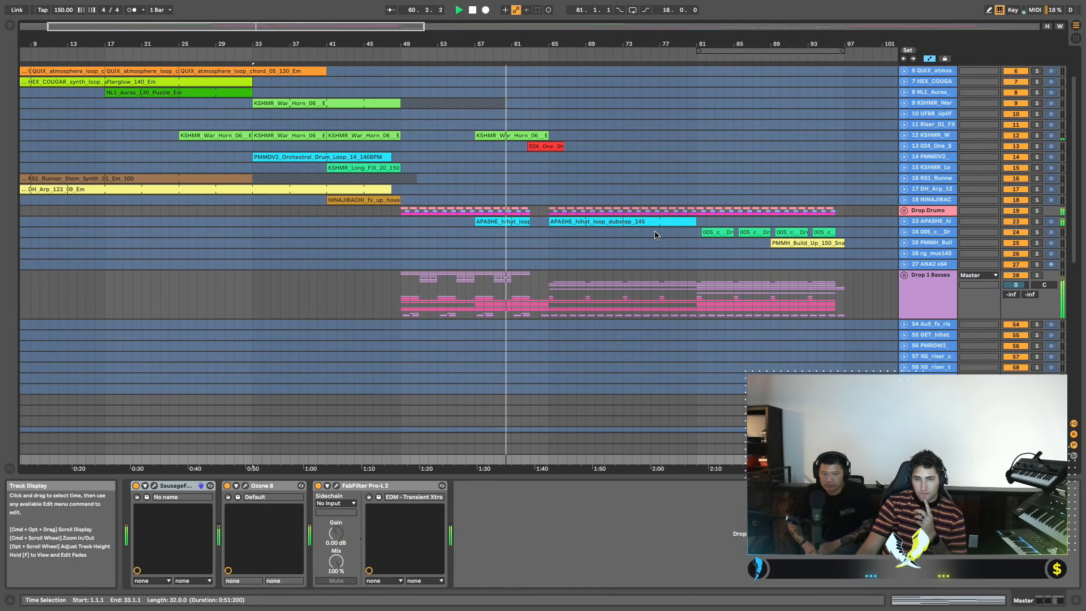
scroll(626, 233, "right", 2)
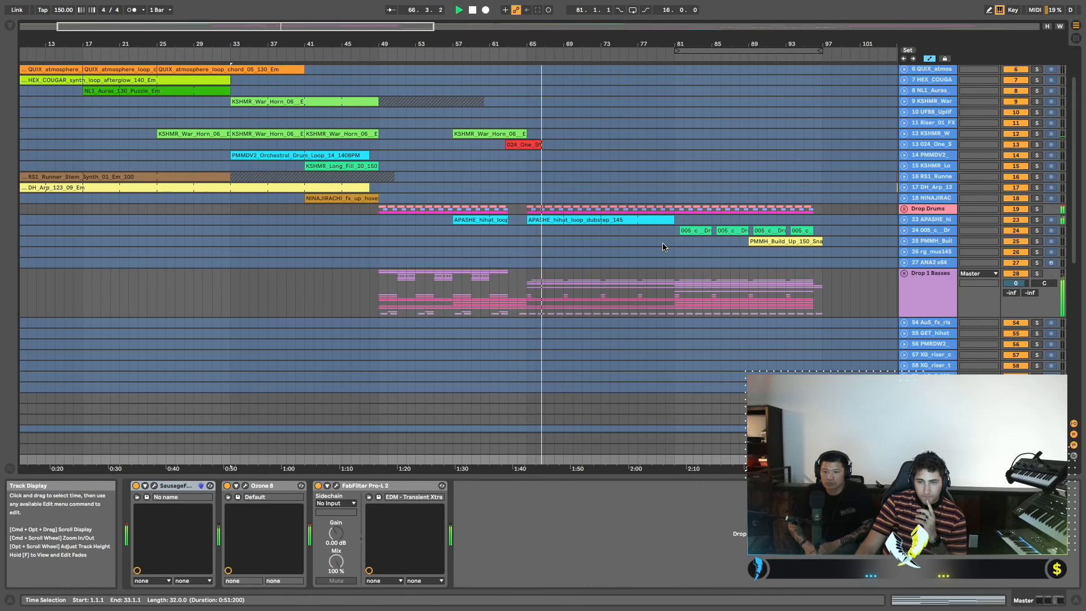
left_click(941, 301)
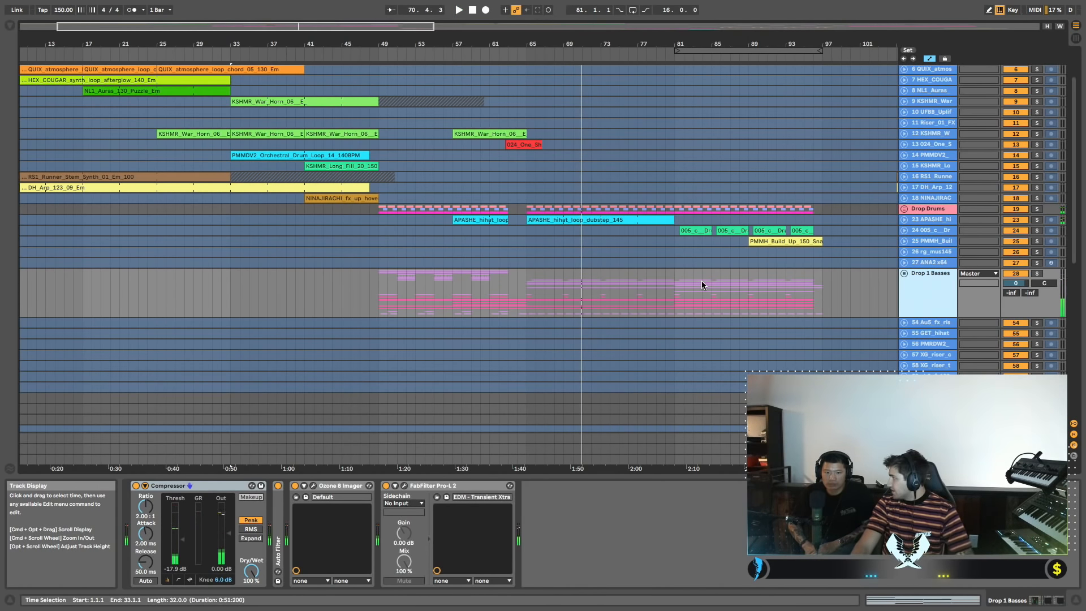
Set the insert marker at bar 49 on the Drop 1 Basses group and unfold it to examine its tracks.
scroll(702, 282, "left", 3)
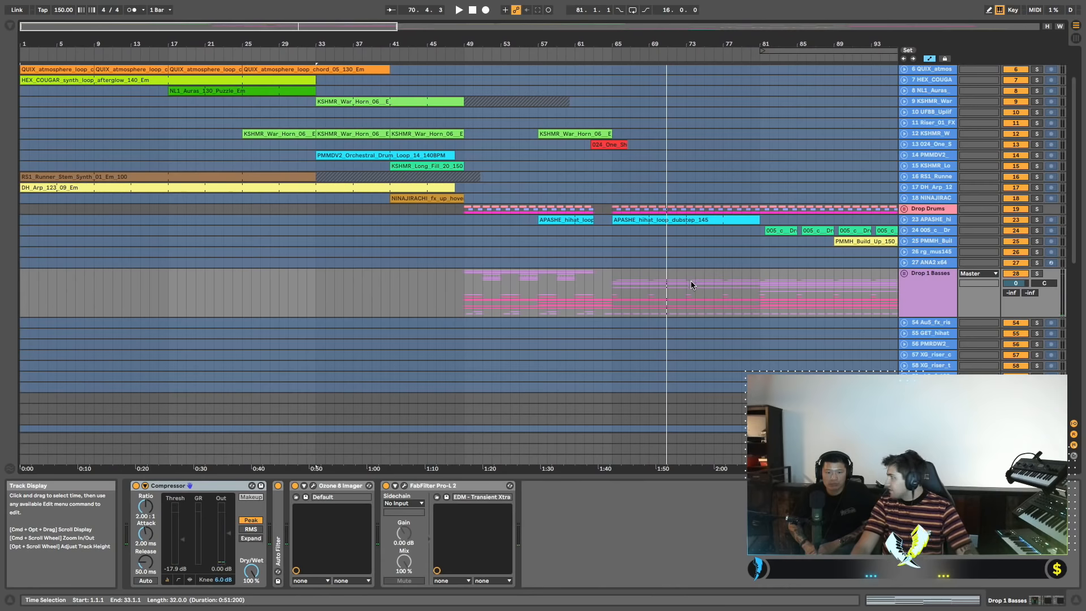
left_click(466, 296)
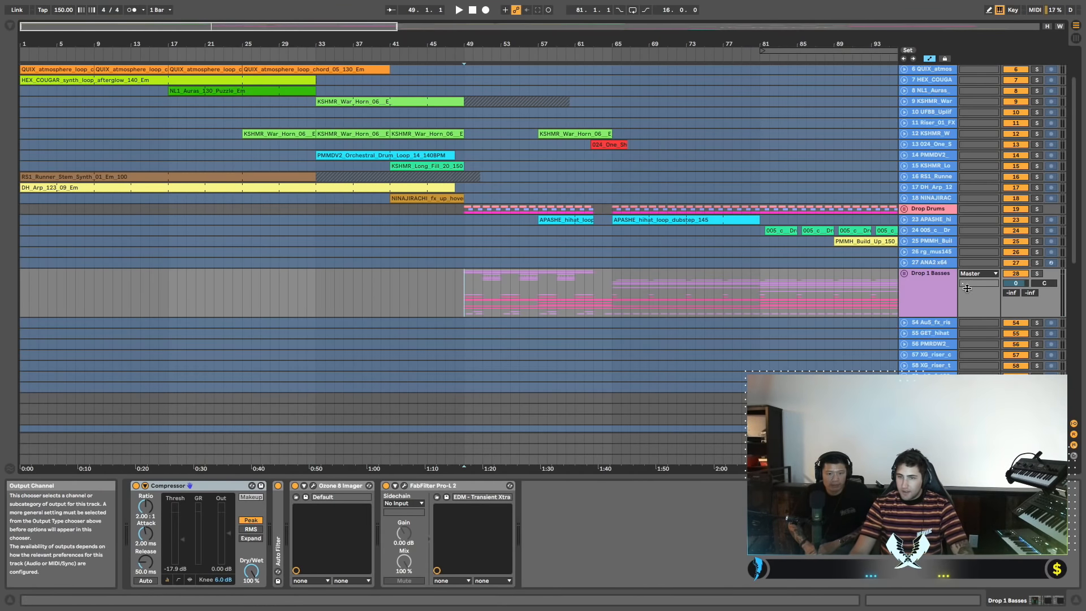
scroll(942, 283, "down", 2)
left_click(904, 221)
scroll(894, 249, "down", 4)
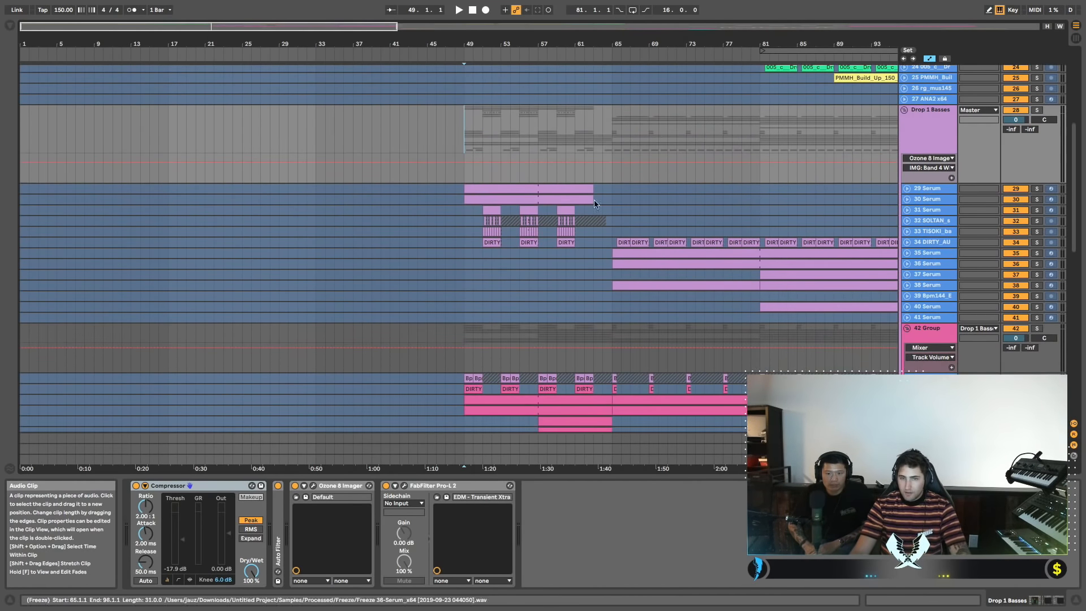
Return to the intro and unfold all tracks to inspect the vocal, atmosphere and synth loop waveforms.
left_click_drag(485, 43, 478, 102)
scroll(481, 125, "up", 6)
scroll(486, 125, "left", 3)
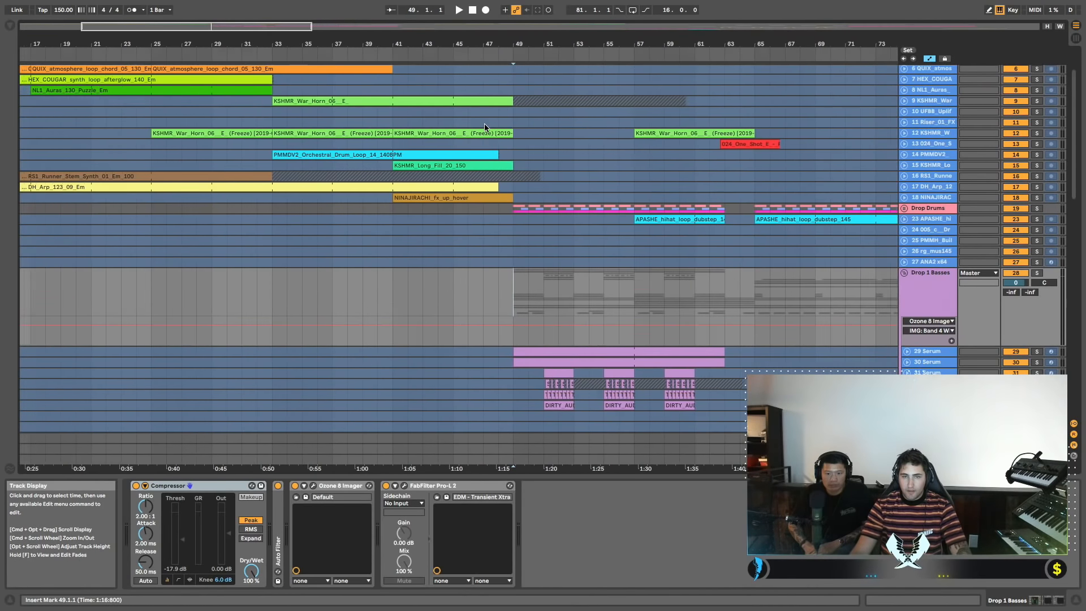
scroll(485, 125, "up", 2)
scroll(487, 127, "left", 4)
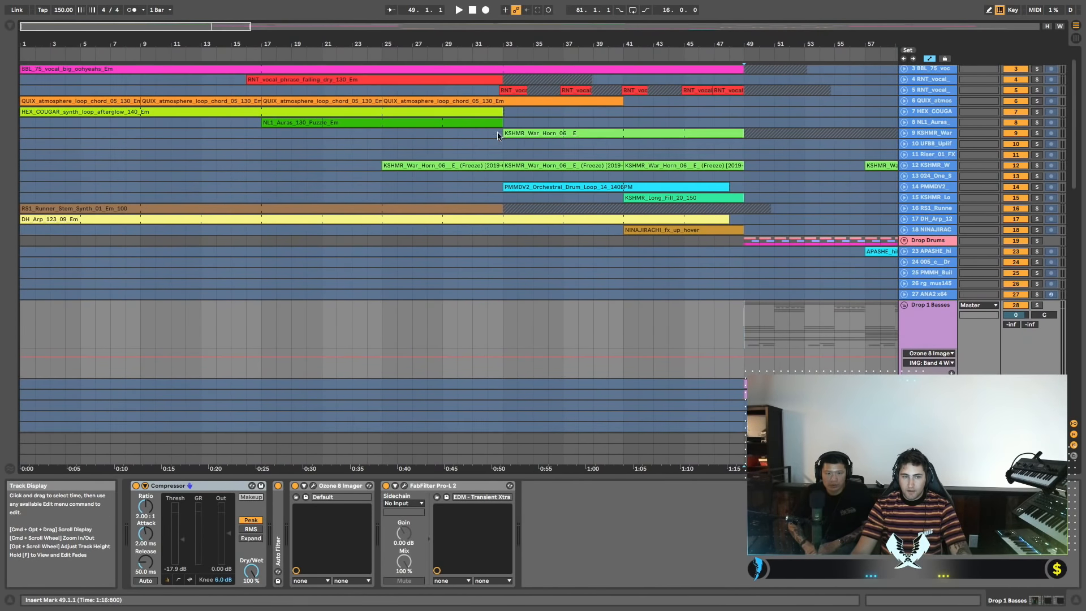
left_click(902, 220, "alt")
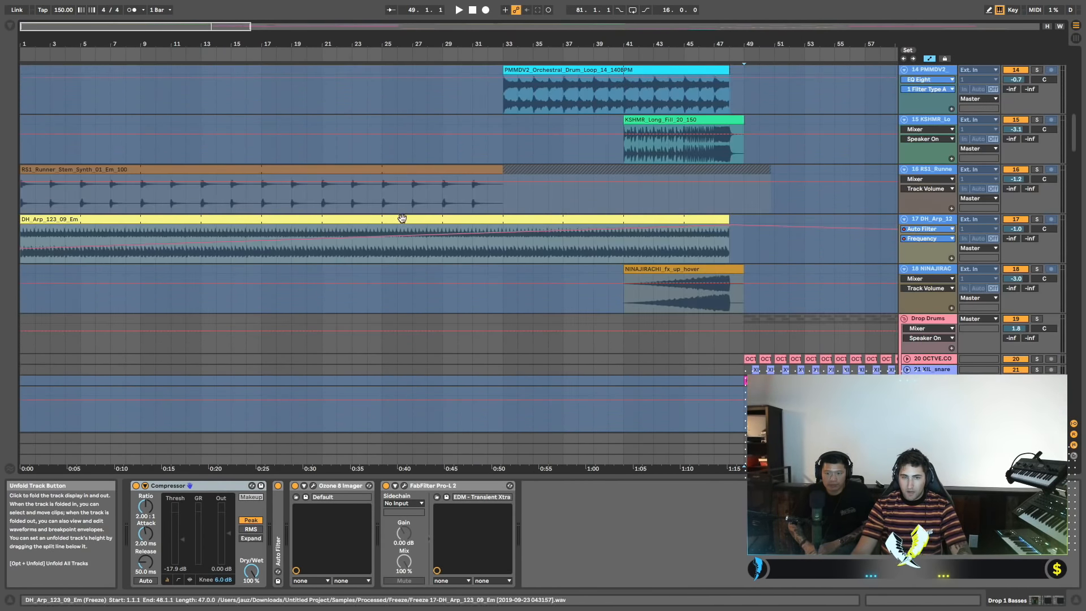
scroll(336, 230, "up", 5)
scroll(316, 219, "up", 5)
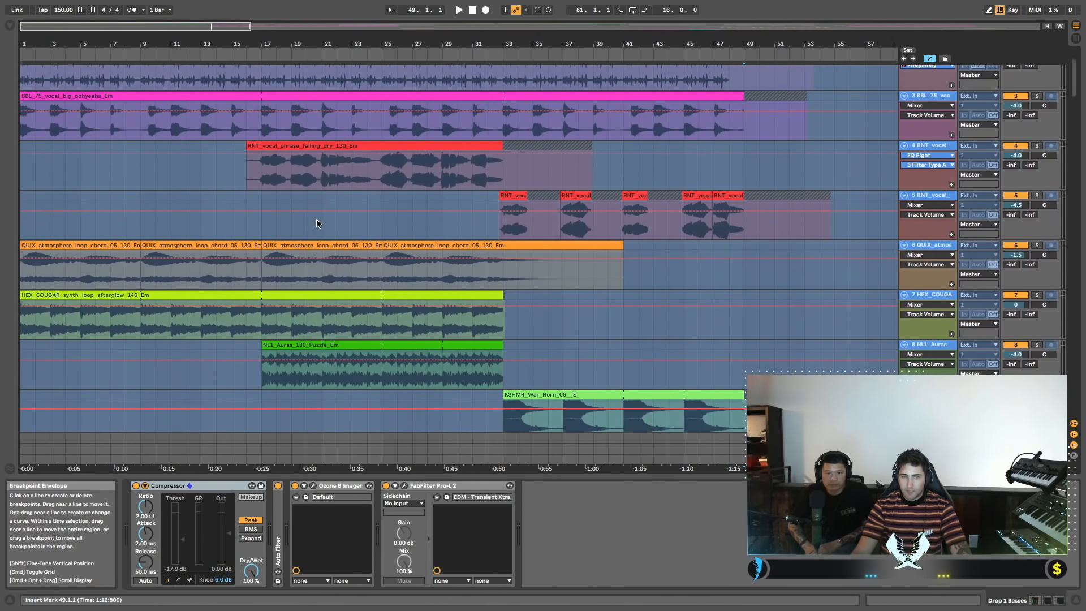
Select the HEX_COUGAR synth loop clip, solo its track and play it from bar 1.
left_click(249, 294)
left_click(1039, 296)
key("space")
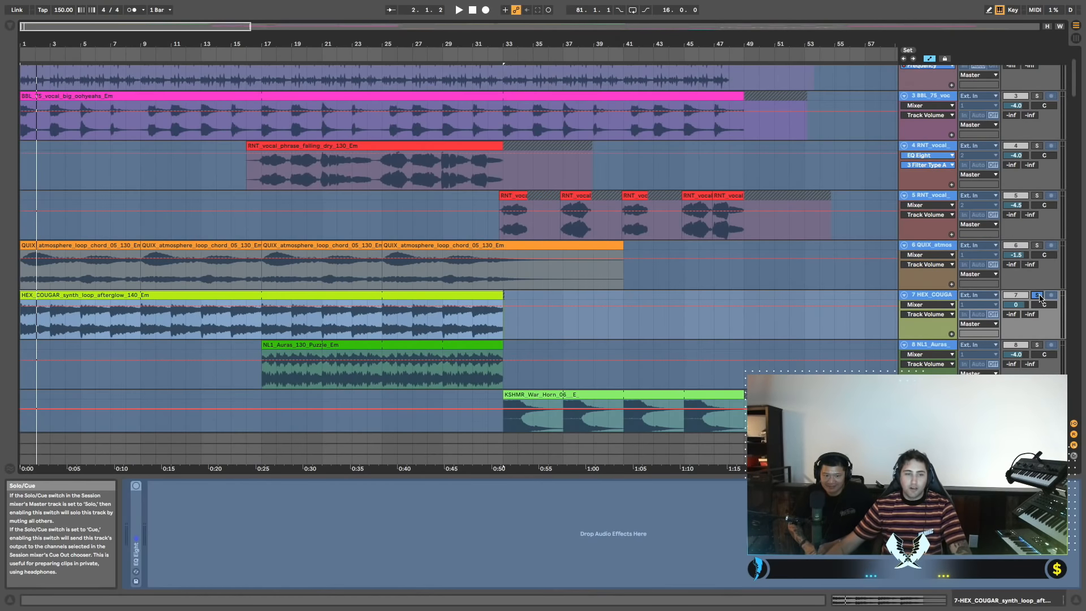
key("space")
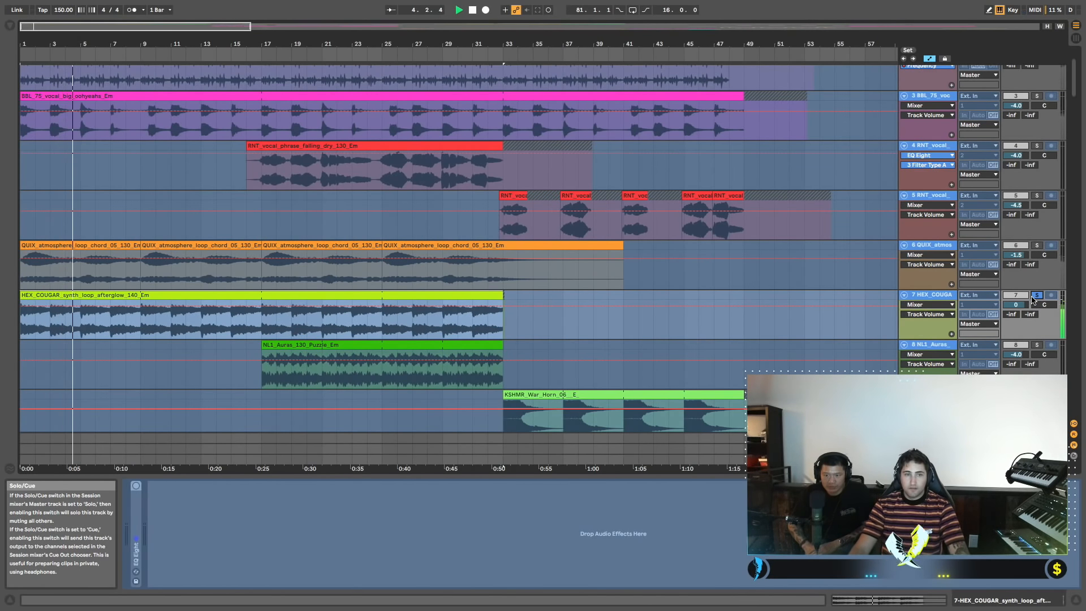
Solo the BBL_75 vocal track and play it from bar 1, then unsolo it to hear the full intro.
left_click(1036, 96)
key("space")
key("space")
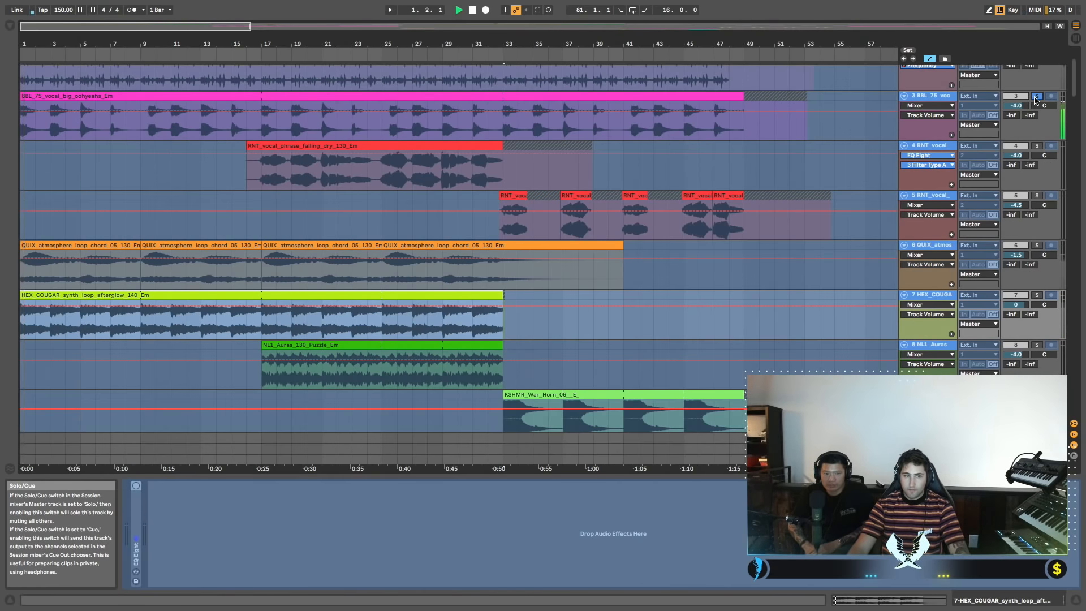
left_click(1037, 95)
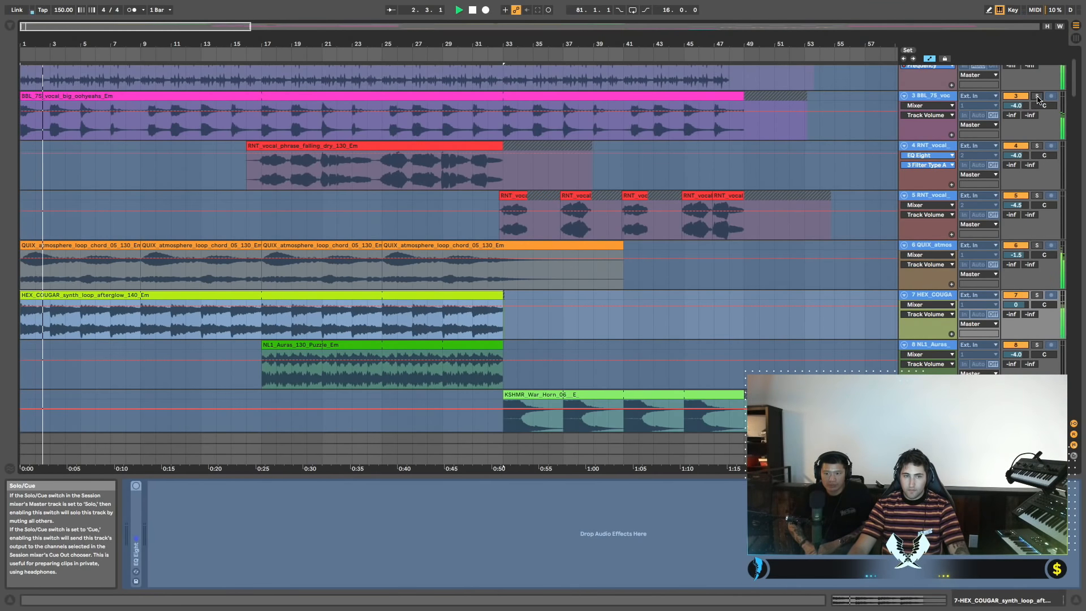
scroll(707, 226, "down", 1)
scroll(706, 225, "down", 3)
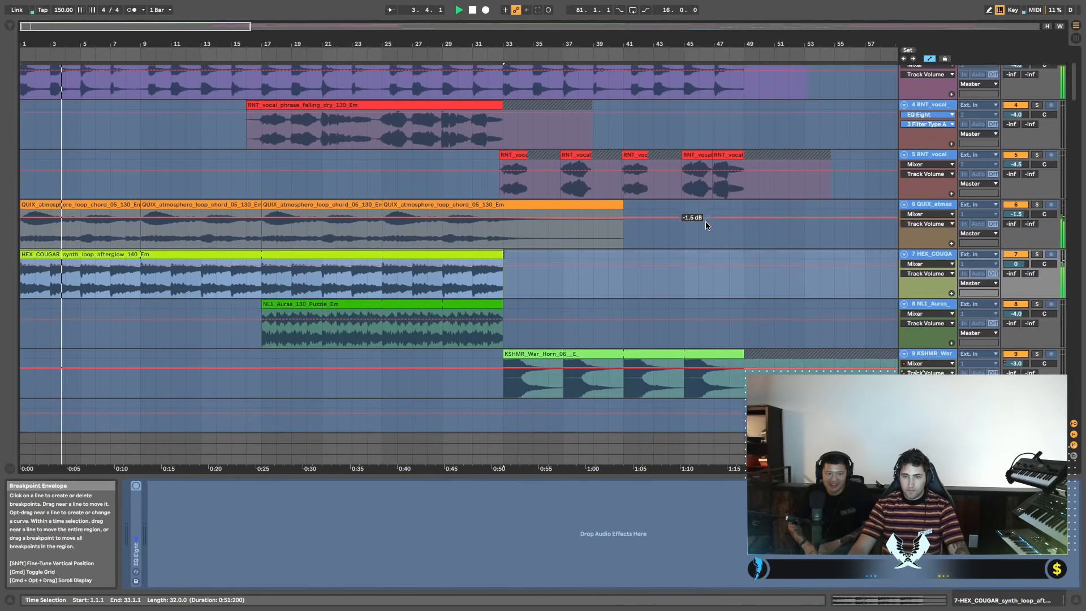
scroll(707, 226, "up", 2)
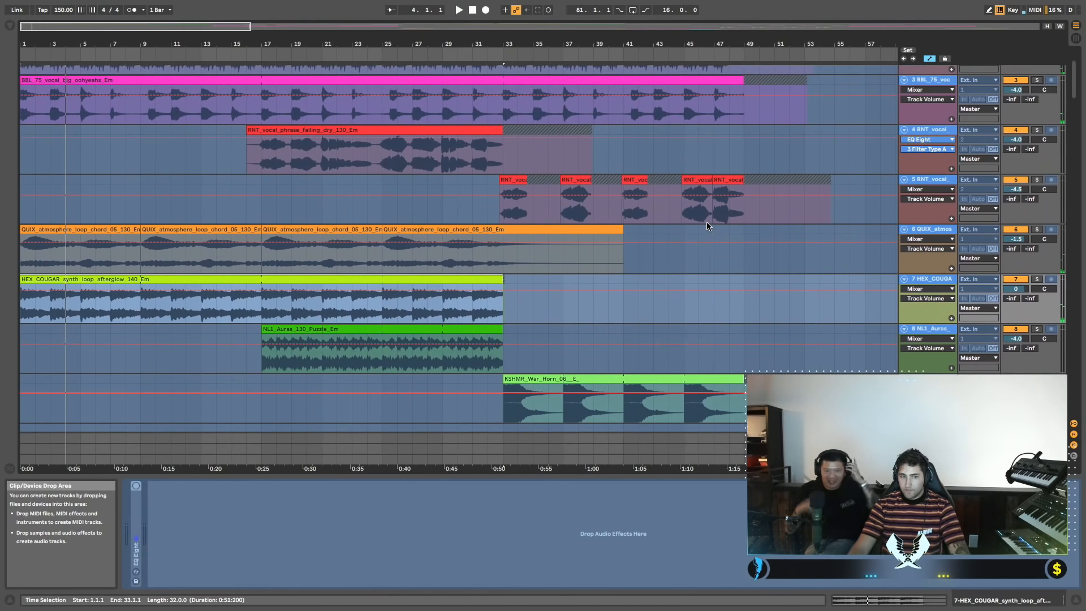
Solo the TRHZ guitar loop track, listen to it from bar 1 and release the solo.
scroll(707, 226, "up", 8)
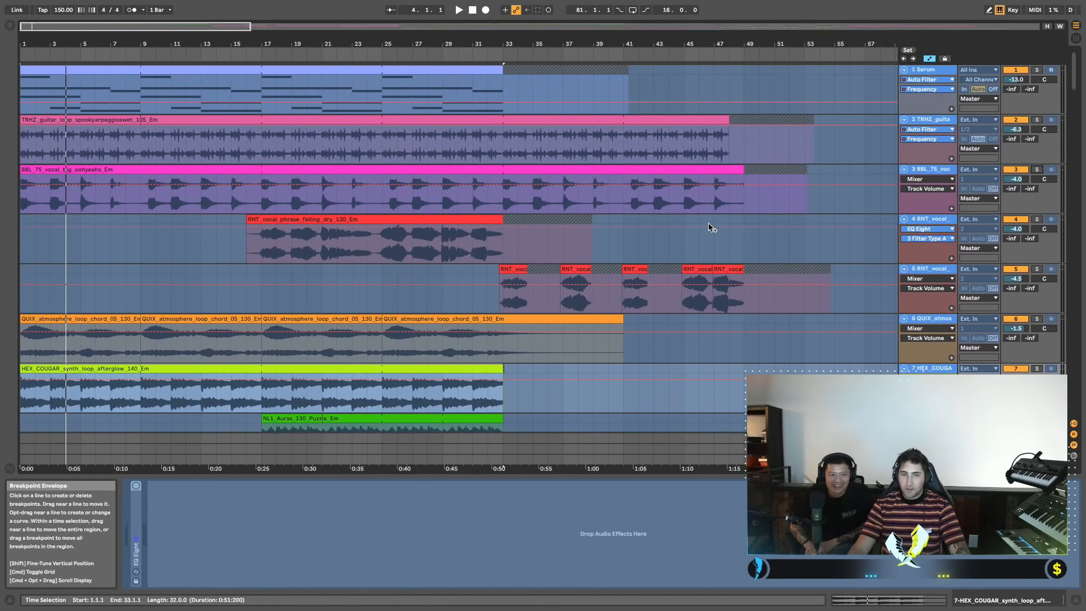
left_click(1038, 120)
key("space")
left_click(1038, 121)
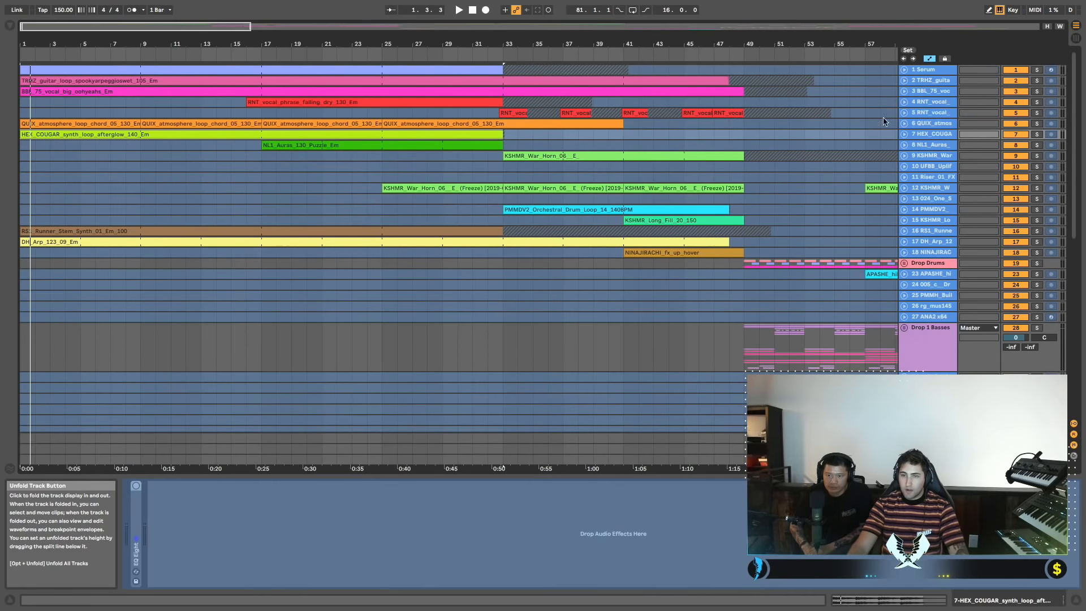
Fold all tracks, then solo and unfold the first Serum track and show its device chain.
left_click(904, 119, "alt")
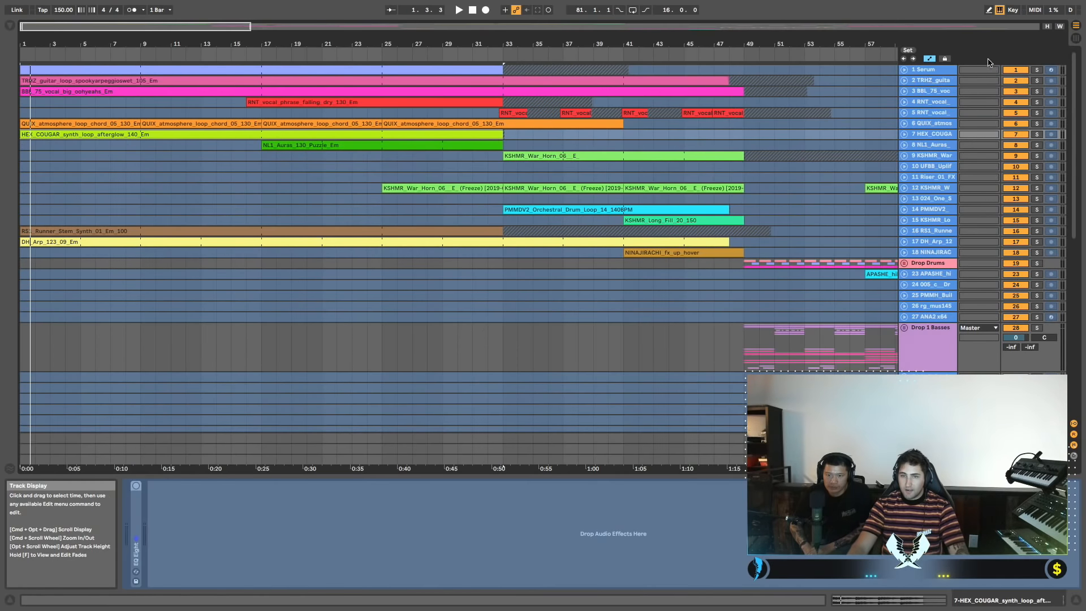
left_click(1037, 70)
left_click(904, 70)
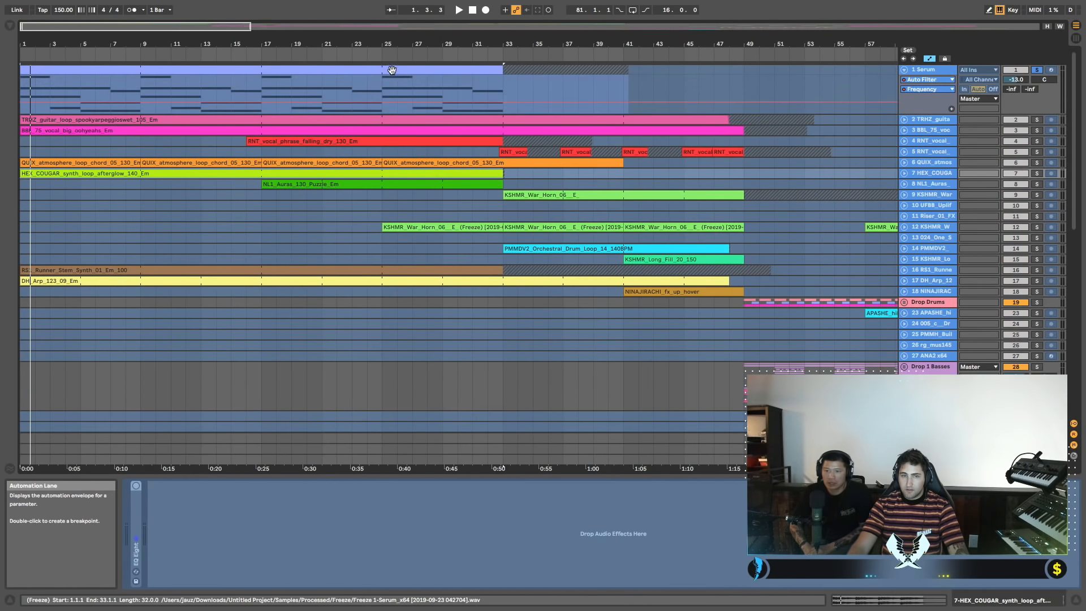
left_click(925, 69)
Play the soloed Serum track from bar 1 and again from bar 25, and release its solo.
key("space")
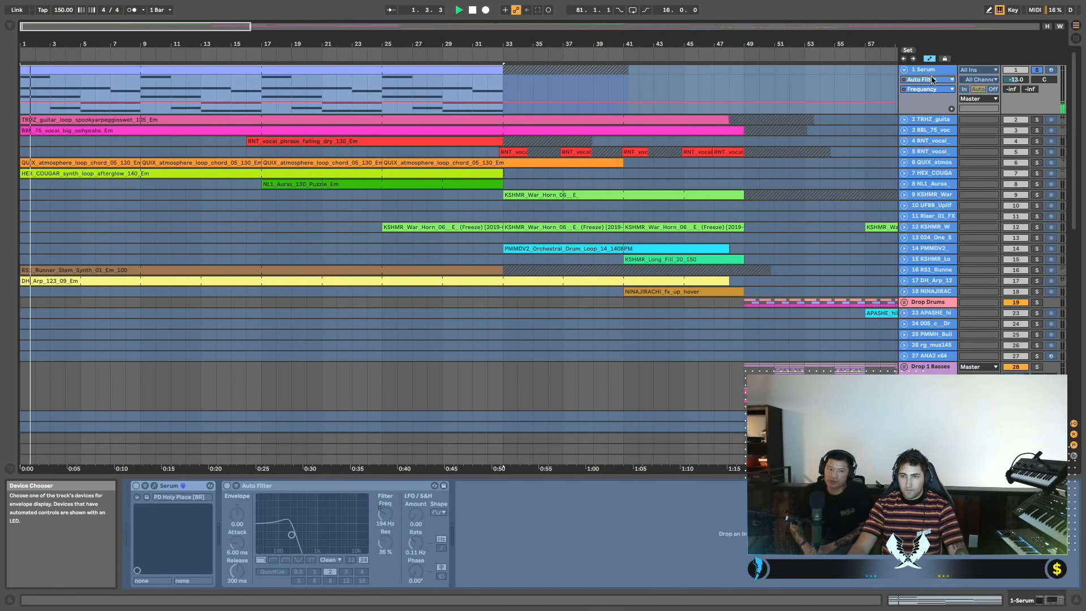
key("space")
left_click(379, 92)
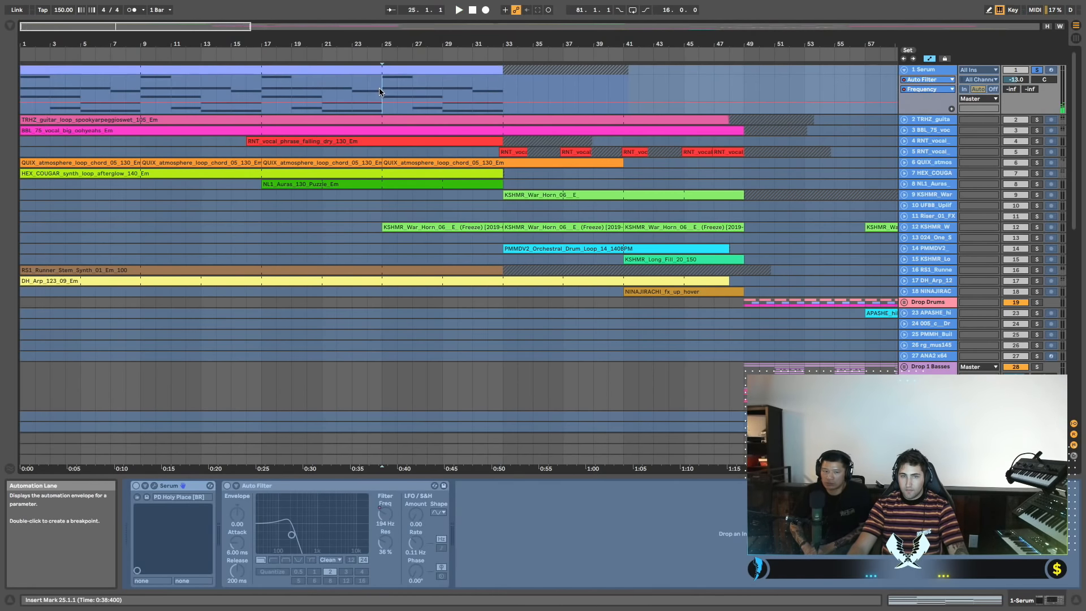
key("space")
left_click(1037, 70)
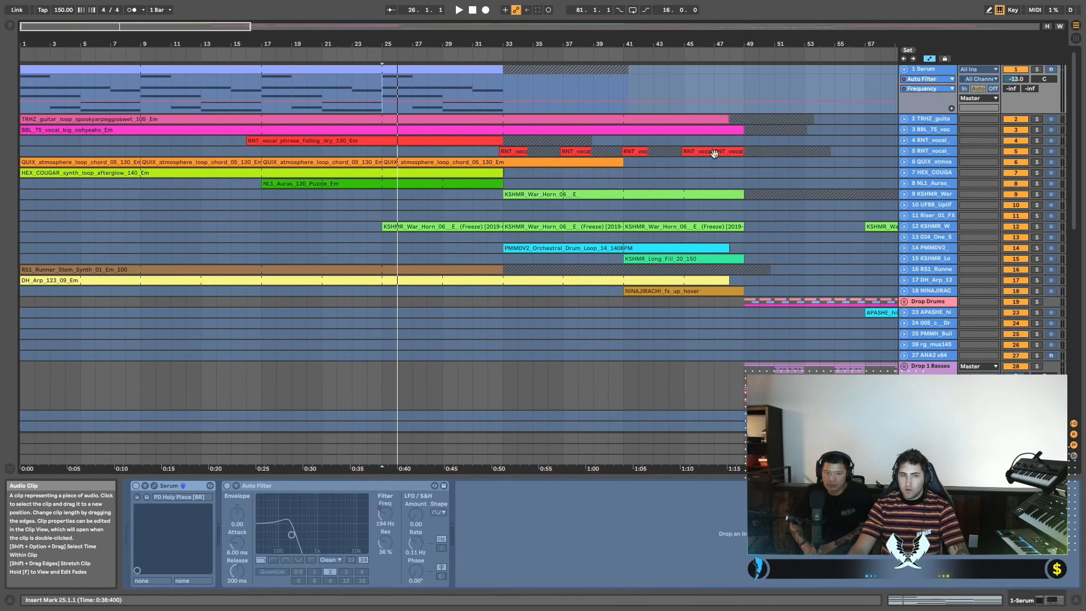
Unfold all tracks again and play the transition into the build-up from bar 31.
left_click(904, 184, "alt")
scroll(783, 179, "down", 6)
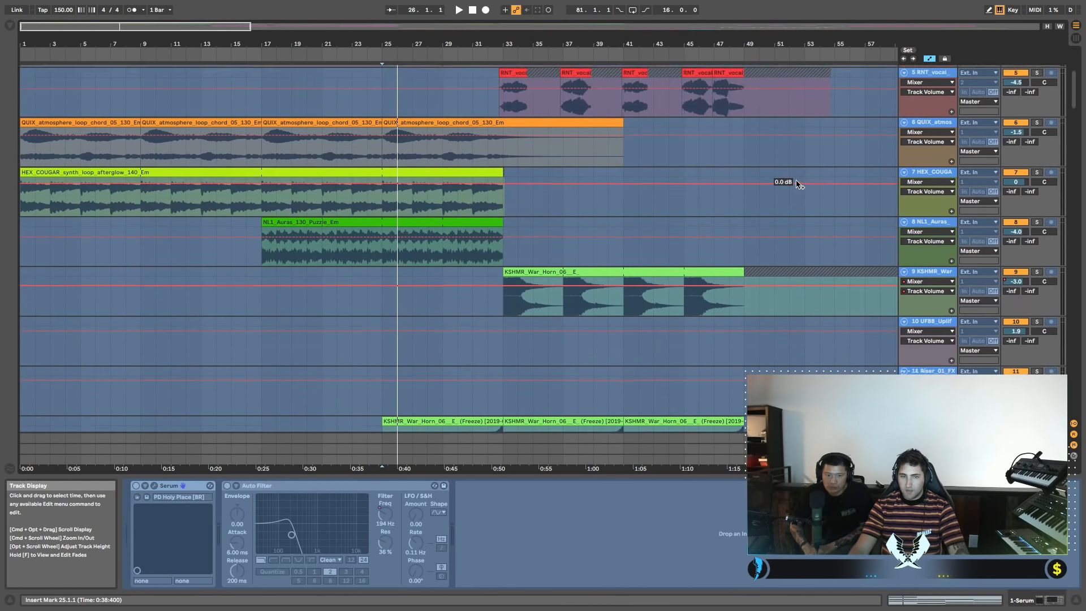
left_click(476, 257)
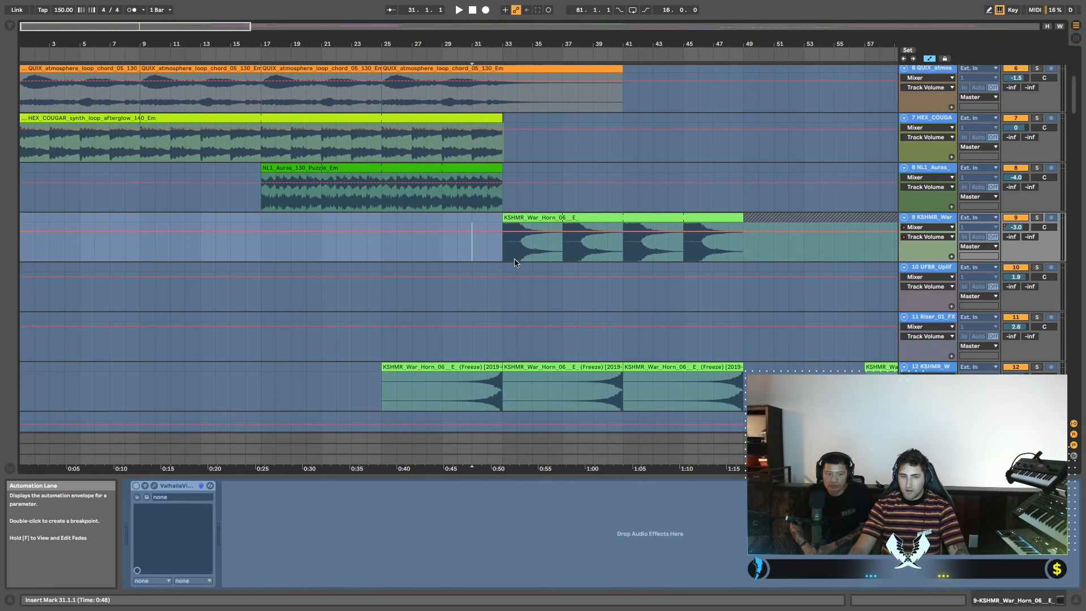
scroll(599, 272, "down", 5)
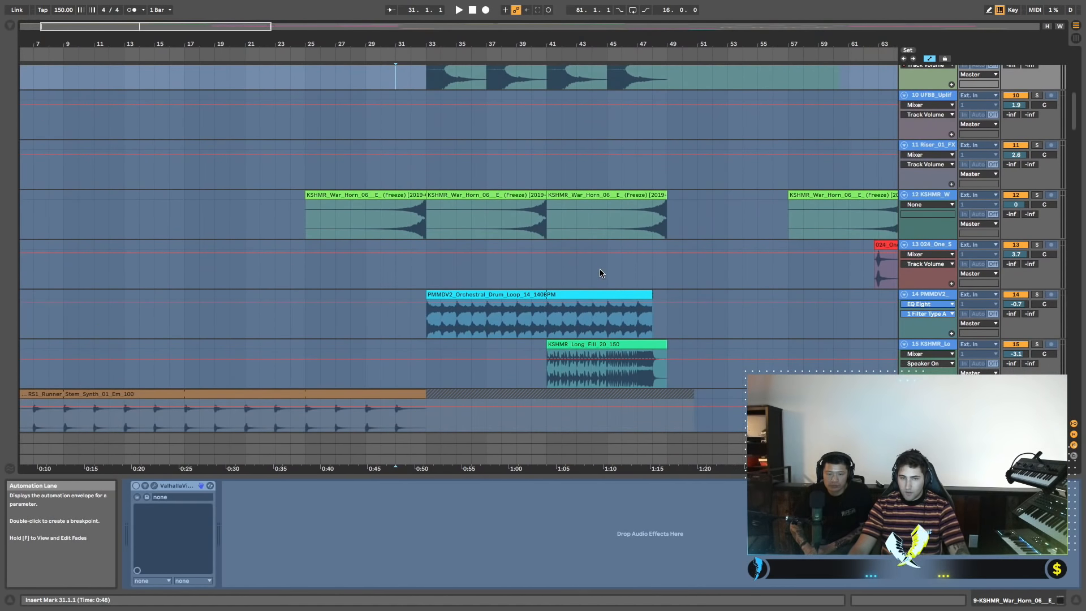
scroll(601, 273, "down", 3)
key("space")
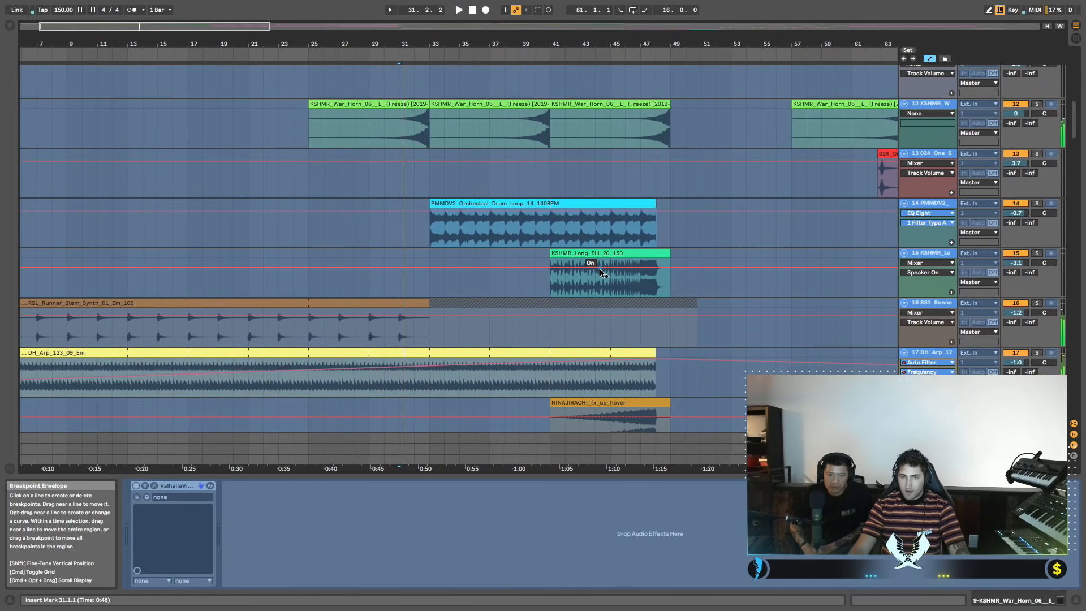
Play the reversed KSHMR War Horn on track 12 in solo from bar 32.
scroll(600, 272, "up", 1)
left_click(417, 160)
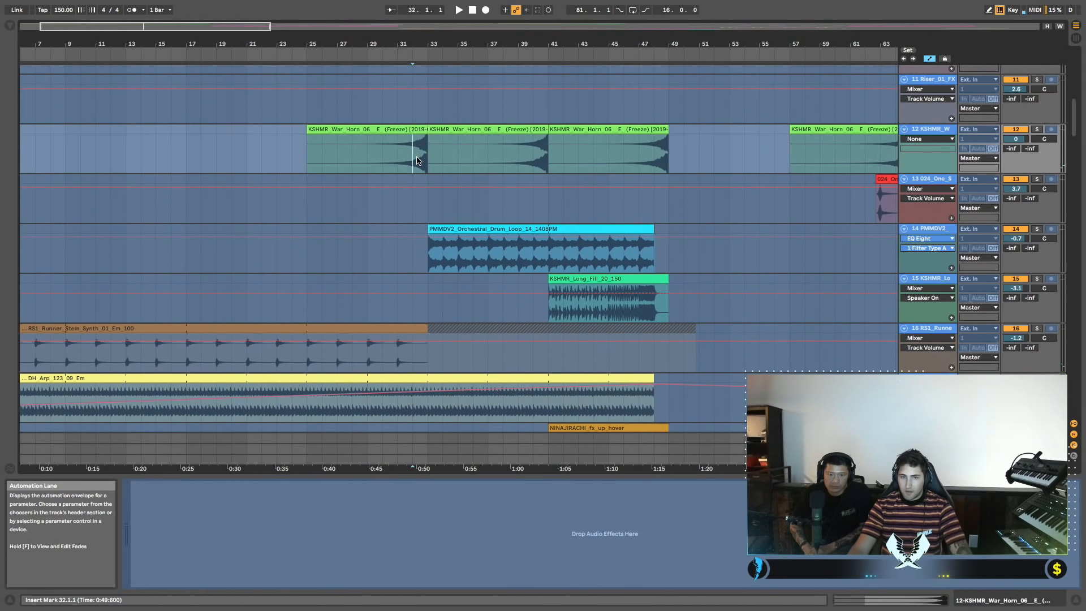
key("space")
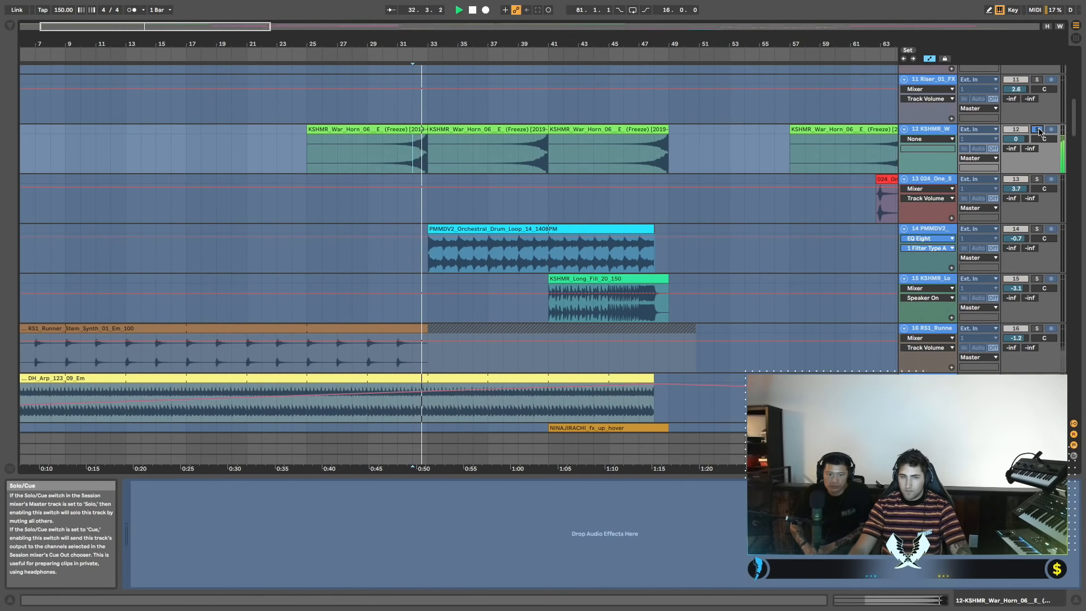
Fold all tracks and briefly solo the TRHZ guitar loop during the build-up.
left_click(904, 129, "alt")
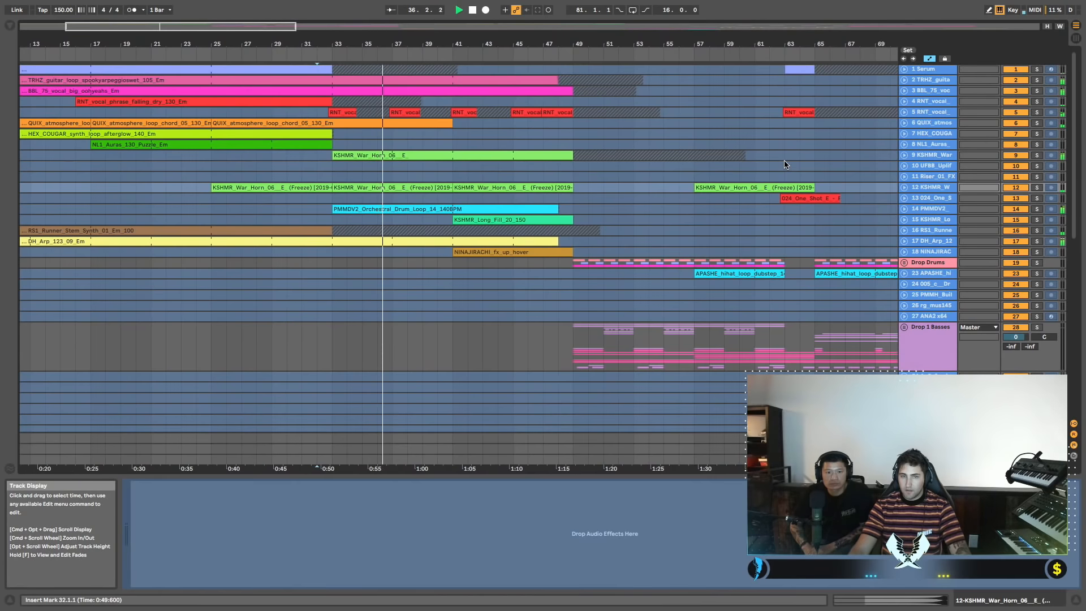
left_click(1037, 80)
left_click(1037, 80)
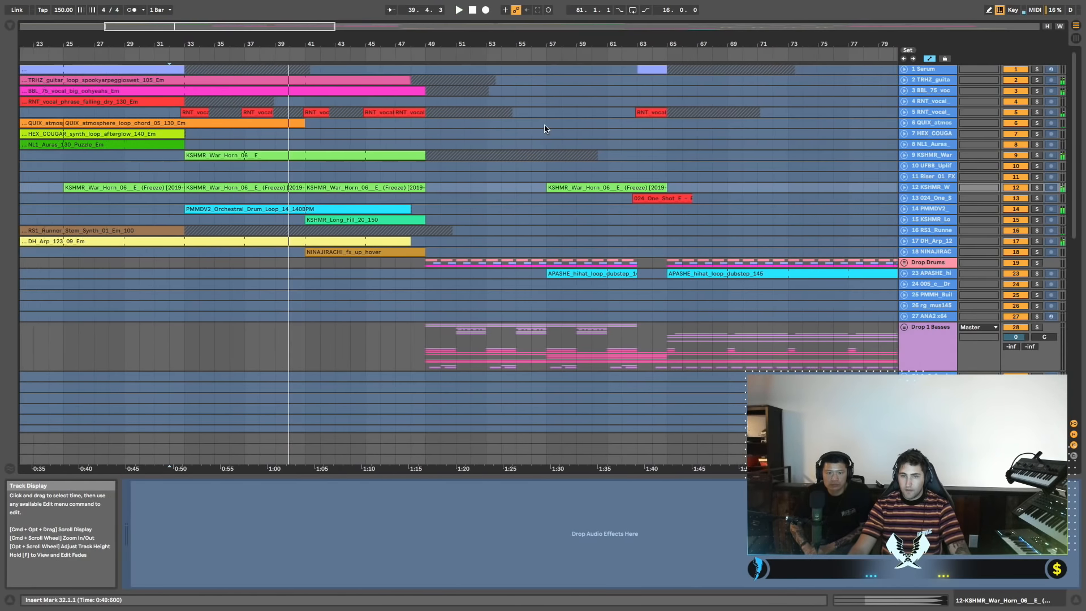
Solo and unfold the Drop 1 Basses group with the insert marker at bar 49.
scroll(525, 115, "down", 6)
left_click(403, 187)
scroll(805, 179, "down", 5)
scroll(809, 178, "up", 10)
scroll(812, 177, "down", 4)
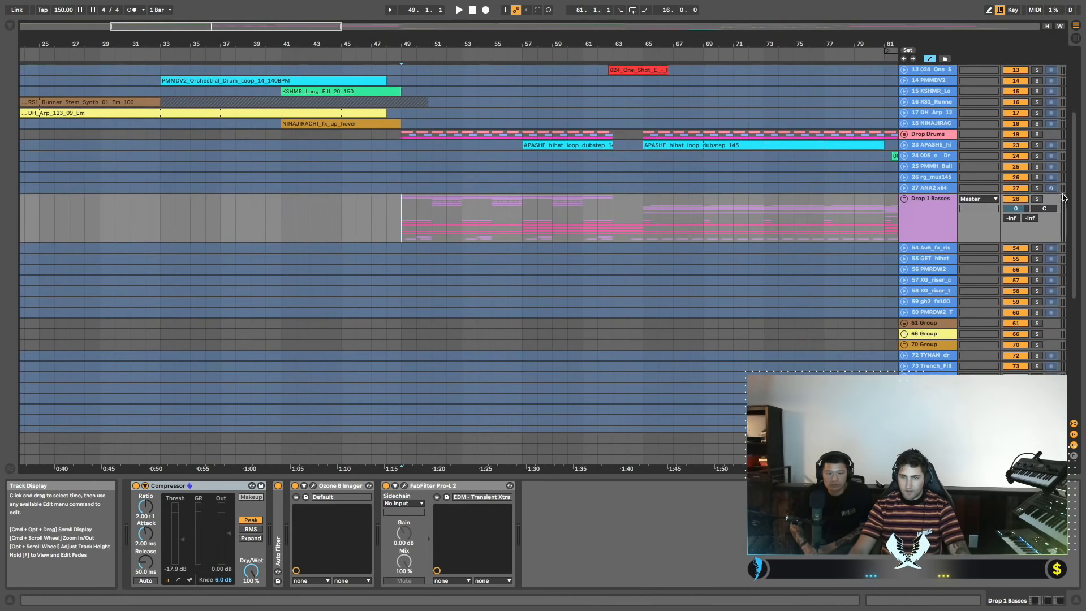
left_click(1037, 199)
left_click(904, 199)
Play the soloed Drop 1 Basses group from bar 49 and look over its Serum and sample tracks.
scroll(808, 189, "down", 3)
scroll(806, 189, "down", 2)
key("space")
scroll(667, 194, "down", 4)
scroll(664, 195, "down", 3)
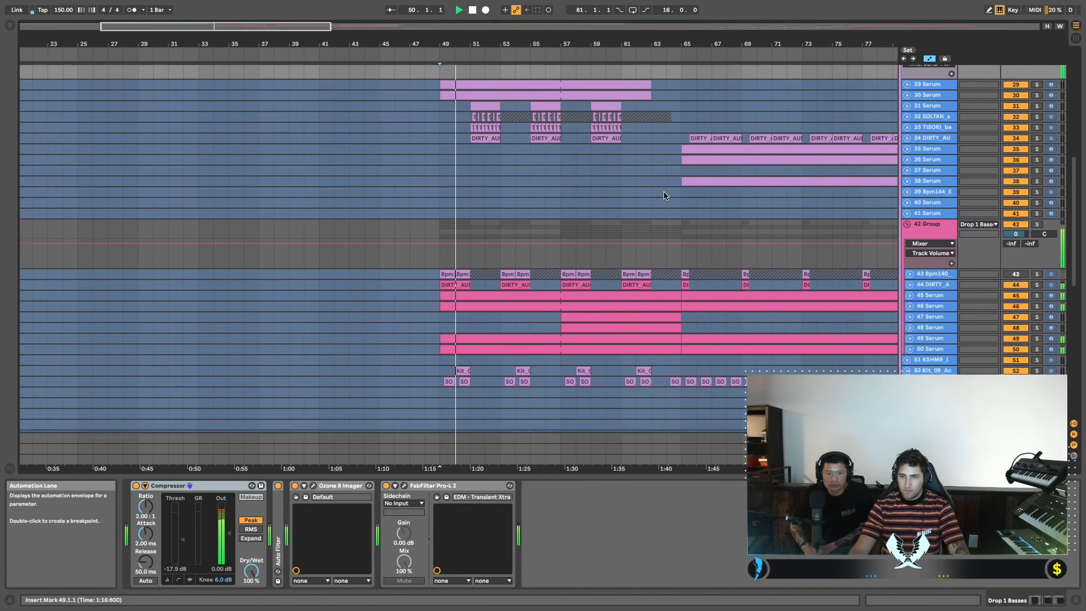
scroll(665, 195, "down", 3)
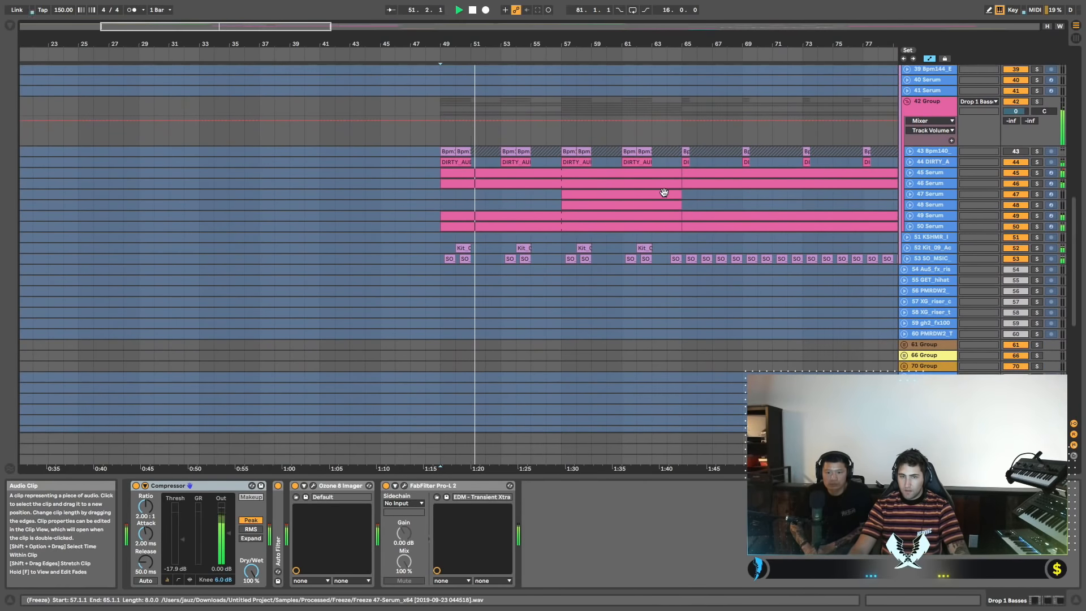
scroll(665, 193, "left", 2)
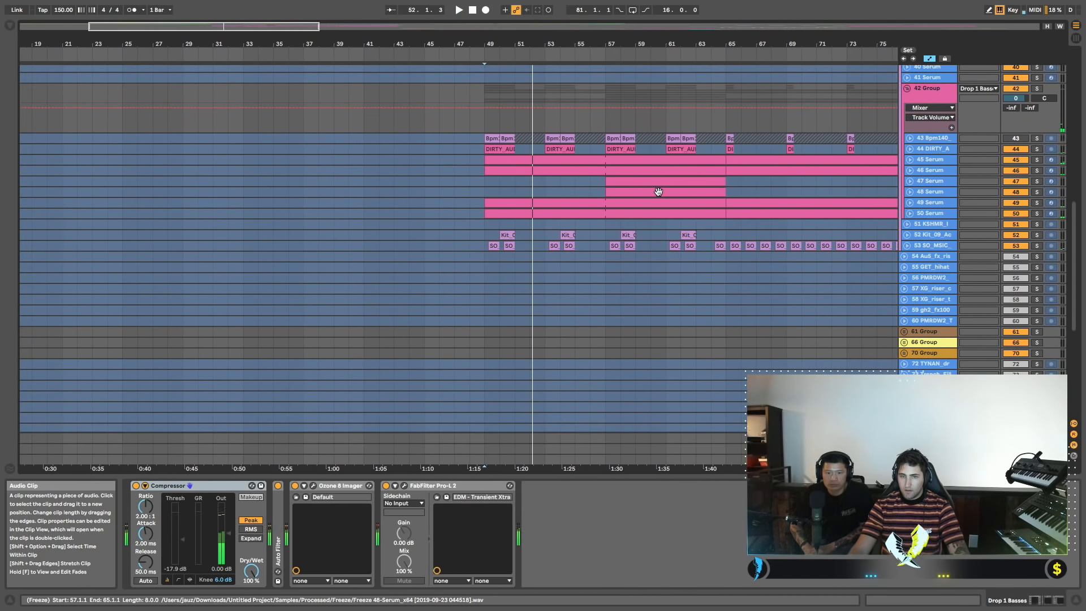
Unfold all tracks, solo the DIRTY_AUDIO synth loop on track 44, play it from bar 49 and release the solo.
left_click(909, 181, "alt")
scroll(640, 203, "left", 1)
scroll(639, 204, "left", 2)
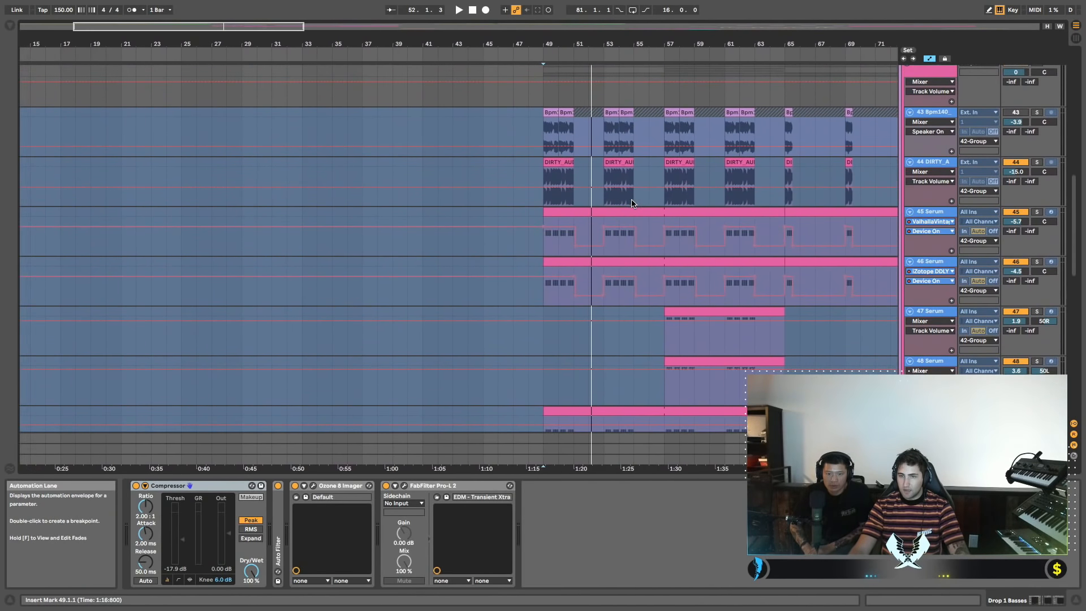
left_click(568, 163)
left_click(1035, 163)
key("space")
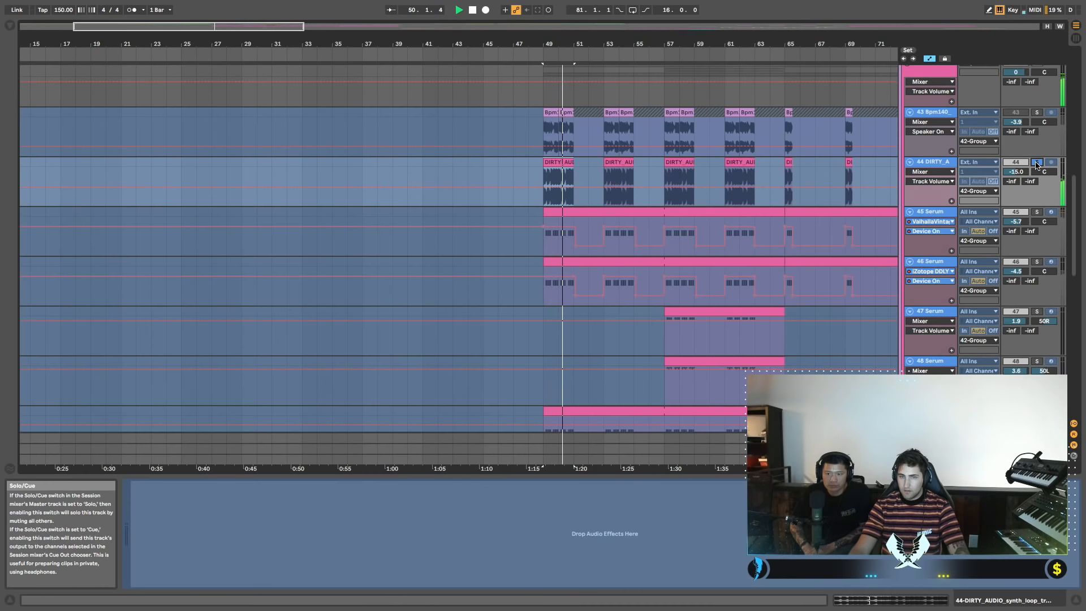
left_click(1037, 162)
scroll(624, 162, "right", 5)
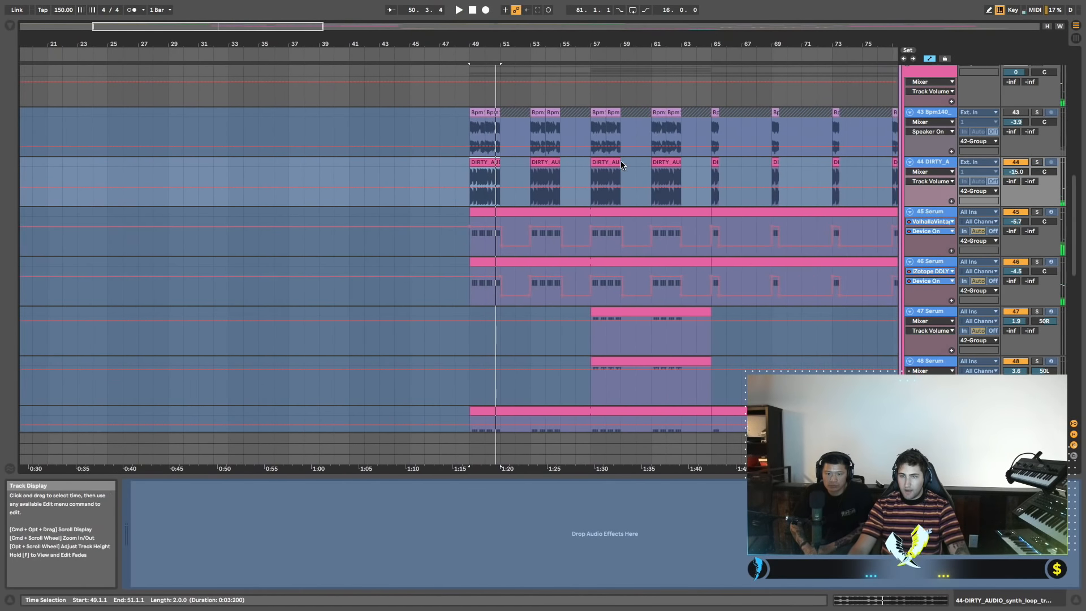
Mute the DIRTY_AUDIO synth loop on track 44 and play the drop from bar 49 without it.
scroll(614, 164, "left", 3)
scroll(613, 164, "right", 1)
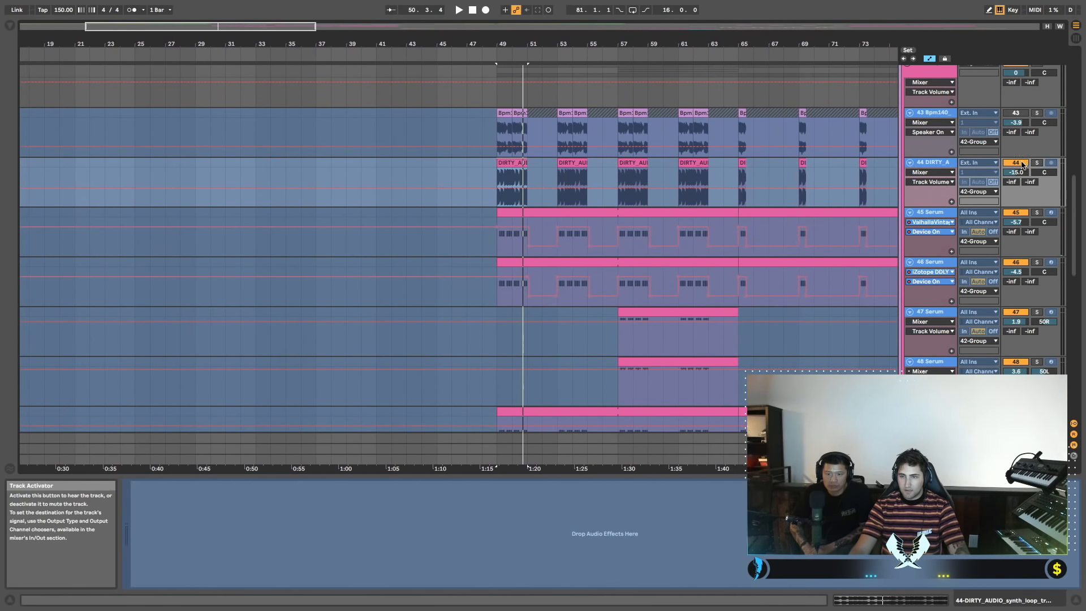
scroll(1037, 129, "up", 3)
key("space")
scroll(1037, 129, "down", 1)
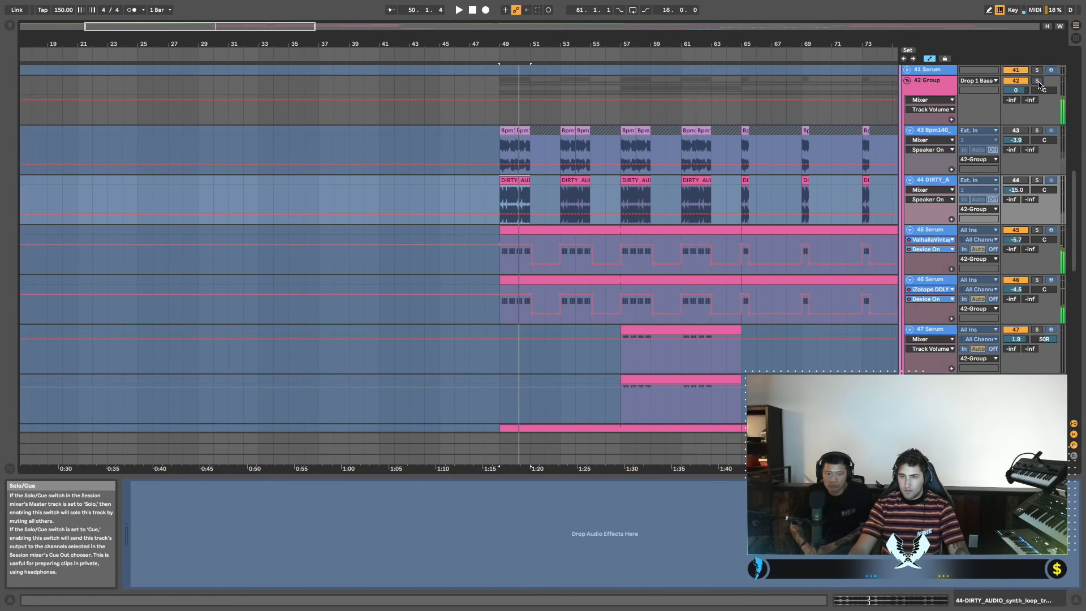
scroll(786, 200, "down", 3)
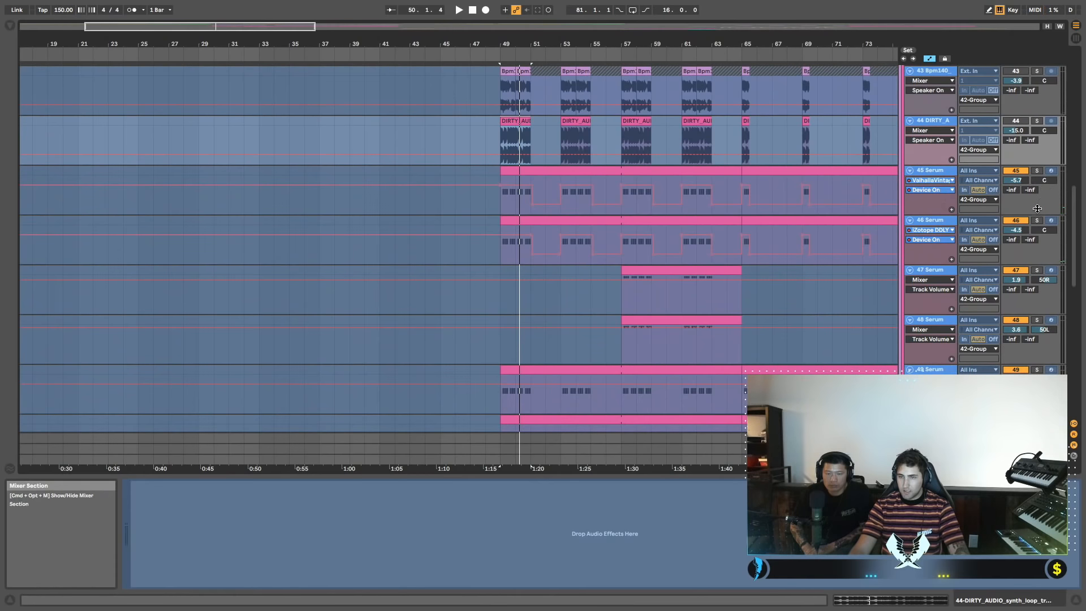
Audition Serum bass tracks 45 and 46 with their solos during playback from bar 49, and release the solos.
left_click(1037, 169)
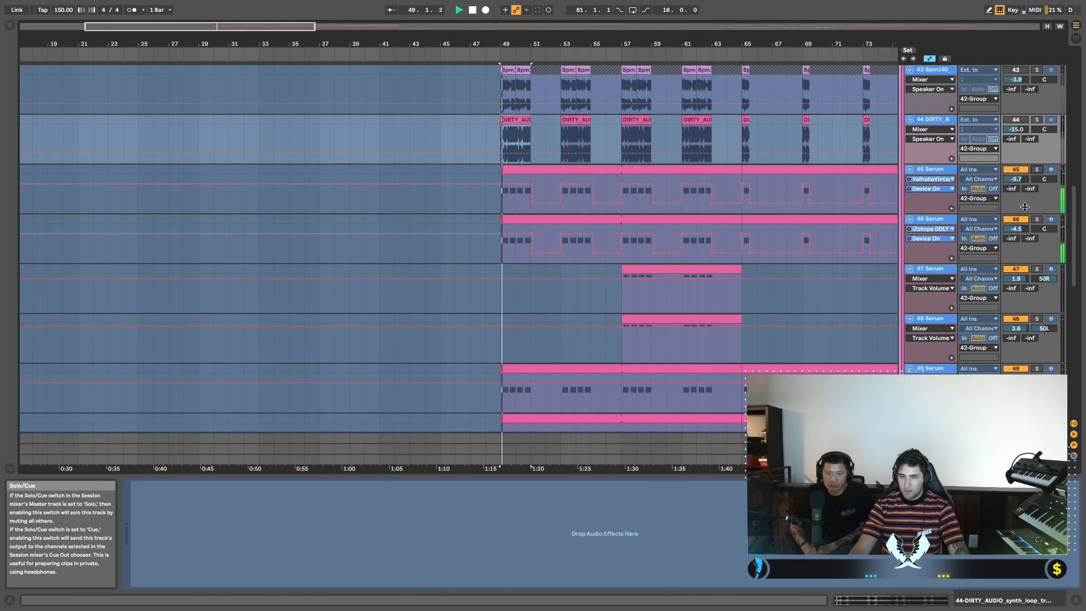
left_click(1006, 219)
left_click(1036, 219)
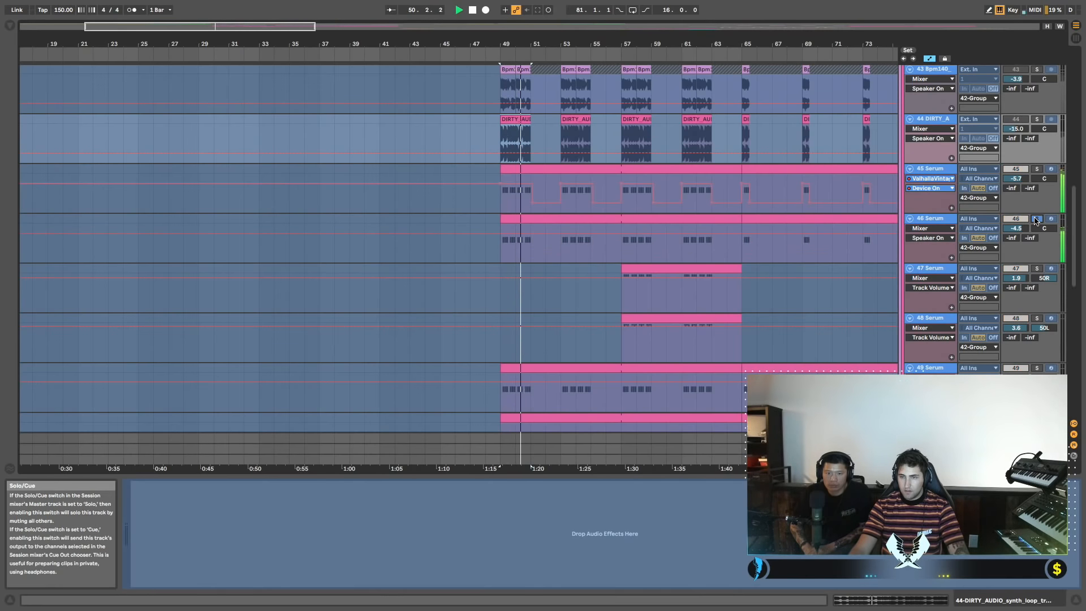
left_click(1039, 170)
Fold all tracks and show the device chain of the 42 Group.
scroll(582, 291, "down", 5)
scroll(581, 291, "up", 1)
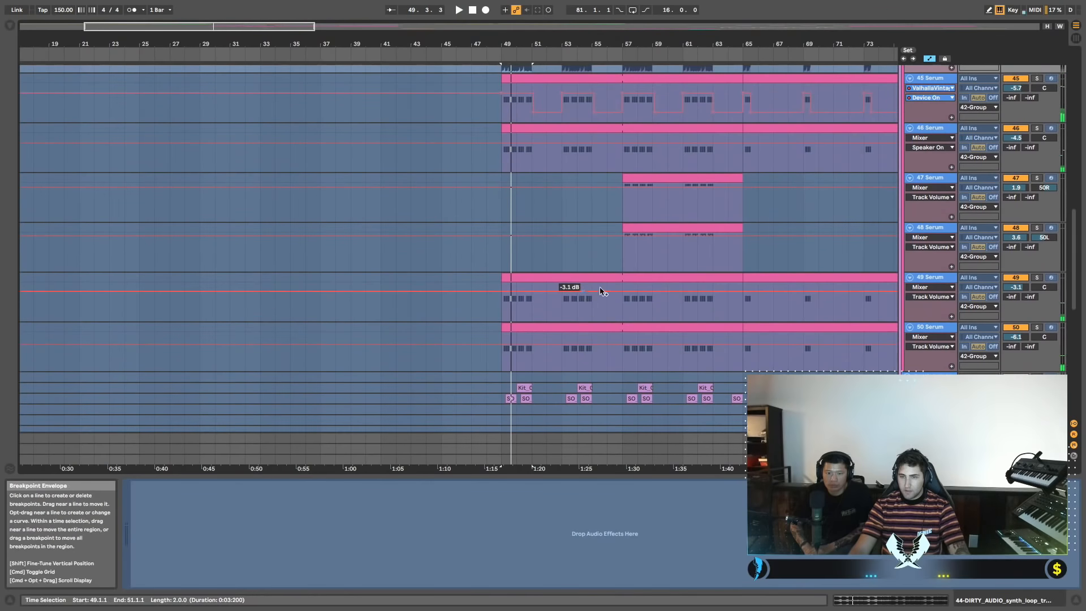
left_click(910, 179)
scroll(911, 179, "up", 2)
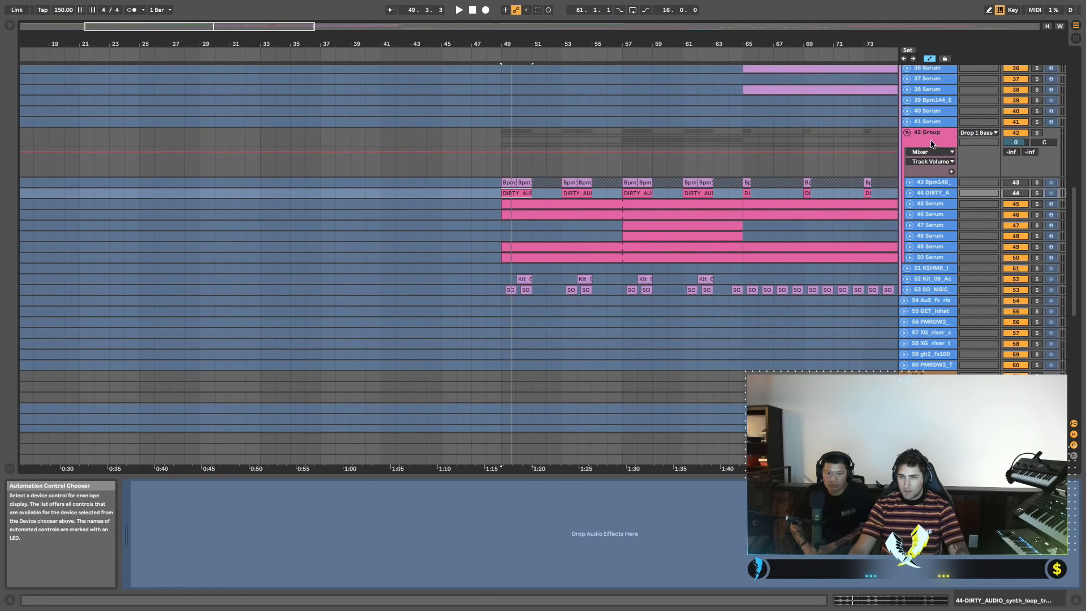
left_click(930, 143)
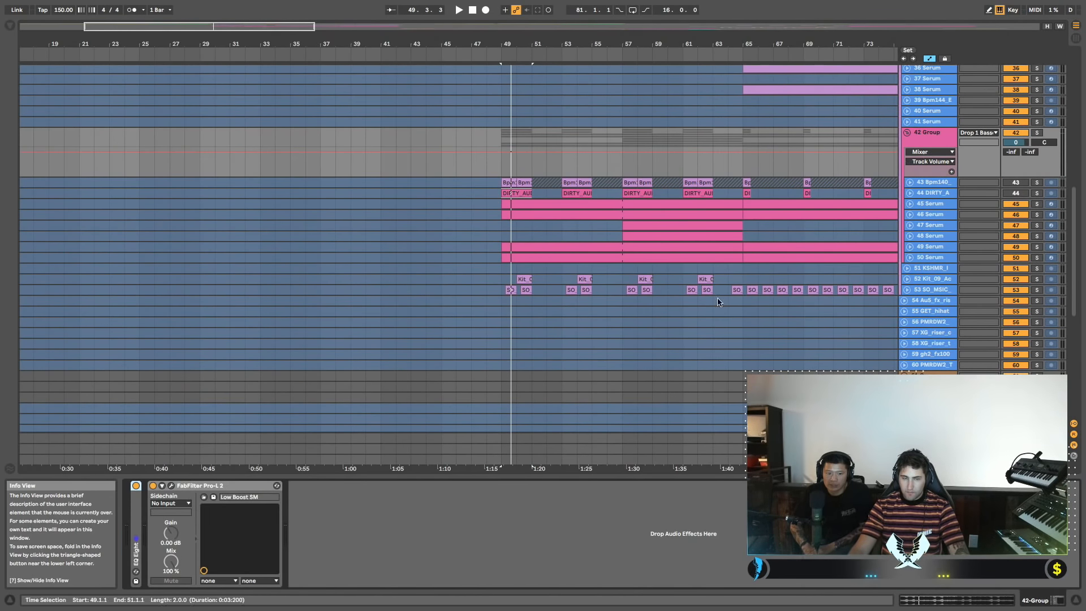
Play the full drop from bar 49 while looking over the Drop 1 Basses and 42 Group tracks.
scroll(721, 303, "up", 10)
key("space")
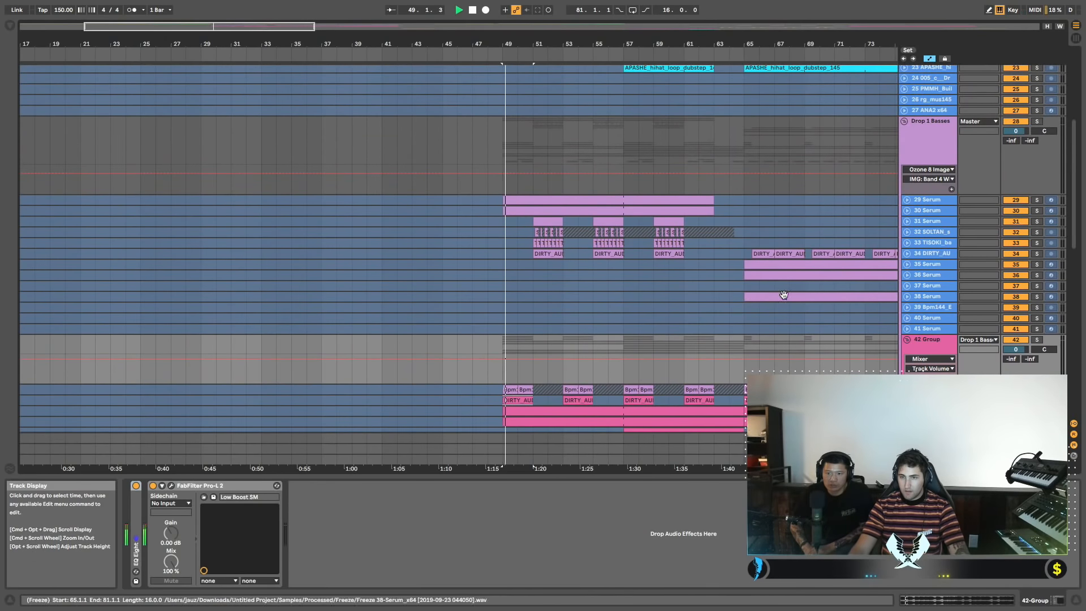
scroll(802, 293, "down", 2)
scroll(803, 293, "down", 3)
scroll(809, 292, "up", 3)
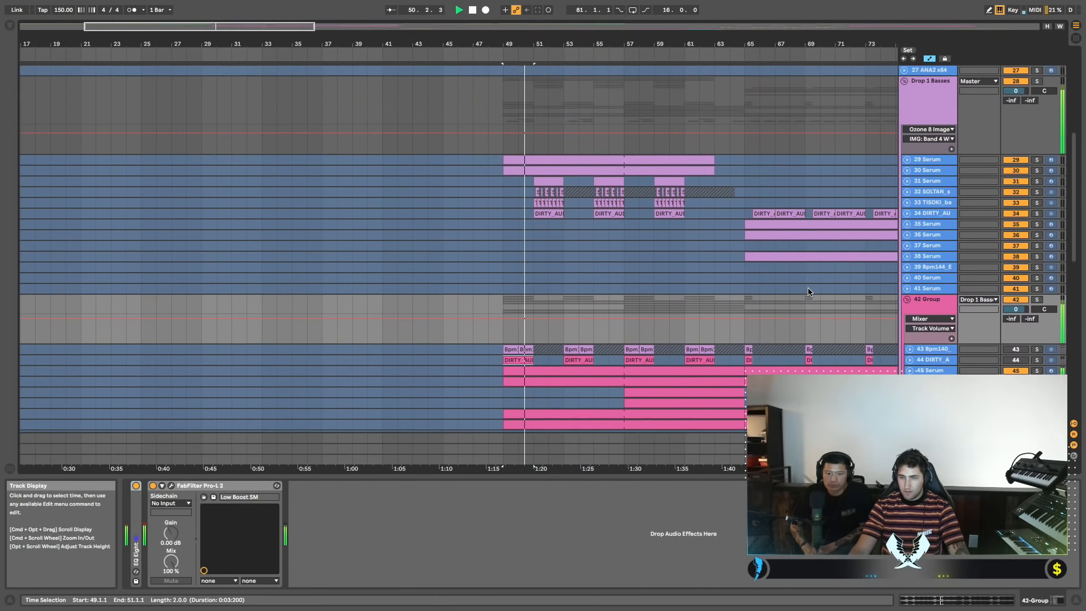
key("space")
Show the Drop 1 Basses group's device chain, solo the group and play it from bar 49.
left_click(930, 103)
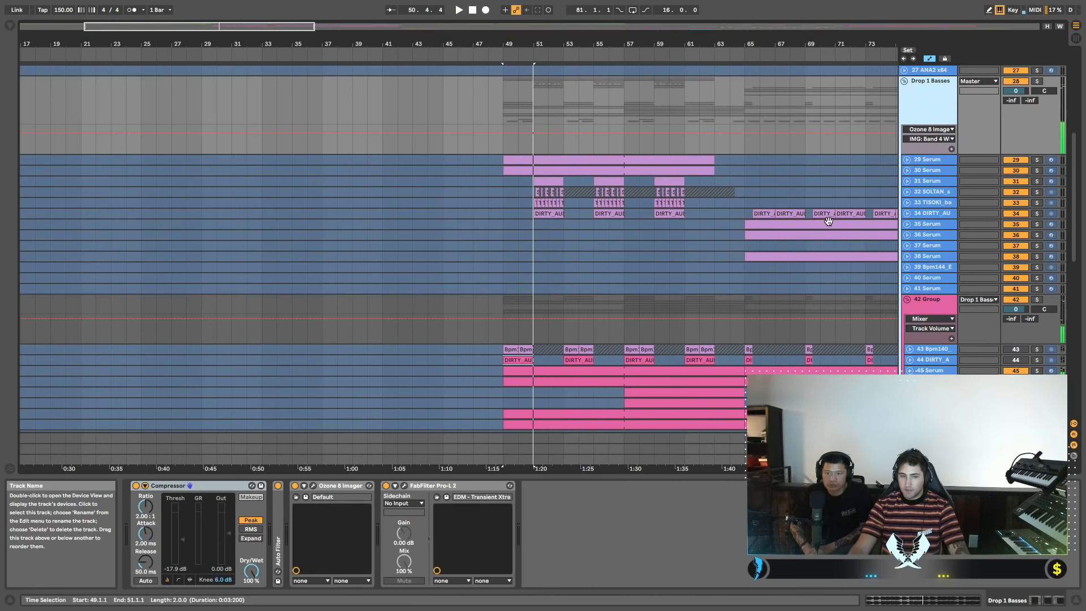
left_click(1037, 82)
key("space")
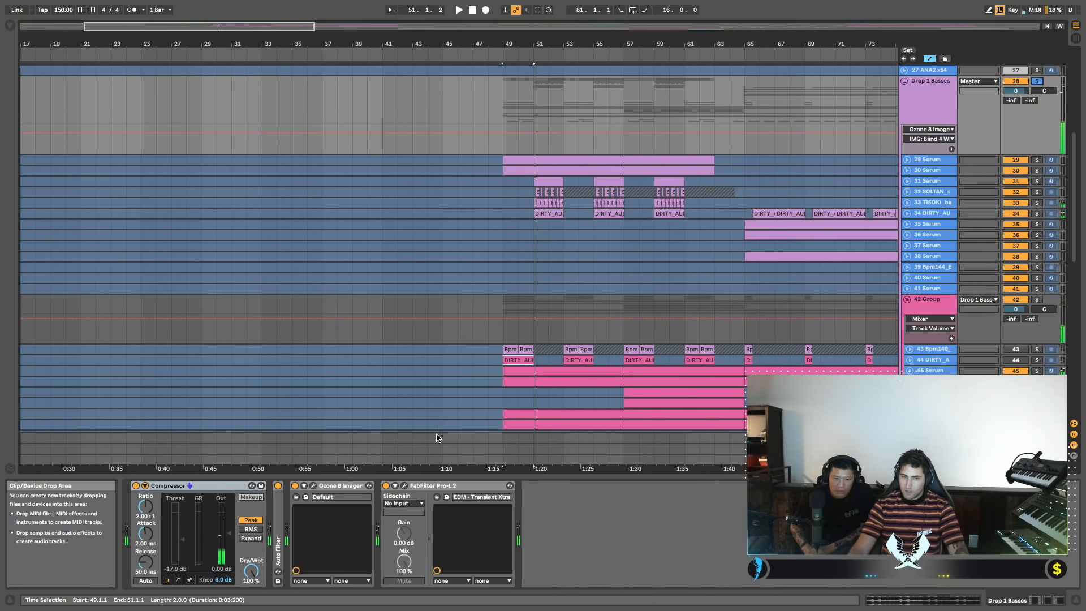
Expand the group Compressor's sidechain settings, switch it to the gain reduction history view, and unfold the Auto Filter.
left_click(145, 486)
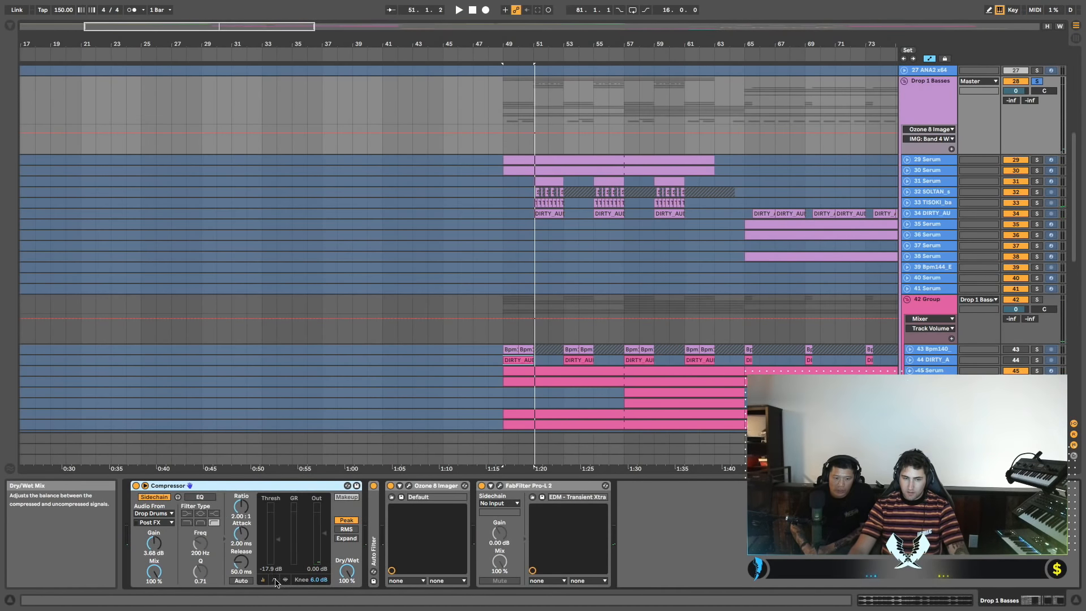
left_click(284, 581)
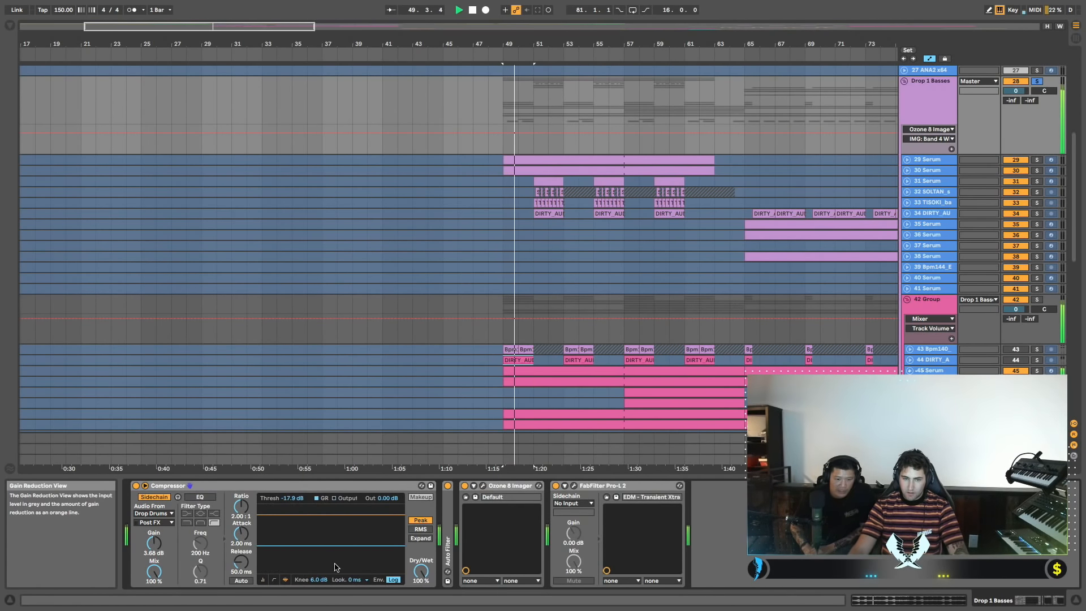
double_click(451, 512)
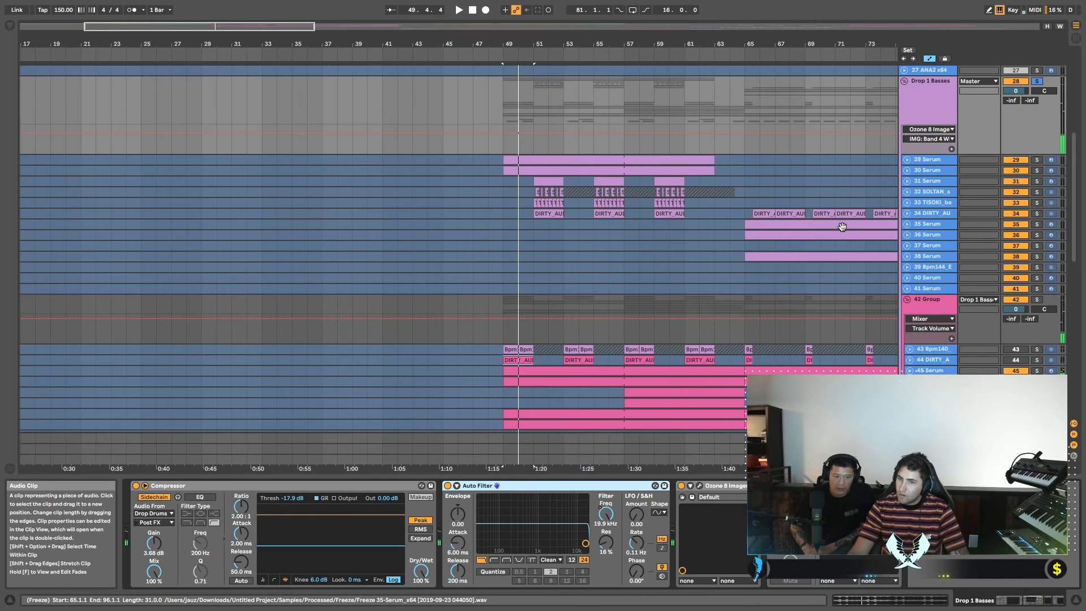
Unfold the tracks to examine the Drop 1 Basses clips, refold them all, and play the soloed group from bar 49.
left_click(907, 160, "alt")
scroll(809, 205, "down", 4)
scroll(807, 206, "down", 3)
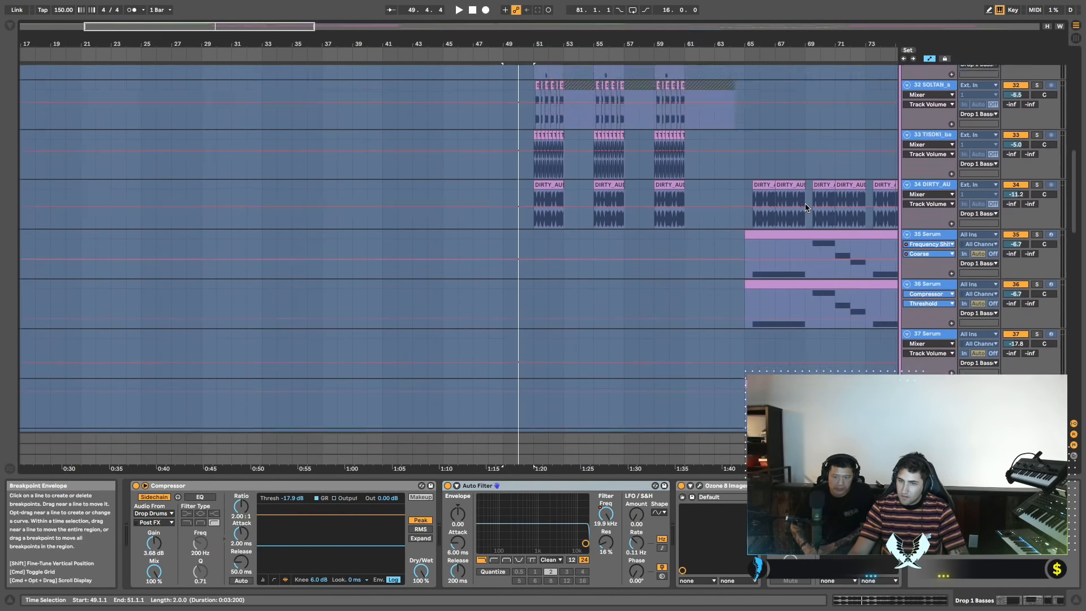
scroll(816, 204, "up", 6)
left_click(907, 165, "alt")
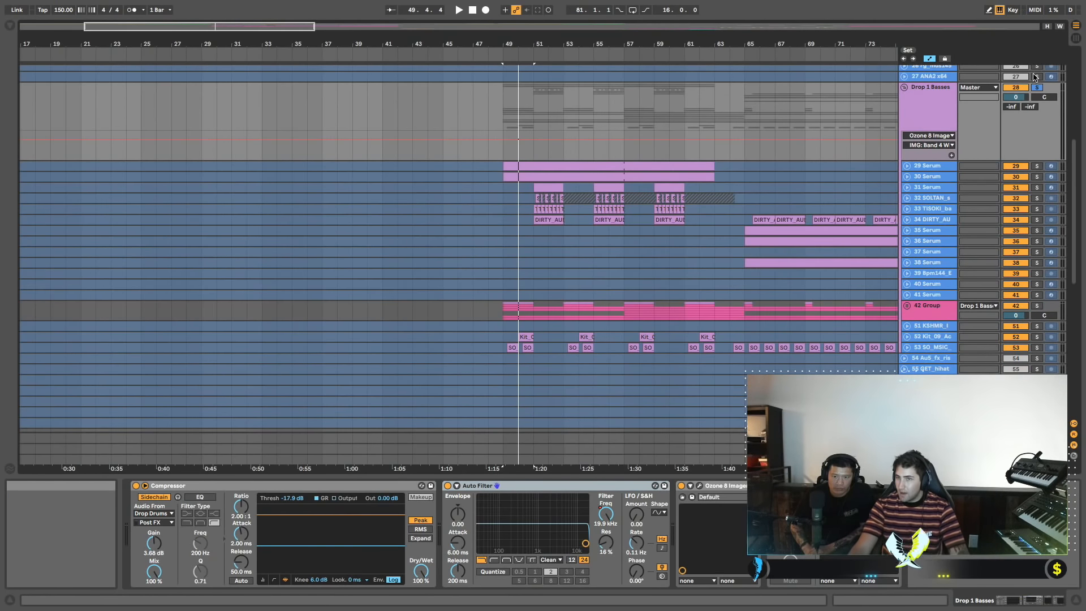
key("space")
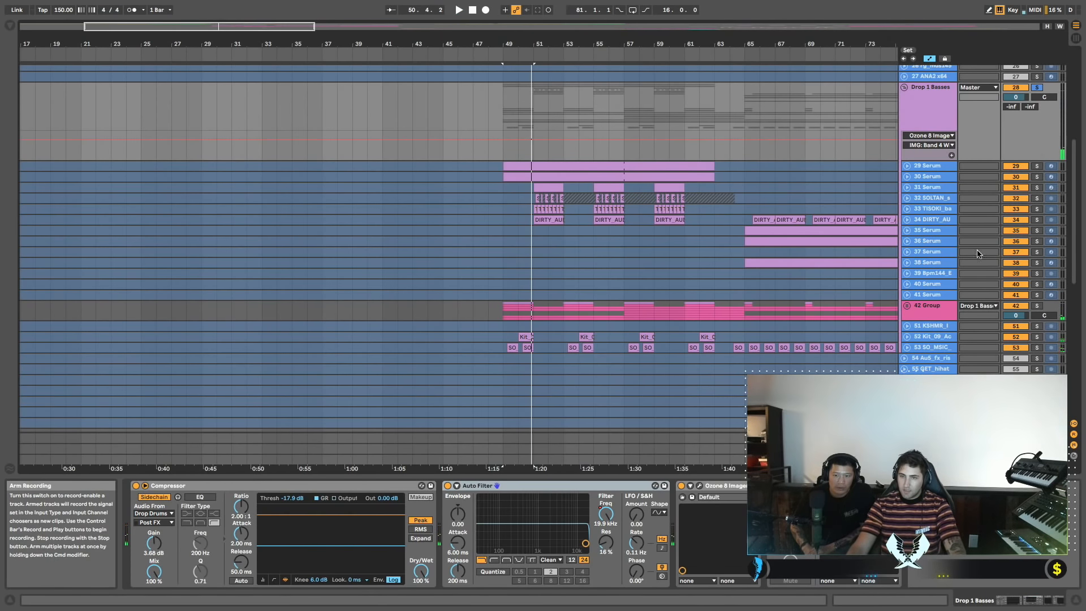
left_click(924, 315)
scroll(403, 418, "left", 5)
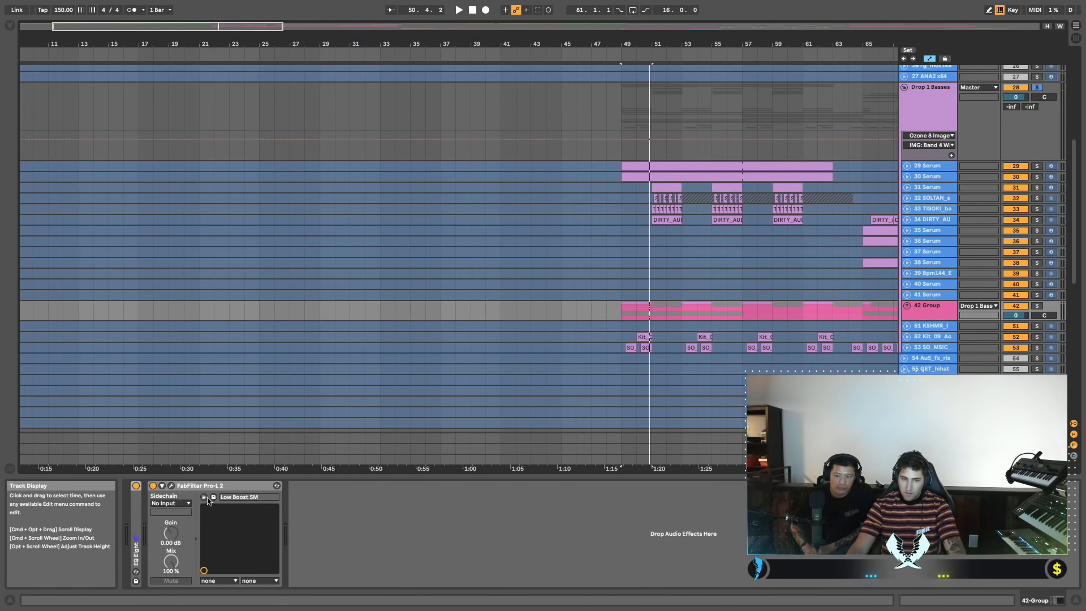
scroll(402, 417, "right", 4)
scroll(463, 350, "up", 3)
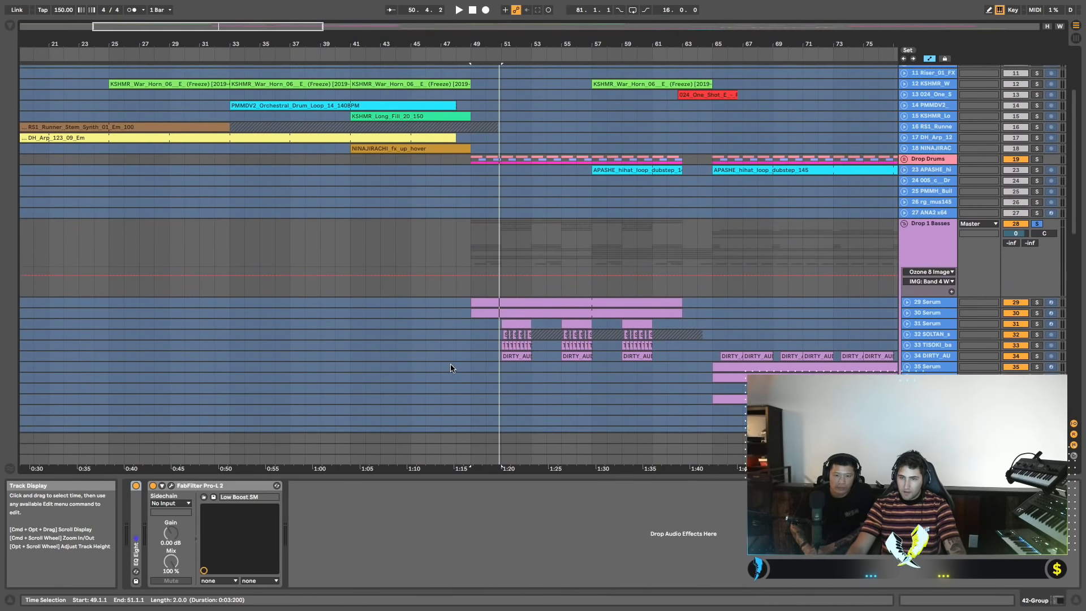
scroll(849, 181, "down", 4)
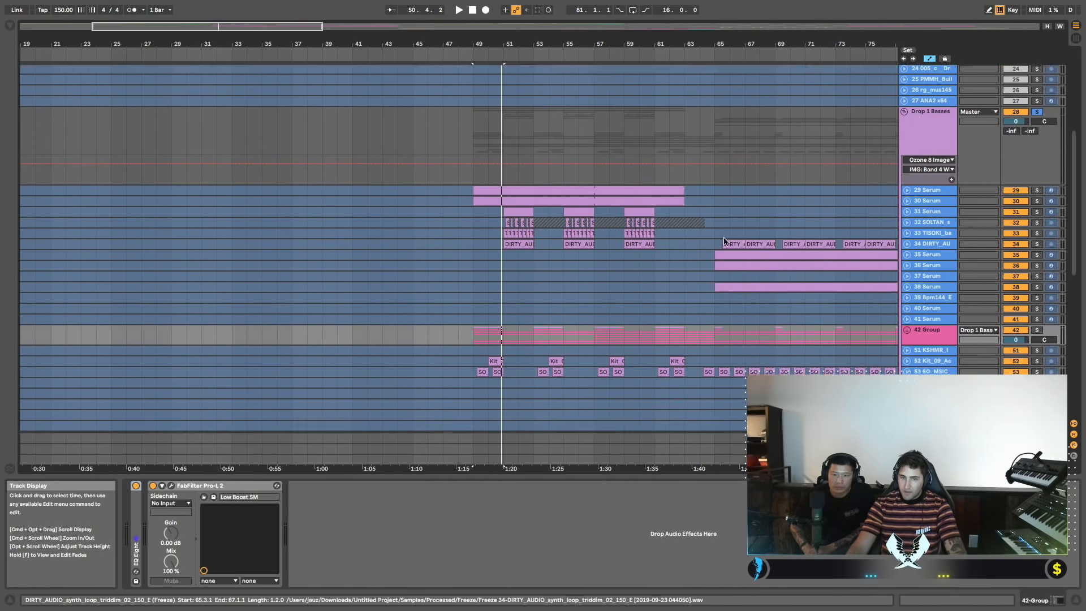
Unfold the 42 Group and all of its tracks to examine their clips and notes.
scroll(814, 257, "down", 1)
left_click(907, 252)
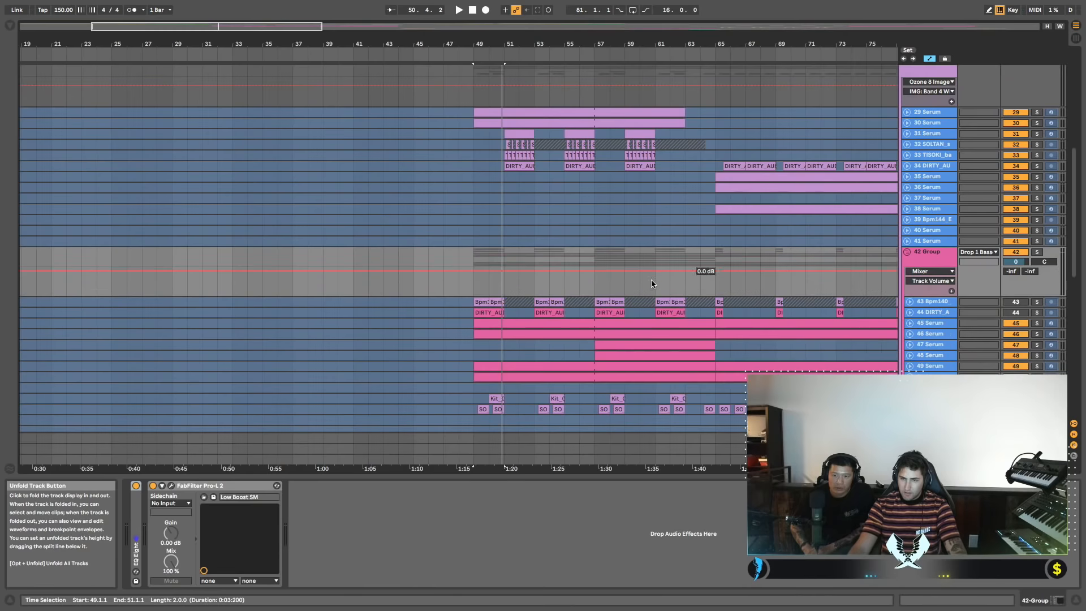
scroll(651, 281, "down", 4)
left_click(910, 243, "alt")
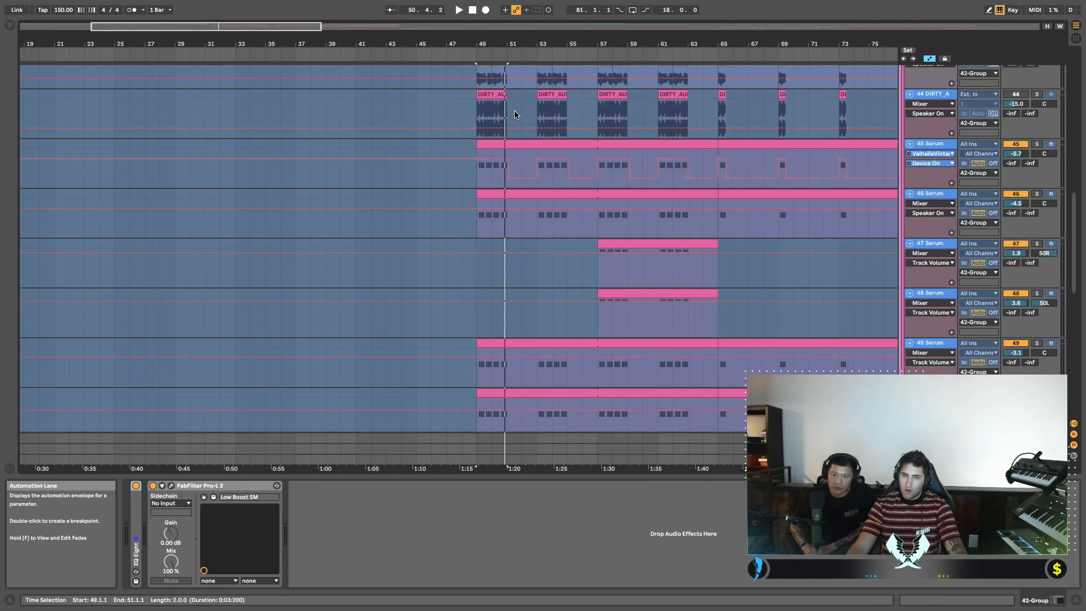
Select the gap before the first note on Serum track 45, from 49.1.1 to 49.1.3, and play from there.
left_click_drag(492, 44, 491, 102)
scroll(503, 123, "up", 3)
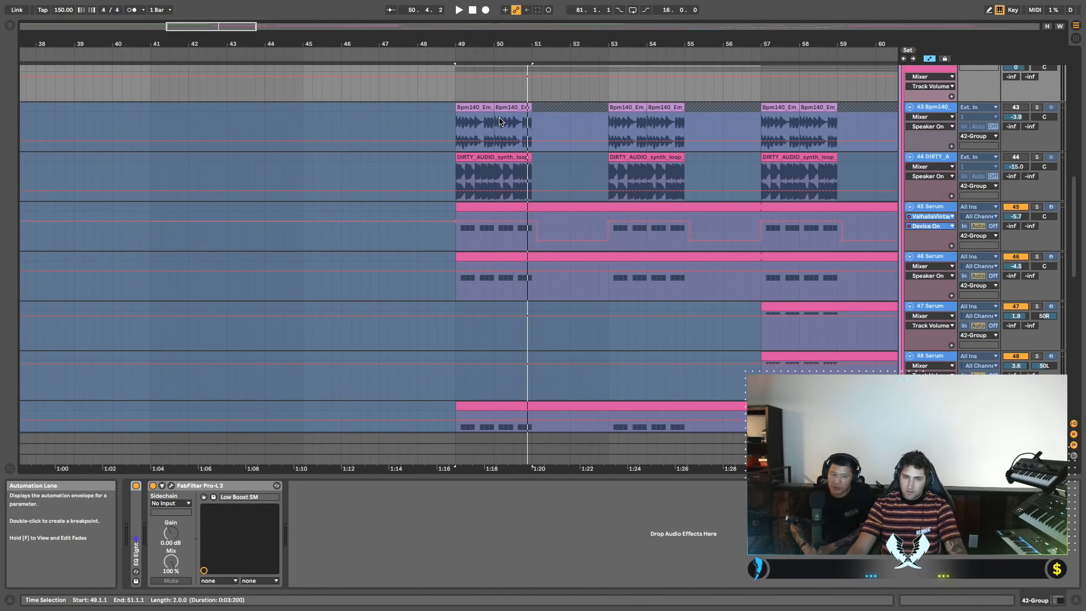
scroll(499, 120, "down", 2)
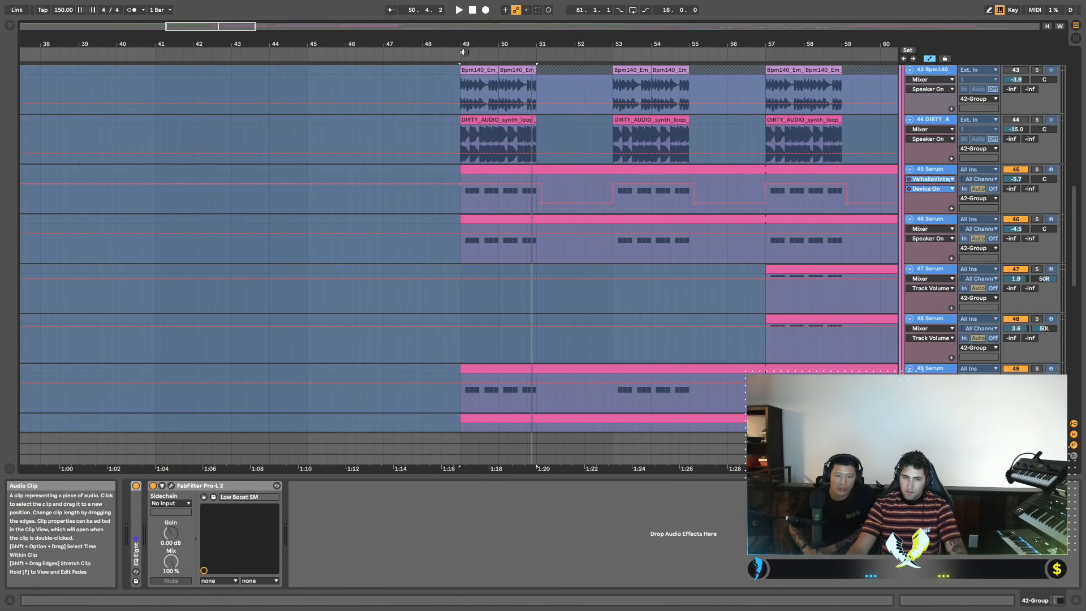
mouse_move(465, 37)
left_mouse_down()
mouse_move(474, 79)
mouse_move(481, 52)
left_mouse_up()
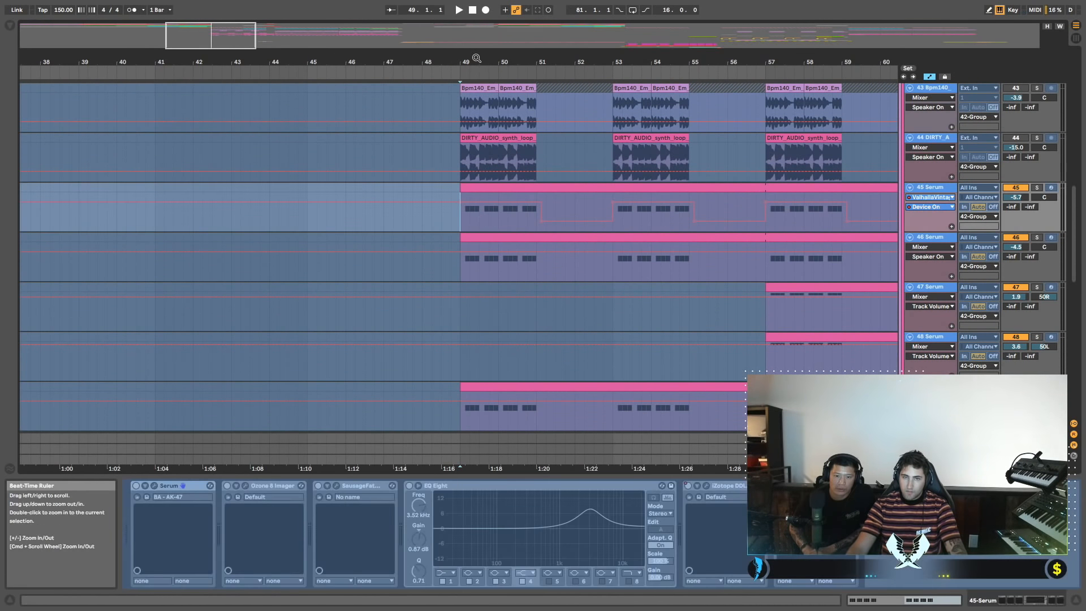
left_click_drag(475, 60, 475, 141)
left_click_drag(372, 216, 391, 216)
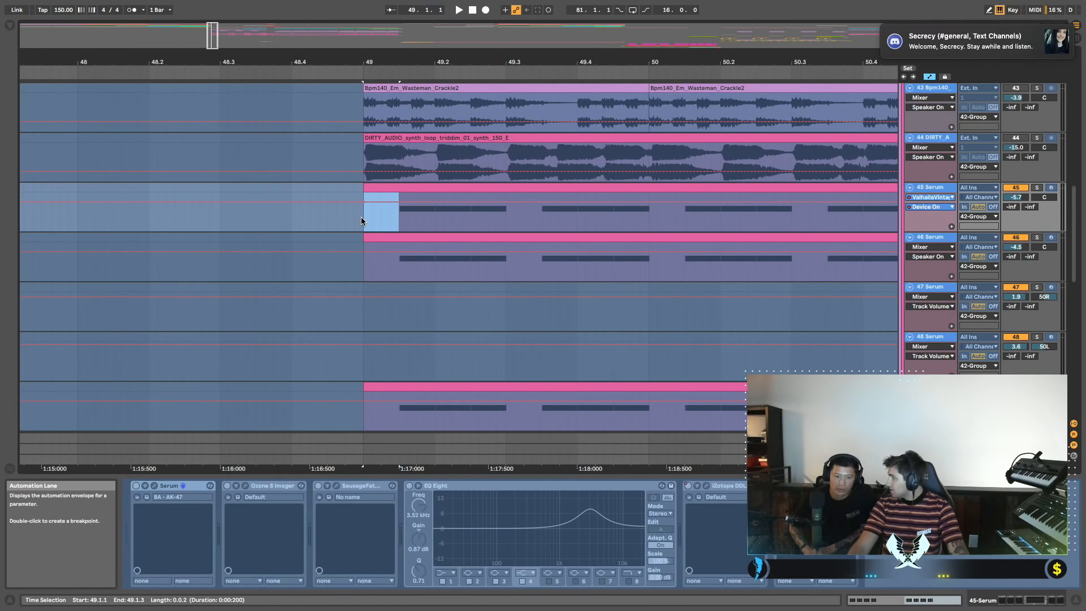
key("space")
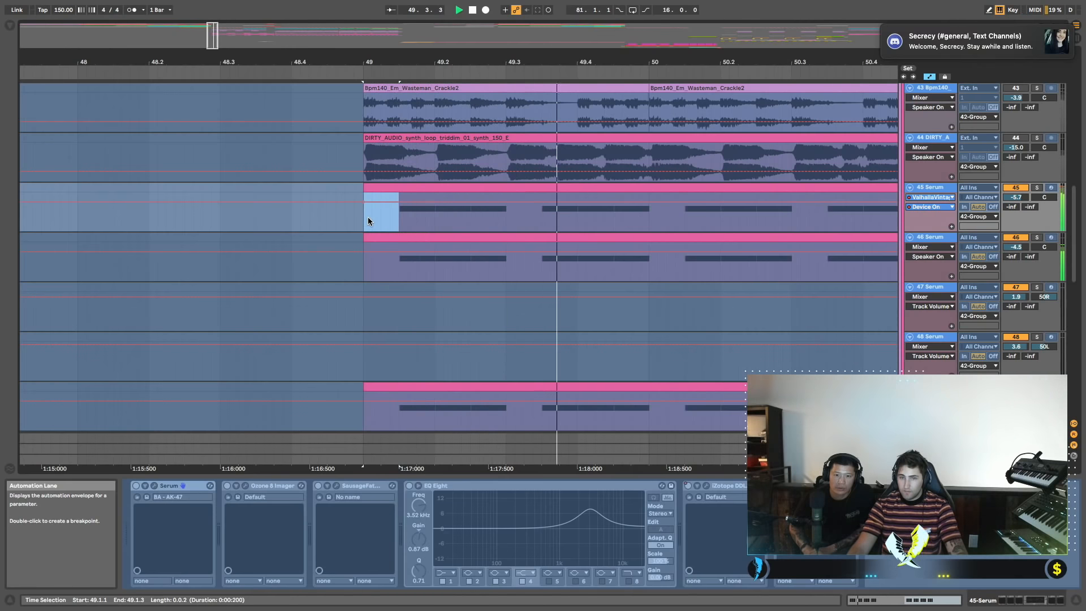
key("space")
Show the Drop 1 Basses device chain, and solo and play the Drop Drums group instead.
scroll(425, 213, "up", 15)
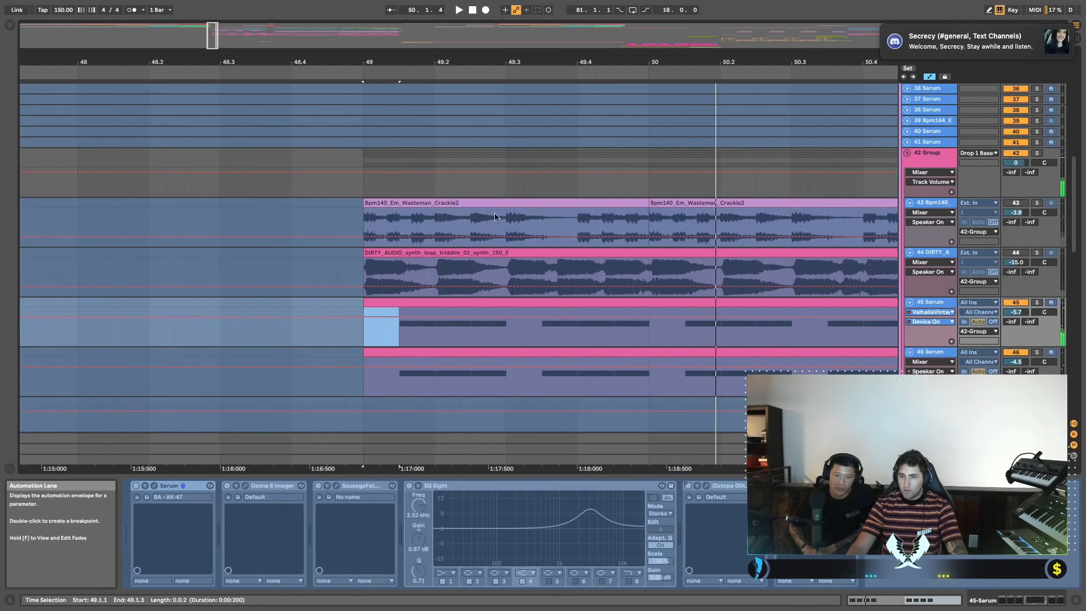
scroll(517, 216, "down", 10)
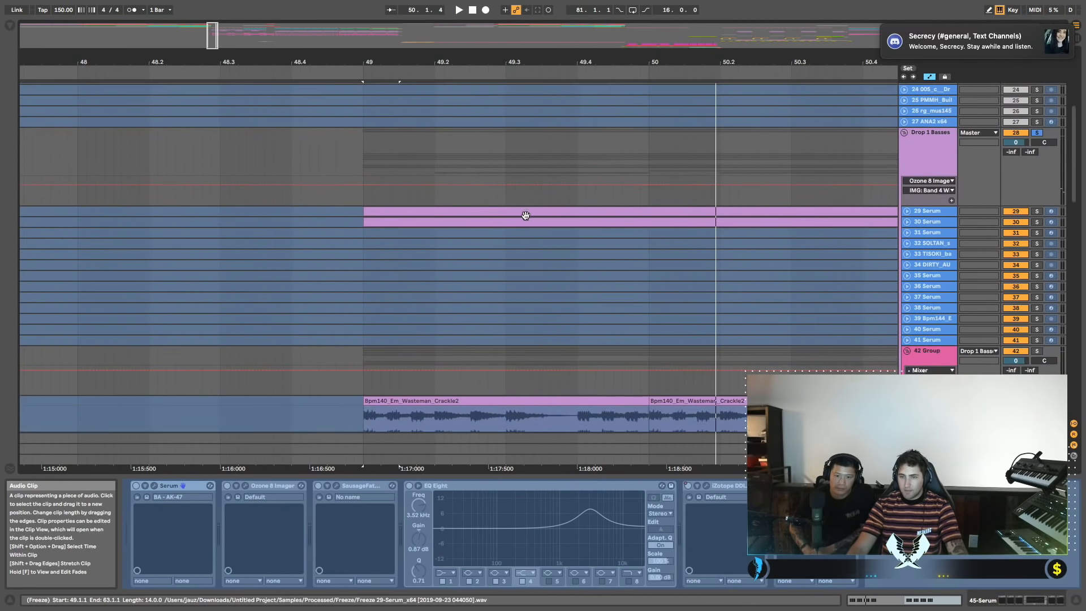
left_click(921, 160)
scroll(473, 170, "up", 10)
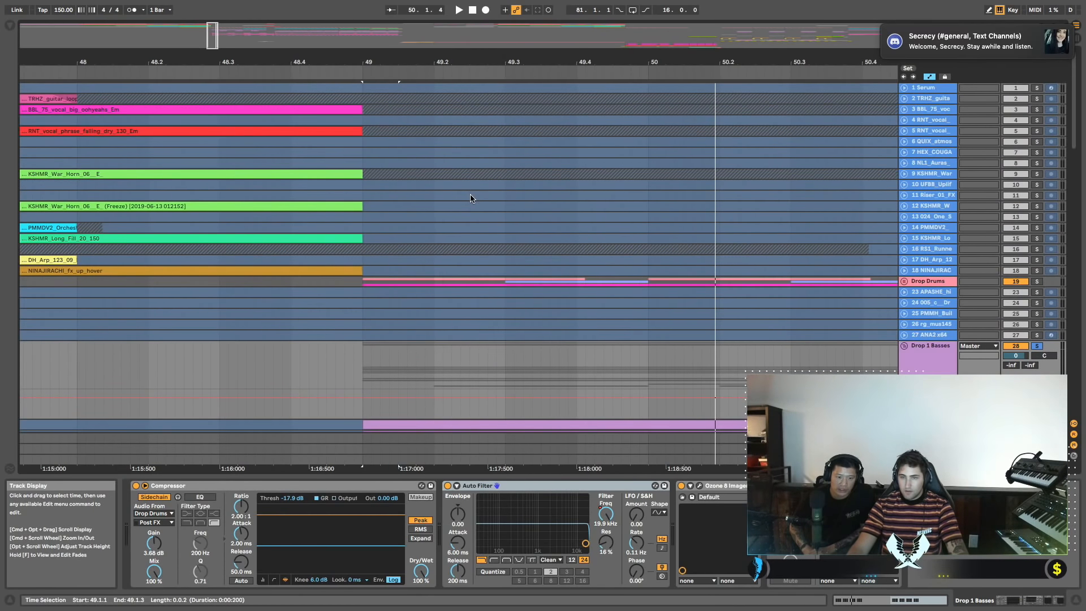
left_click(1036, 281)
key("space")
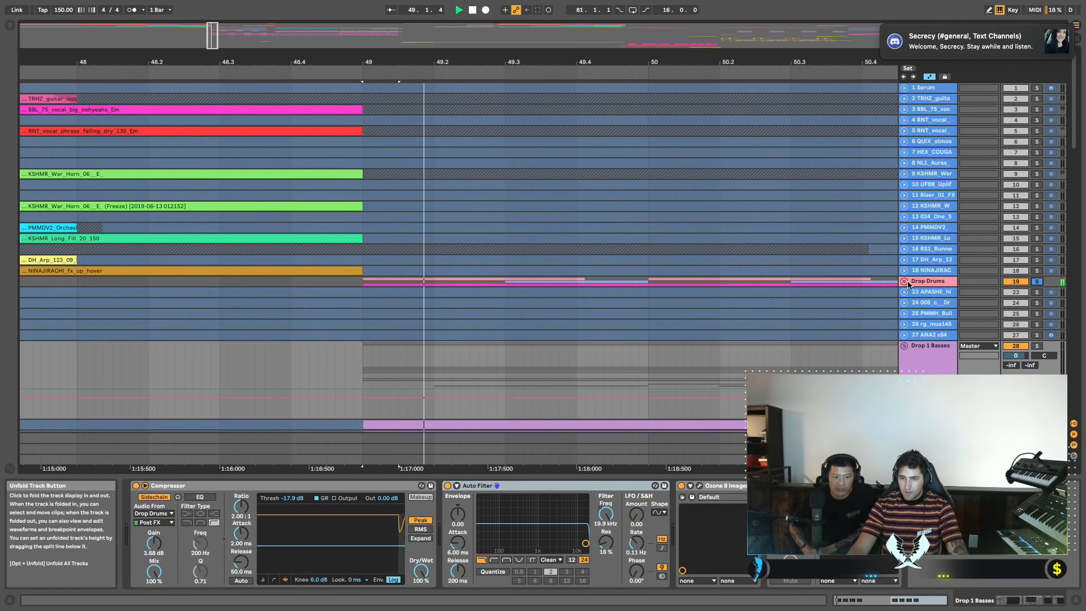
Unfold the Drop Drums group and listen to its kick, snare and percussion while watching the bass Compressor's gain reduction.
left_click(904, 281)
scroll(776, 279, "down", 3)
scroll(710, 280, "down", 2)
key("space")
scroll(865, 234, "down", 2)
key("space")
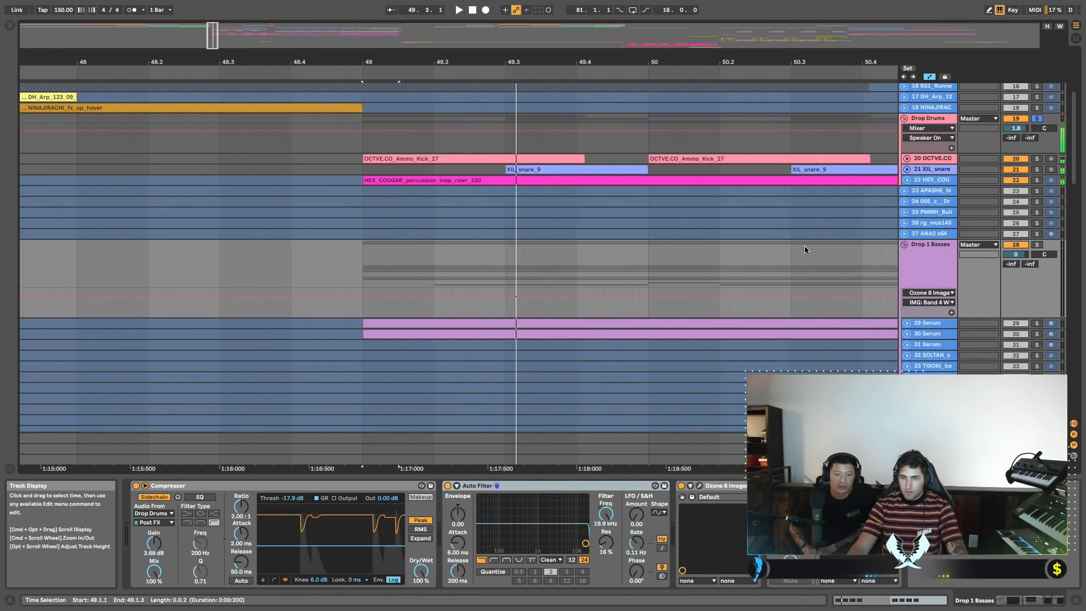
Solo Drop 1 Basses together with Drop Drums and play both from bar 49.
left_click(1036, 245)
key("space")
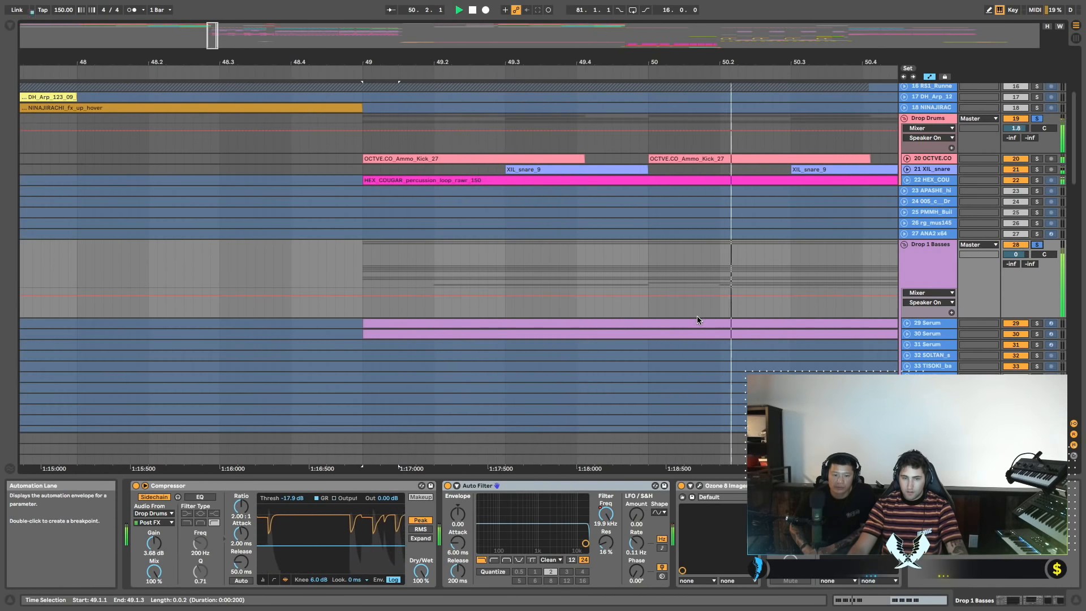
key("space")
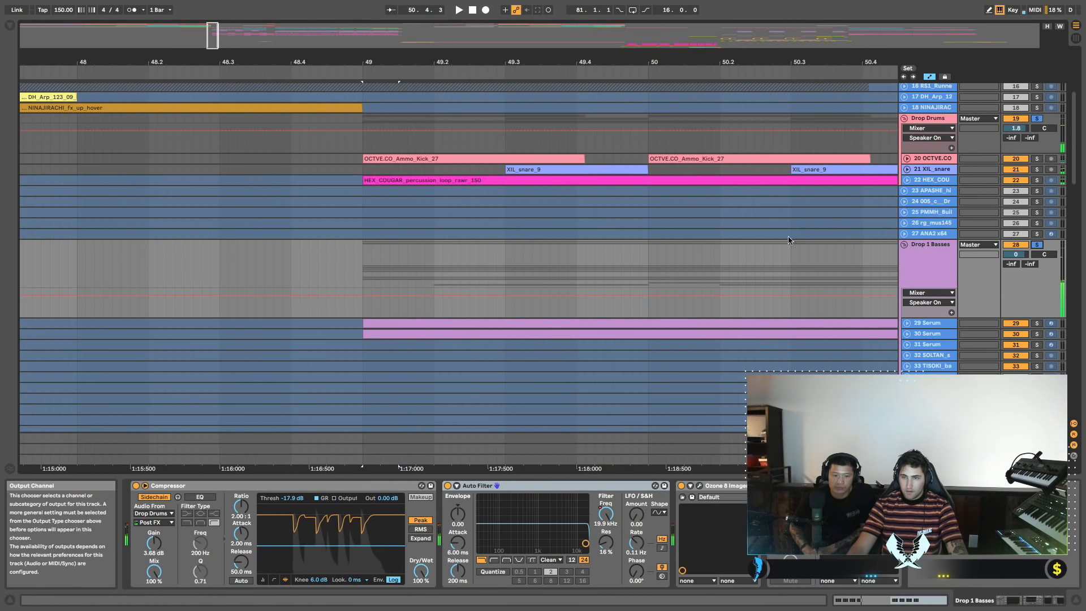
Unsolo Drop Drums, turn on Sidechain Listen in the bass Compressor, and play its sidechain input from bar 49.
left_click(1037, 119)
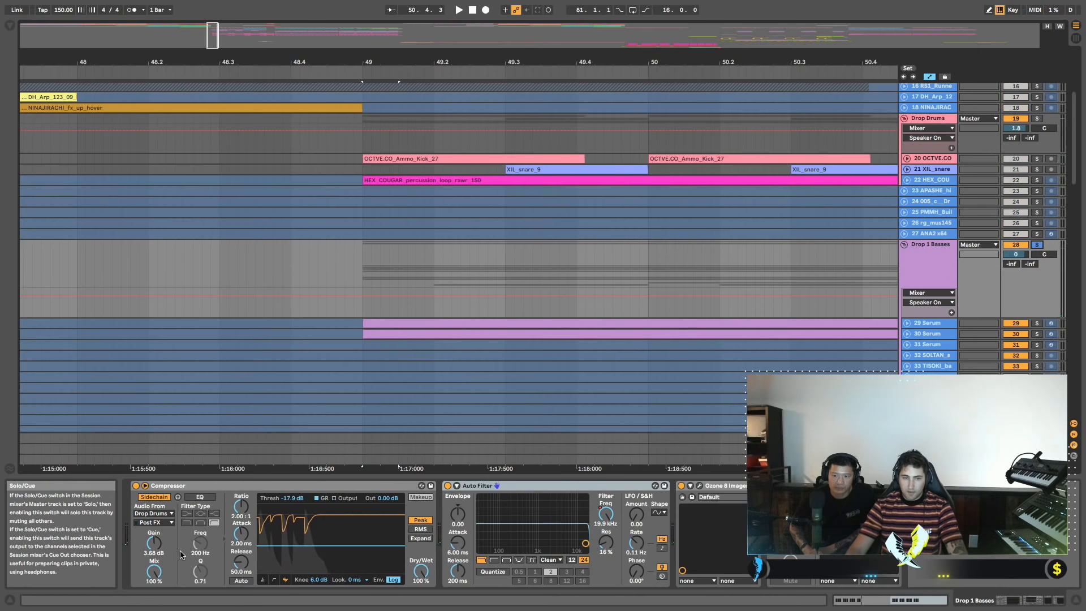
left_click(178, 497)
key("space")
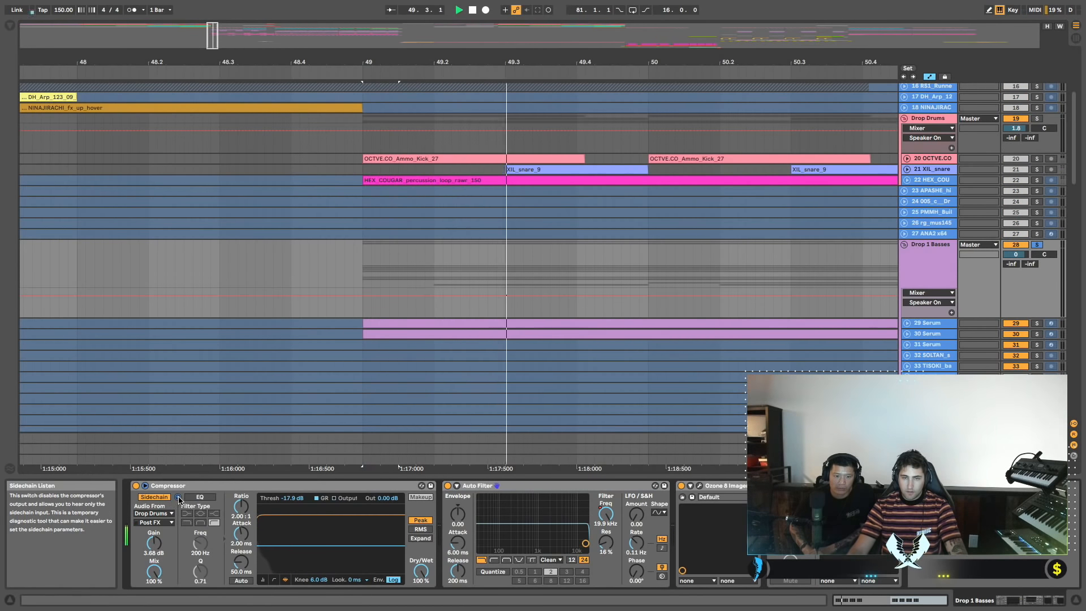
key("space")
Try the Compressor's Drop Drums sidechain tapped Pre FX, listen to it, and look through the available sidechain sources.
left_click(153, 522)
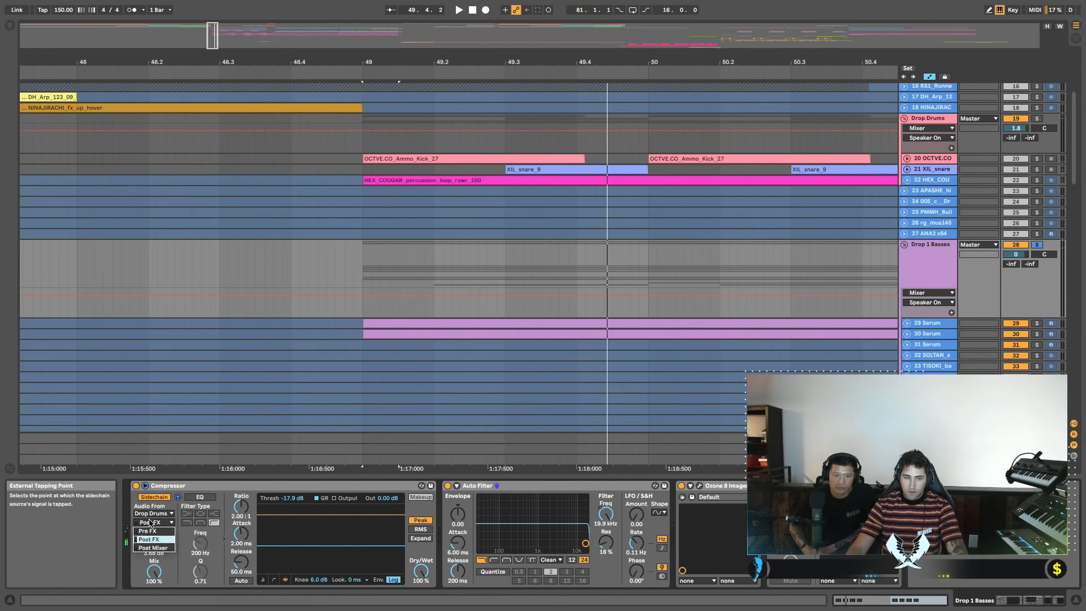
left_click(161, 532)
key("space")
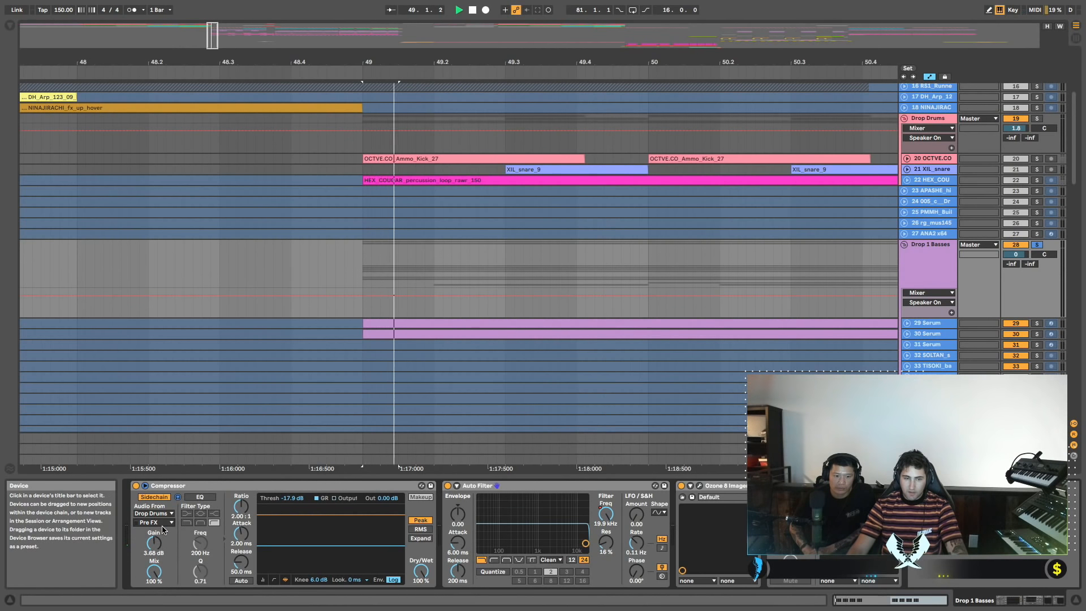
left_click(161, 522)
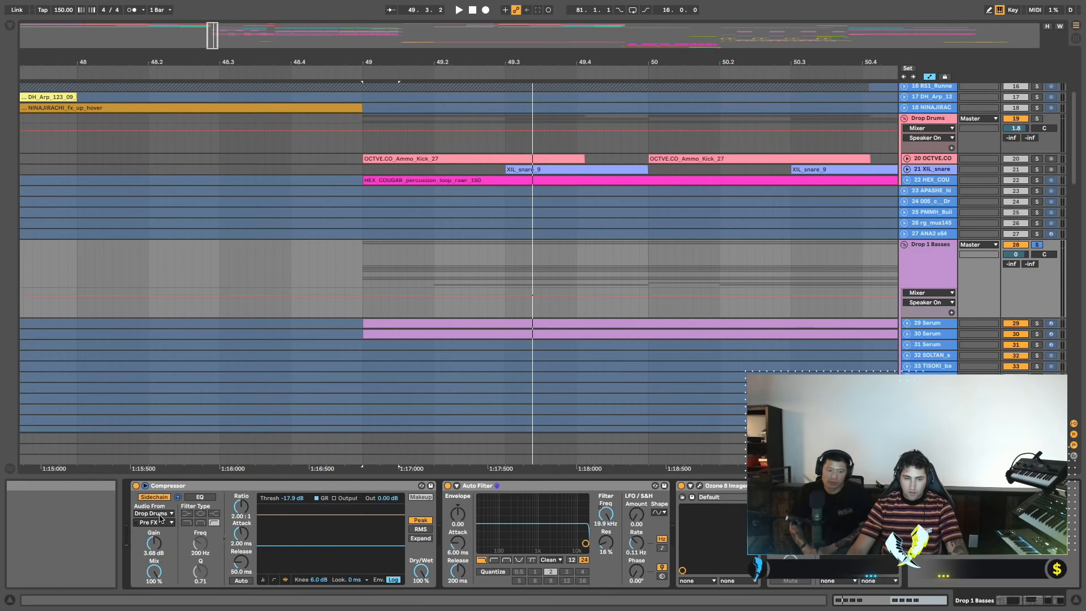
left_click(163, 515)
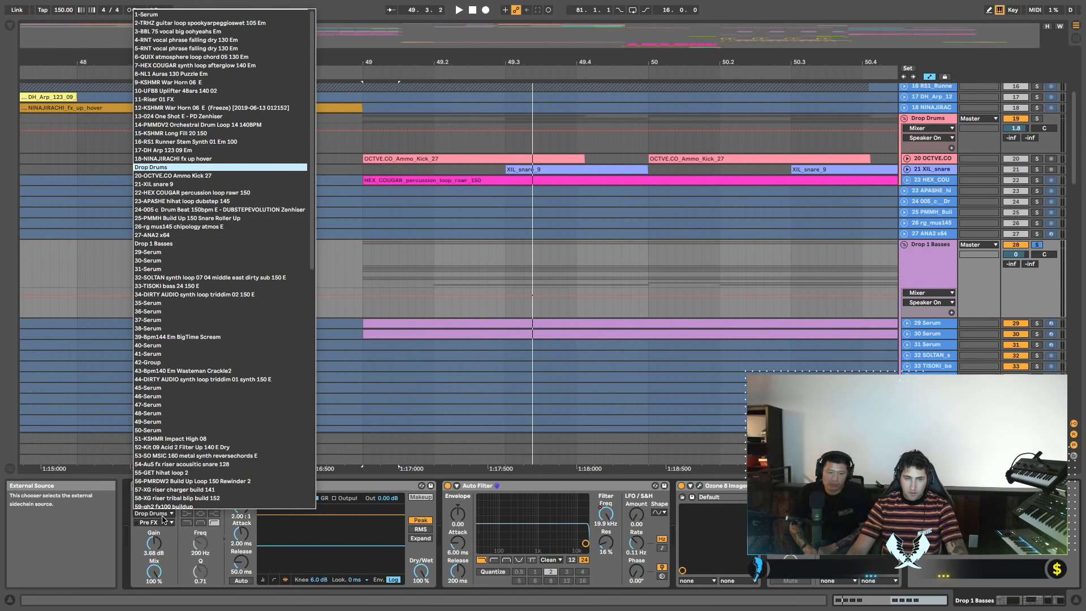
left_click(163, 518)
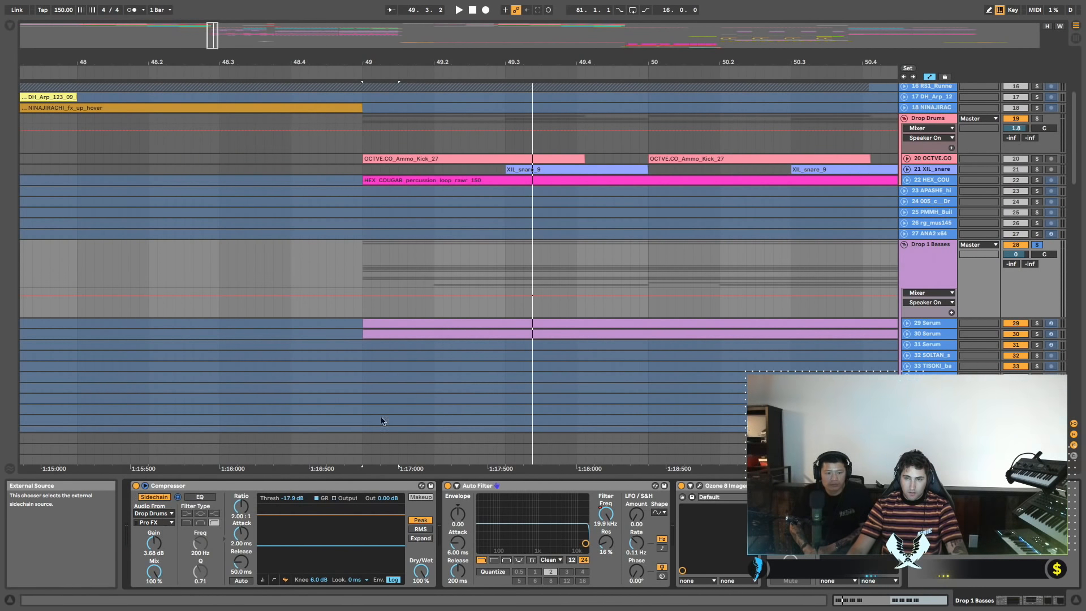
Unfold the kick, snare and percussion tracks in Drop Drums, and duplicate the Compressor on Drop 1 Basses.
left_click(907, 158)
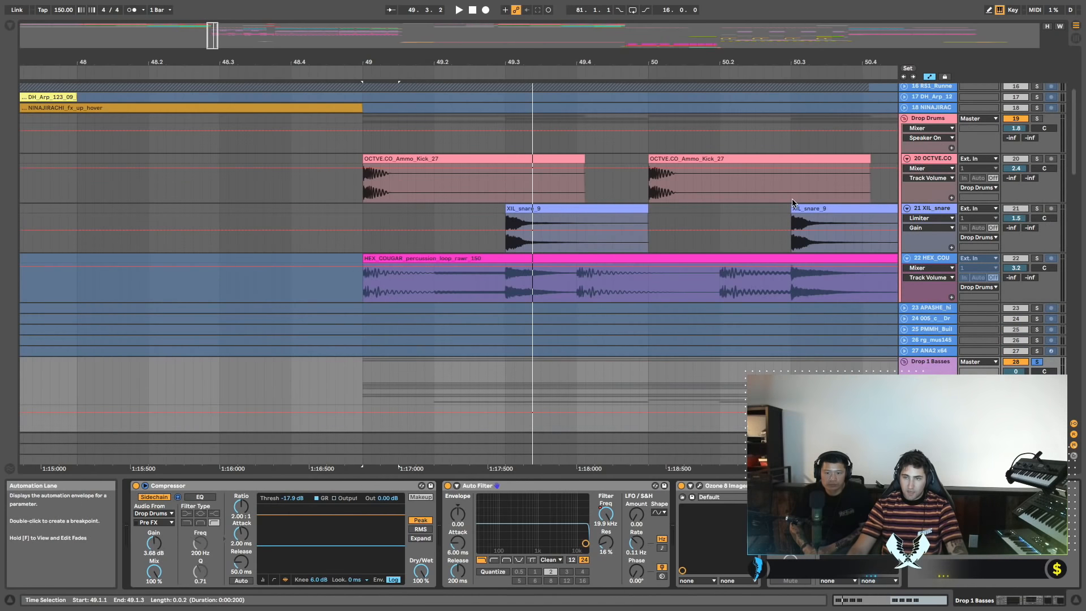
scroll(592, 319, "down", 2)
scroll(390, 438, "left", 2)
left_click(268, 483)
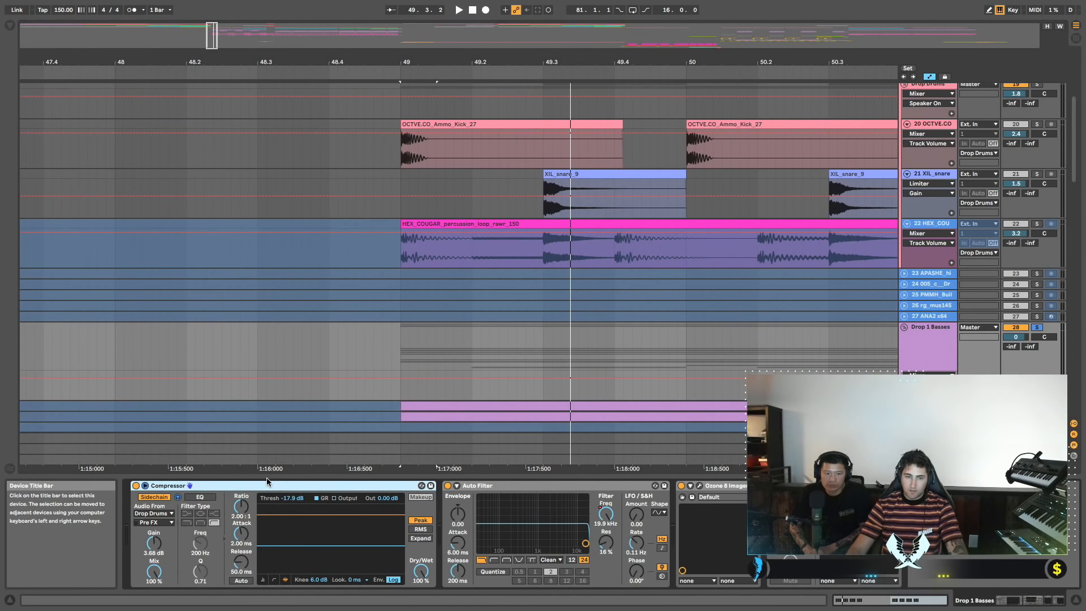
key("ctrl+d")
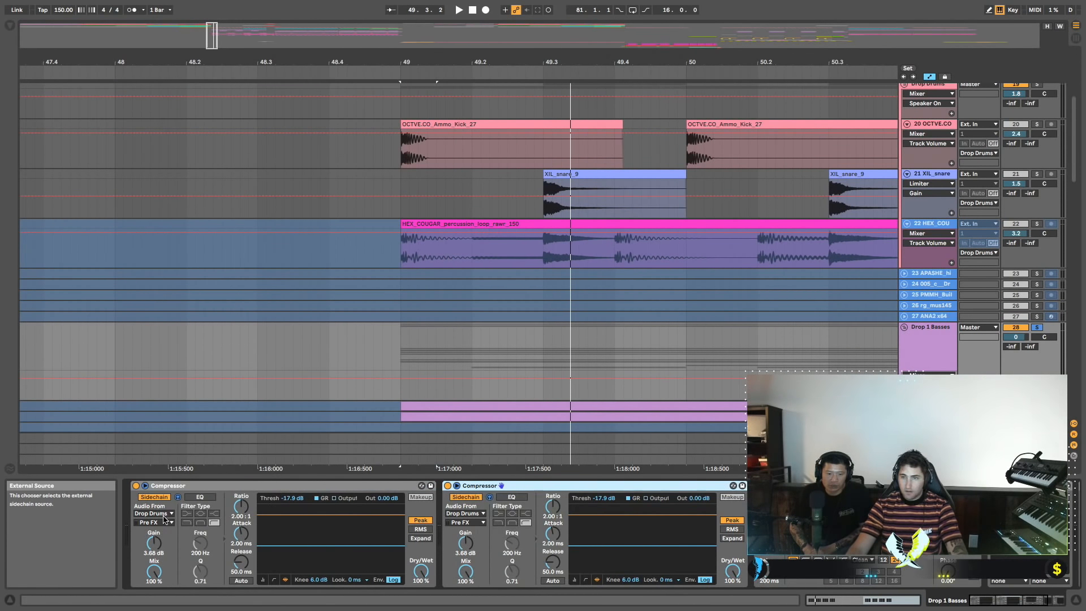
Set the first Compressor's sidechain source to 20-OCTVE.CO Ammo Kick 27 and the second's to 21-XIL snare 9.
left_click(164, 516)
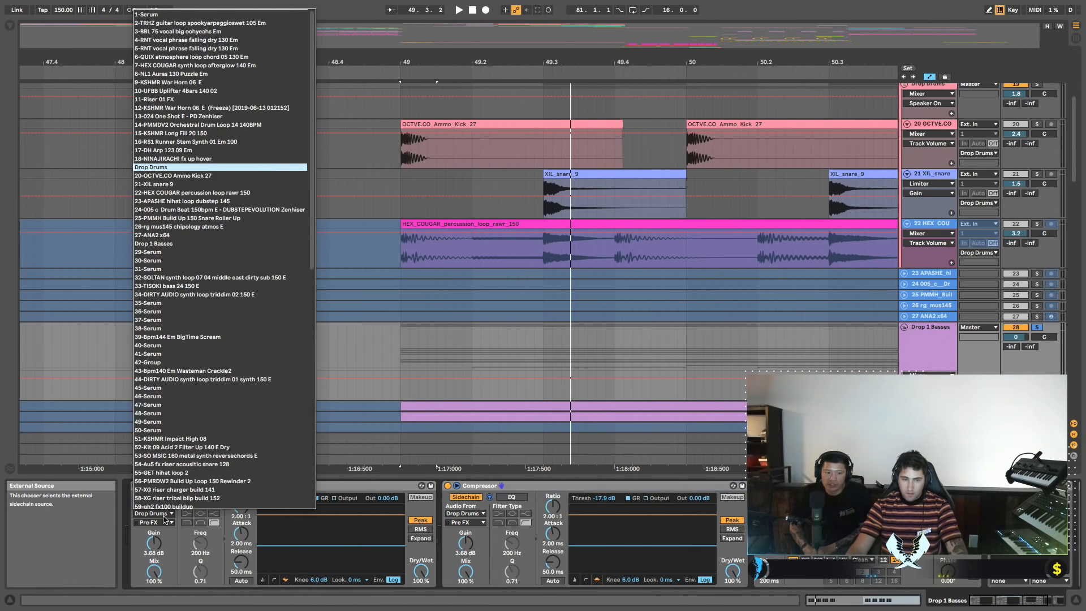
left_click(192, 177)
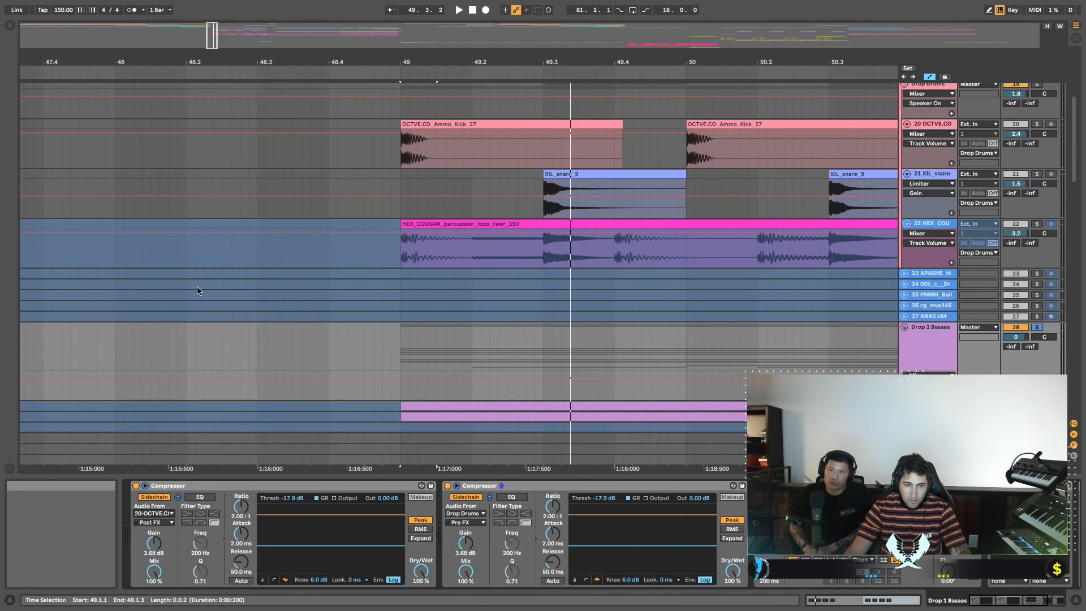
left_click(465, 514)
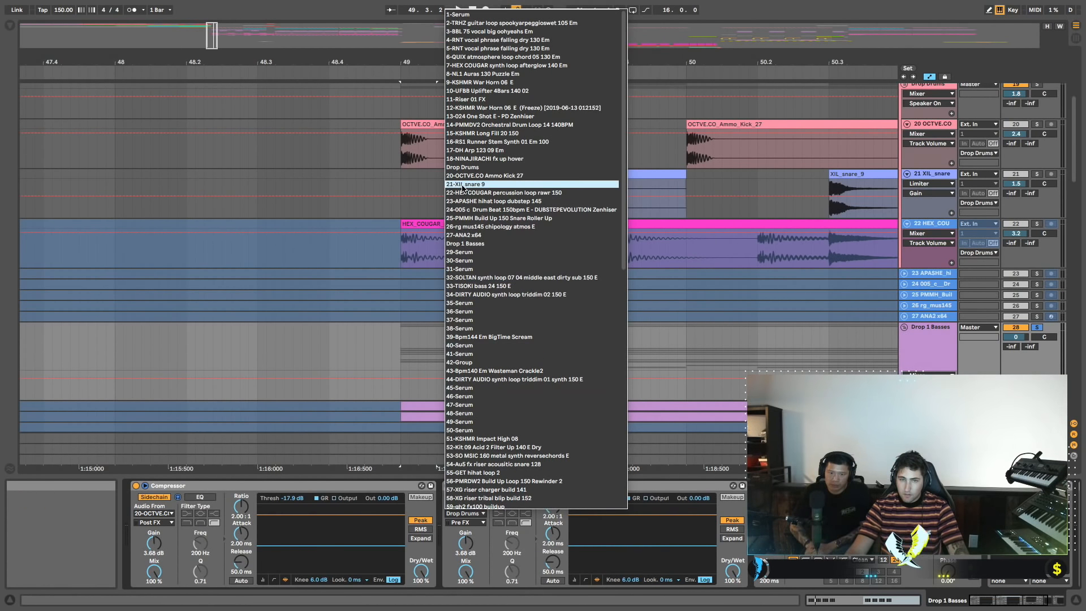
key("Return")
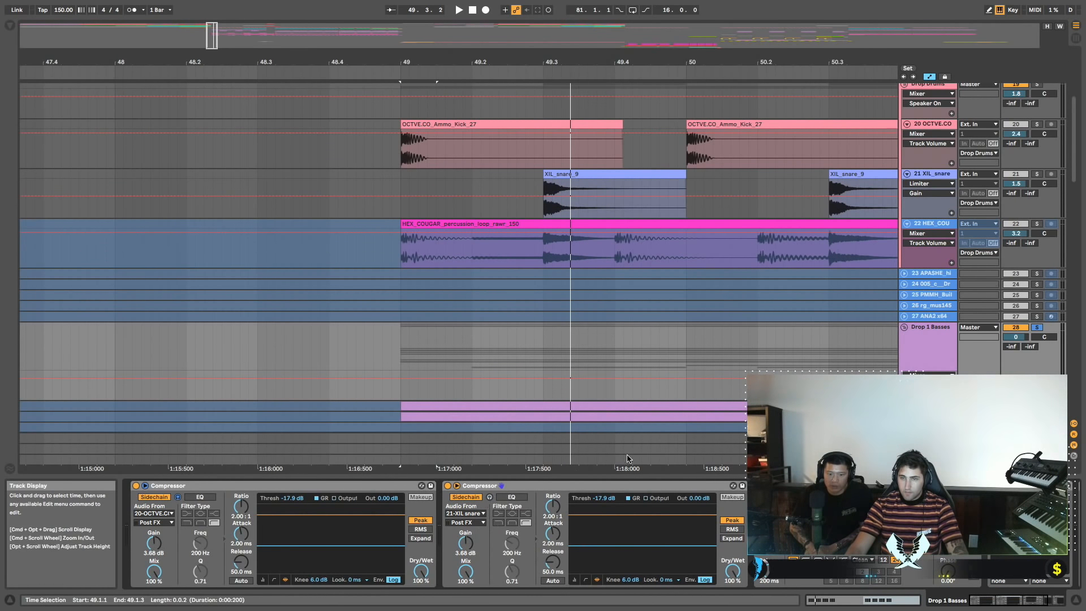
Play from bar 49 and compare the gain reduction of the kick and snare Compressors against the drum clips.
scroll(729, 351, "down", 3)
key("space")
scroll(566, 379, "down", 2)
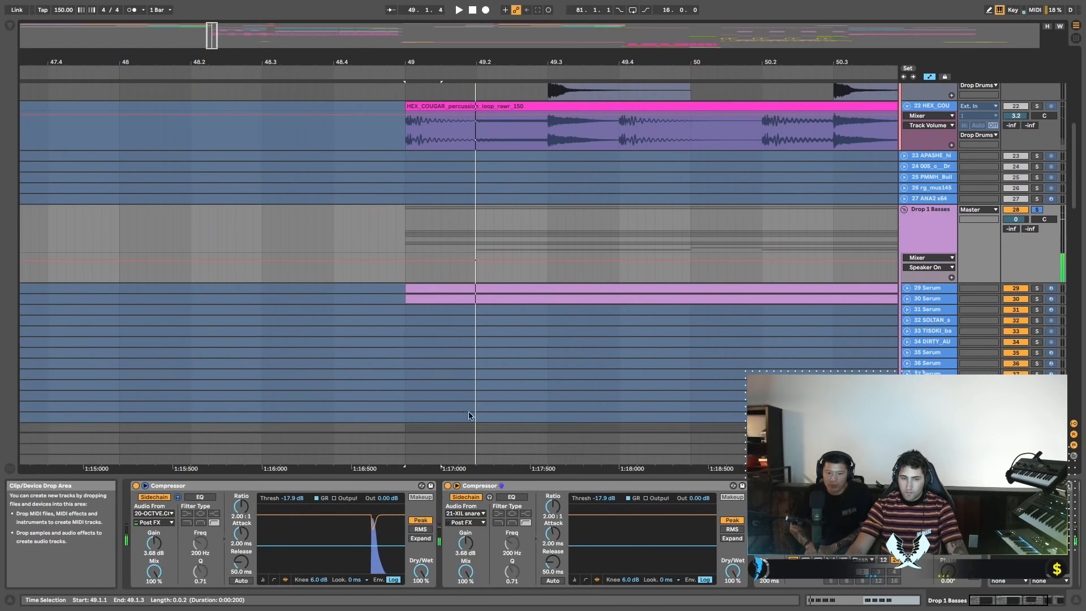
scroll(438, 453, "up", 2)
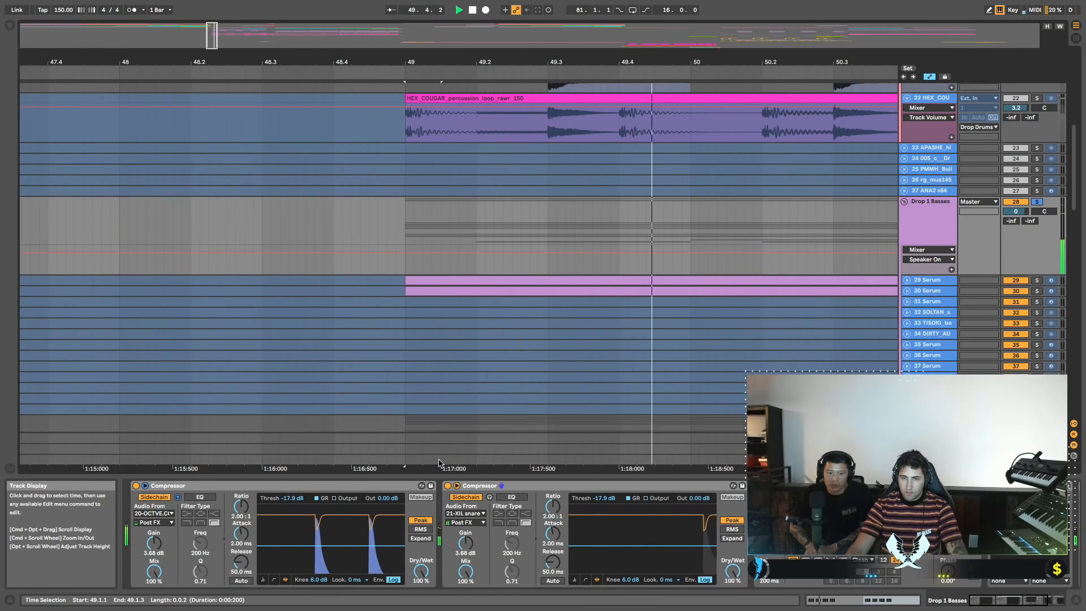
scroll(439, 458, "up", 2)
scroll(439, 458, "down", 3)
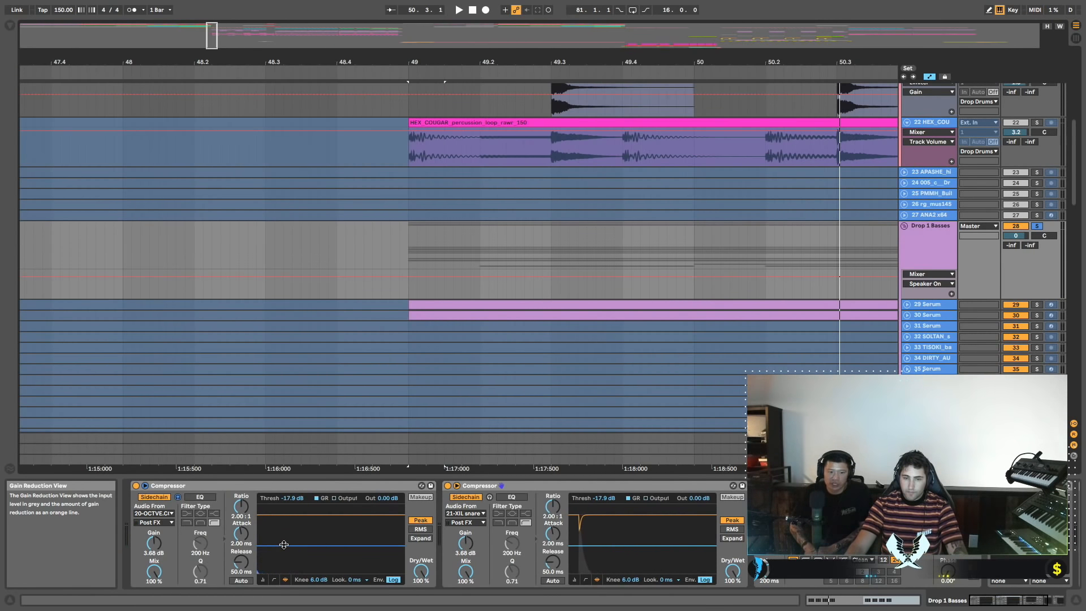
scroll(427, 472, "up", 4)
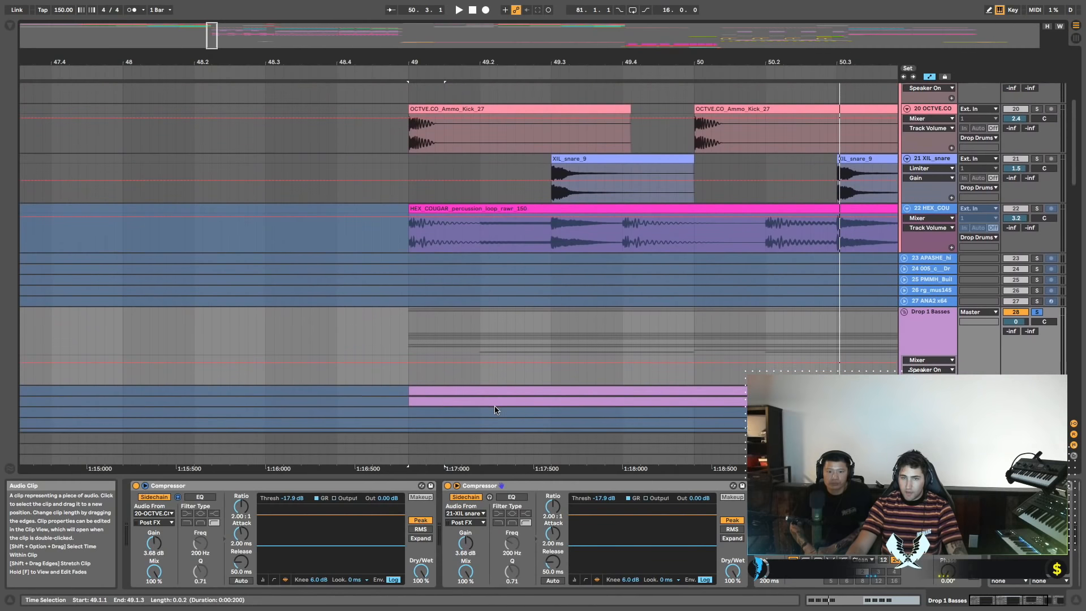
scroll(495, 406, "down", 2)
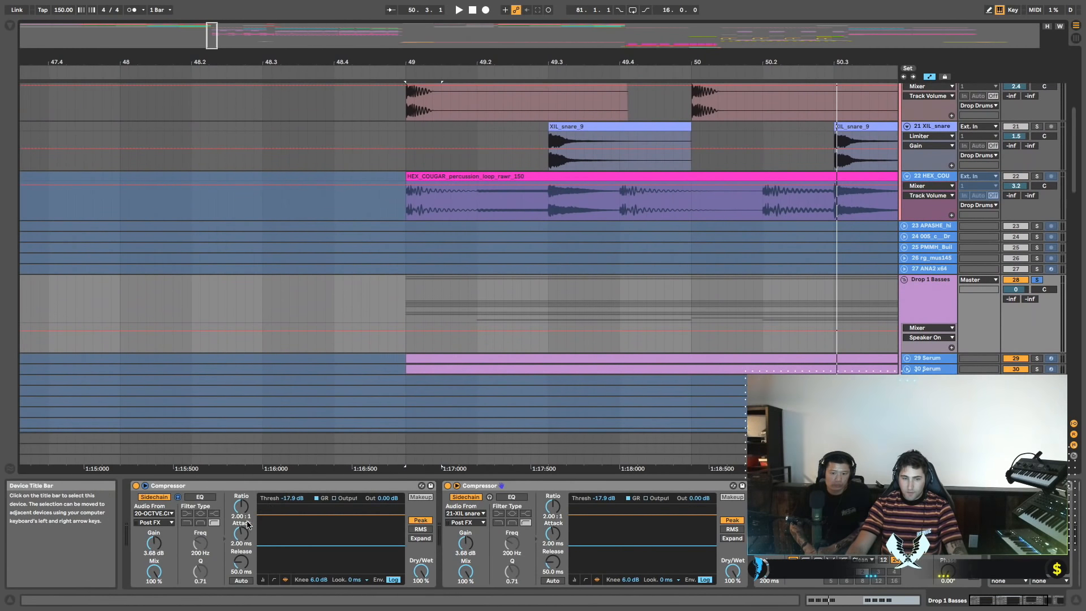
Set the kick Compressor's ratio to inf : 1 and its threshold to -inf dB, and listen from bar 49.
left_click_drag(241, 507, 241, 504)
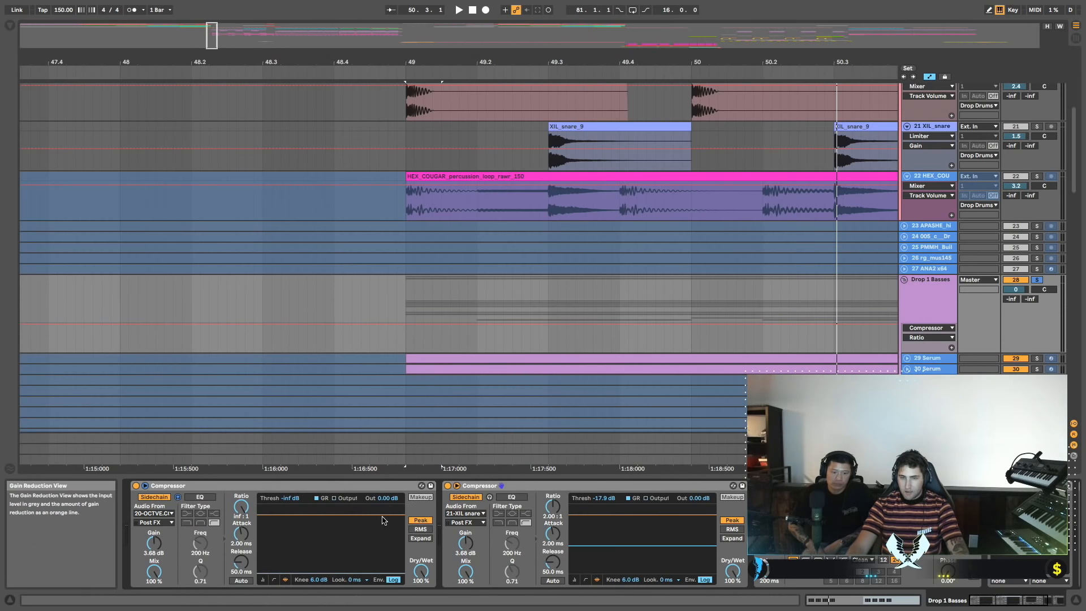
key("space")
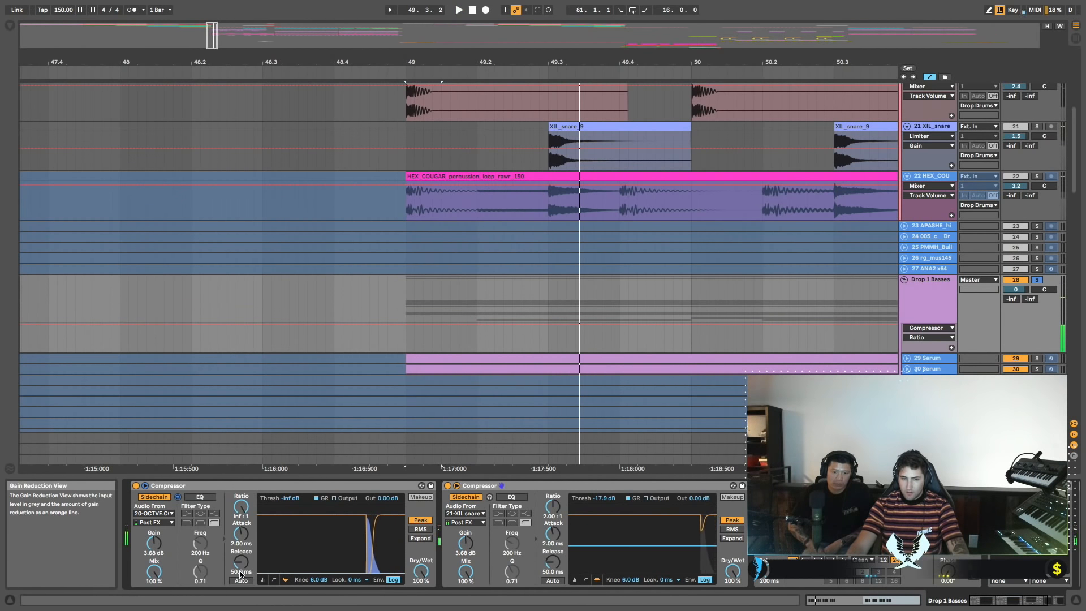
key("space")
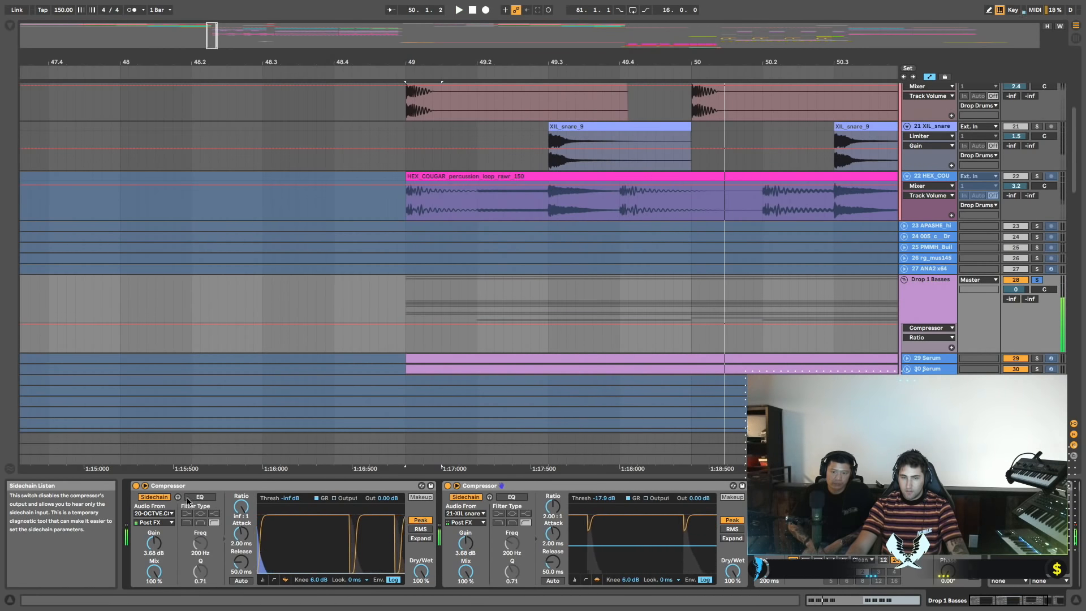
Raise the snare Compressor's ratio to inf : 1, lower its threshold to -32.3 dB, and listen to its sidechain input.
left_click_drag(553, 506, 553, 453)
left_click(491, 498)
key("space")
key("space")
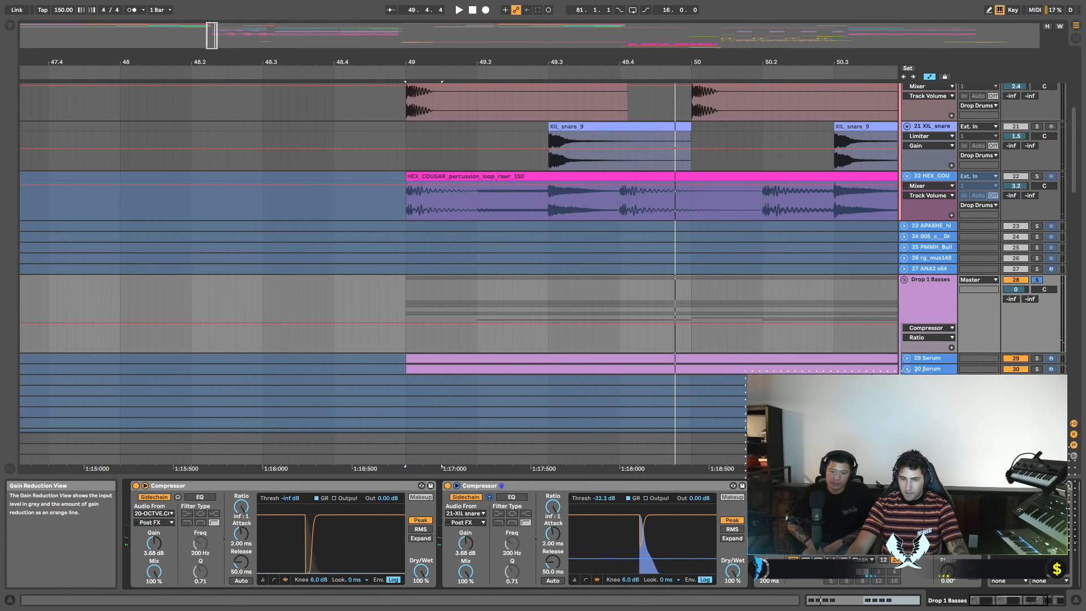
Set the release of both Compressors to 1.00 ms, lower the snare Compressor's threshold to -45.1 dB, and play.
left_click_drag(551, 565, 551, 601)
left_click_drag(241, 563, 241, 599)
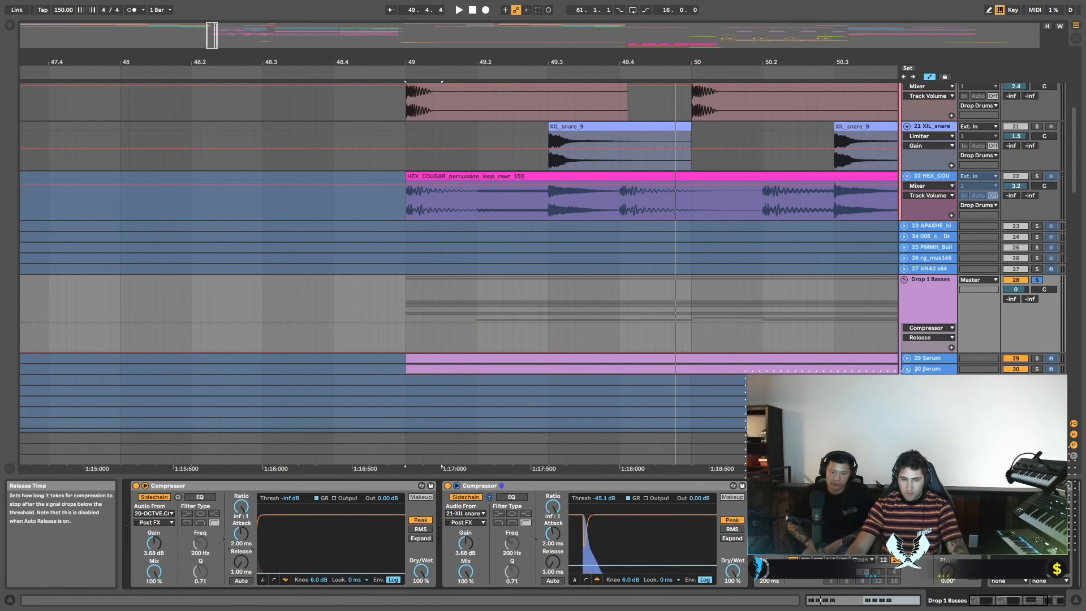
key("space")
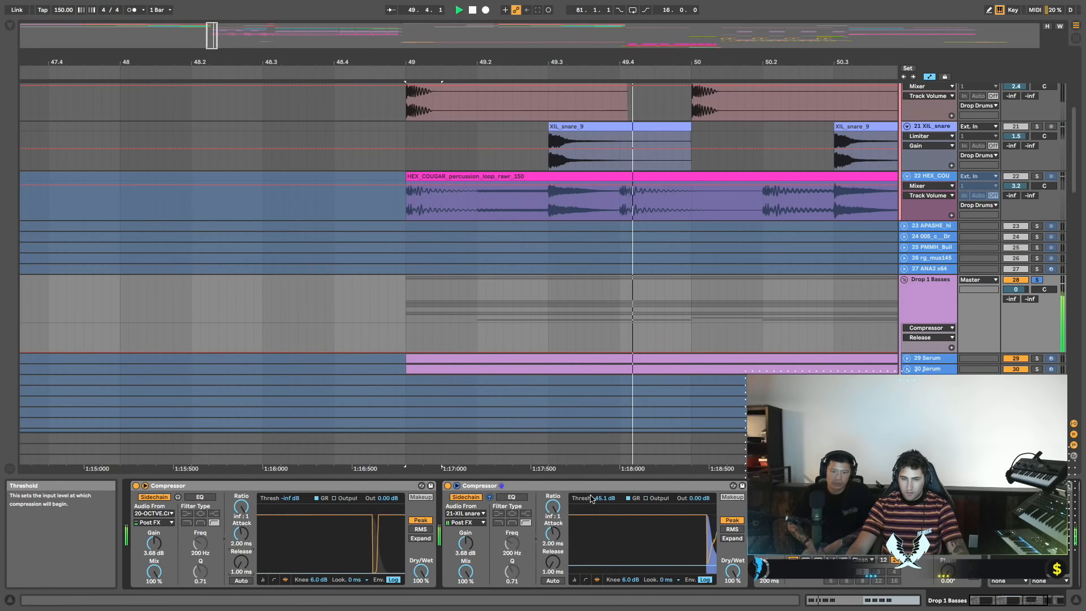
Shorten the snare Compressor's attack to 0.05 ms, lower its threshold to -inf dB, and replay from bar 49.
mouse_move(552, 534)
left_mouse_down()
mouse_move(553, 566)
mouse_move(555, 542)
left_mouse_up()
key("space")
mouse_move(555, 538)
left_mouse_down()
mouse_move(554, 519)
mouse_move(553, 547)
mouse_move(553, 536)
left_mouse_up()
key("space")
key("space")
key("space")
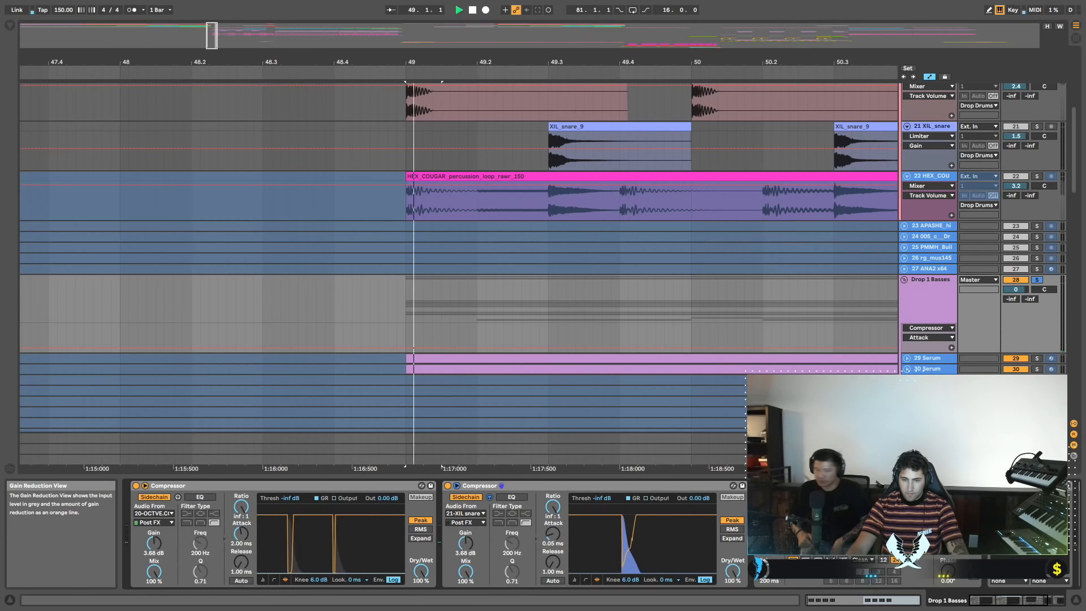
key("space")
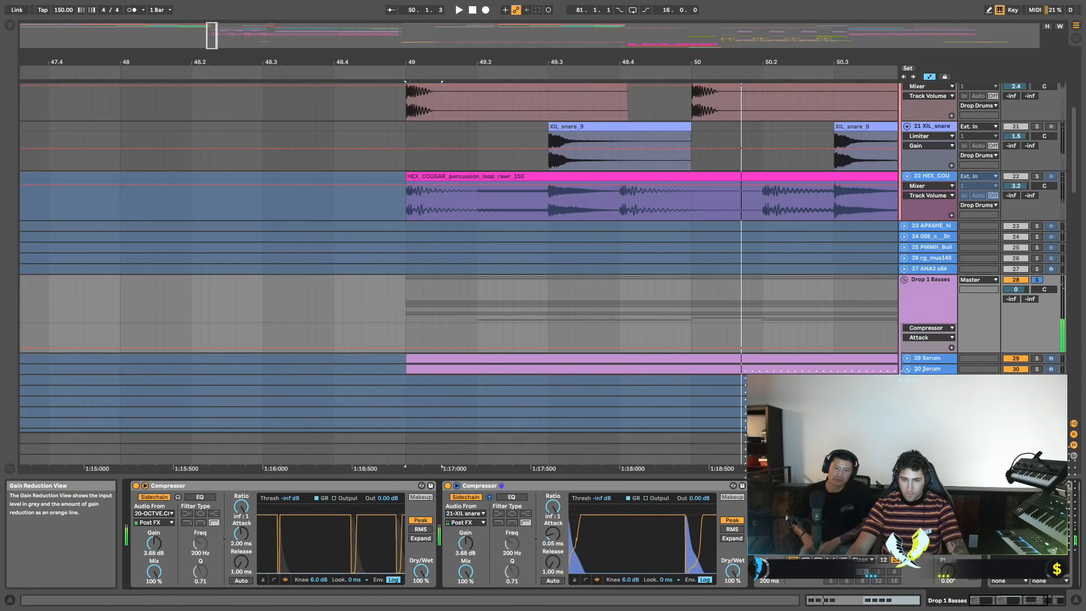
Enable the snare Compressor's sidechain EQ at 430 Hz, and set its ratio to 4.20 : 1 and threshold to -30.3 dB.
left_click(510, 497)
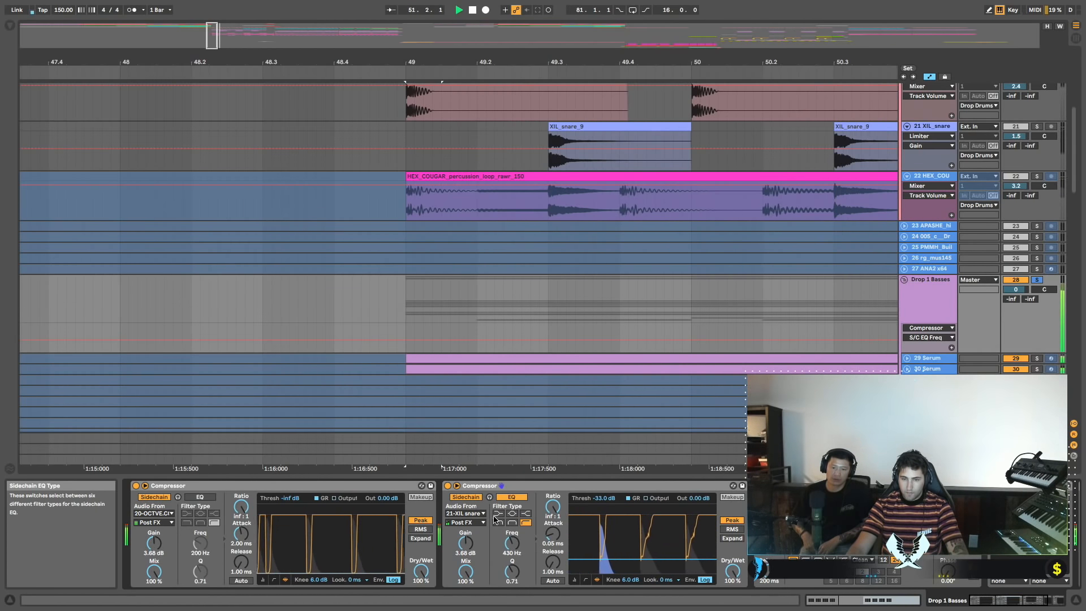
left_click_drag(552, 506, 553, 507)
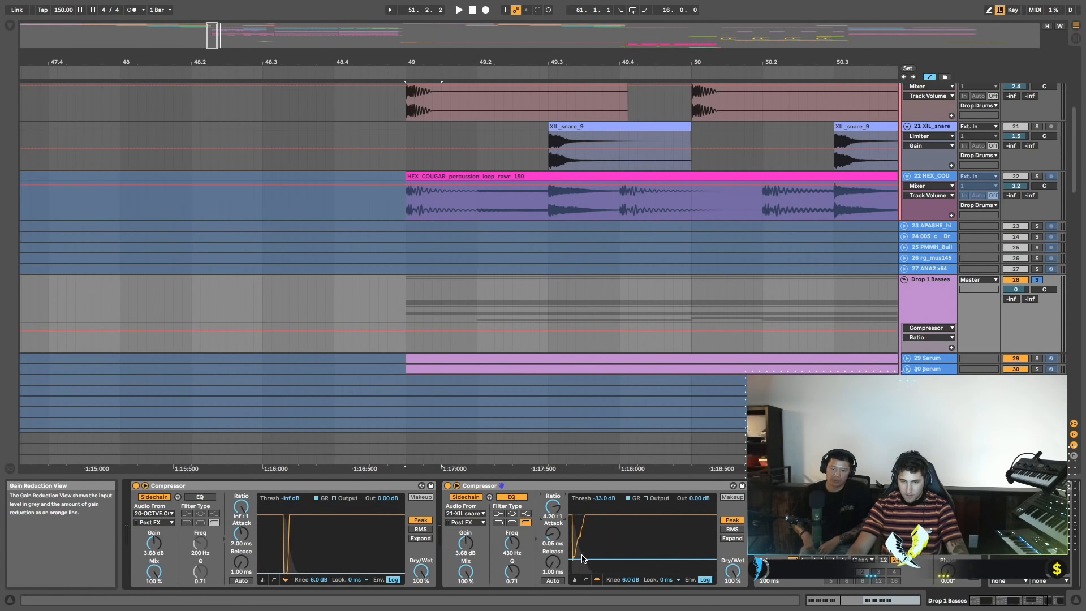
left_click_drag(582, 559, 583, 550)
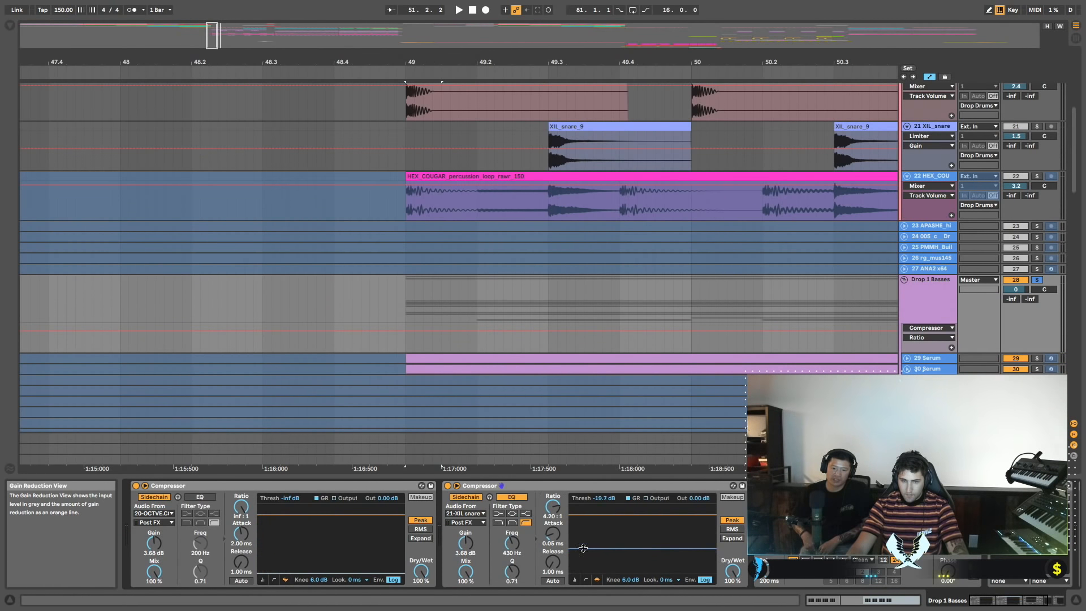
key("space")
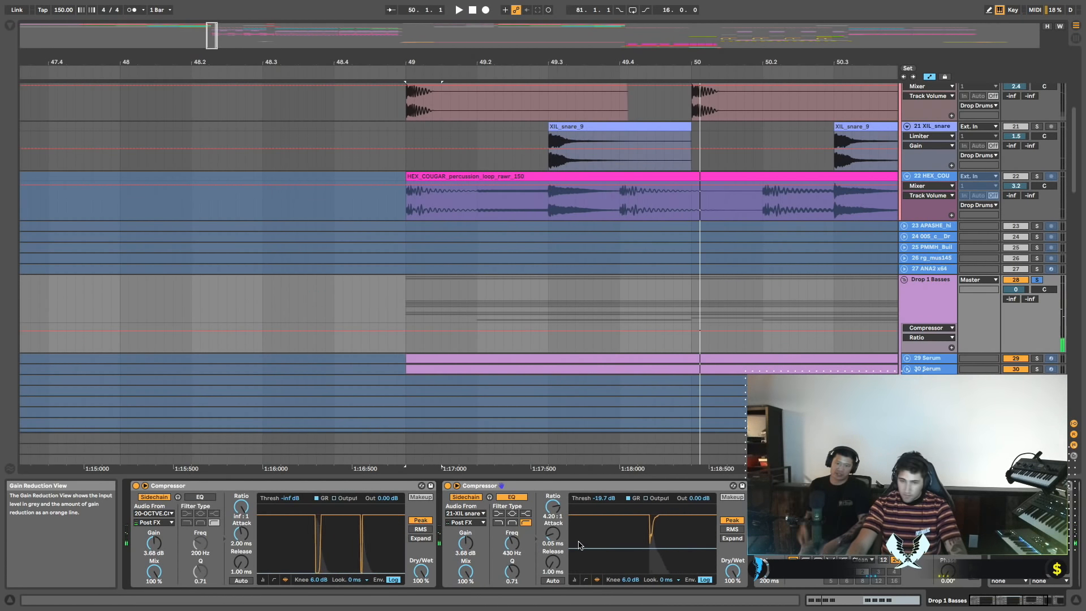
left_click_drag(580, 547, 580, 556)
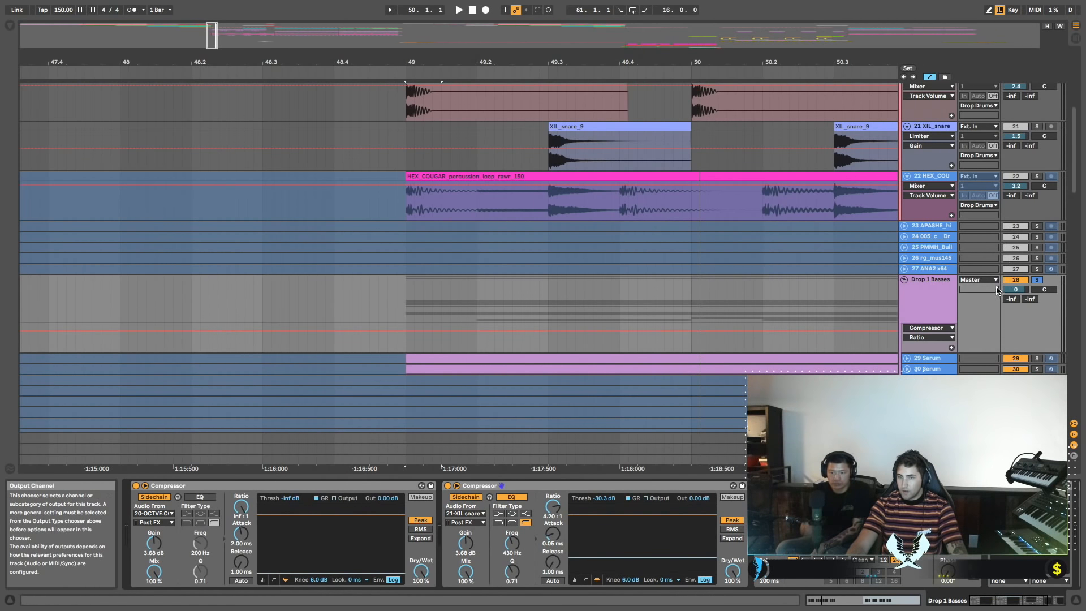
Play from bar 49 and compare Drop 1 Basses unsoloed and soloed with the new sidechain settings.
scroll(760, 245, "up", 1)
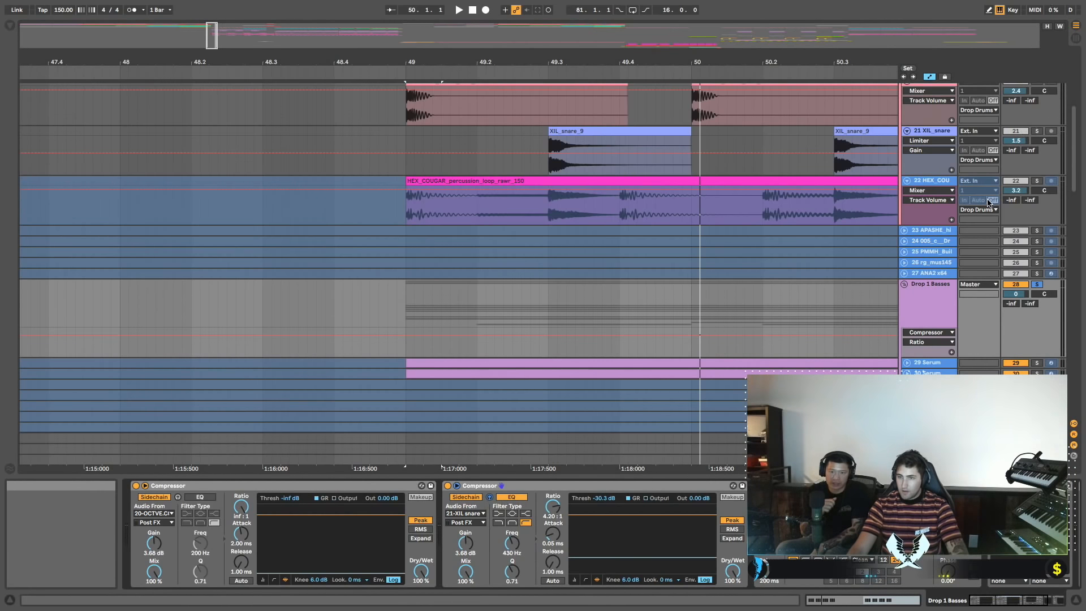
scroll(637, 390, "down", 3)
key("space")
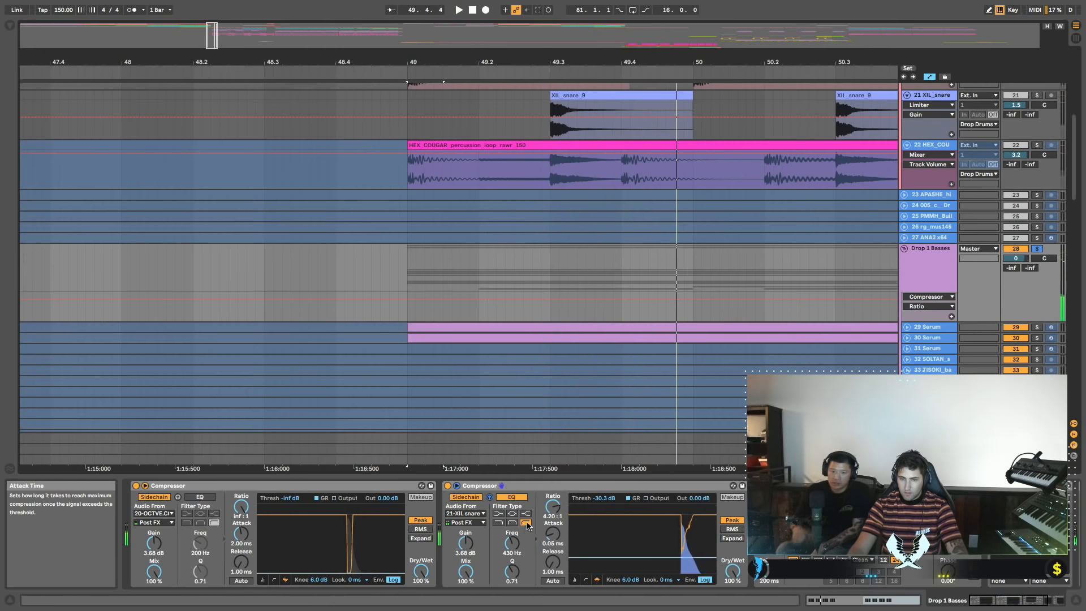
left_click(1038, 249)
left_click(1037, 250)
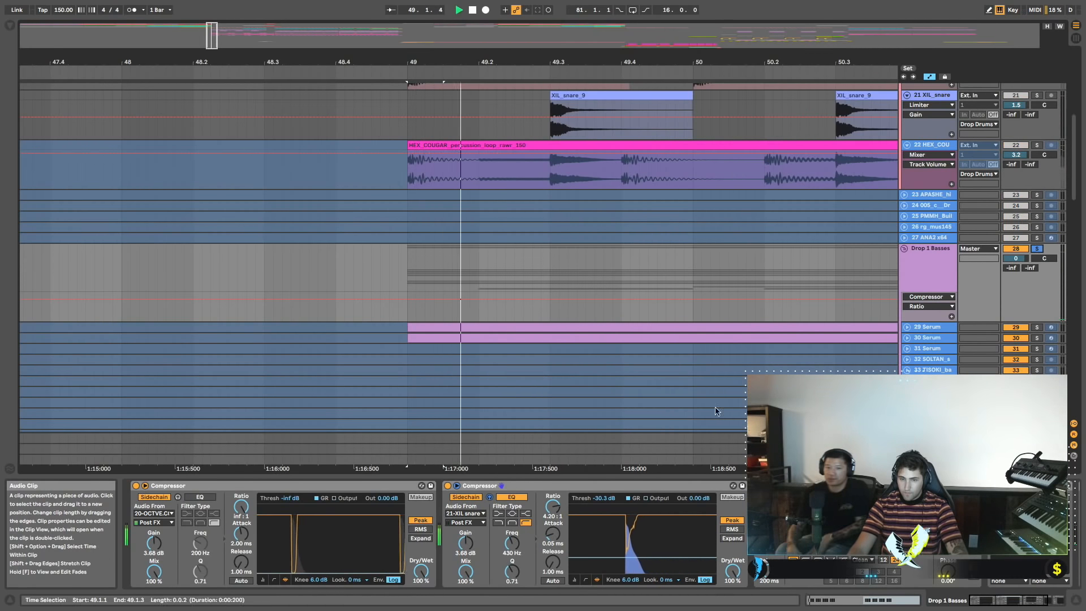
Set the snare Compressor's sidechain EQ to band-pass at 138 Hz with Q 0.29, and lower its threshold to -41.5 dB.
left_click(512, 522)
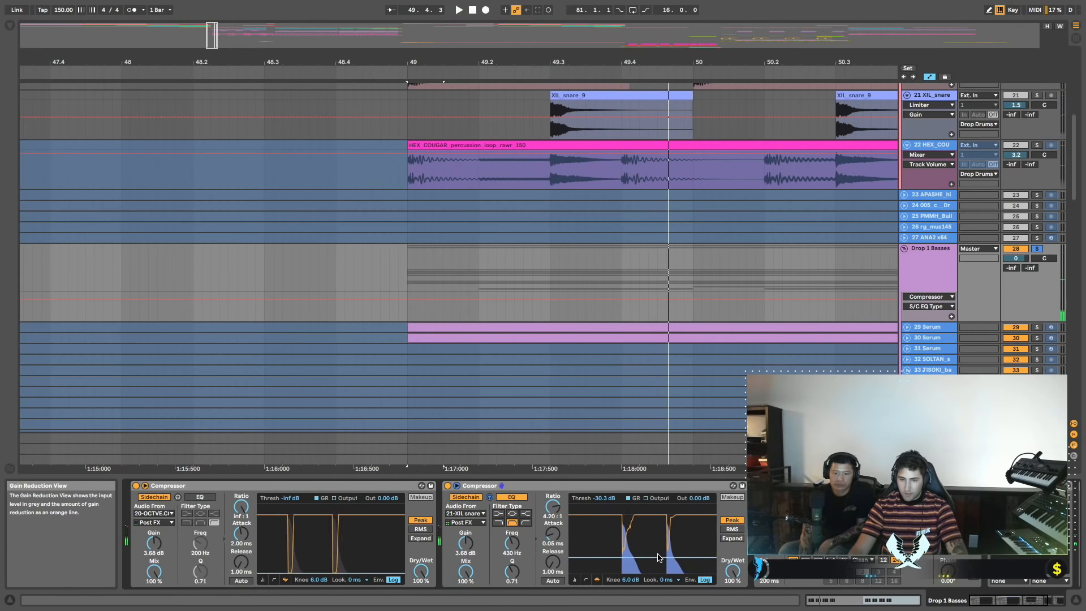
left_click_drag(652, 568, 653, 575)
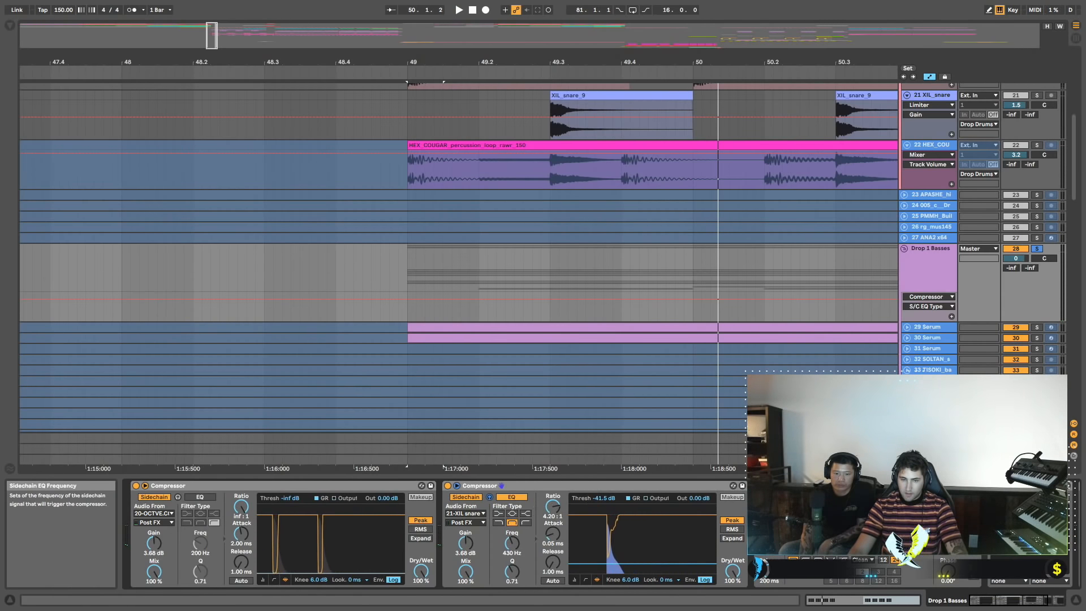
key("space")
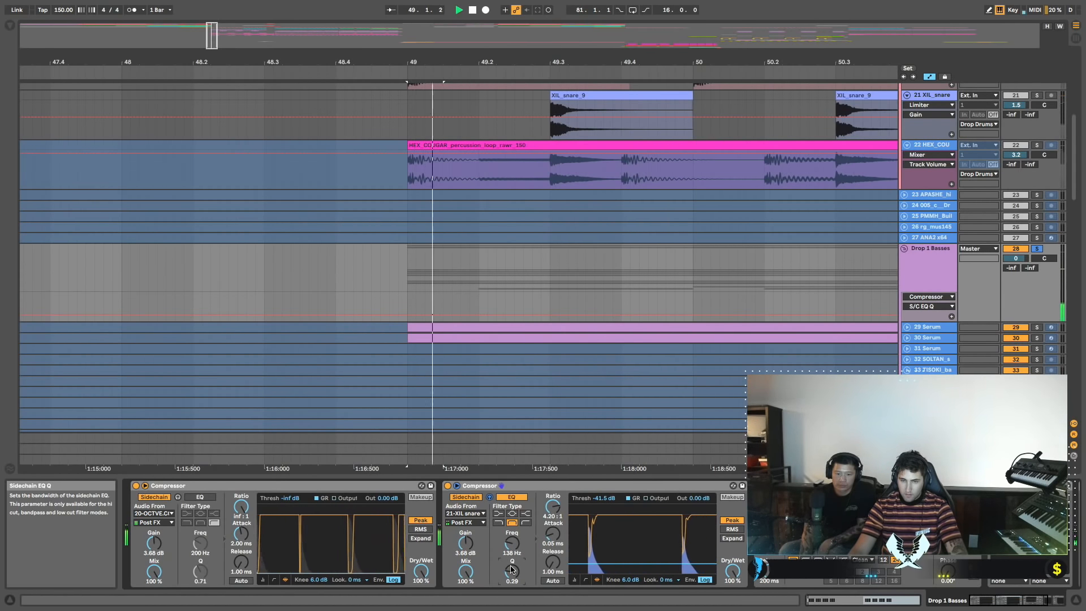
Set the snare Compressor's threshold to -38.1 dB and ratio to 7.88 : 1 while replaying from bar 49.
key("space")
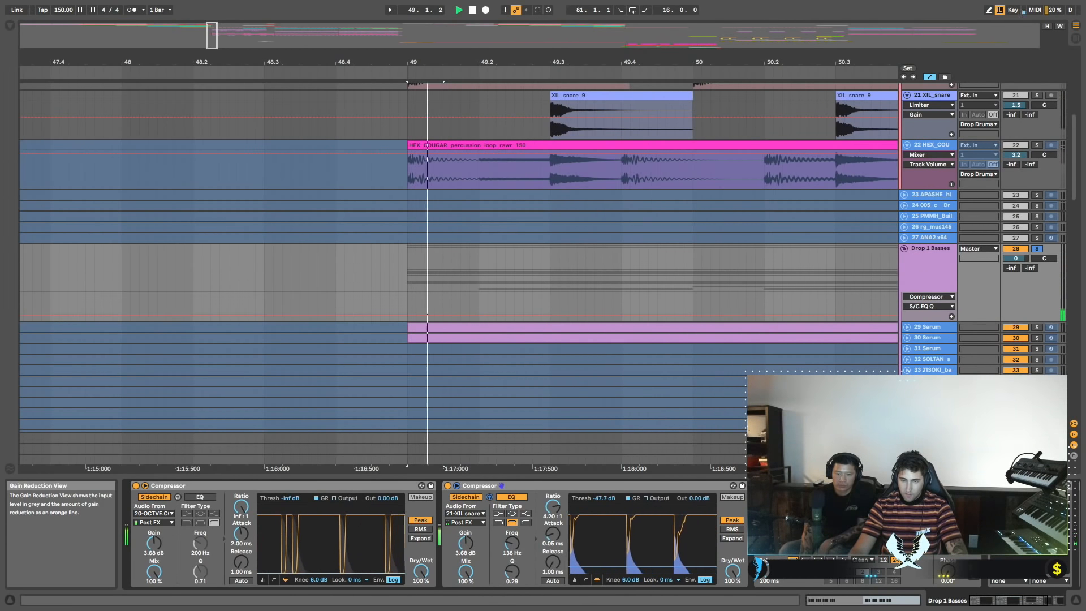
key("space")
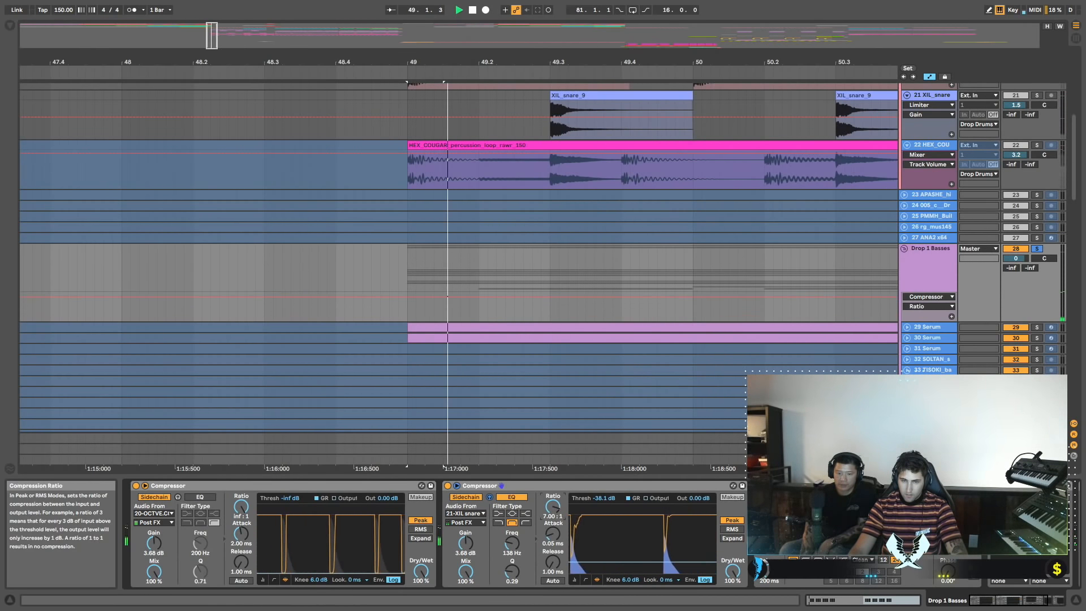
left_click_drag(553, 511, 553, 508)
key("space")
key("space")
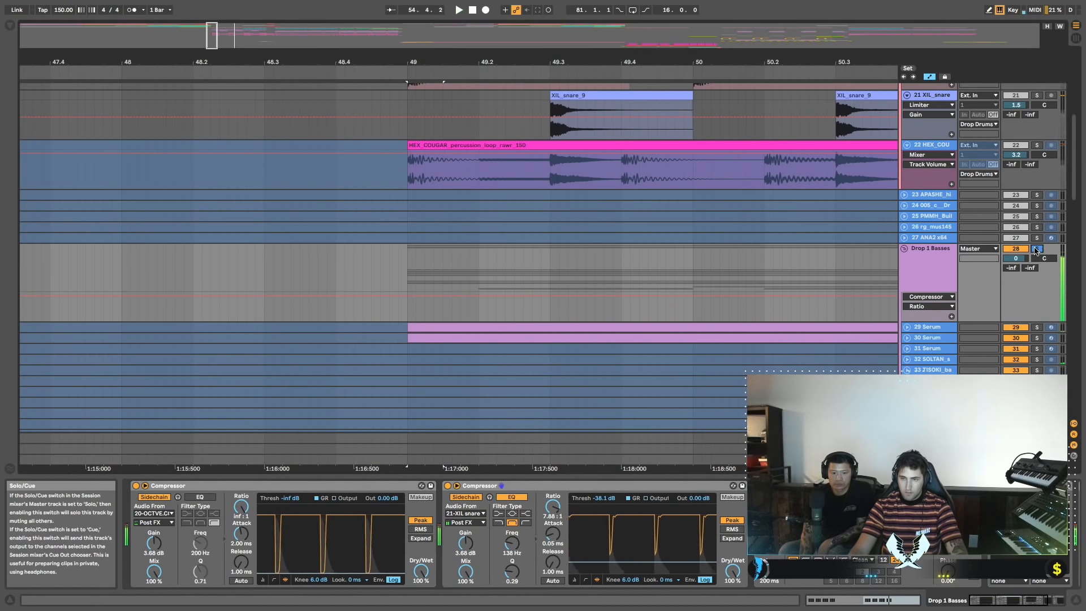
Unsolo Drop 1 Basses and play the full mix from beat 48.3 to hear the sidechaining in context.
left_click(291, 268)
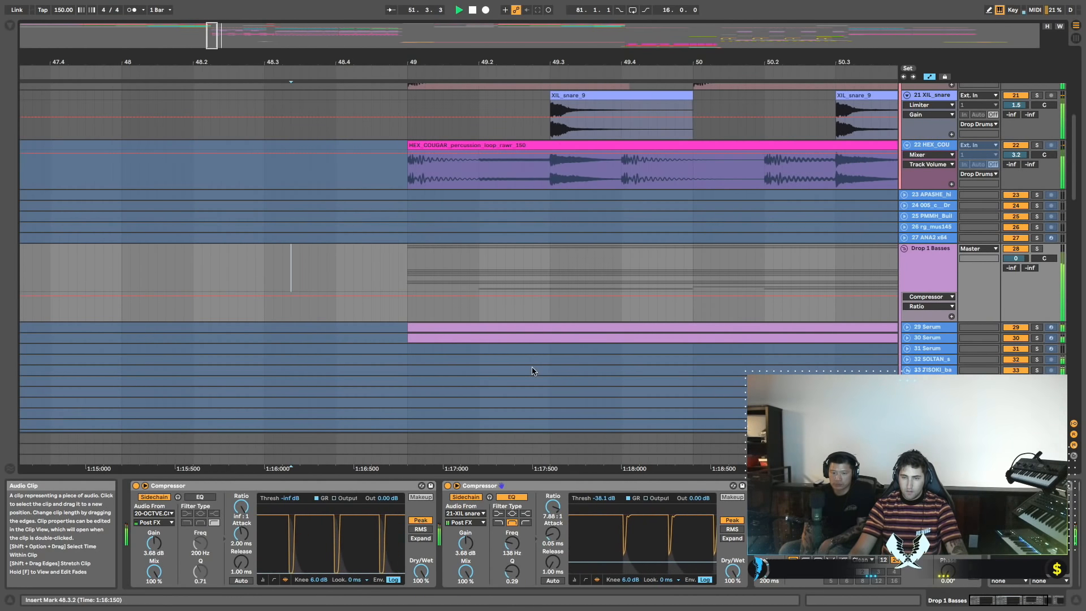
scroll(532, 372, "down", 10)
key("space")
scroll(673, 261, "up", 10)
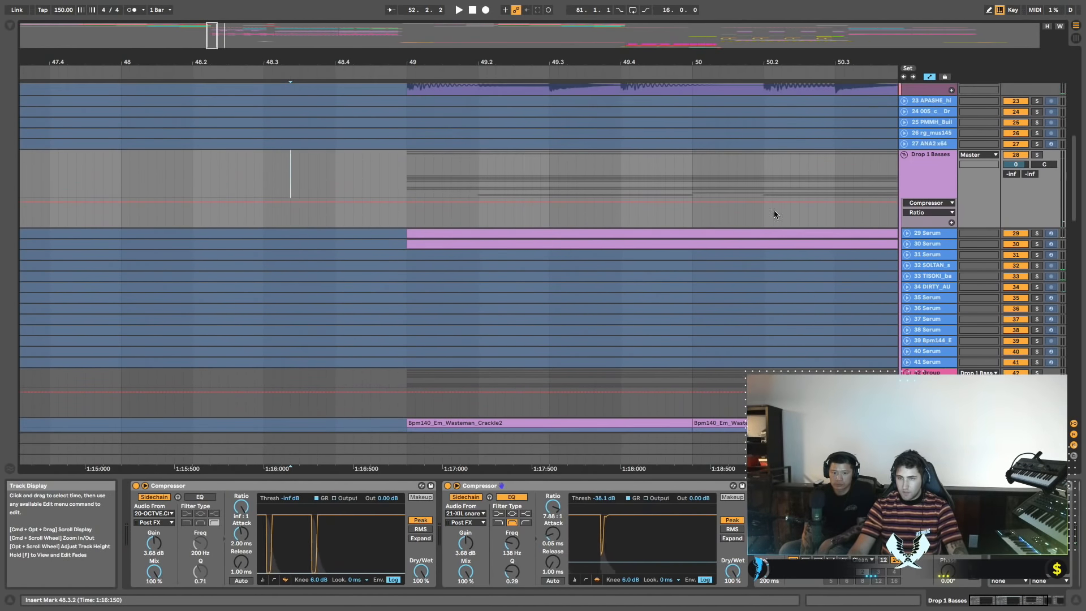
Solo Drop 1 Basses, play it from bar 49, and look through the tracks in the arrangement.
left_click(927, 174)
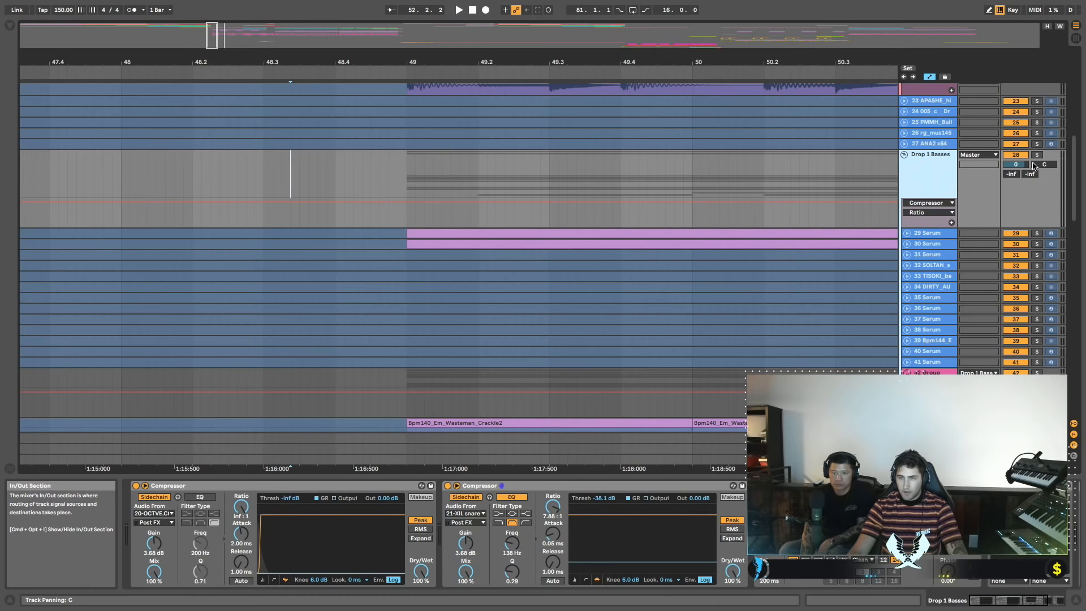
left_click(1037, 154)
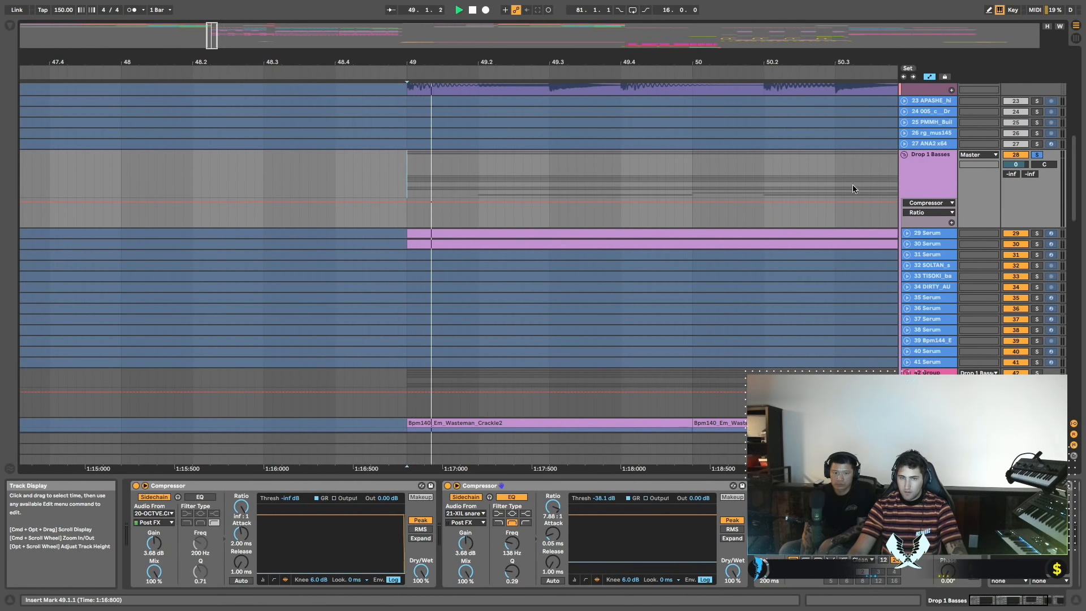
left_click(922, 173)
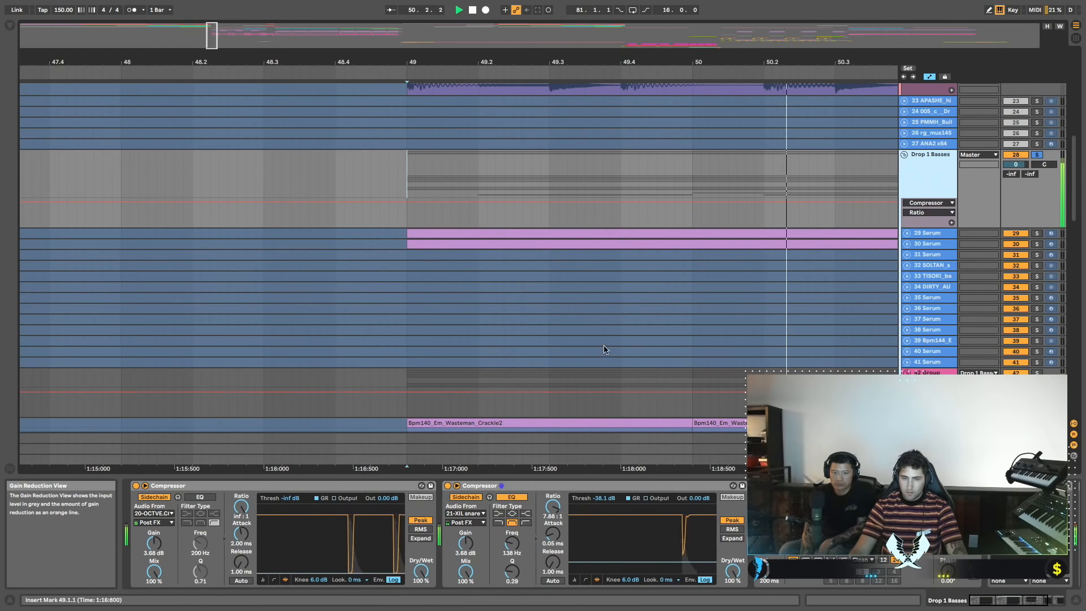
scroll(604, 350, "down", 10)
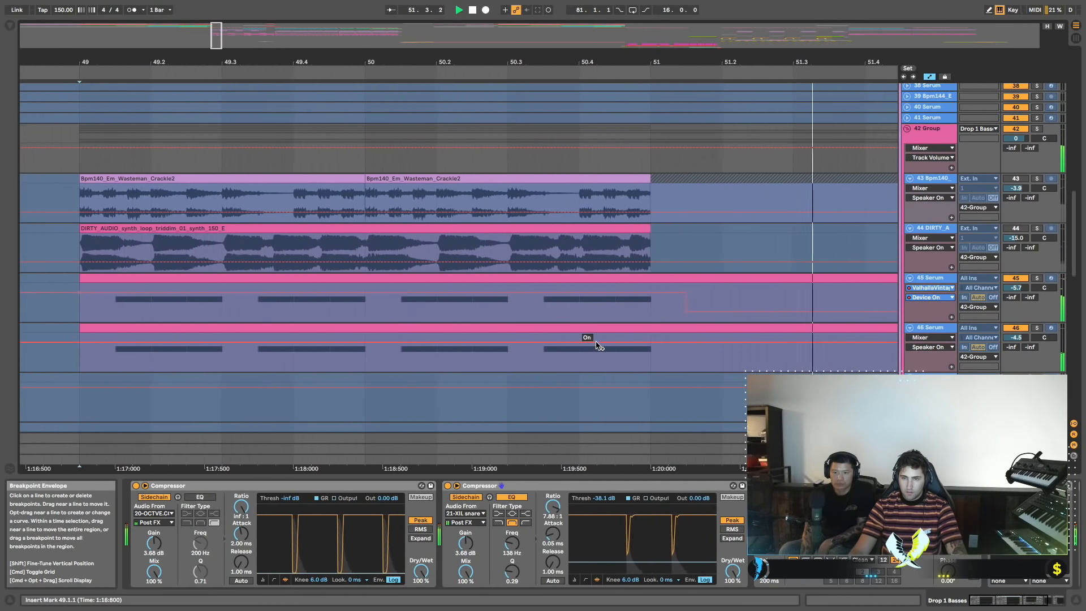
scroll(595, 342, "down", 15)
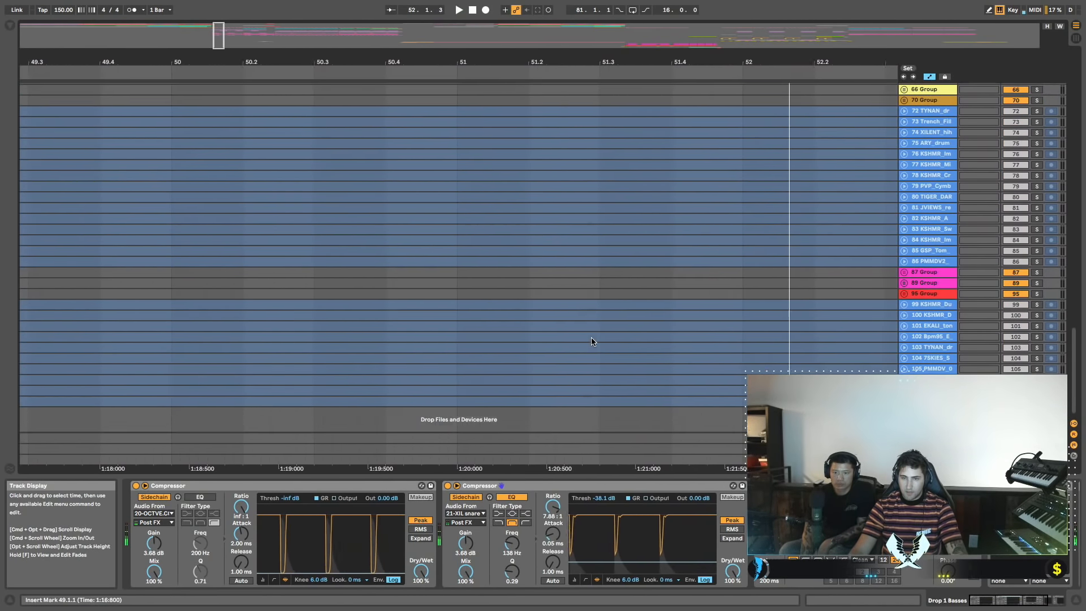
scroll(592, 342, "up", 20)
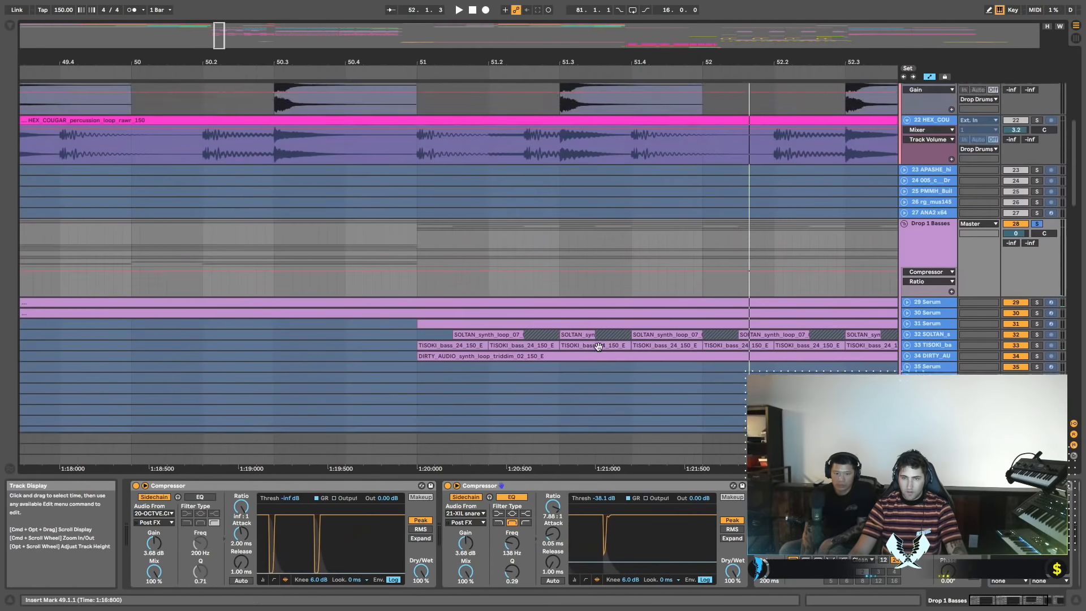
Play from bar 51 and solo the DIRTY_AUDIO, TISOKI, SOLTAN and 30 Serum tracks in turn to compare the bass layers.
left_click_drag(598, 347, 627, 316)
left_click(471, 324)
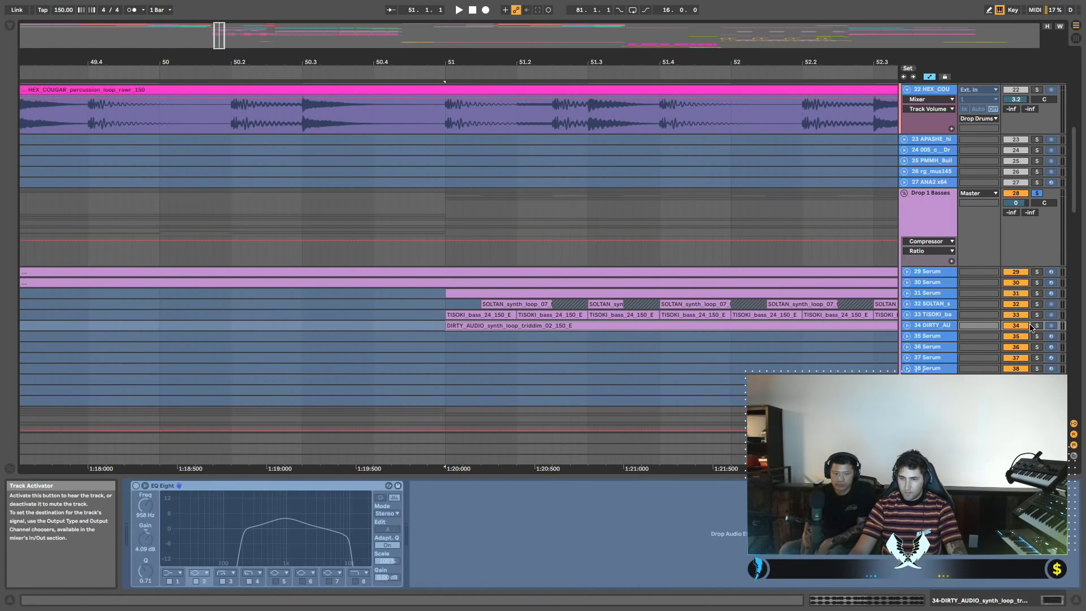
left_click(1033, 327)
key("space")
left_click(1038, 316)
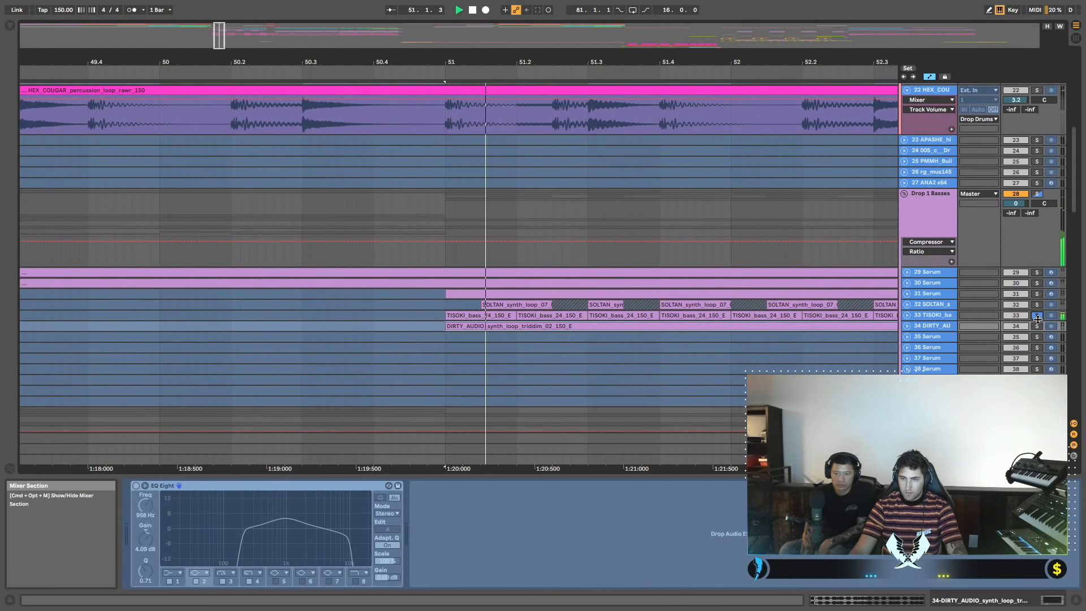
left_click(1038, 308)
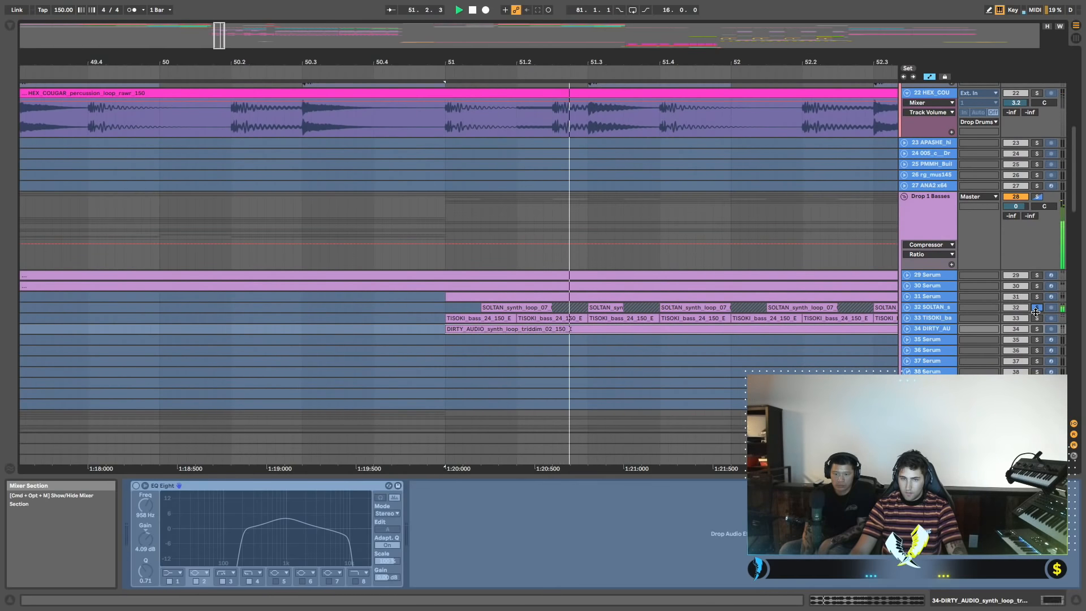
left_click(1037, 289)
key("space")
key("space")
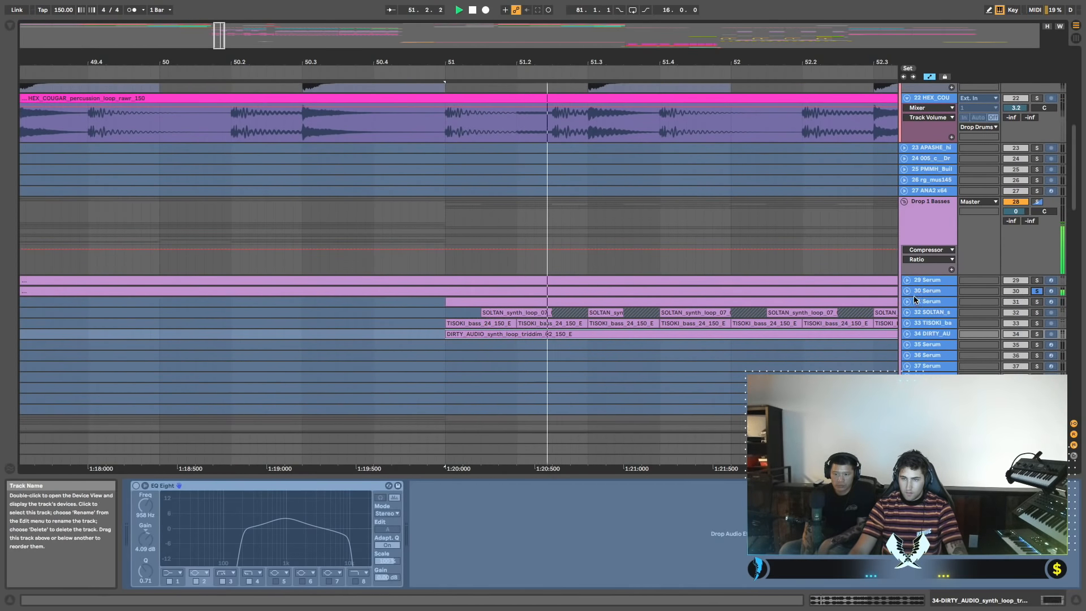
Unfold the 30 Serum track, play its part from bar 51, and display its devices.
left_click(907, 294)
key("space")
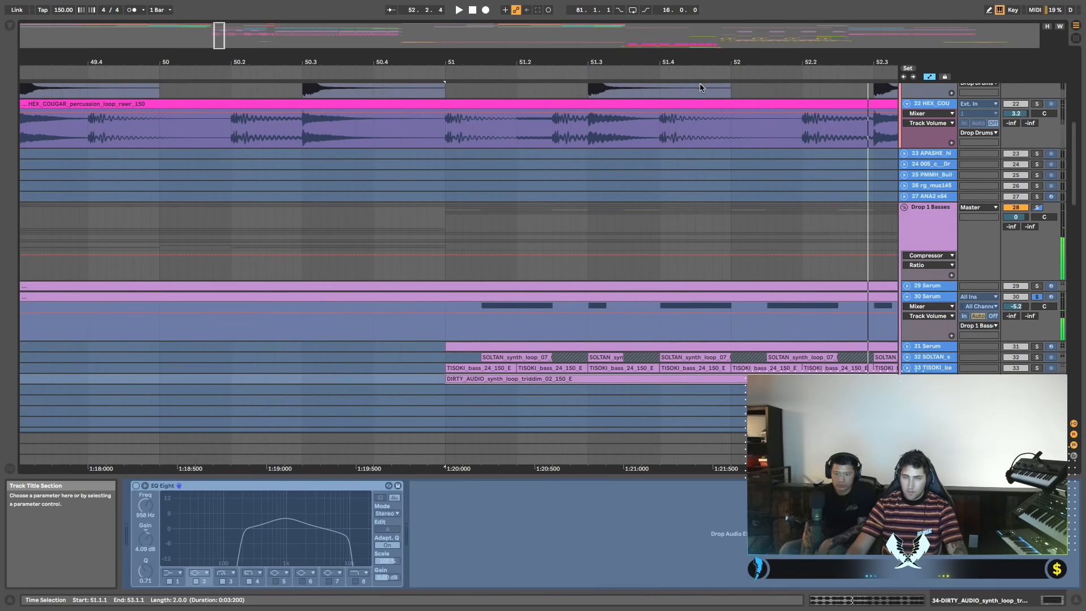
left_click_drag(714, 65, 715, 65)
scroll(709, 258, "down", 10)
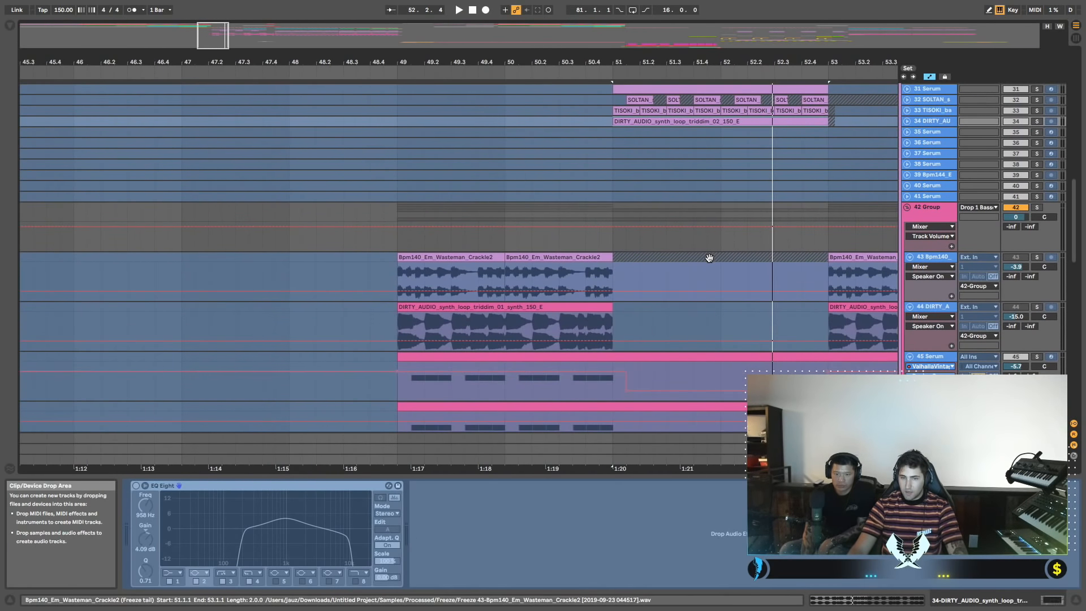
scroll(710, 256, "up", 5)
key("space")
left_click(942, 162)
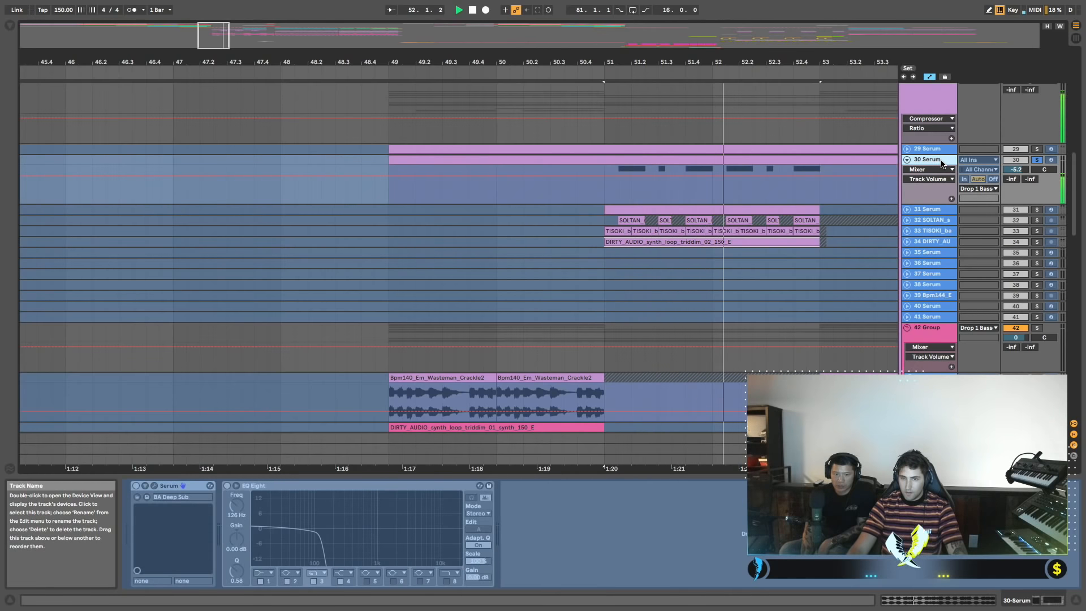
Unfreeze the 30 Serum track, open its MIDI clip, and transpose all A1 notes down one octave to A0.
right_click(942, 163)
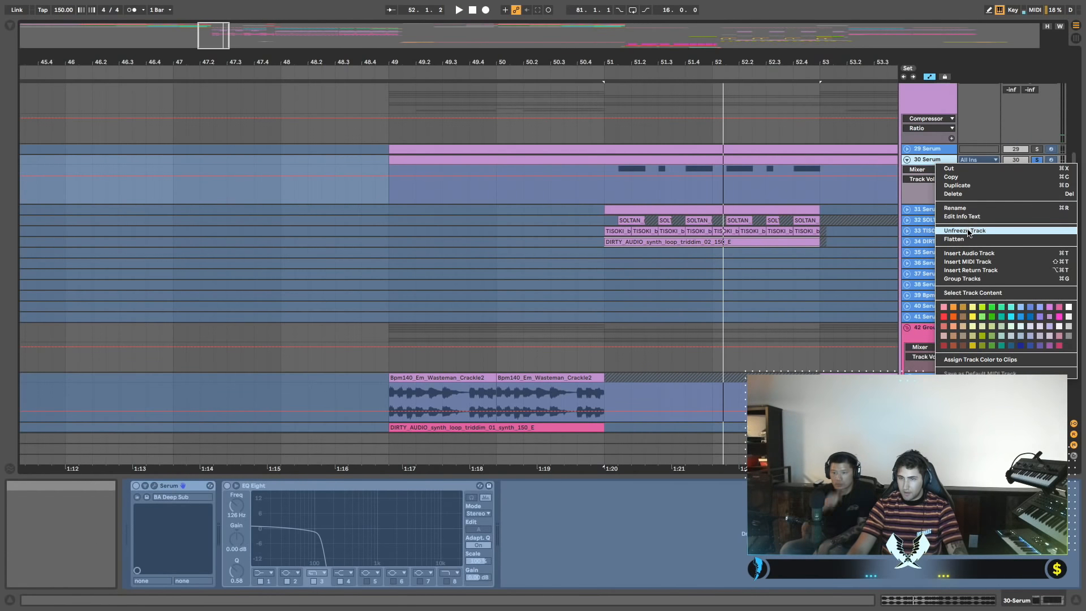
left_click(765, 165)
double_click(764, 166)
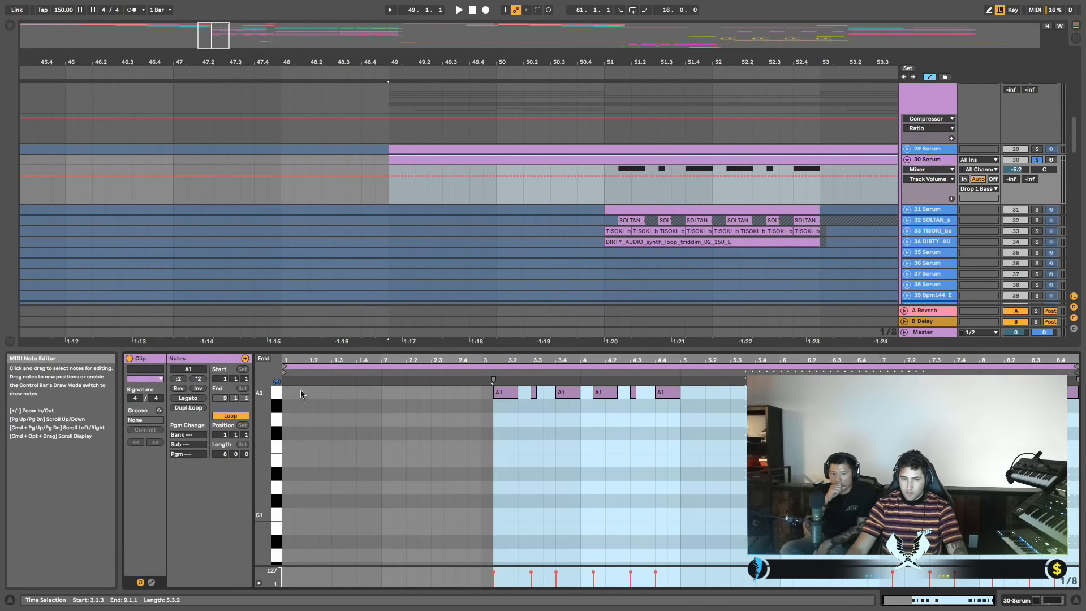
left_click(277, 394)
key("shift+Down")
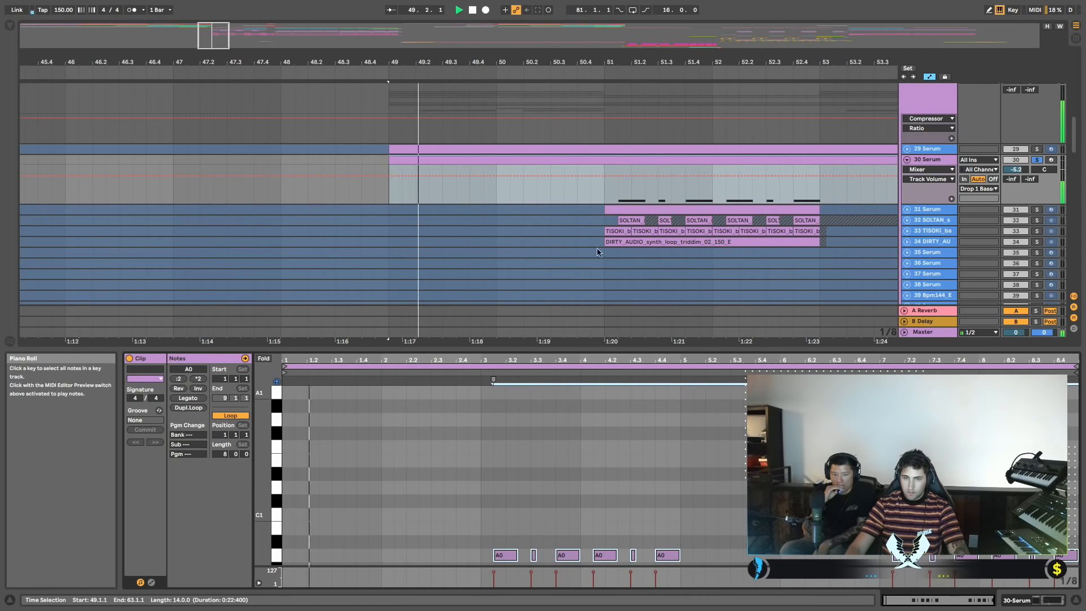
Play the soloed 30 Serum part from bar 51 to judge its transposed sub notes.
left_click(604, 197)
key("space")
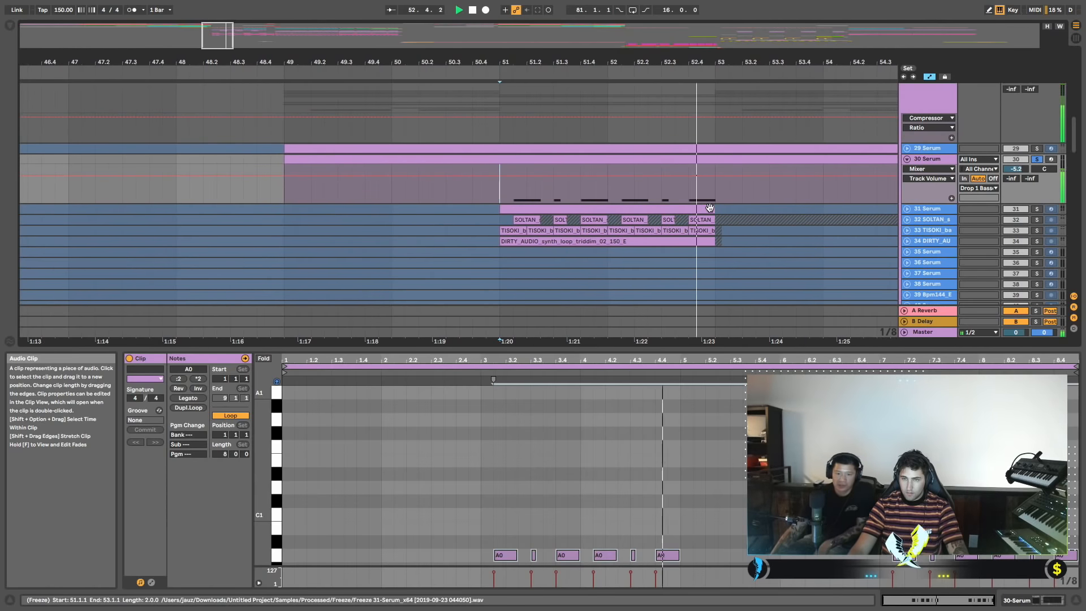
key("space")
scroll(723, 210, "up", 3)
scroll(723, 211, "down", 3)
key("space")
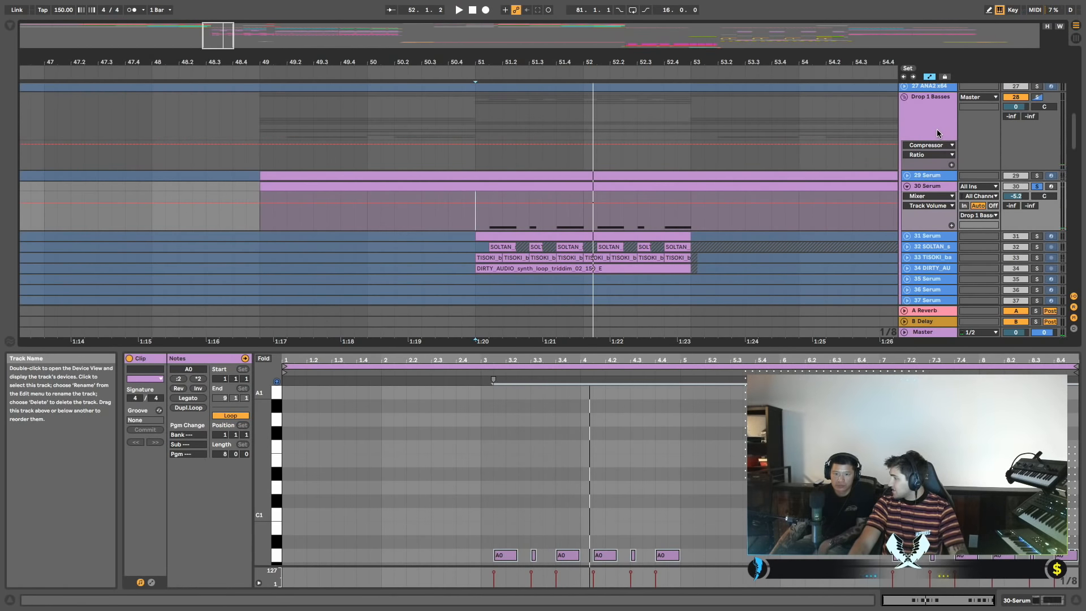
key("space")
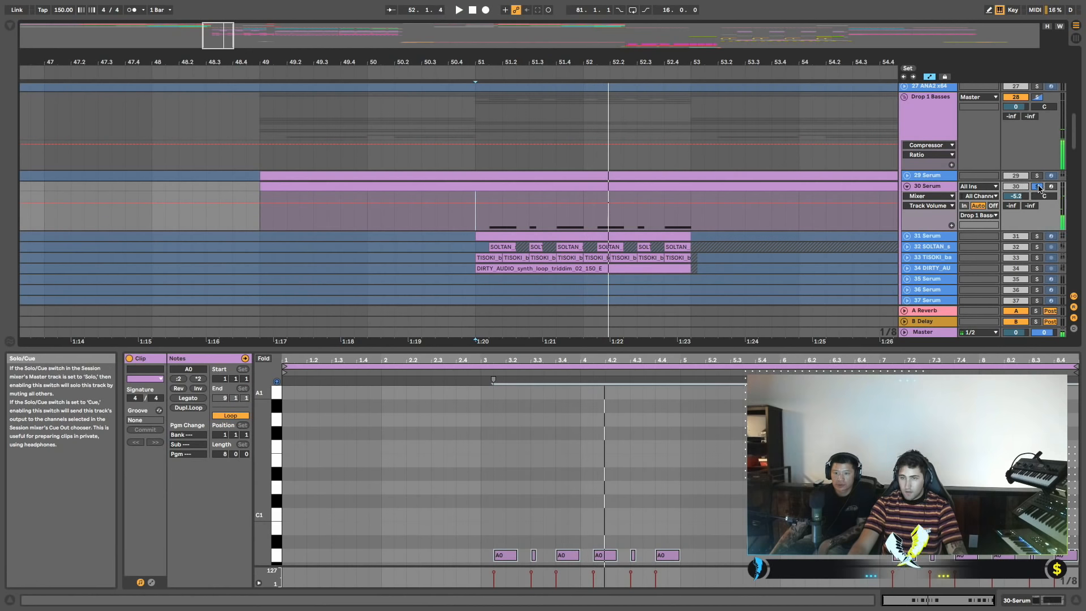
Solo the 29 Serum track, play it from bar 51, then unfold it and display its devices.
left_click(1035, 177)
key("space")
key("space")
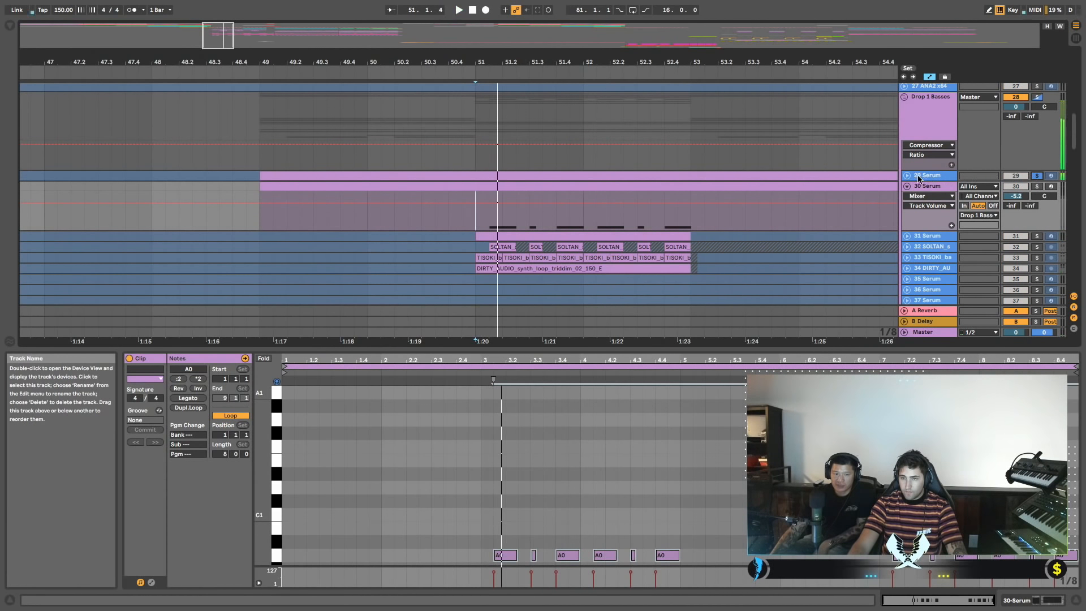
left_click(907, 176)
left_click(932, 177)
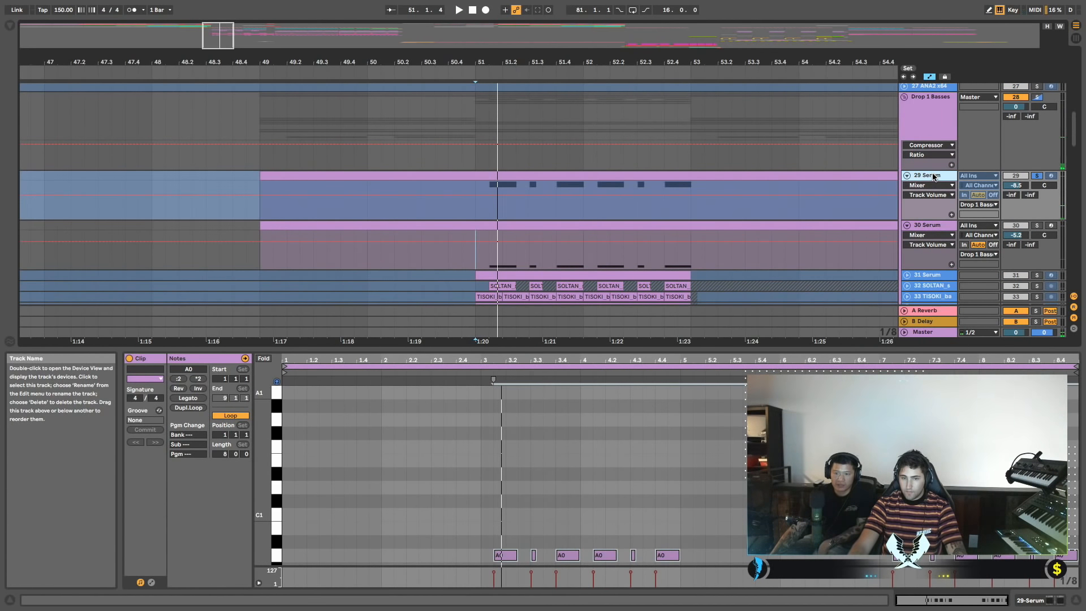
double_click(935, 177)
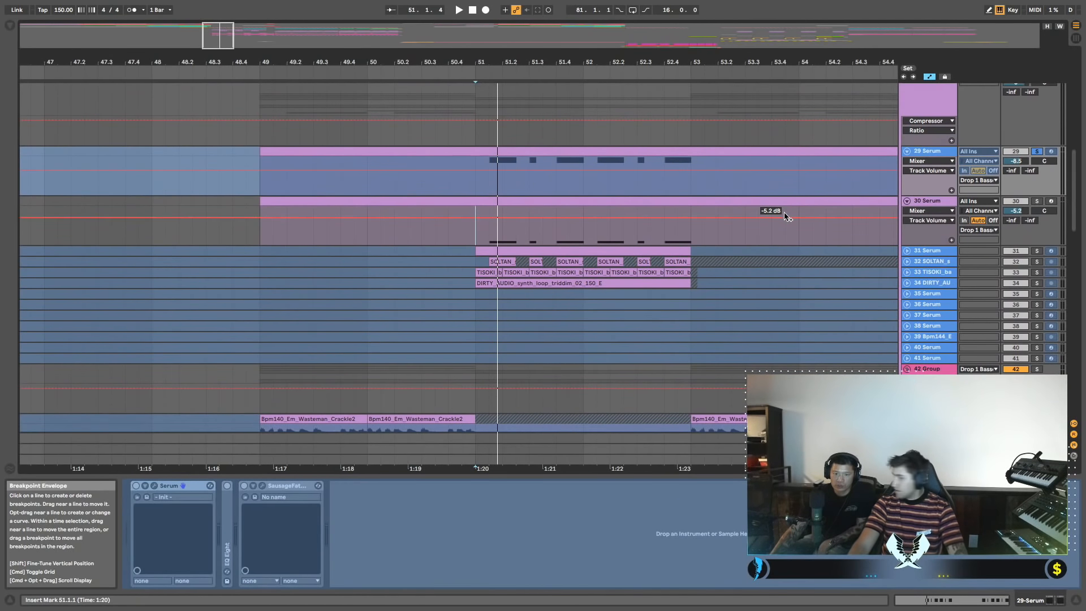
scroll(786, 217, "down", 1)
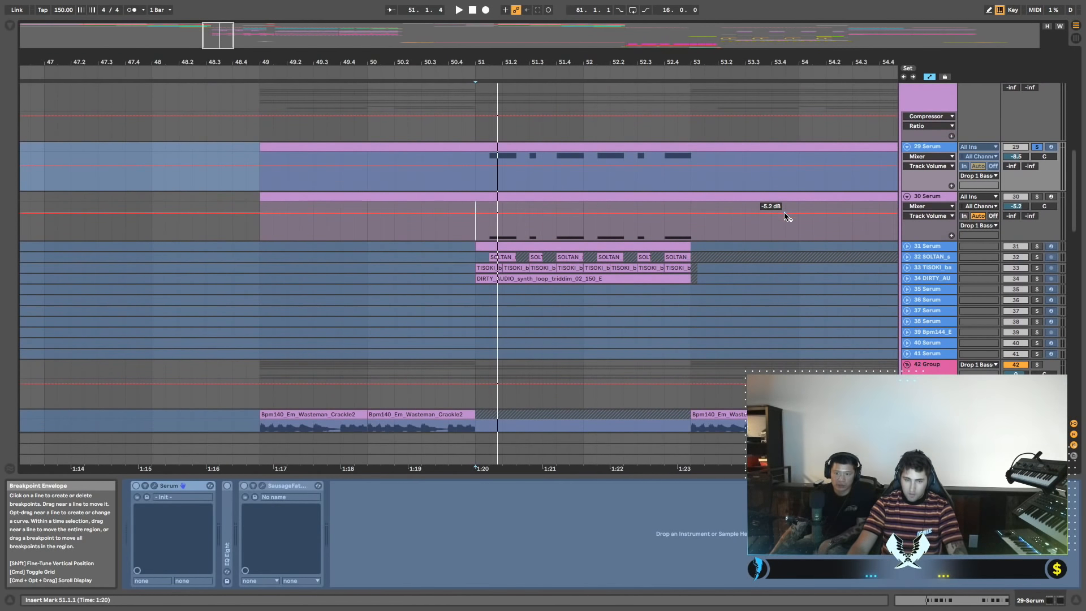
scroll(786, 217, "up", 2)
scroll(785, 216, "down", 2)
Duplicate the frozen 29 Serum track and deactivate the original.
right_click(961, 158)
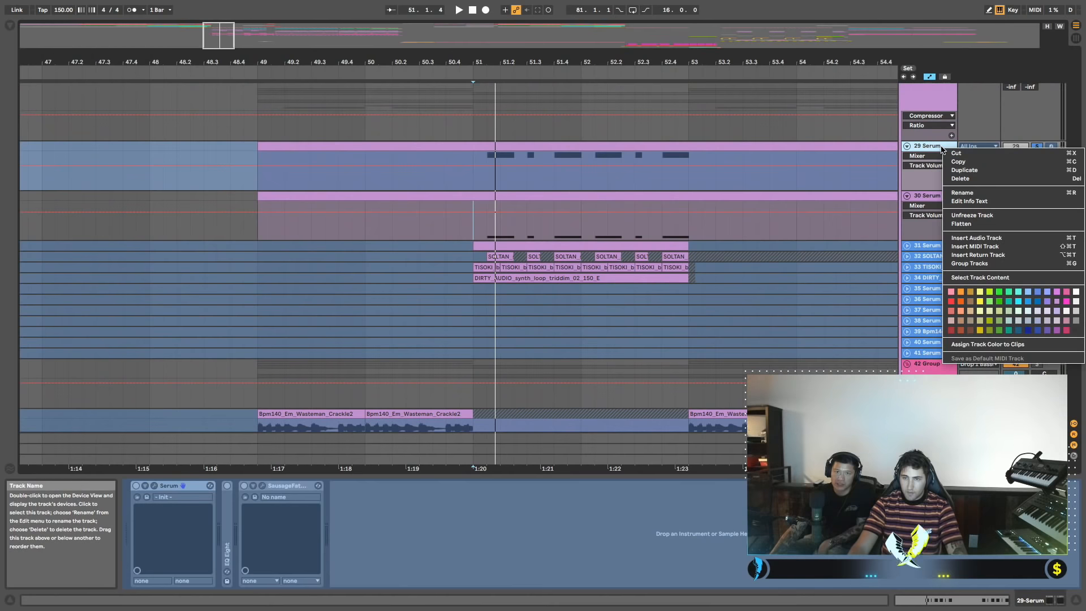
left_click(543, 183)
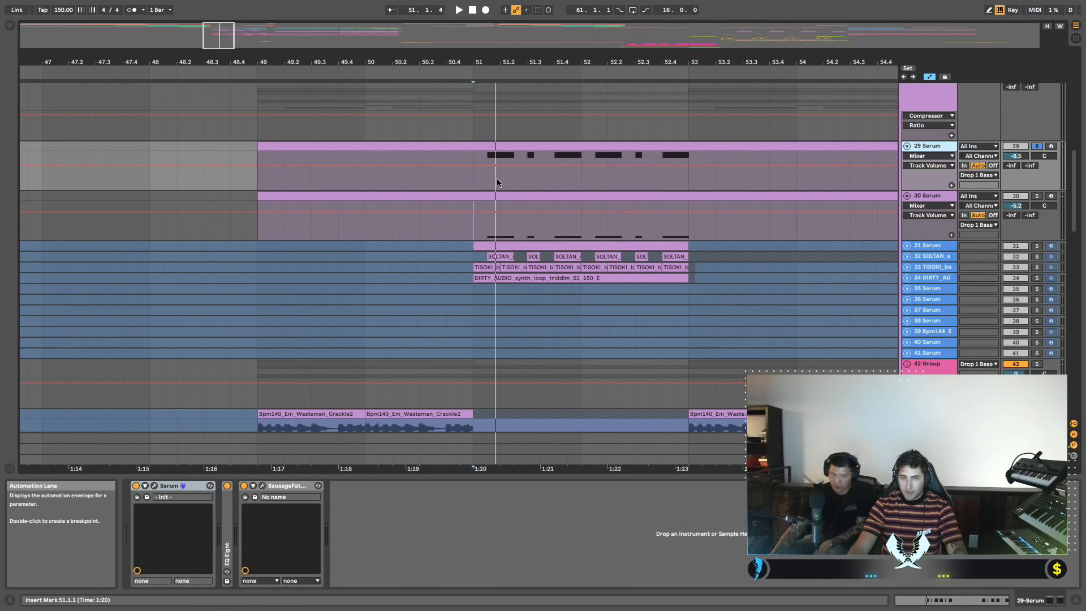
left_click(480, 183)
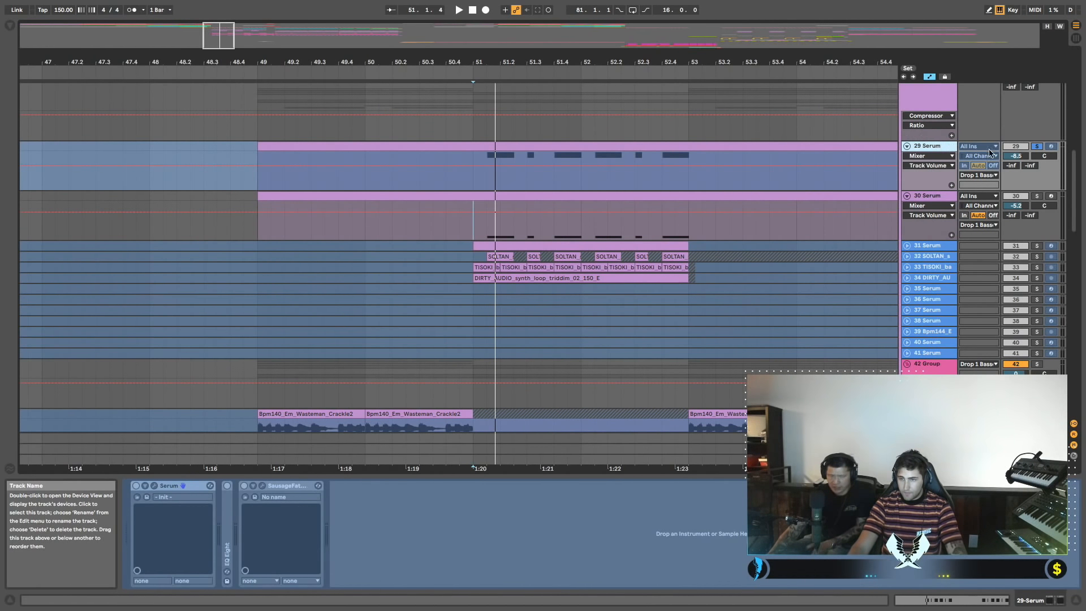
key("ctrl+d")
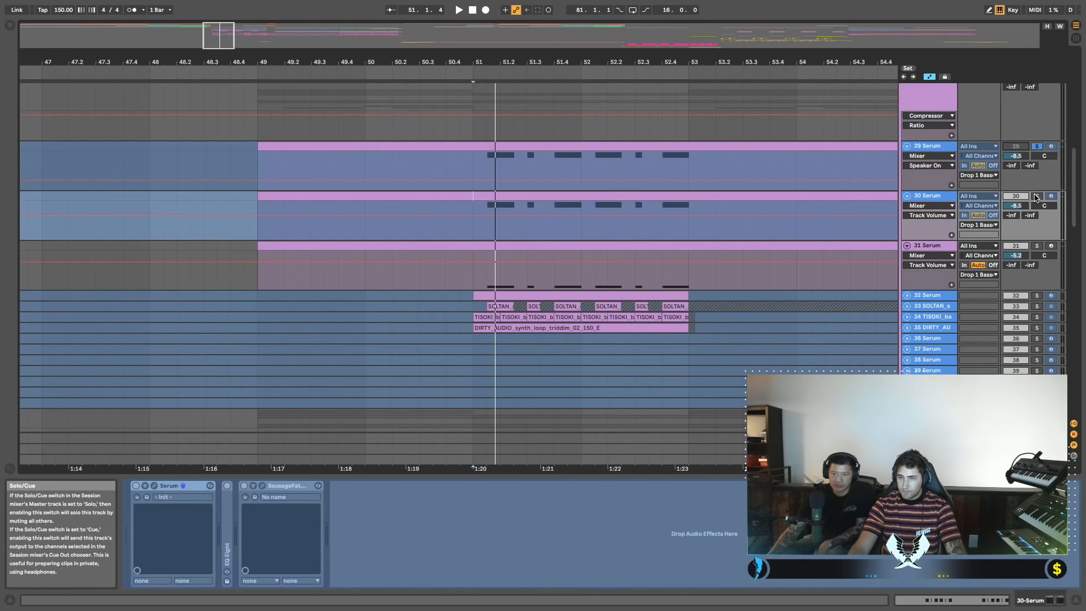
Unfreeze the 30 Serum track, play it from bar 51, and unfold its EQ Eight.
right_click(936, 198)
key("Escape")
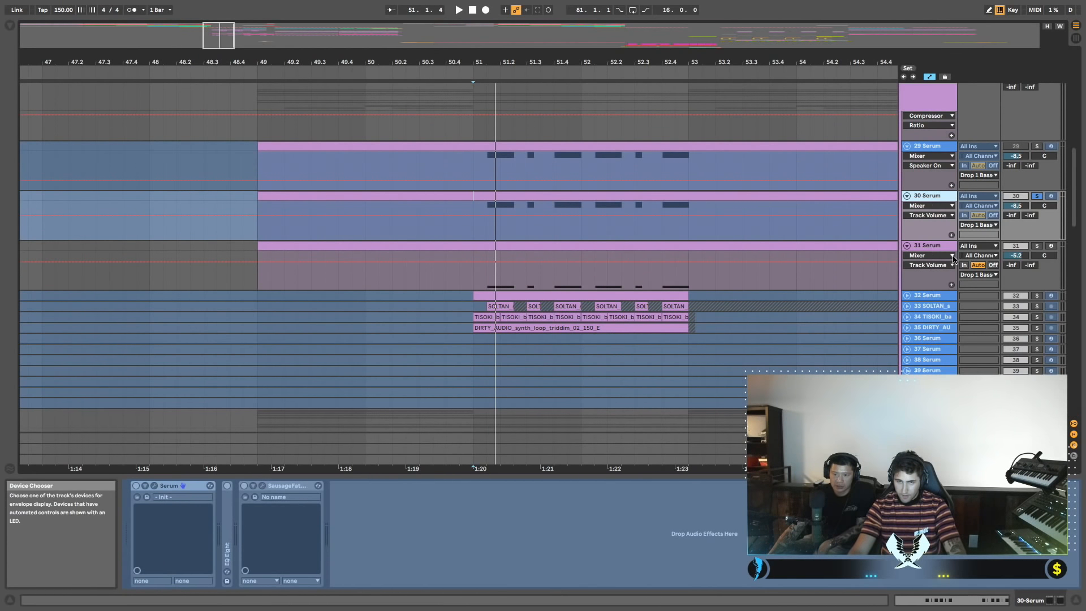
right_click(941, 198)
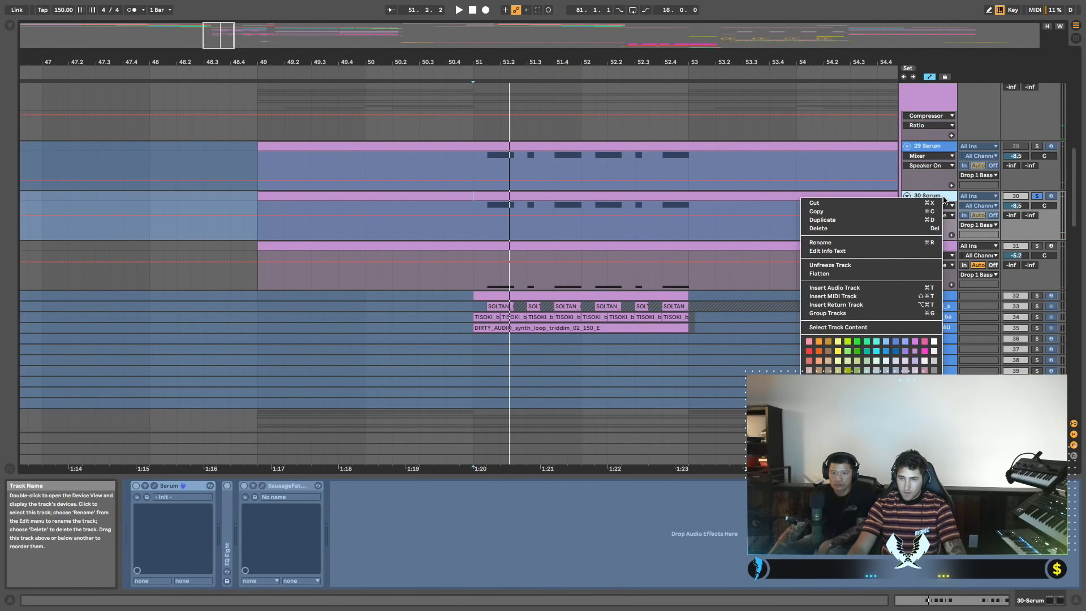
left_click(896, 266)
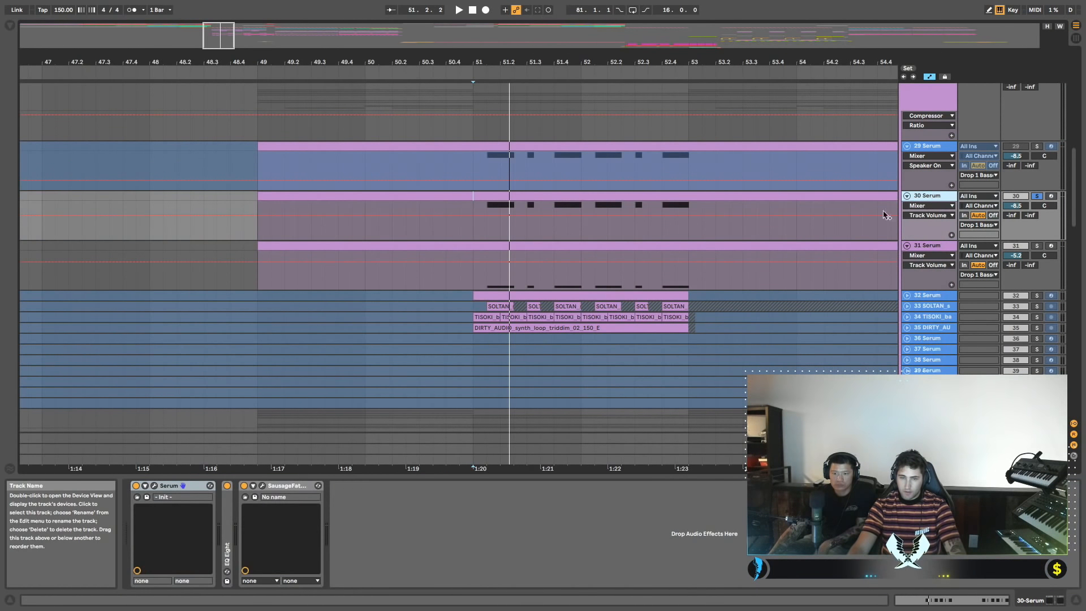
key("space")
double_click(227, 517)
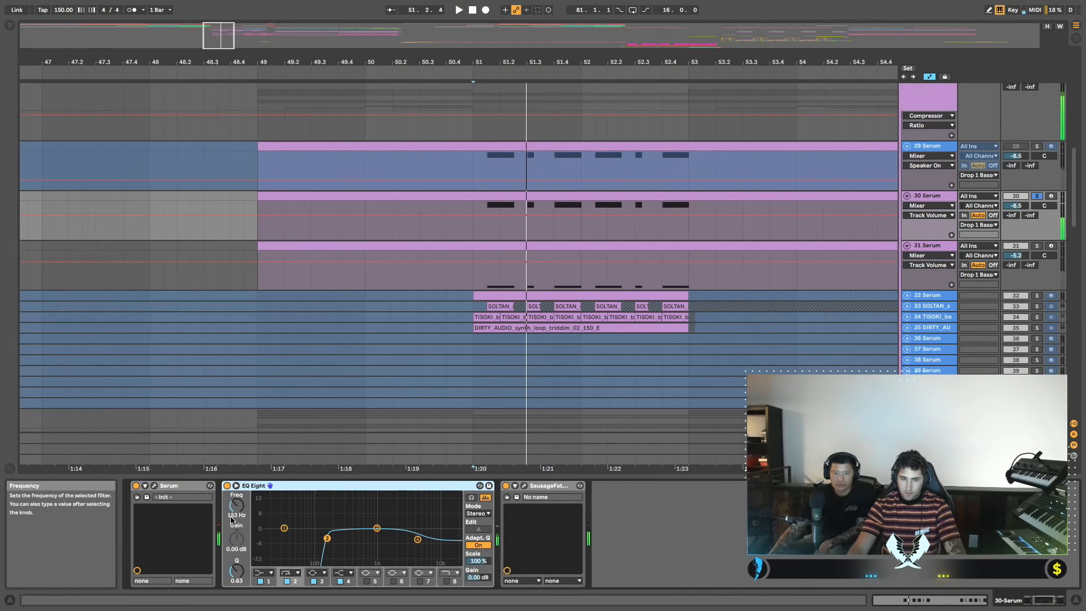
Try EQ Eight's fourth band at 4.64 kHz and -3.60 dB on the 30 Serum track.
left_click(418, 539)
key("space")
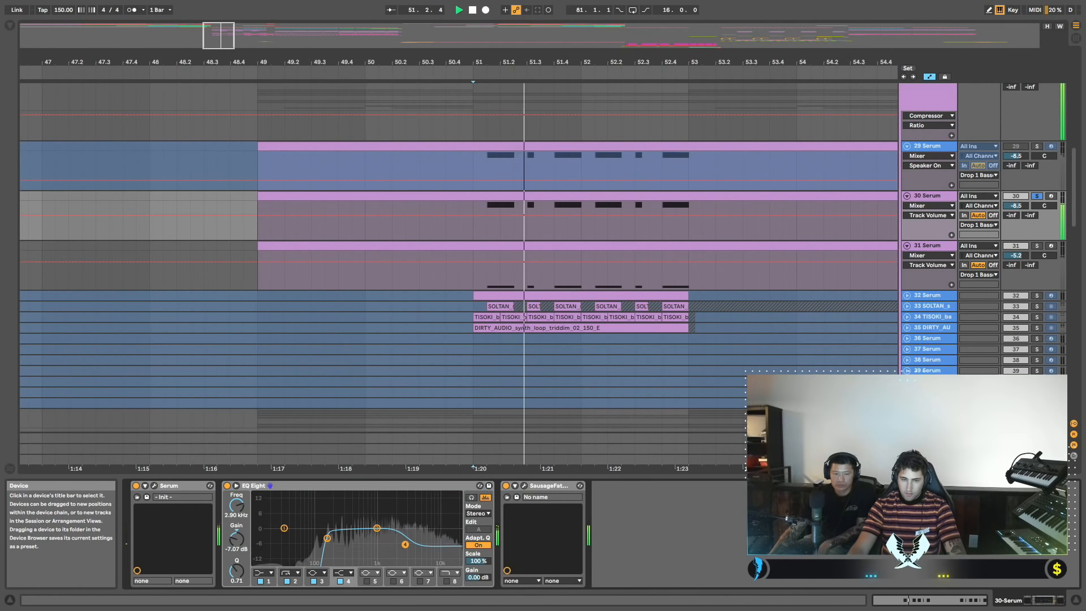
left_click_drag(417, 539, 419, 538)
Open Sausage Fattener on the 30 Serum track and compare the sound with the effect bypassed and active.
left_click(523, 486)
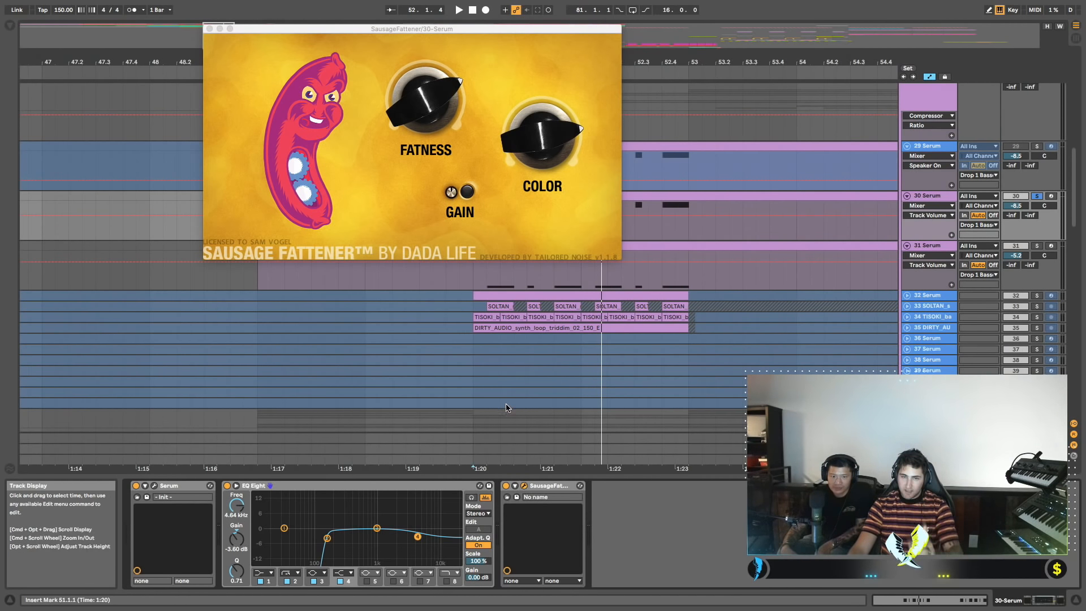
mouse_move(413, 142)
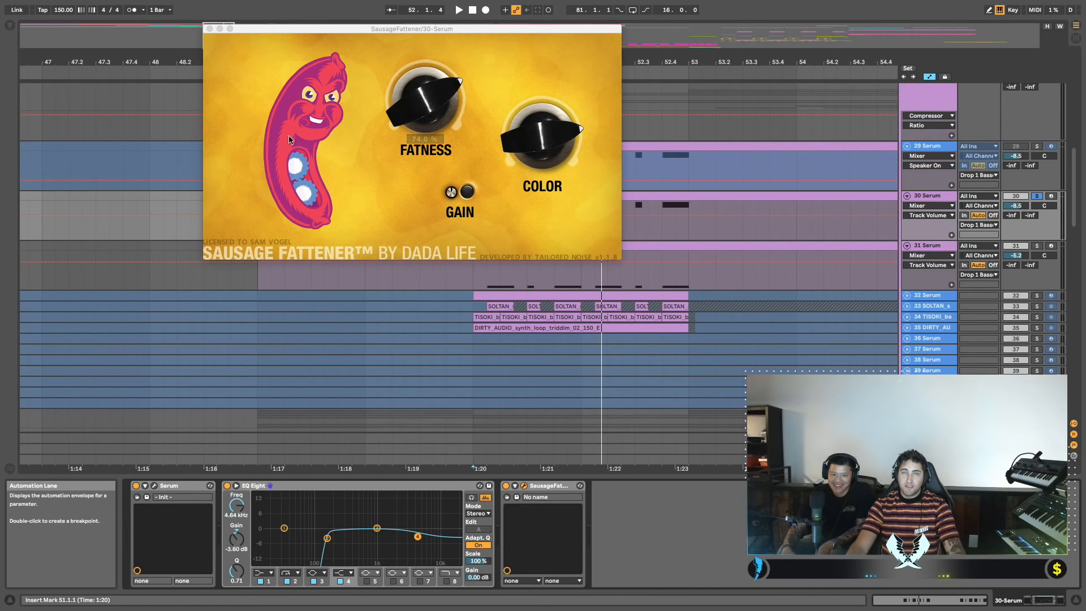
left_click(506, 486)
key("space")
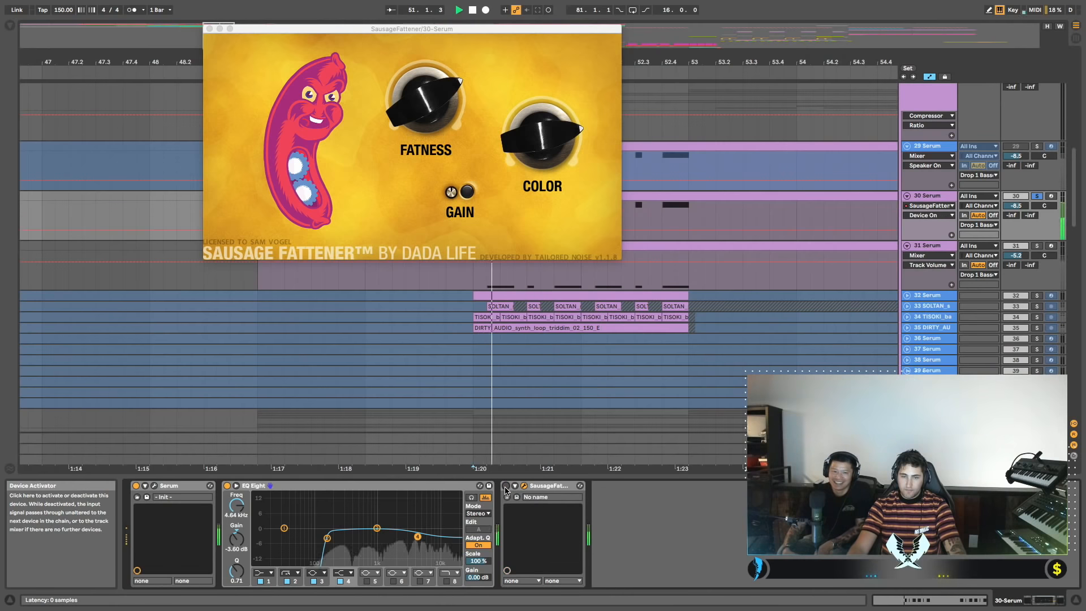
left_click(505, 486)
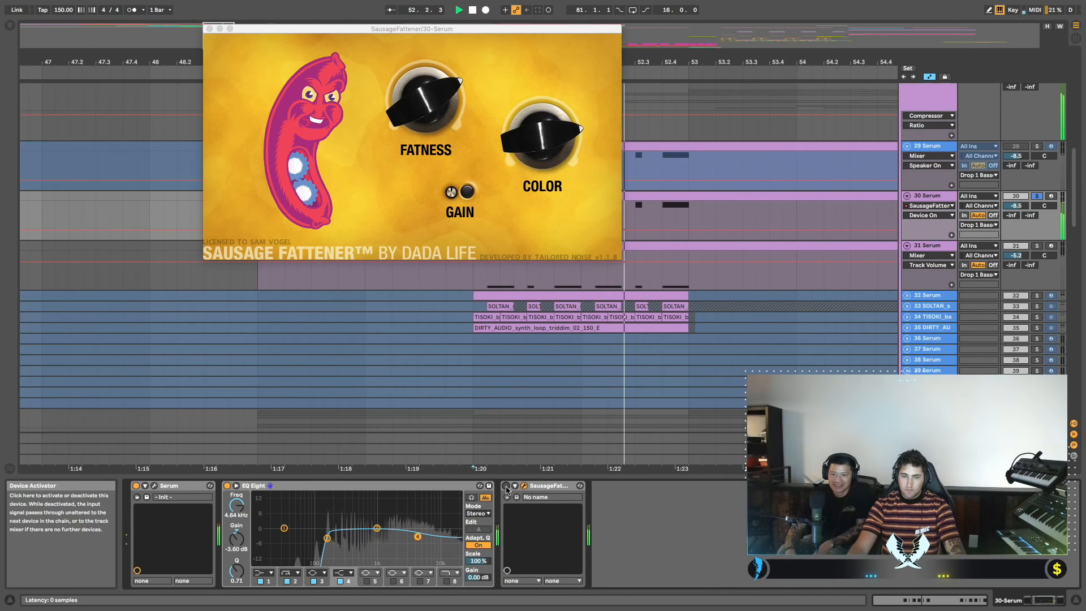
key("space")
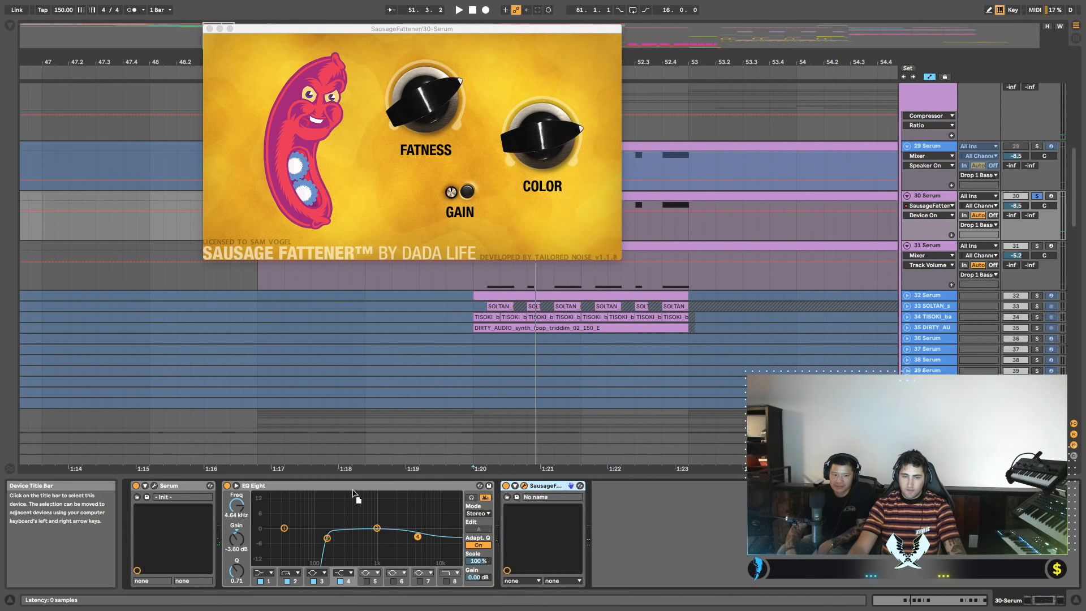
Move Sausage Fattener ahead of EQ Eight and set the EQ's fourth band to 3.03 kHz and -7.07 dB during playback.
left_click_drag(356, 493, 347, 491)
key("space")
left_click_drag(508, 536, 497, 544)
key("space")
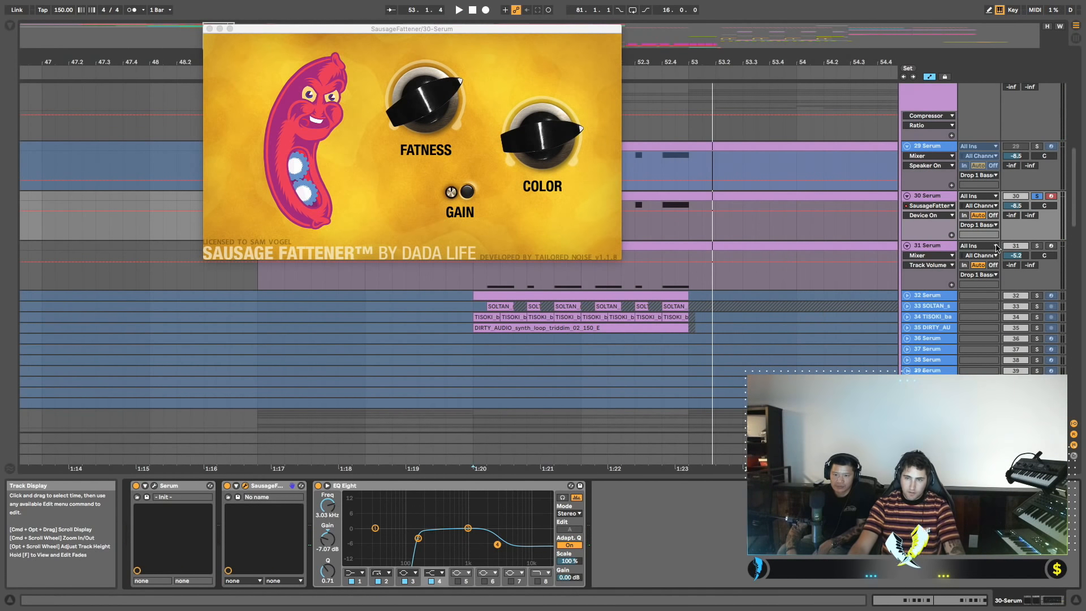
Unsolo 30 Serum to hear the full drop, and solo 31 Serum to play it from bar 51.
left_click(1036, 196)
key("space")
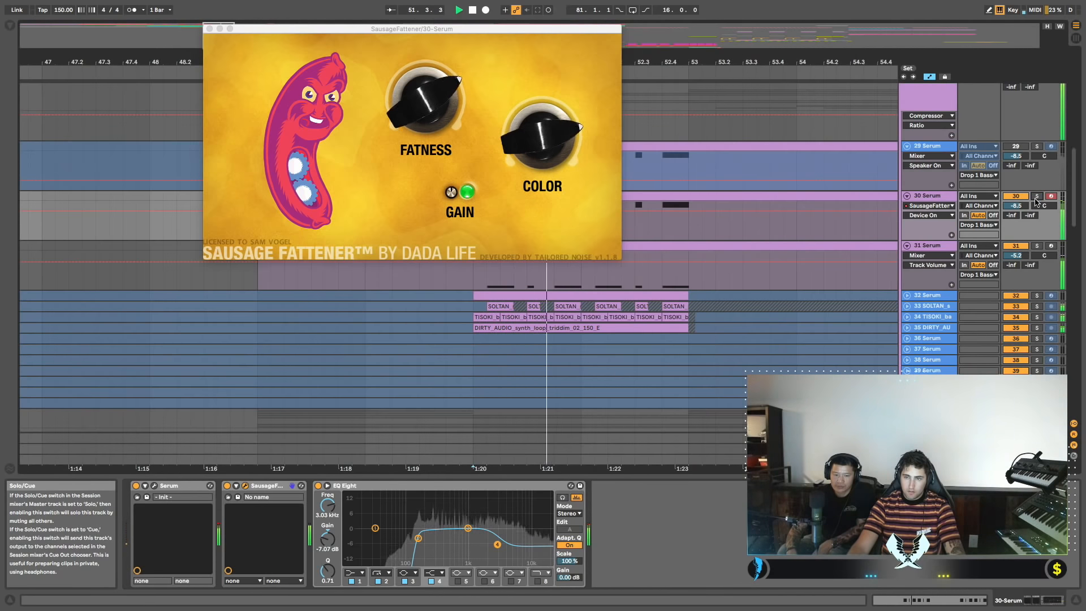
left_click(1037, 247)
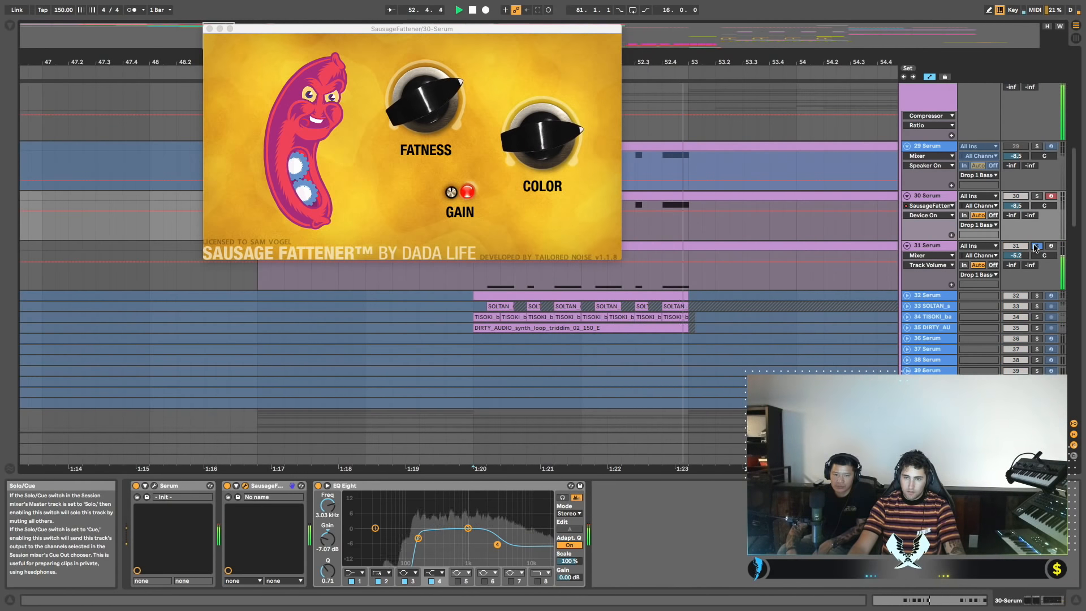
key("space")
key("space")
key("space")
key("space")
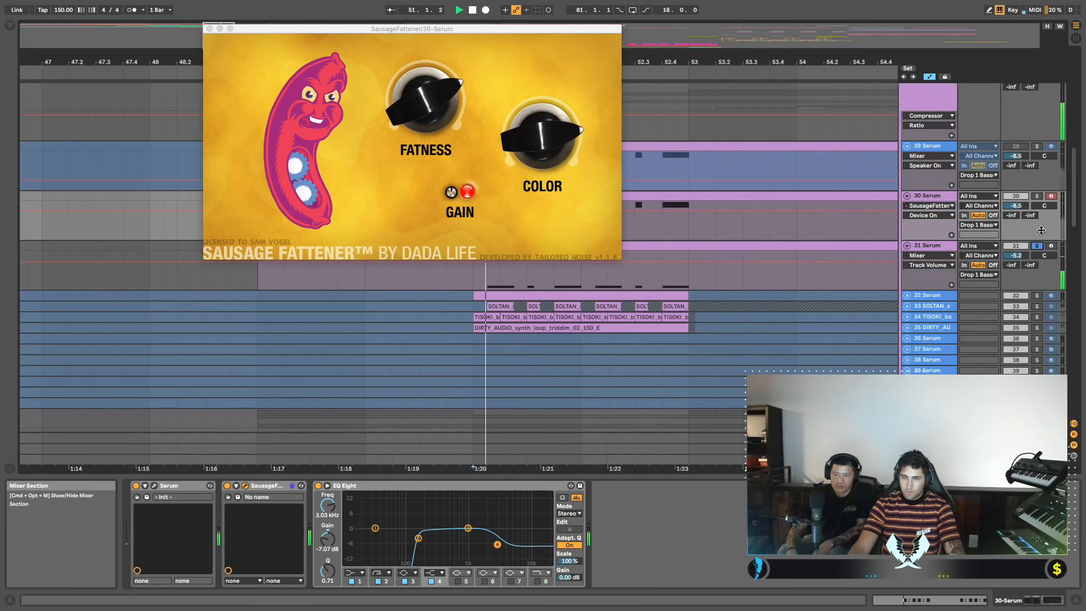
Solo the 33 SOLTAN track, listen to its synth loop clips, and unfold the track.
left_click(1034, 306)
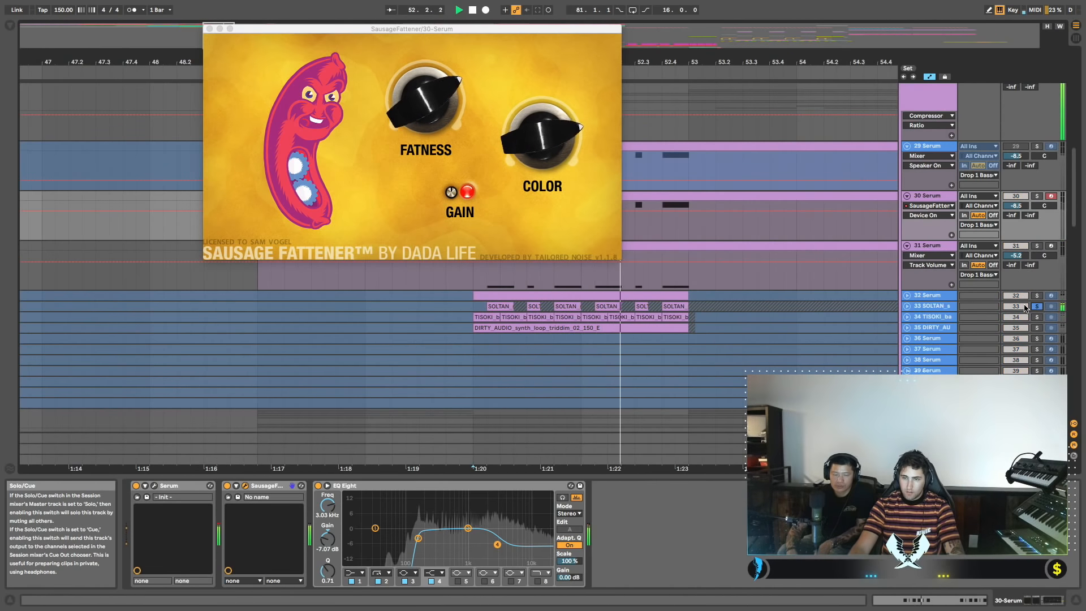
scroll(656, 310, "left", 1)
left_click(513, 307)
key("space")
key("space")
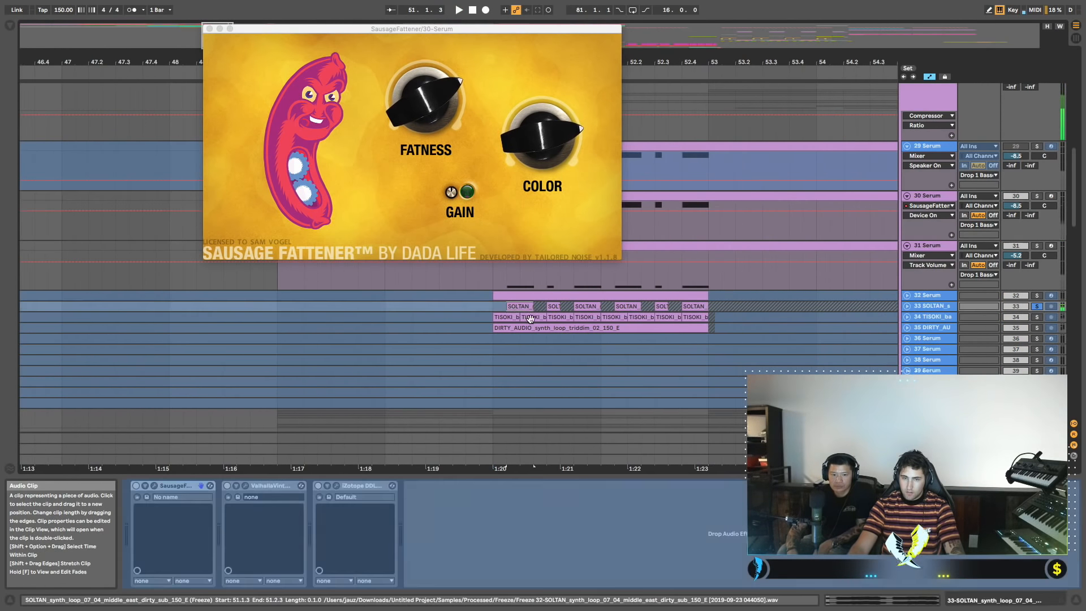
left_click(907, 306)
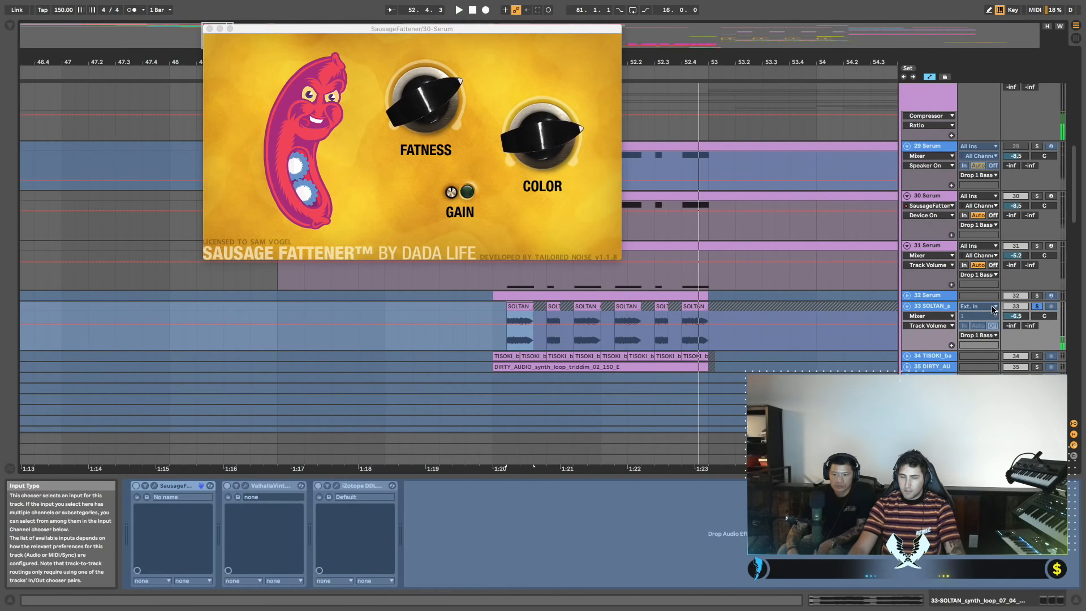
Solo the 34 TISOKI bass track, play it together with 30 Serum, and unfold the TISOKI track.
left_click(1036, 357)
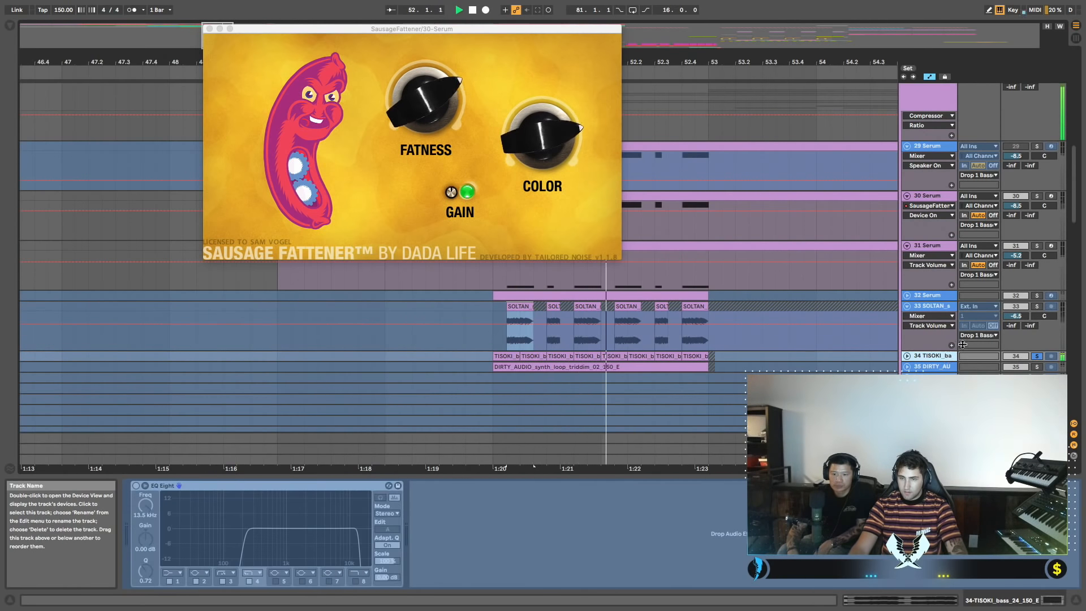
left_click(1038, 197)
key("space")
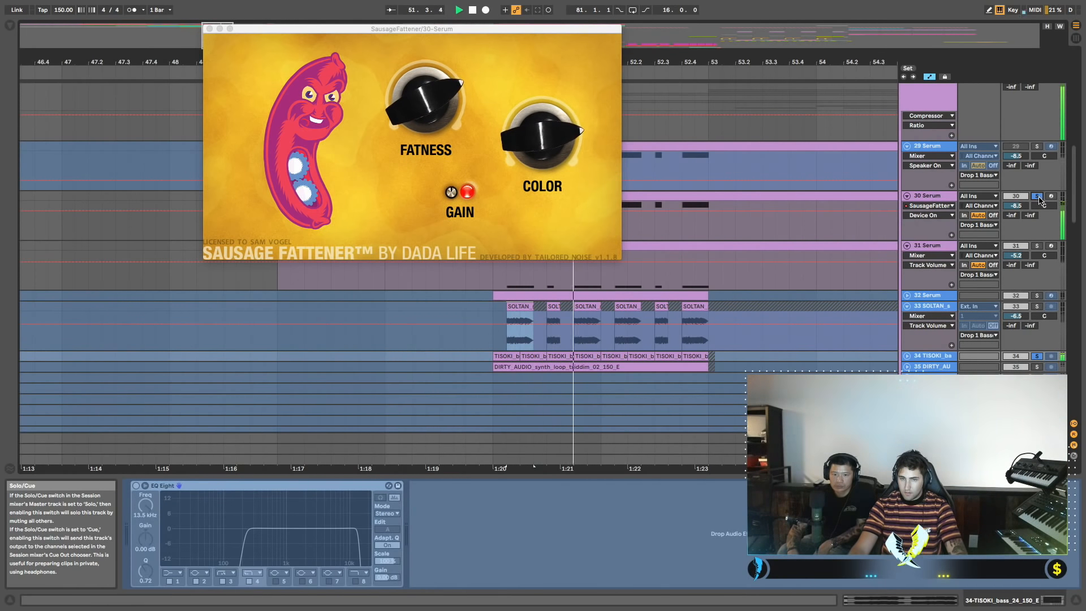
scroll(908, 279, "down", 3)
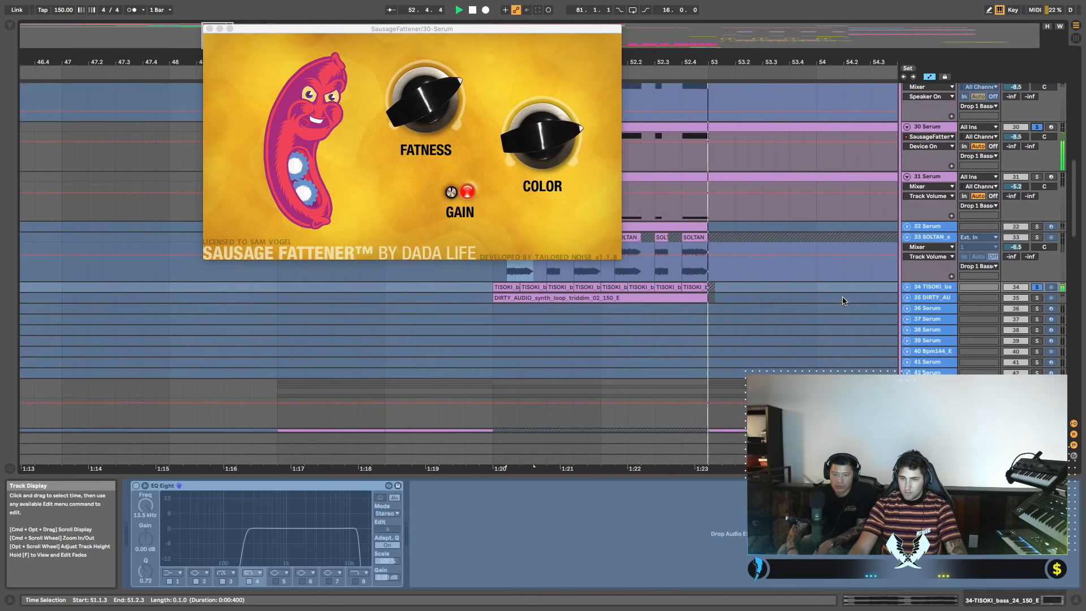
key("space")
left_click(906, 287)
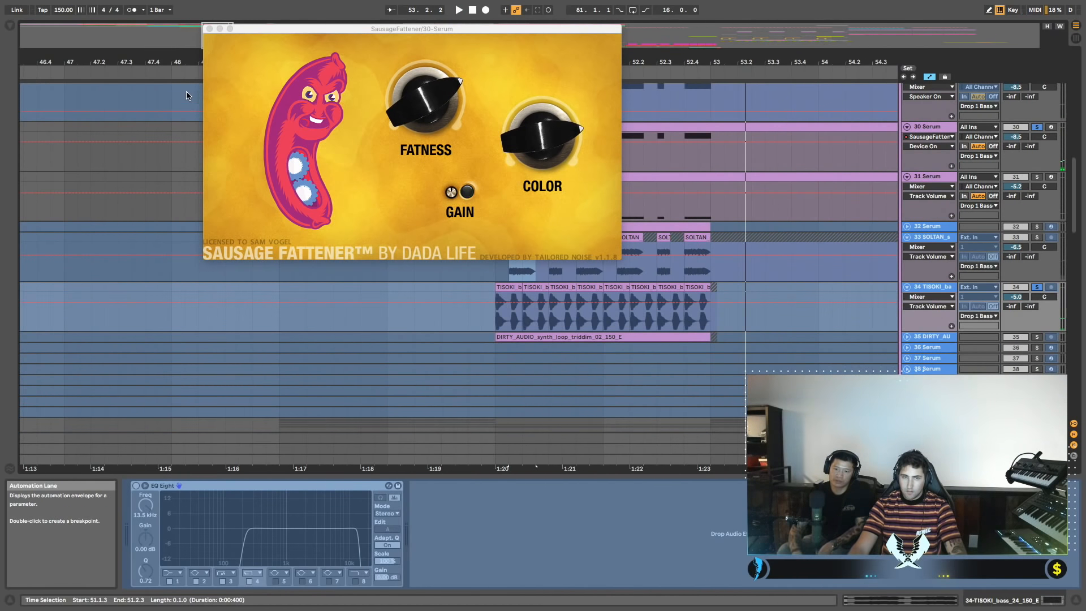
Close the Sausage Fattener window, enlarge the arrangement around bar 51, and place the insert marker at 51.1.1 on 30 Serum.
left_click(210, 30)
left_click_drag(503, 62, 504, 141)
scroll(520, 188, "down", 2)
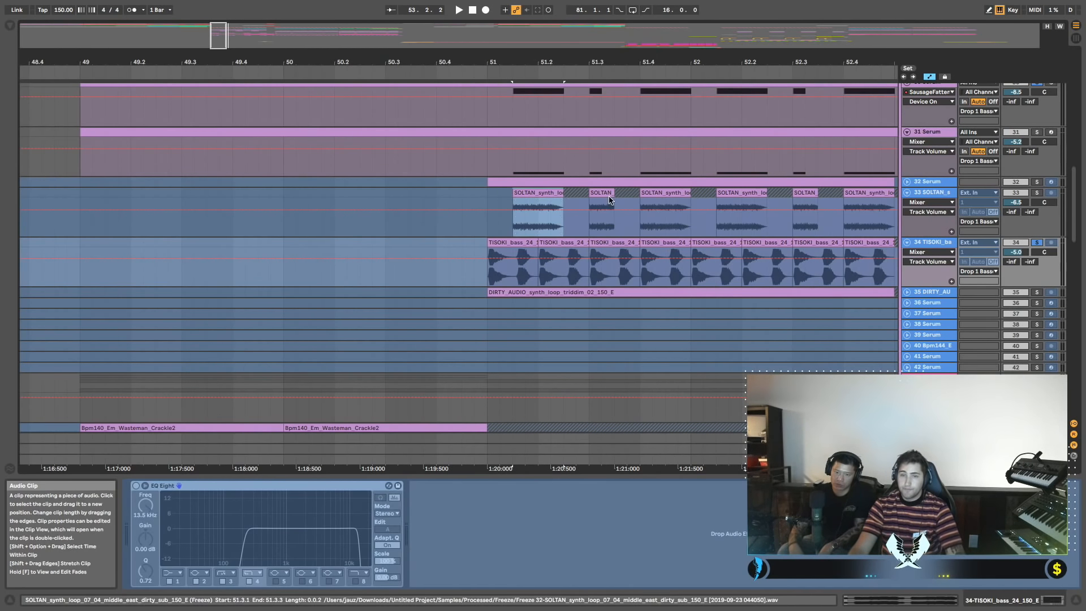
scroll(608, 201, "up", 2)
scroll(587, 187, "down", 1)
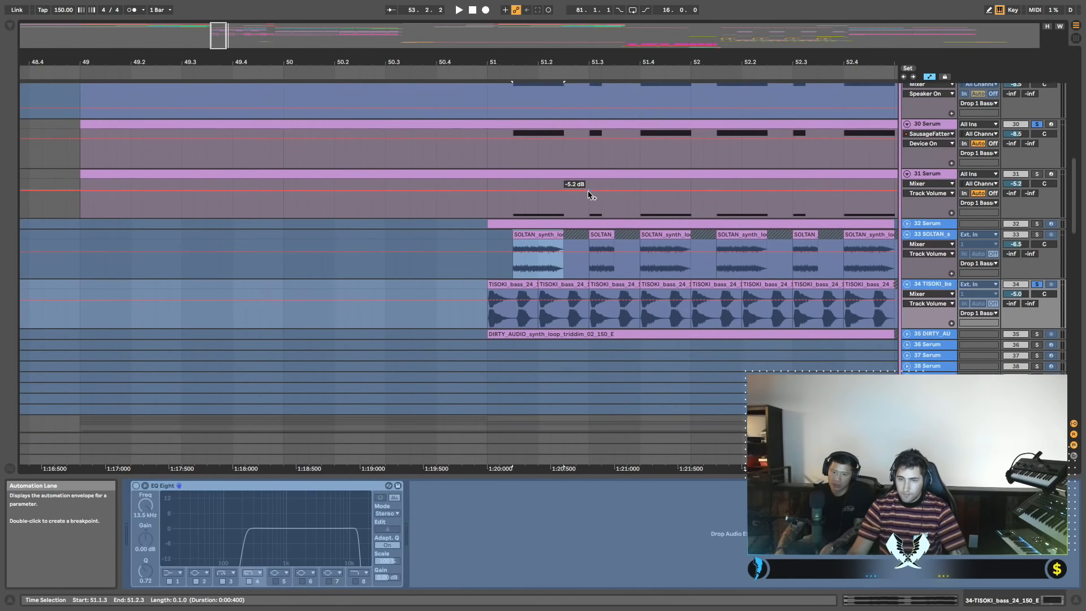
scroll(582, 189, "up", 1)
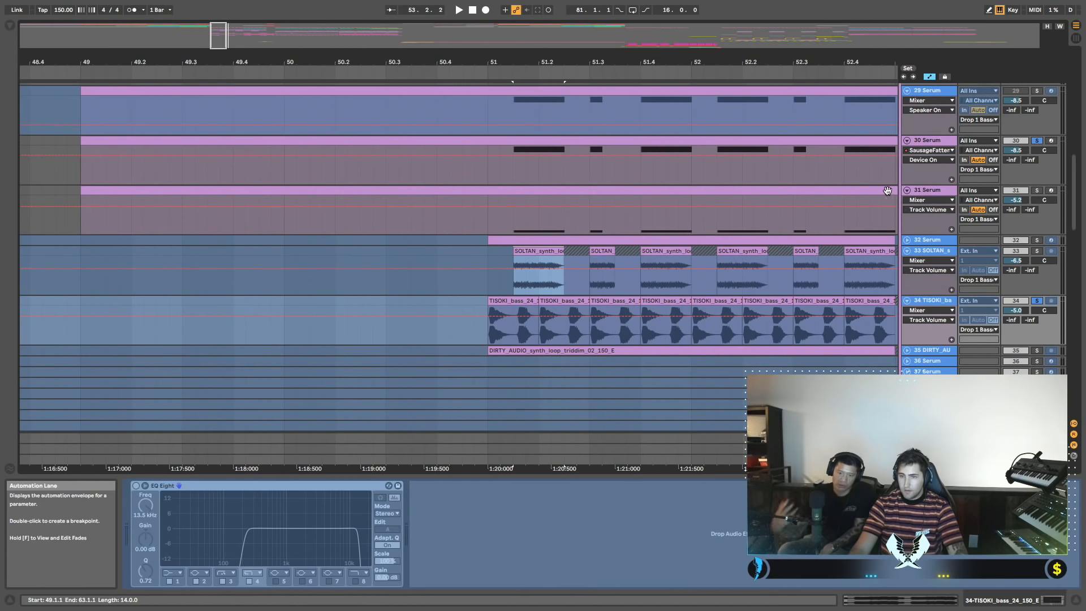
left_click(610, 182)
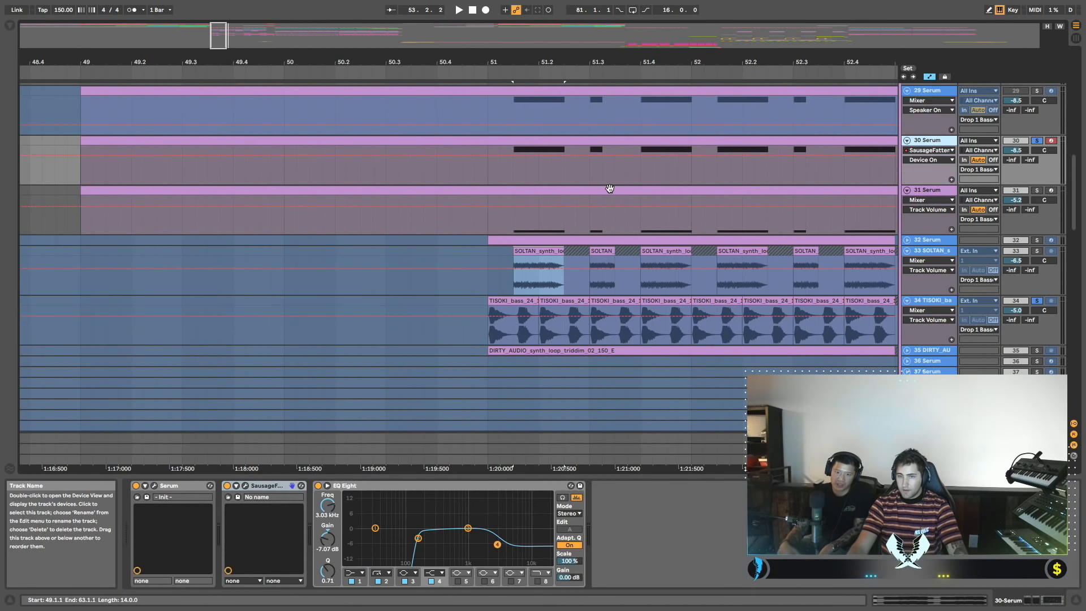
left_click(519, 177)
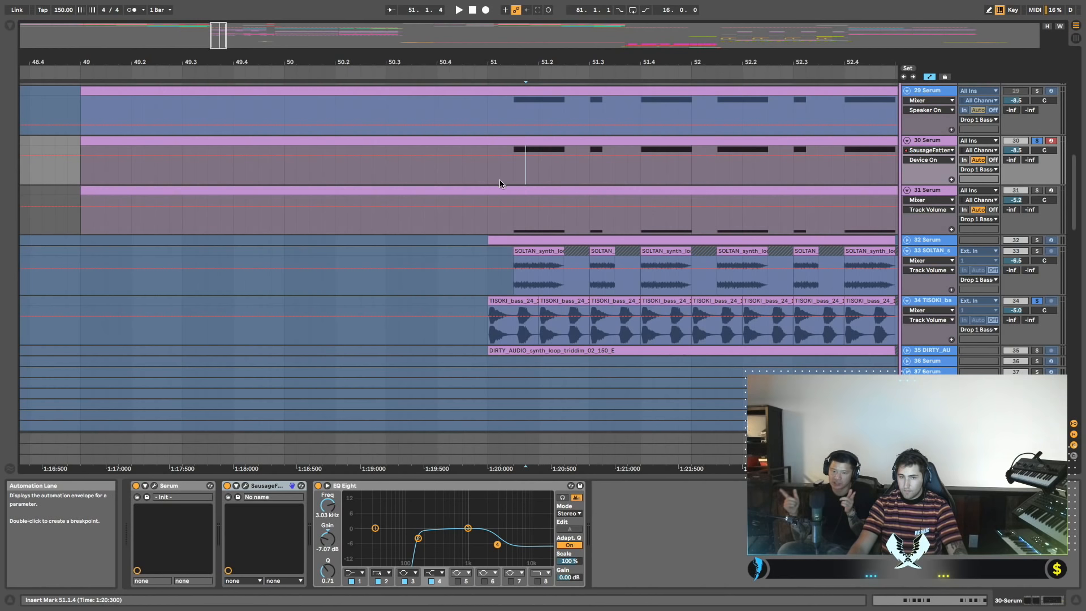
left_click(490, 168)
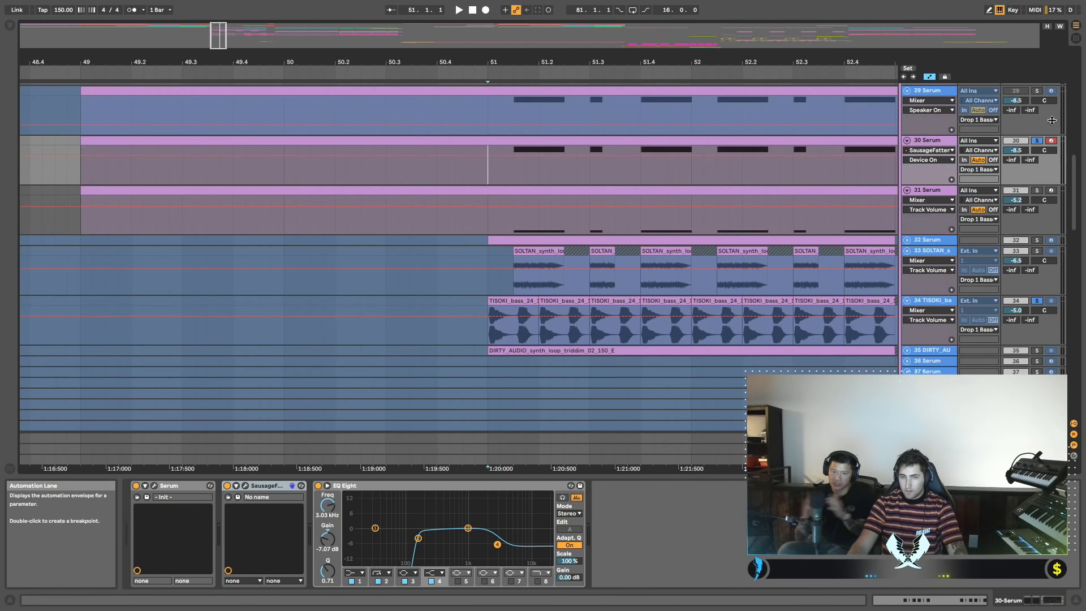
Unfreeze the 34 TISOKI bass track.
left_click(942, 302)
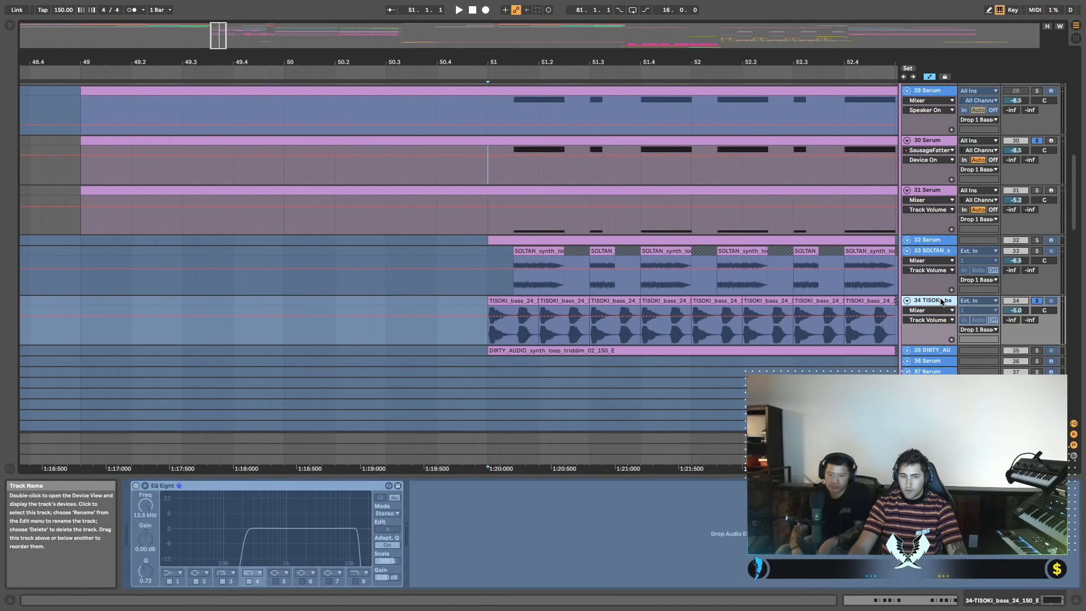
right_click(942, 301)
left_click(988, 368)
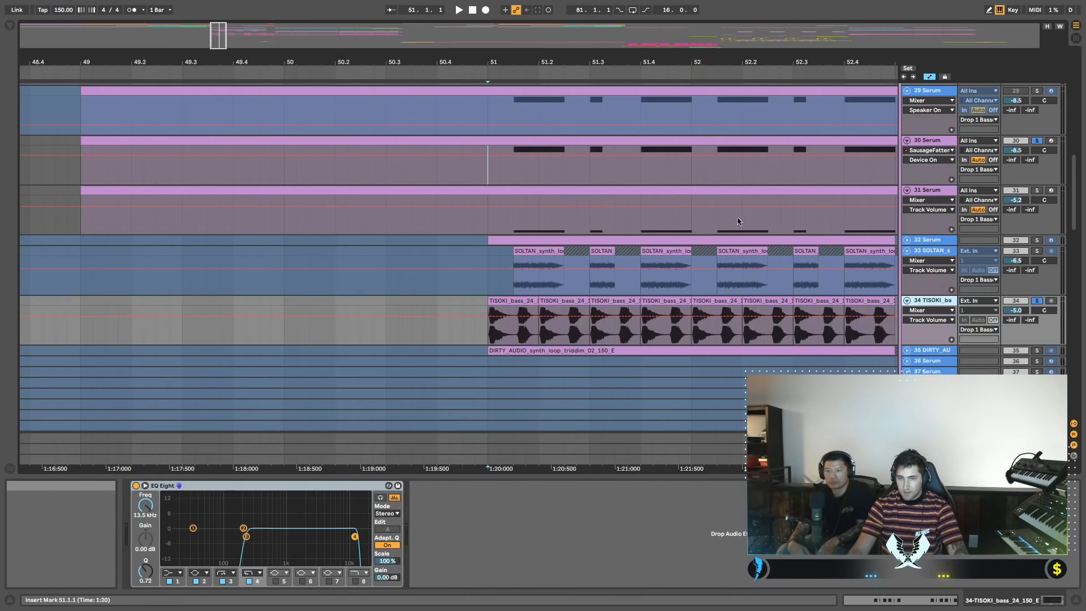
Play 30 Serum soloed, solo 34 TISOKI instead, and compare the device chains of both tracks.
left_click(931, 141)
key("space")
left_click(1036, 142)
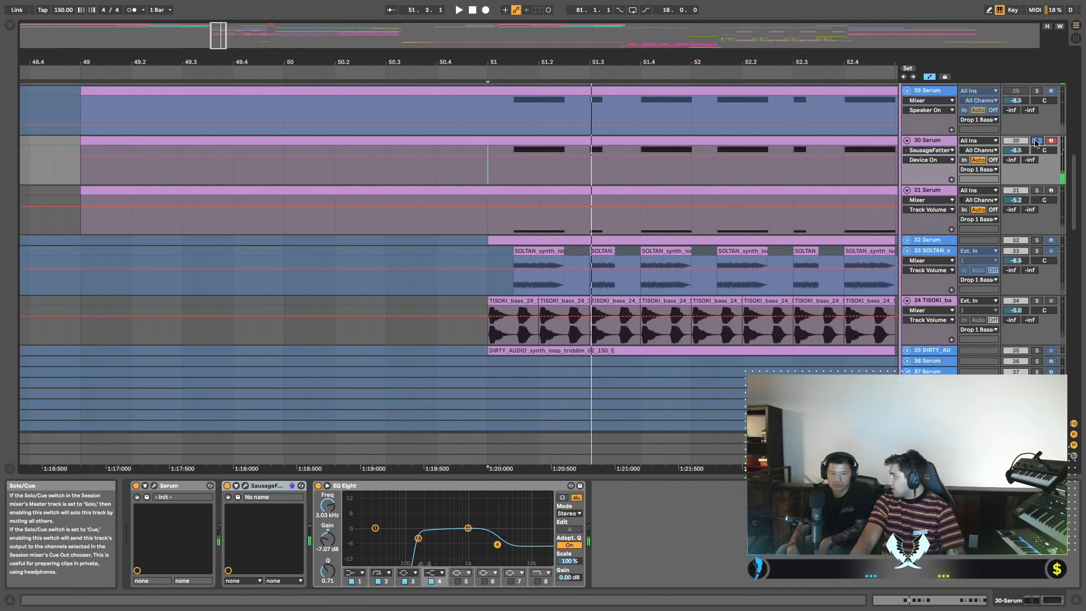
left_click(1036, 300)
left_click(946, 306)
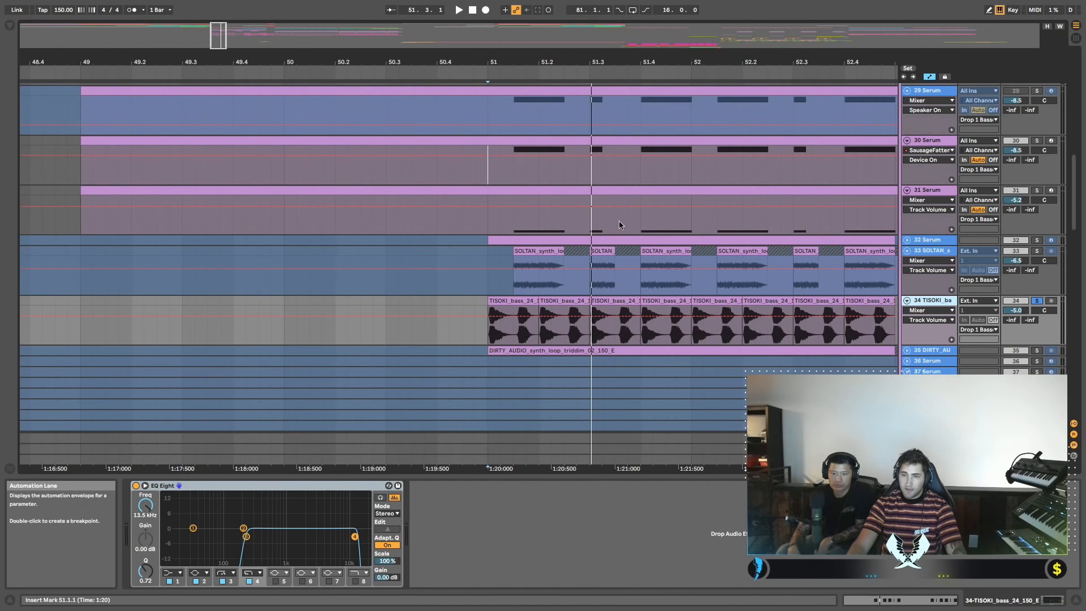
left_click(939, 141)
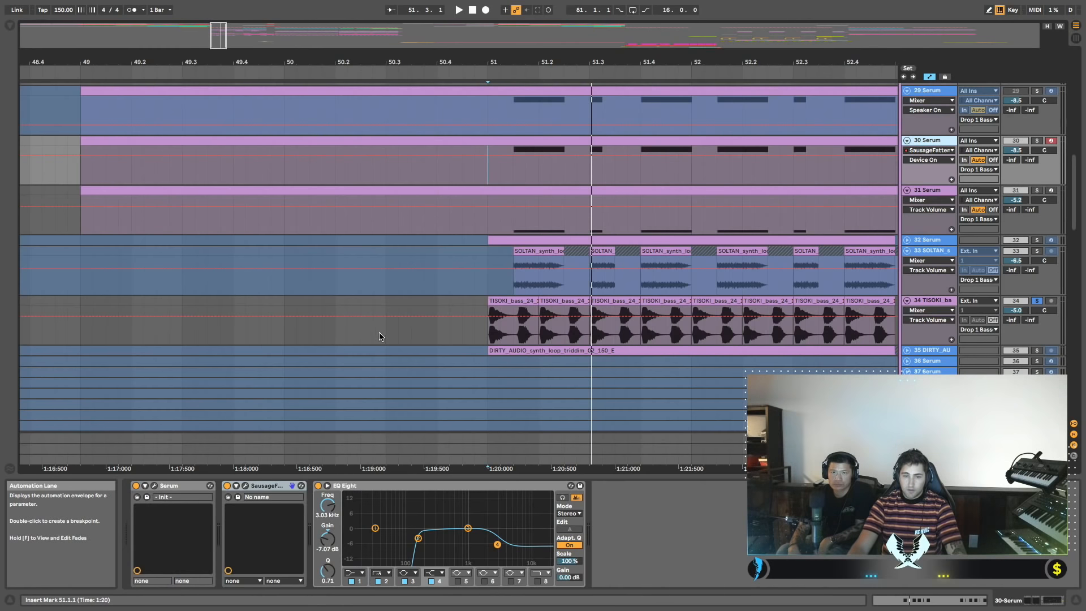
Add a second EQ Eight at the end of the 30 Serum device chain and start playback from bar 51.
left_click(10, 27)
left_click_drag(97, 202, 669, 446)
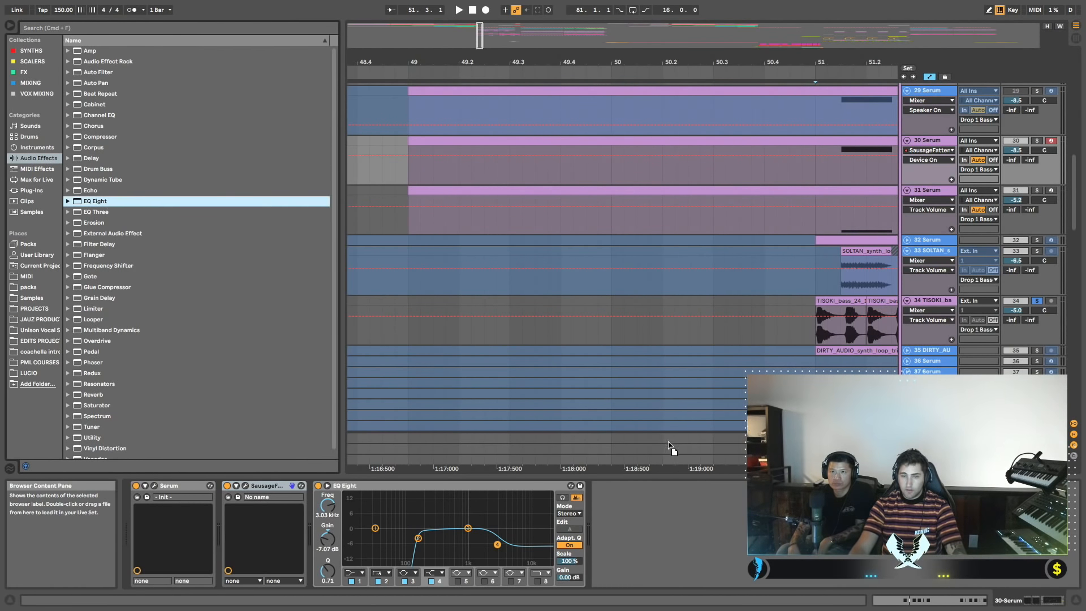
left_click_drag(743, 278, 742, 277)
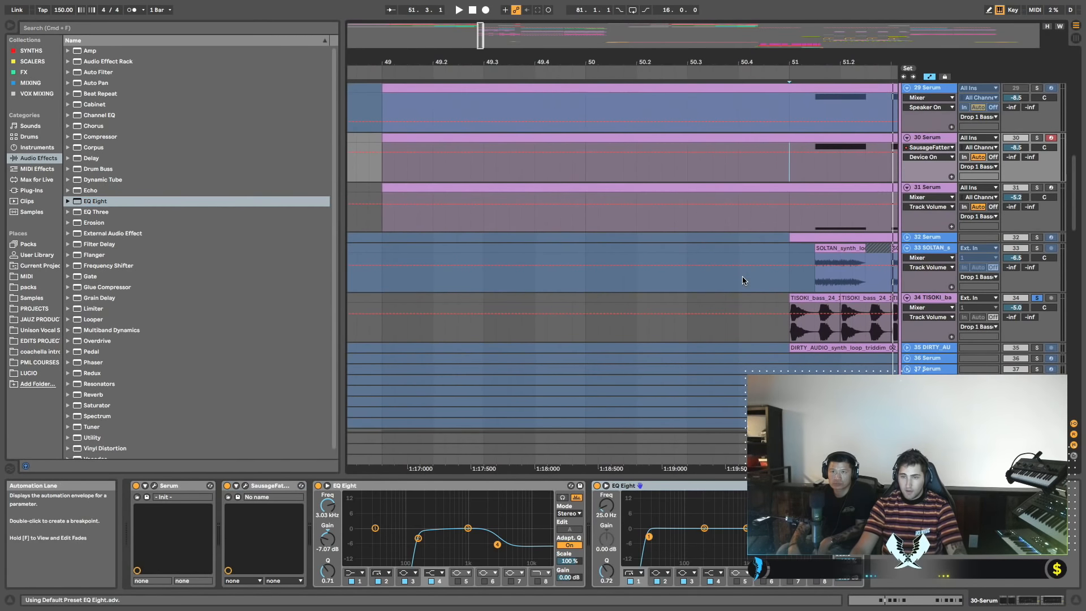
key("space")
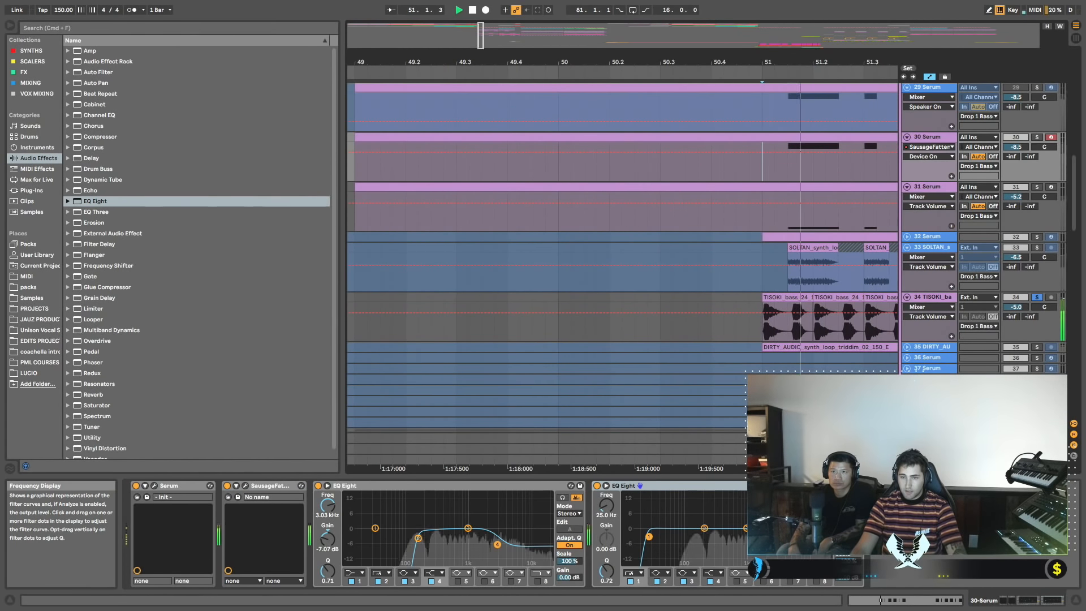
Play 34 TISOKI soloed from bar 51 as a reference for the second EQ Eight on 30 Serum.
left_click(704, 529)
key("space")
scroll(708, 466, "right", 3)
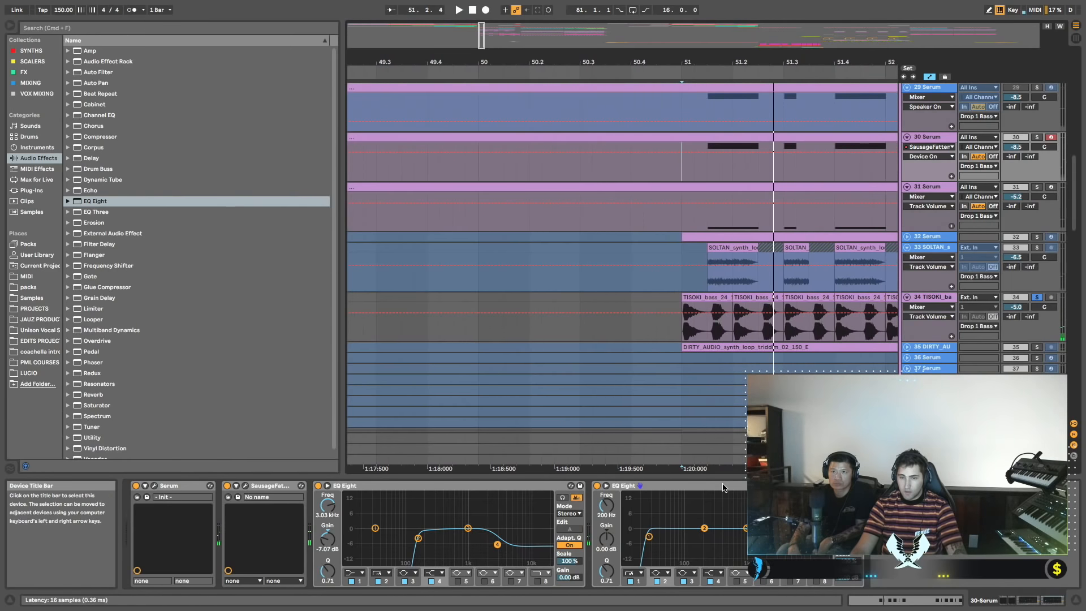
left_click_drag(723, 485, 763, 176)
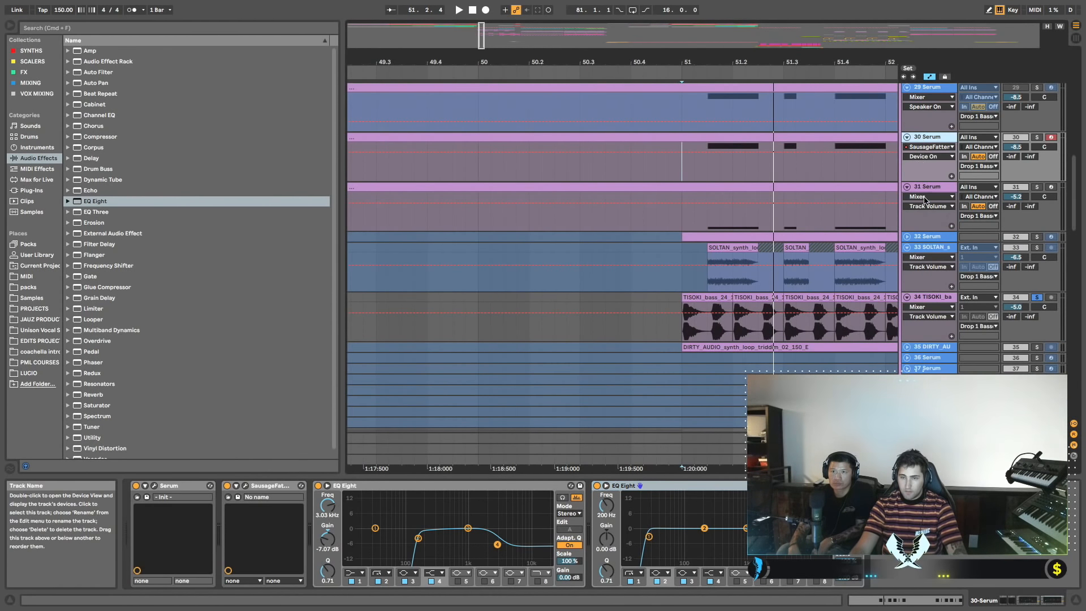
key("space")
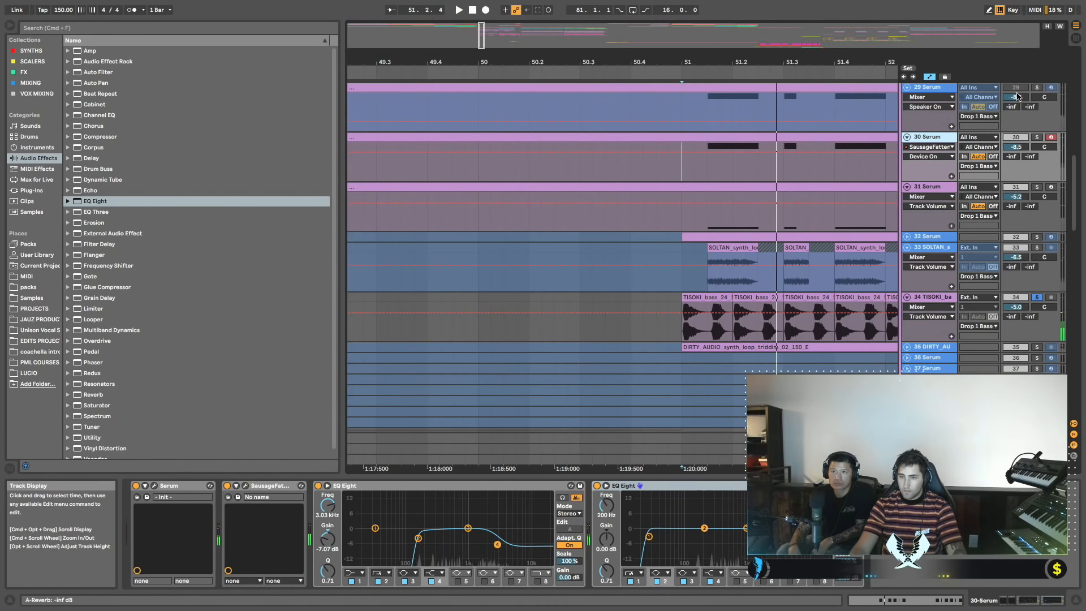
Solo 30 Serum and sweep a boosted band 3 of its second EQ Eight between about 639 and 938 Hz during playback.
left_click(1037, 137)
key("space")
key("space")
key("space")
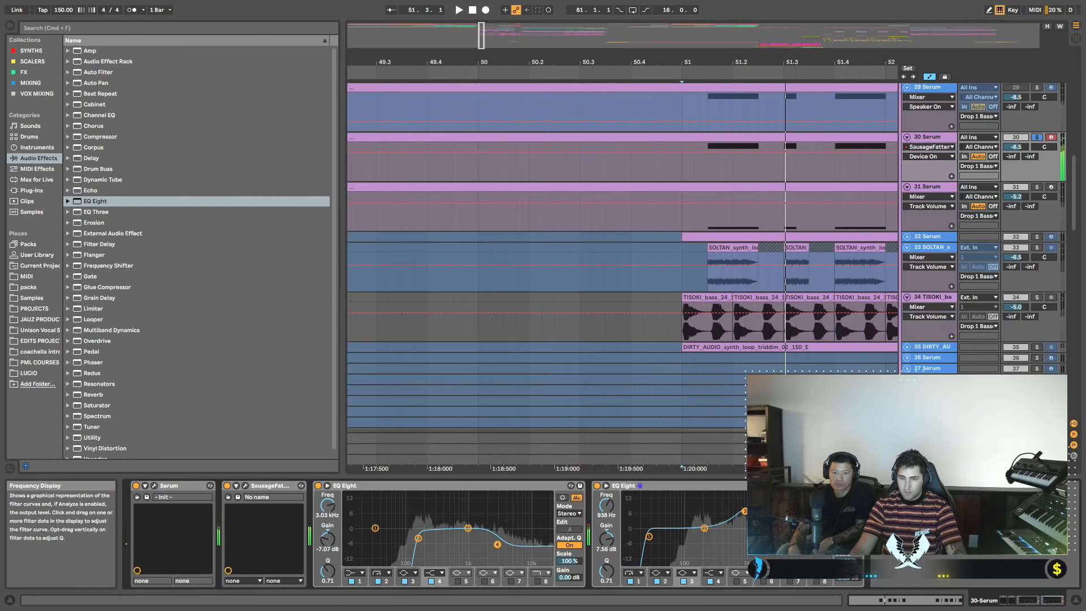
key("space")
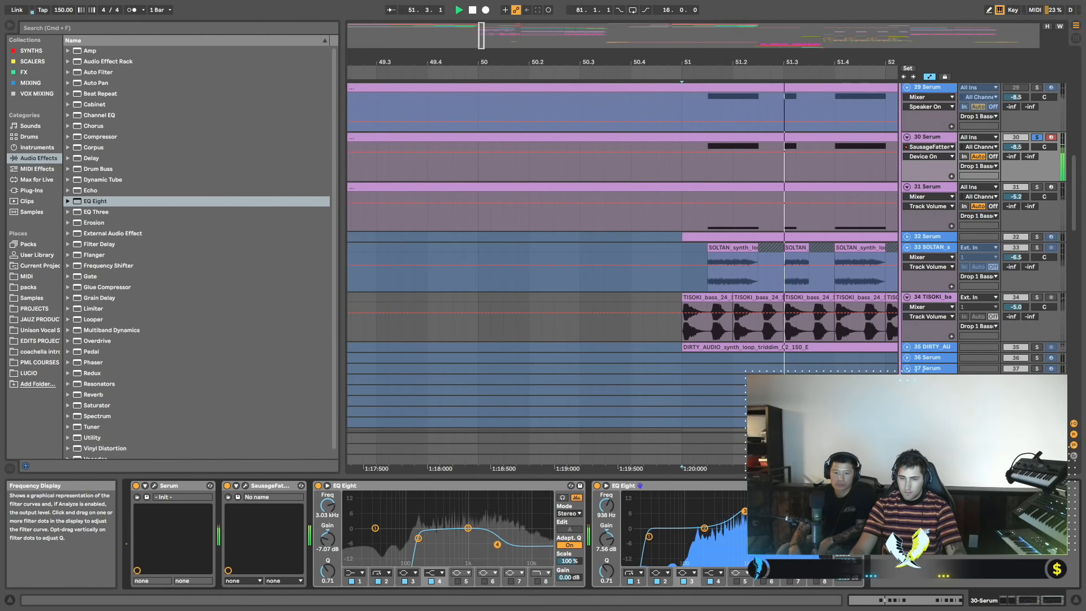
key("space")
key("space")
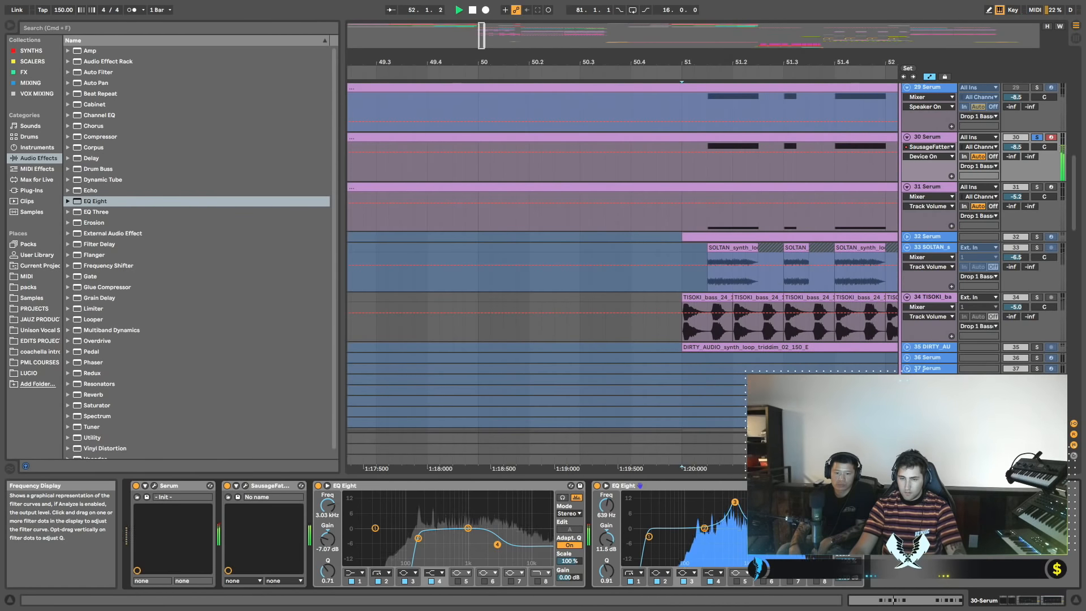
Set band 3 of 30 Serum's second EQ Eight to 1.04 kHz, -5.48 dB and Q 1.74, comparing with the device bypassed.
key("space")
key("space")
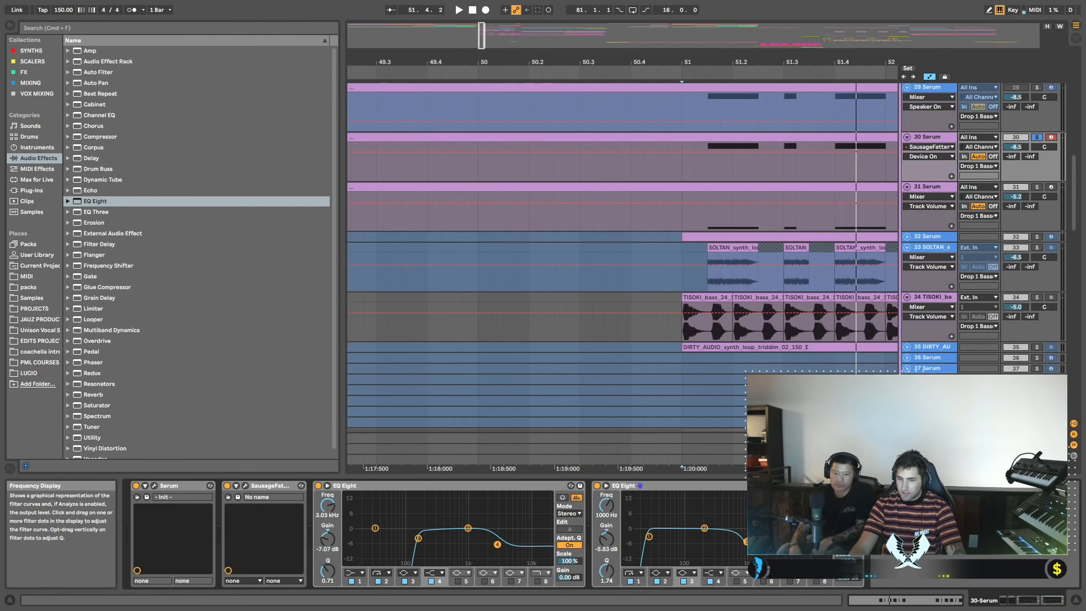
key("space")
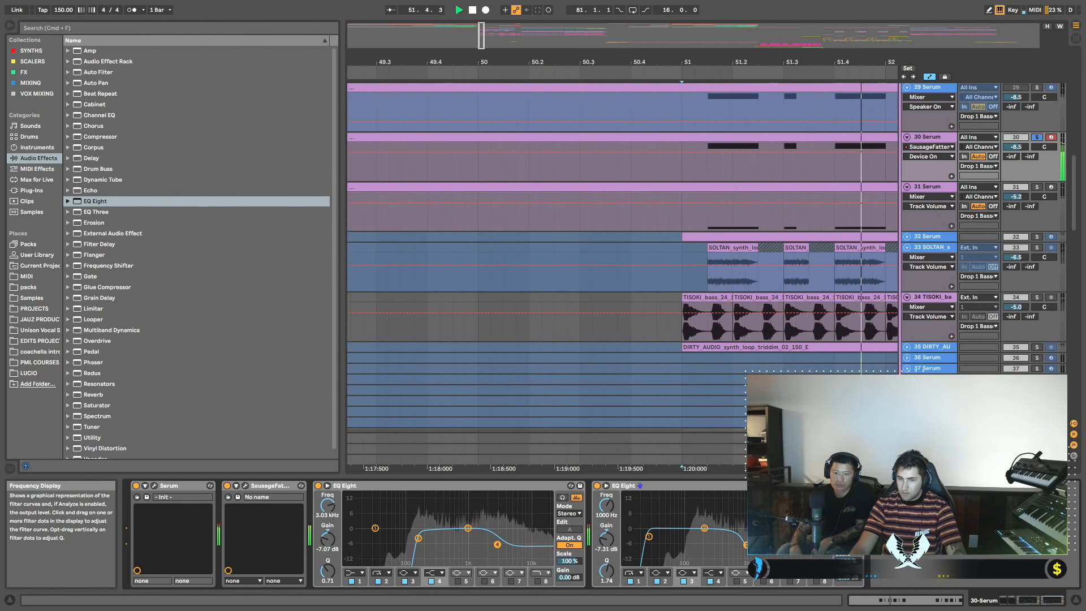
left_click(597, 486)
left_click(597, 485)
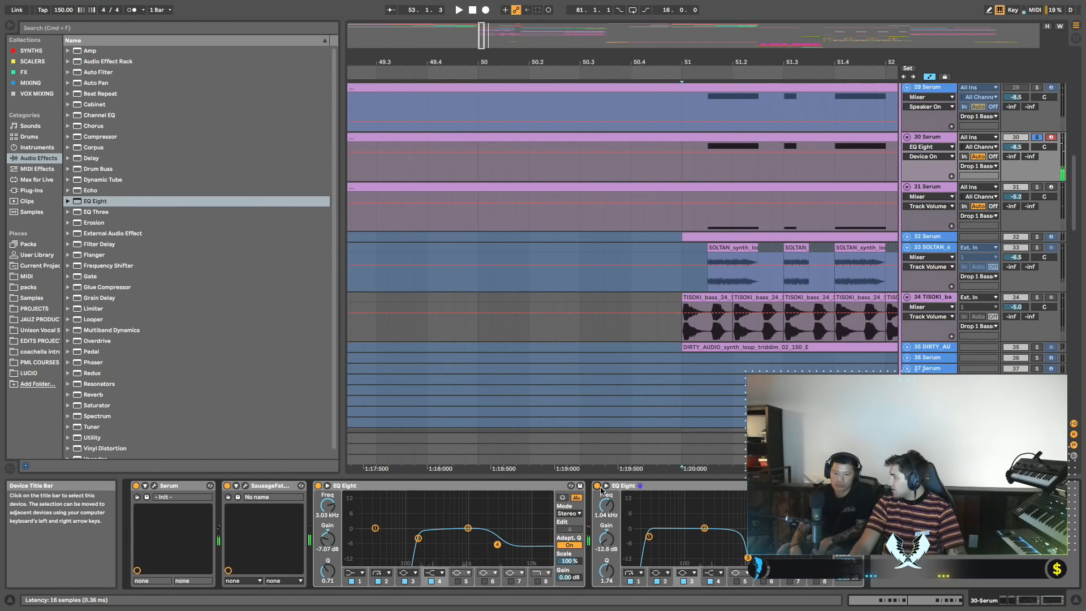
mouse_move(607, 539)
left_mouse_down()
mouse_move(607, 516)
mouse_move(607, 555)
left_mouse_up()
key("space")
key("space")
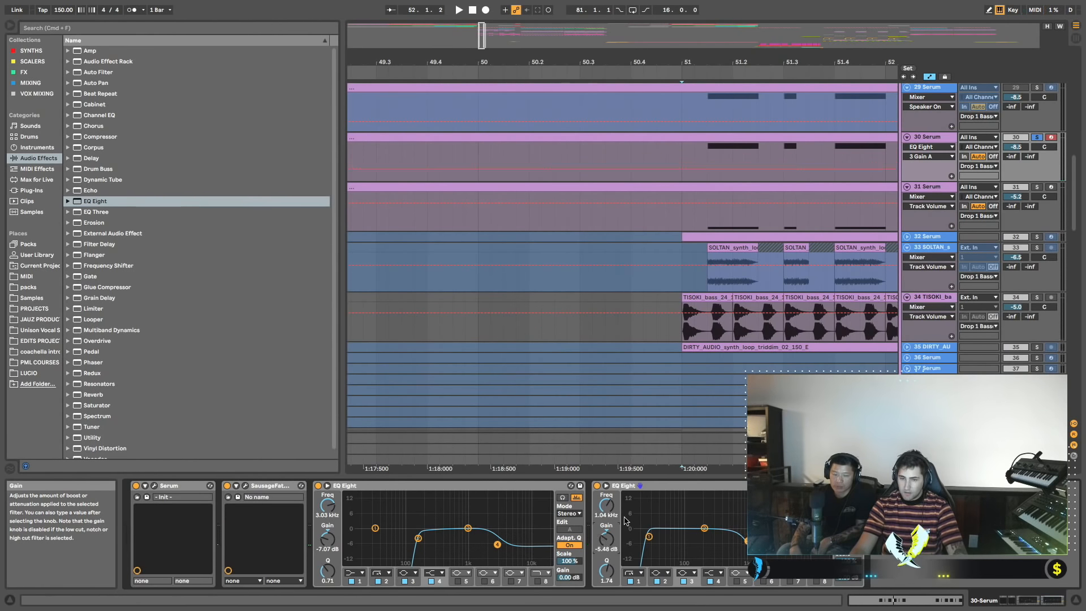
Add a third EQ Eight at the end of 30 Serum and shape its boosts during playback, with band 3 at 290 Hz, 4.83 dB.
left_click_drag(103, 202, 888, 532)
key("space")
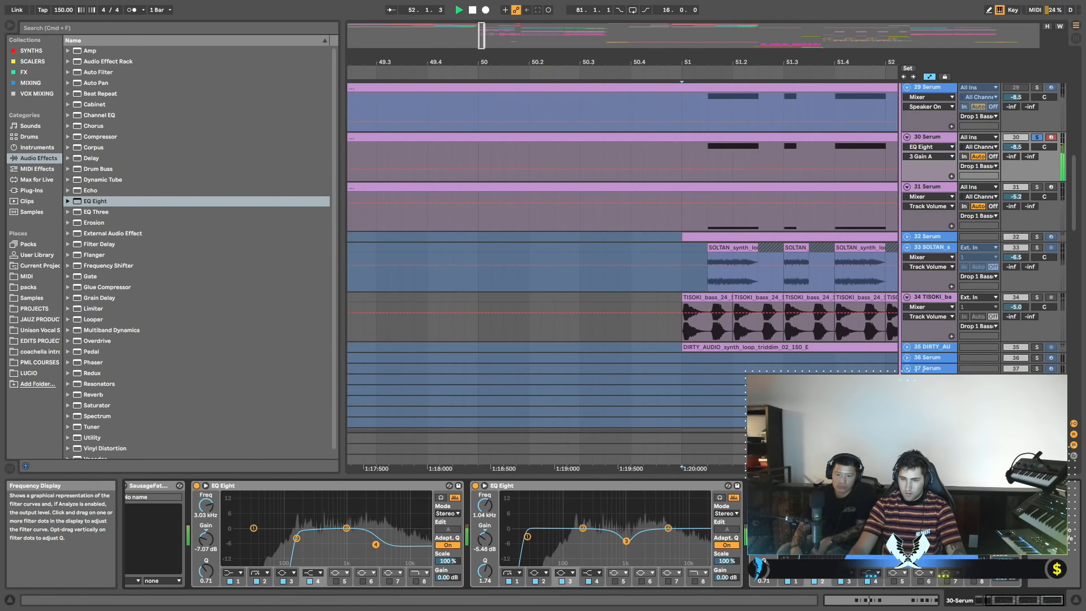
key("space")
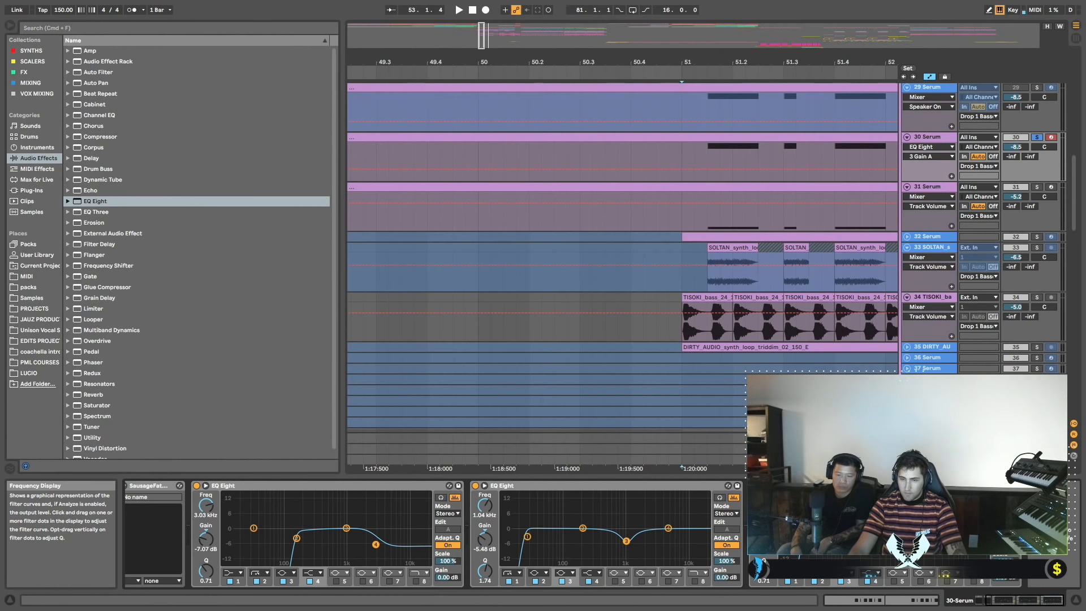
key("space")
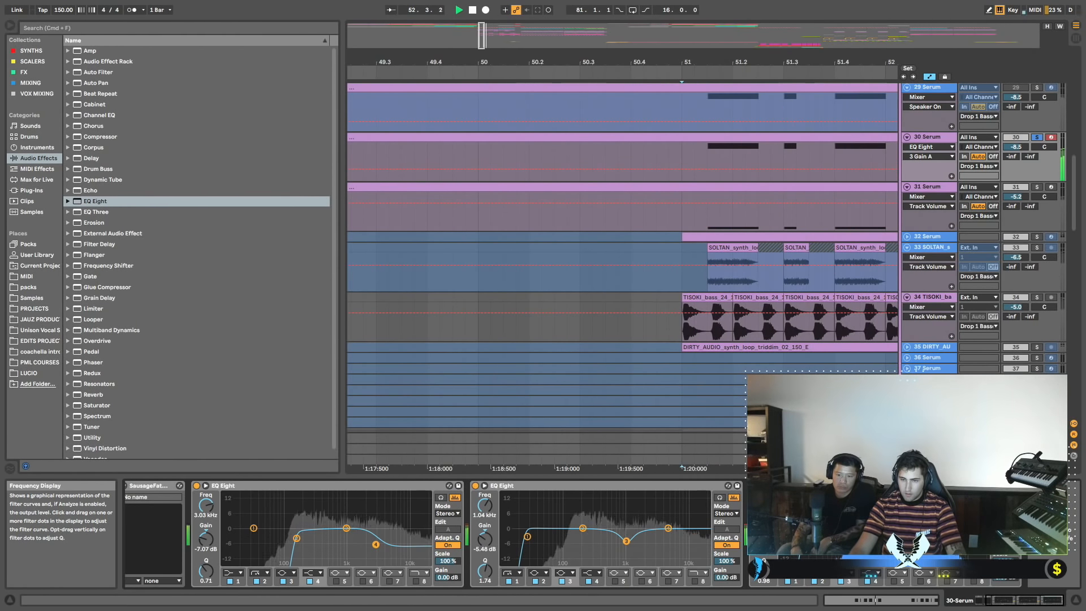
key("space")
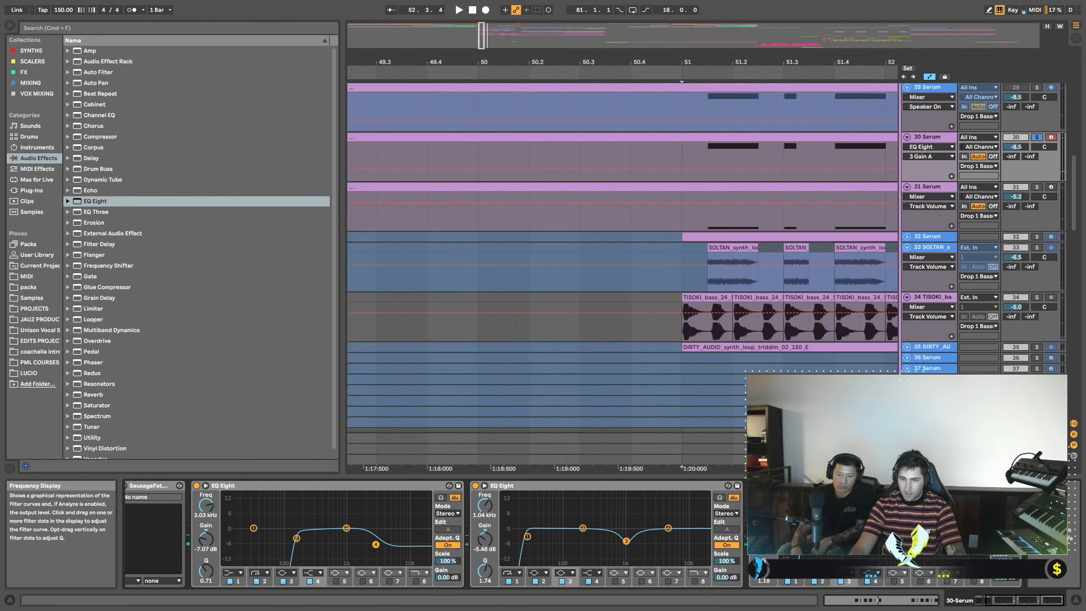
Paste the copied EQ Eight at the end of the 34 TISOKI chain and invert its curve with Scale at about -112%.
left_click(809, 319)
key("super+v")
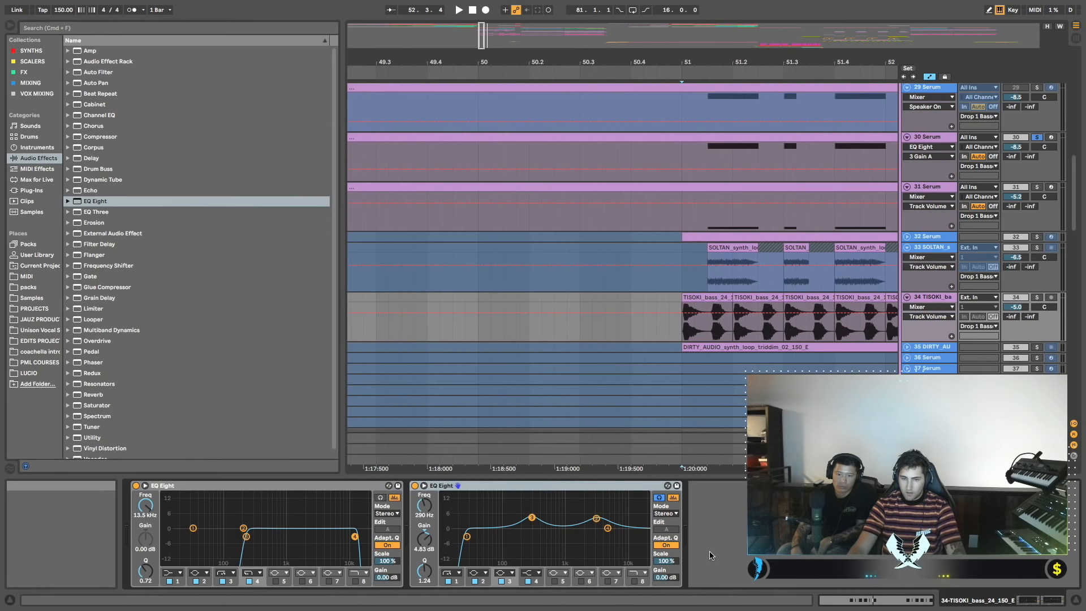
left_click_drag(665, 561, 666, 601)
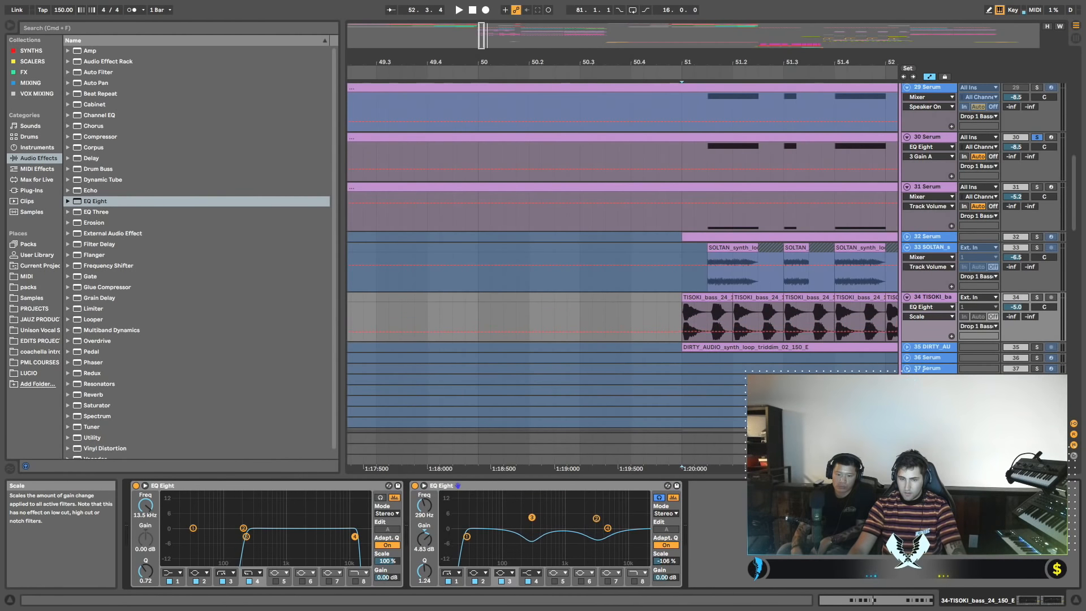
Solo 34 TISOKI, compare the pasted EQ Eight on and off, and set its Scale to -147%.
left_click(1037, 297)
key("space")
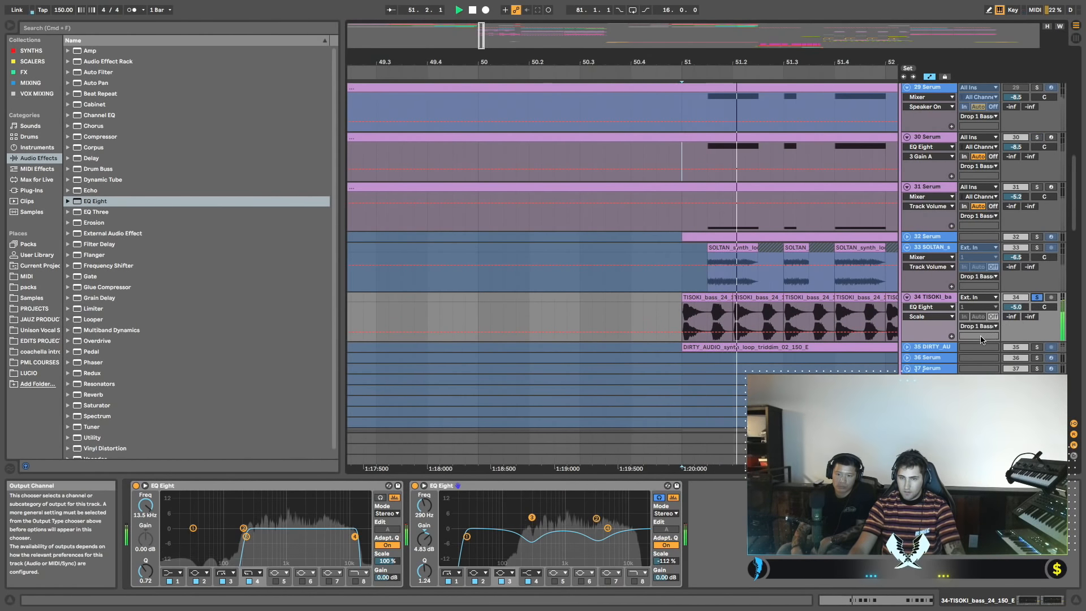
left_click(414, 486)
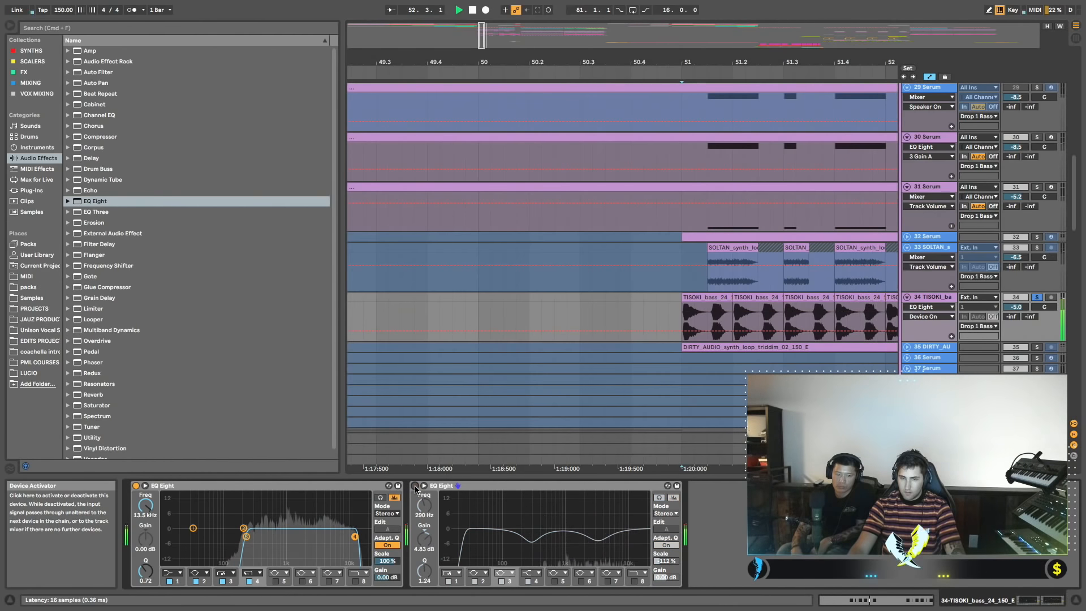
left_click(414, 487)
key("space")
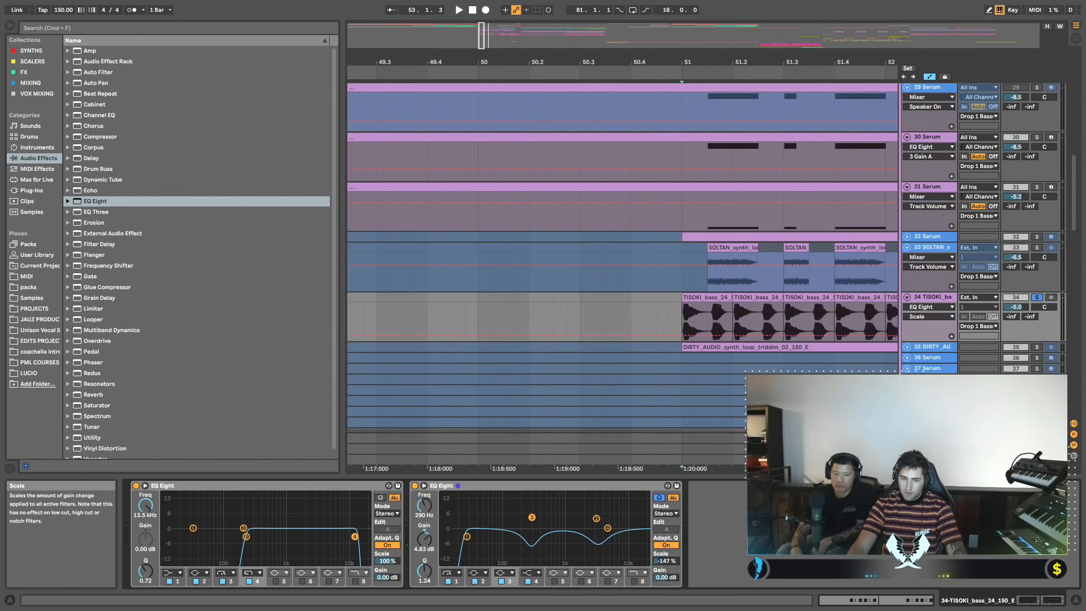
key("space")
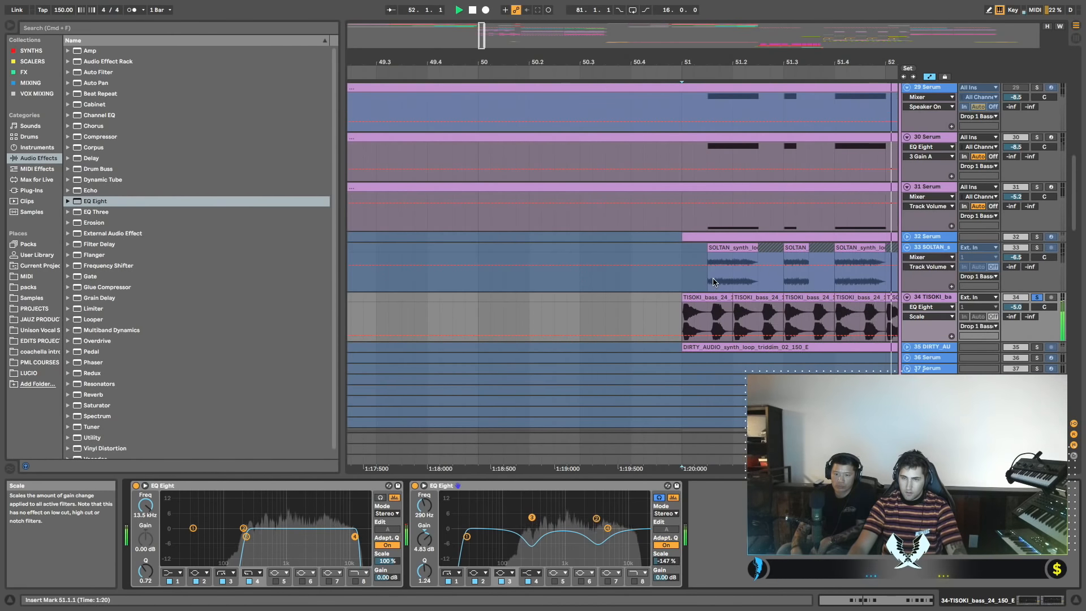
key("space")
Solo 30 Serum together with 34 TISOKI and compare both playing with TISOKI's second EQ Eight on and off.
scroll(713, 283, "right", 3)
left_click(1037, 136, "super")
key("space")
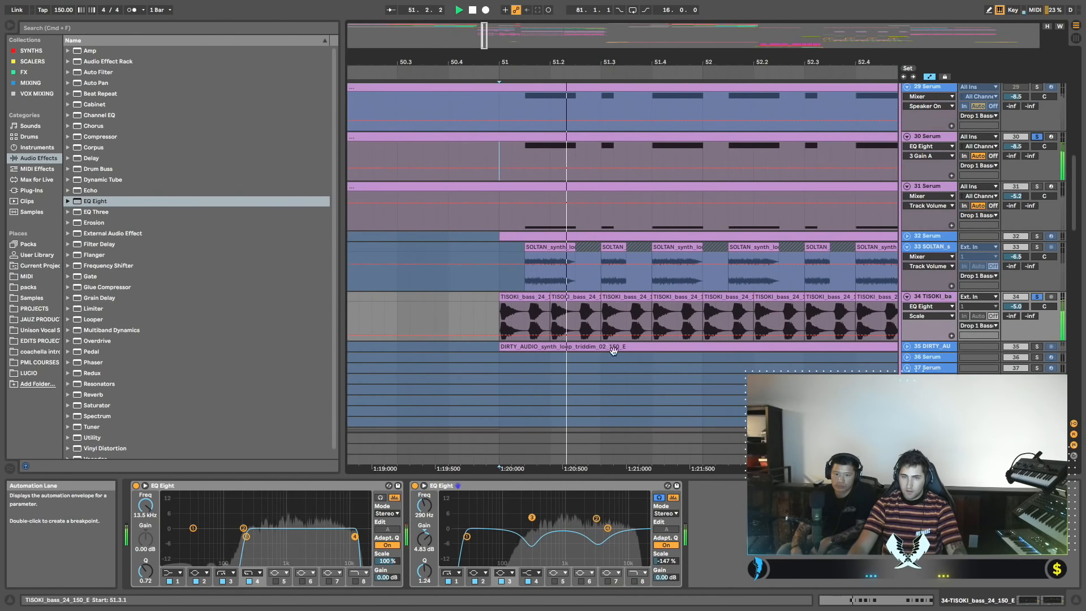
left_click(416, 486)
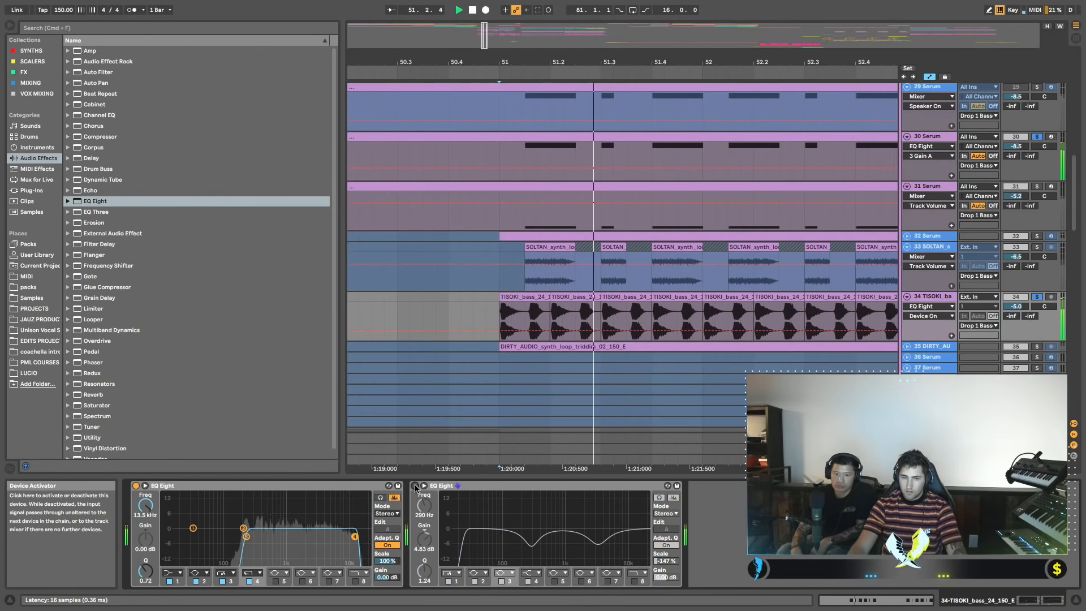
left_click(416, 486)
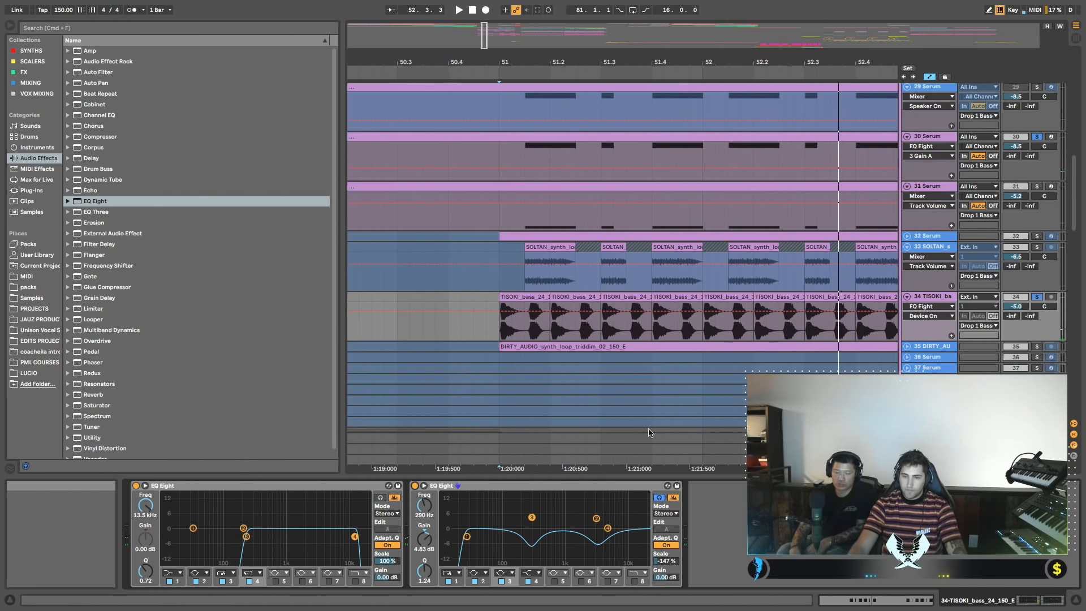
Add a Delay at the end of the 34 TISOKI device chain.
left_click(931, 296)
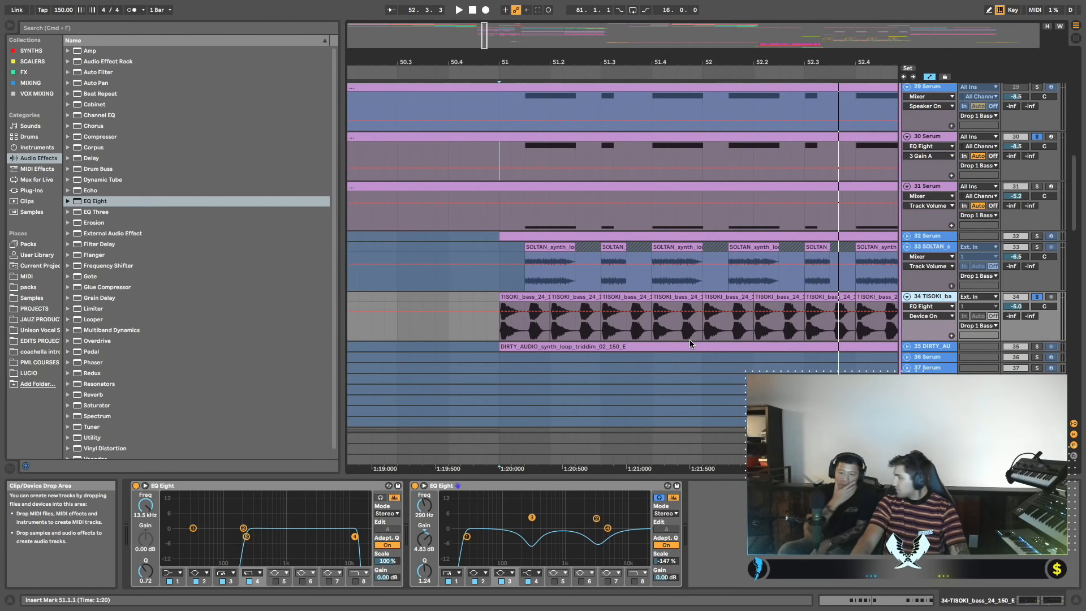
scroll(112, 283, "down", 1)
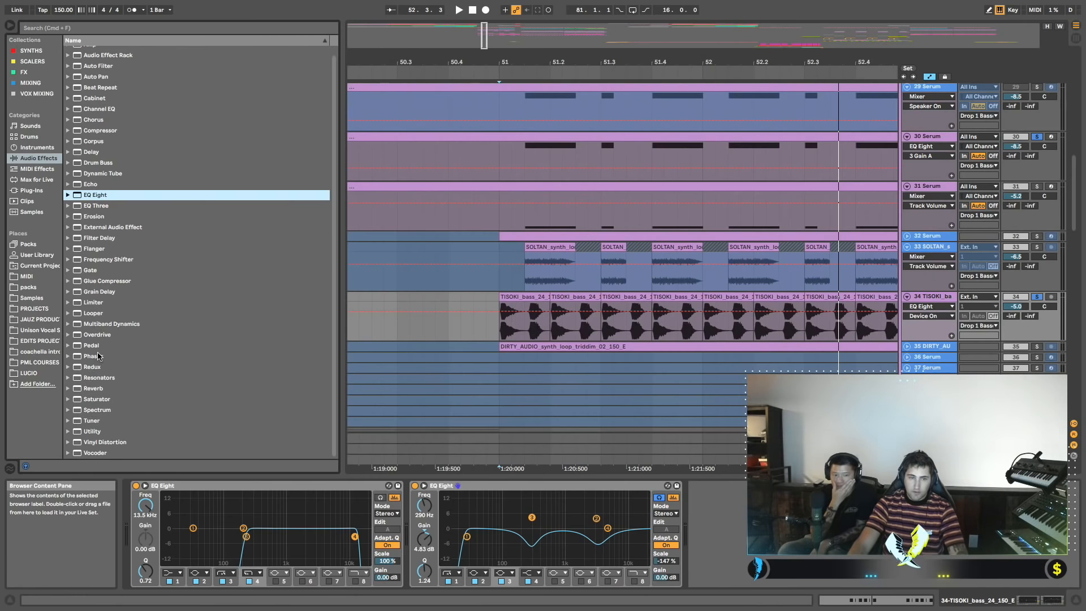
scroll(99, 355, "up", 1)
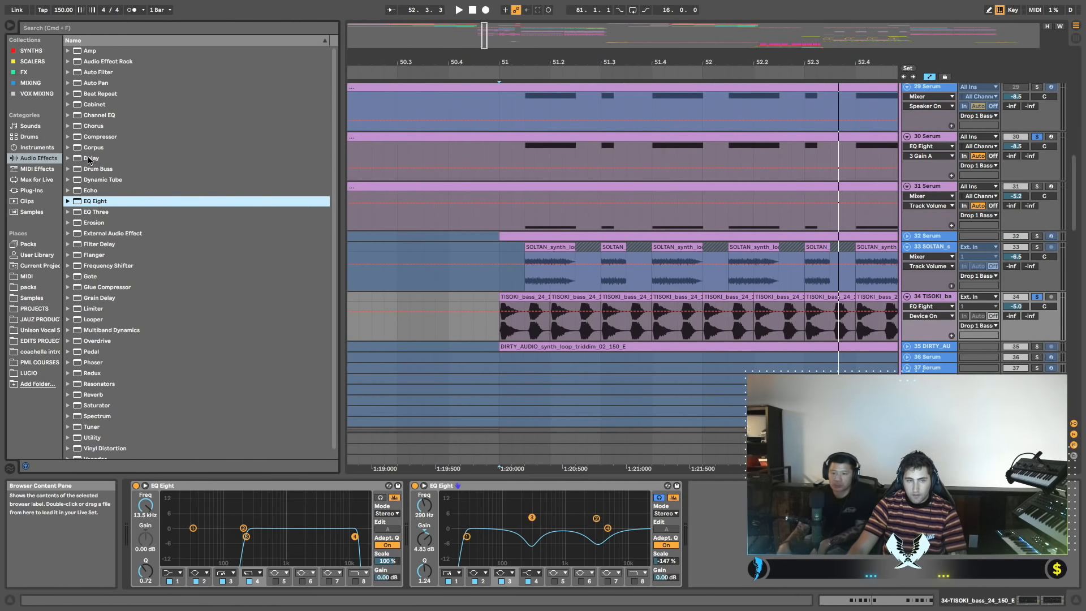
left_click_drag(88, 160, 912, 609)
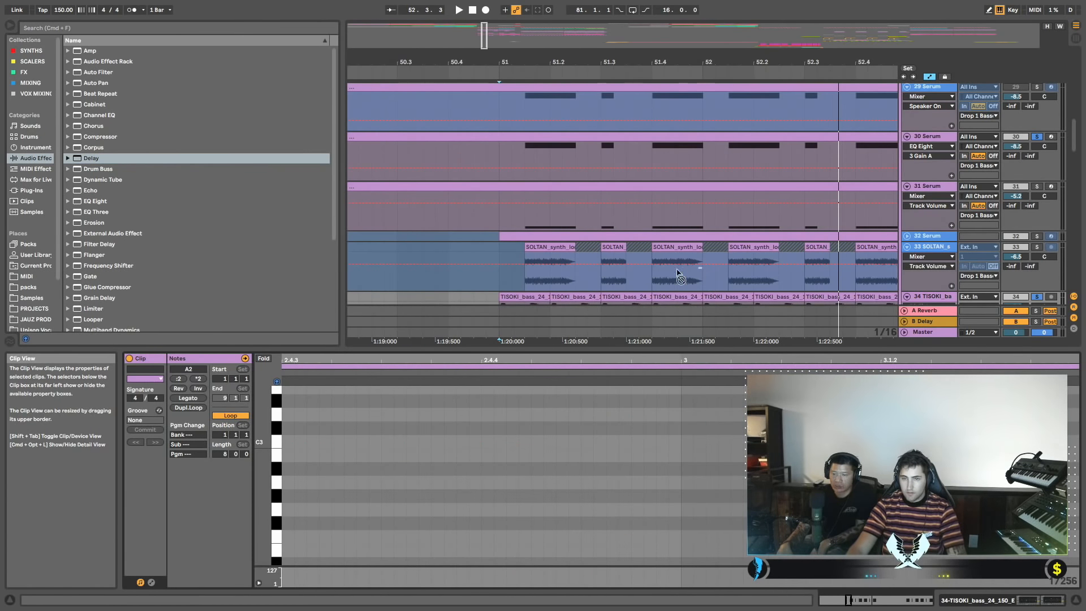
left_click_drag(50, 170, 557, 172)
scroll(567, 210, "down", 5)
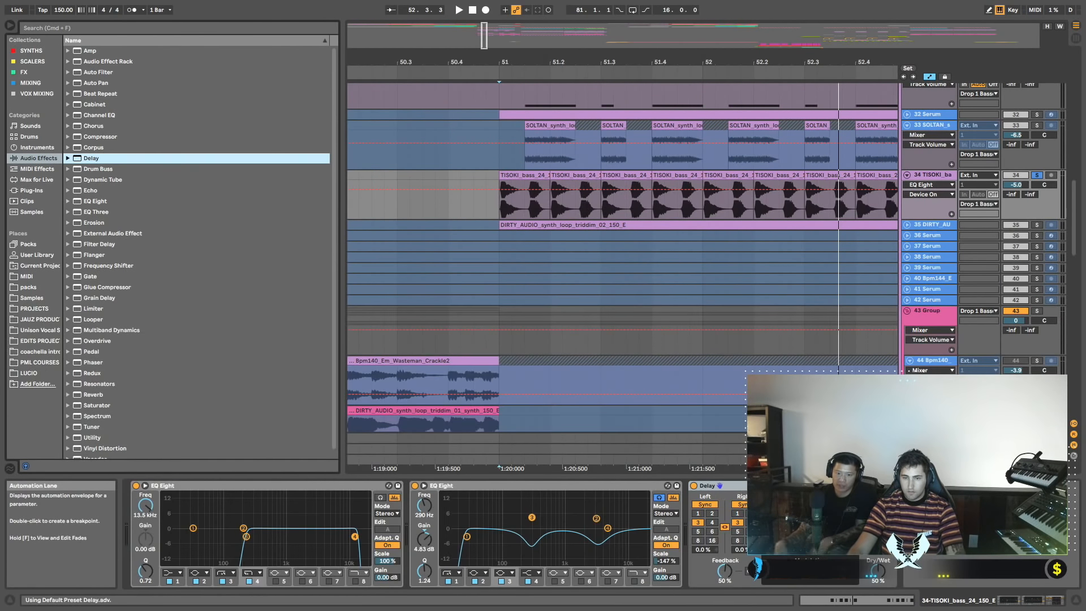
Set TISOKI's Delay to unsynced times of 1.00 ms left and 10.0 ms right, 0% feedback and 100% wet, then compare it bypassed.
left_click(705, 504)
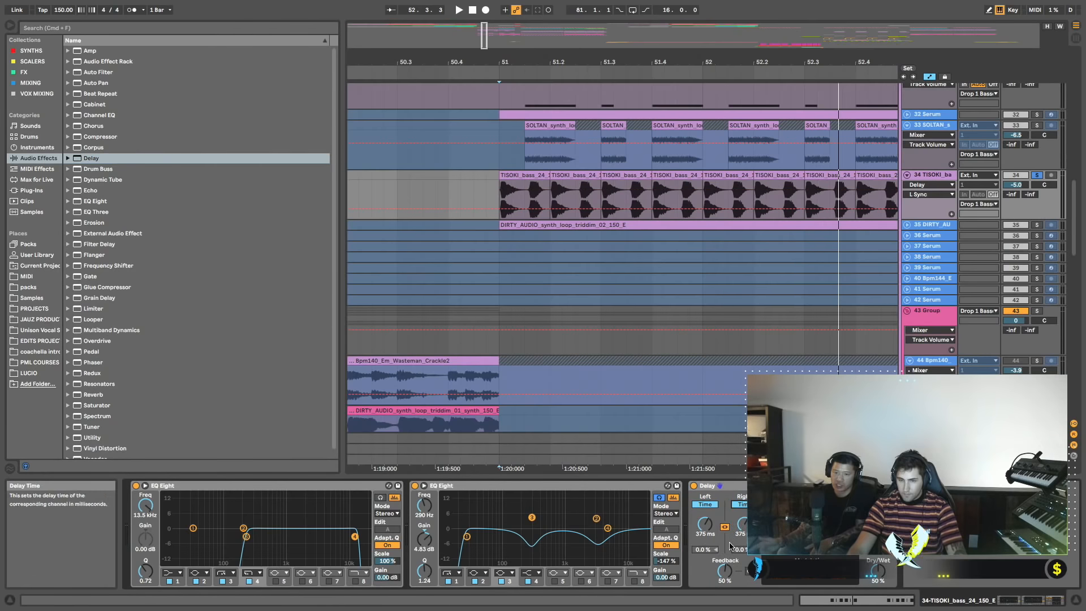
left_click(738, 505)
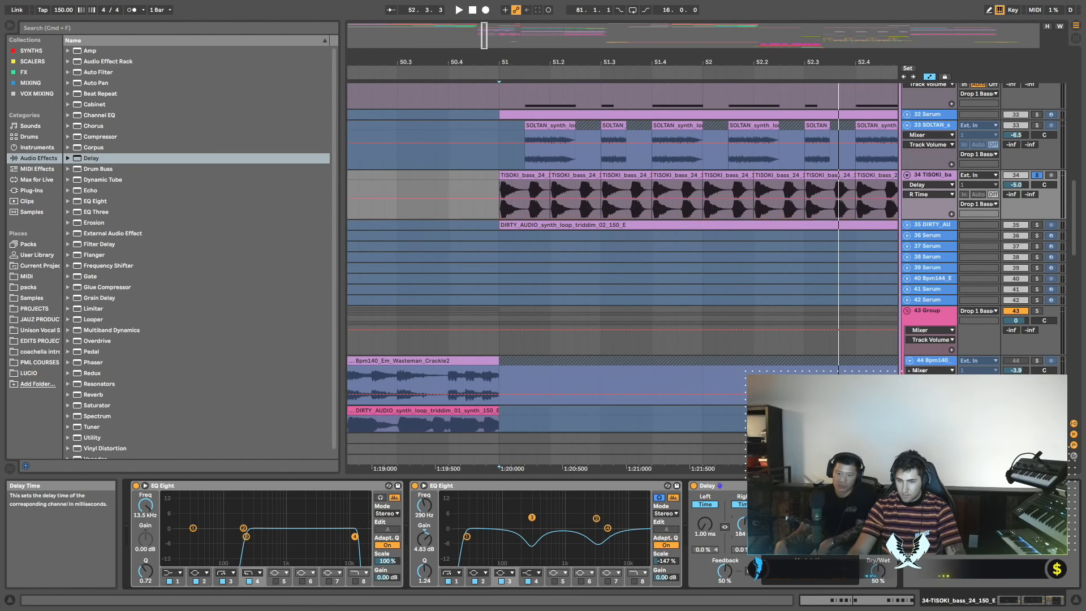
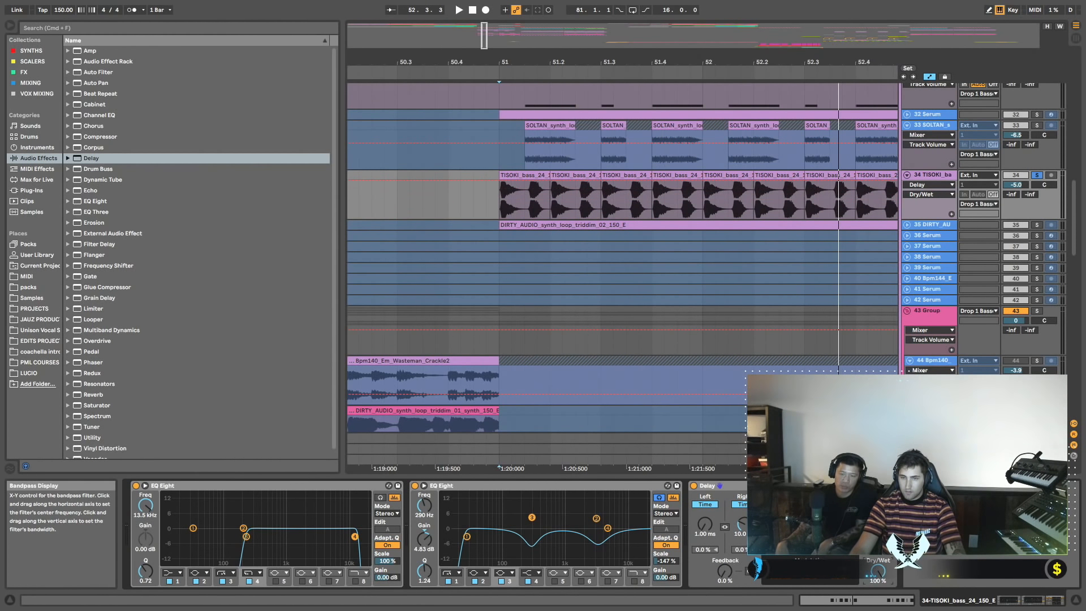
key("space")
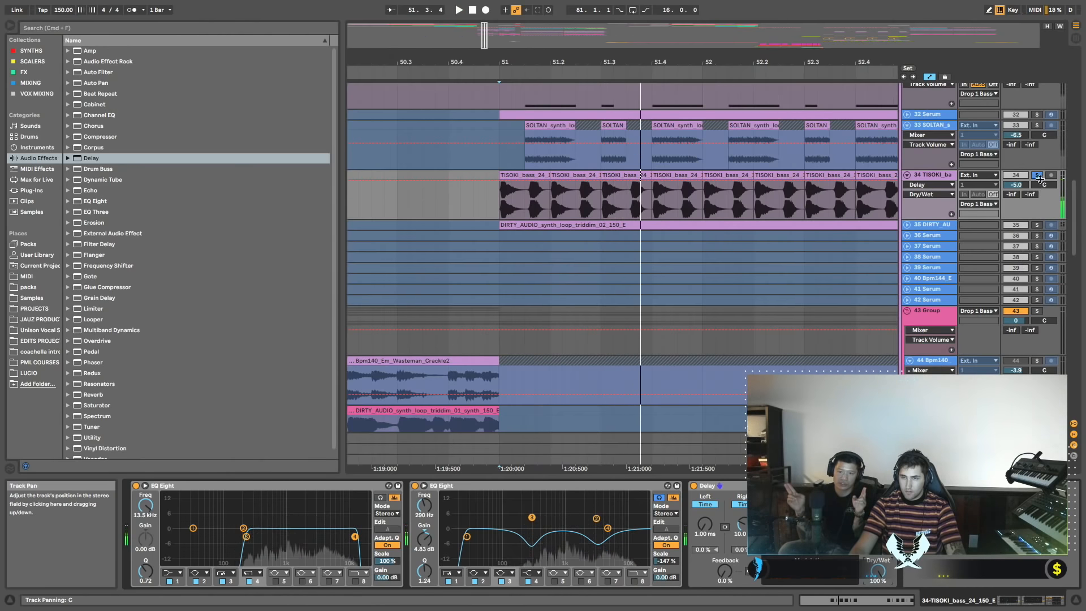
left_click(693, 486)
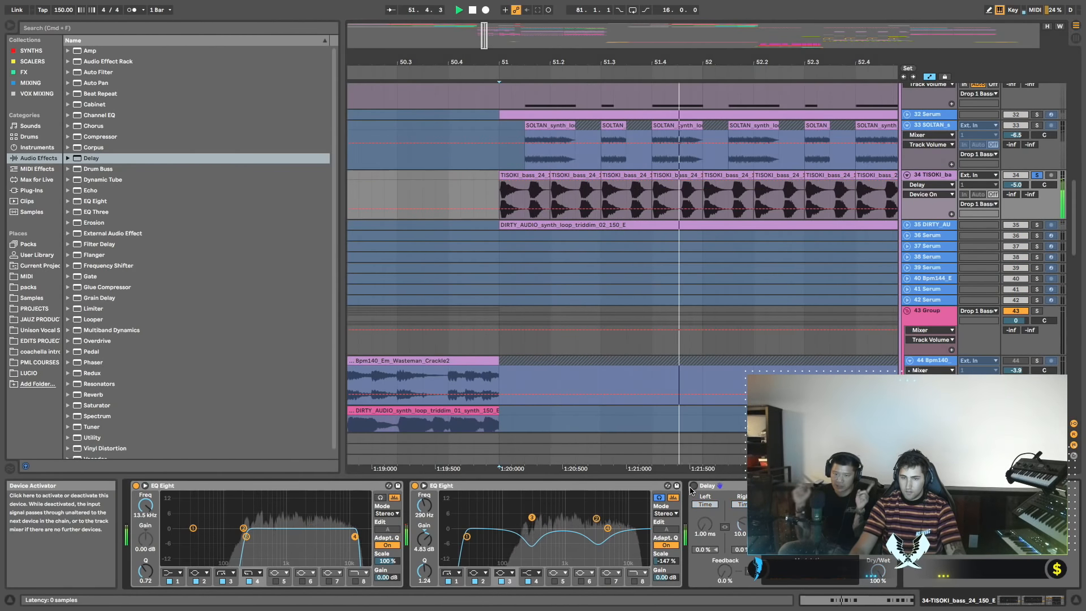
left_click(693, 486)
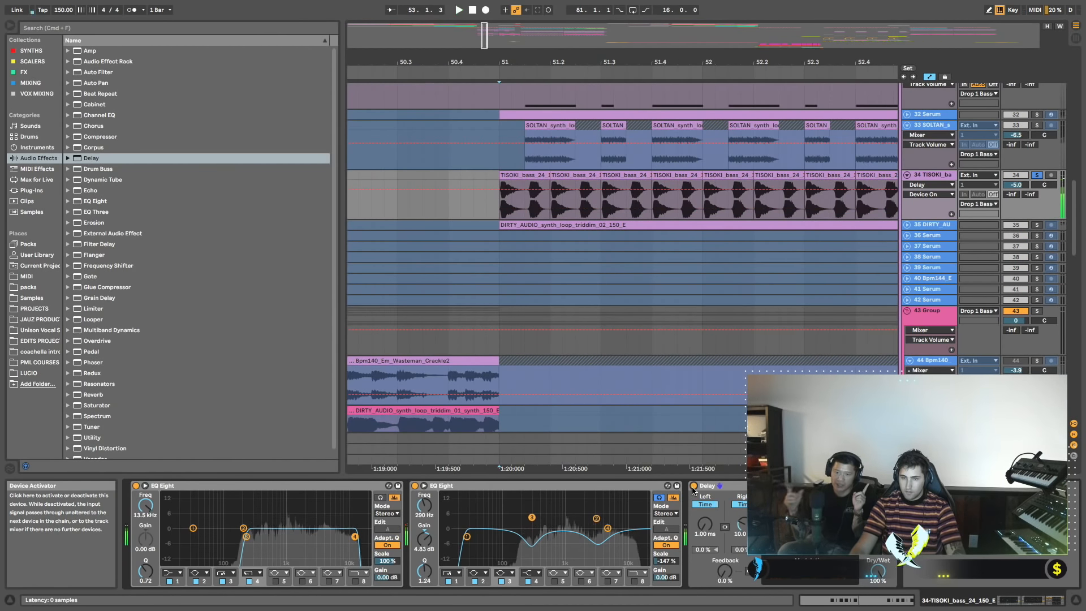
key("space")
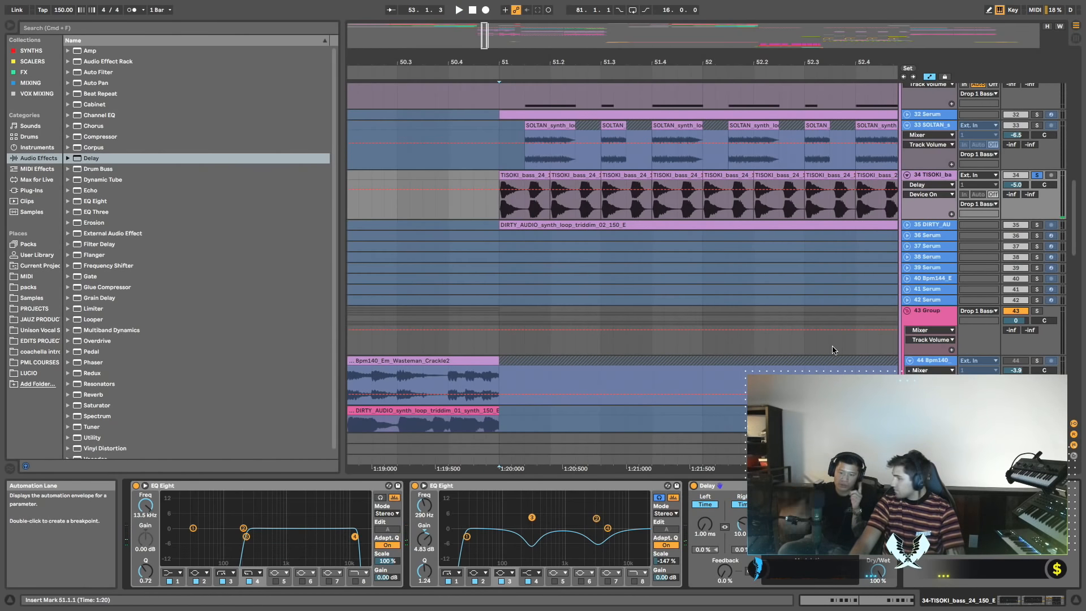
Play 34 TISOKI in solo from bar 51 and compare its Delay on and off.
scroll(734, 302, "right", 2)
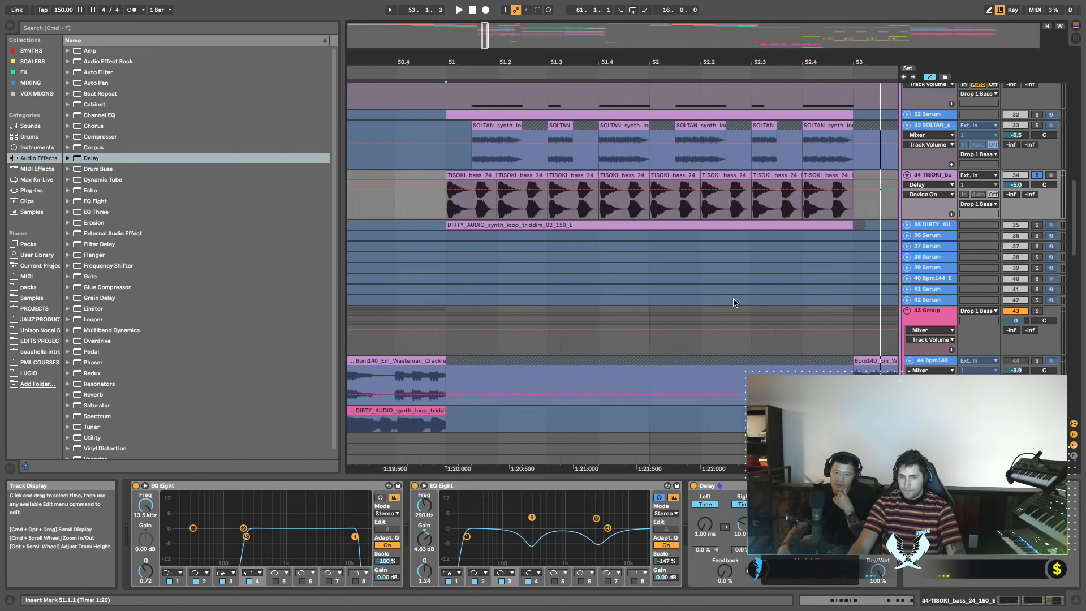
key("space")
left_click(693, 486)
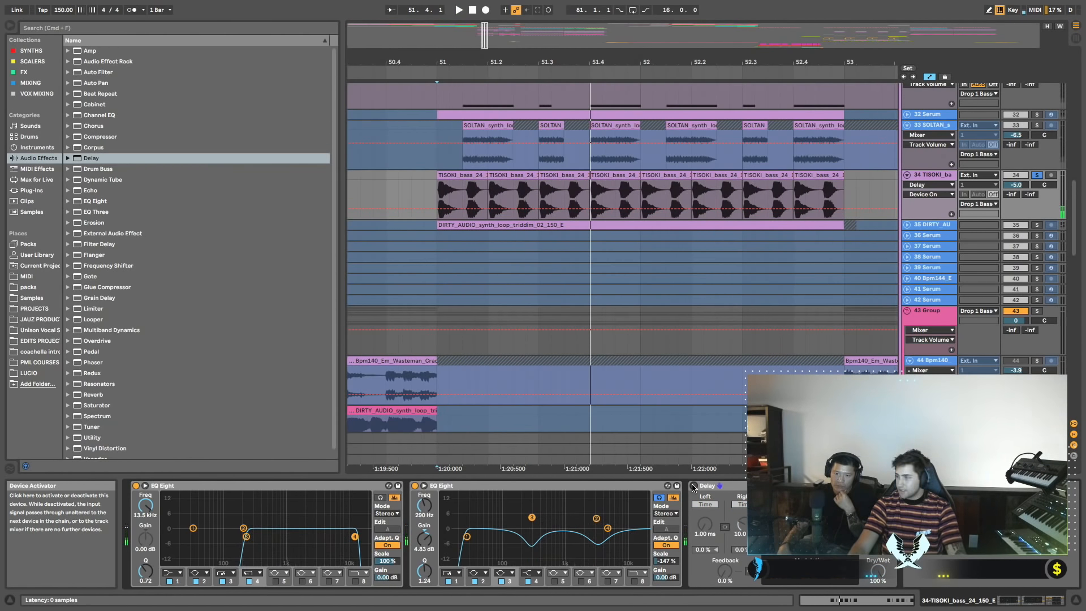
left_click(693, 486)
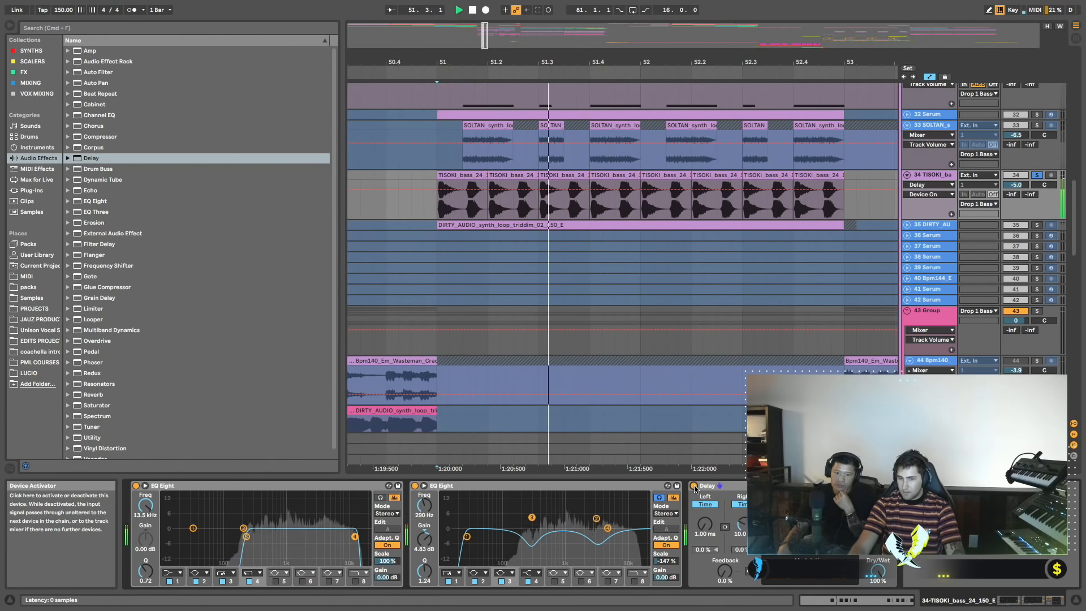
Solo 30 Serum together with 34 TISOKI and compare both playing with TISOKI's Delay on and off.
scroll(1038, 153, "up", 5)
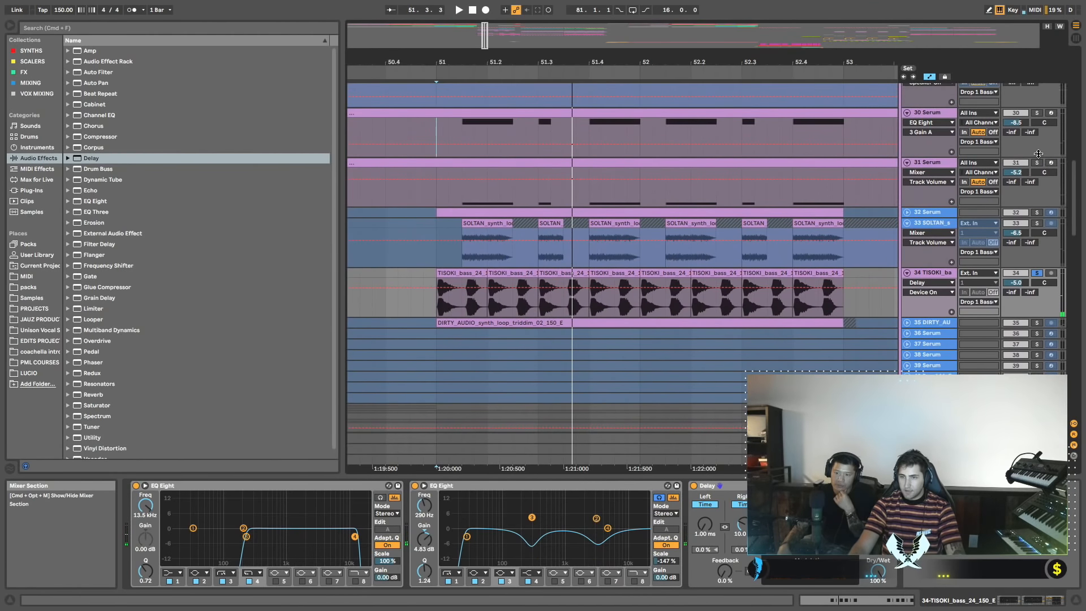
scroll(1033, 172, "down", 1)
left_click(1038, 106, "super")
key("space")
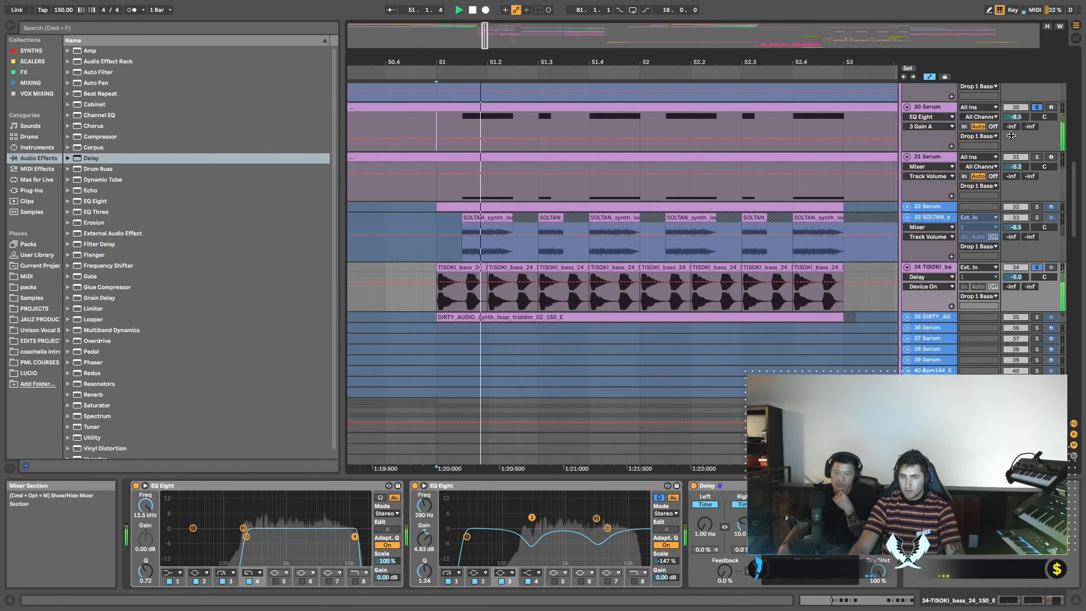
left_click(693, 486)
left_click(693, 486)
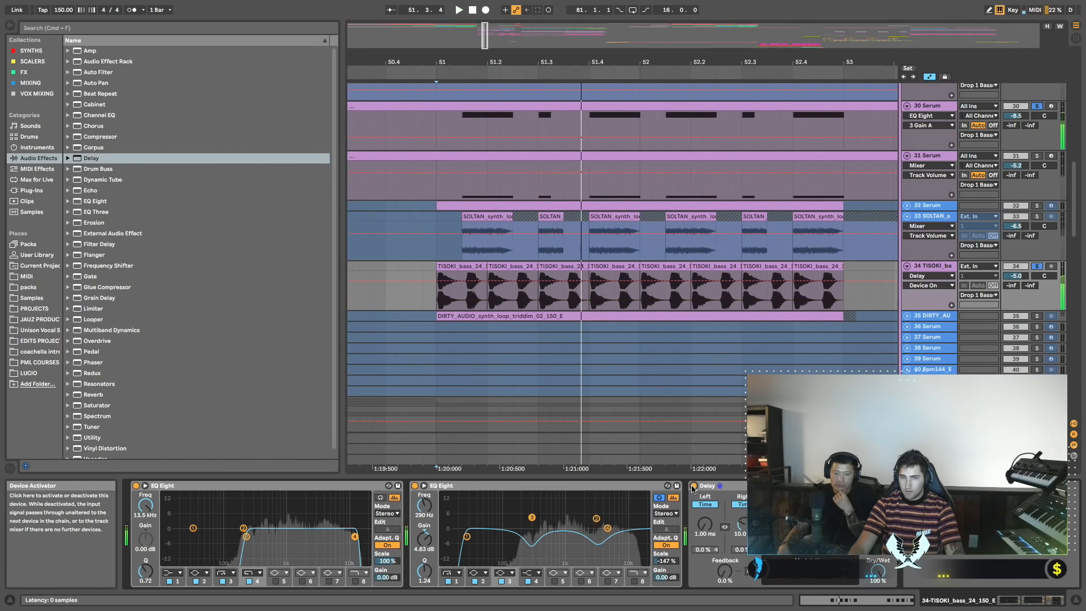
Group TISOKI's second EQ Eight and Delay into an Audio Effect Rack and compare the whole rack on and off.
left_click(716, 486)
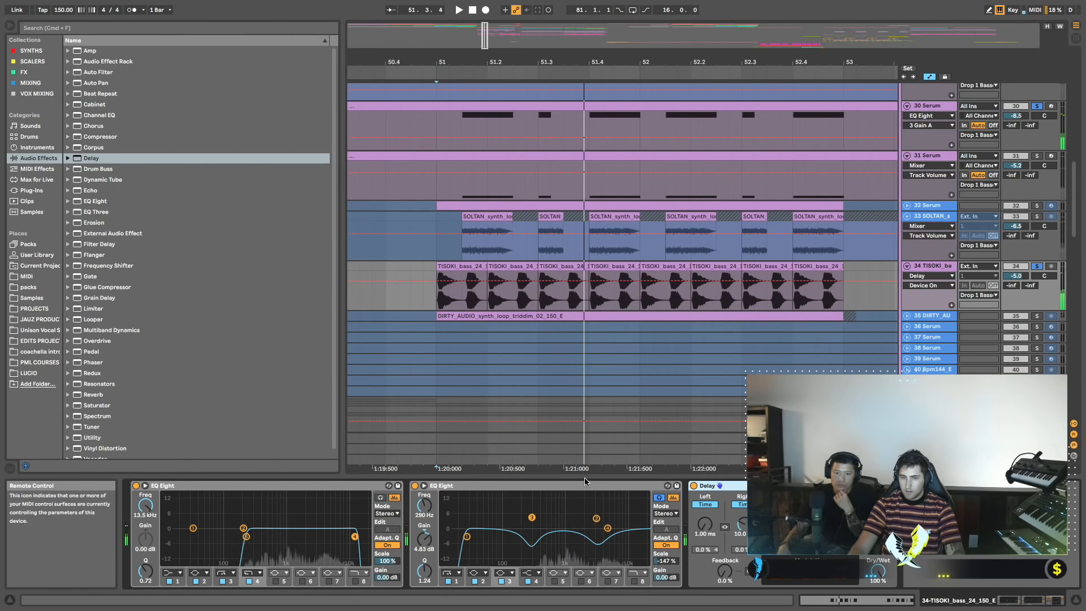
left_click(576, 484, "shift")
key("super+g")
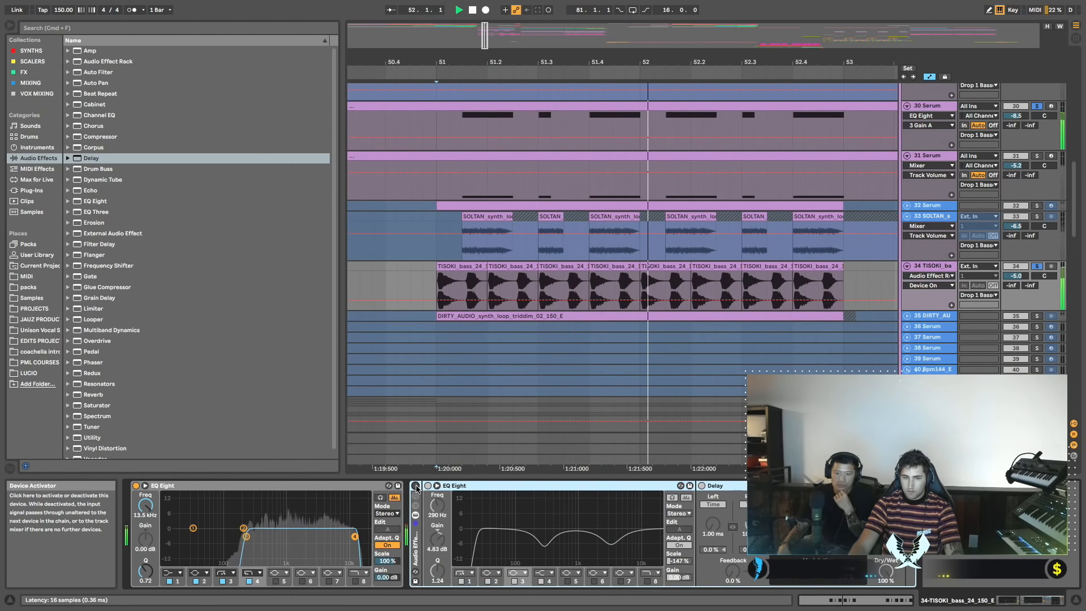
left_click(415, 486)
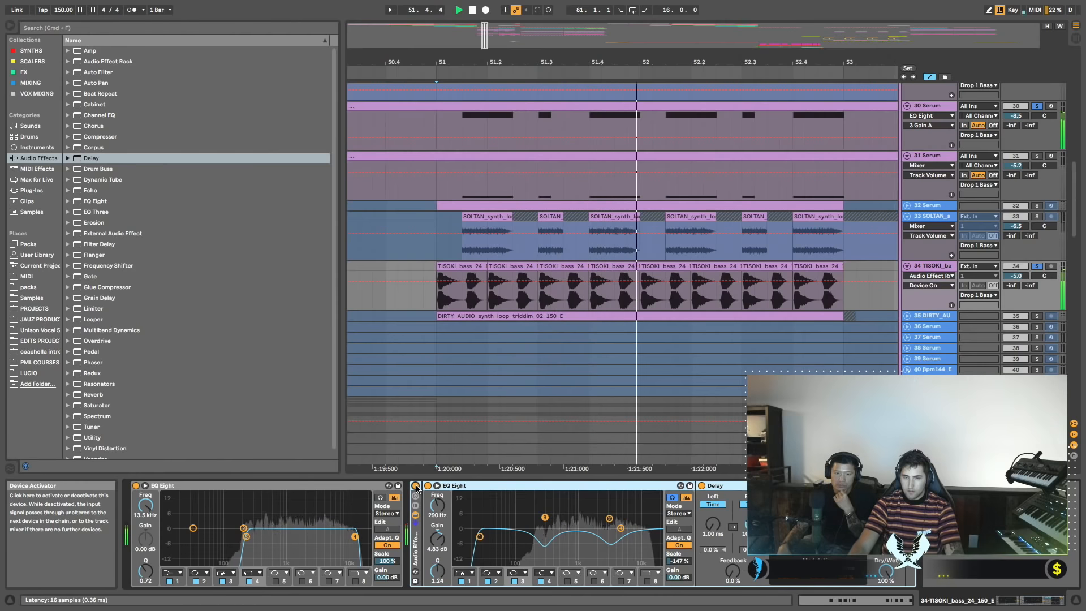
Clear the solos and play the full drop from bar 50.3 to check the processed TISOKI layer in the mix.
left_click(1037, 266)
scroll(650, 283, "up", 3)
scroll(651, 283, "left", 4)
left_click(452, 202)
key("space")
scroll(452, 204, "right", 3)
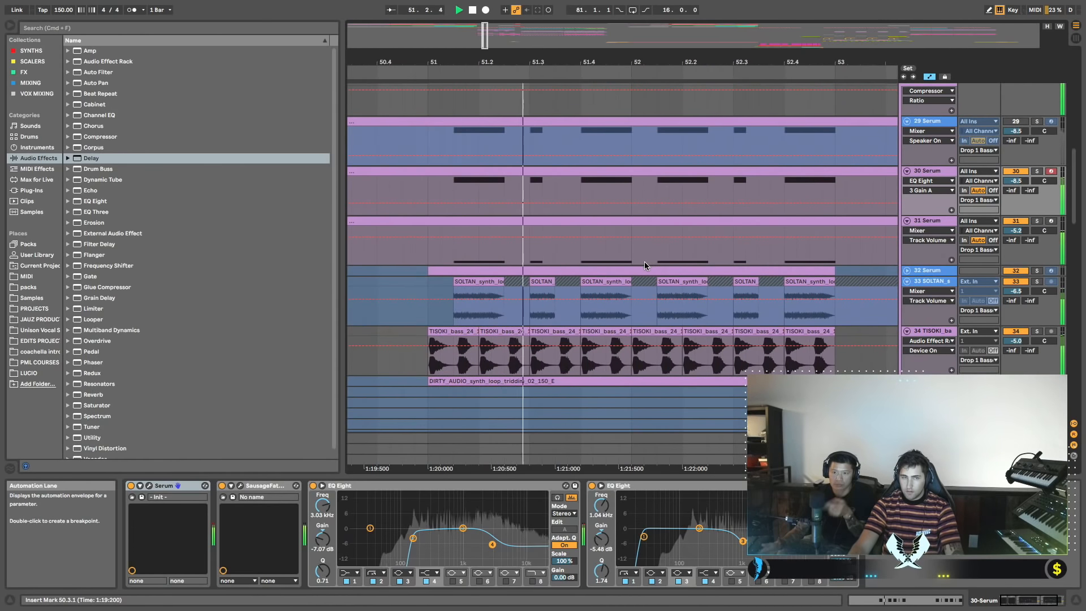
left_click_drag(658, 273, 658, 231)
left_click_drag(707, 282, 676, 278)
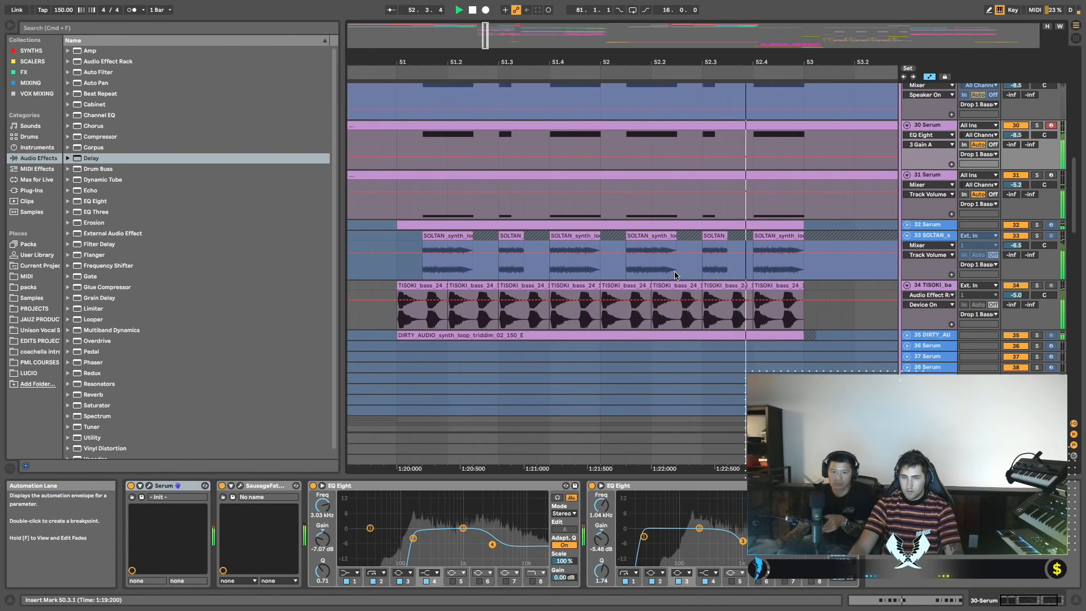
scroll(661, 276, "left", 3)
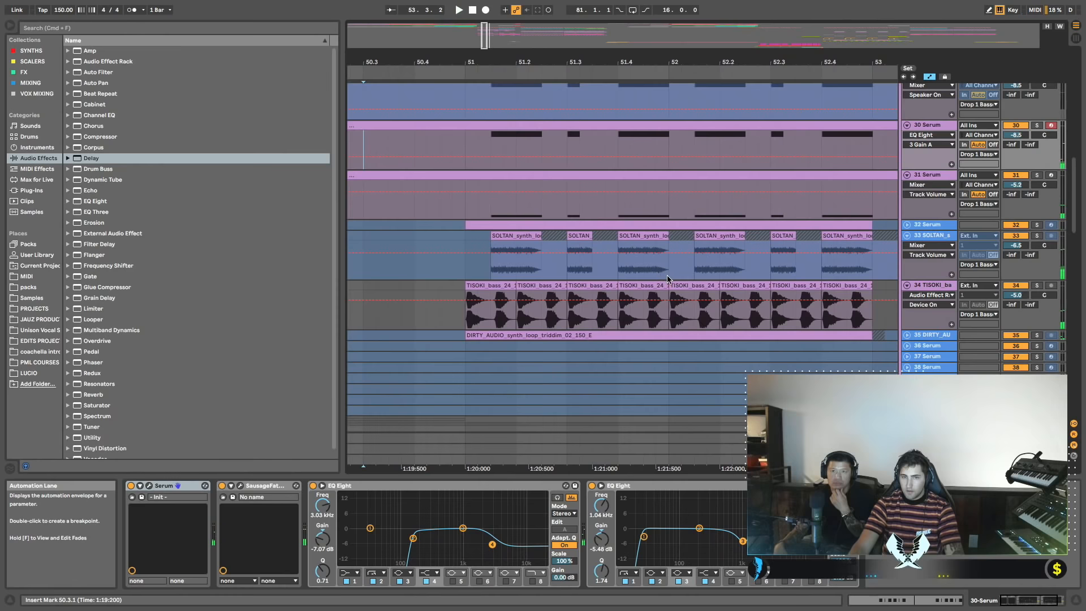
Play the full mix from the first 34 TISOKI clip at bar 51.
scroll(668, 278, "down", 3)
left_click(508, 246)
key("space")
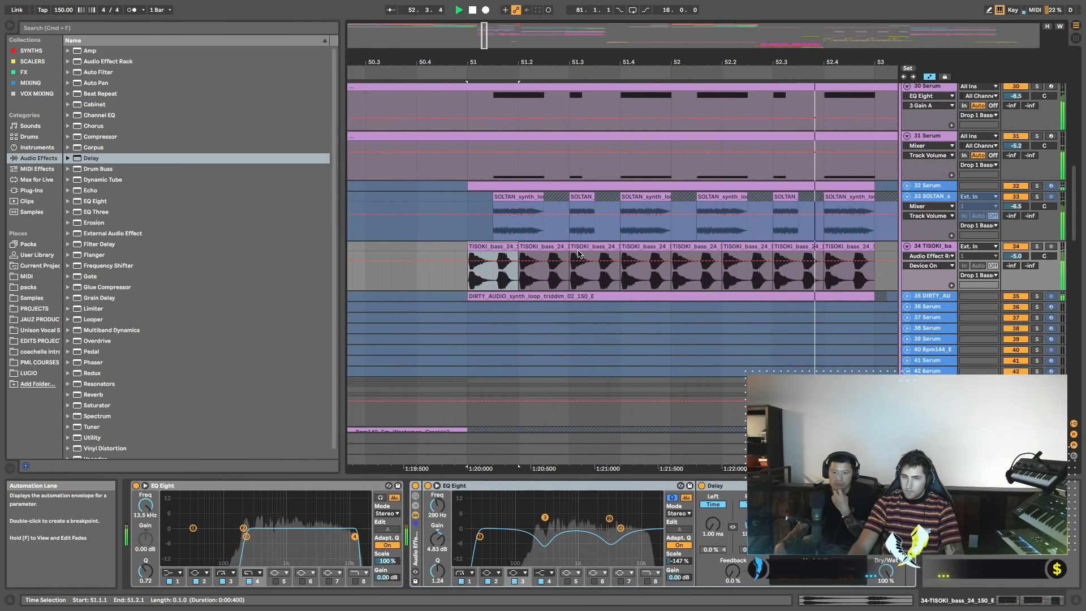
scroll(577, 254, "right", 4)
scroll(589, 247, "left", 3)
key("space")
scroll(588, 247, "left", 2)
Lower 34 TISOKI's track volume to -7.5 dB and play the full mix from bar 50.
left_click(1037, 245)
left_click_drag(1016, 257, 1016, 262)
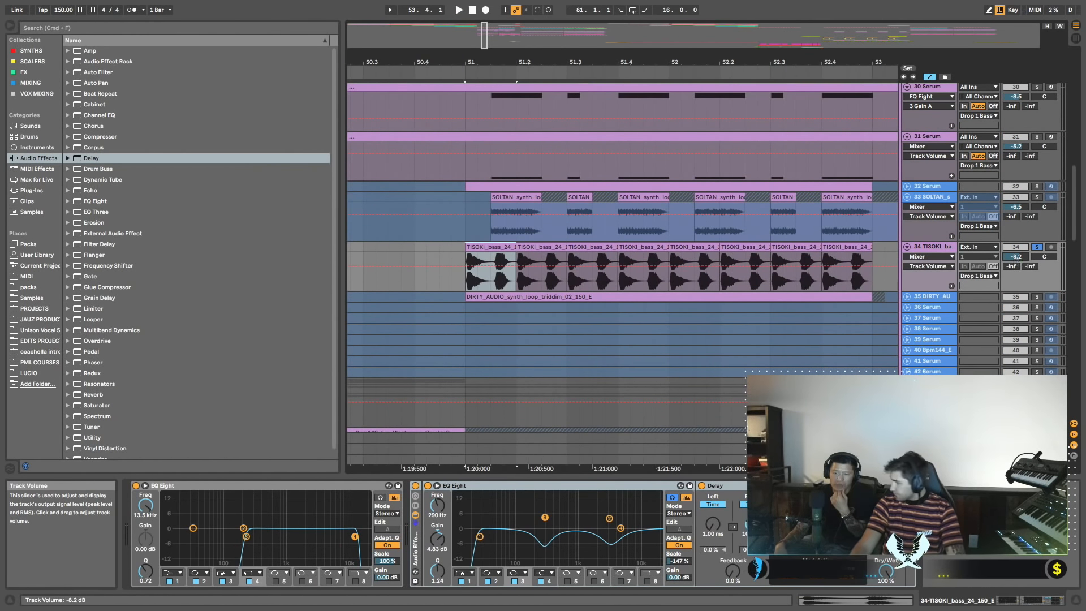
left_click(1037, 246)
scroll(491, 253, "left", 10)
left_click(428, 266)
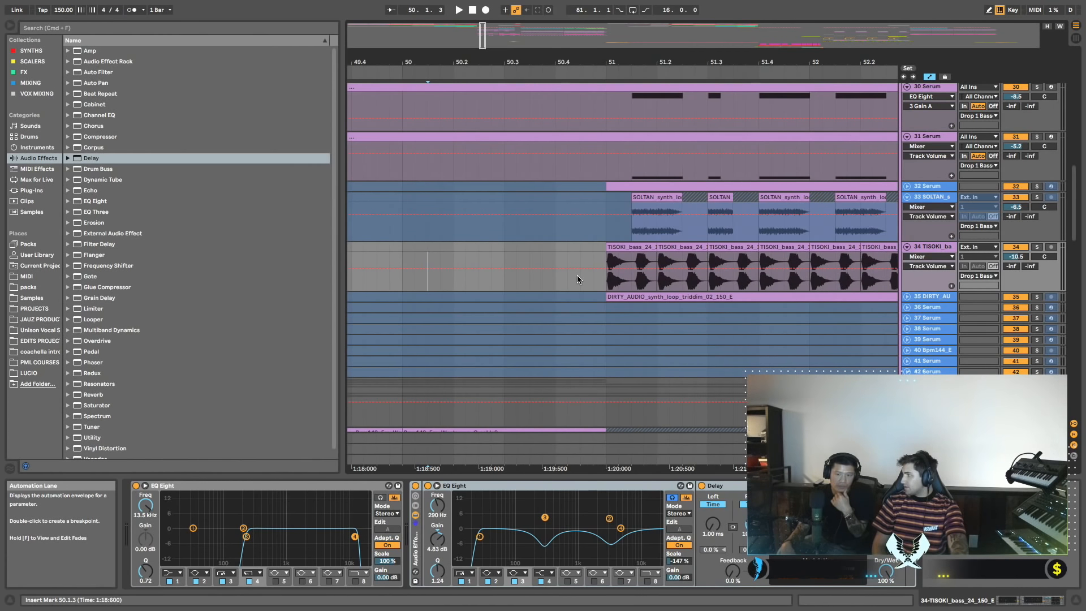
key("space")
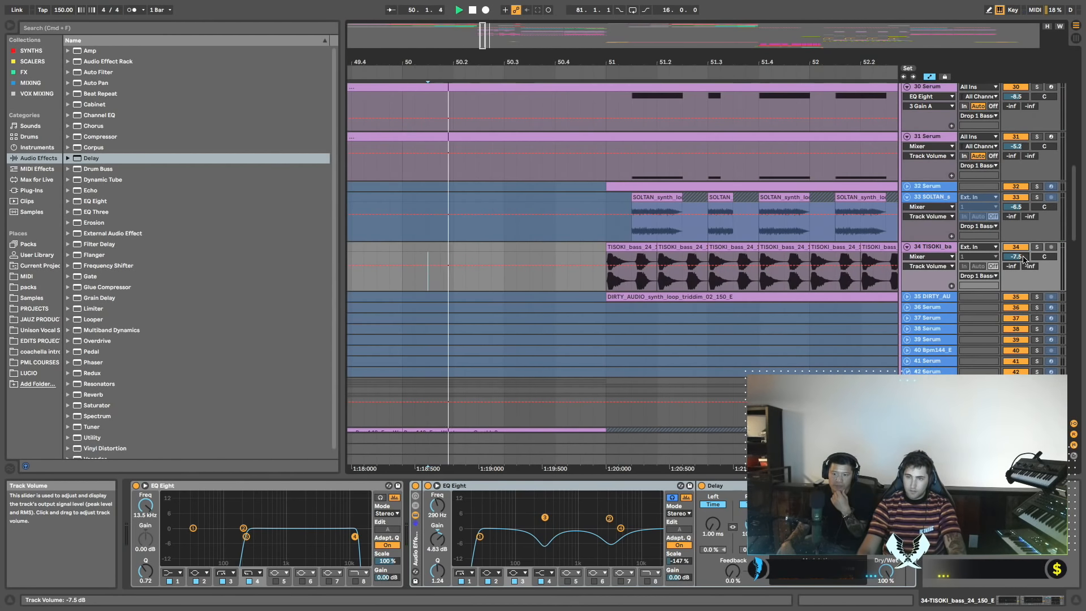
scroll(658, 285, "down", 3)
scroll(658, 286, "up", 3)
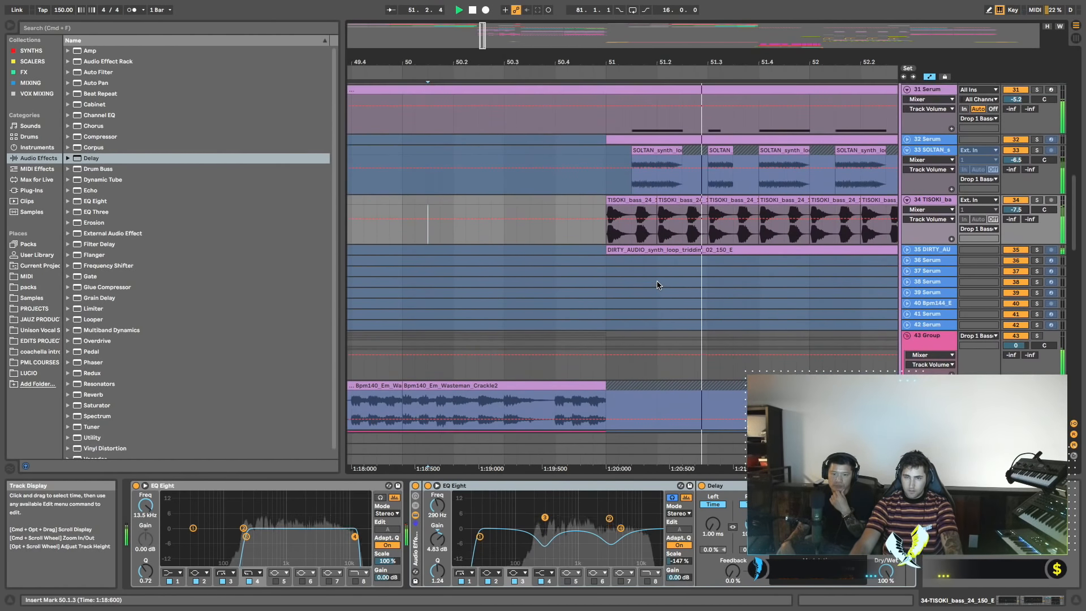
scroll(657, 285, "right", 2)
scroll(659, 281, "up", 3)
scroll(659, 280, "right", 2)
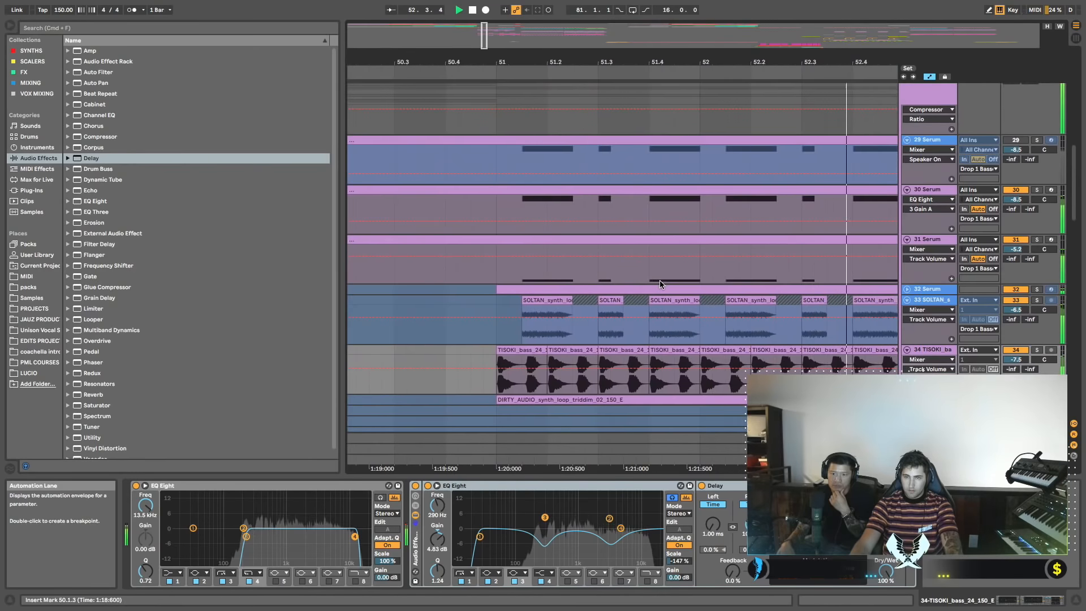
Solo 30 Serum and play it from its first note at bar 51.1.3.
scroll(659, 284, "up", 1)
left_click(545, 185)
key("space")
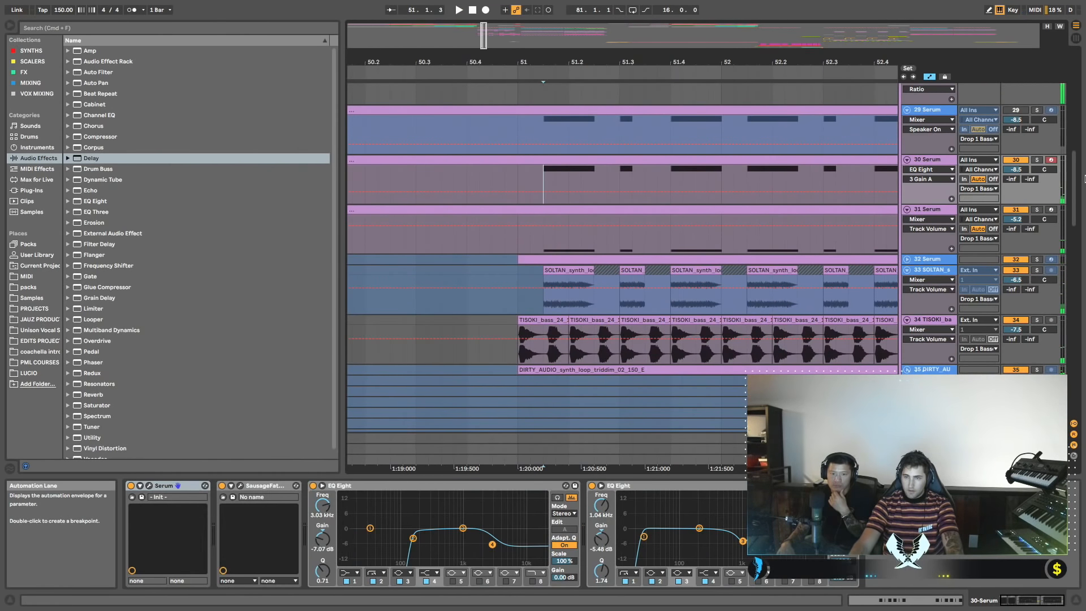
left_click(1037, 160)
key("space")
key("space")
key("space")
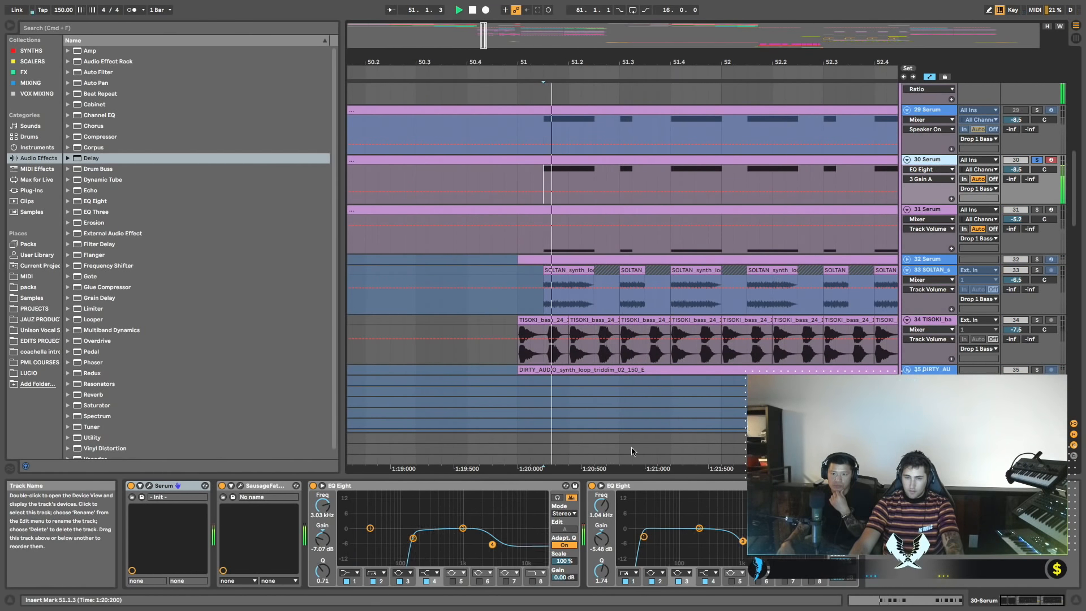
key("space")
key("space")
Set band 4 of 30 Serum's first EQ Eight to 2.90 kHz and -3.10 dB, and compare SausageFattener on and off.
left_click_drag(492, 544, 491, 535)
left_click(222, 486)
left_click(223, 486)
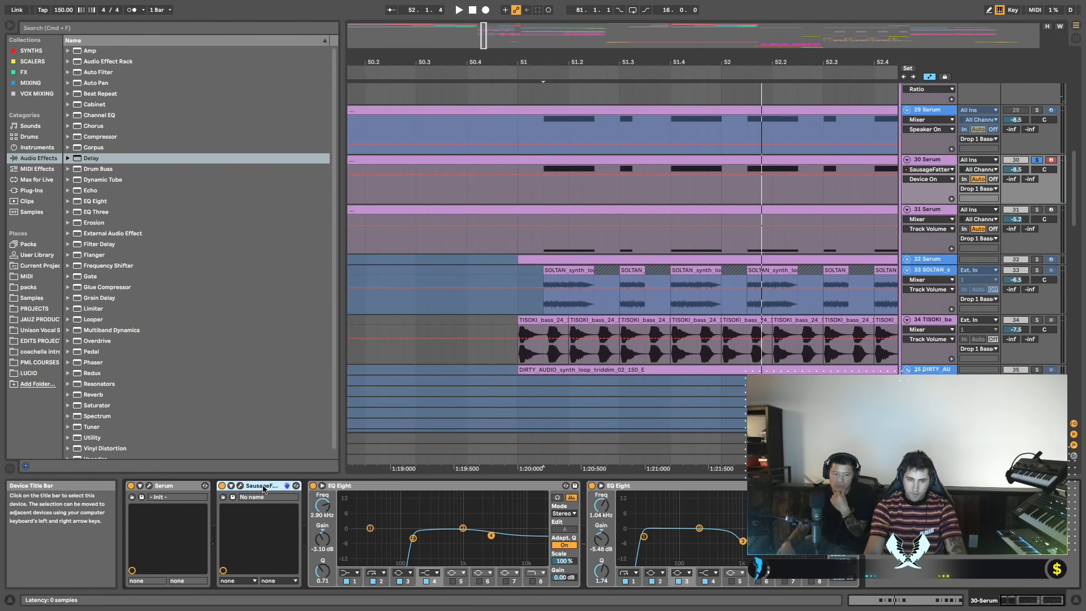
Try 30 Serum with SausageFattener deleted, listen to the result, and restore the device.
key("Delete")
key("space")
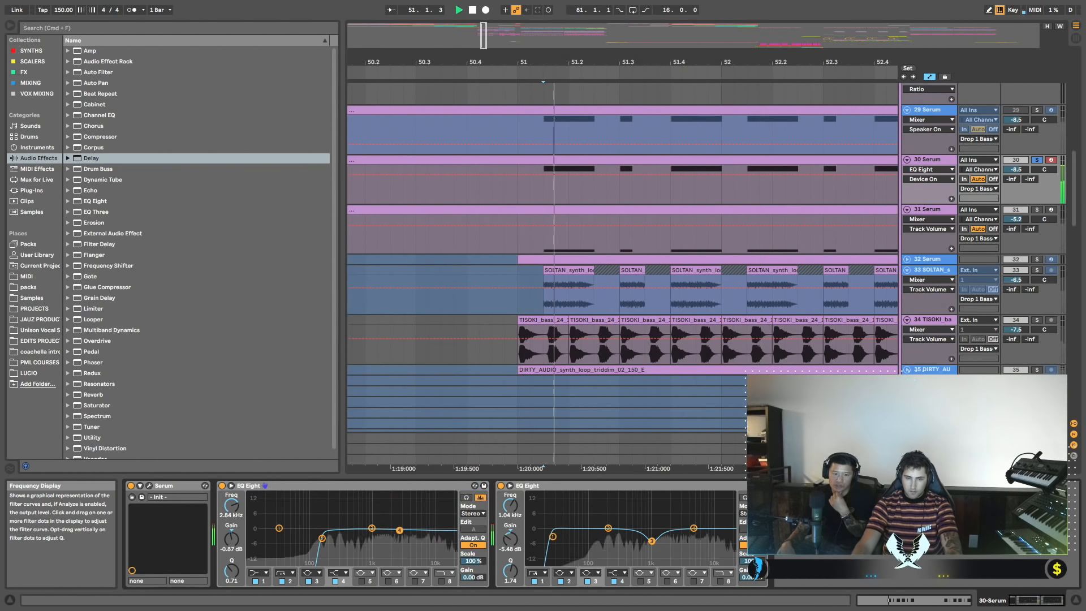
key("space")
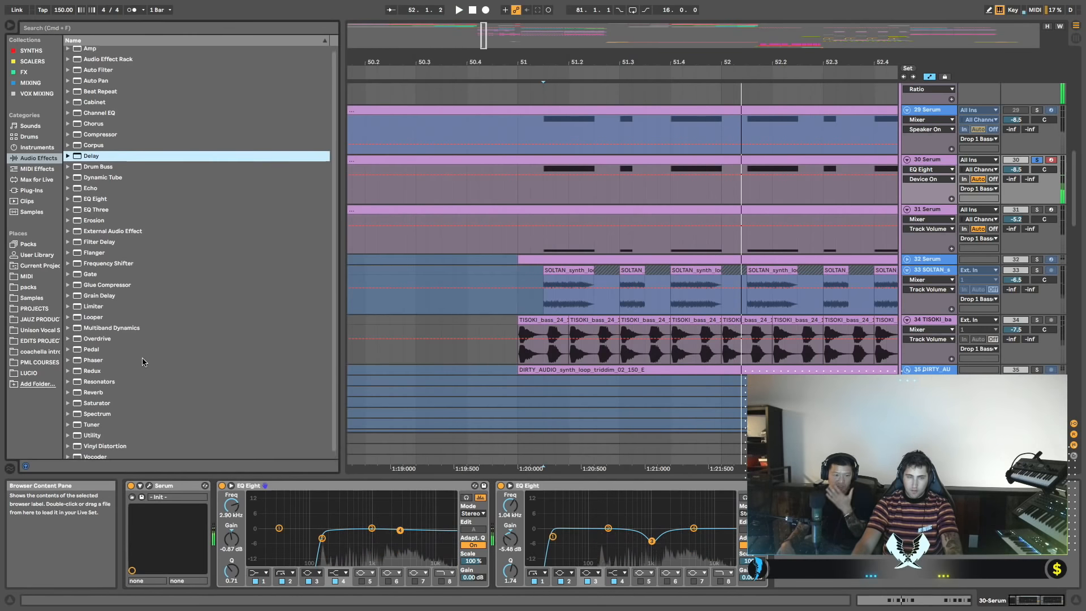
scroll(143, 362, "down", 1)
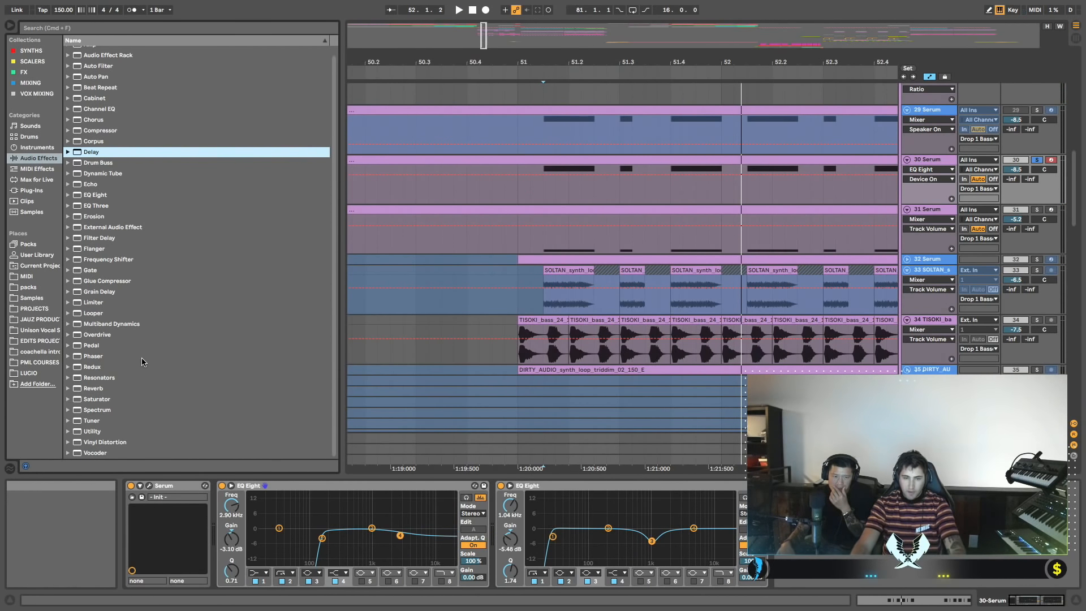
left_click(287, 488)
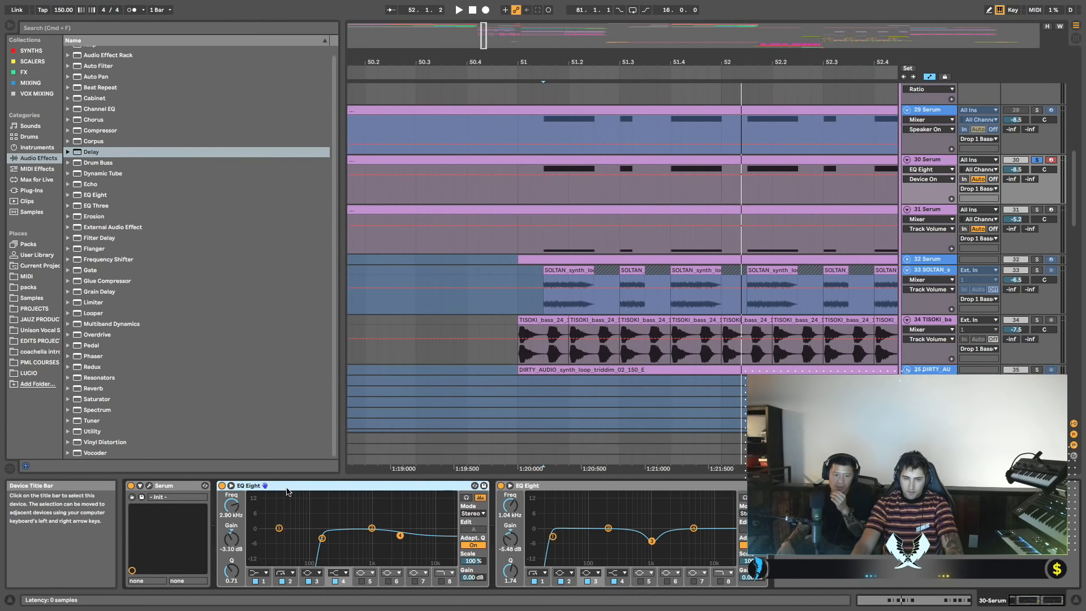
key("super+v")
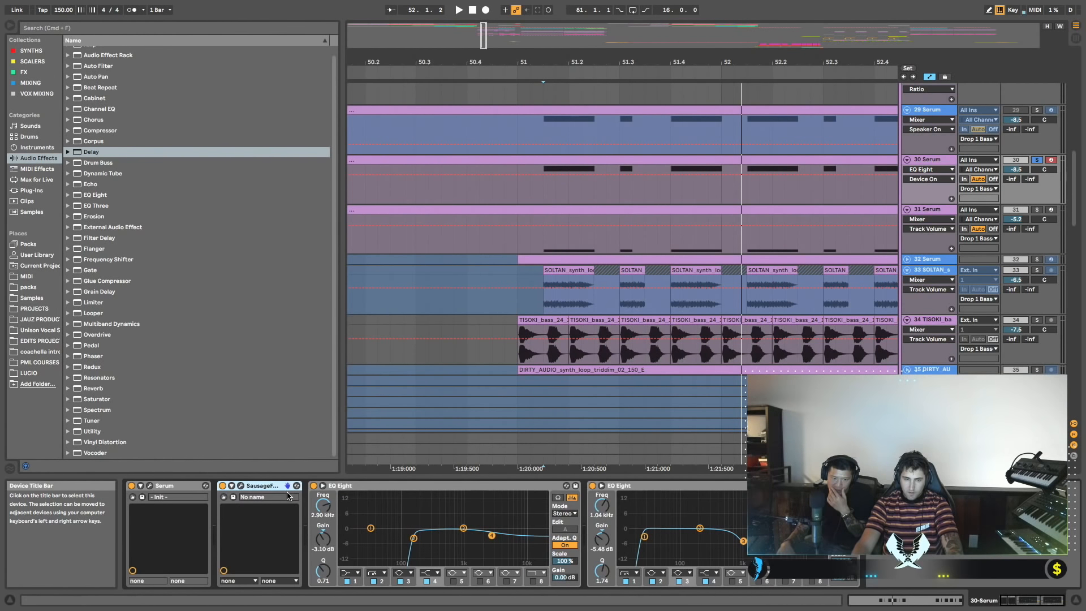
Open SausageFattener on 30 Serum and show its Fatness automation across the whole arrangement.
left_click(240, 486)
left_click_drag(434, 117, 513, 345)
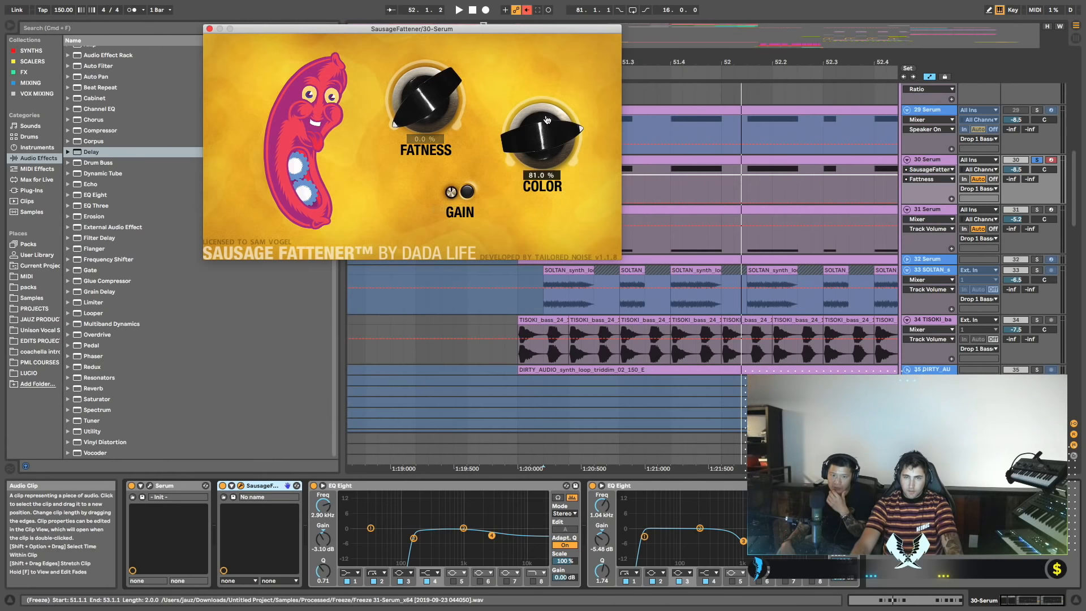
left_click_drag(426, 30, 530, 331)
left_click_drag(585, 54, 585, 14)
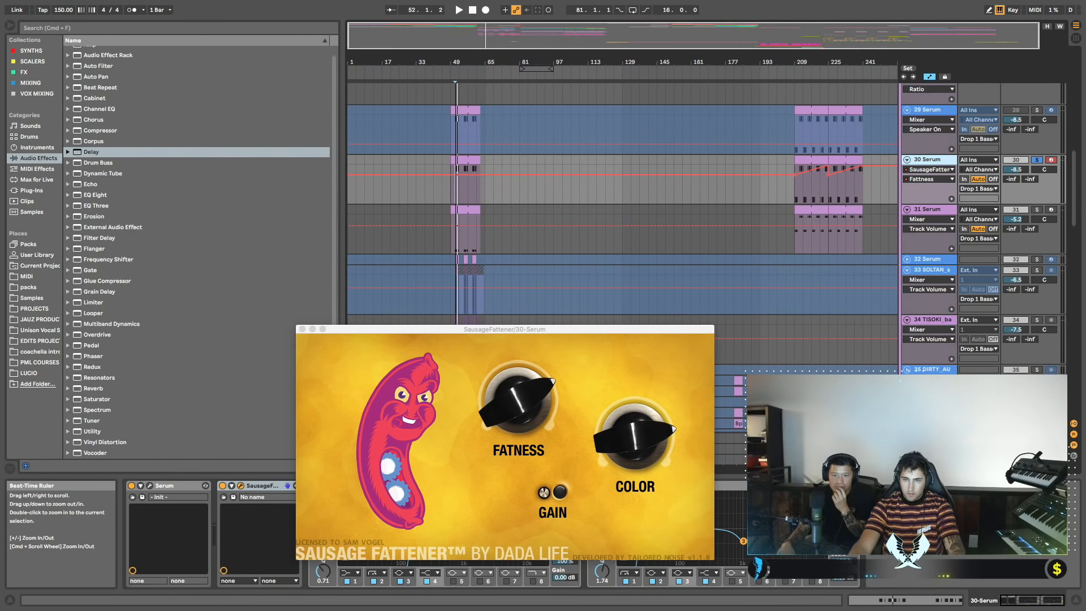
Play the soloed 30 Serum from bar 209 and follow how the automation moves SausageFattener's Fatness.
left_click(796, 194)
key("space")
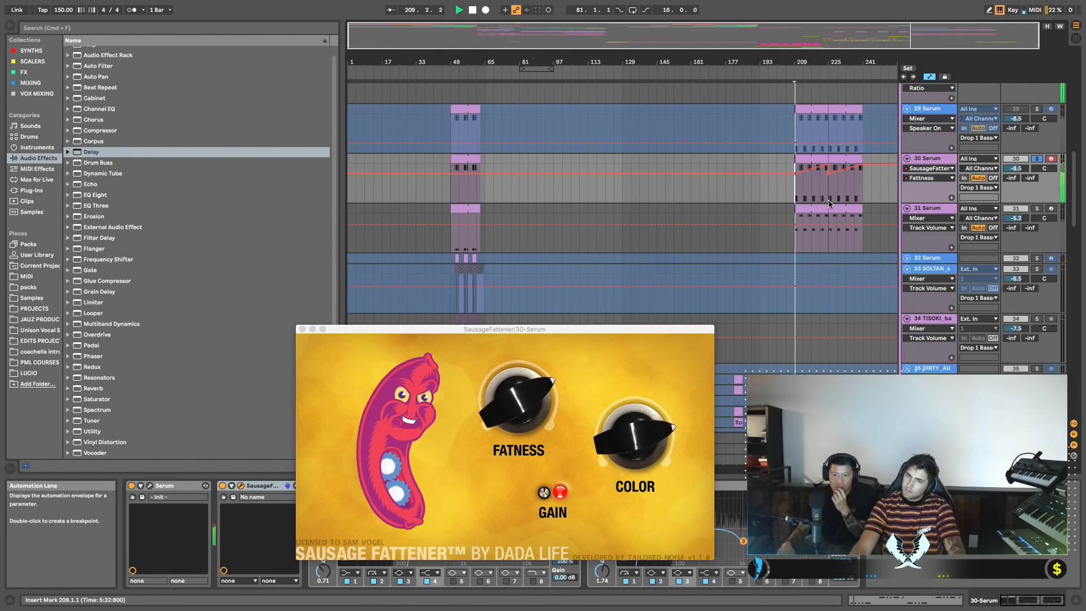
scroll(829, 201, "up", 1)
left_click_drag(806, 62, 806, 73)
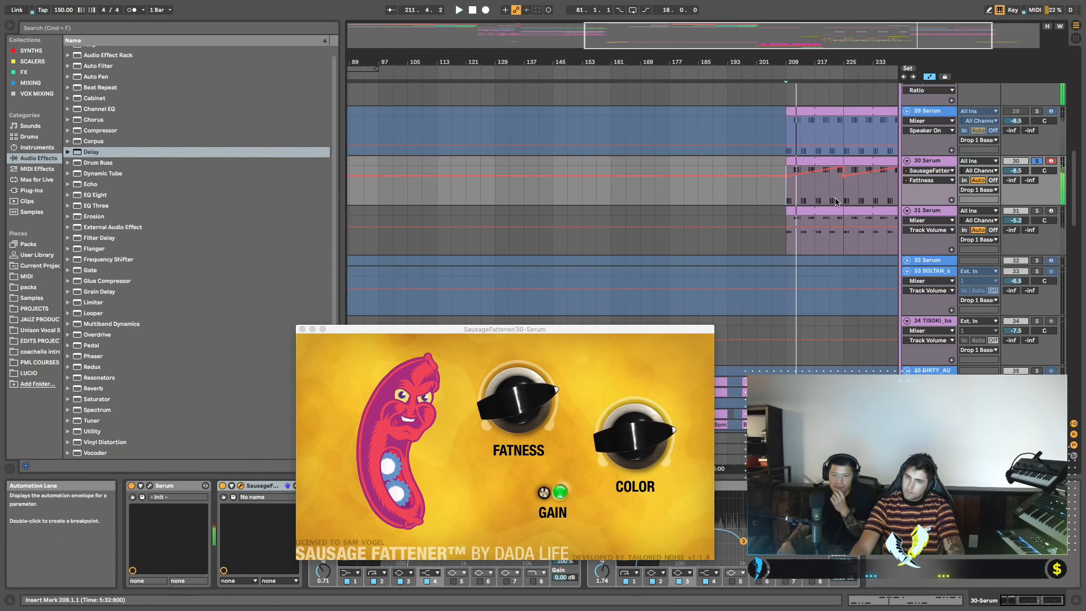
left_click_drag(652, 64, 698, 52)
key("space")
Unsolo 30 Serum and play the second drop from bar 209 in the full mix.
left_click(1037, 161)
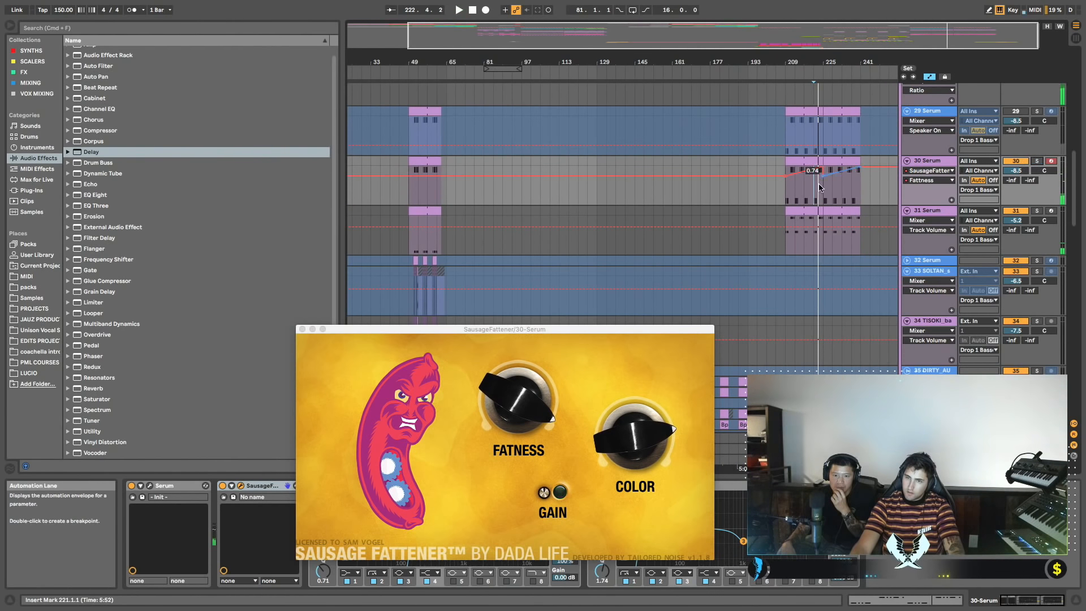
left_click(789, 198)
key("space")
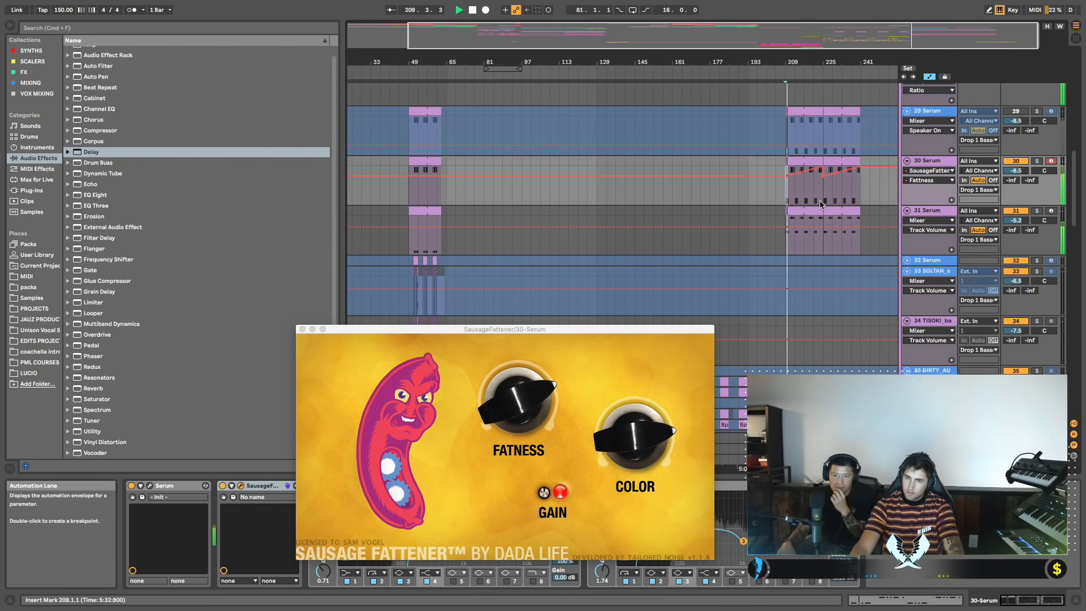
key("space")
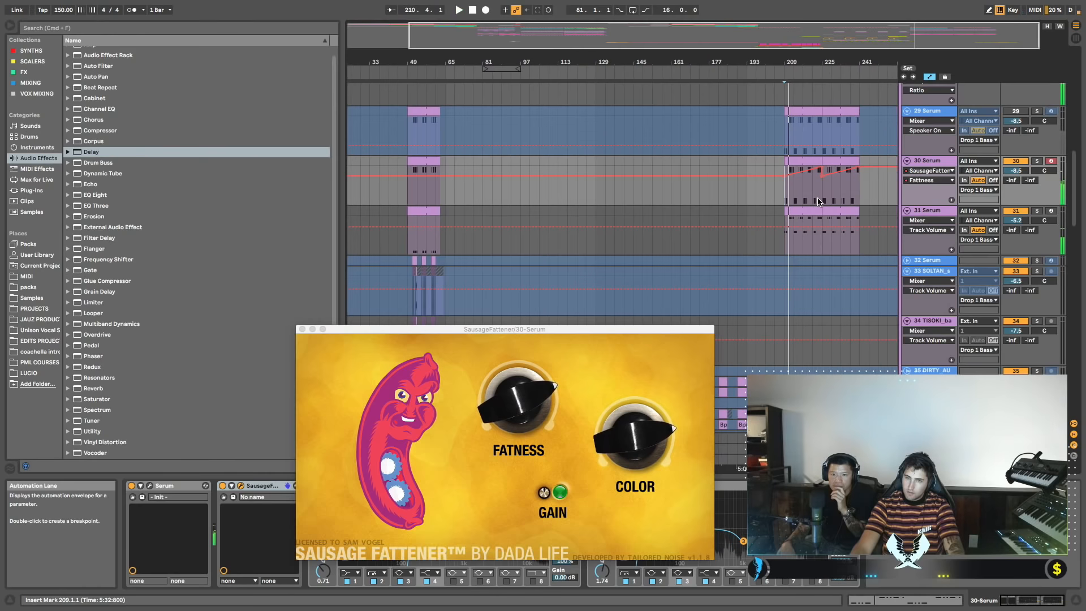
Delete 30 Serum's Fatness automation between bars 201 and 253, and play the track in solo from bar 49.
left_click_drag(883, 191, 774, 192)
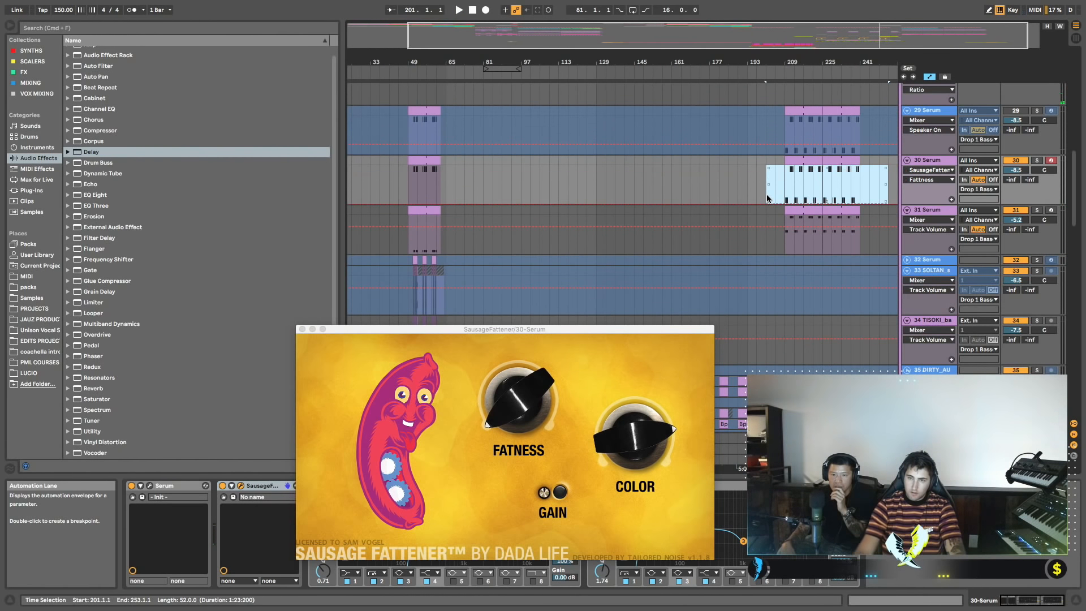
scroll(664, 214, "left", 3)
left_click(462, 188)
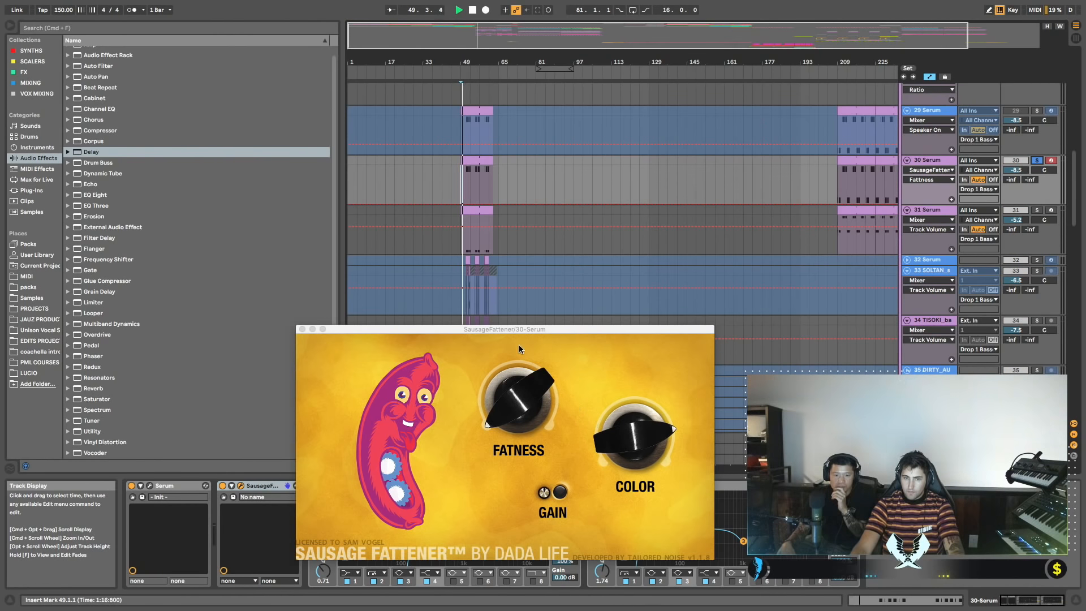
Play 30 Serum in solo from bar 51, turn down SausageFattener's Color and set its Fatness to 3.0 %.
left_click_drag(468, 62, 472, 156)
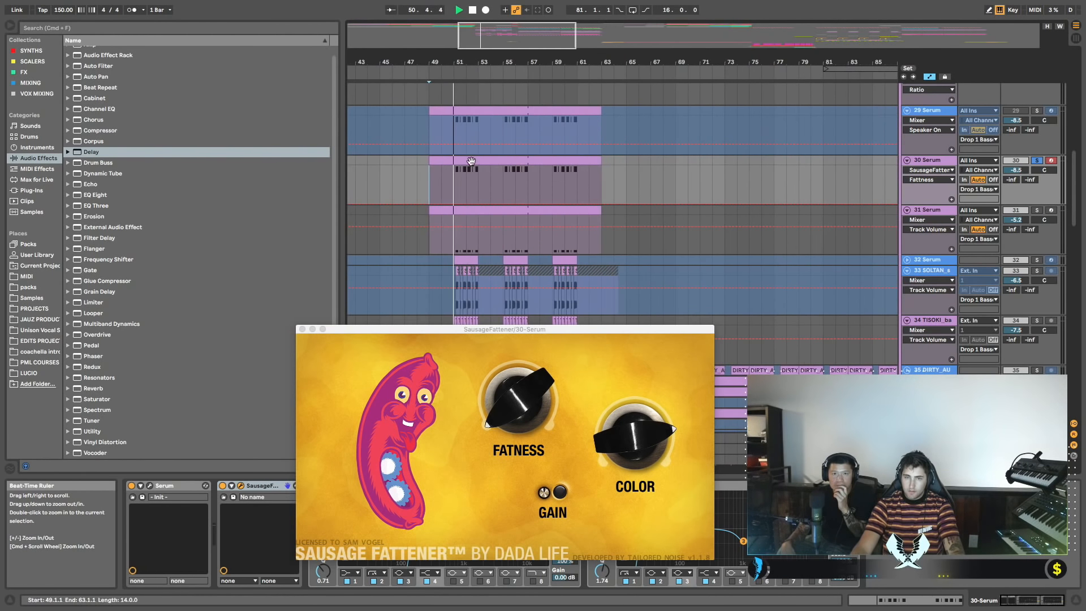
left_click(453, 187)
left_click_drag(621, 441, 620, 474)
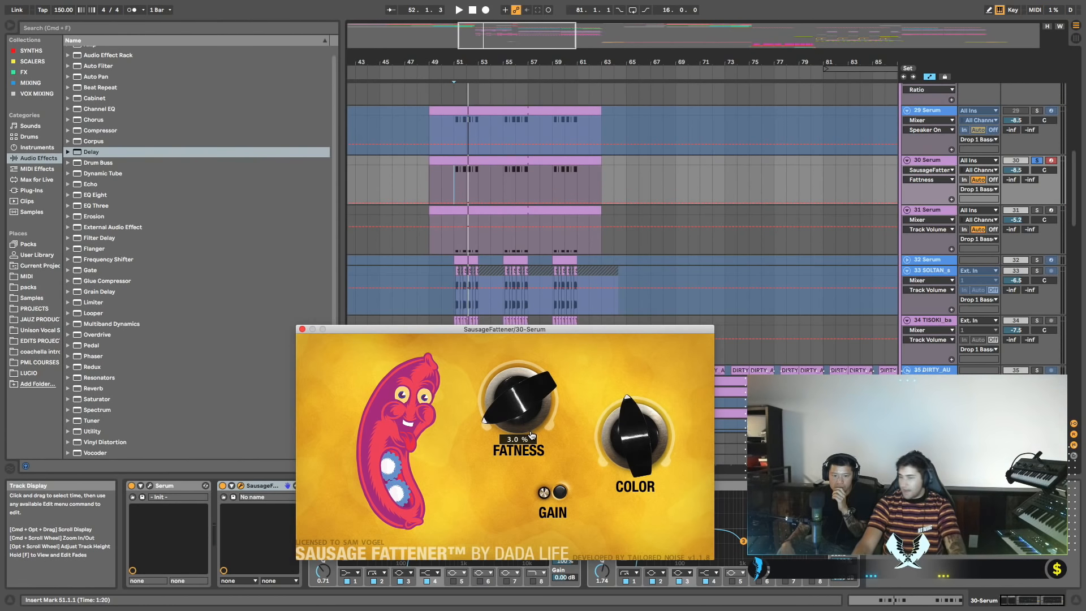
Compare the soloed 30 Serum with SausageFattener bypassed and active, leave the device on and close its window.
key("space")
left_click(223, 487)
left_click(223, 487)
key("space")
key("space")
left_click(223, 486)
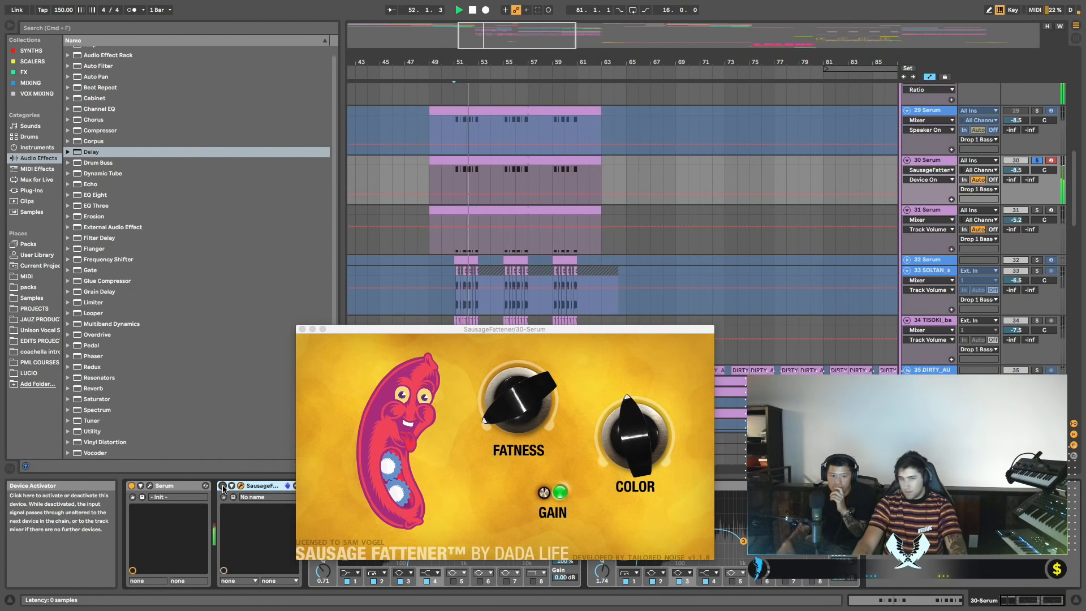
left_click(223, 487)
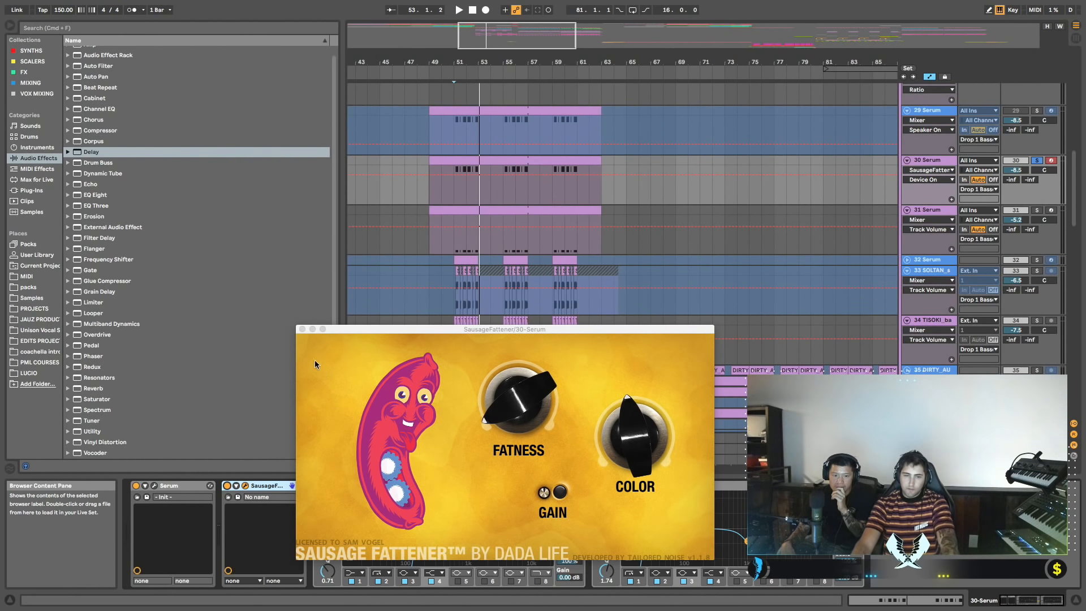
left_click(303, 329)
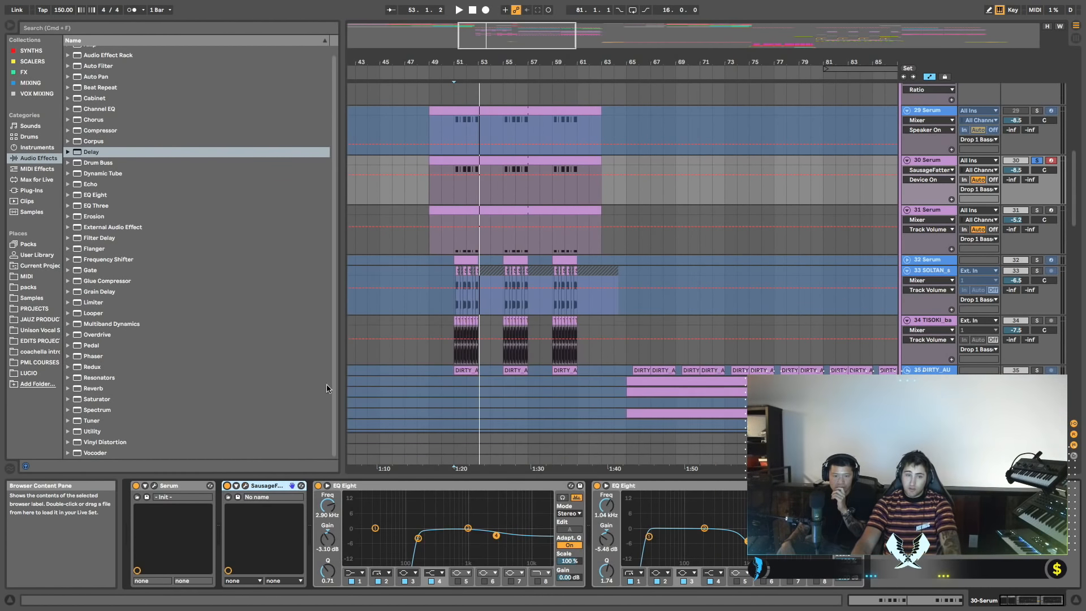
Raise band 4 of 30 Serum's first EQ Eight to -0.62 dB at 2.97 kHz during playback from bar 51.
key("space")
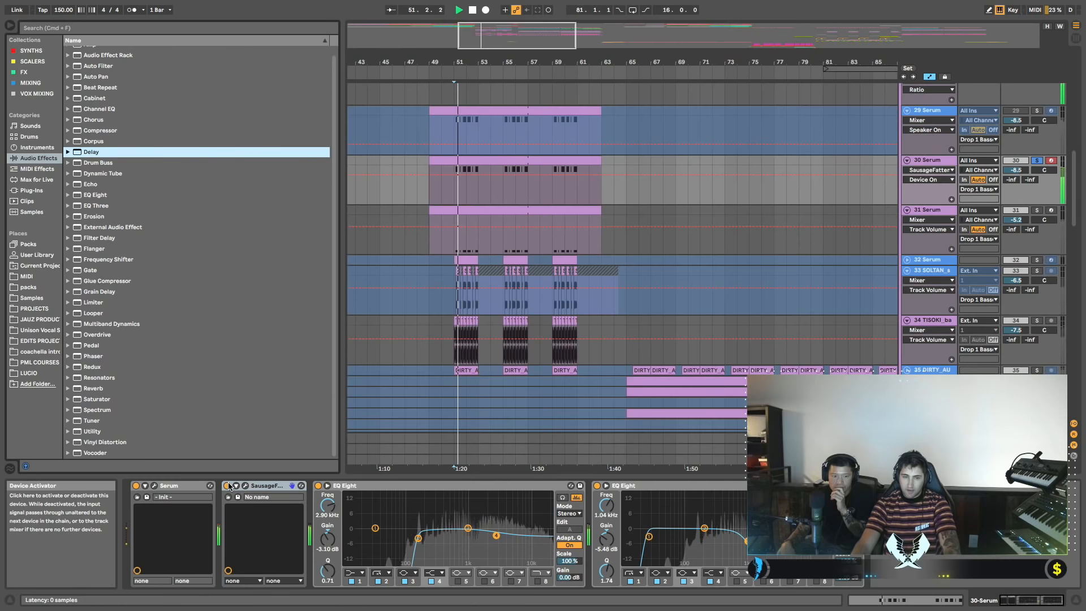
left_click_drag(496, 535, 496, 529)
key("space")
Insert a Saturator on 30 Serum between SausageFattener and the first EQ Eight.
scroll(155, 299, "up", 1)
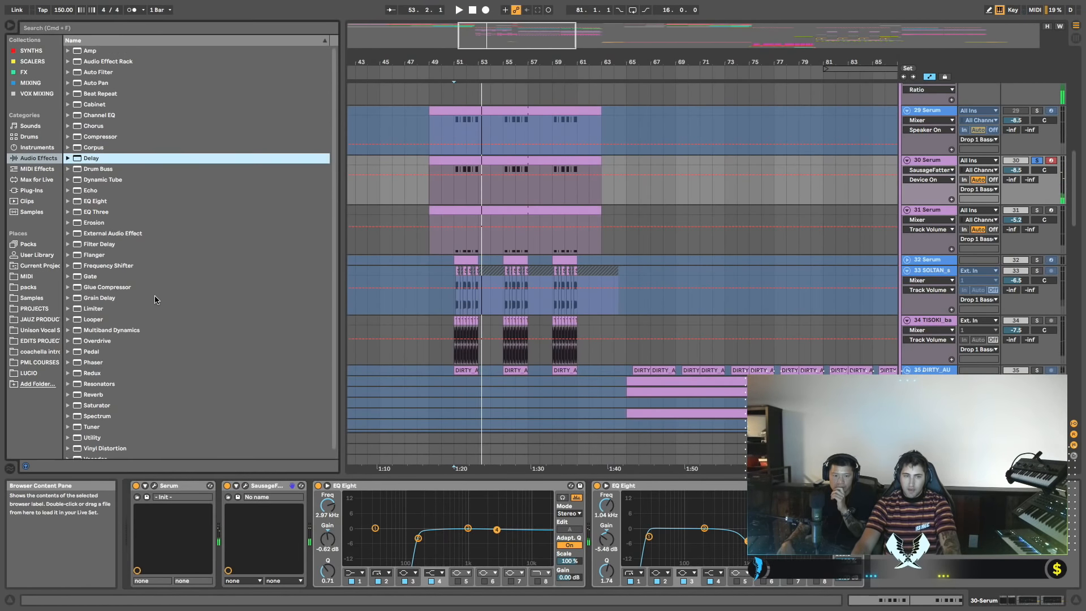
scroll(135, 307, "down", 1)
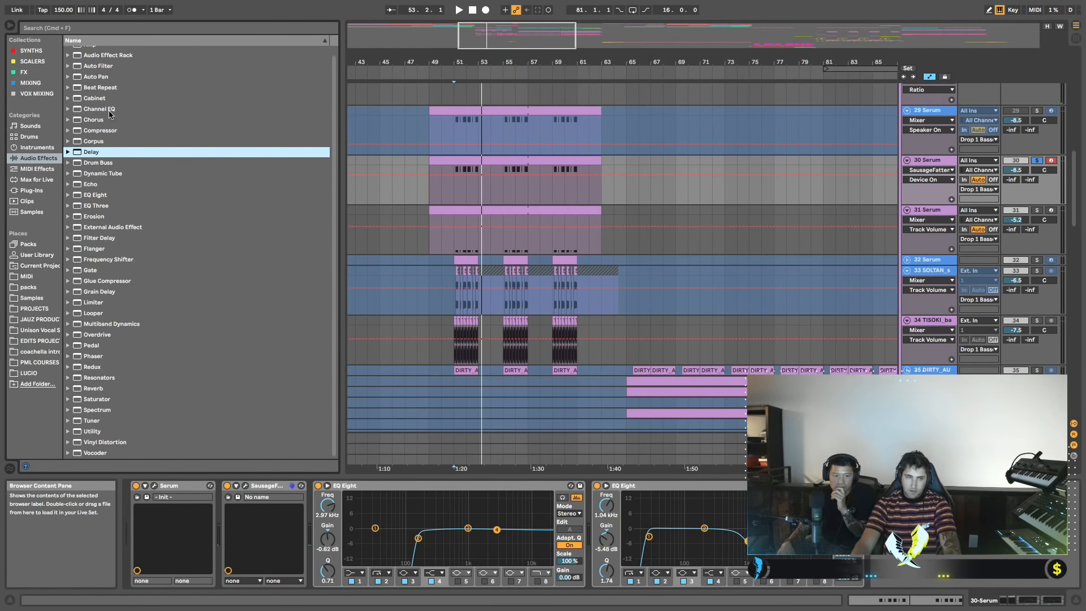
scroll(113, 96, "up", 1)
scroll(97, 120, "down", 1)
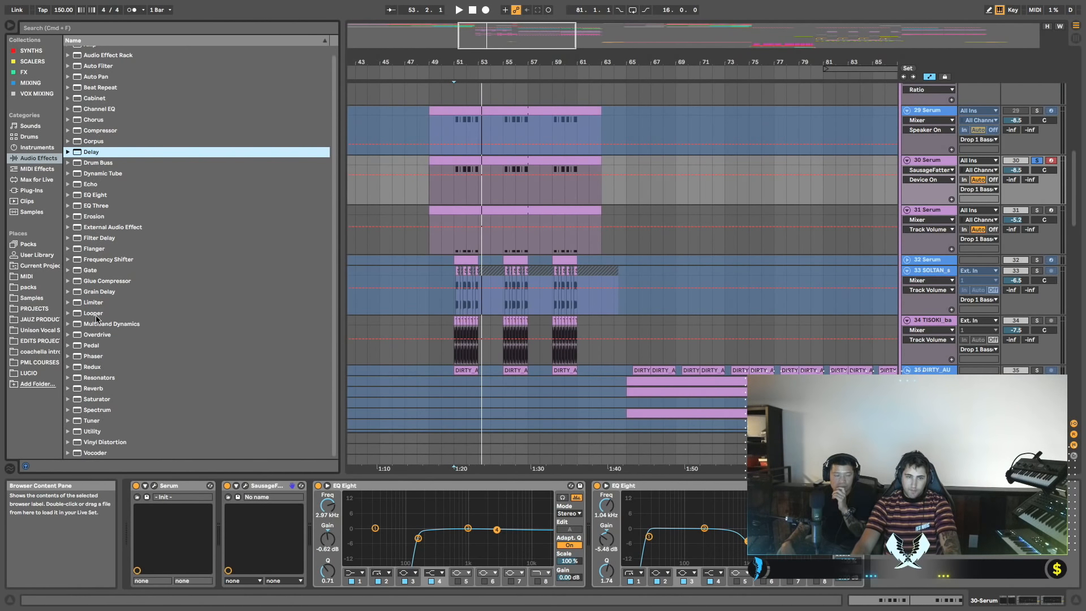
left_click_drag(99, 403, 286, 497)
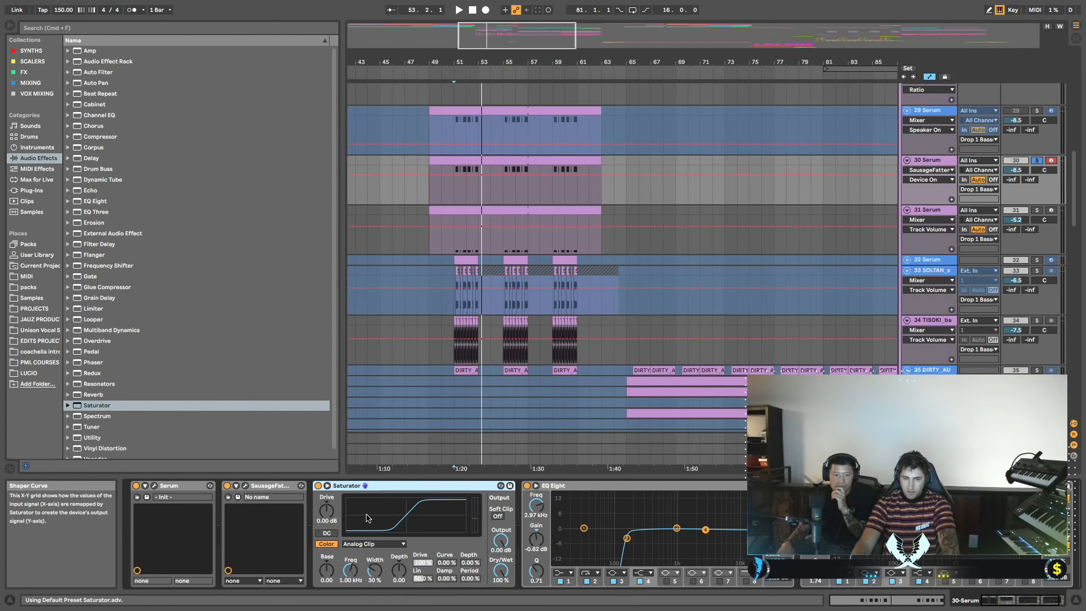
Set the Saturator's curve to Sinoid Fold and play the soloed 30 Serum from bar 51.
left_click(374, 543)
left_click(371, 588)
key("space")
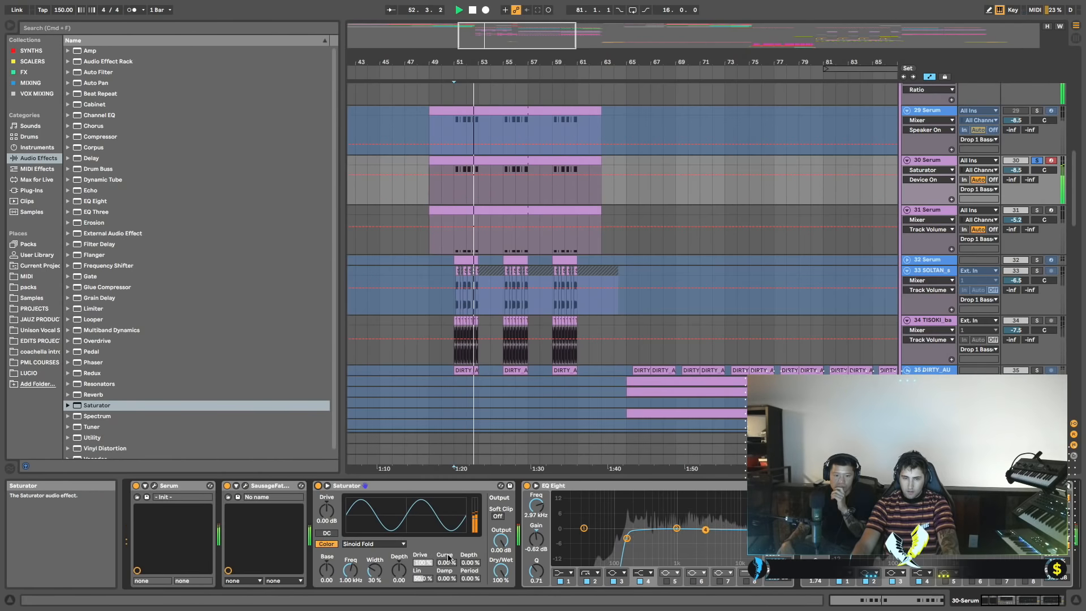
key("space")
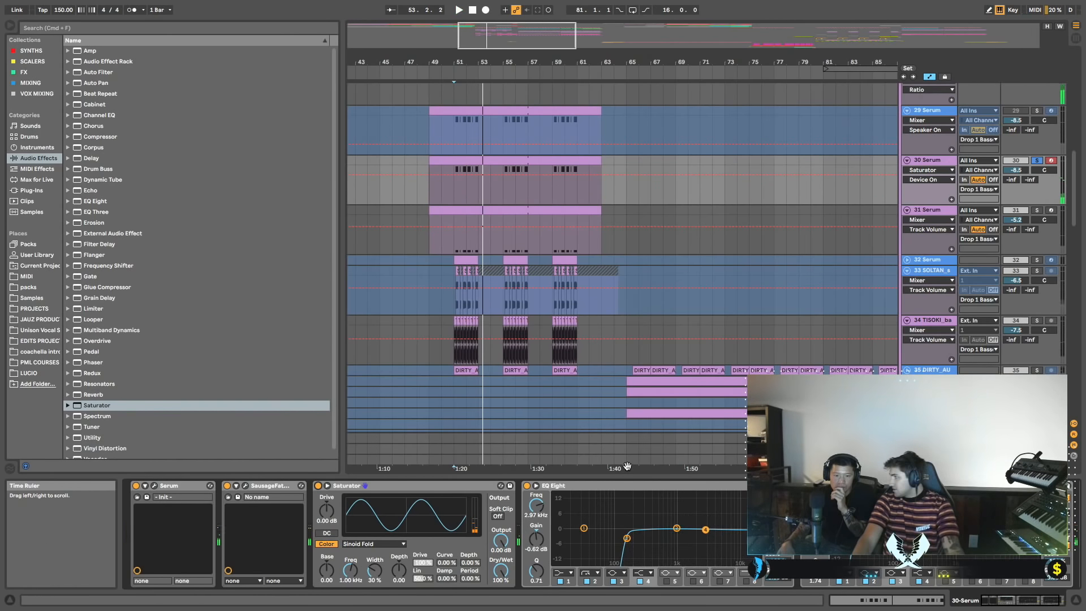
Unsolo 30 Serum and raise its track volume to -6.7 dB while playing the full mix from bar 51.
left_click(1038, 163)
key("space")
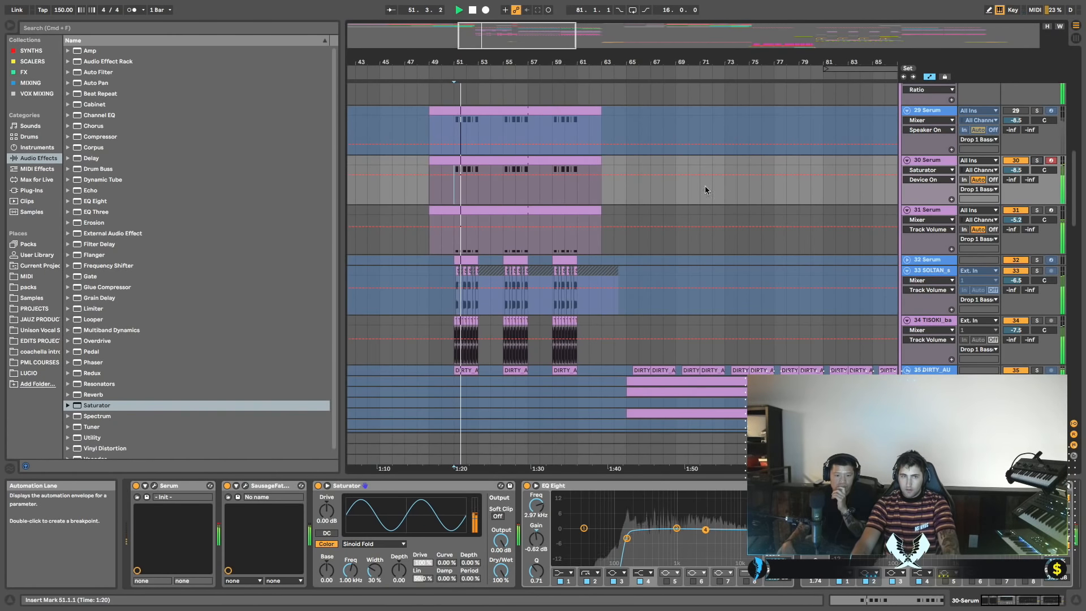
left_click_drag(1017, 170, 1016, 163)
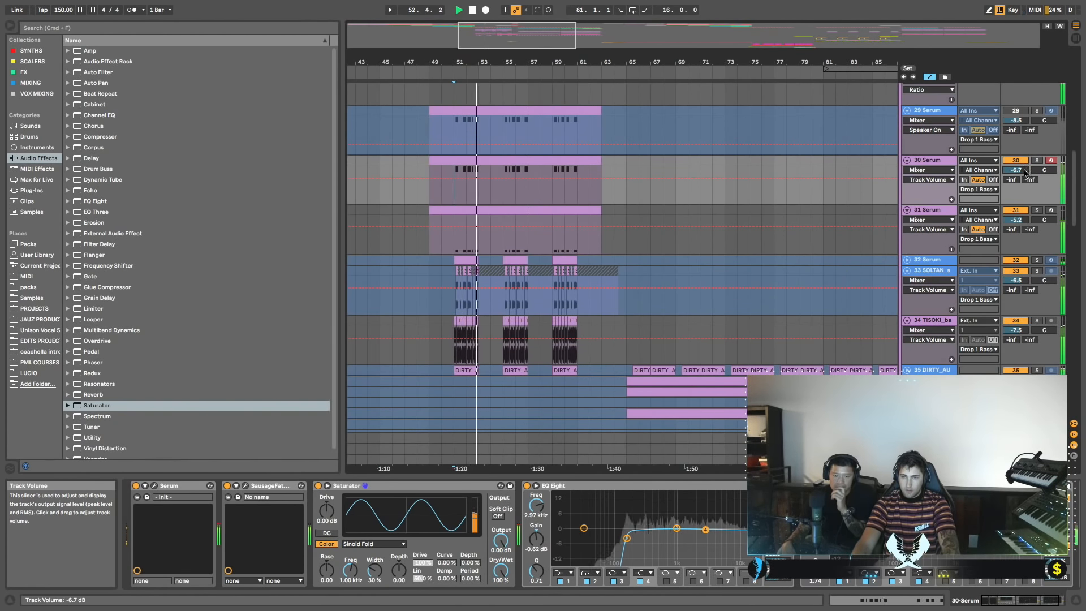
Audition 46 Serum and 47 Serum of the 43 Group in solo from bar 49 and show 47 Serum's devices.
scroll(638, 227, "down", 10)
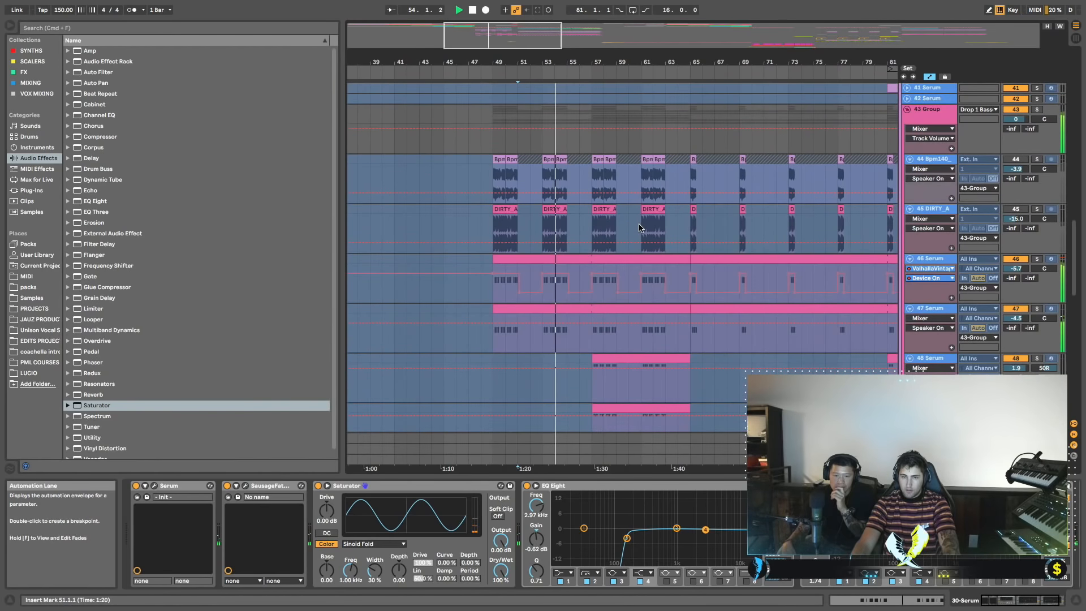
scroll(640, 229, "down", 3)
key("space")
left_click(499, 276)
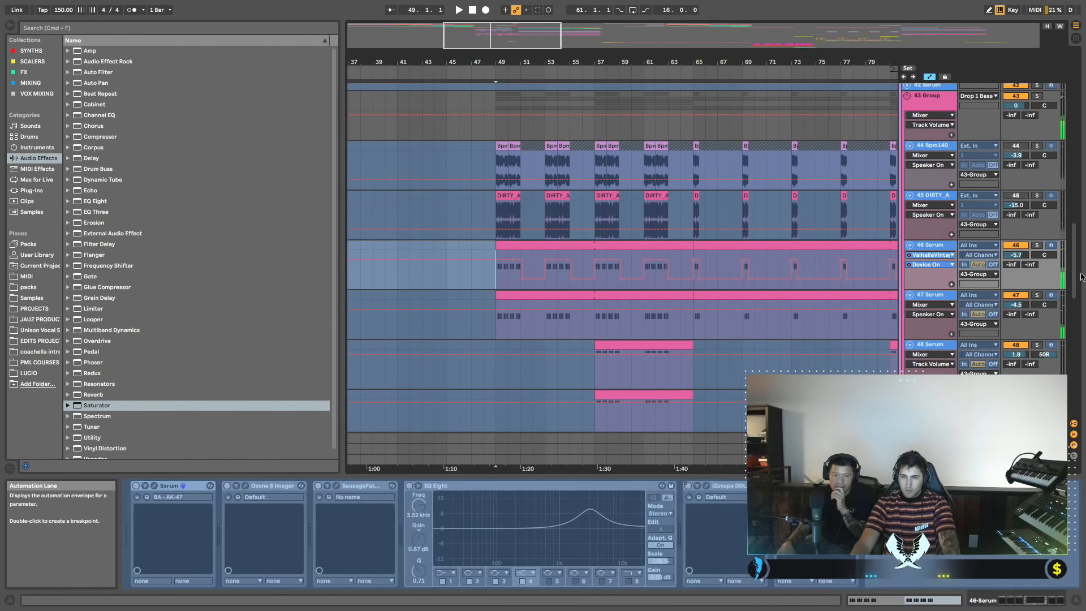
key("space")
left_click(1037, 245)
left_click(1038, 296)
left_click(940, 295)
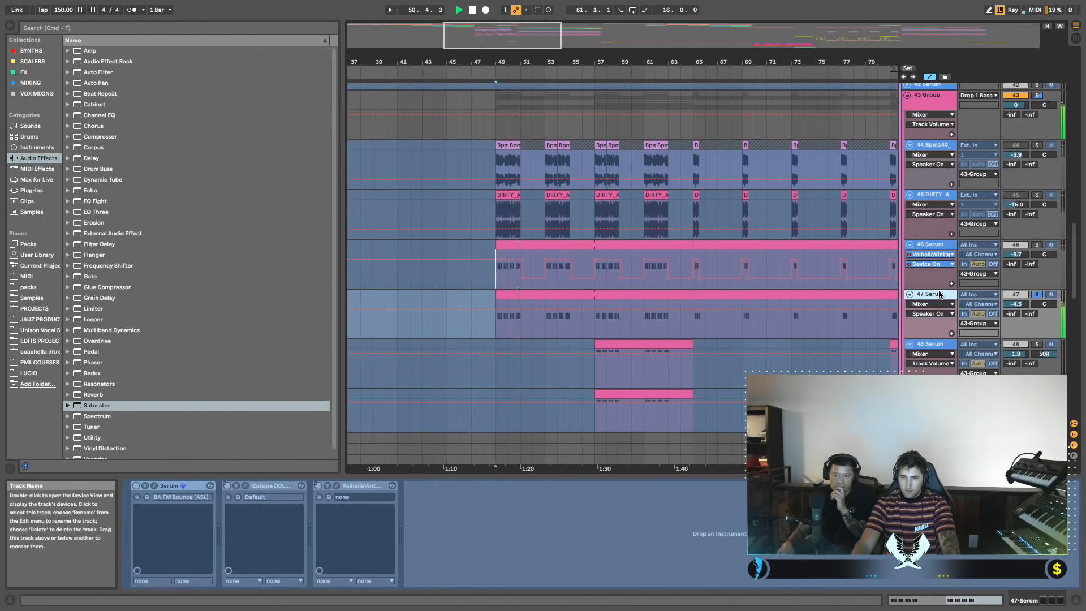
scroll(950, 295, "up", 1)
key("space")
Duplicate the tracks 46 Serum and 47 Serum together and deactivate the two originals.
scroll(957, 293, "down", 2)
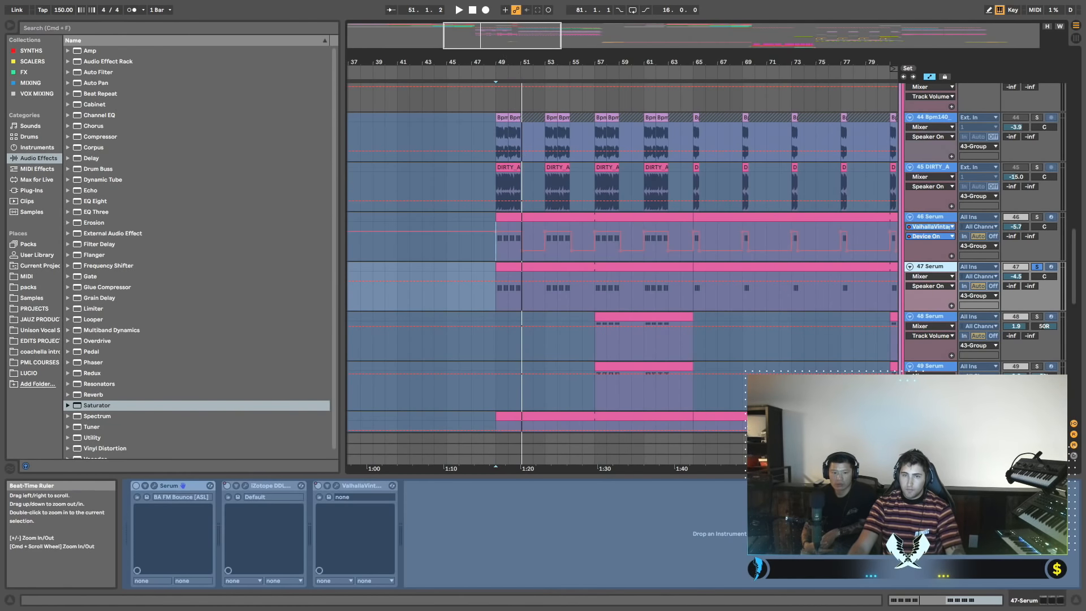
left_click_drag(505, 62, 506, 85)
left_click(942, 221)
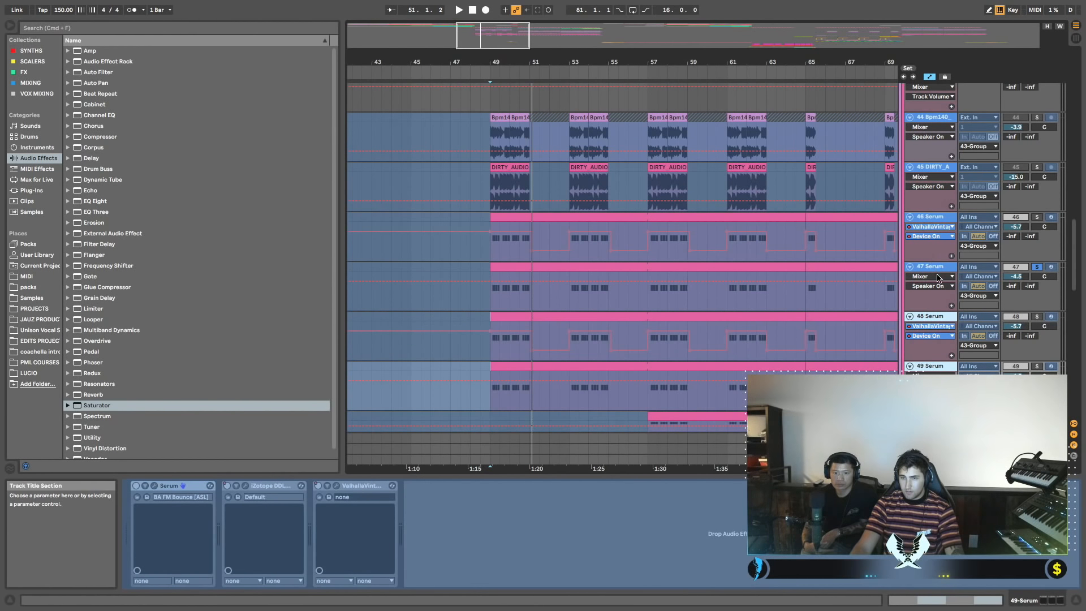
left_click(950, 268)
left_click(943, 219)
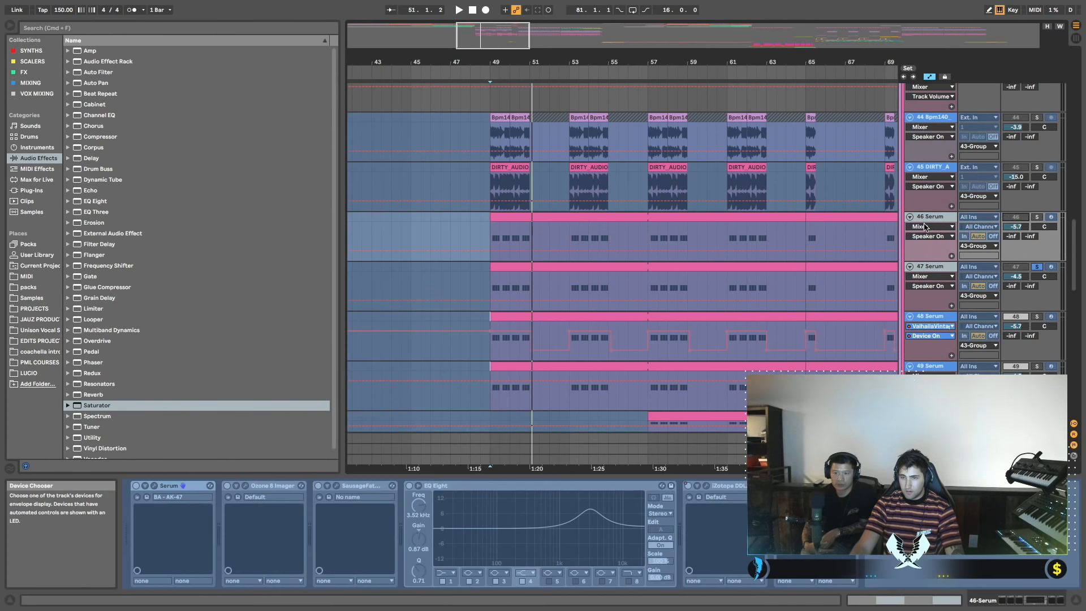
Fold Serum tracks 46 and 47 and unfreeze Serum tracks 48 and 49.
left_click(909, 217)
left_click(925, 240)
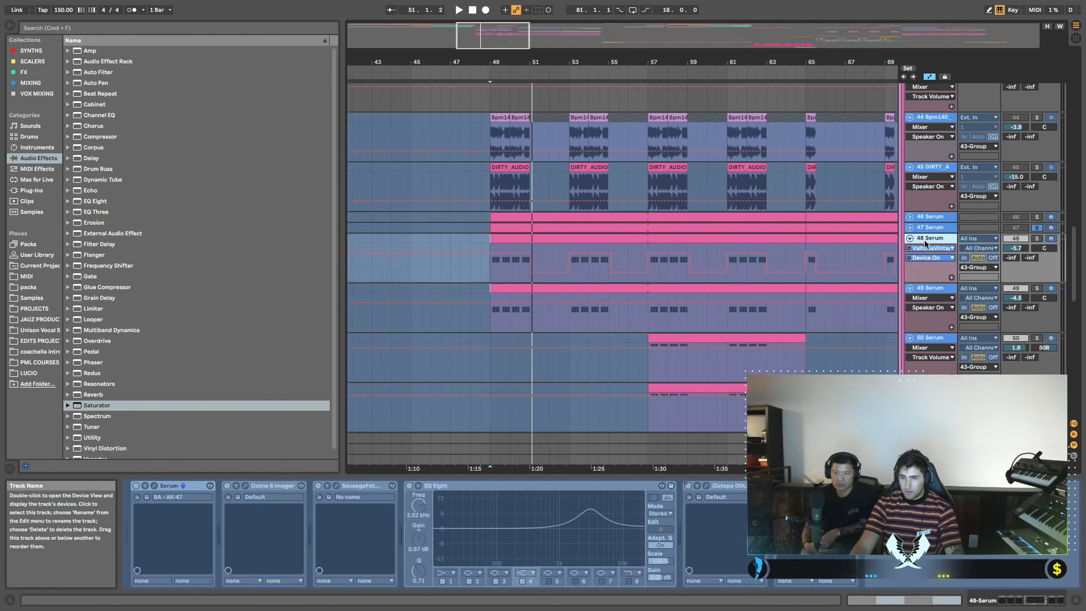
left_click(931, 292, "shift")
right_click(931, 292)
left_click(955, 336)
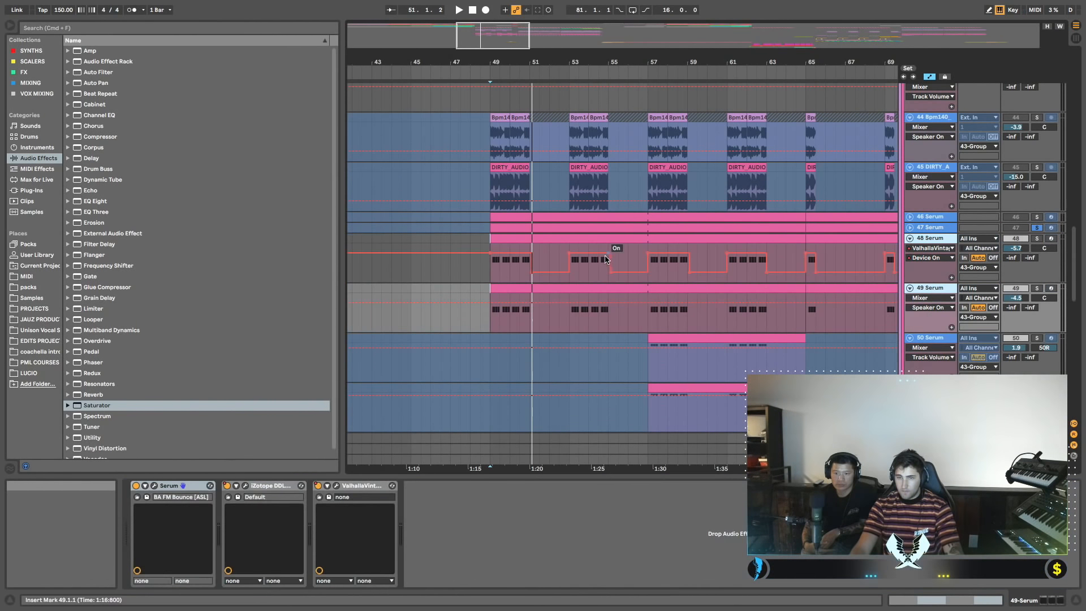
Audition Serum track 48 from bar 49 with its iZotope DDLY and ValhallaVintage devices bypassed, and re-enable the overridden automation.
left_click(489, 268)
key("space")
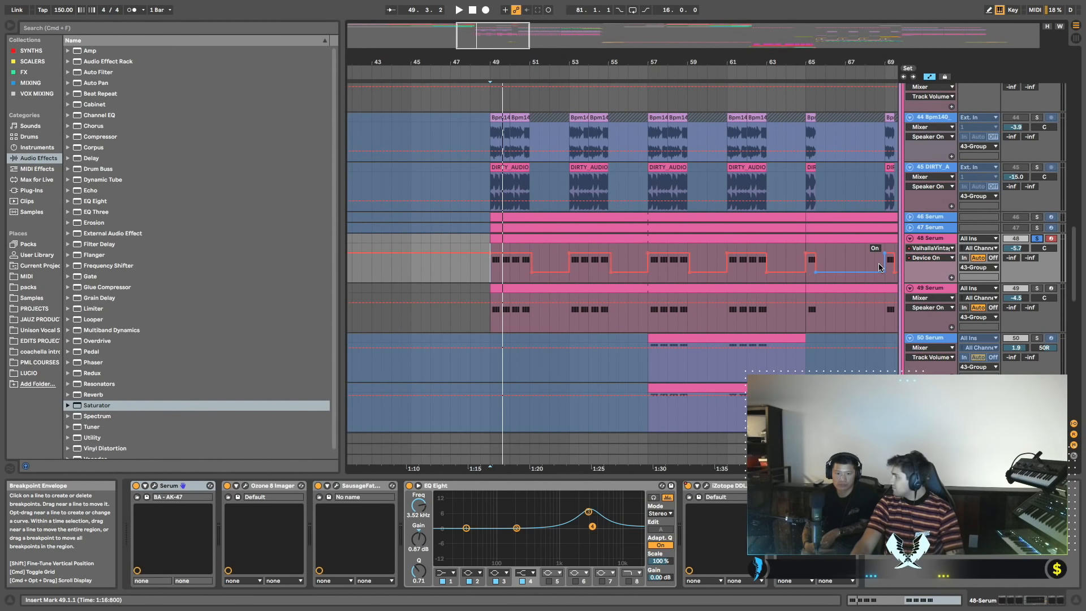
key("space")
key("space")
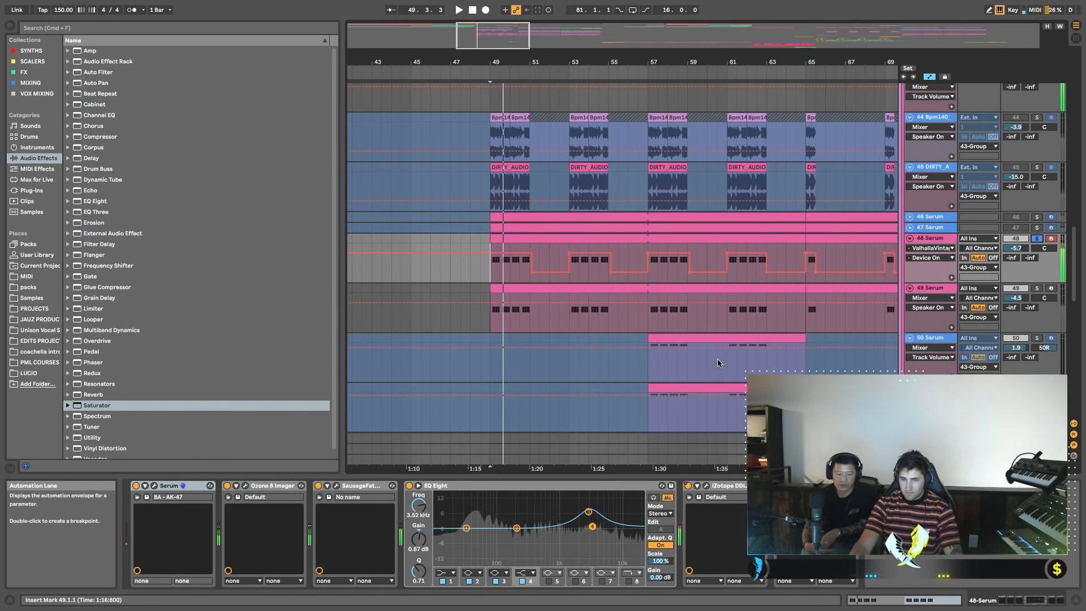
left_click(780, 486)
left_click(688, 486)
key("space")
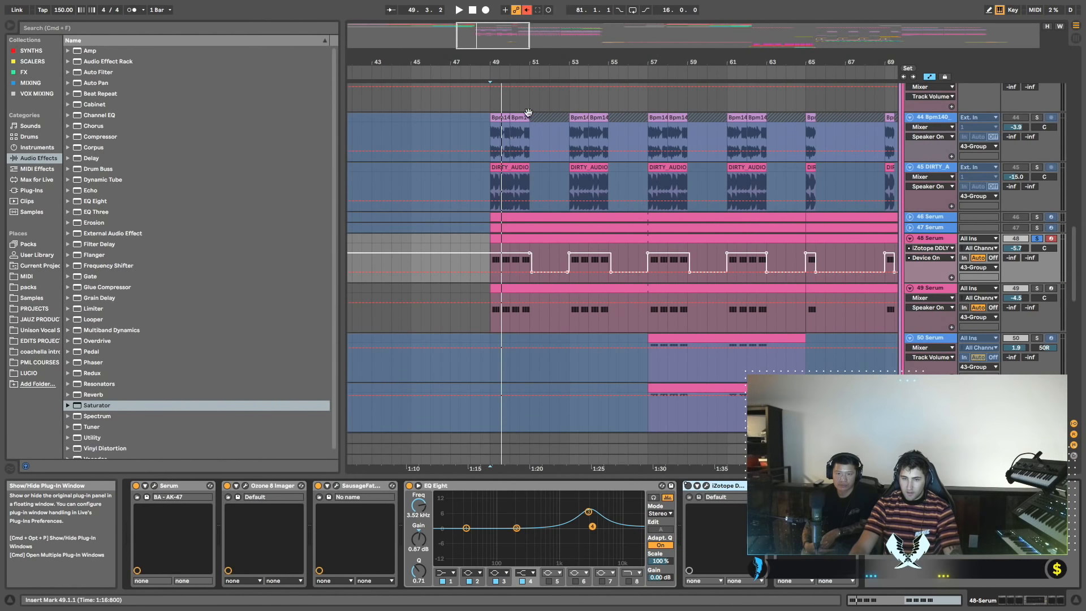
left_click(528, 10)
Solo Serum tracks 46, 47 and 49 one after another during playback from bar 49 to compare their sounds.
left_click(1036, 219)
key("space")
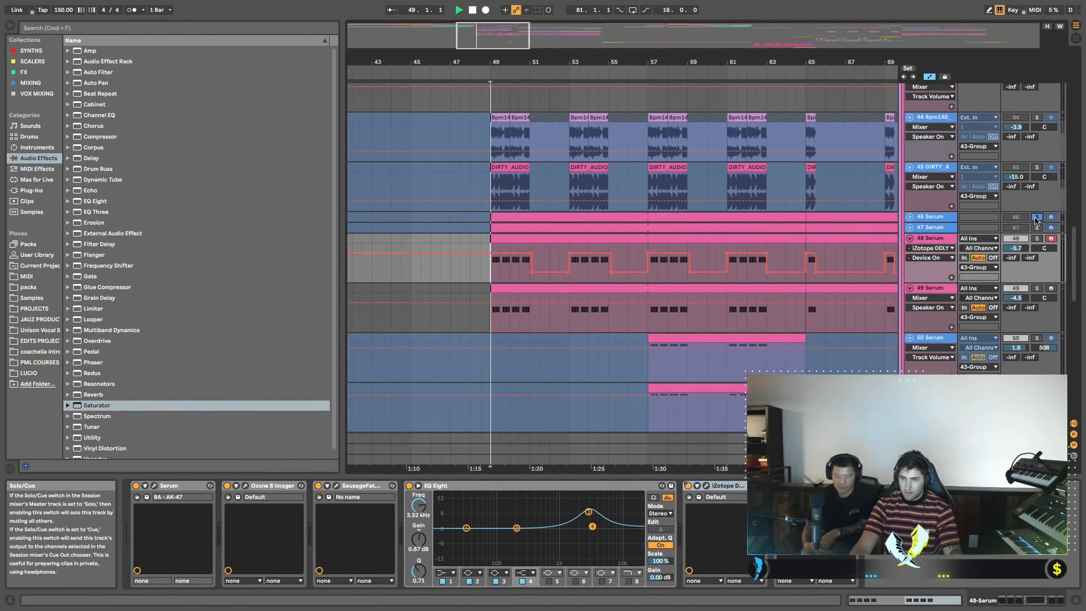
left_click(1037, 227)
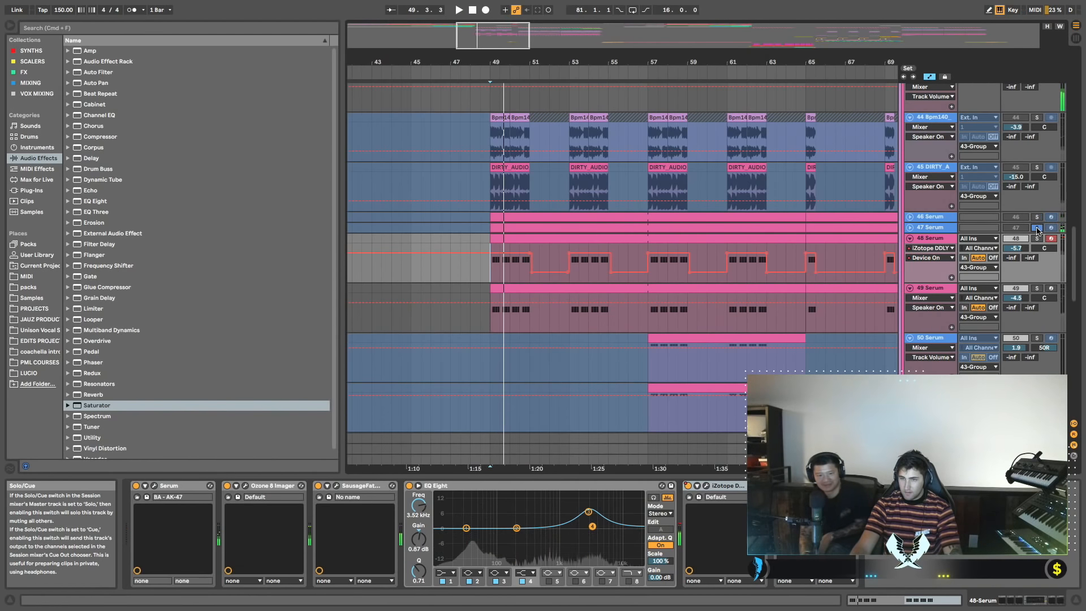
left_click(1036, 289)
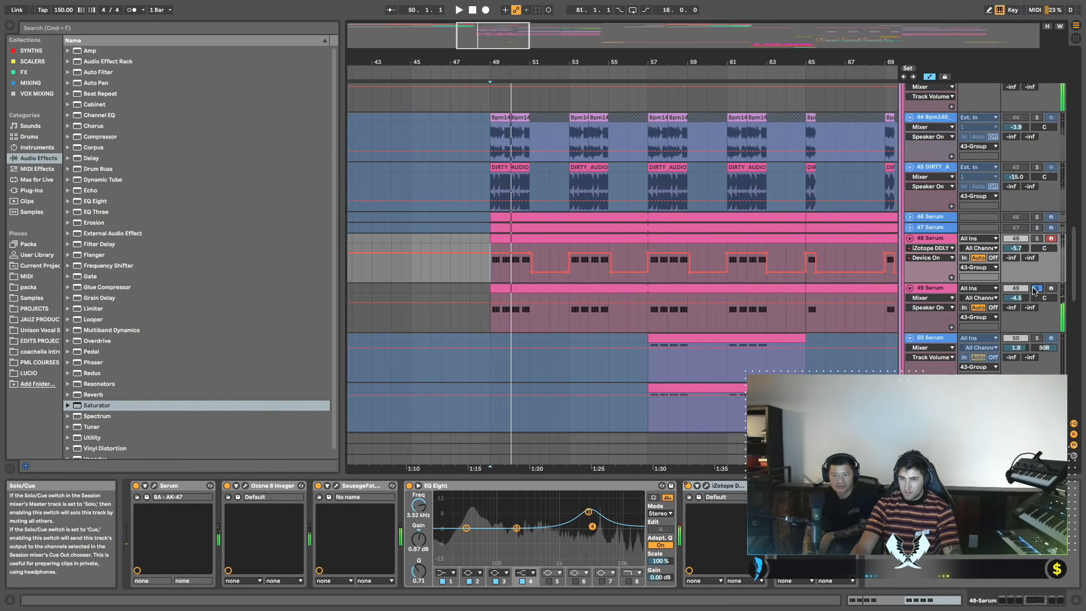
Check the device chain of Serum track 49 and delete Serum track 48.
left_click(928, 289)
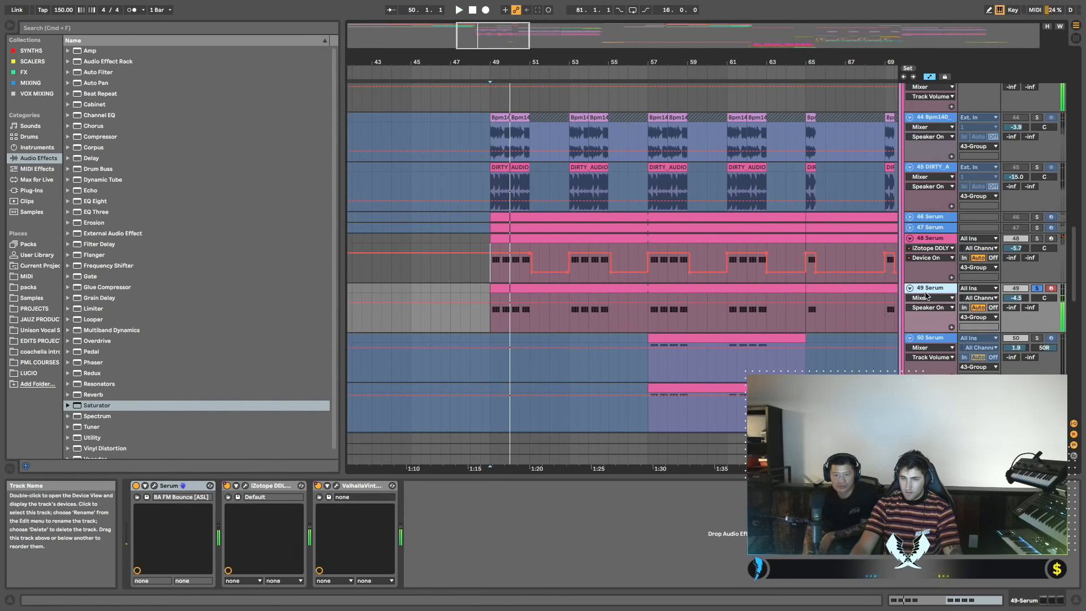
left_click(944, 244)
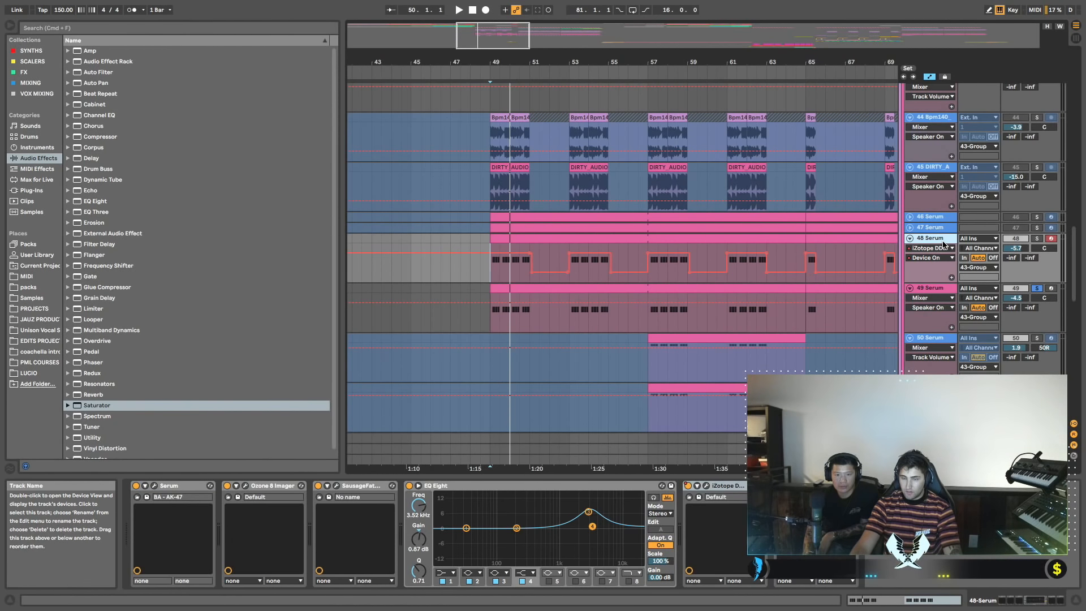
key("Delete")
Duplicate the frozen Serum track 46 and place the copy directly below track 47.
left_click(932, 218)
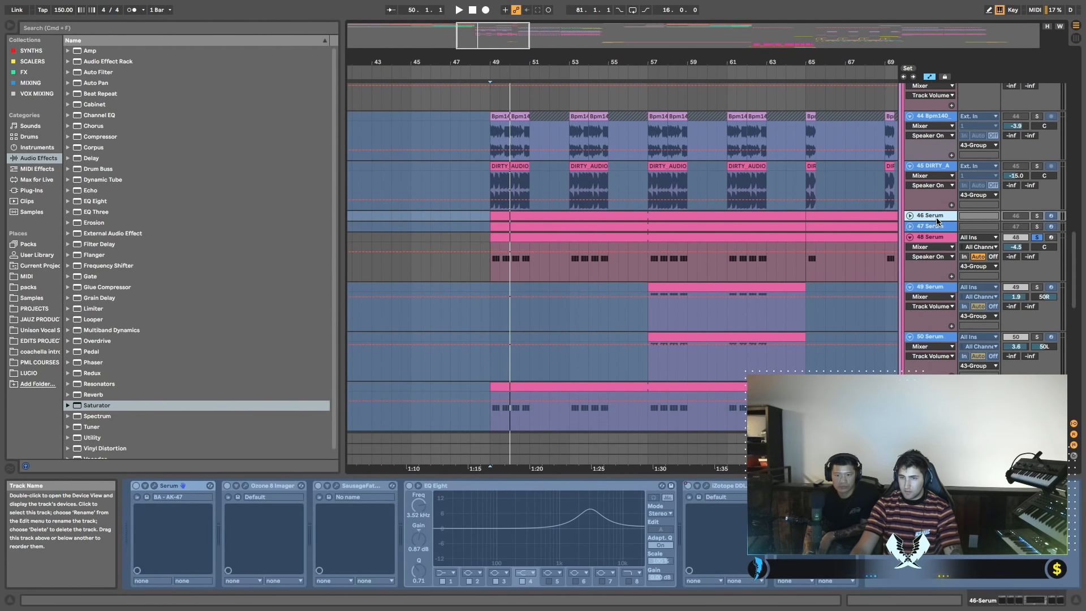
key("super+d")
left_click_drag(939, 225, 941, 247)
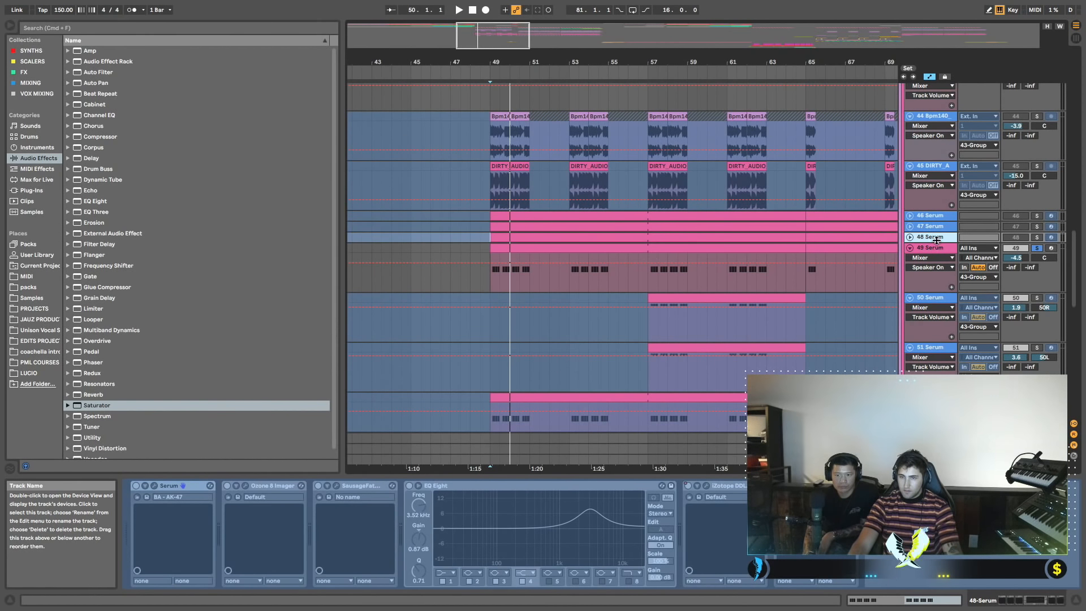
Flatten the duplicated Serum track to audio and unfold it to show its waveform.
right_click(936, 240)
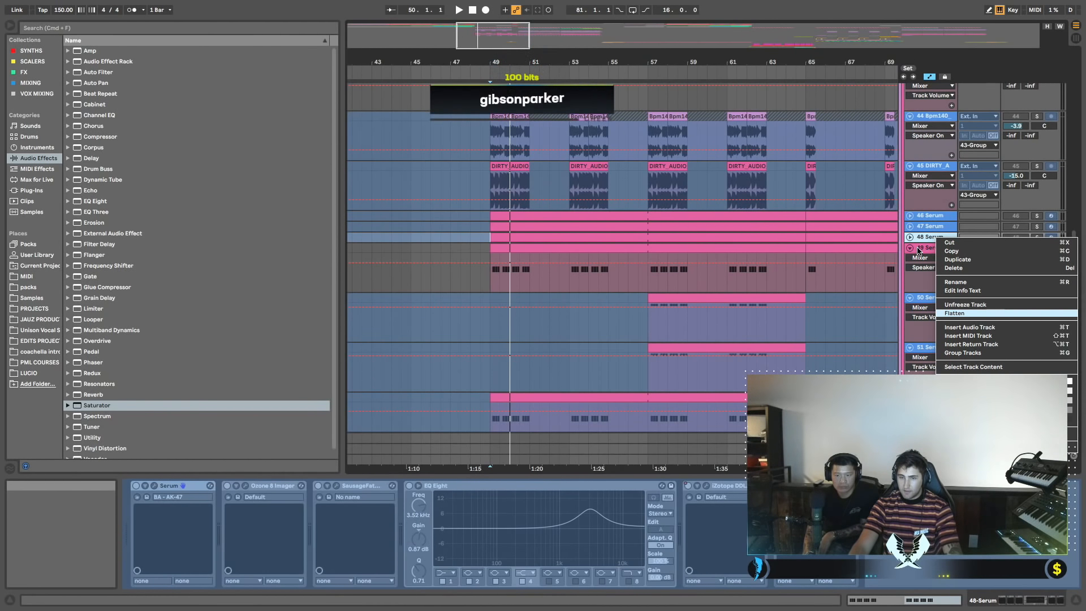
left_click(955, 313)
left_click(910, 238)
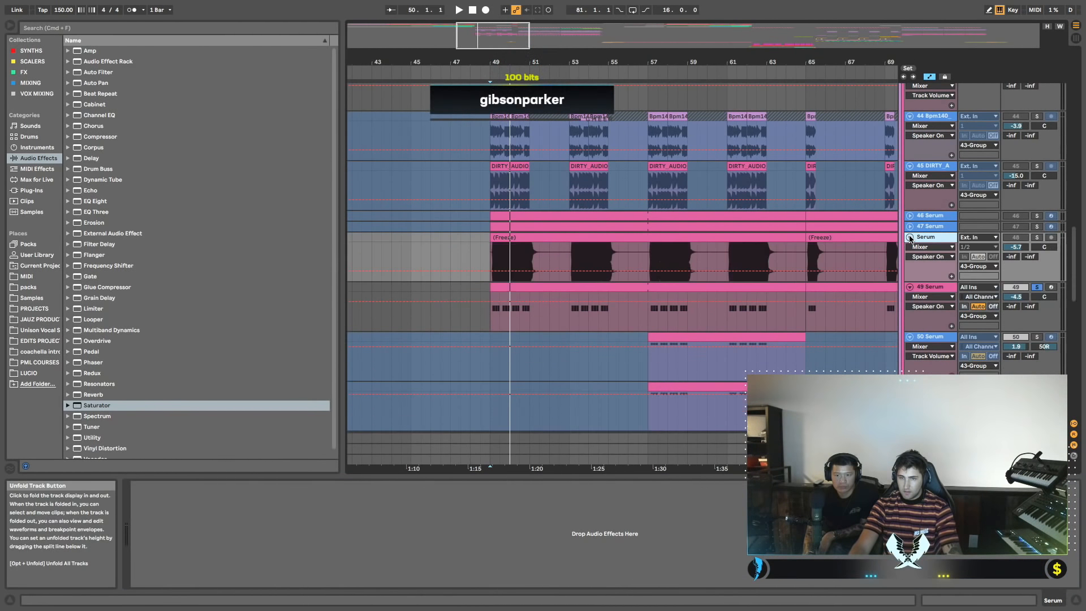
Solo the flattened Serum track and listen to its frozen audio from bar 49.
left_click(1034, 239)
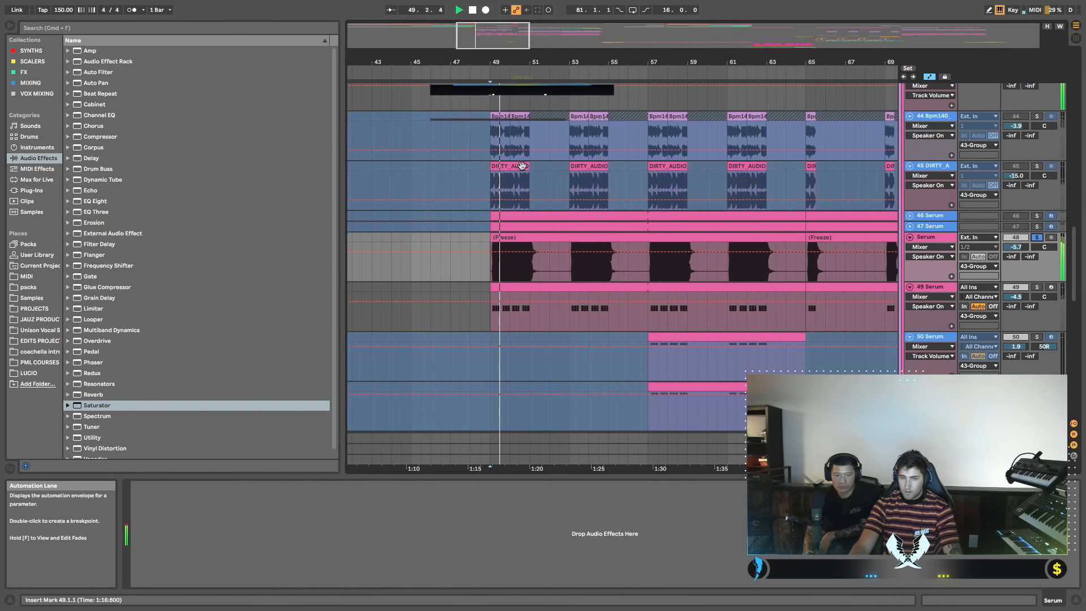
key("space")
left_click_drag(498, 54, 499, 99)
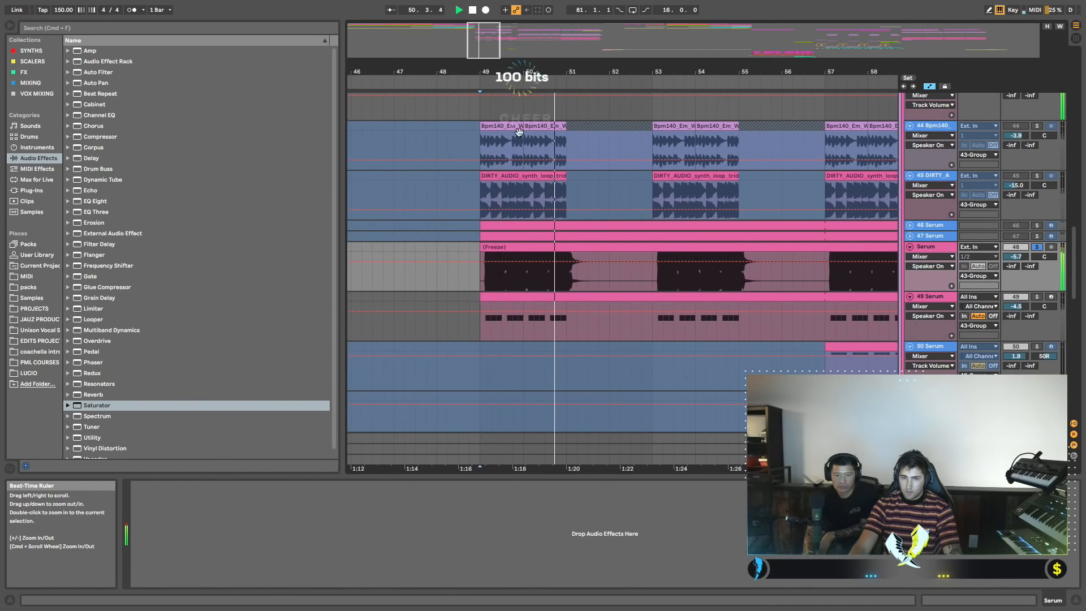
key("space")
scroll(577, 277, "down", 2)
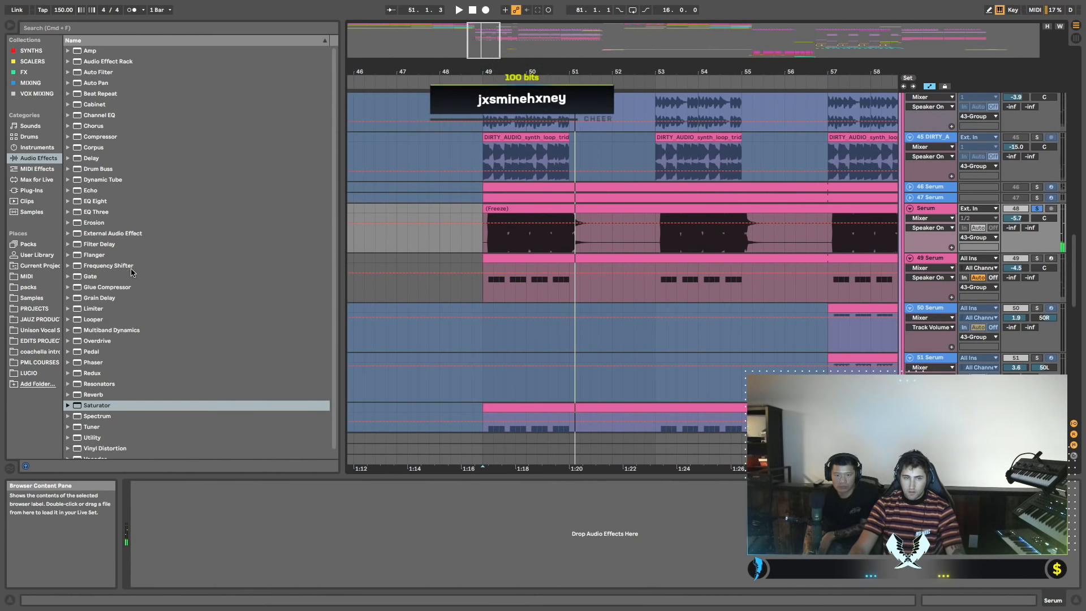
Add an EQ Eight to the flattened Serum track and play the track through it.
left_click_drag(106, 206, 190, 216)
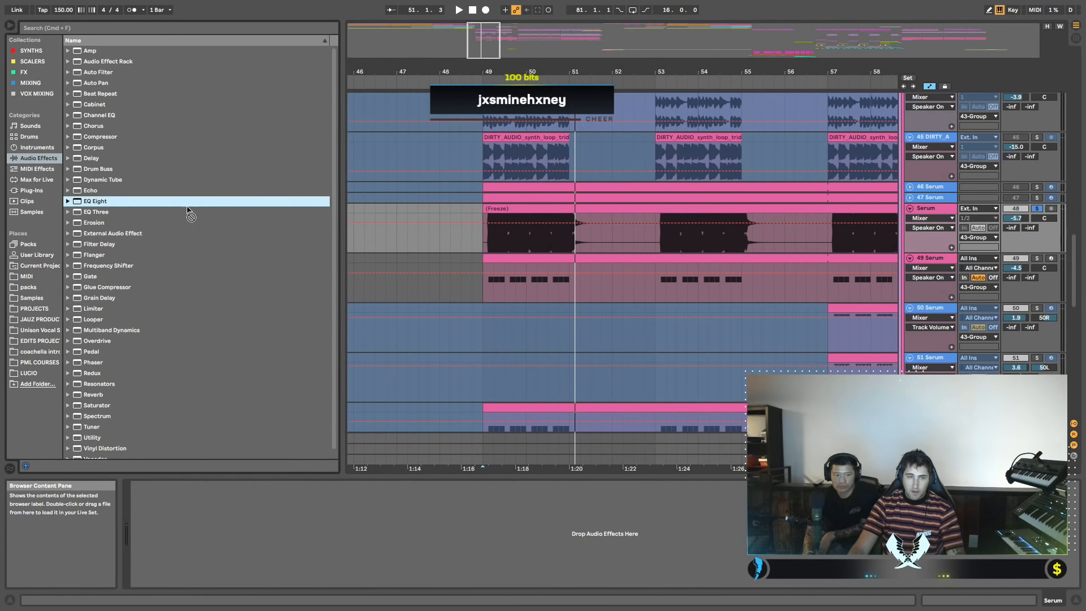
left_click_drag(463, 326, 341, 493)
key("space")
key("space")
key("space")
key("space")
Enable the EQ Eight's audition mode and carve a deep, narrow cut with band 2 at about 8.08 kHz.
left_click(380, 498)
key("space")
key("space")
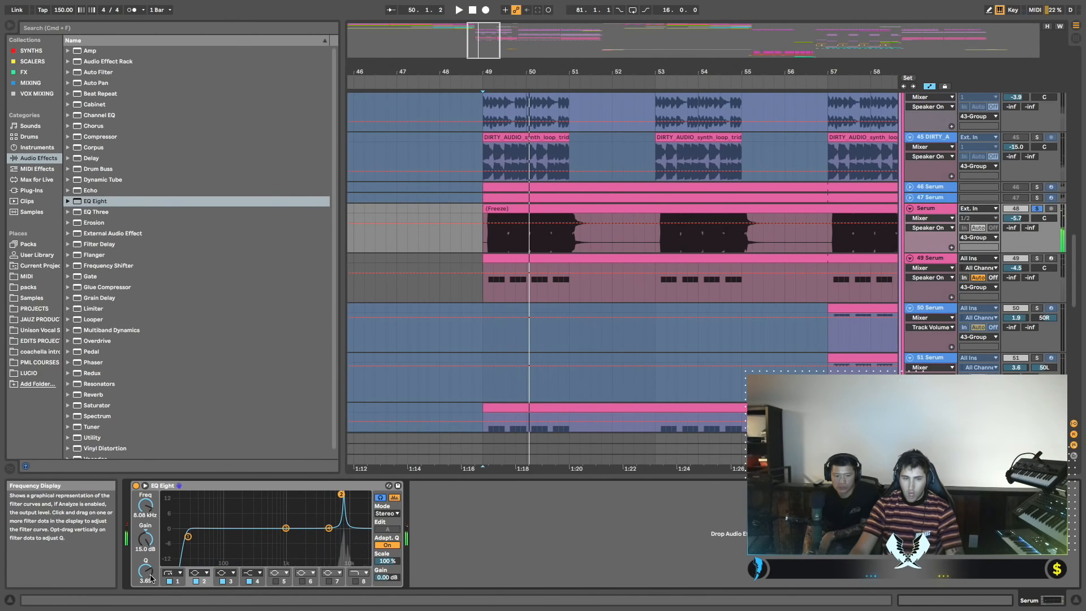
mouse_move(145, 539)
left_mouse_down()
mouse_move(145, 573)
mouse_move(145, 544)
left_mouse_up()
key("space")
key("space")
Sweep band 3 for a resonance and cut it by 5.95 dB at 1.50 kHz with a Q of 6.21.
left_click_drag(286, 528, 290, 515)
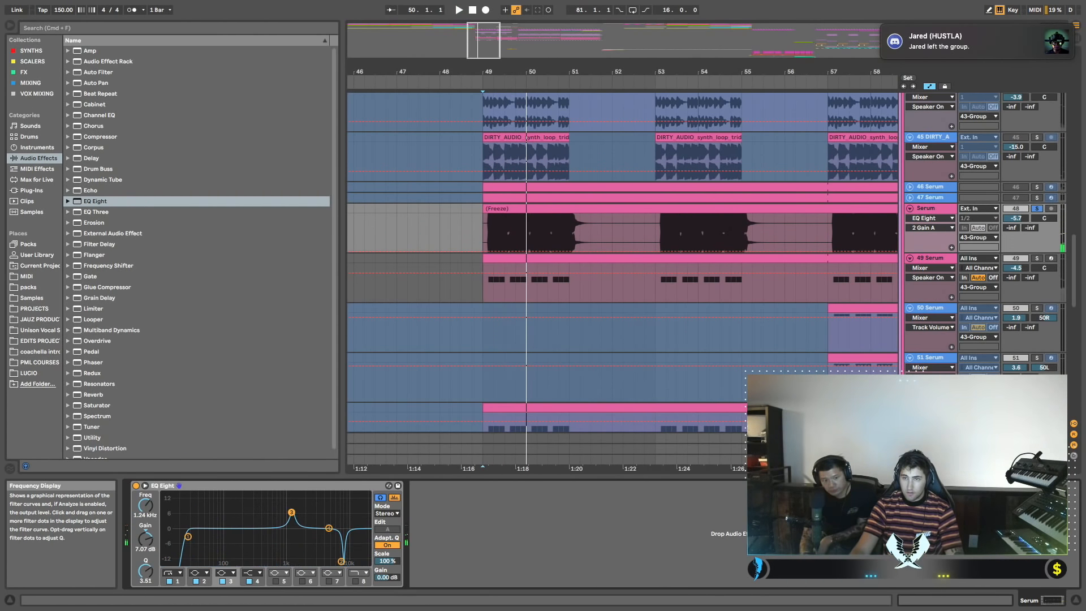
key("space")
left_click_drag(308, 494, 297, 535)
key("space")
key("space")
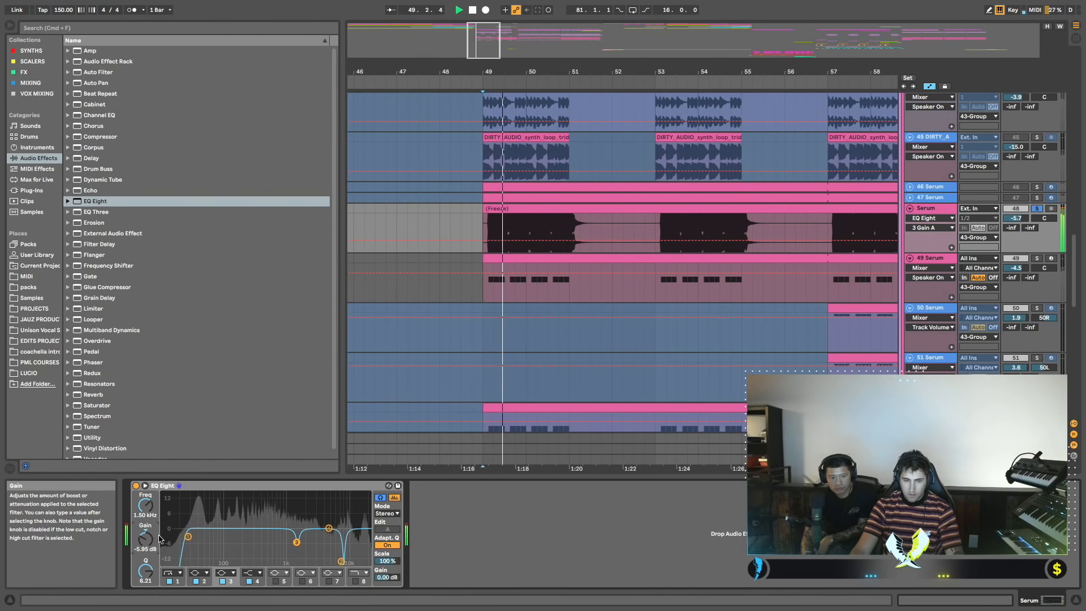
Bypass and reactivate the EQ Eight during playback to compare the sound.
left_click(137, 485)
left_click(137, 485)
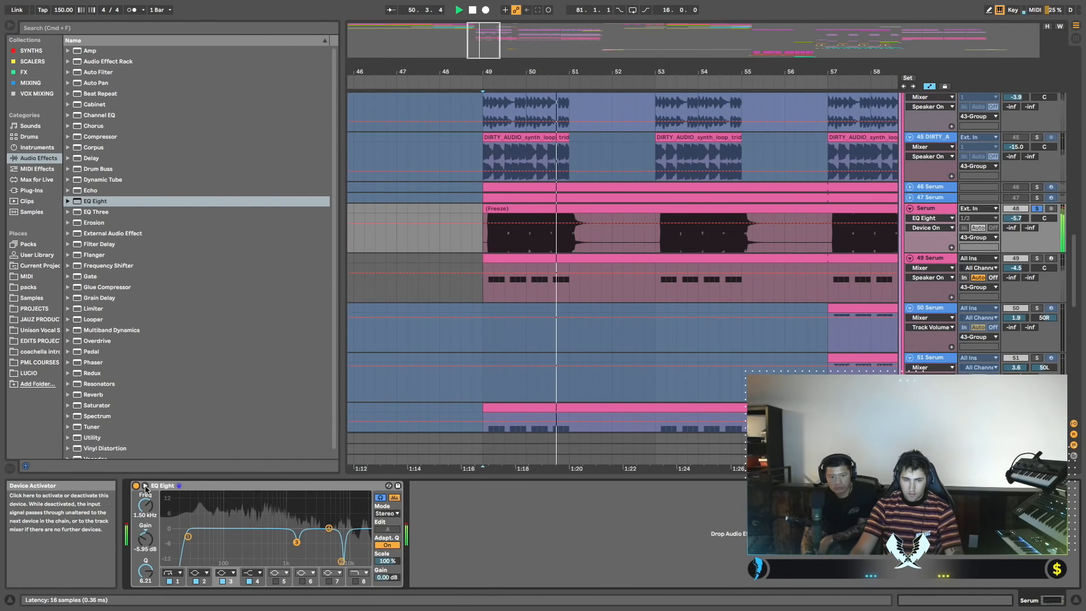
key("space")
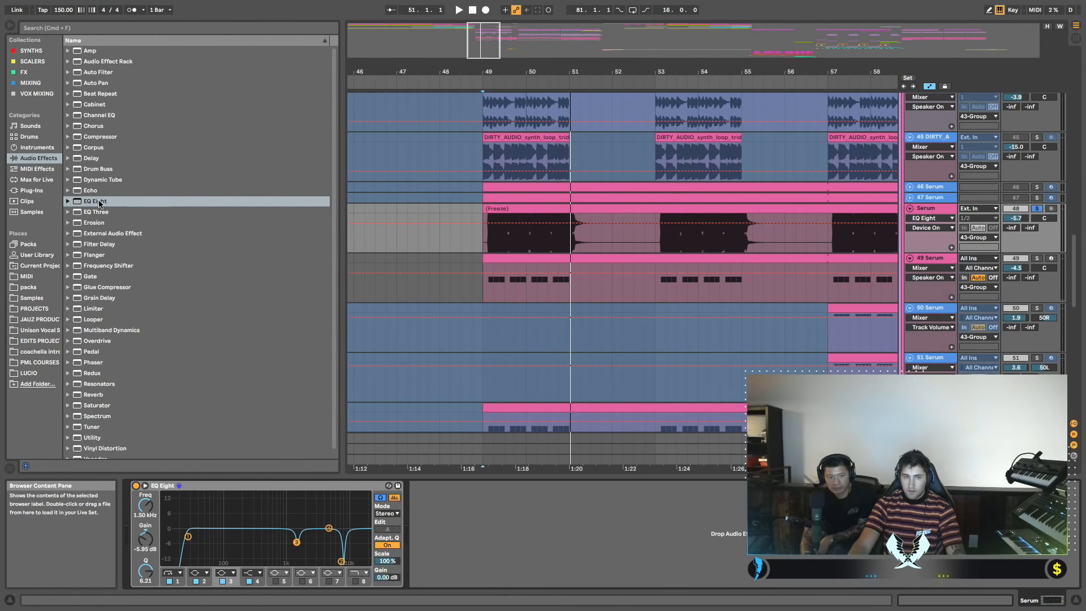
Add a second EQ Eight after the first and boost band 3 at about 505 Hz.
left_click_drag(99, 202, 544, 478)
left_click_drag(520, 535, 564, 533)
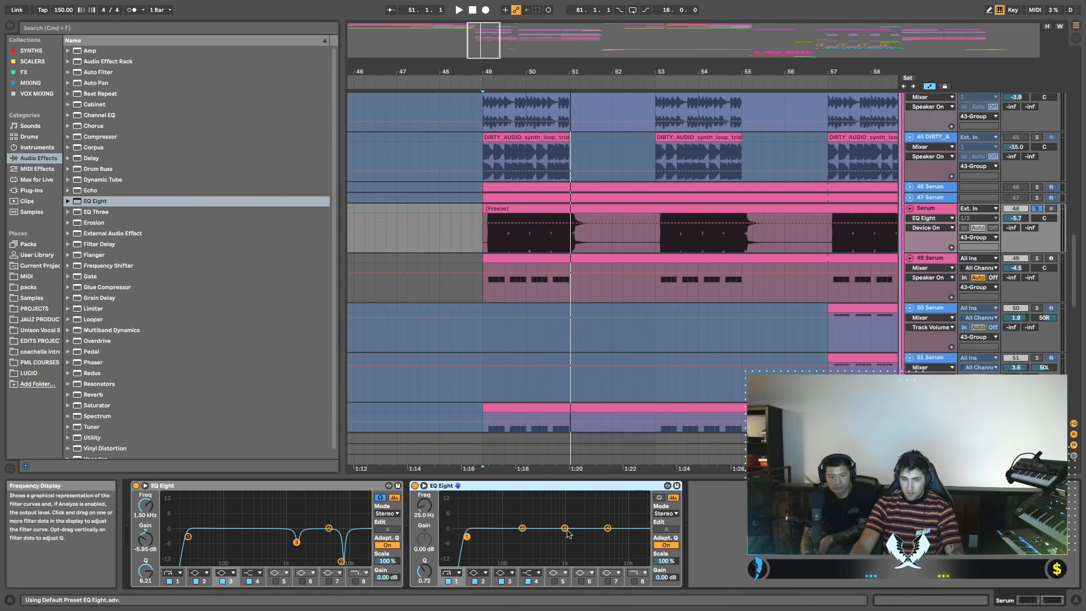
left_click_drag(564, 528, 538, 513)
key("space")
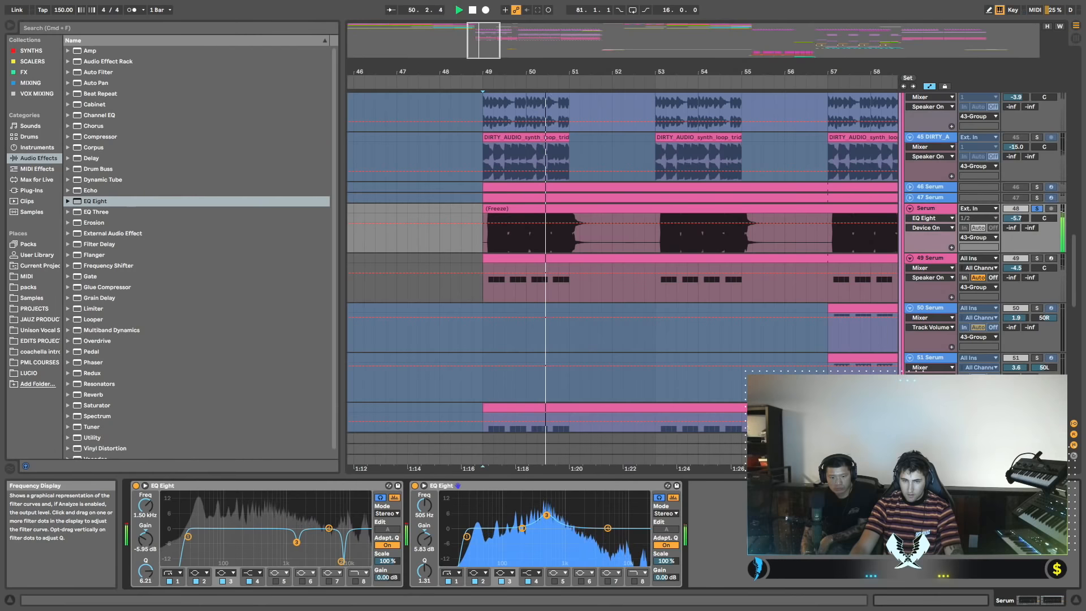
left_click_drag(546, 521, 546, 517)
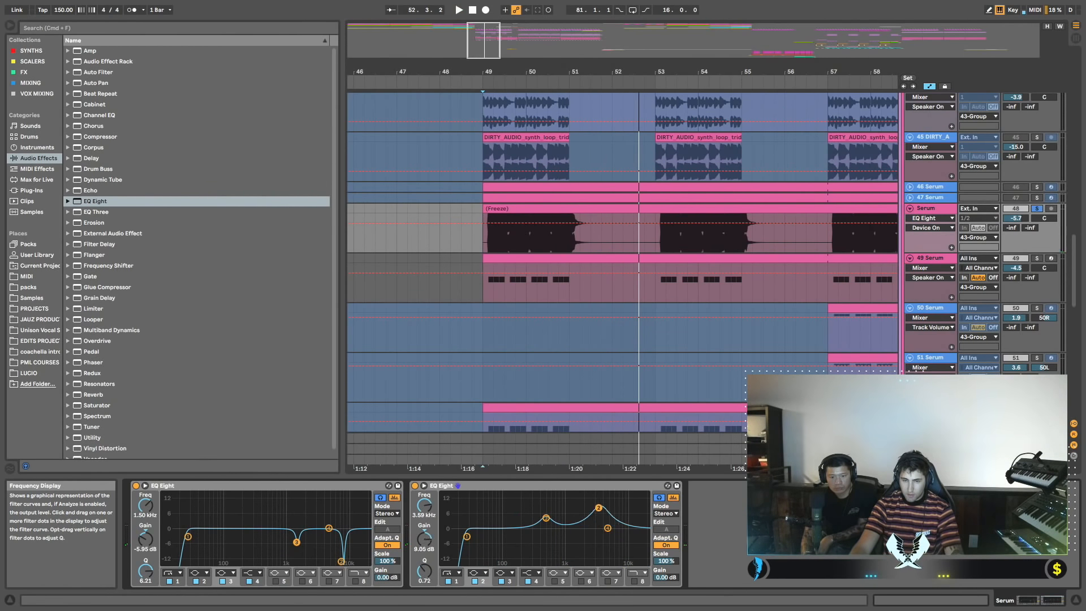
Boost band 2 of the second EQ Eight by 5.83 dB at 3.67 kHz with a Q of 1.09.
mouse_move(598, 511)
left_mouse_down()
mouse_move(584, 514)
mouse_move(600, 515)
left_mouse_up()
key("space")
key("space")
key("space")
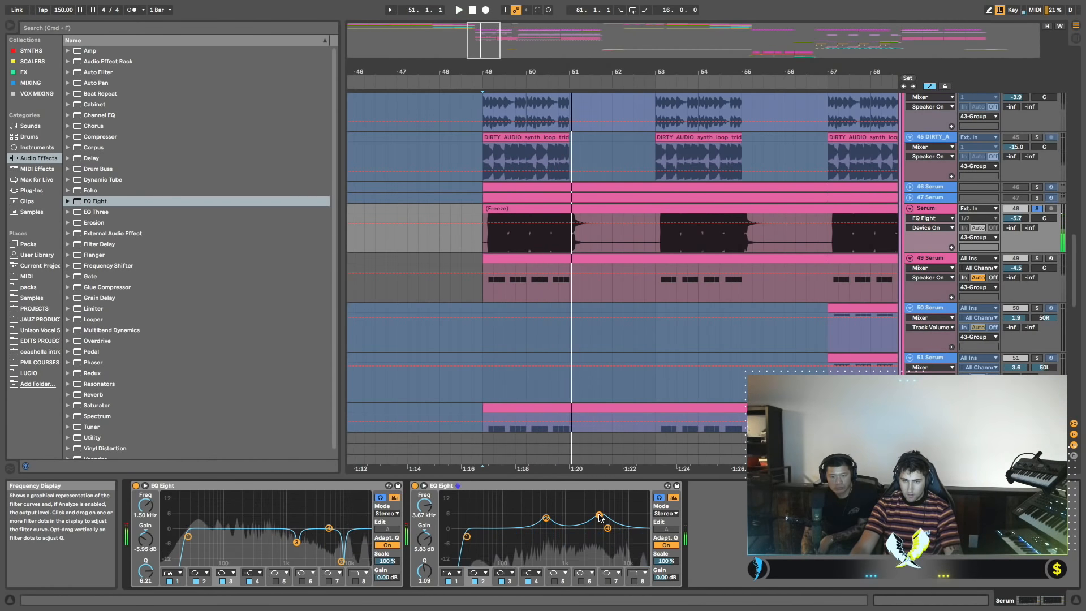
Transfer the second EQ Eight to the end of Serum track 49, invert its curve with Scale at -84 %, and audition the soloed track.
left_click(558, 488)
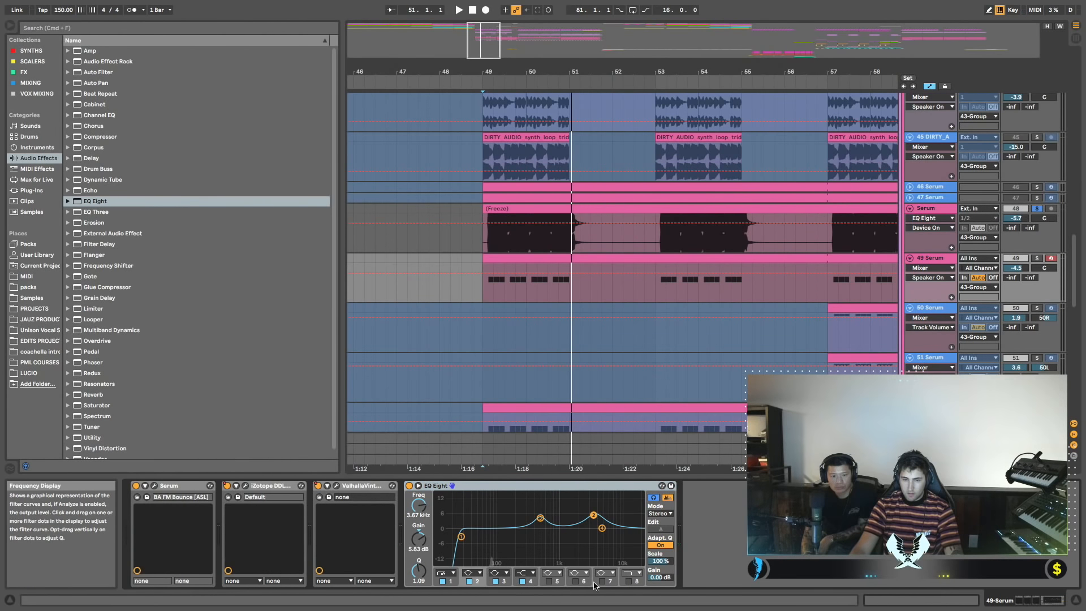
left_click_drag(666, 563, 666, 599)
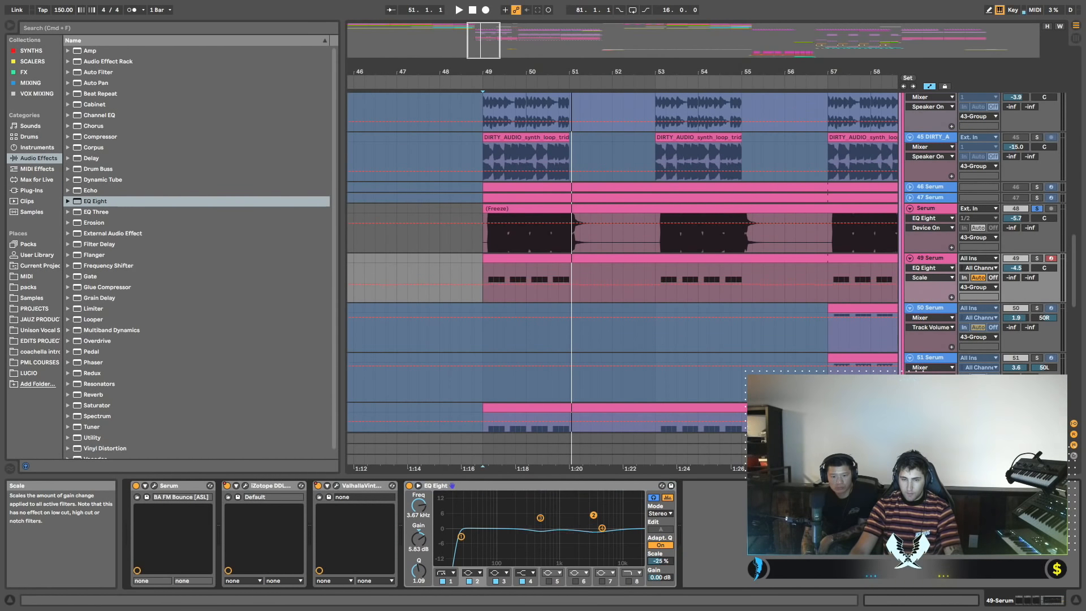
left_click(1036, 259)
key("space")
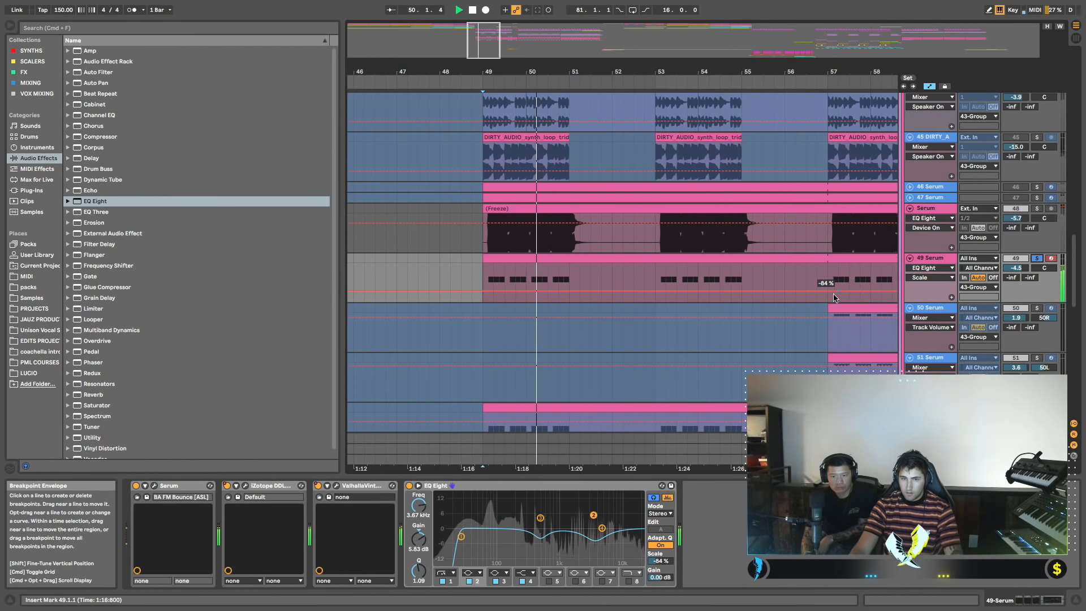
key("space")
Compare track 49 with its EQ Eight bypassed and set the EQ's Scale to -125 %.
left_click(550, 258)
key("space")
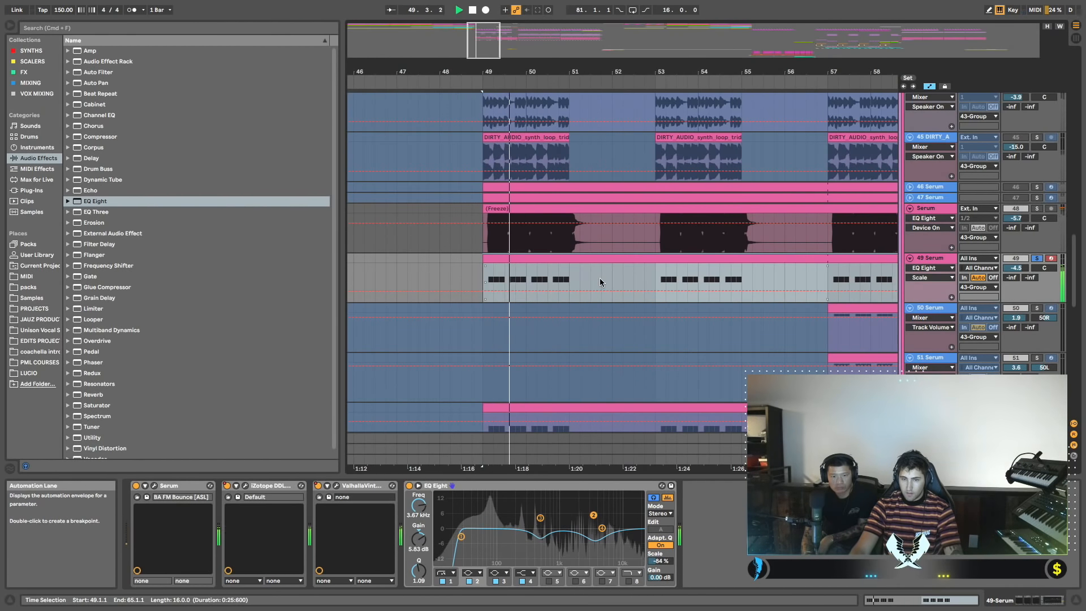
left_click(409, 487)
key("space")
left_click_drag(660, 560, 660, 582)
key("space")
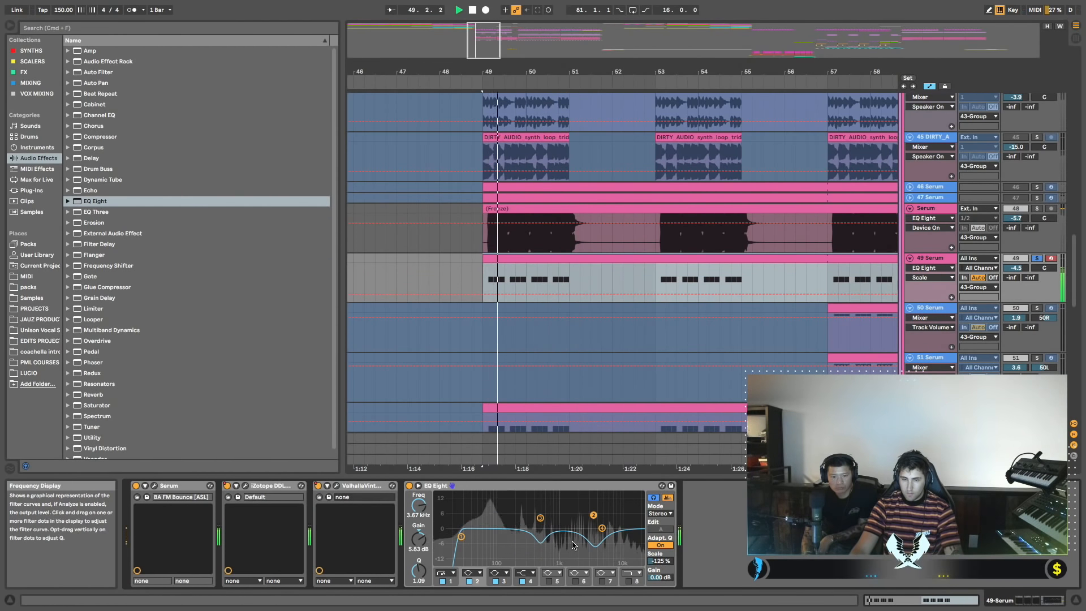
Add a Delay after the EQ Eight on Serum track 49.
scroll(113, 424, "down", 1)
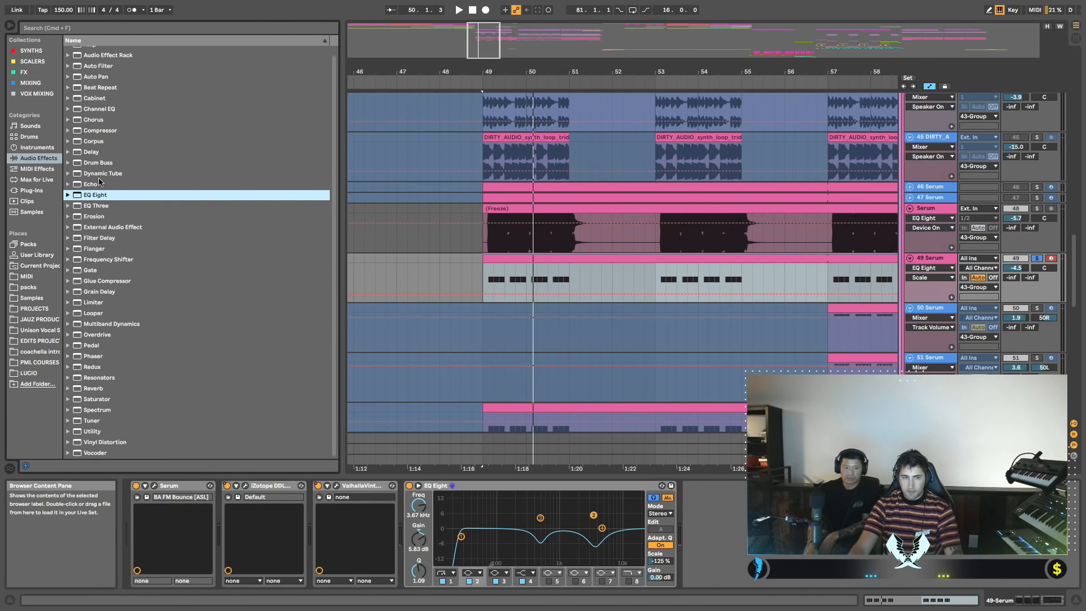
scroll(108, 173, "up", 1)
left_click_drag(113, 159, 113, 163)
left_click_drag(713, 532, 713, 532)
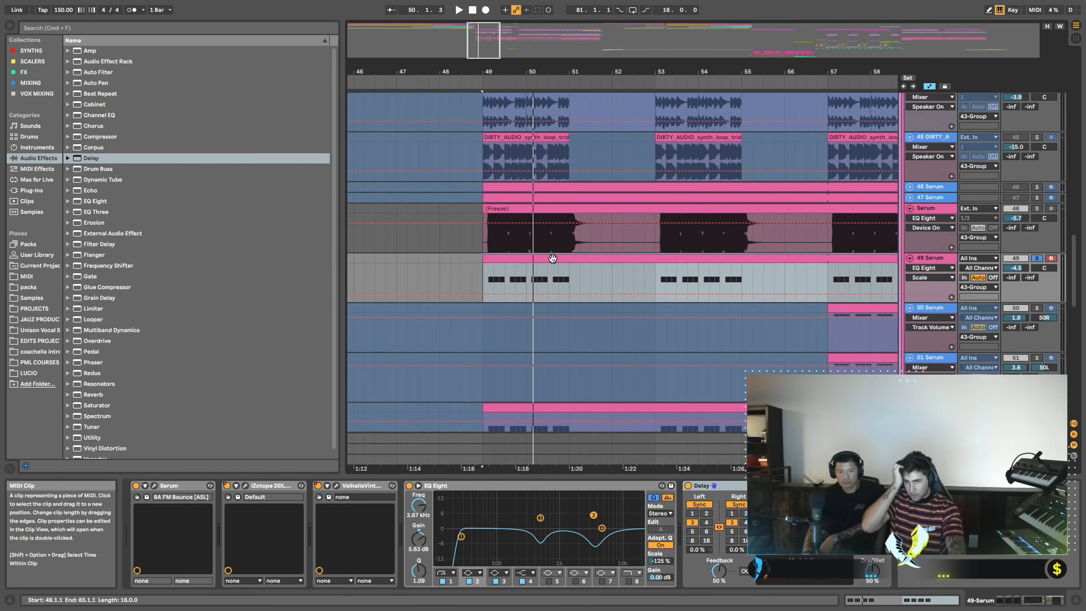
Raise the low cut of track 49's EQ Eight to about 89.9 Hz and check it in playback.
left_click_drag(461, 537, 495, 537)
key("space")
key("space")
key("space")
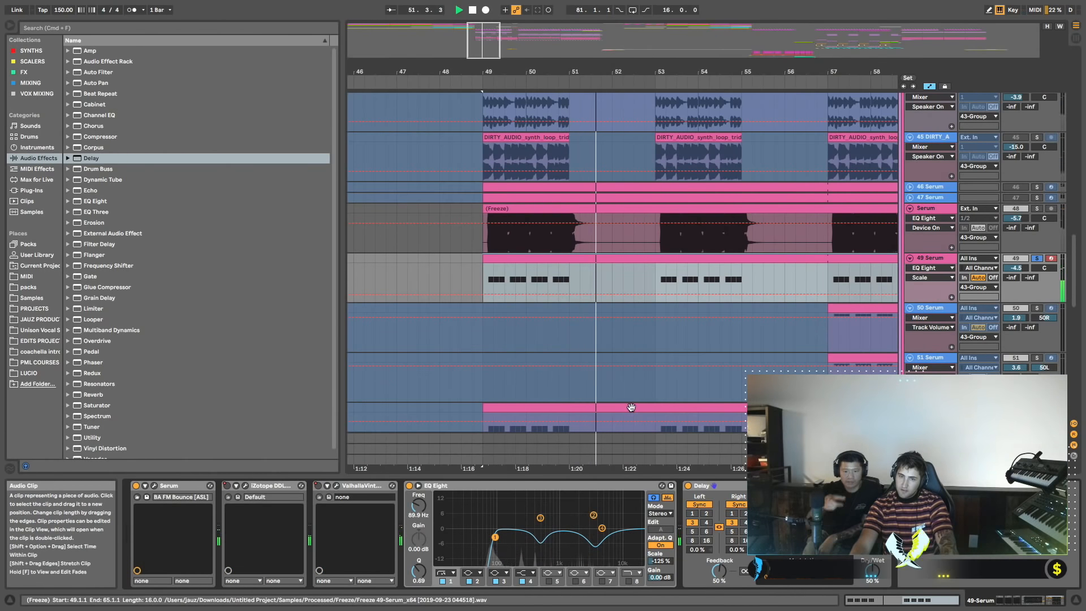
Audition soloed Serum track 49 with its Delay from bar 49 and leave the Delay enabled.
left_click(375, 283)
key("space")
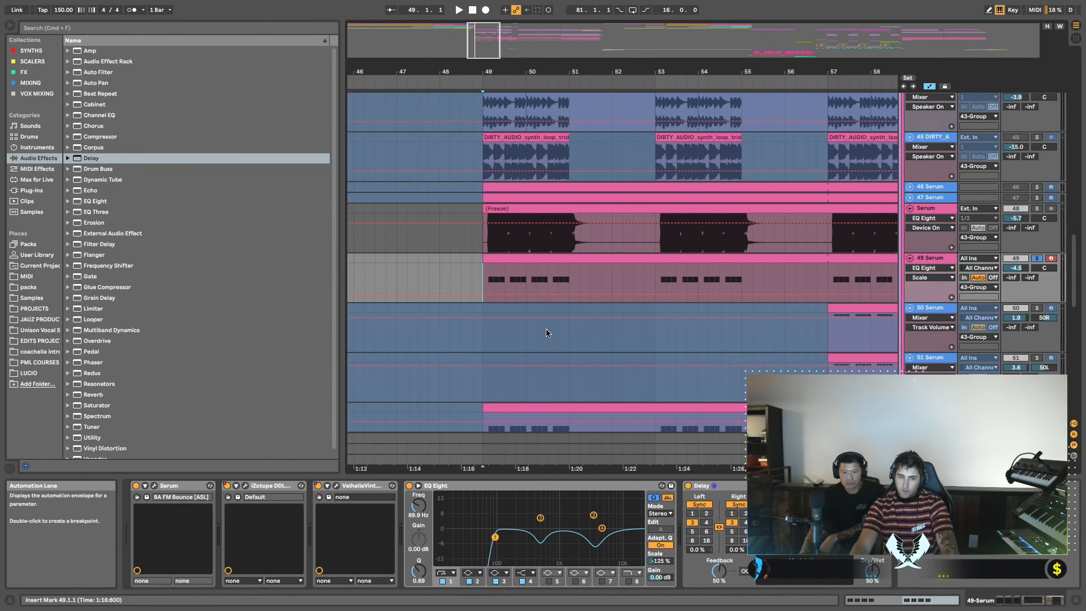
key("space")
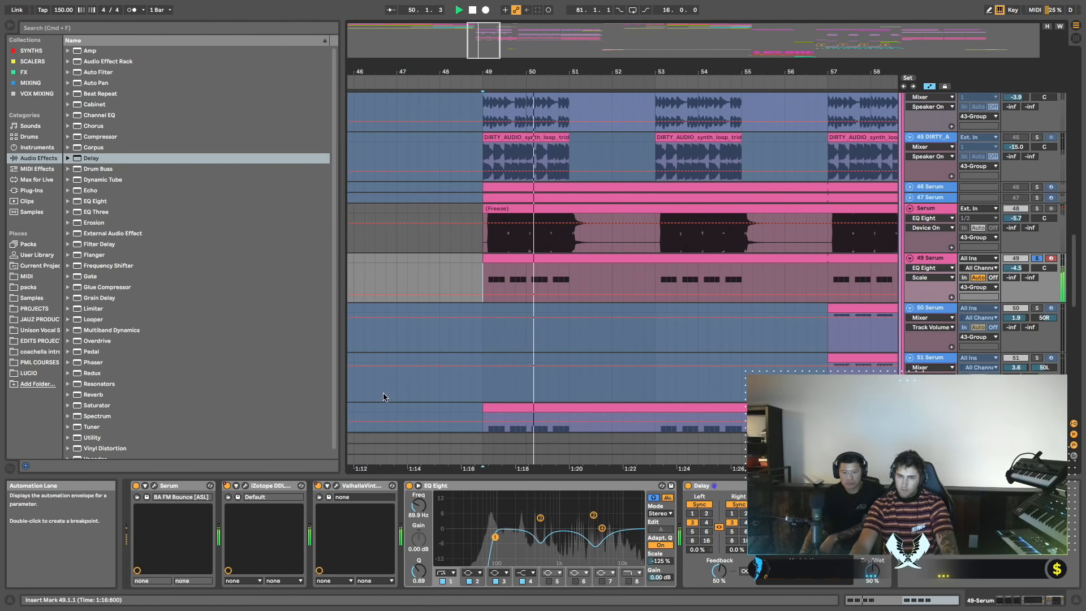
key("space")
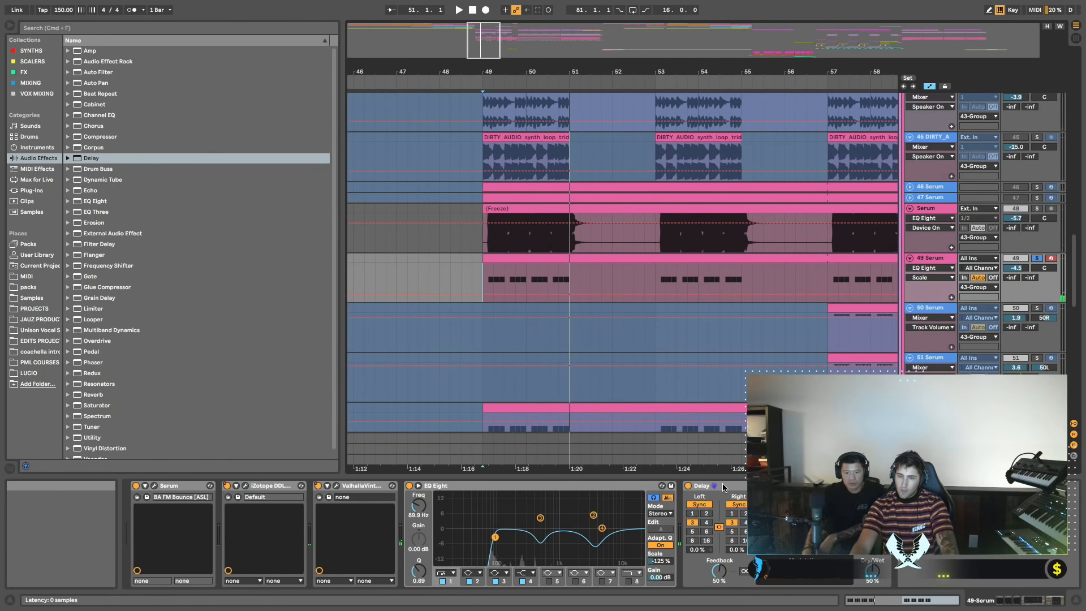
left_click(688, 486)
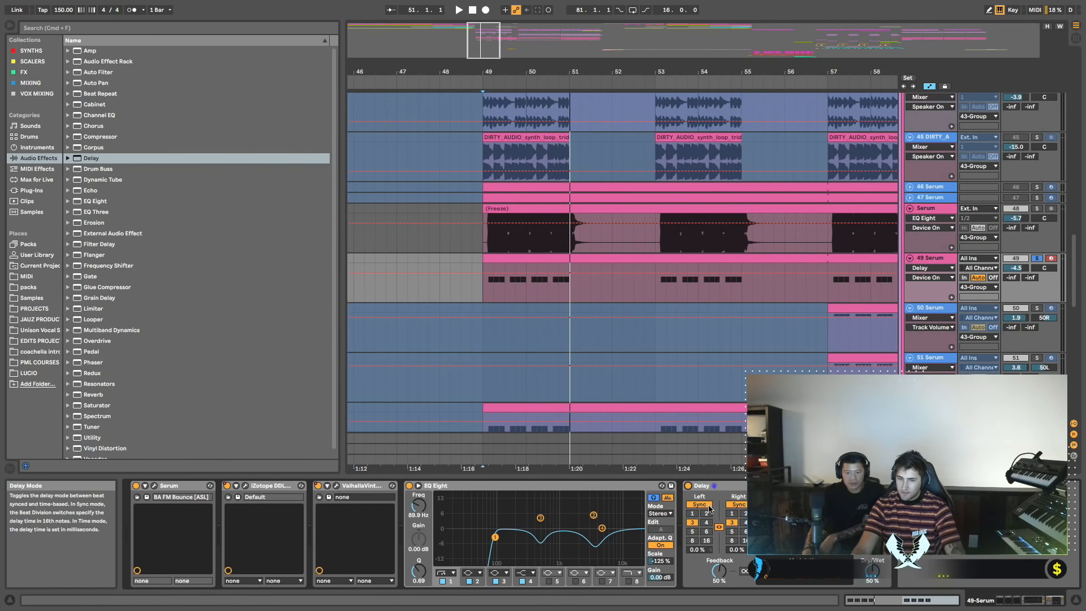
Set track 49's Delay to unlinked Time mode at 1 ms left and 10 ms right, with 0 % feedback and 100 % Dry/Wet.
left_click(705, 505)
left_click(705, 505)
left_click(704, 505)
left_click(717, 527)
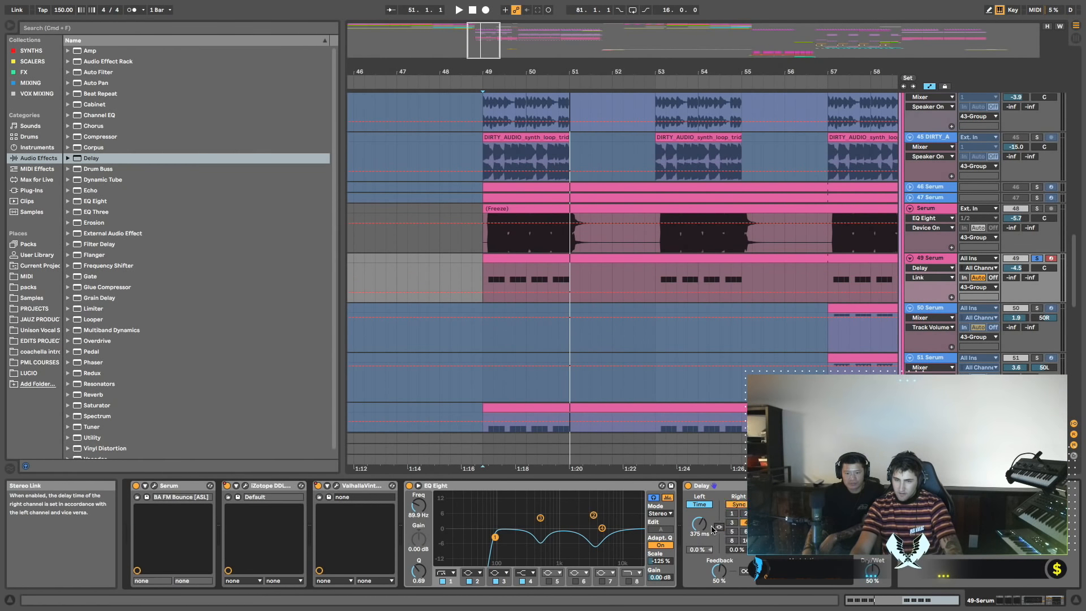
left_click(738, 504)
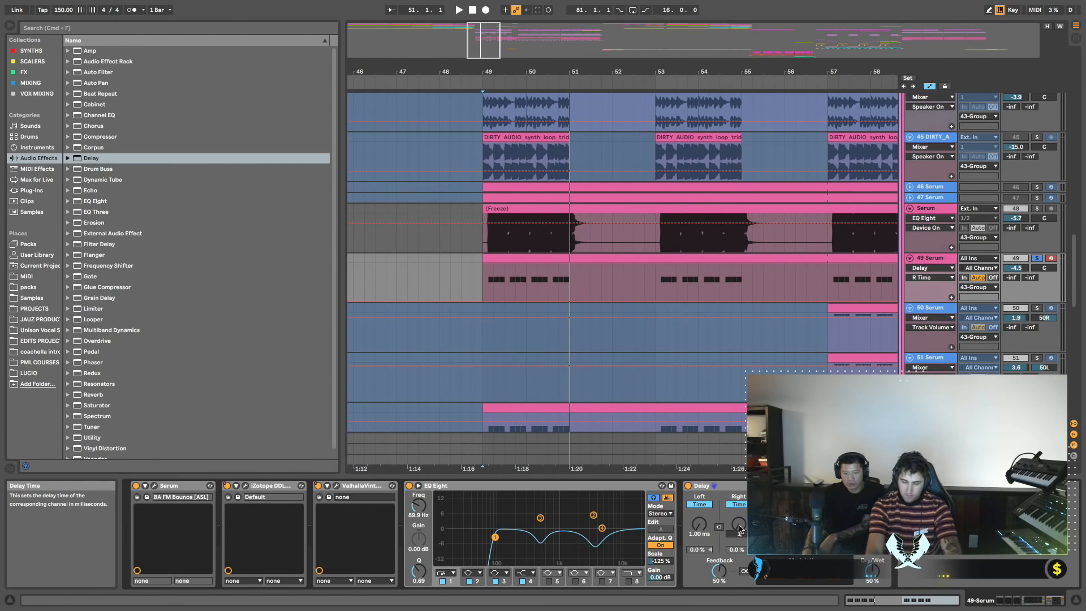
left_click_drag(719, 572, 719, 606)
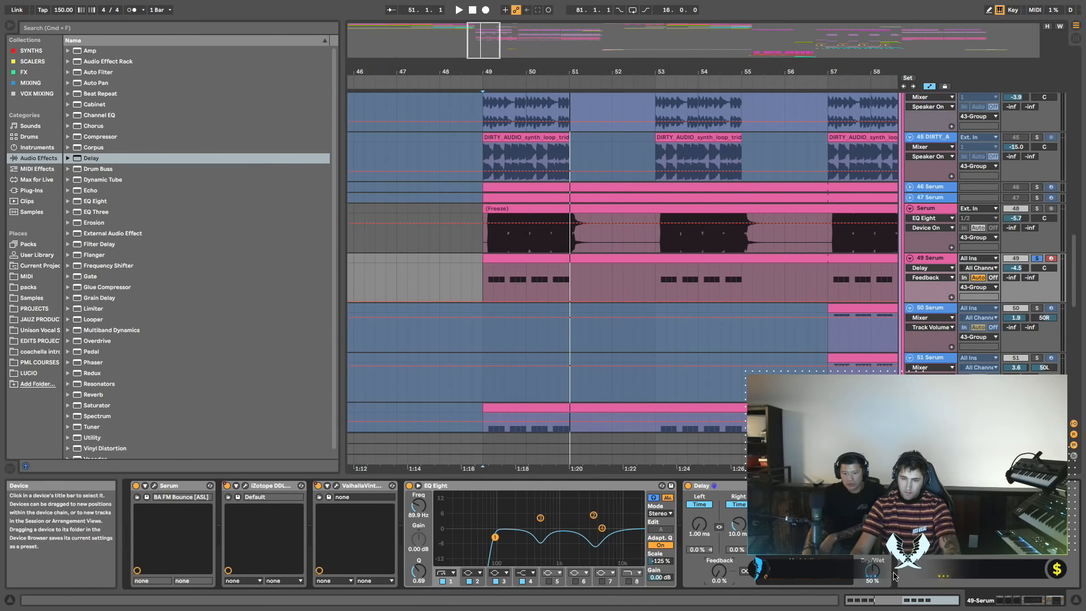
Audition Serum track 49 with the new Delay settings, restarting playback from bar 49.
key("space")
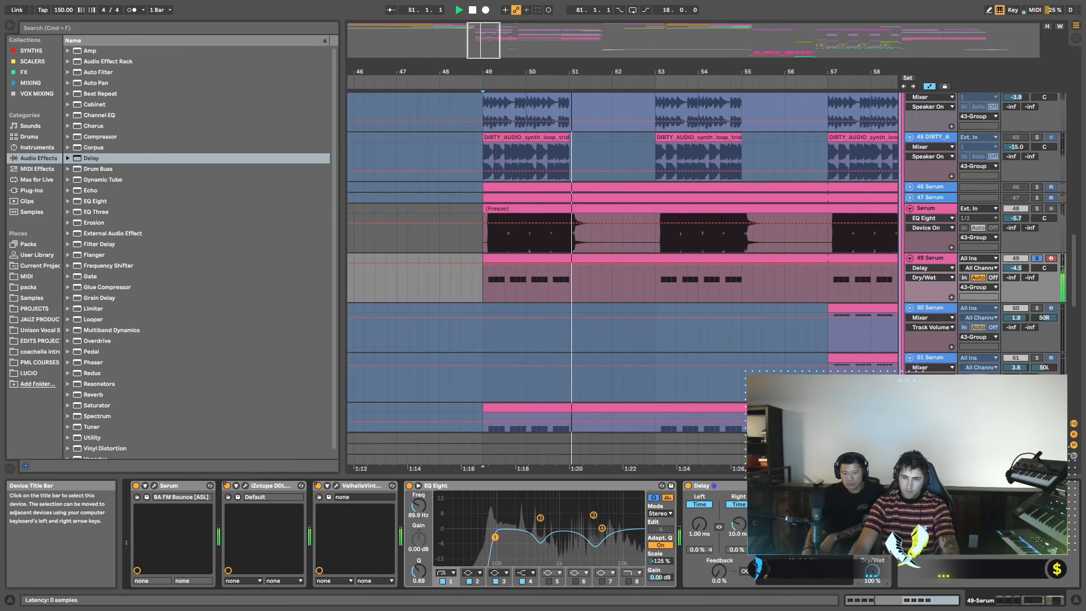
key("space")
key("space")
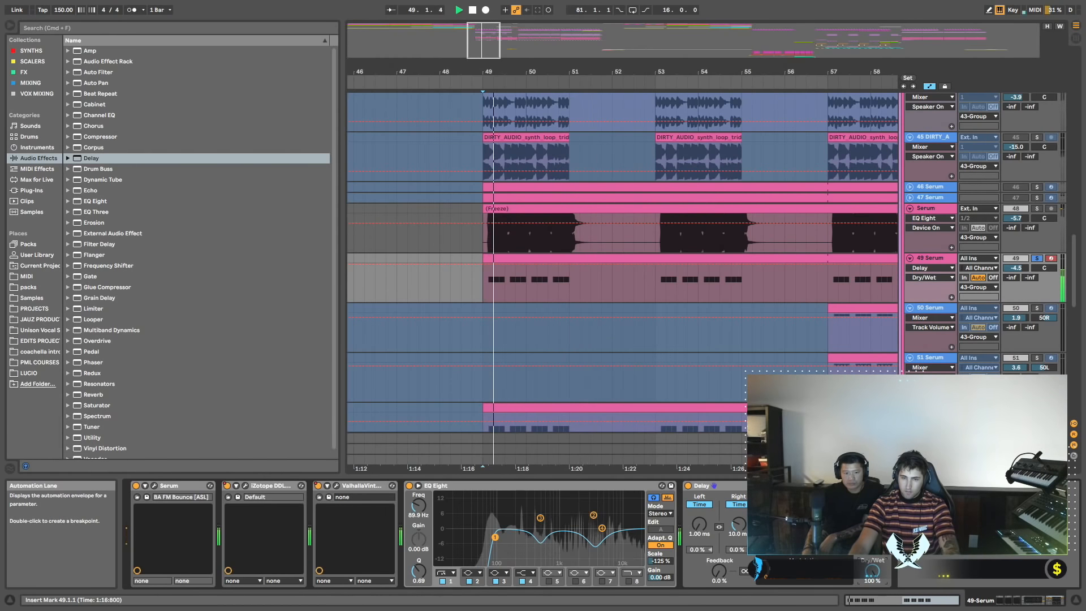
key("space")
Group track 49's EQ Eight and Delay into an Audio Effect Rack and compare playback with the rack bypassed and enabled.
left_click(607, 486)
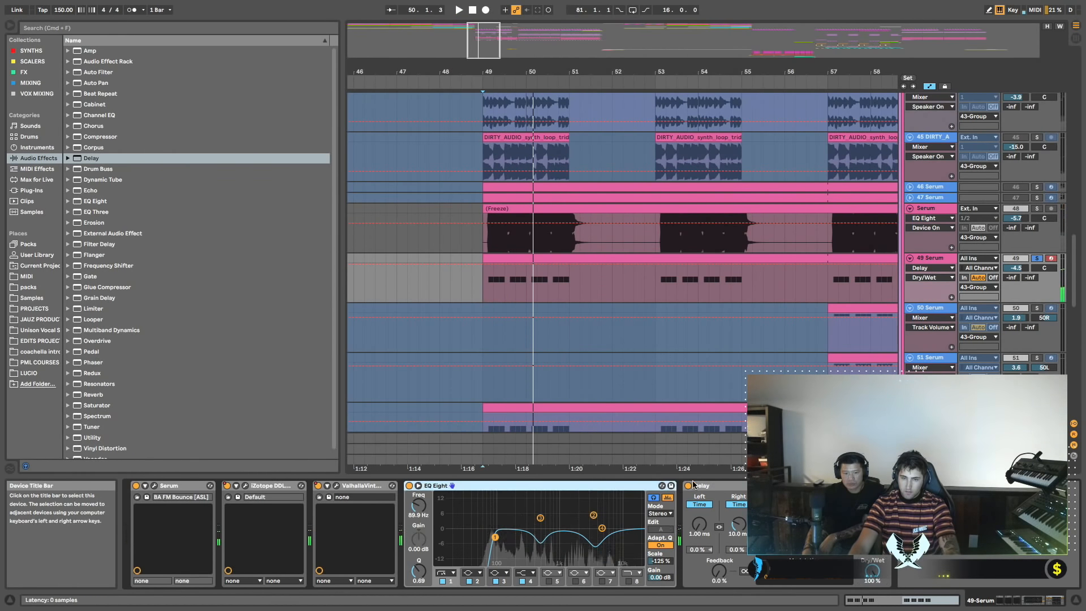
key("super+g")
key("space")
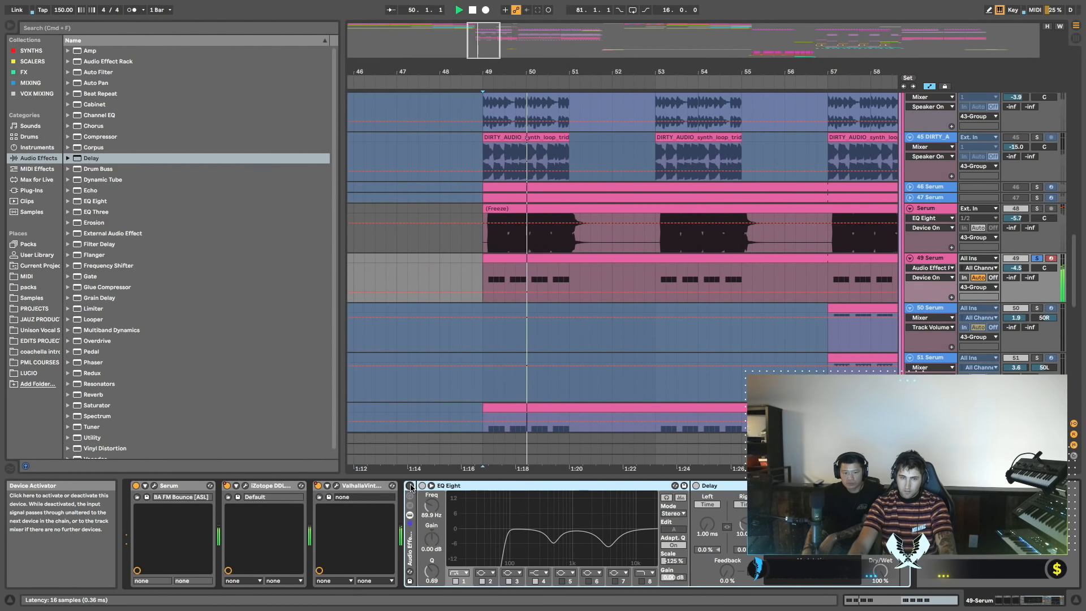
left_click(410, 486)
key("space")
key("space")
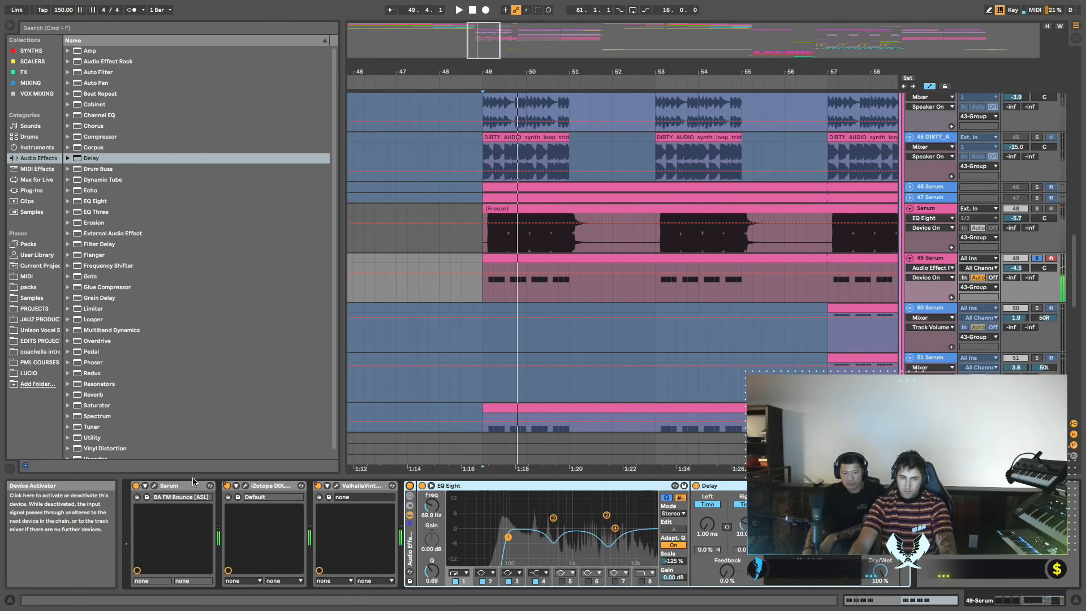
Compare track 49 with the iZotope and Valhalla plug-ins bypassed and enabled, and raise the EQ Eight's low cut to about 126 Hz.
left_click(274, 485)
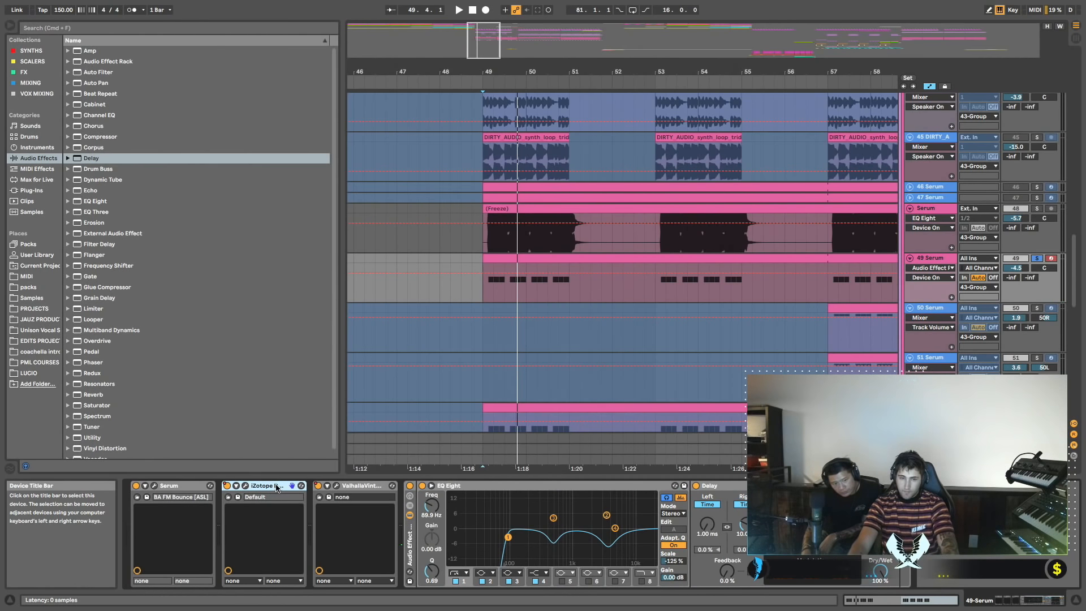
key("space")
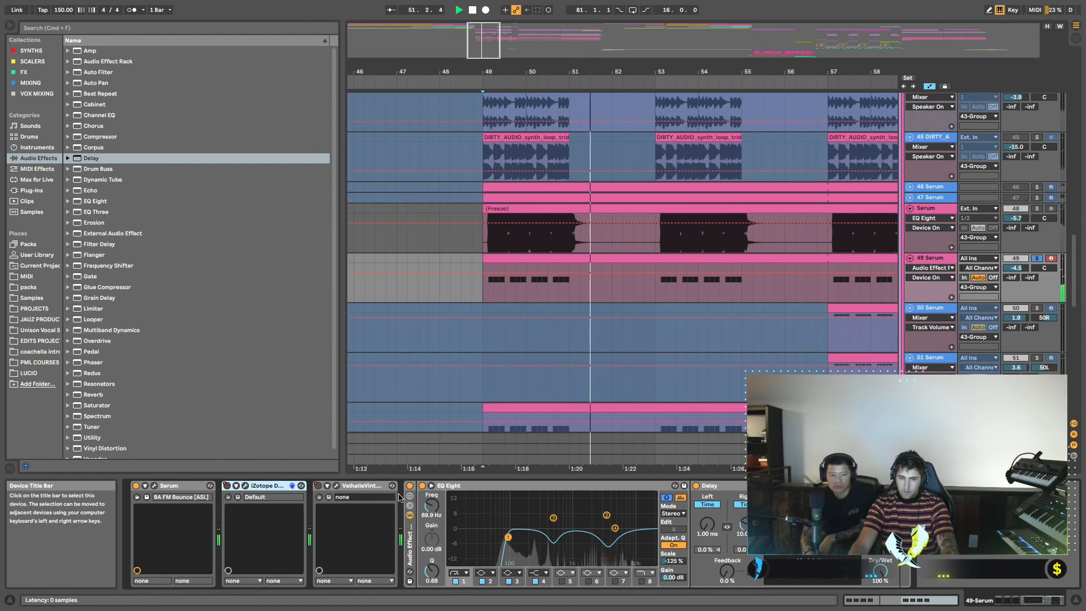
key("space")
key("space")
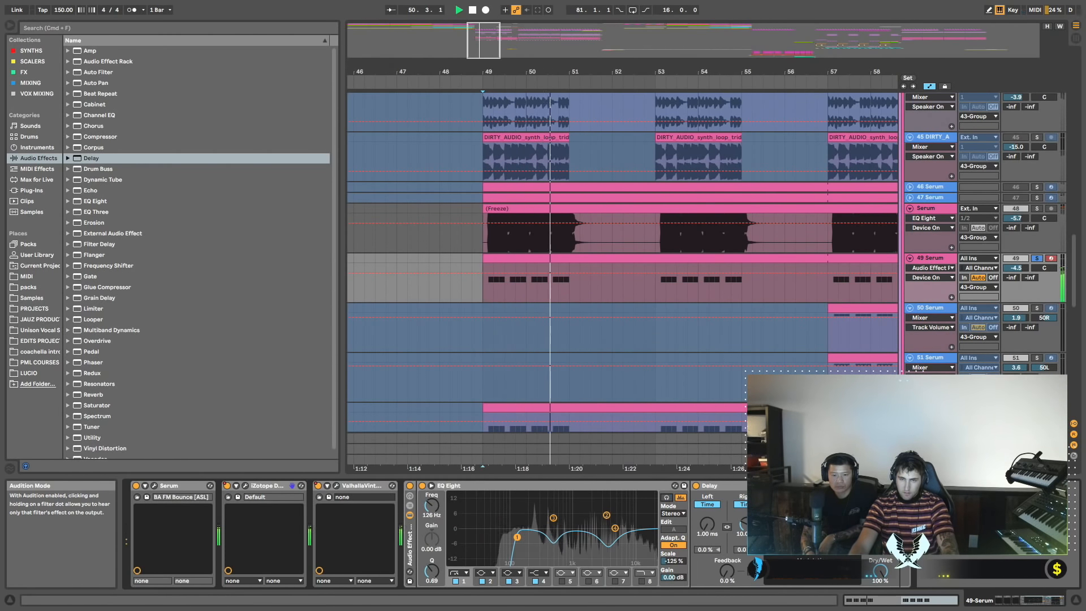
key("space")
Solo Serum track 48 together with track 49 and audition the two layers.
left_click(1037, 209, "super")
key("space")
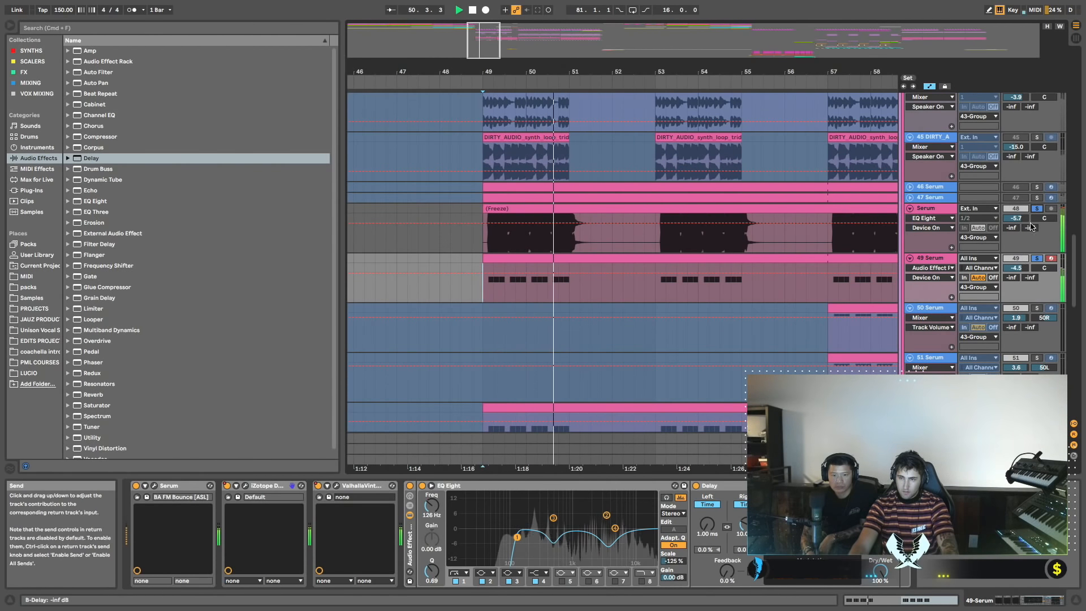
key("space")
Clear the solos and listen to the full drop from bar 48, following the Serum layers past bar 57.
left_click(436, 237)
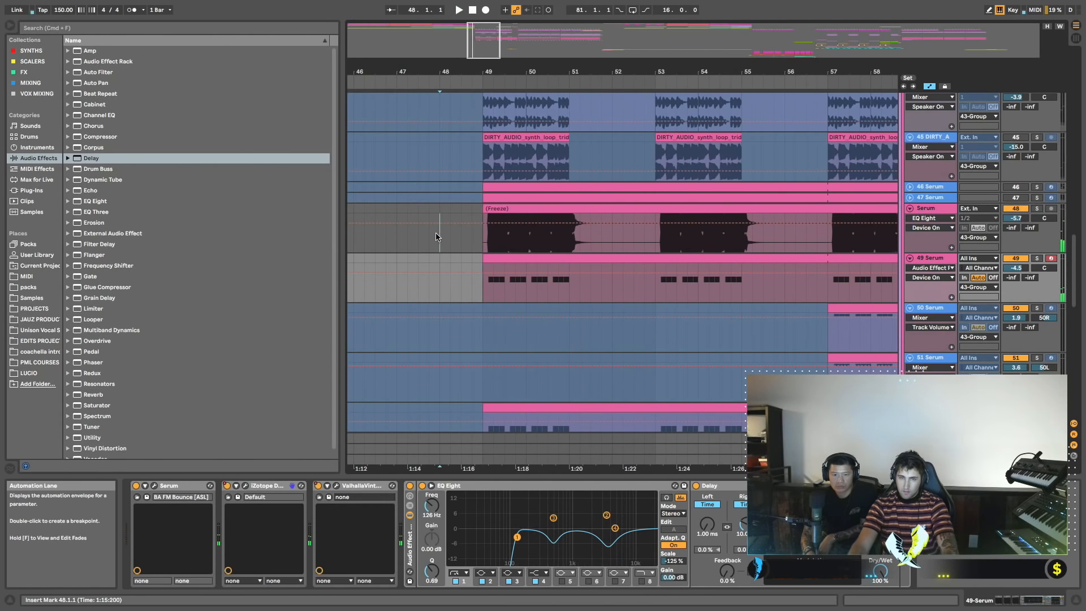
key("space")
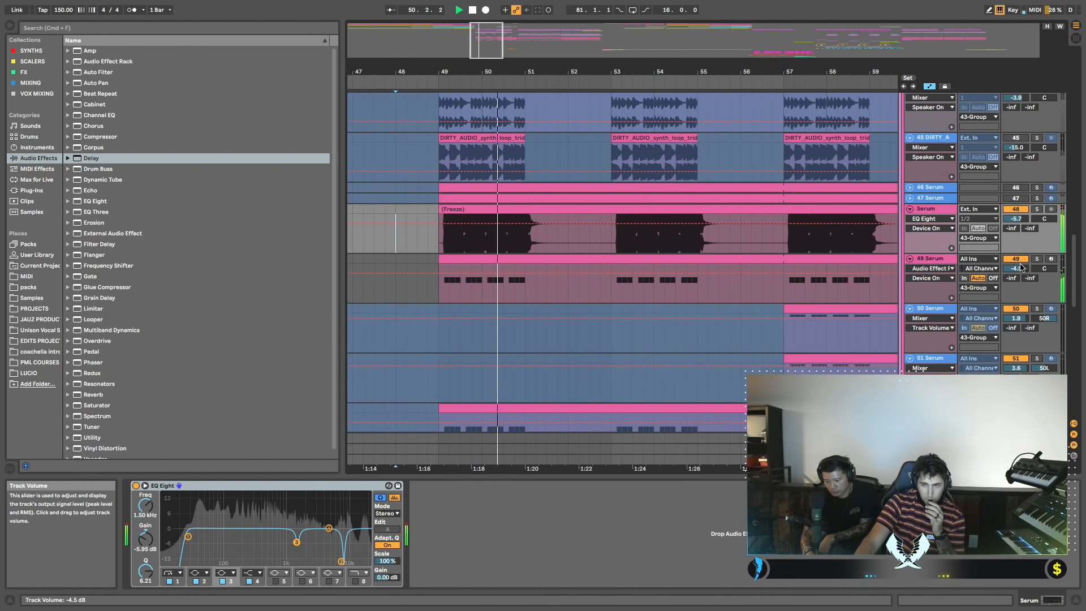
scroll(824, 244, "down", 2)
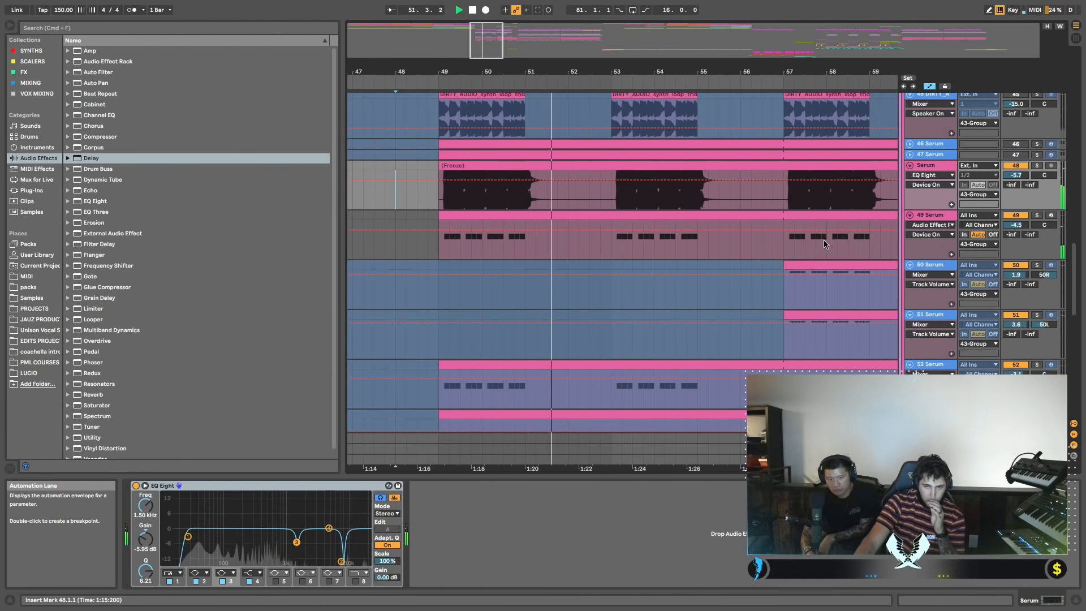
scroll(825, 243, "up", 1)
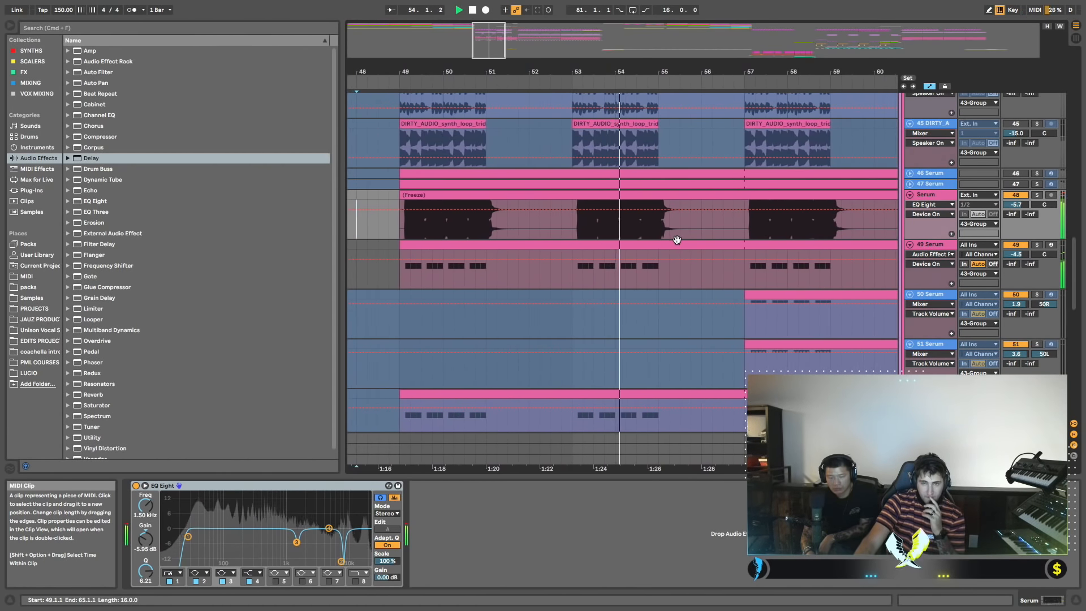
scroll(677, 240, "left", 3)
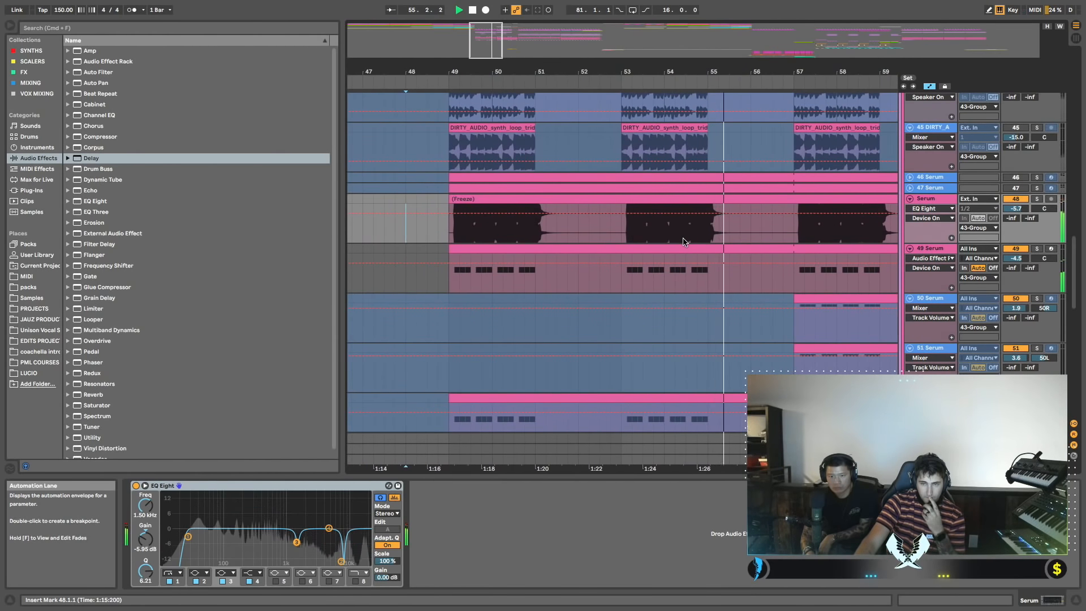
scroll(683, 242, "right", 2)
scroll(768, 241, "right", 3)
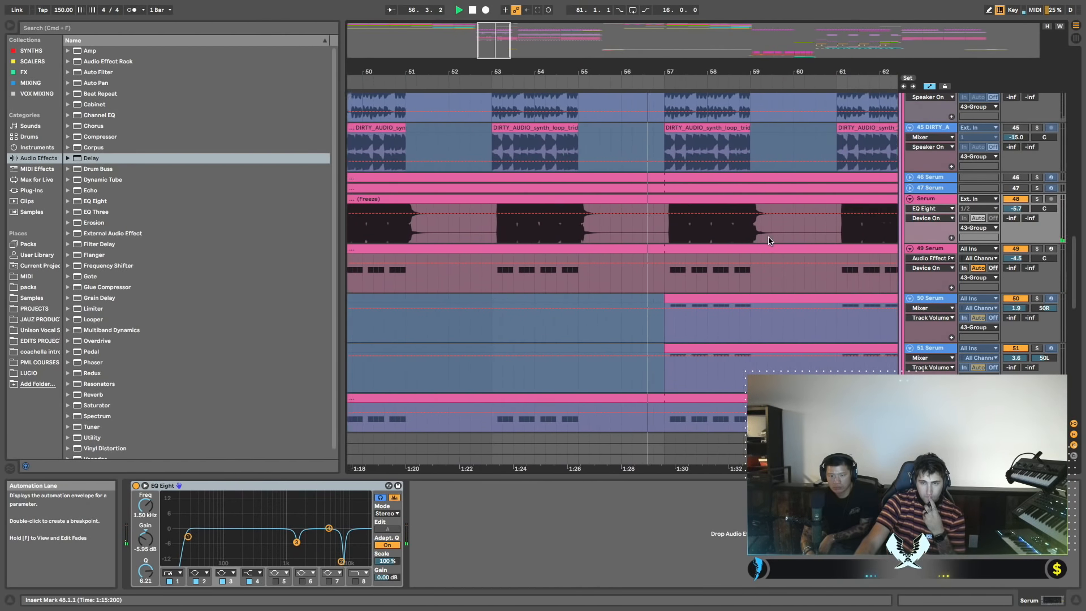
scroll(769, 241, "down", 2)
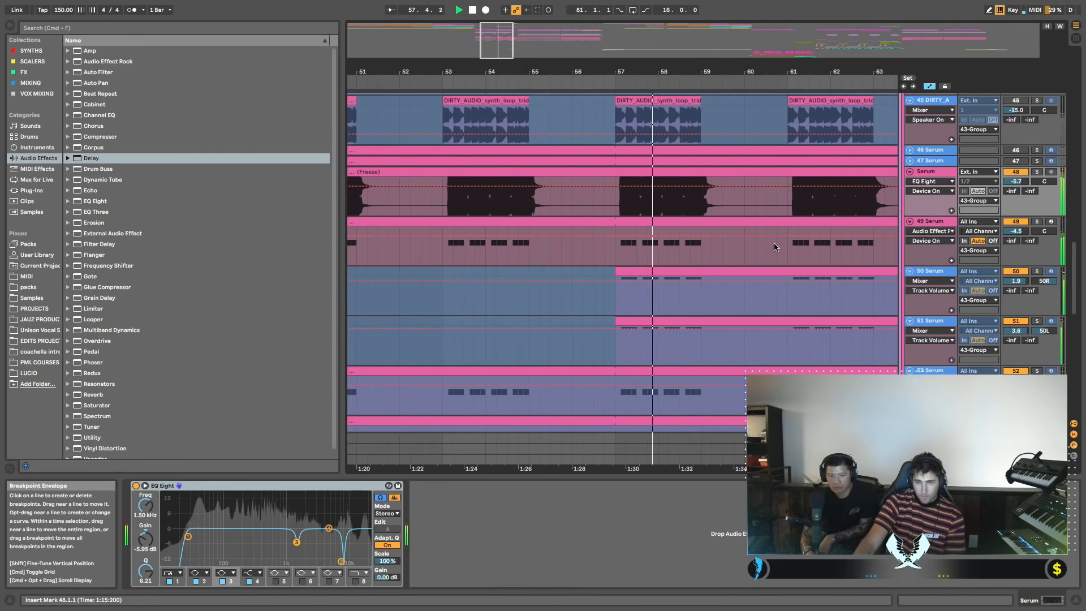
key("space")
Solo Serum track 50 and audition it from bar 57.
left_click(614, 302)
scroll(698, 299, "down", 2)
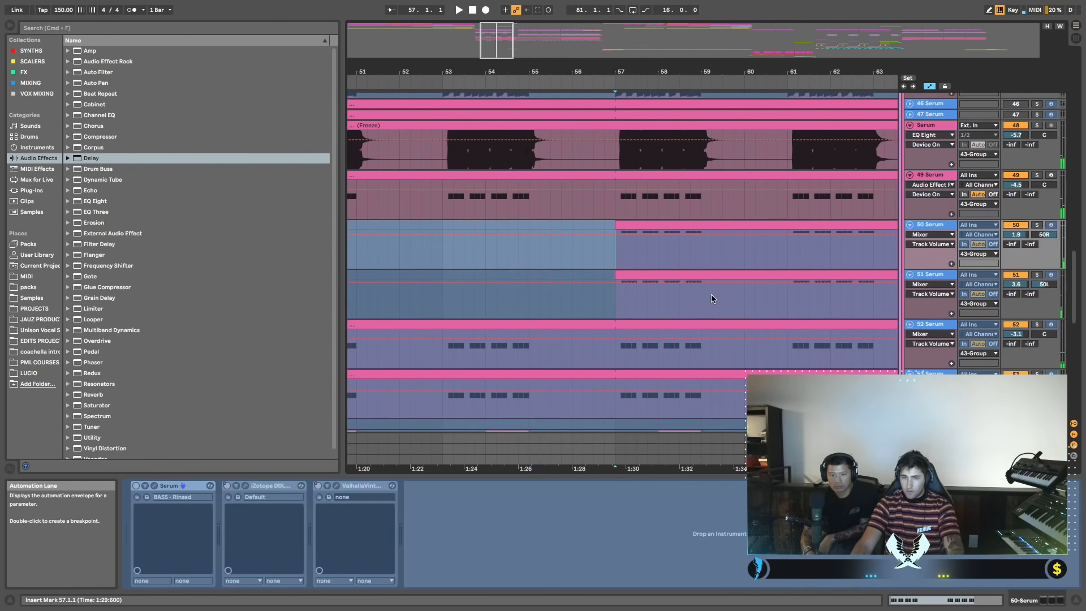
left_click(1037, 224)
key("space")
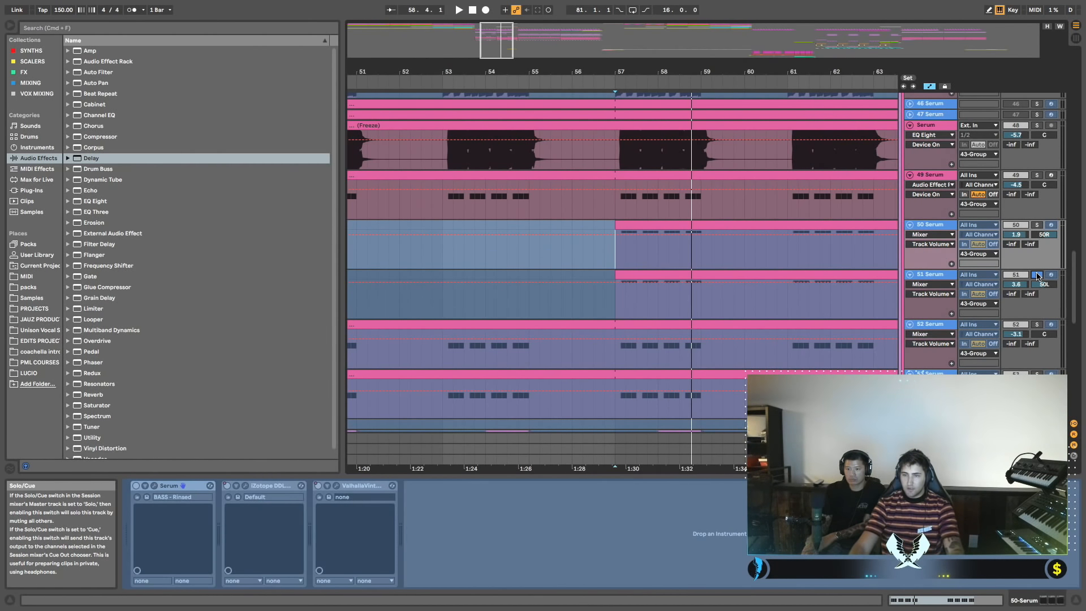
Solo Serum track 51 and unfreeze it.
left_click(1038, 275)
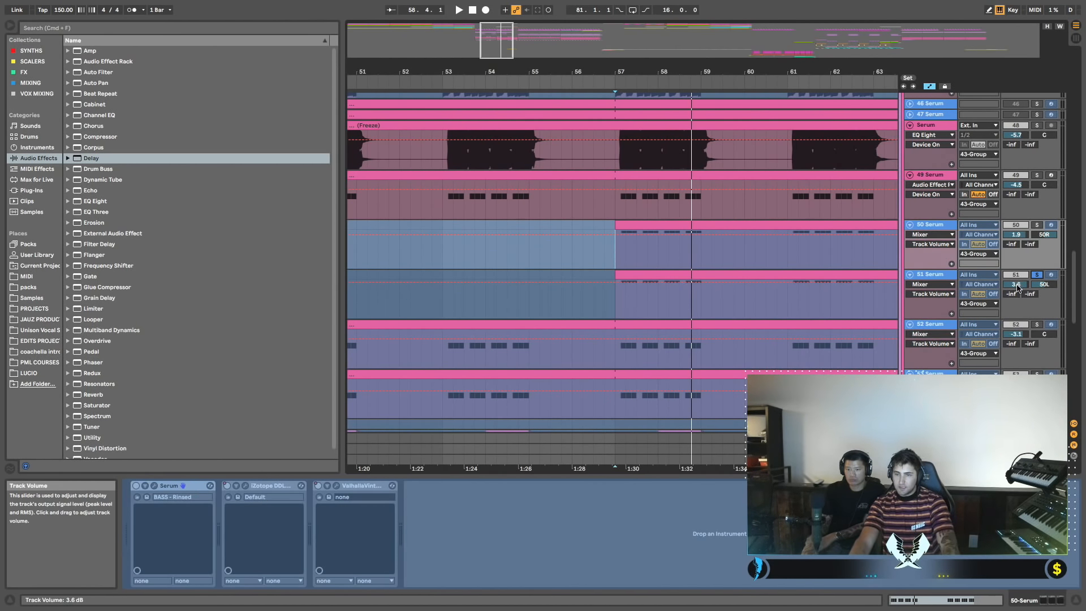
left_click(943, 276)
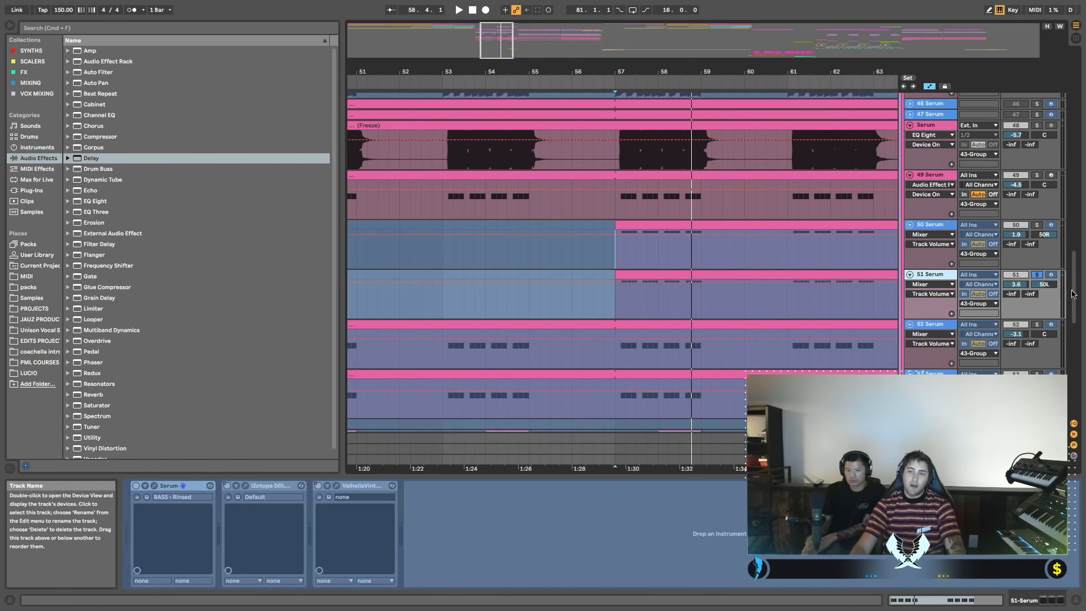
right_click(942, 278)
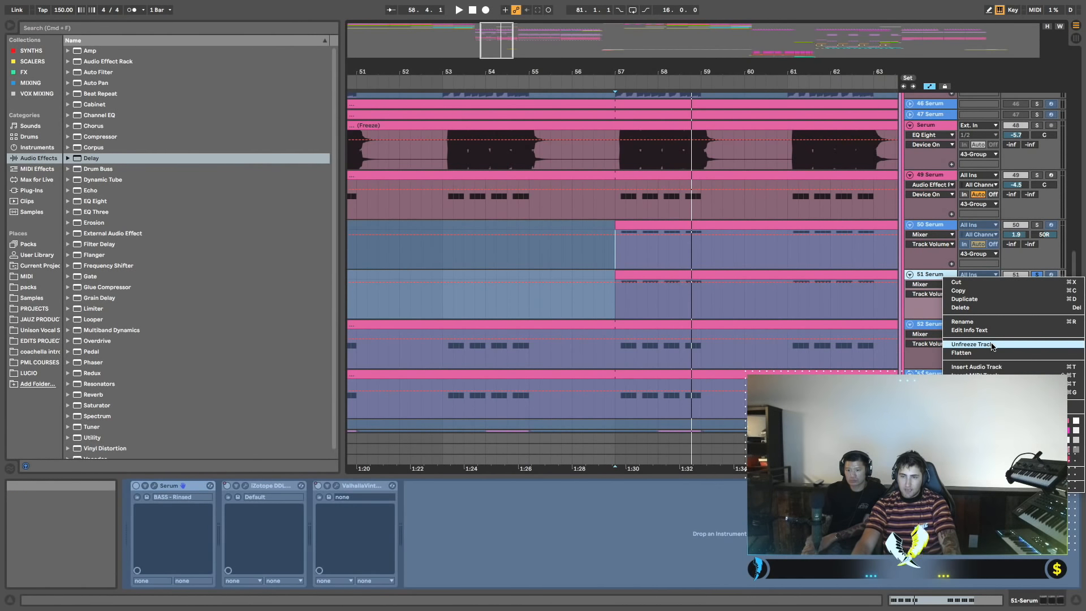
left_click(972, 344)
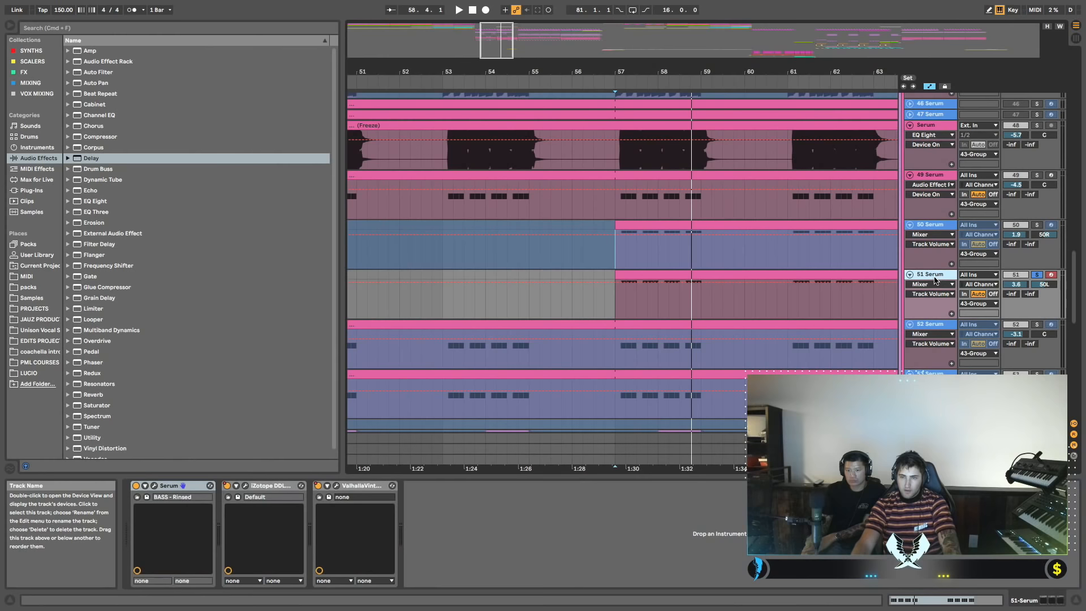
Look through the audio effects and audition track 51's MIDI clip from bar 57.
scroll(119, 260, "down", 2)
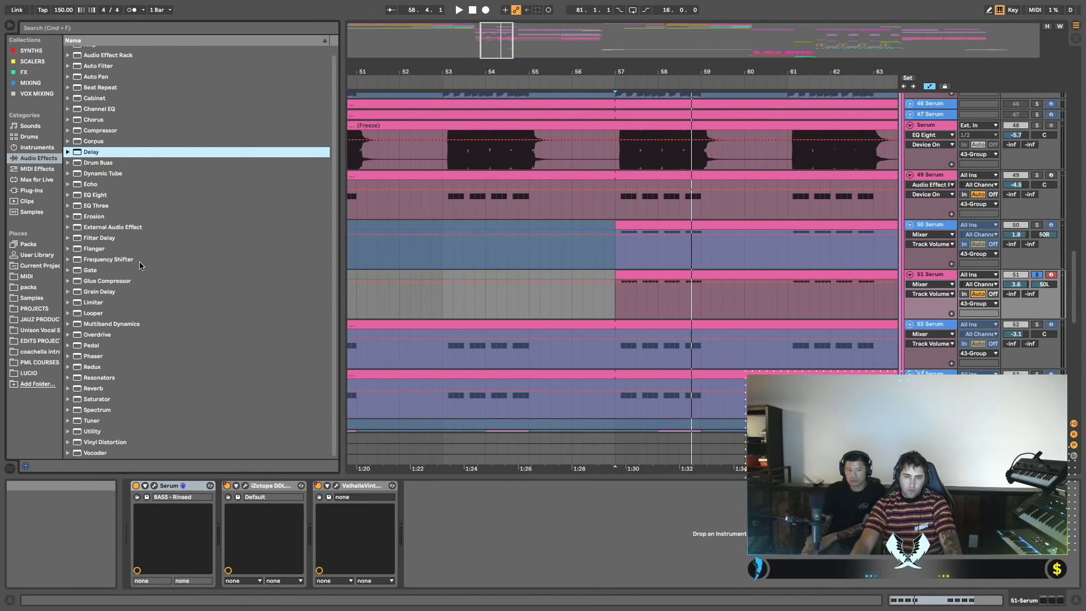
scroll(192, 298, "up", 1)
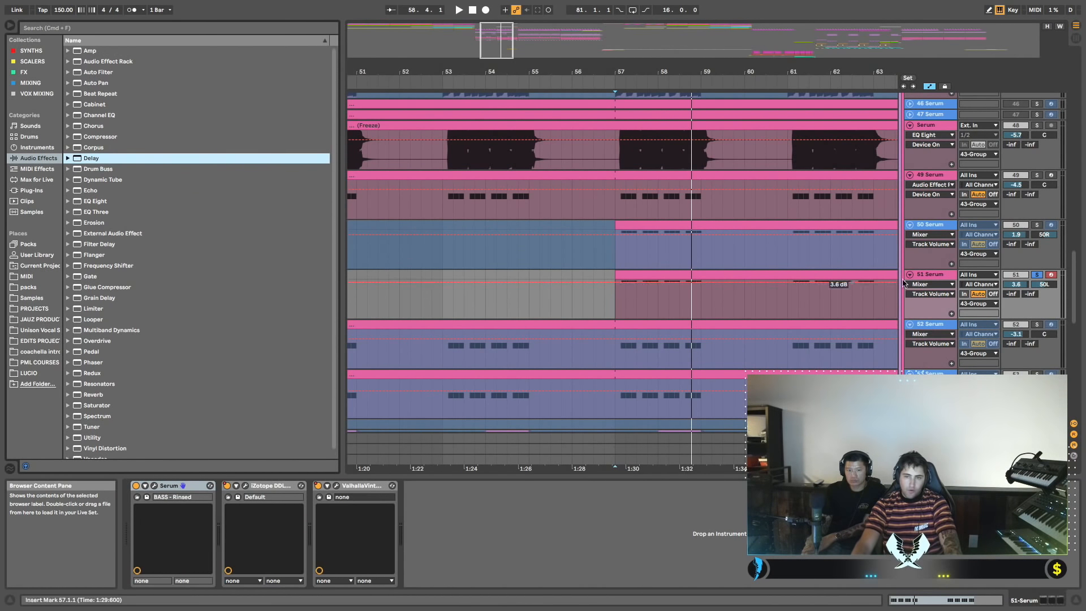
left_click(669, 276)
key("space")
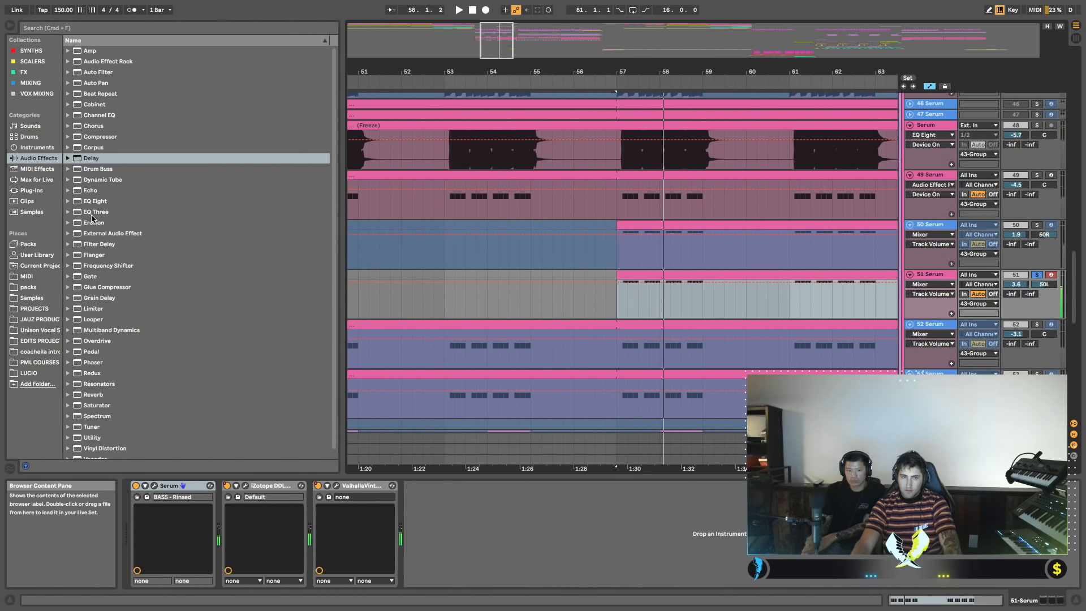
Insert an Amp directly after Serum on track 51, try its Dual output, and keep it on Mono with Dry/Wet at 100 %.
mouse_move(85, 51)
left_mouse_down()
mouse_move(310, 246)
mouse_move(231, 499)
left_mouse_up()
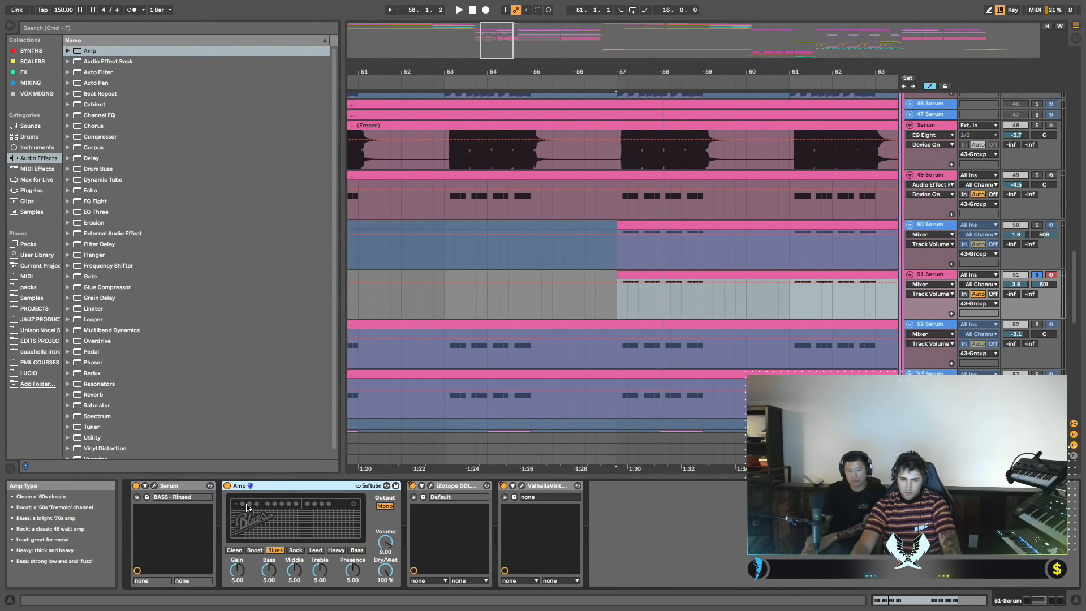
left_click(385, 507)
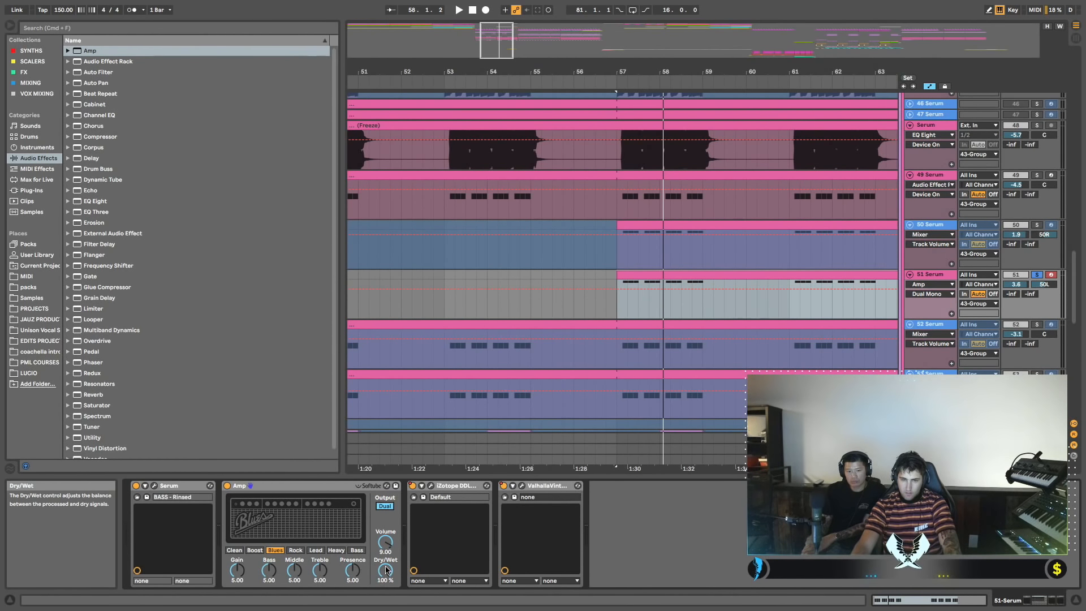
left_click(385, 507)
left_click_drag(386, 570, 385, 583)
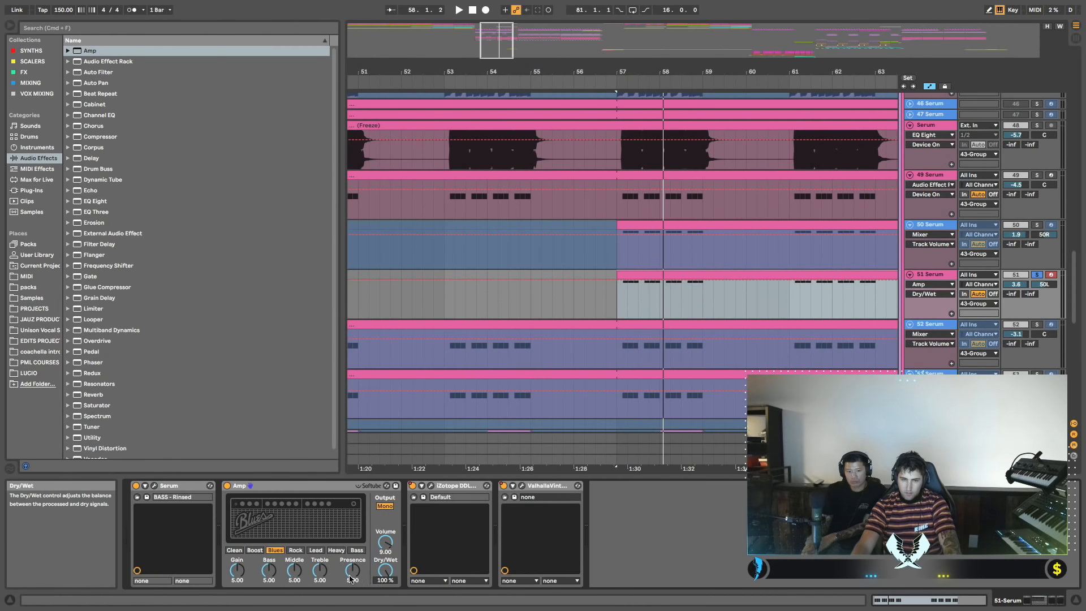
Lower the Amp's Gain to 1.67 and its Treble and Presence to 0.00 on track 51, and compare the sound with the Amp bypassed.
left_click_drag(237, 571, 237, 591)
key("space")
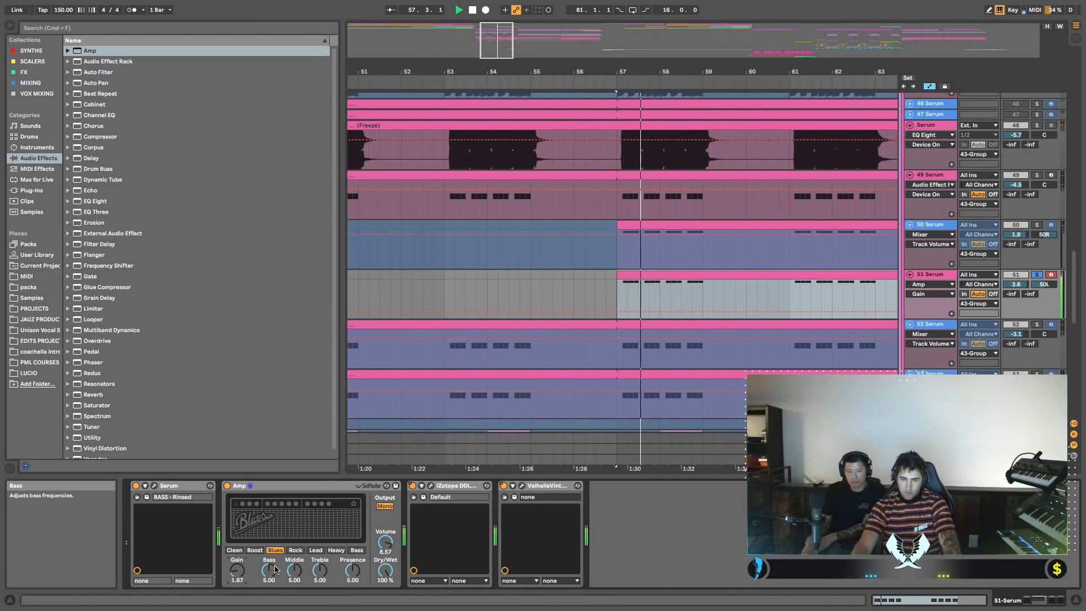
left_click_drag(353, 570, 353, 602)
left_click_drag(321, 570, 320, 600)
left_click(227, 486)
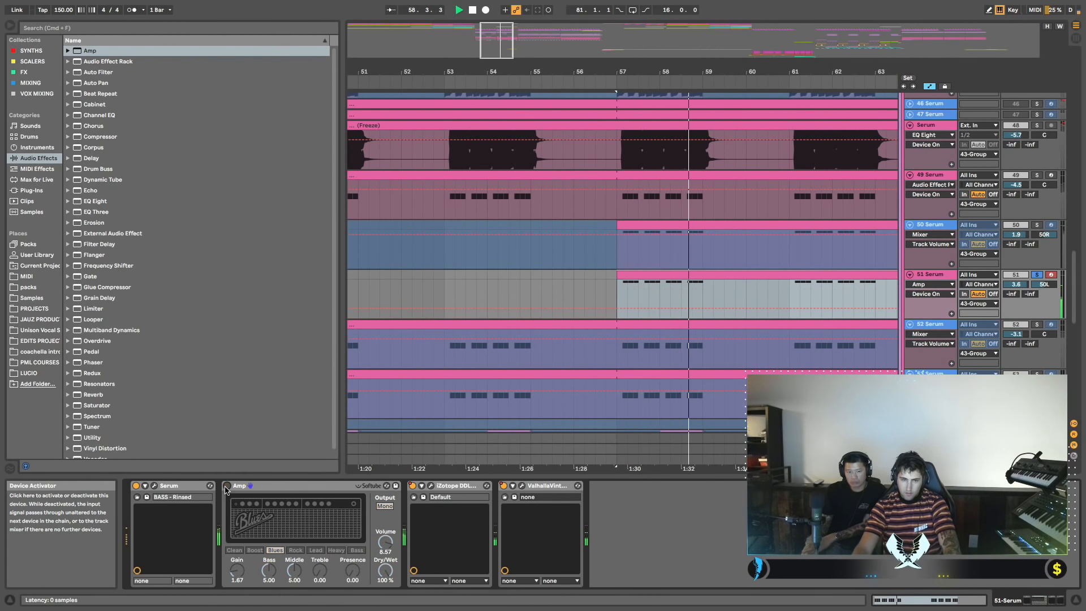
left_click(227, 486)
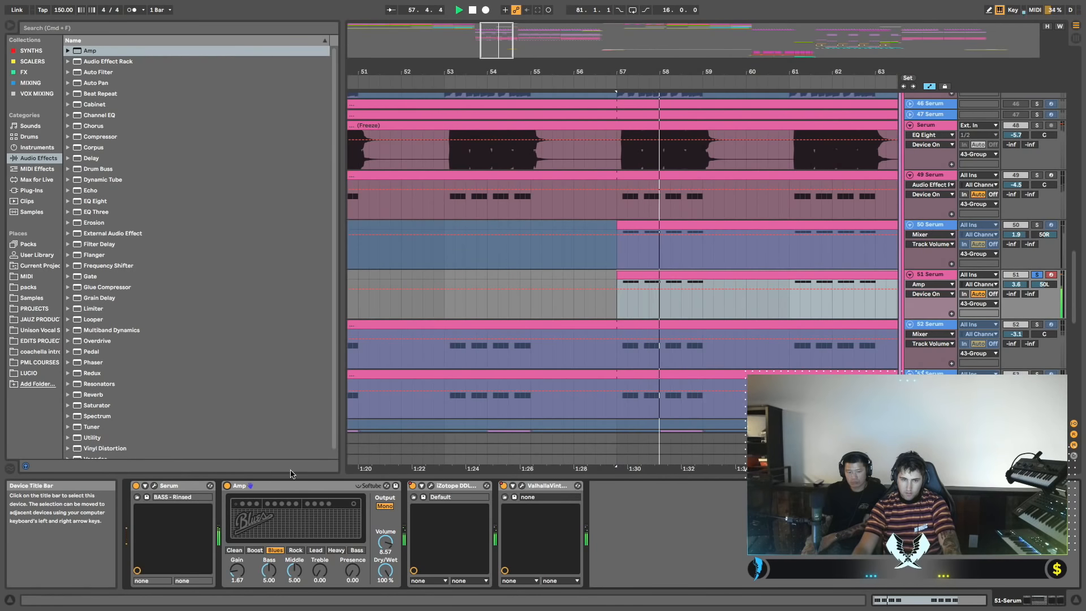
Solo track 50 together with track 51 and set their volumes to -7.5 dB and -5.2 dB respectively.
left_click(1037, 225)
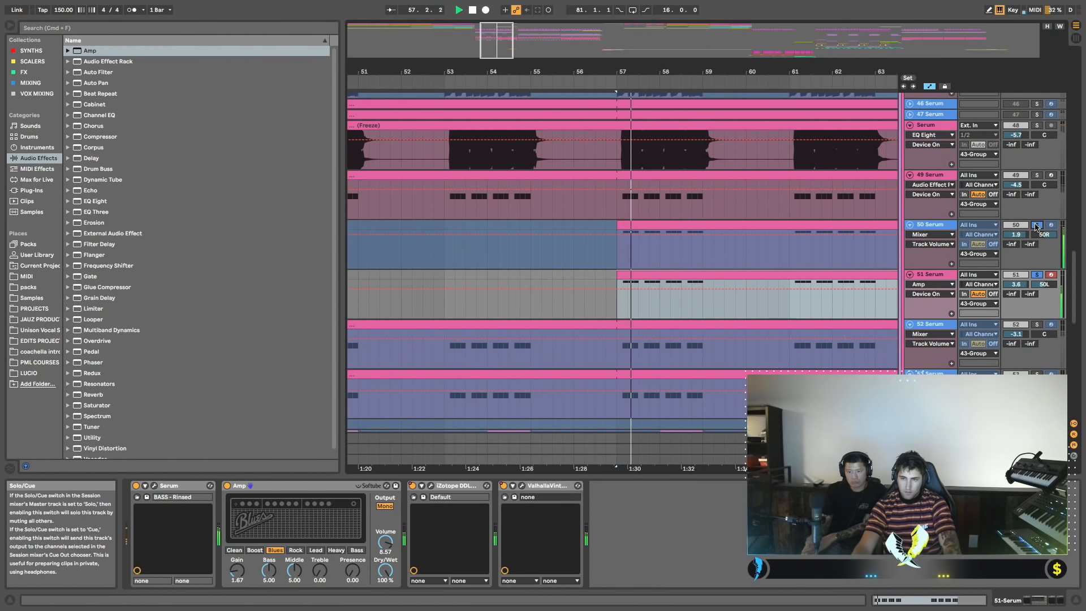
left_click_drag(1020, 236, 1020, 248)
key("space")
left_click_drag(1019, 285, 1018, 297)
left_click_drag(1019, 235, 1019, 248)
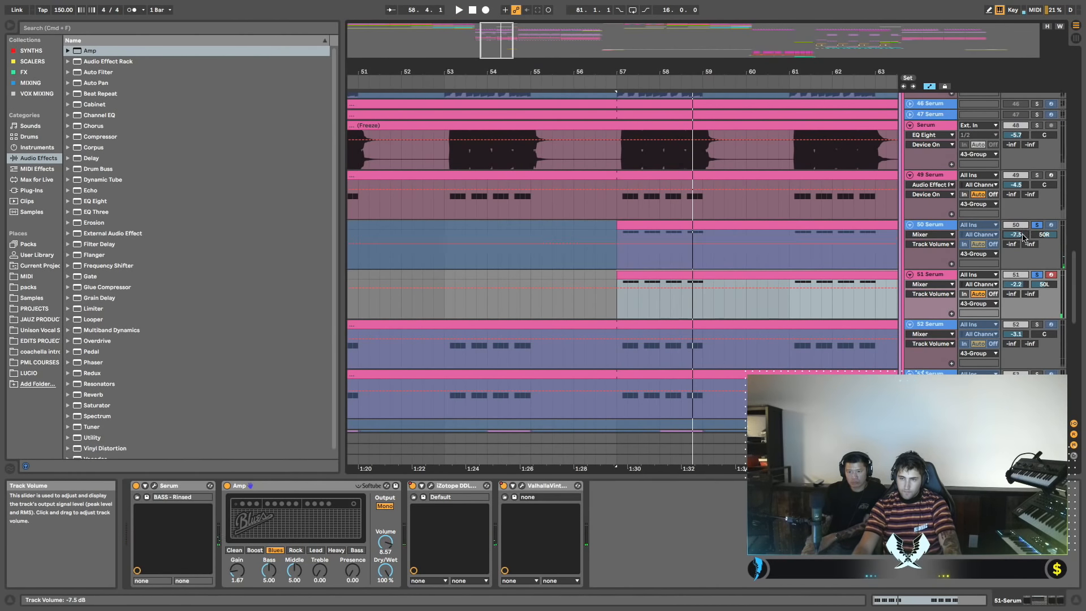
left_click_drag(1020, 285, 1019, 289)
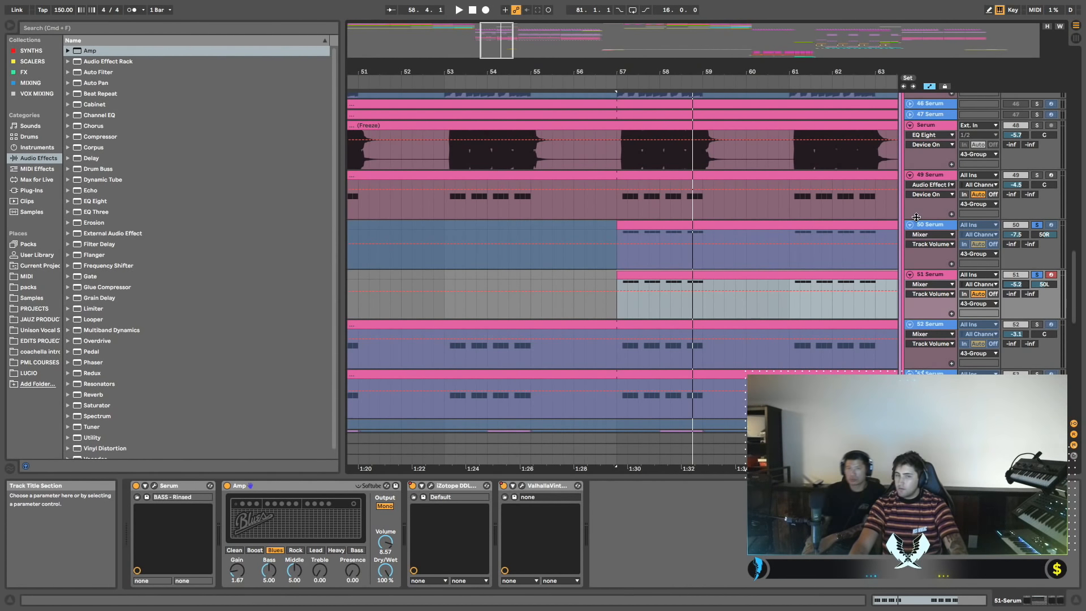
Audition tracks 50 and 51 from bar 57, hear track 51 alone for comparison, and set track 50's volume to -18.2 dB.
key("space")
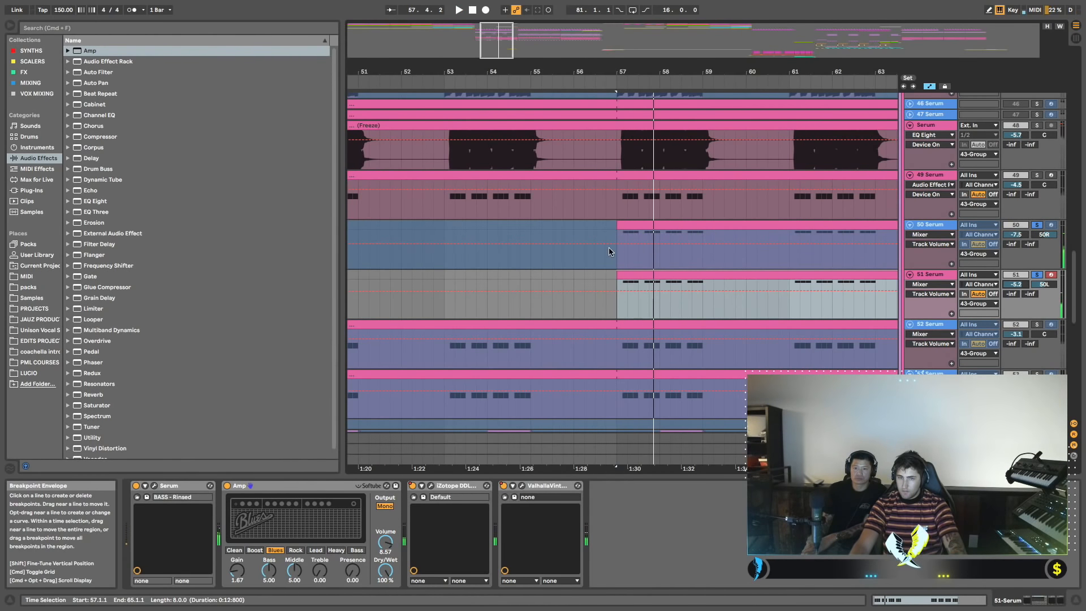
left_click(619, 258)
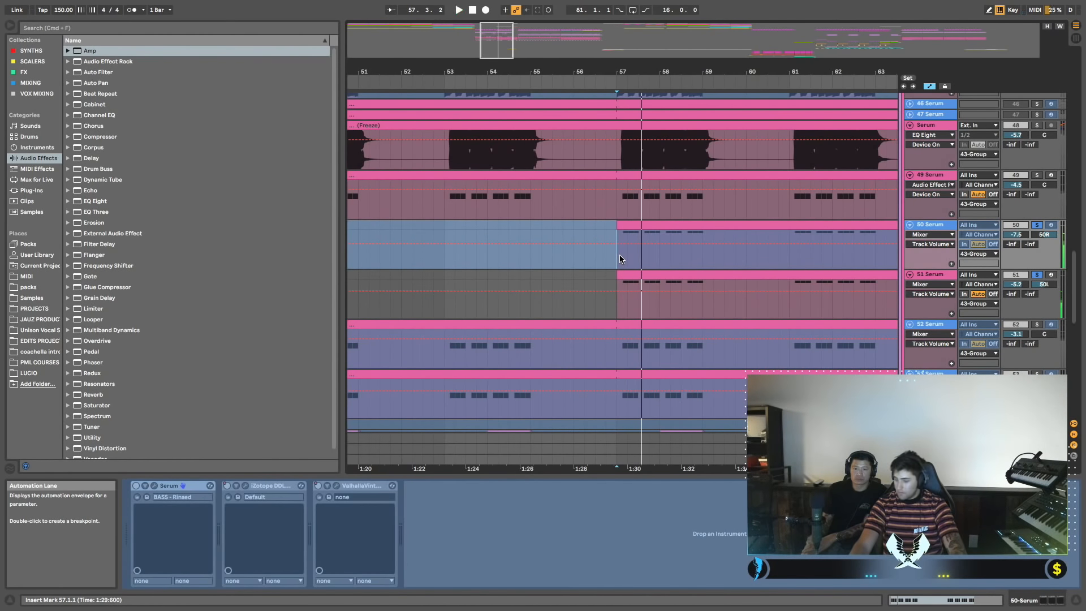
key("space")
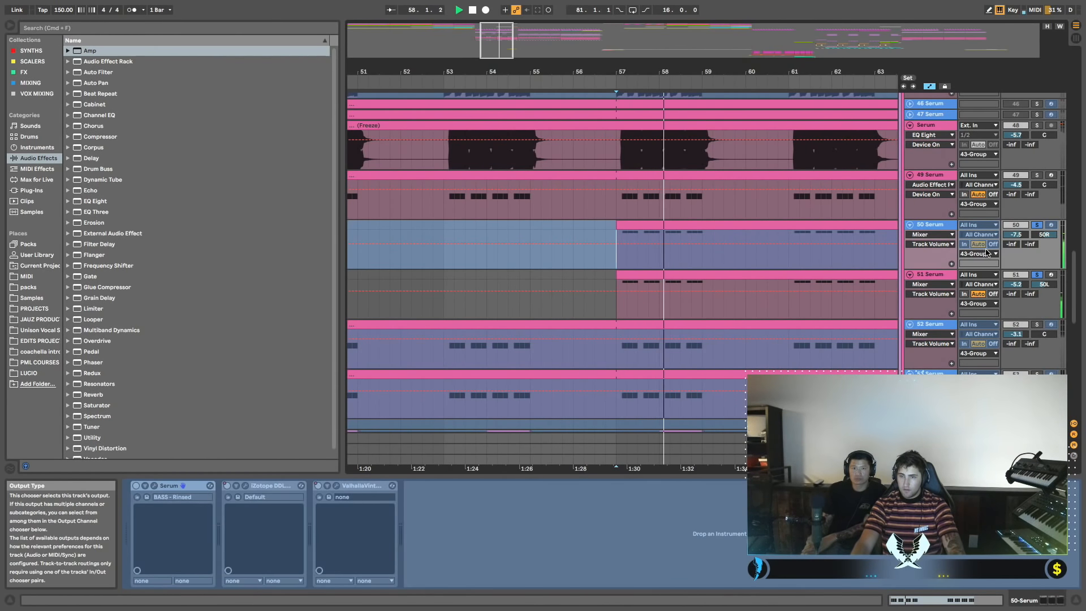
scroll(1020, 235, "up", 1)
left_click_drag(1020, 235, 1020, 239)
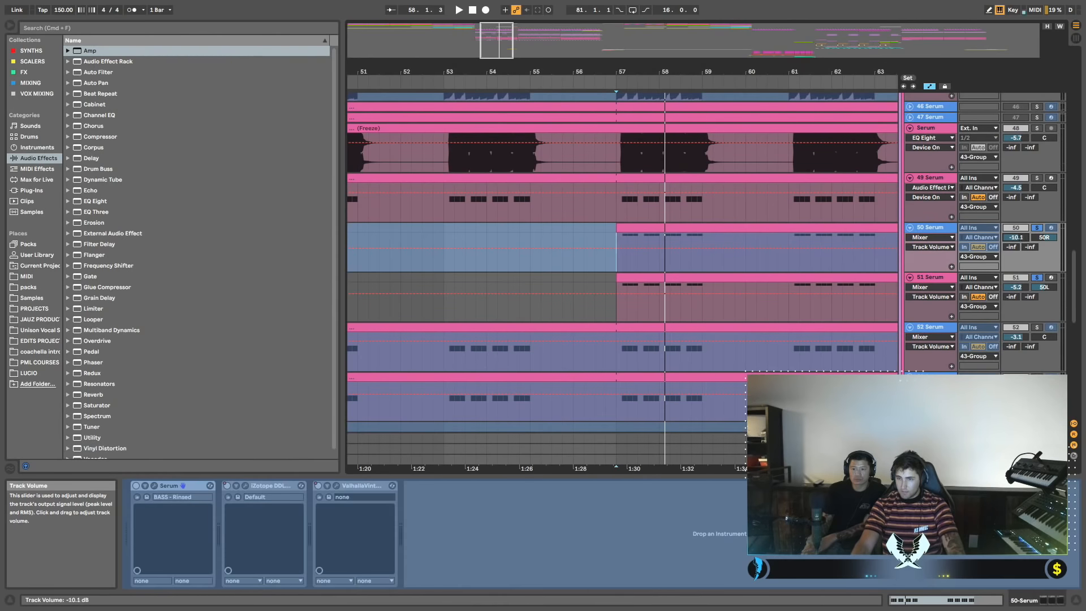
left_click(1038, 278)
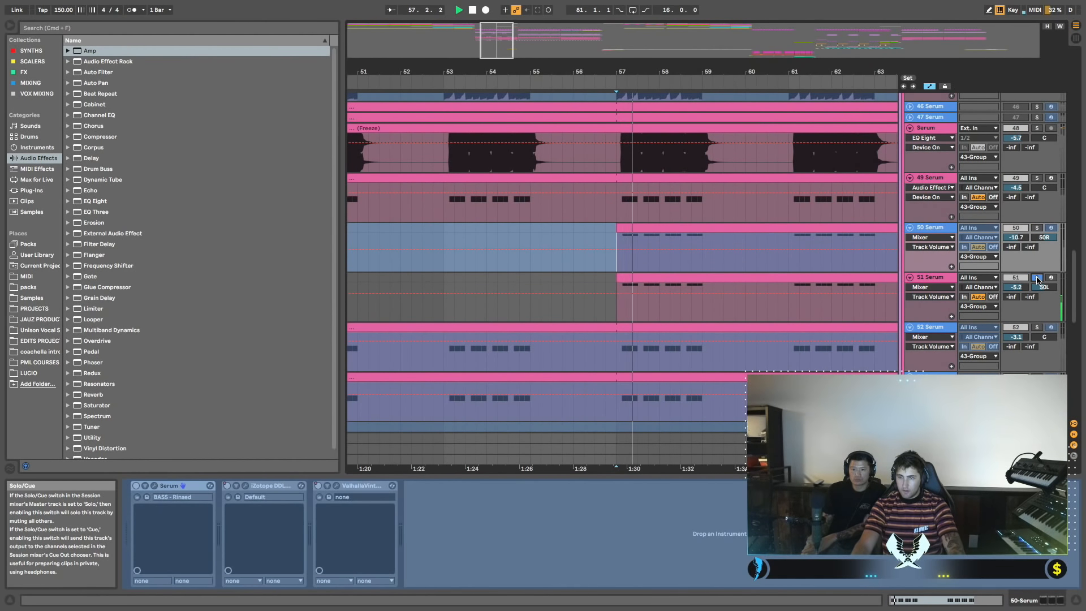
left_click_drag(1017, 237, 1016, 238)
scroll(1037, 228, "up", 1)
left_click(1037, 228, "super")
key("space")
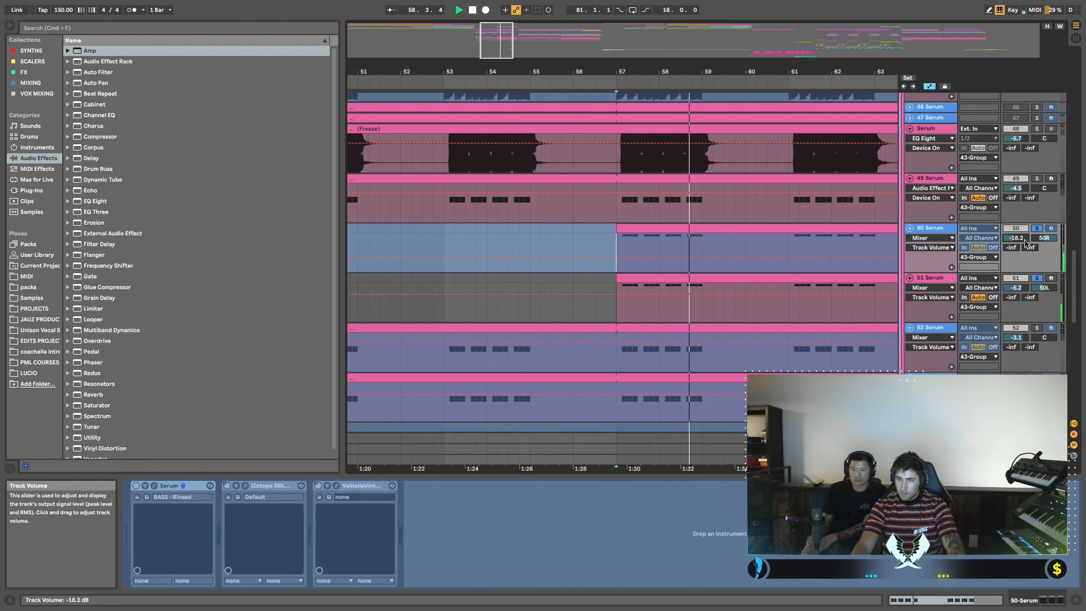
scroll(1025, 244, "up", 1)
key("space")
Unsolo Serum tracks 50 and 51 and listen to them in the full mix from bar 57.
left_click(939, 279)
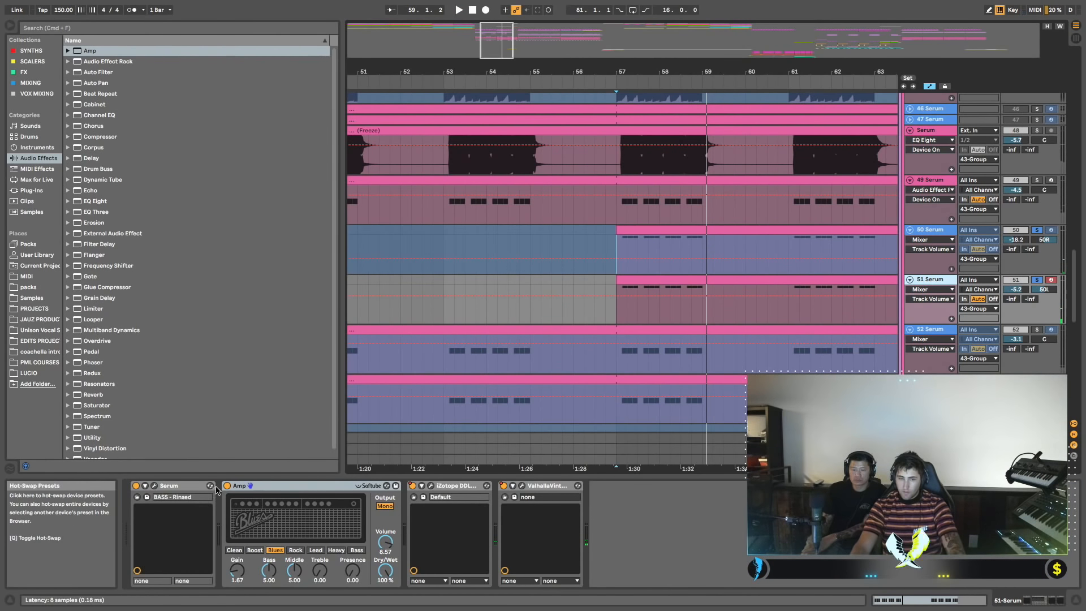
left_click(1037, 230)
key("space")
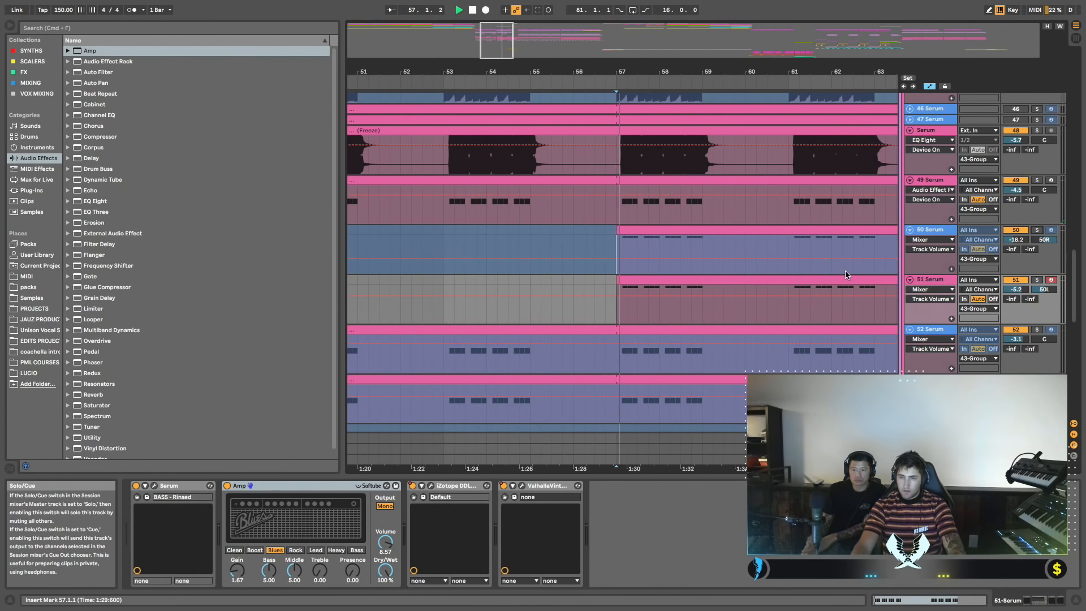
scroll(866, 279, "left", 1)
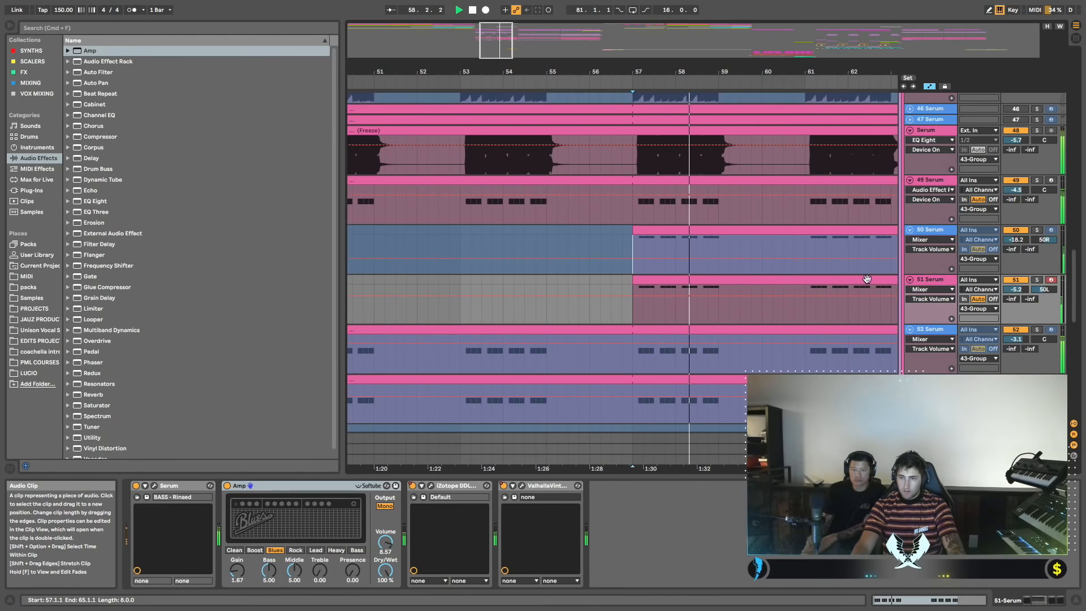
Group Serum tracks 50 and 51, solo the group and audition it from bar 57.
left_click(931, 286)
left_click(937, 231)
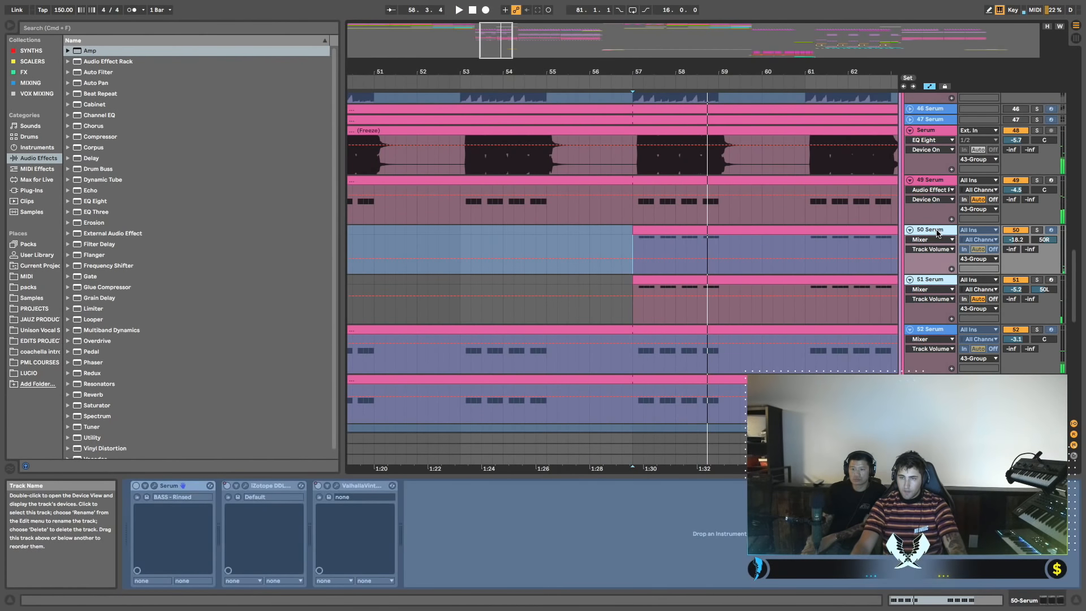
key("super+g")
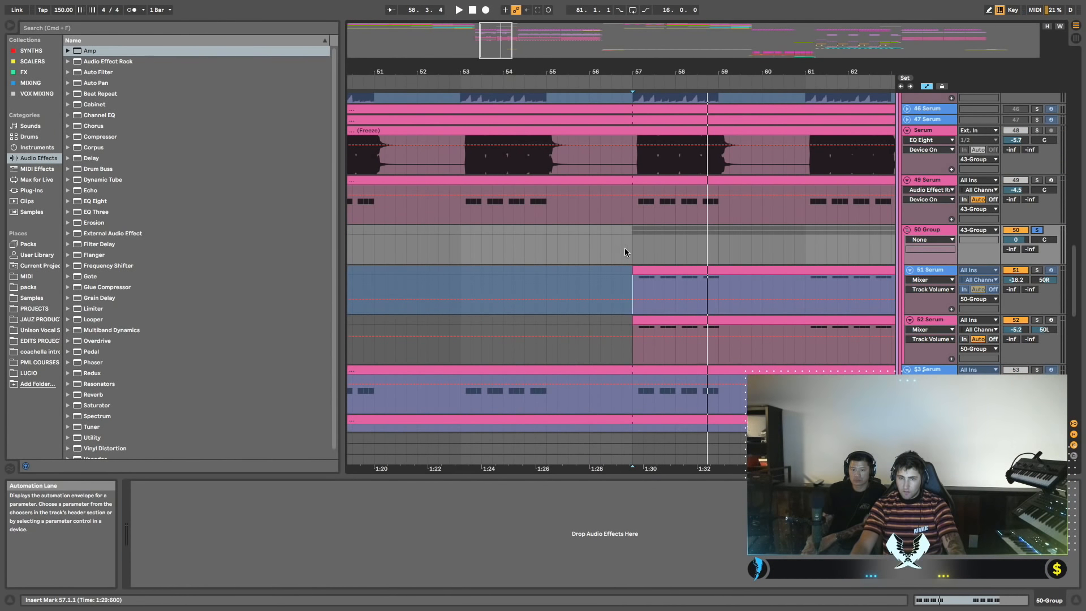
left_click(637, 250)
key("space")
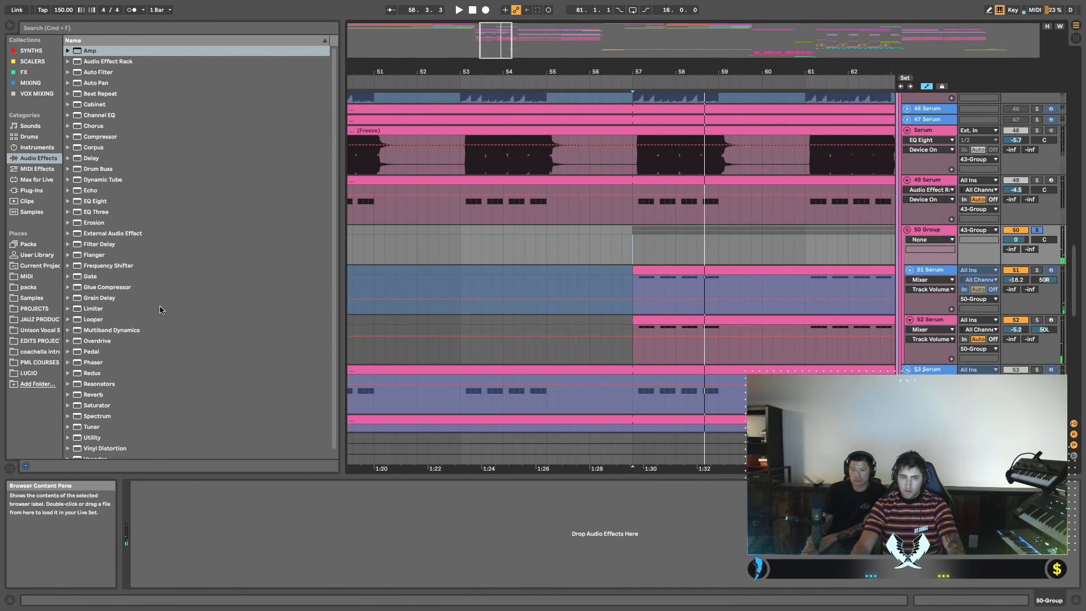
Add a Saturator to the new group, set its curve type to Hard Curve and play from bar 57.
scroll(146, 339, "down", 1)
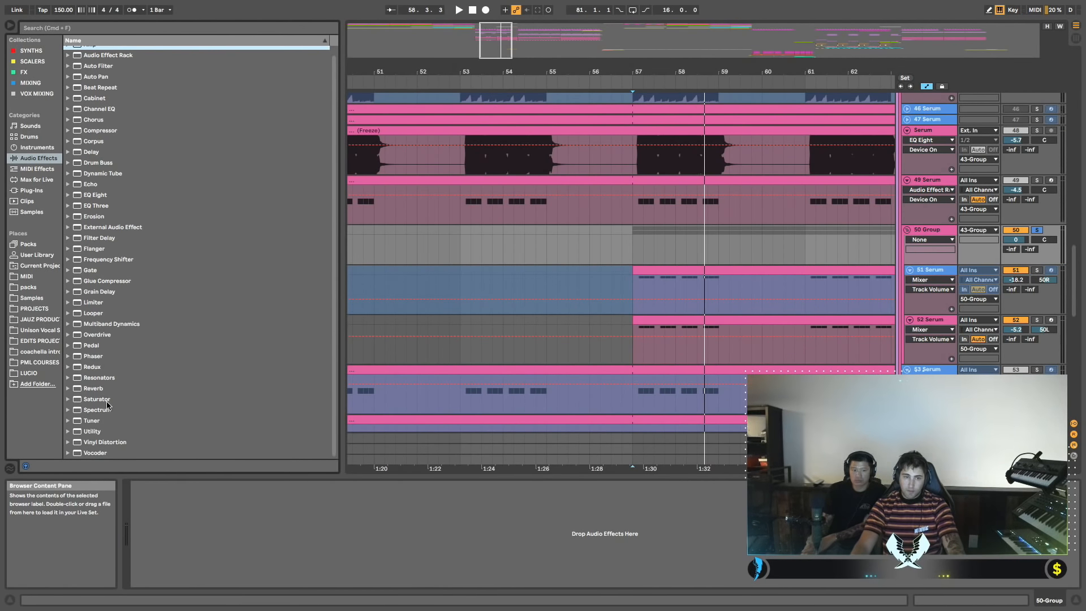
left_click_drag(96, 398, 643, 256)
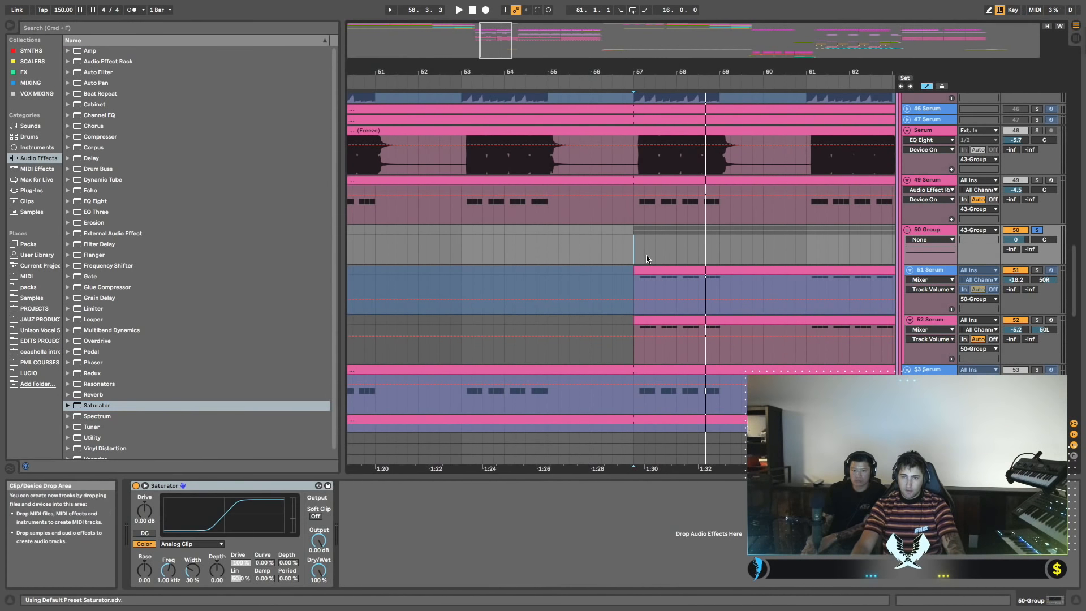
left_click(169, 544)
left_click(164, 568)
key("space")
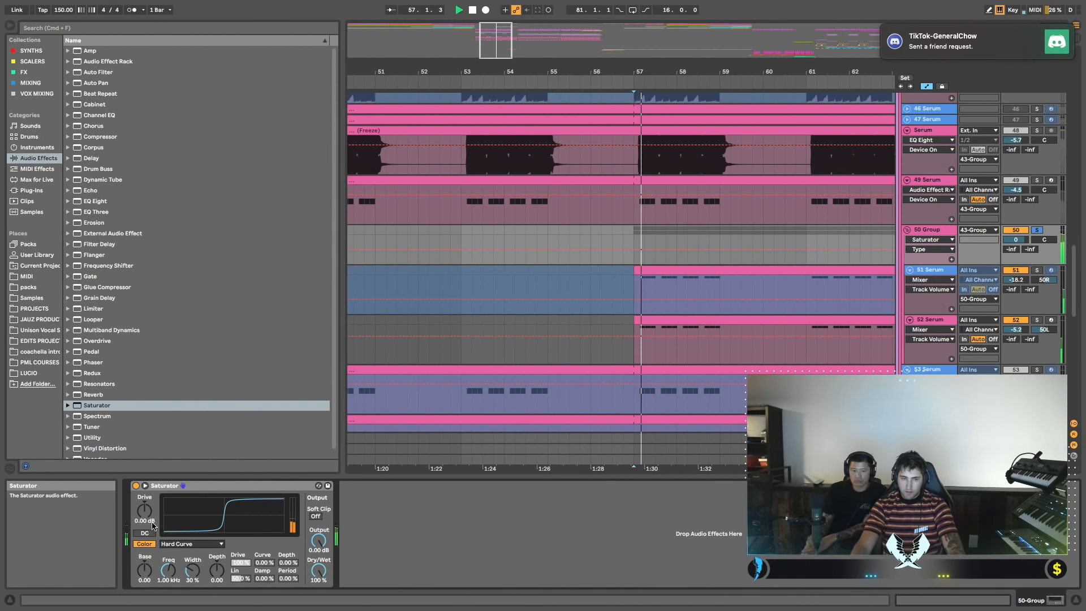
Compare the group's sound with the Saturator bypassed and set the Saturator's Output to -3.86 dB.
left_click(136, 485)
left_click(136, 486)
left_click_drag(319, 540, 319, 550)
left_click(135, 485)
left_click(136, 485)
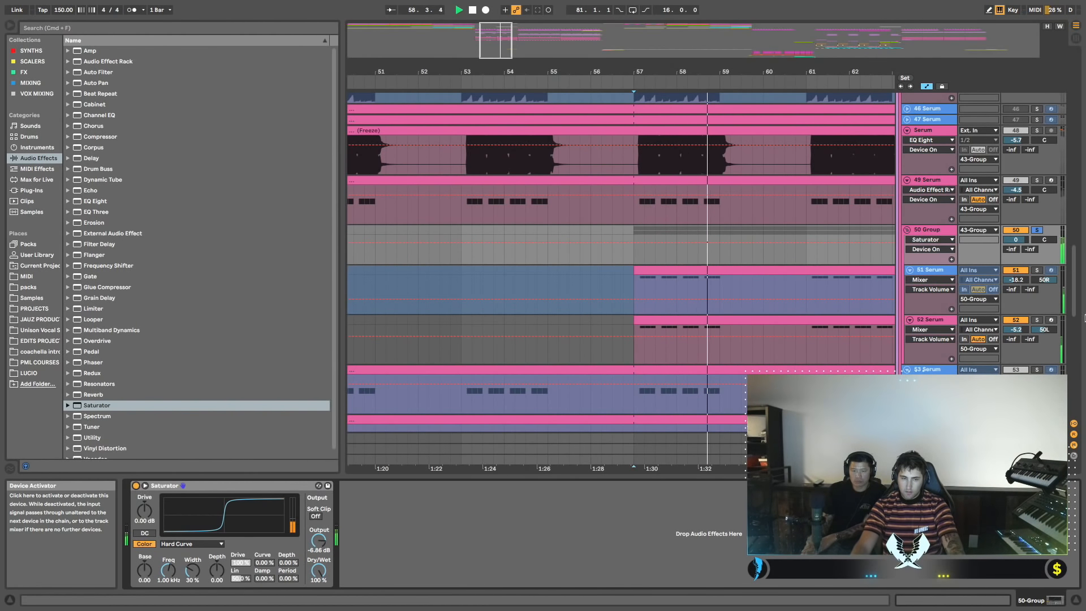
left_click_drag(320, 543, 319, 539)
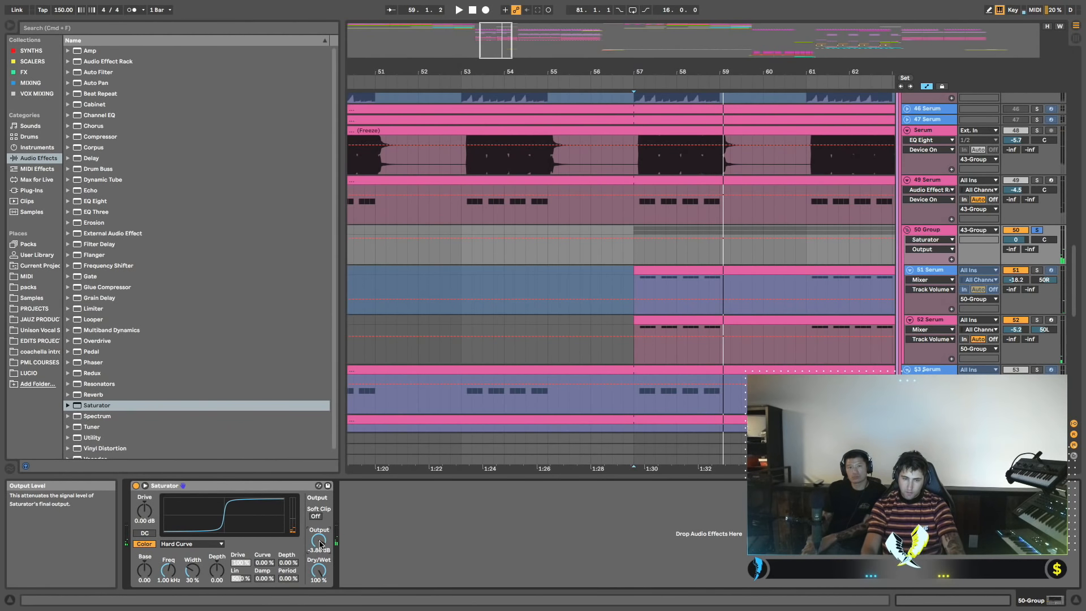
key("space")
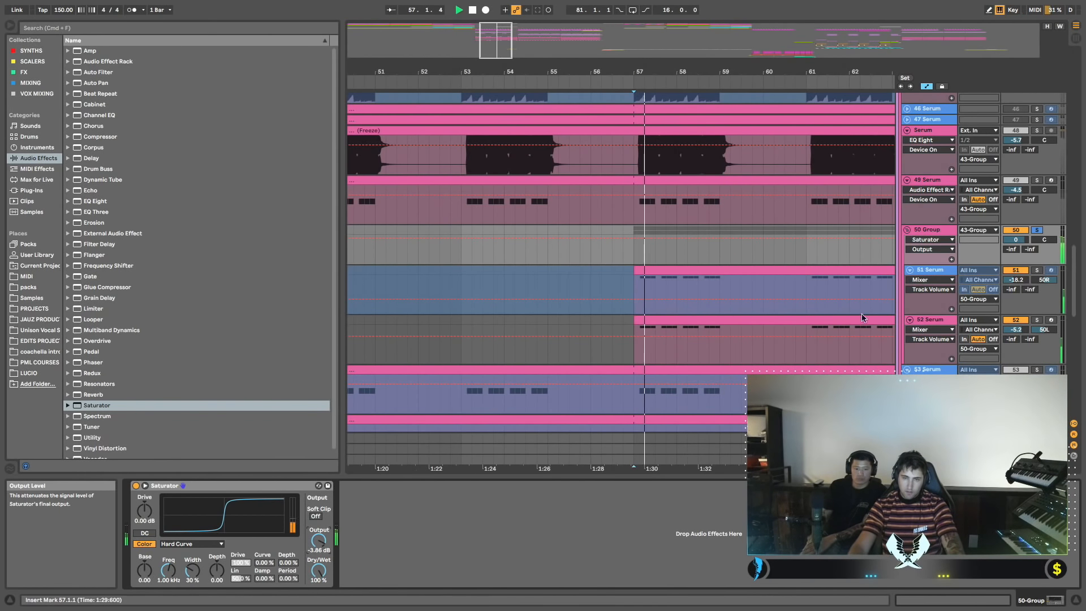
Unsolo the two-layer Serum group and listen to it in the full drop.
left_click(1036, 230)
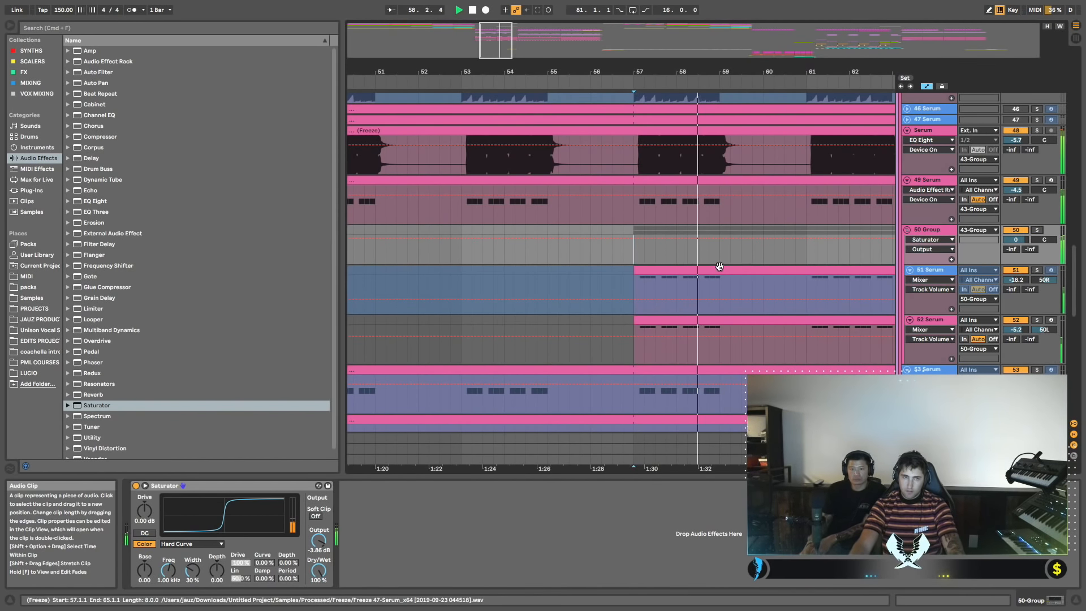
scroll(711, 259, "up", 3)
scroll(713, 256, "up", 10)
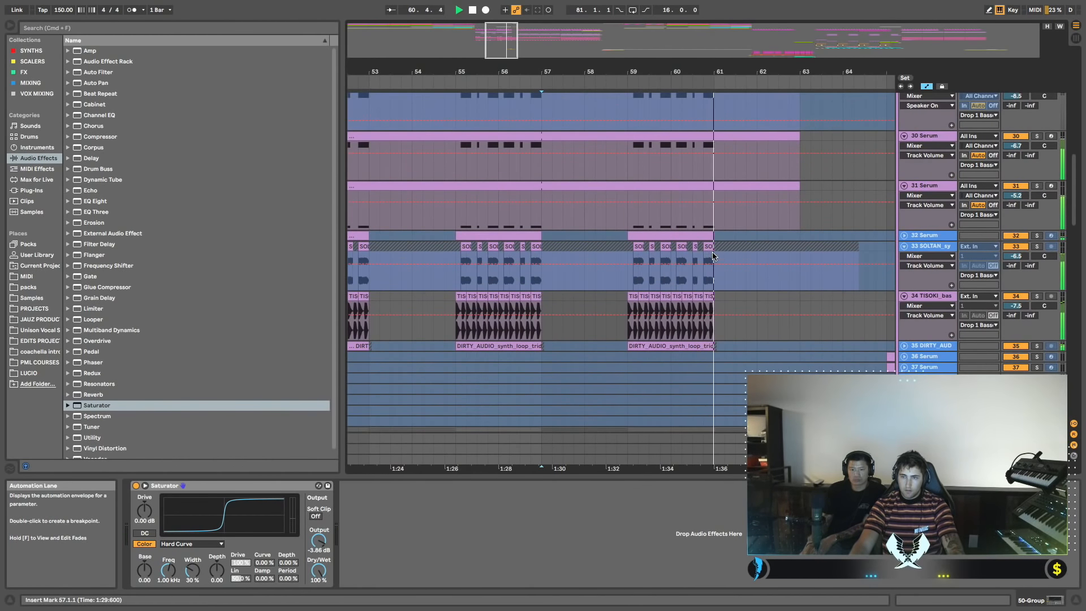
scroll(712, 256, "up", 3)
scroll(714, 257, "down", 1)
key("space")
Solo Serum track 31 and Serum track 32 in turn and audition each from bar 59.
left_click(671, 239)
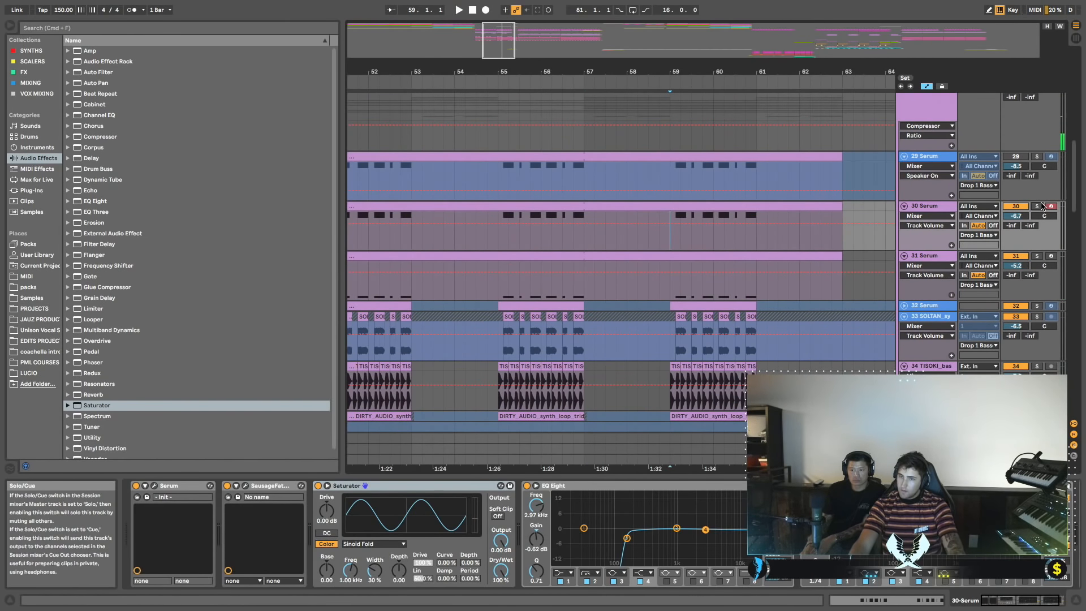
left_click(1038, 258)
key("space")
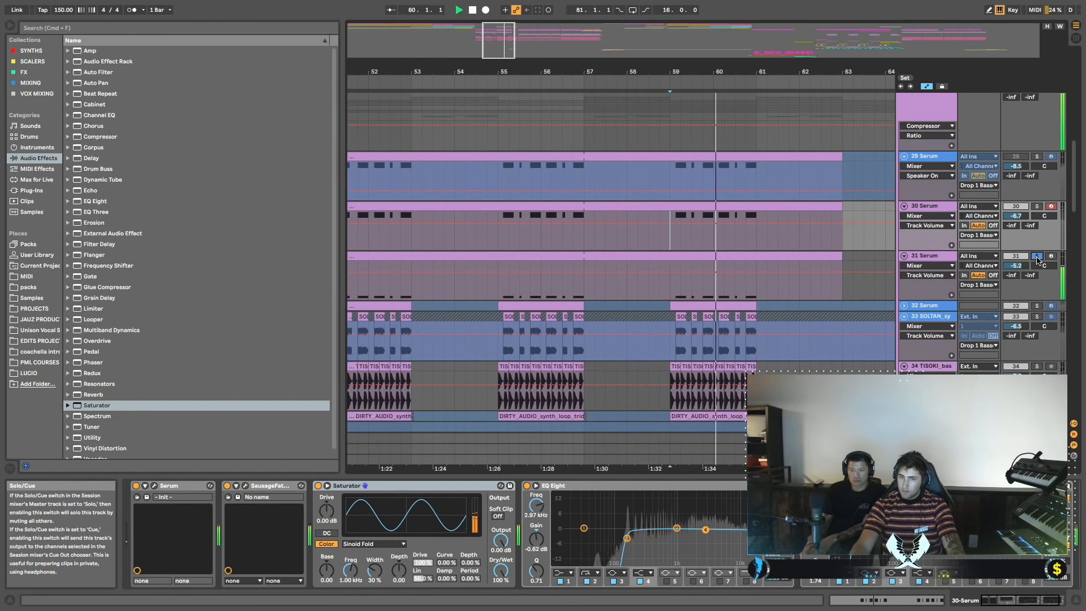
key("space")
left_click(1037, 306)
key("space")
scroll(986, 310, "down", 2)
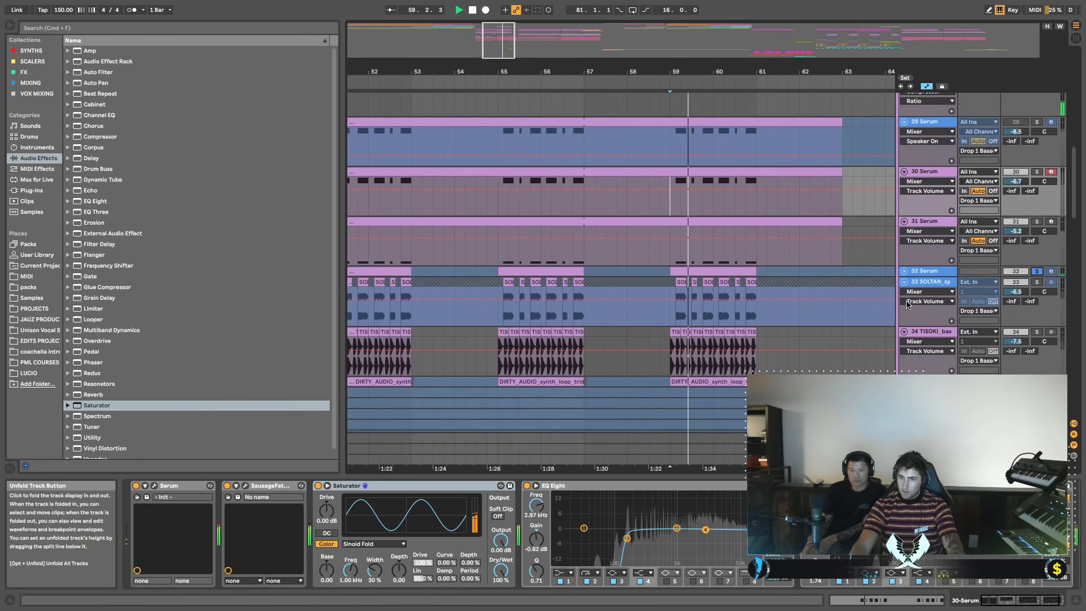
Unfold Serum track 32, audition its clip from 59.4.1, and unsolo the track to hear it in the full mix.
left_click(904, 272)
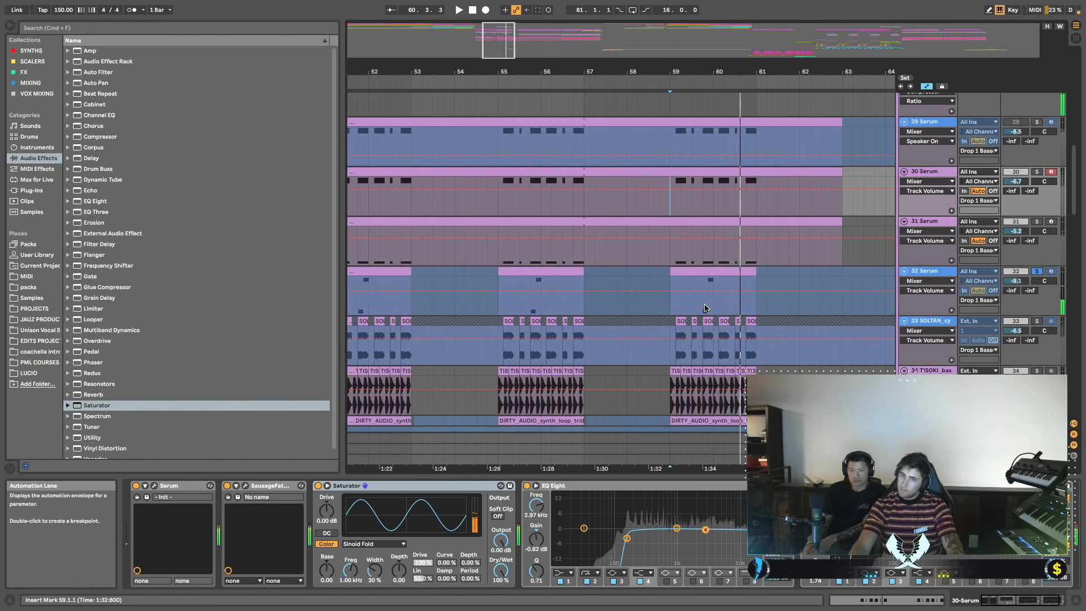
key("space")
left_click(703, 300)
key("space")
key("space")
left_click(1035, 273)
key("space")
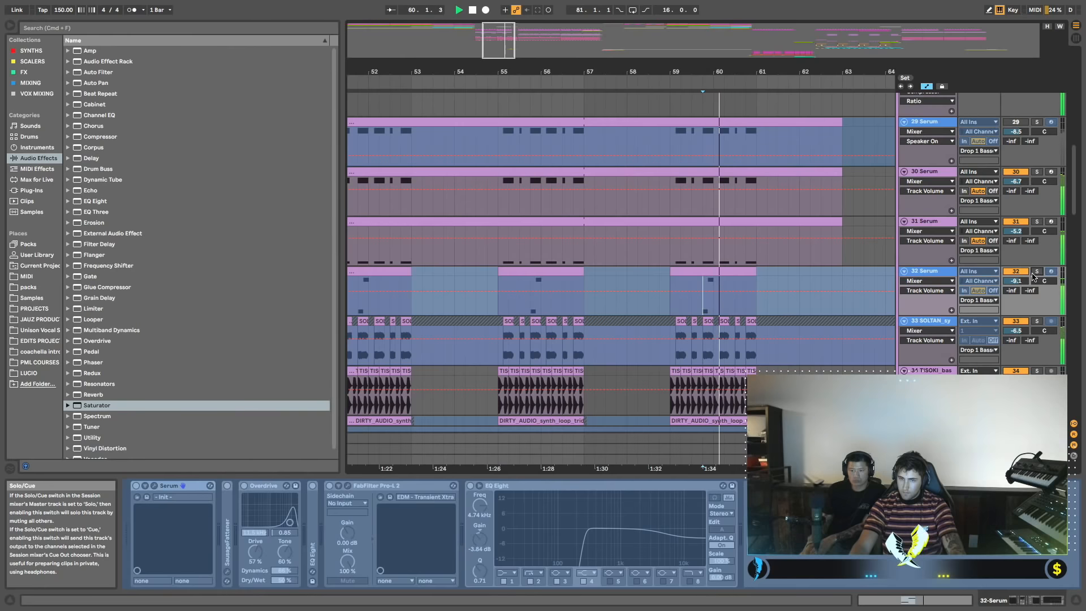
Listen through the full drop to bar 65 and fold all the tracks in the arrangement.
scroll(557, 311, "left", 4)
scroll(571, 314, "right", 2)
scroll(589, 319, "down", 4)
scroll(589, 319, "right", 2)
scroll(623, 318, "down", 8)
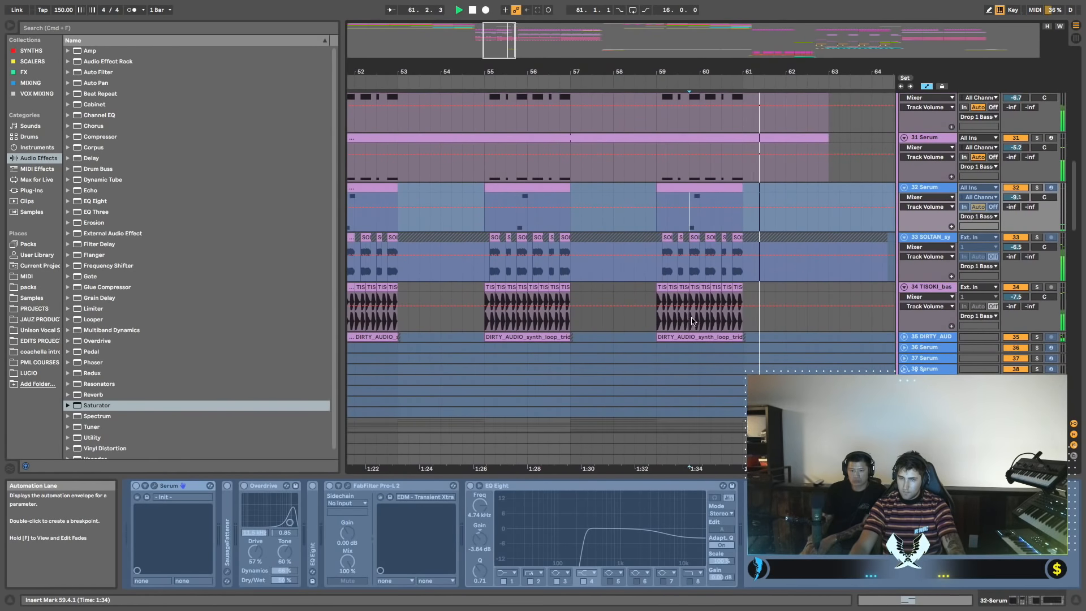
scroll(696, 318, "down", 5)
scroll(697, 318, "right", 2)
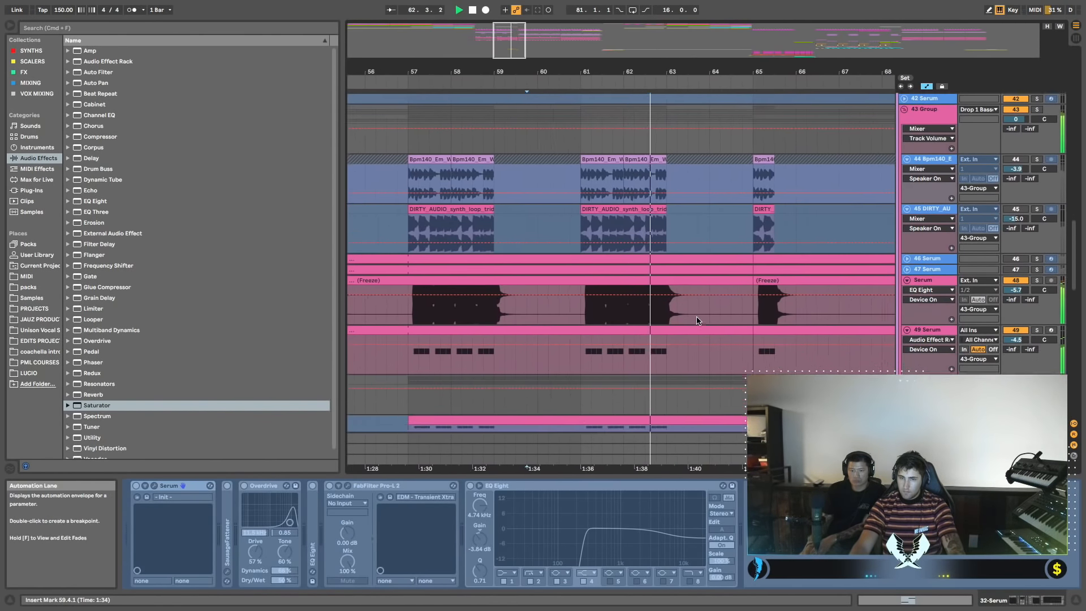
scroll(698, 294, "up", 3)
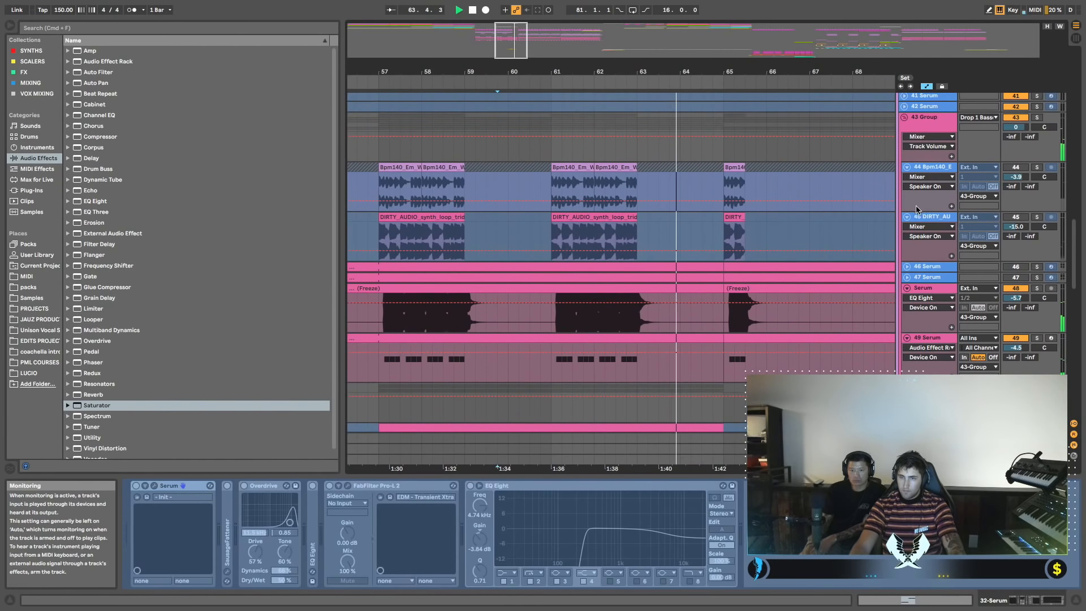
left_click(907, 217, "alt")
scroll(839, 194, "right", 2)
scroll(838, 194, "down", 1)
scroll(839, 194, "right", 1)
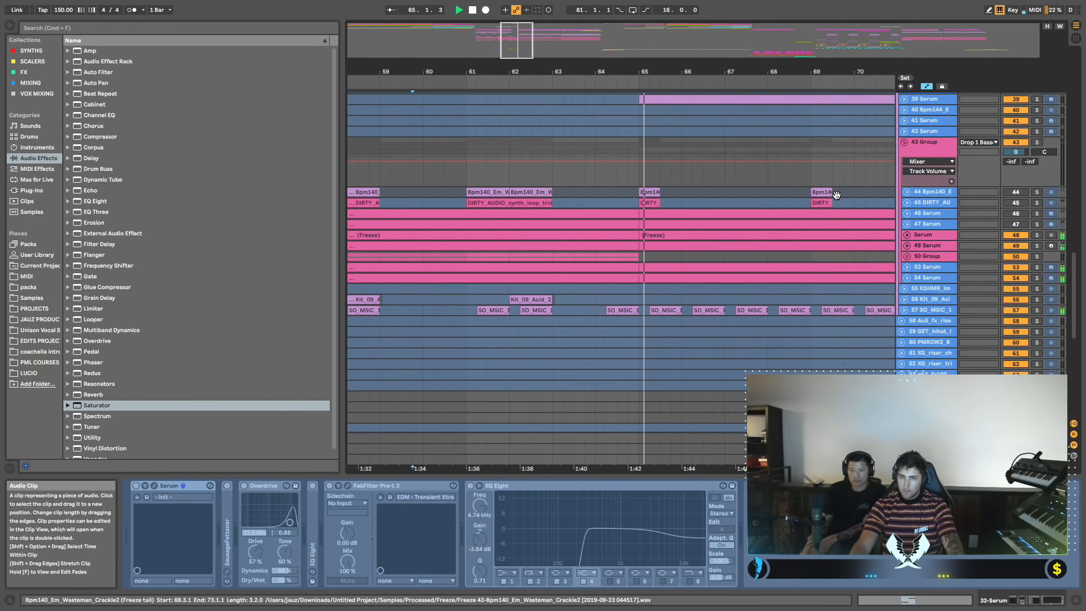
Unfold track 57 and select its metal synth clip starting at 65.2.1.
scroll(683, 63, "right", 2)
left_click_drag(683, 63, 685, 48)
scroll(734, 214, "down", 2)
key("space")
left_click(905, 271)
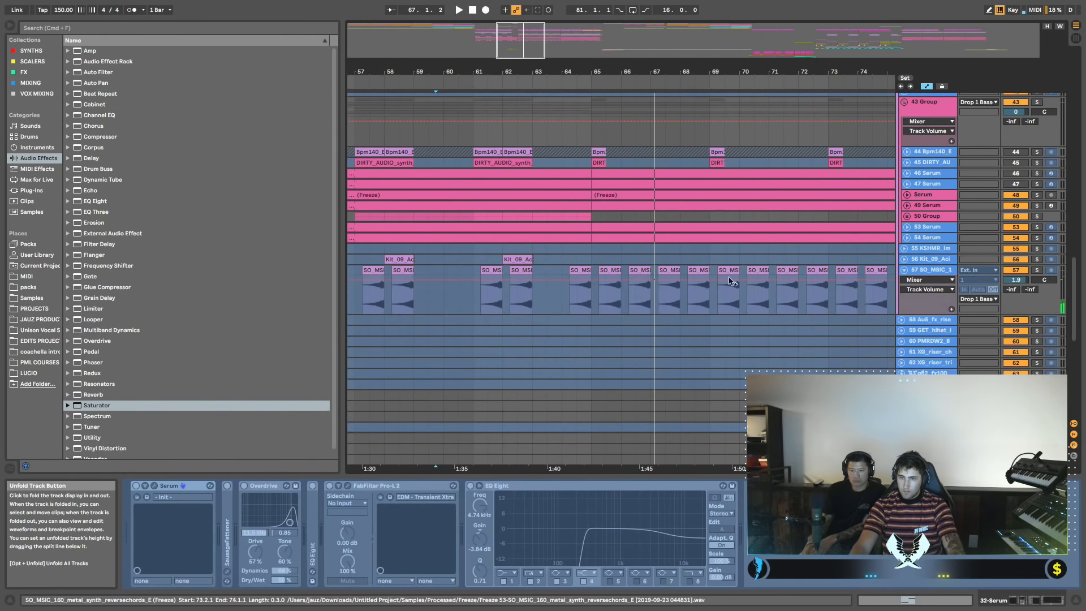
left_click(584, 271)
left_click(611, 271)
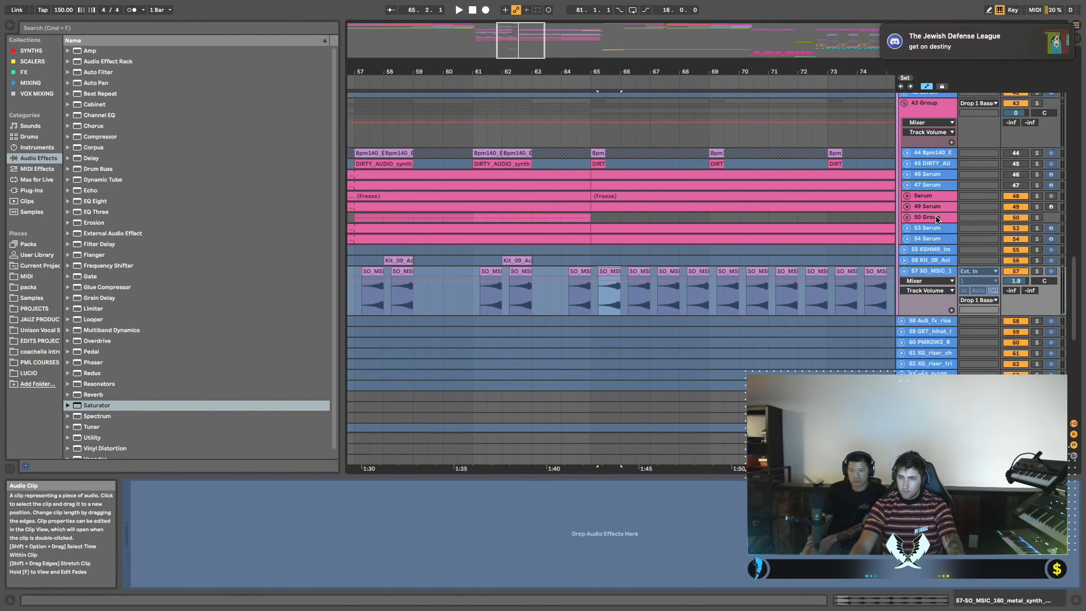
Unfold the tracks inside group 43 and play the drop from bar 65.
left_click(905, 207, "alt")
scroll(770, 222, "up", 2)
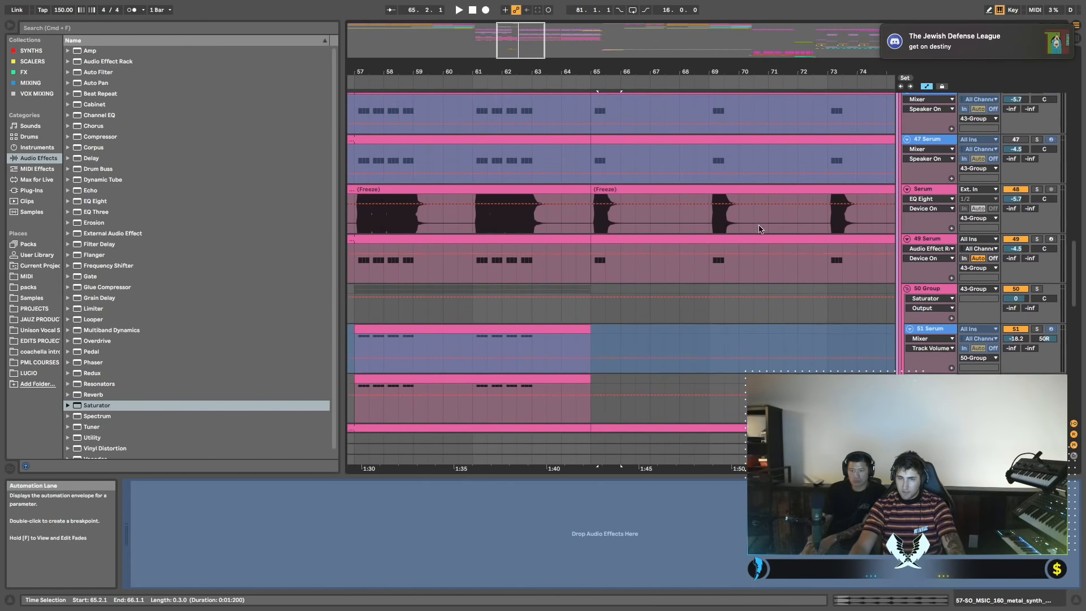
left_click(591, 220)
key("space")
scroll(861, 219, "up", 10)
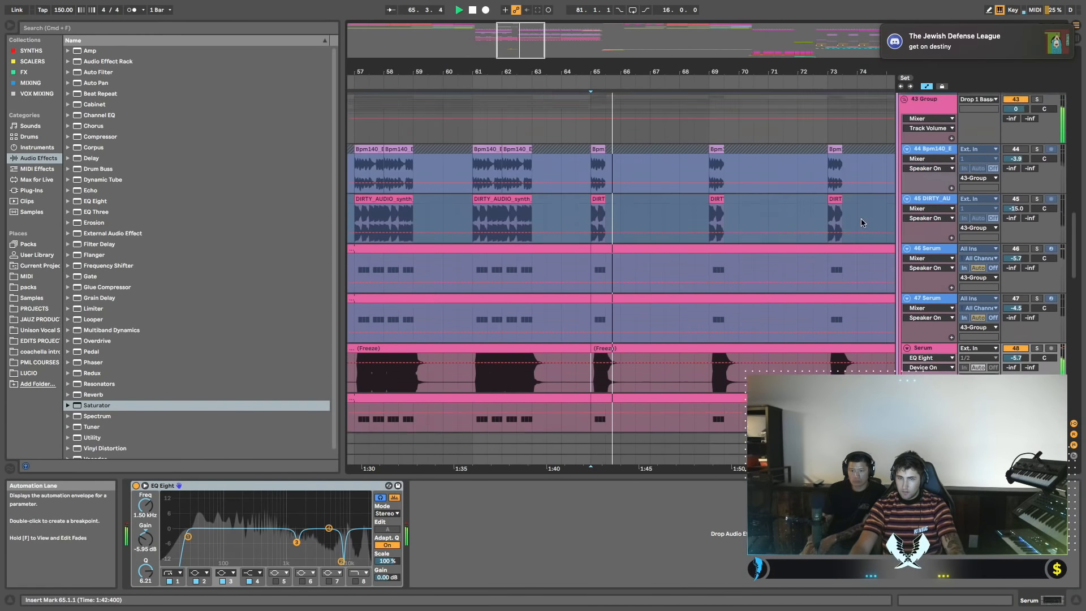
Solo Serum track 36 and Serum track 37 in turn and audition each from bar 65.
left_click(1037, 220)
key("space")
key("space")
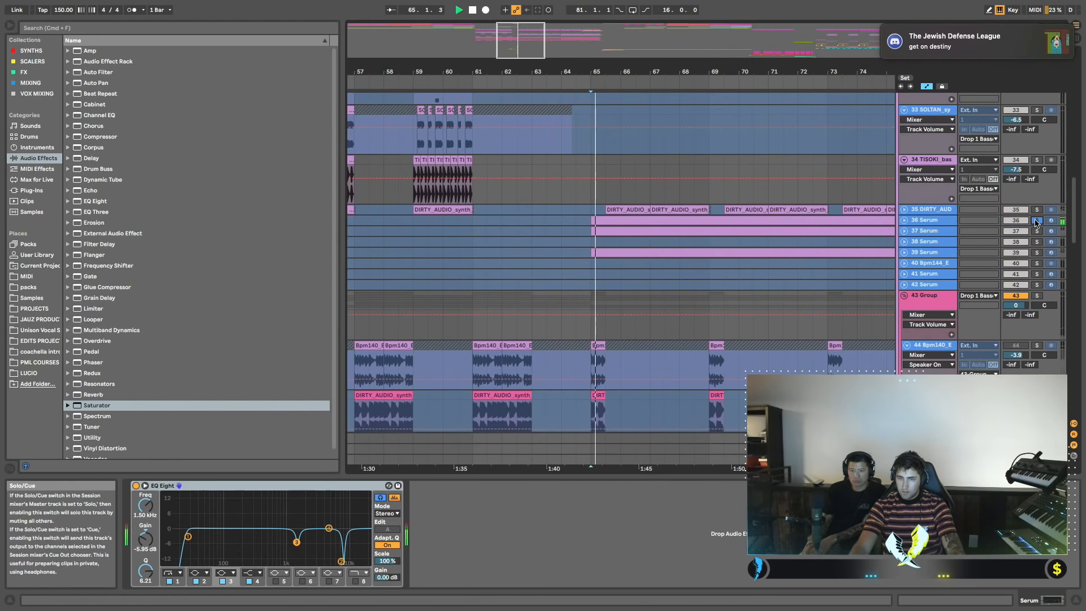
left_click(1036, 231)
key("space")
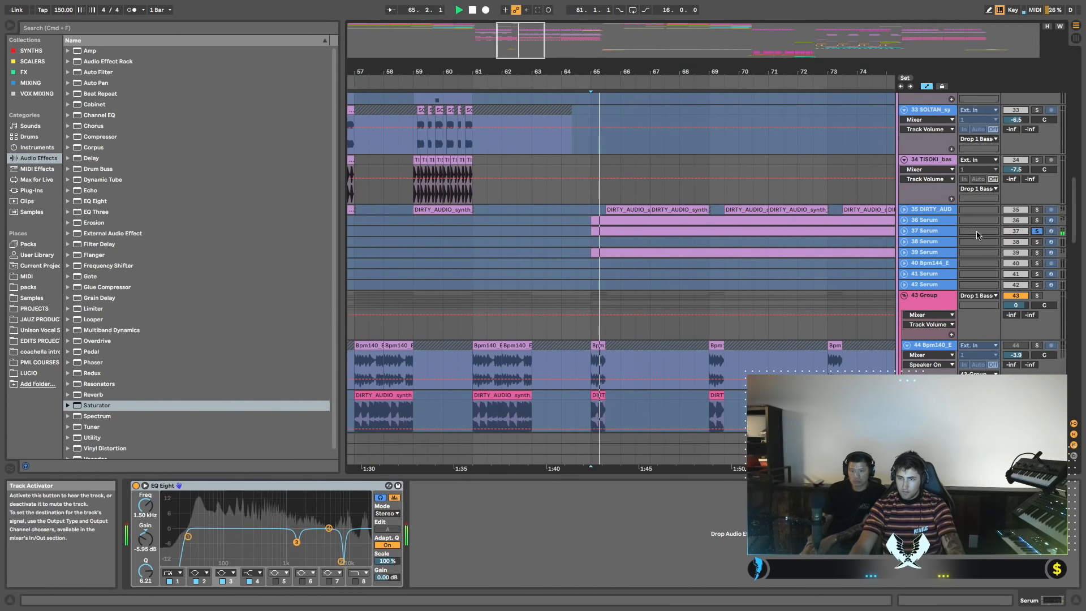
Unfold Serum track 37, and solo Serum track 39 to audition it from bar 65.
left_click(904, 232)
key("space")
left_click(1037, 292)
key("space")
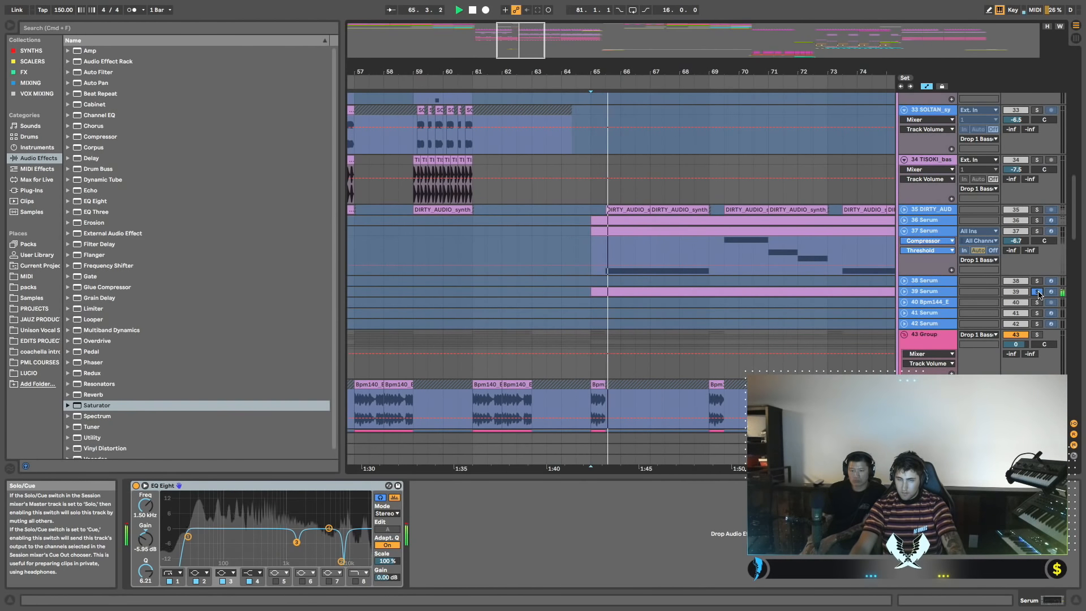
key("space")
Unsolo and deactivate Serum track 39 and play the full mix from bar 65.
left_click(1039, 292)
key("space")
key("space")
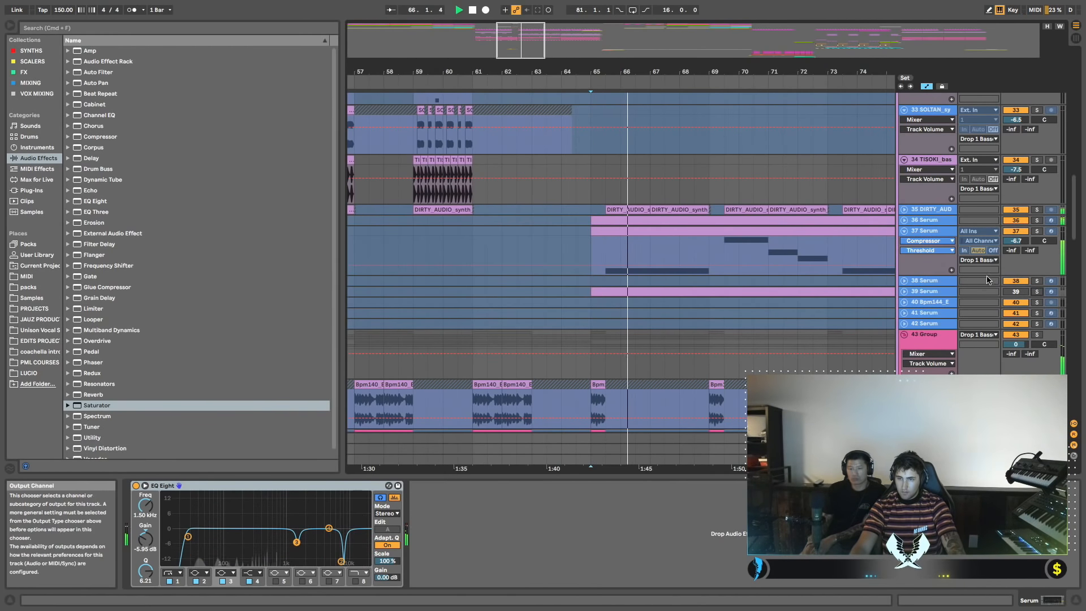
Solo and unfold the DIRTY_AUDIO synth track 35 and audition its clips from 65.3.1 and 51.1.1.
left_click(1037, 210)
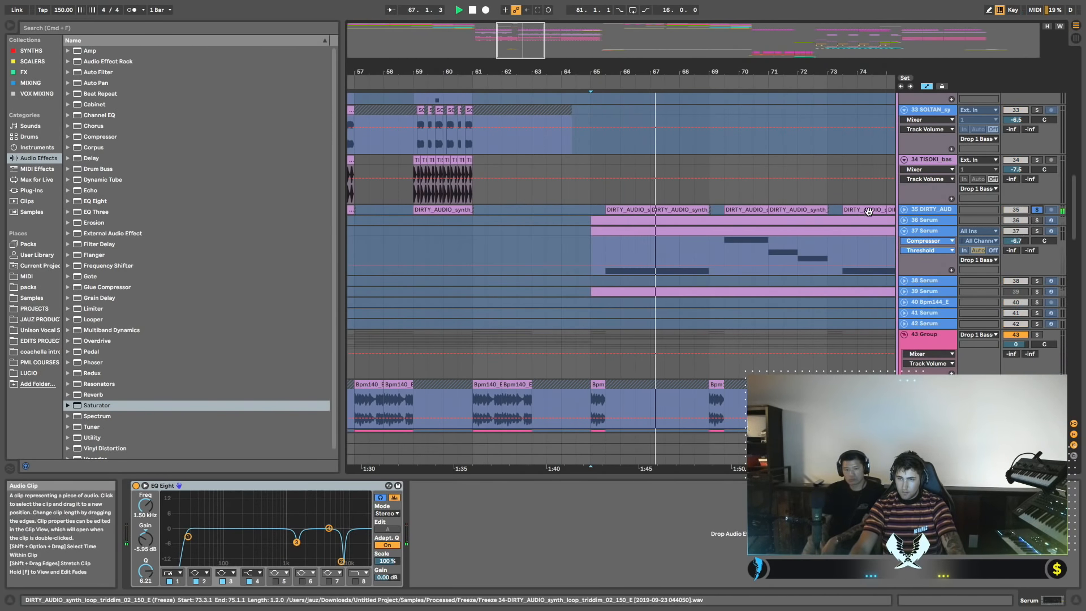
left_click(904, 210)
left_click(626, 210)
key("space")
key("space")
key("space")
scroll(702, 257, "left", 10)
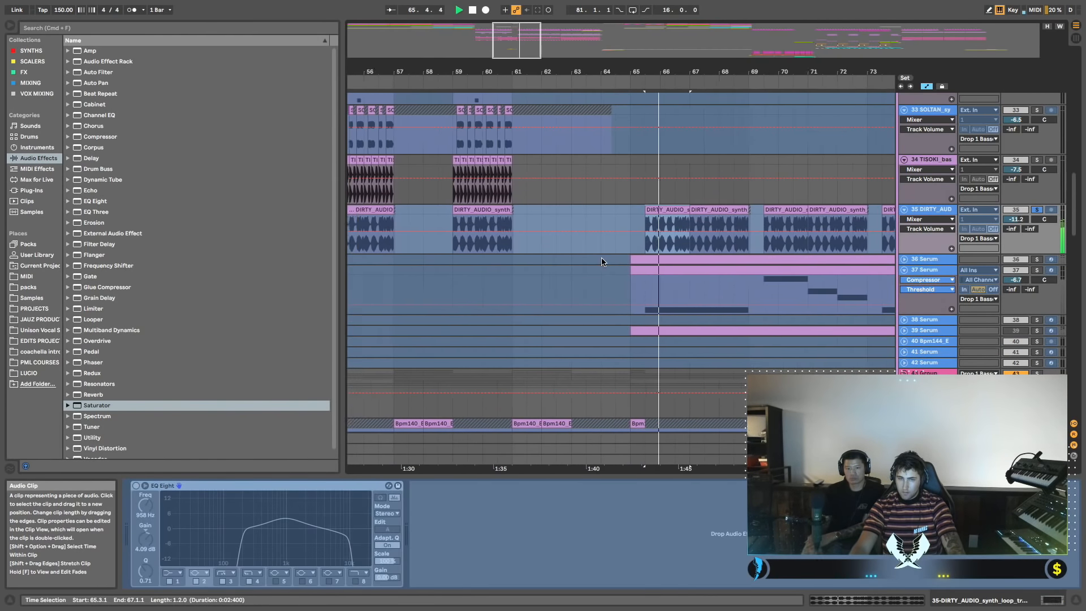
left_click(544, 210)
key("space")
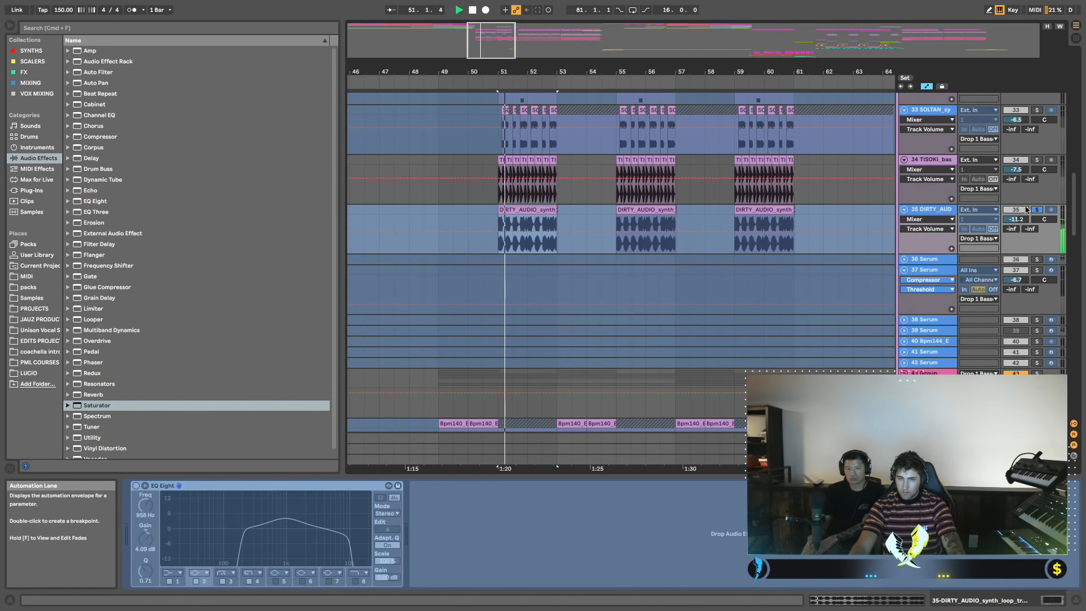
Unsolo DIRTY_AUDIO track 35 and listen to it in the full mix from bar 51 and from 65.3.1.
scroll(716, 223, "up", 2)
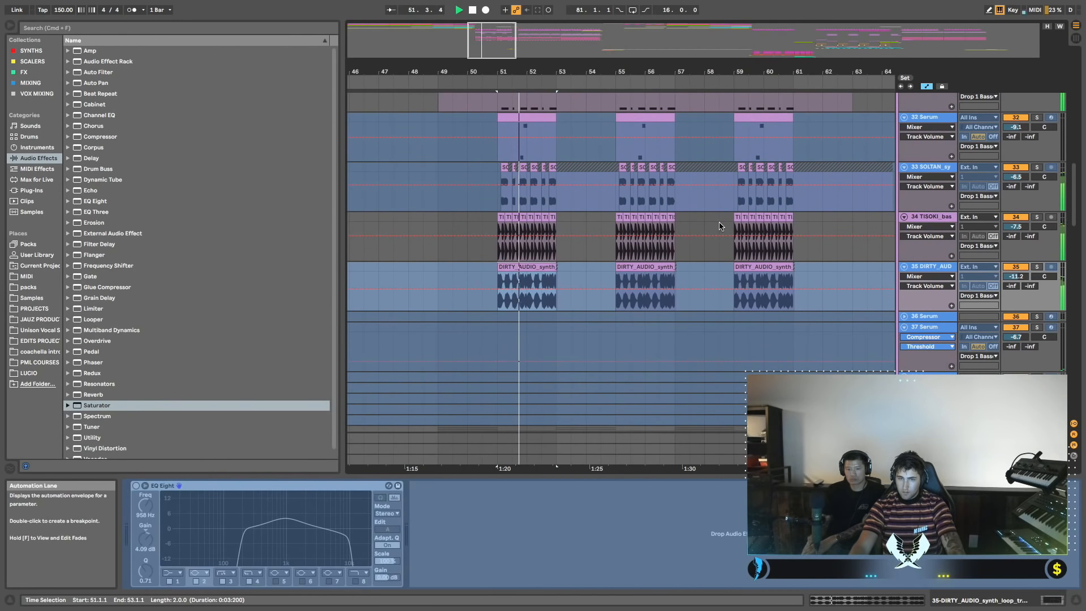
scroll(716, 223, "left", 2)
key("space")
scroll(742, 253, "right", 8)
left_click(700, 283)
key("space")
Compare the mix with DIRTY_AUDIO track 35 off and on, and set its track volume to -14.1 dB.
left_click(1019, 264)
left_click(1017, 263)
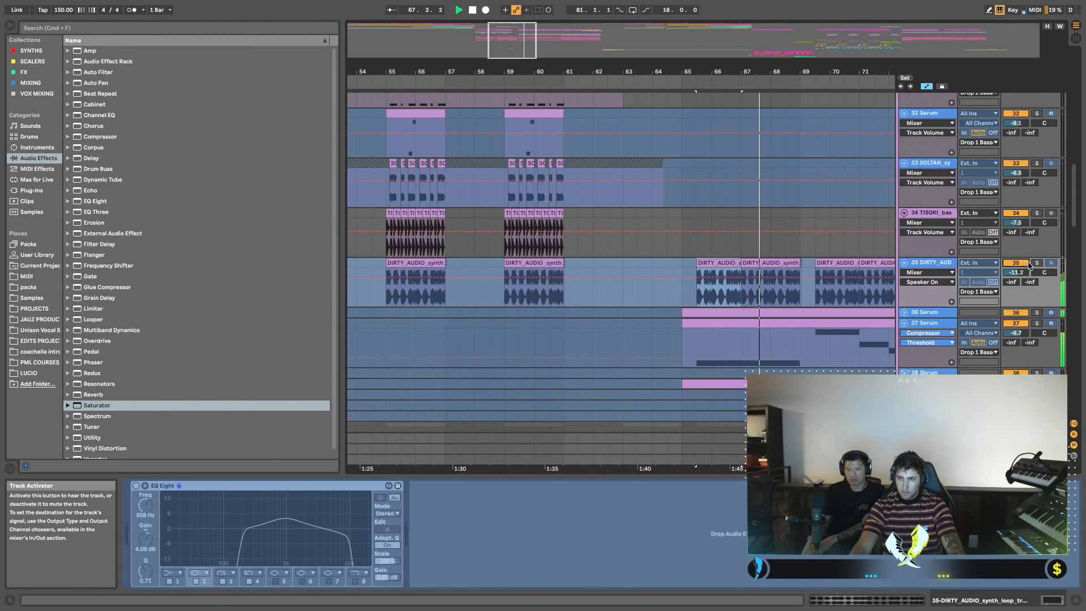
left_click_drag(1017, 272, 1017, 283)
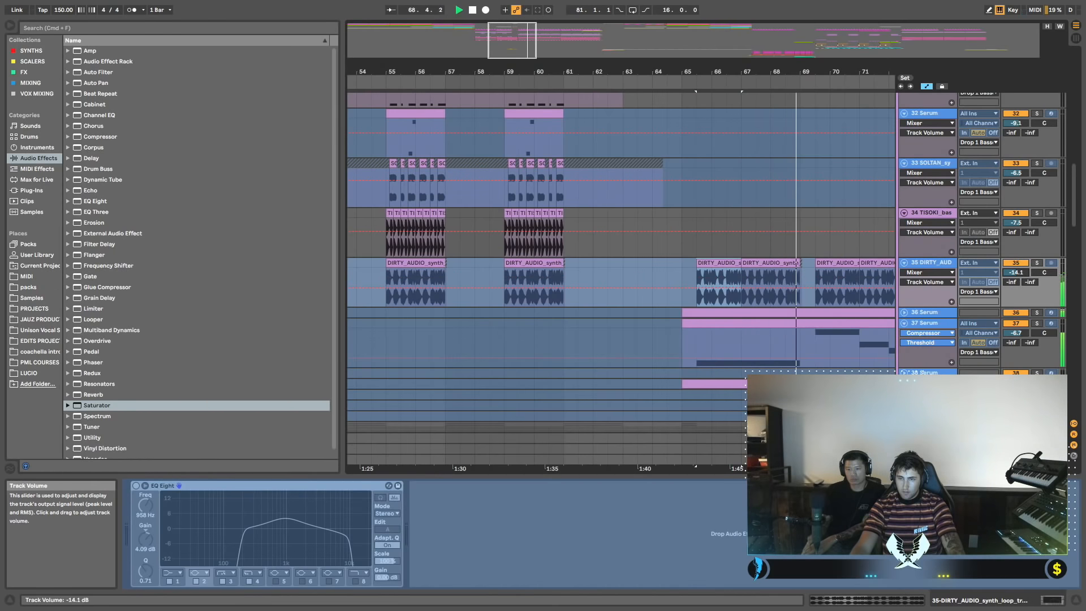
Fold DIRTY_AUDIO track 35 and listen through the second half of the drop to bar 75.
left_click(904, 262)
scroll(782, 272, "right", 3)
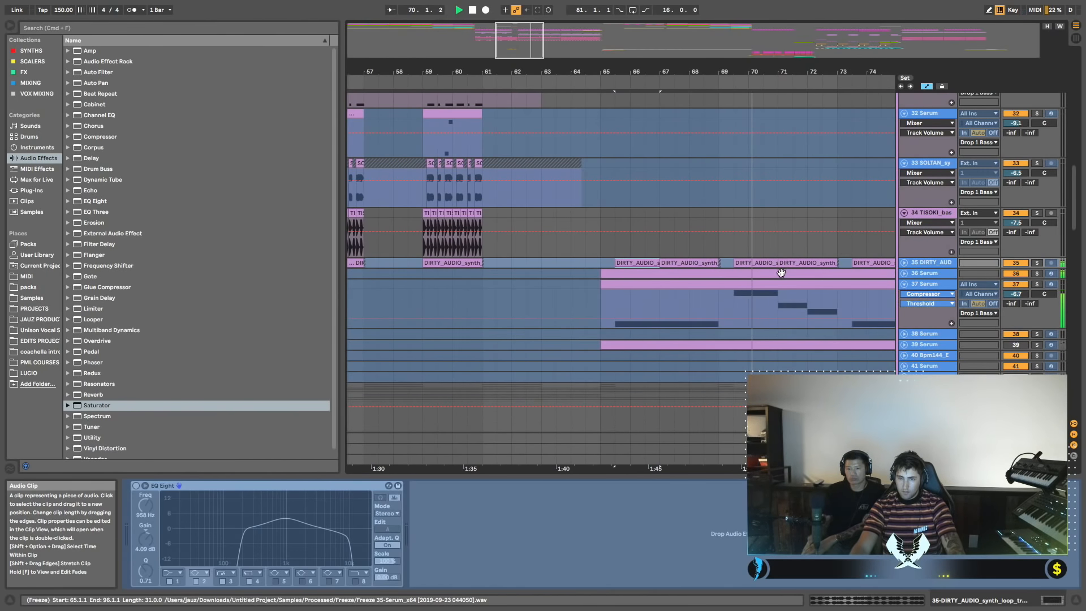
scroll(781, 272, "down", 4)
scroll(780, 274, "right", 3)
scroll(776, 276, "up", 2)
scroll(775, 275, "left", 2)
scroll(775, 275, "right", 1)
scroll(764, 275, "down", 1)
scroll(761, 276, "right", 1)
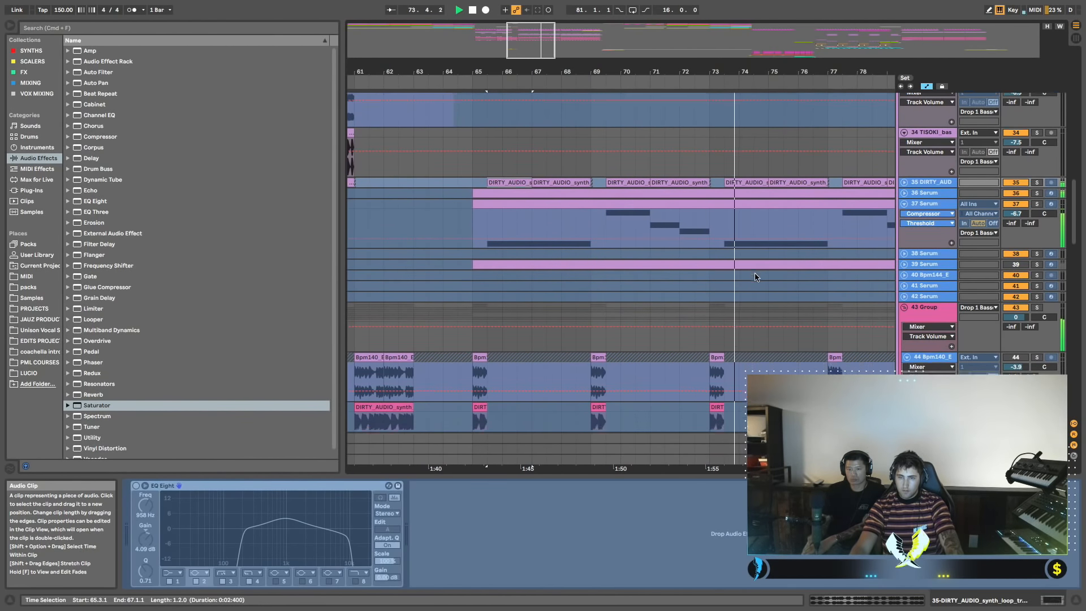
scroll(756, 277, "left", 1)
scroll(757, 277, "down", 1)
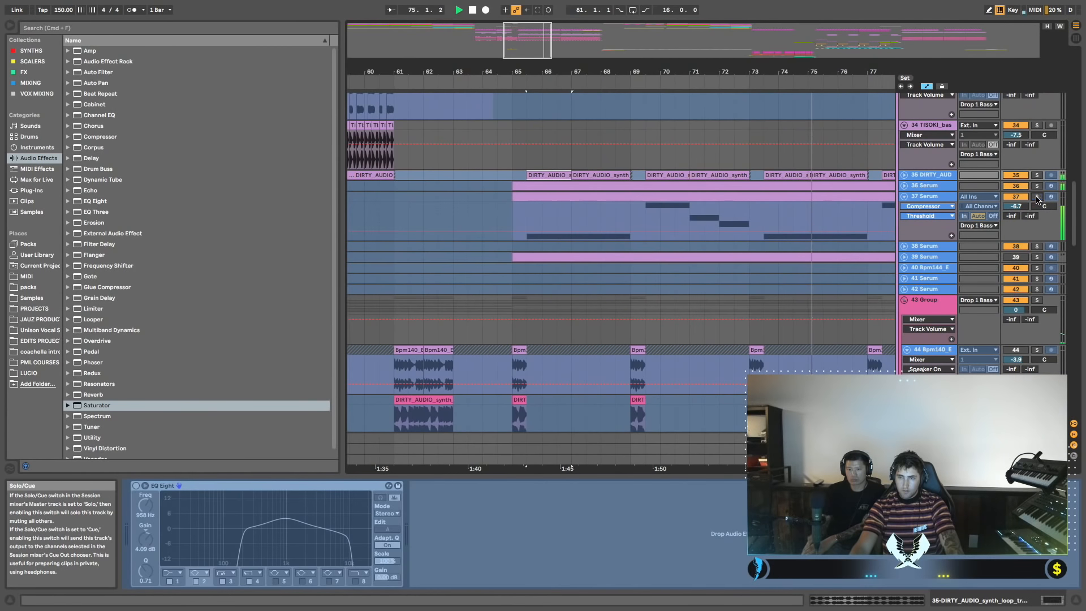
Unfold and solo Serum track 36, unfreeze it, and play it from 65.3.1.
left_click(904, 187)
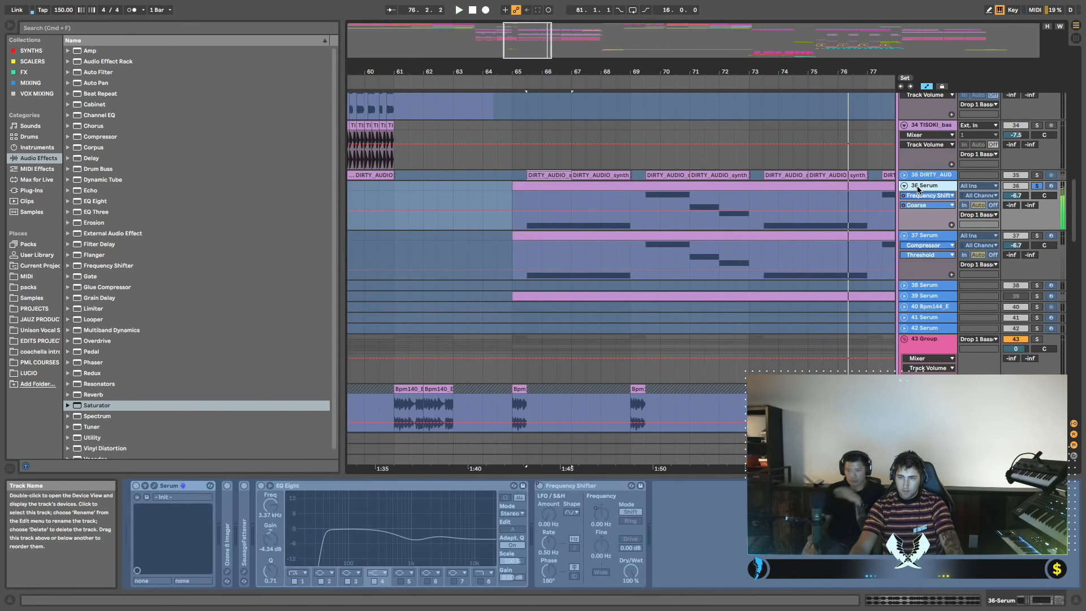
right_click(919, 191)
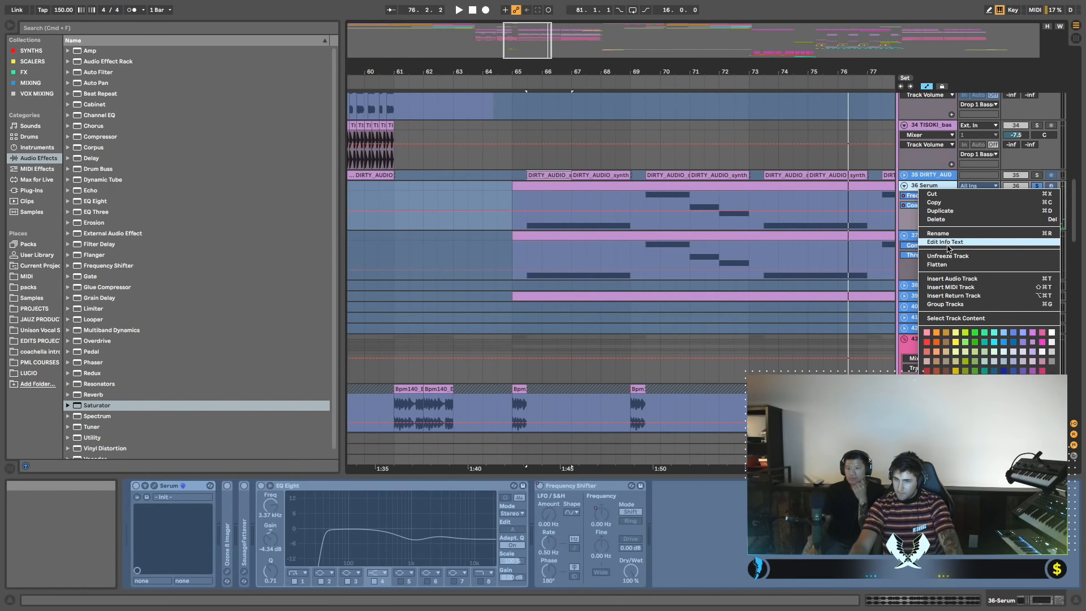
left_click(682, 222)
key("space")
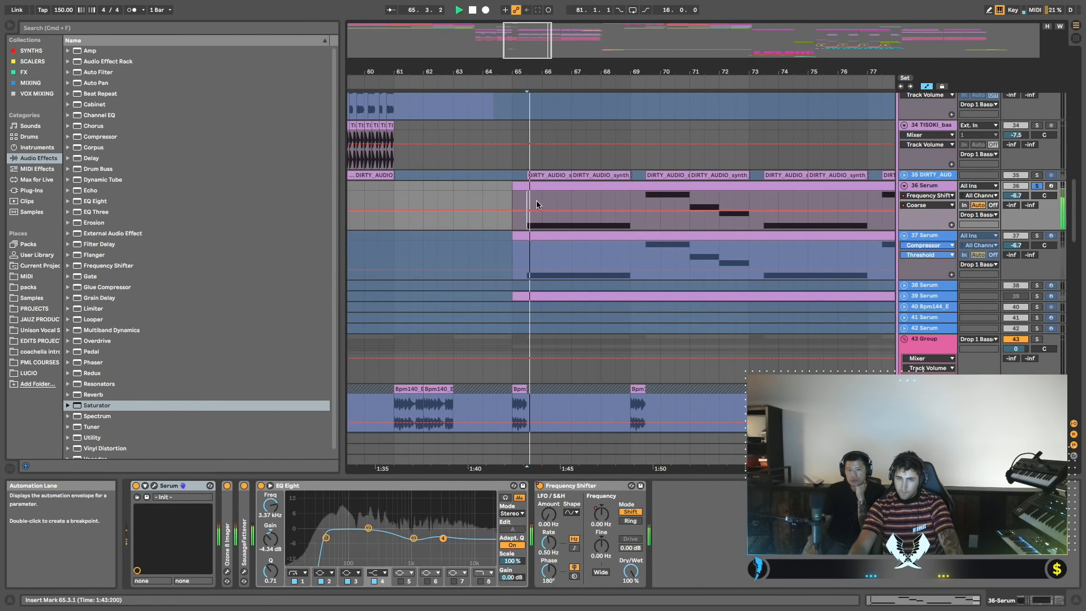
Compare Serum track 36 with its Frequency Shifter bypassed and active during playback.
left_click(540, 485)
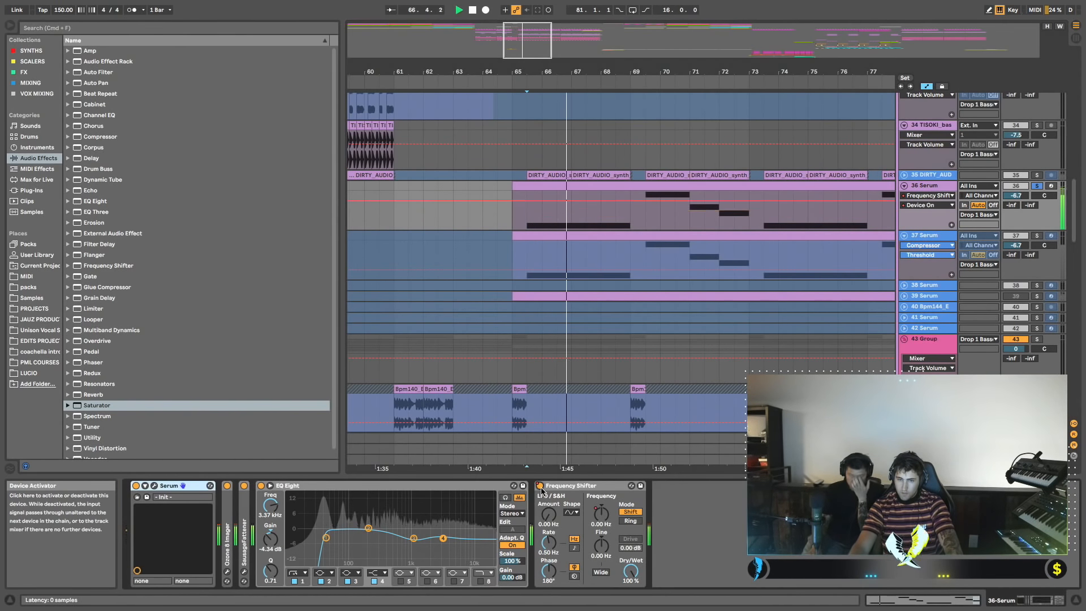
left_click(527, 9)
key("space")
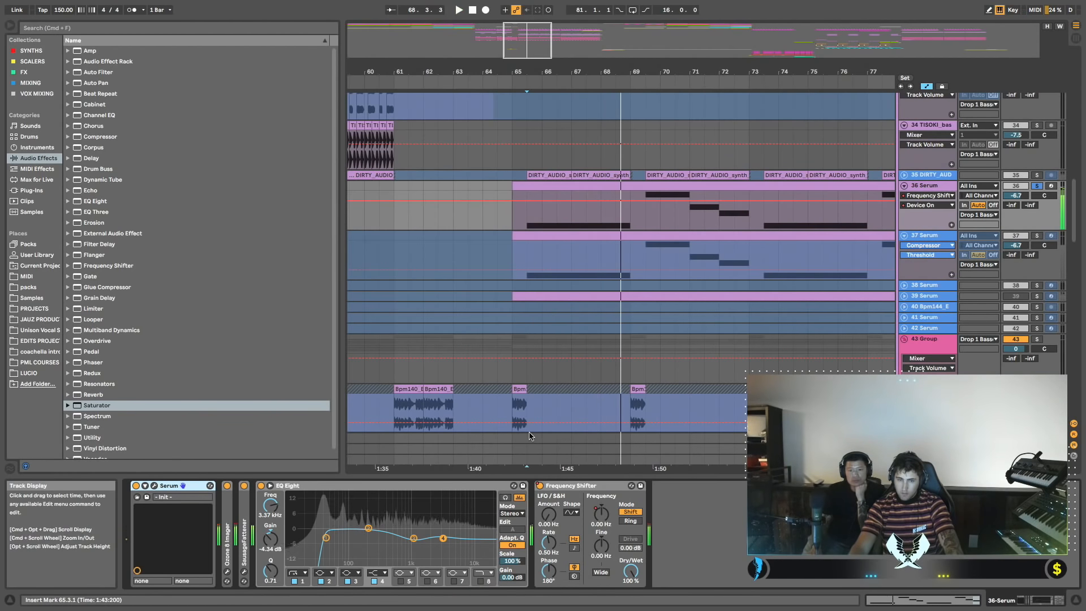
Open SausageFattener on Serum track 36 and try Color at 17% and Fatness at 5% during playback.
double_click(248, 537)
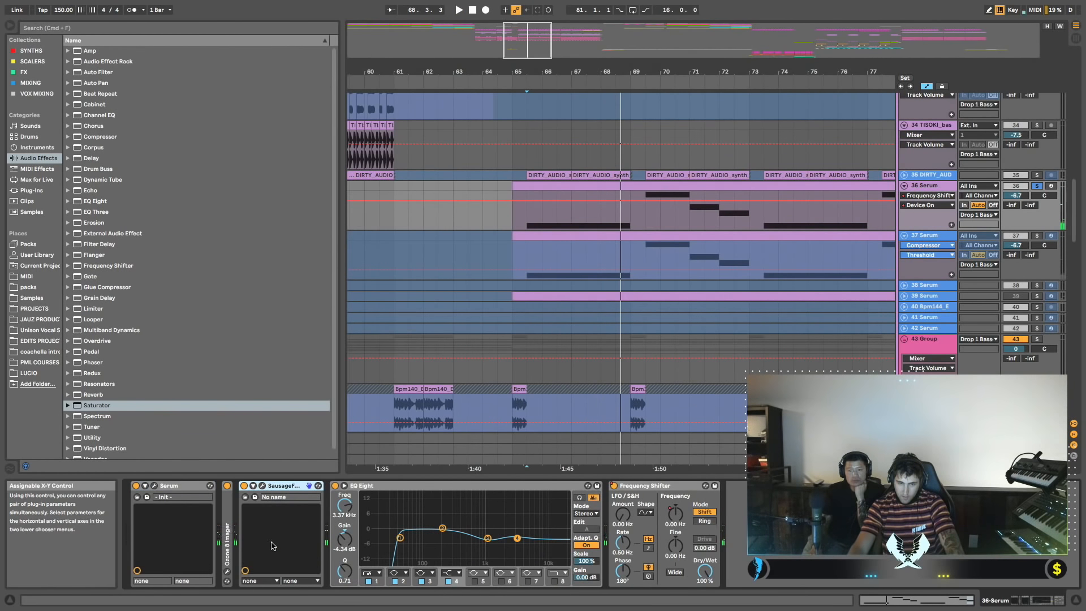
left_click(262, 485)
left_click_drag(536, 142, 538, 154)
key("space")
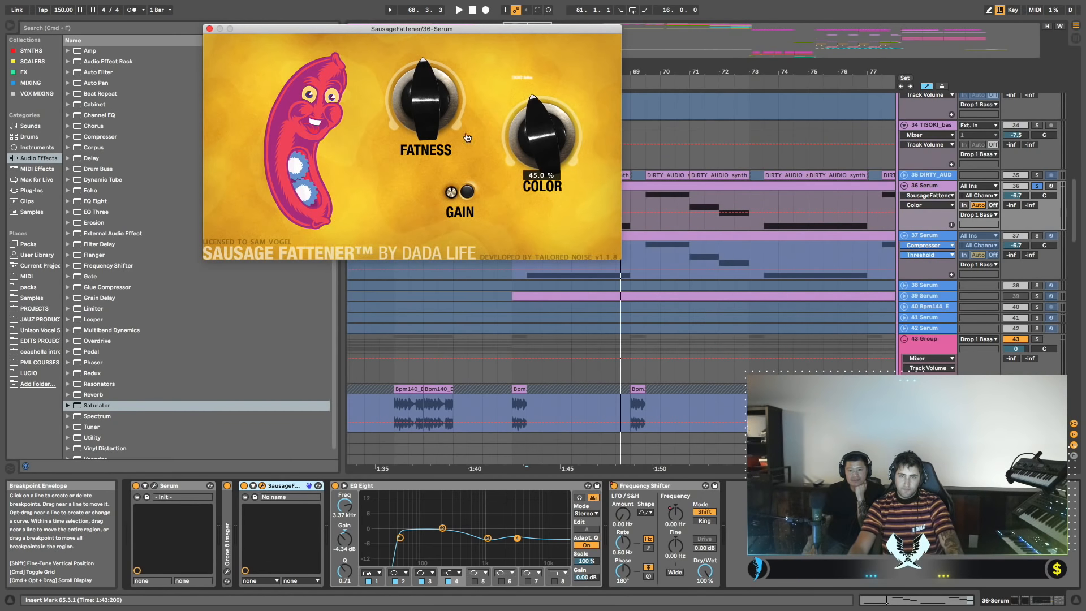
left_click_drag(550, 170, 541, 194)
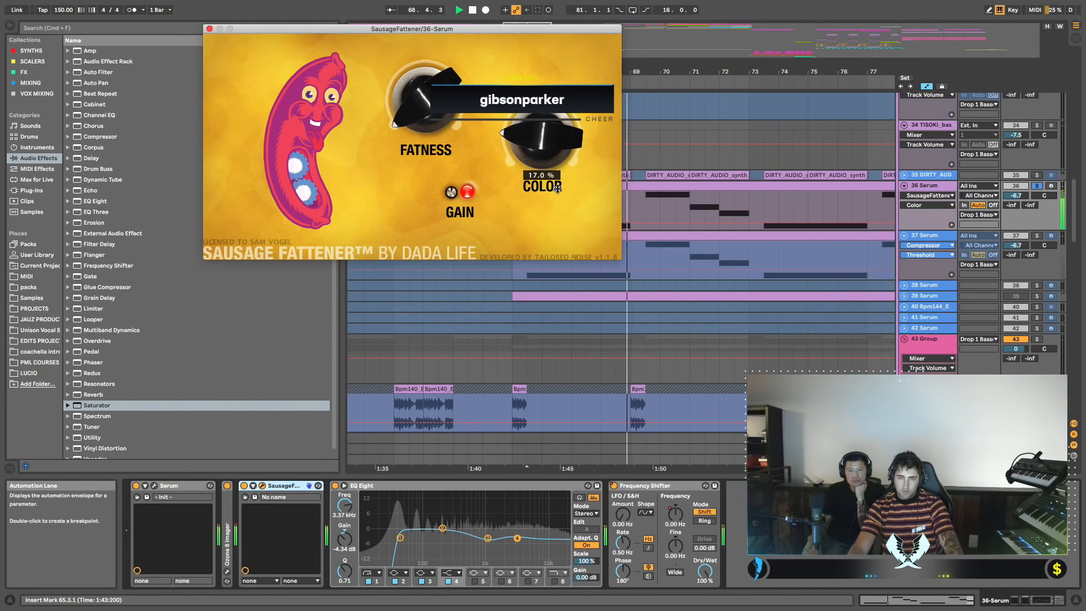
left_click_drag(432, 111, 433, 103)
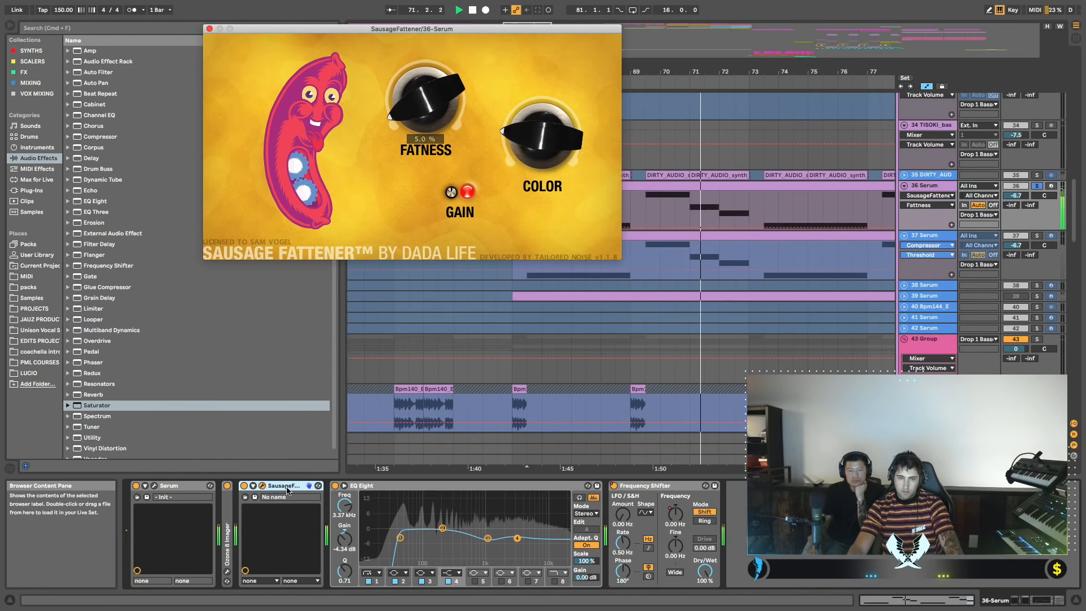
Compare the sound with Ozone 8 Imager off and on, and try SausageFattener's Color at 0%.
left_click(232, 487)
left_click(227, 486)
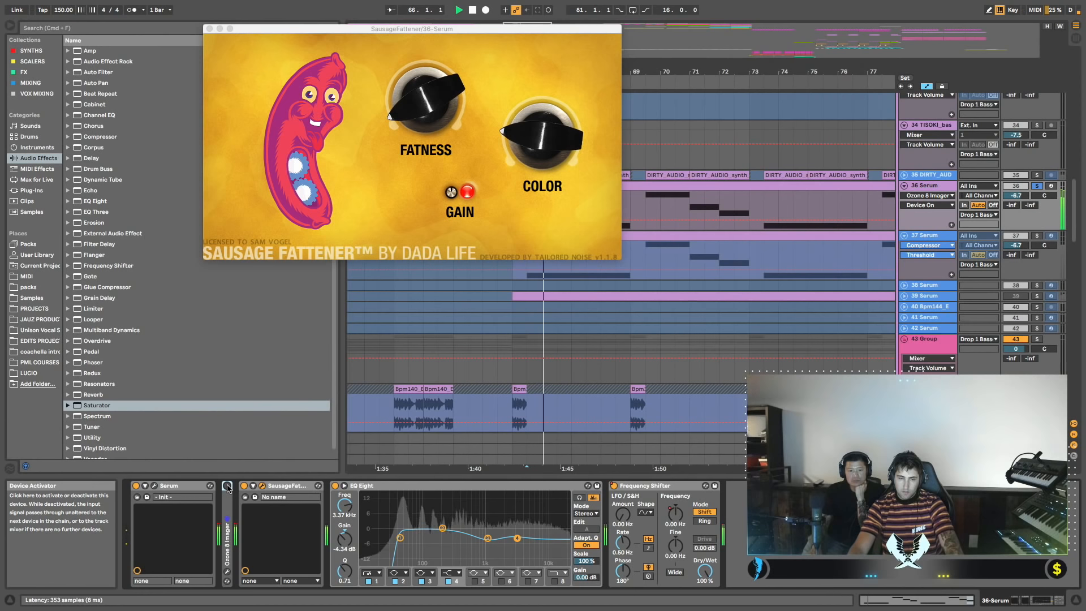
left_click_drag(542, 135, 559, 276)
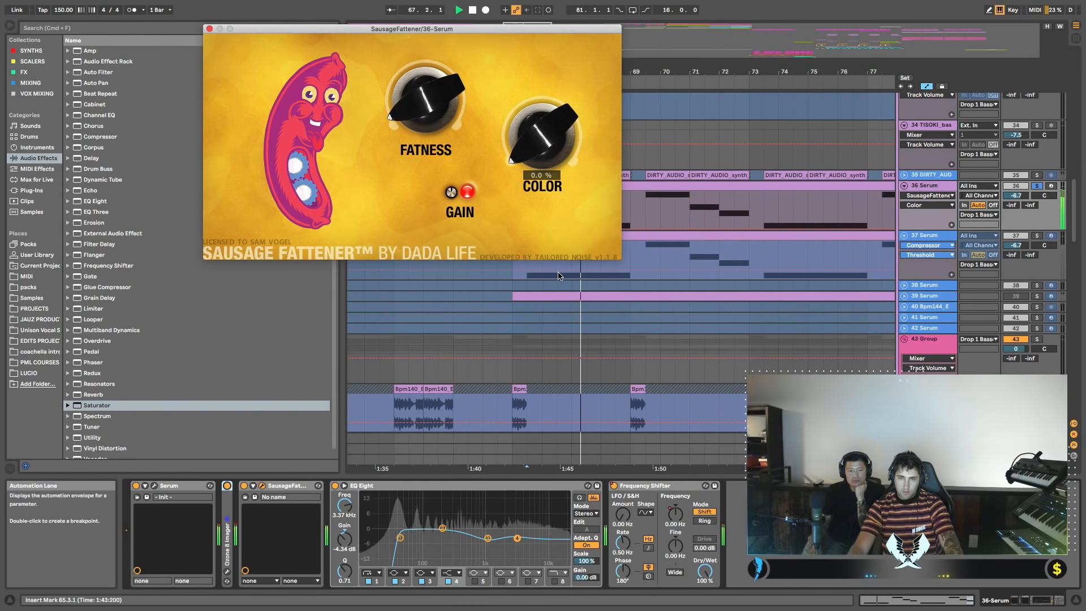
key("space")
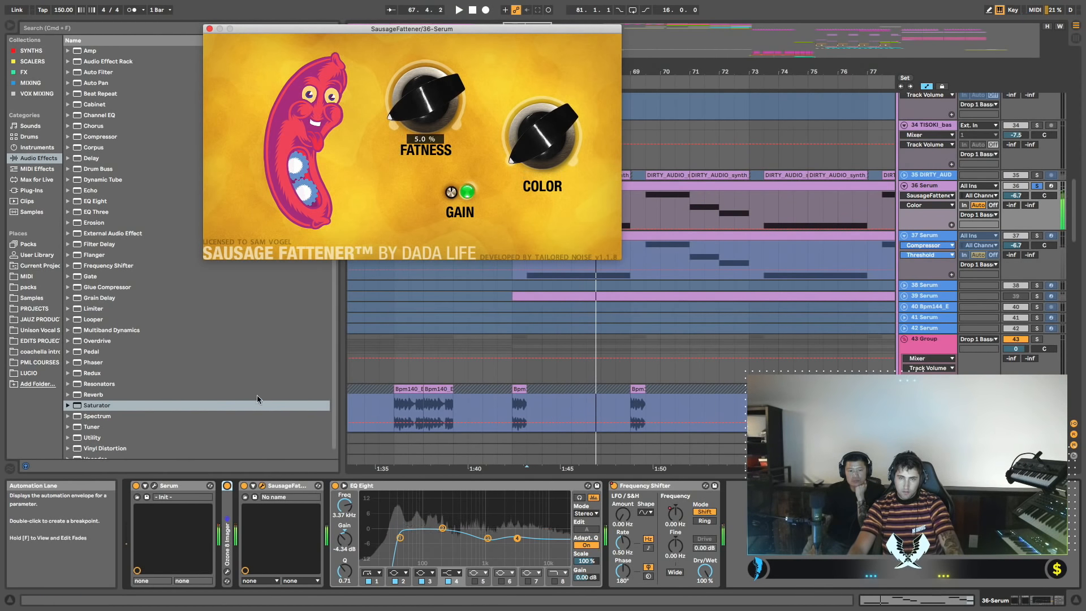
Delete SausageFattener from Serum track 36 and insert a Saturator in its place, before EQ Eight.
left_click(228, 496)
left_click(289, 486)
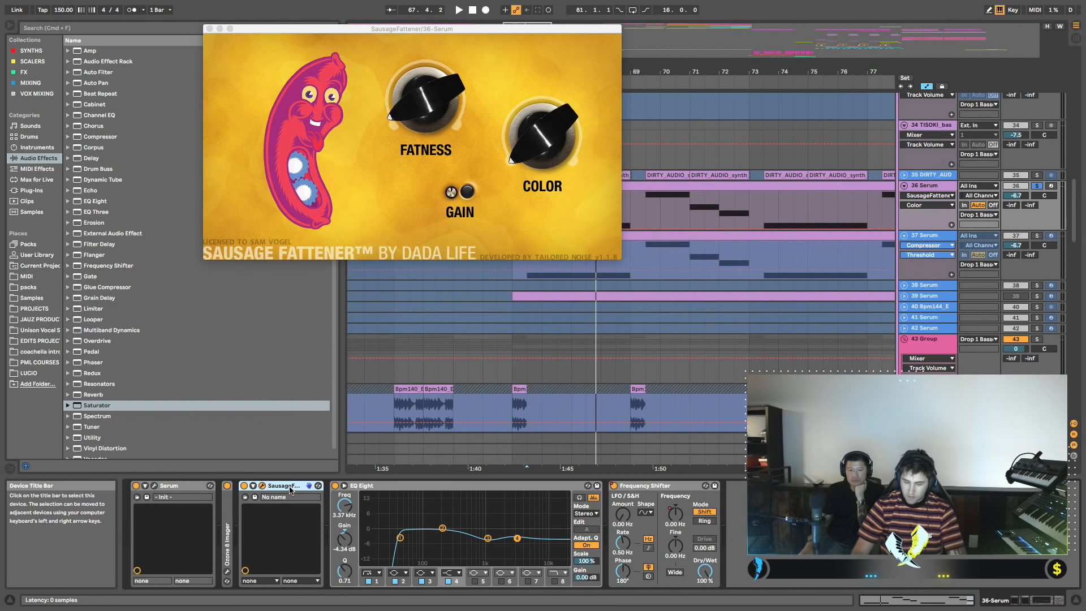
key("Delete")
scroll(157, 394, "down", 1)
left_click(157, 395)
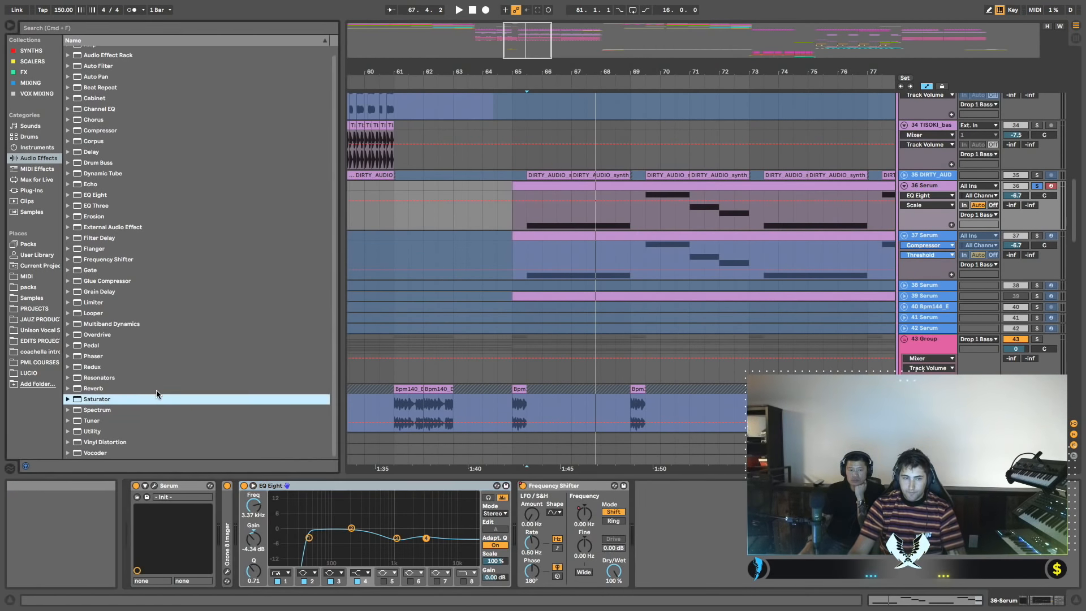
left_click_drag(102, 401, 275, 530)
Set the Saturator's curve type to Medium Curve while playing Serum track 36.
key("space")
left_click(300, 543)
left_click(298, 575)
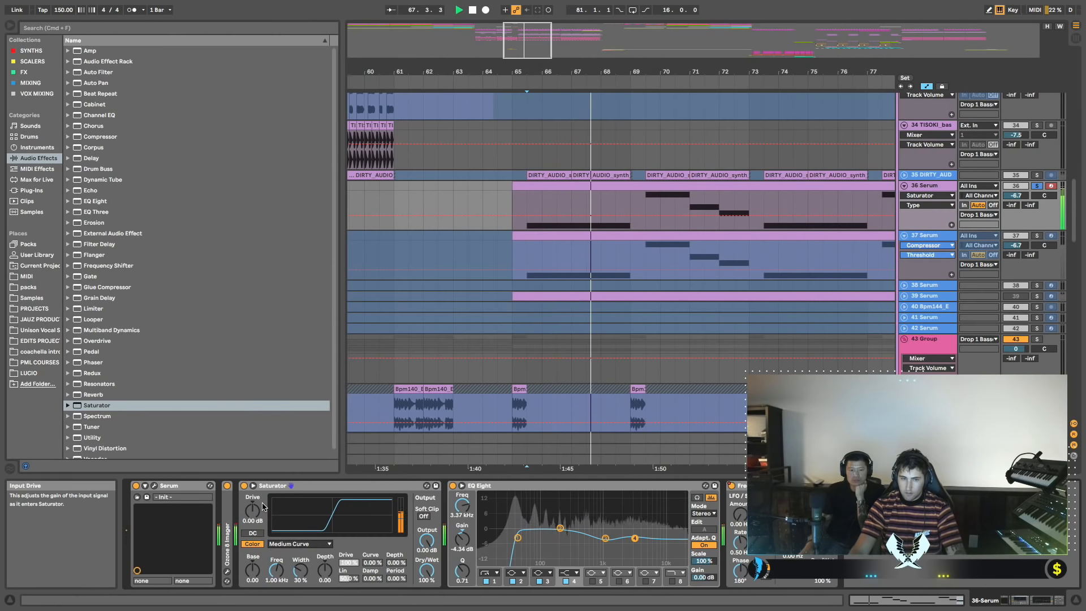
On track 36's EQ Eight, flatten band 3 and set band 4 to about 3.59 kHz and -6.31 dB.
left_click(605, 537)
left_click_drag(635, 532, 638, 547)
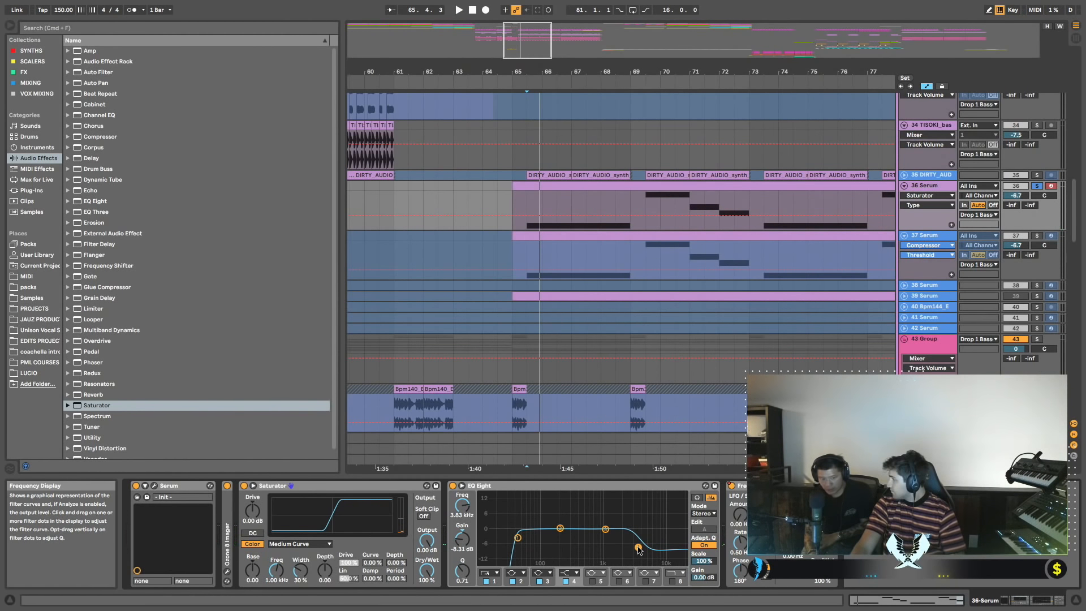
key("space")
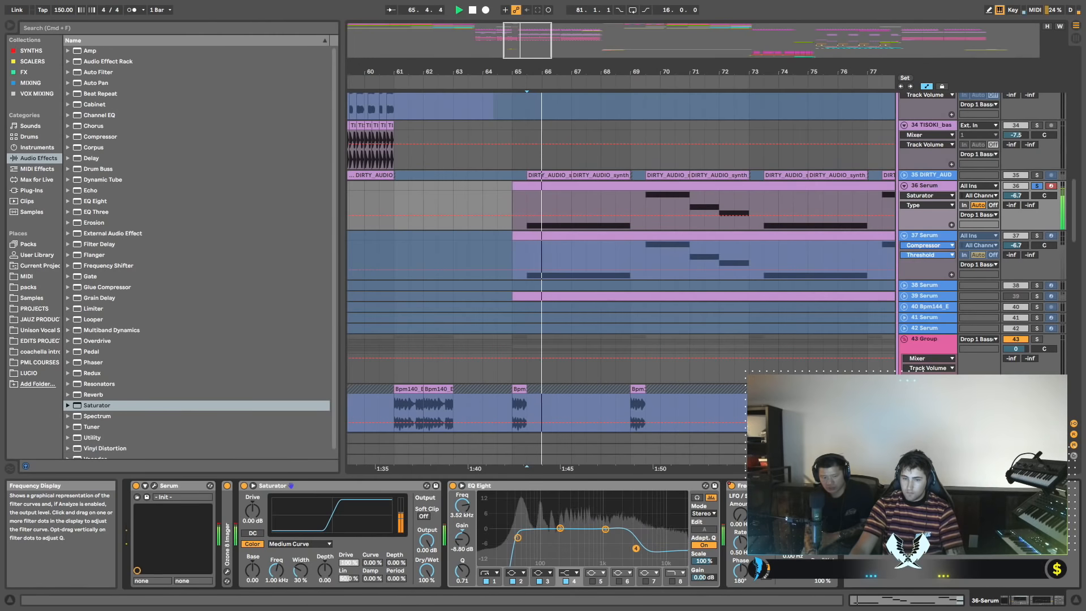
left_click_drag(638, 548, 636, 548)
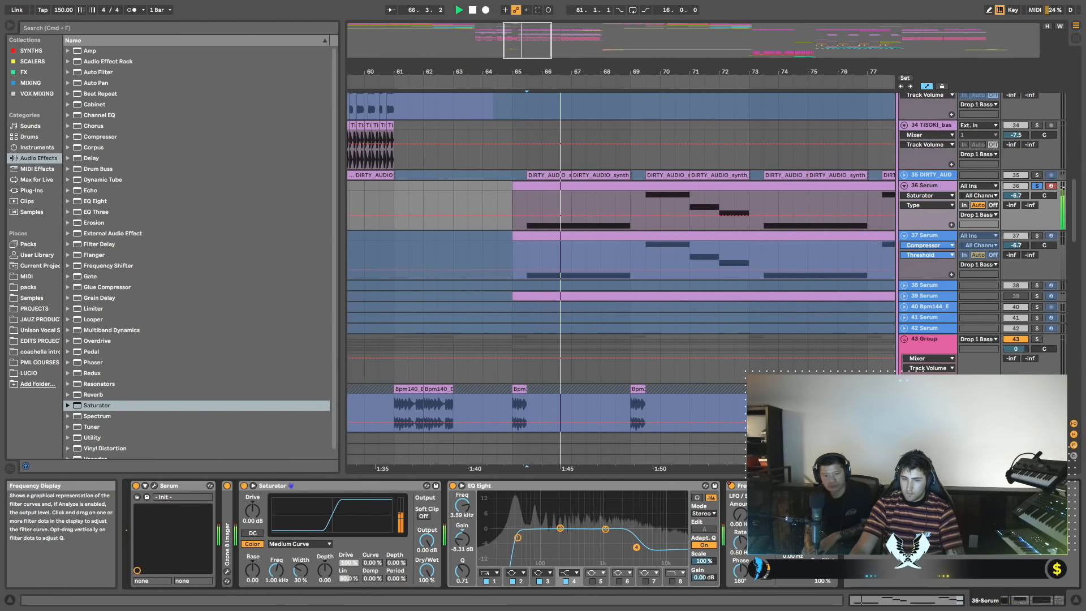
Audition Serum track 36 with its EQ Eight switched off.
left_click(454, 486)
key("space")
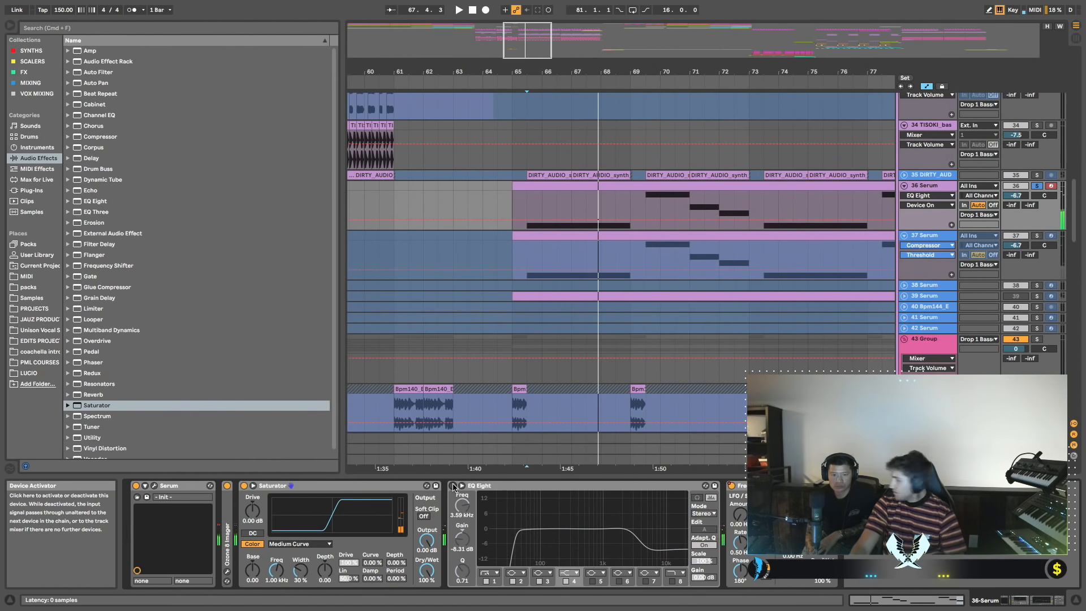
key("super+Tab")
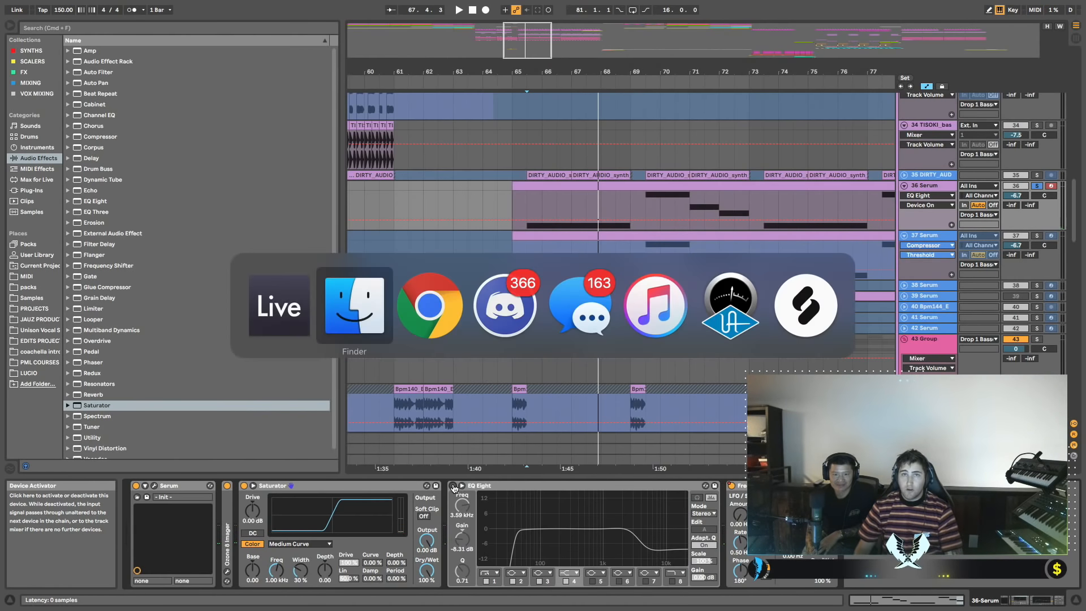
key("super+Tab")
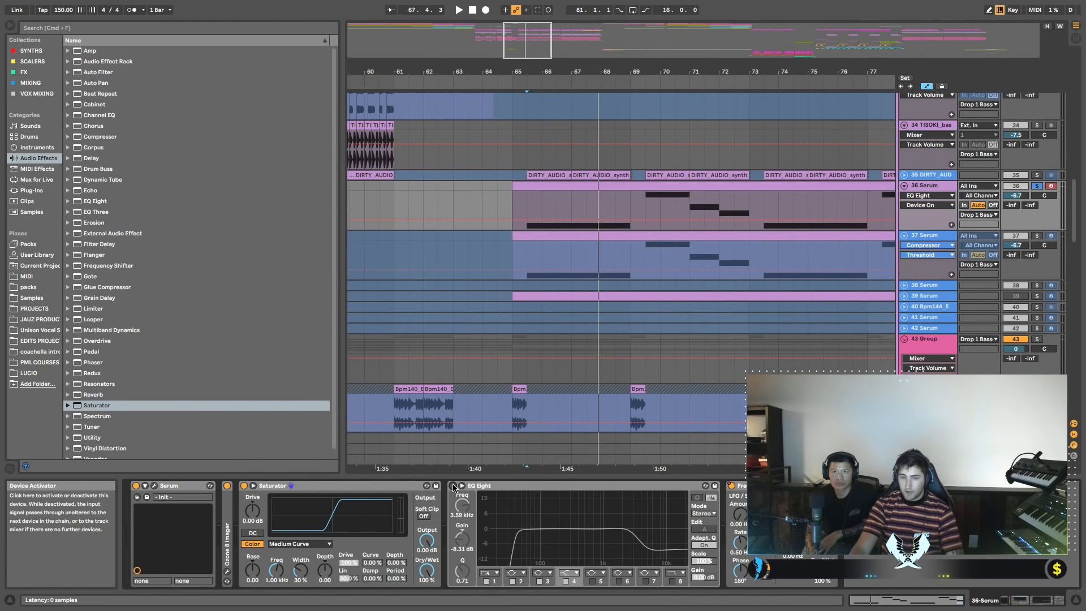
key("space")
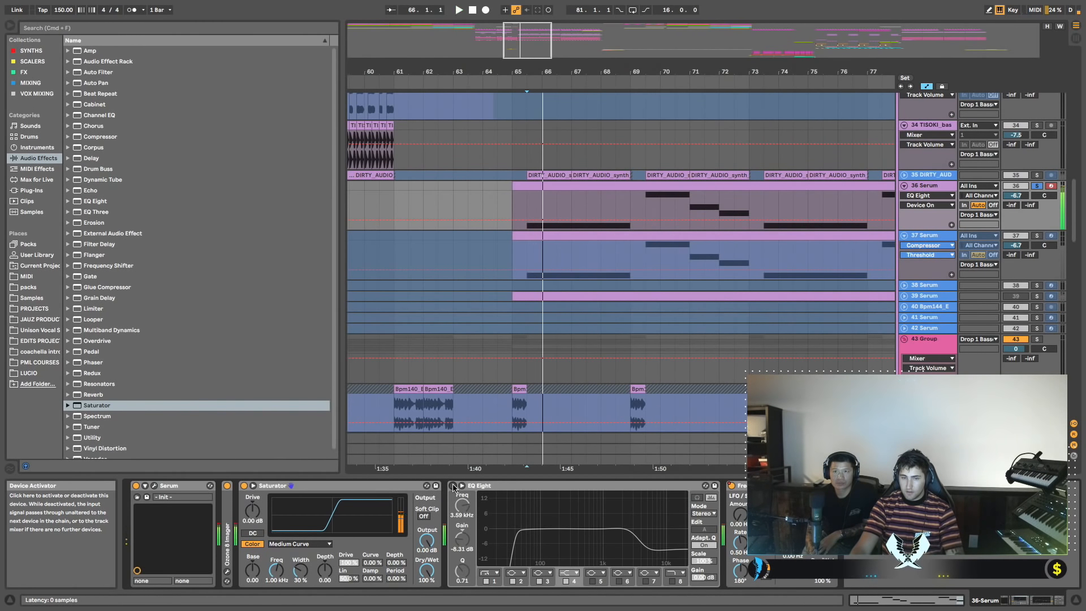
Switch track 36's EQ Eight back on and move band 4 to about 4.08 kHz.
left_click(453, 487)
left_click_drag(636, 548, 640, 547)
key("space")
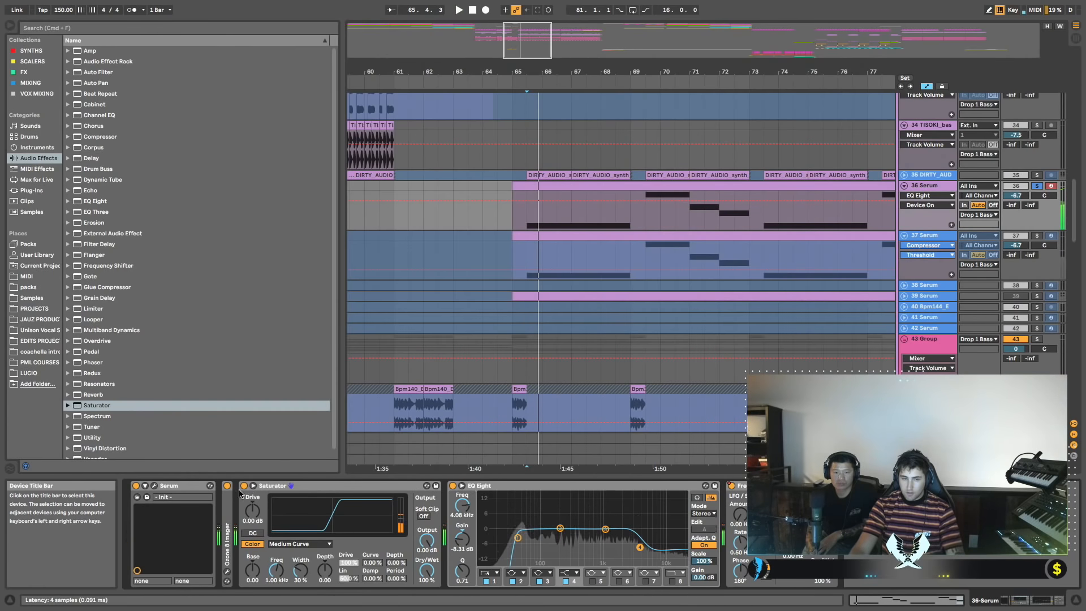
Switch off the Saturator on track 36 and move EQ Eight in front of it.
left_click(244, 486)
left_click_drag(497, 485, 251, 509)
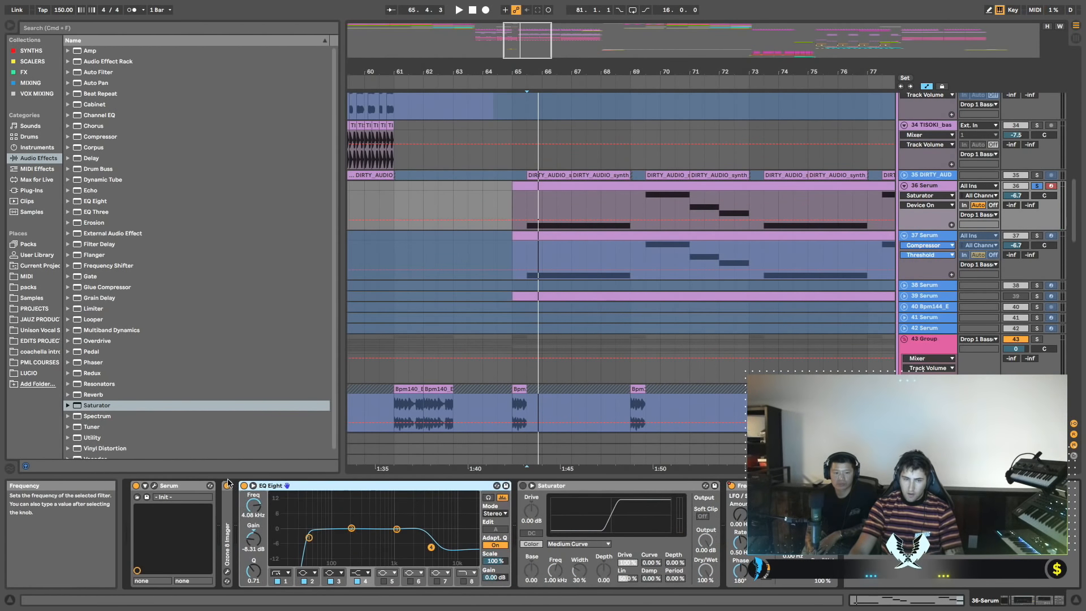
Open the Ozone 8 Imager window and compare track 36's playback with the imager off and on.
left_click(229, 570)
left_click(229, 572)
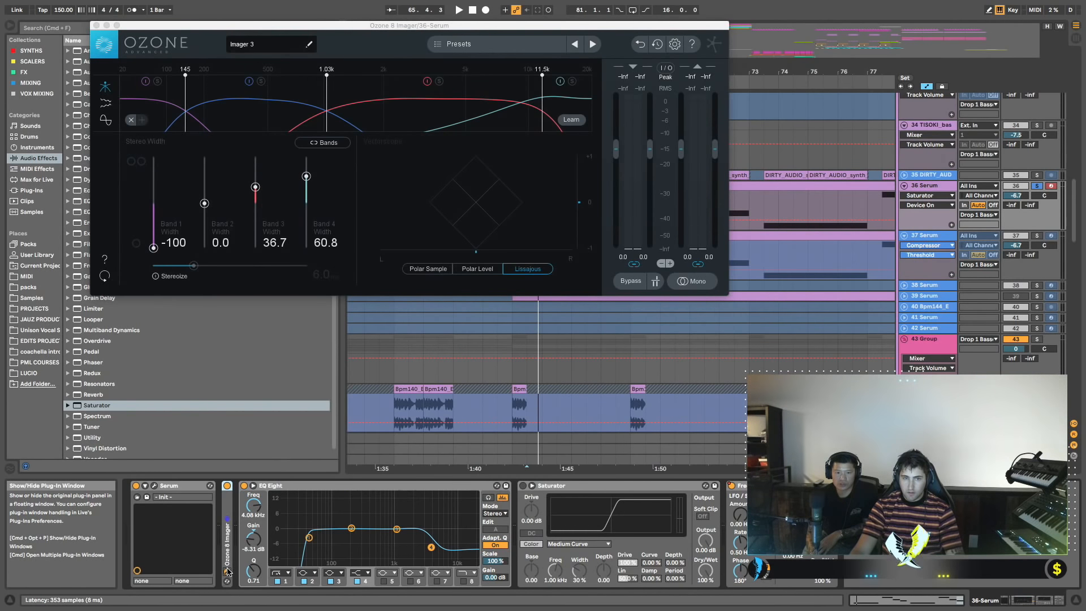
key("space")
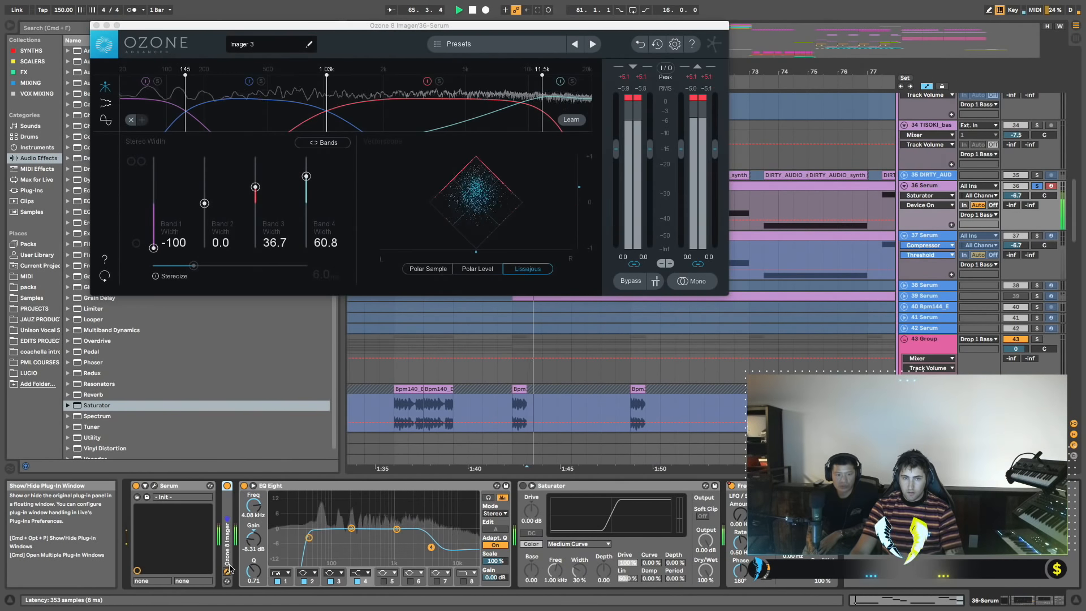
left_click(227, 486)
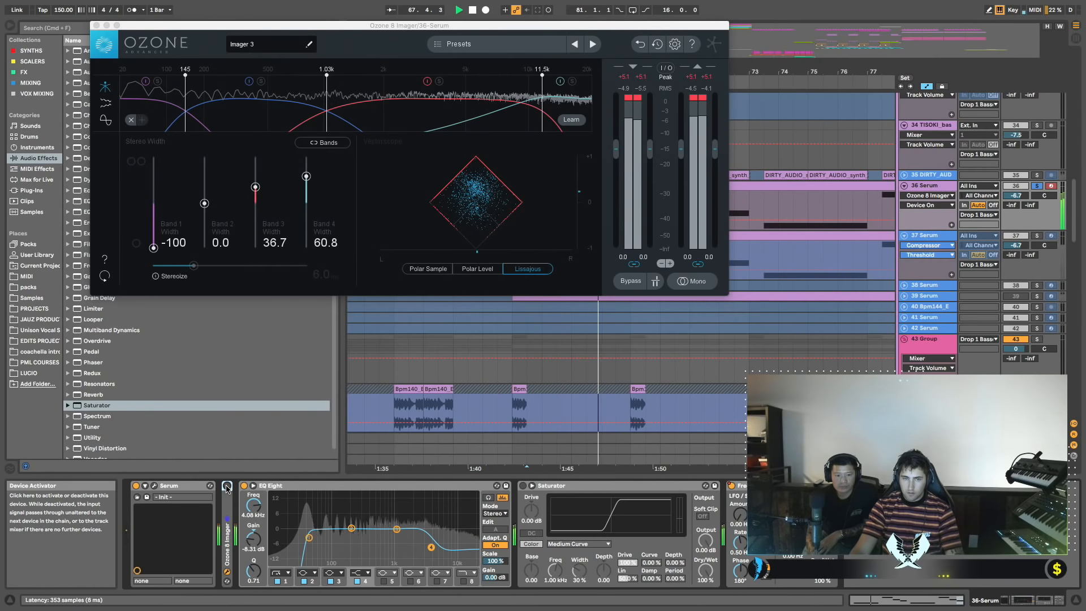
left_click(227, 486)
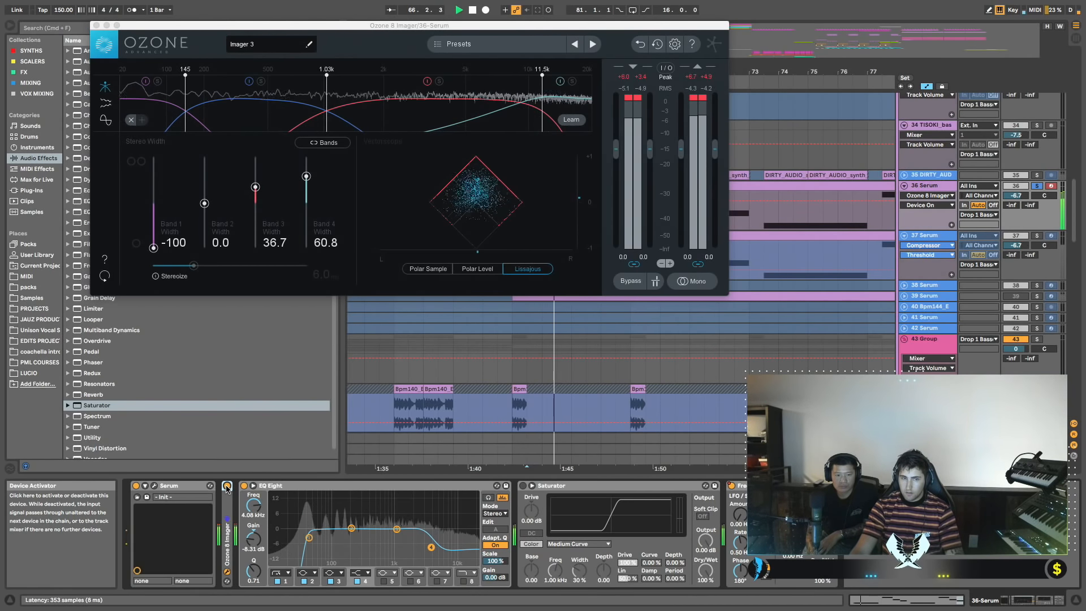
key("space")
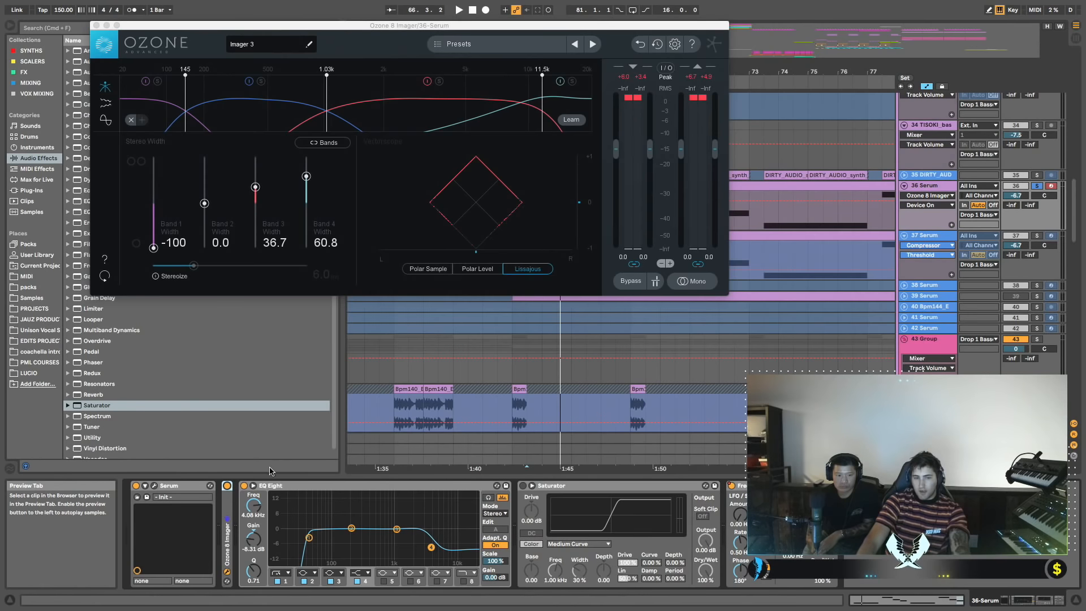
key("space")
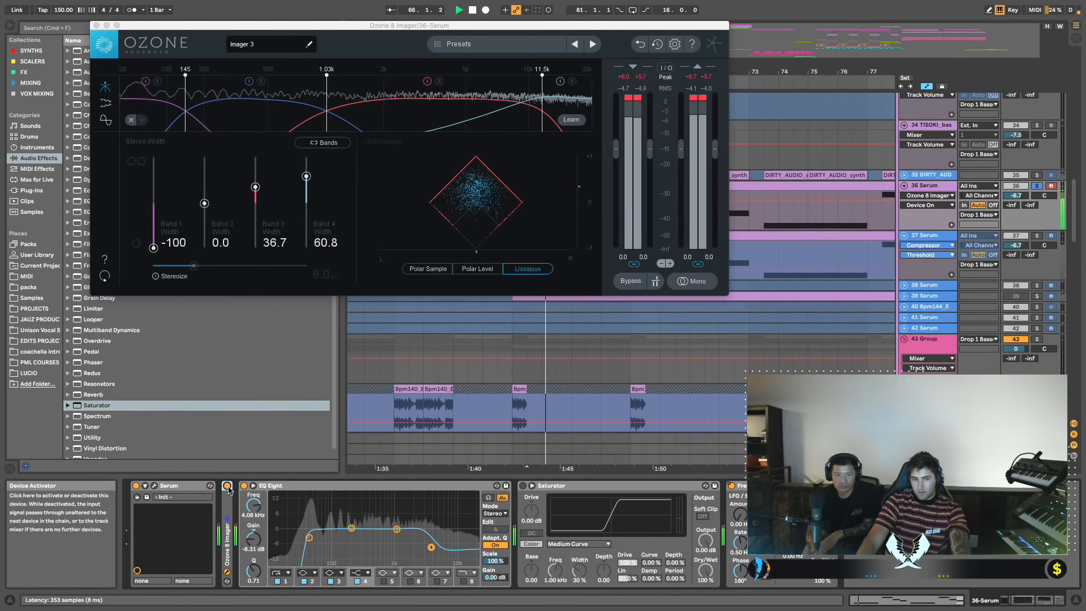
key("space")
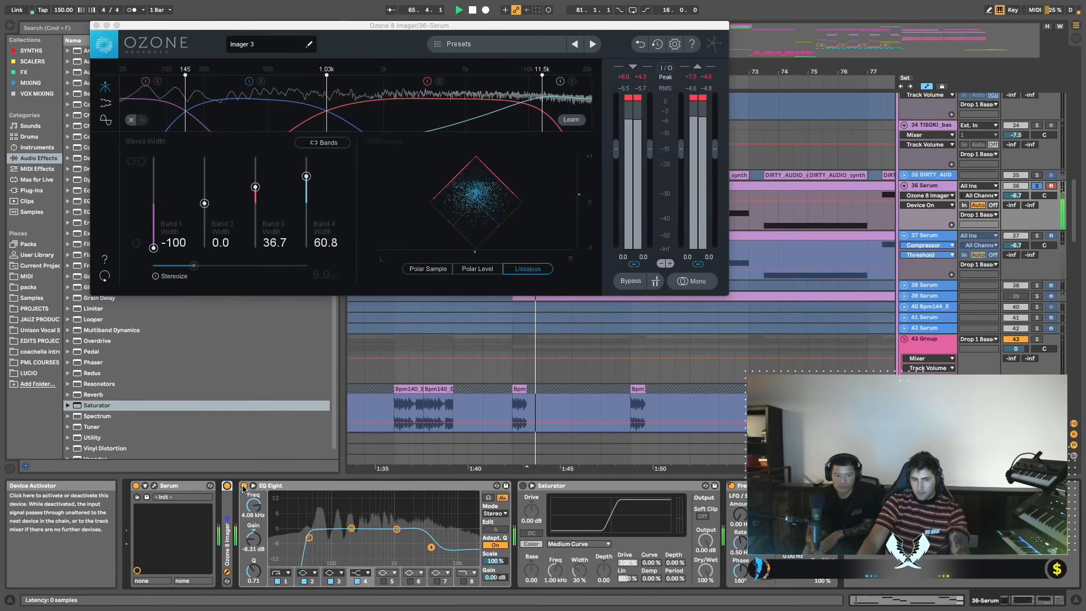
Audition track 36 with EQ Eight switched off, toggling Ozone 8 Imager off and on.
left_click(243, 486)
left_click(227, 486)
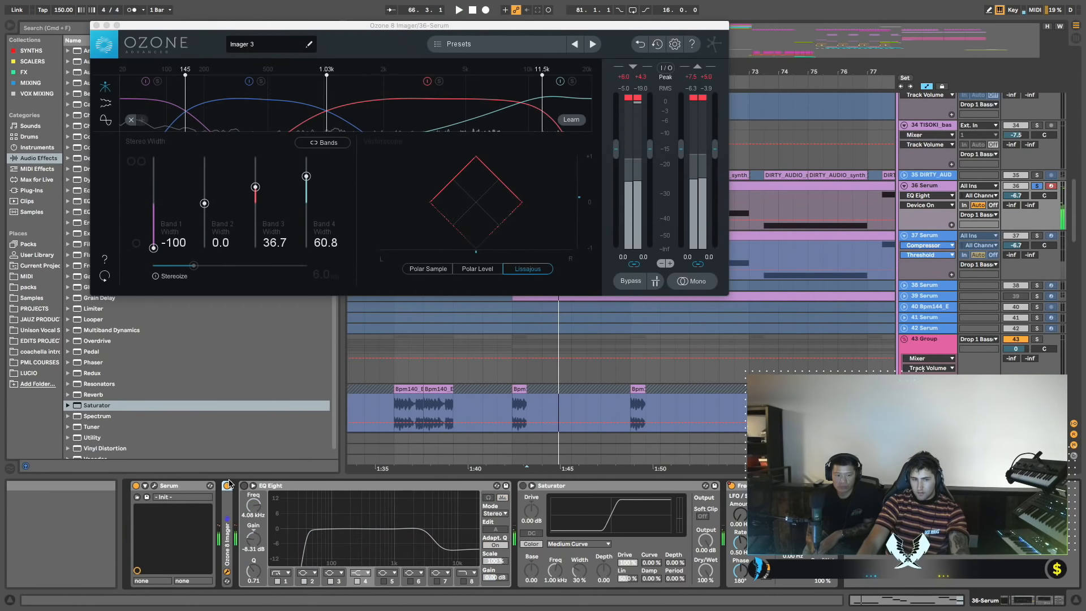
key("space")
left_click(227, 486)
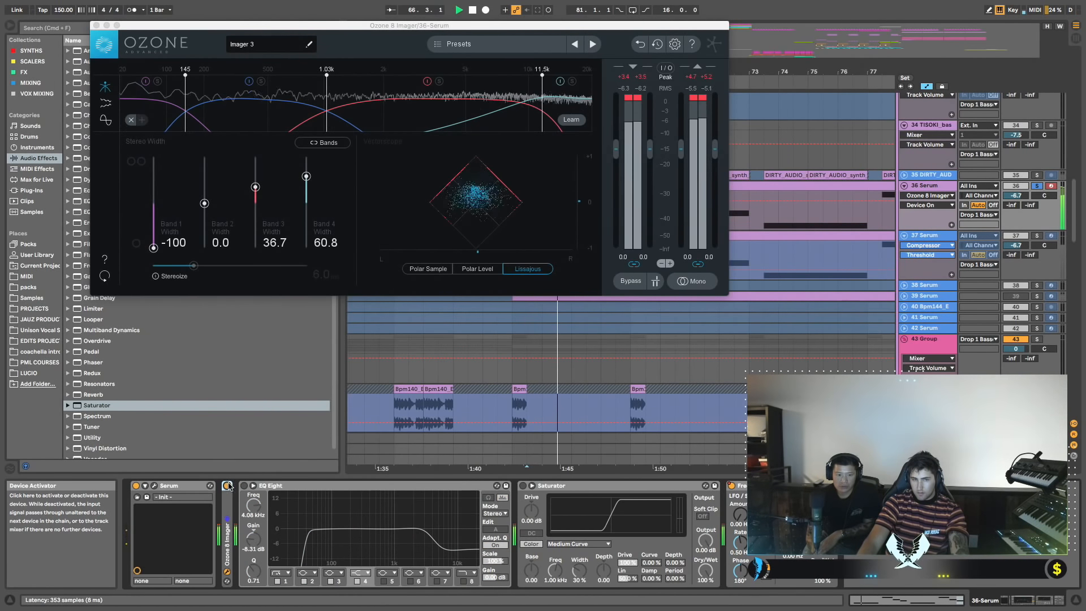
Reduce the Ozone 8 Imager's Band 4 width to 46.8 and switch EQ Eight back on.
key("space")
left_click_drag(306, 176, 307, 185)
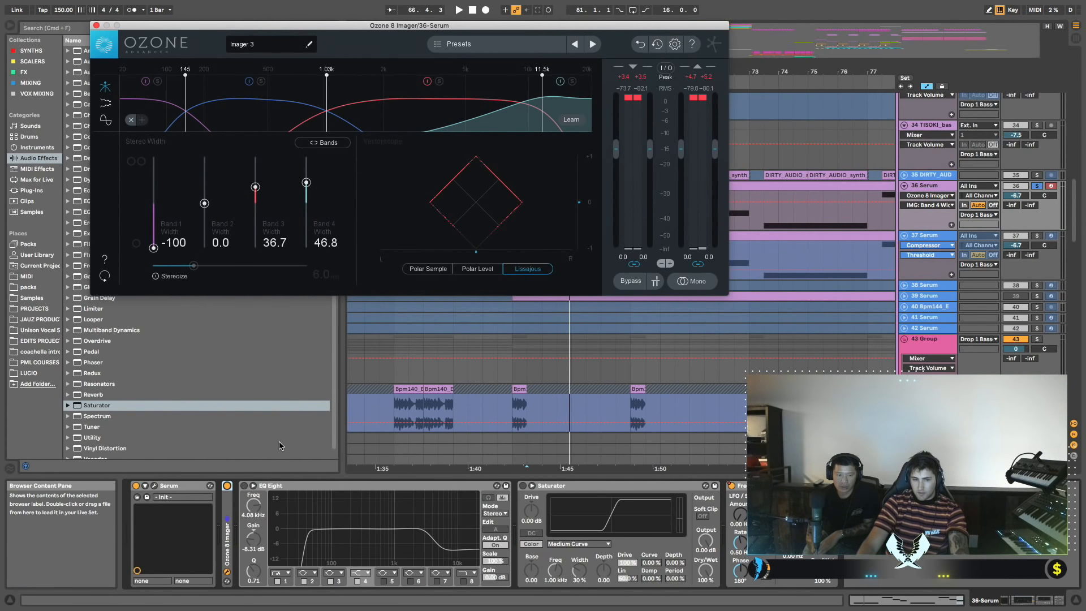
left_click(244, 486)
On track 36's EQ Eight, flatten band 4 and shape band 3 into a -13.1 dB cut at 6.96 kHz with Q 2.31.
key("space")
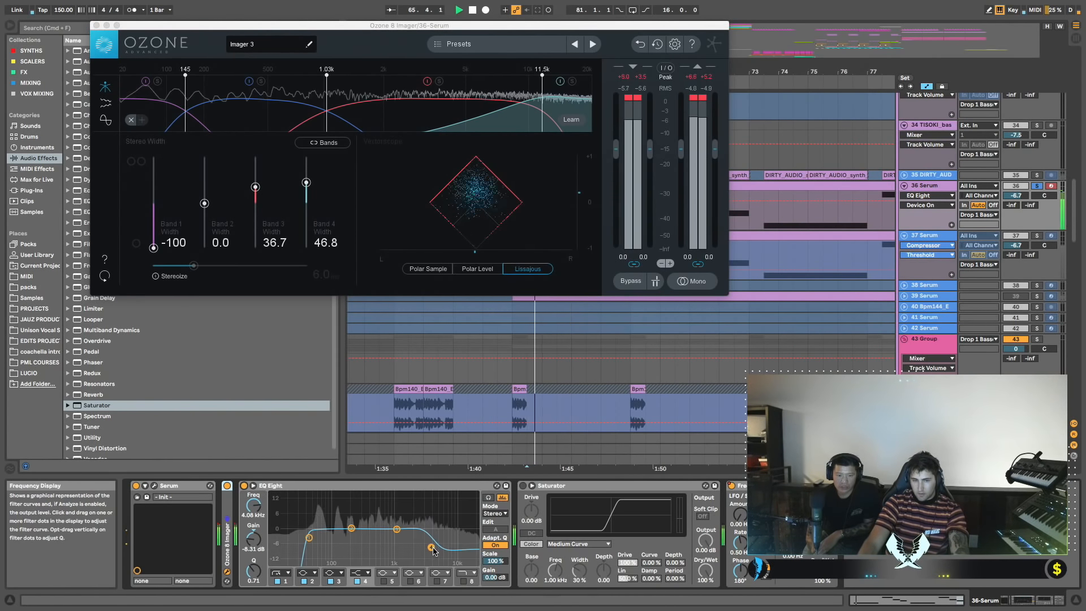
key("space")
mouse_move(432, 547)
left_mouse_down()
mouse_move(435, 531)
mouse_move(429, 545)
left_mouse_up()
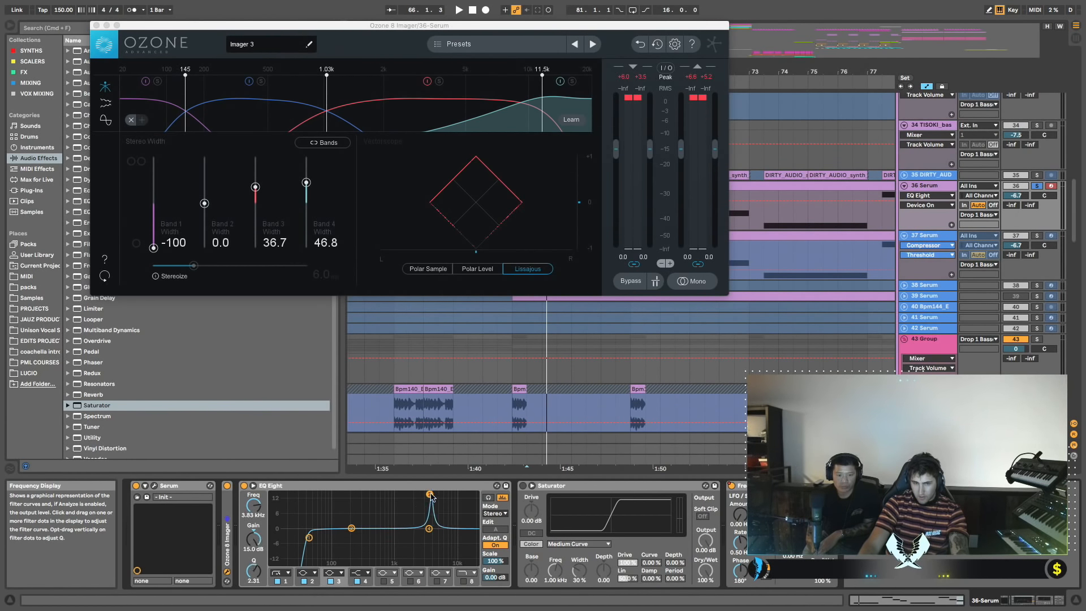
left_click_drag(432, 495, 446, 495)
key("space")
key("space")
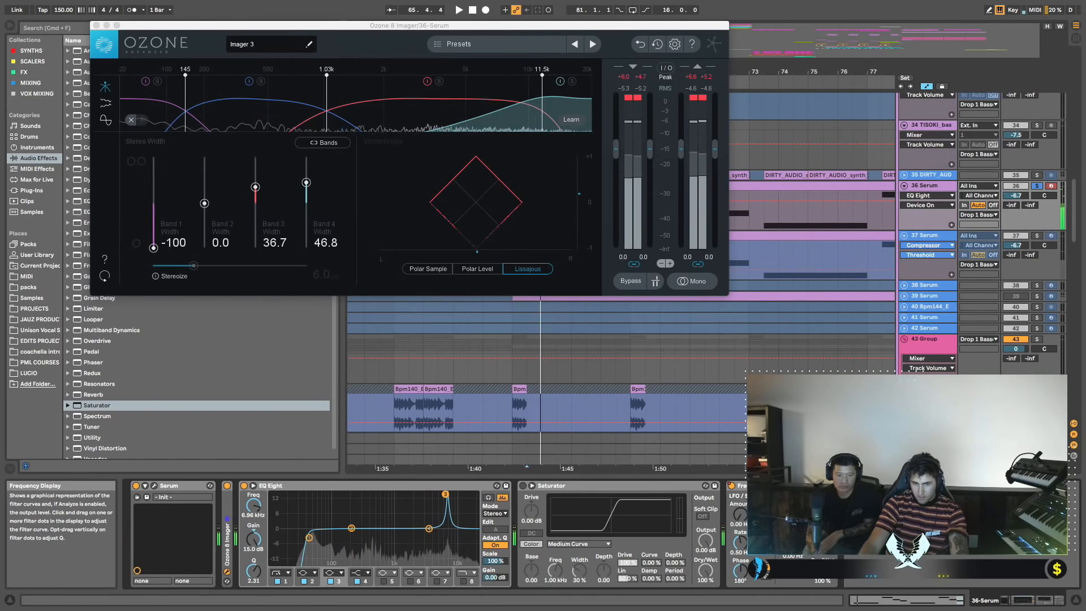
left_click_drag(253, 539, 253, 548)
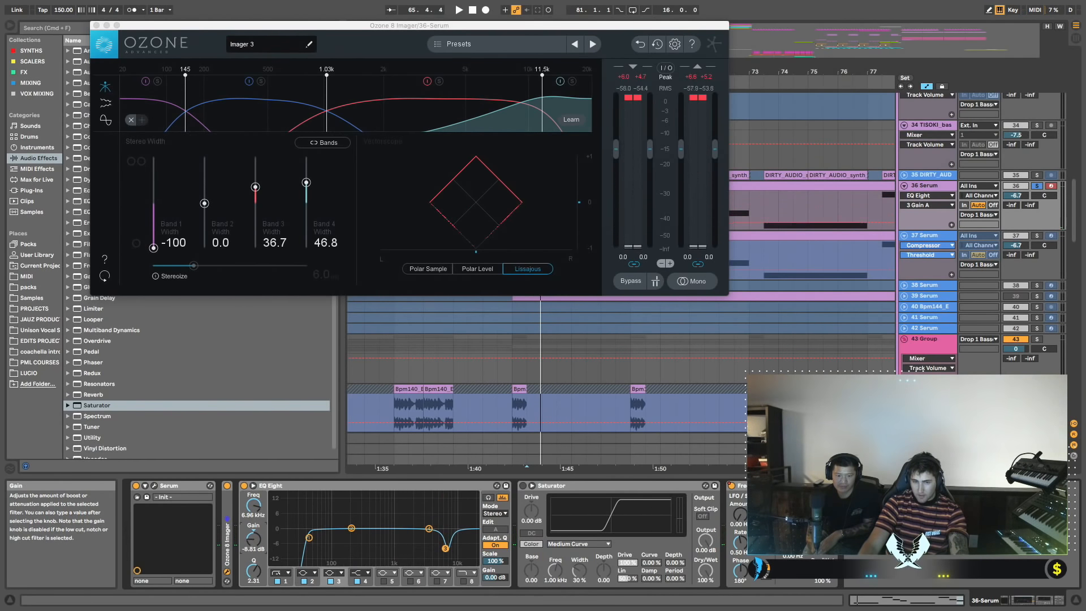
key("space")
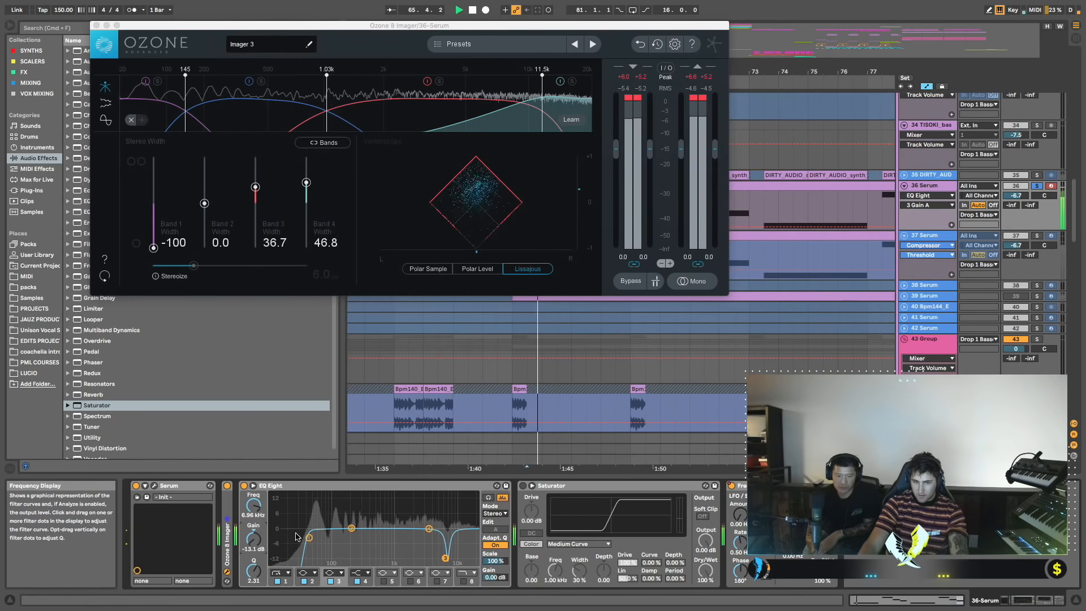
Shape EQ Eight's band 2 into a -15.0 dB cut at 12.1 kHz with Q 2.26, and check it against bypass.
key("space")
left_click_drag(351, 529, 430, 497)
key("space")
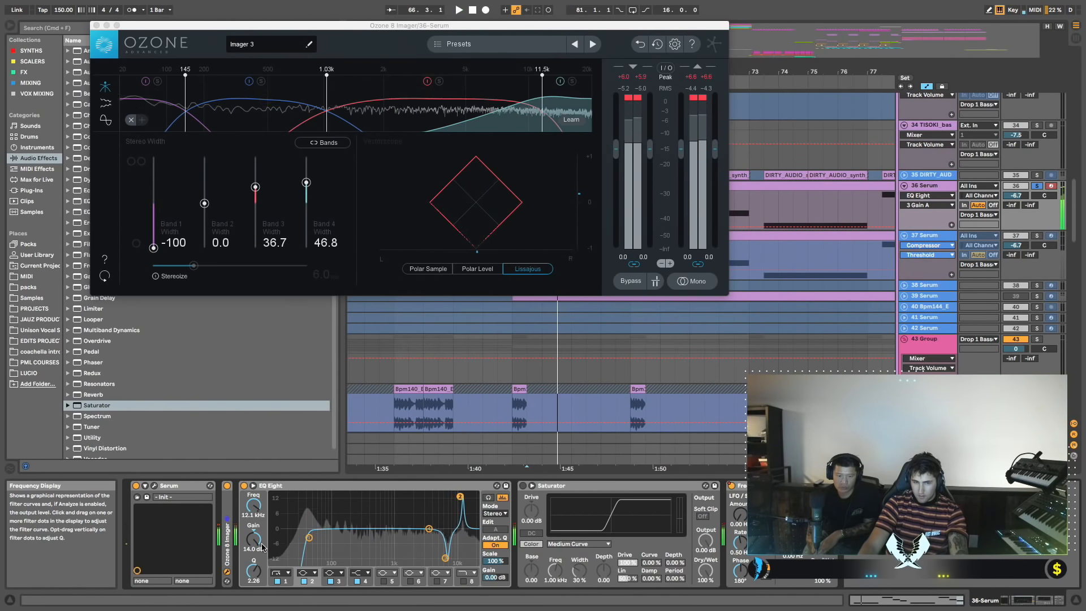
left_click_drag(256, 541, 256, 601)
key("space")
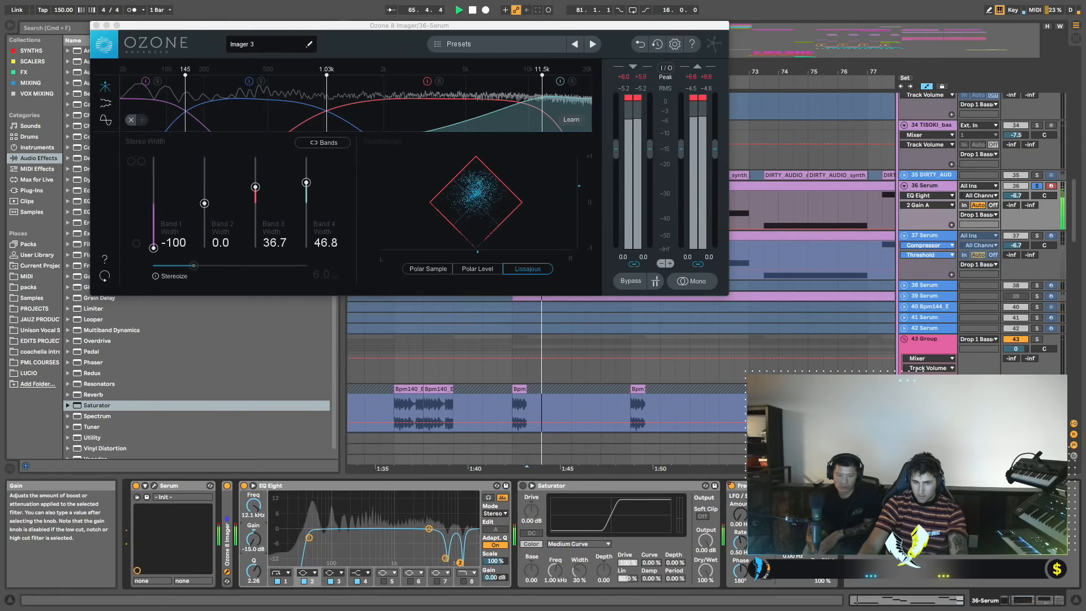
left_click(244, 486)
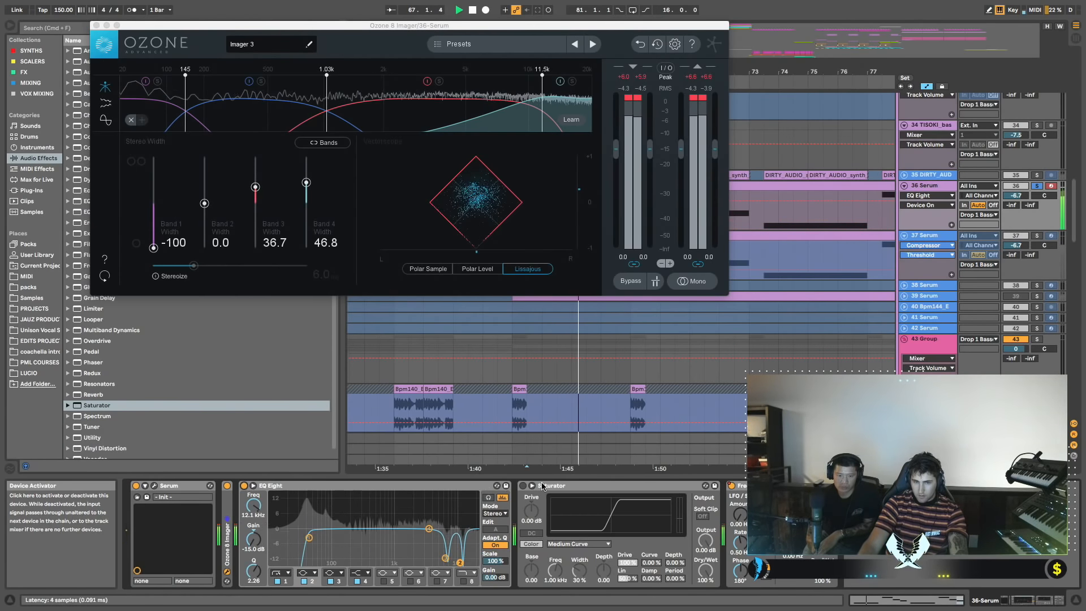
Narrow EQ Eight's band 3 to a Q of 5.02 and compare playback with the EQ off and on.
left_click(445, 559)
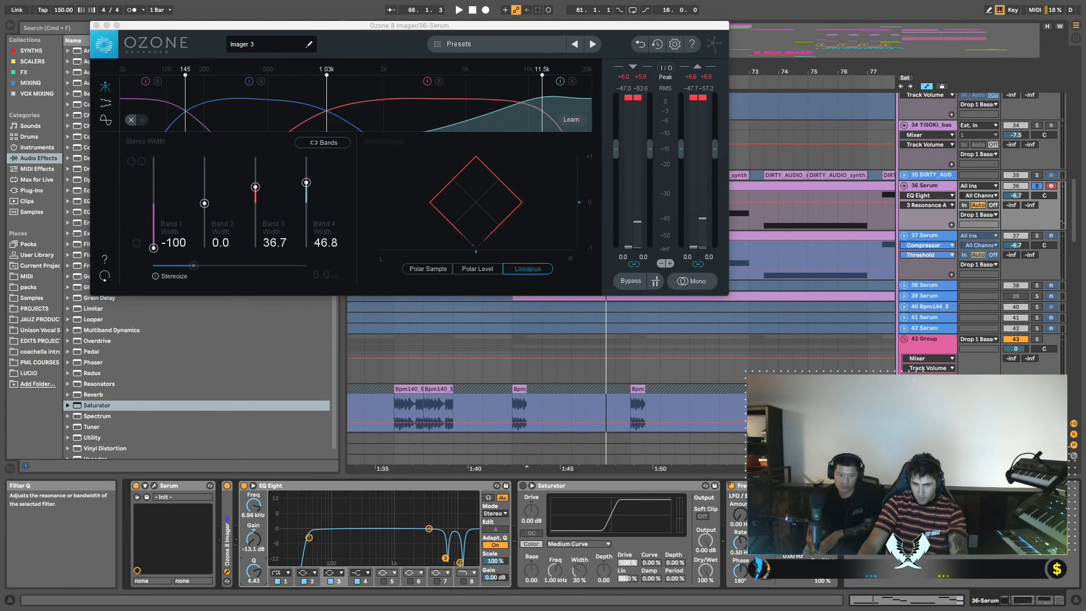
key("space")
left_click_drag(256, 576, 256, 570)
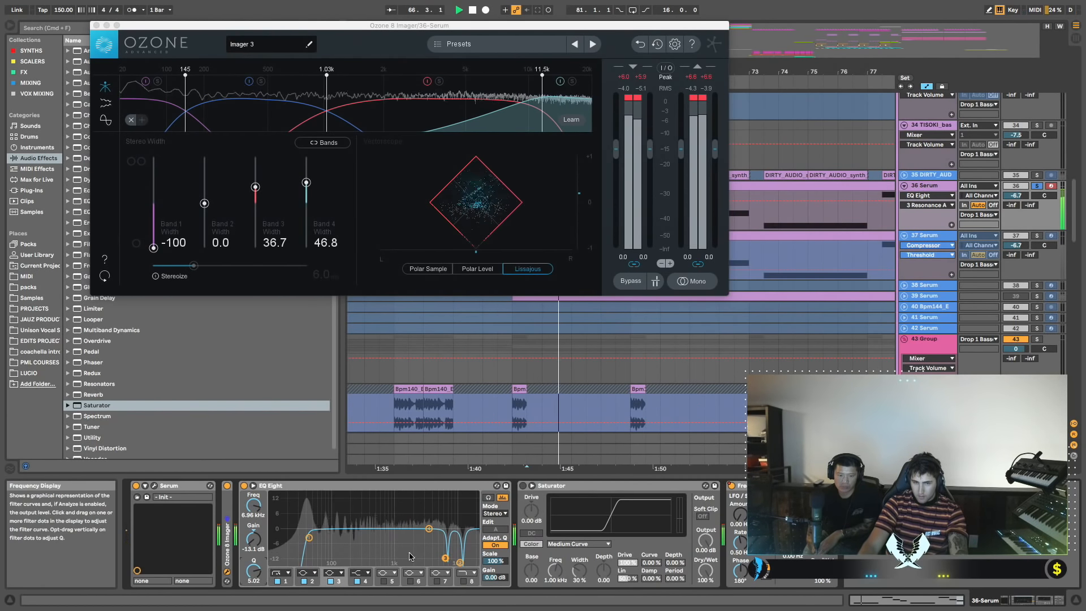
left_click(244, 485)
left_click(243, 486)
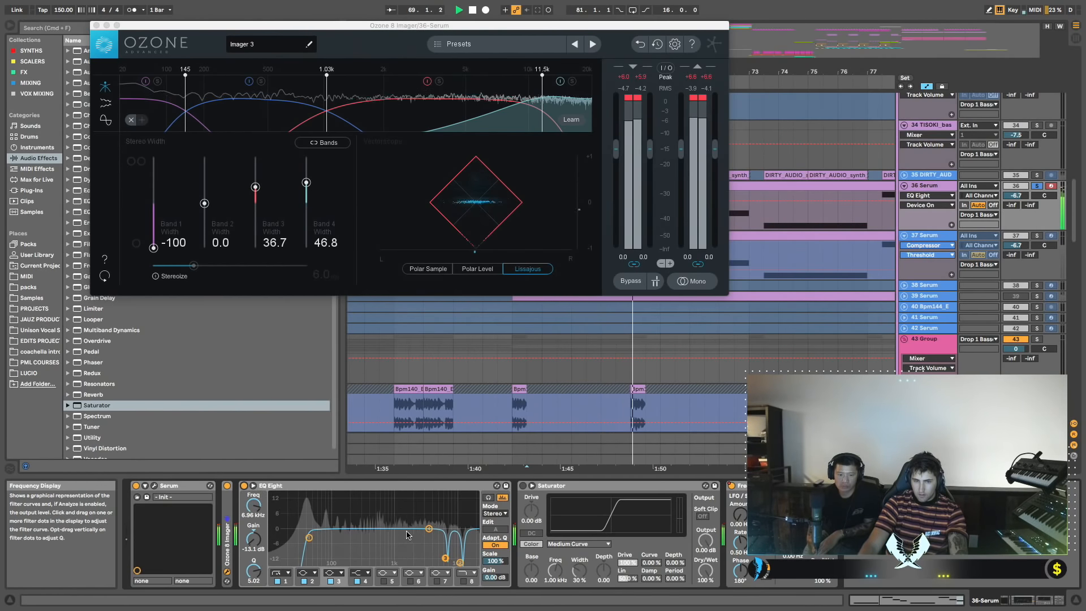
Enable EQ Eight's band 5 and sweep it as a 15.0 dB boost to 1.04 kHz during playback.
left_click_drag(429, 528, 355, 494)
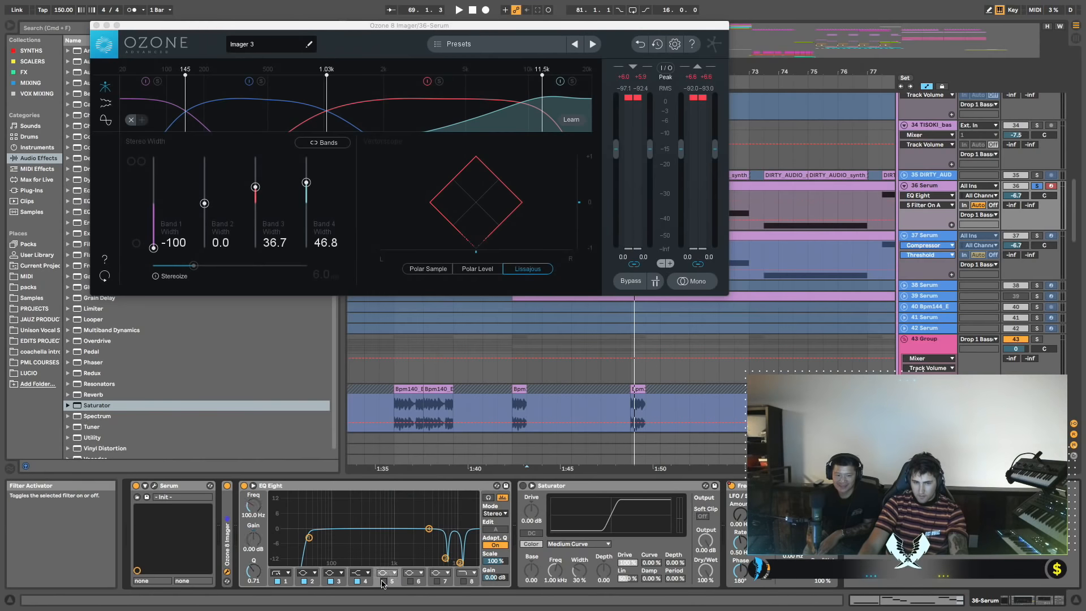
key("space")
left_click_drag(332, 528, 394, 494)
key("space")
key("space")
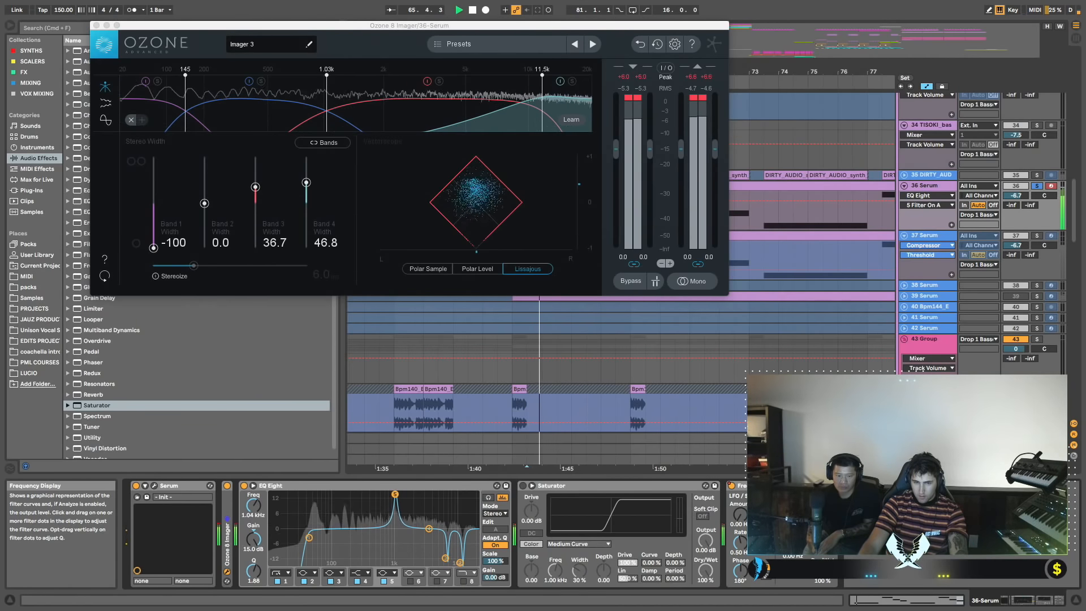
Turn band 5 into a -9.05 dB cut with Q 4.25 and compare the sound with EQ Eight bypassed.
key("space")
left_click_drag(395, 494, 395, 542)
left_click_drag(255, 568, 254, 544)
key("space")
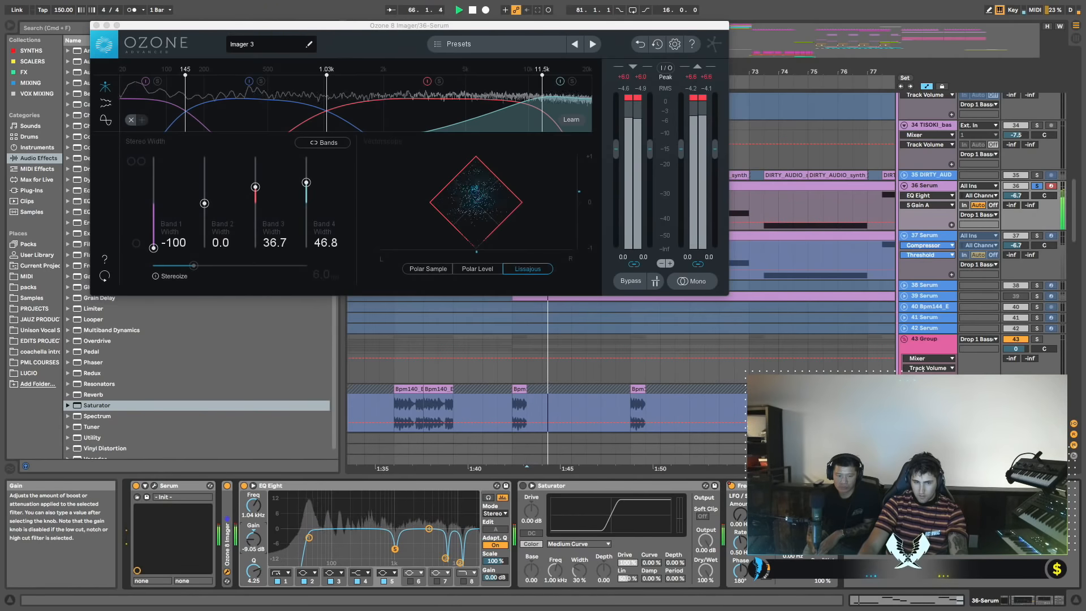
left_click(244, 485)
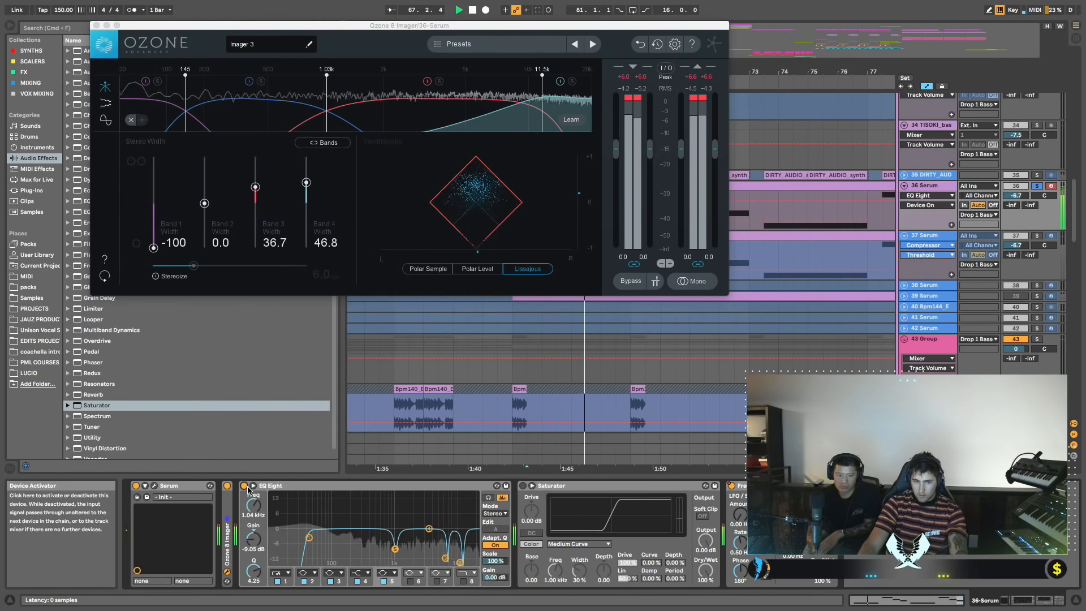
Stop playback, switch the Saturator back on and close the Ozone 8 Imager window.
key("space")
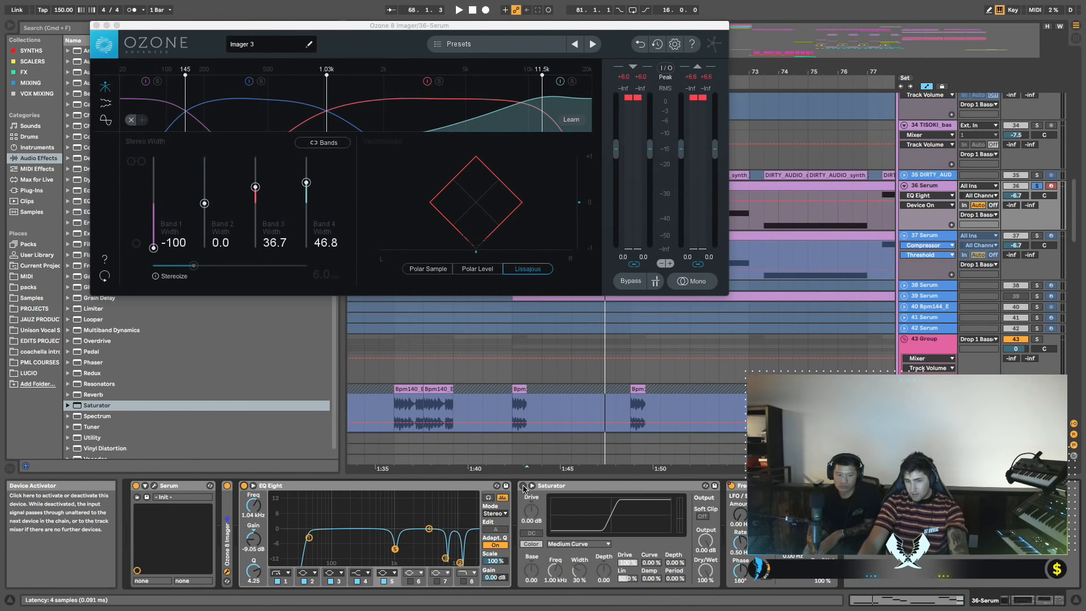
left_click(97, 25)
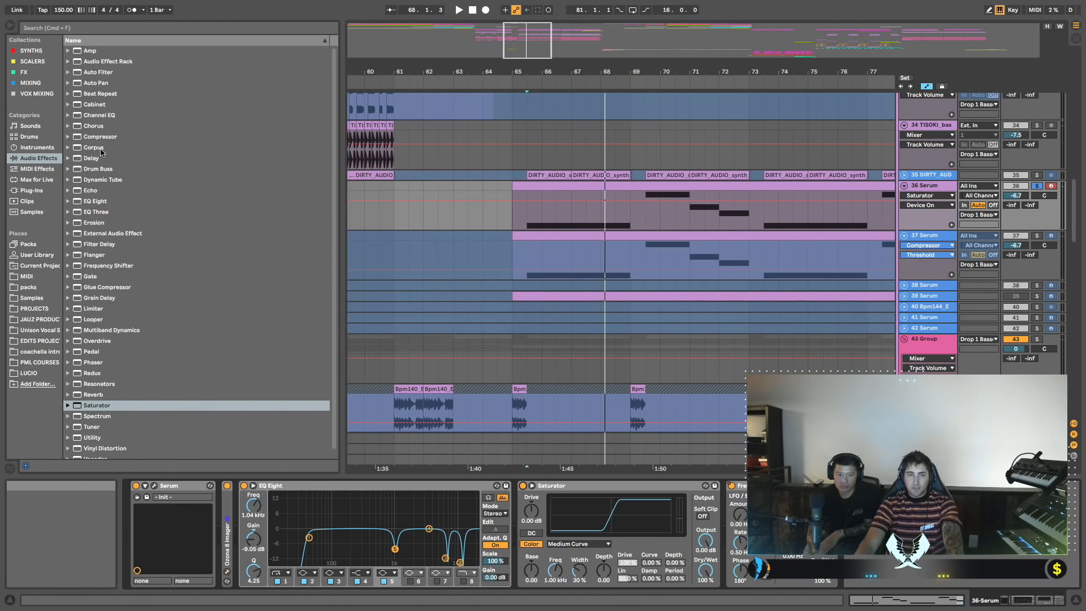
Add a second EQ Eight after the Saturator on 36 Serum, cut 5.58 dB at 3.83 kHz and audition it solo.
left_click_drag(102, 202, 727, 526)
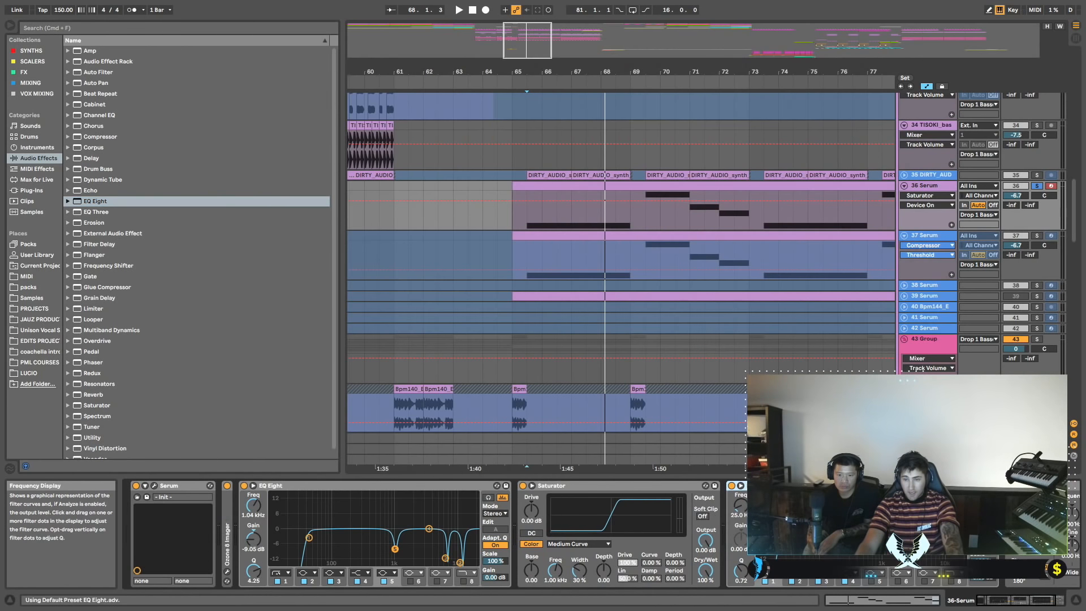
left_click_drag(926, 529, 925, 536)
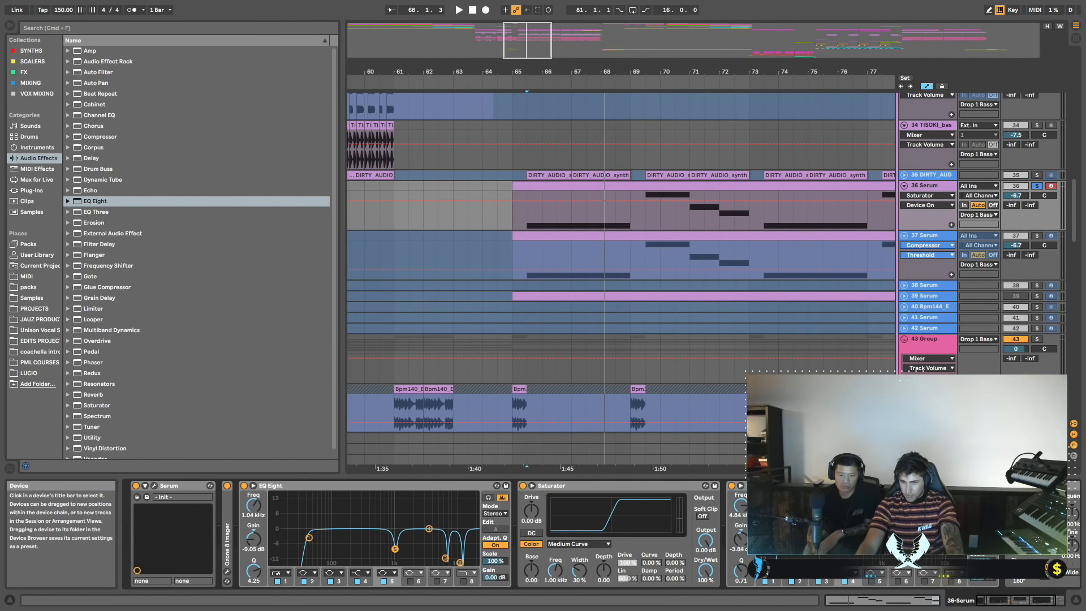
key("space")
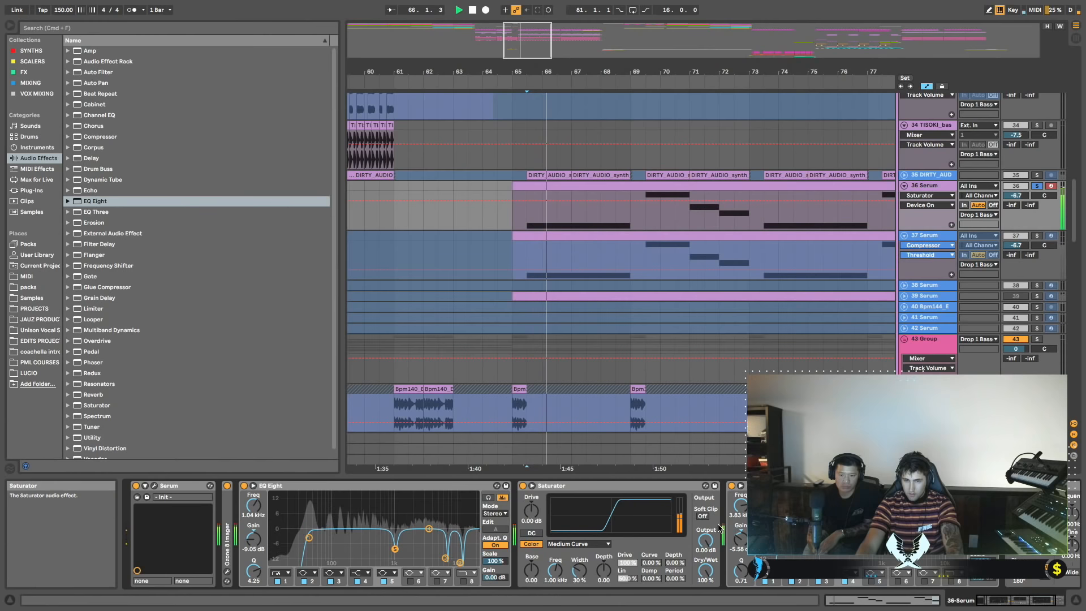
key("space")
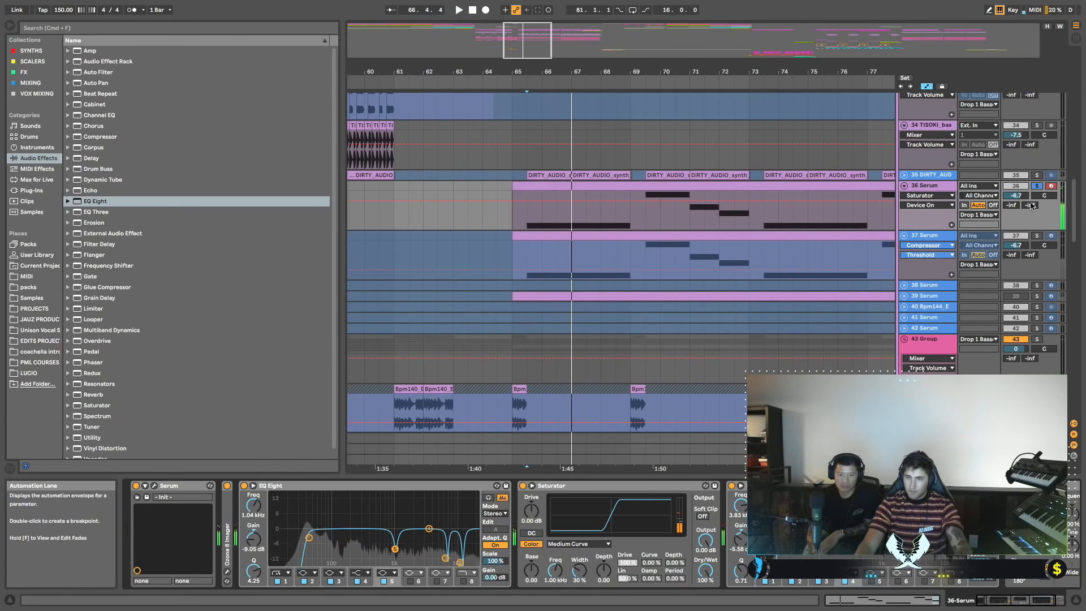
Unsolo 36 Serum and listen to the drop in the full mix while checking the levels of the bass layers.
key("space")
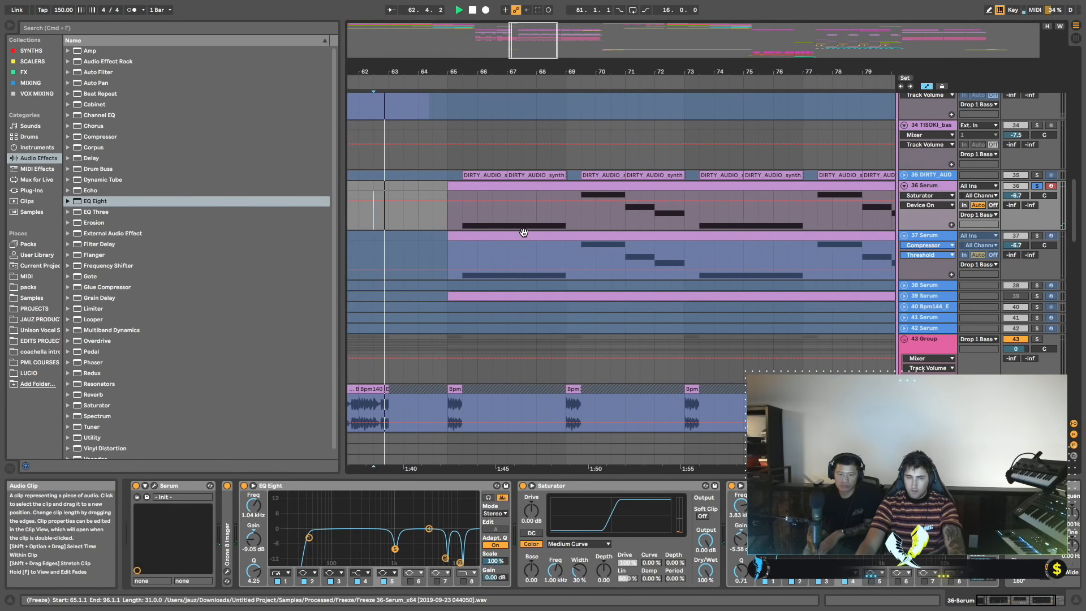
left_click(1039, 185)
key("space")
scroll(548, 204, "left", 3)
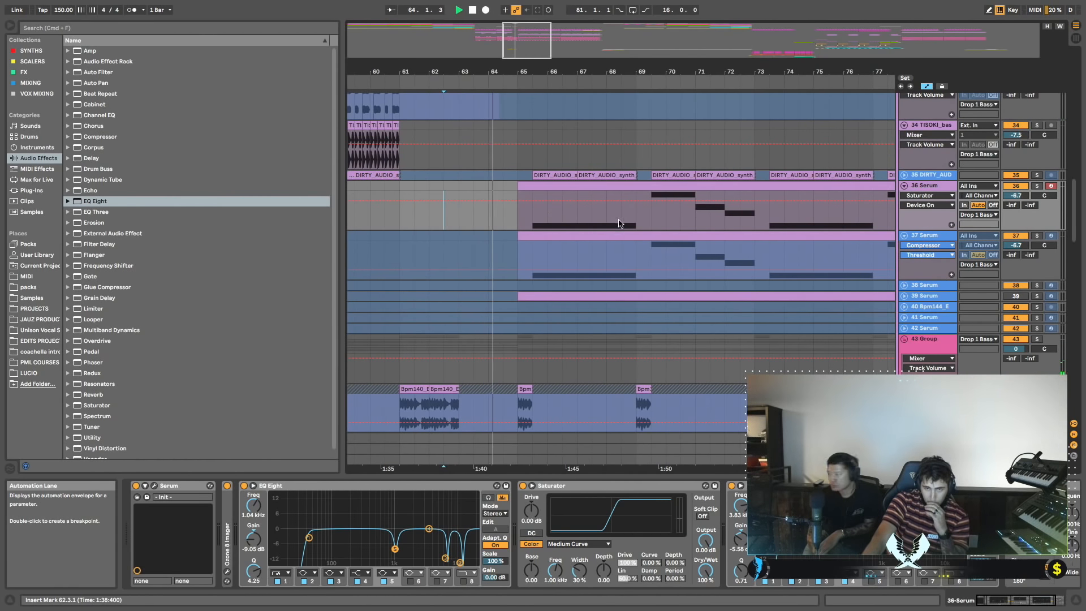
scroll(620, 224, "right", 2)
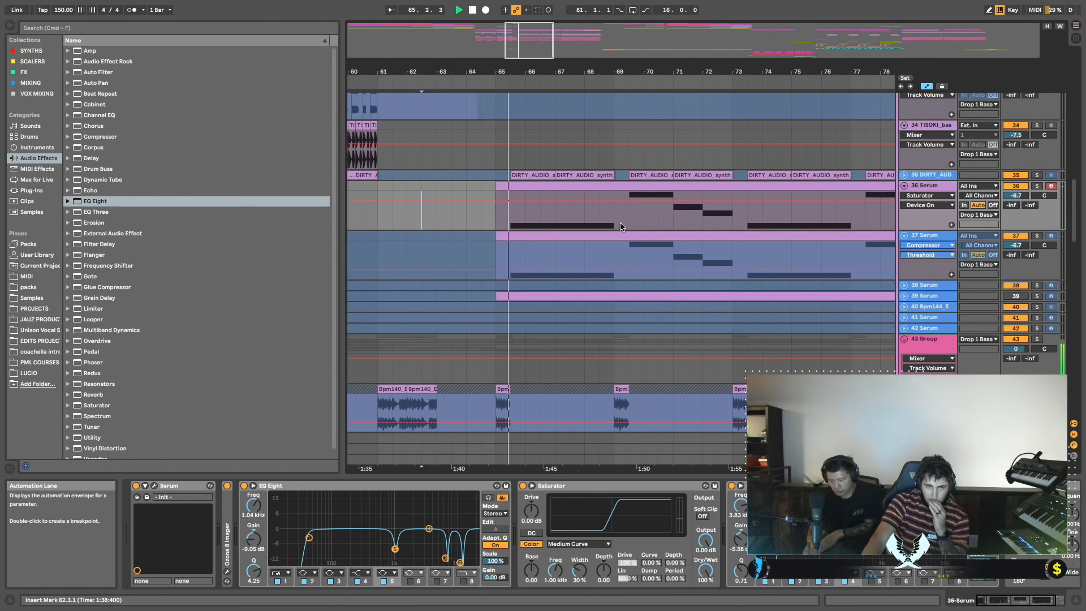
scroll(620, 222, "down", 3)
scroll(622, 222, "right", 1)
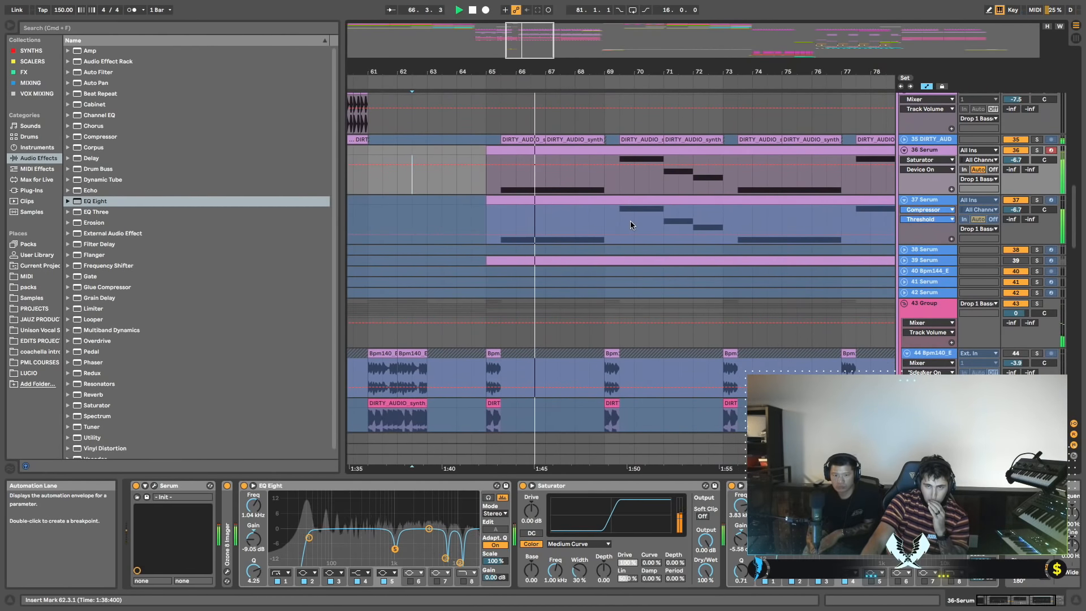
scroll(630, 223, "up", 1)
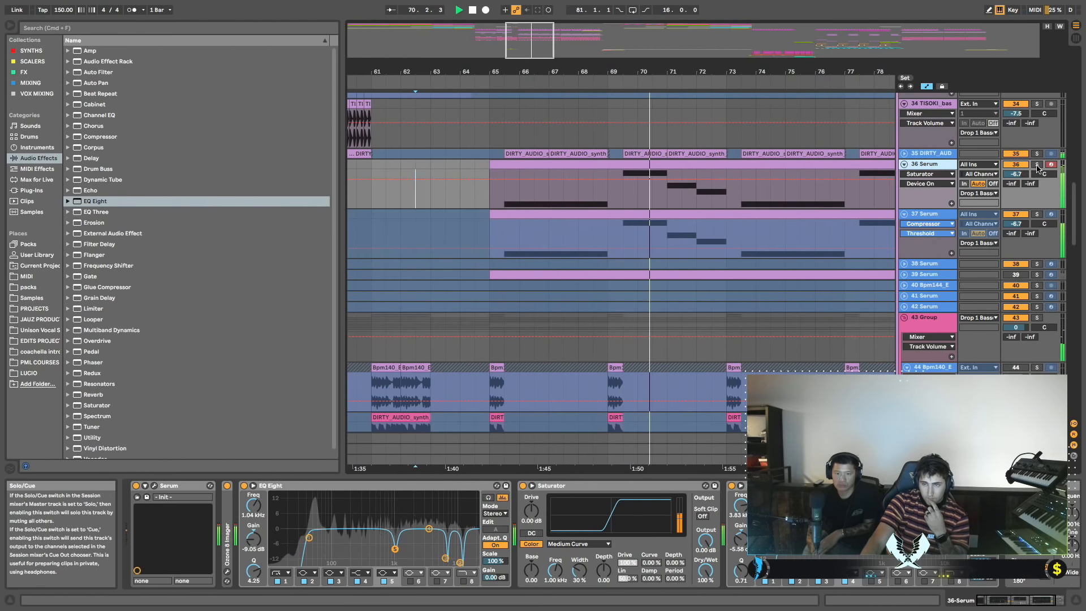
scroll(792, 219, "down", 10)
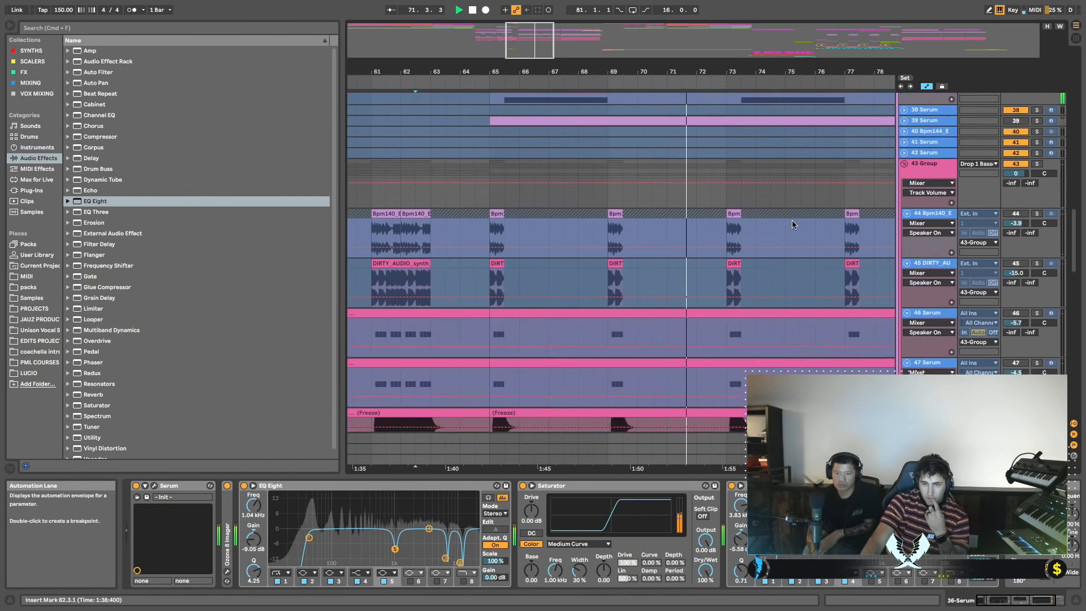
scroll(792, 219, "up", 18)
key("space")
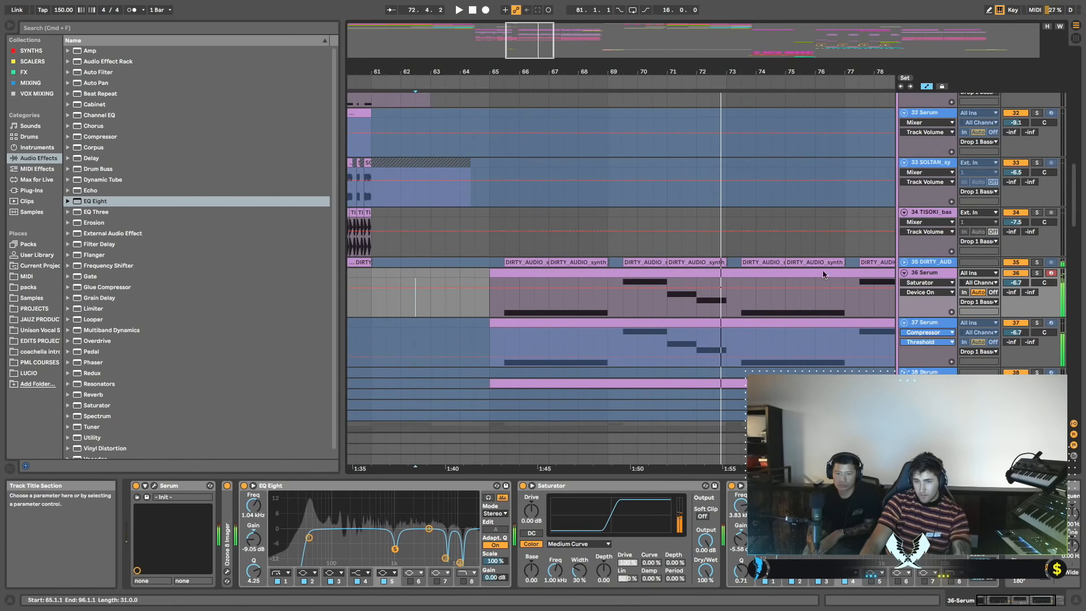
Play the drop from bar 65.1.1 and solo the metal synth track 57.
scroll(789, 255, "down", 6)
scroll(775, 281, "down", 12)
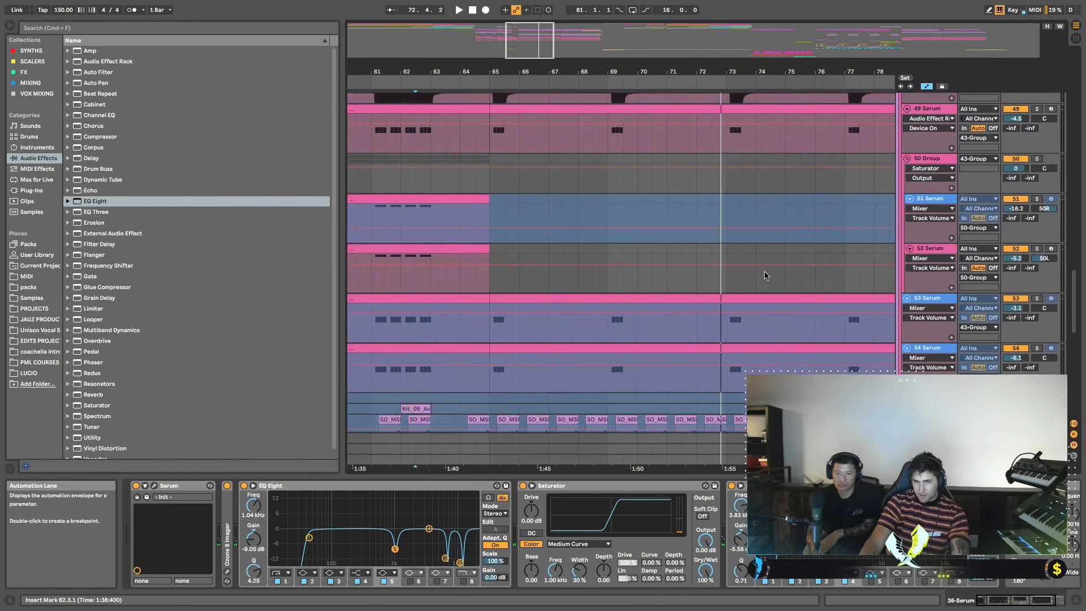
scroll(767, 281, "up", 9)
scroll(764, 281, "up", 15)
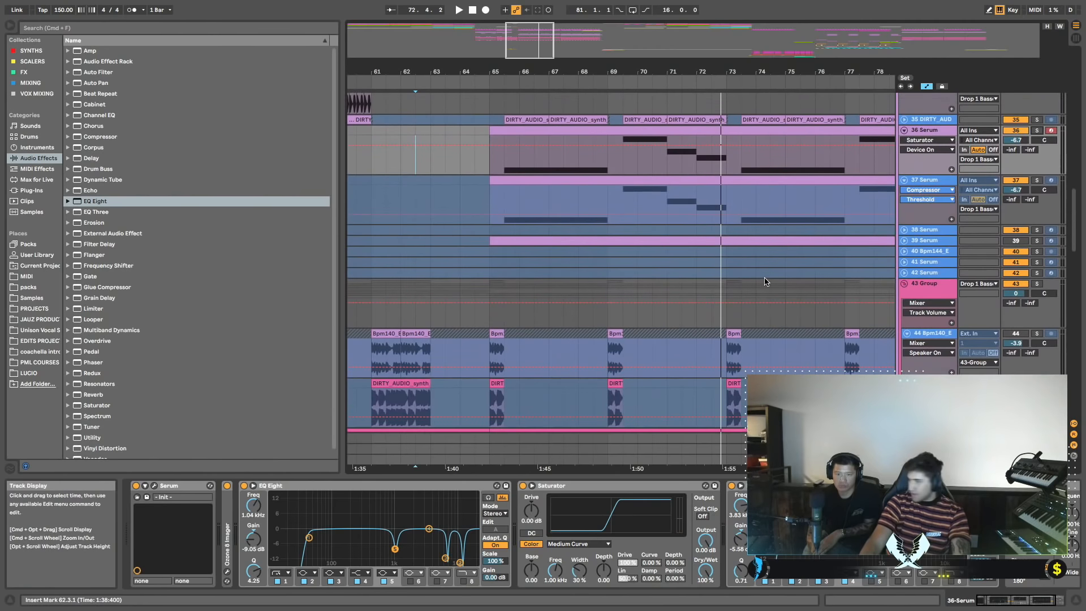
scroll(765, 281, "up", 15)
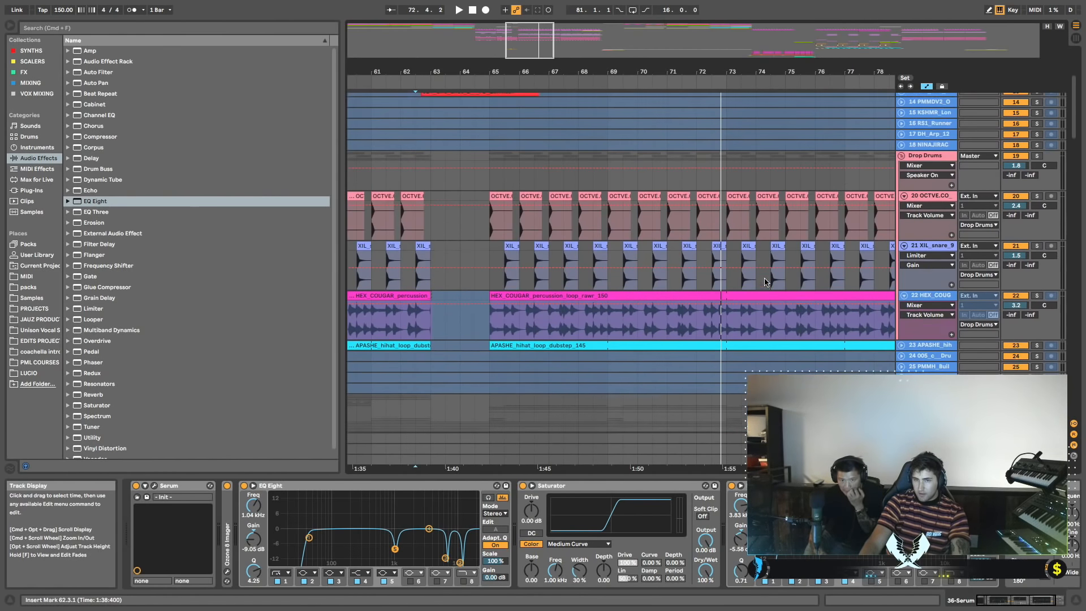
scroll(765, 281, "down", 6)
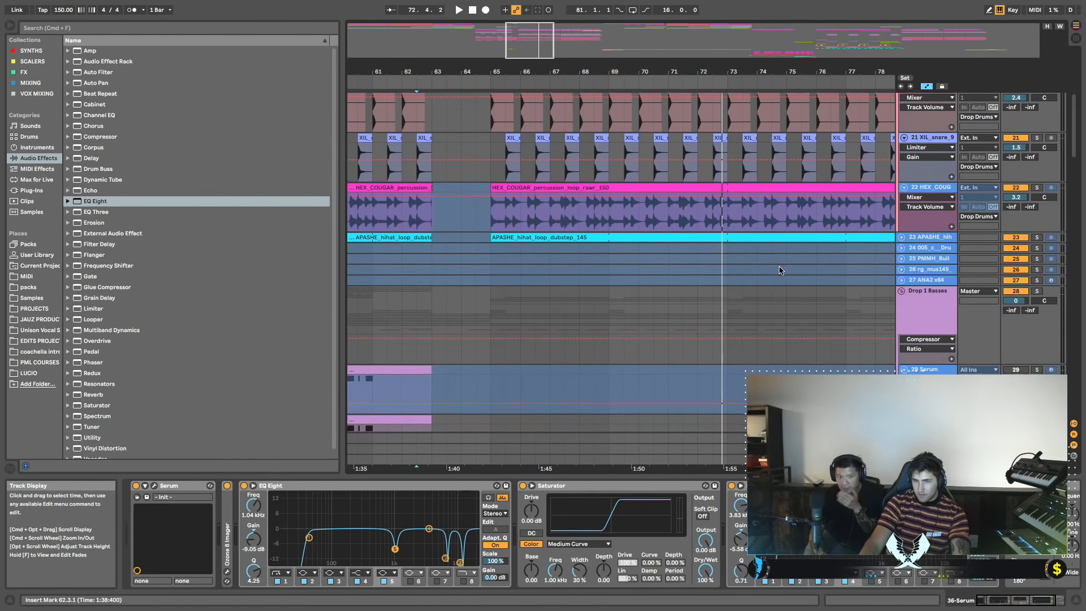
scroll(764, 274, "down", 10)
key("space")
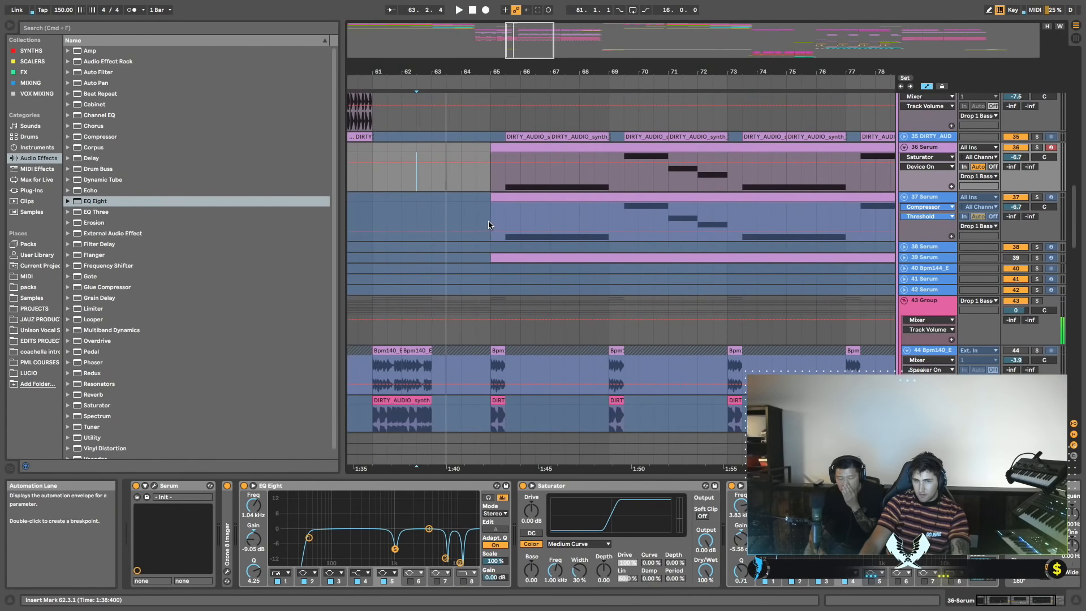
left_click(488, 221)
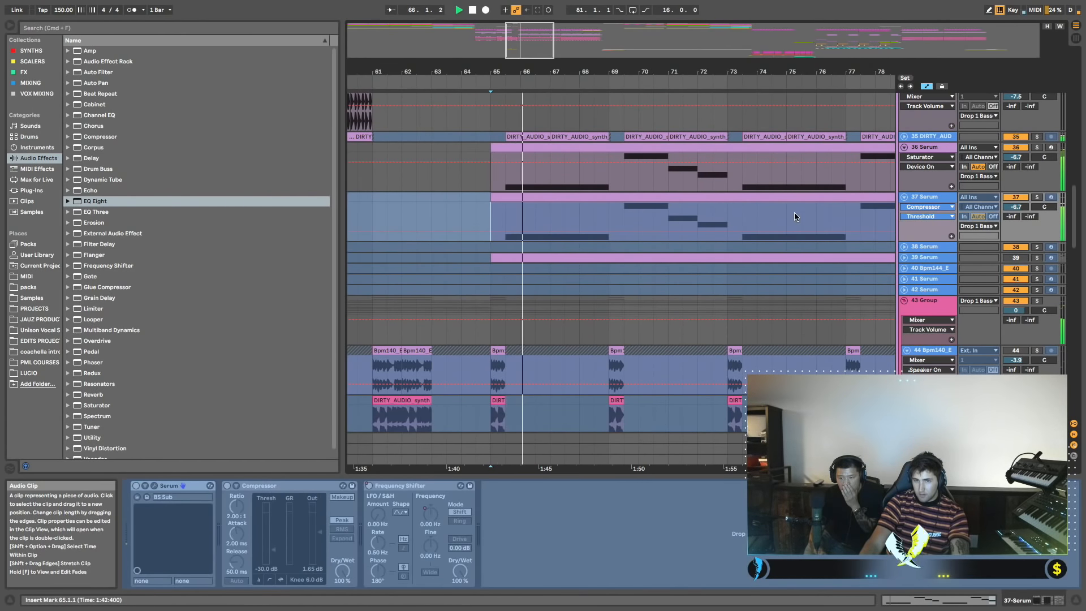
scroll(803, 215, "down", 10)
scroll(802, 218, "down", 5)
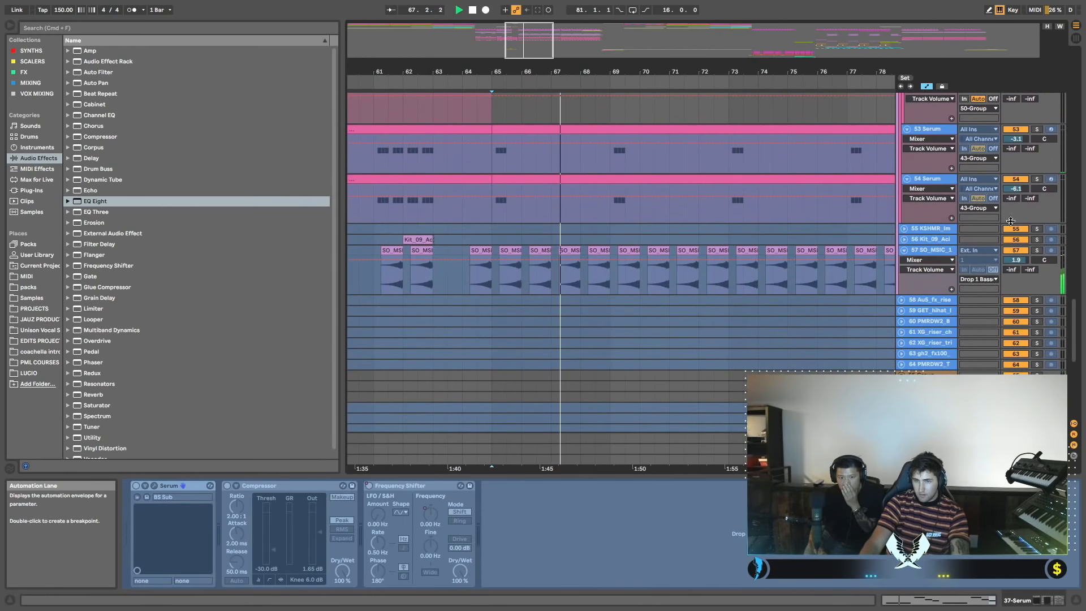
left_click(1037, 250)
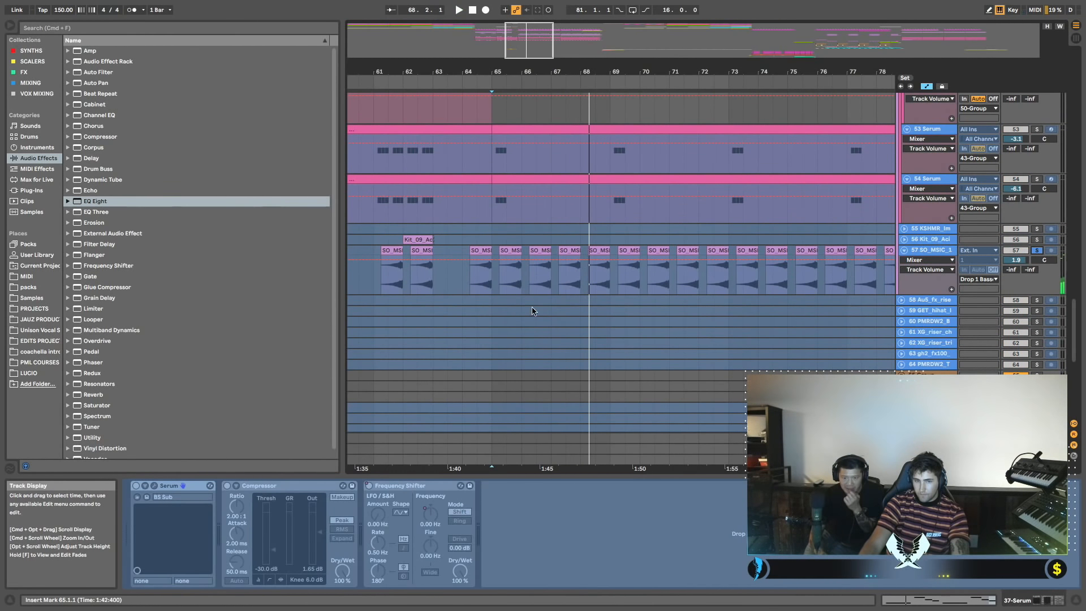
Unfreeze metal synth track 57 and add EQ Eight to it.
left_click(937, 251)
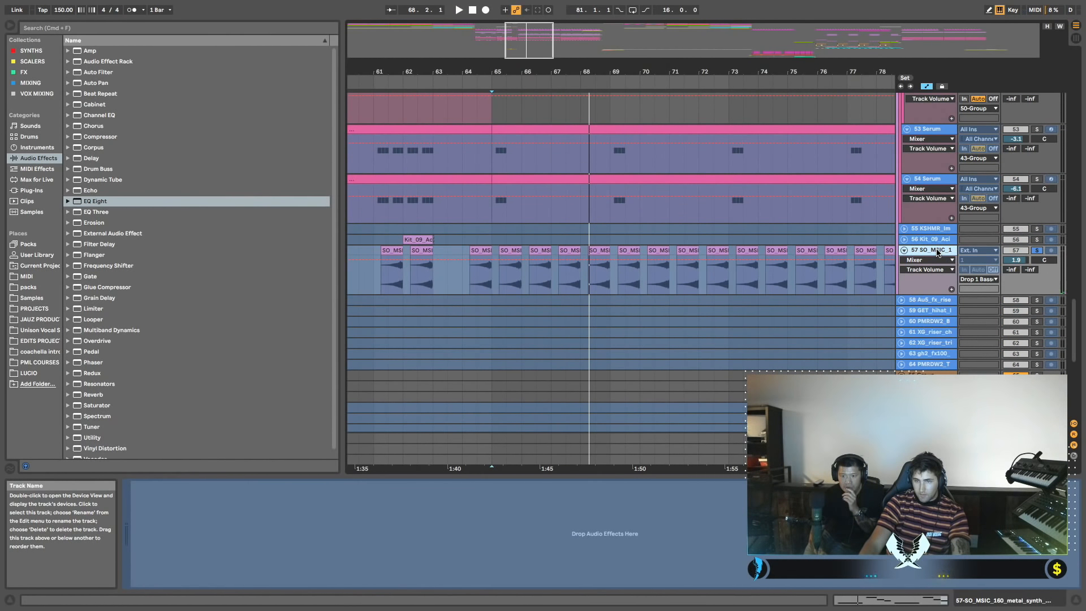
right_click(937, 253)
left_click(965, 319)
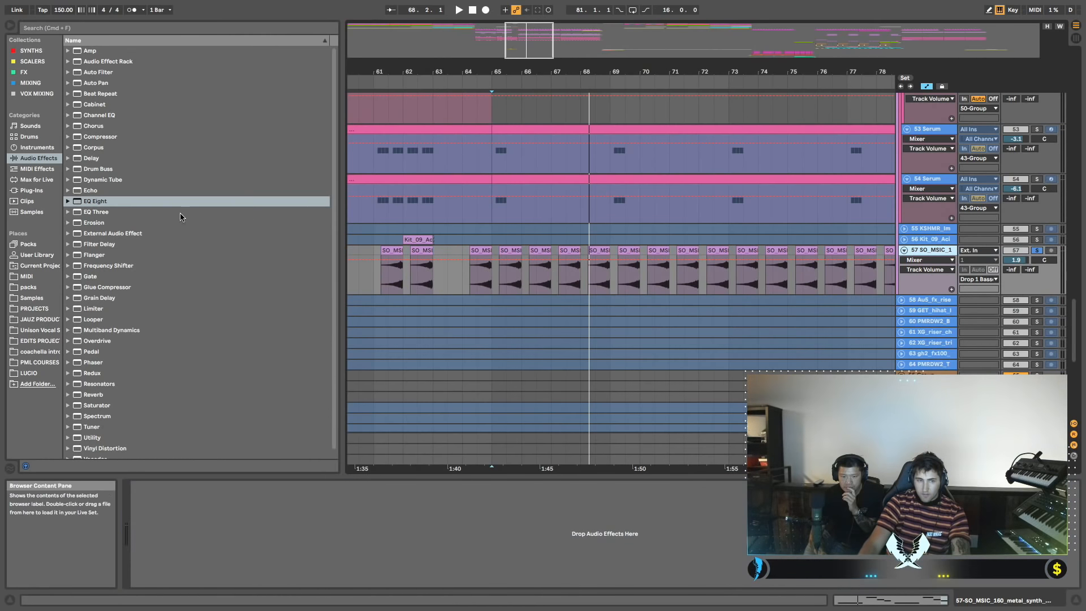
left_click_drag(113, 207, 490, 278)
Low-cut the metal synth and turn band 3 at 3.09 kHz into a -10.2 dB cut with Q 2.59.
left_click_drag(476, 420, 290, 524)
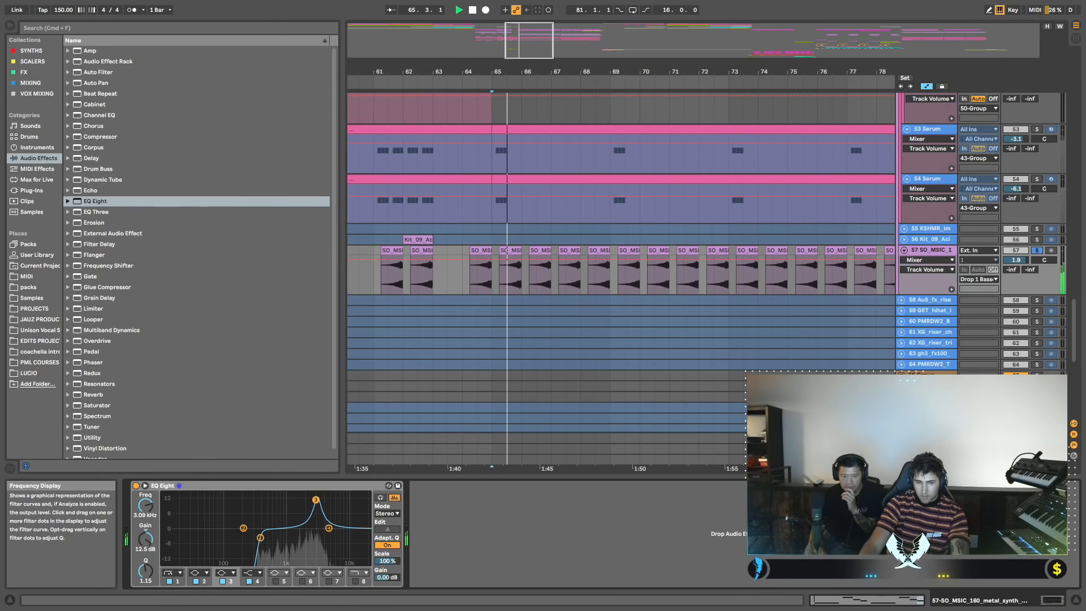
left_click_drag(315, 500, 316, 488)
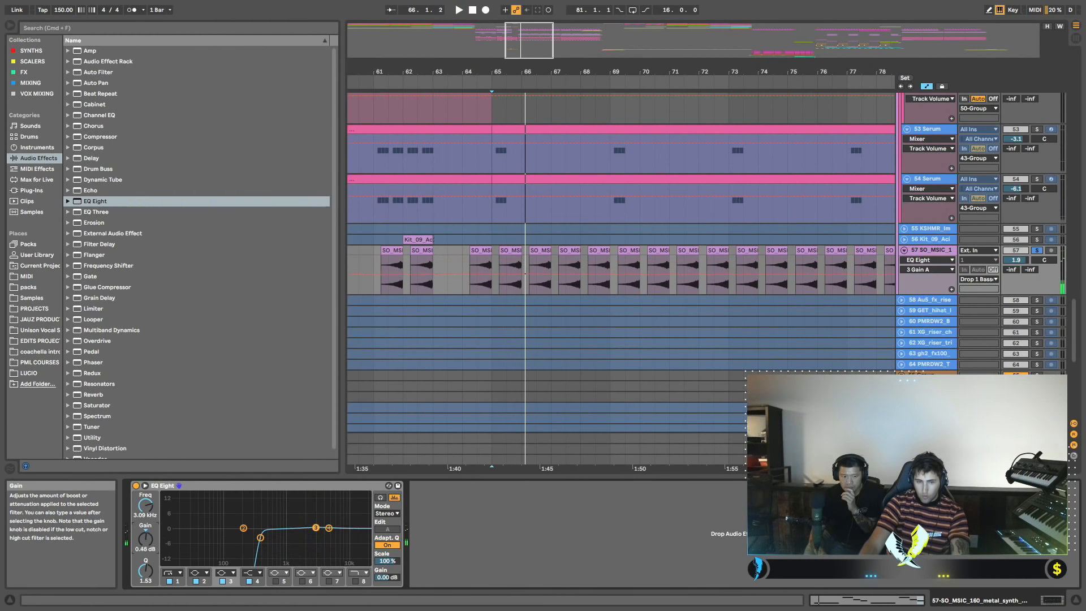
left_click_drag(135, 556, 145, 548)
key("space")
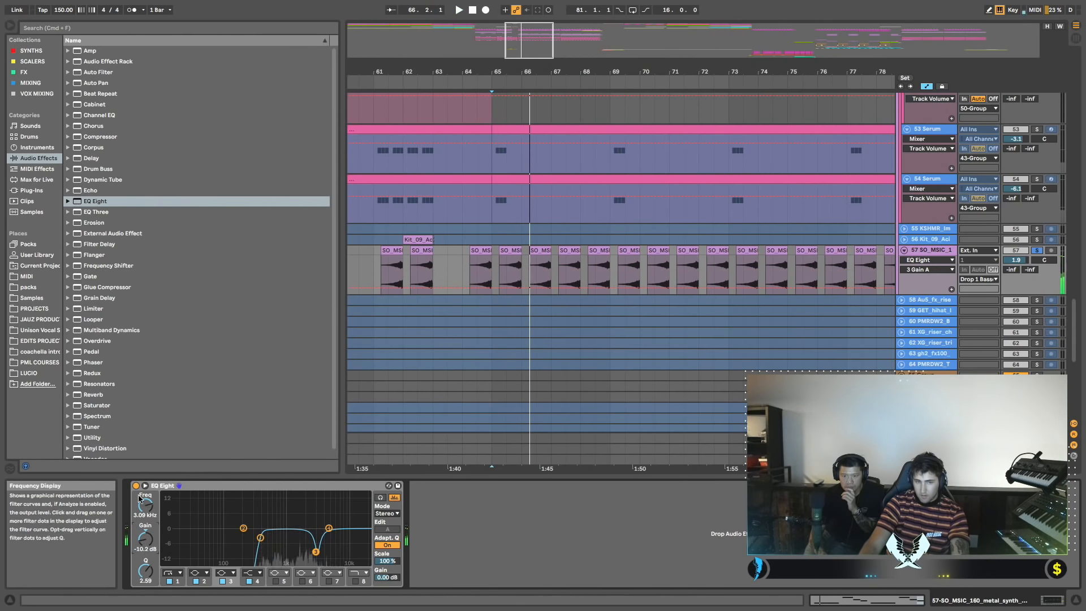
Compare the soloed metal synth with its EQ Eight bypassed and active.
left_click(136, 485)
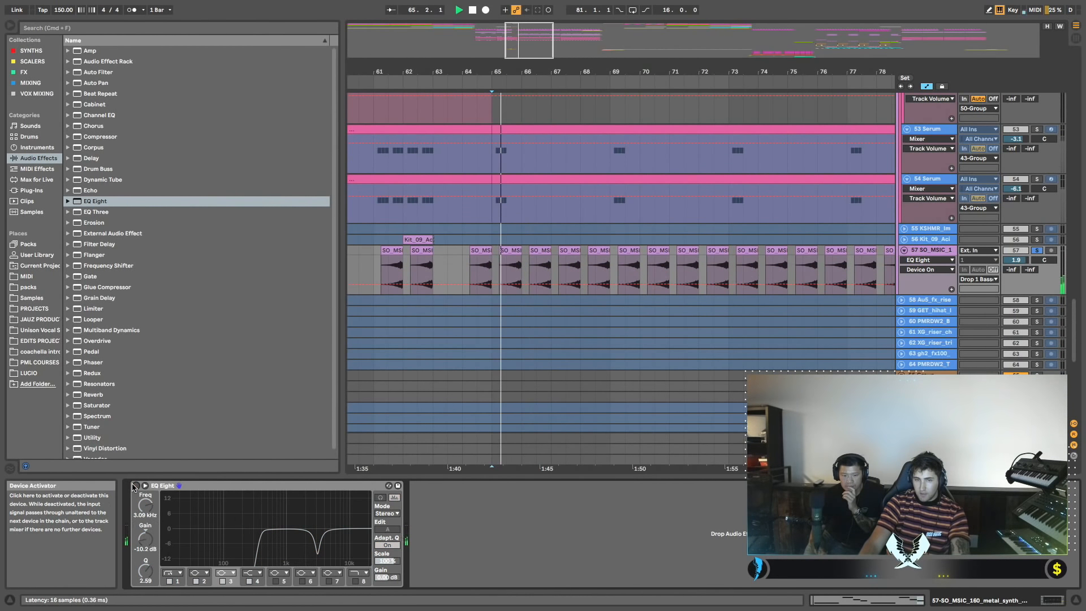
left_click(136, 486)
key("space")
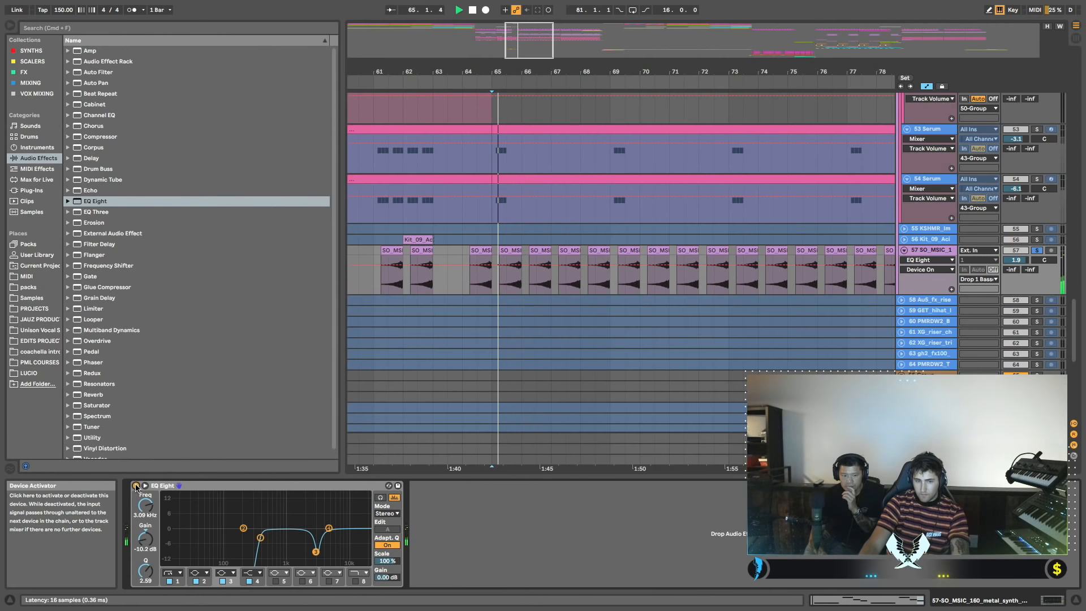
key("space")
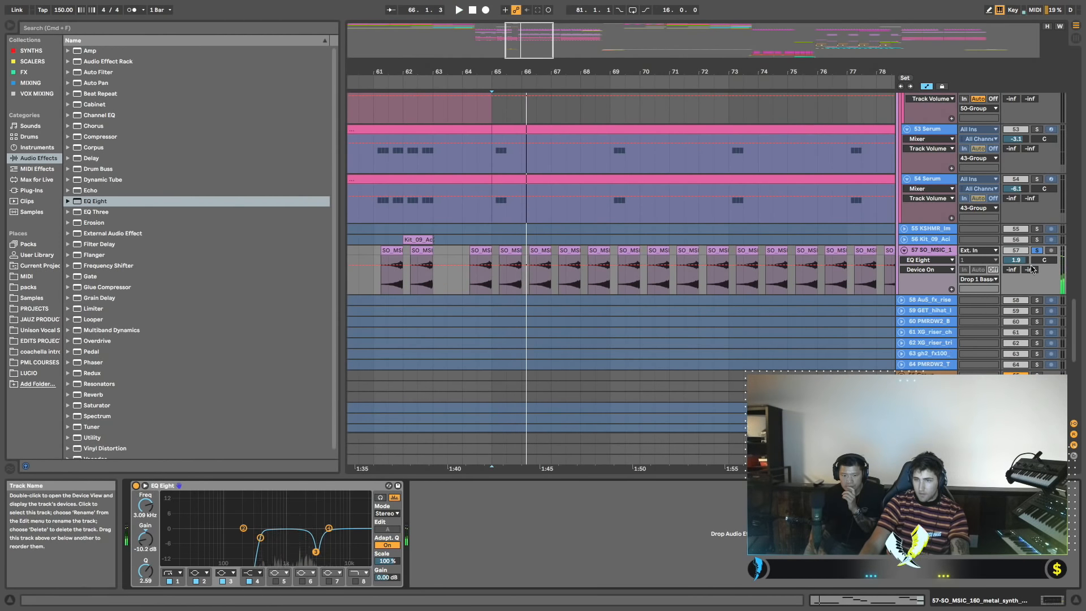
Unsolo the metal synth and listen to the full mix from bar 64.3.1 while looking over the bass layers.
left_click(1038, 251)
left_click(477, 229)
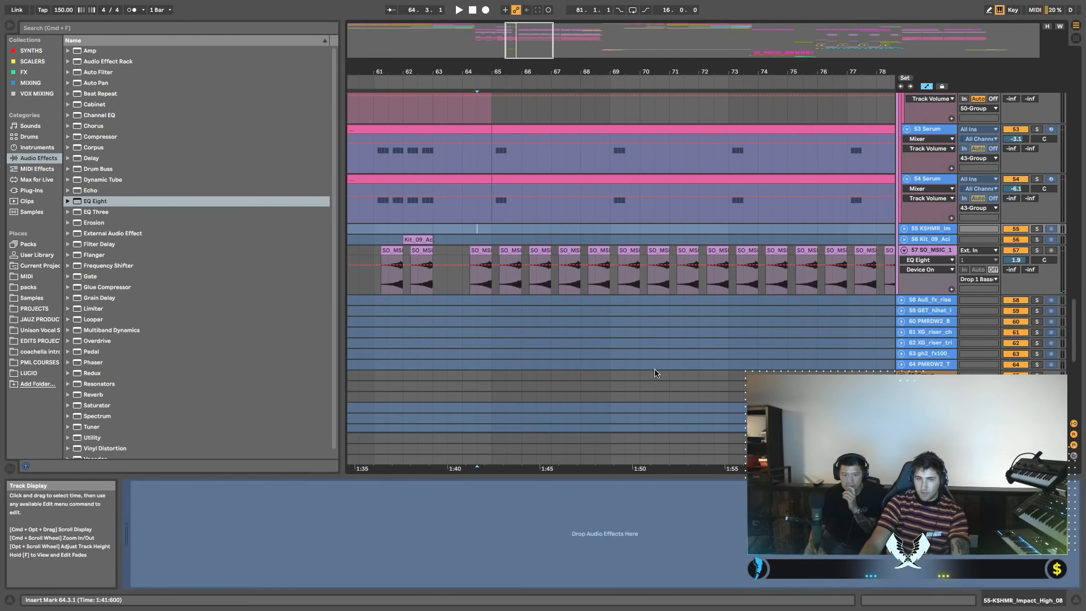
scroll(654, 368, "right", 2)
scroll(645, 367, "left", 2)
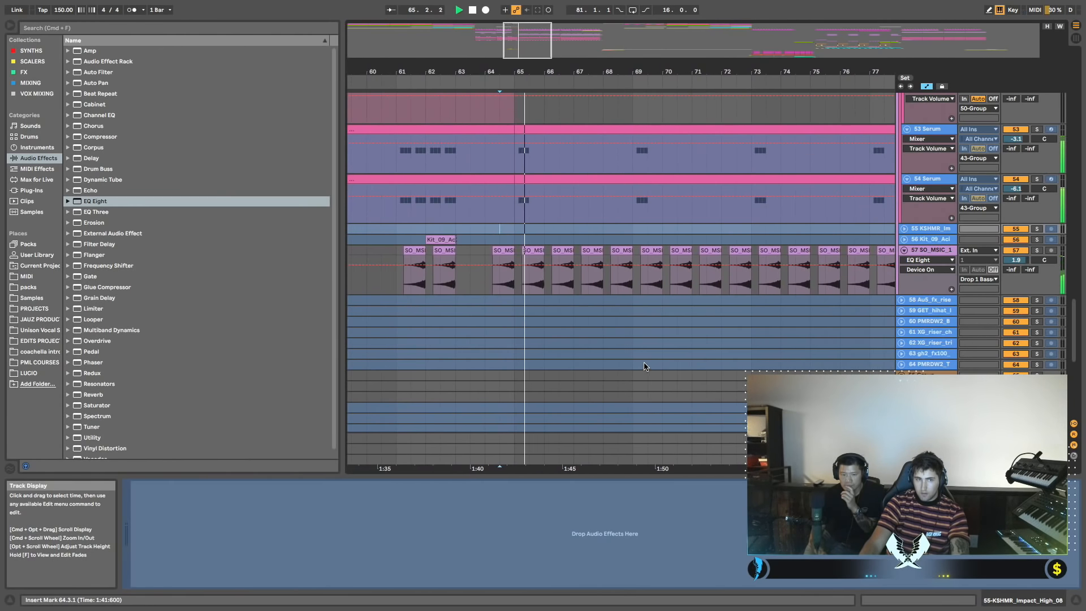
scroll(655, 367, "right", 1)
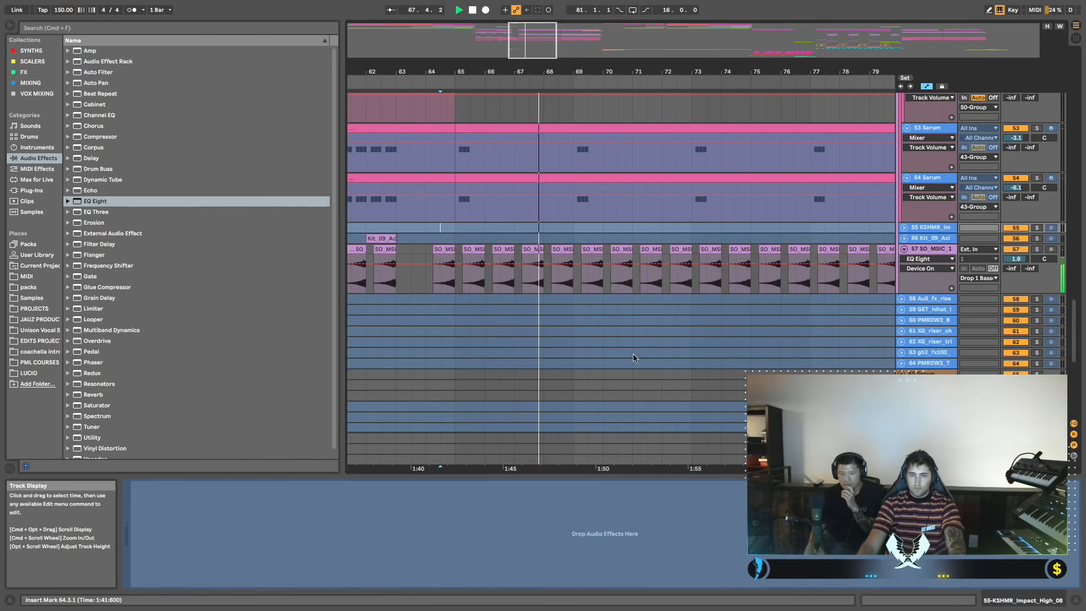
scroll(633, 354, "up", 3)
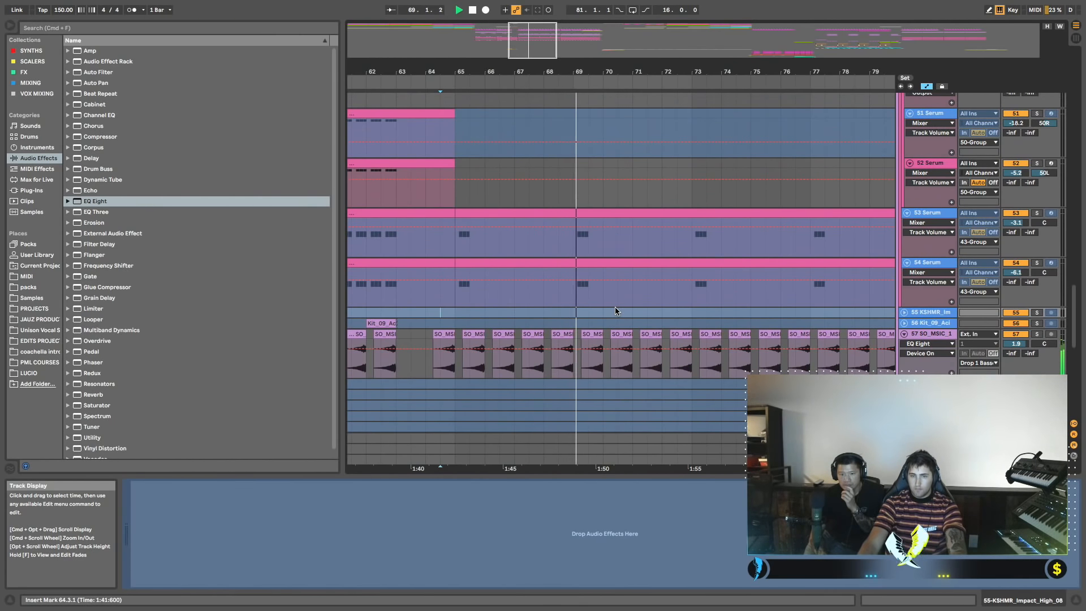
scroll(615, 310, "up", 5)
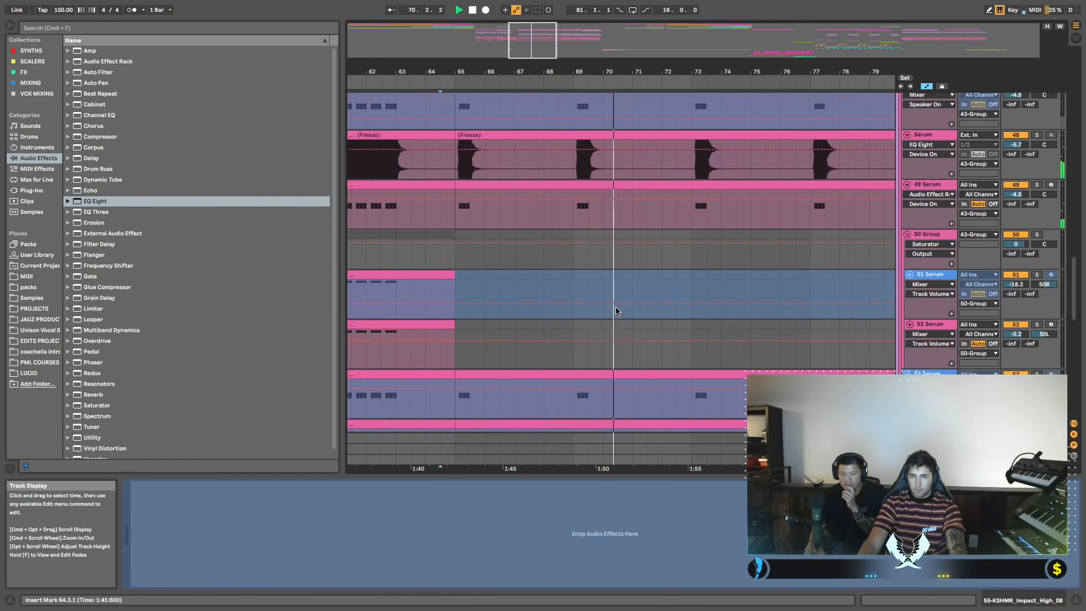
scroll(616, 309, "up", 12)
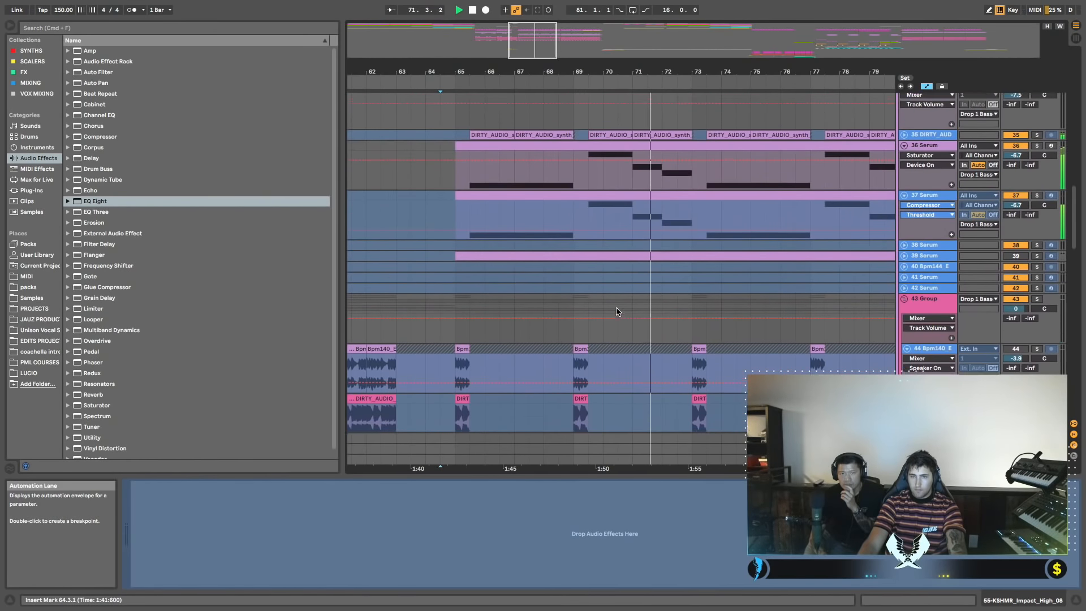
scroll(616, 312, "up", 1)
scroll(616, 312, "right", 2)
scroll(616, 312, "down", 1)
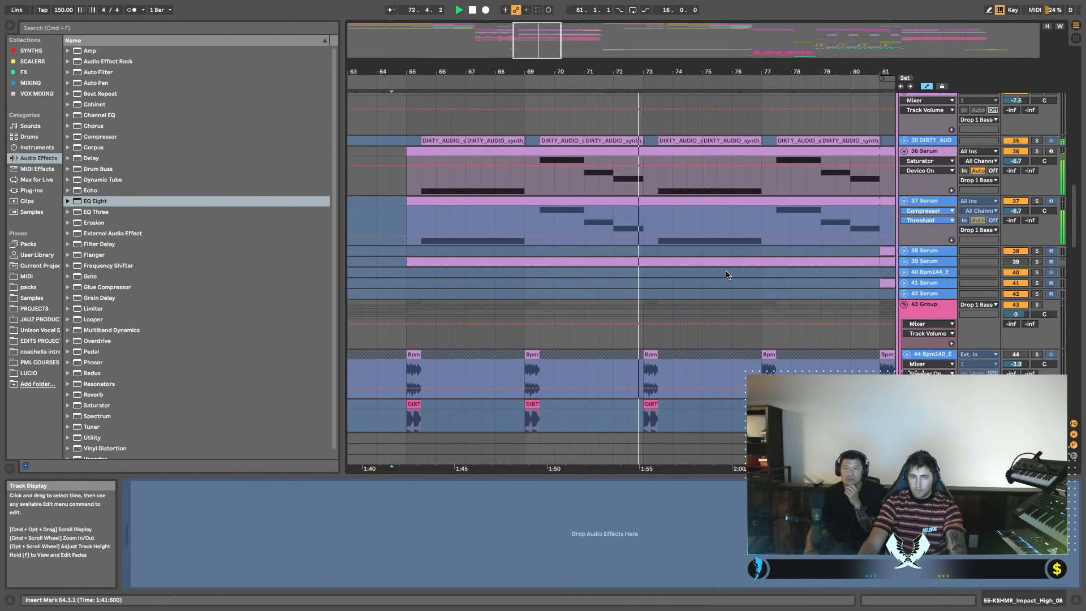
Solo 36 Serum during playback and show its device chain.
scroll(726, 276, "right", 1)
left_click(1037, 153)
left_click(943, 155)
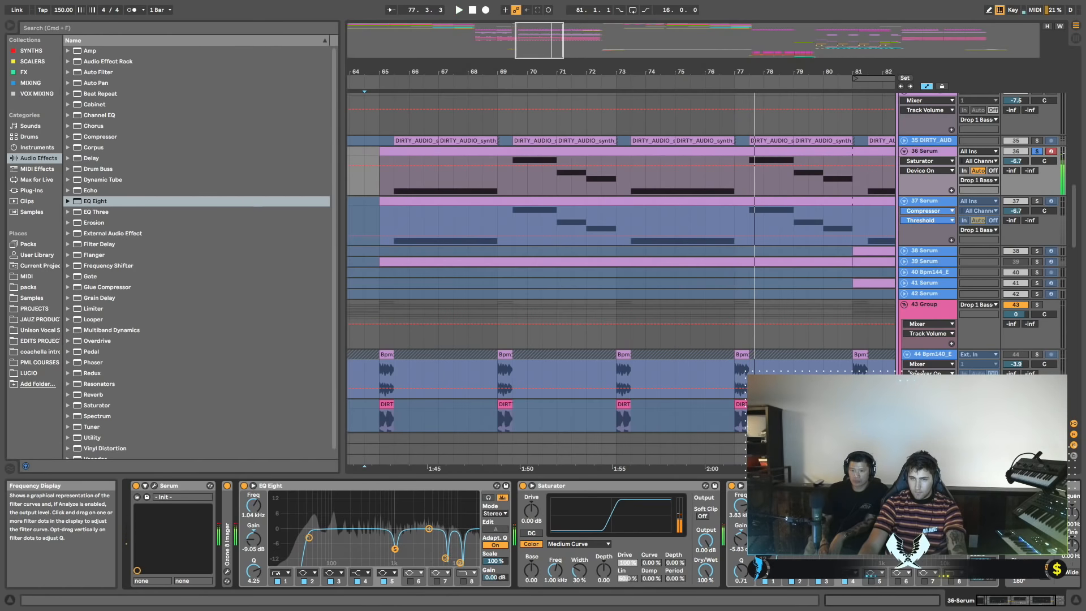
Compare the soloed 36 Serum during playback with its Saturator bypassed and active.
key("space")
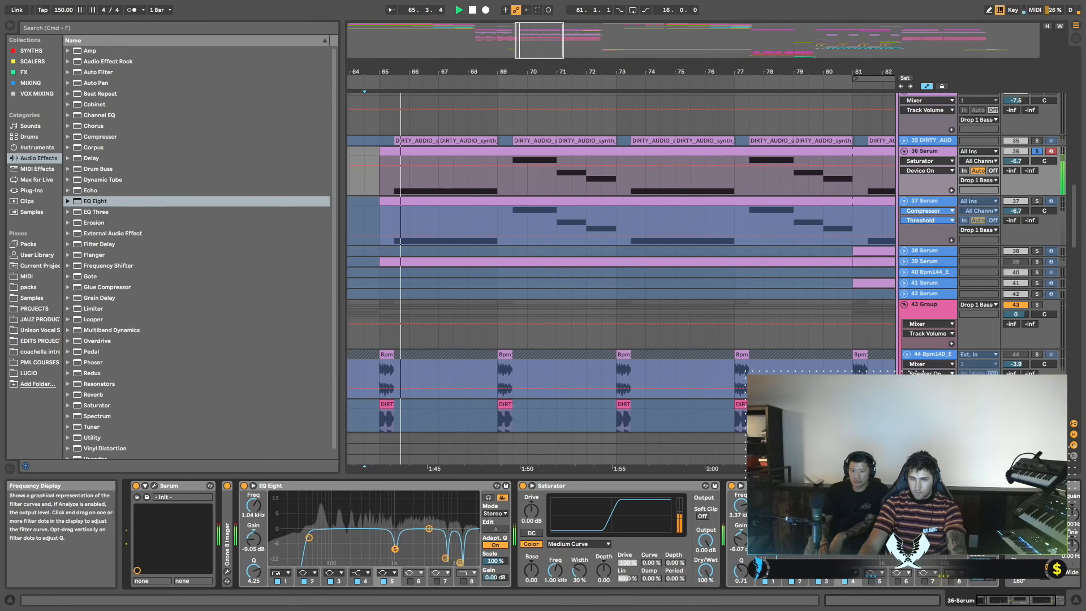
left_click(522, 486)
left_click(522, 486)
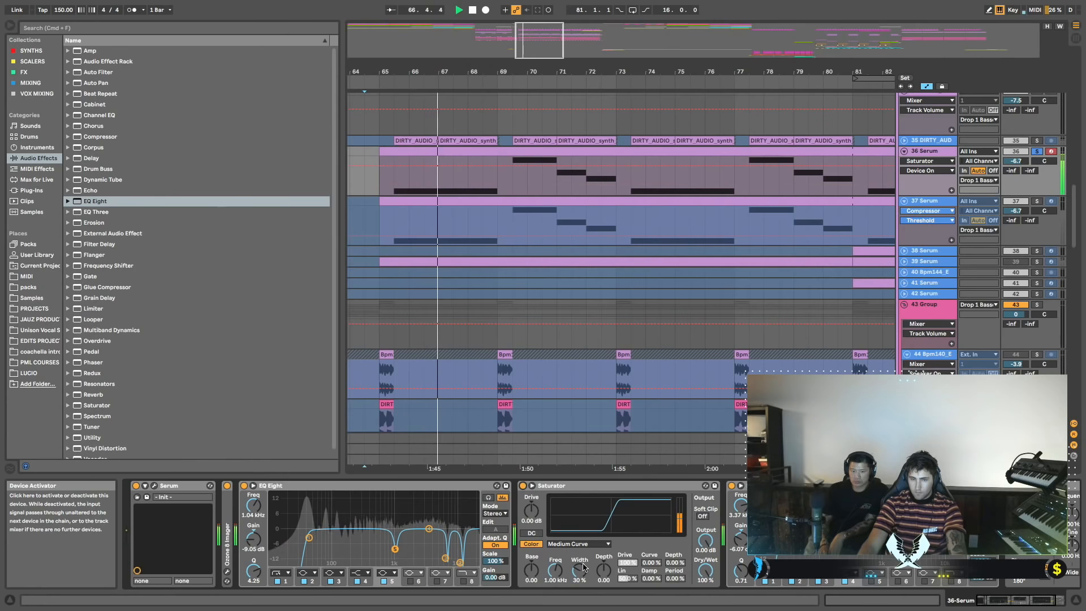
Try Sinoid Fold on 36 Serum's Saturator, settle on the Soft Sine curve and raise Drive to 3.43 dB.
left_click(578, 543)
left_click(582, 586)
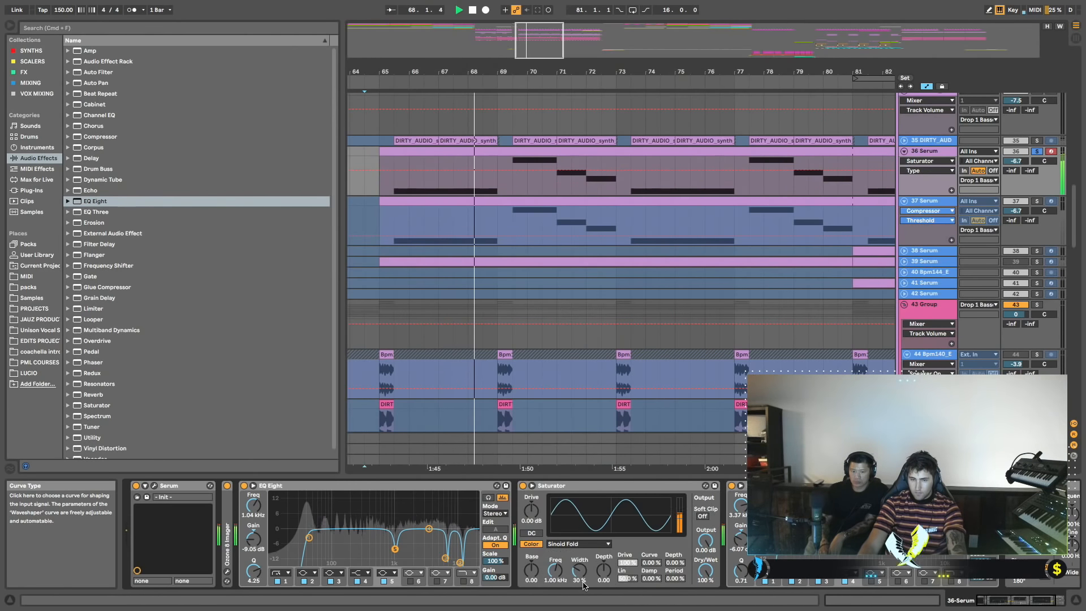
left_click(578, 544)
left_click(566, 511)
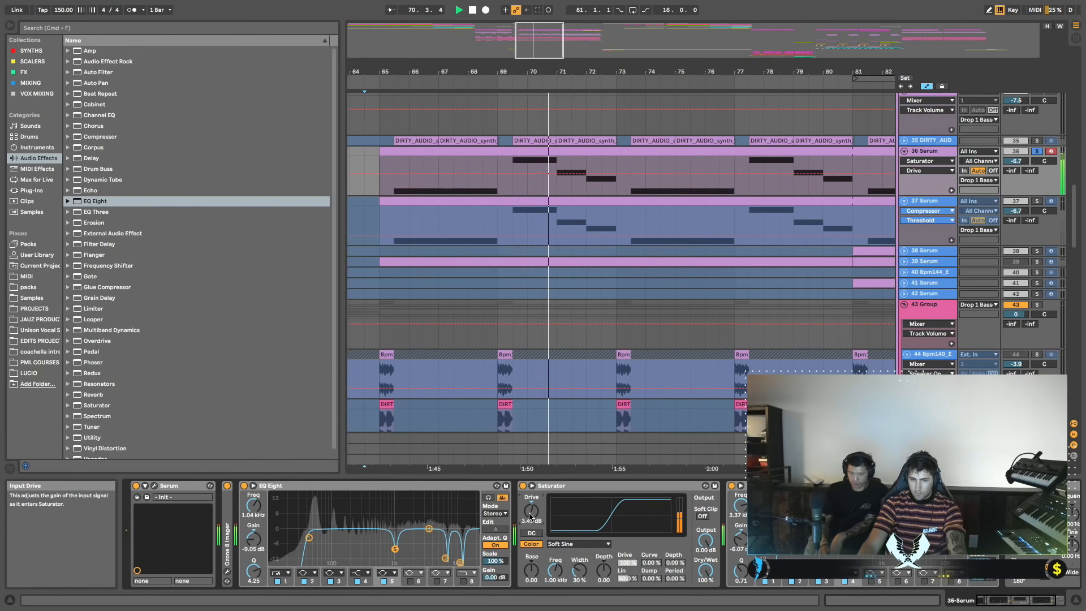
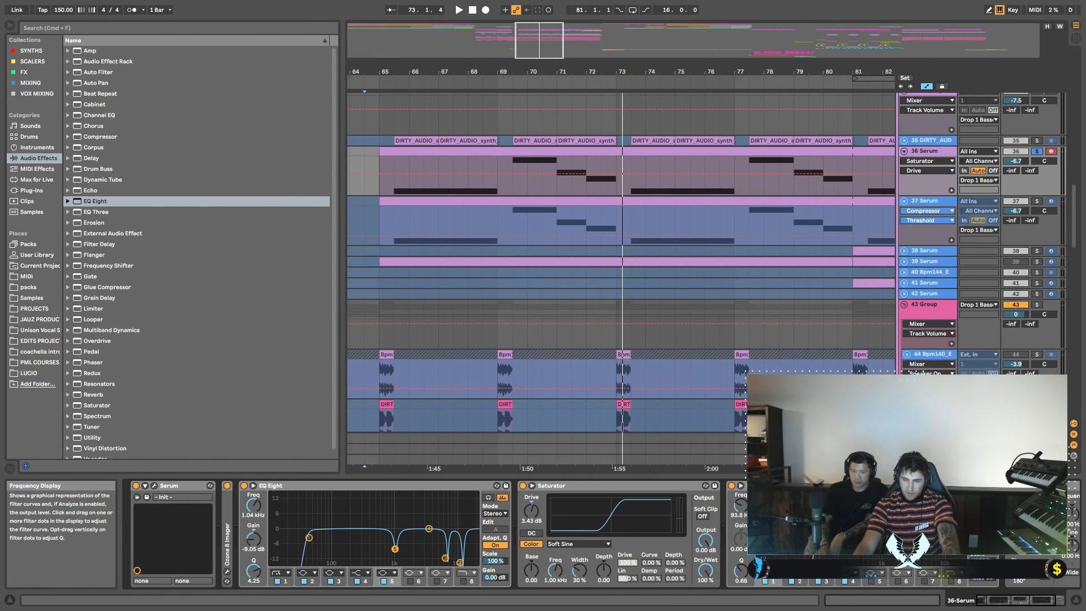
Audition the soloed 36 Serum with the Saturator's Drive at 36.0 dB, including playback from bar 65.3.1.
key("super+z")
key("space")
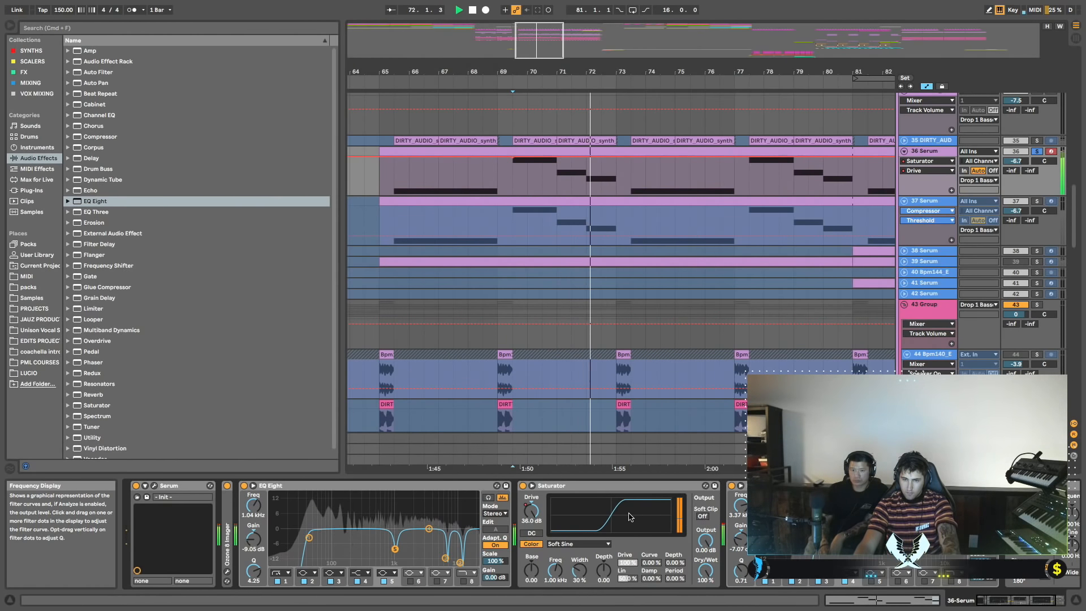
scroll(637, 518, "right", 1)
key("space")
scroll(555, 521, "right", 3)
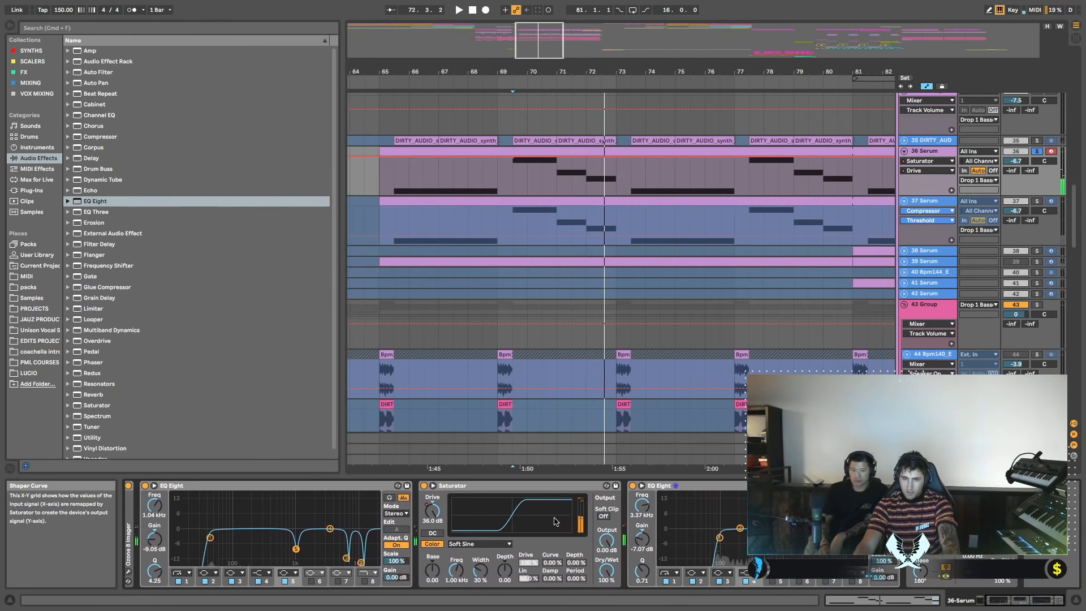
scroll(556, 522, "left", 1)
left_click(394, 183)
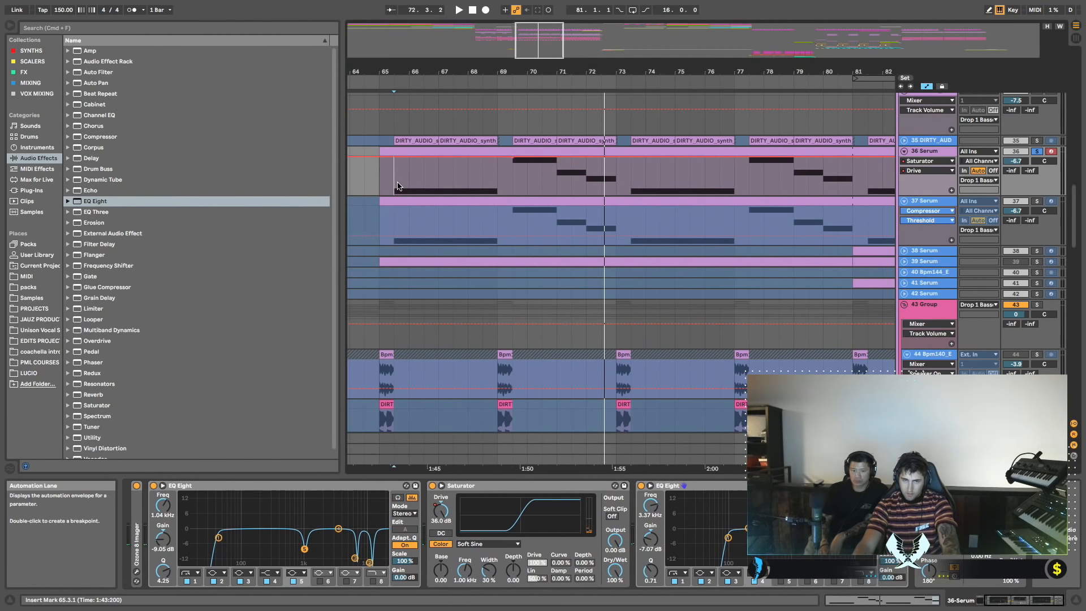
key("space")
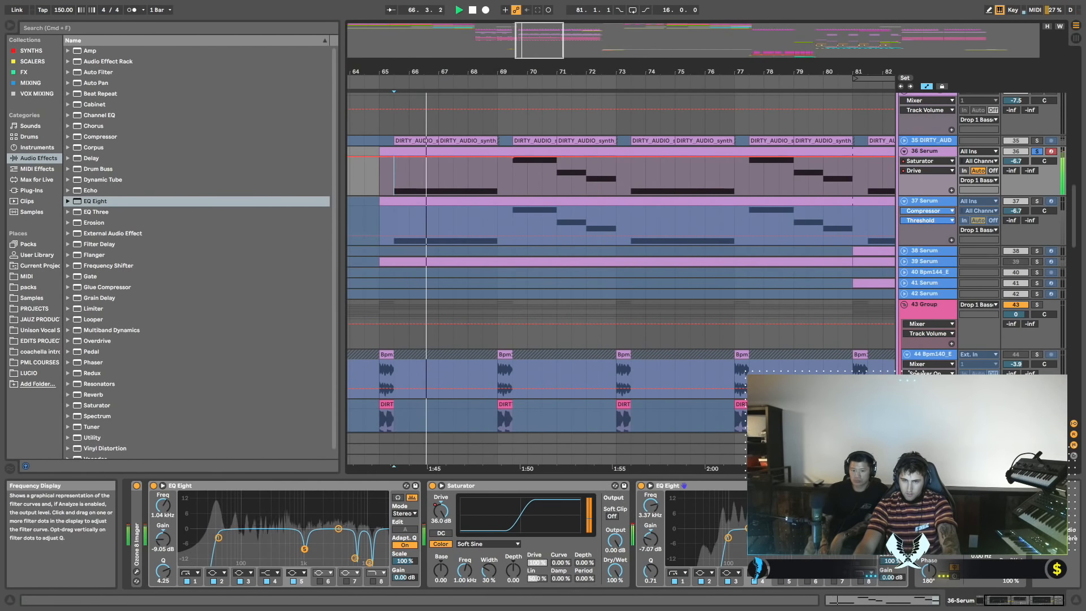
Briefly bypass the EQ Eight after 36 Serum's Saturator and return the Saturator's Drive to 3.43 dB.
left_click(641, 485)
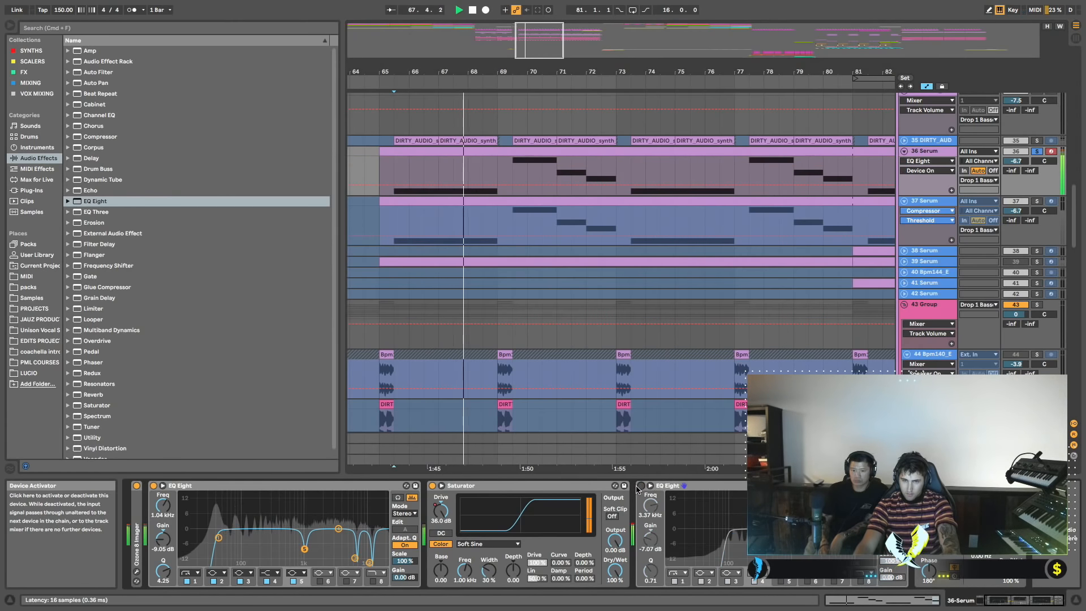
key("space")
left_click(641, 485)
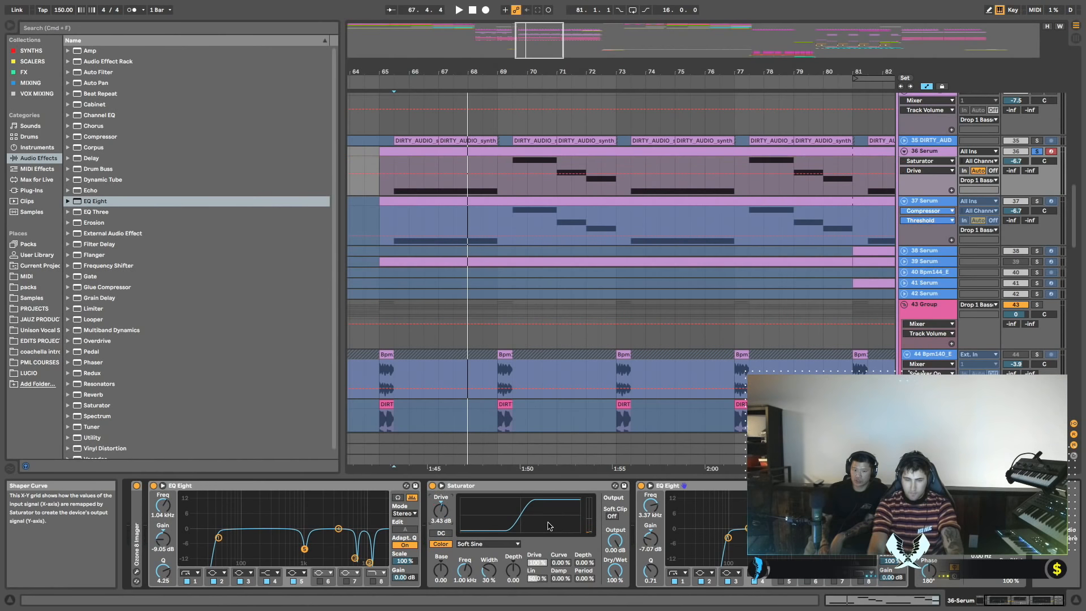
key("space")
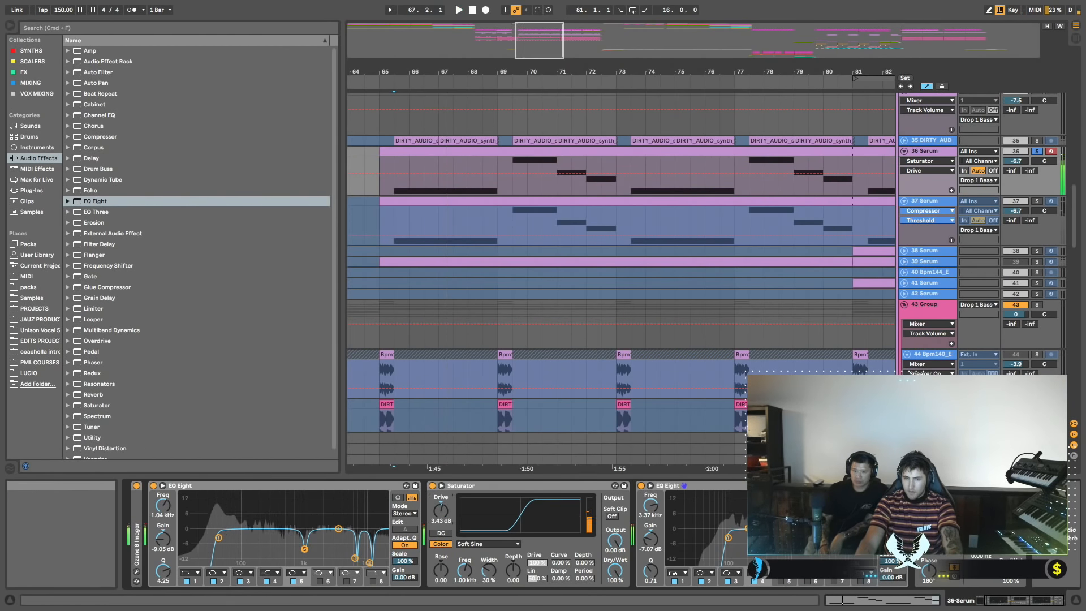
Unsolo 36 Serum, play the full mix from bar 65.3.1 and set track 57's volume to -0.5 dB.
left_click(1037, 151)
key("space")
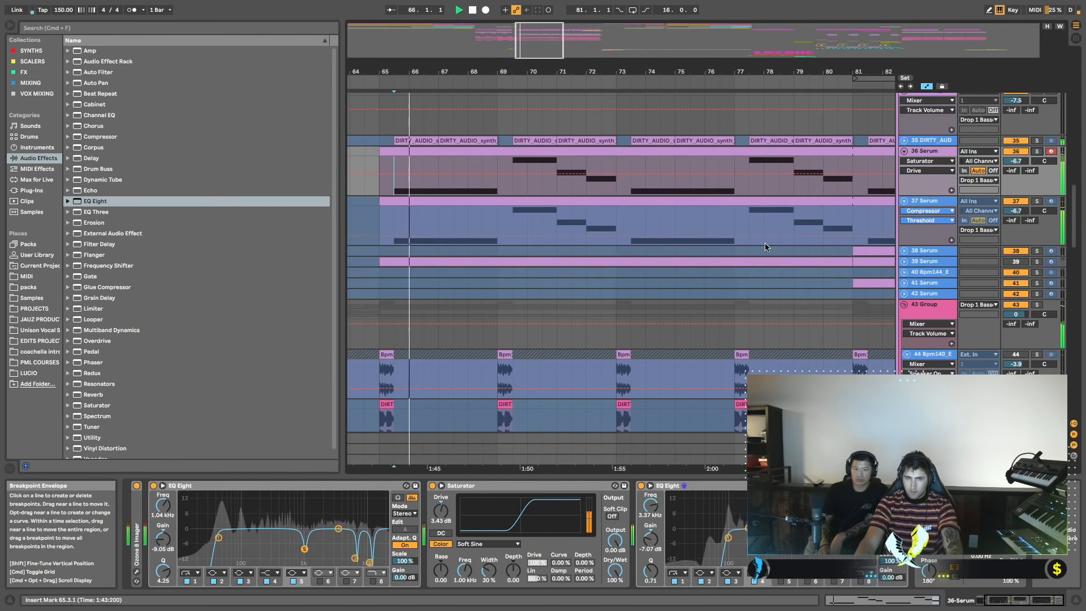
scroll(705, 247, "down", 10)
left_click_drag(1017, 303, 1017, 300)
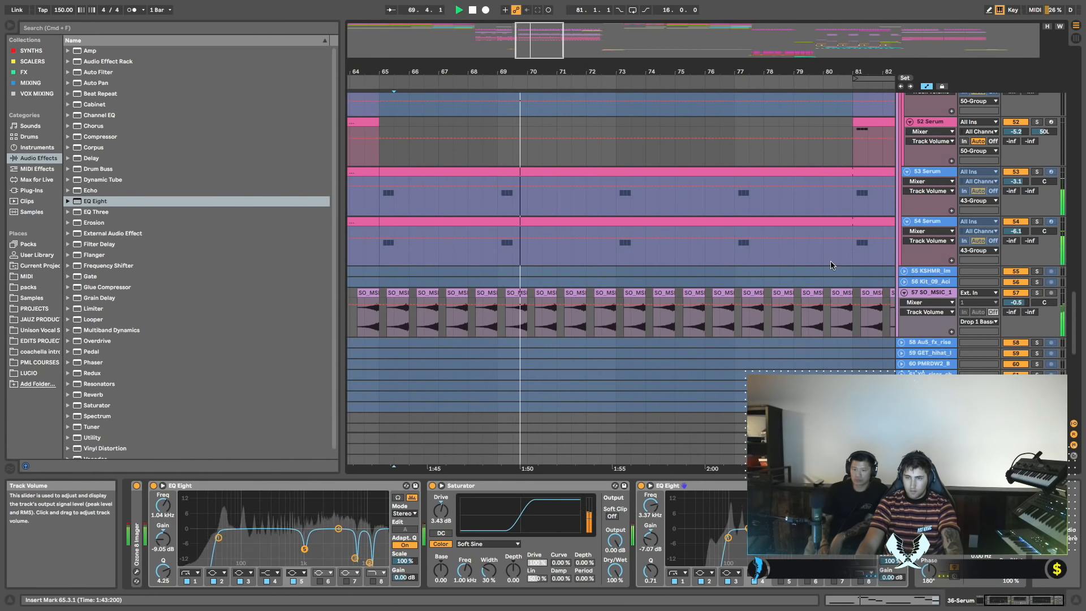
Show the Drop 1 Basses group's device chain and audition the group soloed.
scroll(831, 265, "up", 10)
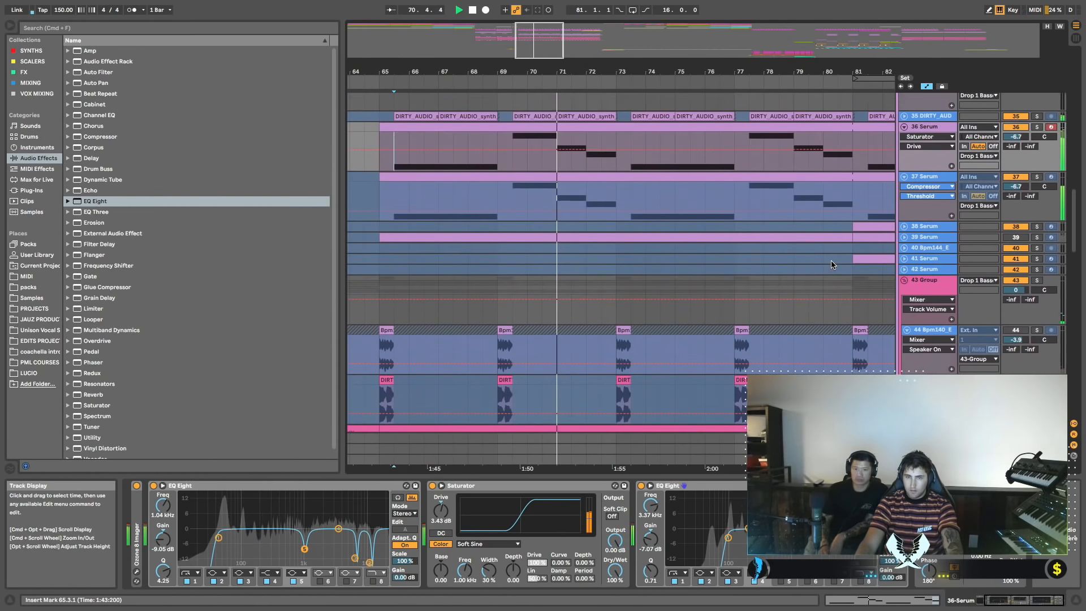
scroll(831, 263, "up", 10)
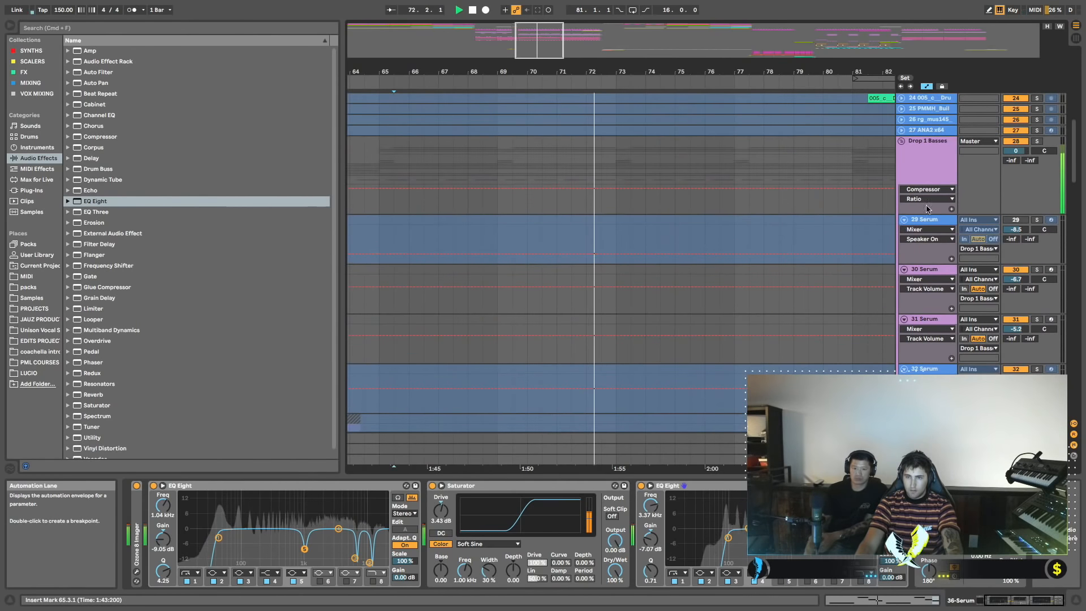
left_click(944, 167)
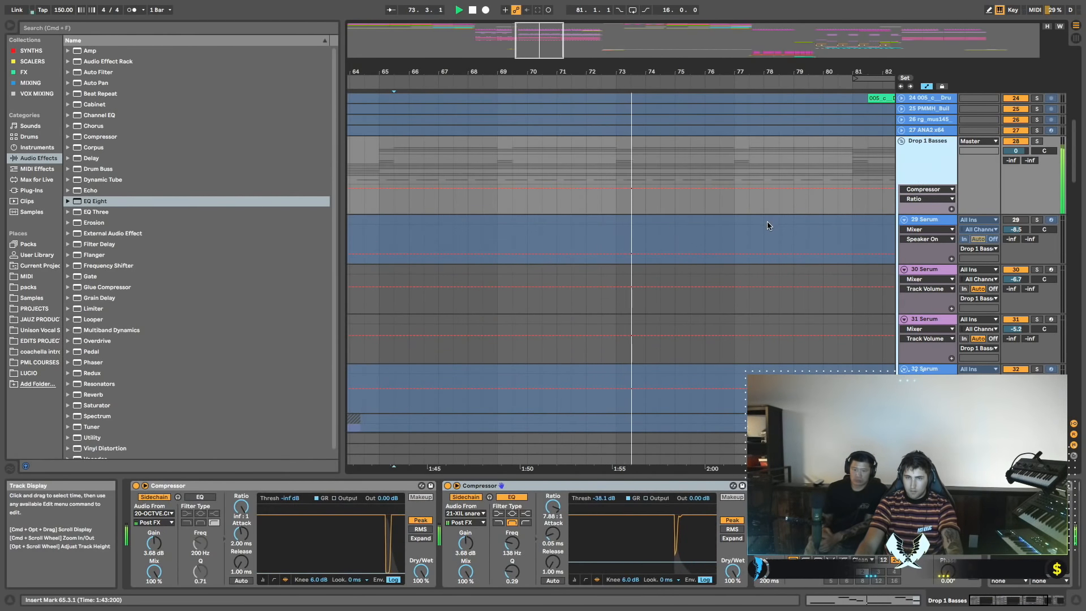
scroll(767, 222, "down", 3)
scroll(767, 223, "up", 2)
left_click(966, 196)
left_click(1037, 128)
left_click(941, 147)
key("space")
Unsolo Drop 1 Basses, lower its volume to -3.0 dB and listen from bar 49.1.1 while looking over the drop tracks.
scroll(669, 177, "left", 10)
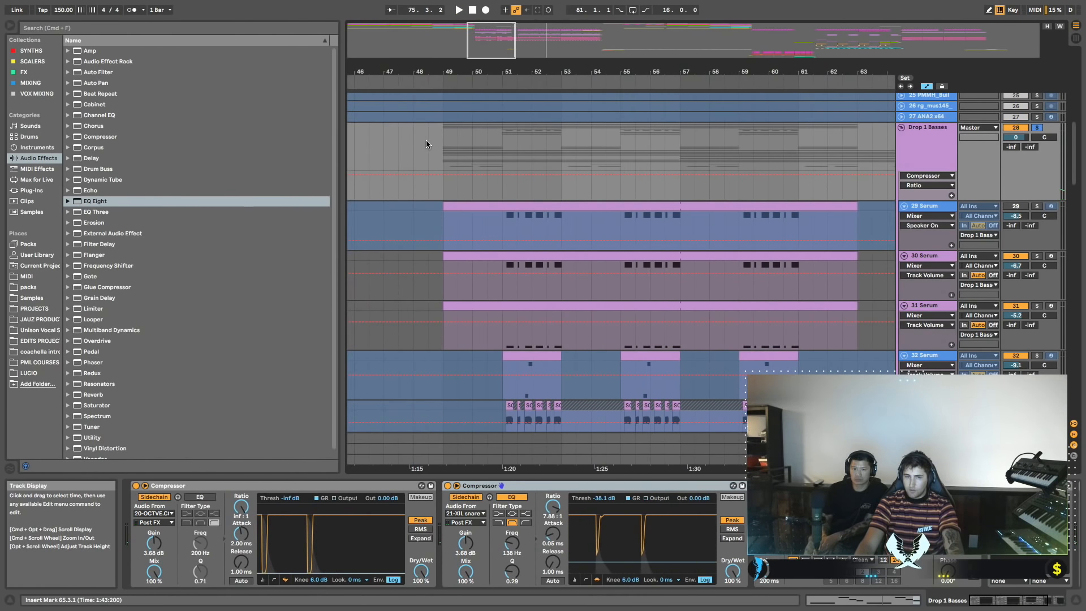
left_click(1021, 138)
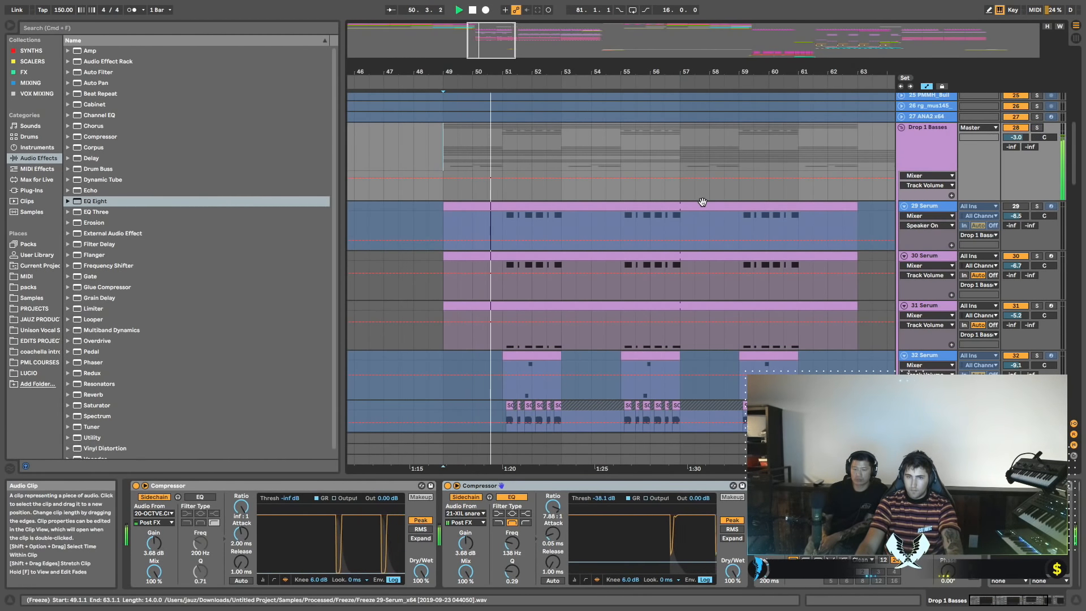
scroll(703, 205, "down", 2)
scroll(703, 207, "down", 3)
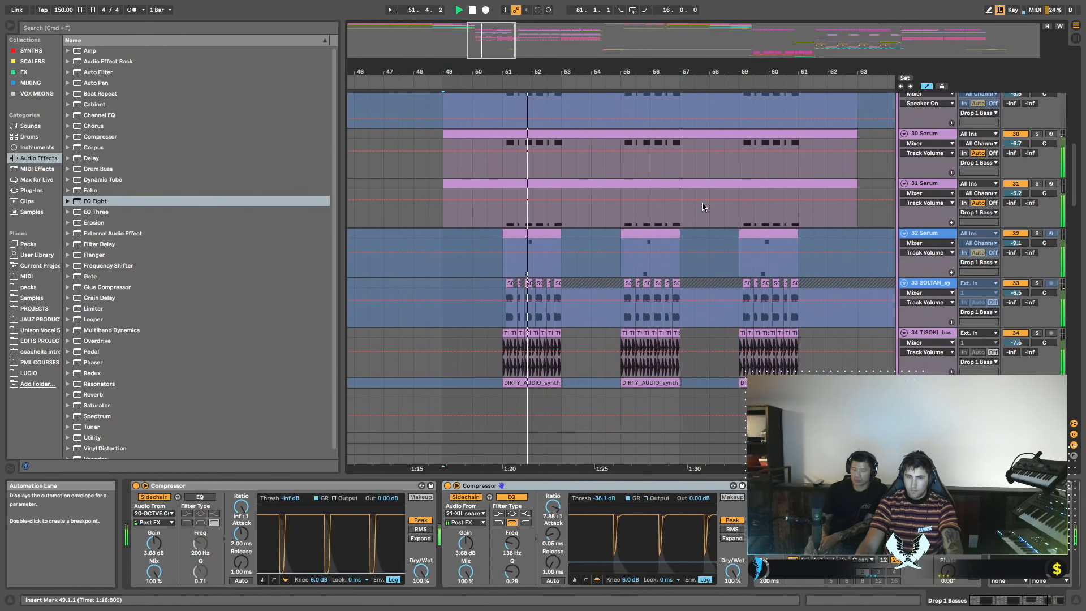
scroll(702, 207, "down", 2)
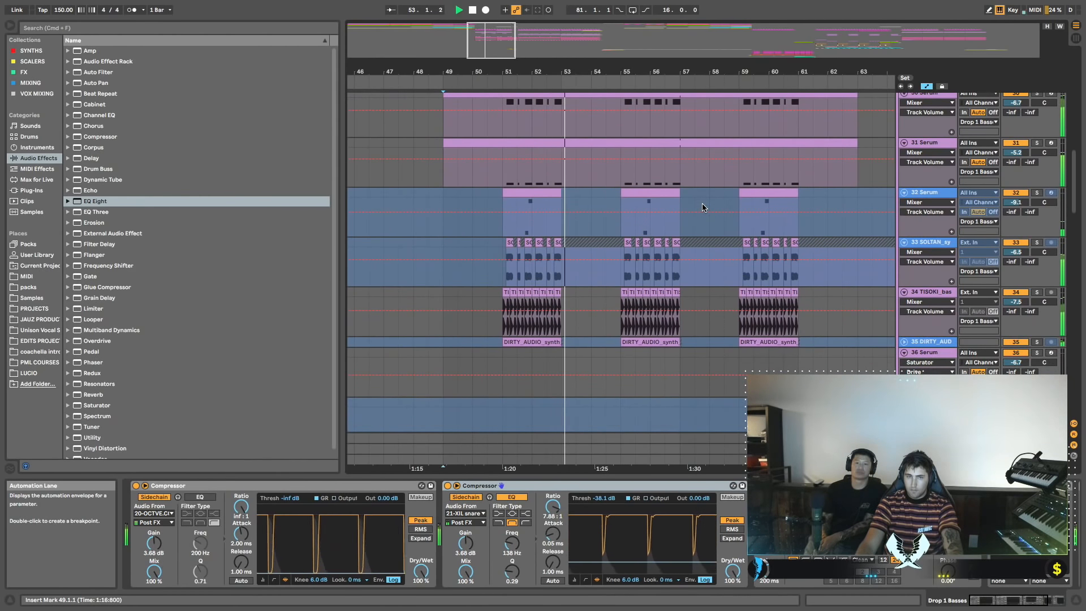
scroll(702, 205, "up", 10)
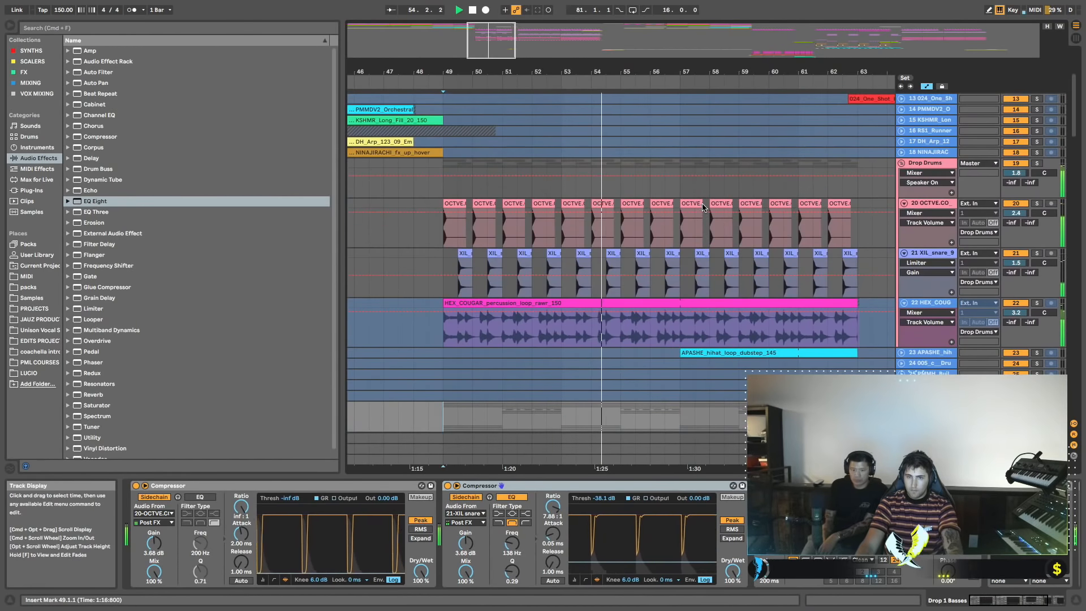
scroll(942, 226, "down", 2)
Solo the HEX_COUGAR percussion loop on track 22 briefly, returning to the full mix for comparison.
left_click(1037, 244)
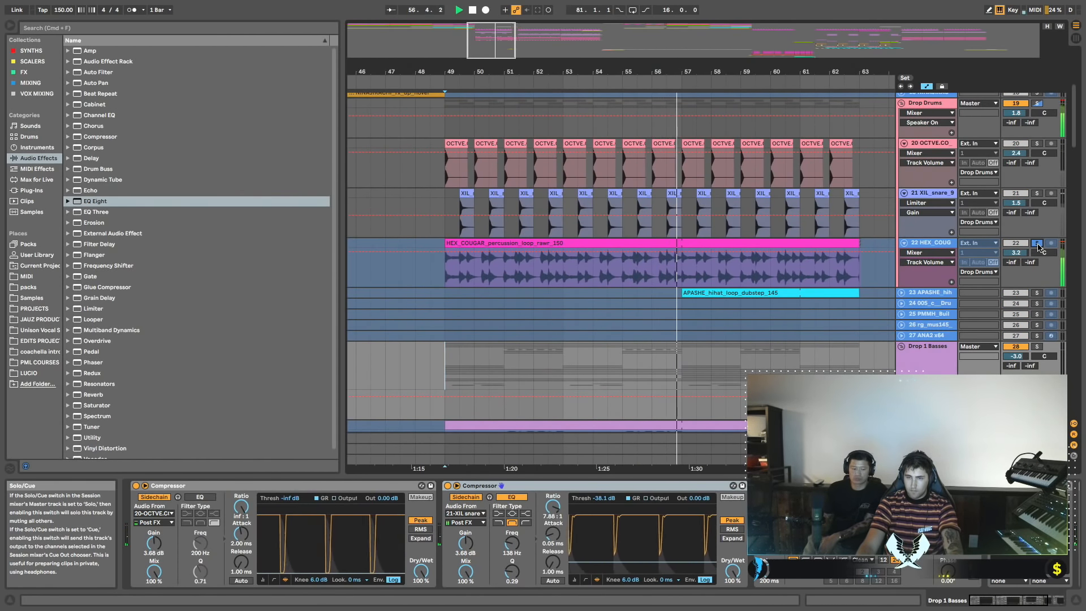
scroll(684, 220, "down", 2)
scroll(685, 220, "down", 2)
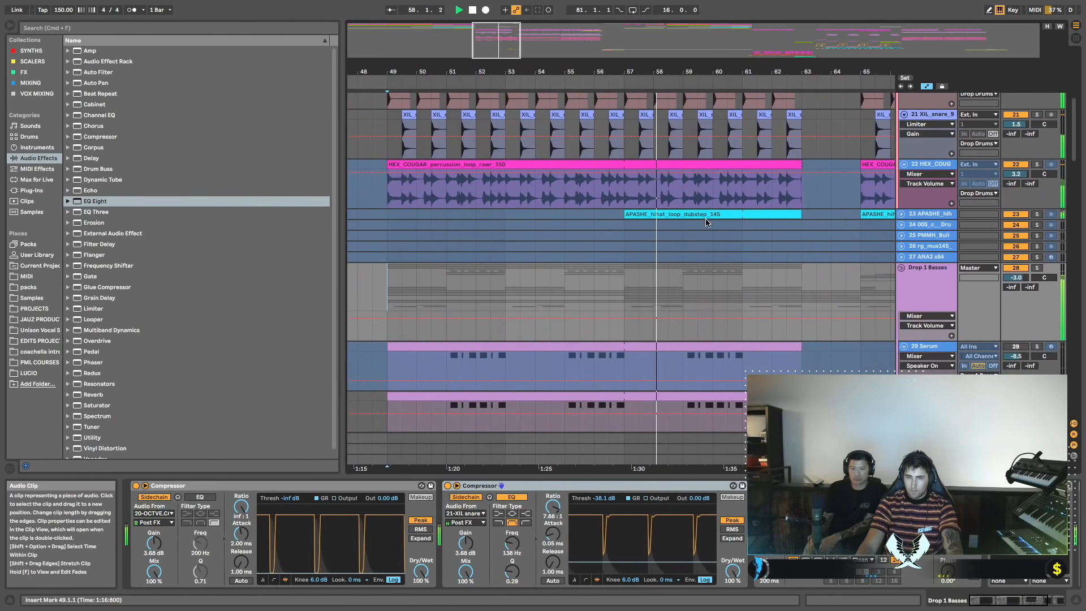
Listen to the drop's entry from bar 47.1.1 and return the Drop 1 Basses volume to 0 dB.
scroll(633, 228, "left", 2)
key("space")
left_click(357, 244)
key("space")
scroll(375, 241, "left", 2)
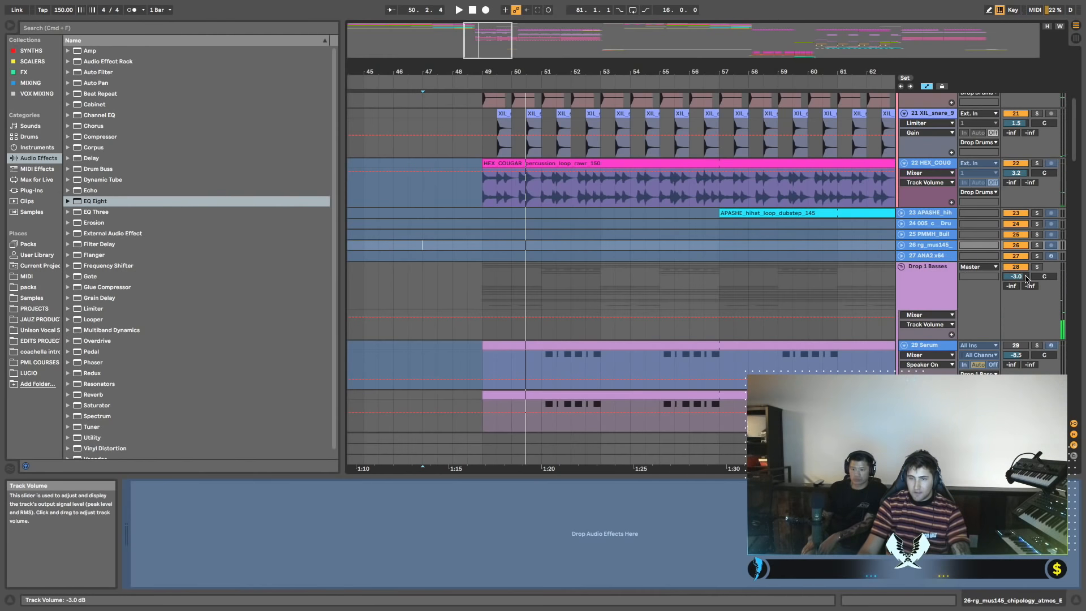
scroll(637, 197, "left", 5)
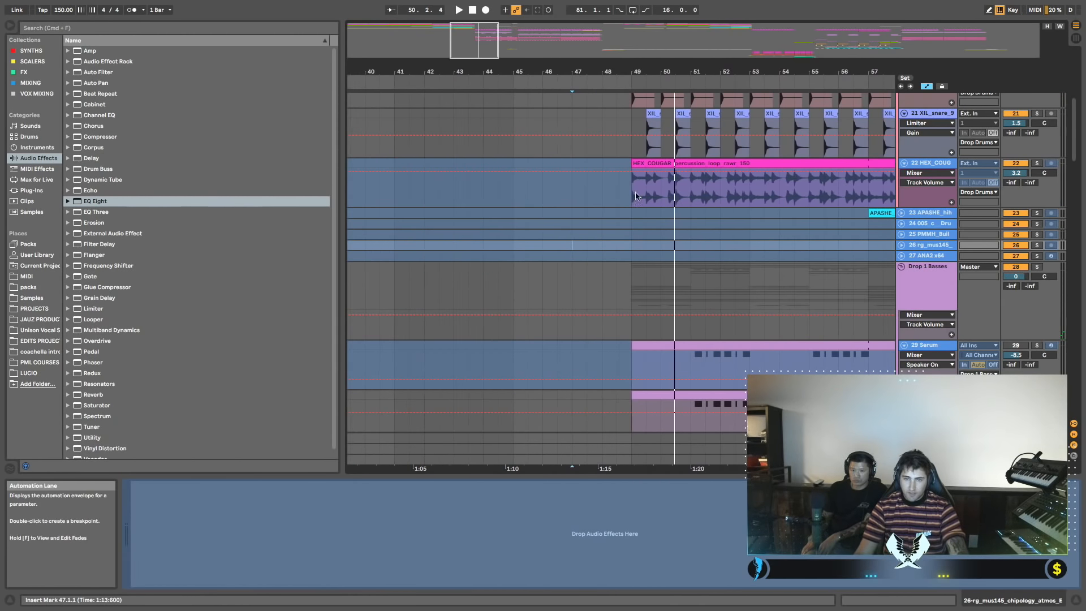
Play the full mix into the first drop from bar 46.1.1.
left_click(537, 197)
key("space")
scroll(661, 202, "right", 3)
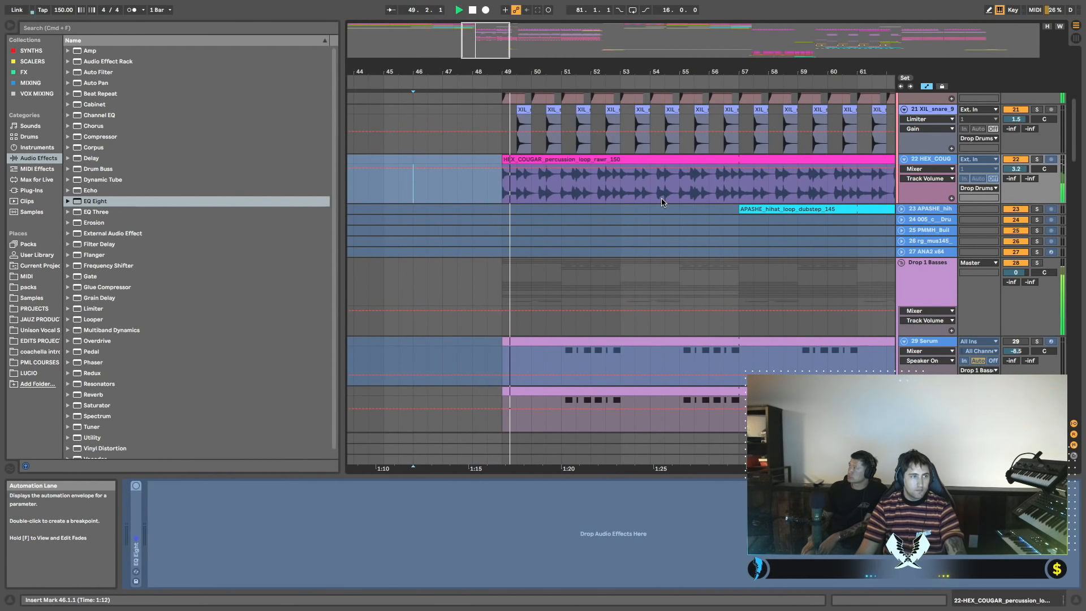
scroll(773, 217, "right", 2)
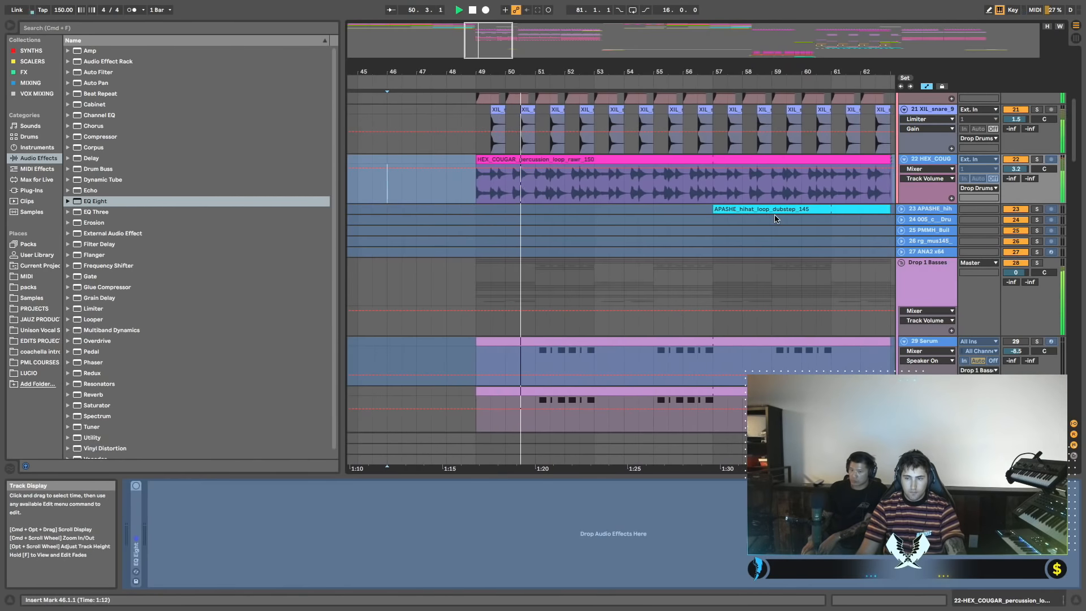
Set the Color of the Master track's SausageFattener to 0.0 % and play the mix from bar 46.1.1.
left_click(927, 459)
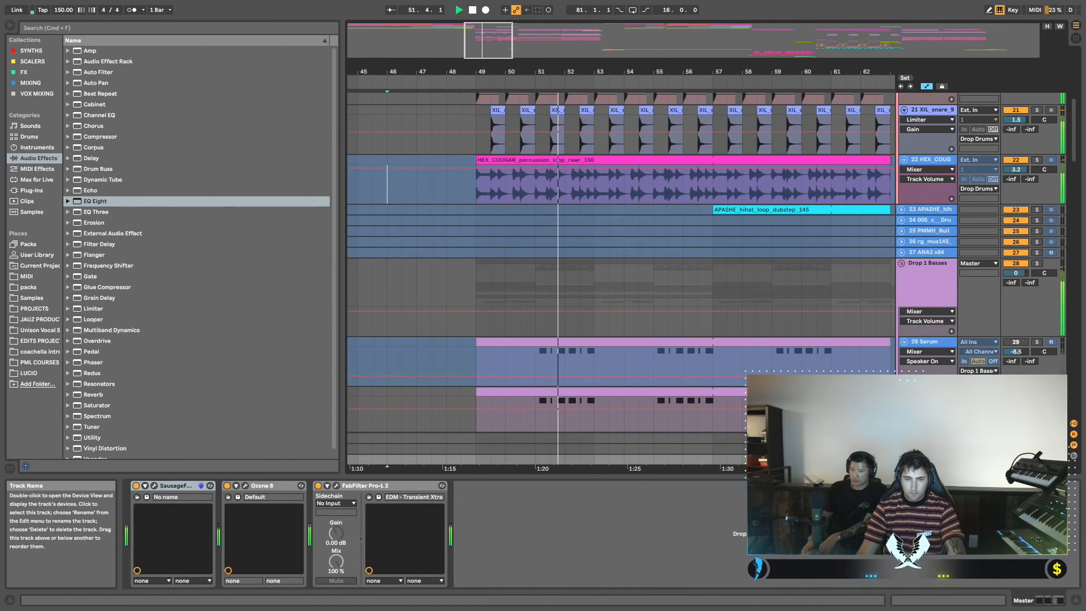
left_click(155, 487)
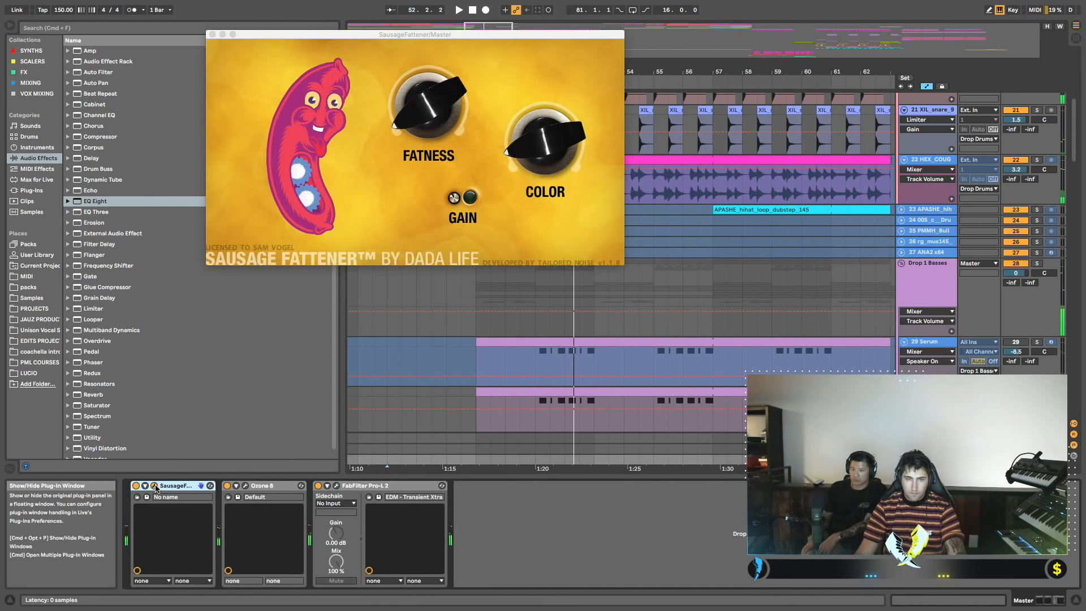
left_click_drag(541, 135, 562, 158)
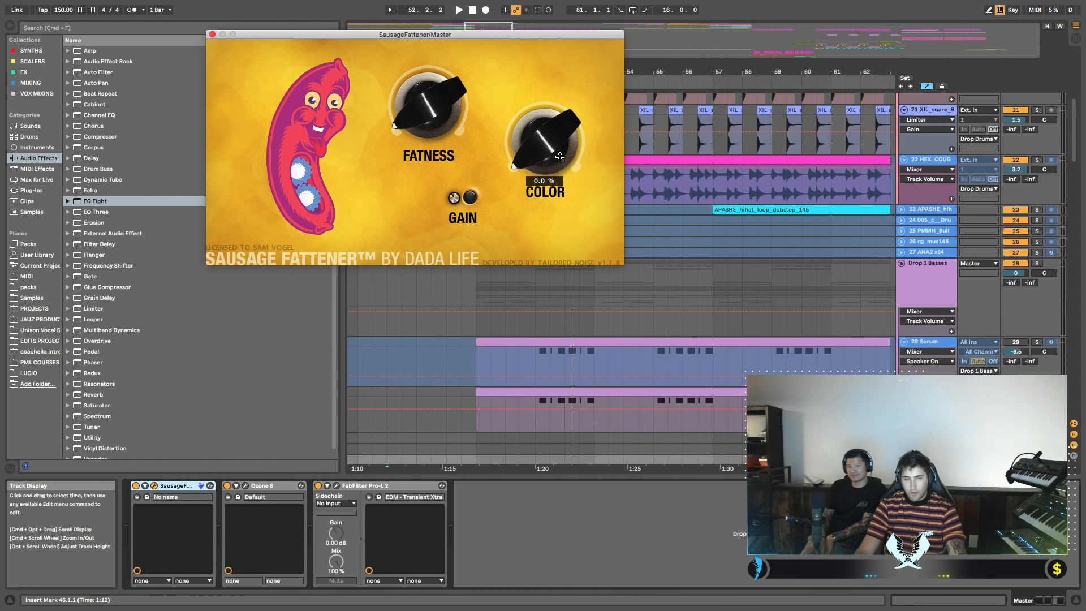
key("space")
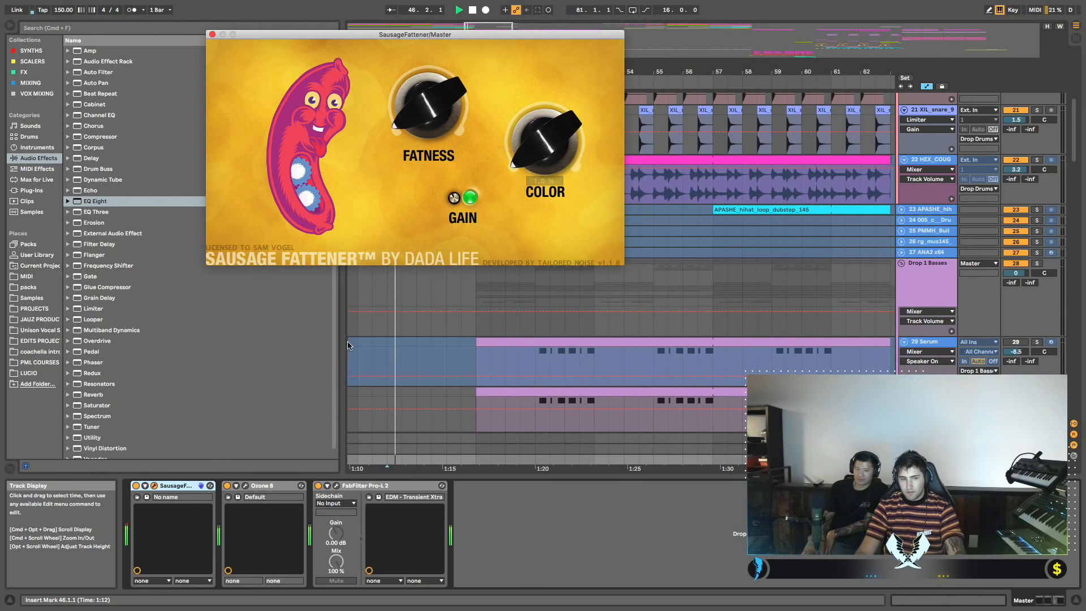
Open Ozone 8 on the Master, close SausageFattener and move the Imager module ahead of the Equalizer.
left_click(246, 487)
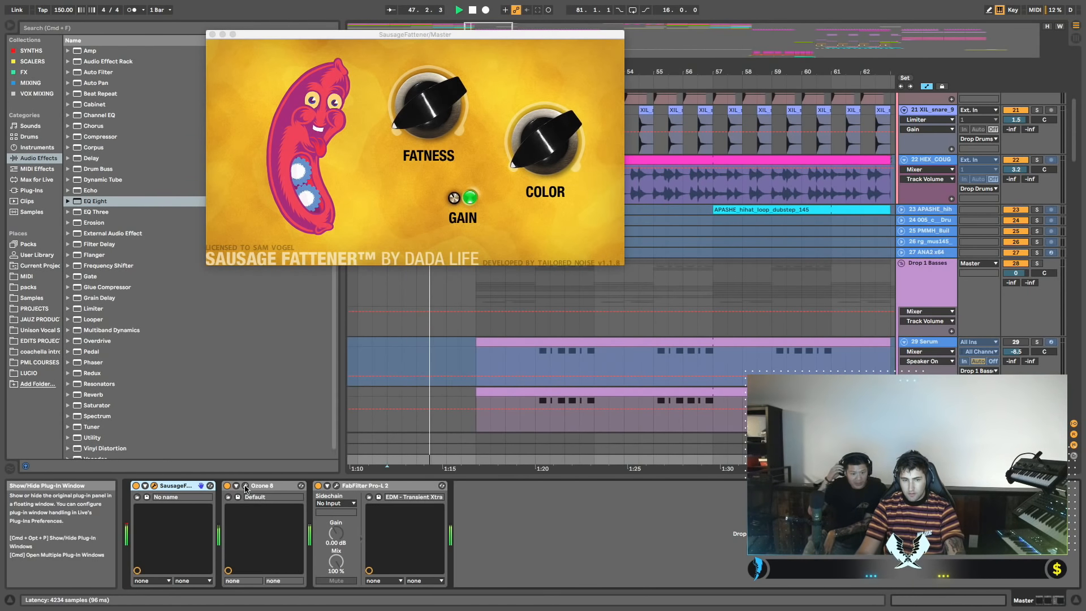
key("space")
left_click(153, 486)
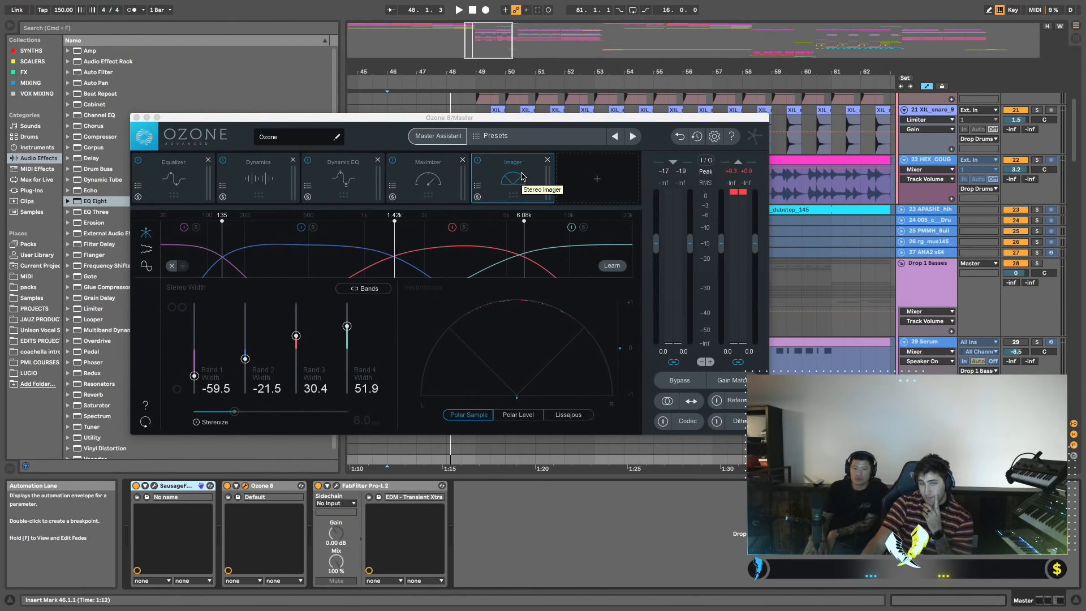
left_click_drag(521, 176, 156, 199)
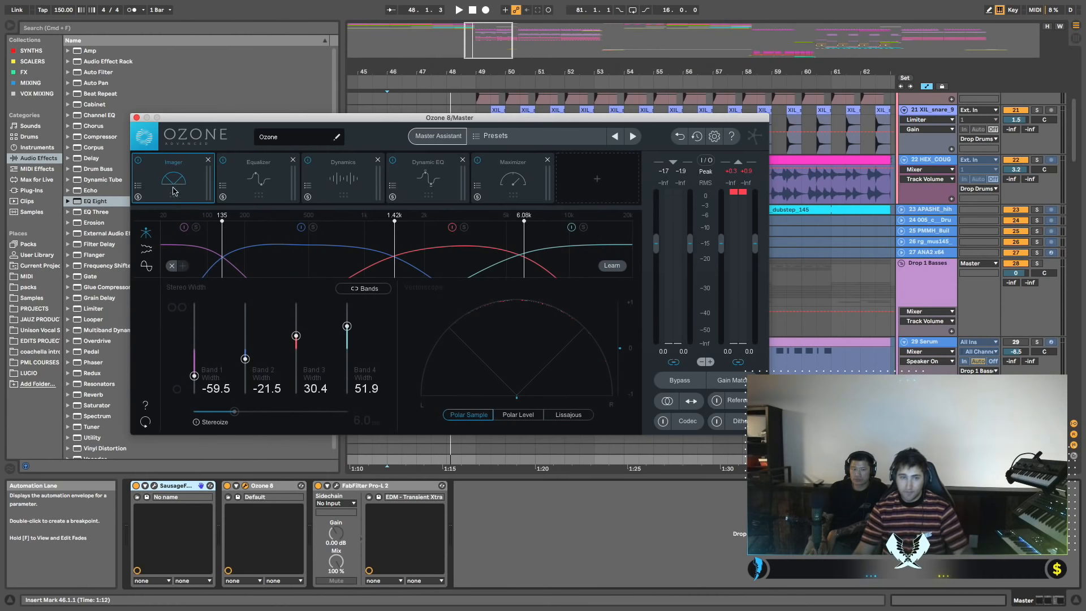
During playback, set the Imager's crossovers to 169 Hz and 1.37 kHz and the Band 1 width to -100.
key("space")
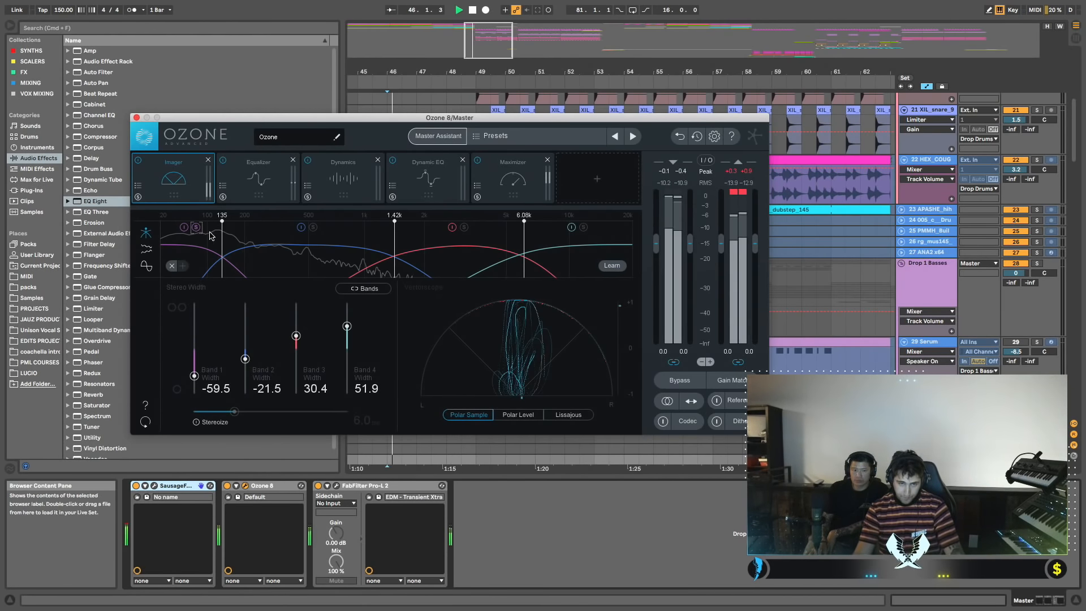
left_click_drag(222, 239, 222, 238)
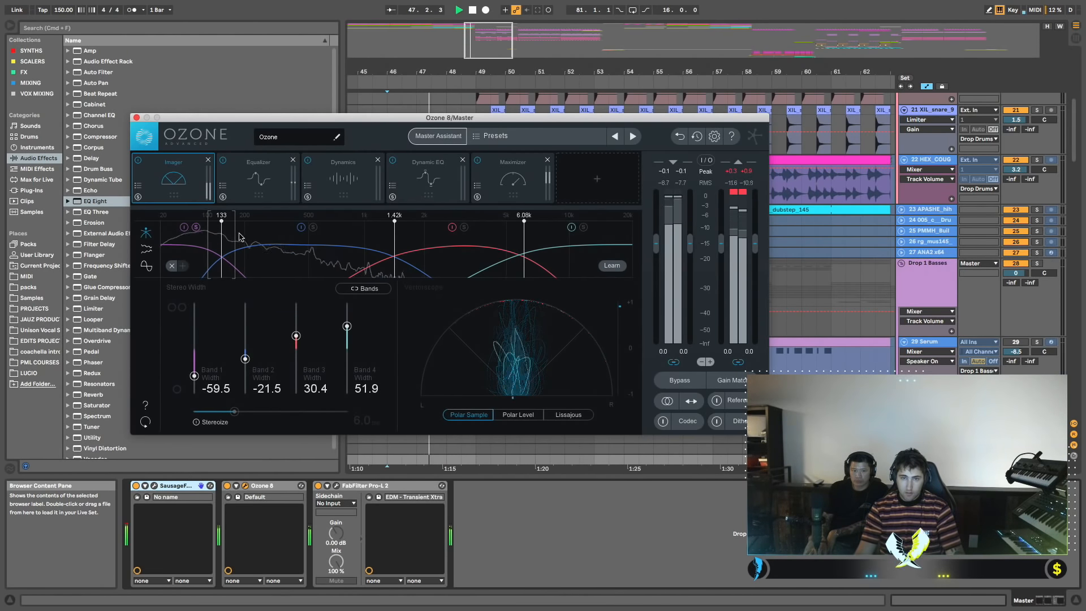
left_click_drag(432, 119, 426, 153)
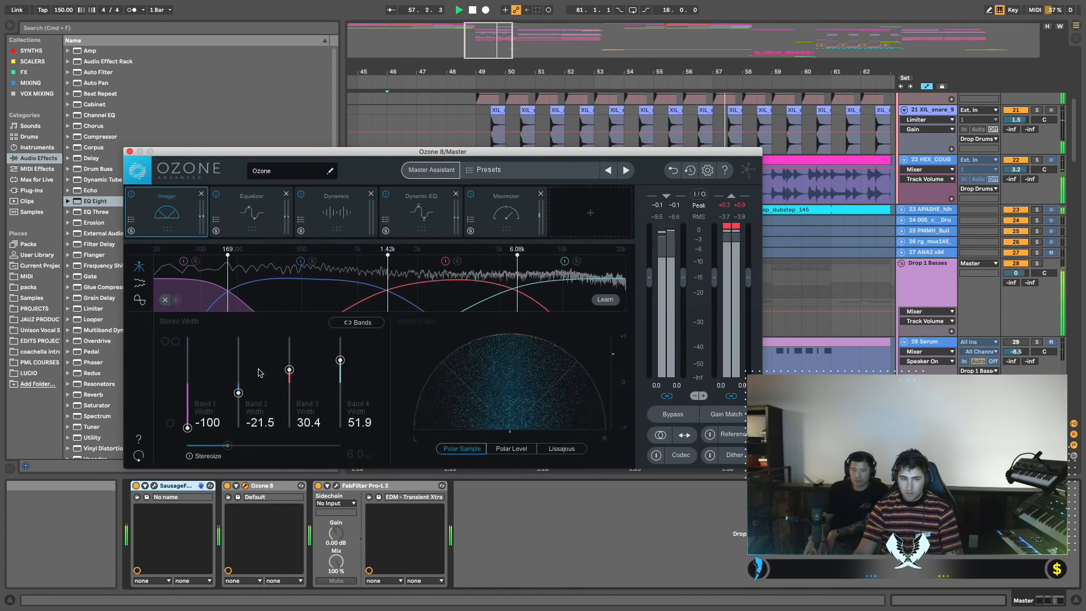
left_click_drag(388, 271, 385, 272)
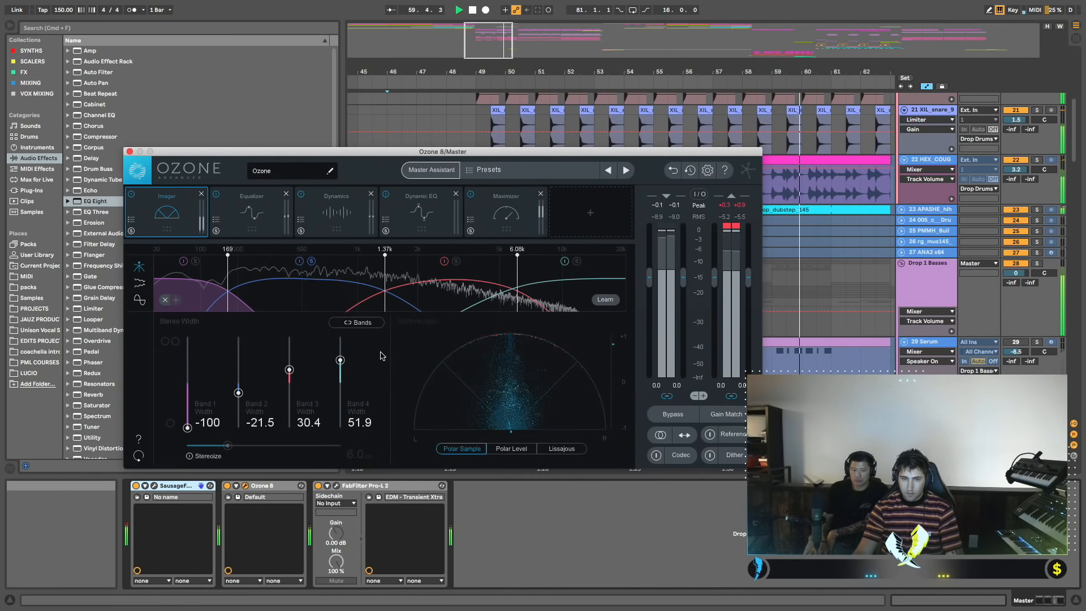
Reduce the Imager's stereo width to -27.8 on Band 2 and 8.9 on Bands 3 and 4.
left_click_drag(238, 392, 239, 396)
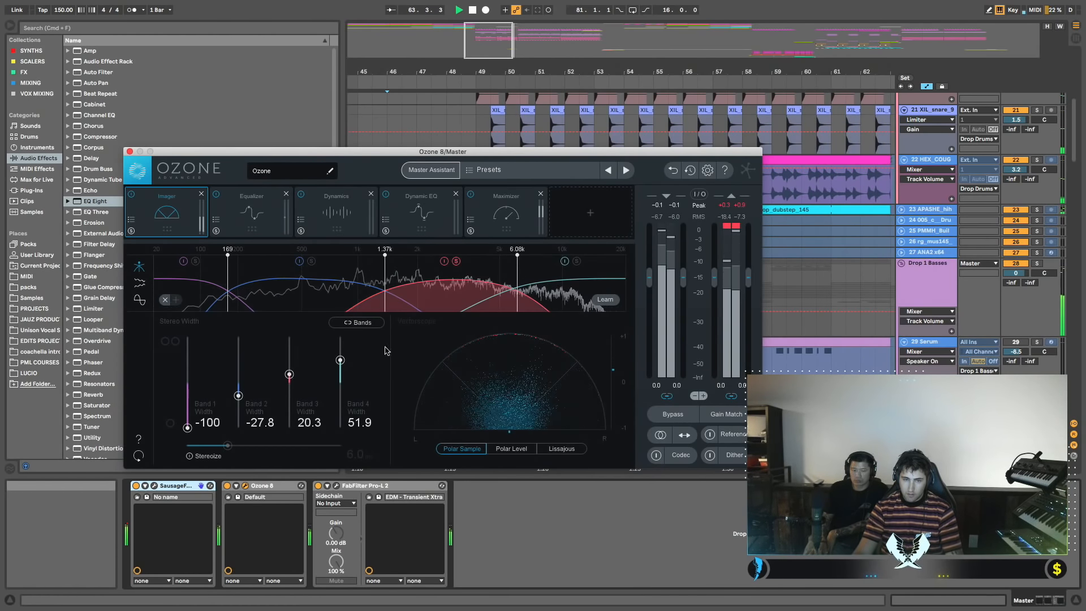
left_click_drag(340, 360, 363, 387)
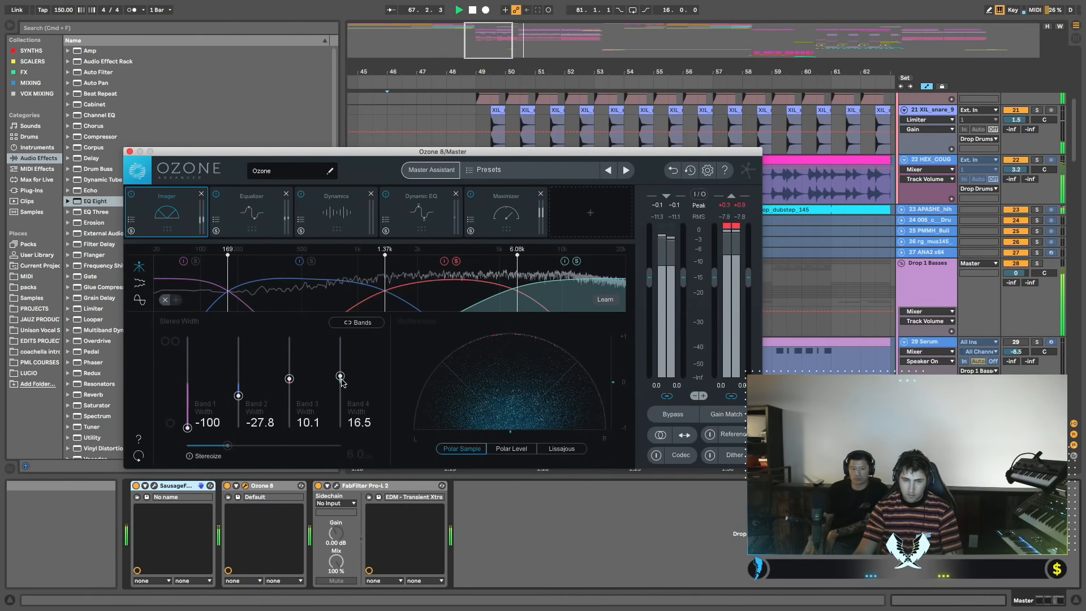
key("space")
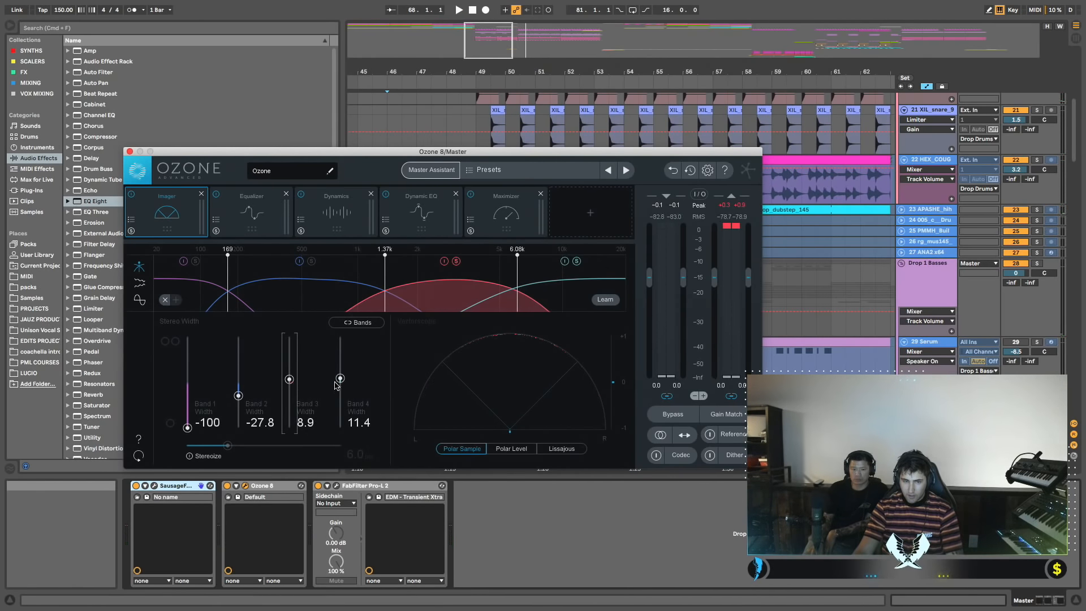
left_click_drag(340, 382, 341, 382)
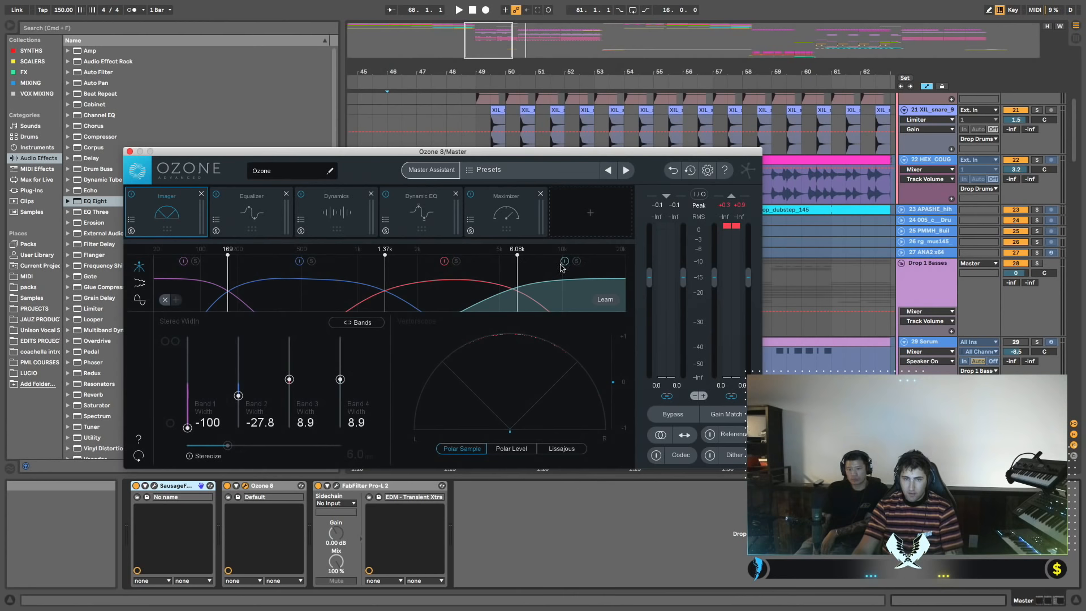
Lower the boost of Band 2 in Ozone's Equalizer and select the Band 8 high shelf.
left_click(257, 226)
left_click_drag(304, 291, 304, 301)
left_click(593, 318)
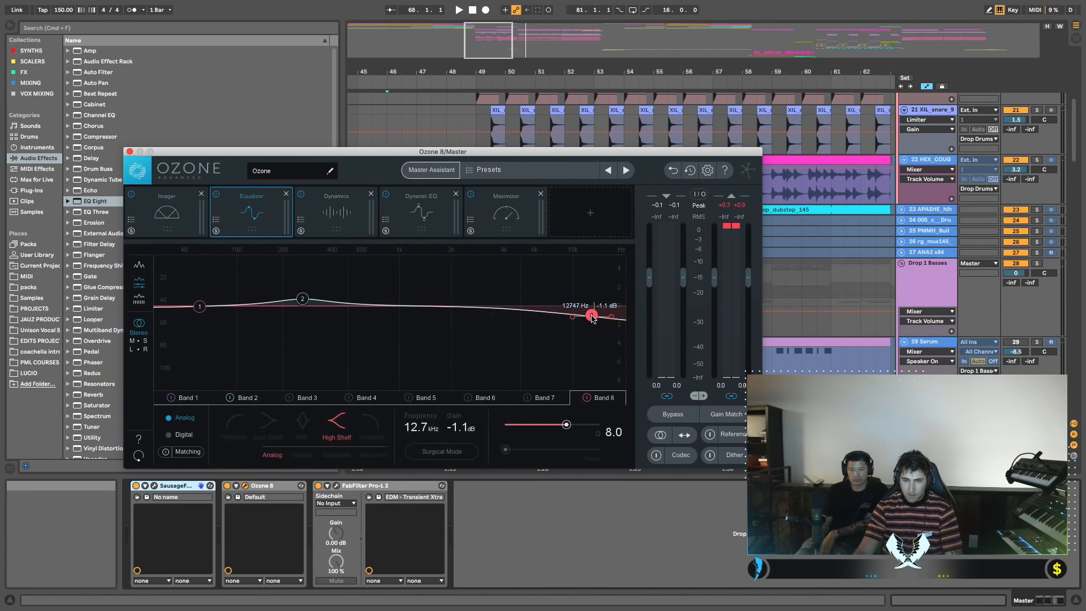
Check the settings of Ozone's Dynamics and Dynamic EQ modules while playing the mix from bar 46.1.1.
left_click(315, 202)
key("space")
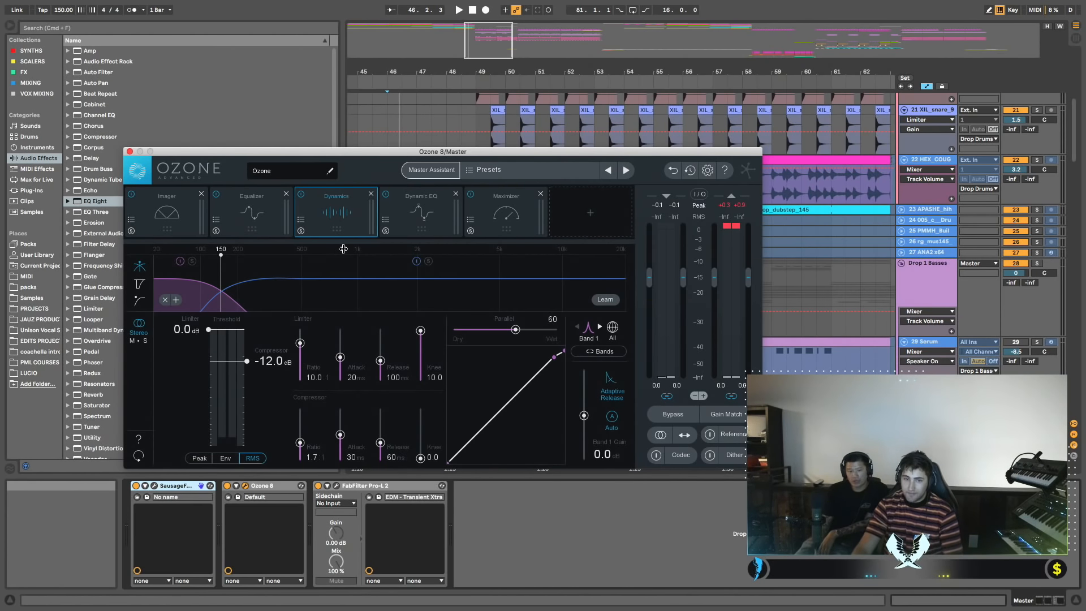
left_click(400, 219)
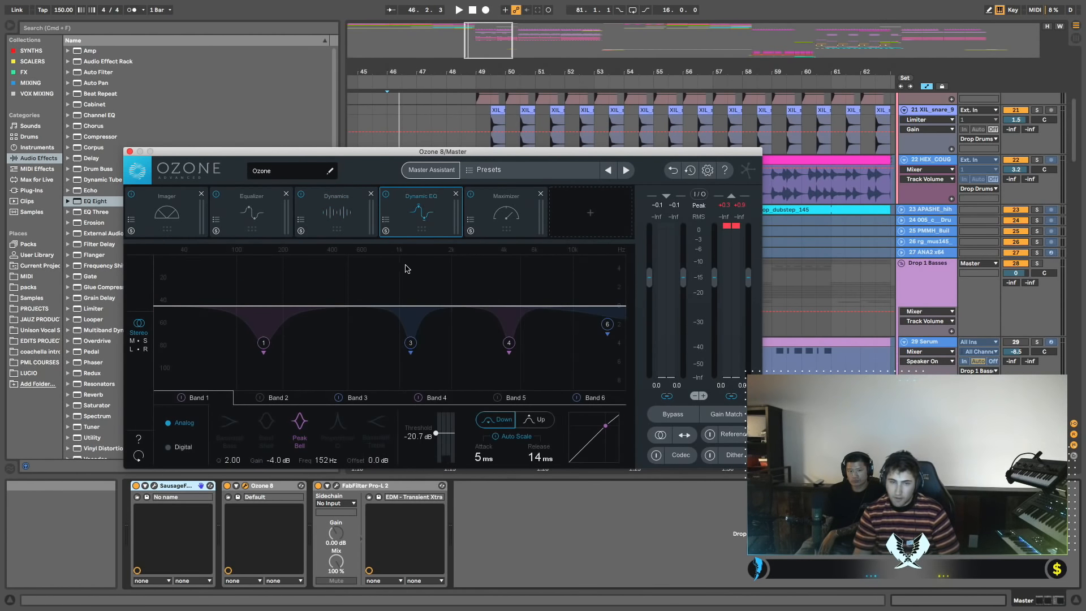
key("space")
key("space")
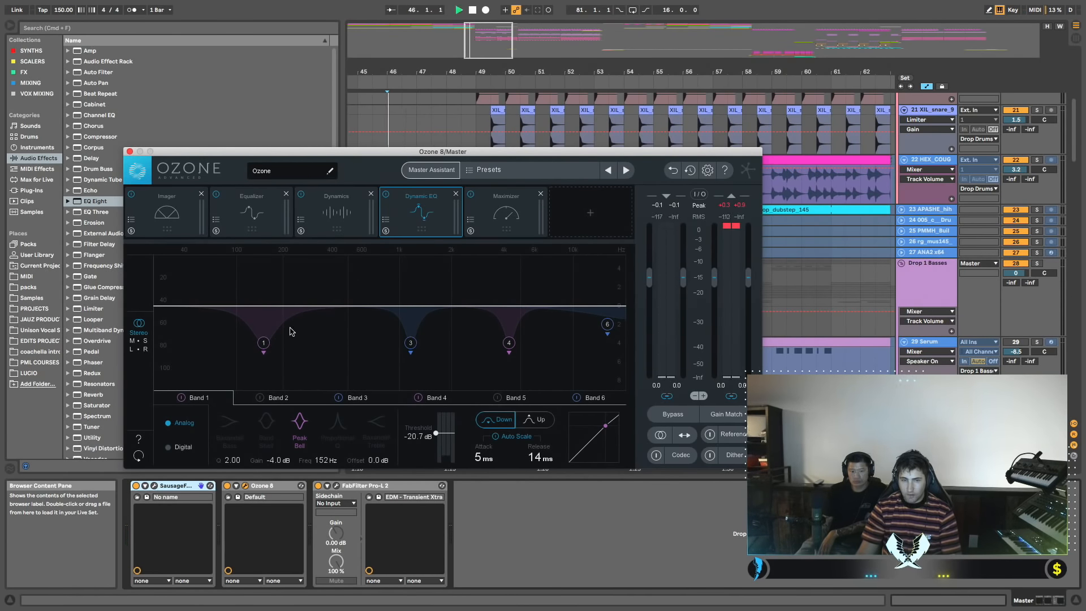
key("space")
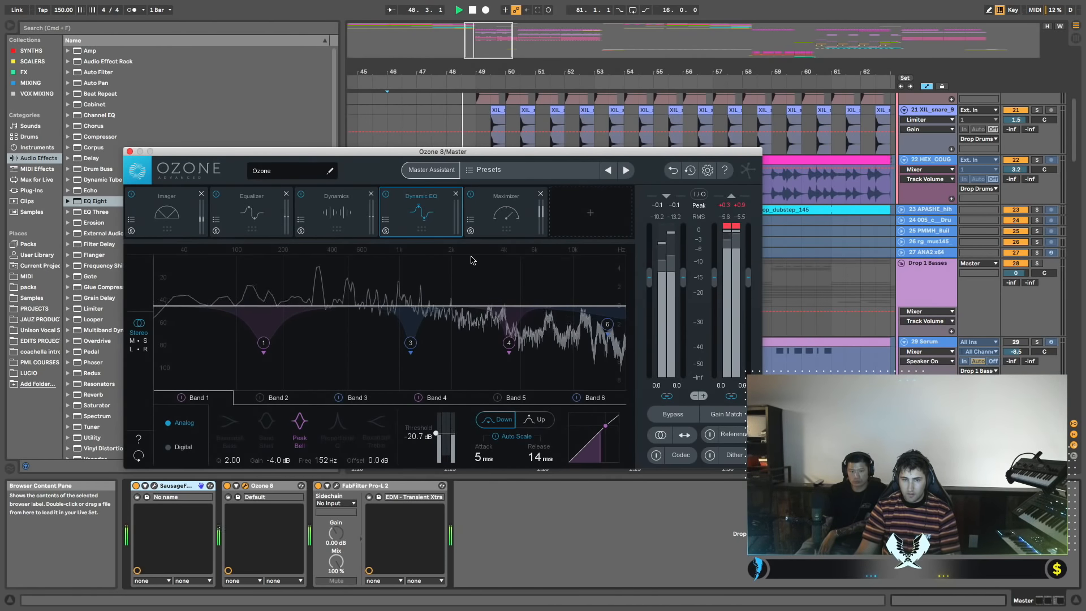
Set the Maximizer threshold to -6.1 dB and compare the mix with Ozone bypassed and active.
left_click(496, 235)
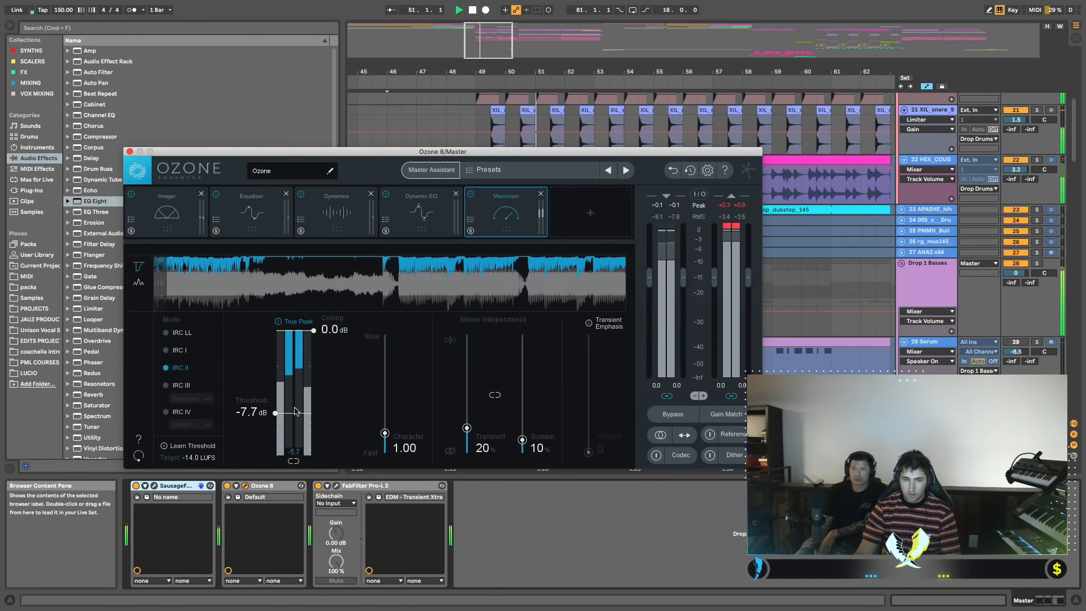
left_click_drag(295, 411, 299, 403)
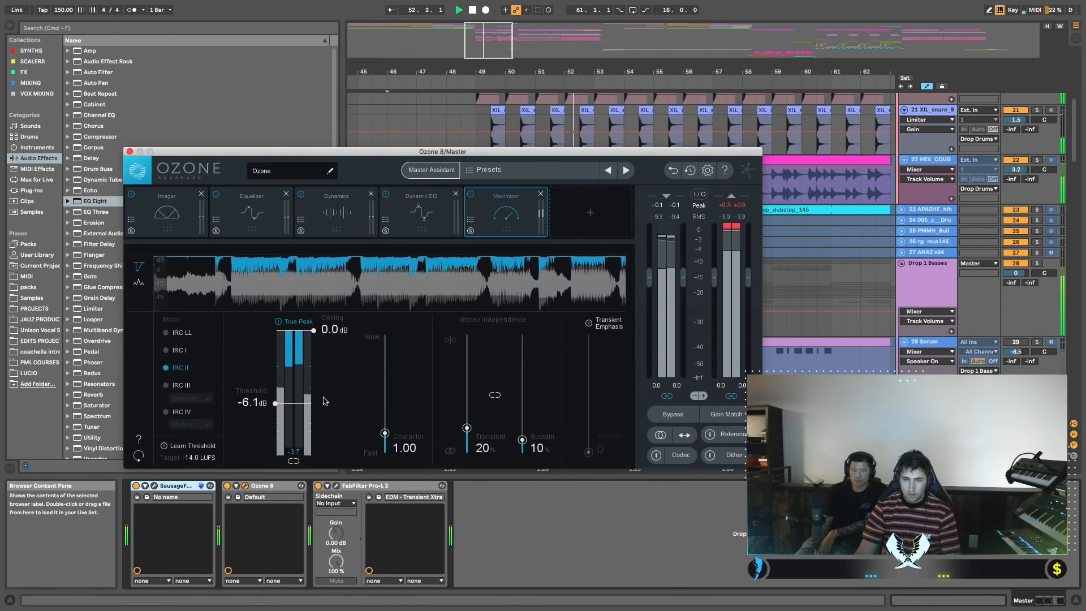
left_click(683, 416)
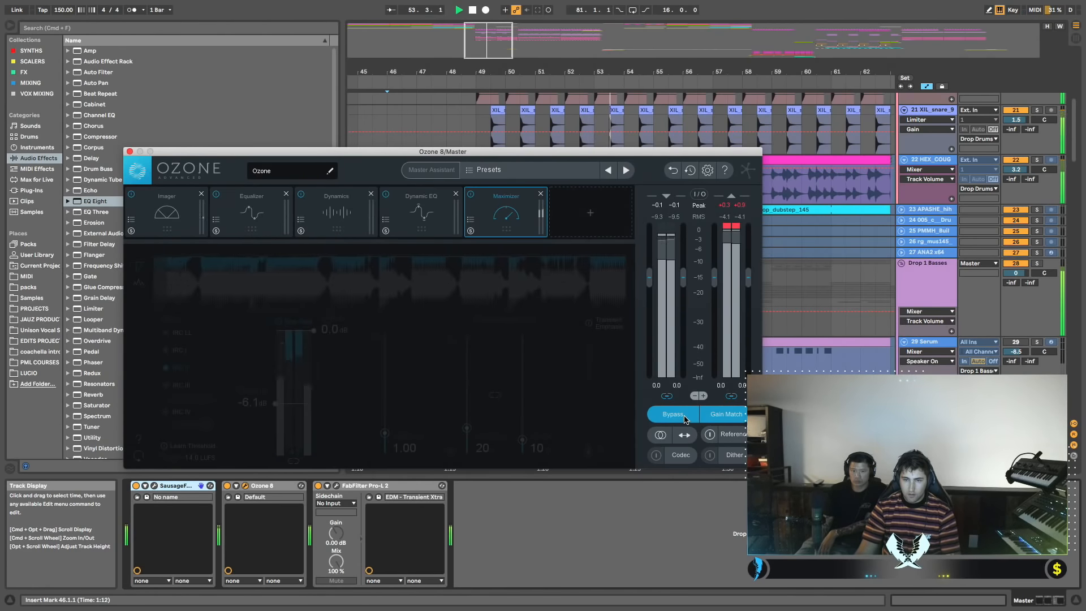
left_click(684, 416)
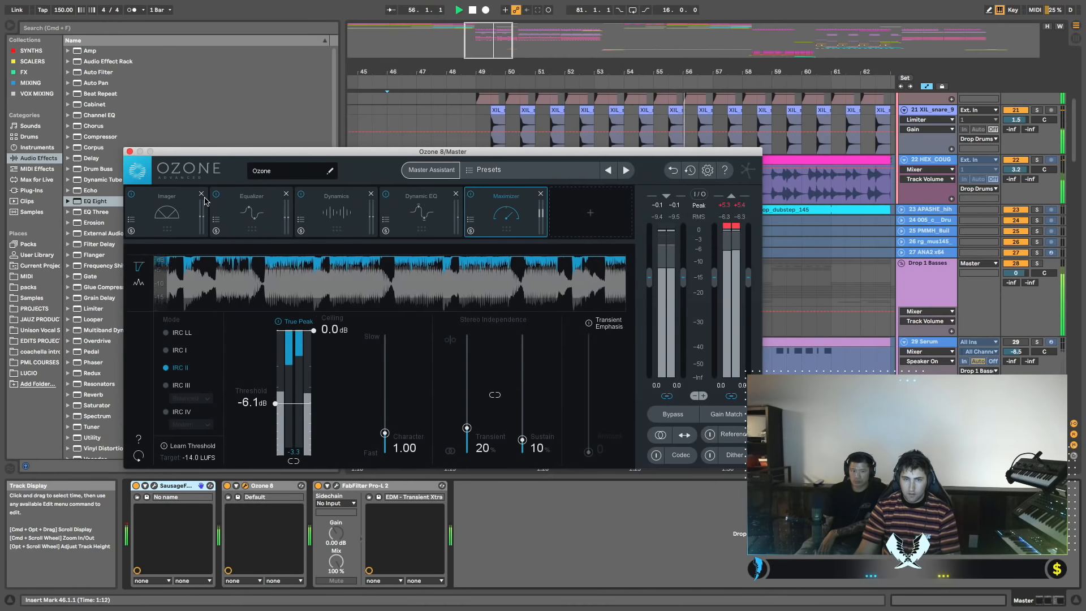
Close Ozone 8 and delete the FabFilter Pro-L 2 limiter from the Master chain.
left_click(130, 152)
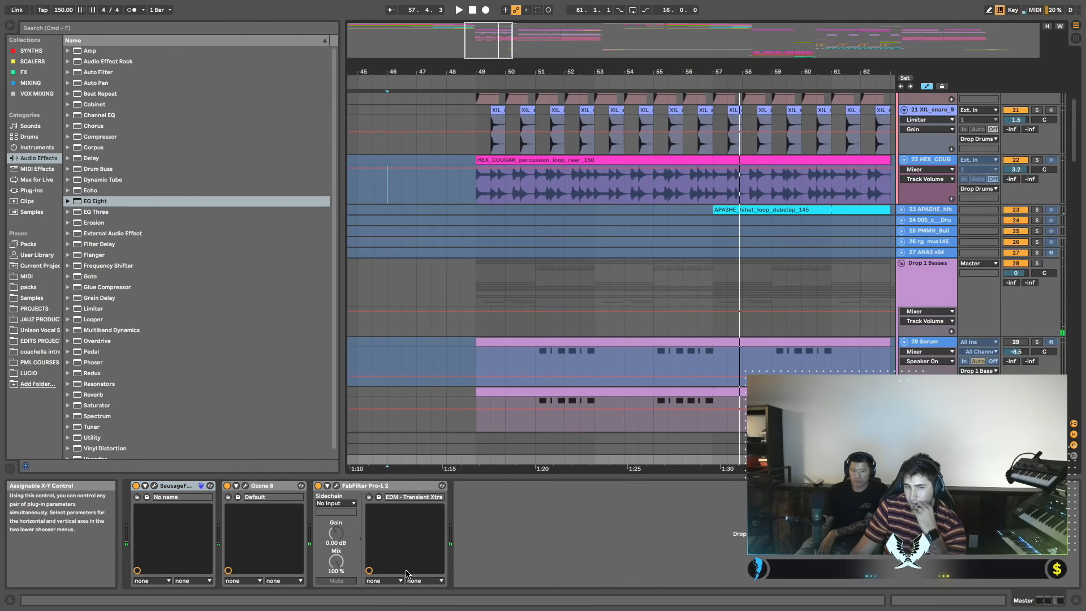
left_click(336, 486)
left_click(336, 486)
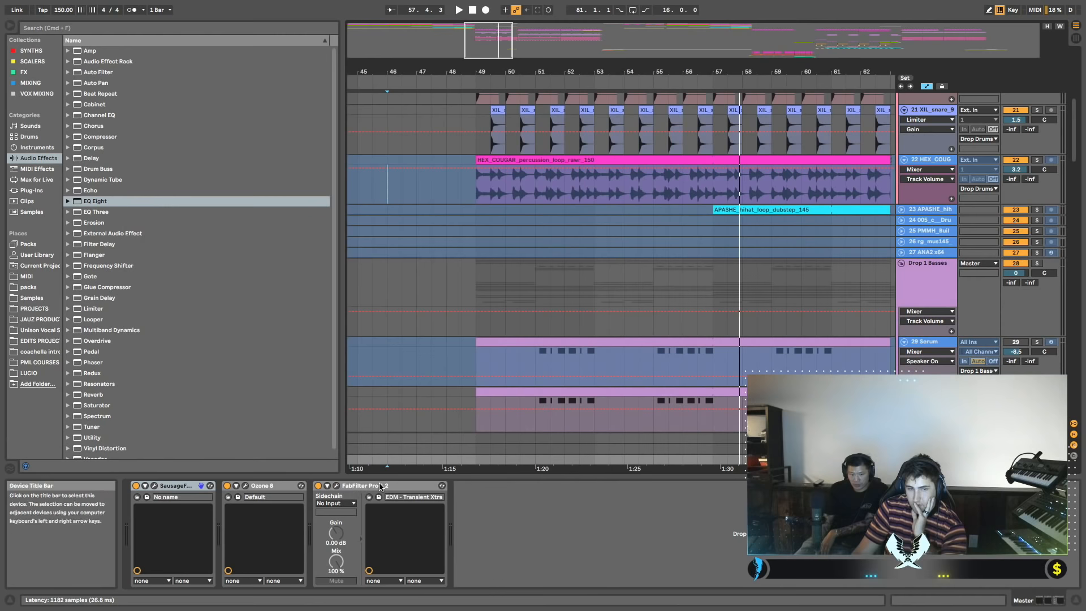
key("Delete")
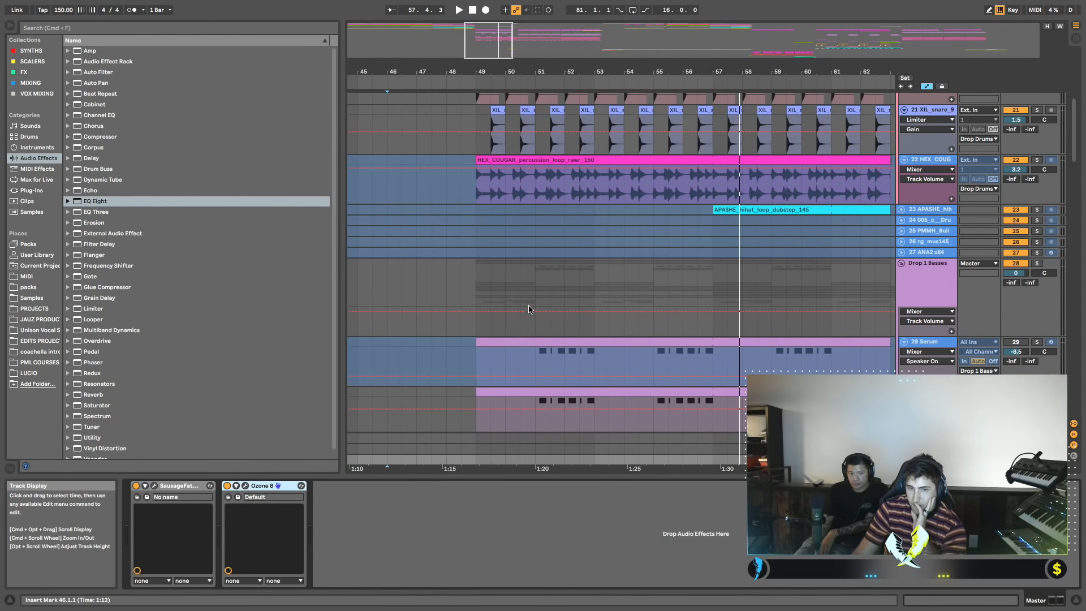
Bring the Drop 1 Basses tracks into view and listen to the drop from bar 48.1.1.
scroll(528, 305, "down", 3)
scroll(549, 307, "down", 1)
scroll(548, 305, "down", 2)
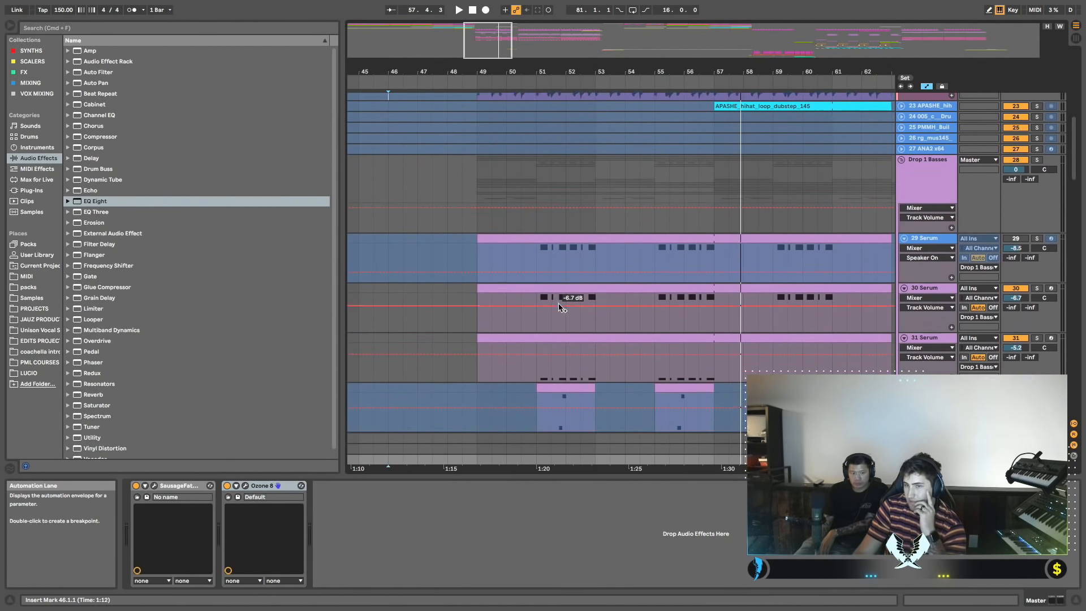
scroll(560, 308, "right", 2)
scroll(557, 309, "down", 3)
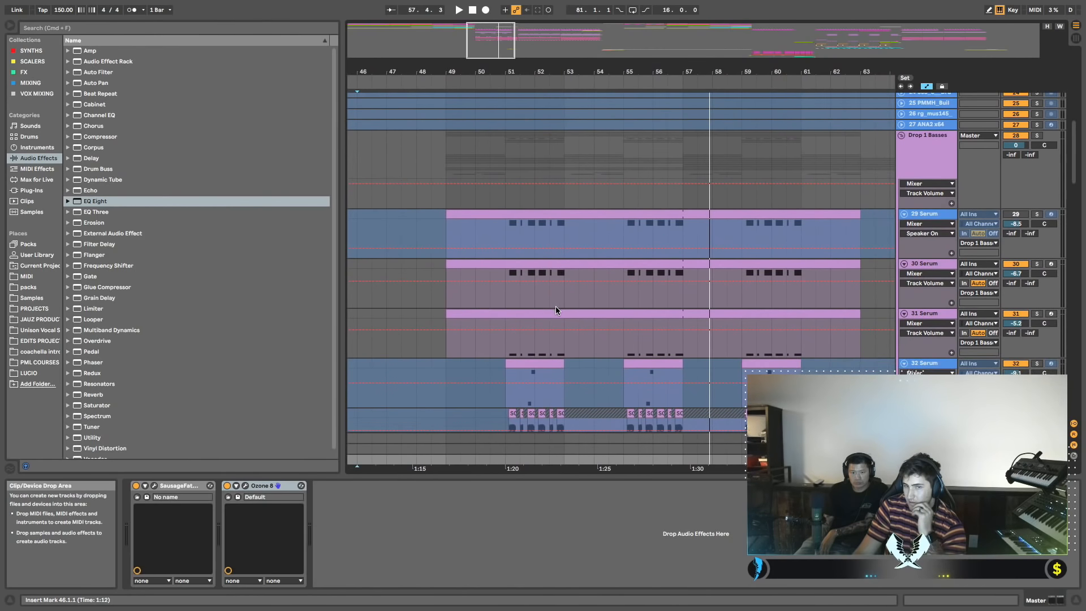
scroll(556, 307, "left", 1)
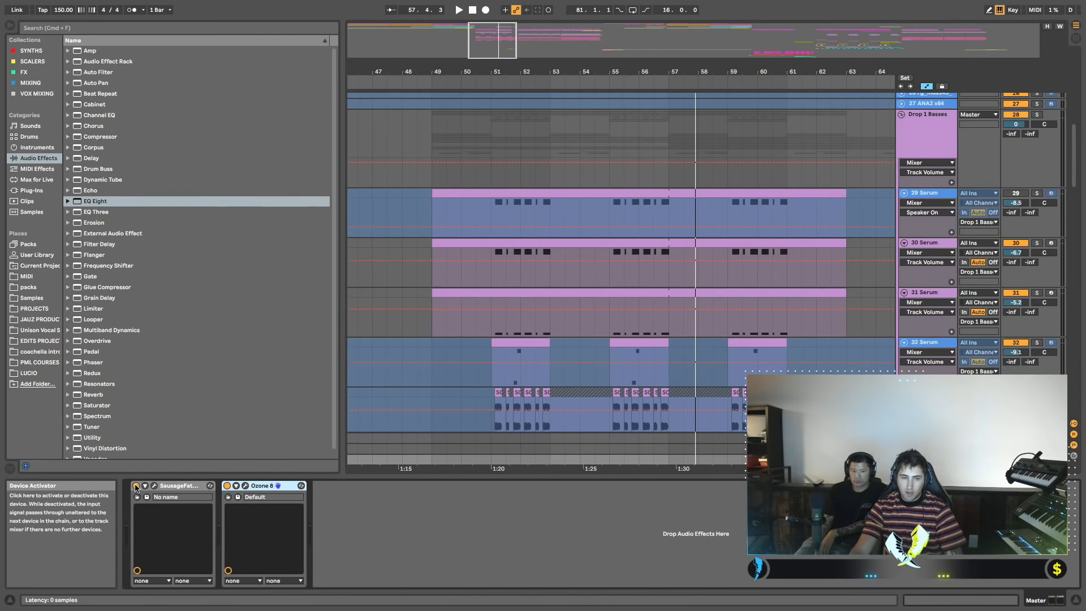
left_click(412, 193)
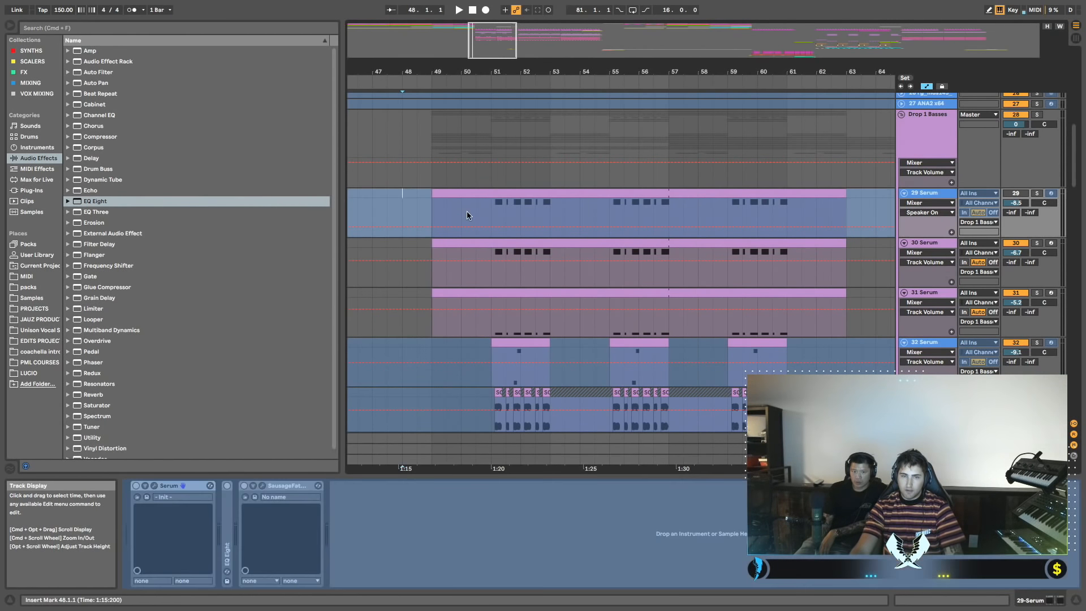
key("space")
scroll(478, 220, "down", 2)
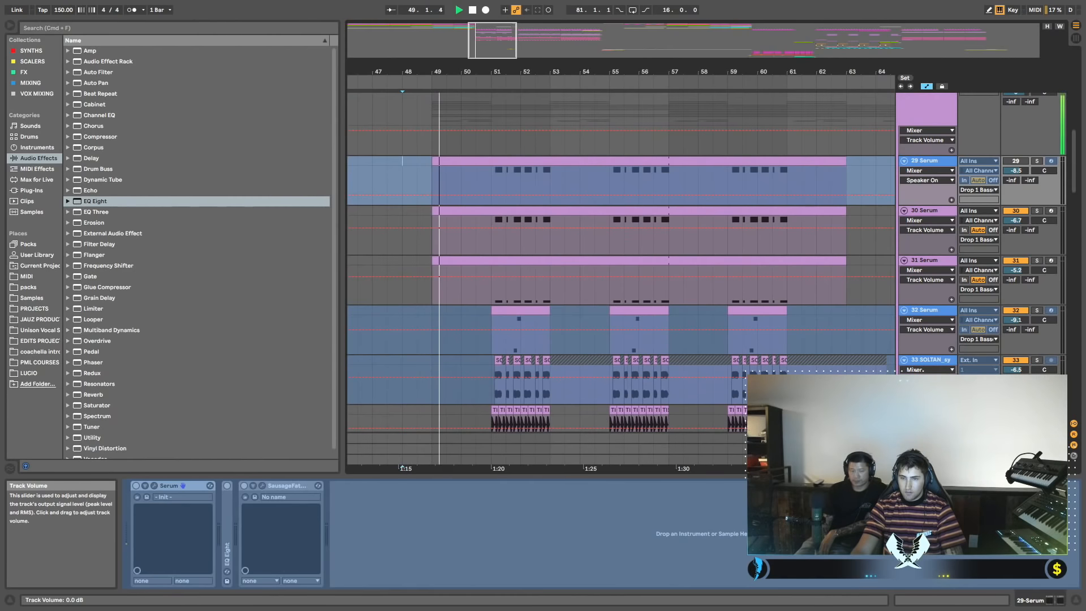
scroll(868, 363, "up", 3)
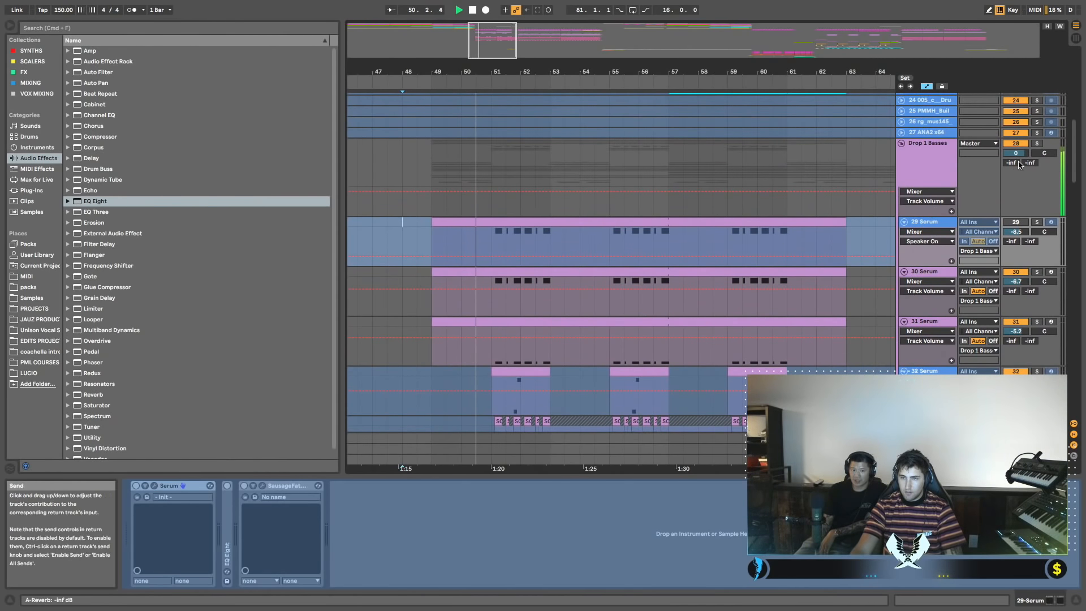
Replay from bar 45.1.1 and set the Drop 1 Basses group volume to -1.1 dB.
scroll(626, 189, "left", 3)
left_click(404, 165)
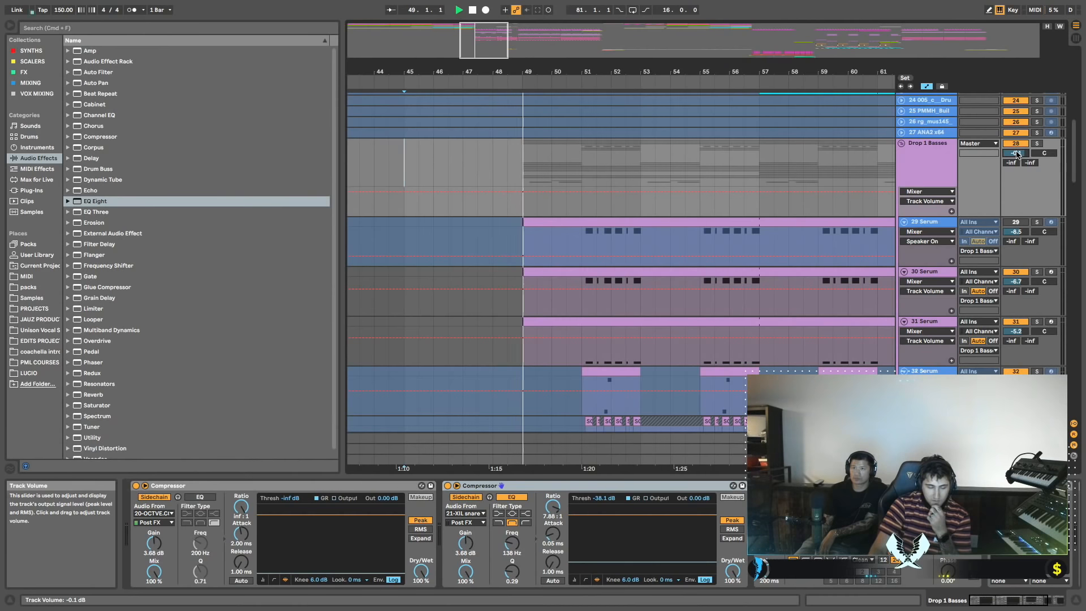
left_click_drag(1017, 155, 1017, 159)
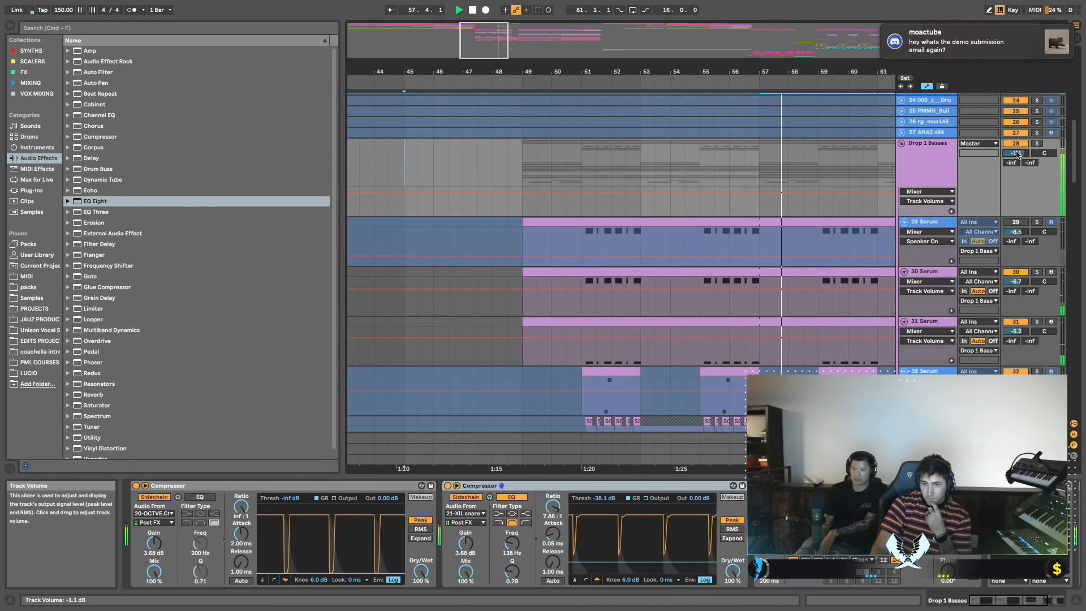
key("space")
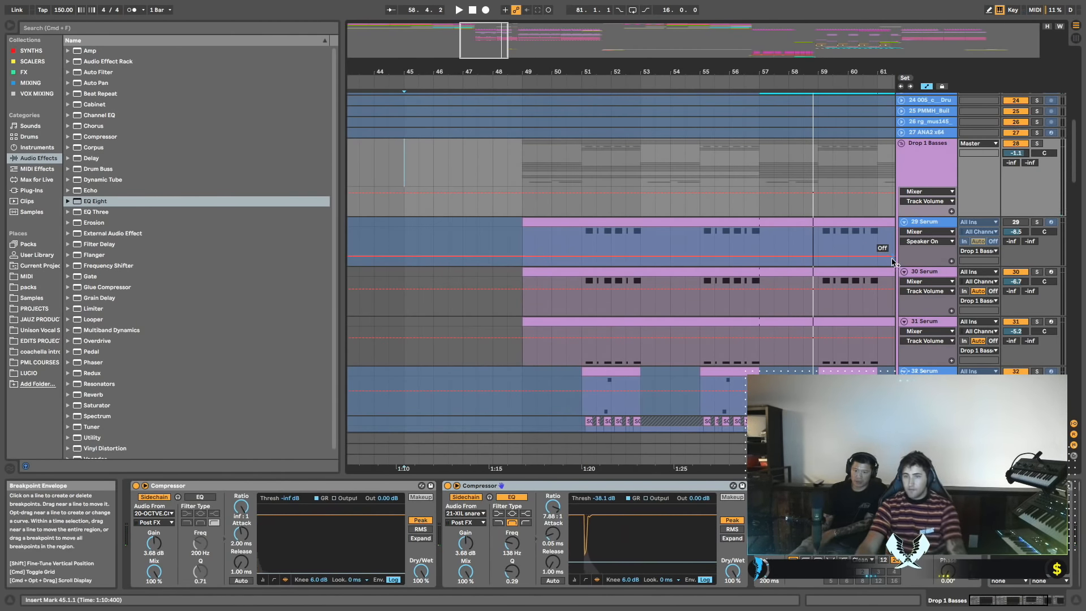
Fold all the individual tracks inside the Drop 1 Basses group.
left_click(905, 273, "alt")
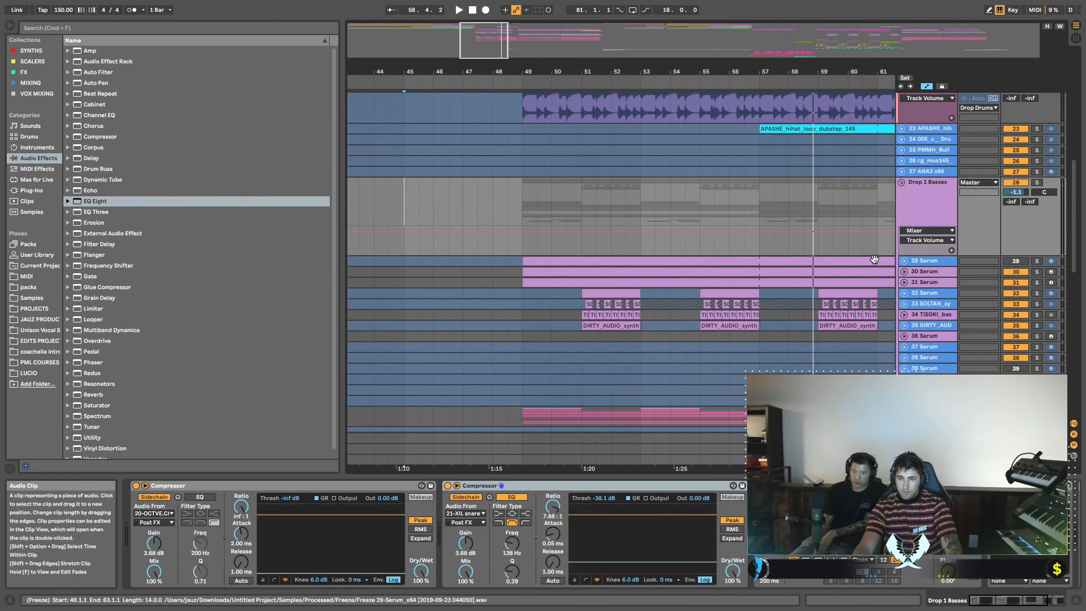
scroll(873, 260, "right", 1)
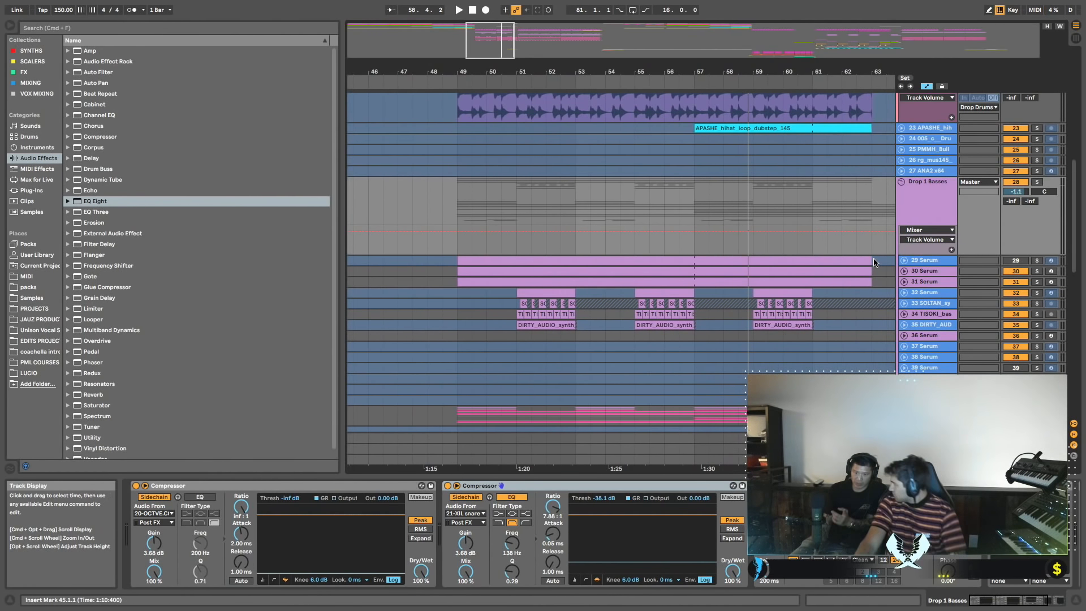
scroll(876, 254, "right", 3)
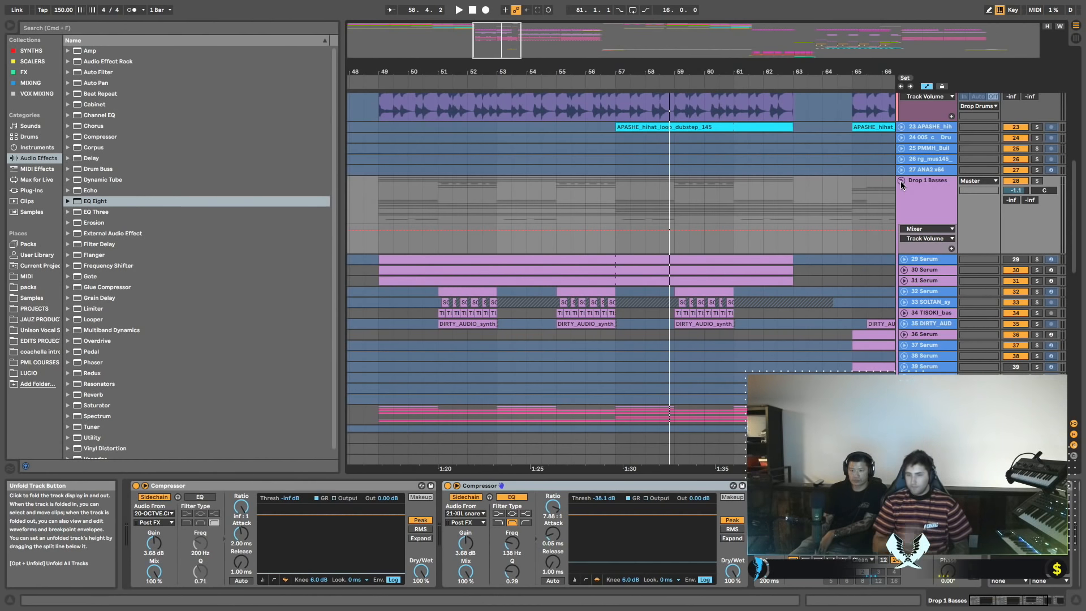
Play the drop from bar 61.3.1 into its second half and fold the individual Drop Drums tracks.
left_click(750, 208)
key("space")
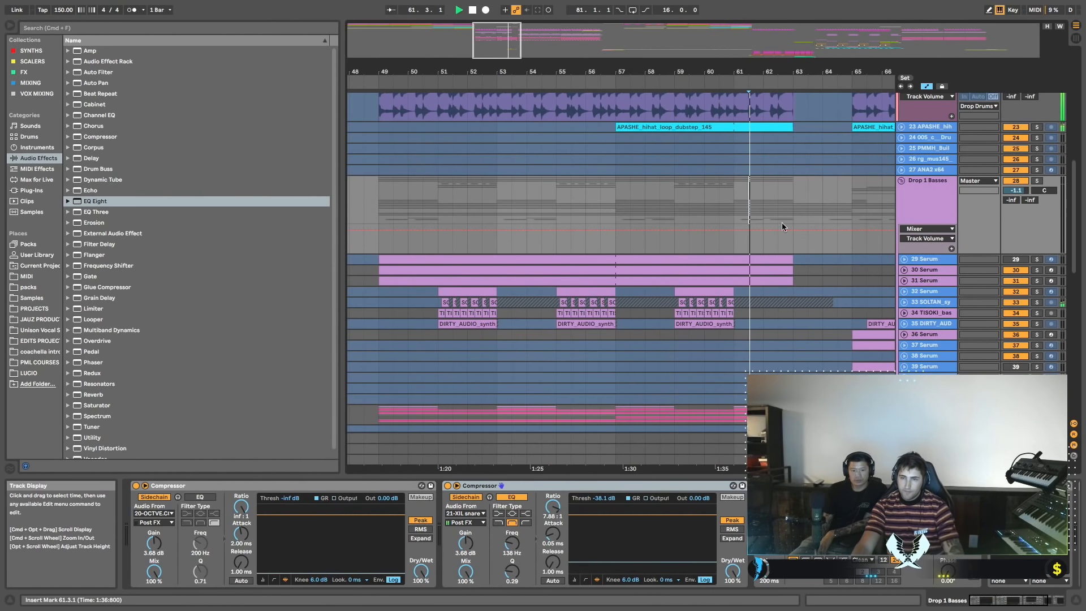
scroll(785, 229, "right", 3)
scroll(789, 240, "up", 5)
left_click_drag(787, 240, 730, 241)
left_click(904, 145, "alt")
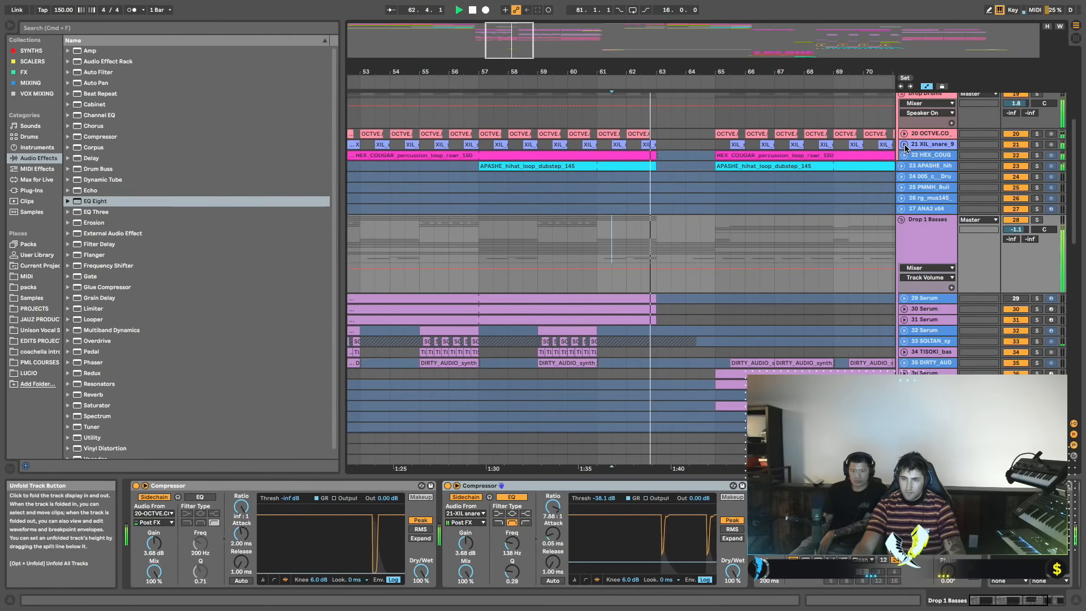
left_click_drag(769, 72, 561, 54)
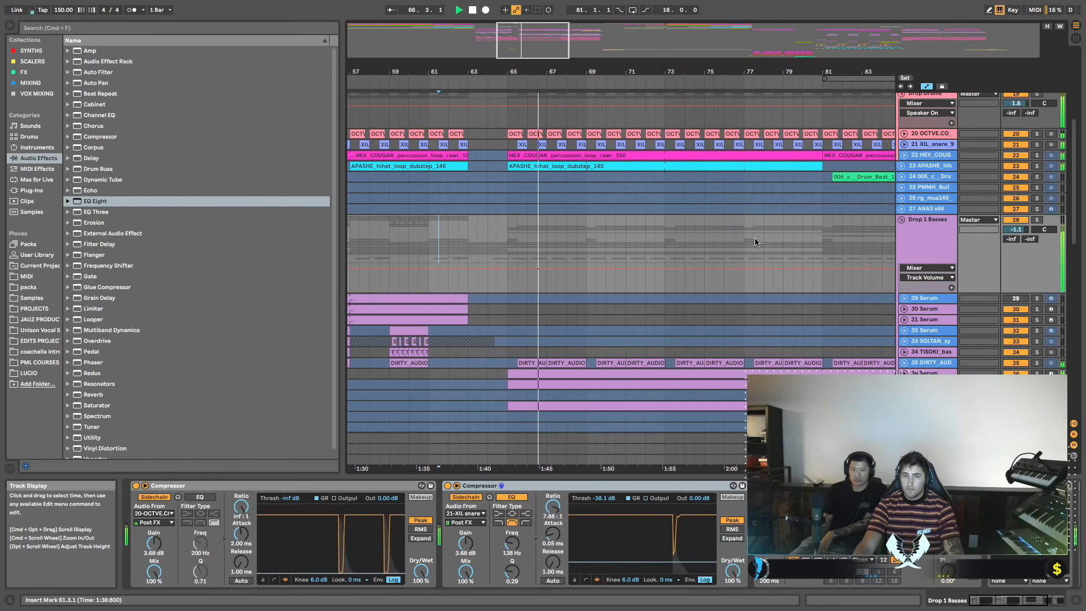
Stop playback and restart it from bar 86.1.1 in the second half of the drop.
scroll(750, 236, "up", 3)
scroll(743, 238, "right", 3)
scroll(742, 237, "right", 3)
key("space")
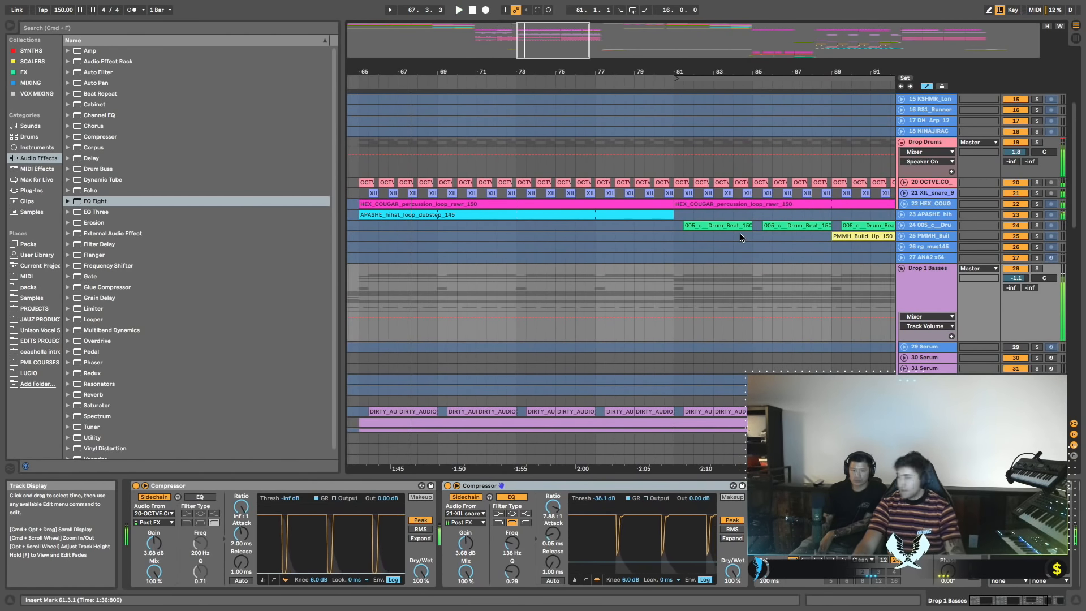
scroll(743, 238, "up", 5)
scroll(735, 241, "right", 4)
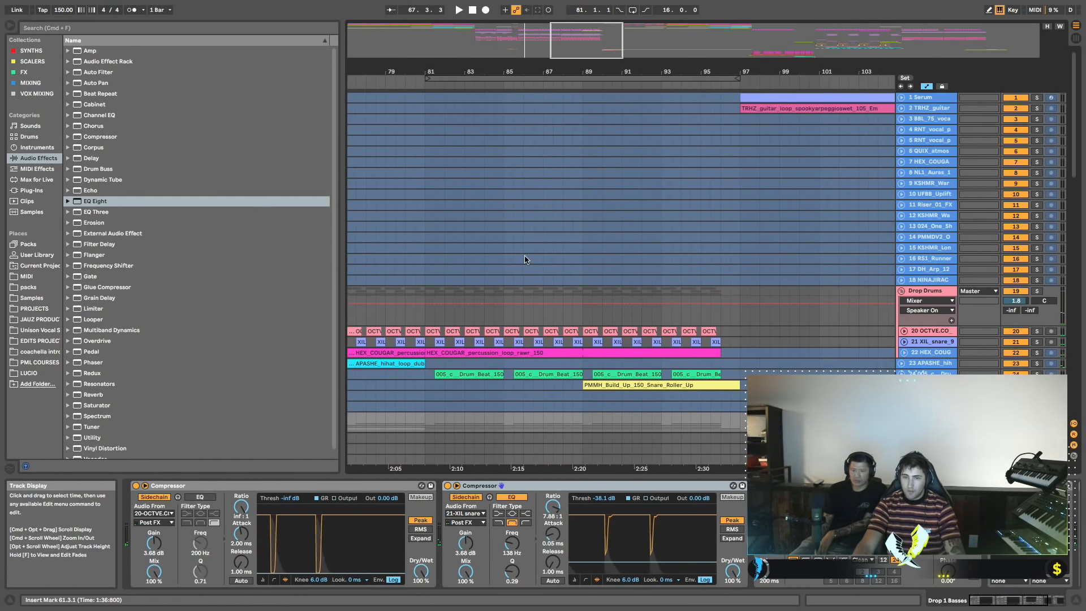
left_click(525, 259)
key("space")
Listen on from bar 86.1.1 while inspecting the Drop Drums, Drop 1 Basses and 43 Group tracks.
scroll(603, 271, "down", 3)
scroll(604, 272, "down", 6)
scroll(604, 270, "left", 3)
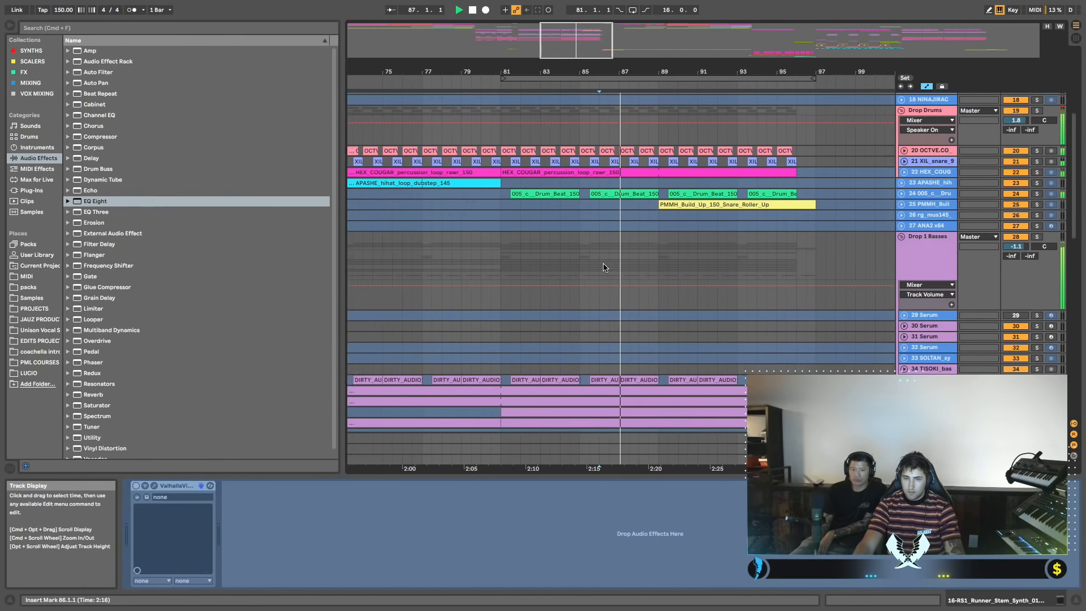
scroll(605, 268, "left", 1)
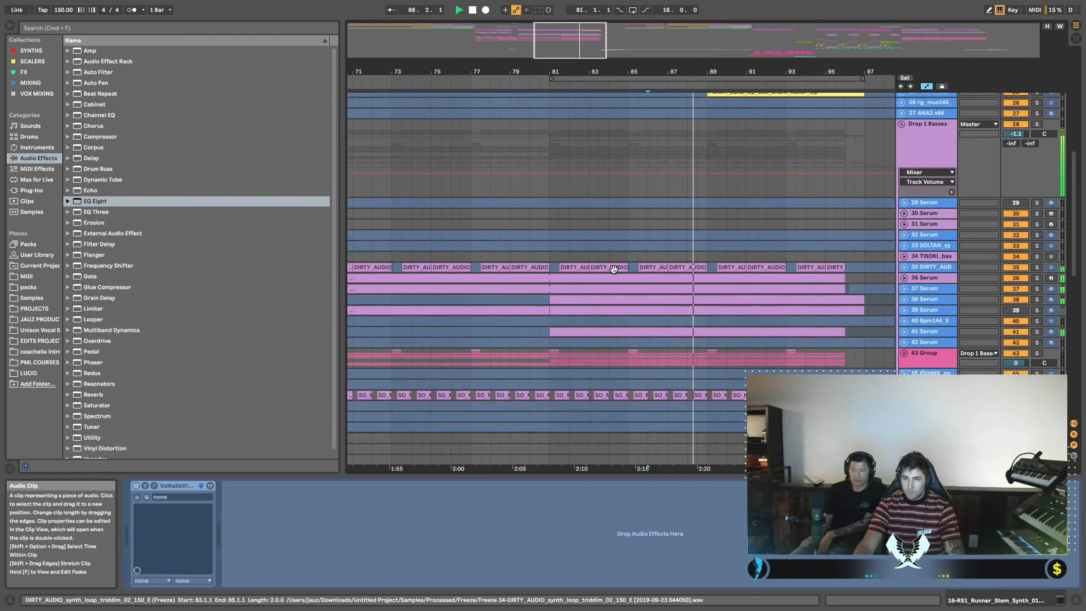
scroll(610, 269, "down", 2)
scroll(613, 269, "left", 1)
scroll(613, 268, "right", 2)
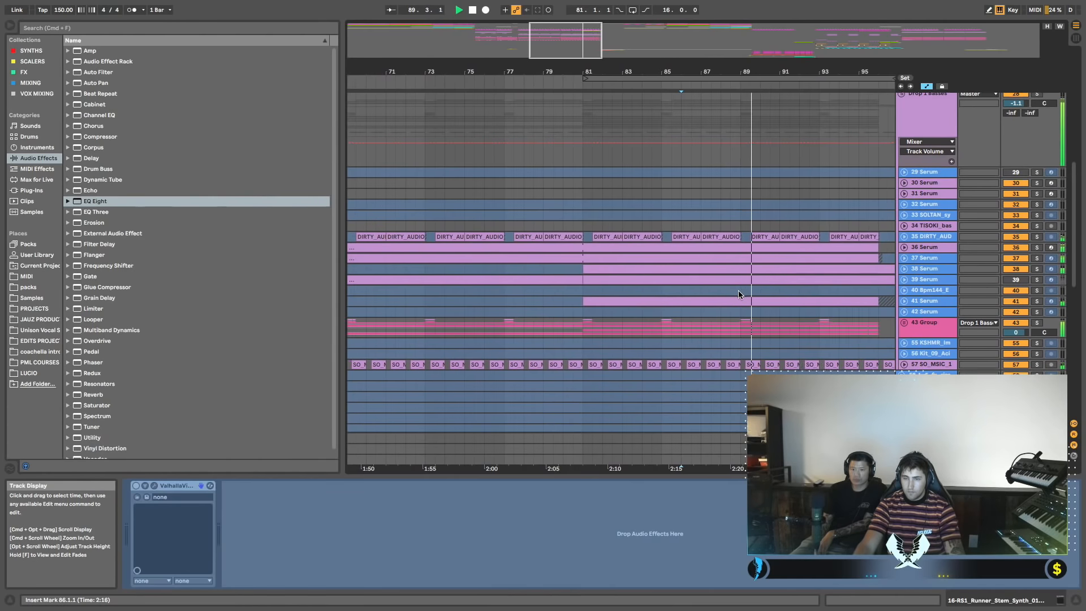
scroll(738, 290, "right", 1)
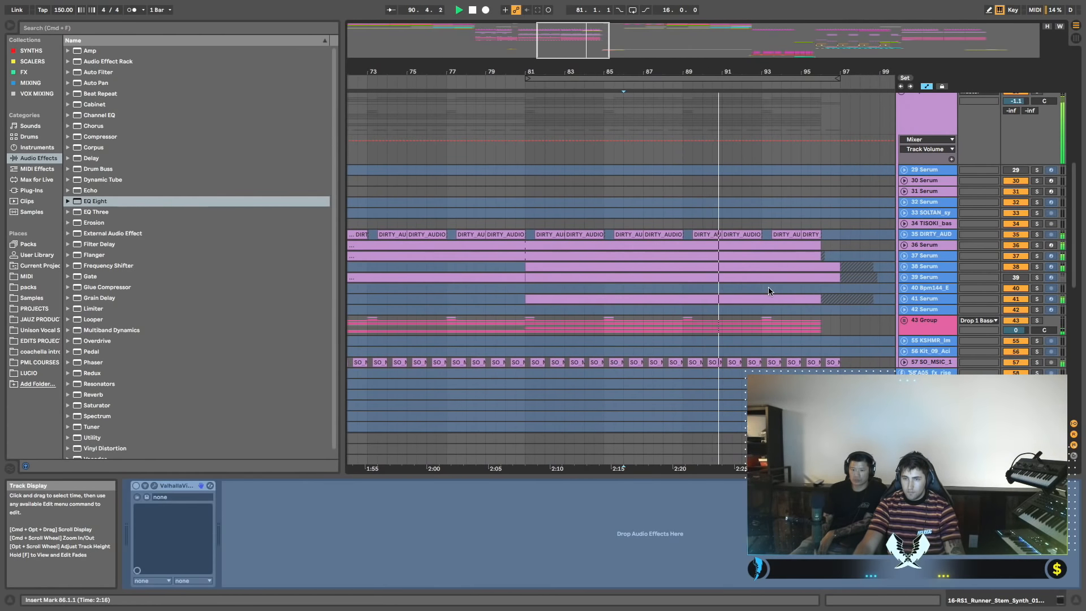
scroll(761, 289, "right", 2)
scroll(762, 291, "down", 5)
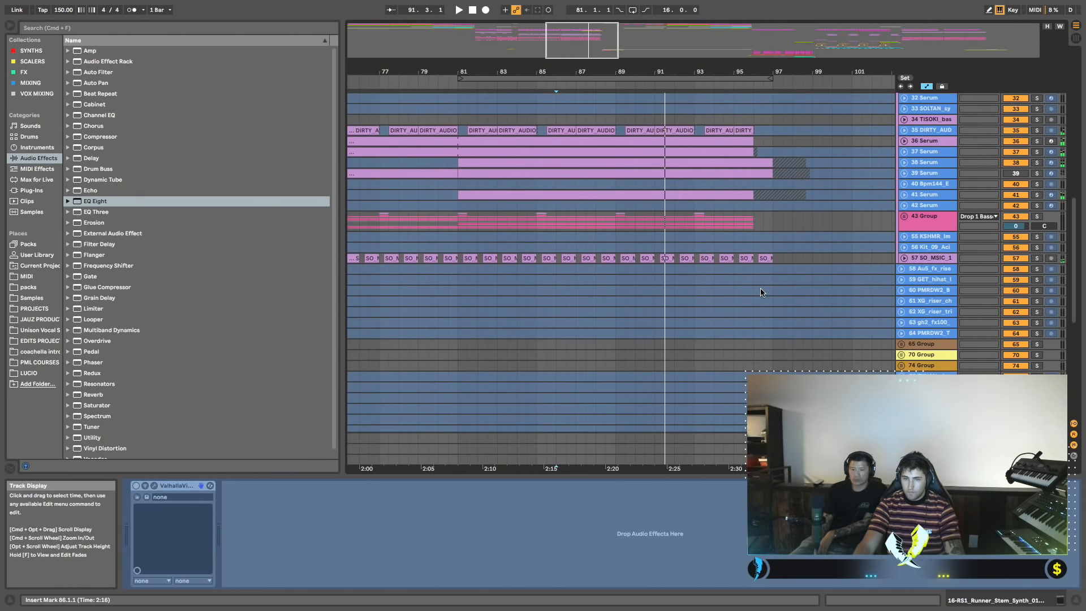
Solo the 43 Group track and play it from about bar 90.
scroll(836, 258, "down", 2)
left_click(1037, 178)
key("space")
key("space")
left_click(636, 184)
key("space")
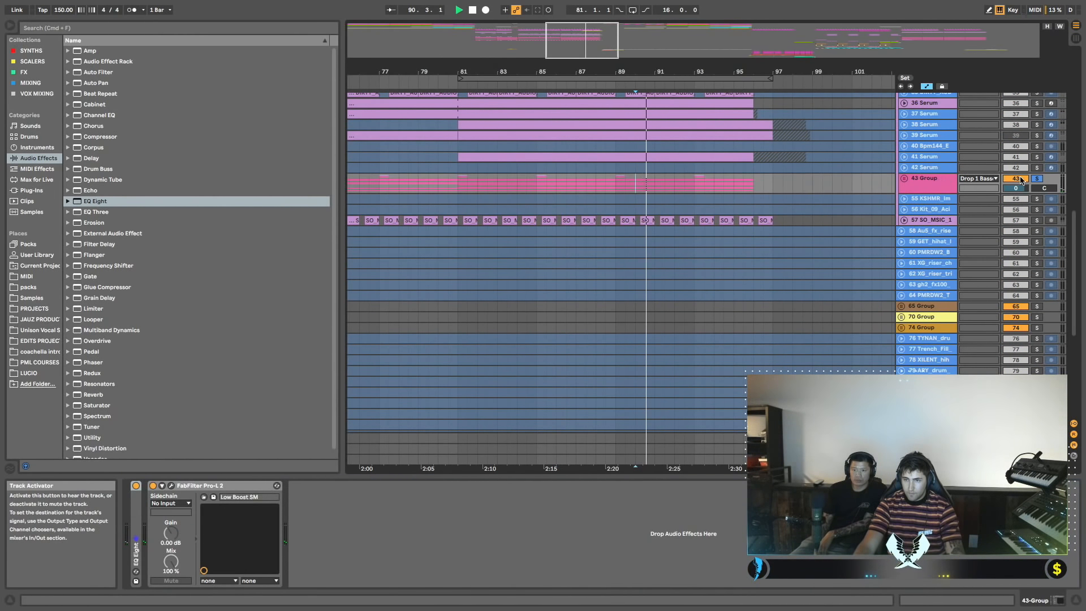
Unfold the 43 Group, take it out of solo and replay the full mix from bar 93.1.1.
left_click(904, 179)
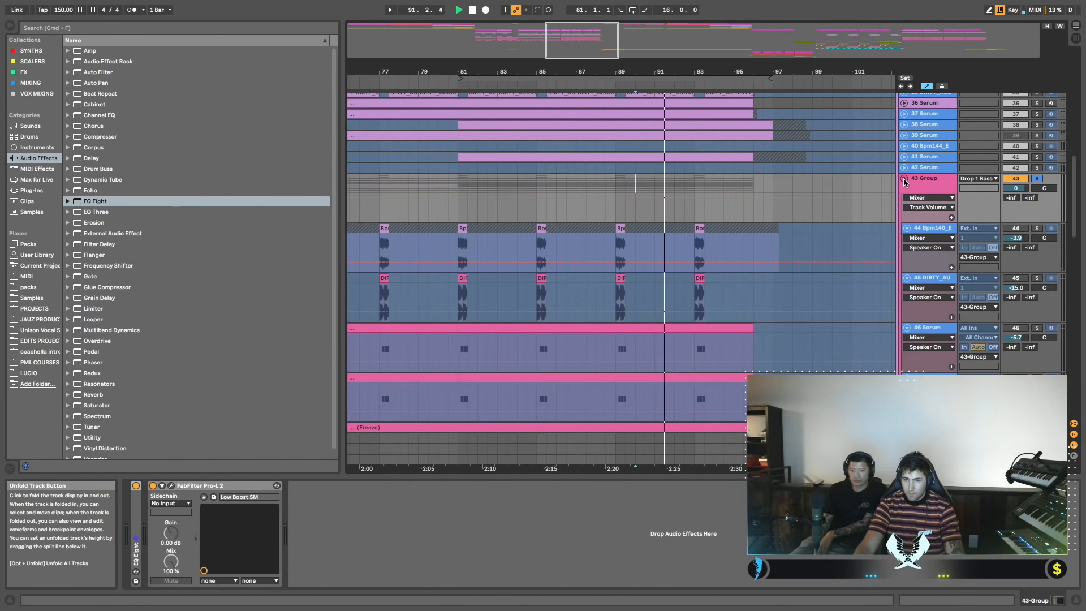
left_click(695, 247)
key("space")
key("space")
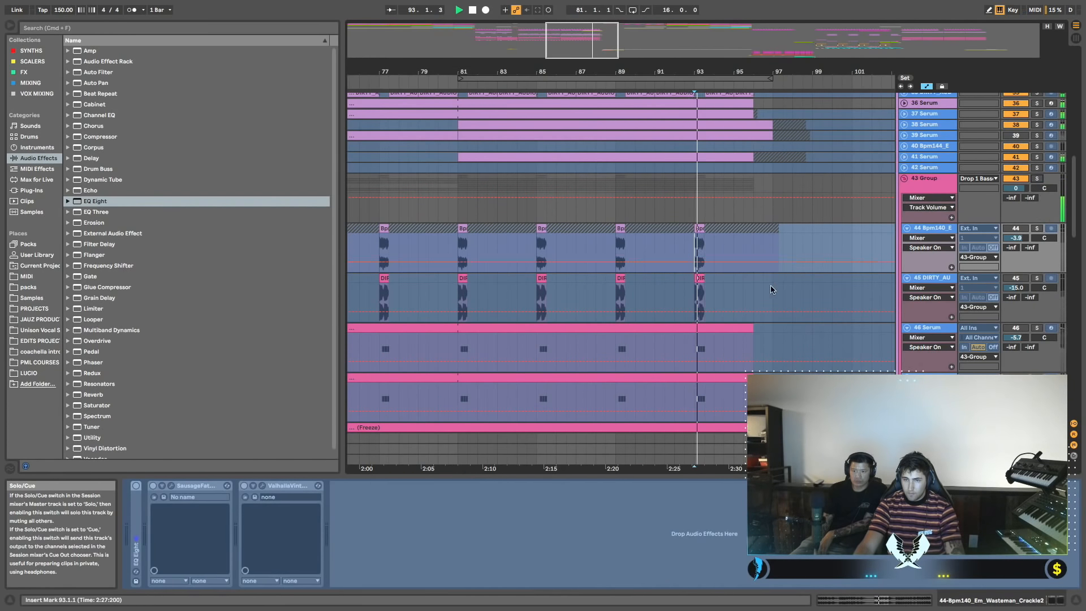
Unfold the PMMH_Build_Up snare roll track and play its clip from bar 89.1.1.
scroll(770, 285, "up", 6)
scroll(773, 285, "up", 6)
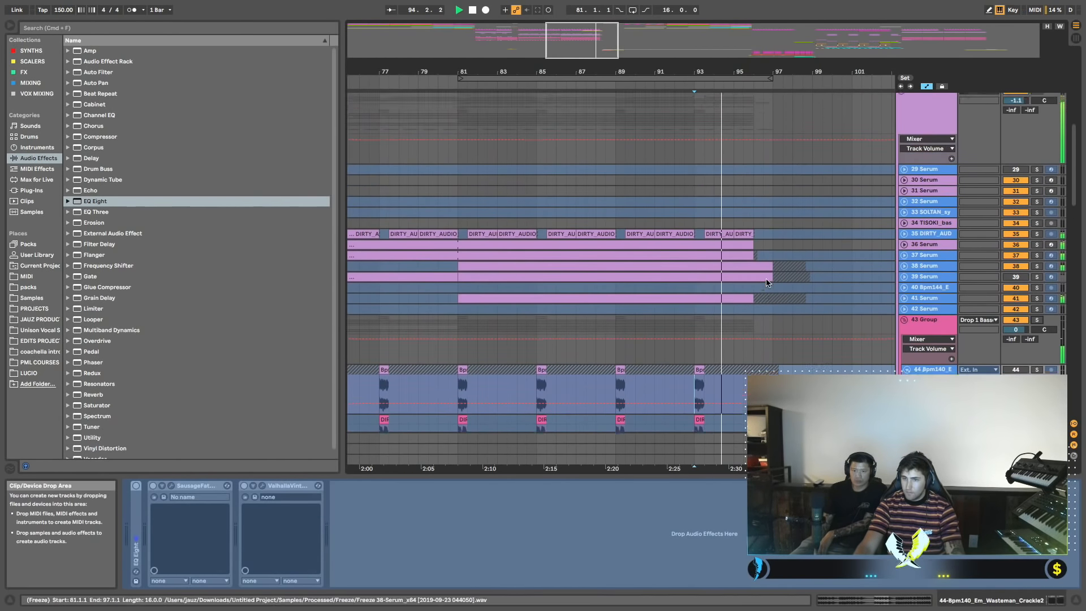
left_click(902, 287)
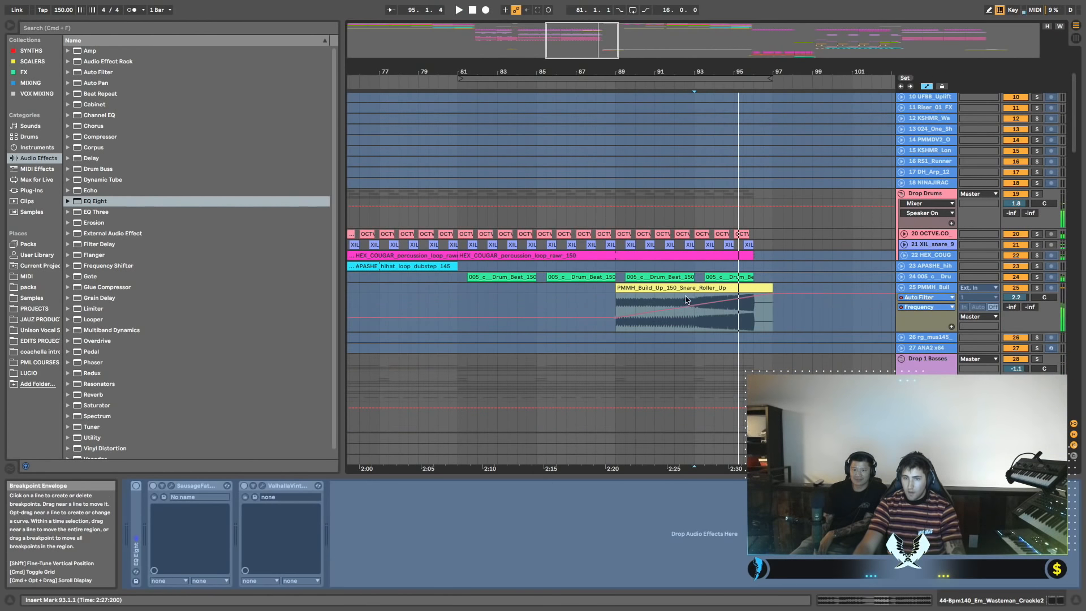
left_click(734, 313)
key("space")
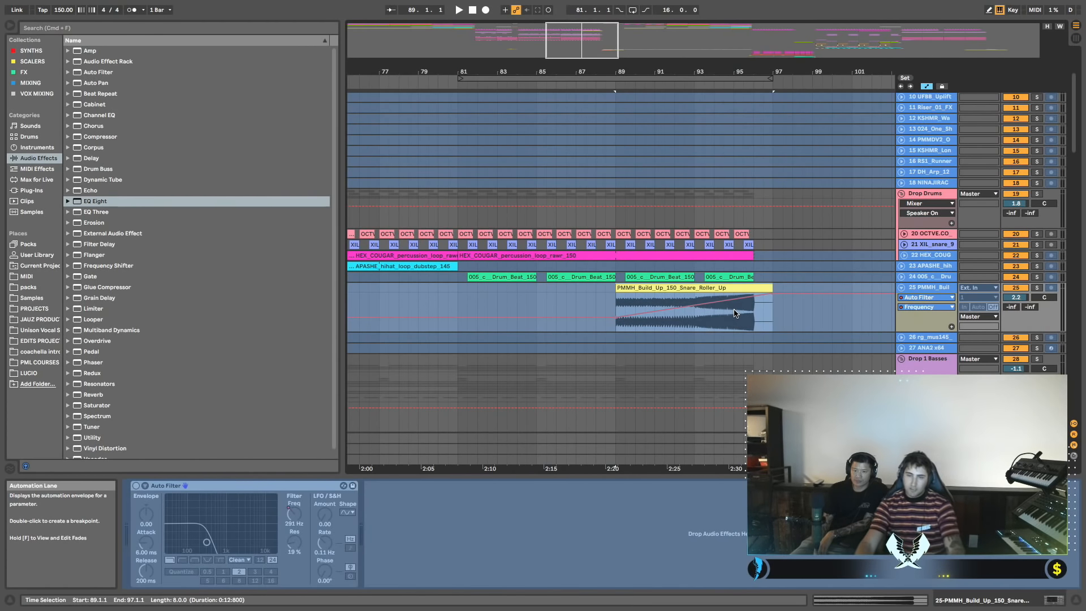
key("space")
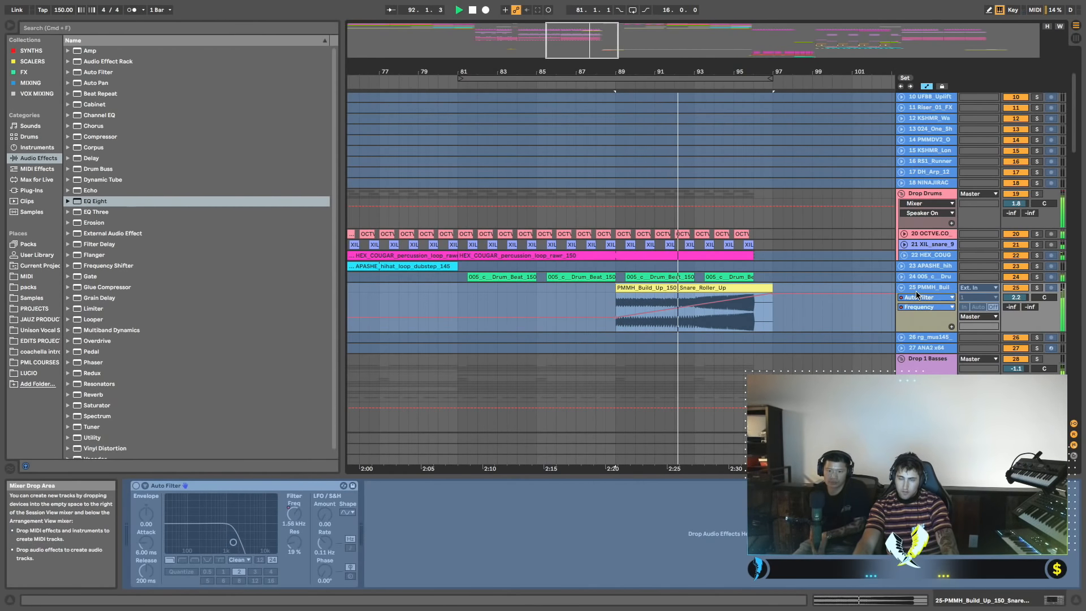
Deactivate the last 005_c Drum_Beat clip and, after splitting at bar 93.1.1, the first half of the PMMH snare roll clip.
left_click(1016, 287)
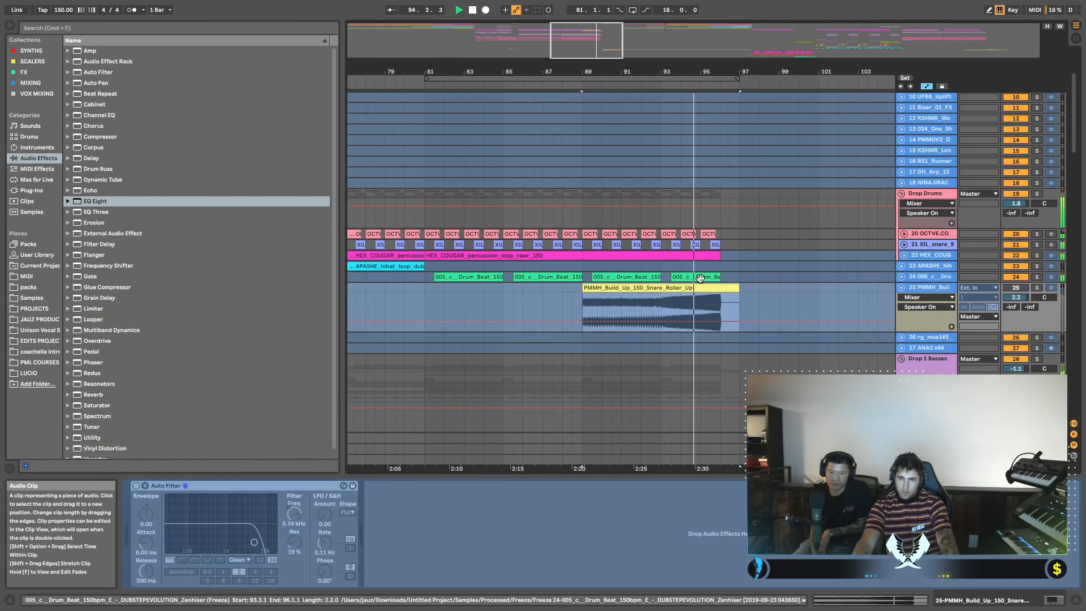
left_click(700, 277)
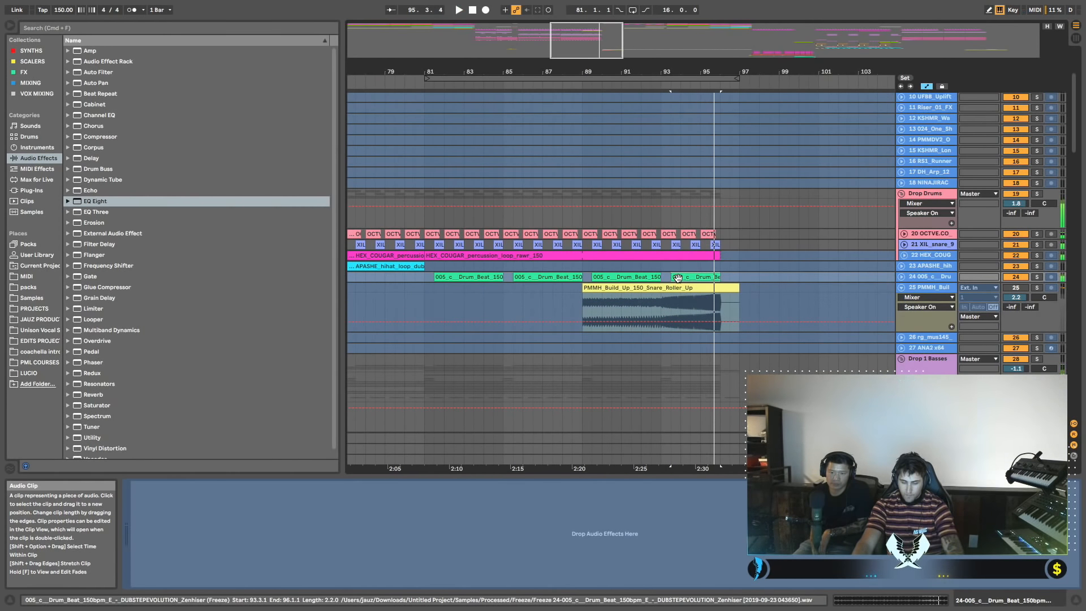
left_click(661, 303)
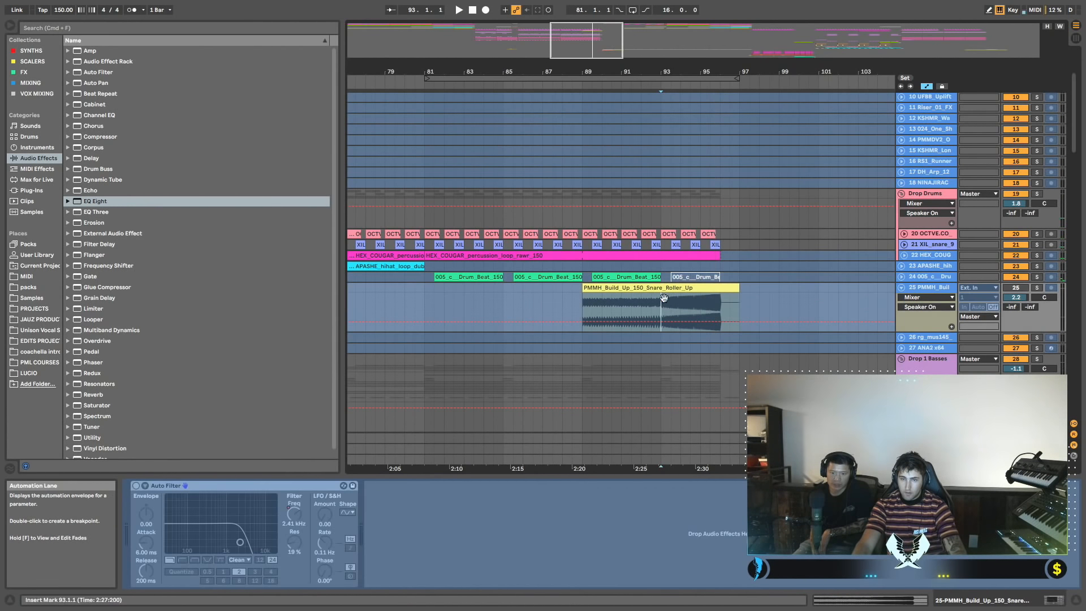
key("super+e")
key("0")
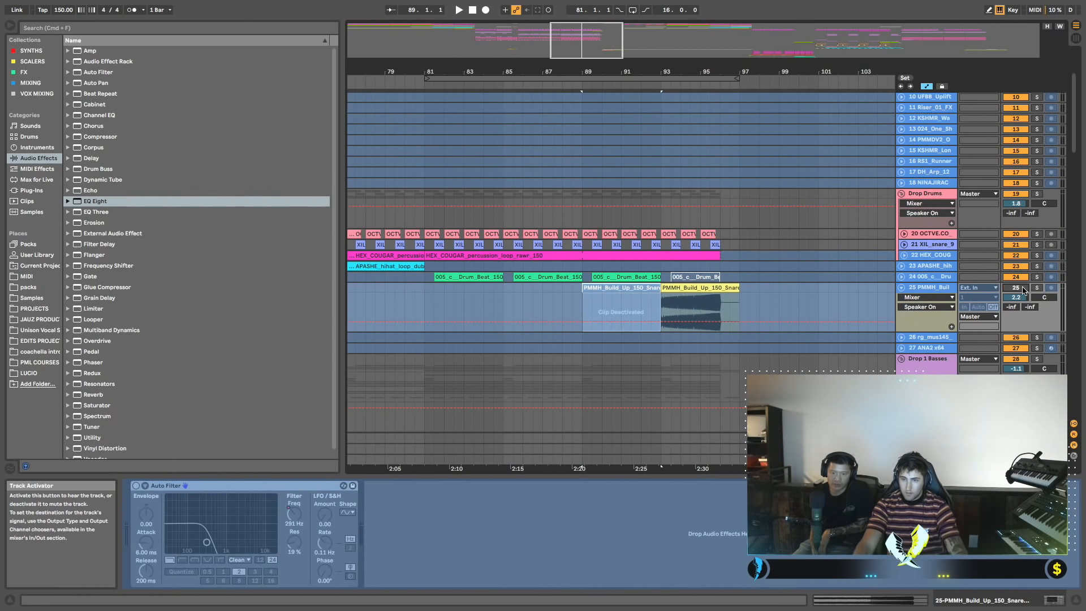
Play the active snare roll from bar 93.1.1 and set its track volume to -4.7 dB.
left_click(687, 299)
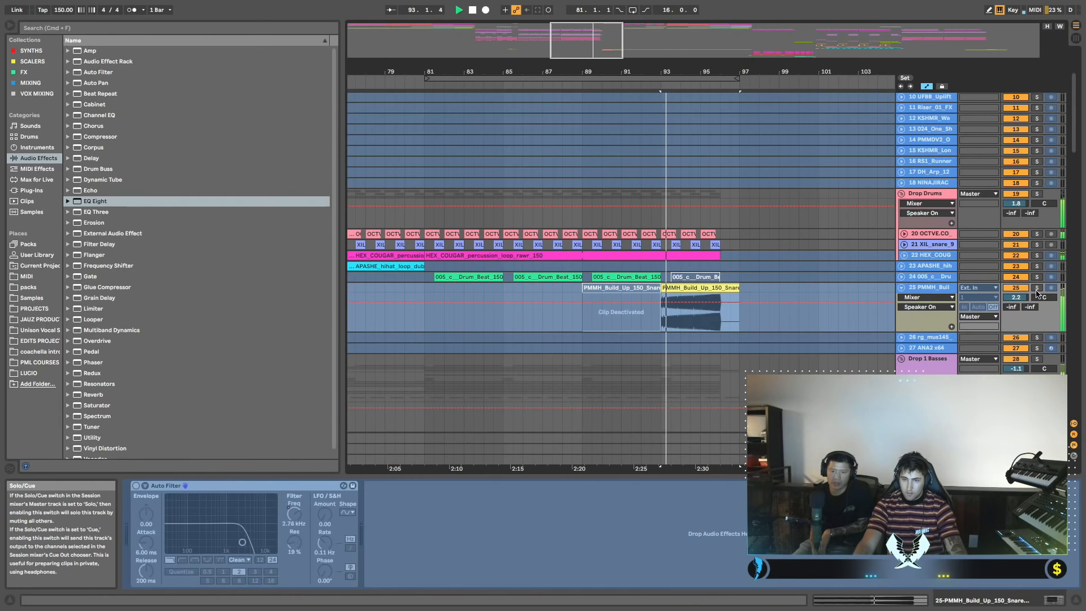
left_click_drag(1016, 297, 1016, 314)
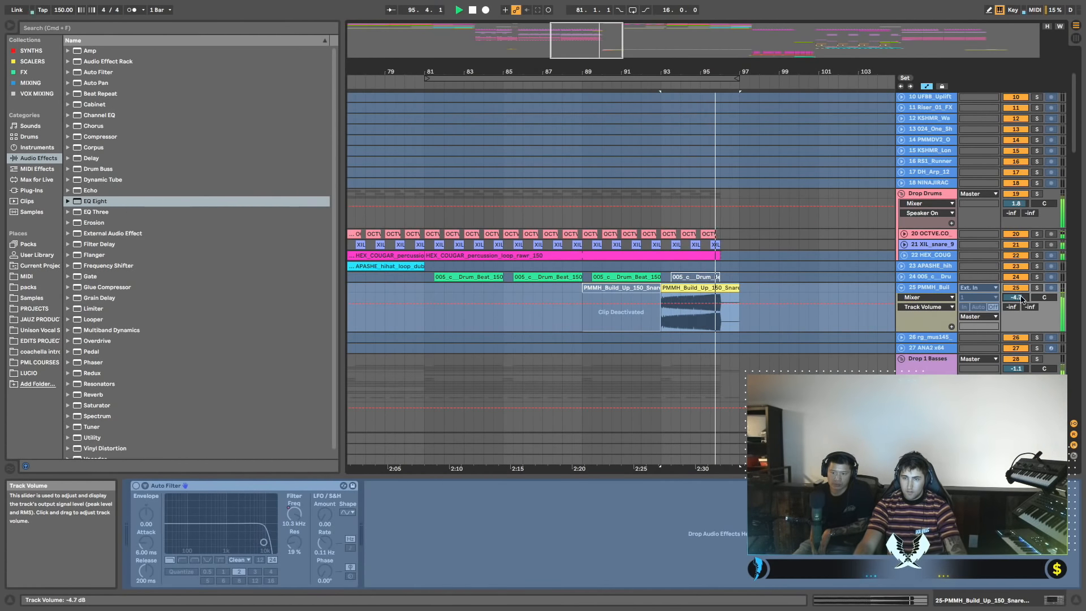
key("space")
Unfreeze the PMMH snare roll track and replay it from bar 93.1.1.
scroll(850, 289, "down", 2)
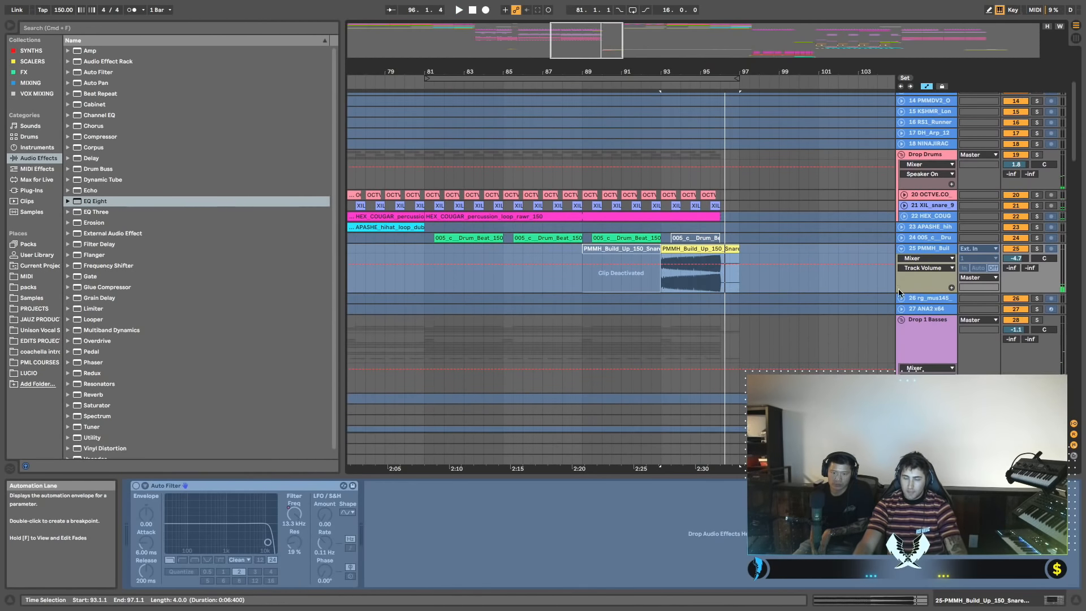
right_click(933, 248)
left_click(963, 317)
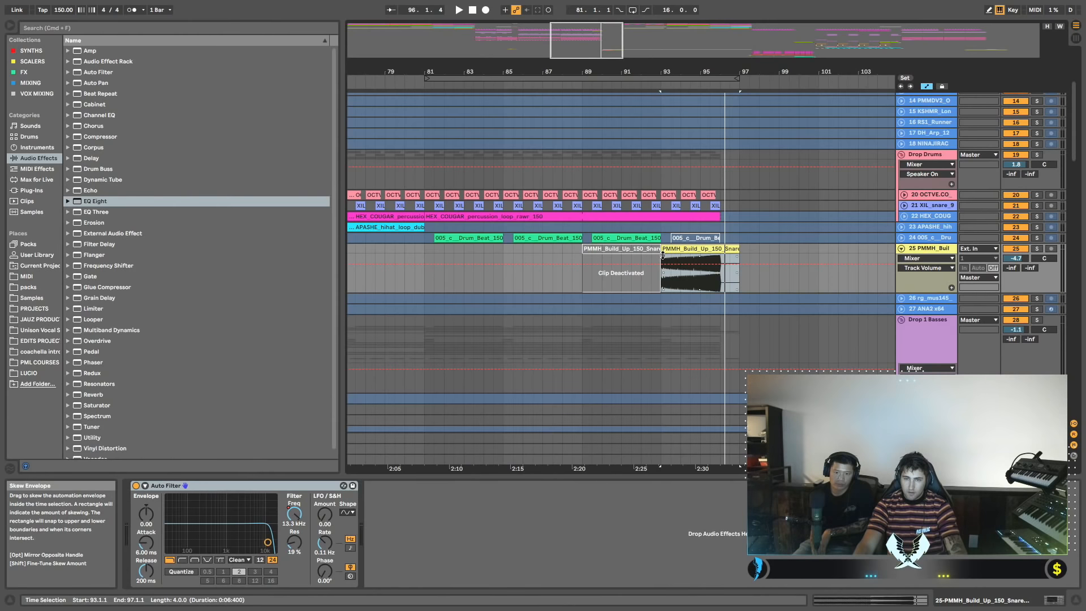
key("space")
key("space")
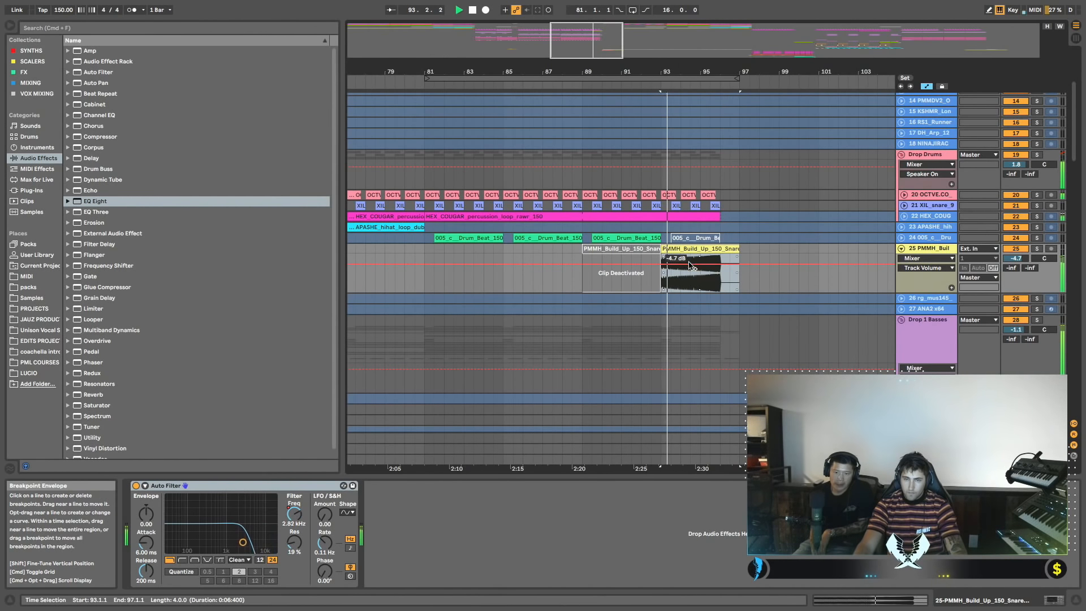
Play from bar 92.3.1 through the end of the drop into the guitar section at bar 97.
left_click(652, 276)
key("space")
key("space")
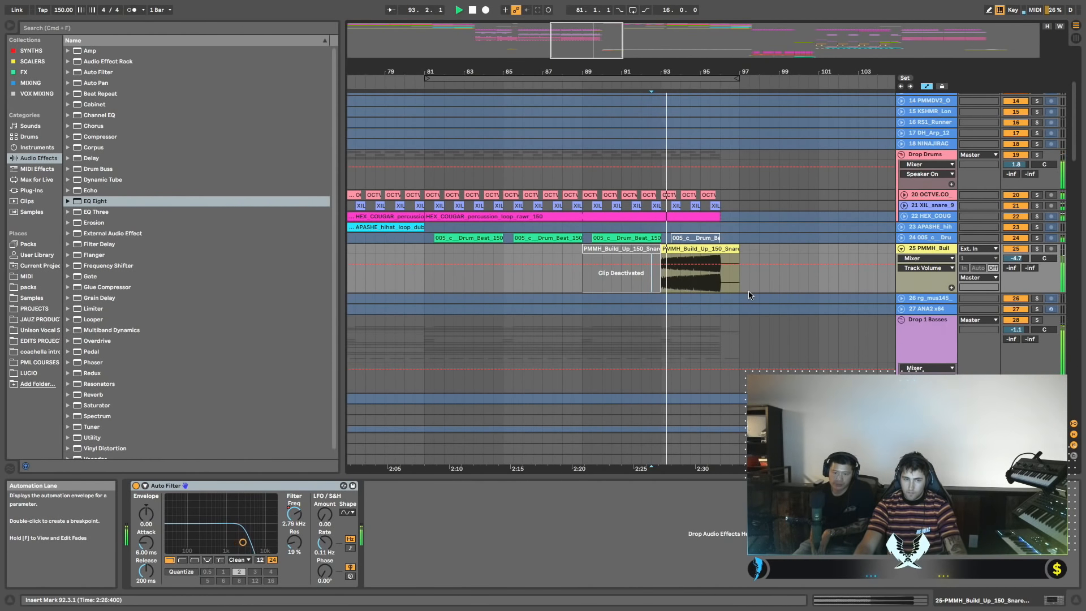
scroll(747, 283, "down", 2)
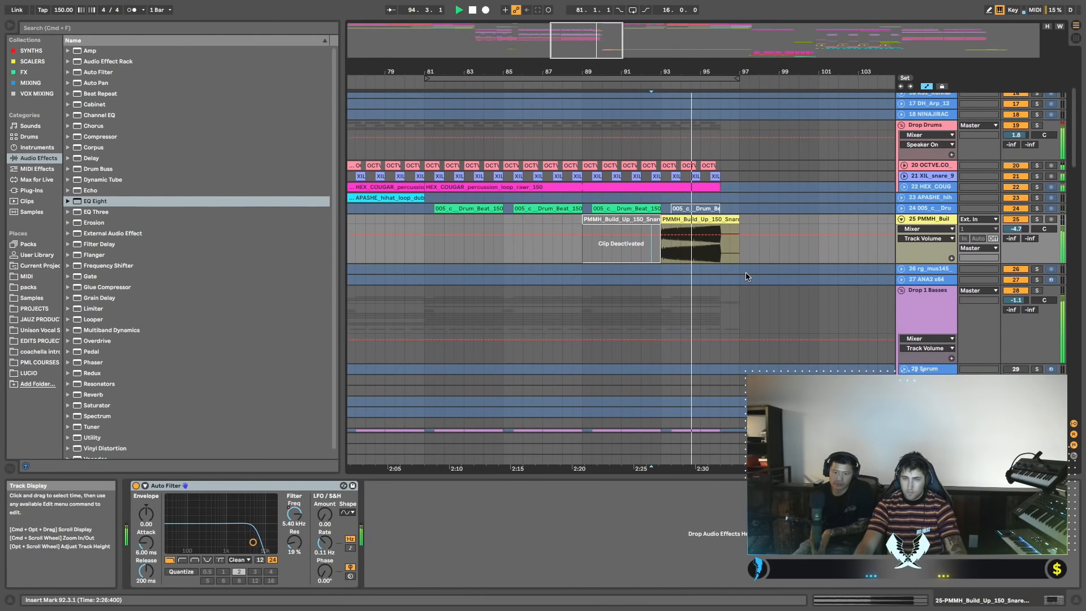
scroll(745, 277, "right", 5)
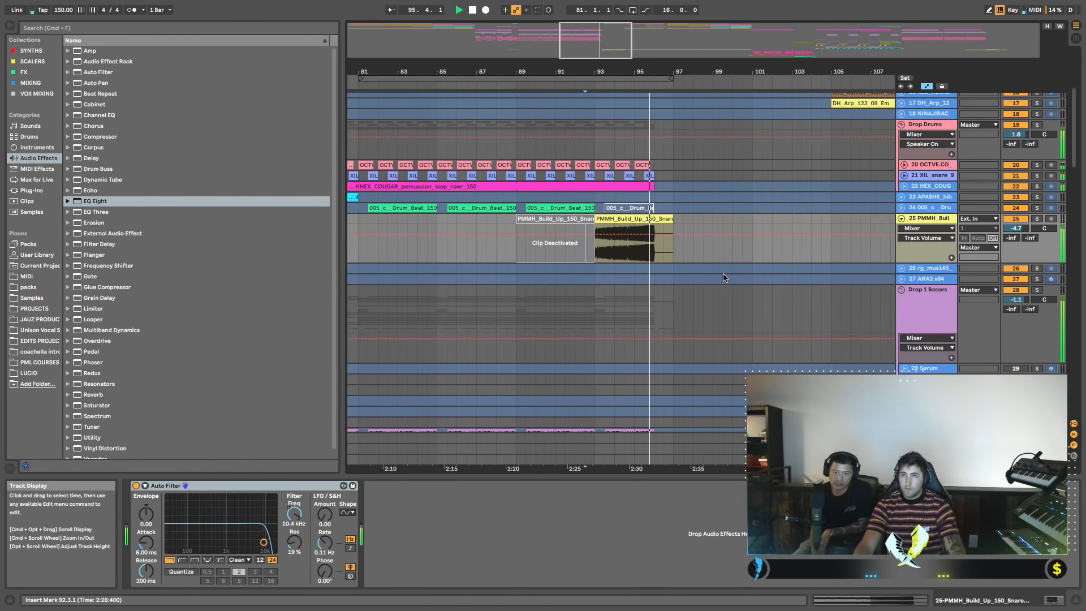
scroll(716, 279, "right", 2)
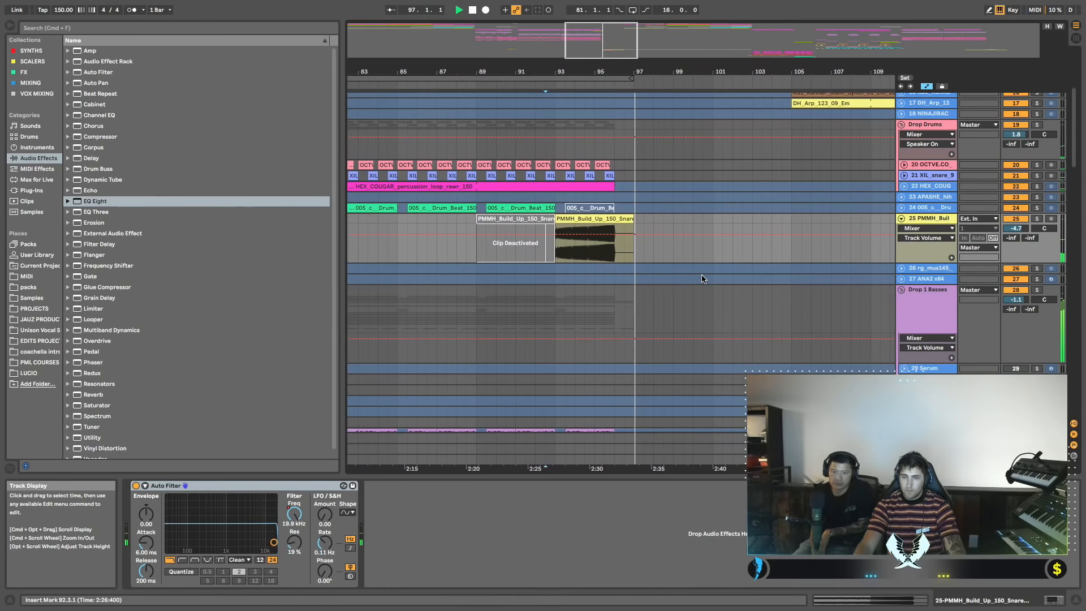
scroll(702, 279, "up", 4)
scroll(702, 278, "up", 3)
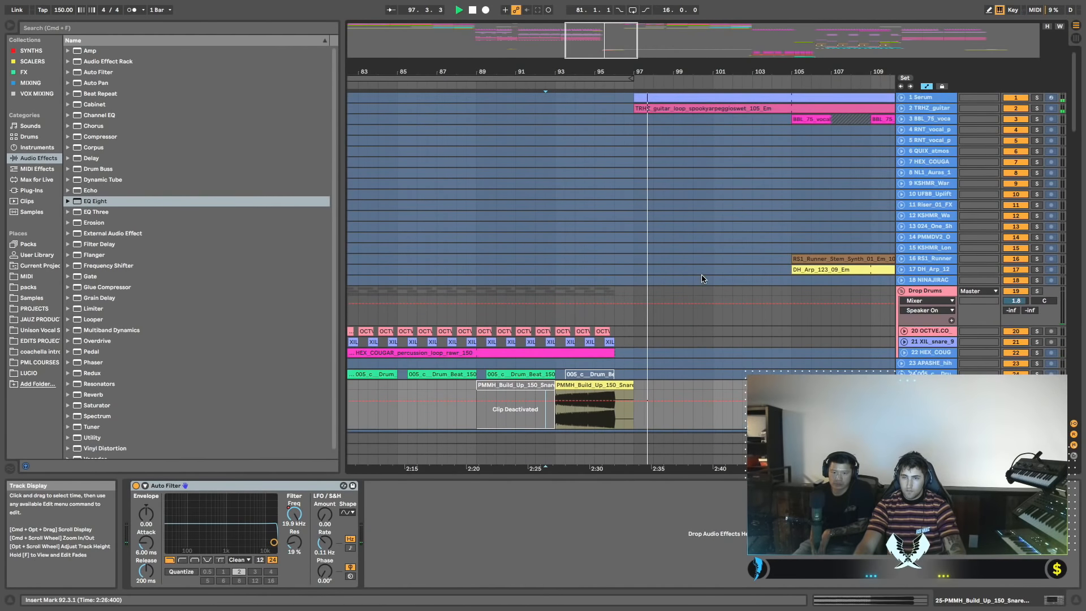
Fold the Drop Drums and Drop 1 Basses groups and the snare roll track, and bring the second breakdown into view.
left_click(902, 291, "alt")
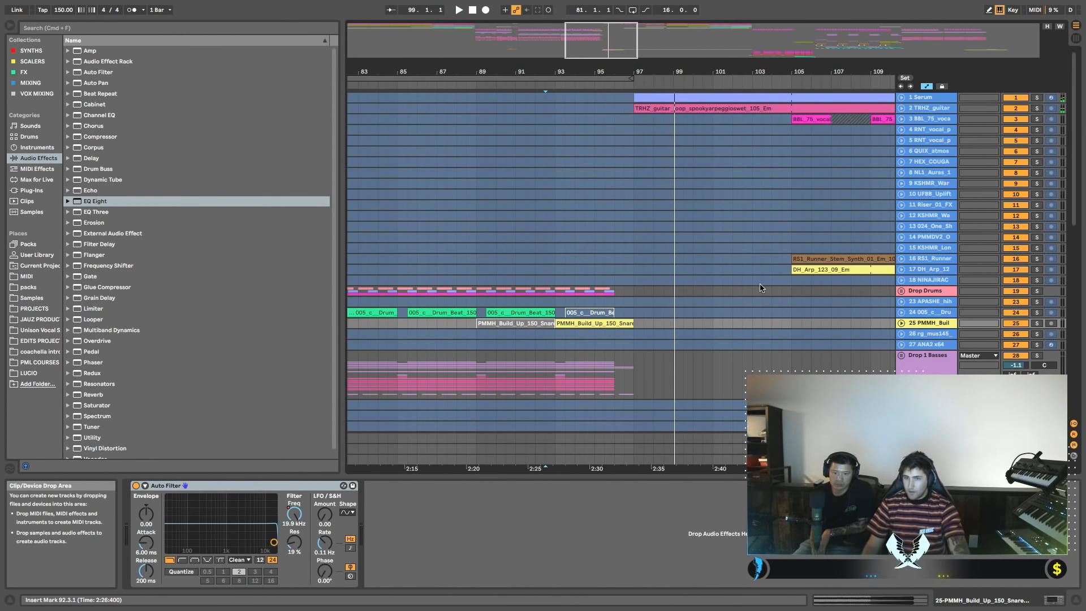
scroll(761, 291, "down", 3)
scroll(761, 291, "right", 2)
scroll(761, 291, "up", 3)
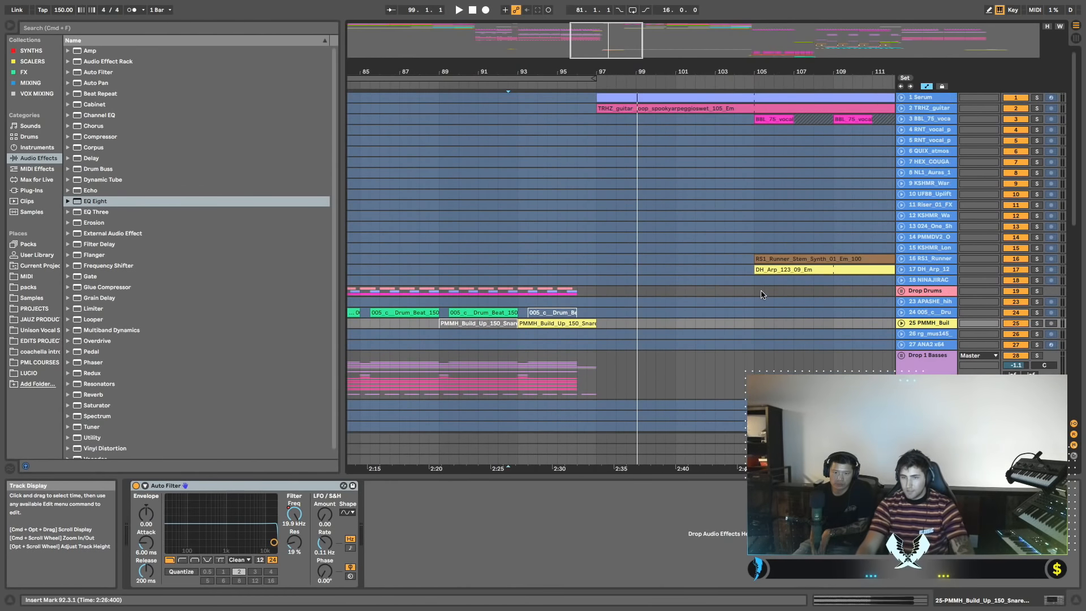
scroll(761, 291, "right", 4)
scroll(761, 294, "right", 2)
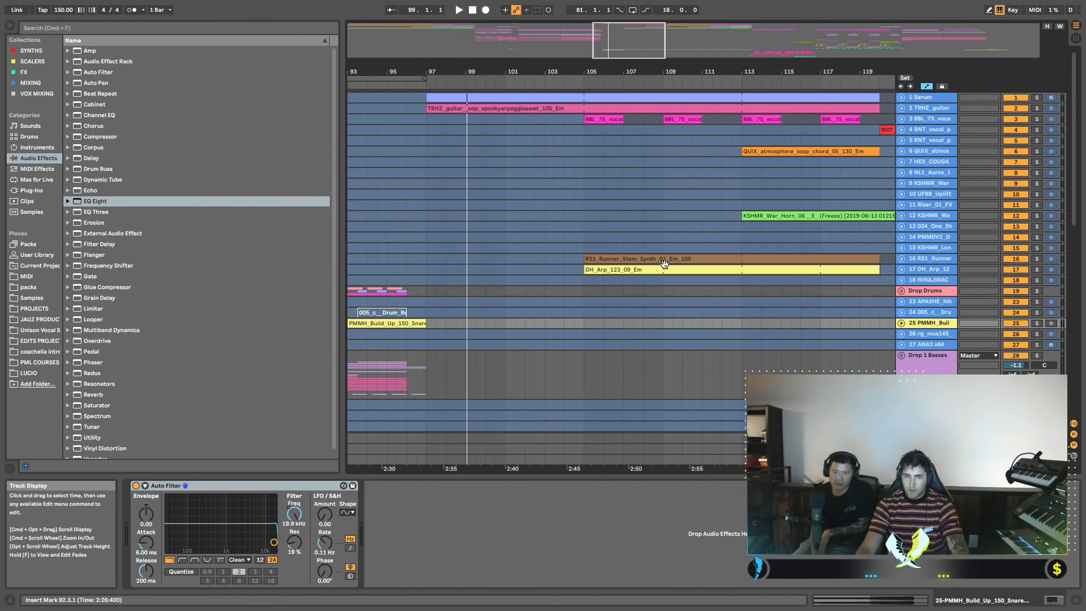
Spot-check the second breakdown by playing from bar 104.1.1 and from further points up to bar 141.3.1.
left_click(568, 204)
key("space")
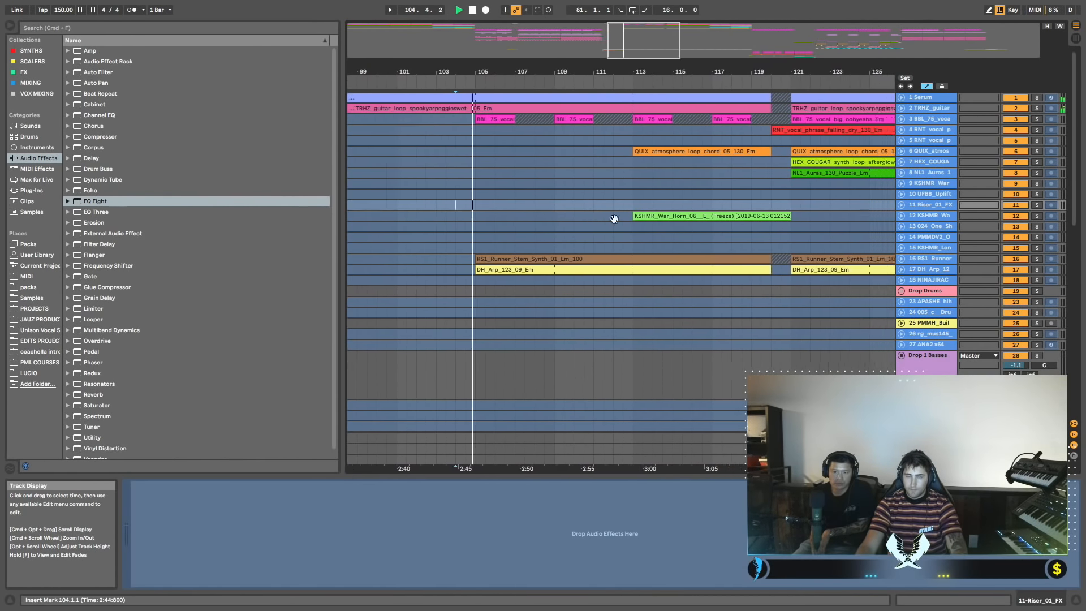
key("space")
scroll(650, 208, "right", 6)
left_click(650, 207)
key("space")
scroll(672, 211, "right", 3)
left_click(671, 206)
key("space")
key("space")
scroll(671, 208, "right", 3)
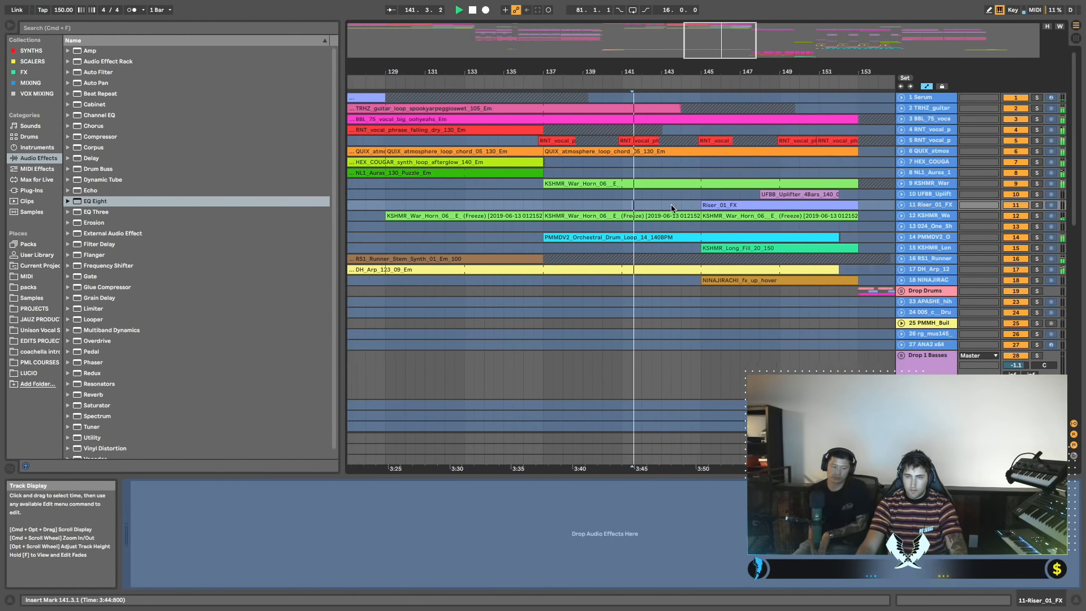
Listen to the second build-up, then play the second drop from bar 153.1.1.
left_click(710, 312)
key("space")
key("space")
scroll(711, 316, "right", 3)
left_click(632, 322)
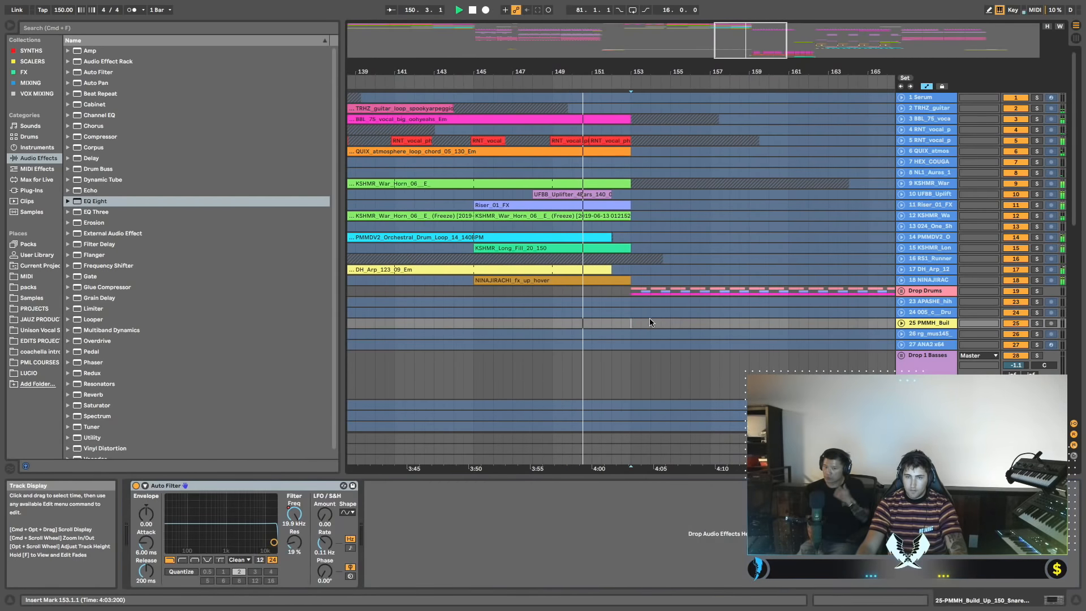
key("space")
key("space")
scroll(674, 322, "right", 2)
scroll(650, 316, "down", 5)
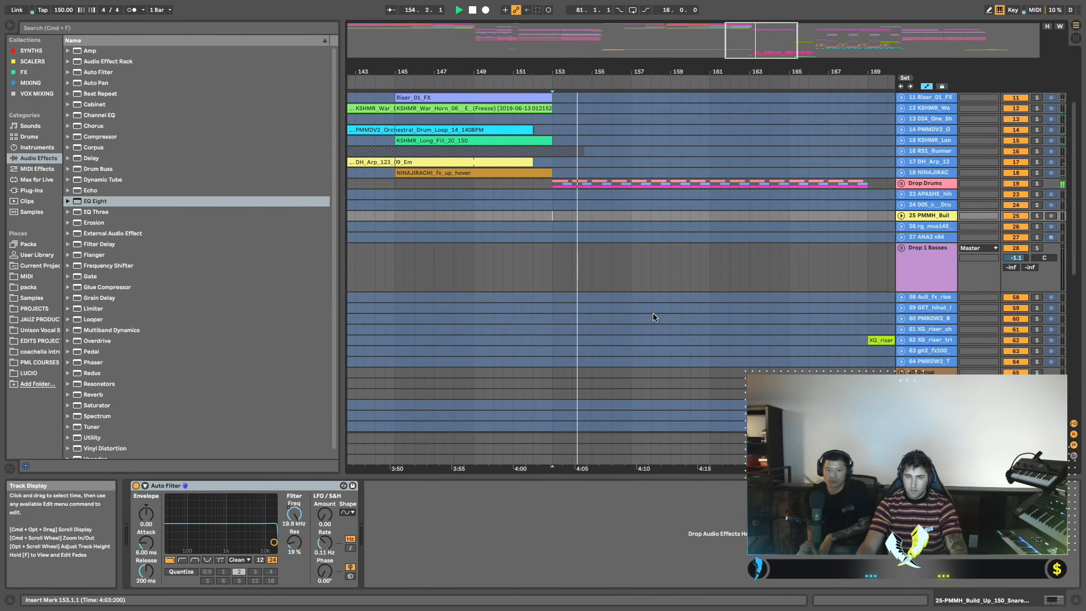
Follow the second drop's playback through its lower tracks and unfold the 93 Group to show its synth layers.
scroll(665, 314, "left", 2)
scroll(665, 315, "down", 10)
scroll(667, 311, "left", 1)
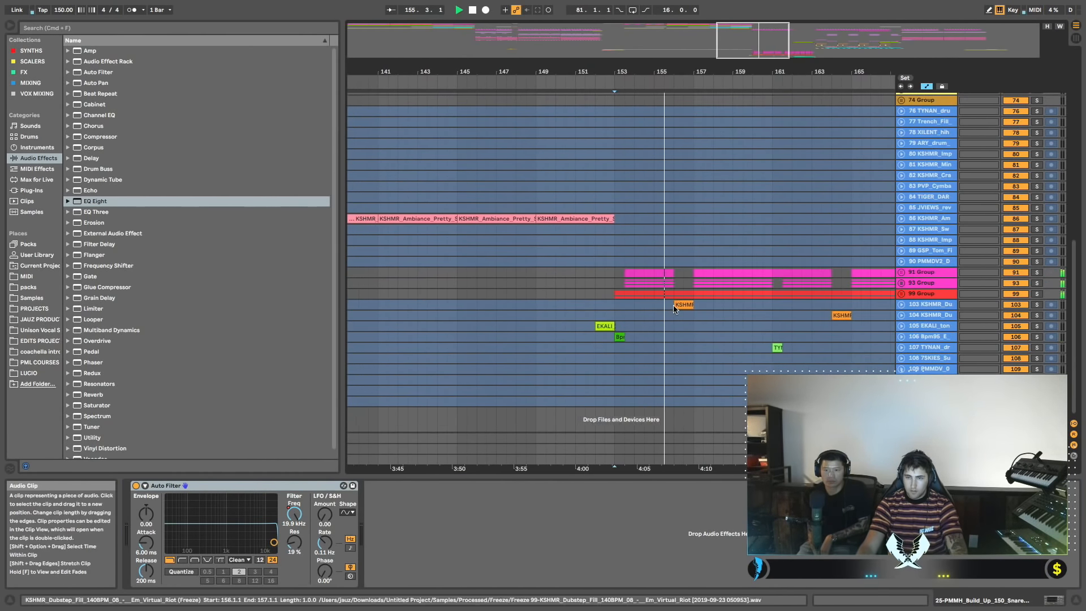
scroll(678, 306, "left", 1)
scroll(726, 308, "right", 2)
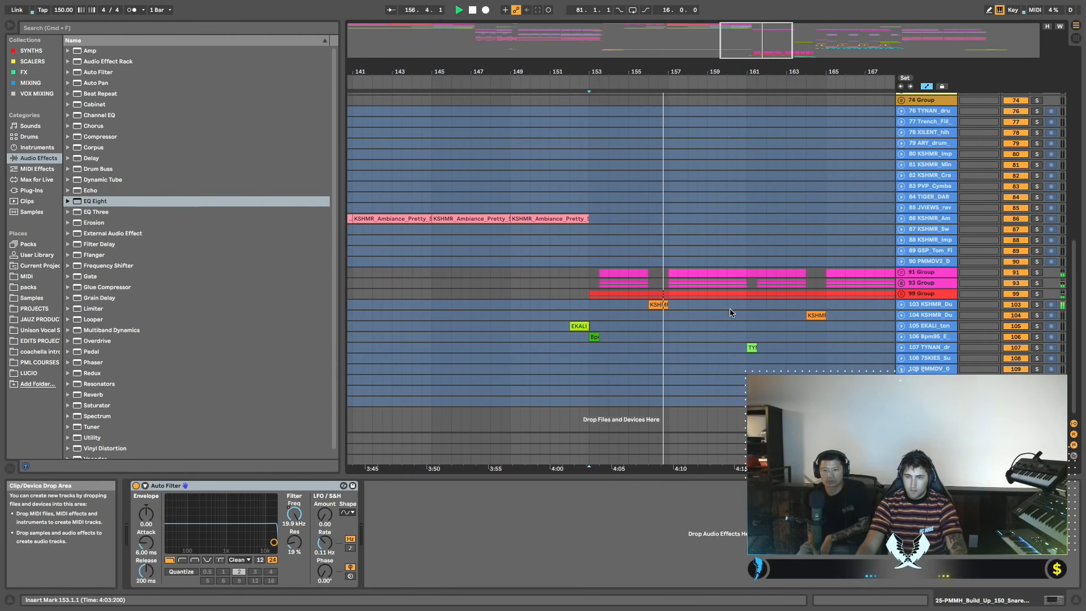
scroll(729, 311, "right", 2)
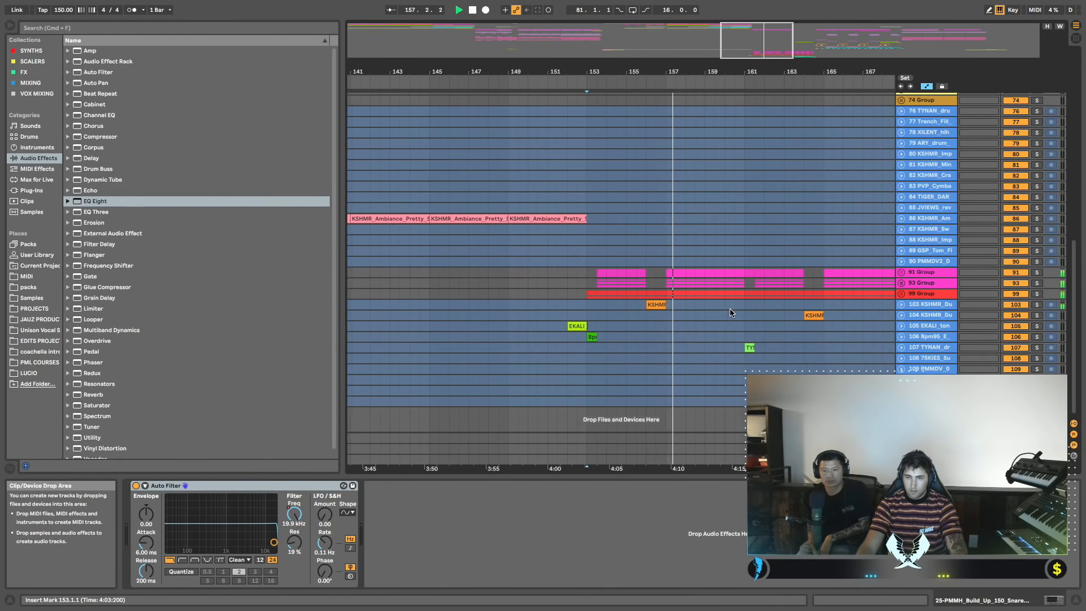
left_click(900, 283)
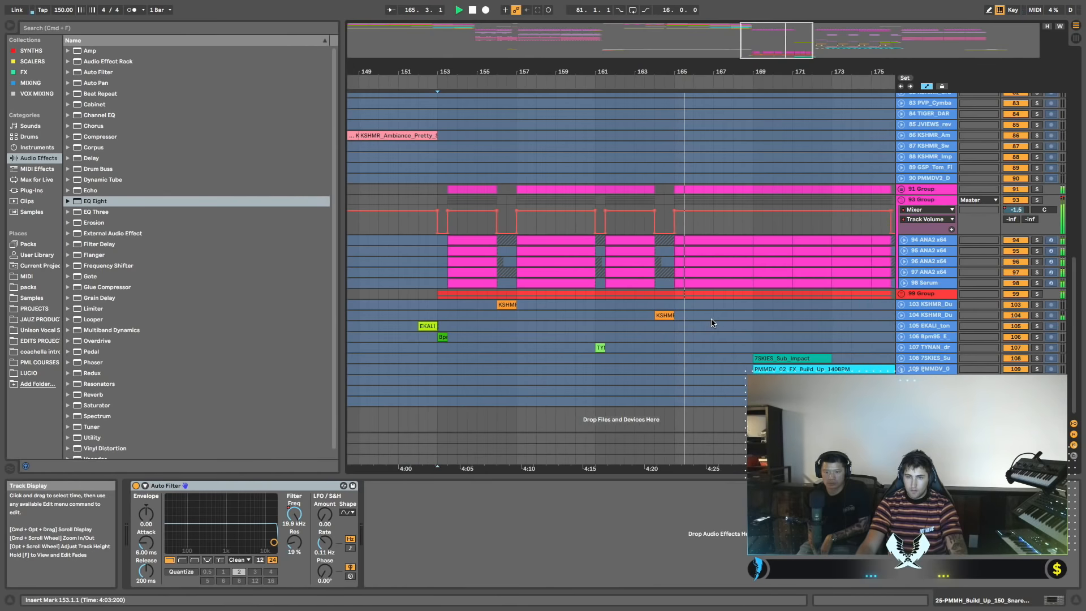
scroll(736, 309, "up", 5)
scroll(738, 308, "down", 5)
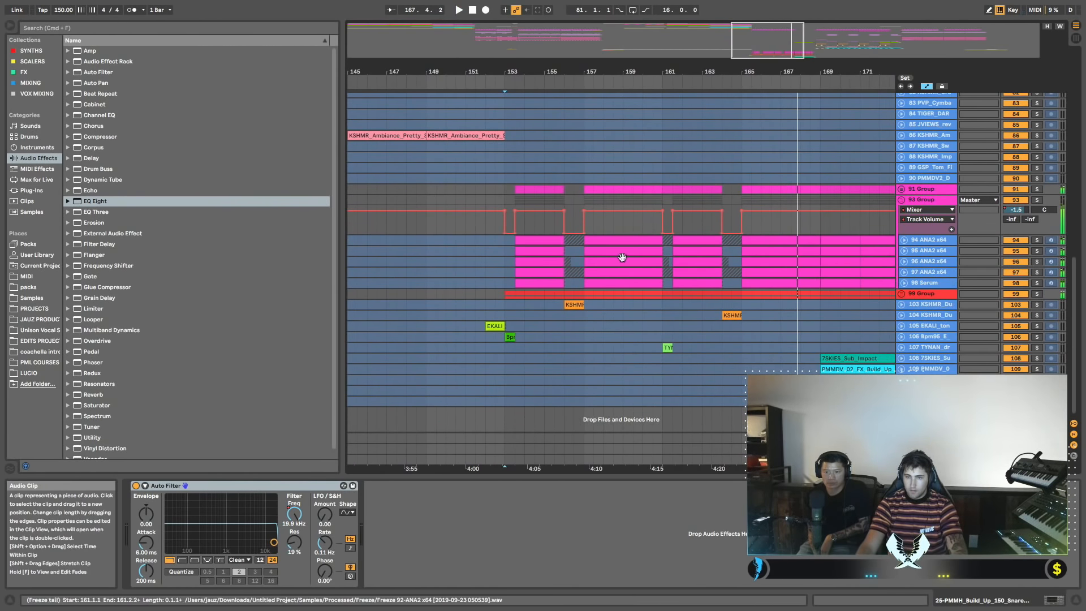
Play the second drop from bar 153.3.1, soloing individual layers of the 93 Group and the whole group.
left_click(541, 243)
left_click(1037, 240)
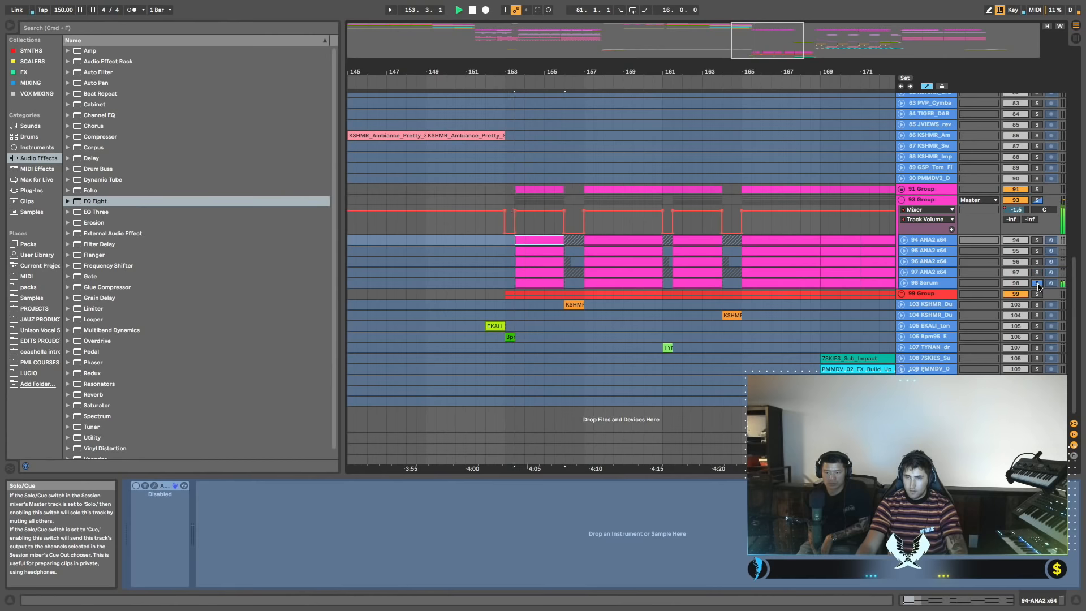
left_click(1037, 200)
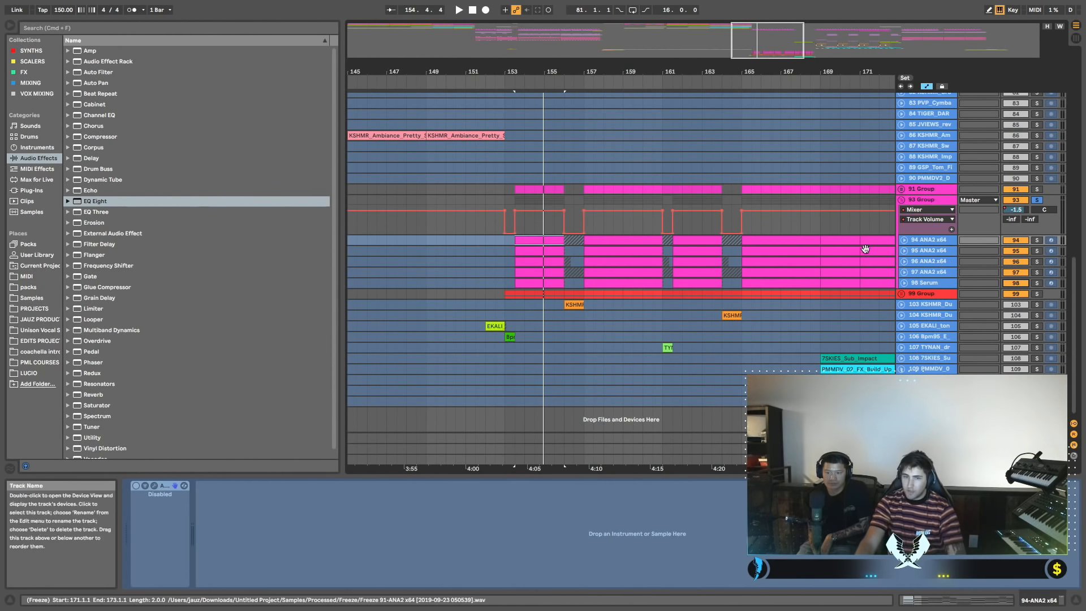
left_click(1037, 202)
key("space")
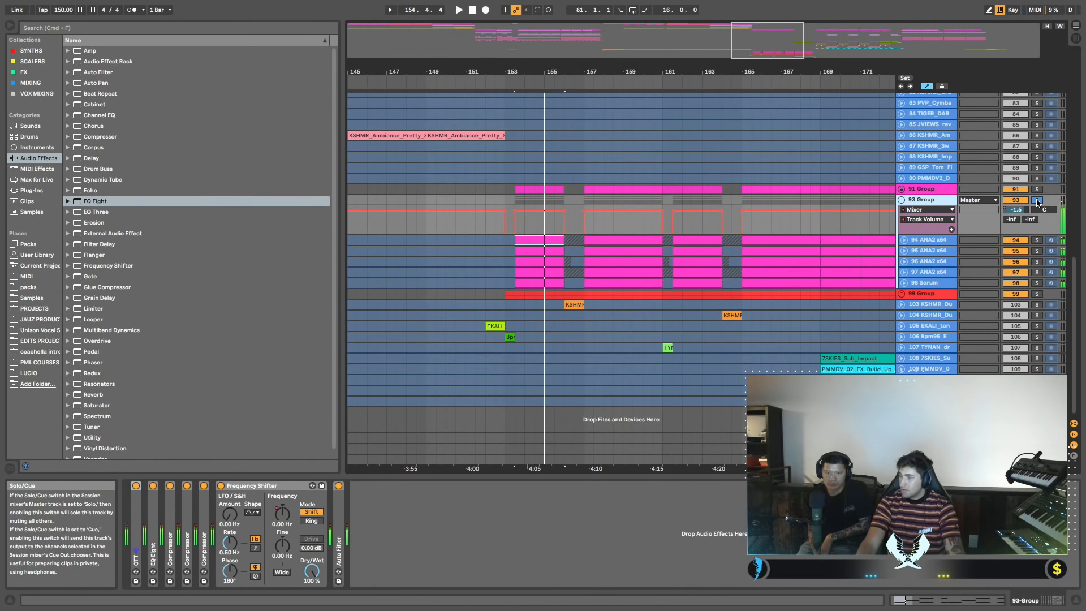
Listen to the second drop in the full mix up to bar 160, and play its last phrase from bar 165.1.1.
key("space")
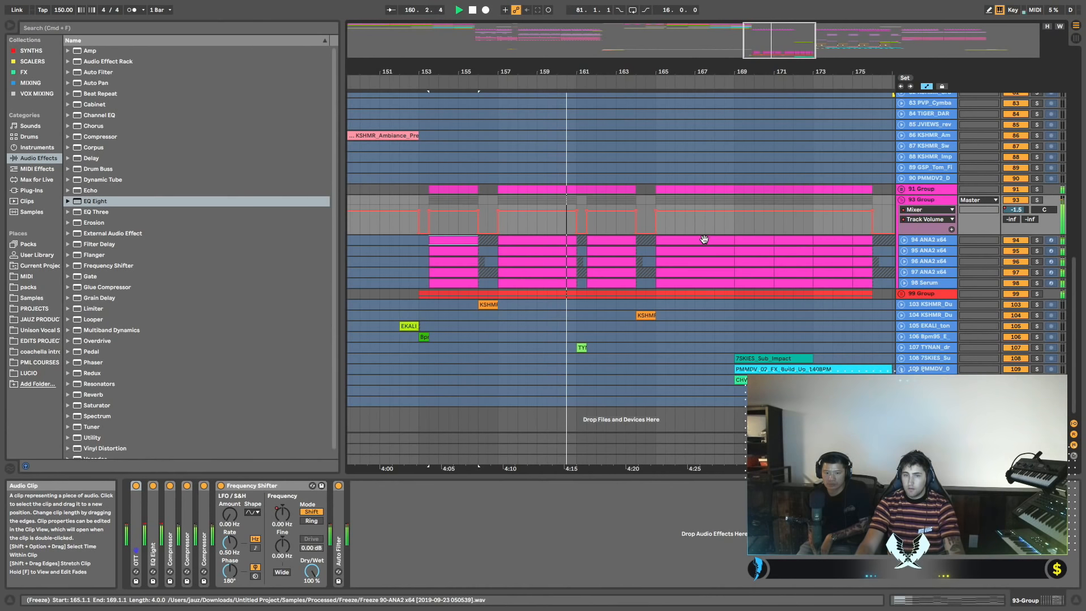
scroll(704, 238, "left", 2)
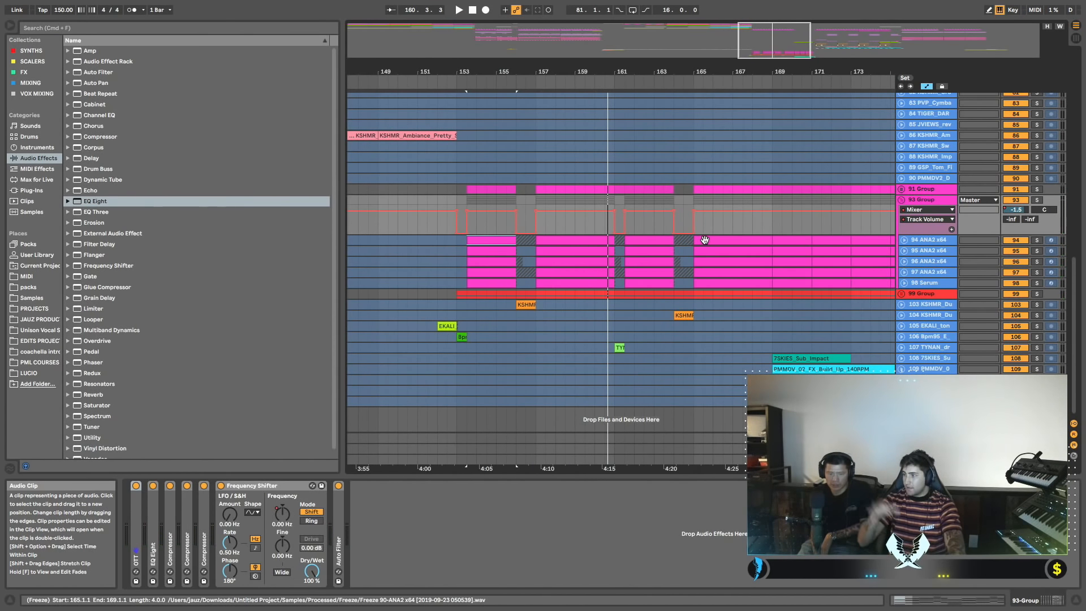
left_click(650, 240)
scroll(695, 249, "right", 3)
scroll(738, 261, "right", 2)
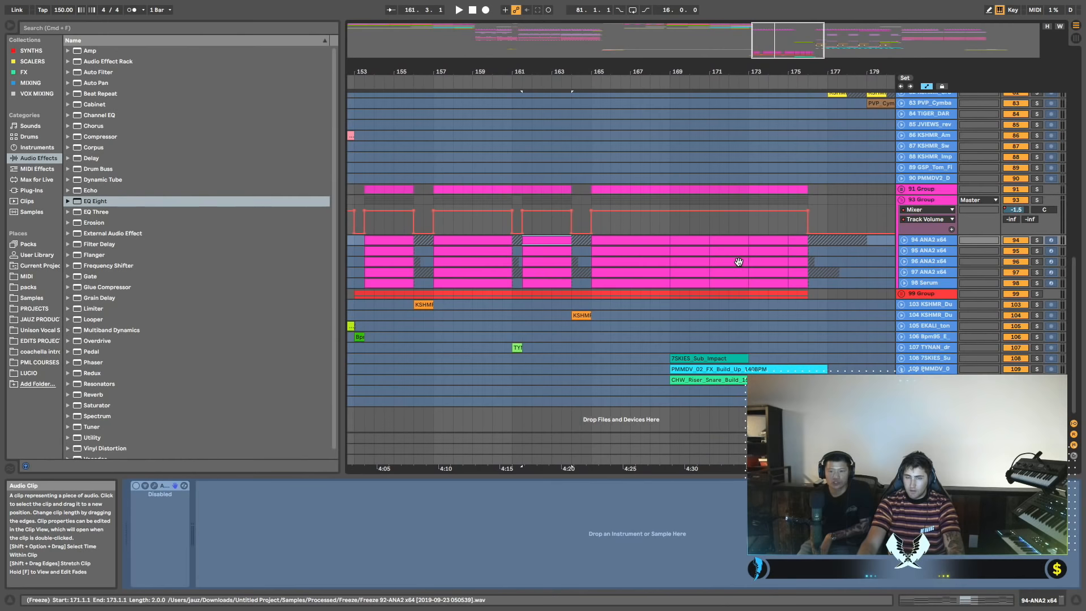
scroll(739, 261, "left", 4)
key("space")
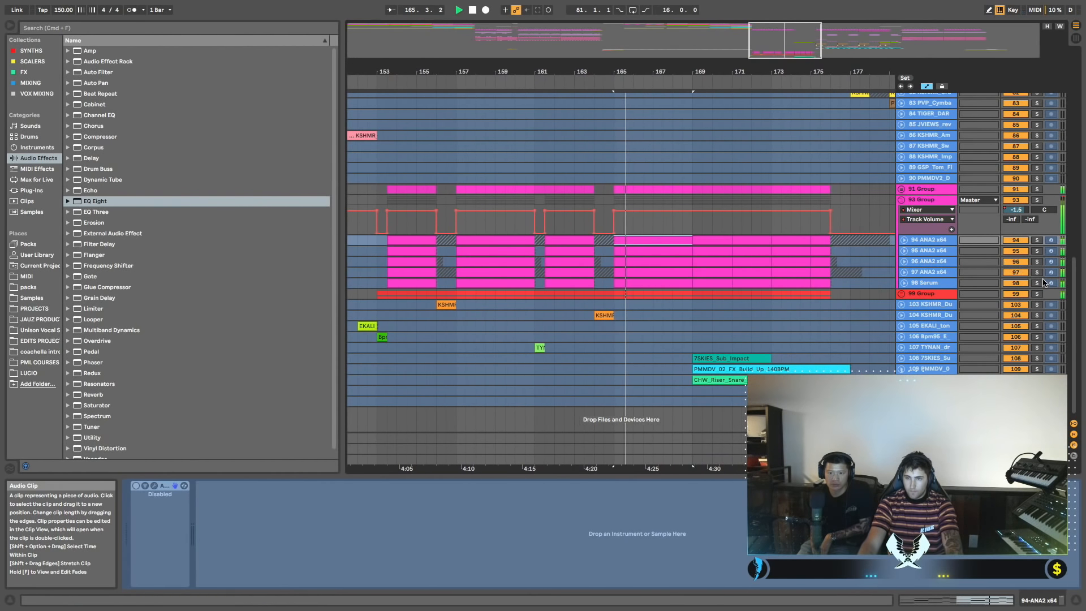
Compare the drop with the Serum track muted and active, playing from bar 169.1.1 and again from bar 153.3.1.
left_click(1010, 284)
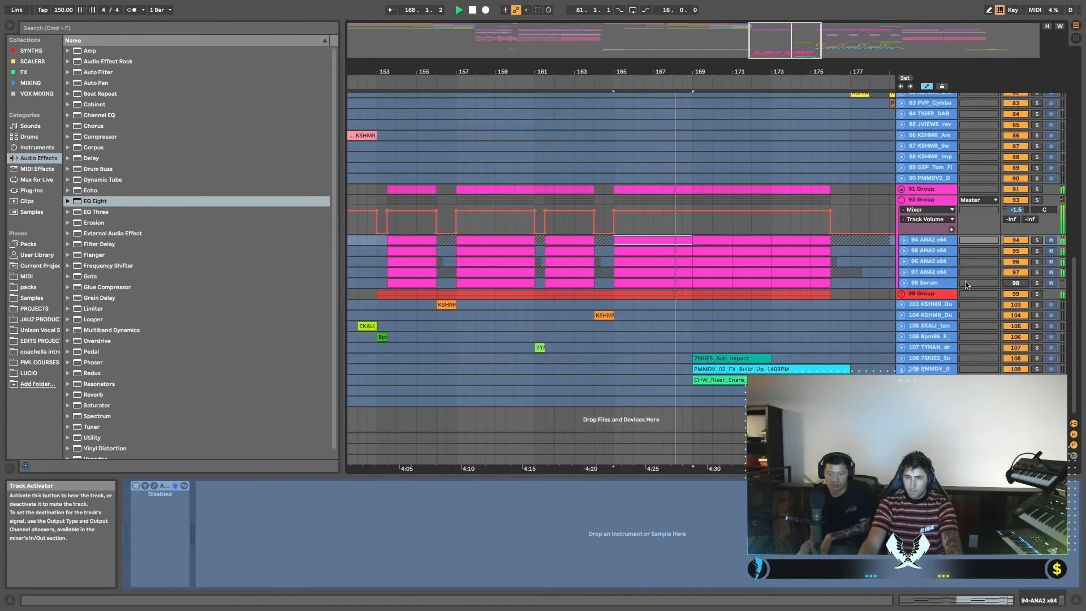
left_click(726, 271)
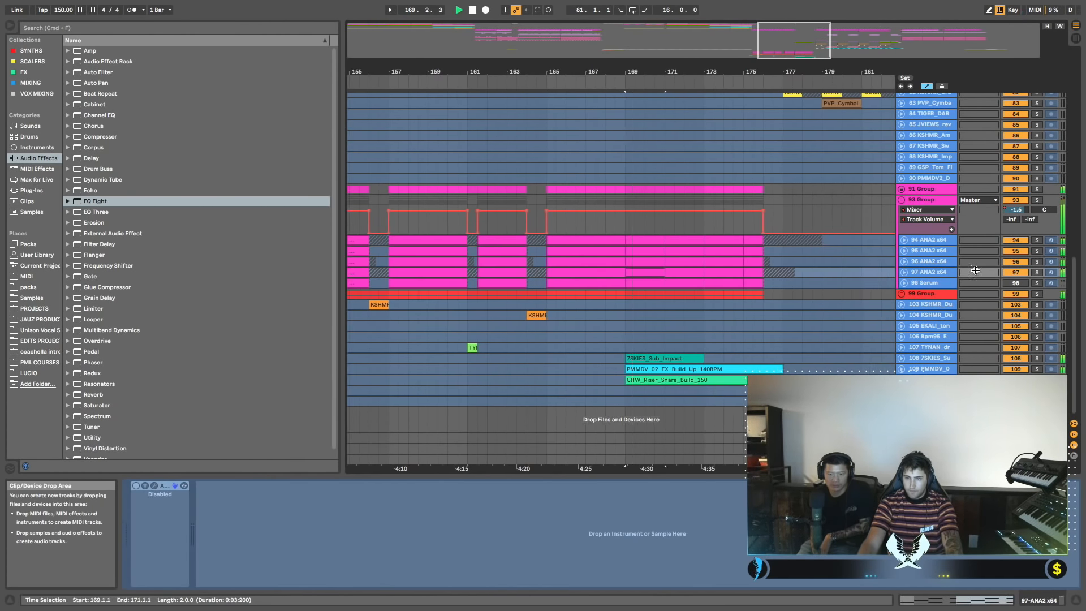
scroll(614, 247, "left", 5)
left_click(523, 242)
key("space")
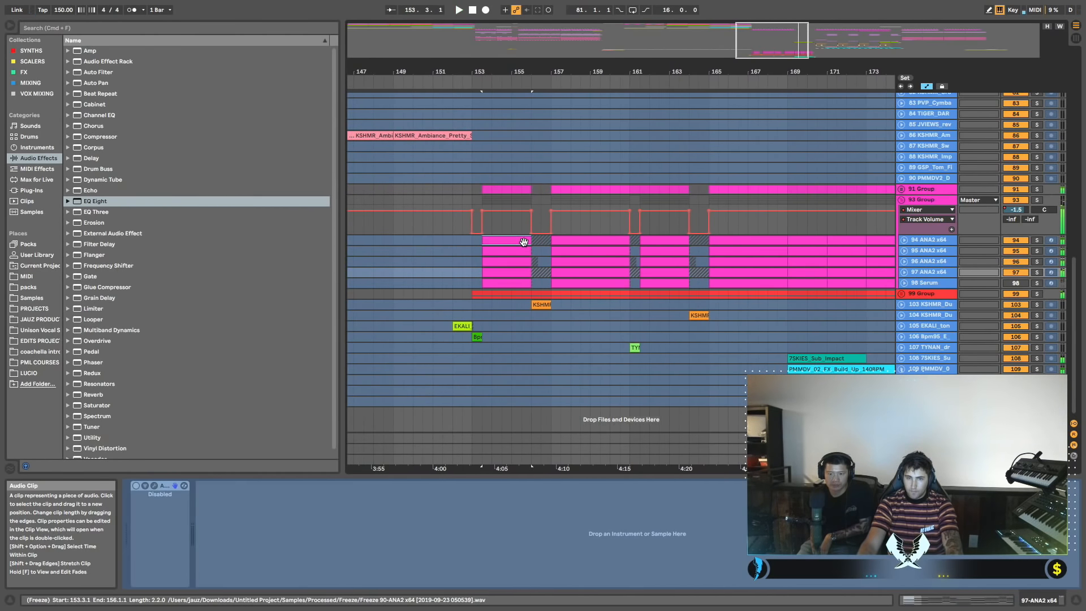
key("space")
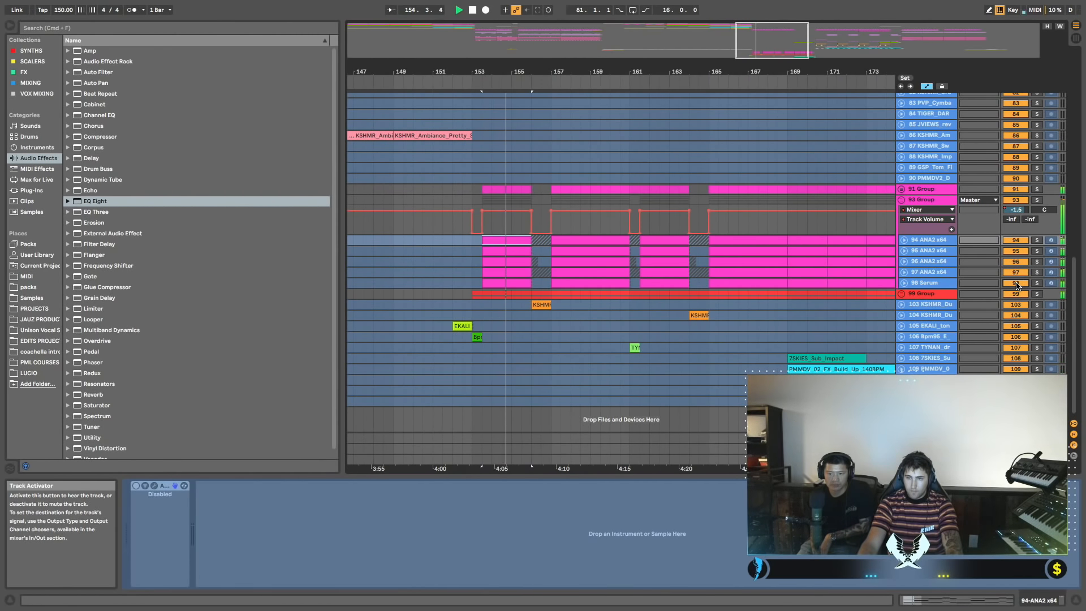
Unfold and solo the Serum track, play it from bar 153.3.1, and unfreeze it.
left_click(904, 282)
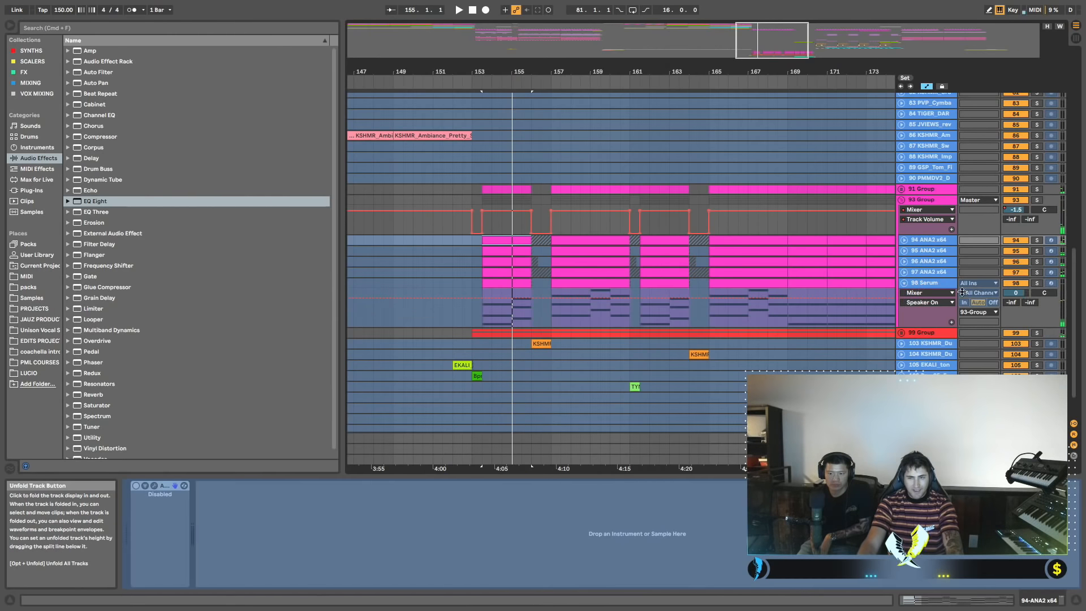
left_click(1037, 284)
key("space")
key("space")
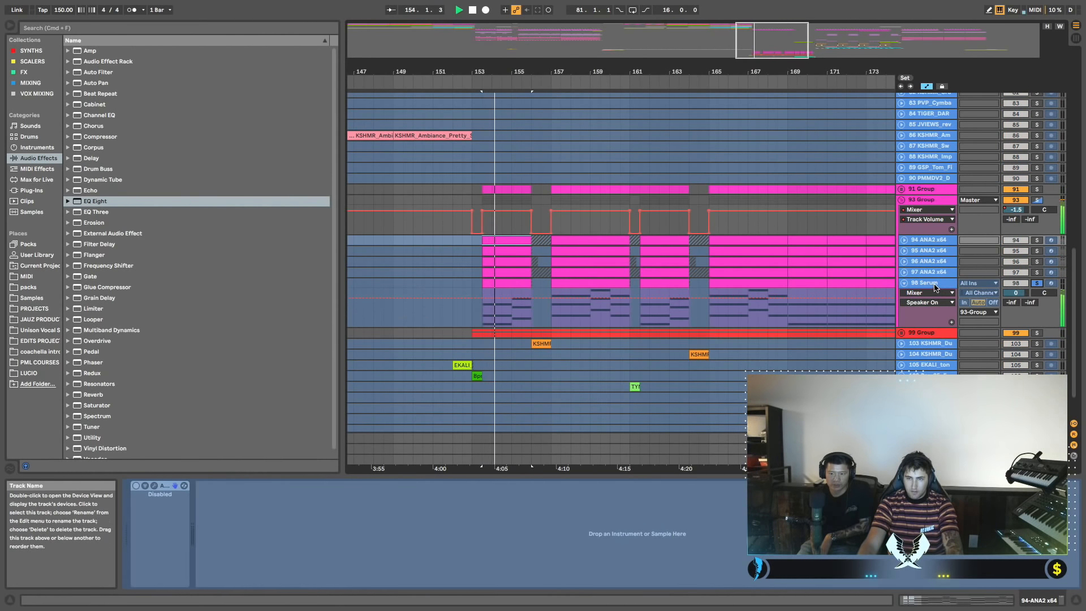
right_click(937, 284)
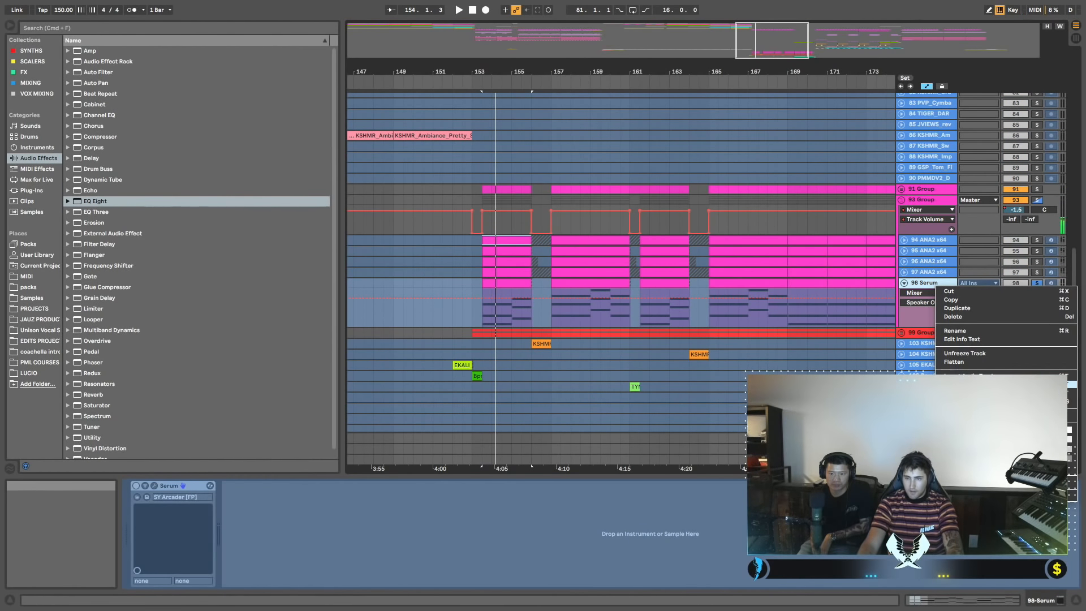
left_click(965, 353)
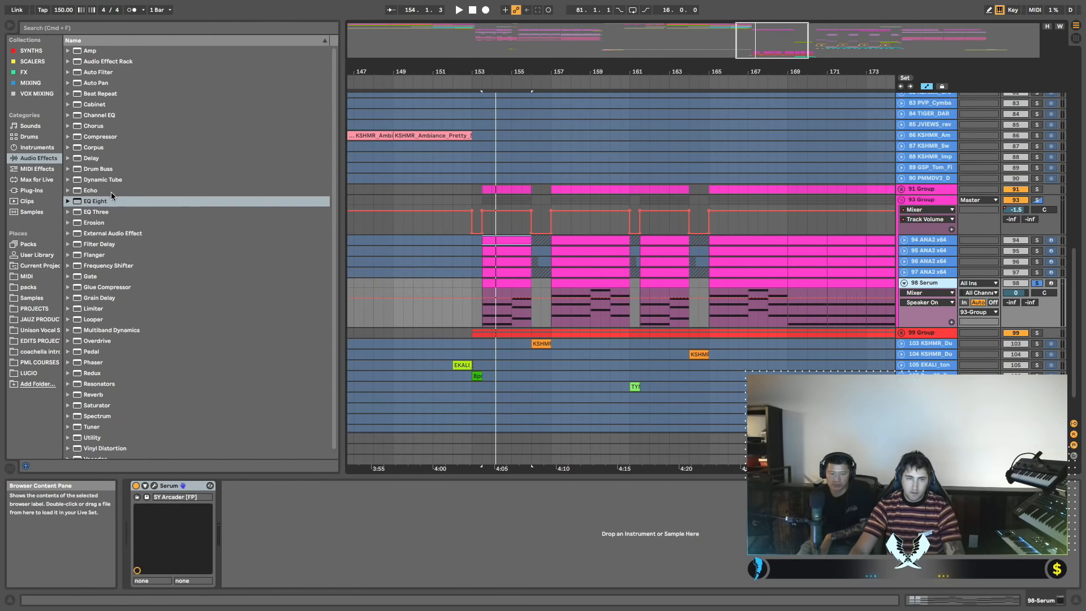
Add EQ Eight to the Serum track with a low cut, band 4 at 6.81 kHz, +3.10 dB, and band 3 at 1.44 kHz, -8.31 dB.
left_click_drag(109, 201, 208, 260)
left_click_drag(298, 491, 428, 521)
key("space")
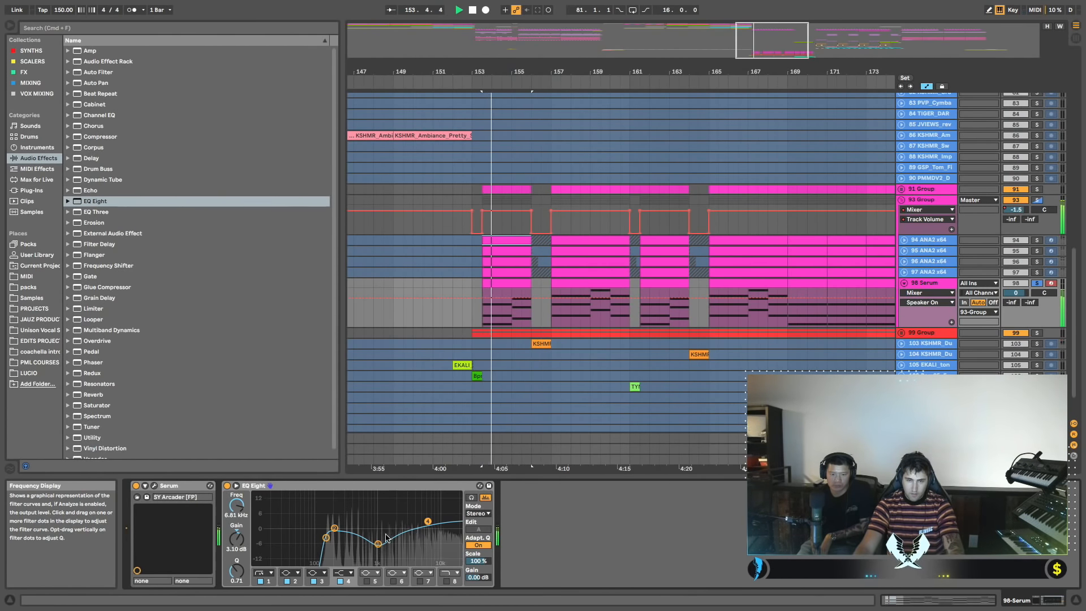
left_click_drag(378, 544, 387, 547)
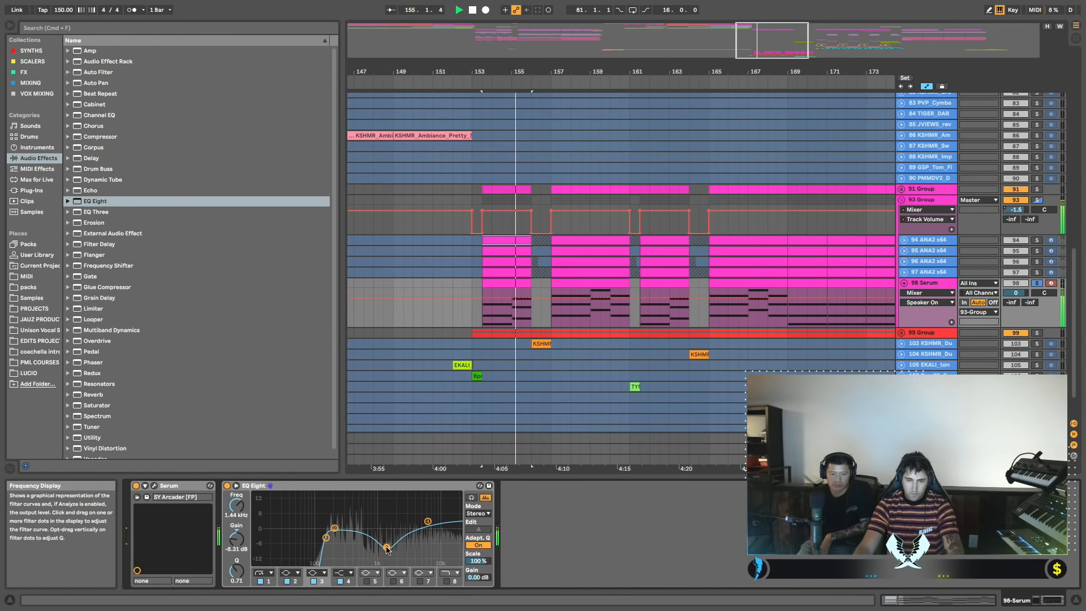
Stop playback and add a Delay effect after EQ Eight on the 98 Serum track.
key("space")
scroll(107, 167, "down", 1)
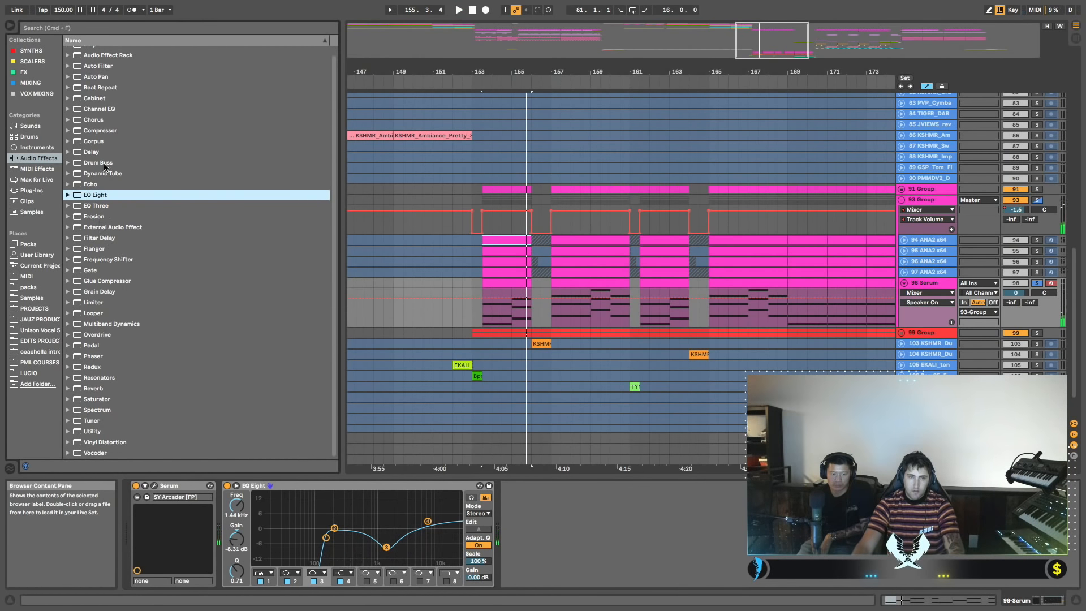
scroll(89, 156, "up", 1)
left_click_drag(89, 156, 672, 572)
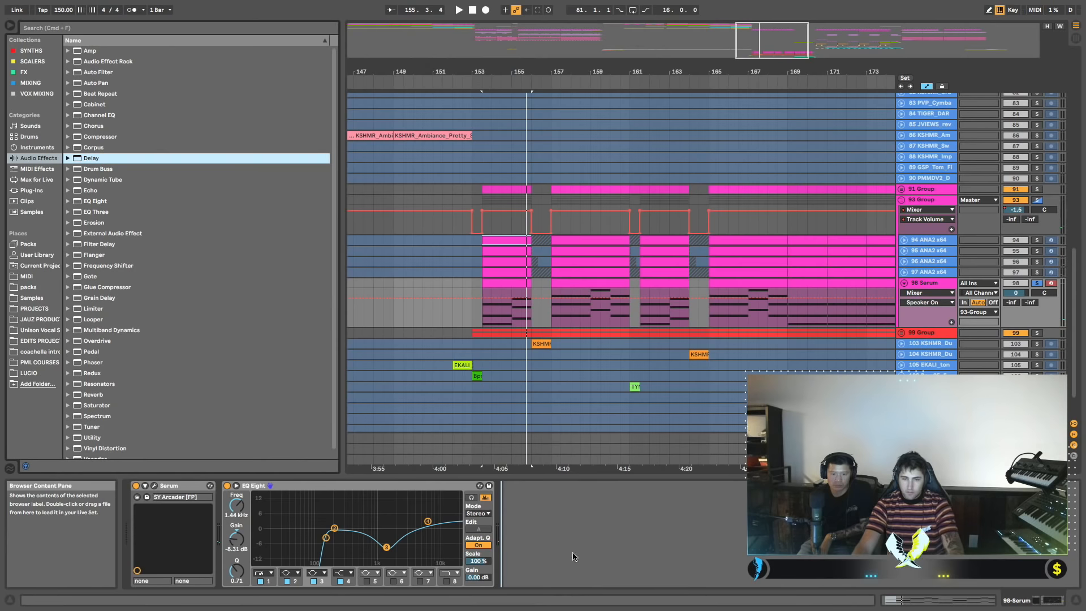
left_click_drag(573, 556, 571, 557)
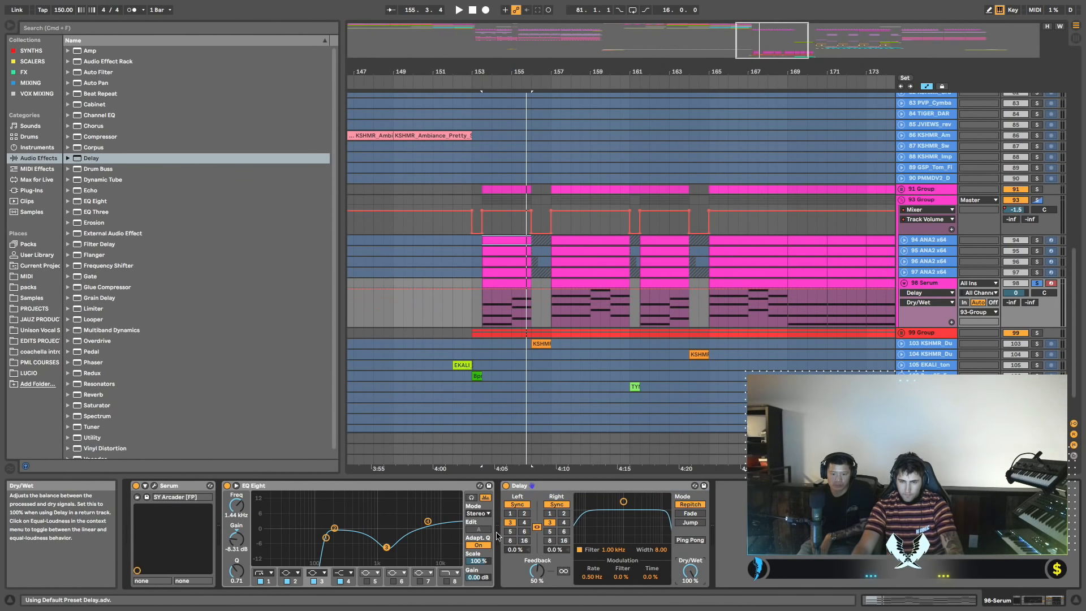
Unlink the Delay's channels, switch them to unsynced time, and set left to 1.00 ms and right to 10.0 ms.
left_click(516, 504)
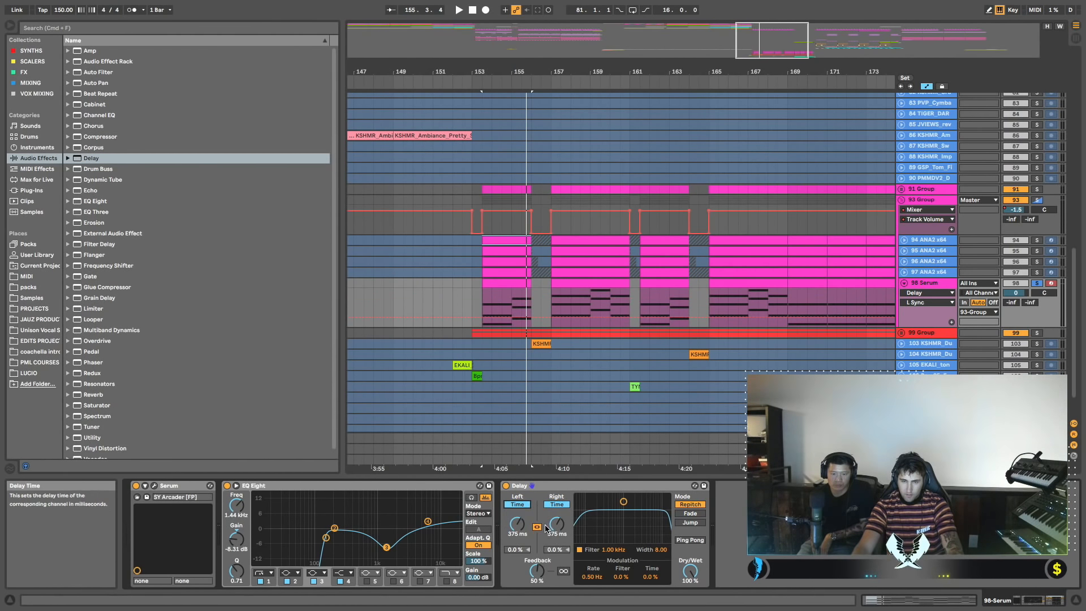
left_click(537, 527)
left_click(557, 505)
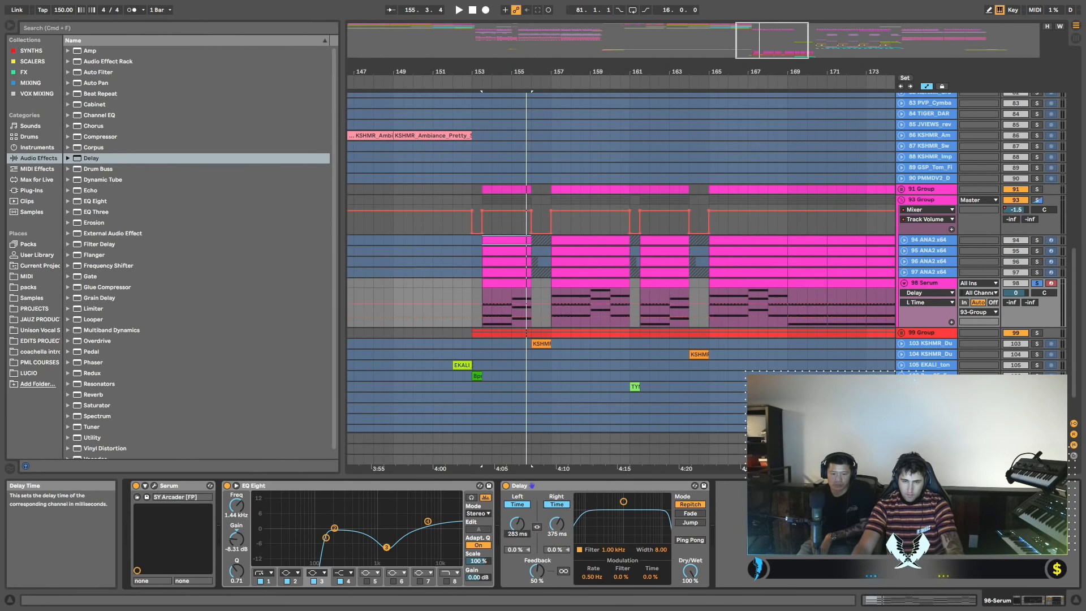
left_click_drag(555, 525, 555, 546)
type("10.0")
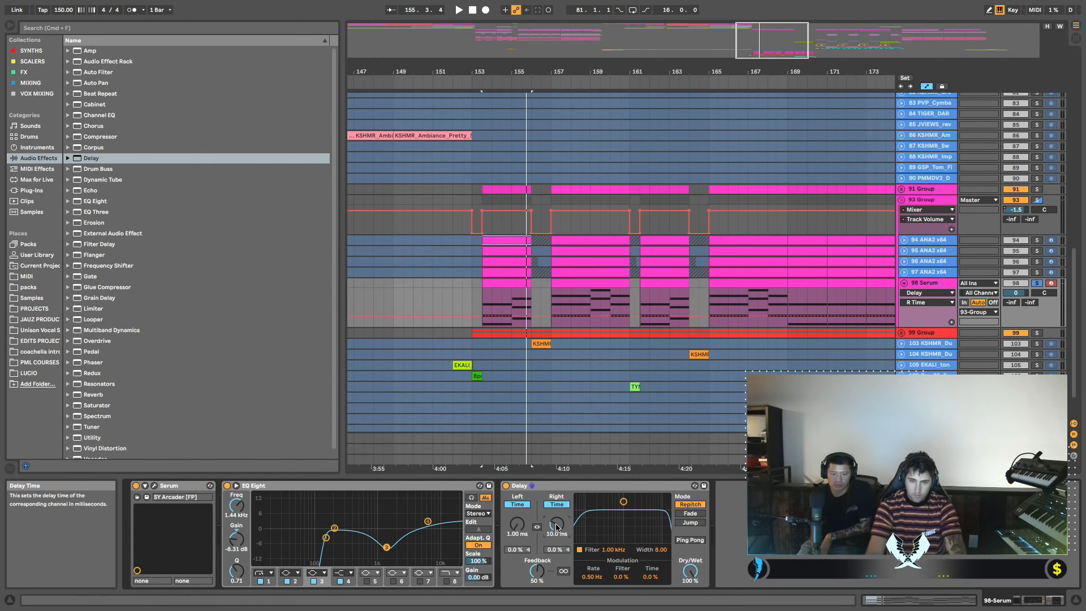
Play the drop through the Delay and try its feedback at 0%.
key("space")
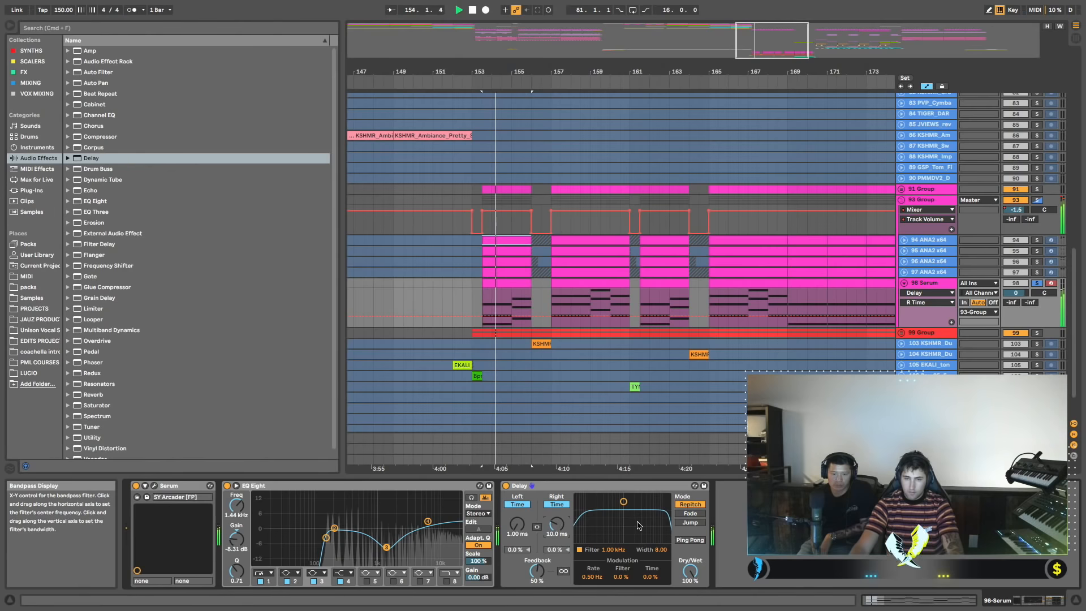
key("space")
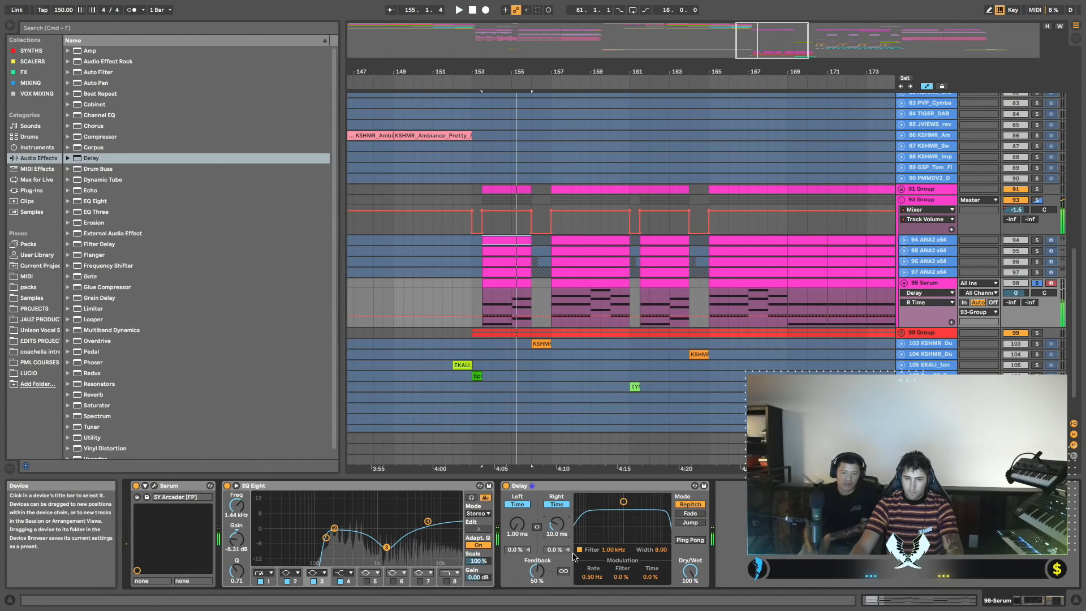
key("space")
left_click_drag(536, 571, 537, 600)
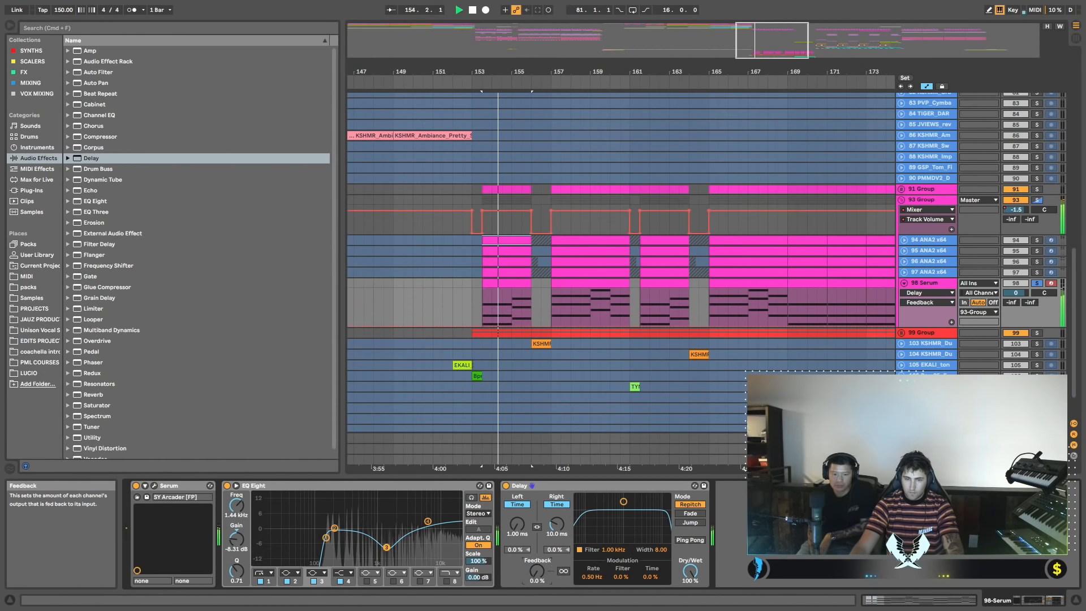
key("space")
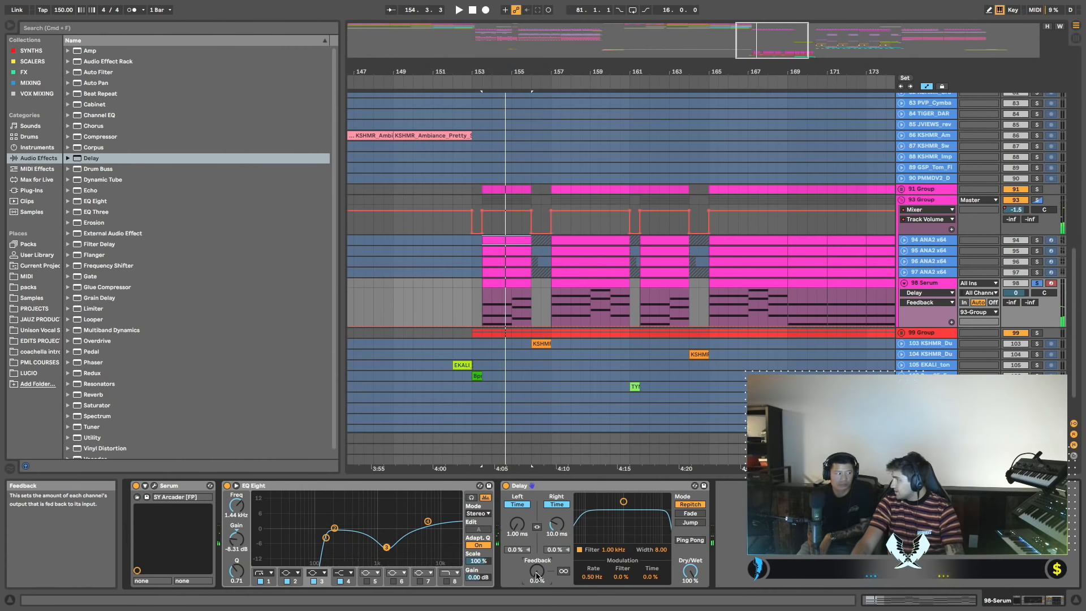
Set the Delay's feedback to 45% and compare the Serum sound with the effect bypassed and enabled.
key("space")
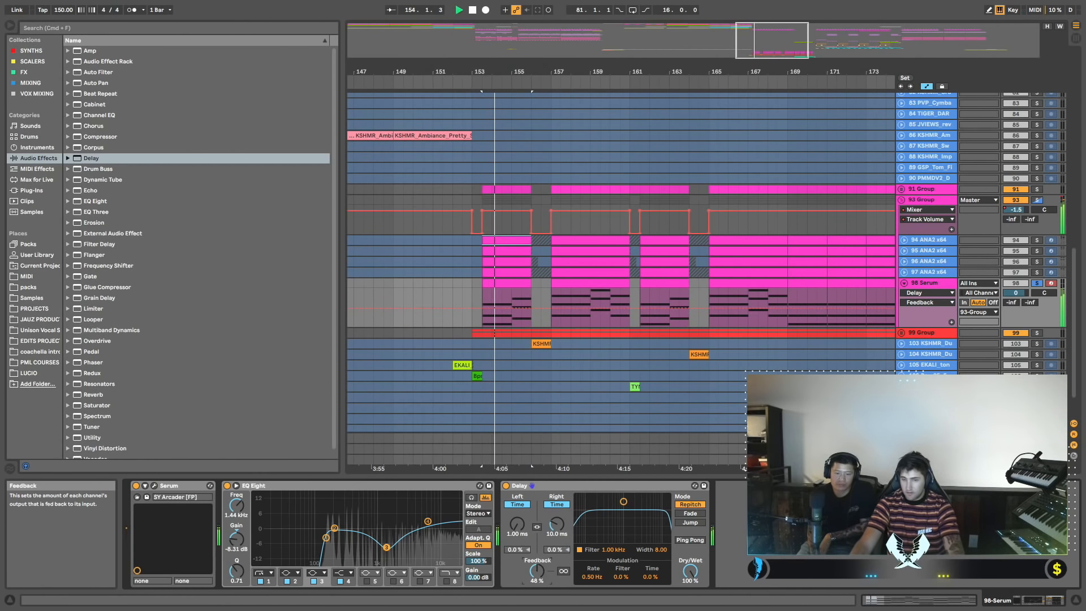
left_click(506, 486)
left_click(505, 487)
key("space")
key("space")
key("space")
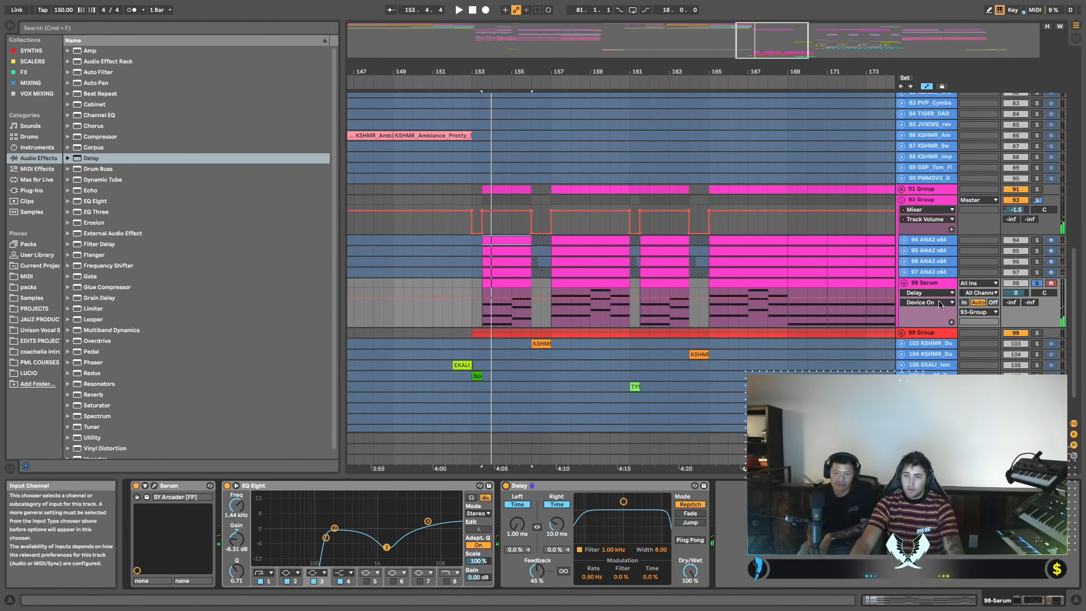
Unsolo the Serum track, lower its volume to -3.8 dB and compare it muted and unmuted in the mix.
key("space")
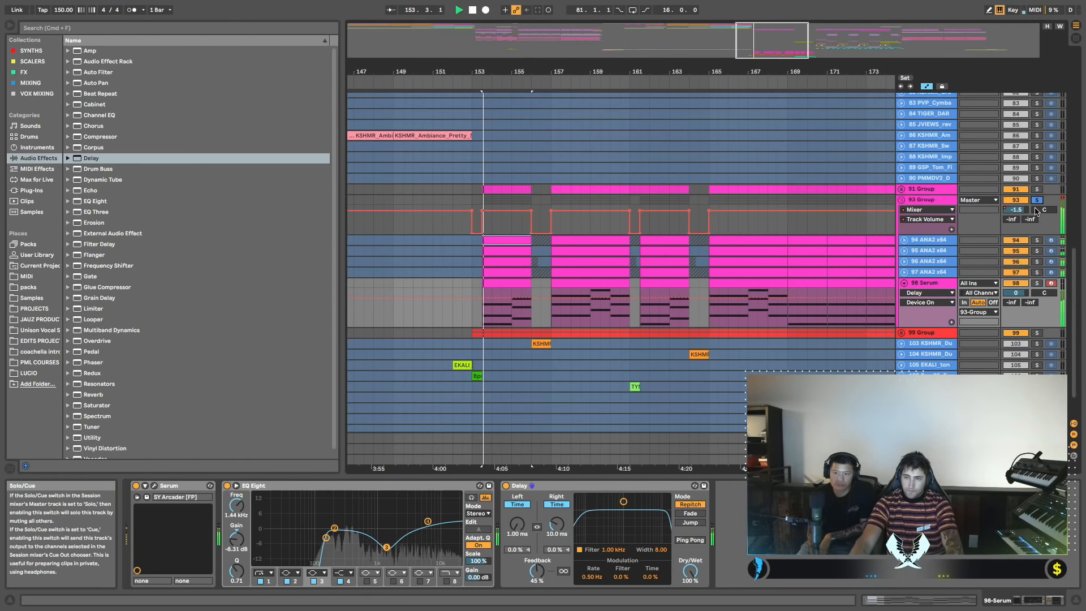
left_click(1022, 284)
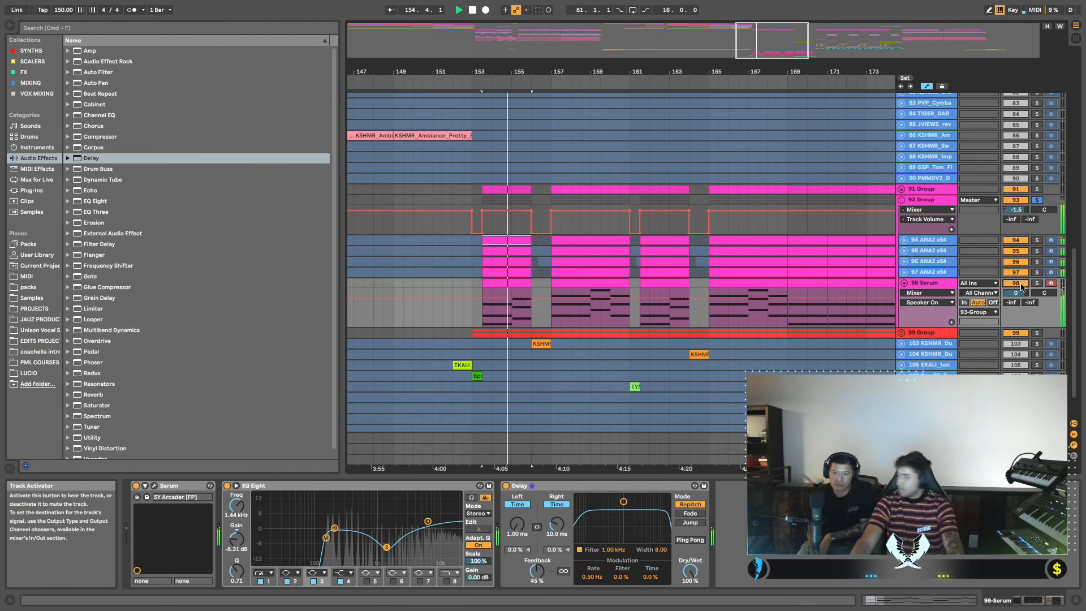
left_click_drag(1016, 292, 1020, 300)
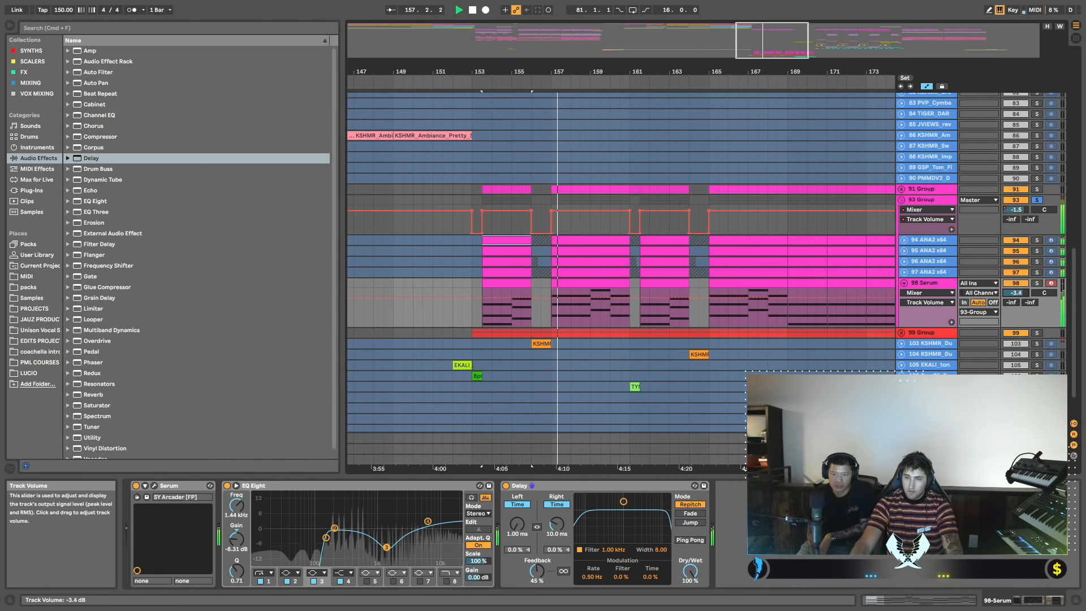
left_click(1019, 284)
left_click(1020, 284)
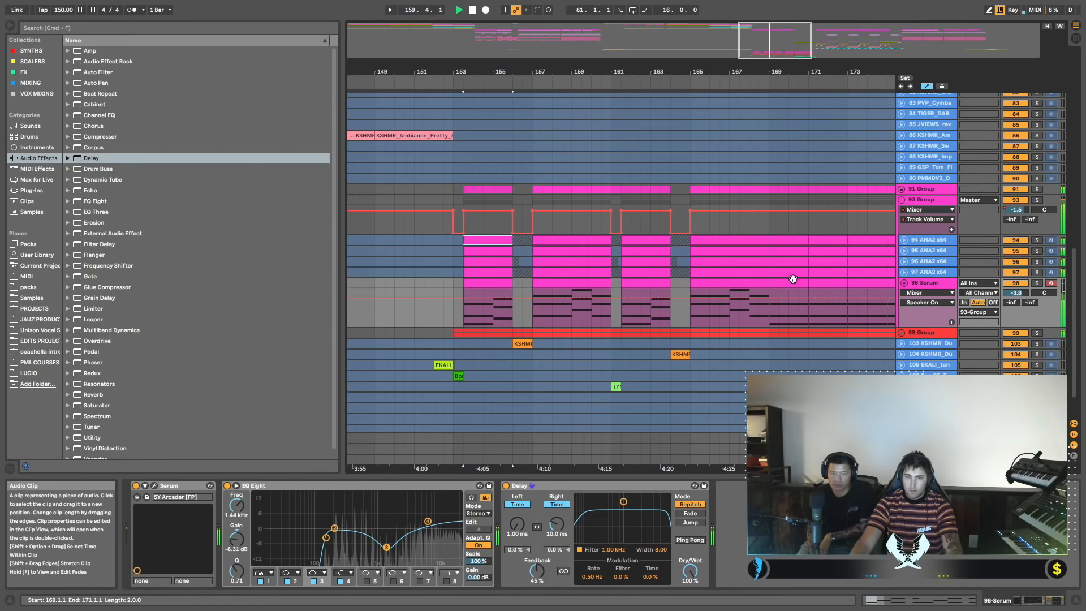
Unfold the 107 TYNAN track, play its clip at bar 161, and lower the track volume to -2.6 dB.
scroll(683, 298, "down", 3)
scroll(683, 298, "left", 2)
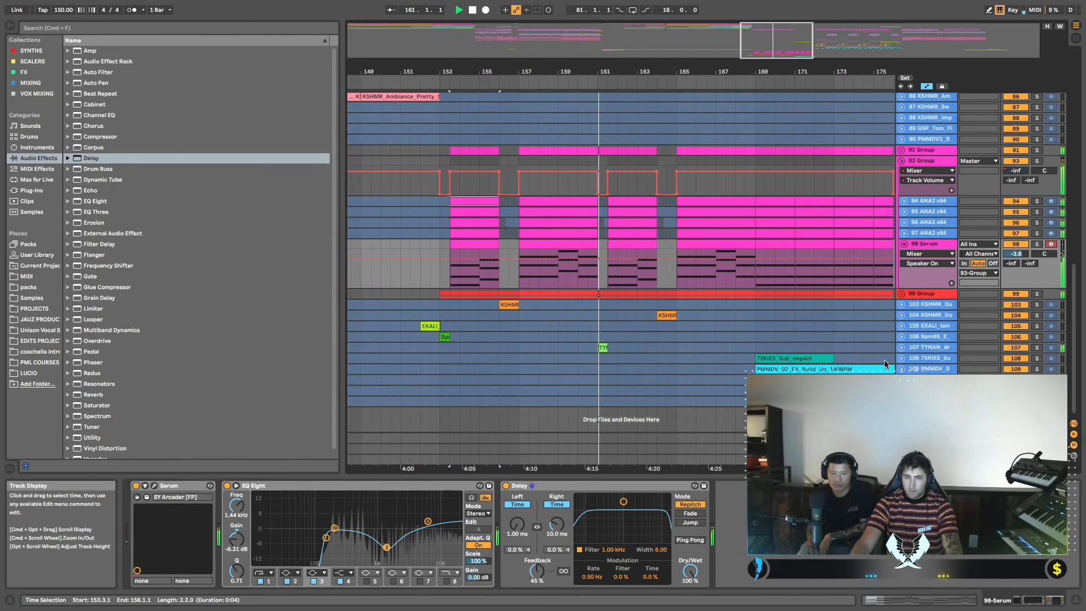
left_click(901, 348)
scroll(662, 347, "down", 2)
key("space")
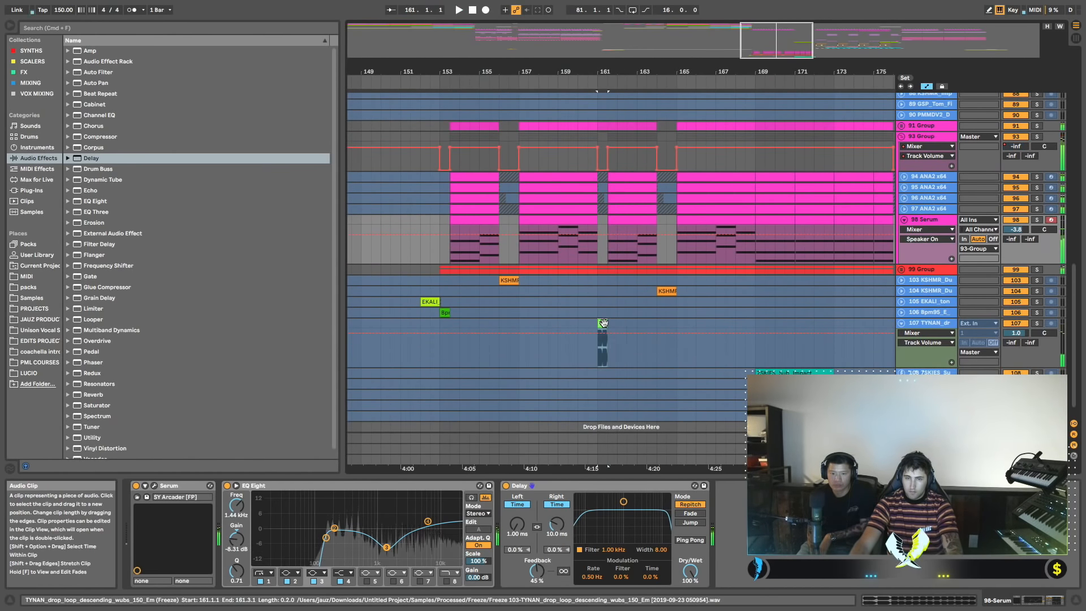
left_click(603, 324)
key("space")
key("space")
key("space")
mouse_move(1016, 334)
left_mouse_down()
mouse_move(1016, 343)
mouse_move(1016, 333)
left_mouse_up()
scroll(1016, 335, "up", 1)
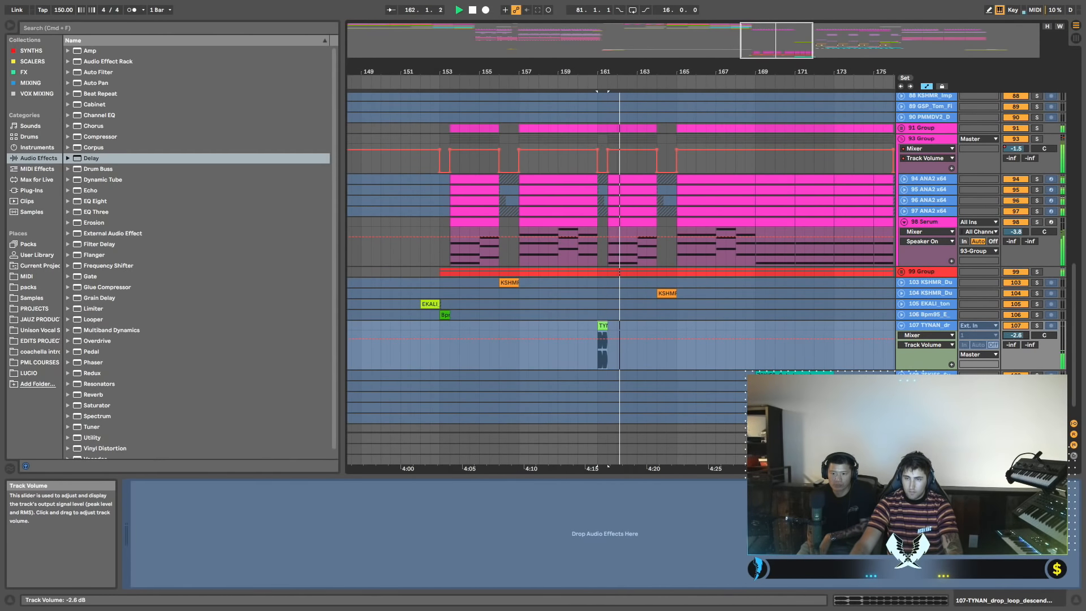
Unfold the 104 KSHMR Dubstep fill track and lower its volume to -1.8 dB.
left_click(902, 293)
left_click(1016, 303)
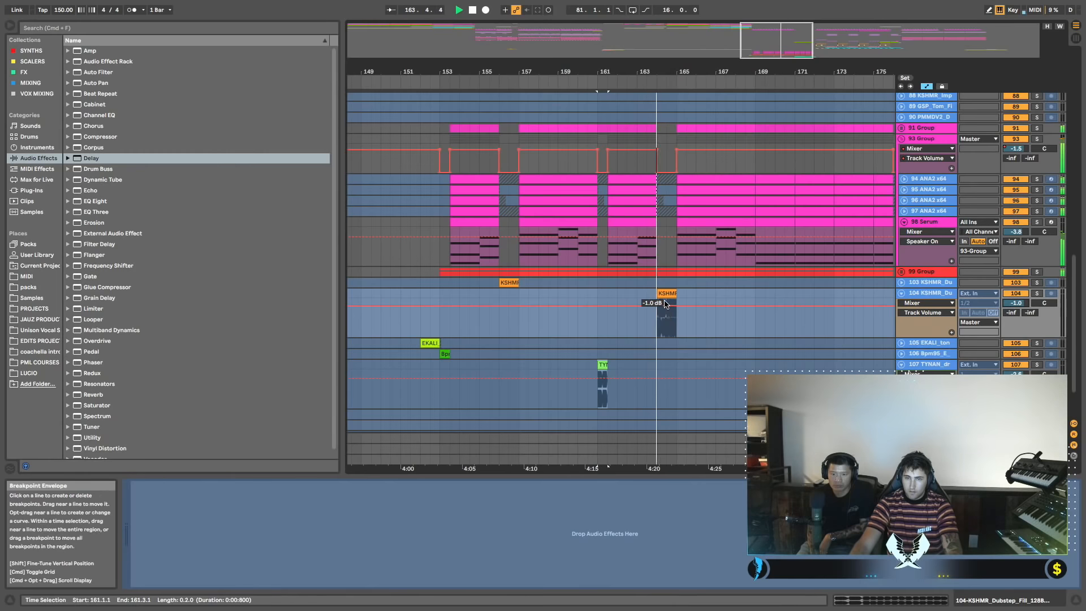
left_click_drag(1013, 305, 1013, 310)
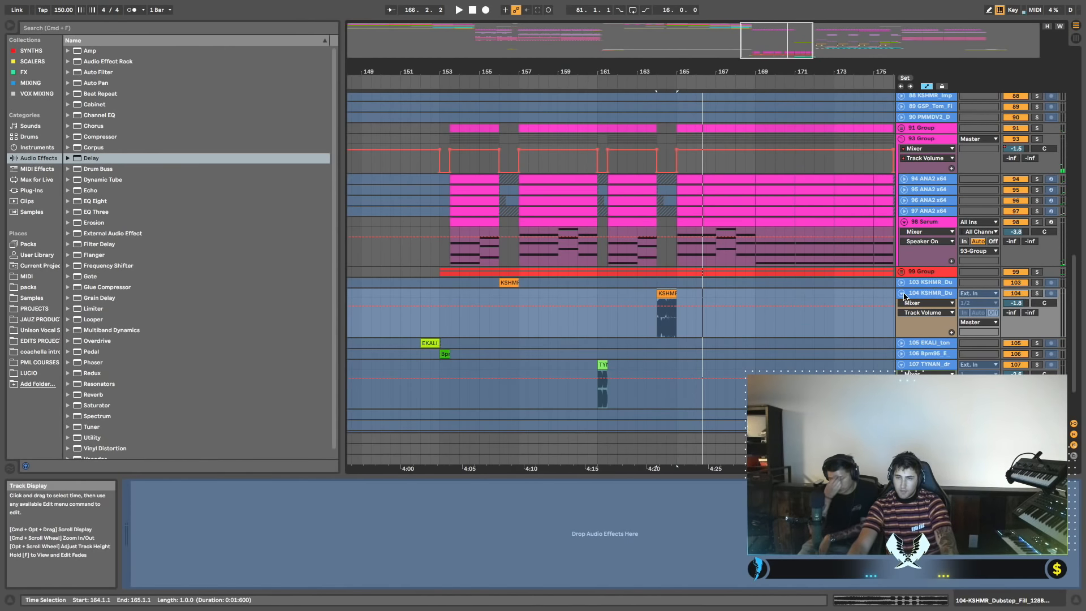
Unfreeze the 104 KSHMR Dubstep fill track.
right_click(926, 295)
left_click(923, 295)
right_click(924, 295)
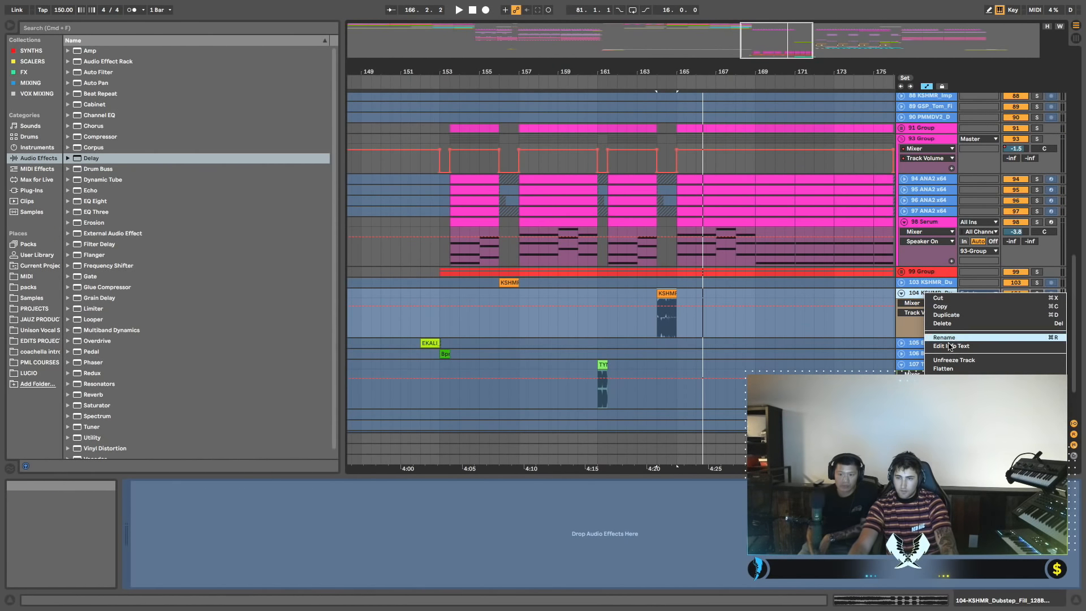
left_click(942, 361)
Open the Dubstep fill clip's sample settings at bar 164 and audition its track soloed.
key("space")
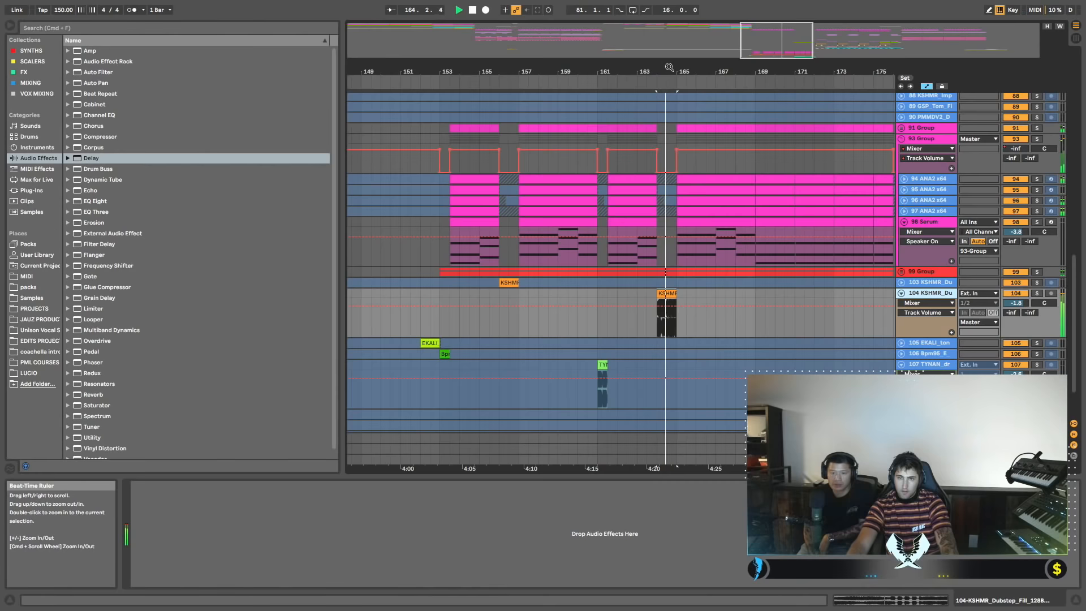
scroll(679, 192, "up", 5)
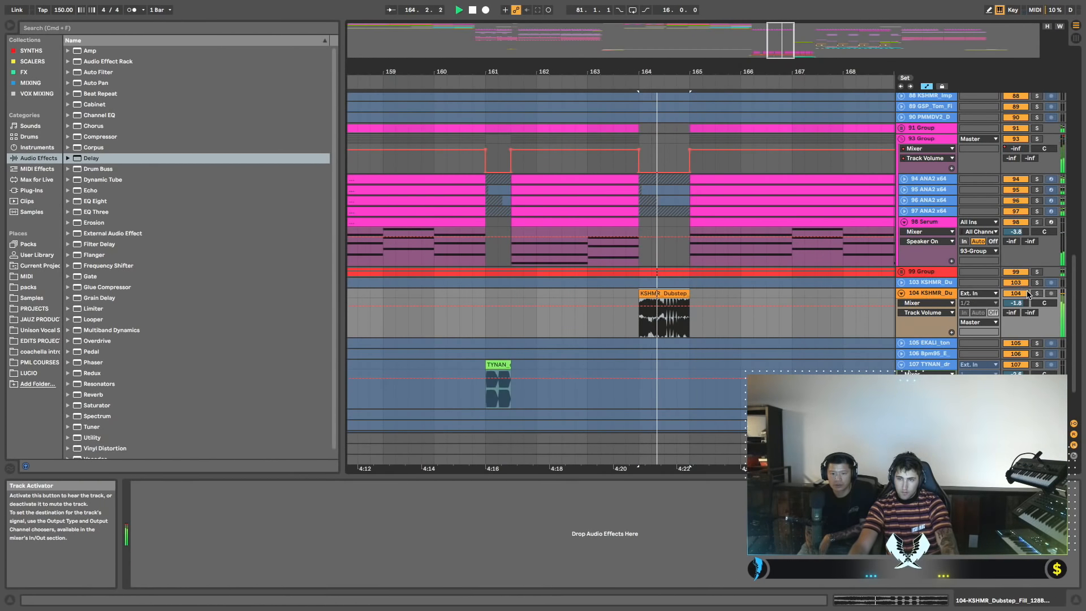
double_click(674, 294)
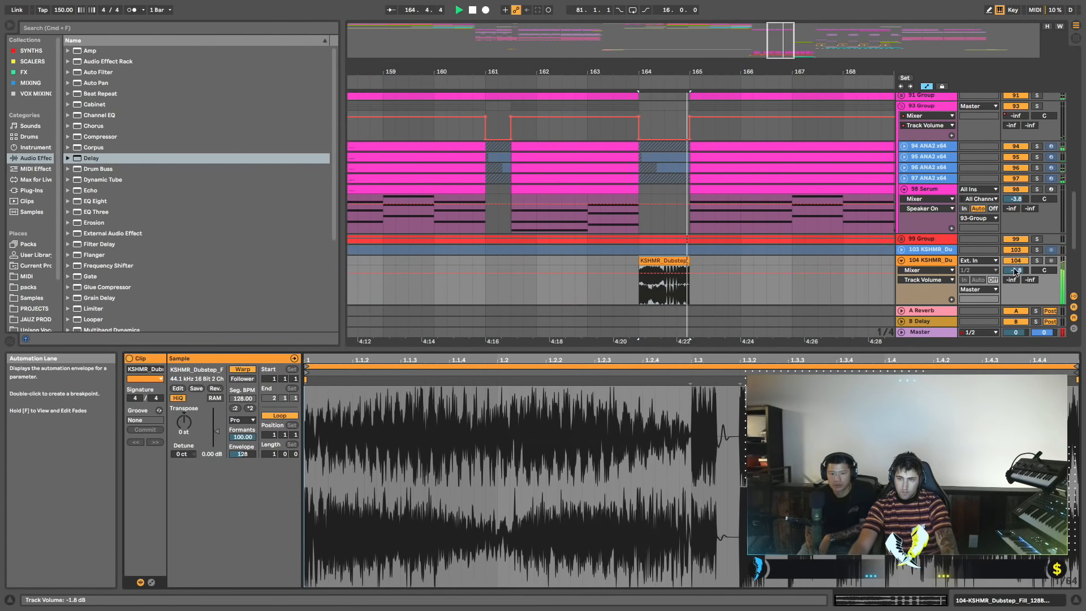
scroll(589, 239, "down", 2)
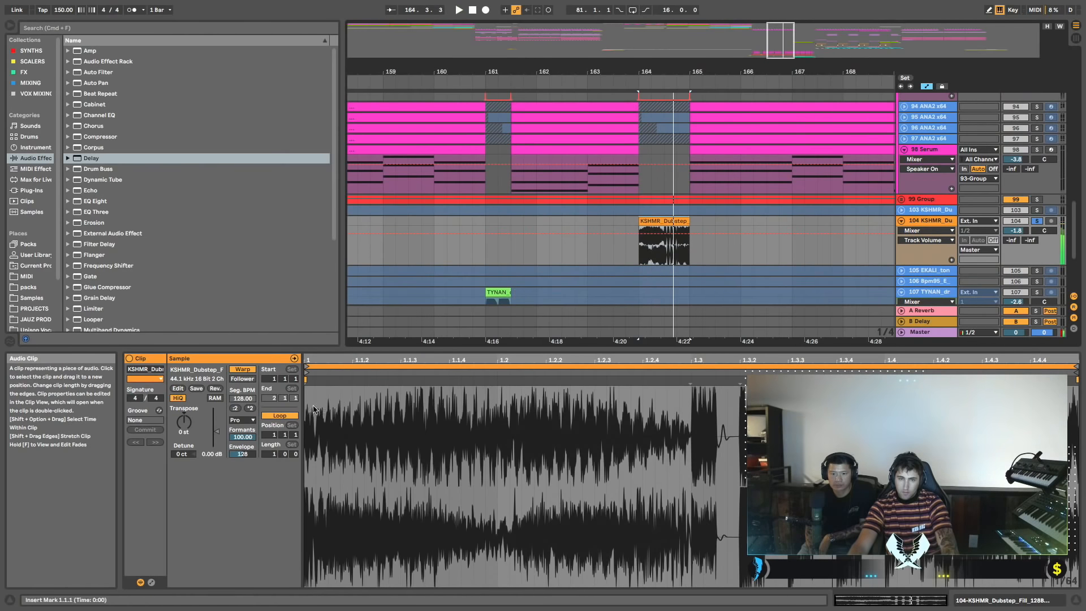
Try doubling the fill clip's segment BPM to 256 and play it in the mix.
left_click(251, 408)
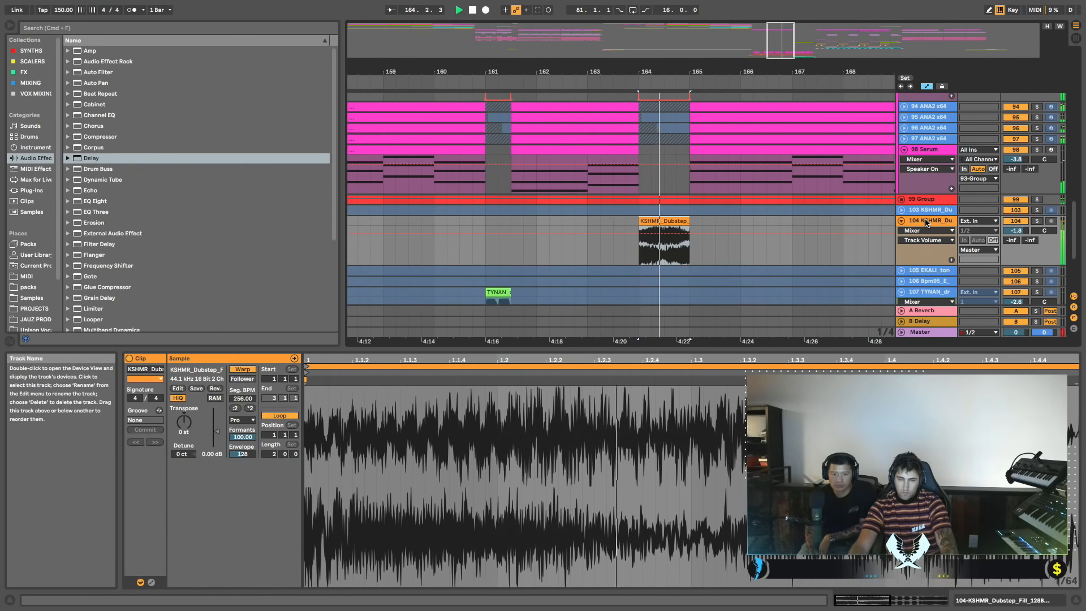
key("ctrl+z")
left_click(1037, 221)
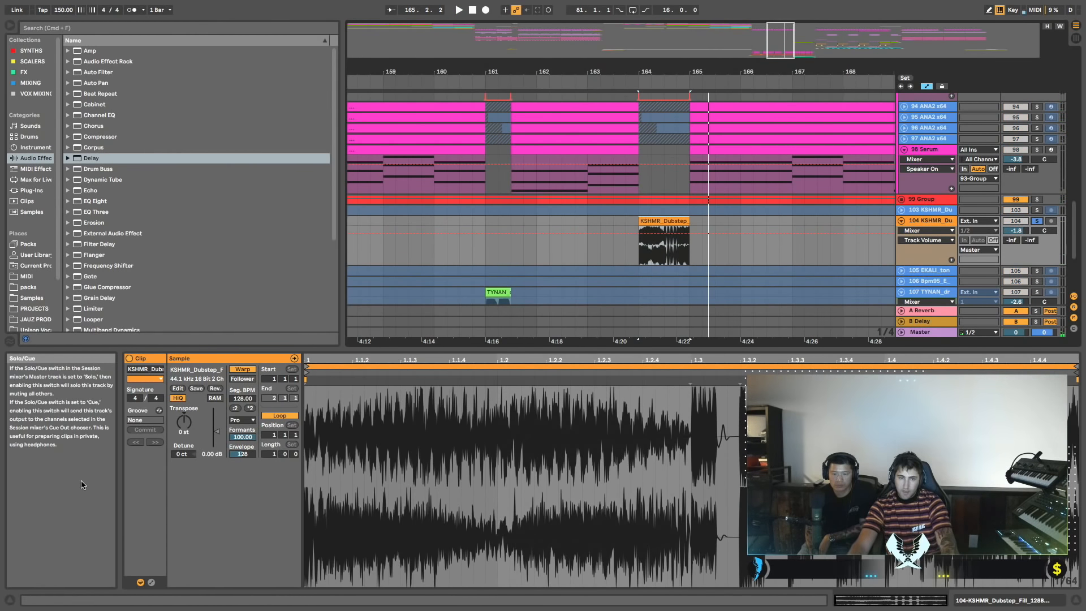
Reverse the Dubstep fill clip and audition it with its track soloed.
left_click(215, 389)
key("space")
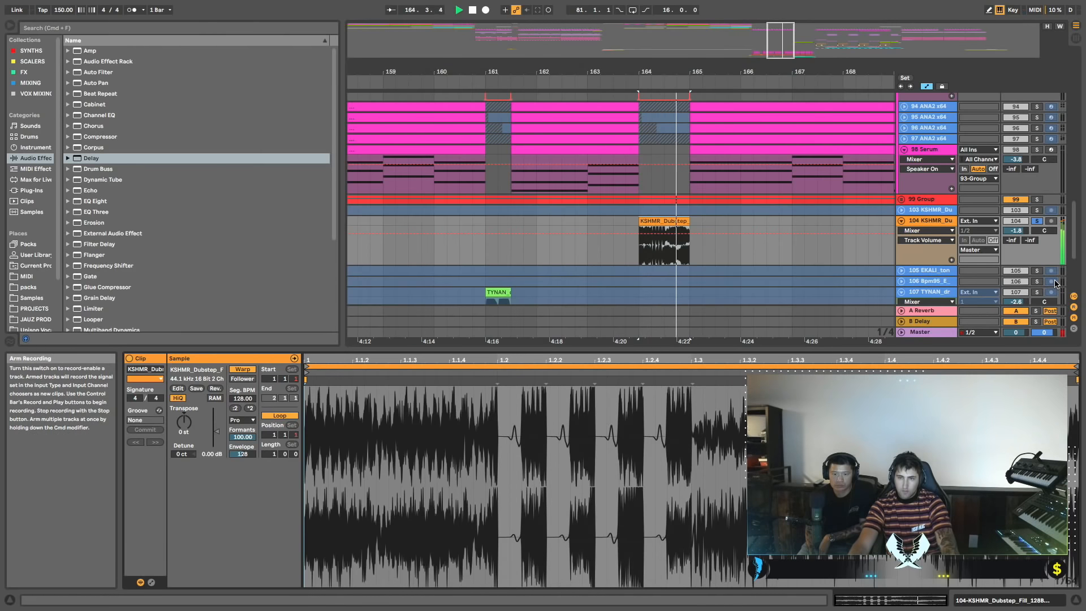
key("space")
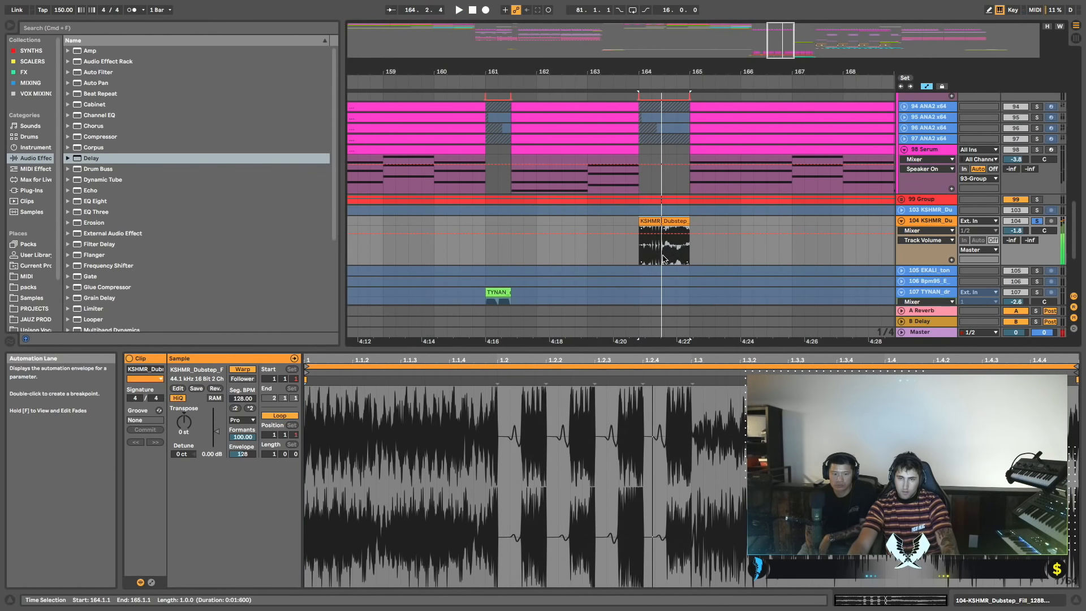
key("space")
Try splitting the fill clip at 164.3.1 and reversing its first half.
double_click(665, 256)
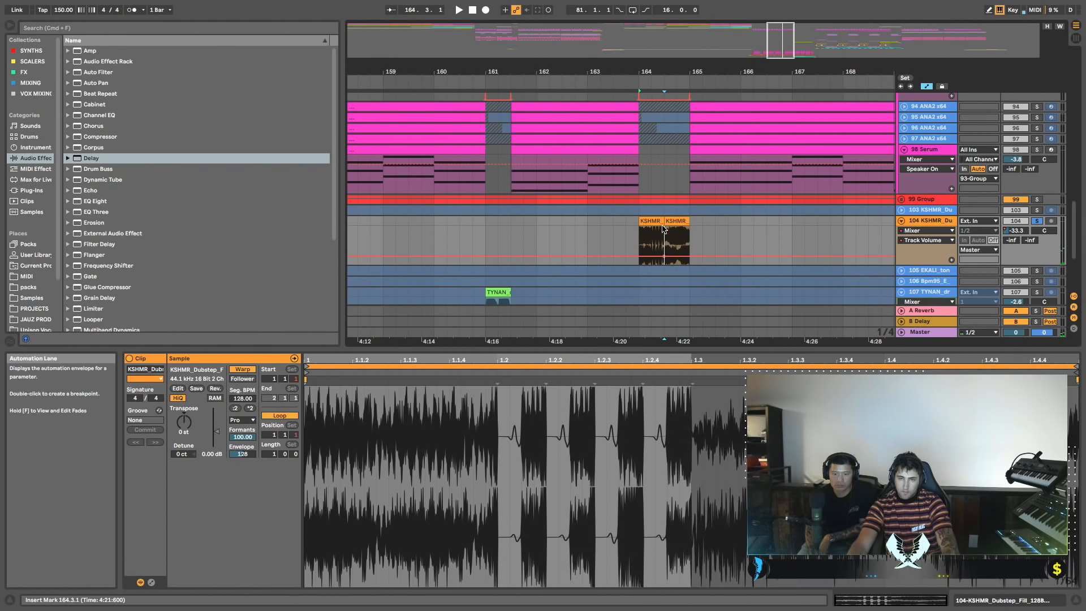
key("super+e")
key("space")
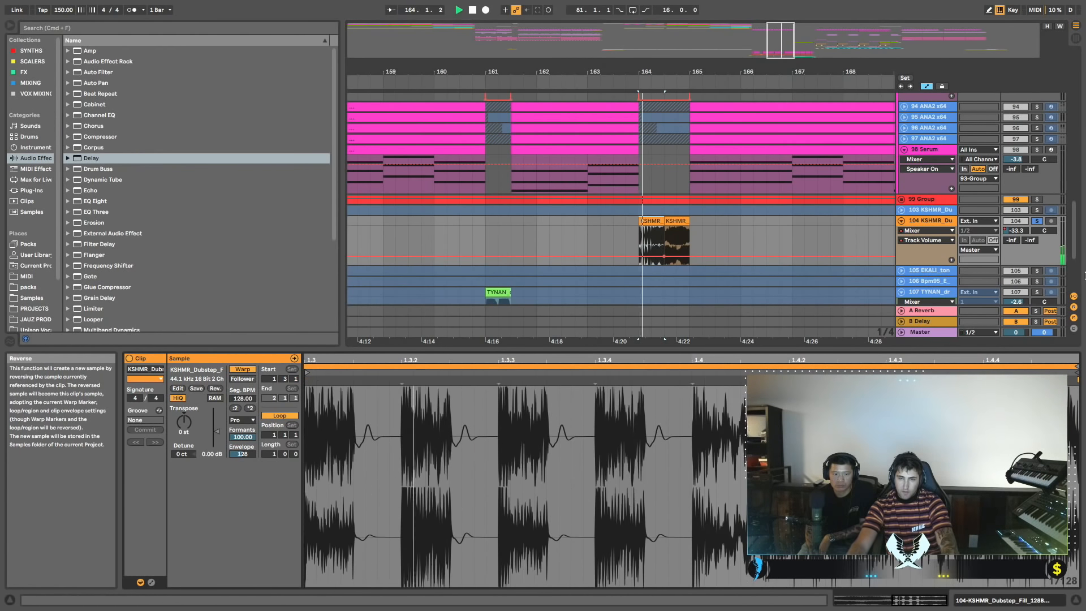
key("space")
key("space")
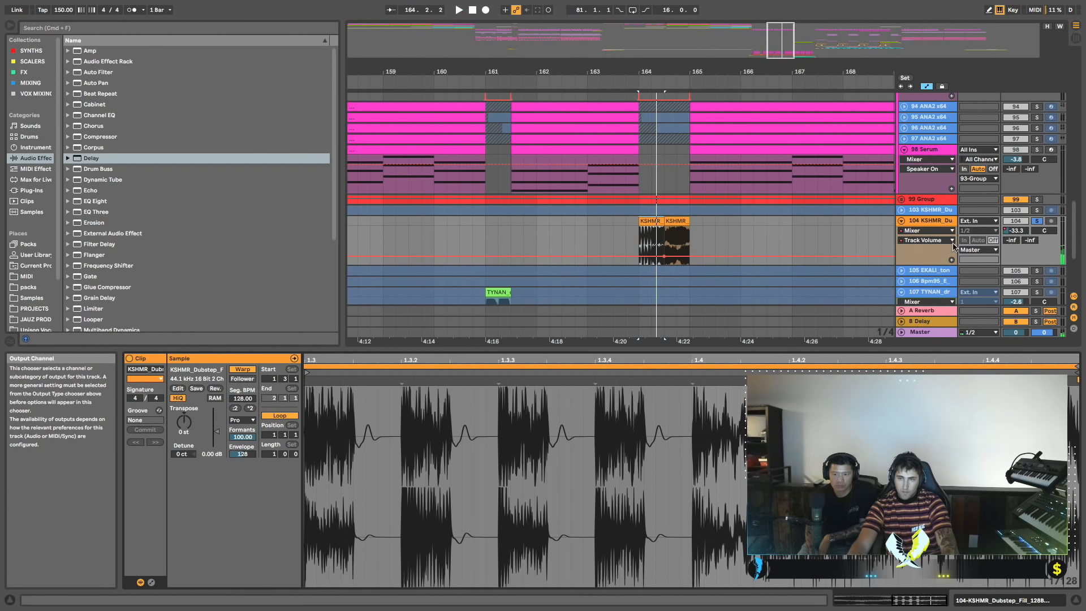
key("super+z")
key("super+z")
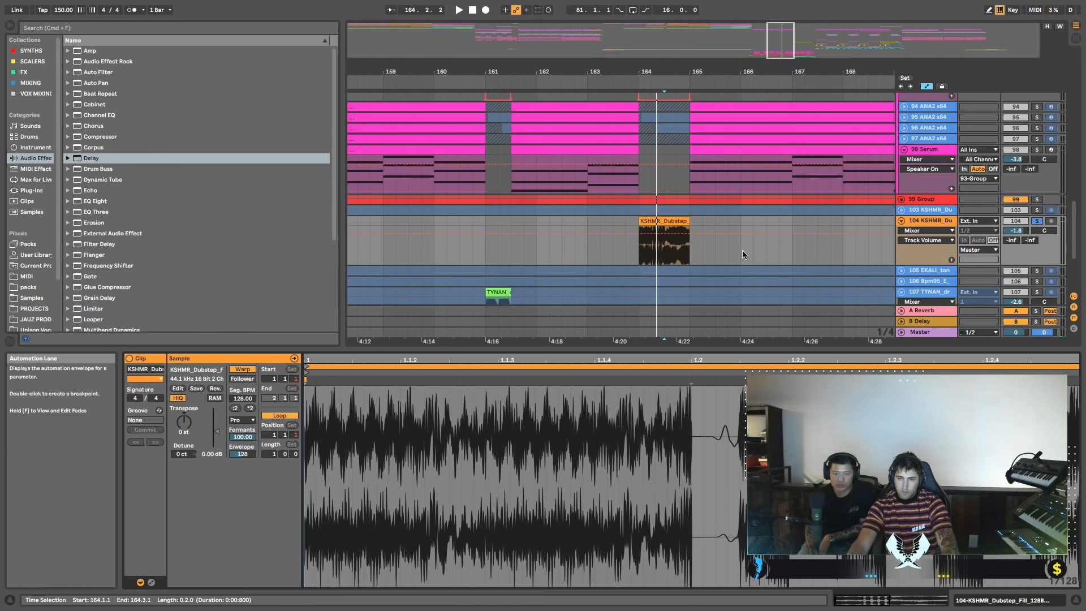
Split the Dubstep fill clip at 164.3.1 and reverse its first half.
left_click(662, 256)
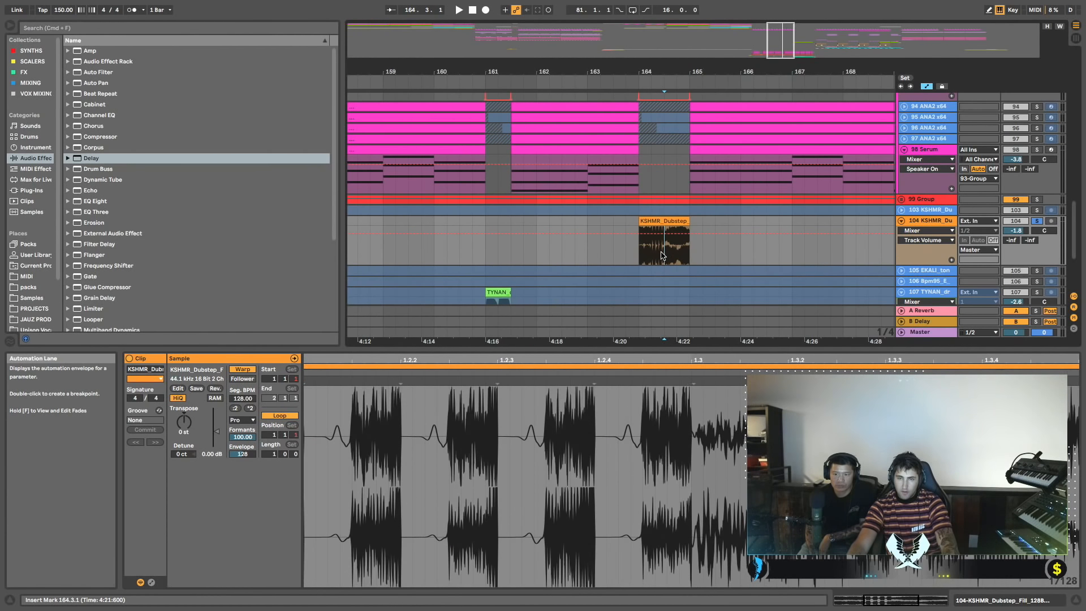
key("super+e")
key("space")
left_click(676, 221)
left_click(650, 221)
key("space")
key("space")
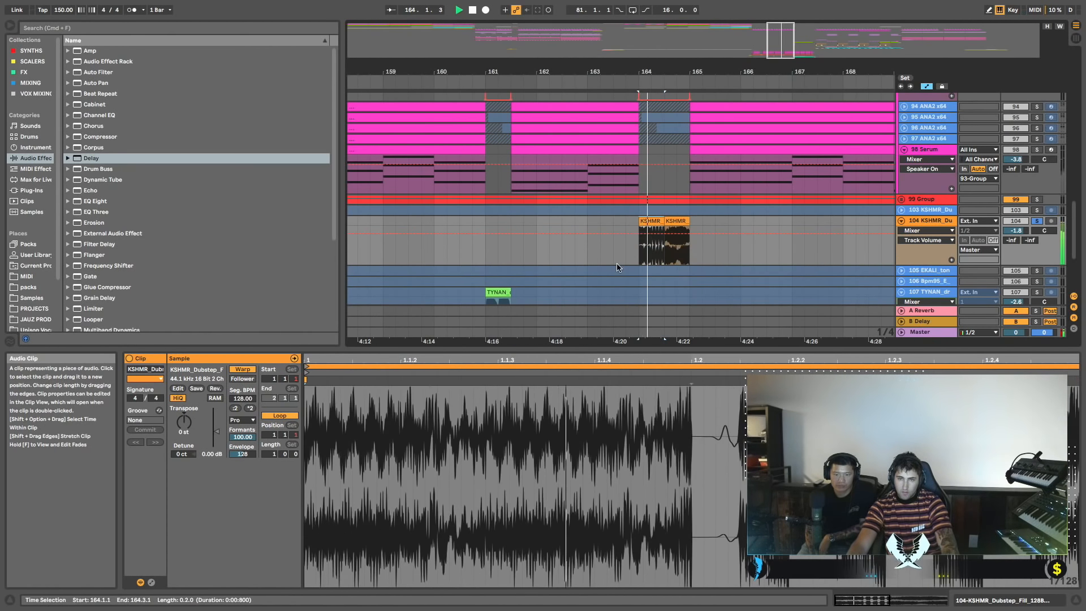
left_click(214, 389)
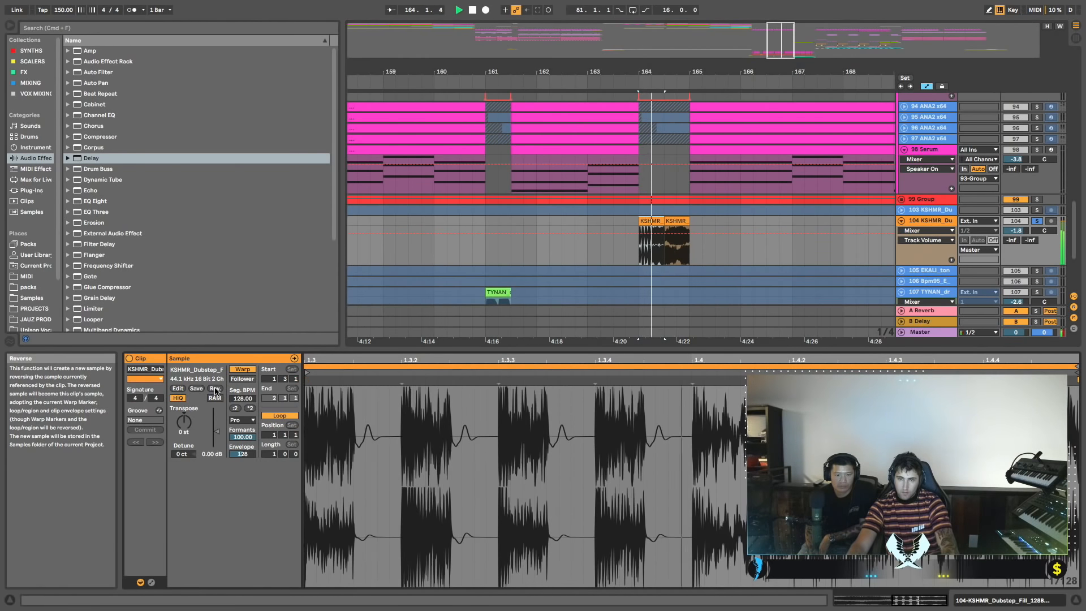
Audition the split fill from bar 164 with its track soloed.
key("space")
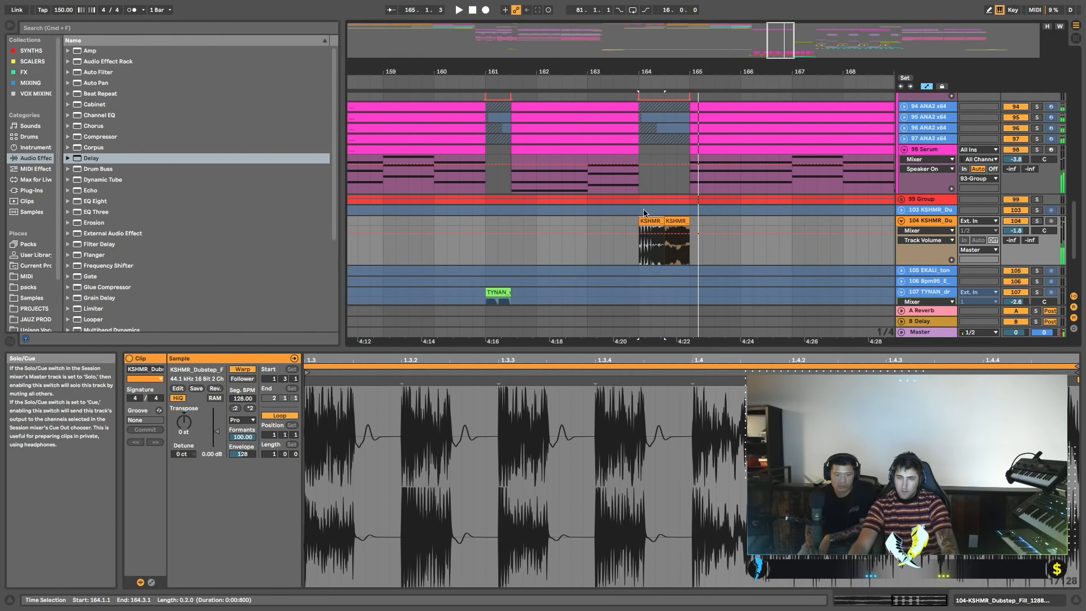
scroll(622, 249, "left", 2)
scroll(622, 249, "down", 1)
left_click(676, 222)
key("space")
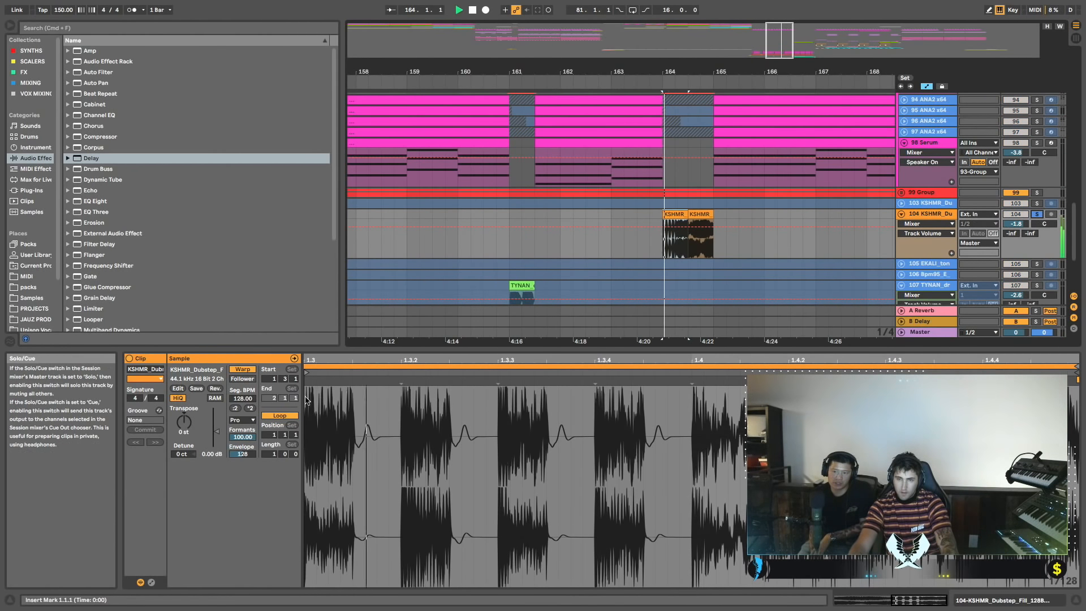
key("space")
Duplicate the fill's first beat, from 164.1.1 to 164.2.1, over its second beat.
left_click_drag(681, 73, 680, 104)
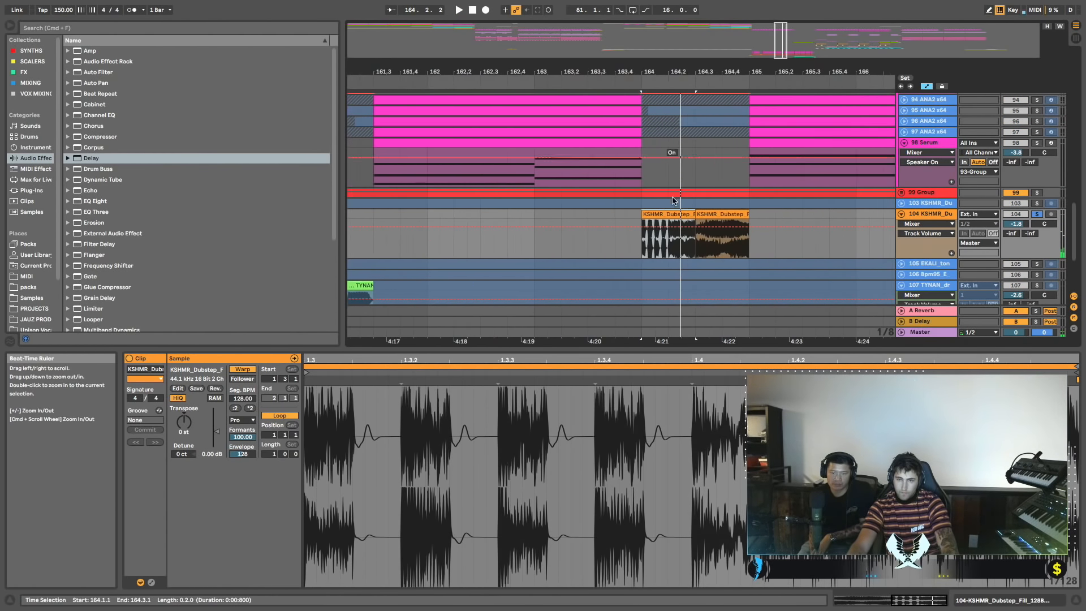
left_click_drag(668, 248, 633, 248)
left_click(644, 247)
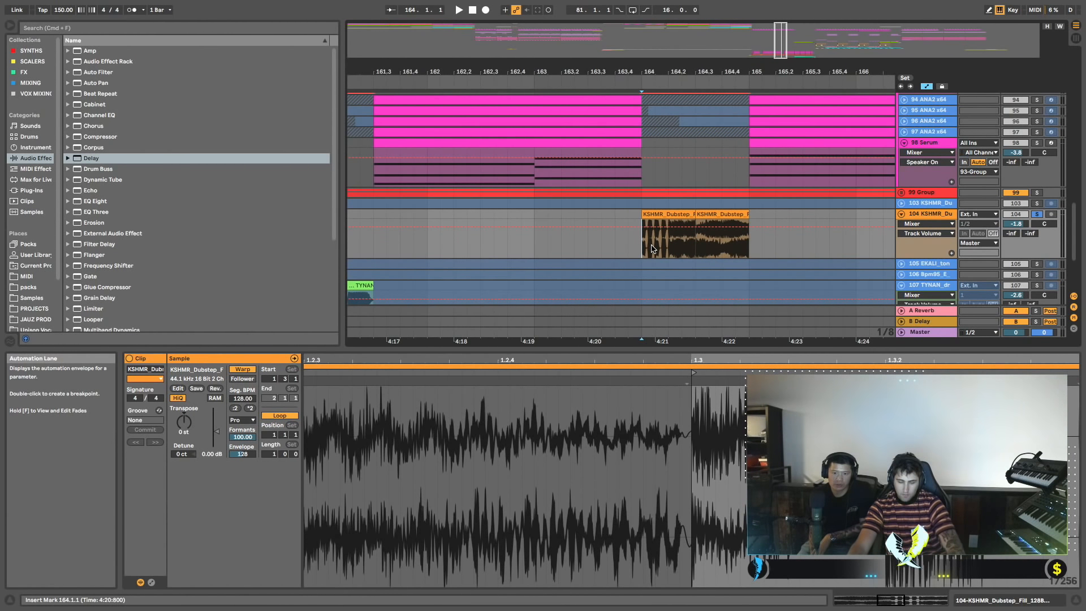
key("m")
key("a")
left_click_drag(645, 249, 667, 249)
key("super+d")
Audition the repeated beat soloed, and play it in the full mix from bar 163 with the fill track unsoloed.
left_click(645, 248)
key("space")
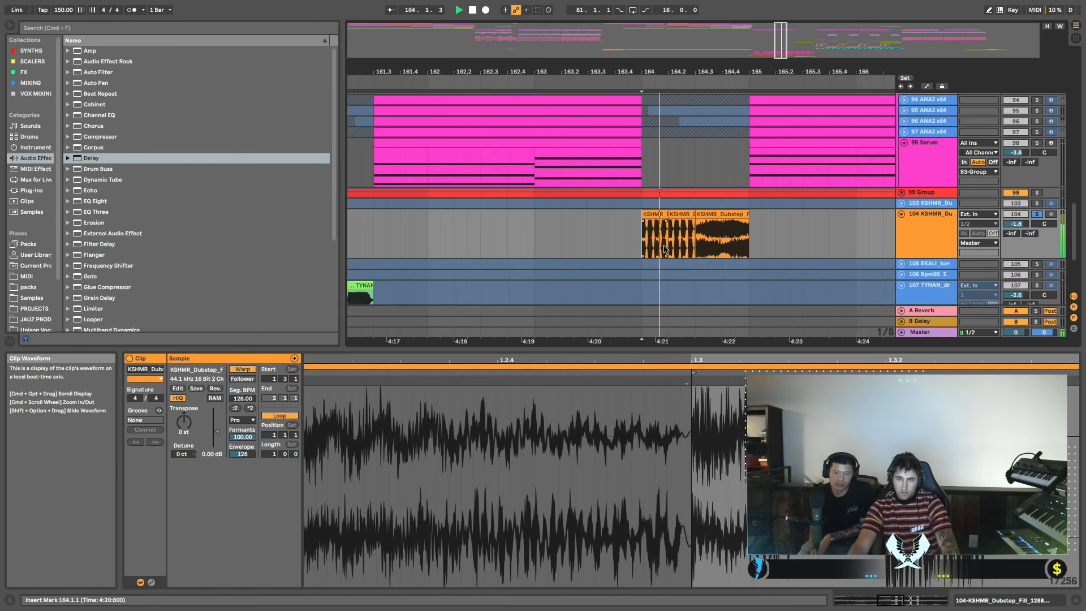
left_click(1037, 214)
key("space")
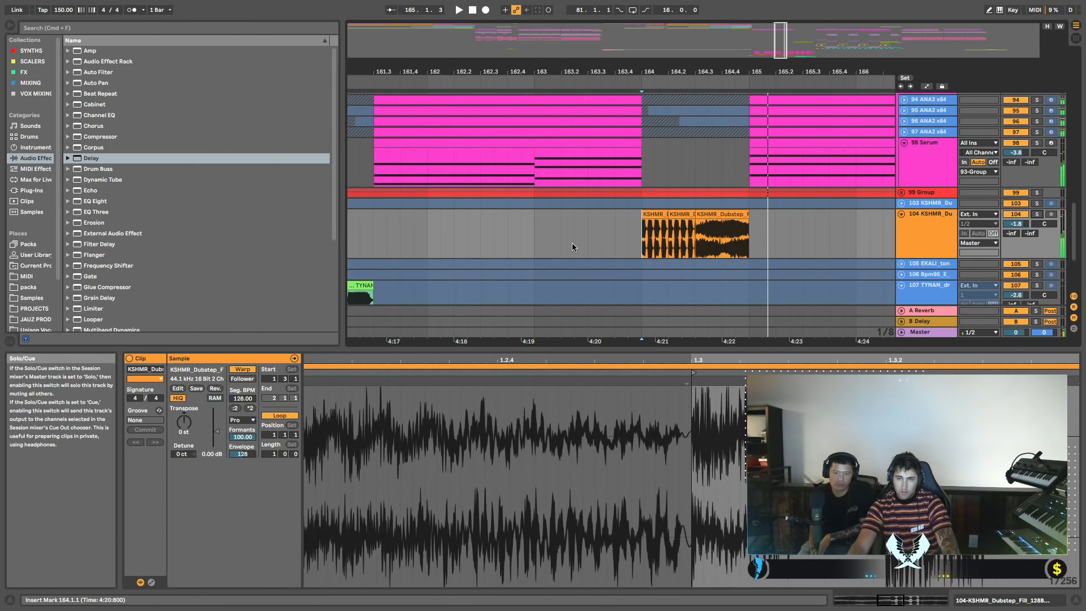
left_click(577, 247)
key("space")
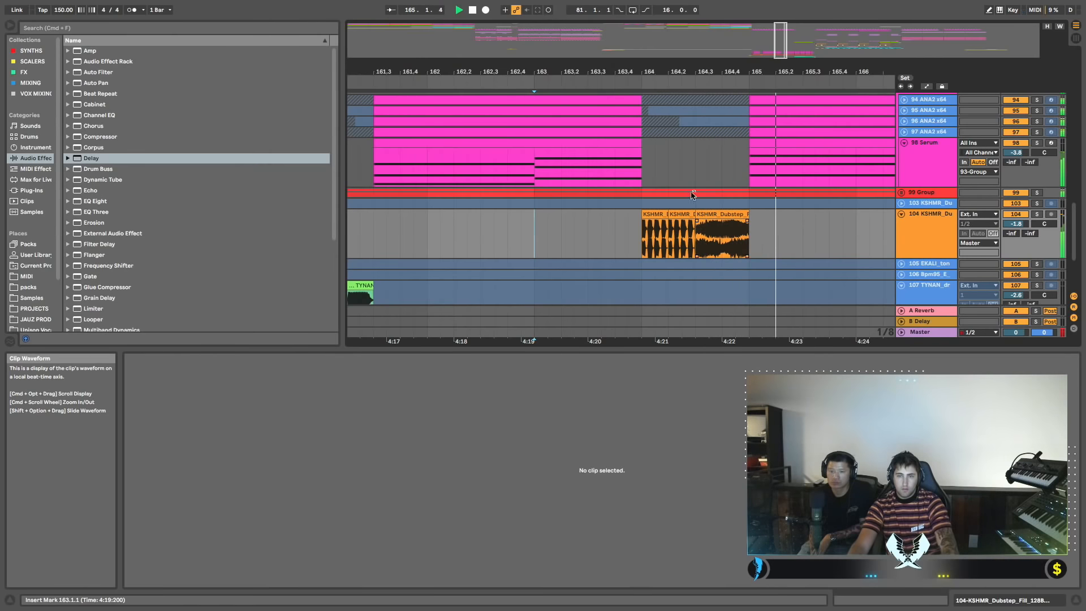
key("space")
Solo the Dubstep fill track and add a Frequency Shifter to it.
left_click_drag(734, 67, 734, 42)
left_click_drag(712, 146, 711, 145)
left_click(641, 215)
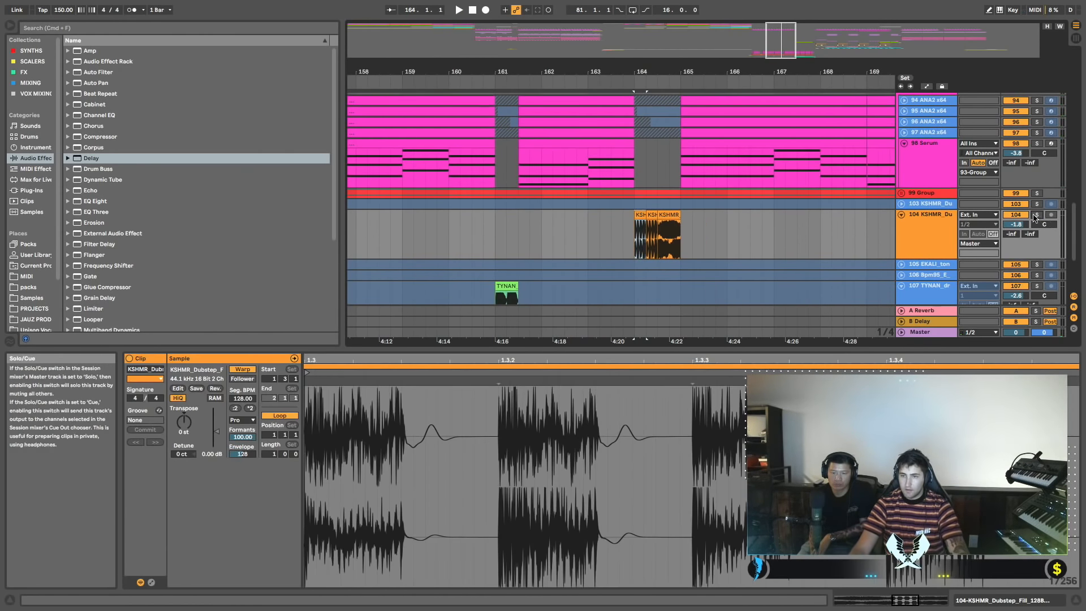
left_click(904, 223)
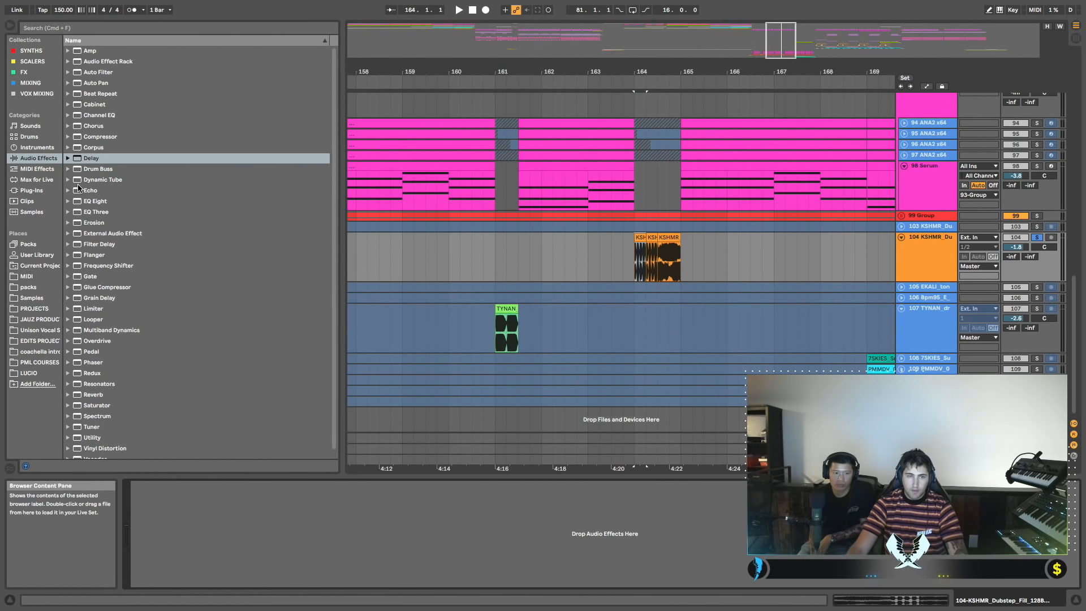
scroll(85, 193, "down", 1)
left_click(112, 259)
scroll(113, 259, "up", 1)
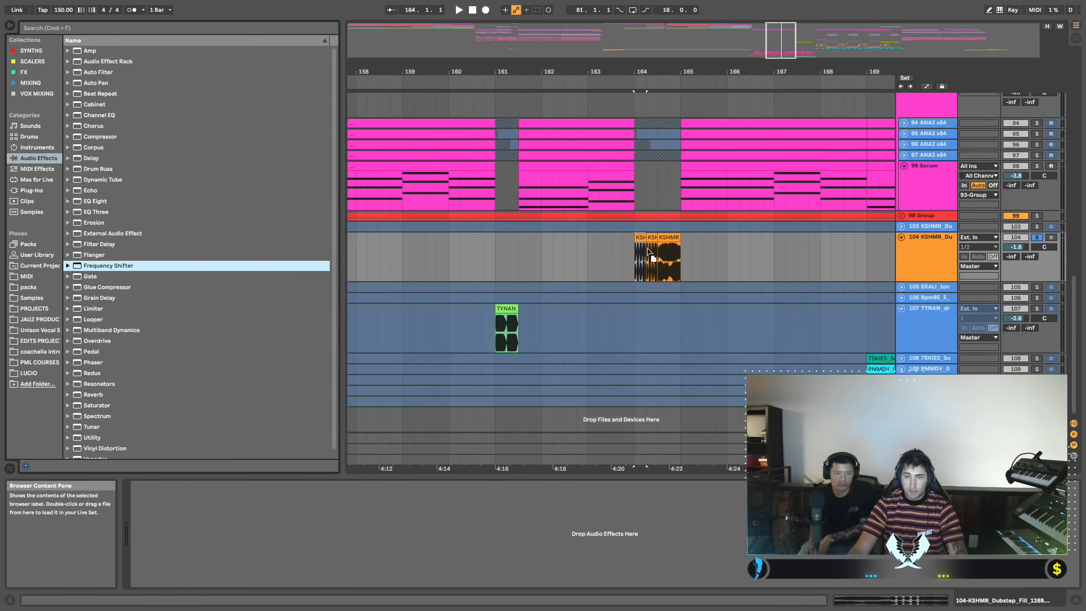
key("Return")
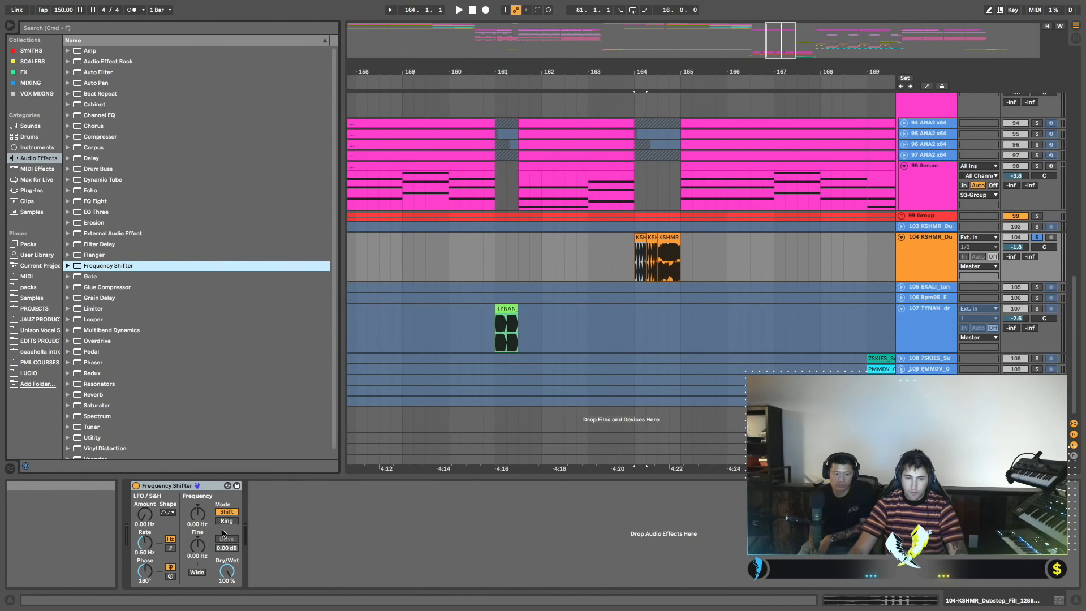
Set the Frequency Shifter's fine frequency to 2.05 Hz and dry/wet to 46.8%, comparing the fill with the device bypassed.
left_click_drag(227, 571, 227, 575)
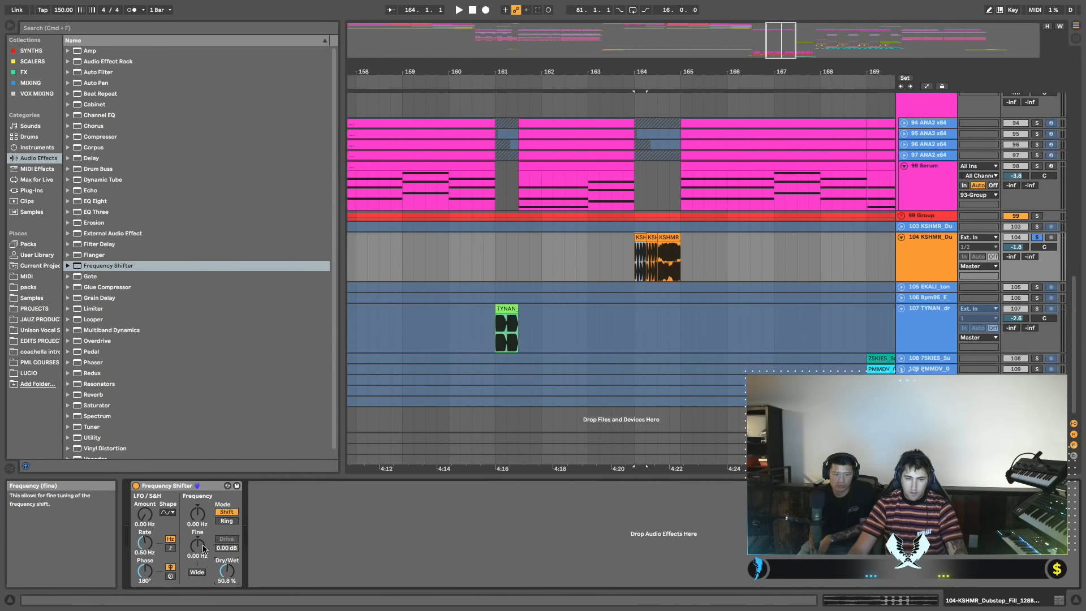
left_click_drag(204, 553, 204, 544)
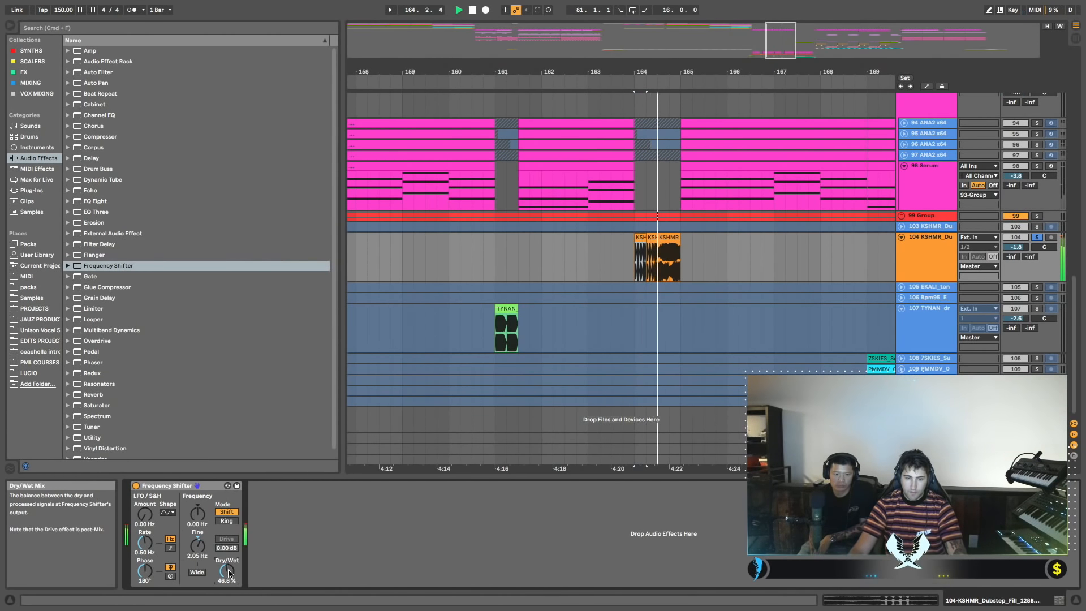
left_click(136, 486)
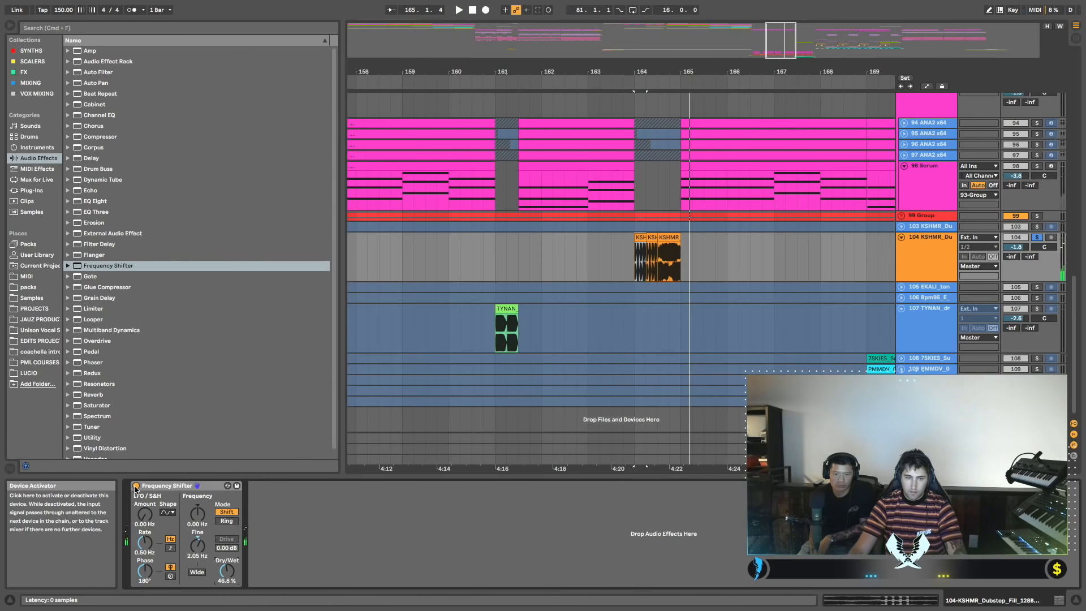
left_click(136, 486)
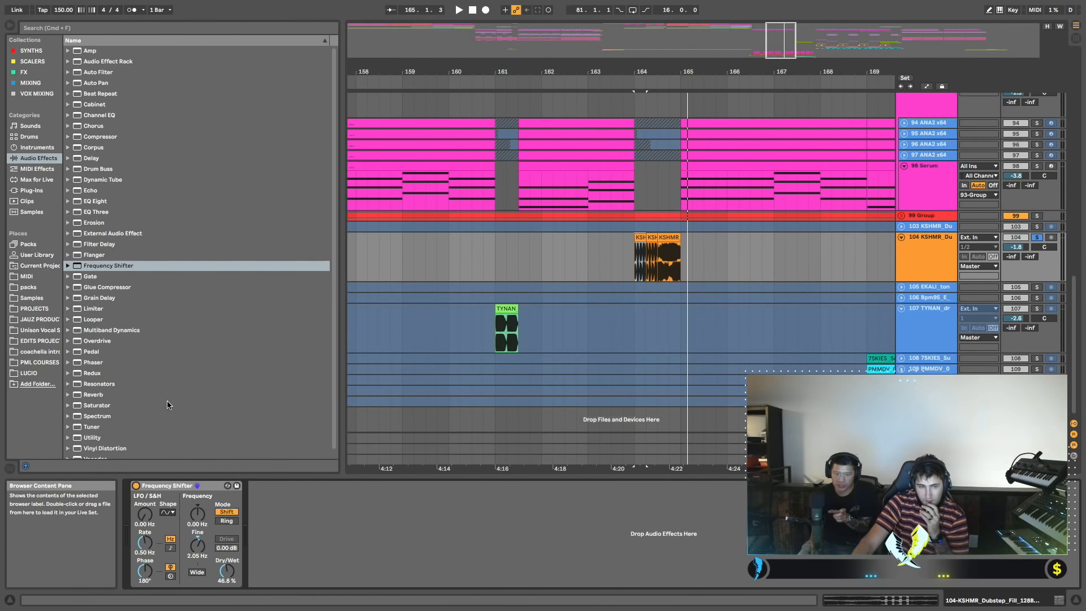
Browse the audio effects and VST plug-ins for a glitch effect.
scroll(169, 417, "down", 2)
scroll(187, 420, "up", 2)
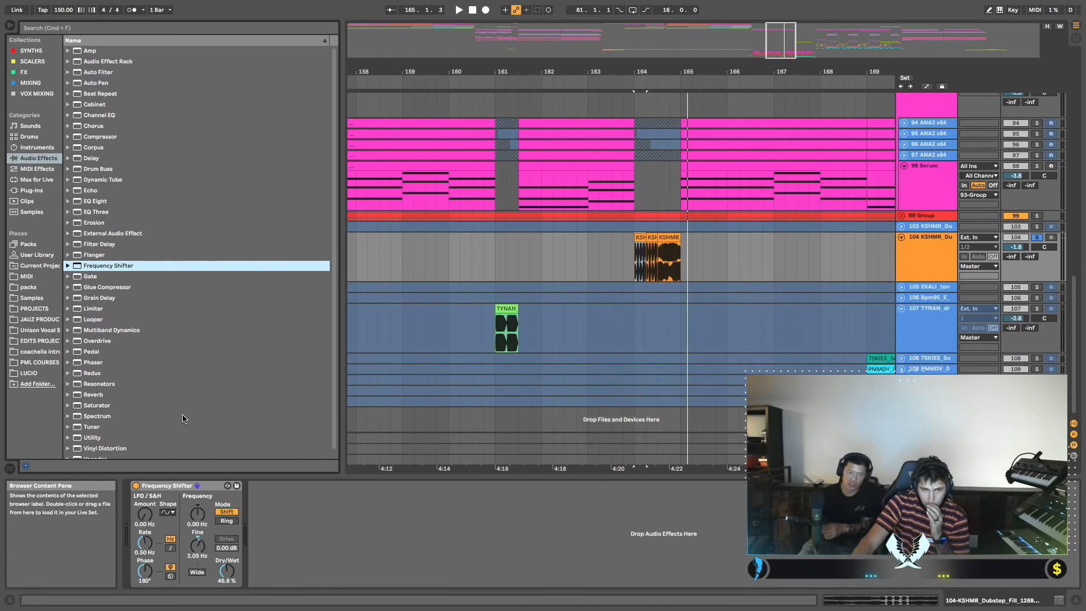
left_click(26, 192)
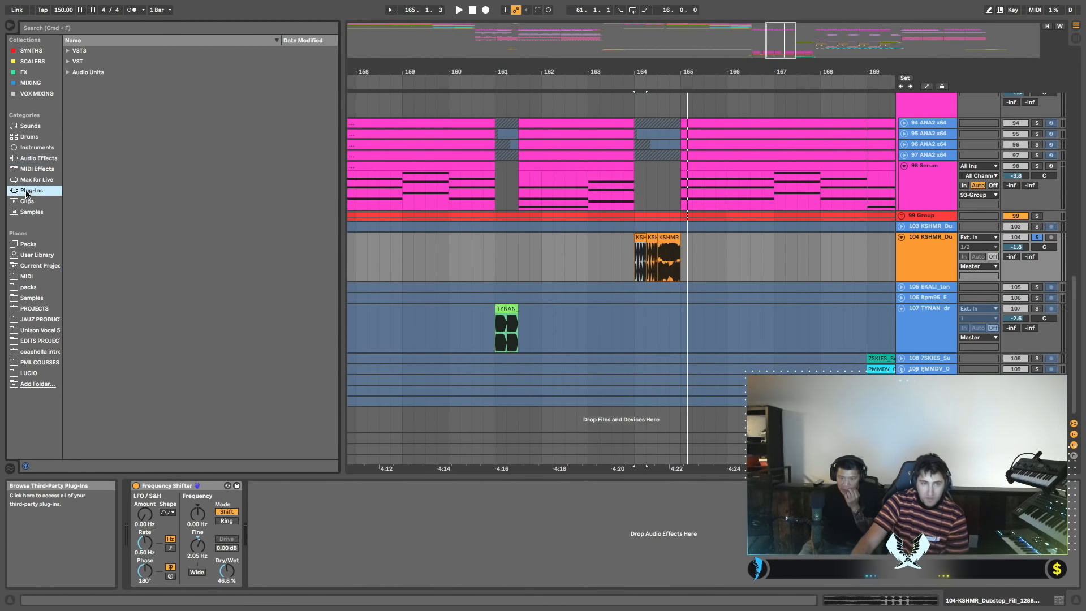
left_click(68, 61)
left_click(106, 29)
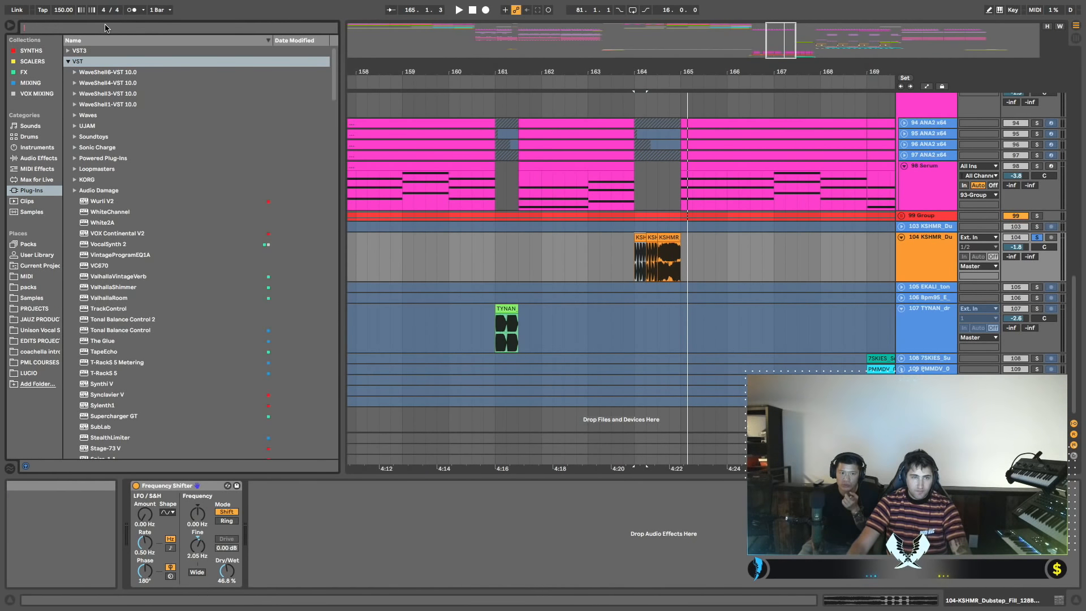
type("glitc")
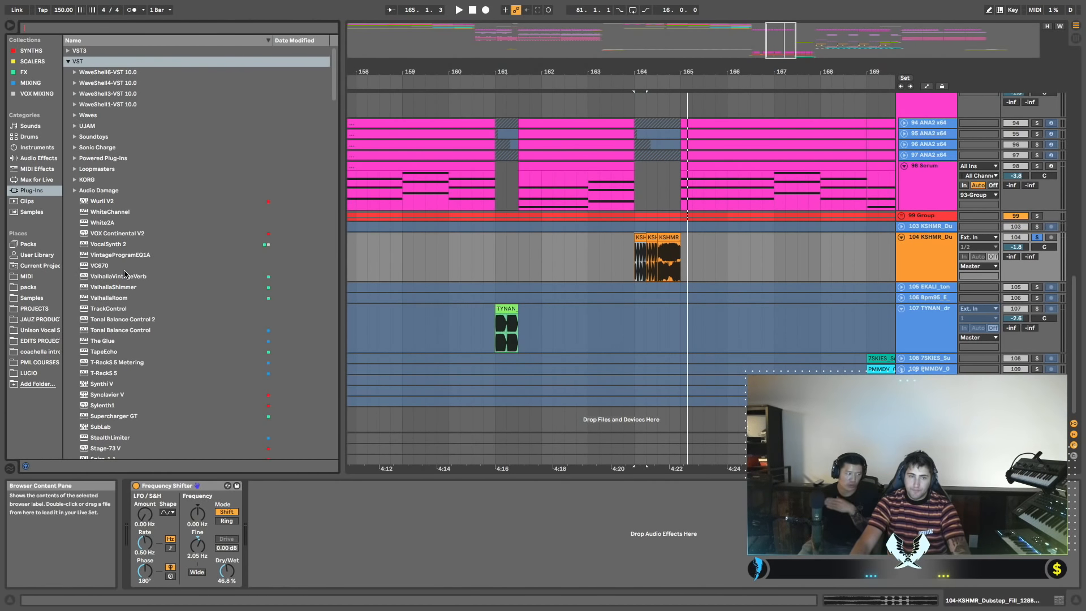
scroll(124, 274, "down", 1)
scroll(127, 275, "up", 1)
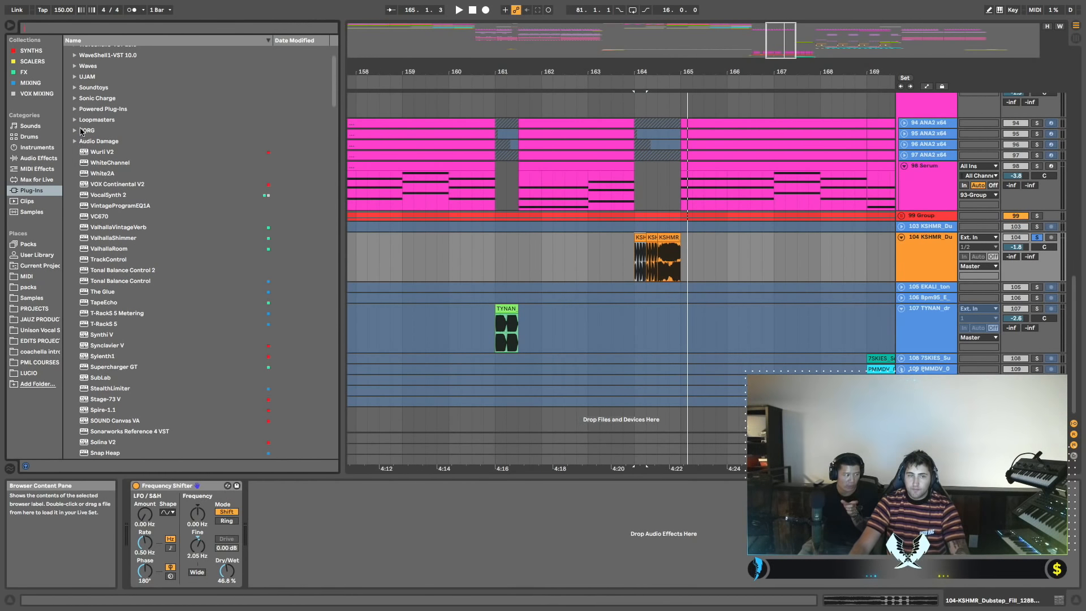
Try adding the Soundtoys Tremolator to the fill track and audition the fill.
left_click(74, 88)
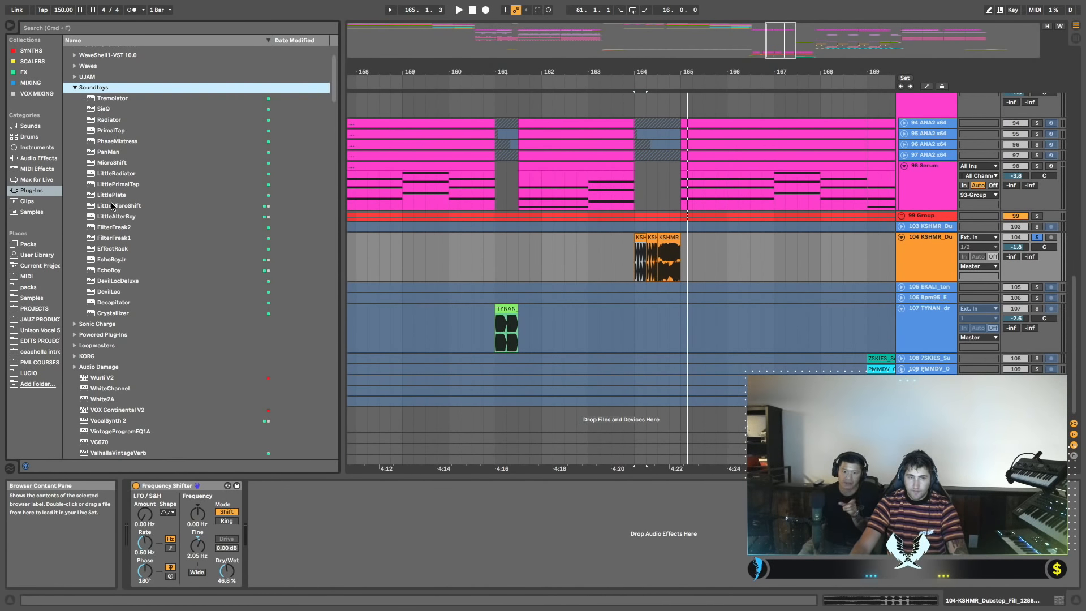
left_click_drag(113, 101, 679, 249)
left_click_drag(509, 405, 413, 486)
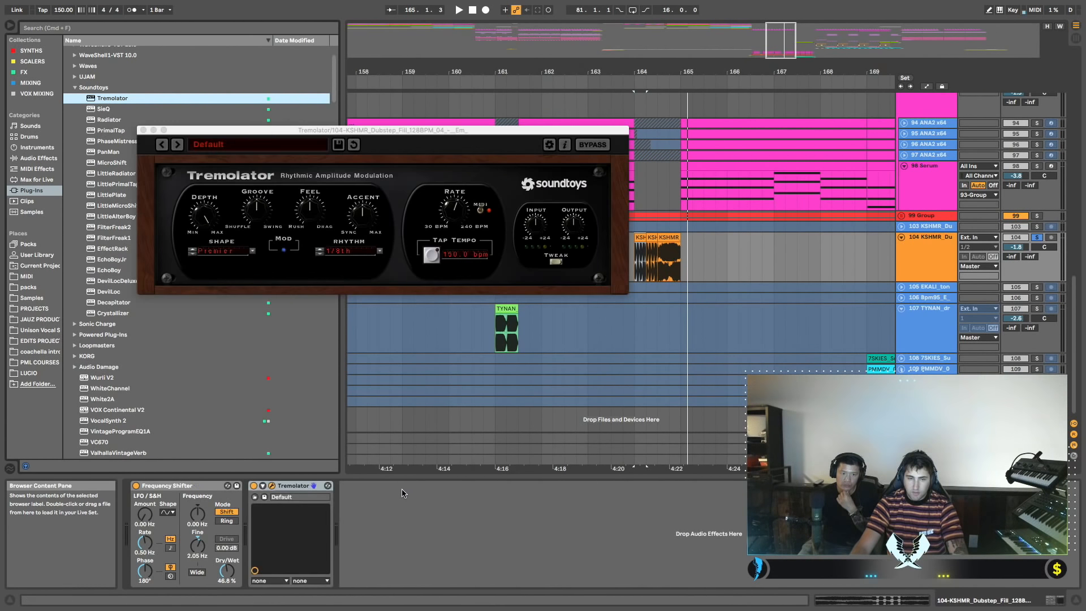
key("space")
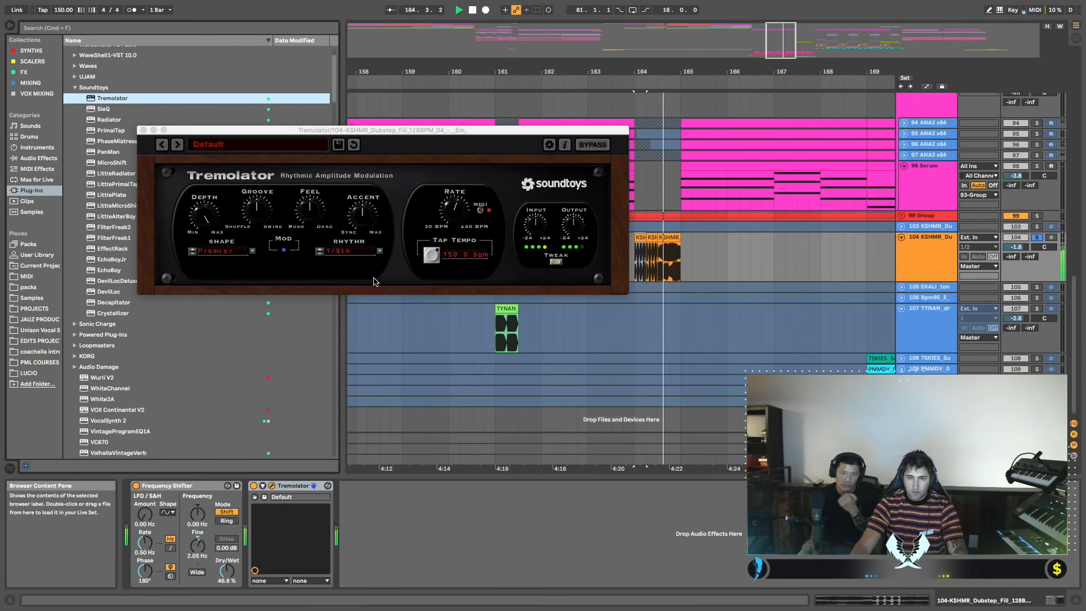
Try Tremolator's Simple Rhythms preset 1-16th Grv Sine 2 on the fill, and remove the plug-in from the track.
left_click(228, 144)
mouse_move(239, 185)
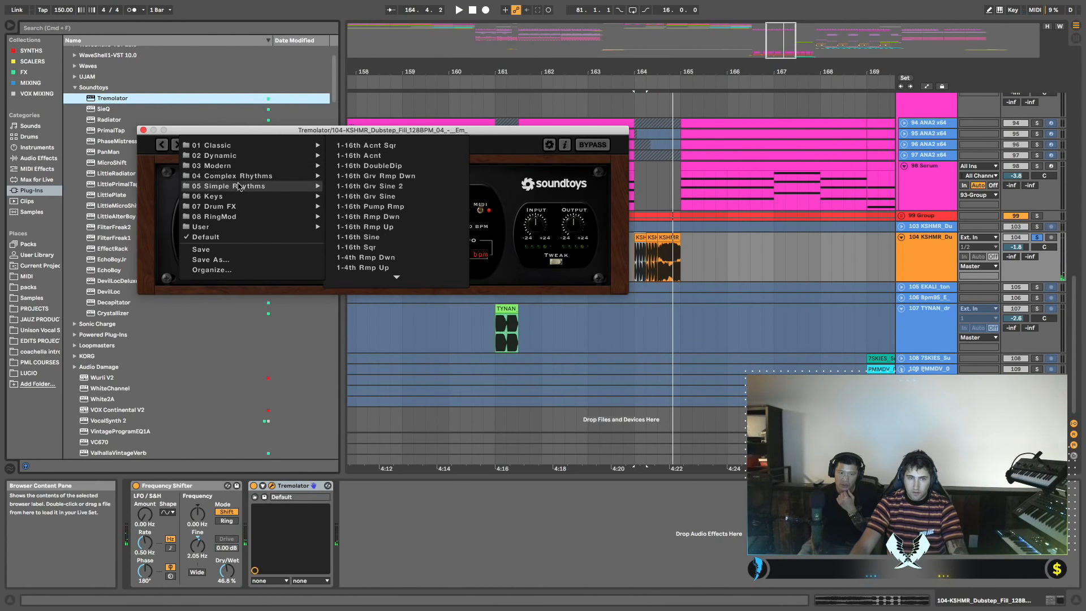
left_click(417, 187)
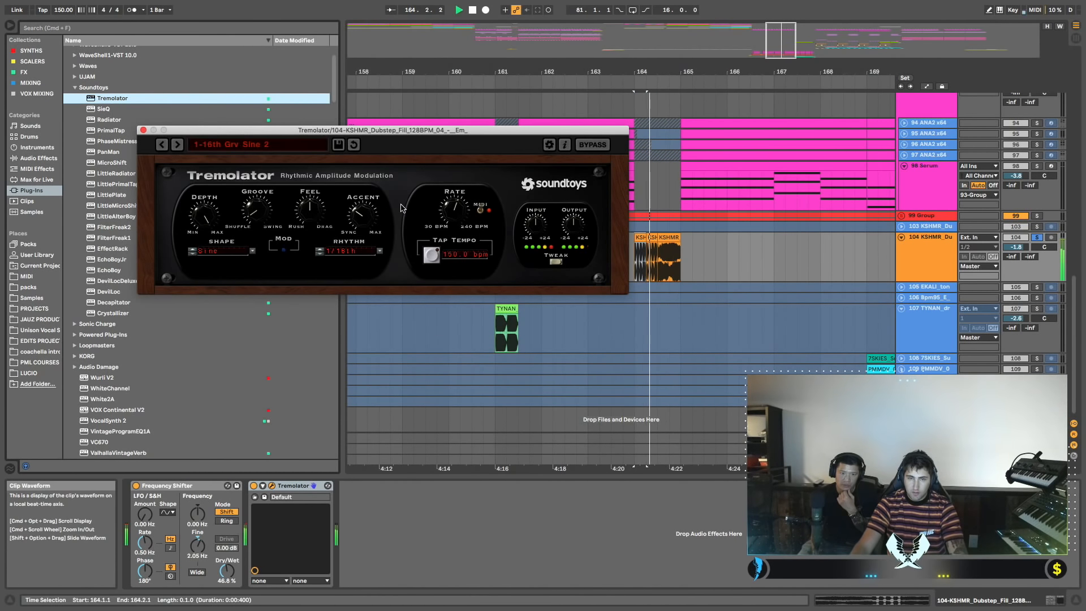
key("space")
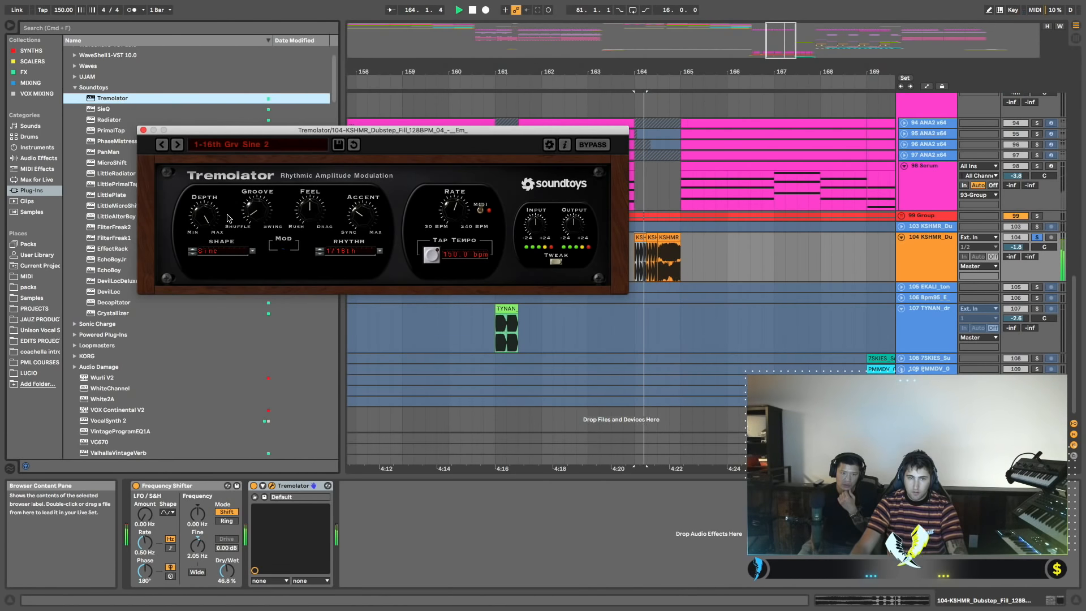
left_click(254, 486)
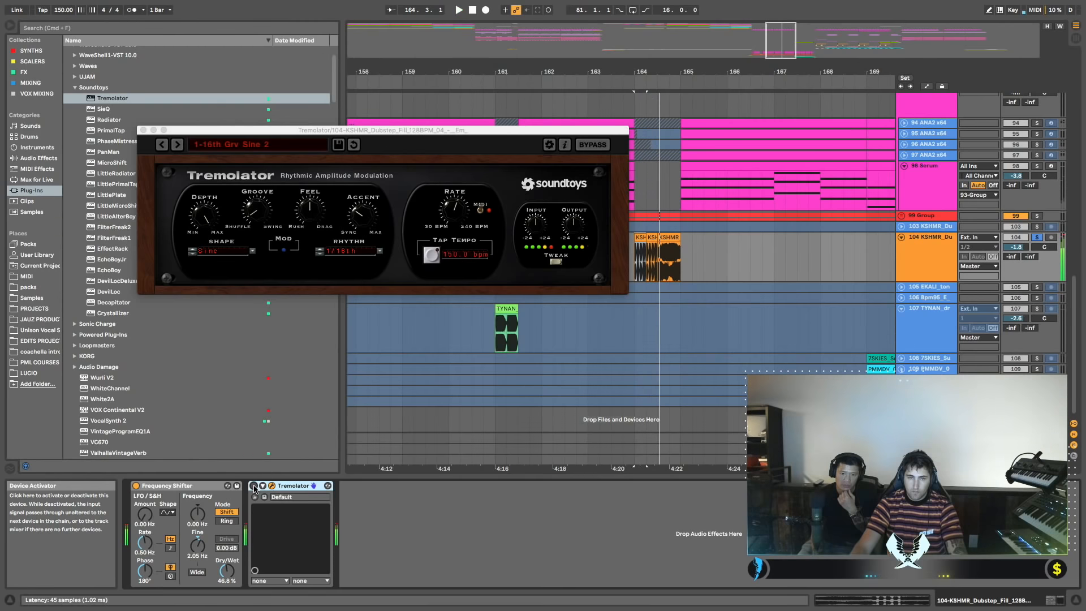
left_click(272, 486)
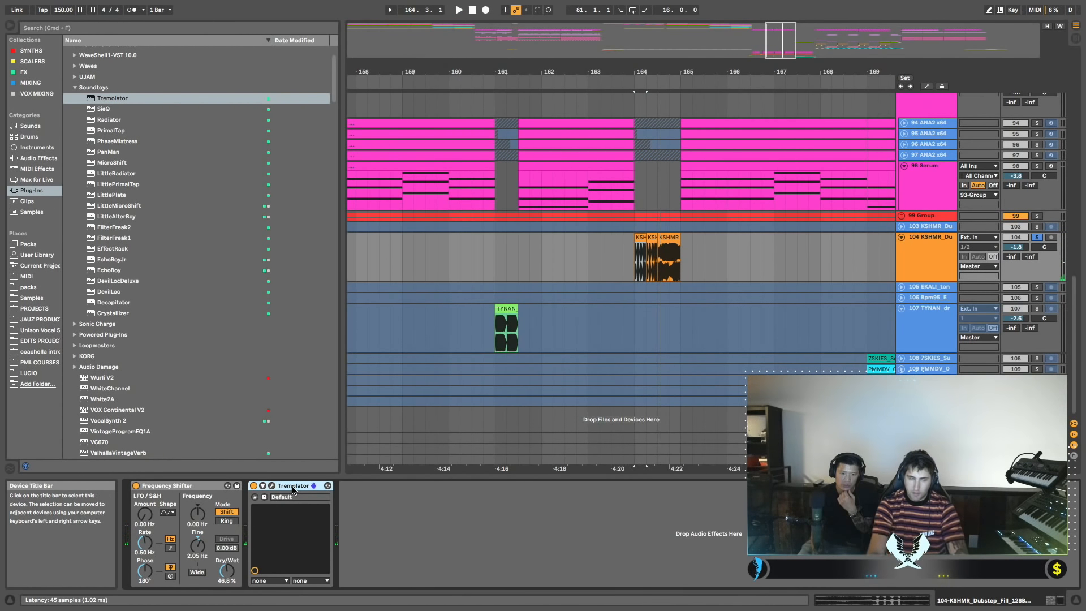
key("Delete")
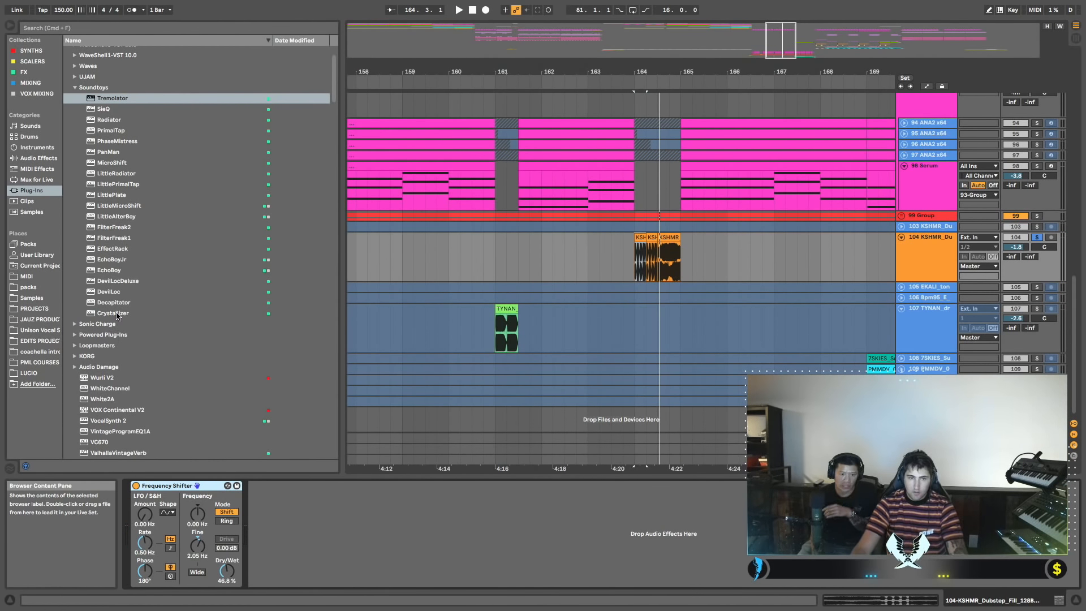
Search the plug-ins for "shaper" and add the ShaperBox 2 VST to the Dubstep fill track.
left_click(75, 88)
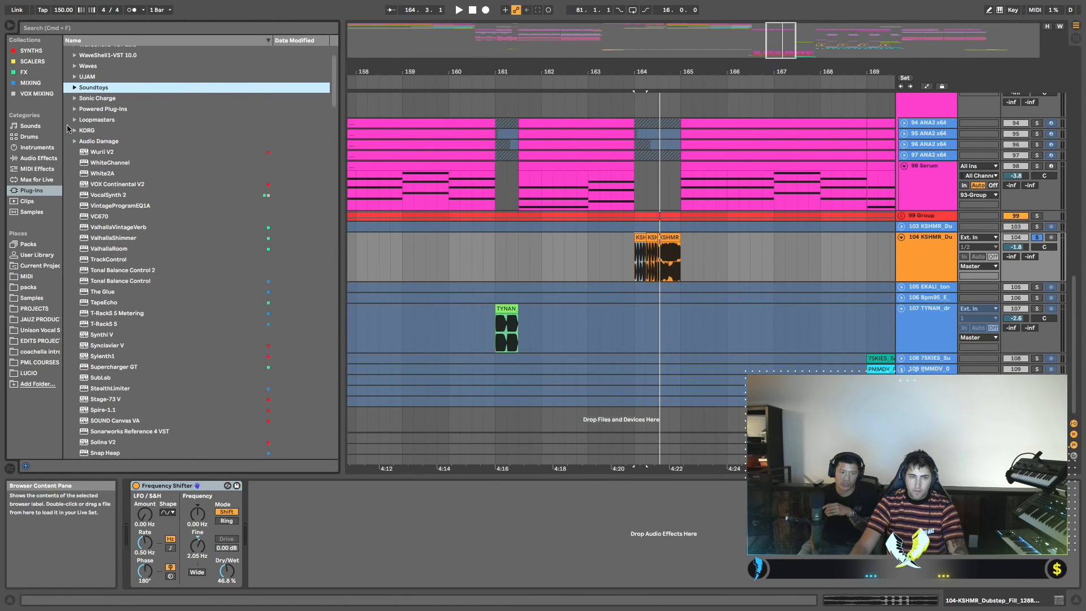
left_click(120, 26)
type("sh")
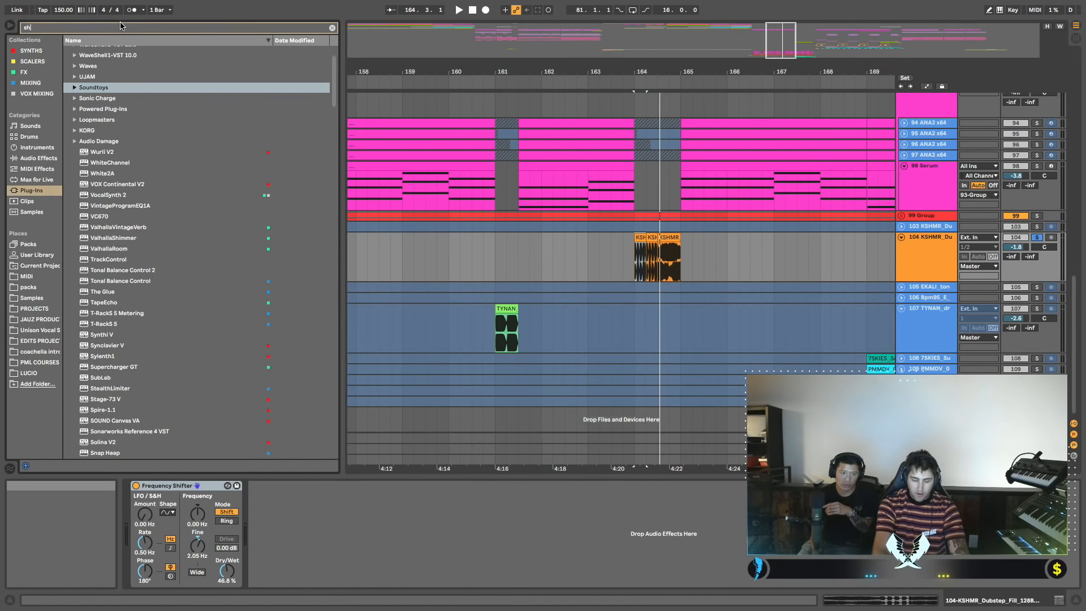
type("aper")
left_click_drag(119, 71, 665, 266)
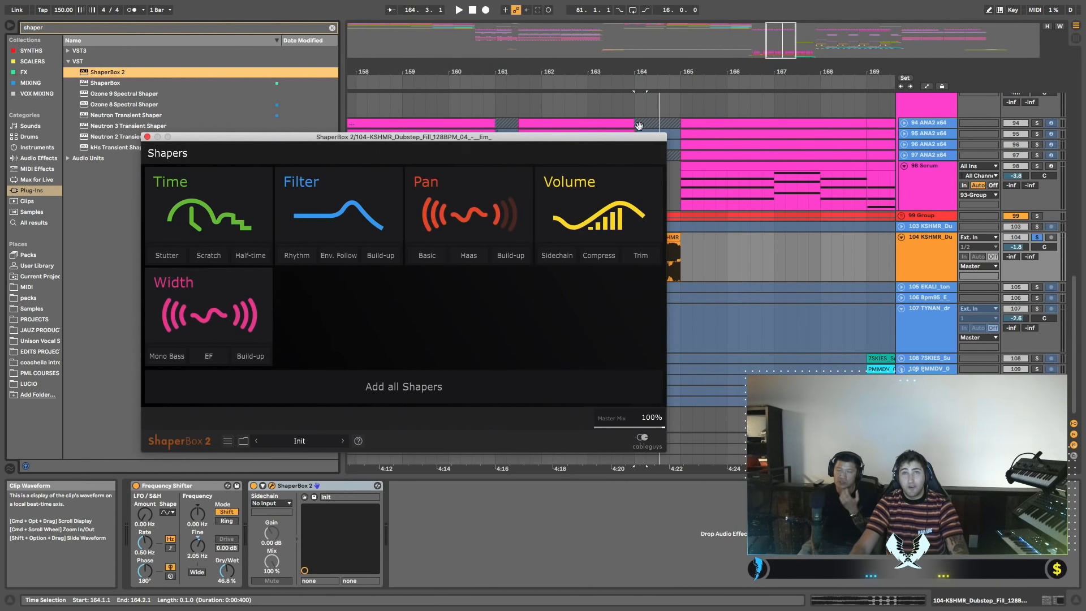
Try ShaperBox 2's Time shaper with the Syncopes 4 waveform on the Dubstep fill and audition it.
left_click_drag(389, 138, 476, 142)
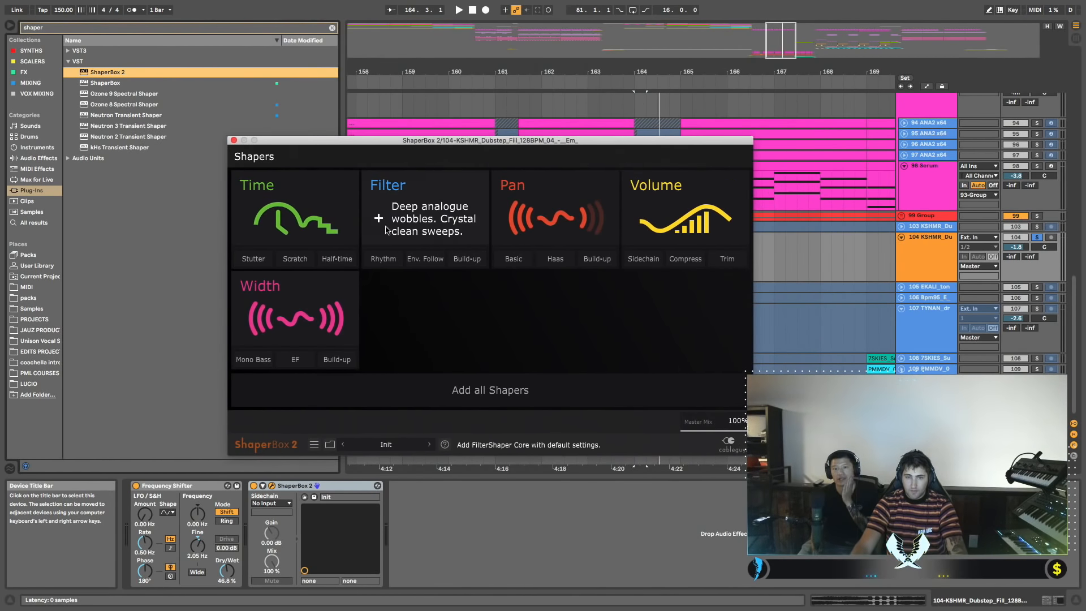
left_click(305, 229)
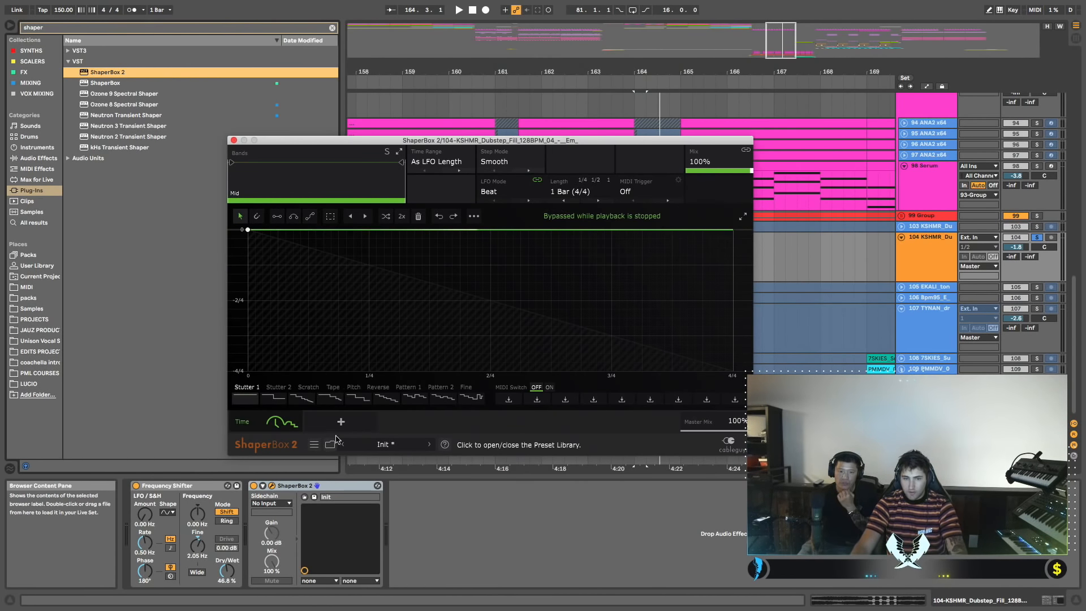
left_click(359, 399)
key("space")
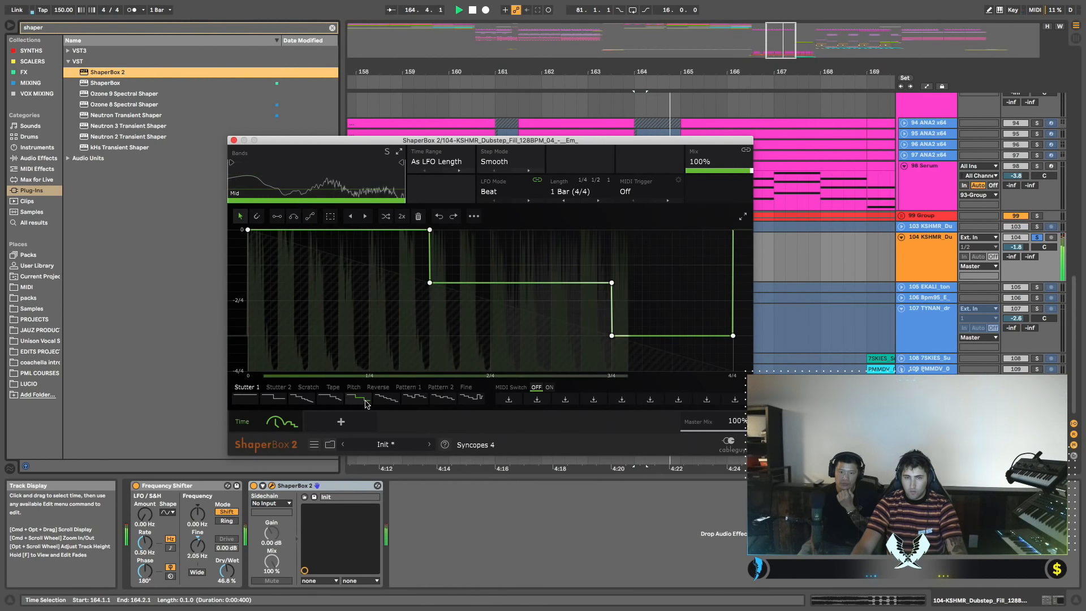
key("space")
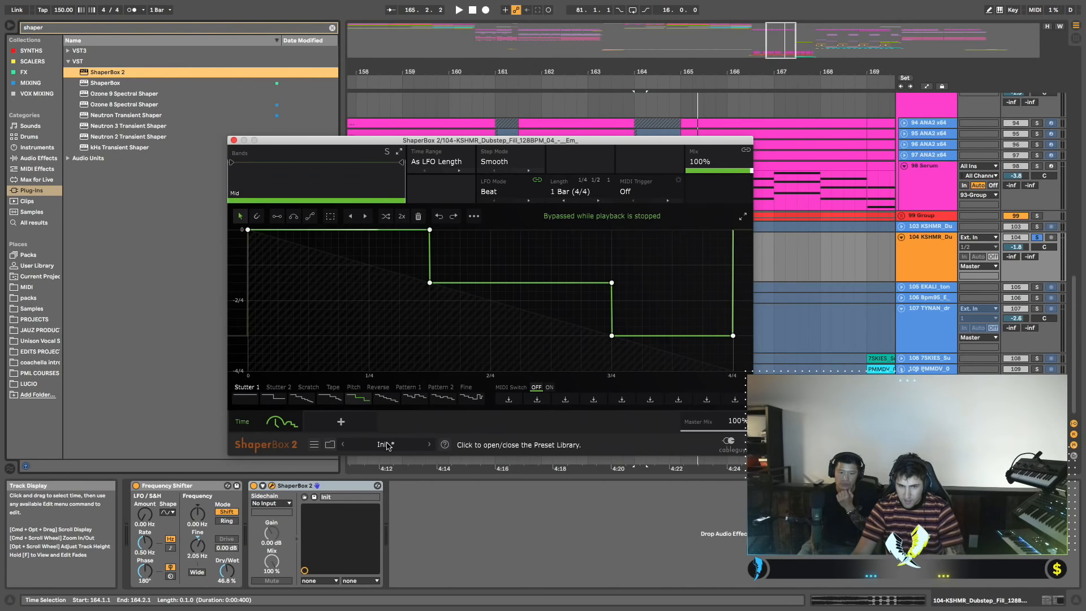
Load the ShaperBox preset Phaser-like No09 on the fill and audition it soloed and in the full mix.
left_click(330, 444)
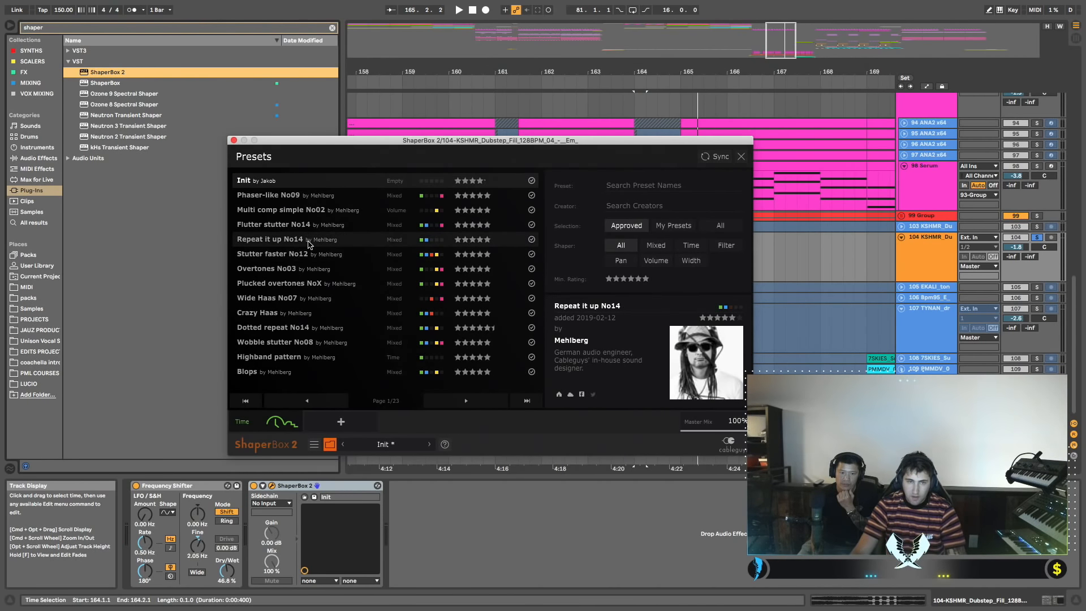
left_click(293, 195)
key("space")
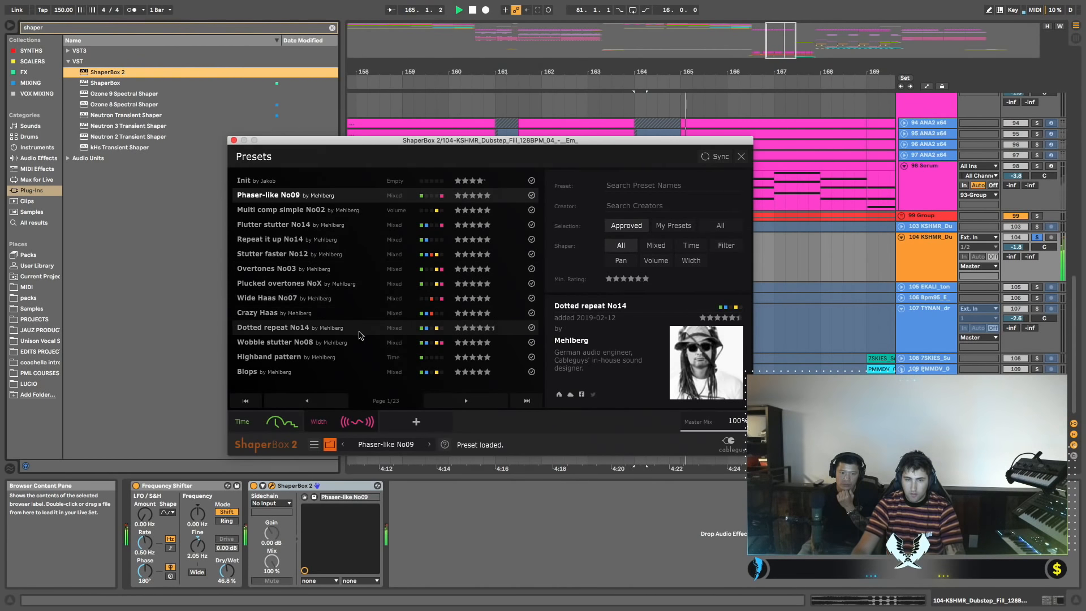
key("space")
key("space")
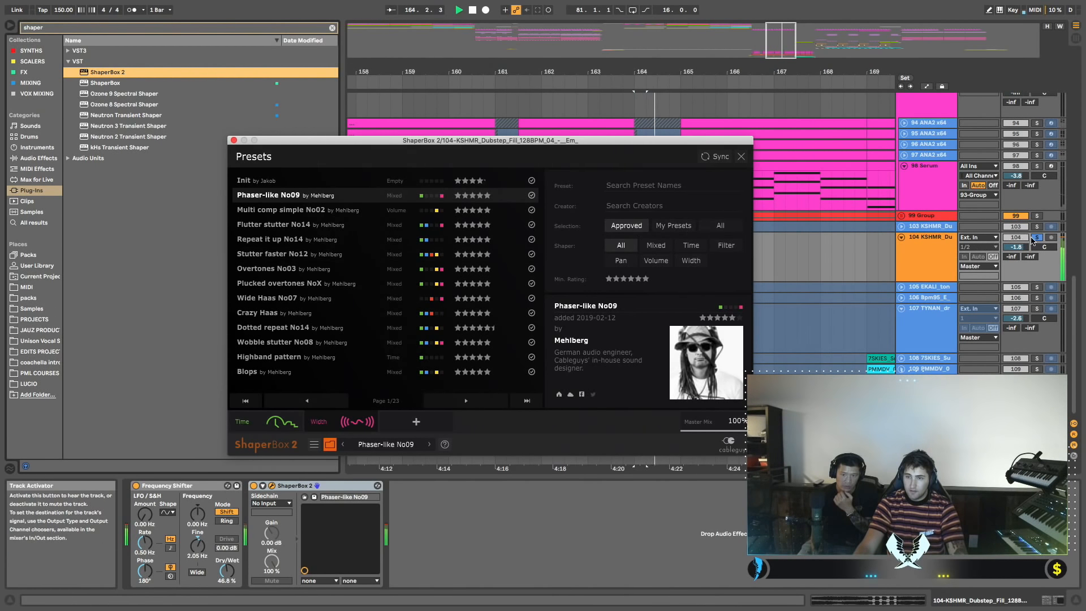
left_click(1037, 238)
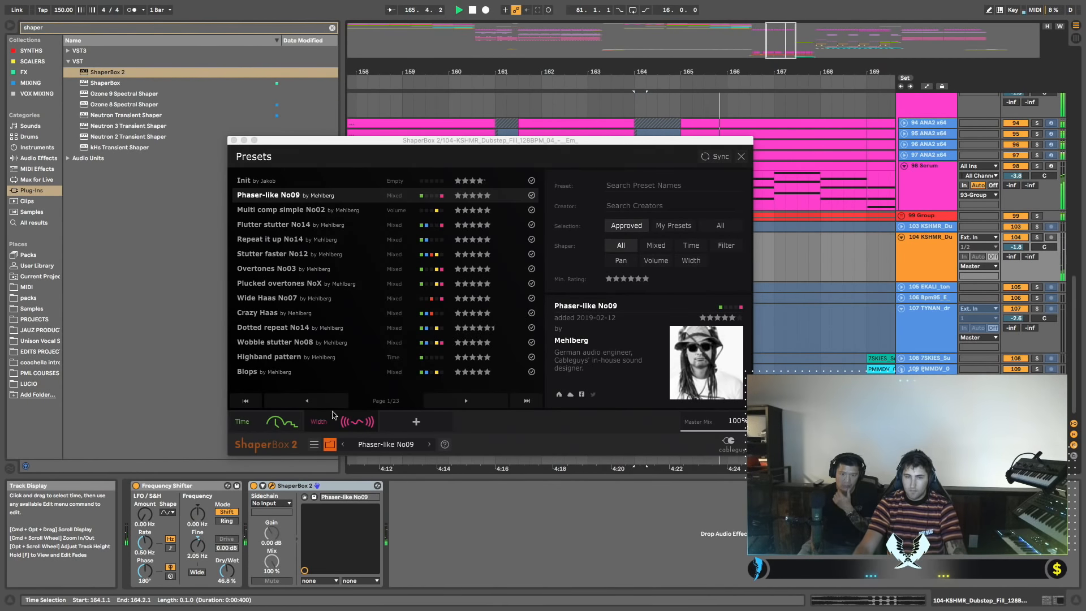
left_click(273, 486)
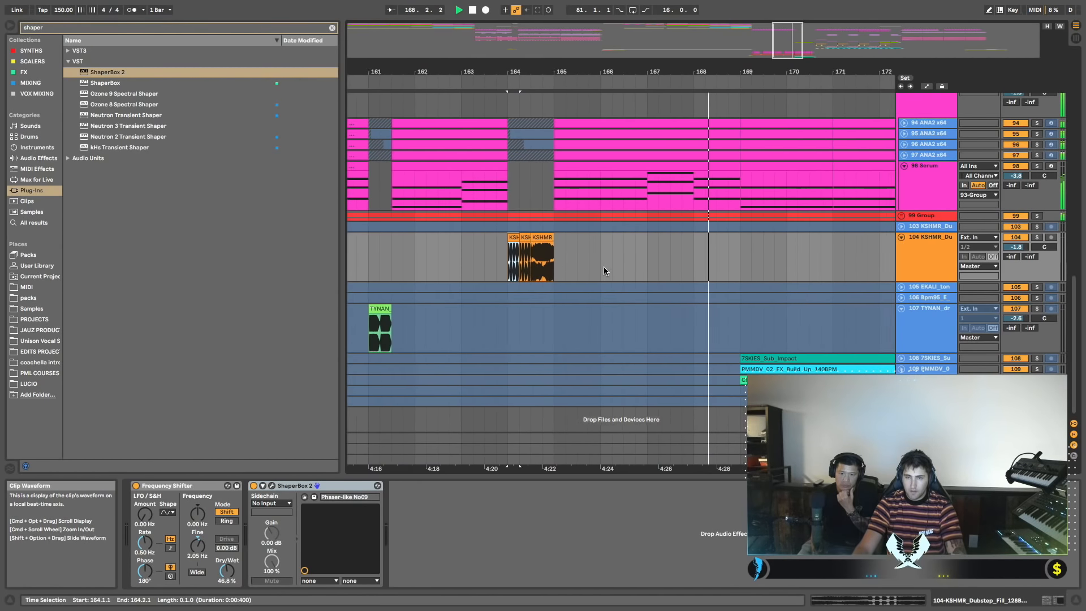
Solo the 93 Group and listen to its build-up leading to bar 176.
scroll(606, 271, "right", 5)
left_click_drag(635, 72, 560, 54)
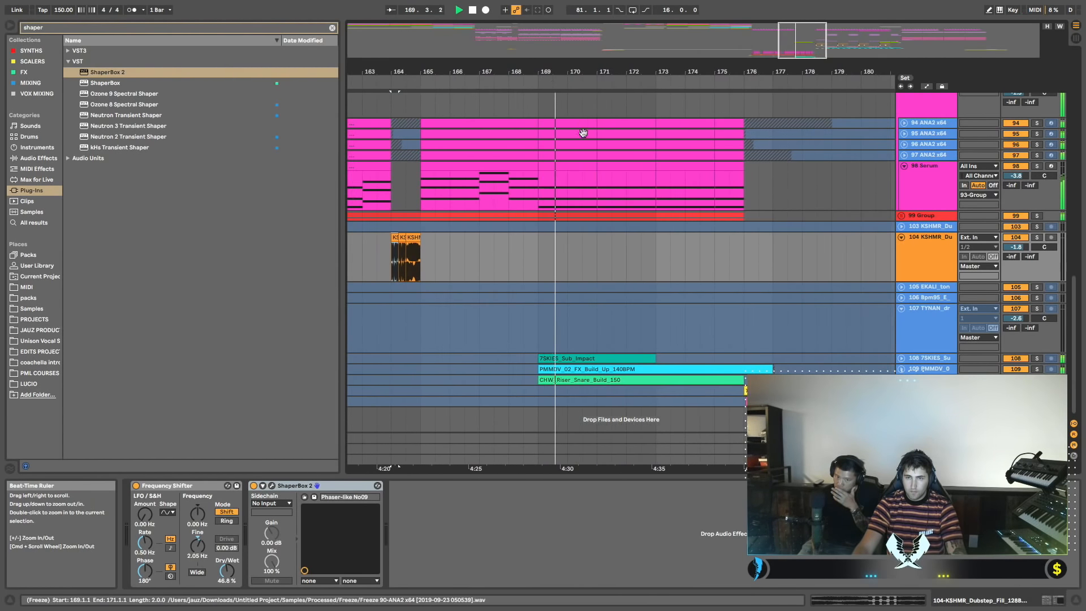
scroll(588, 138, "up", 5)
scroll(589, 138, "left", 2)
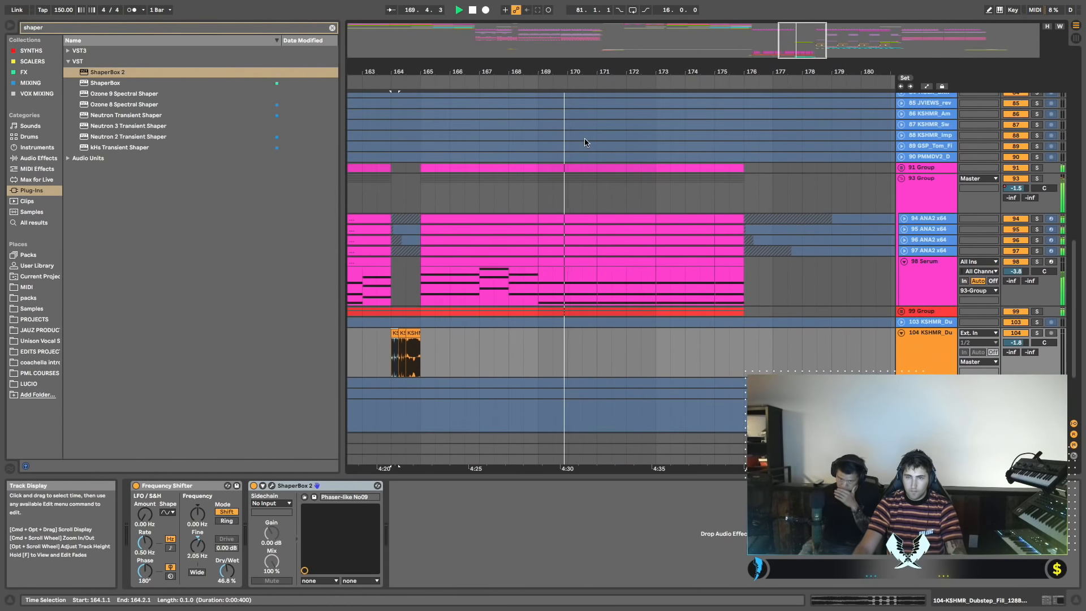
left_click(1036, 179)
left_click(567, 207)
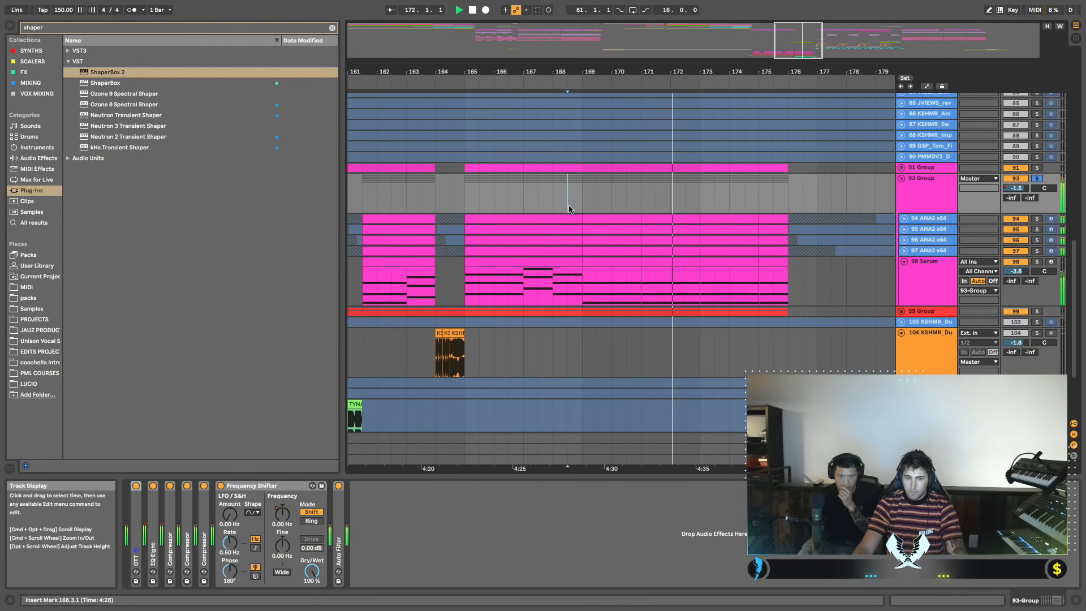
scroll(581, 208, "right", 4)
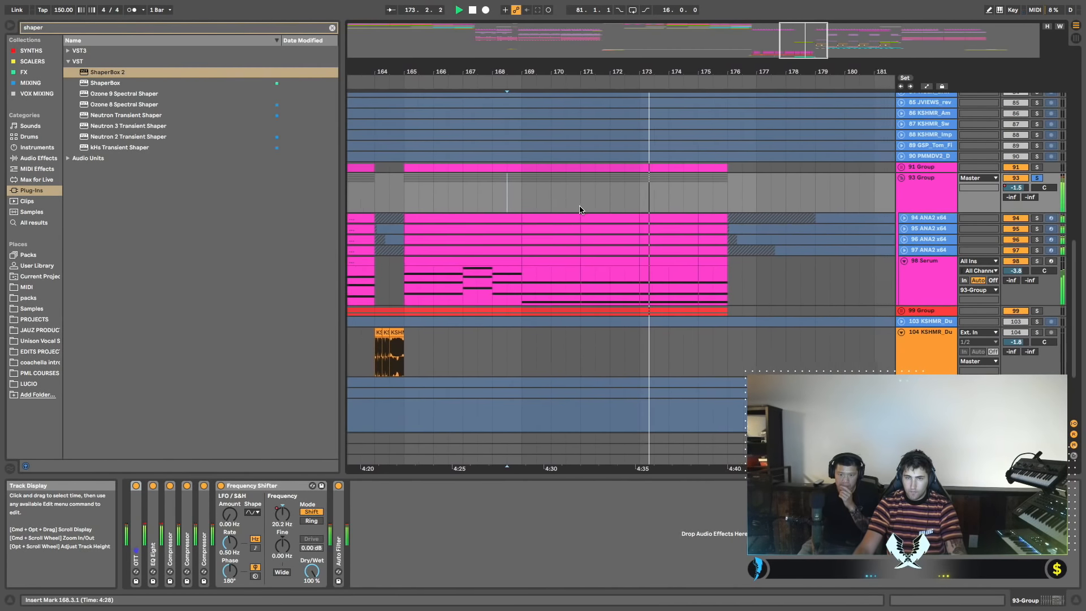
scroll(698, 199, "right", 1)
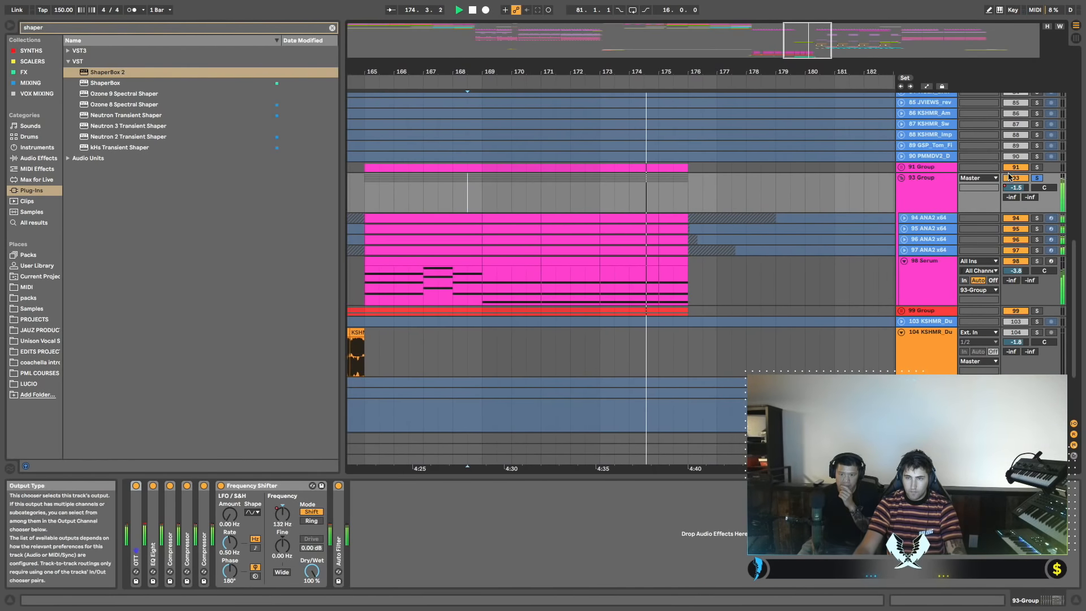
Listen to the transition into the bar 177 drop with all tracks playing and review the tracks above the 93 Group.
scroll(786, 188, "right", 6)
scroll(775, 189, "up", 3)
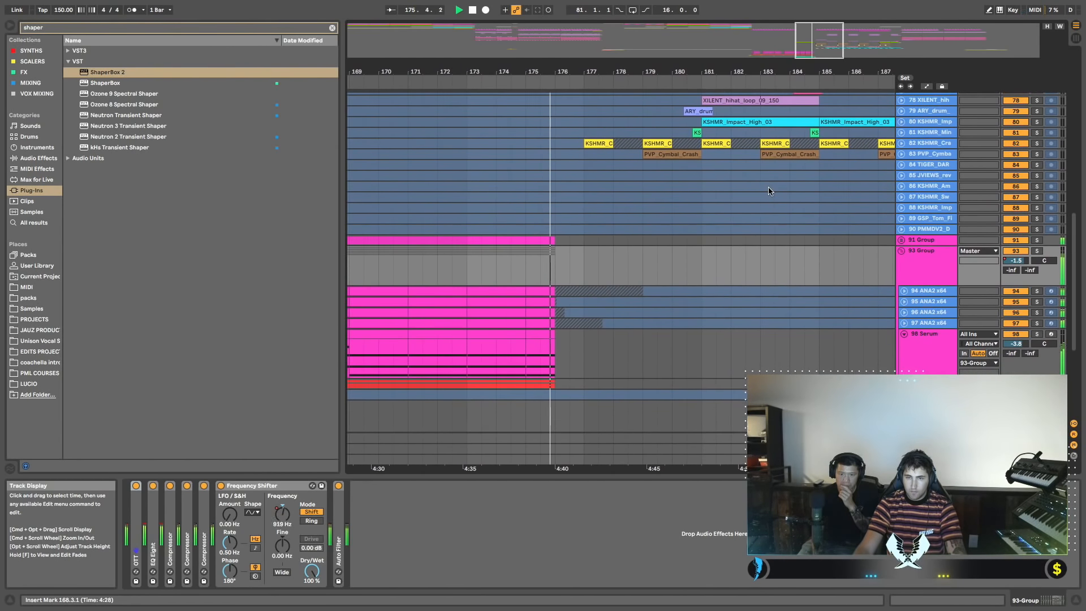
scroll(713, 194, "down", 2)
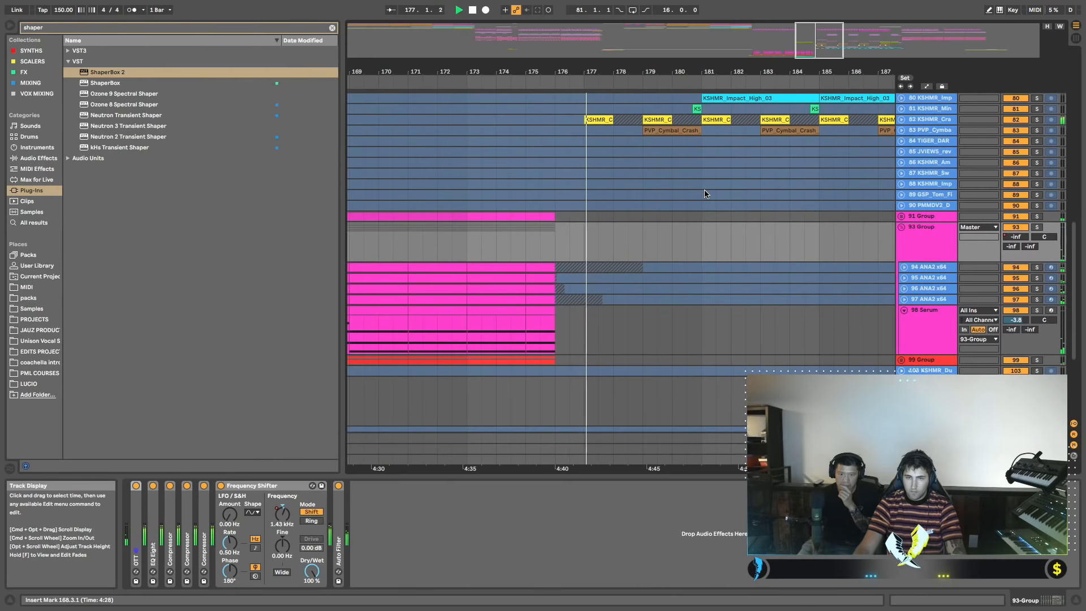
scroll(705, 192, "up", 6)
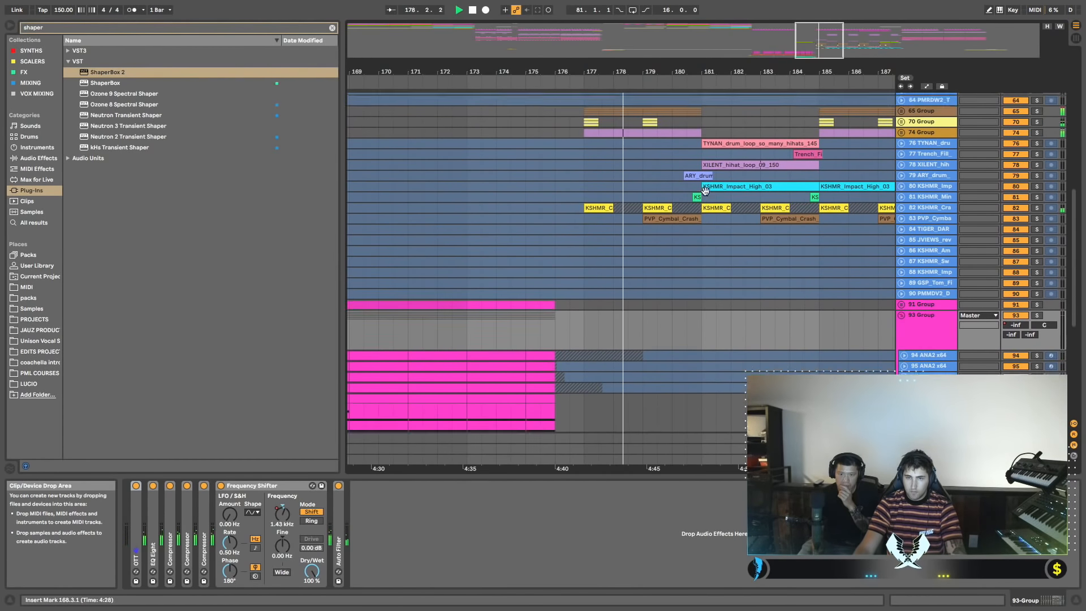
scroll(706, 193, "up", 1)
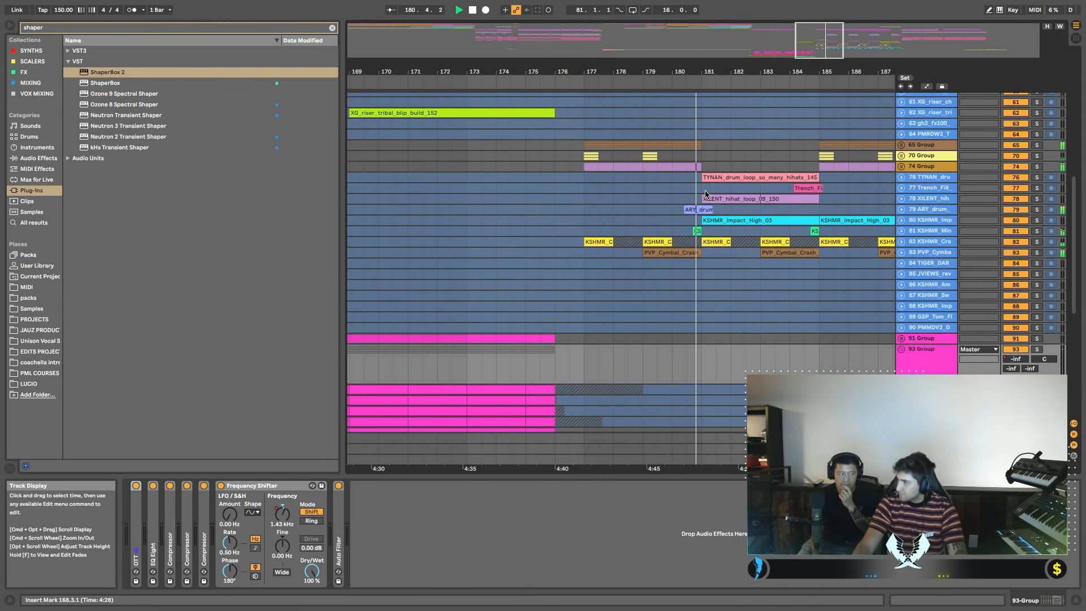
scroll(705, 193, "up", 8)
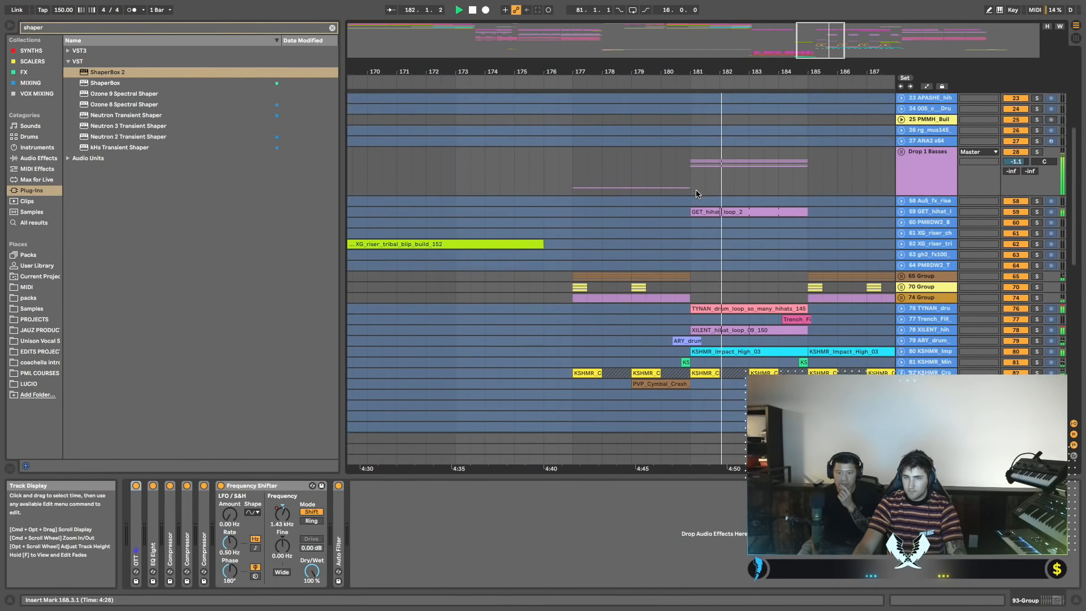
Solo and unfold the 65 Group, and audition its Serum layers from bar 177.
key("space")
left_click(605, 202)
scroll(605, 202, "down", 8)
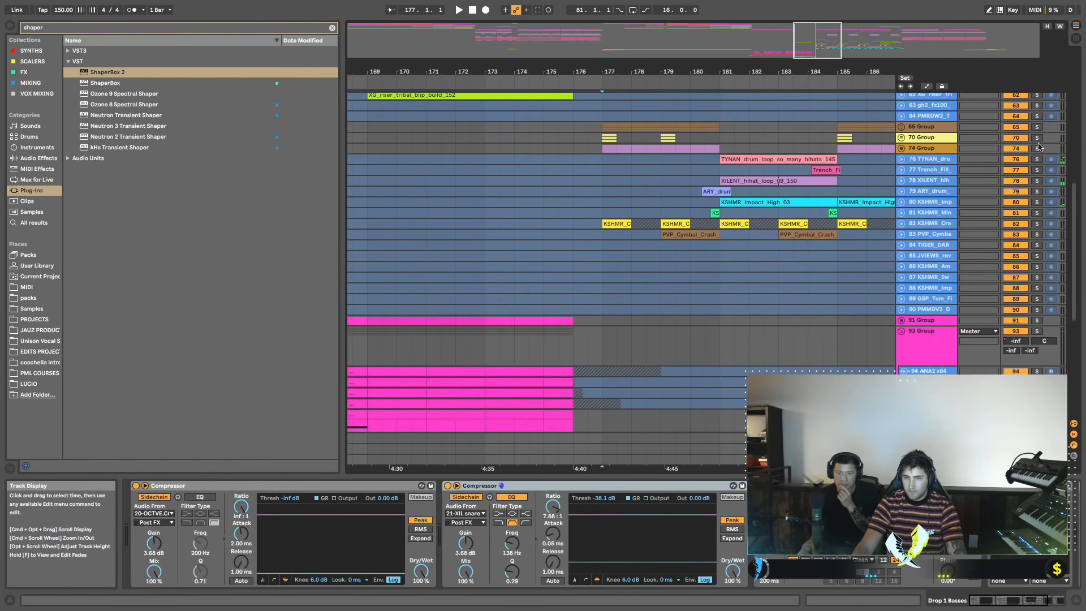
left_click(1037, 128)
key("space")
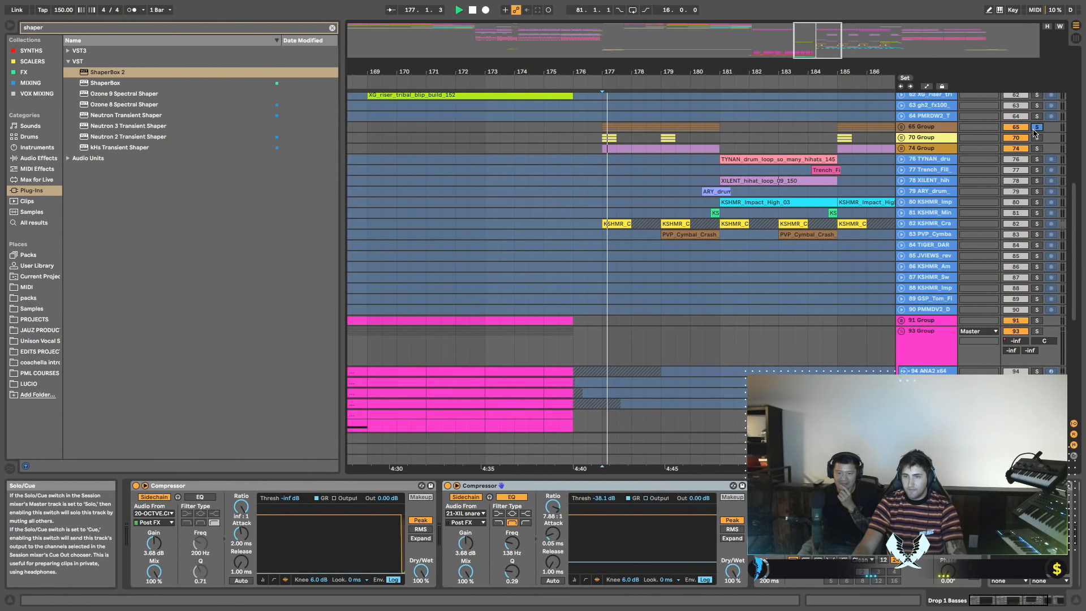
left_click(902, 127)
scroll(841, 146, "left", 2)
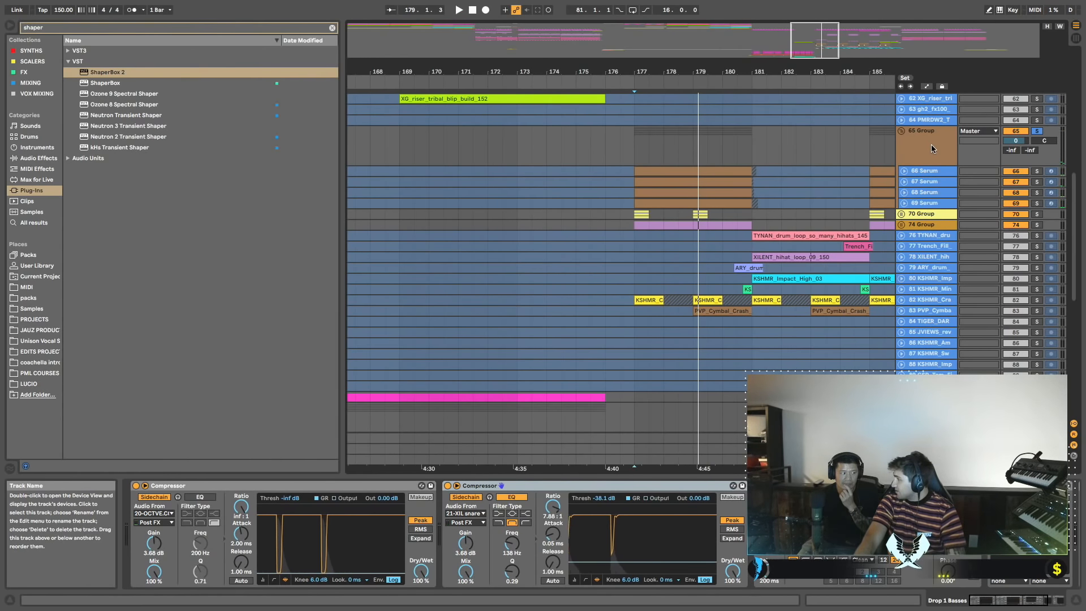
key("space")
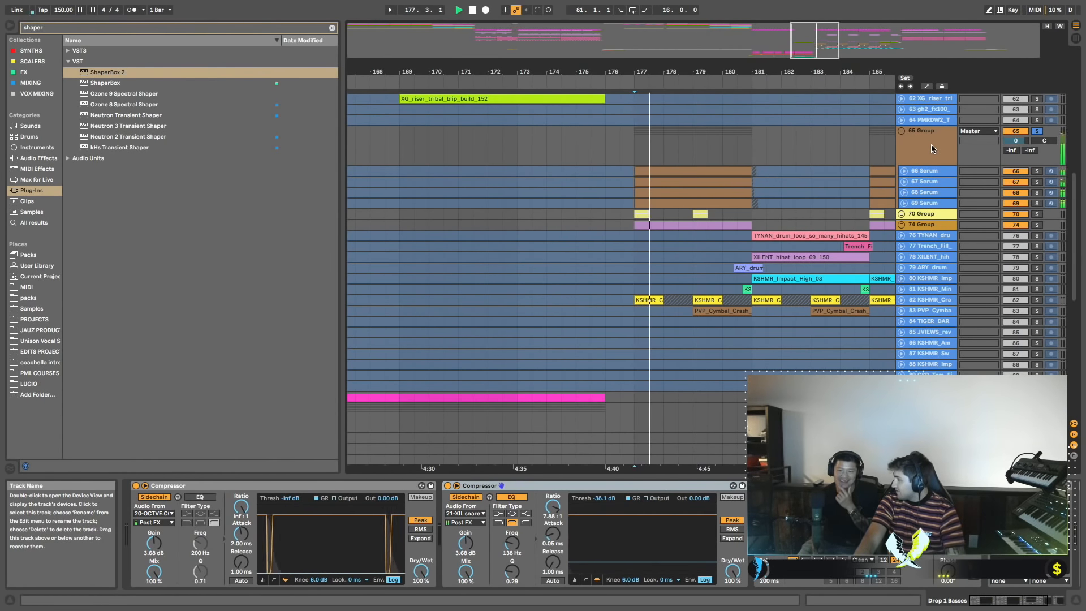
Unfold the Drop Drums tracks and deactivate the XIL_snare_9 clips between 176.3.1 and 185.3.1.
scroll(932, 144, "up", 3)
scroll(929, 152, "up", 3)
key("space")
left_click(902, 197)
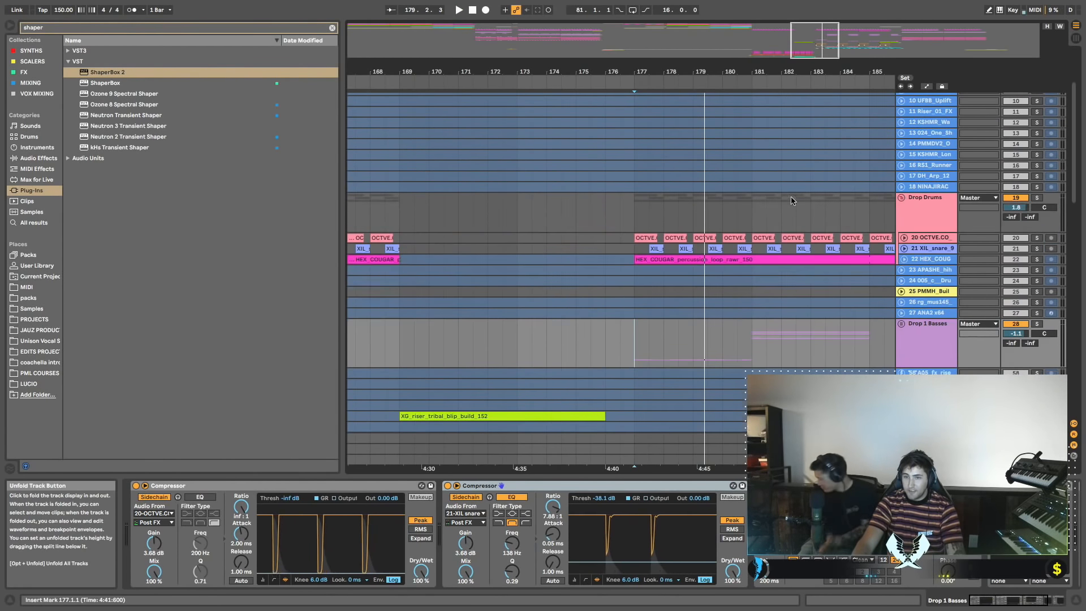
scroll(785, 202, "down", 2)
scroll(786, 201, "up", 1)
left_click(904, 193, "alt")
scroll(849, 201, "up", 1)
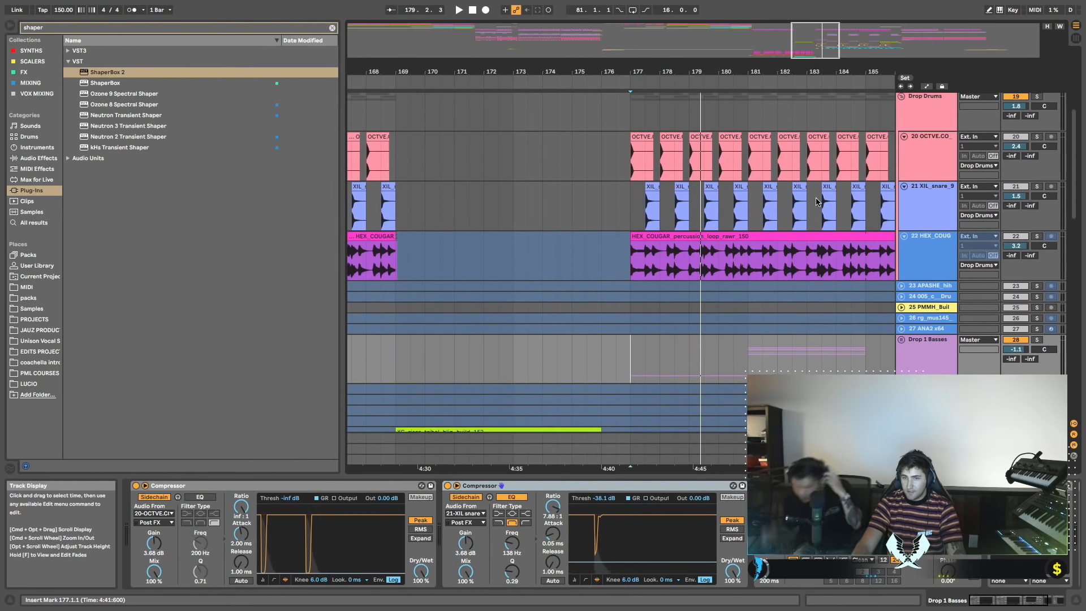
left_click_drag(616, 209, 881, 210)
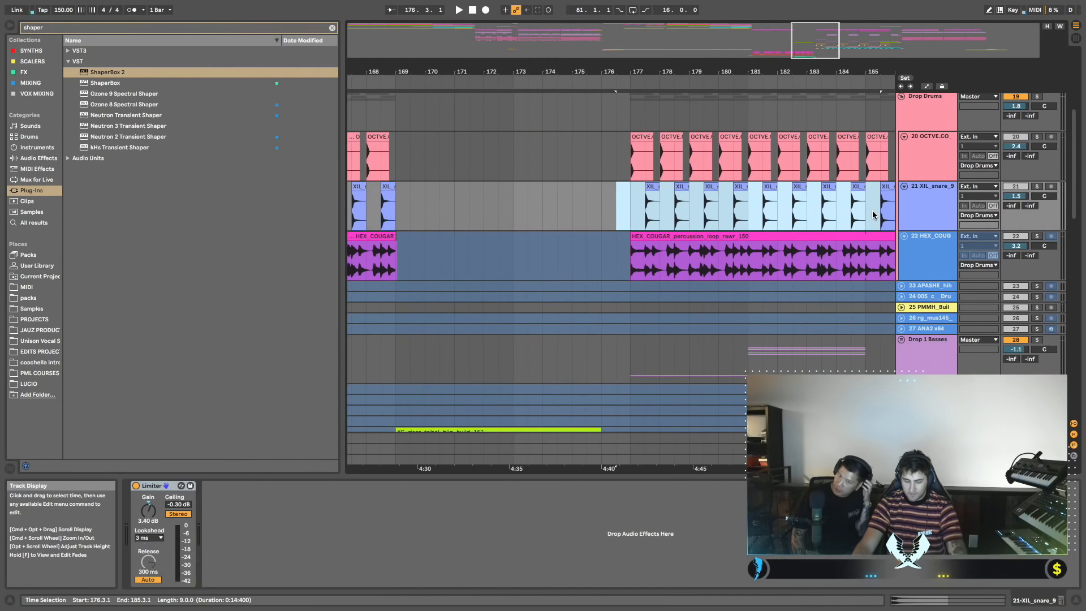
key("0")
Duplicate the one-beat OCTVE Ammo Kick clip at bar 177 onto every beat up to 178.2, and audition the result.
left_click_drag(643, 61, 606, 201)
left_click(601, 190)
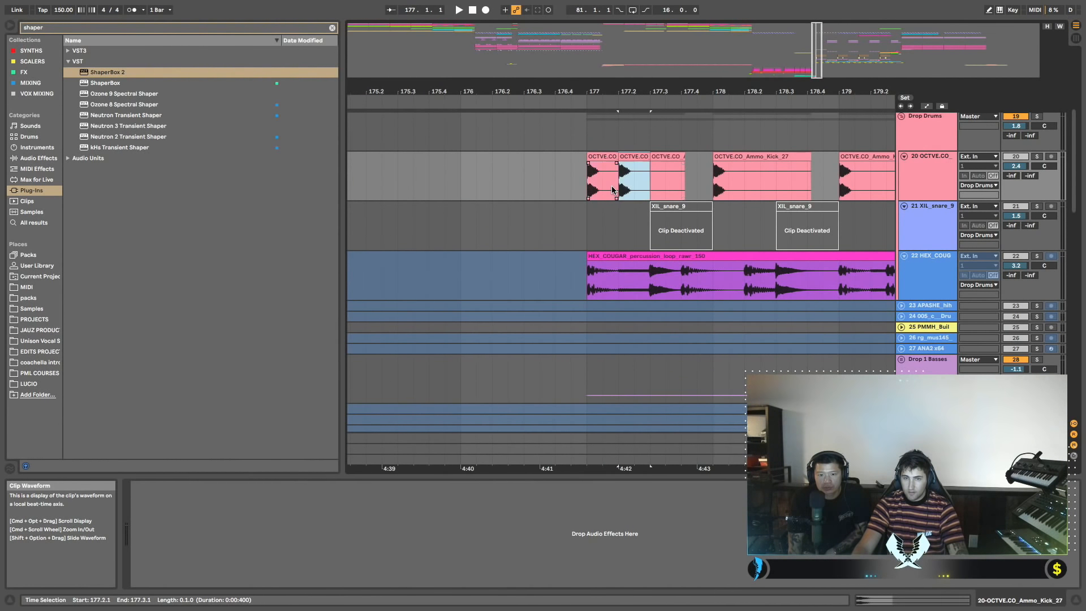
key("super+d")
key("super+d")
key("super+d")
key("super+d")
key("space")
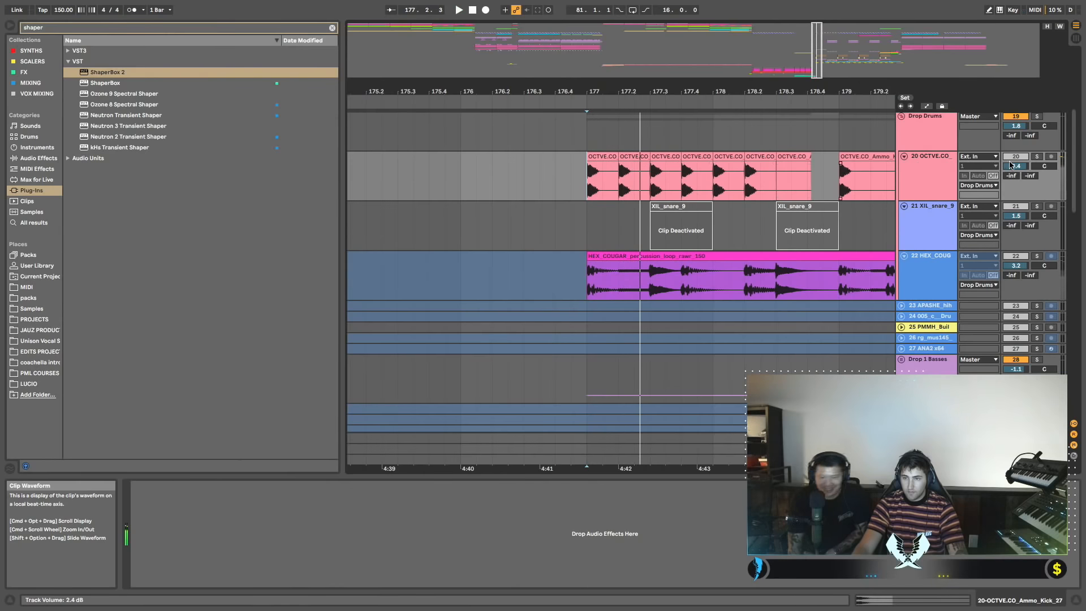
key("space")
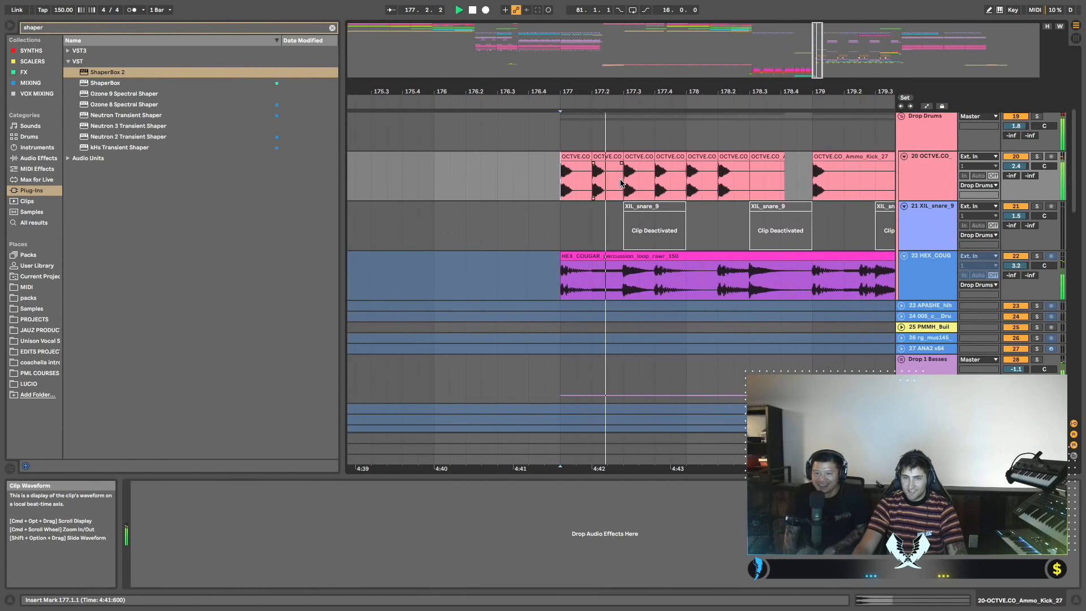
Continue the one-beat kick duplicates up to the first beat of bar 179, and audition from just before bar 177.
left_click(701, 158)
key("space")
key("super+d")
key("super+d")
key("super+d")
key("super+d")
left_click(508, 175)
key("space")
scroll(658, 186, "right", 2)
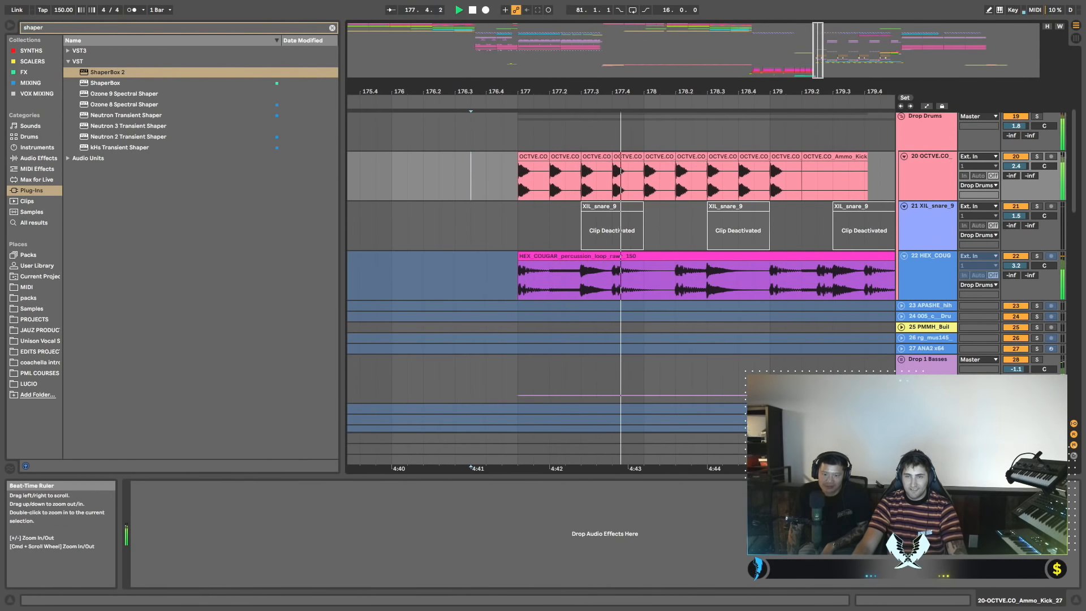
Extend the kick on every beat through the end of bar 179.
left_click_drag(640, 91, 588, 65)
left_click(632, 165)
left_click(632, 157)
key("super+d")
key("super+d")
key("super+d")
key("super+d")
key("super+d")
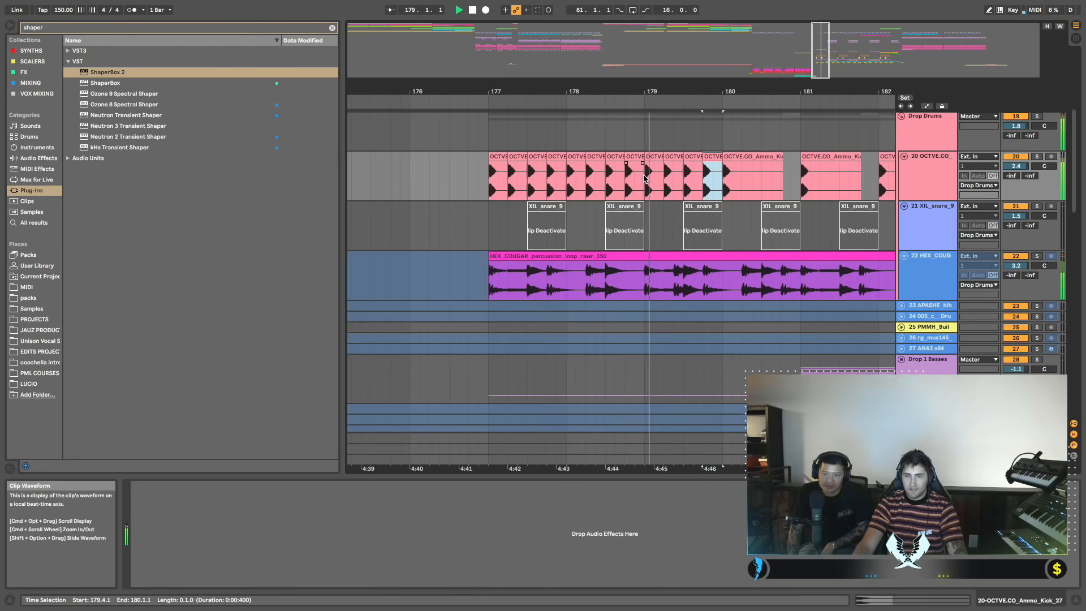
Duplicate the one-beat kick through bar 180, filling every beat up to bar 181.
scroll(648, 181, "right", 2)
scroll(648, 181, "right", 2)
key("super+d")
key("super+d")
key("super+d")
key("super+d")
key("super+d")
key("super+d")
key("super+d")
key("super+d")
key("super+d")
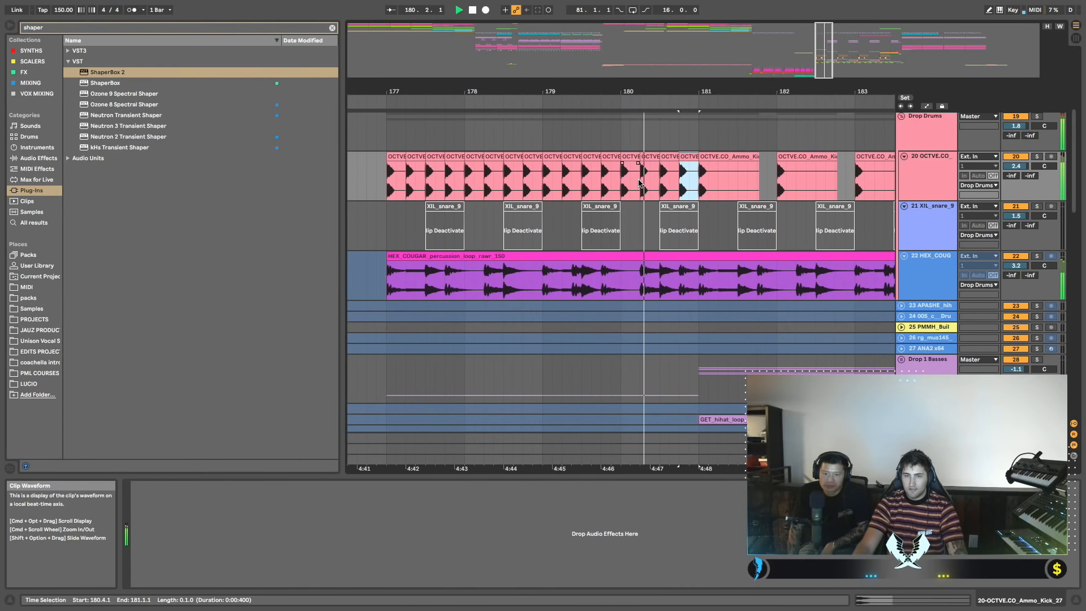
Try extending the every-beat kick pattern to bar 183, and undo the copies beyond the start of bar 181.
key("super+d")
key("super+d")
key("super+d")
scroll(641, 183, "right", 2)
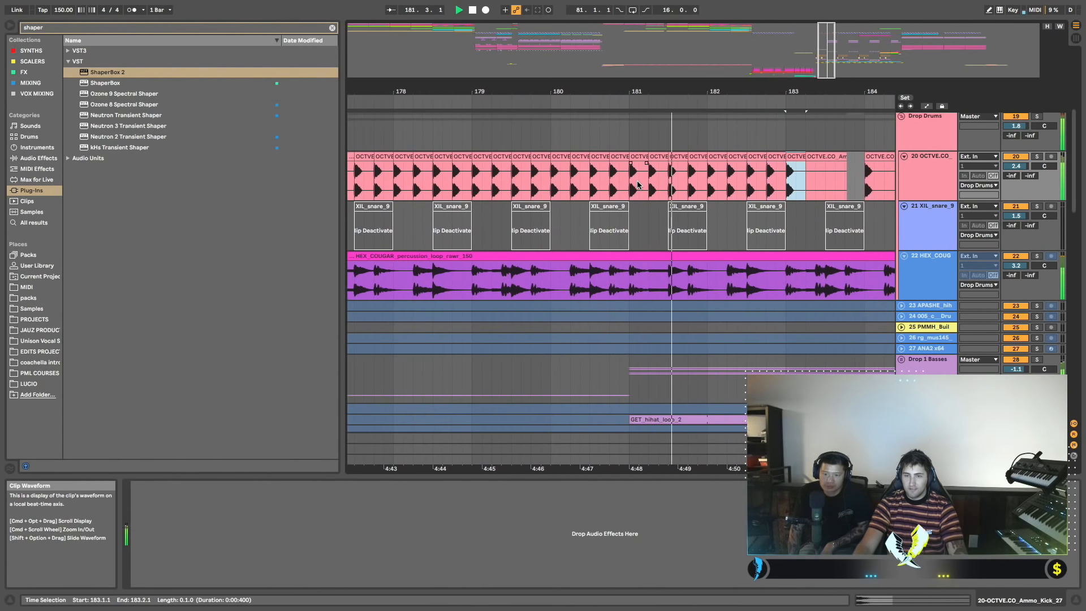
key("super+z")
key("super+z")
key("super+z")
key("super+z")
key("super+z")
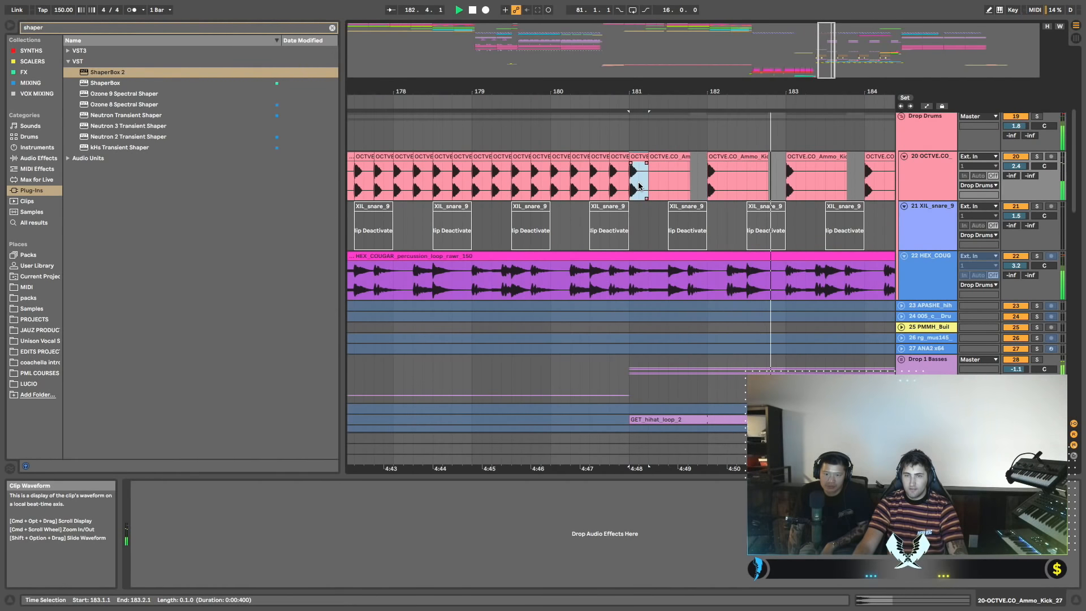
Select the HEX_COUGAR percussion loop from the start of bar 177.
scroll(554, 190, "left", 4)
scroll(555, 190, "down", 5)
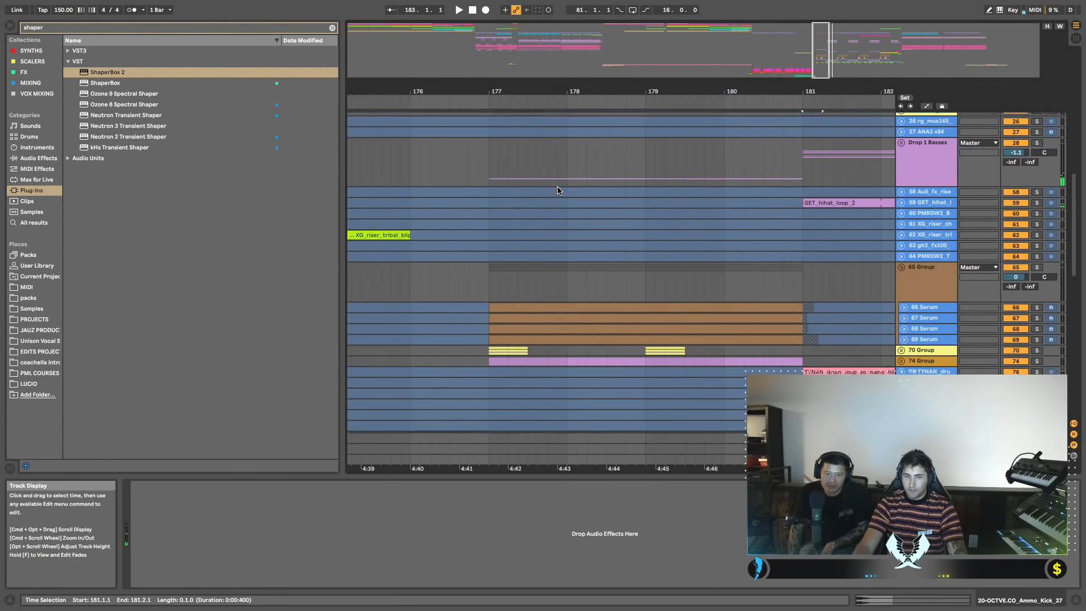
scroll(558, 190, "up", 3)
left_click(489, 198)
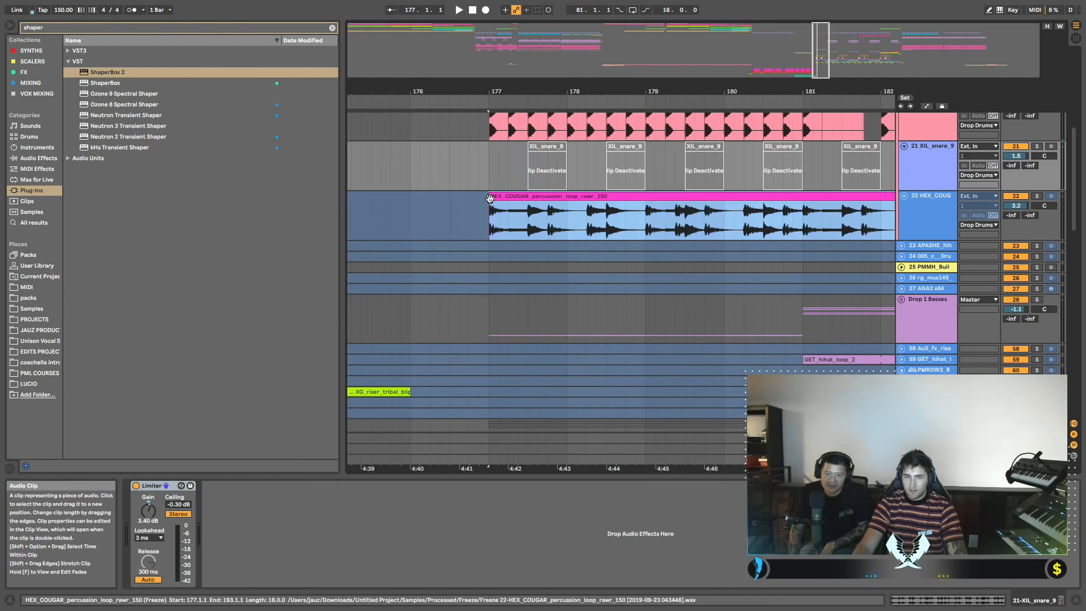
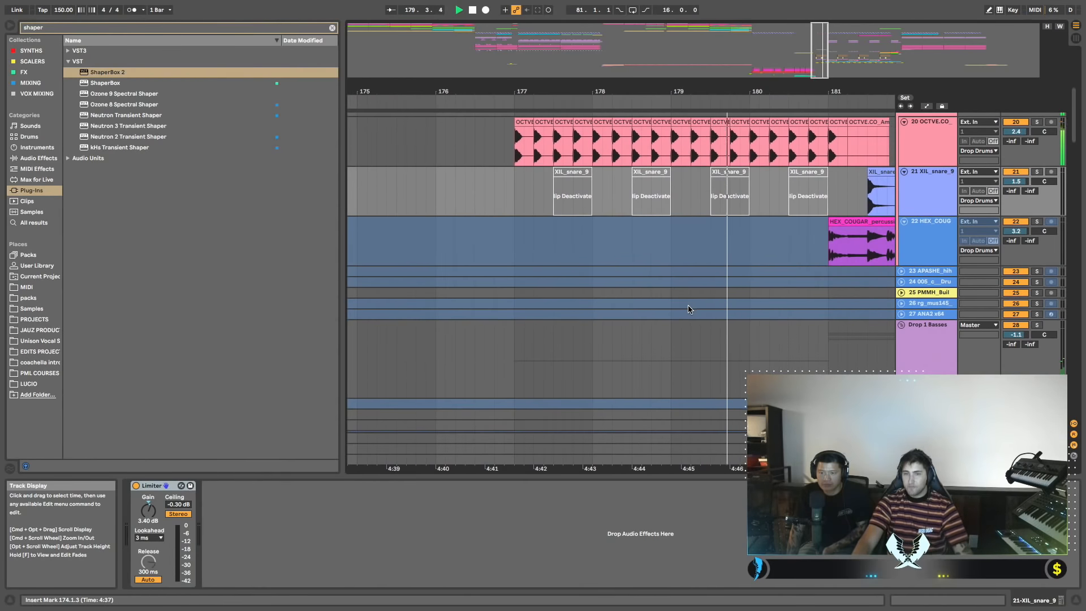
Clear the Serum parts of the 65 Group (tracks 66 to 69) from 180.3 to the start of bar 181.
scroll(704, 226, "down", 15)
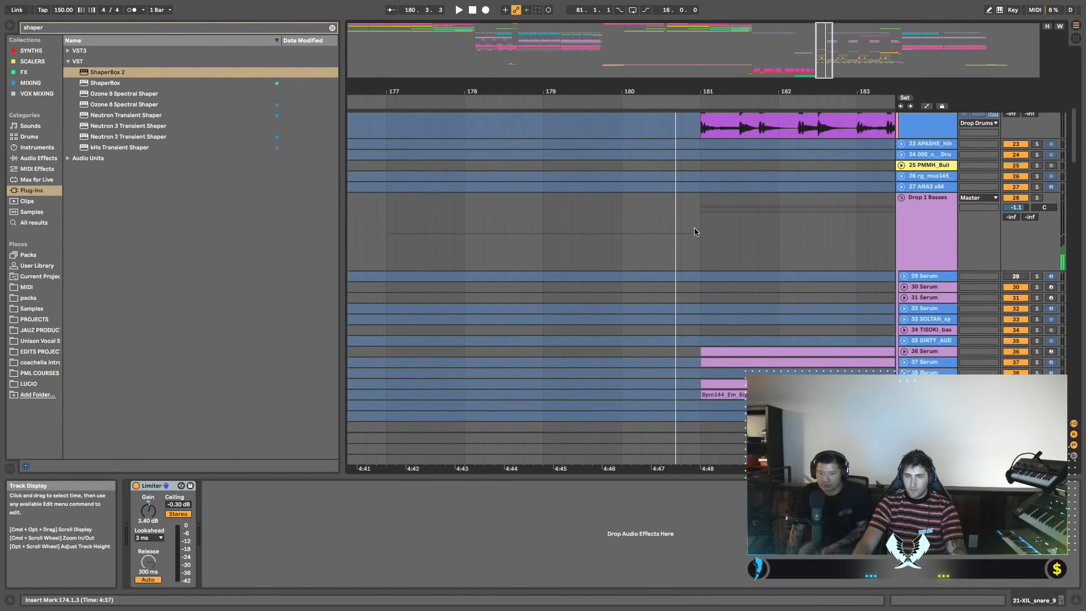
scroll(694, 238, "down", 10)
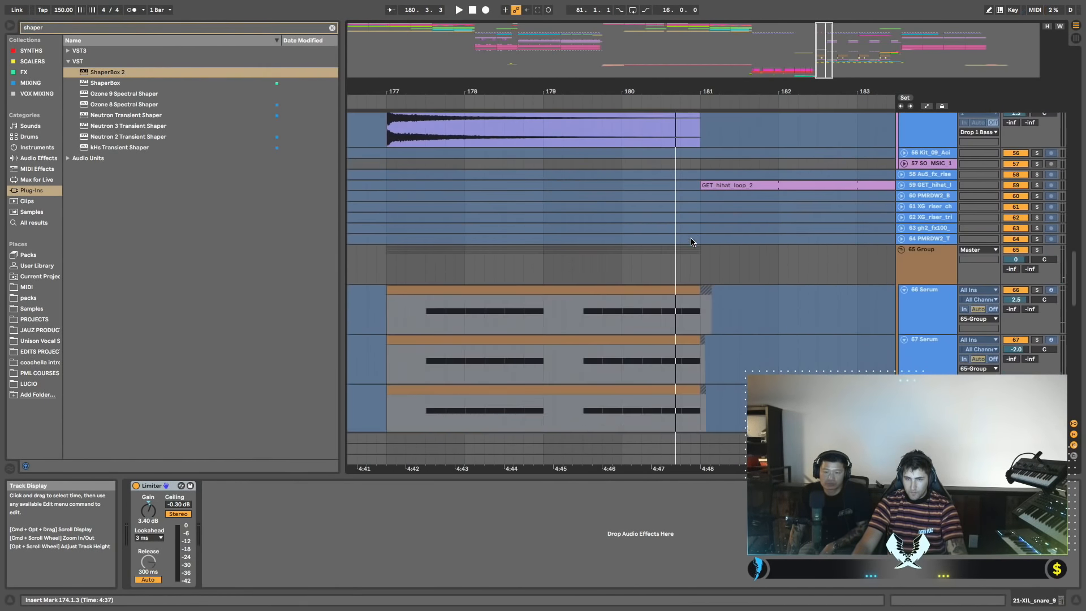
key("space")
key("space")
scroll(687, 204, "down", 5)
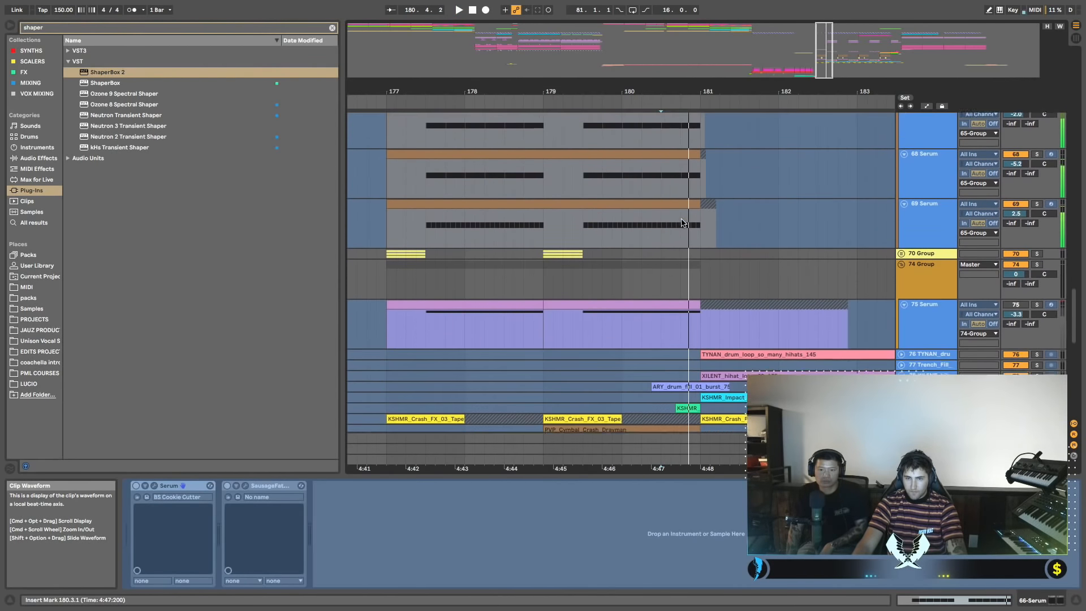
left_click(698, 205, "shift")
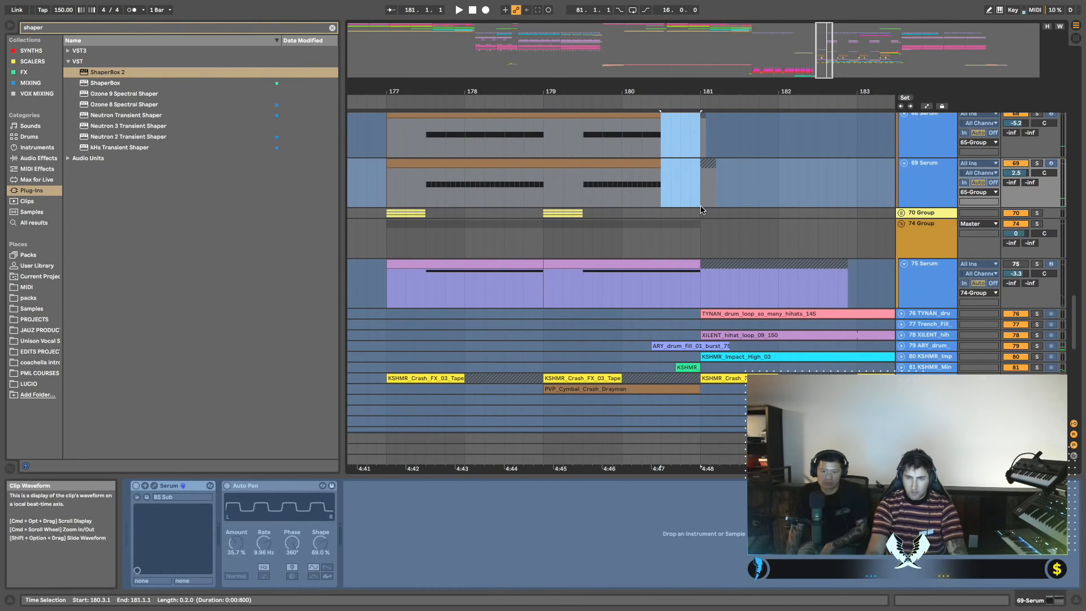
scroll(693, 212, "down", 4)
Expand the ARY_drum_fill track while auditioning the fill, then solo and unfreeze it.
key("space")
left_click(907, 236)
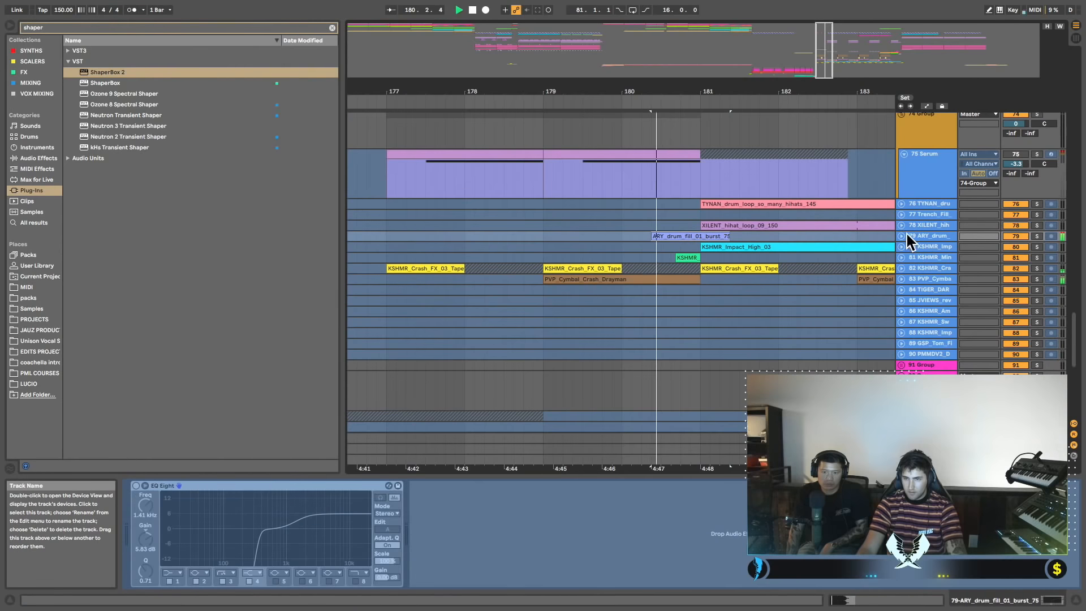
left_click(902, 236)
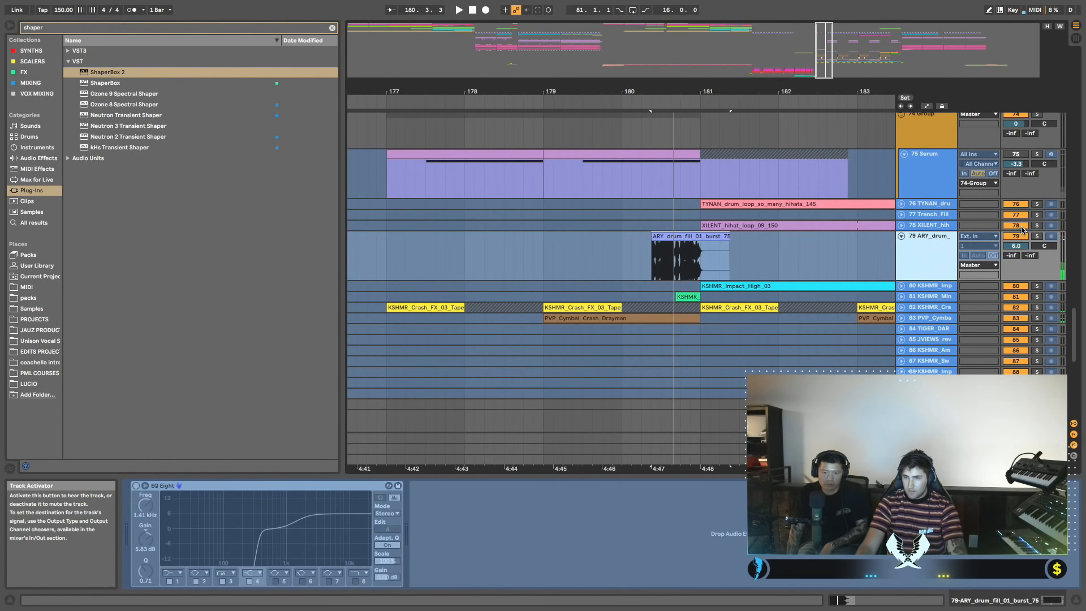
left_click(1037, 238)
right_click(939, 249)
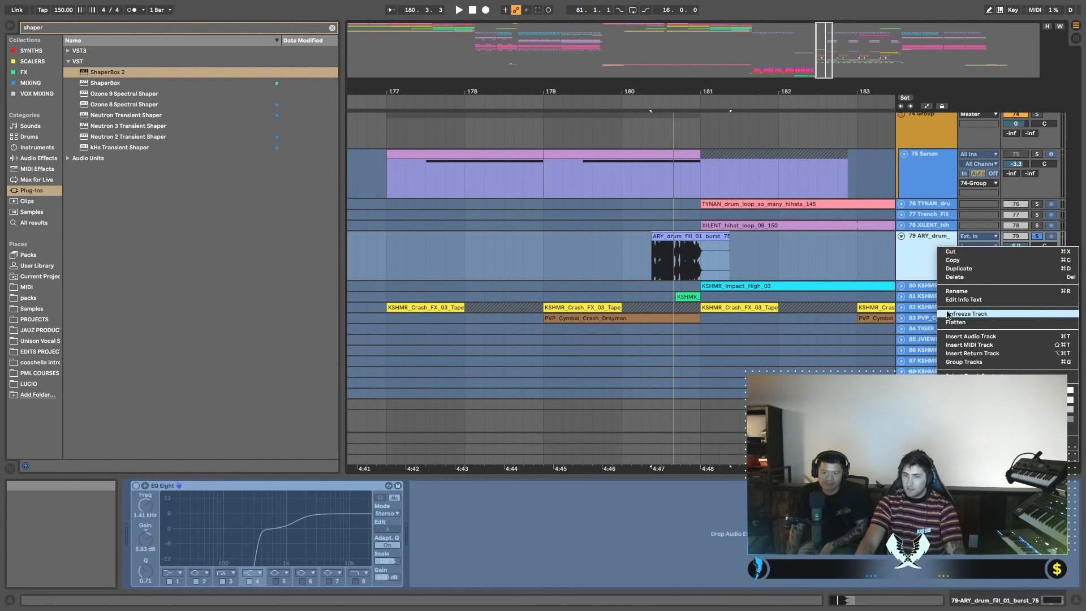
left_click(966, 315)
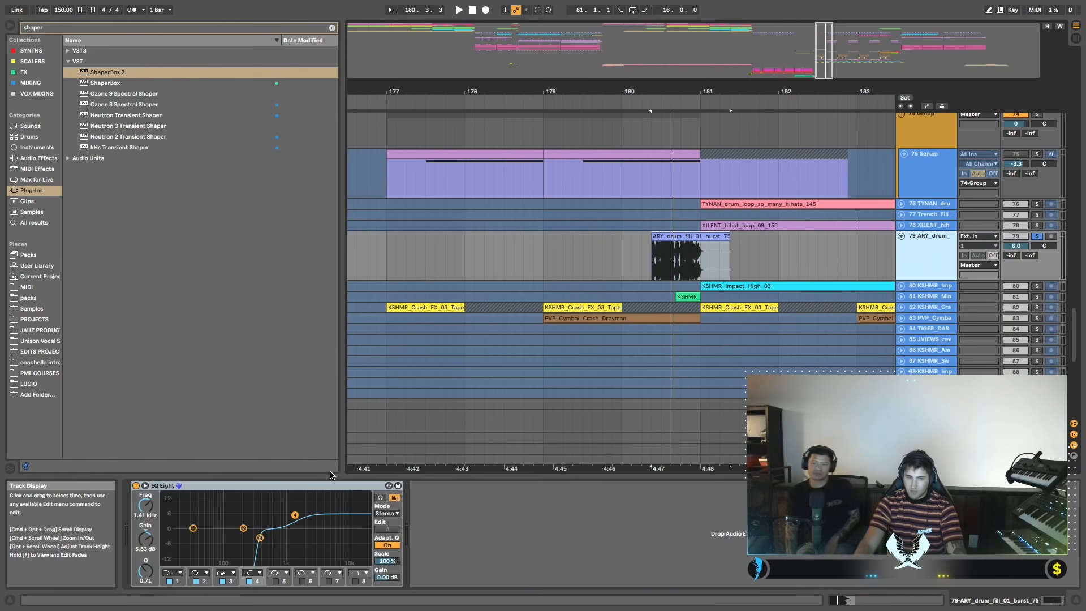
Reshape the drum fill's EQ Eight by turning the high shelf's boost into a cut and lowering the low cut to 198 Hz.
left_click_drag(295, 518, 298, 528)
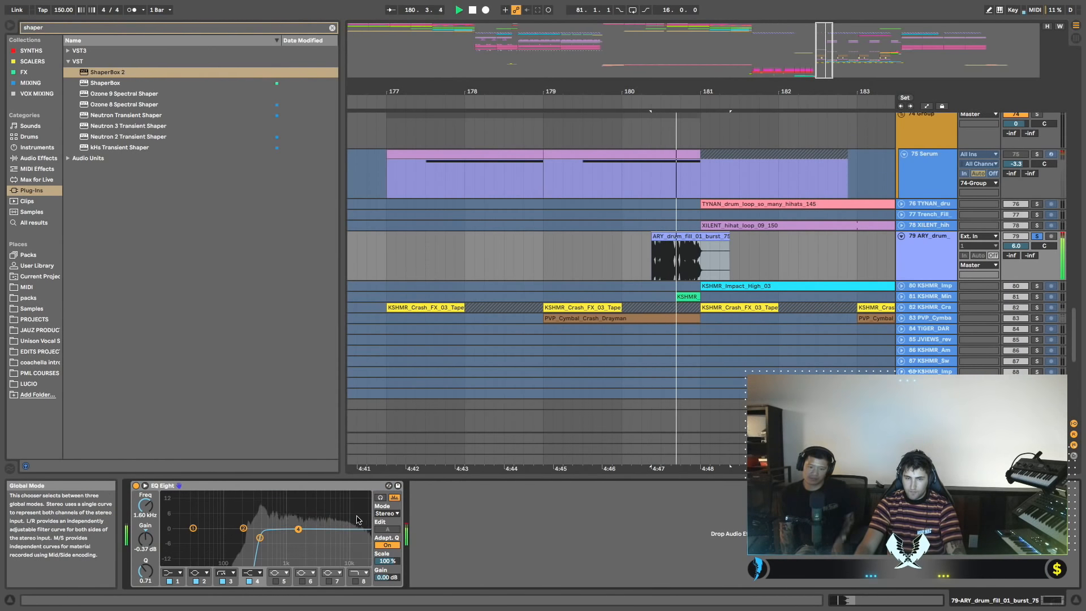
left_click_drag(301, 531, 241, 536)
key("space")
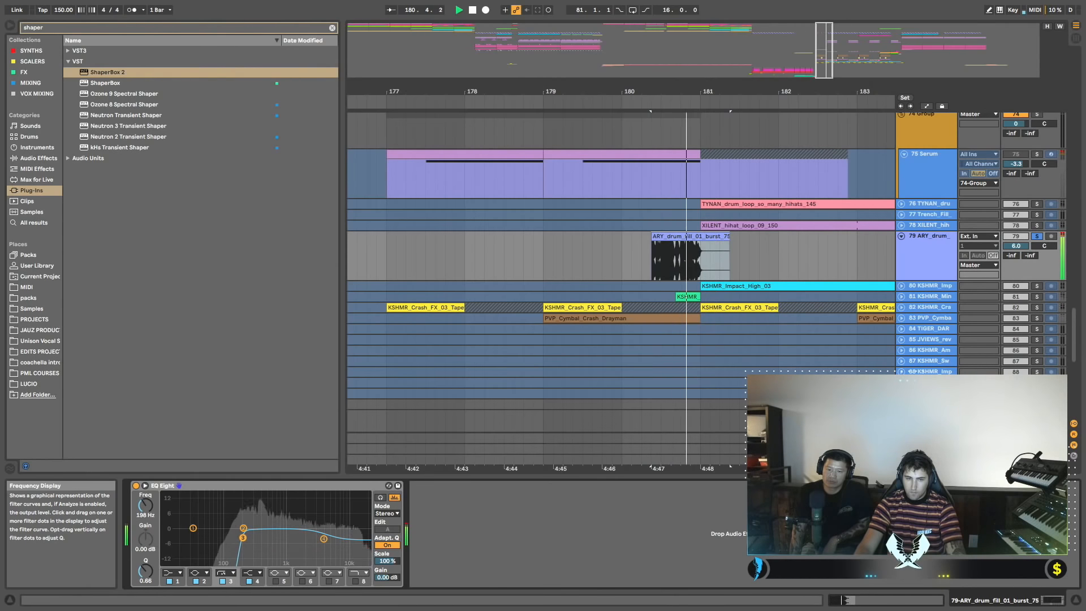
Lower the drum fill track's volume to -0.2 dB and audition it from 179.3.
left_click_drag(1016, 246, 1016, 261)
key("space")
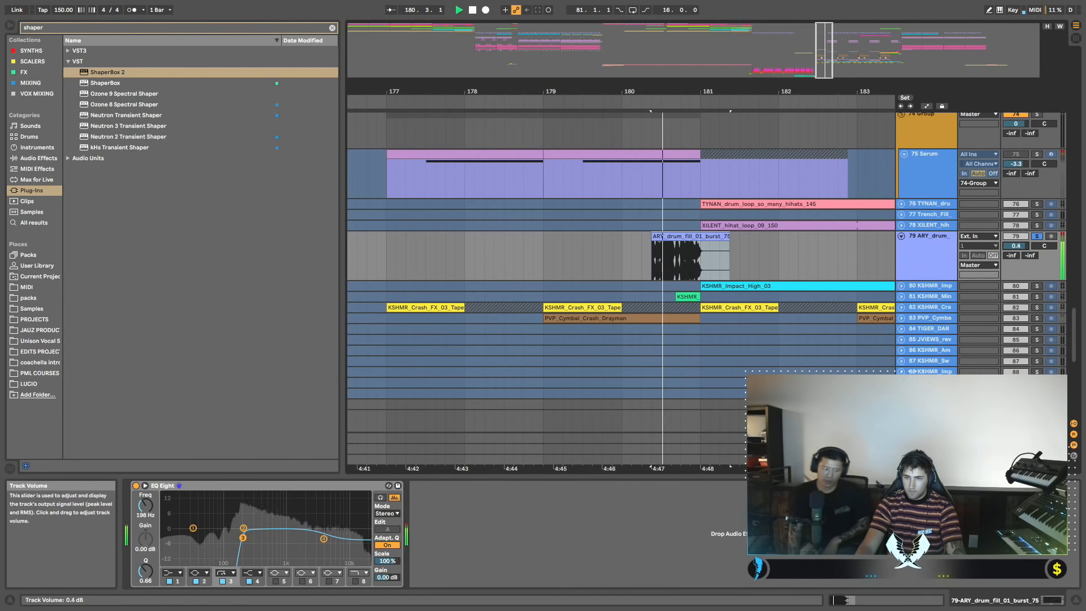
key("space")
key("space")
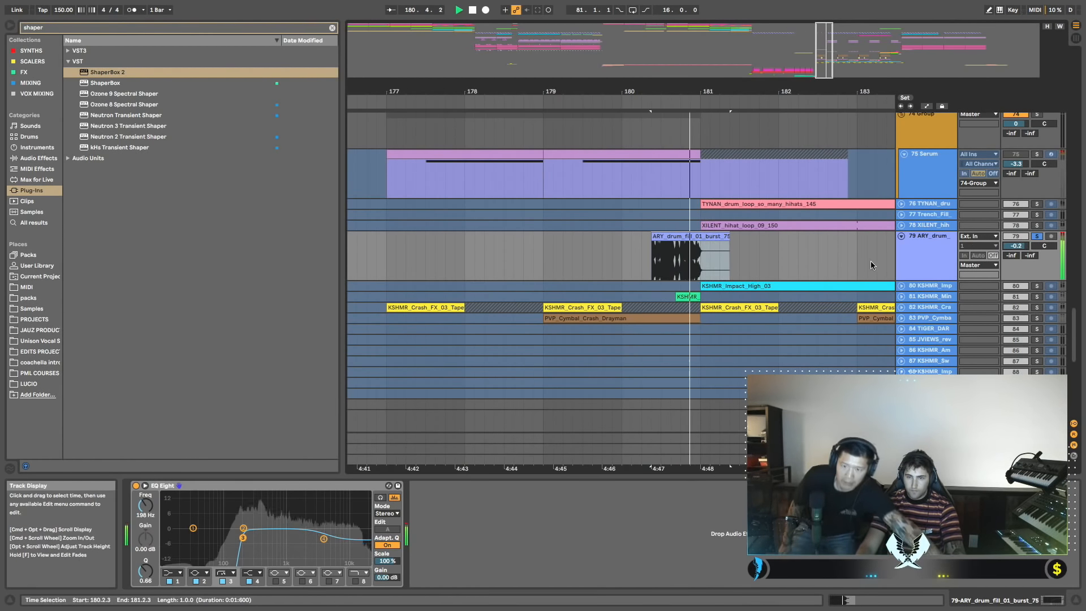
left_click(606, 250)
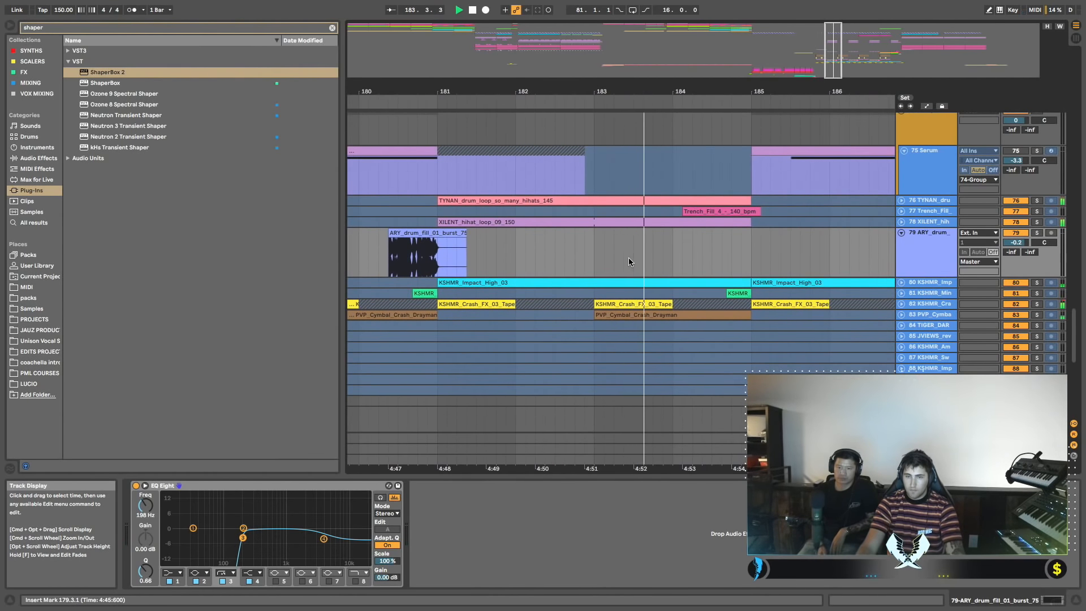
Lower the KSHMR_Crash_FX_03_Tape track to -4.8 dB while auditioning the crash at bar 181.
left_click(547, 307)
key("space")
left_click(901, 304)
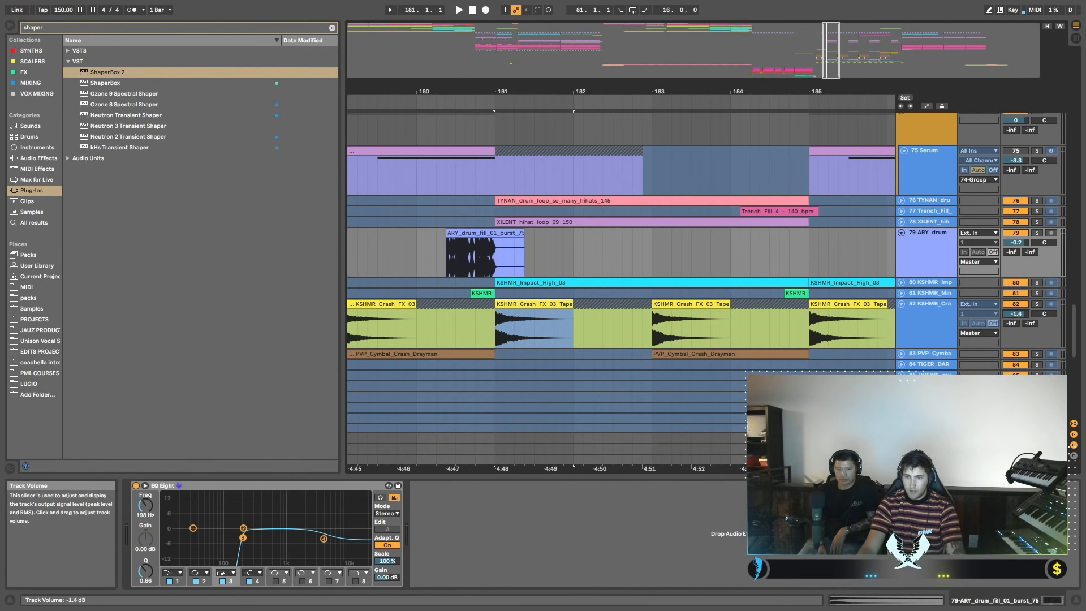
key("space")
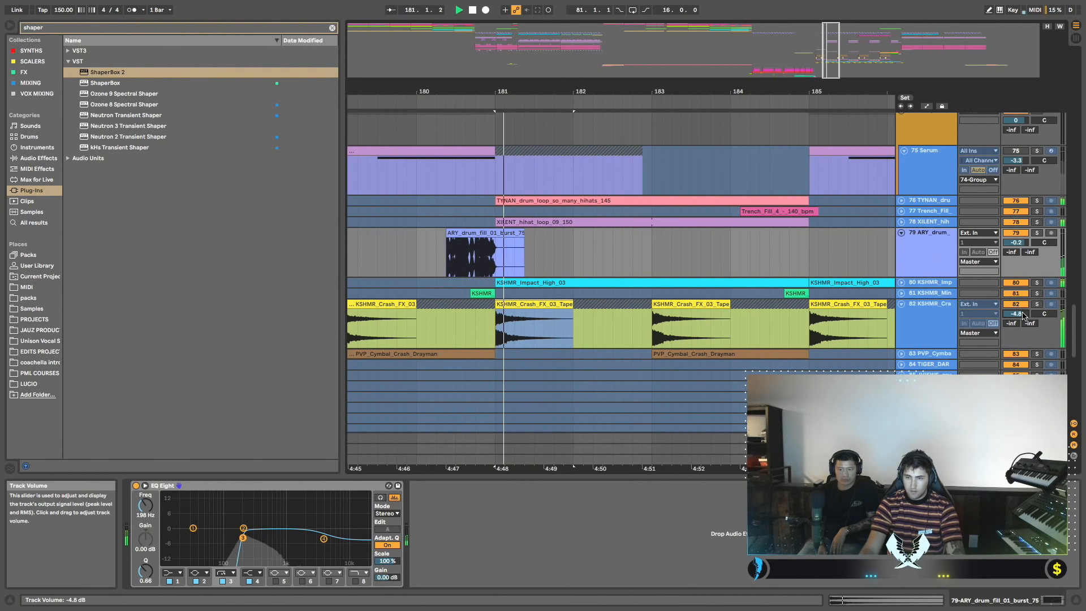
left_click(902, 304)
Expand the PVP_Cymbal_Crash track and lower its volume to -3.2 dB while auditioning the clip at bar 183.
scroll(764, 269, "left", 5)
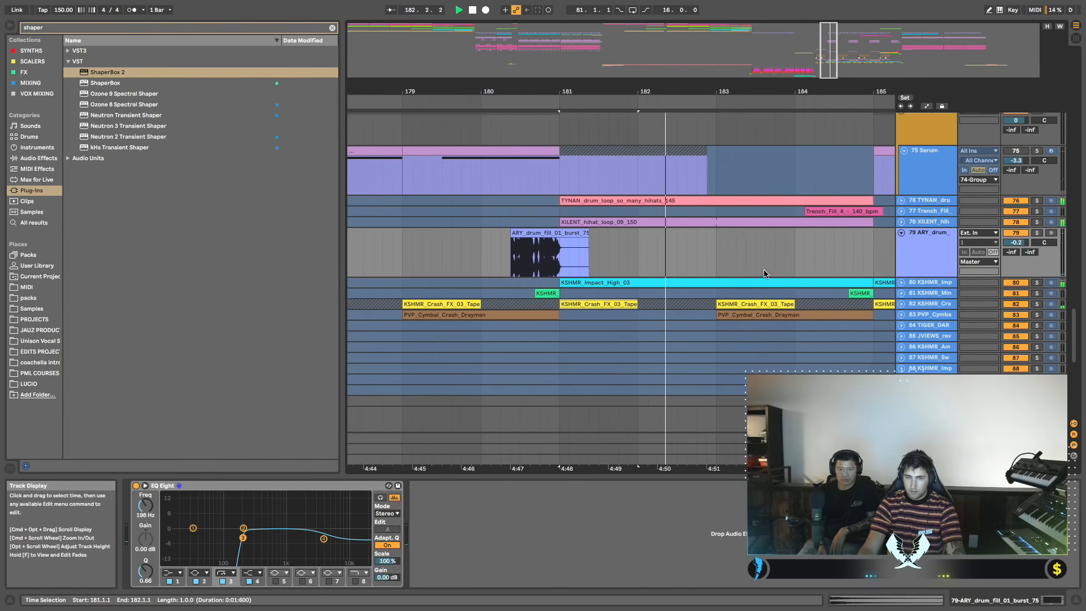
scroll(762, 270, "right", 5)
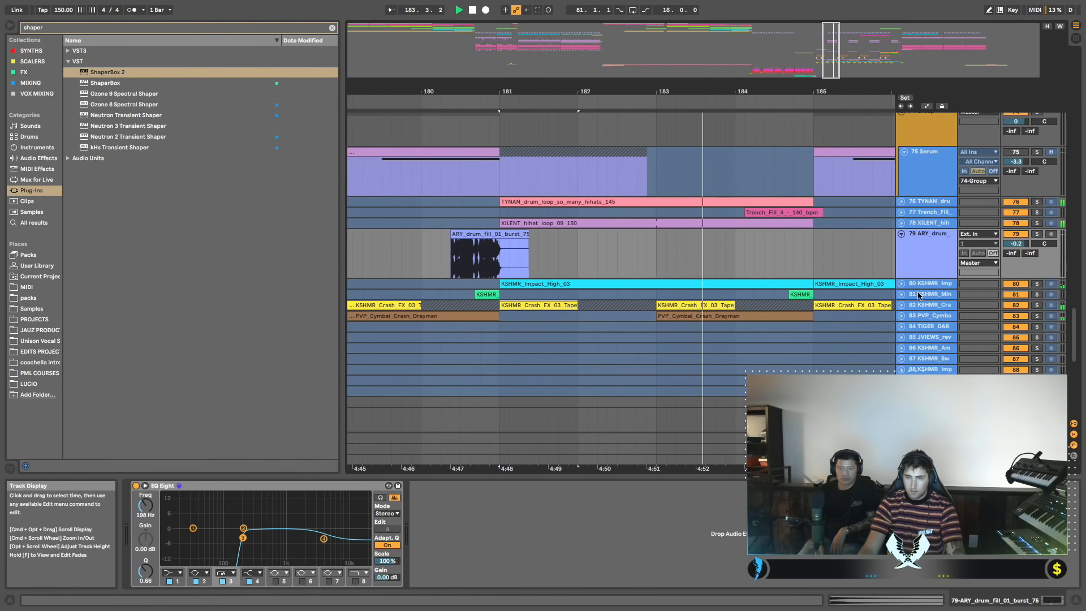
scroll(710, 303, "right", 2)
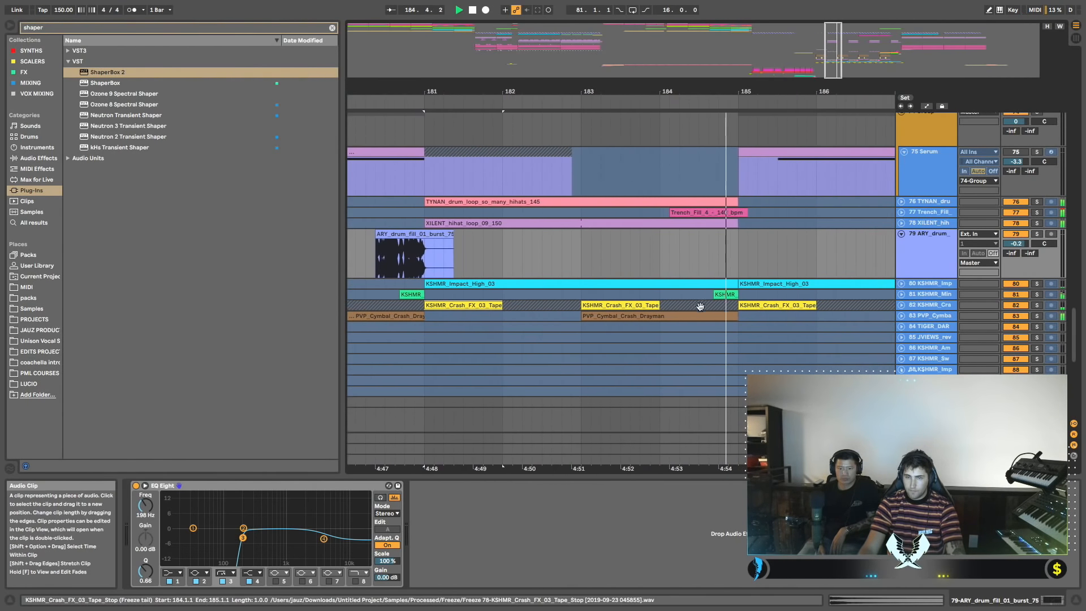
left_click(696, 314)
left_click(902, 315)
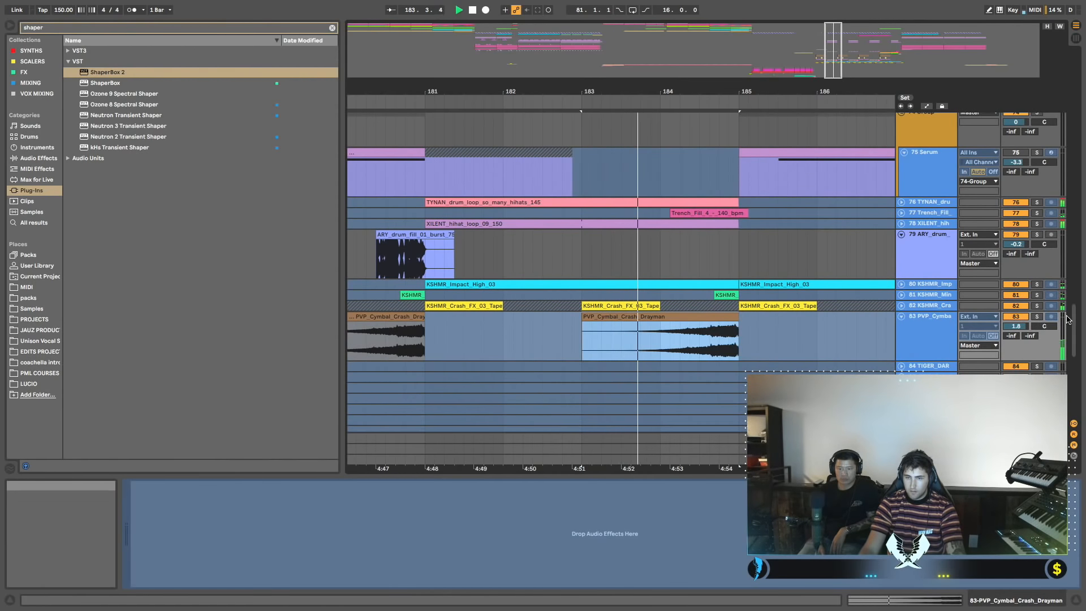
left_click_drag(1067, 320, 1016, 328)
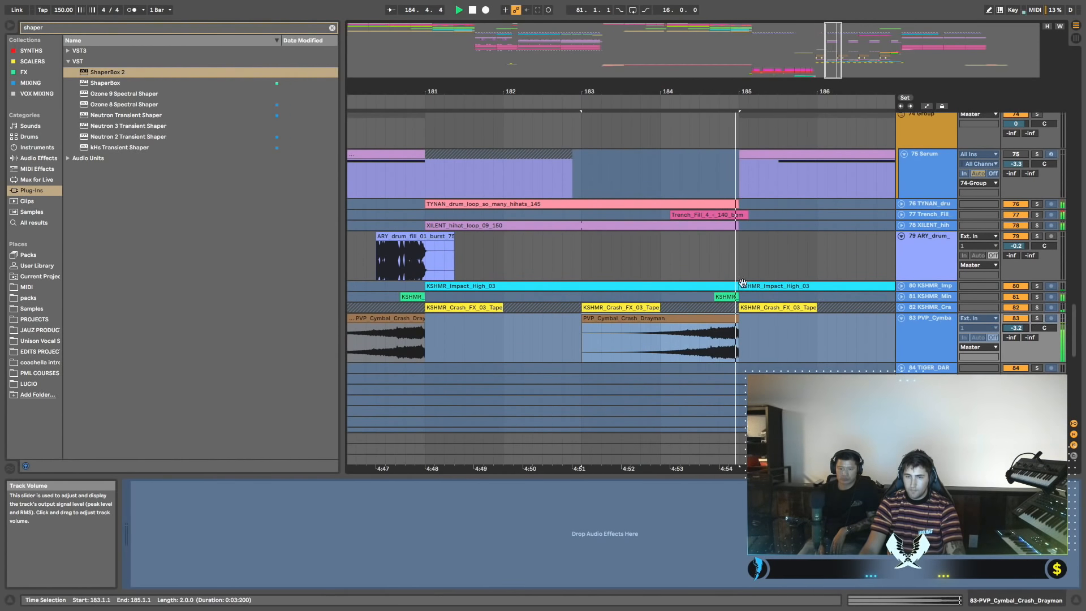
Return to the drop drums and audition the every-beat kick pattern from bar 177.
scroll(703, 264, "up", 1)
scroll(703, 264, "left", 2)
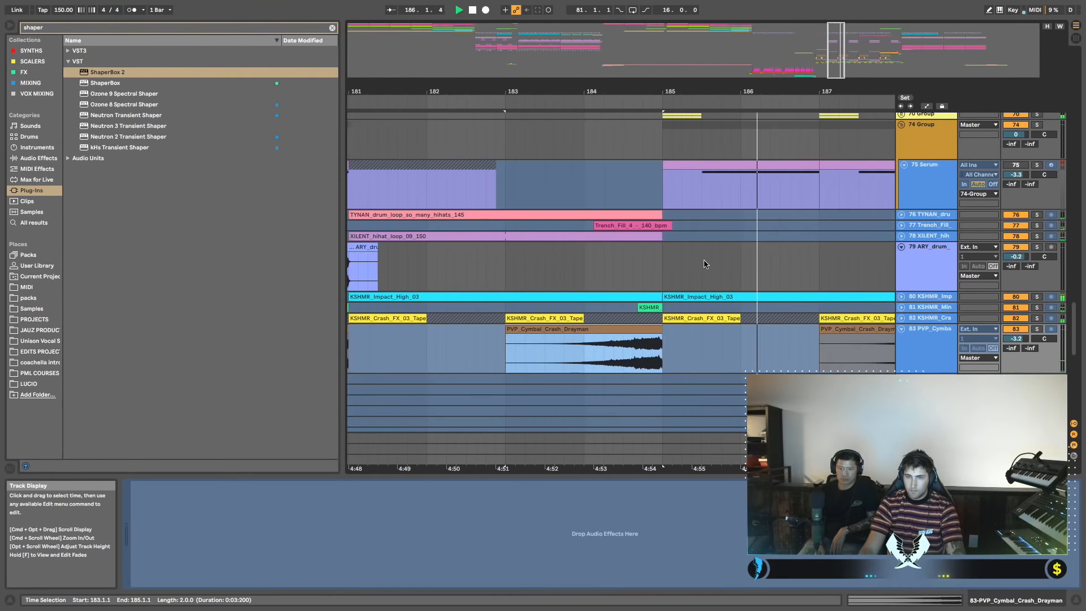
scroll(704, 264, "up", 10)
scroll(705, 264, "up", 15)
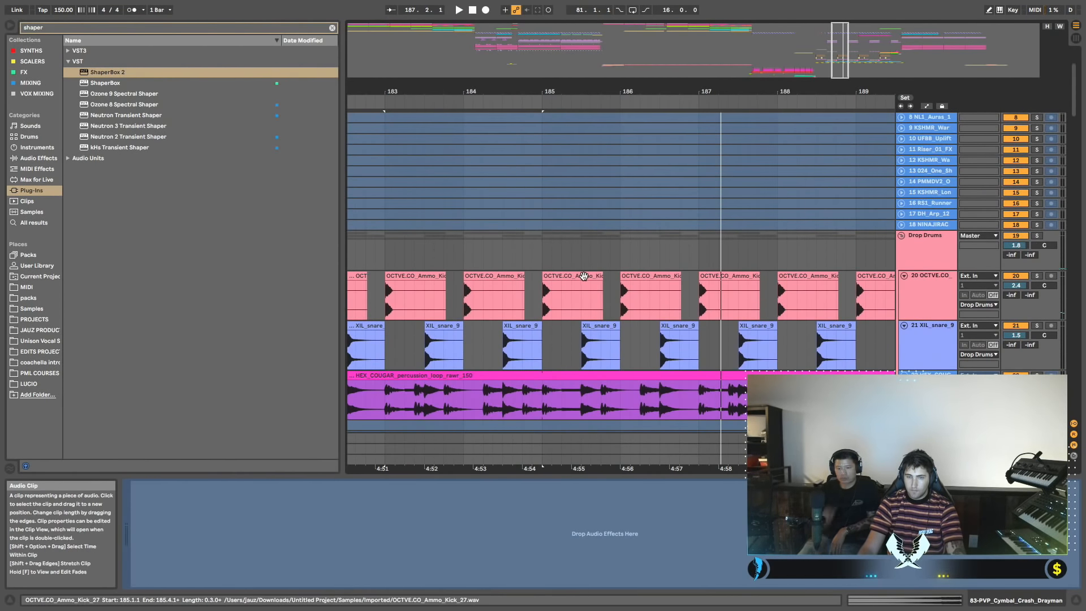
scroll(584, 276, "left", 8)
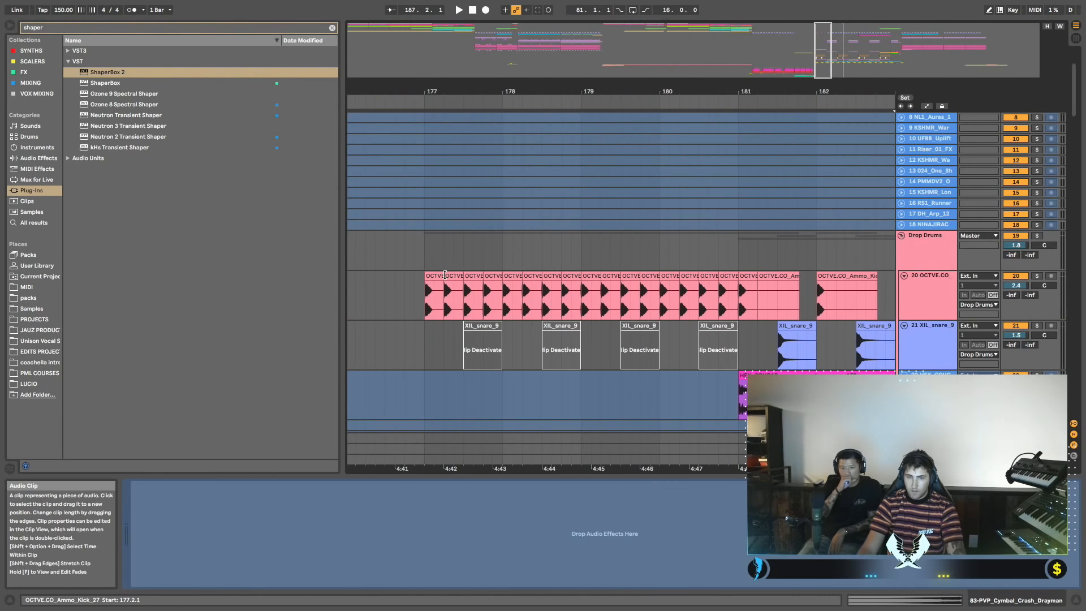
left_click(425, 278)
key("space")
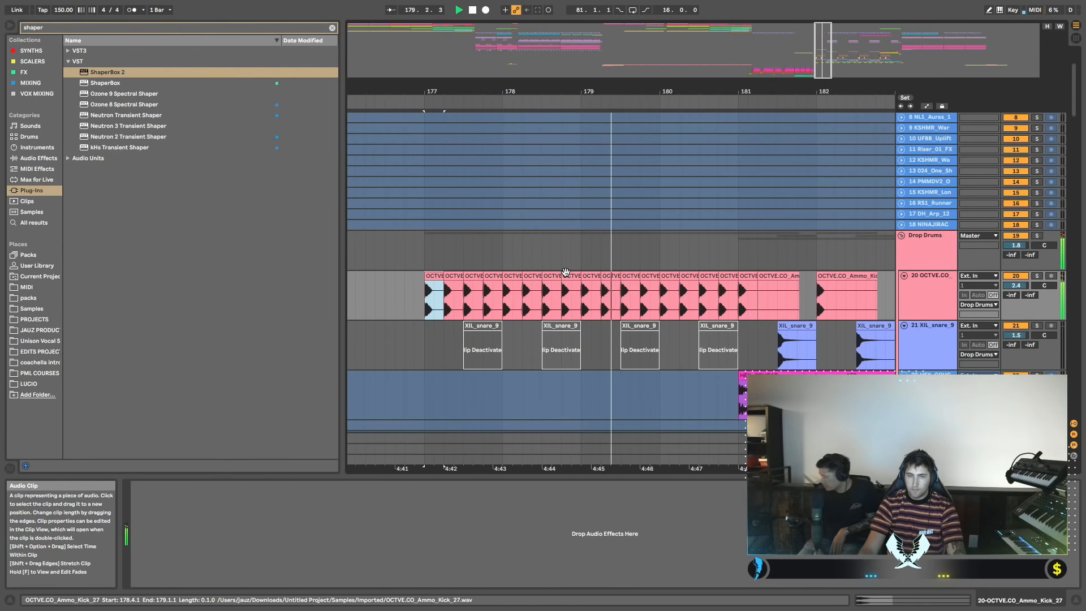
Delete the kicks from 180.3 to the start of bar 181 and audition the transition.
left_click(639, 279)
key("Delete")
key("space")
scroll(638, 240, "down", 20)
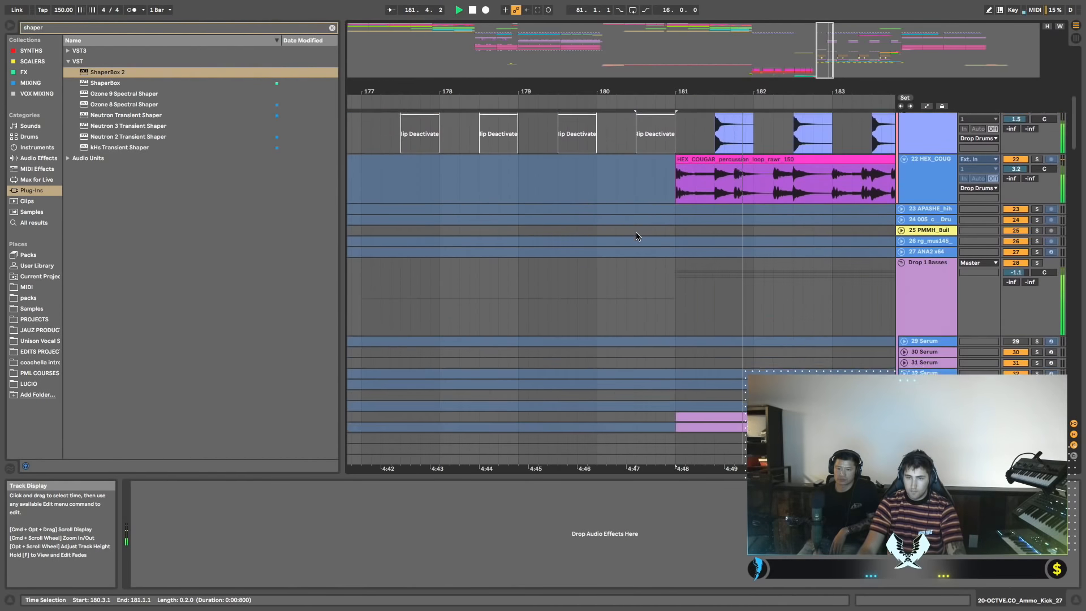
Delete the XIL_snare_9 hits from bar 185 up to the start of bar 189.
scroll(633, 234, "down", 10)
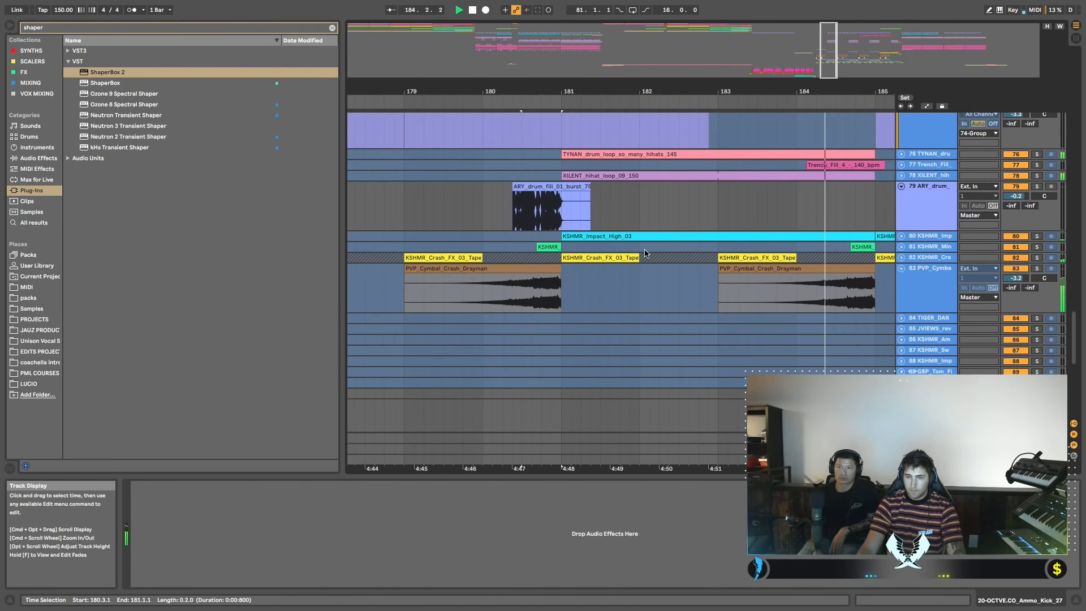
scroll(776, 229, "up", 12)
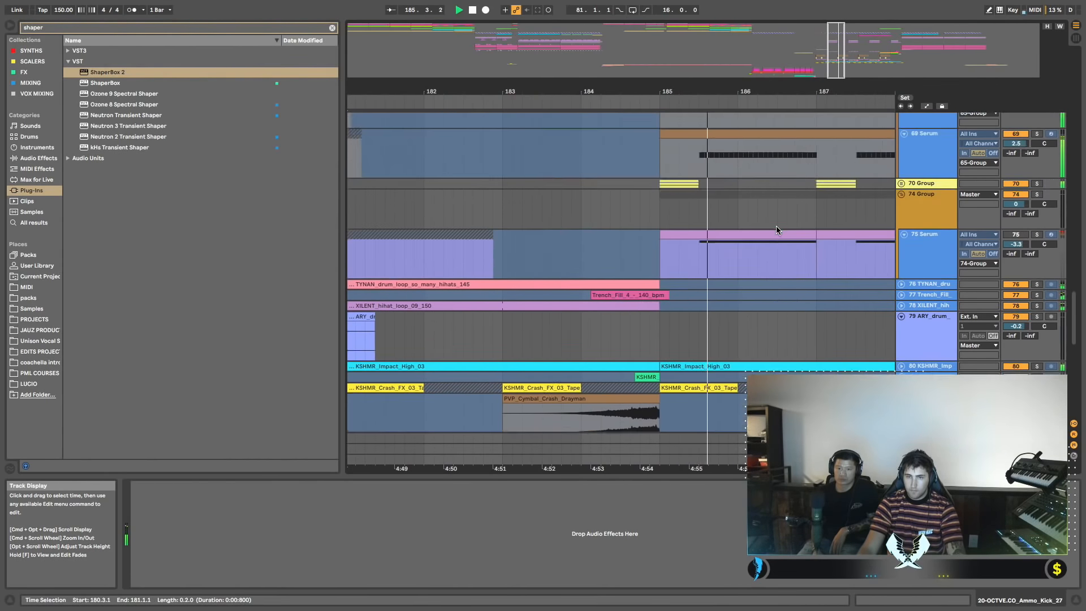
scroll(776, 231, "up", 20)
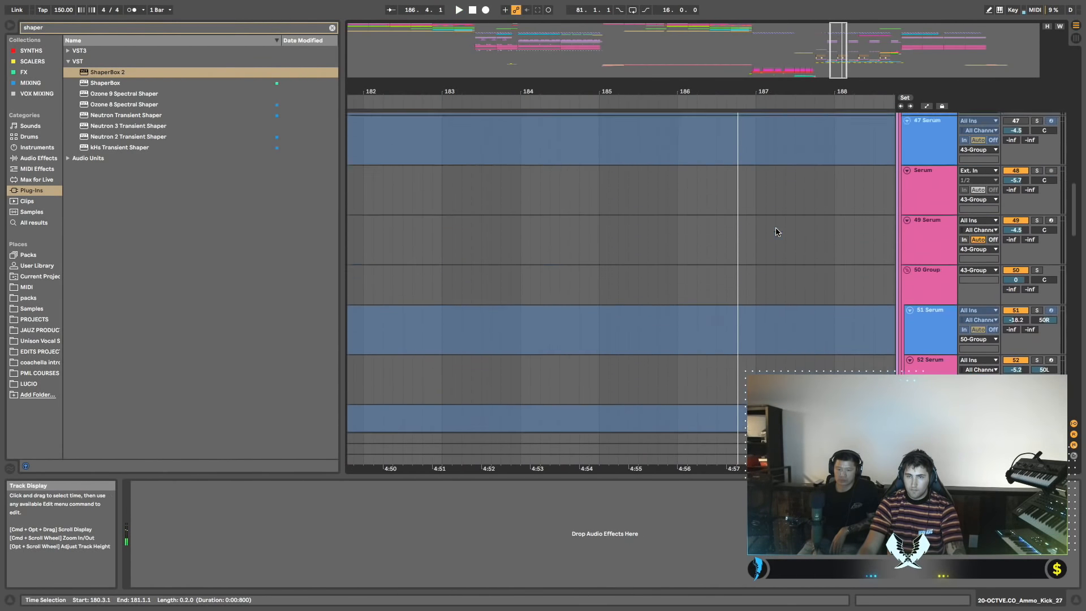
scroll(777, 231, "down", 3)
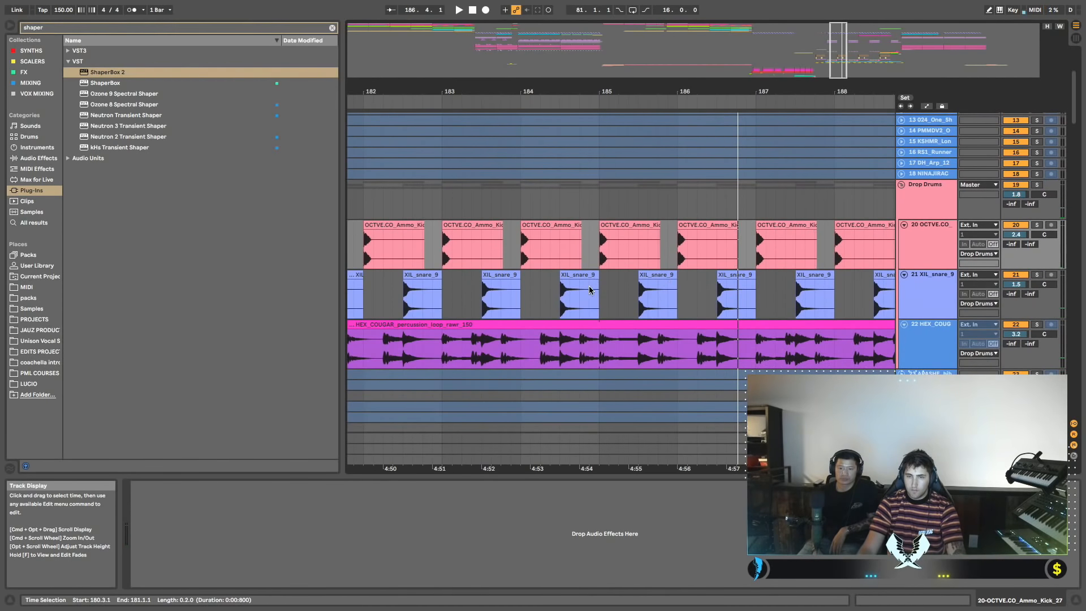
left_click(630, 291)
scroll(640, 291, "right", 5)
left_click(706, 294, "shift")
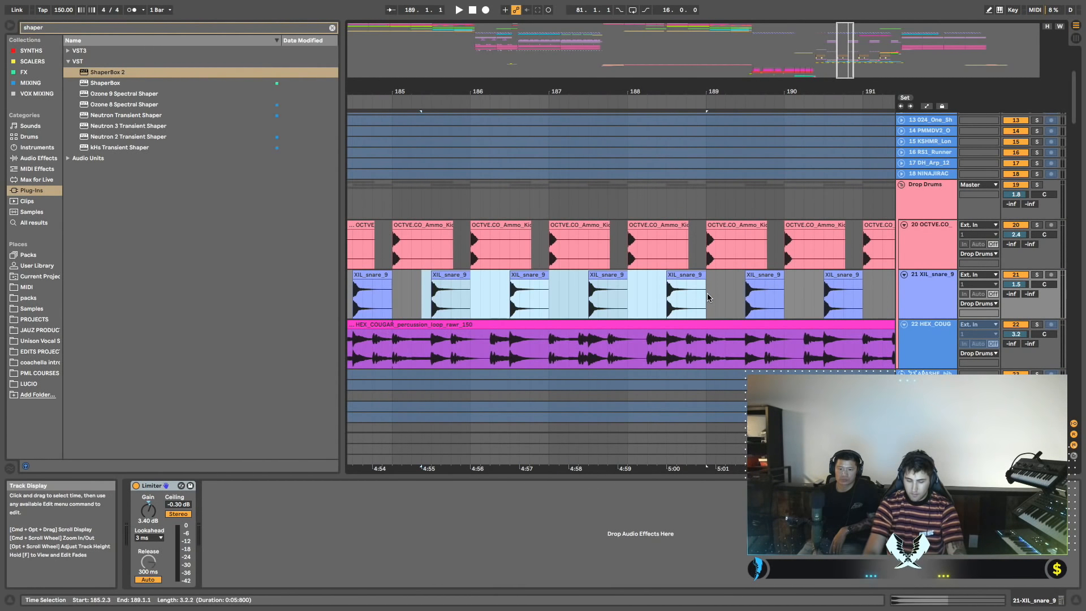
key("Delete")
scroll(605, 290, "left", 5)
Audition the kicks from bar 185 and split the kick clip at bar 186 after its first beat.
left_click(640, 235)
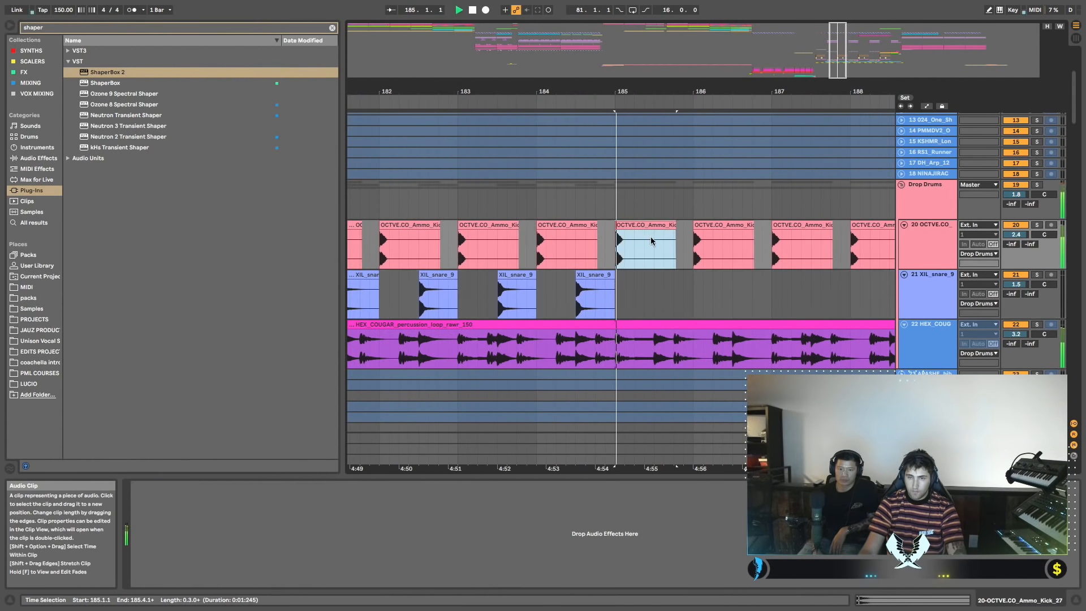
key("space")
left_click(644, 248)
key("super+e")
left_click(637, 229)
key("space")
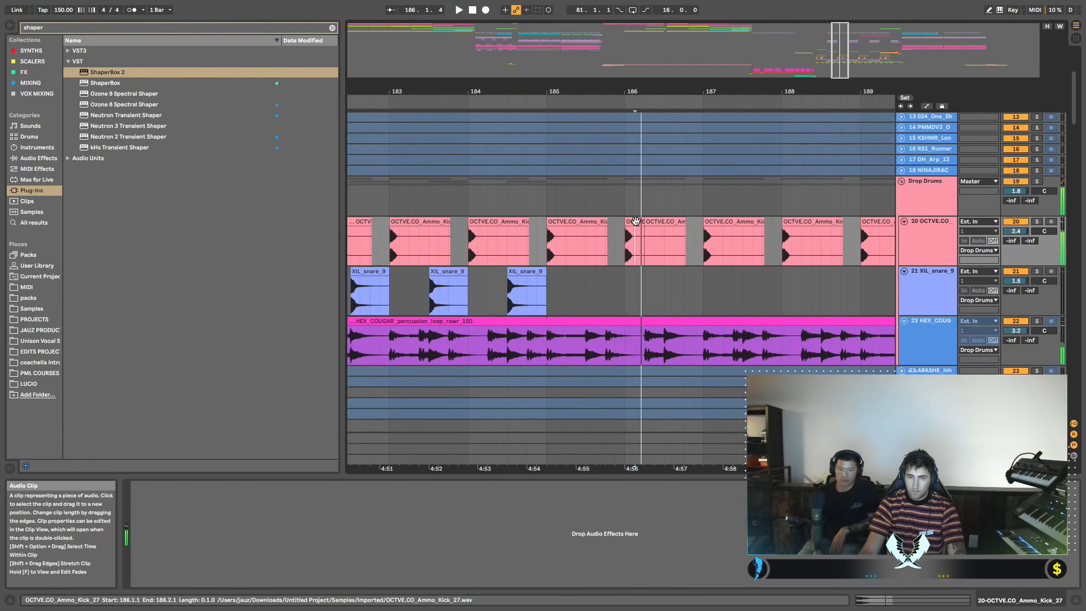
Repeat bar 186's four one-beat kicks three times so they run through bar 189.
left_click(693, 237, "shift")
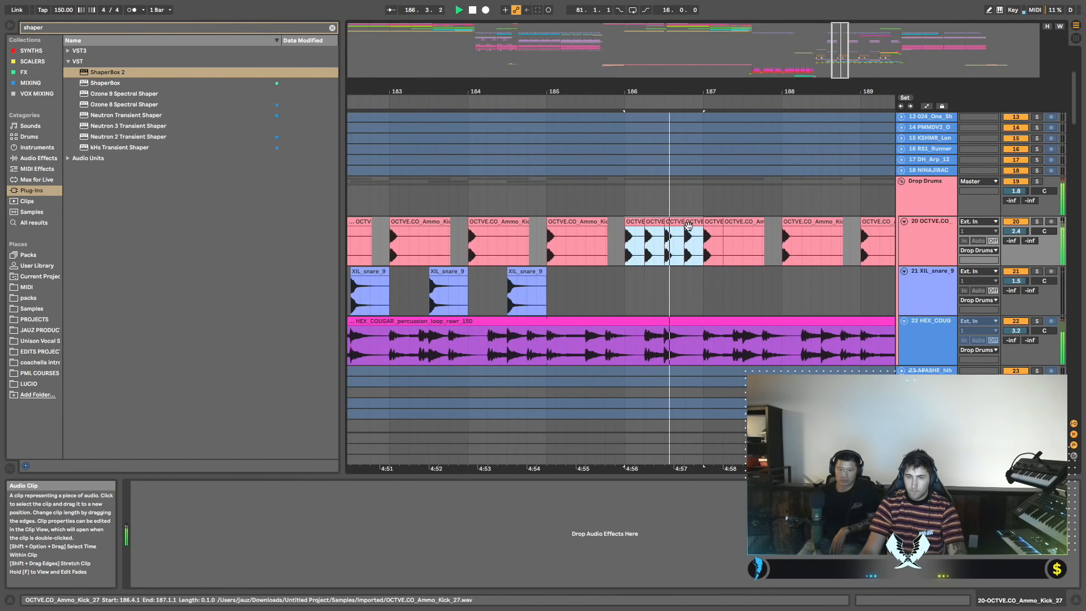
key("super+d")
key("super+d")
key("super+d")
scroll(603, 241, "left", 1)
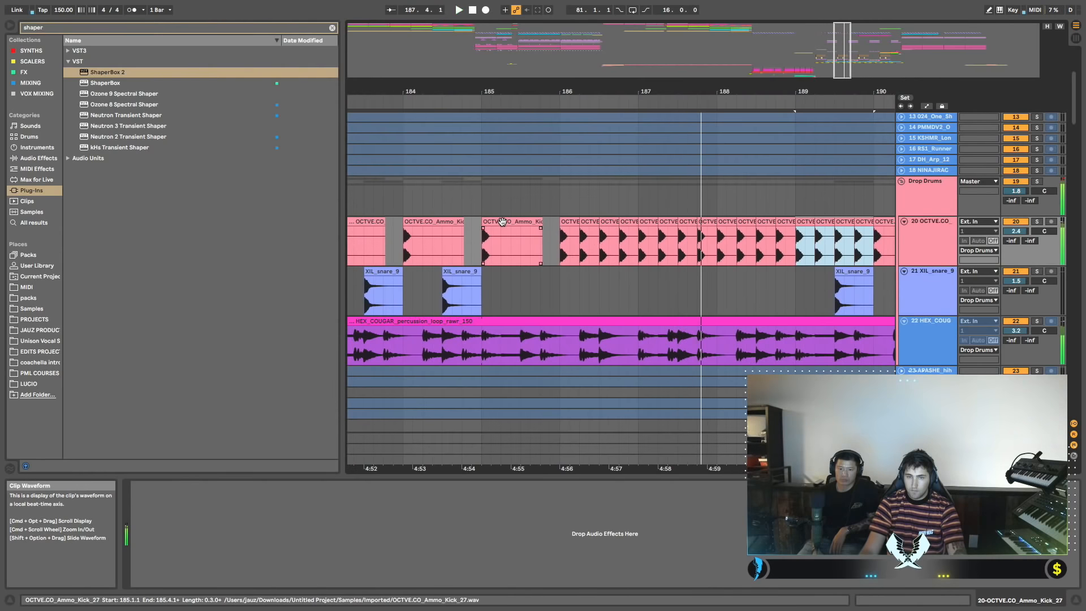
Audition the kick pattern from bar 185 and delete the HEX_COUGAR percussion loop from bar 185 to bar 189.
left_click(502, 222)
key("space")
key("space")
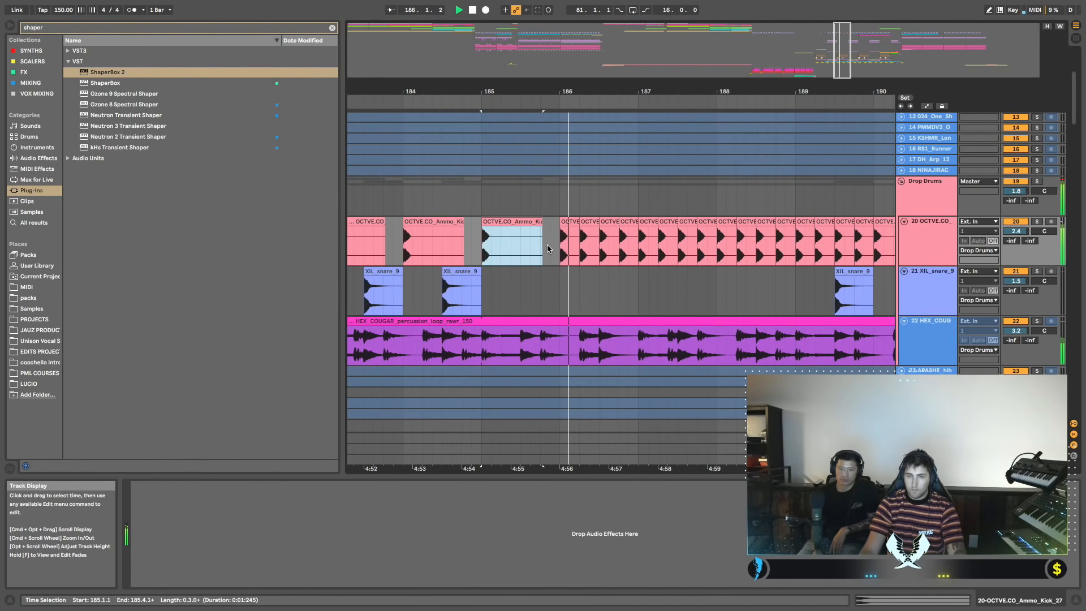
left_click_drag(485, 352, 765, 339)
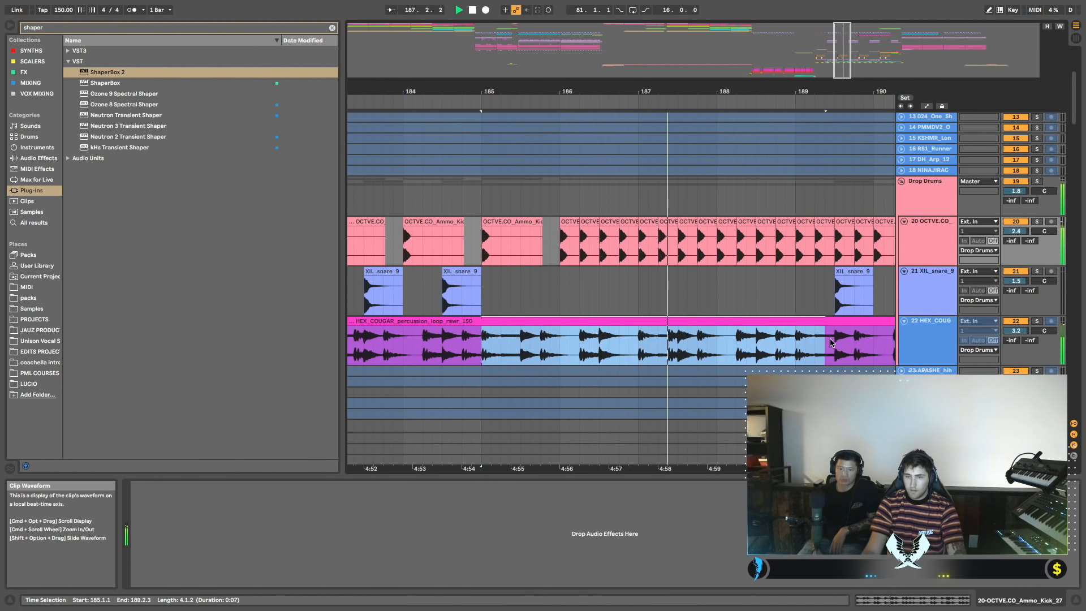
key("Delete")
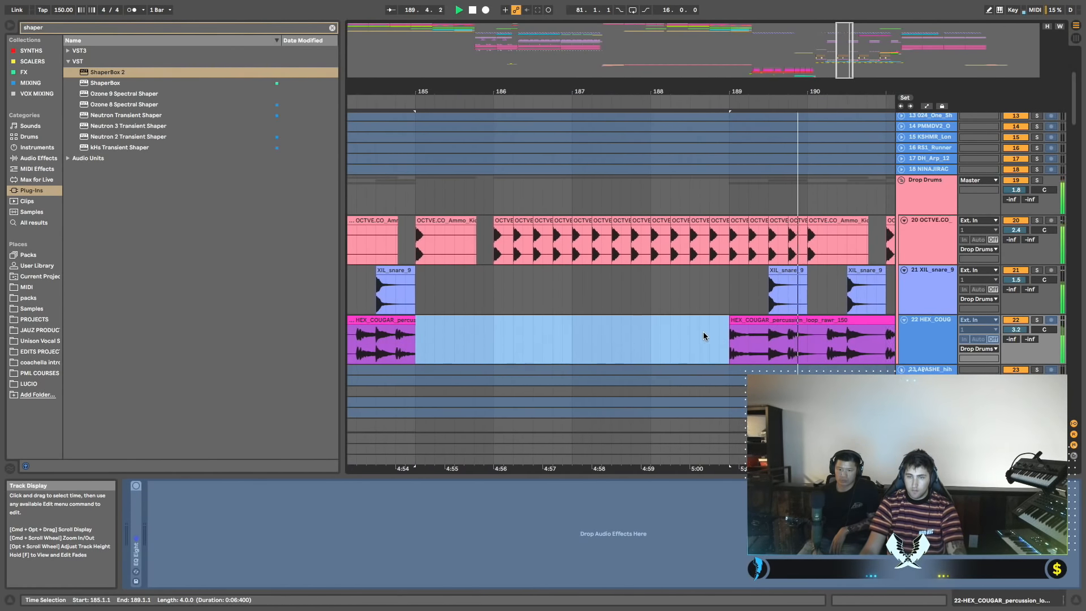
Replace the one-beat kicks in bar 189 with a single longer kick clip and audition from bar 189.
left_click(715, 221)
key("space")
left_click(641, 224)
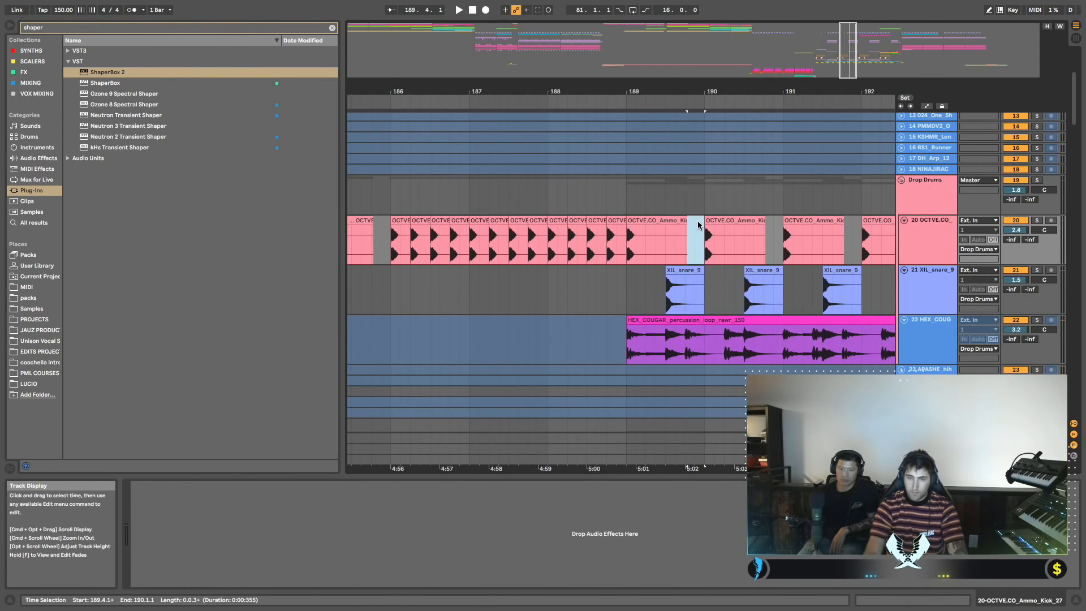
left_click_drag(697, 220, 669, 218)
key("space")
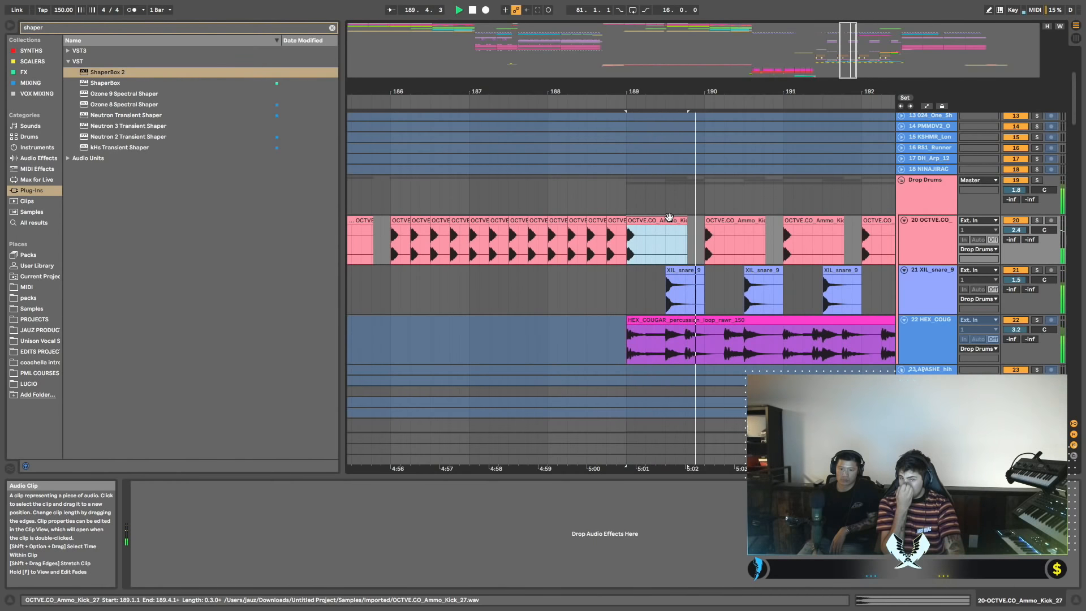
Listen on through the drum section from bar 189 while checking the kick, snare and percussion clips up to about bar 204.
scroll(669, 217, "down", 3)
scroll(633, 214, "left", 2)
scroll(608, 210, "right", 10)
scroll(607, 211, "up", 1)
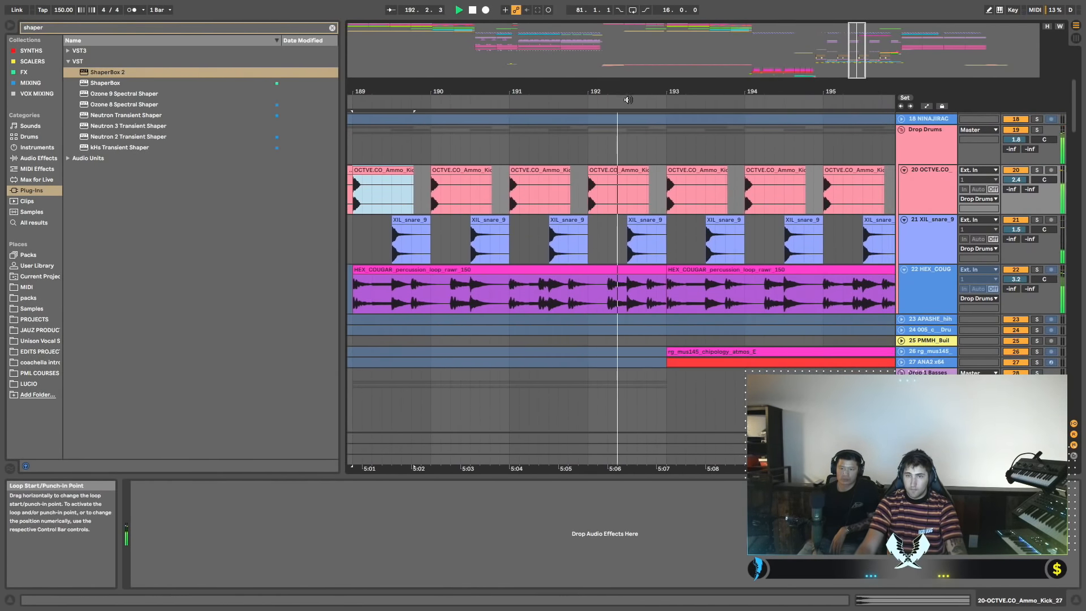
left_click_drag(647, 93, 609, 68)
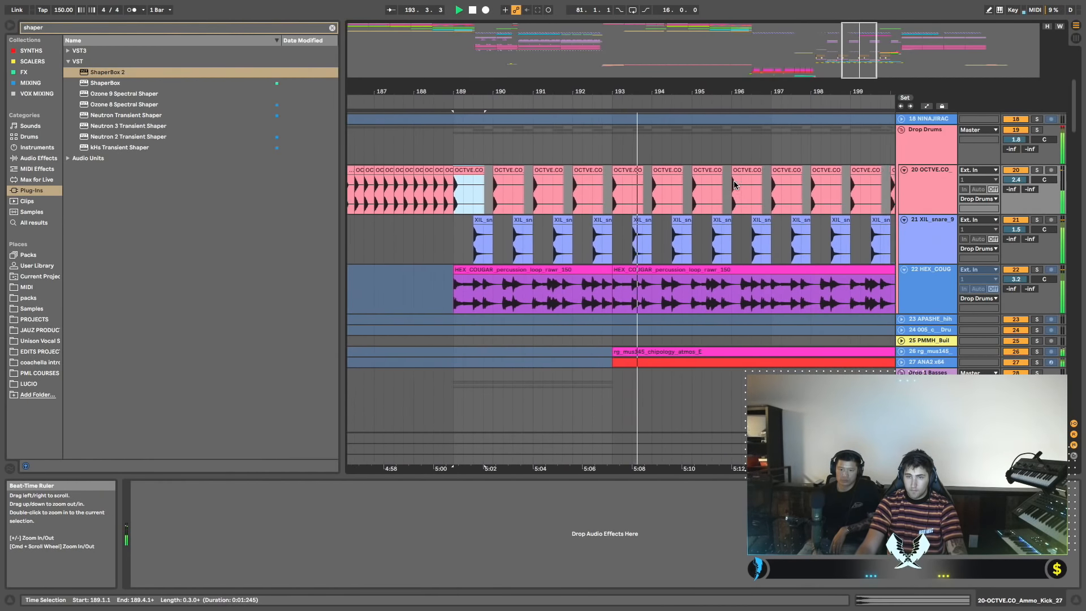
scroll(719, 195, "right", 4)
scroll(719, 196, "right", 2)
scroll(719, 204, "down", 3)
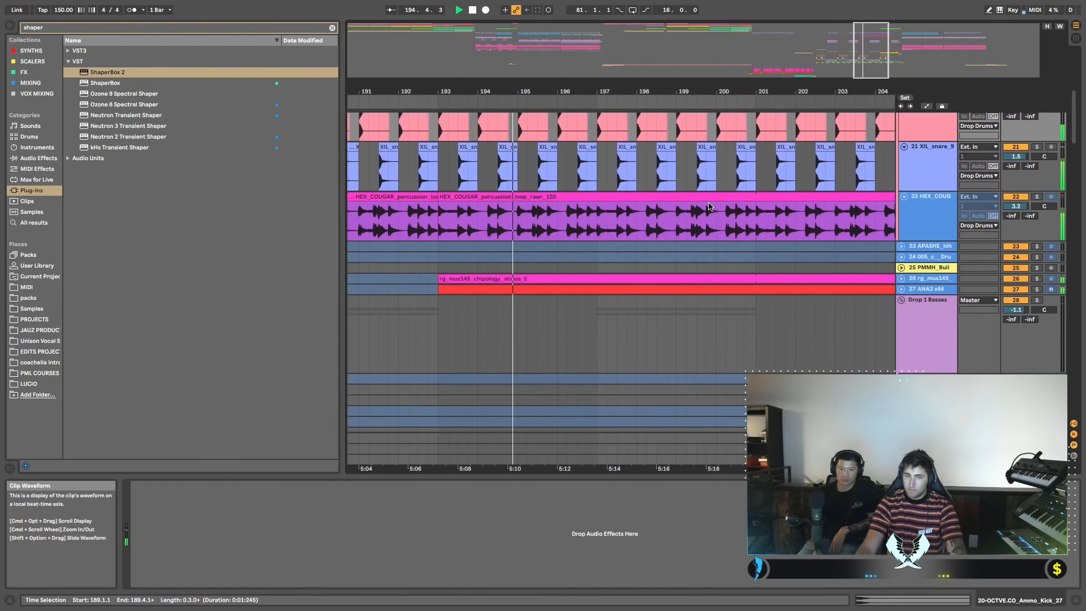
scroll(719, 211, "left", 3)
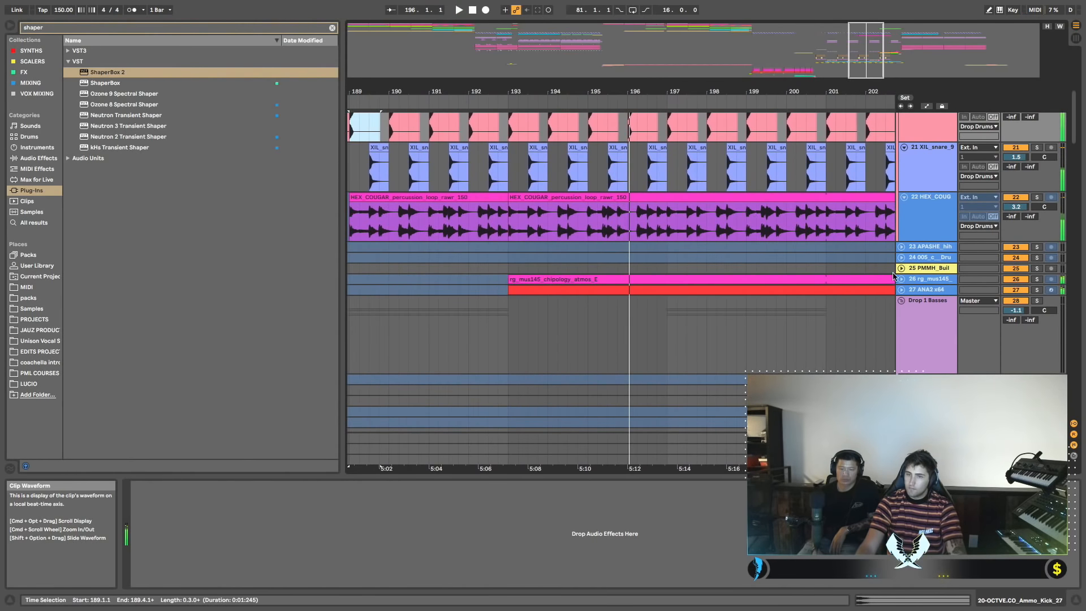
Expand the ANA2 x64 track and audition it soloed together with the rg_mus145 atmos from bar 193.
left_click(910, 290)
left_click(901, 290)
left_click(568, 291)
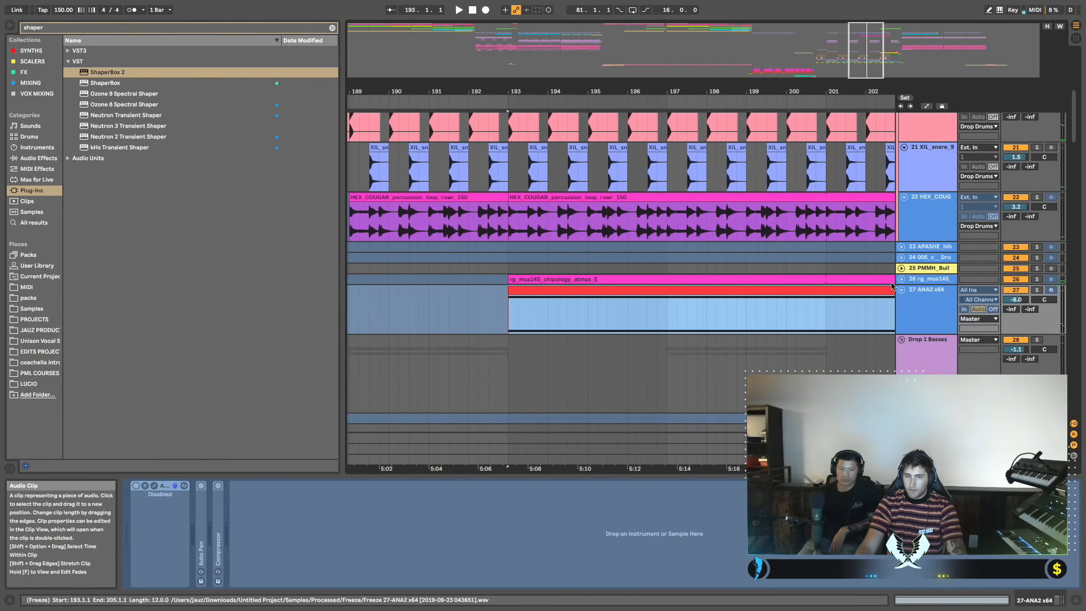
left_click(1038, 290)
key("space")
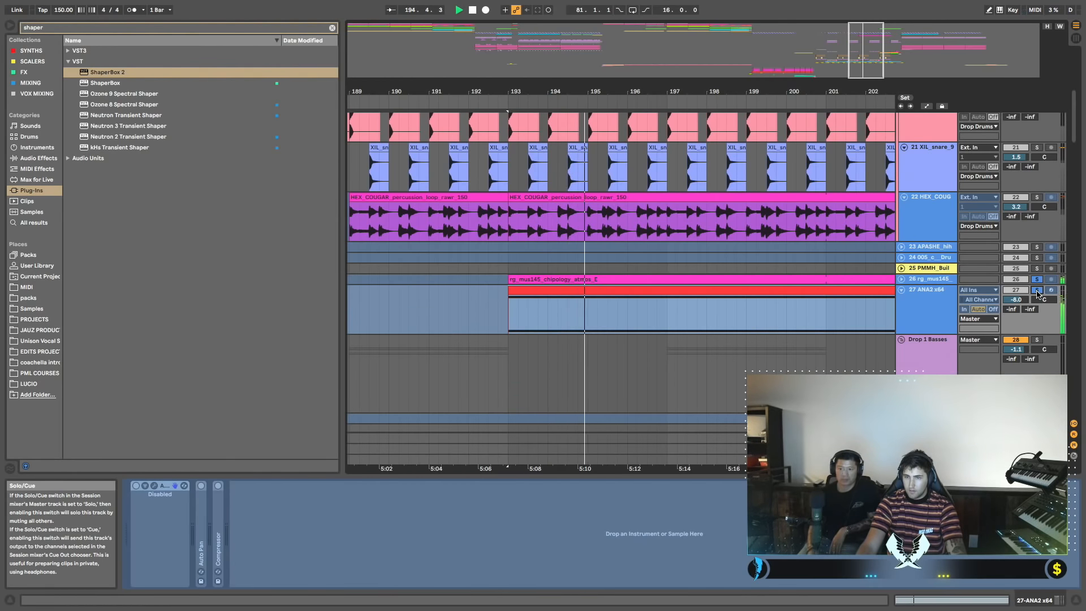
Play from bar 193 and look through the bass, Serum, impact and riser tracks sounding around that section.
scroll(617, 207, "down", 10)
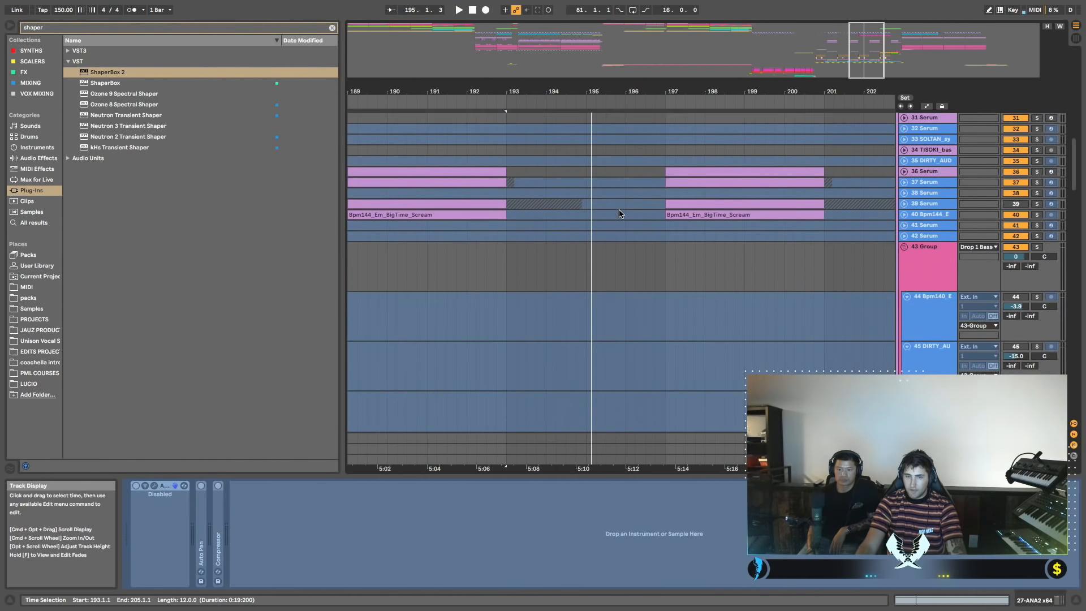
left_click_drag(612, 93, 612, 65)
scroll(622, 210, "down", 10)
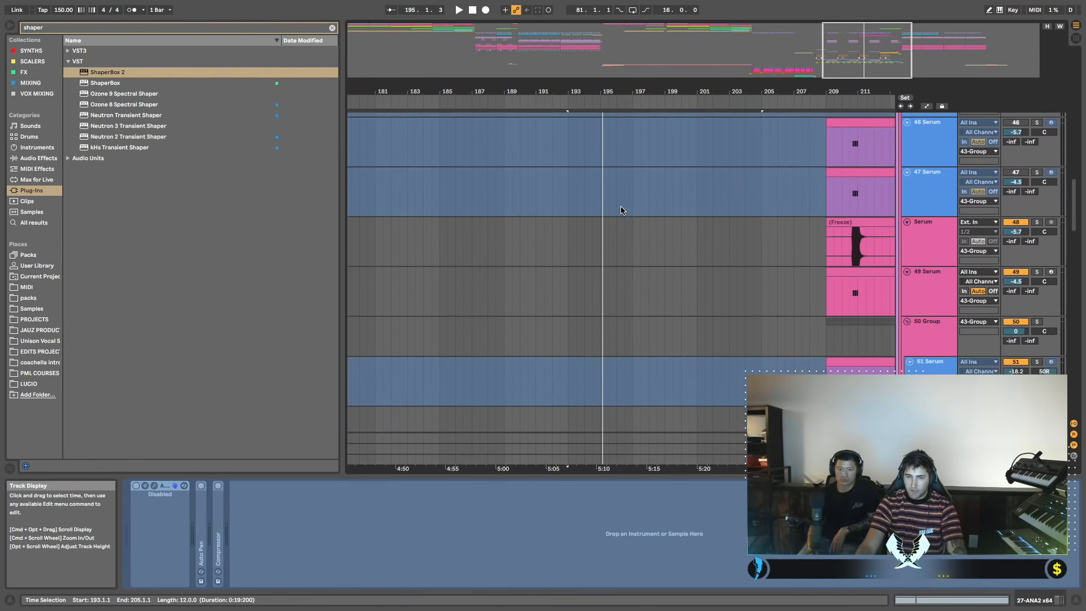
scroll(622, 210, "up", 15)
key("space")
scroll(622, 210, "down", 15)
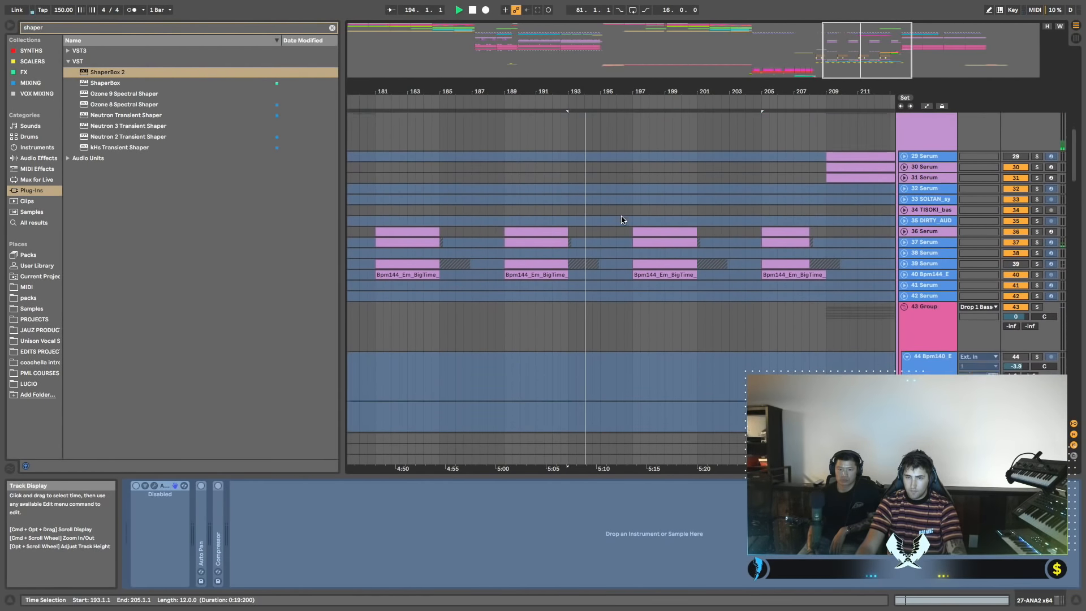
scroll(623, 221, "up", 15)
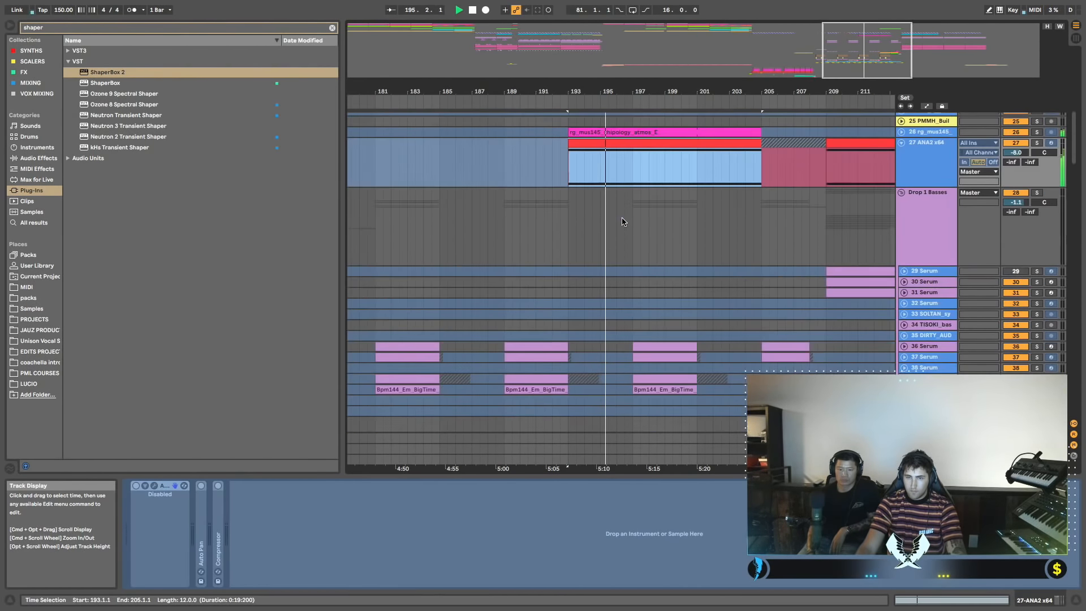
scroll(623, 221, "down", 10)
scroll(625, 221, "up", 10)
scroll(625, 221, "left", 5)
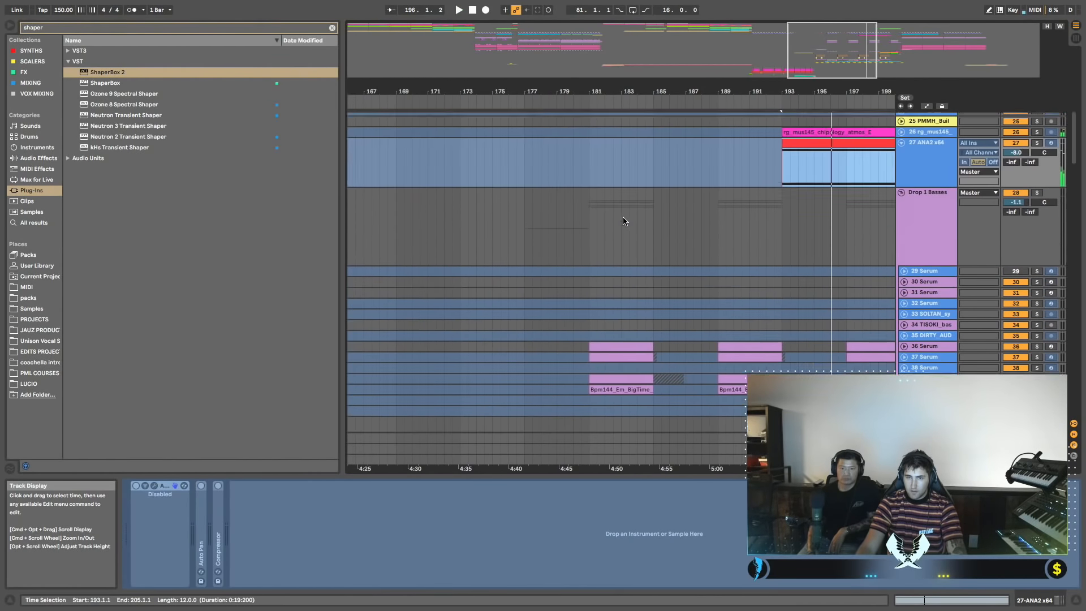
scroll(626, 221, "down", 15)
scroll(626, 224, "right", 5)
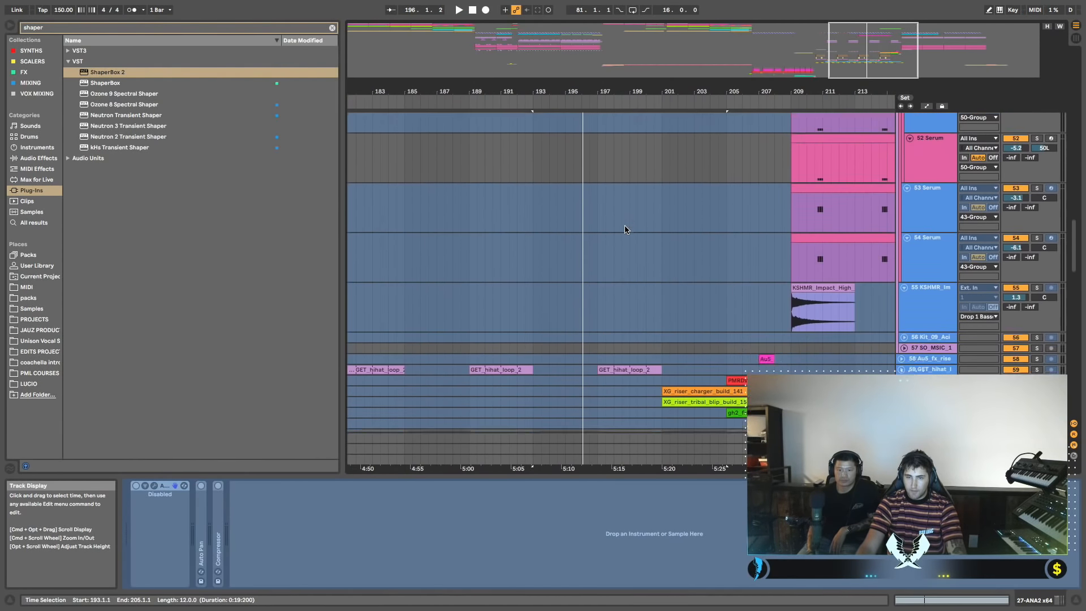
Delete the contents of Serum tracks 66 to 69 from 192.3 to bar 209 and play from 192.3.
scroll(625, 229, "down", 5)
left_click_drag(526, 180, 792, 336)
key("Delete")
key("space")
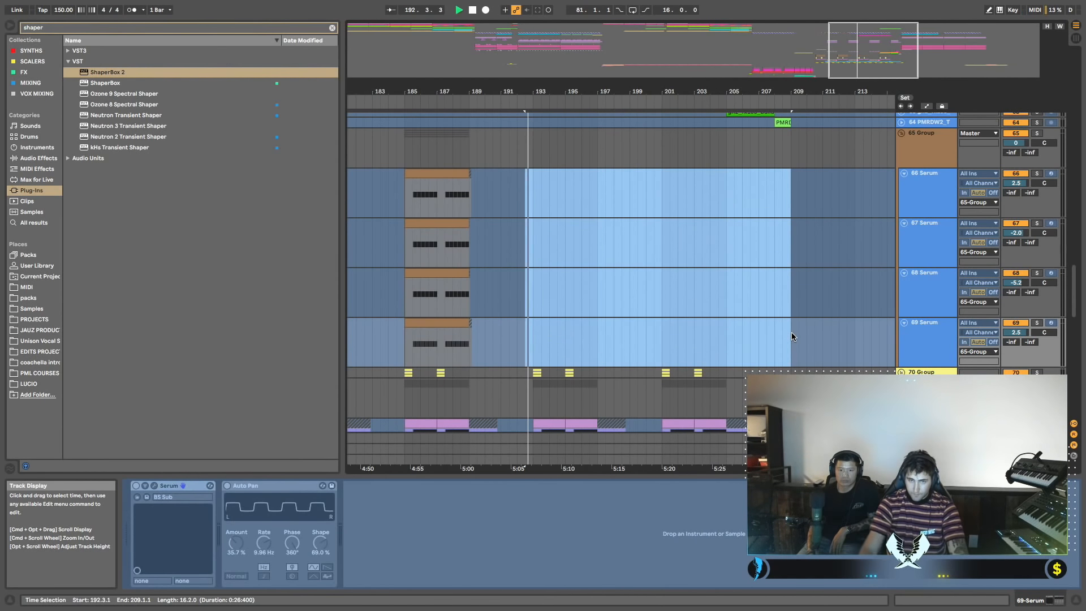
Listen through the section from bar 193 to bar 201 while checking the Serum, hi-hat, riser and Drop 1 bass tracks.
scroll(780, 322, "left", 3)
scroll(781, 322, "down", 1)
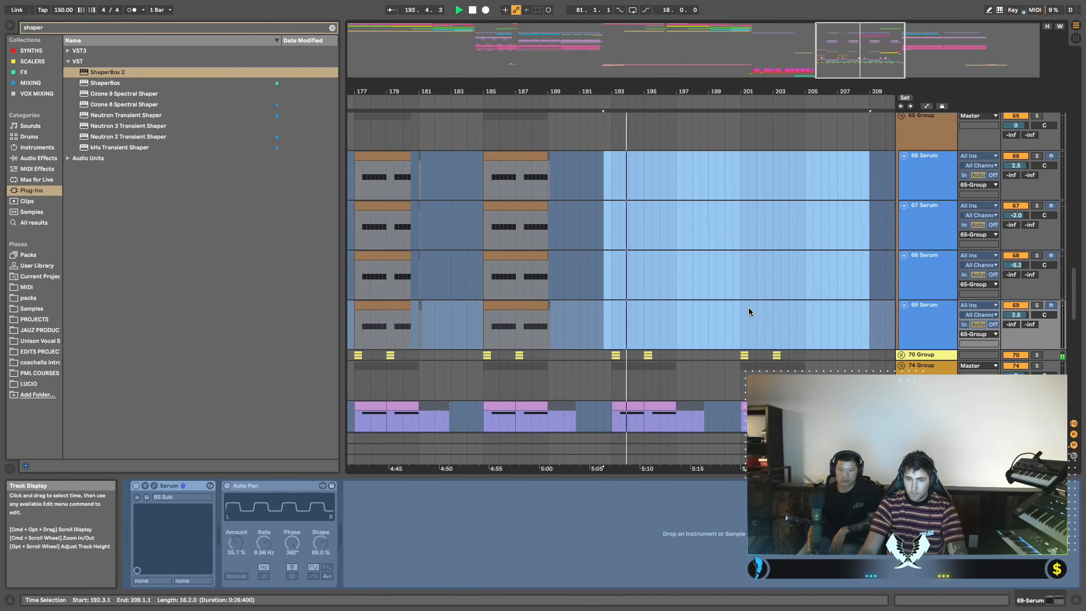
scroll(748, 308, "right", 3)
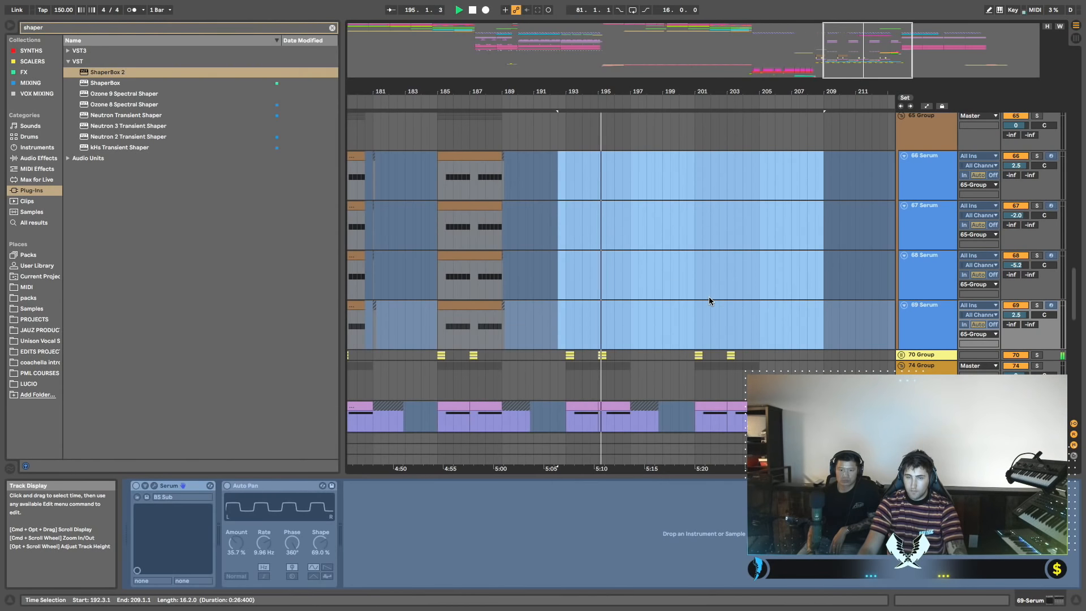
scroll(700, 298, "right", 2)
scroll(699, 298, "down", 1)
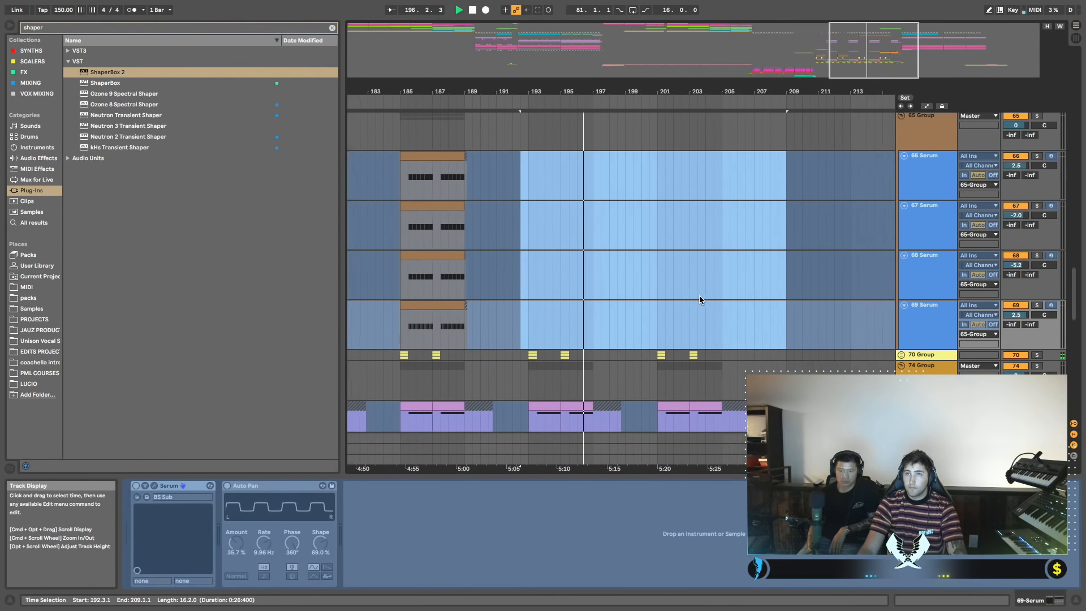
scroll(685, 295, "right", 2)
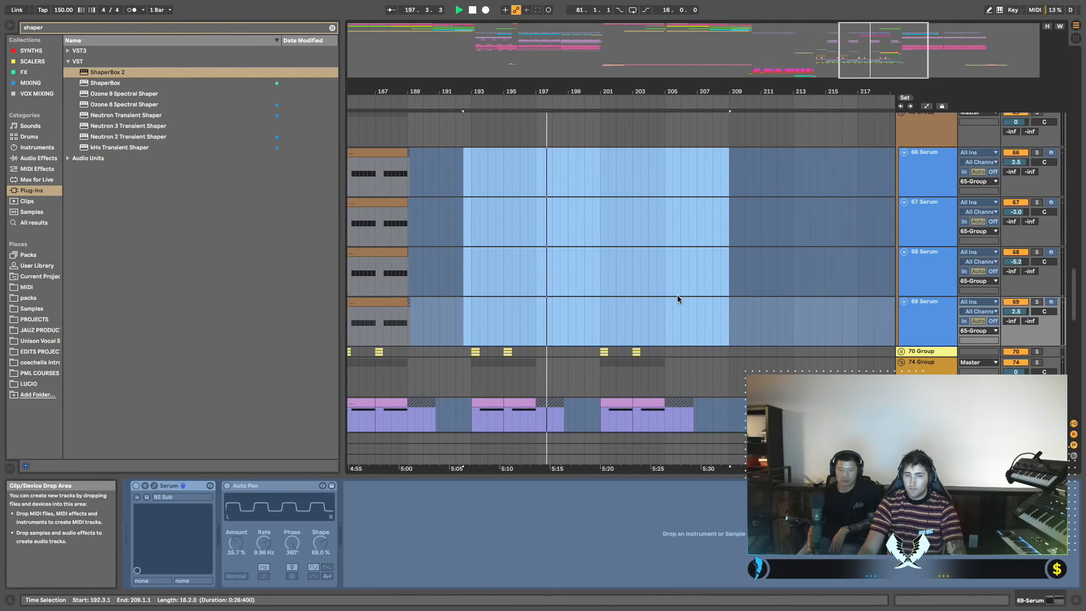
scroll(668, 294, "left", 3)
scroll(663, 295, "up", 5)
scroll(664, 299, "up", 2)
scroll(664, 299, "left", 1)
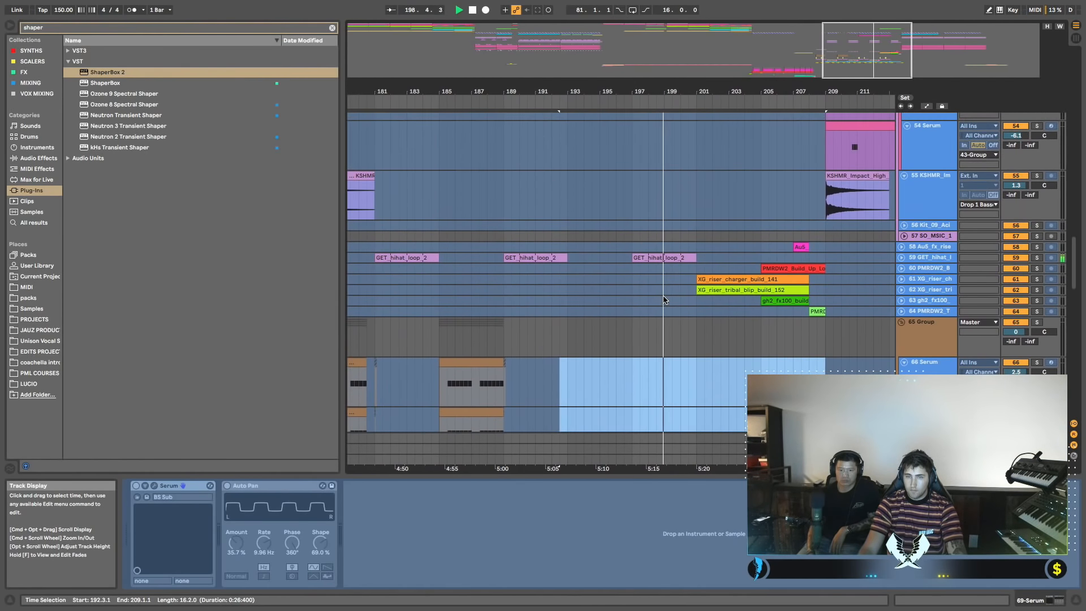
scroll(744, 273, "up", 10)
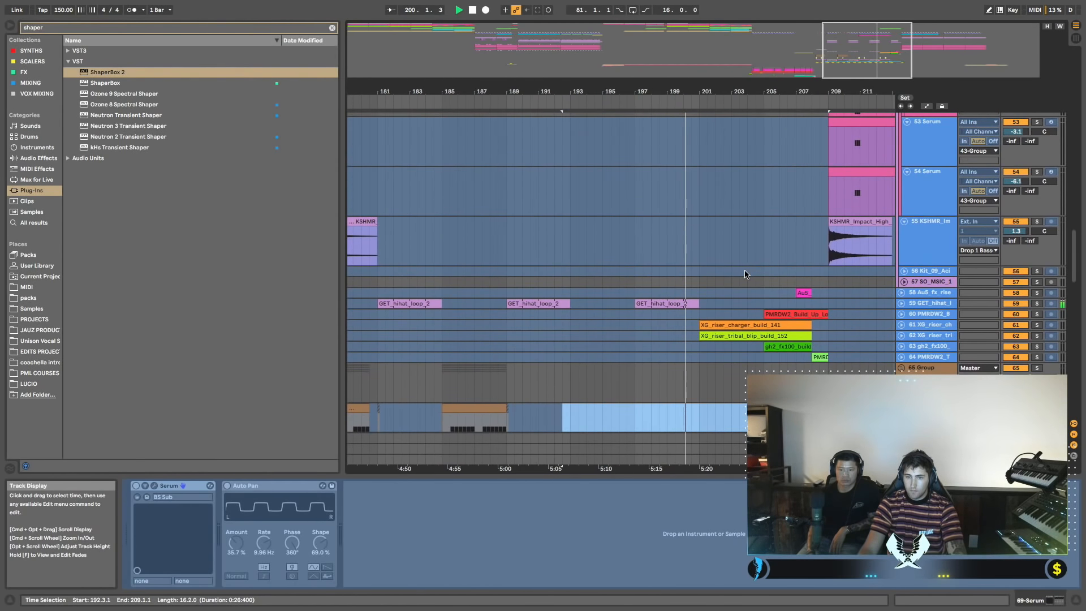
scroll(741, 277, "right", 1)
scroll(741, 277, "up", 8)
scroll(738, 278, "right", 2)
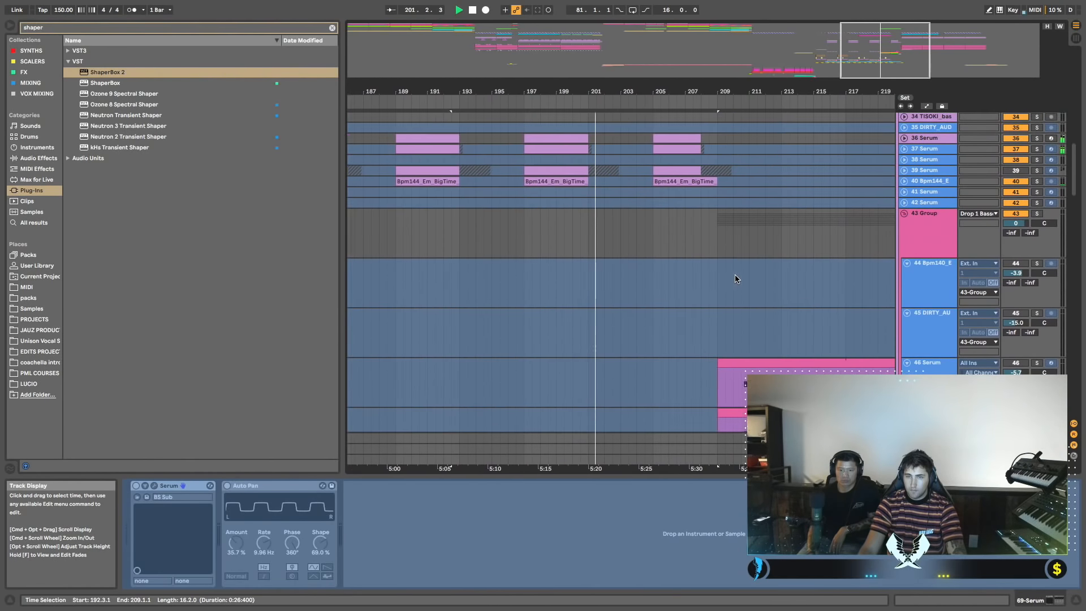
Audition the drop from bar 209 and inspect the Serum and Drop 1 bass clips.
left_click(664, 288)
key("space")
scroll(709, 291, "down", 8)
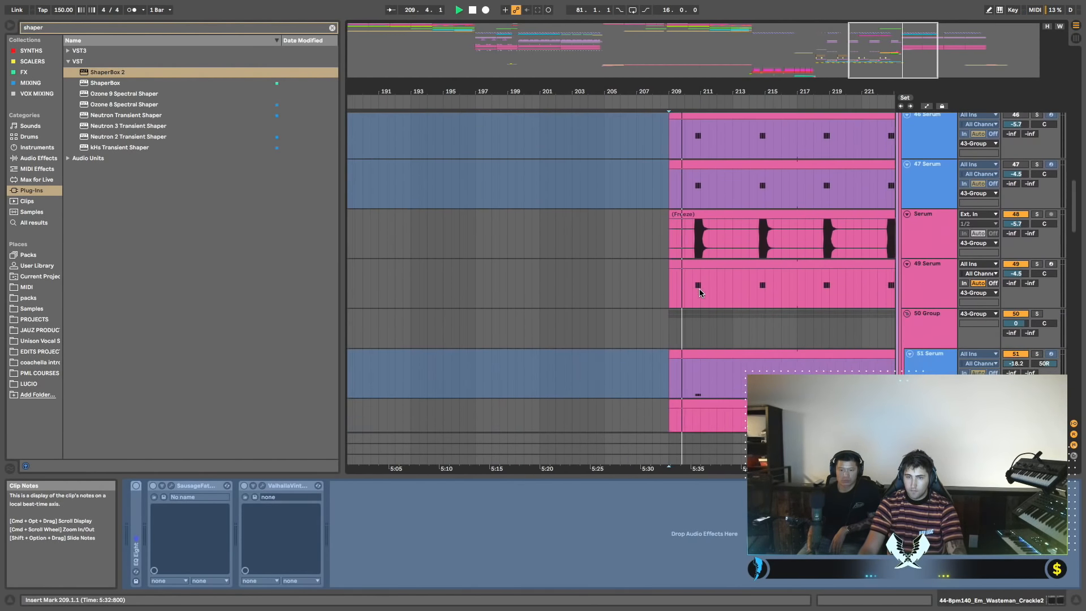
scroll(701, 292, "left", 1)
scroll(701, 291, "up", 10)
scroll(712, 288, "right", 2)
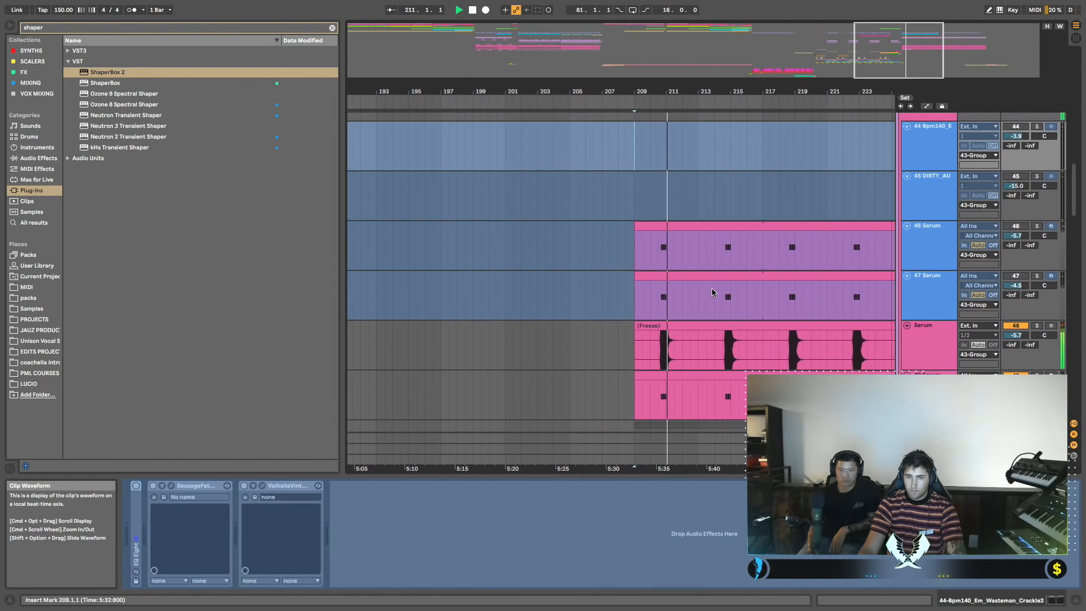
scroll(709, 290, "up", 6)
key("space")
scroll(707, 288, "right", 8)
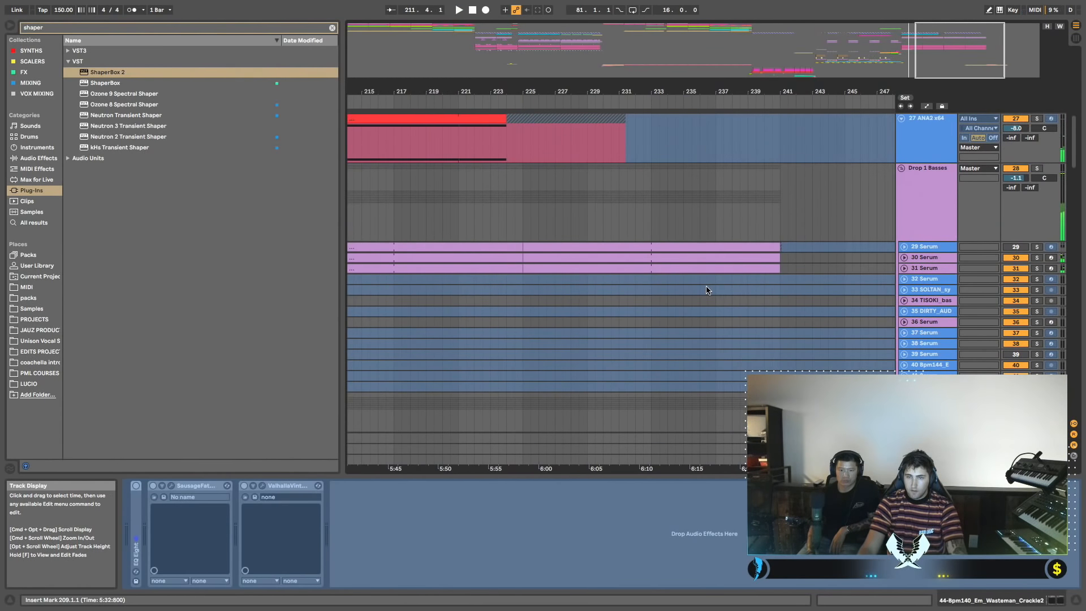
Return to the drop drums, start playback at 172.3 and review the kick and snare layout from bar 169 onward.
scroll(706, 287, "down", 3)
scroll(705, 288, "left", 15)
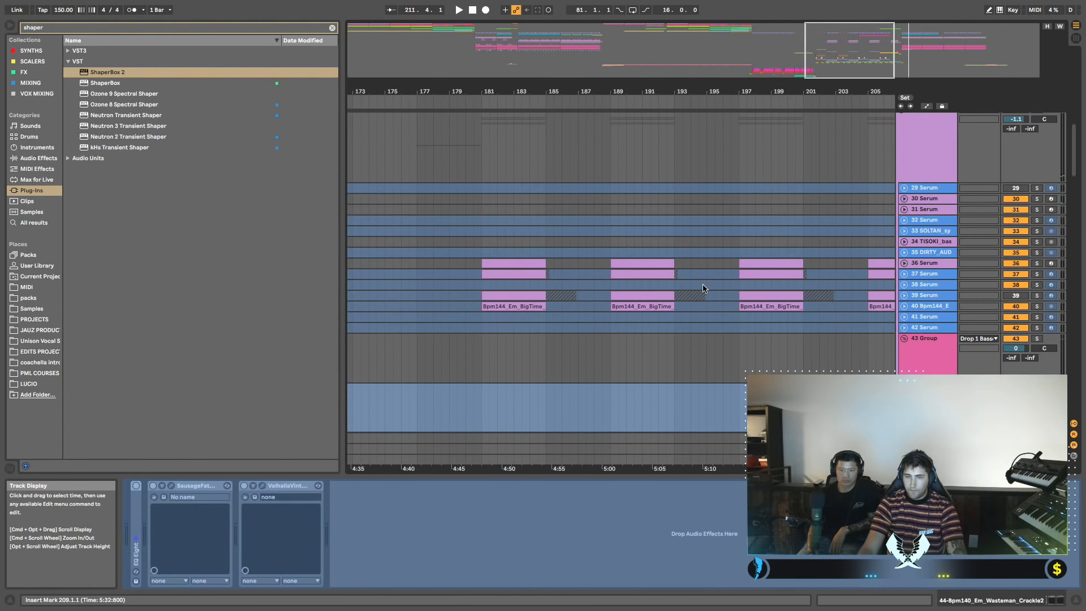
scroll(706, 289, "up", 10)
scroll(678, 292, "left", 3)
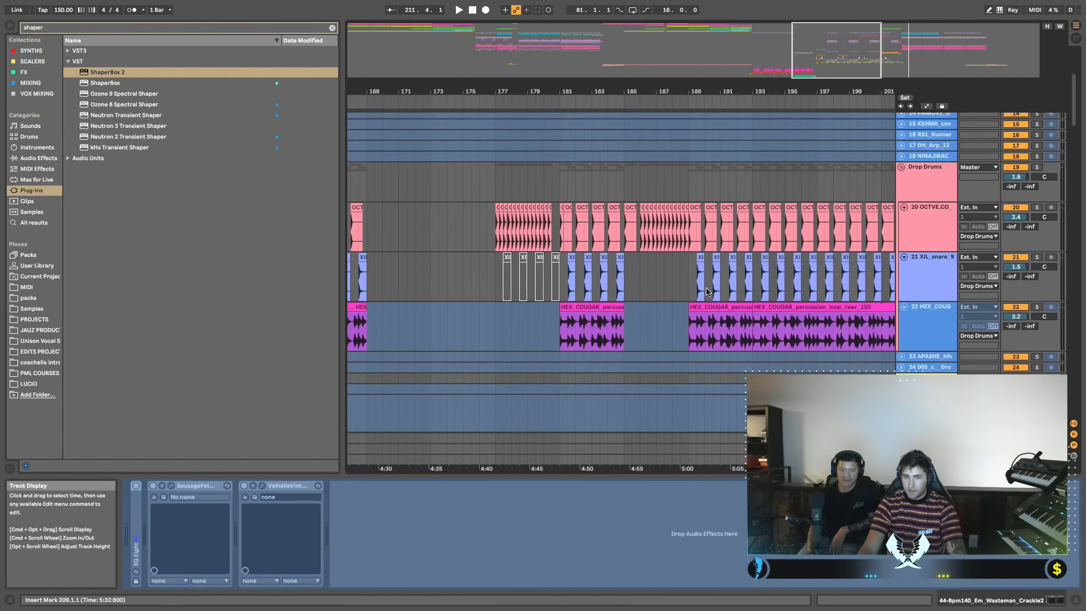
scroll(653, 293, "left", 2)
scroll(652, 294, "down", 2)
left_click(514, 246)
key("space")
scroll(783, 330, "right", 7)
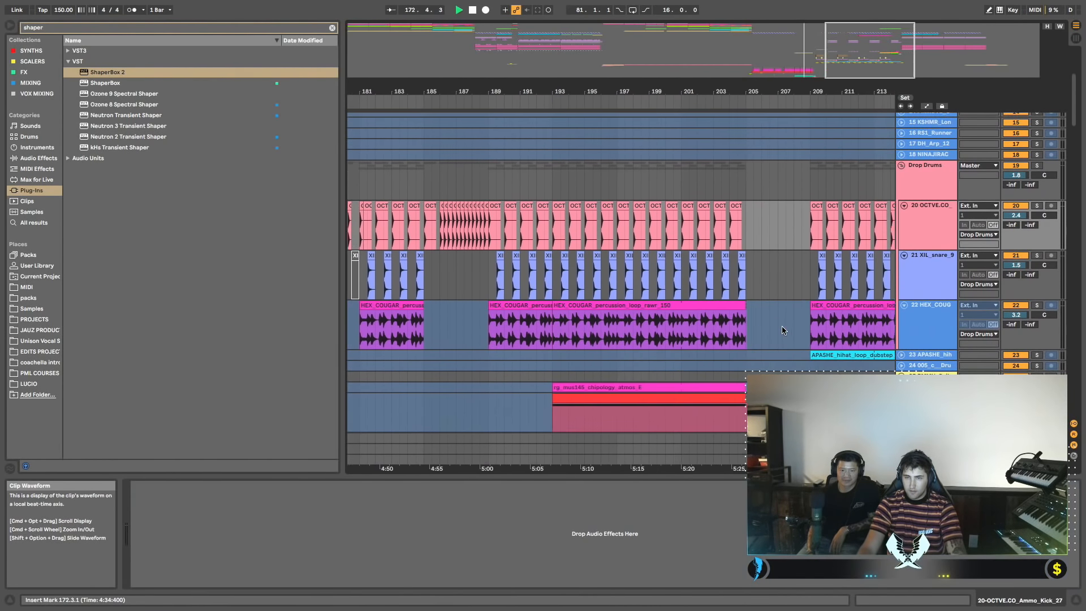
Audition the drop from 224.3 and place the insert mark at bar 225 on the PMMH_Build_Up track.
scroll(783, 330, "down", 2)
scroll(783, 330, "right", 10)
scroll(690, 293, "down", 3)
left_click(689, 294)
key("space")
scroll(776, 308, "right", 5)
scroll(768, 308, "left", 2)
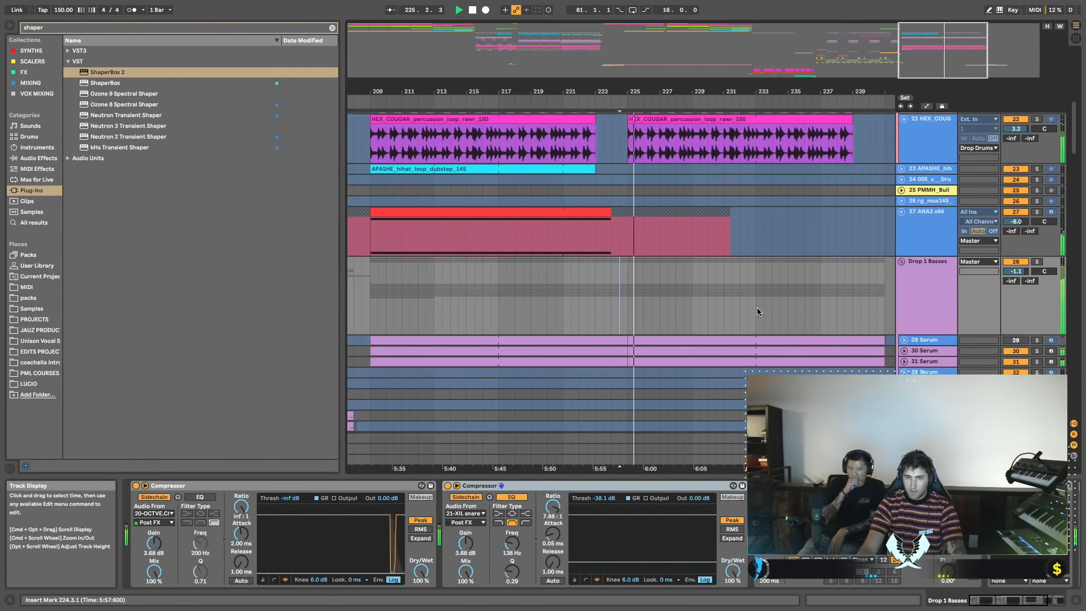
scroll(757, 307, "up", 3)
left_click(629, 317)
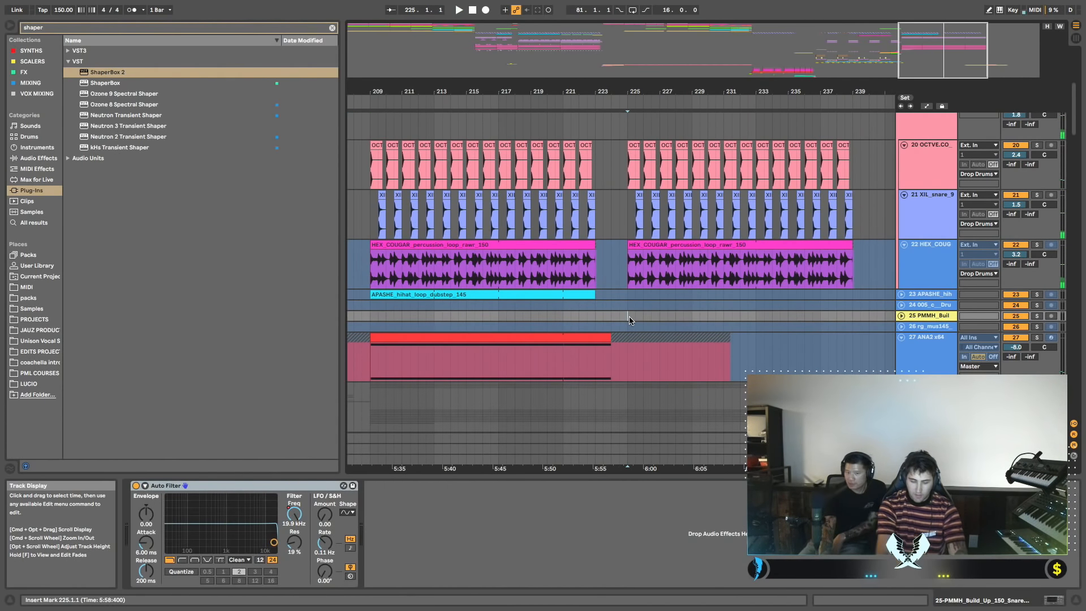
Insert 64 bars of empty time at bar 225 to push the following section back.
key("super+i")
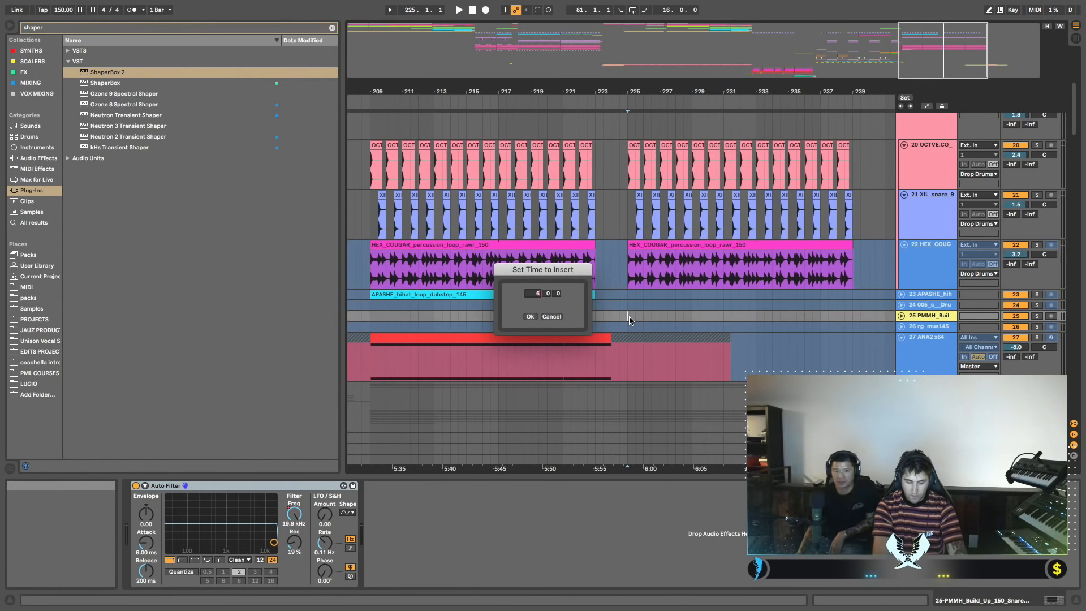
key("Return")
scroll(633, 288, "down", 2)
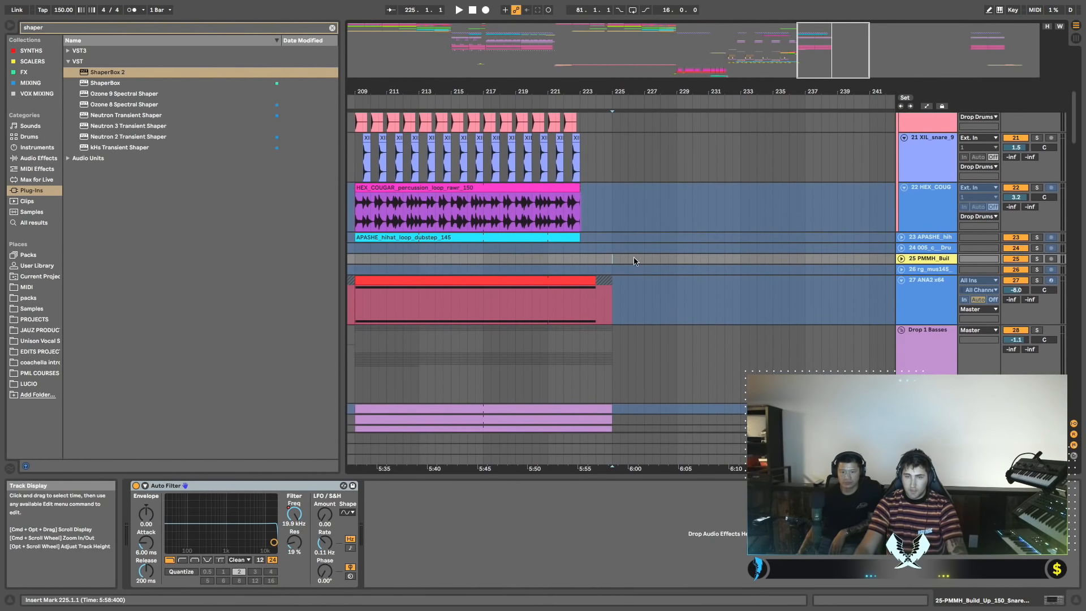
Audition the drop's ending from 223.3 and the shifted section from bar 302 while checking its drum and bass tracks.
scroll(648, 287, "down", 3)
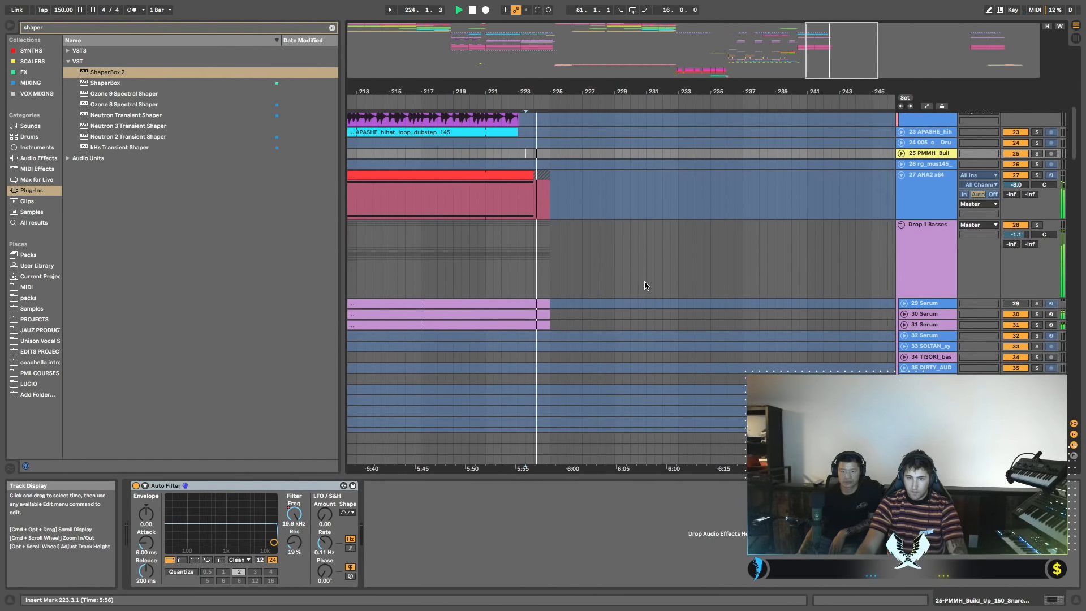
scroll(661, 283, "right", 10)
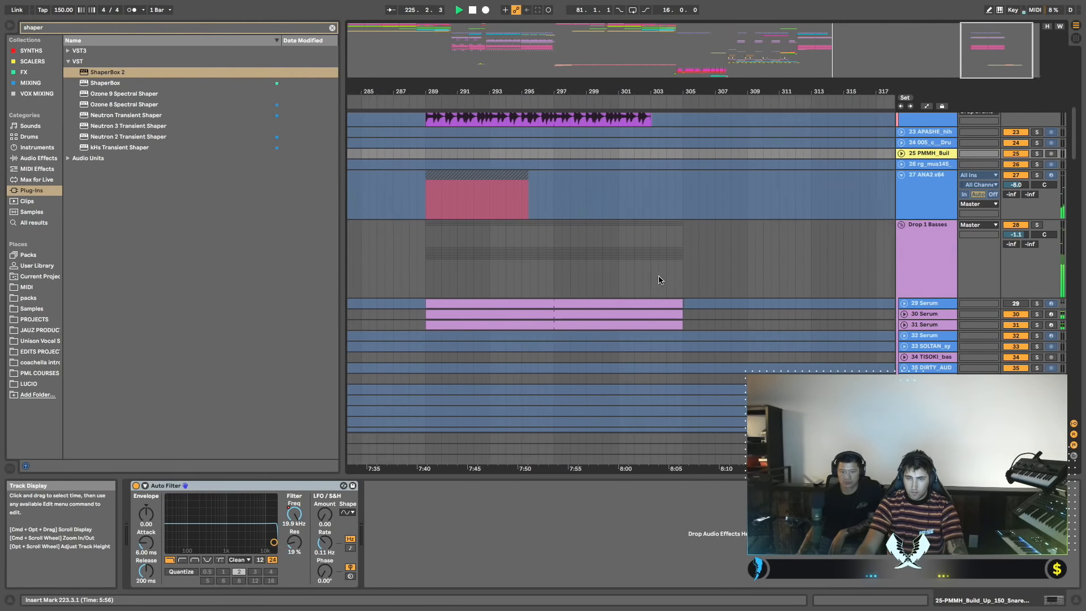
left_click(591, 273)
scroll(615, 278, "up", 5)
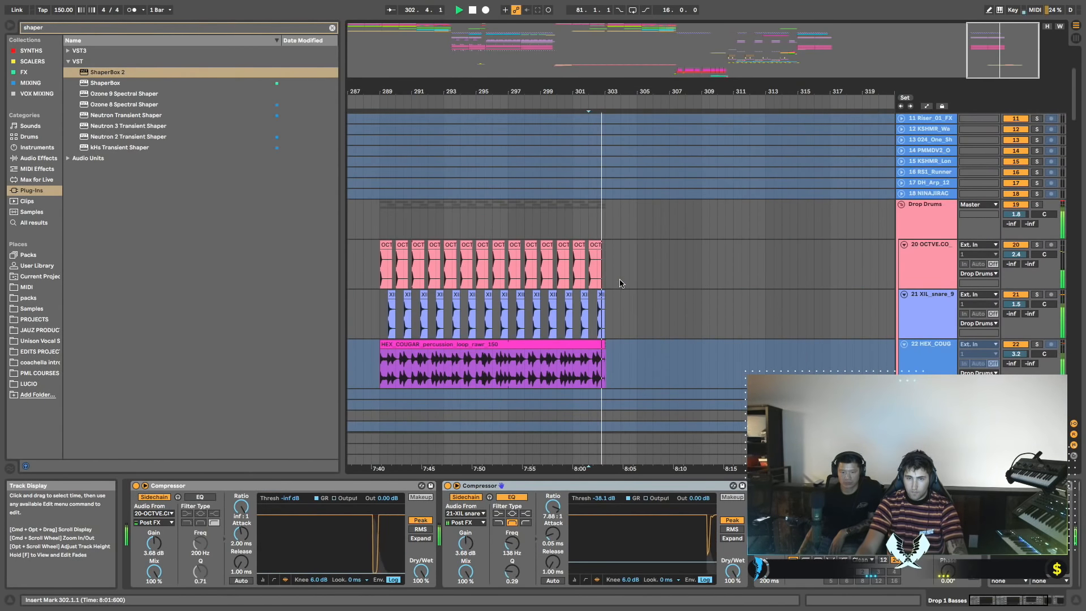
scroll(621, 284, "down", 8)
scroll(611, 283, "left", 4)
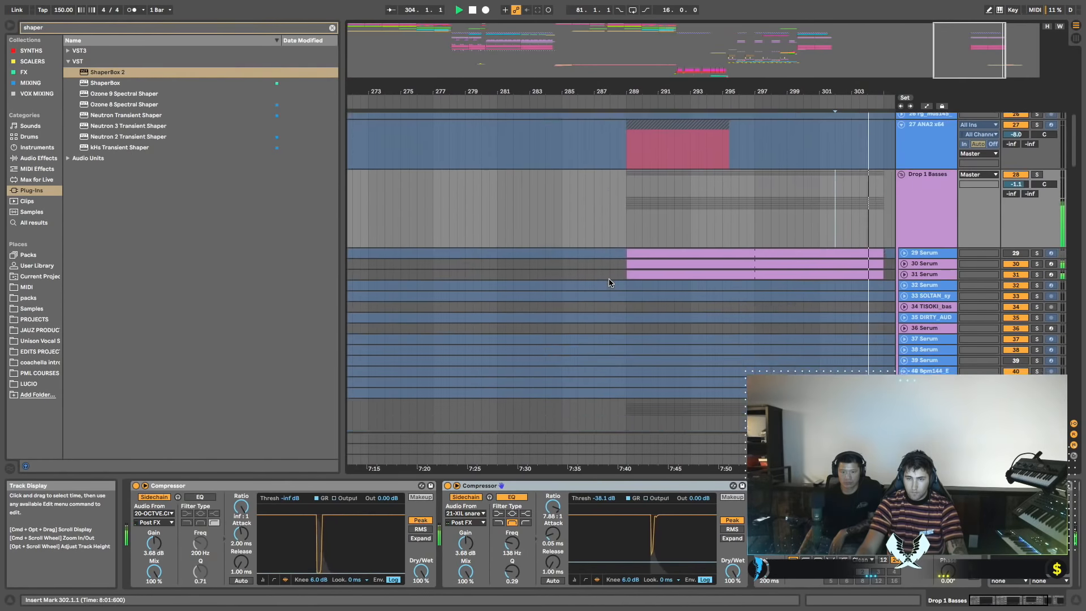
scroll(605, 281, "up", 6)
scroll(582, 226, "left", 8)
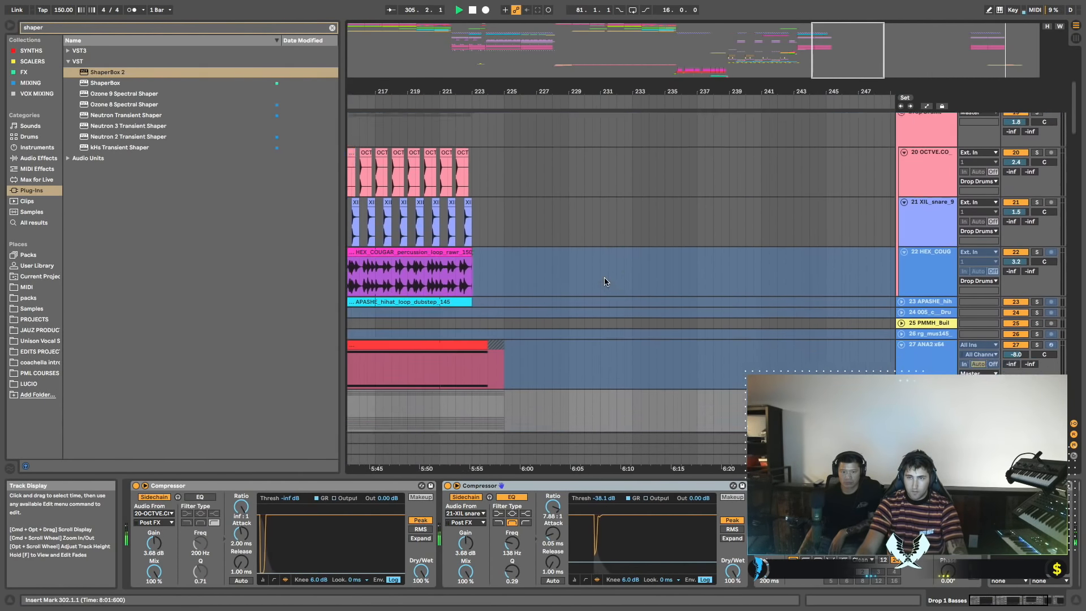
Replay the end of the drop from bar 223 and examine the Serum, impact and riser tracks below it.
key("space")
left_click(555, 149)
key("space")
scroll(641, 238, "down", 4)
scroll(643, 239, "left", 1)
key("space")
left_click(614, 225)
key("space")
scroll(652, 255, "down", 8)
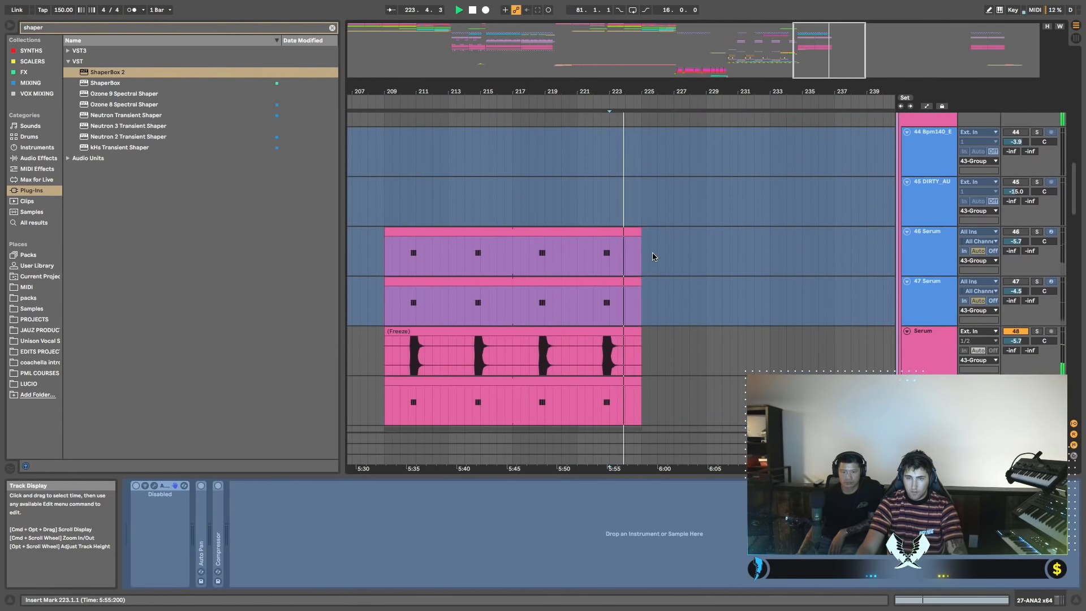
scroll(649, 255, "down", 6)
scroll(602, 247, "left", 4)
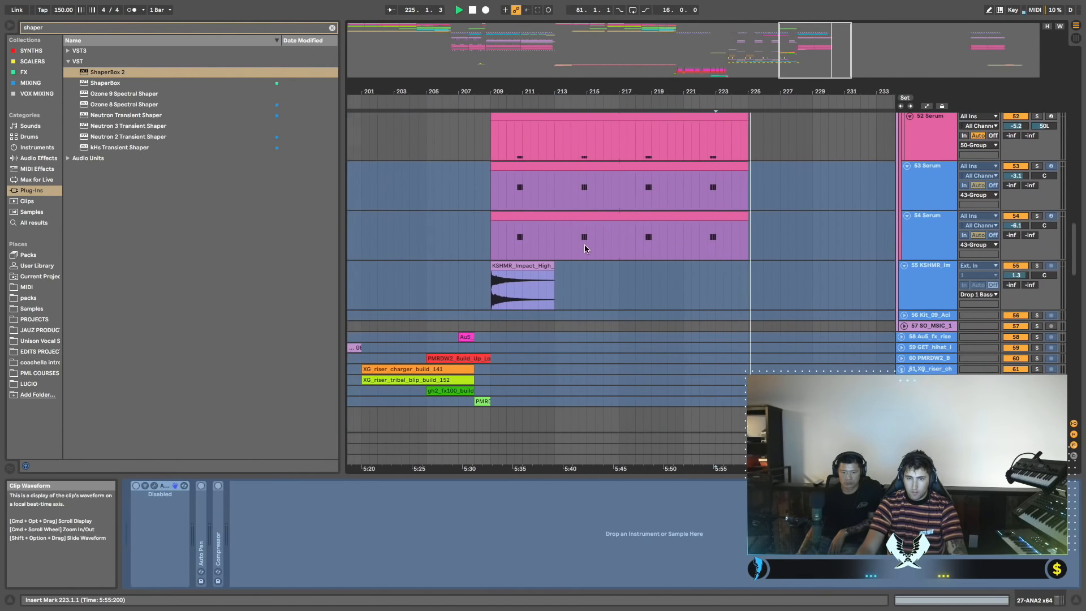
Audition the lead-in to the drop at bar 209 from 203.3.
left_click(521, 243)
scroll(521, 243, "up", 10)
scroll(518, 243, "left", 4)
left_click(515, 242)
key("space")
key("space")
scroll(515, 242, "left", 4)
scroll(544, 242, "up", 5)
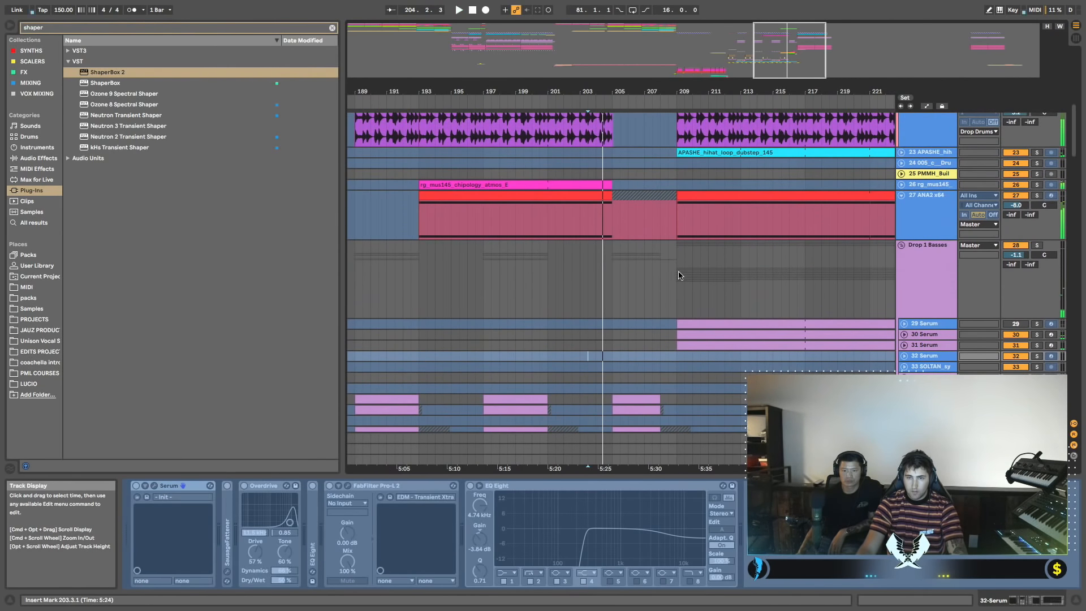
Insert 64 bars of empty time at bar 209.
left_click(679, 276)
key("super+i")
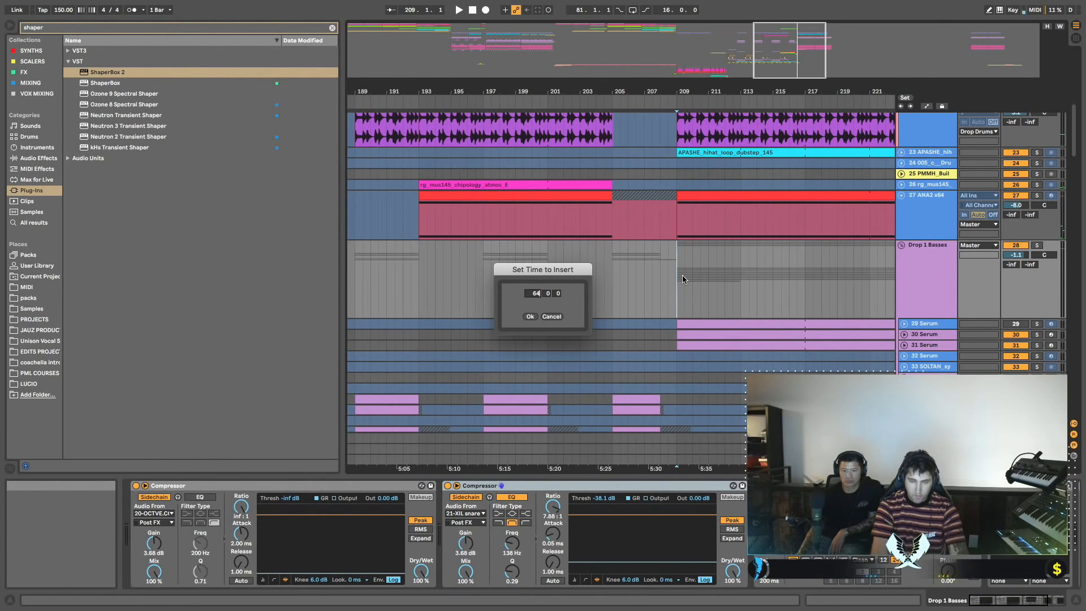
key("Return")
Audition the passage leading up to the new gap at bar 209.
left_click(546, 290)
scroll(621, 291, "right", 1)
left_click(574, 290)
key("space")
key("space")
scroll(591, 297, "down", 5)
Select the bass clips between bars 205 and 209 on tracks 36 to 40 and play the passage while checking the risers.
left_click_drag(598, 267, 662, 322)
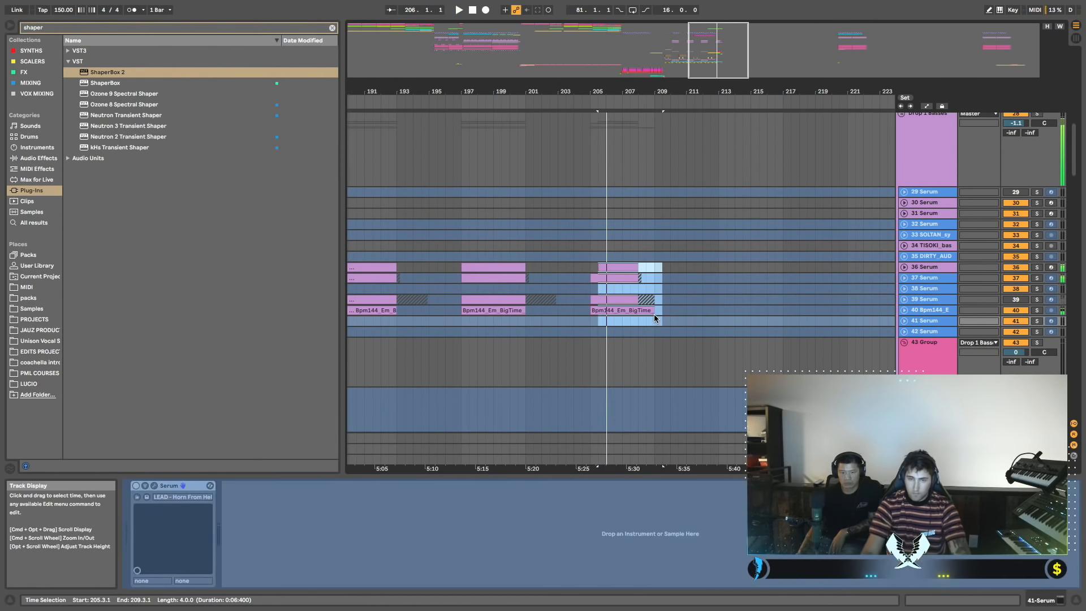
left_click(592, 268)
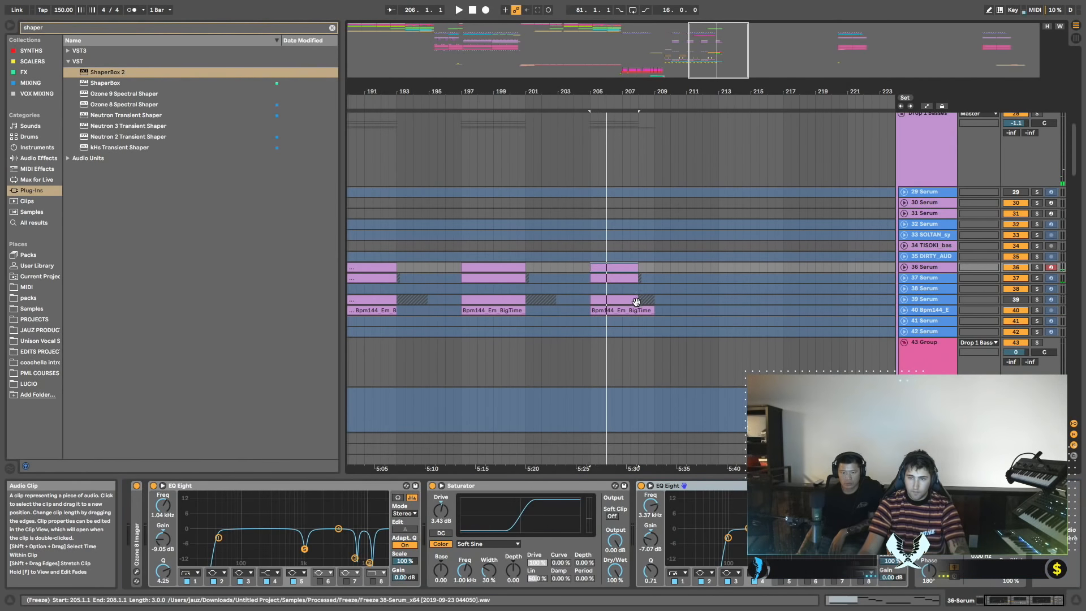
left_click(648, 310, "shift")
scroll(644, 310, "down", 4)
scroll(641, 310, "down", 10)
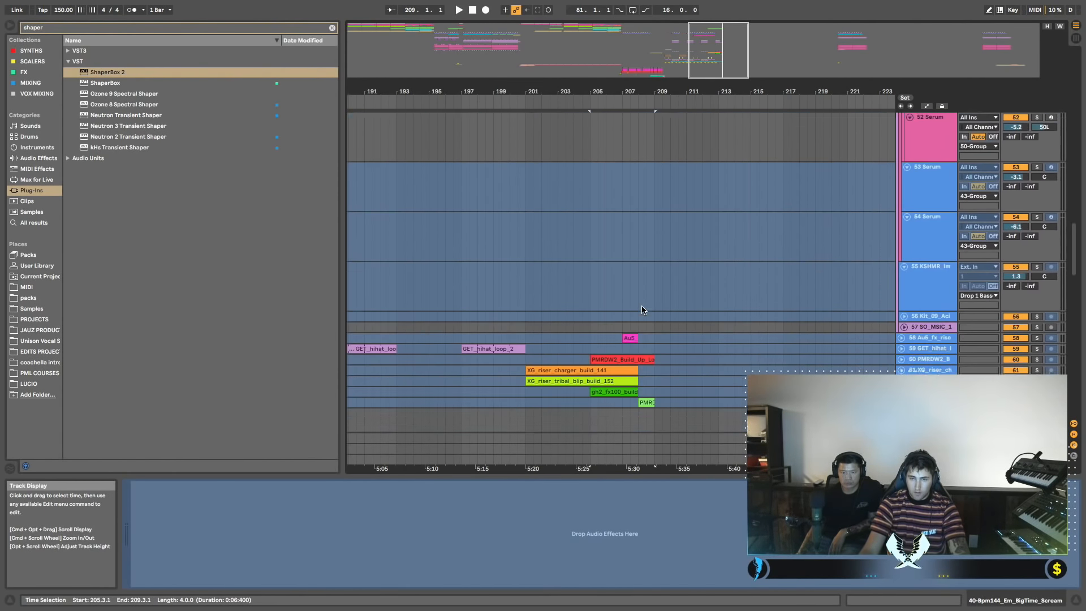
key("space")
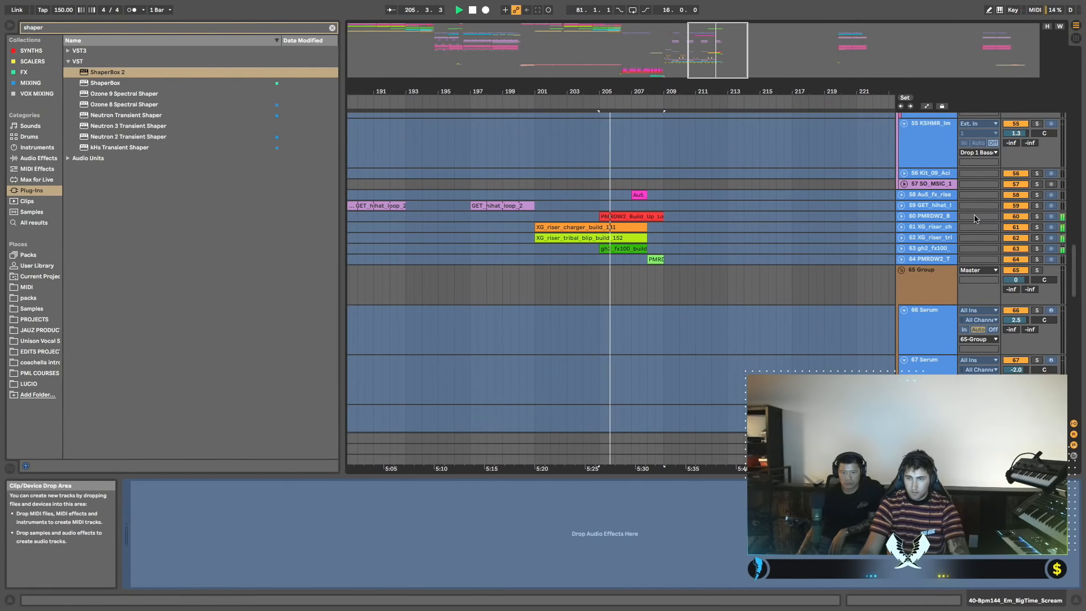
Solo the build-up and riser tracks 60 to 64 together.
left_click(1037, 217)
left_click(1038, 228, "super")
left_click(1037, 238, "super")
left_click(1038, 249, "super")
left_click(1037, 260, "super")
Deactivate the build-up and riser clips between bars 201 and 209 on tracks 60 to 63, unsolo the tracks and replay from bar 207.
left_click(626, 249)
left_click(635, 217, "shift")
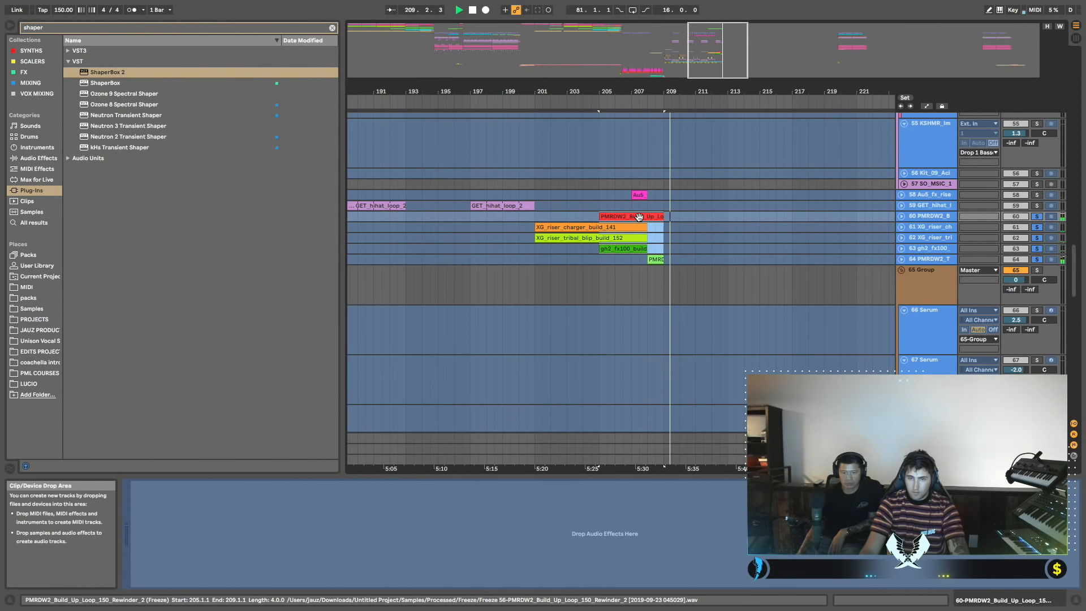
left_click(536, 251, "shift")
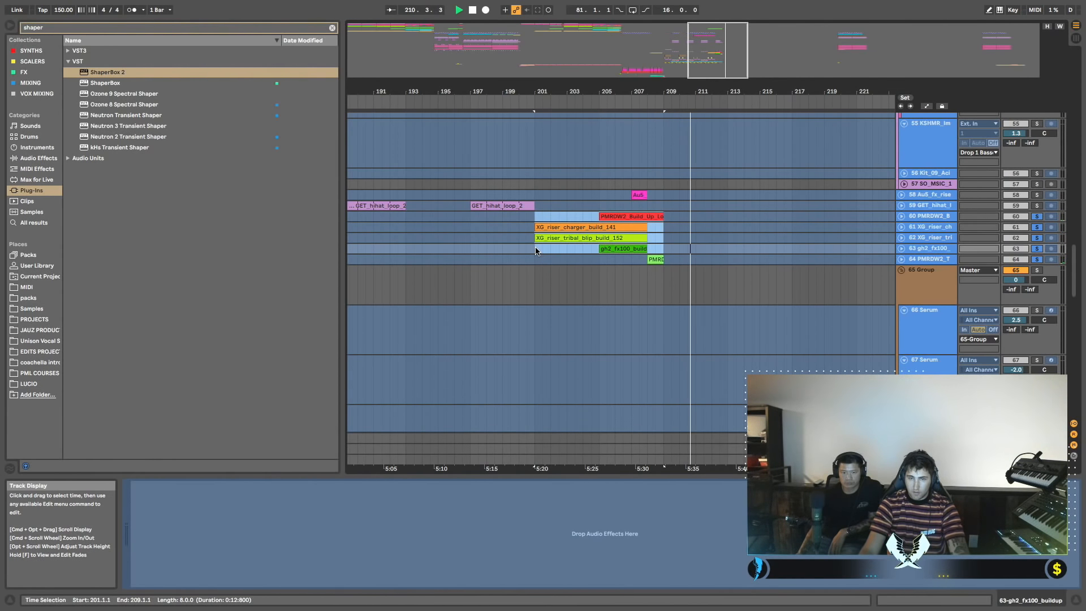
key("space")
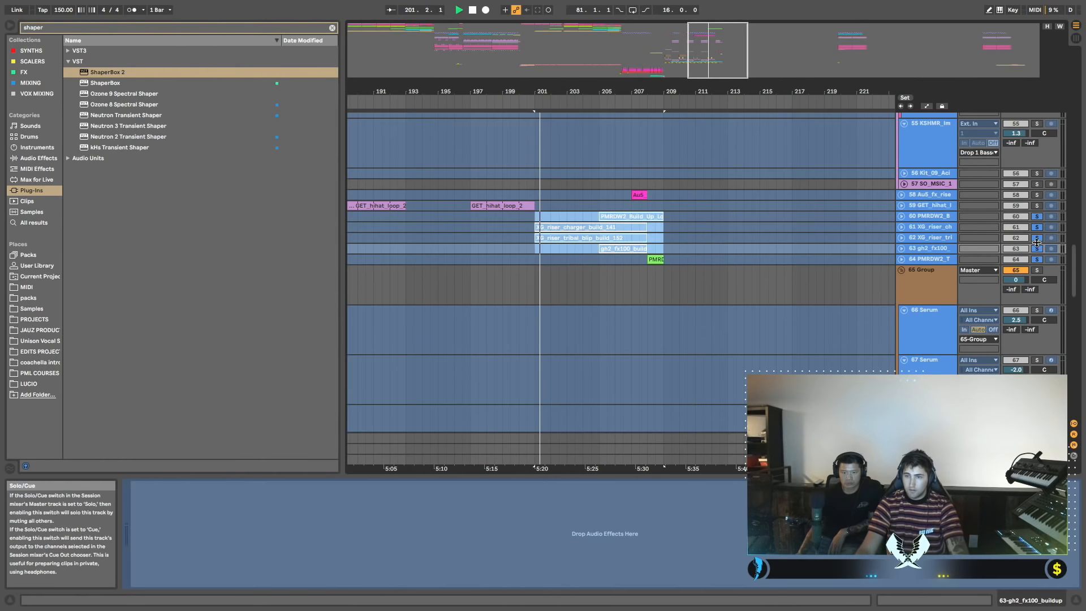
left_click(631, 215)
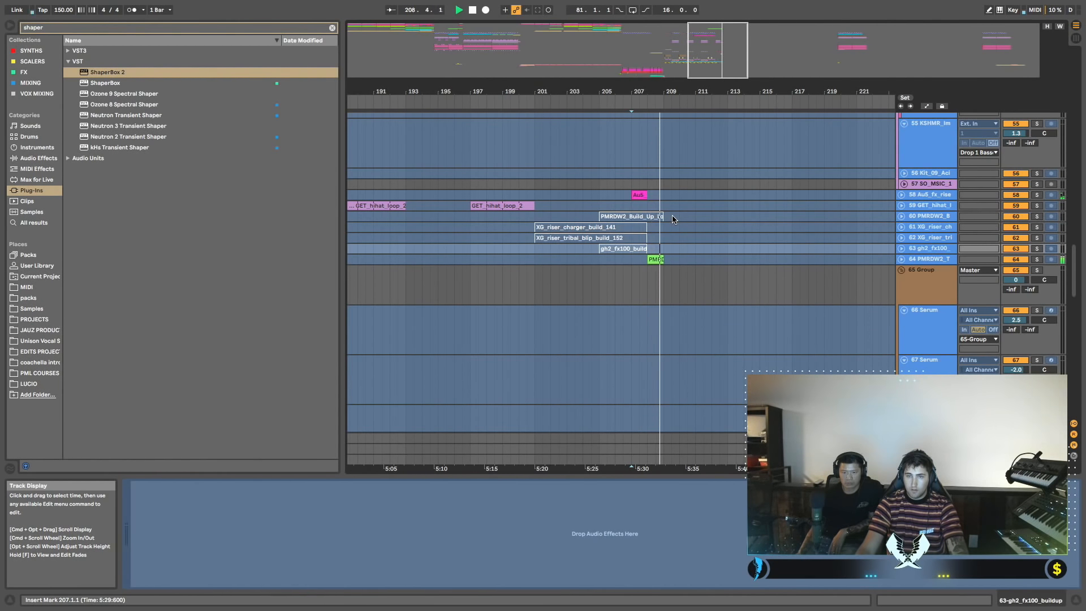
Review the arrangement from the risers at bar 209 back to the intro, first drop and second build-up.
scroll(680, 220, "up", 3)
scroll(680, 220, "up", 10)
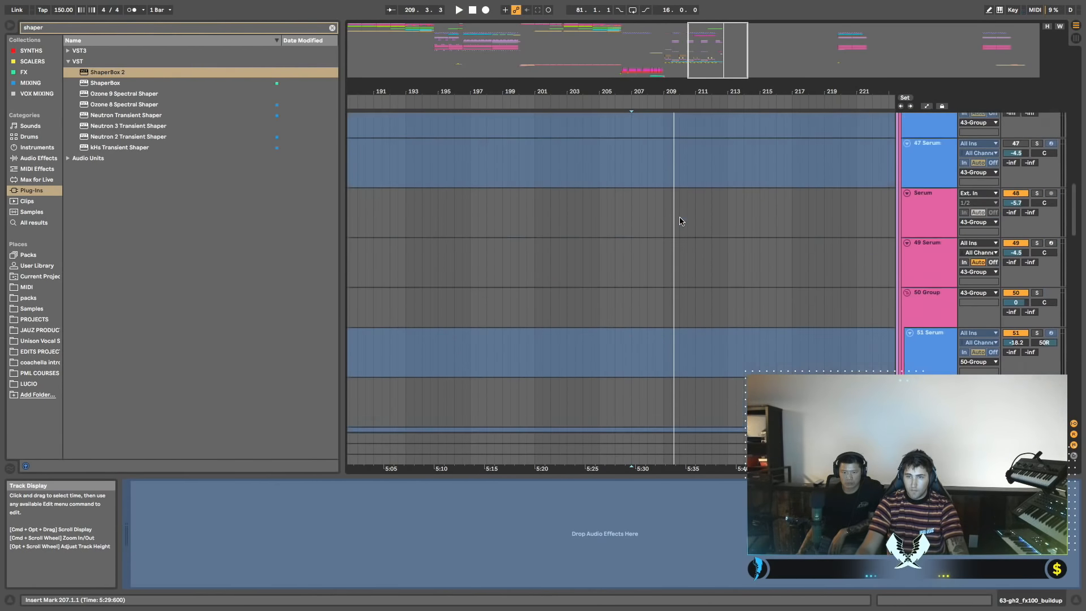
scroll(669, 214, "left", 5)
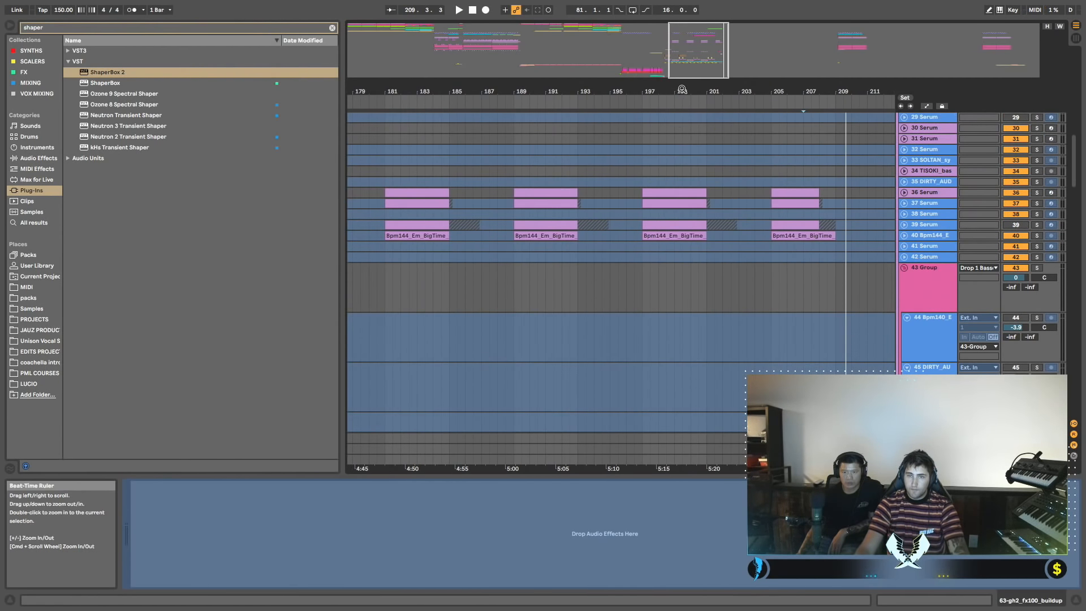
left_click_drag(685, 98, 685, 90)
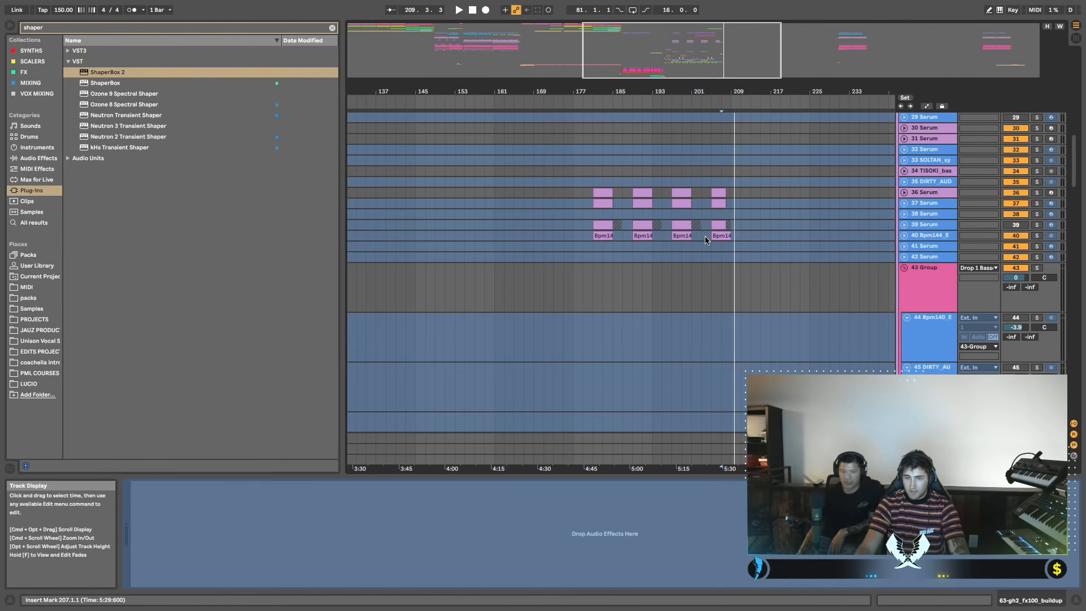
scroll(706, 237, "left", 3)
scroll(736, 249, "up", 10)
scroll(747, 257, "left", 6)
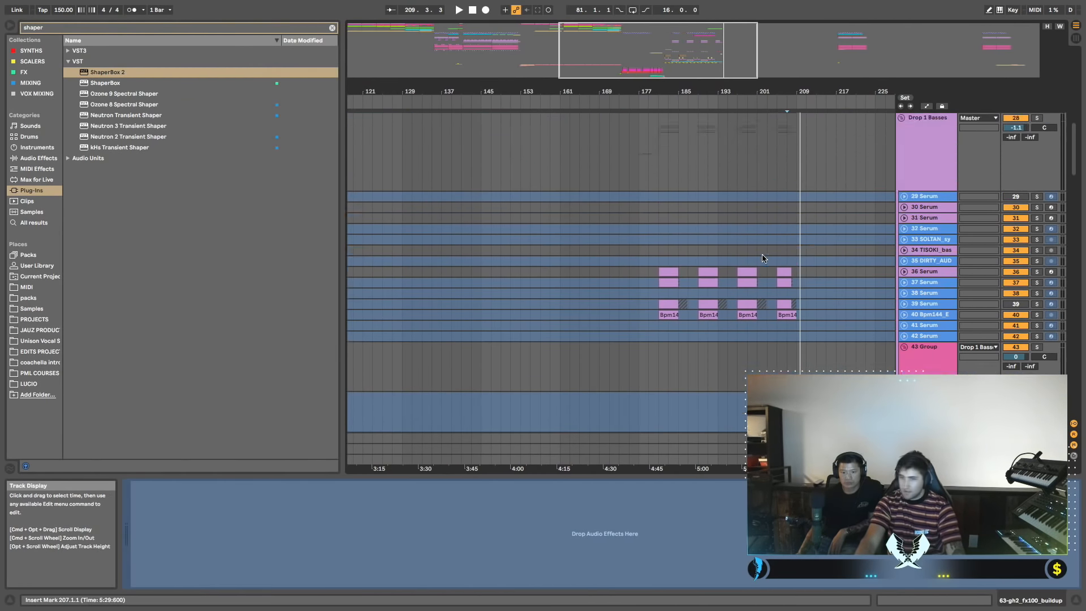
scroll(753, 262, "left", 10)
scroll(749, 261, "down", 2)
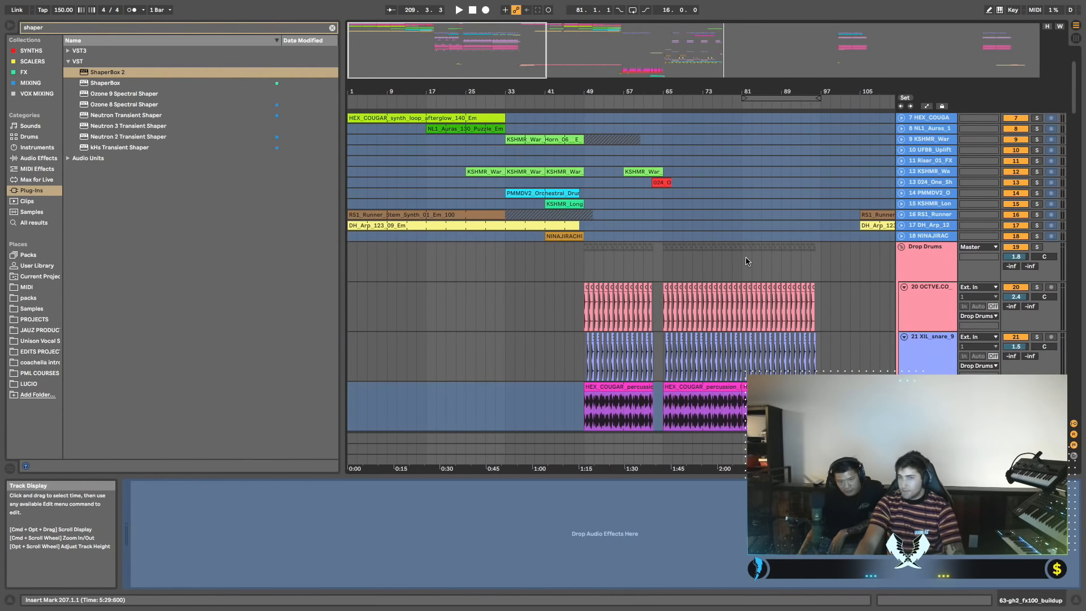
scroll(689, 259, "right", 5)
scroll(735, 266, "up", 2)
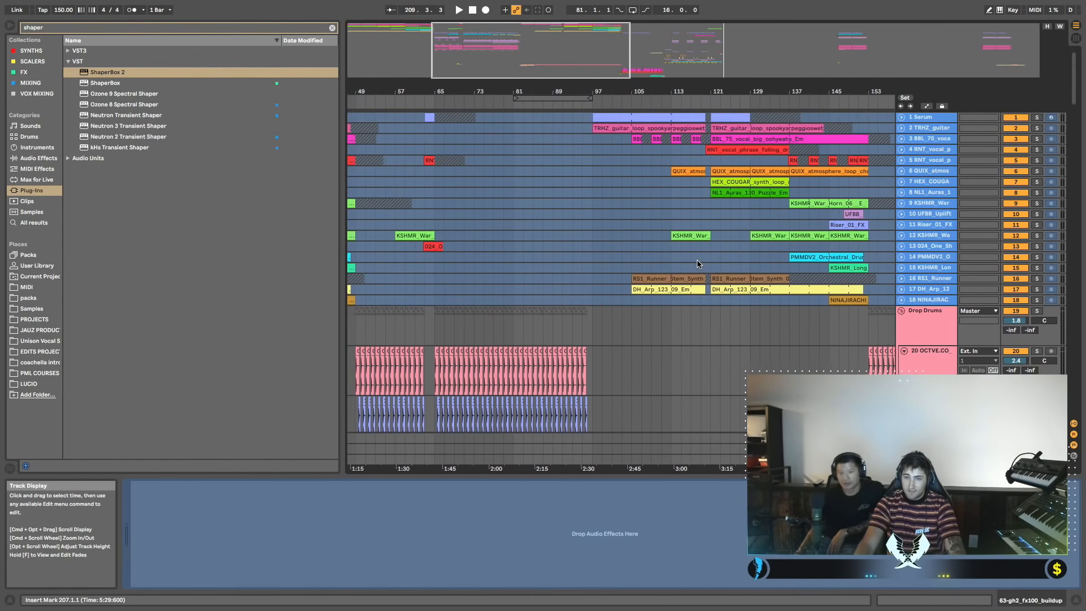
scroll(763, 271, "down", 2)
Audition the end of the second build-up from bar 149.
left_click(786, 275)
key("space")
scroll(764, 274, "right", 3)
left_click(752, 273)
key("space")
key("space")
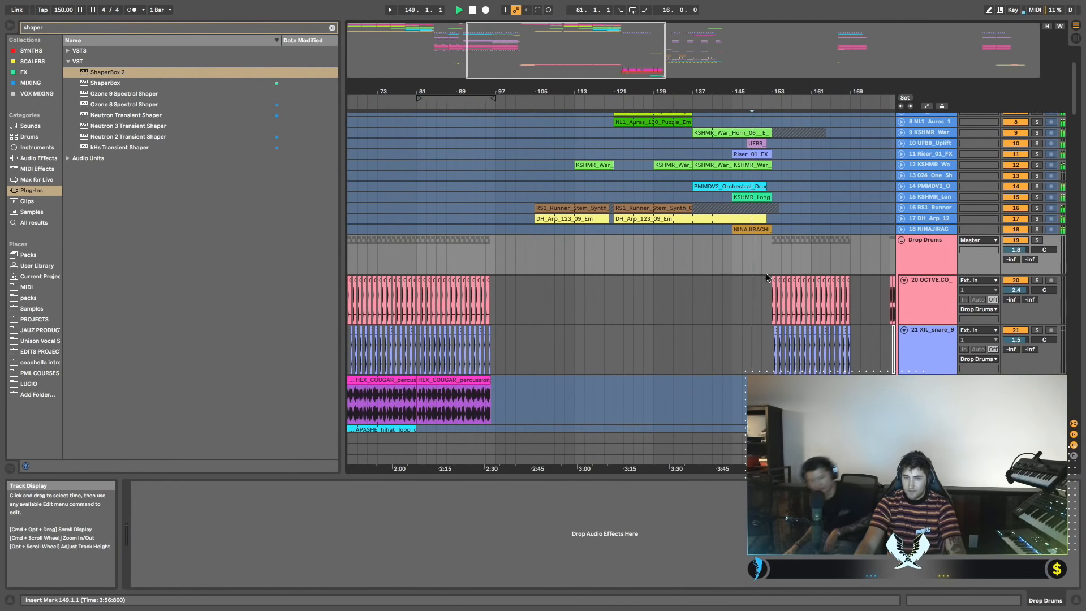
Audition the transition into the second drop from bar 151.
scroll(735, 278, "down", 3)
scroll(729, 278, "right", 2)
left_click(715, 284)
key("space")
key("space")
scroll(749, 283, "right", 2)
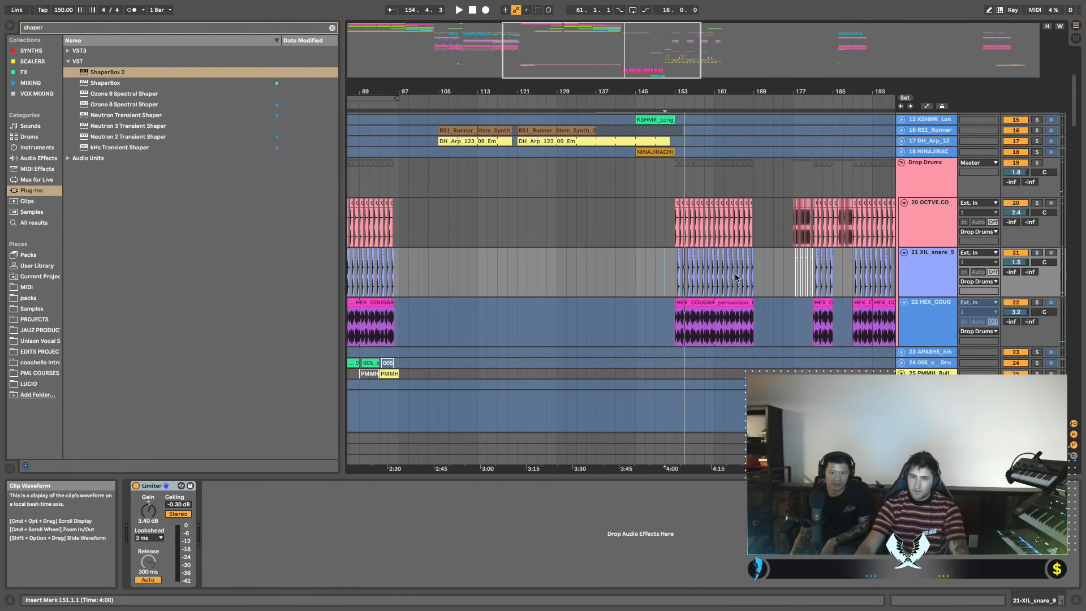
Audition the kick and snare section from bar 175 and look over the surrounding tracks.
left_click(792, 285)
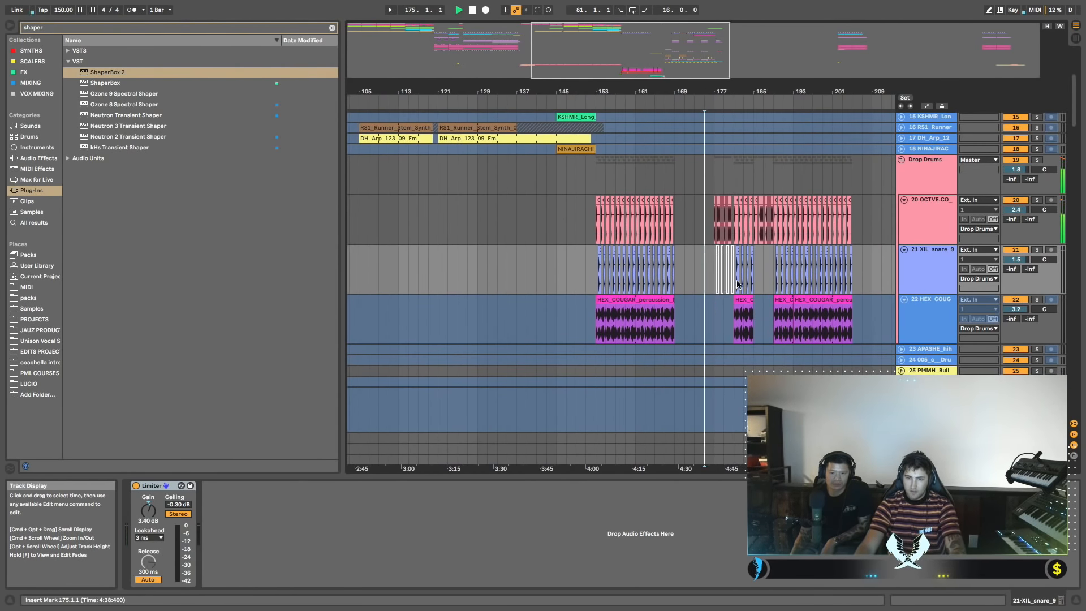
scroll(748, 285, "down", 2)
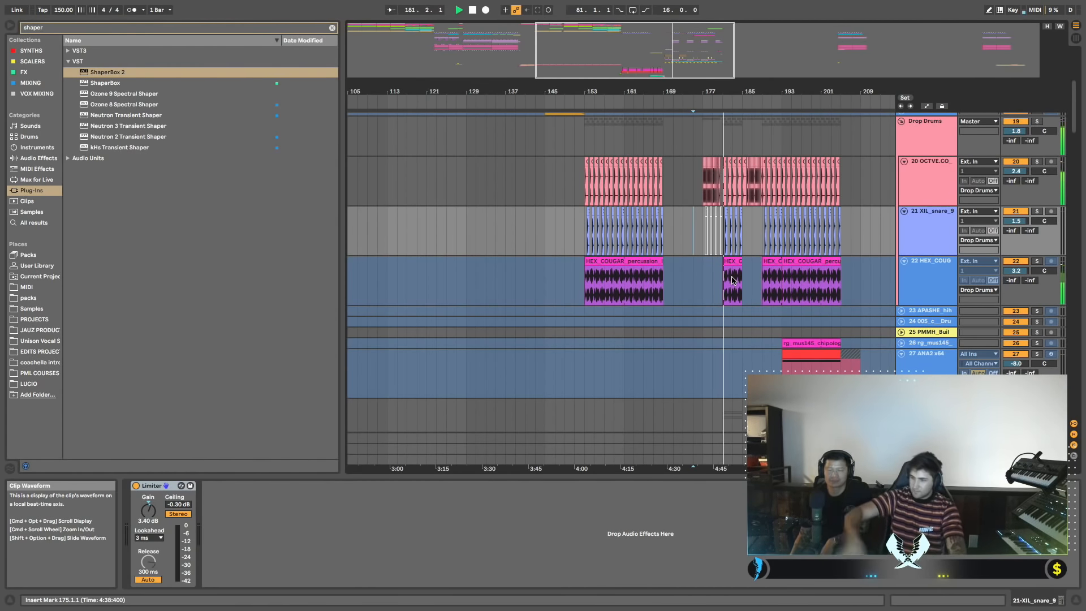
scroll(732, 280, "down", 5)
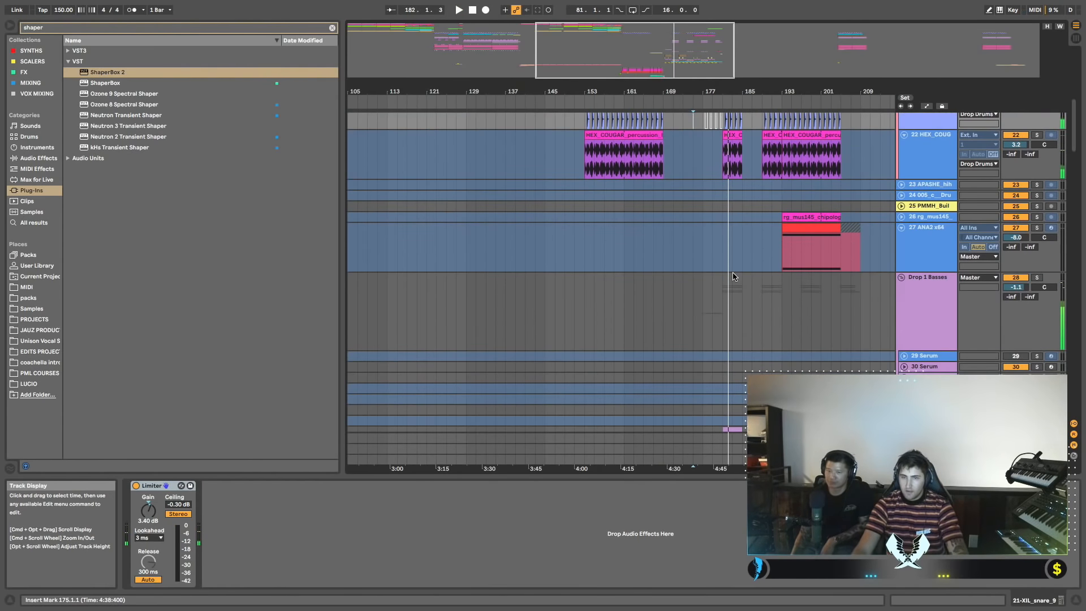
scroll(733, 277, "down", 15)
scroll(881, 214, "up", 20)
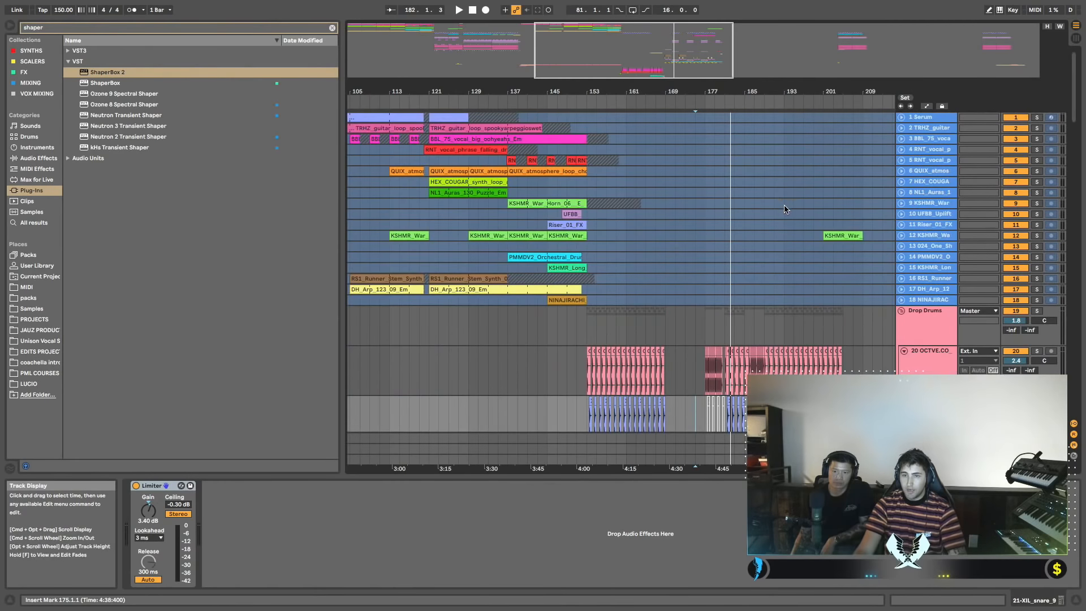
Fold the Drop Drums and Drop 1 Basses groups for a compact overview of the arrangement.
left_click(902, 312)
scroll(681, 293, "left", 10)
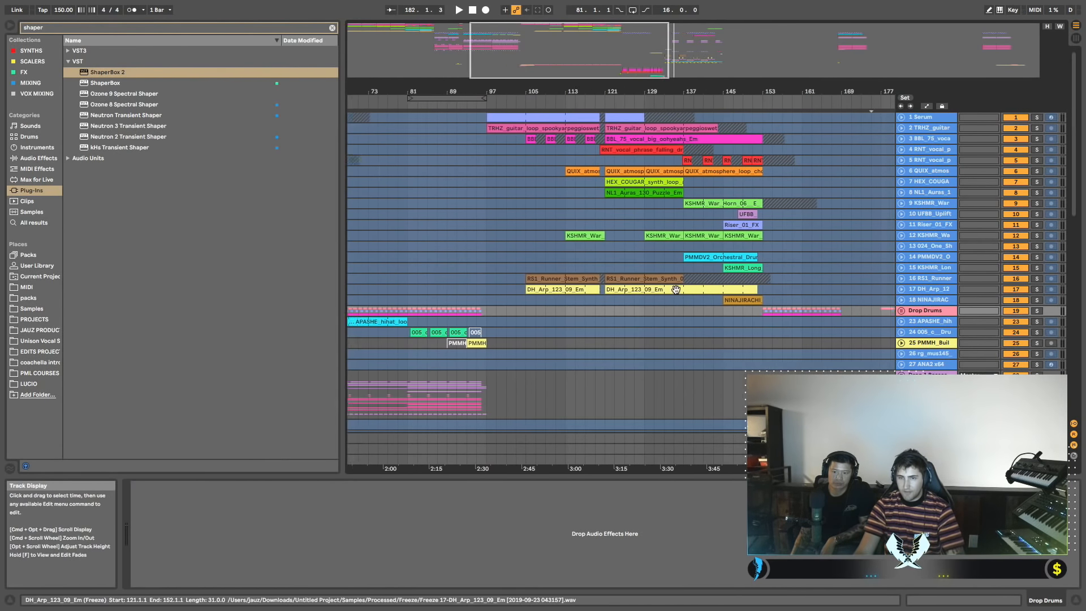
scroll(680, 293, "left", 2)
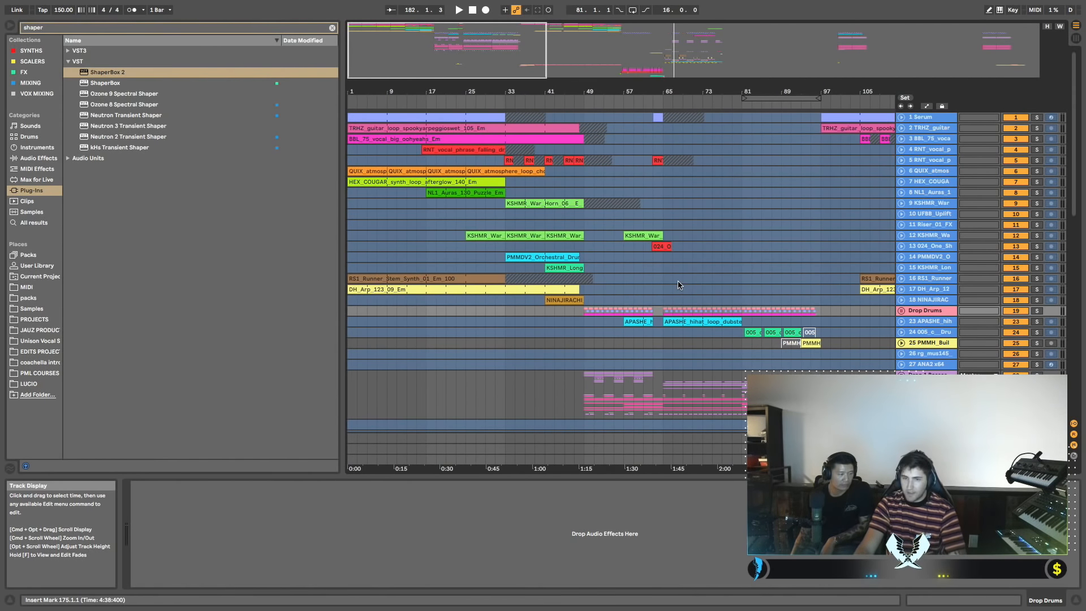
Show most of the song's timeline and play the intro from bar 25.
scroll(678, 284, "down", 1)
left_click_drag(562, 92, 432, 90)
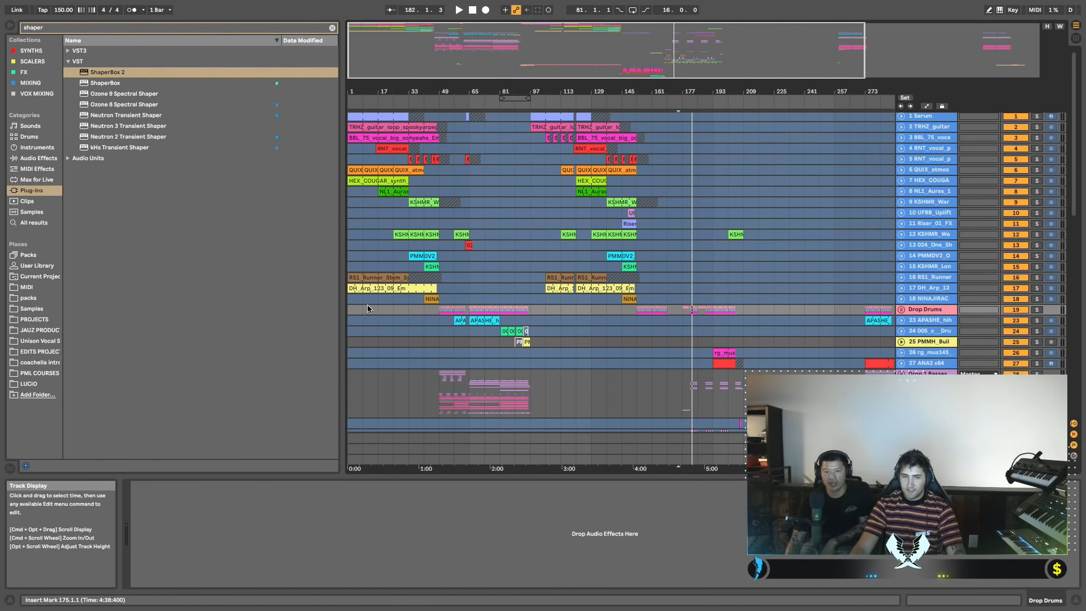
left_click(392, 269)
key("space")
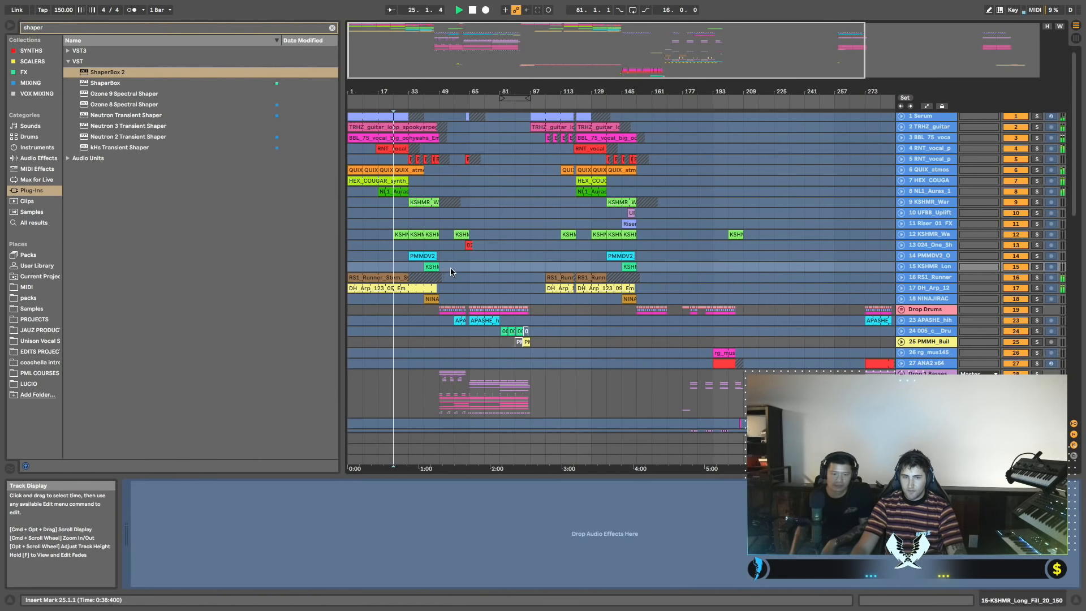
Audition the first drop from bar 49 and again from bar 57.
scroll(450, 272, "right", 3)
key("space")
left_click(384, 299)
left_click(398, 322)
key("space")
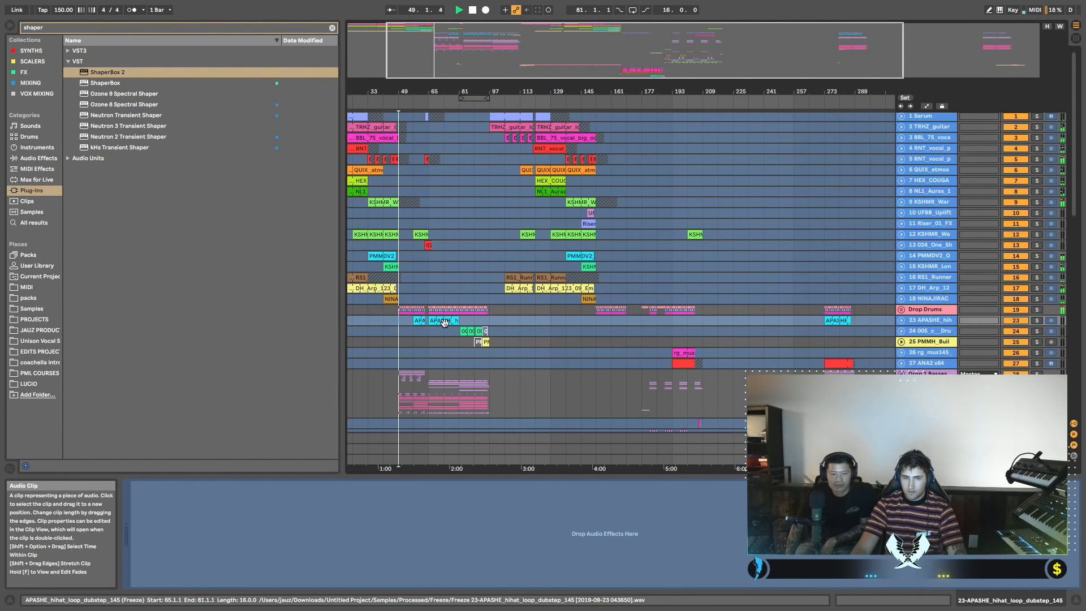
scroll(444, 323, "down", 2)
scroll(444, 323, "left", 2)
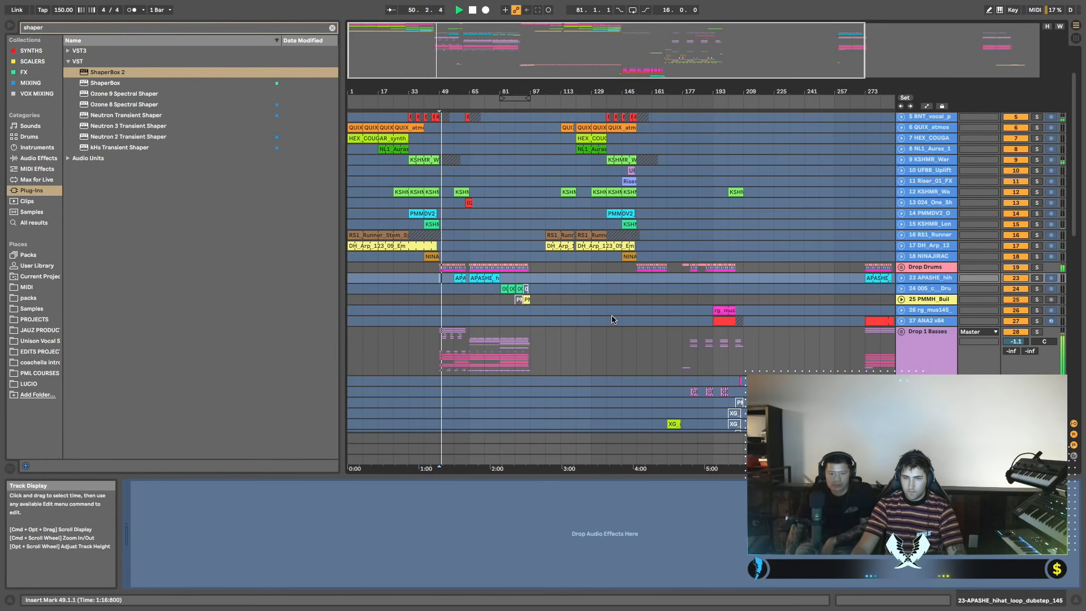
left_click(455, 310)
key("space")
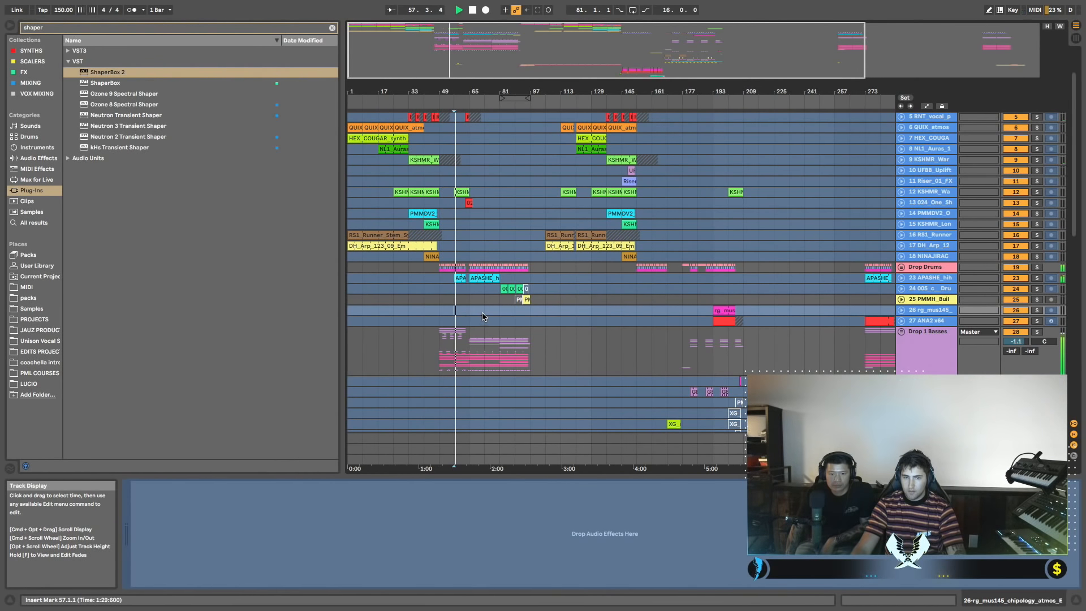
scroll(491, 294, "up", 2)
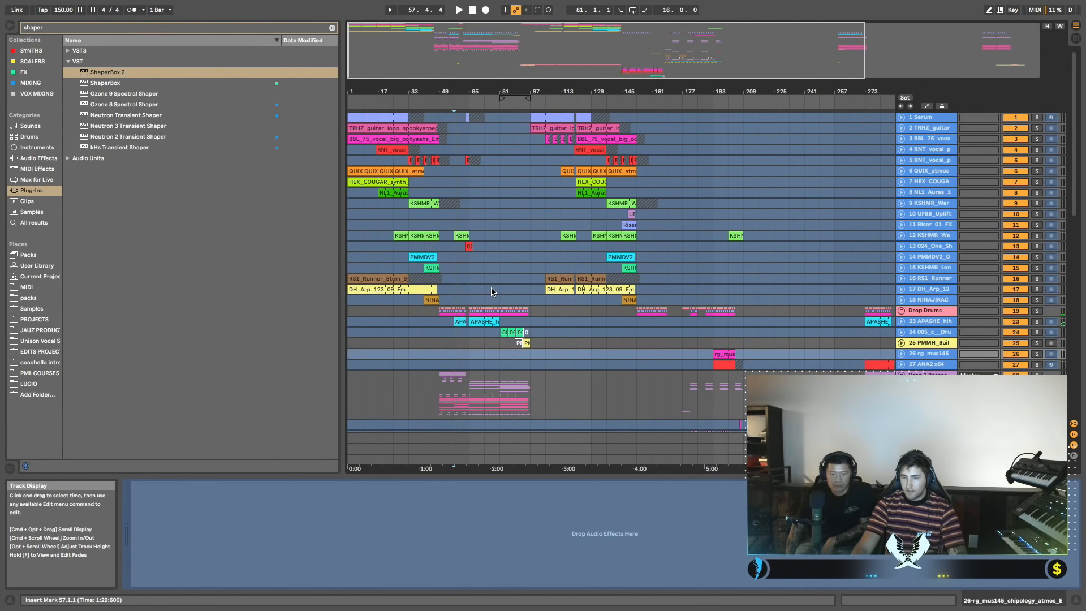
Look over the tracks around the first drop and hide the browser to widen the arrangement view.
scroll(509, 278, "down", 10)
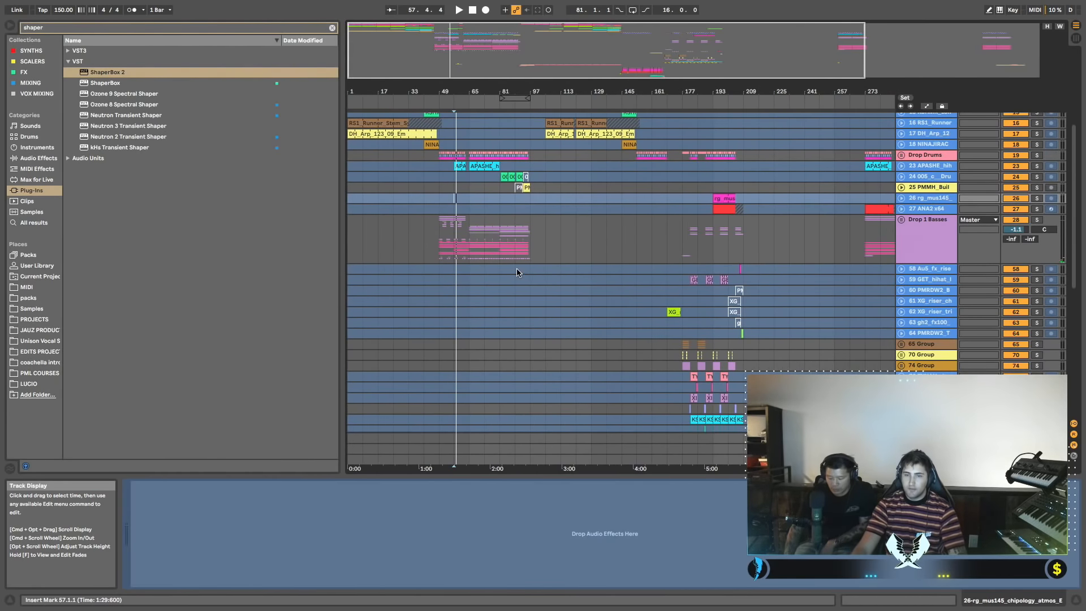
scroll(525, 278, "up", 10)
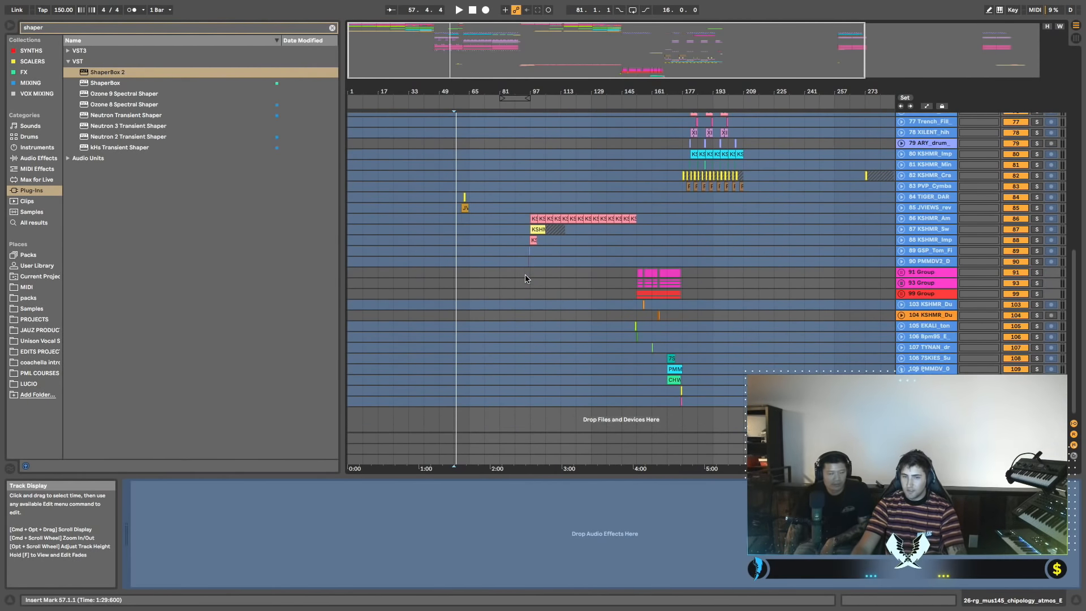
scroll(529, 287, "down", 5)
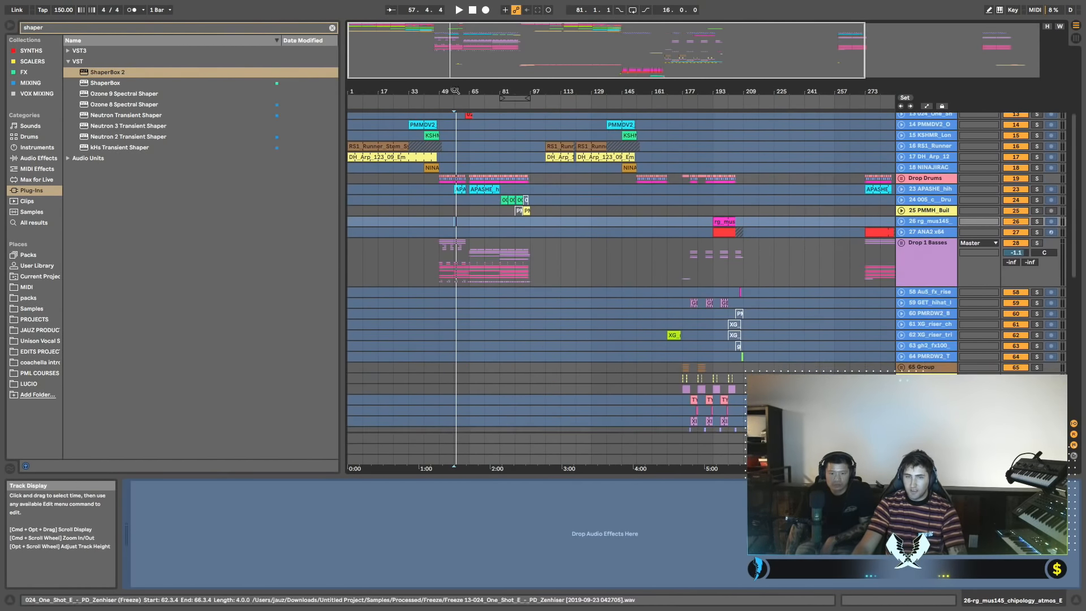
left_click_drag(456, 92, 490, 129)
scroll(489, 129, "left", 4)
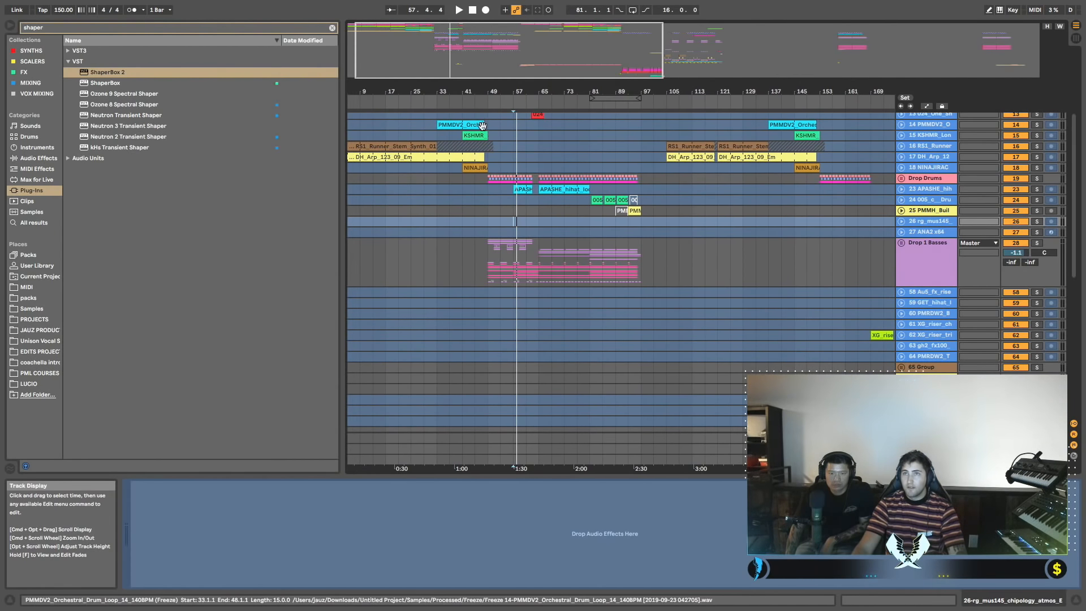
scroll(485, 127, "left", 1)
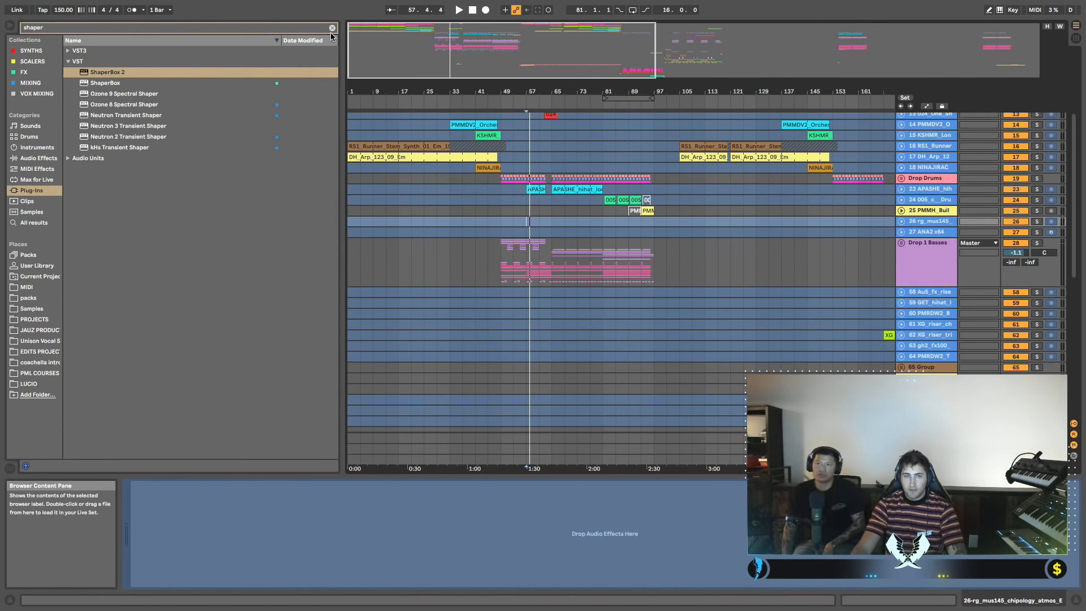
left_click(10, 25)
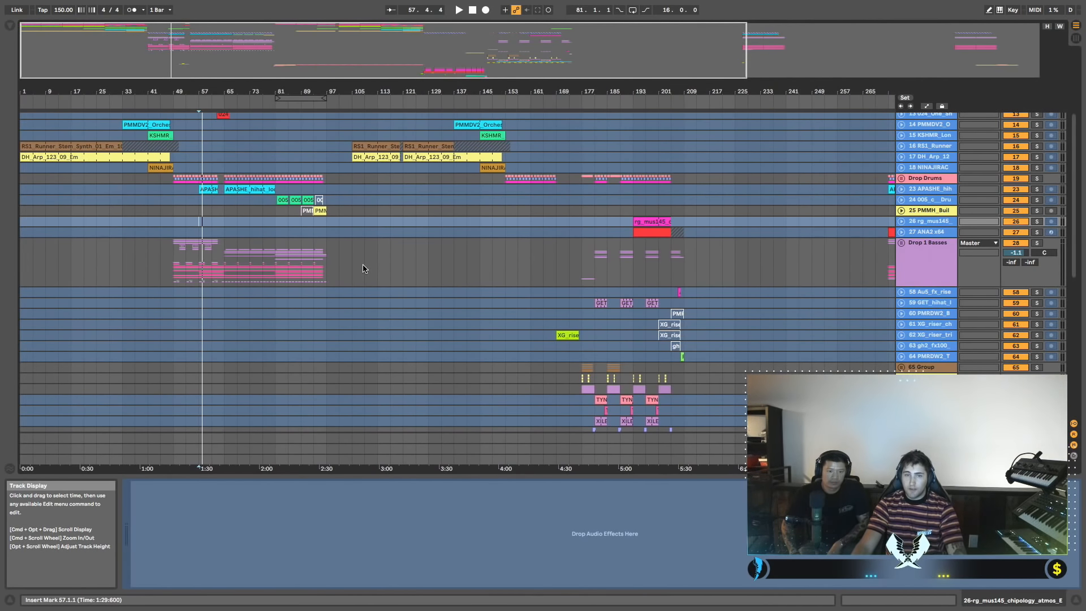
Examine the full track list of the arrangement, from the Serum track to the last effect tracks.
scroll(738, 259, "up", 5)
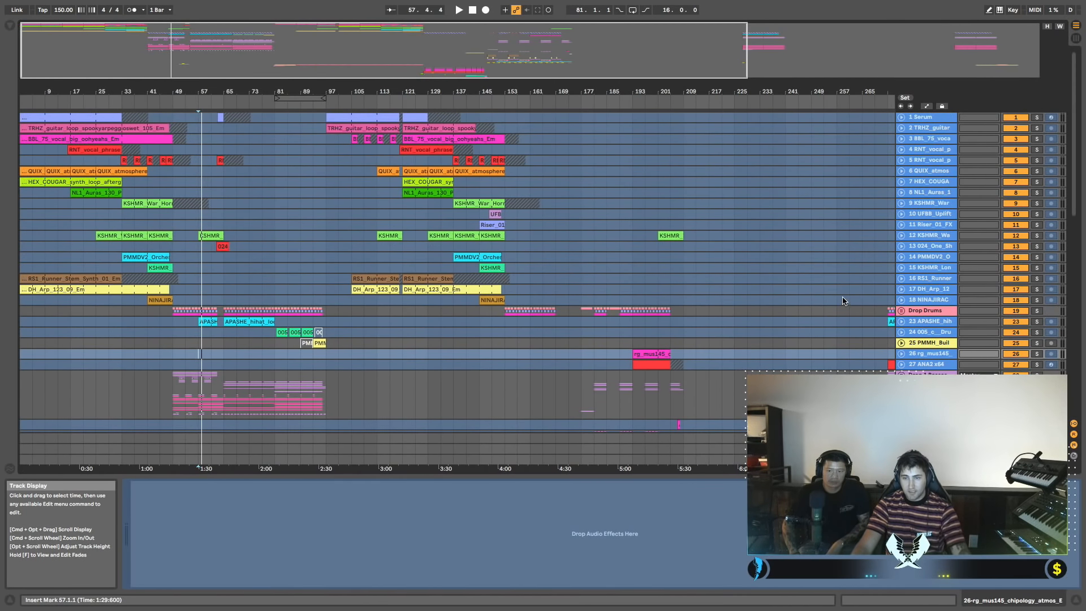
scroll(842, 302, "down", 5)
scroll(843, 302, "down", 6)
scroll(705, 267, "up", 10)
scroll(704, 270, "down", 15)
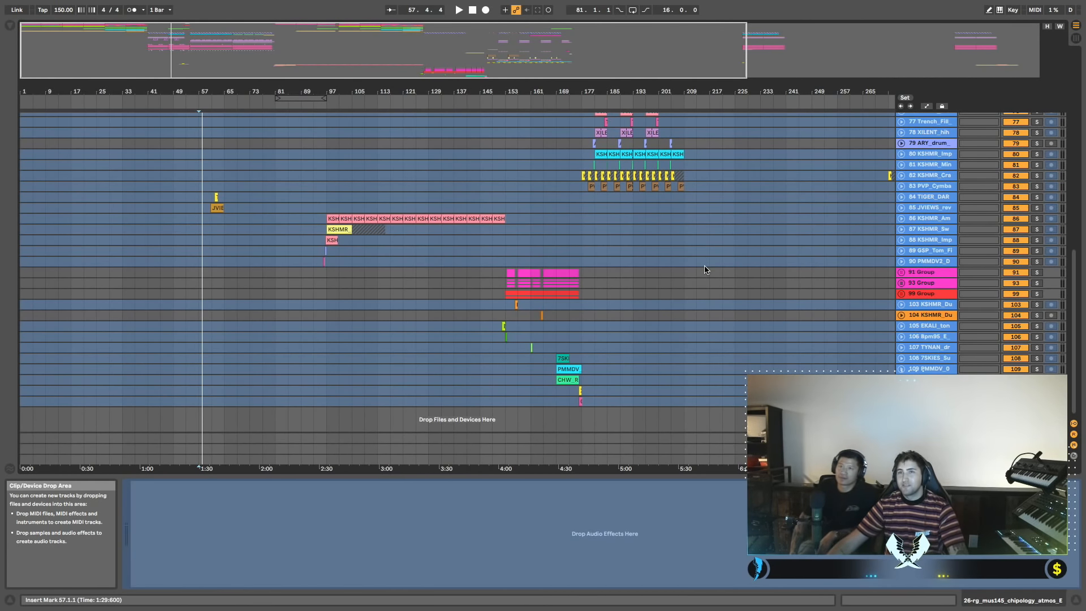
scroll(656, 257, "up", 15)
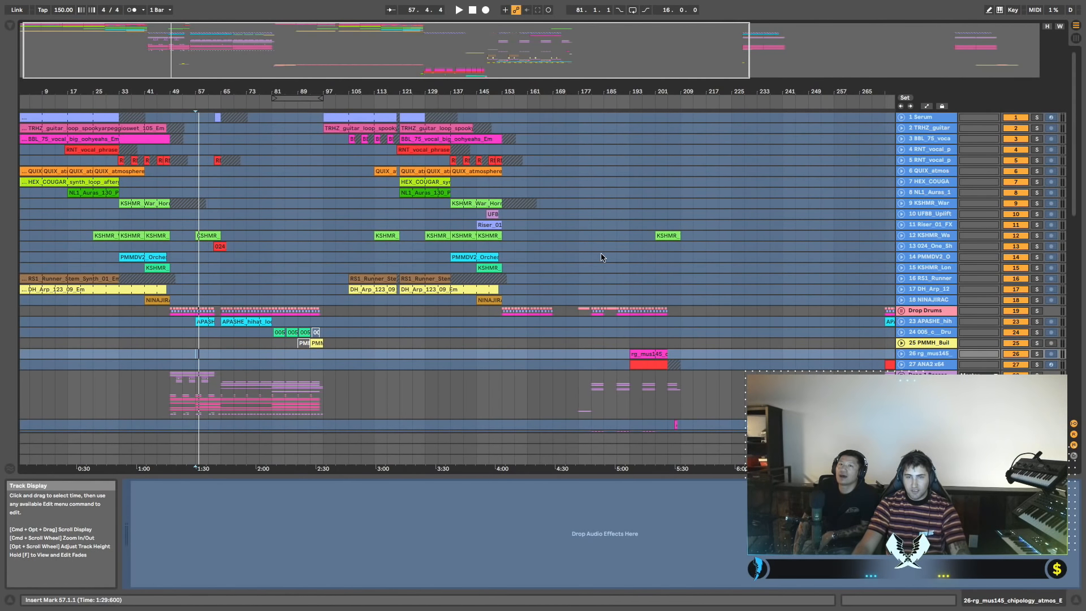
Save the Live Set under the name "jauz and yultron worked on this song love u" in the Untitled Project folder.
key("super+shift+s")
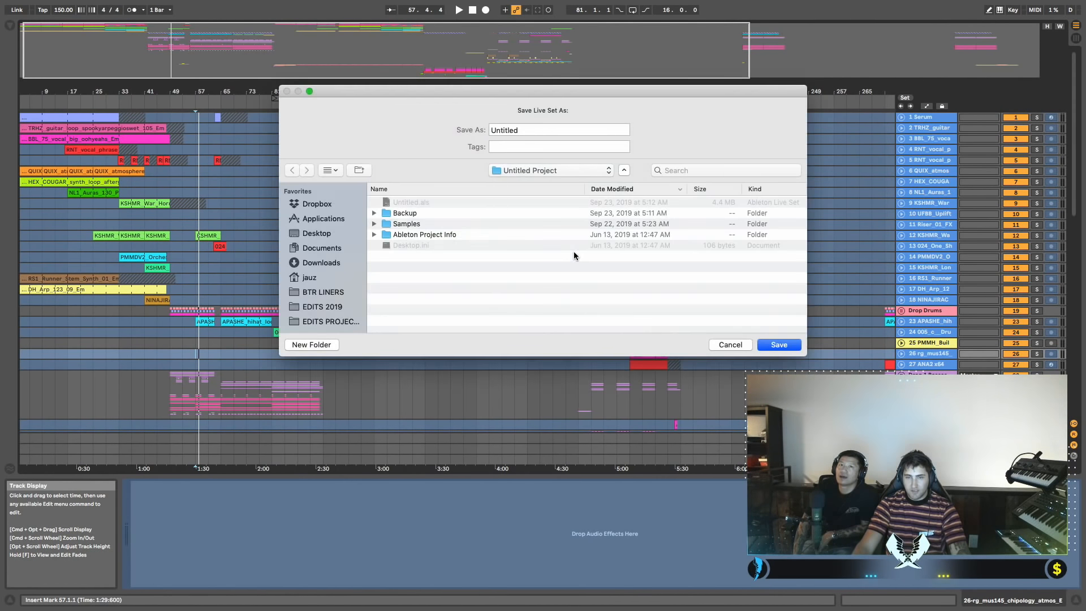
double_click(552, 130)
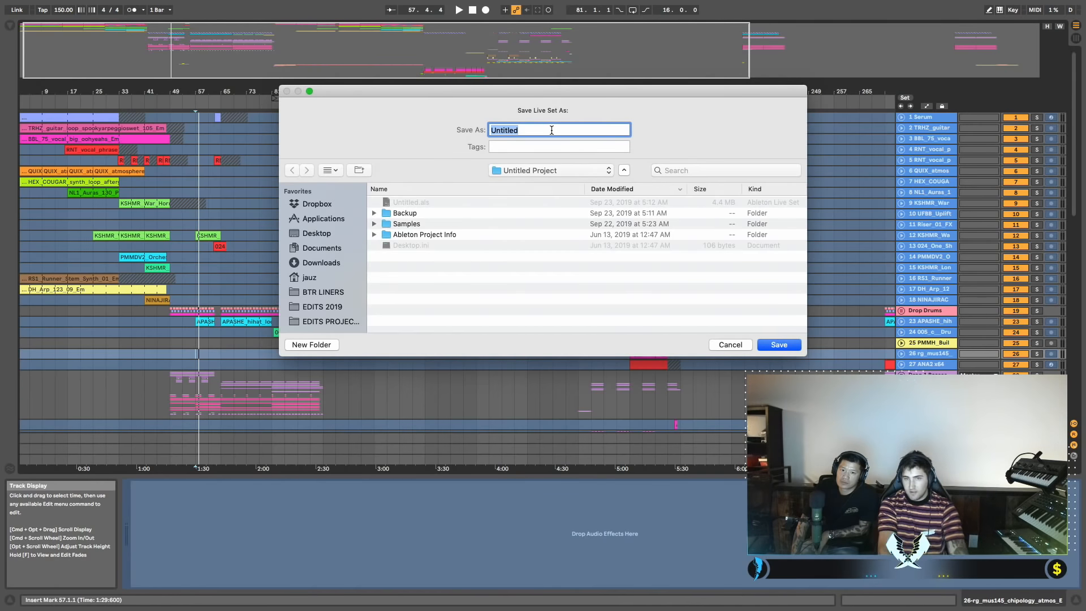
type("j")
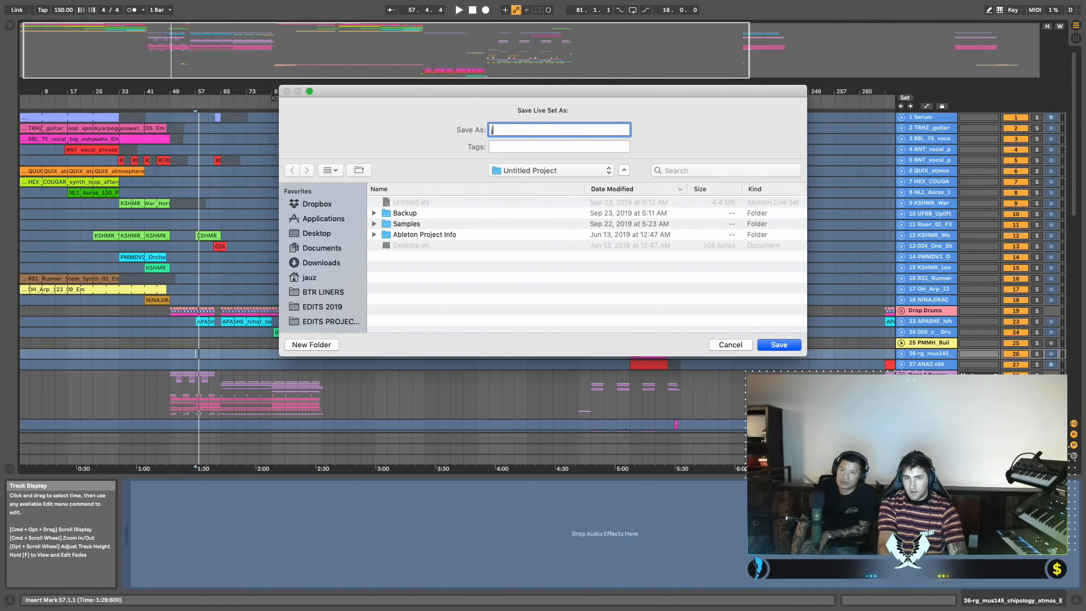
type("auz and yult")
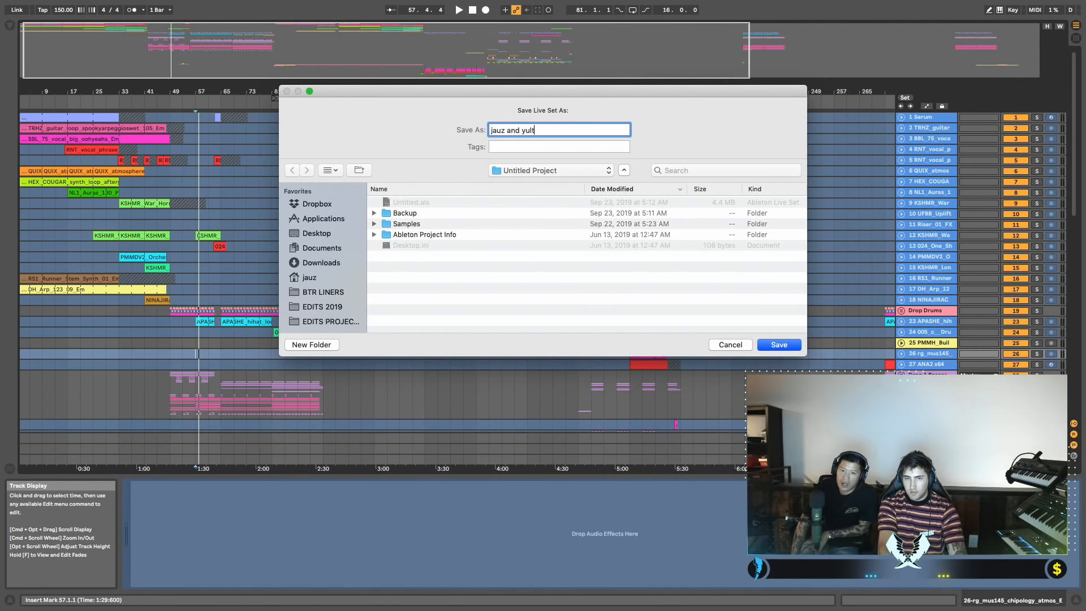
type("ron work")
key("BackSpace")
type("rked on")
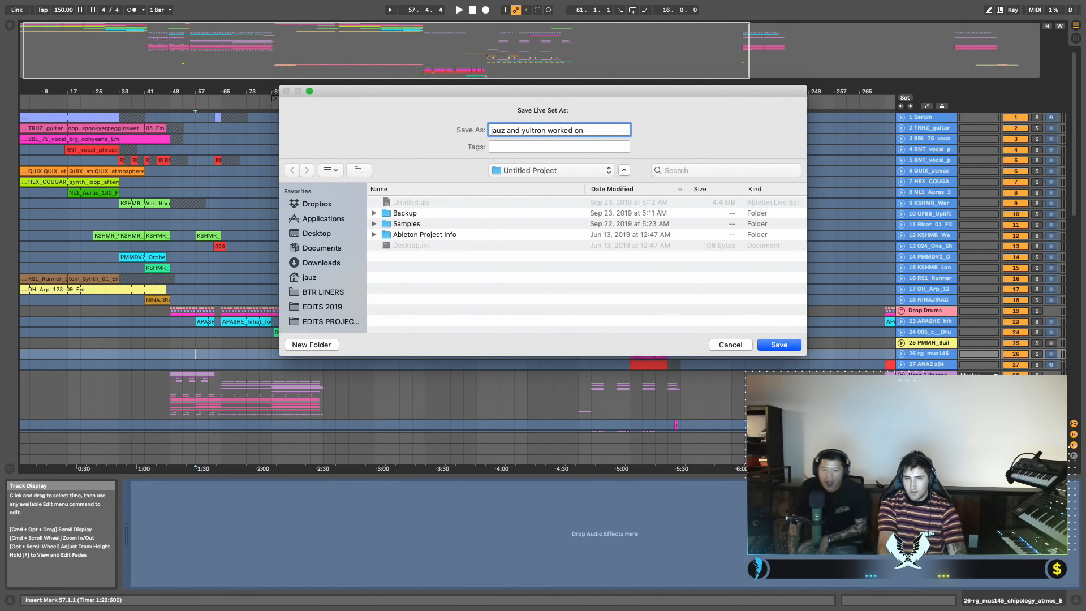
type(" this song love u")
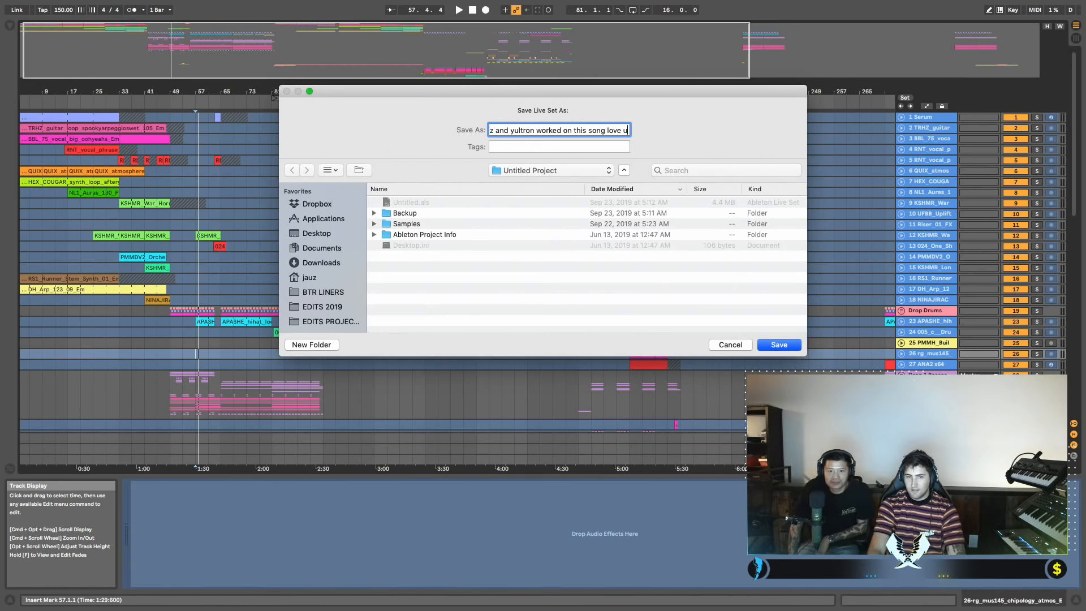
left_click(552, 171)
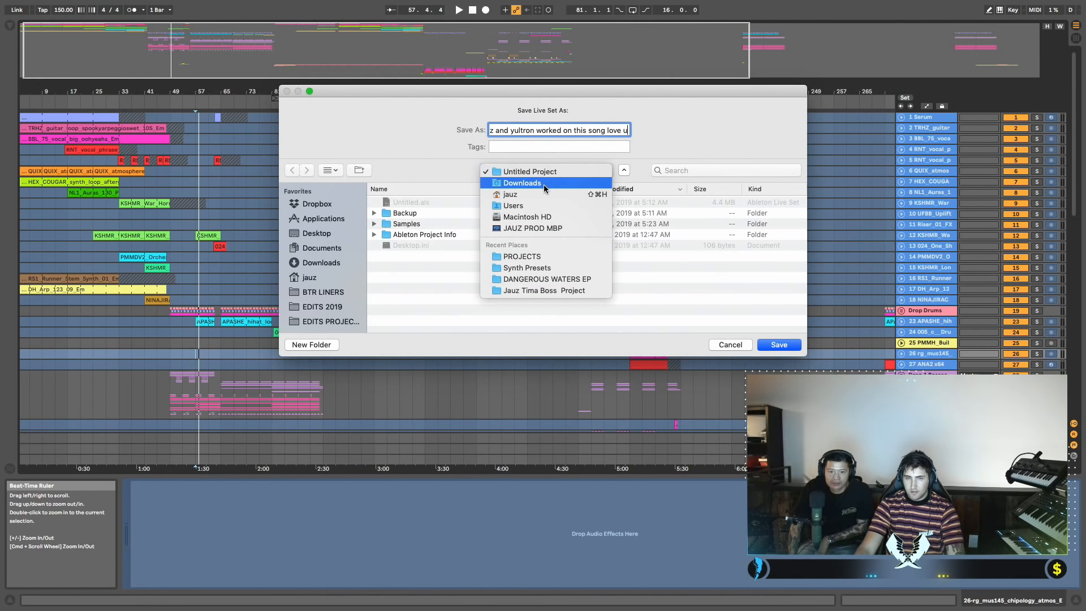
left_click(550, 170)
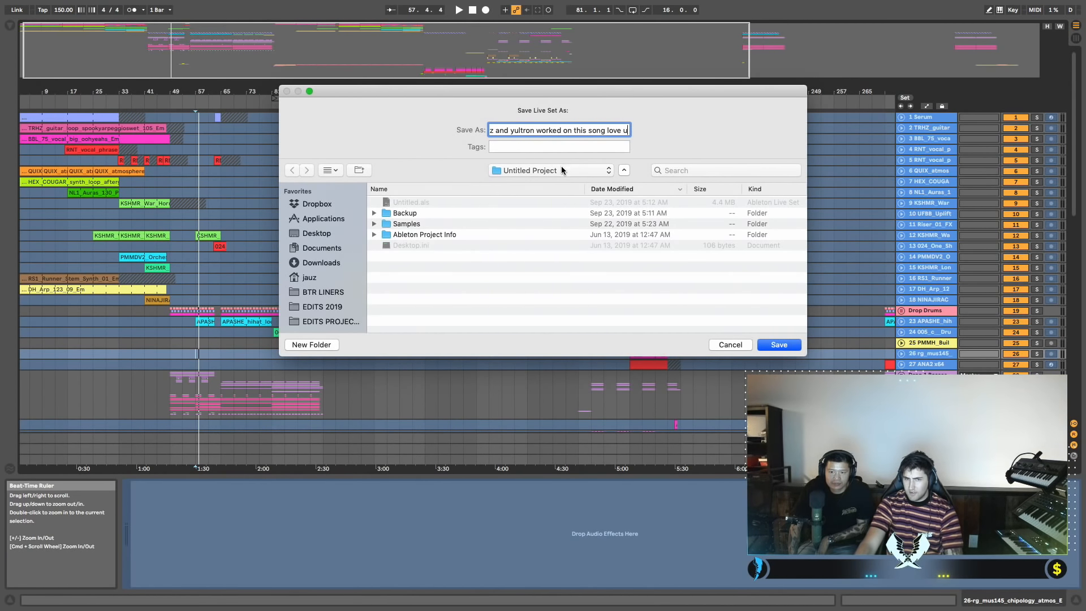
left_click(780, 346)
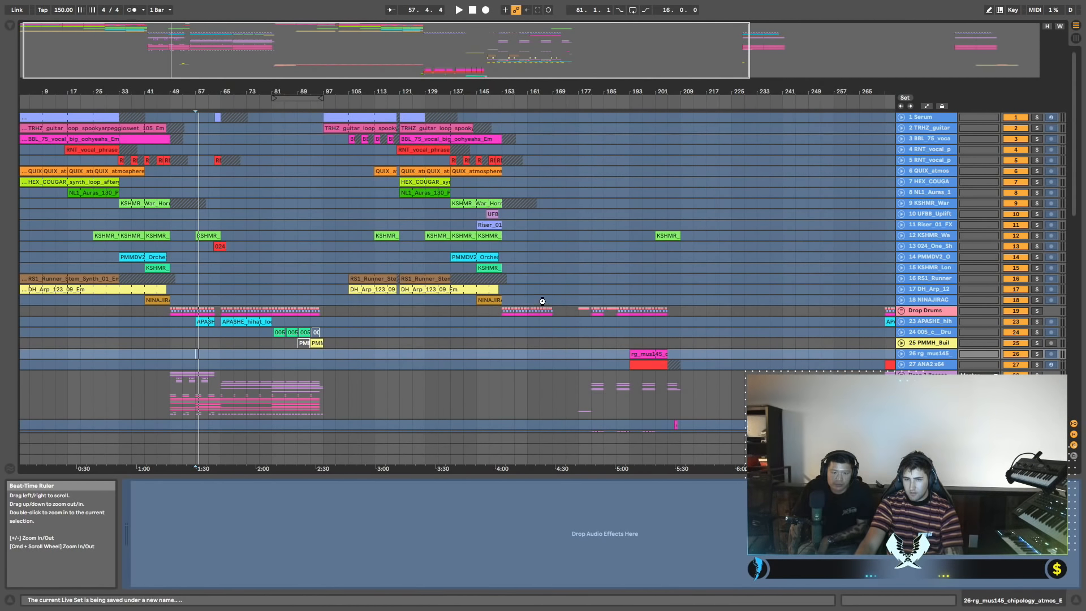
Collect all and save the set, copying files from elsewhere, other Projects, the User Library and Factory Packs into the project.
scroll(537, 298, "left", 1)
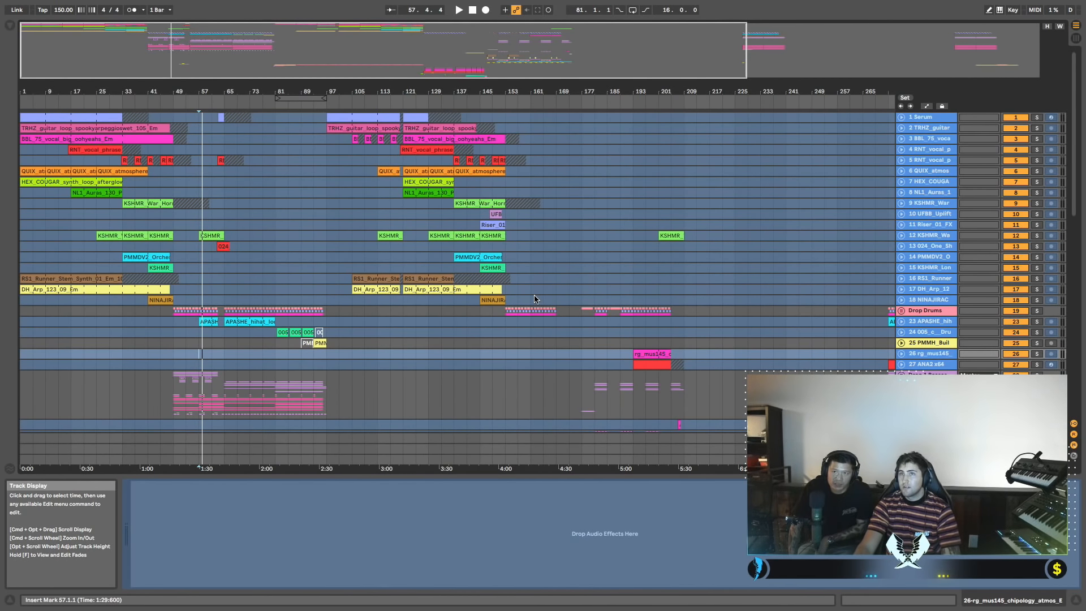
scroll(536, 300, "down", 5)
scroll(549, 295, "up", 5)
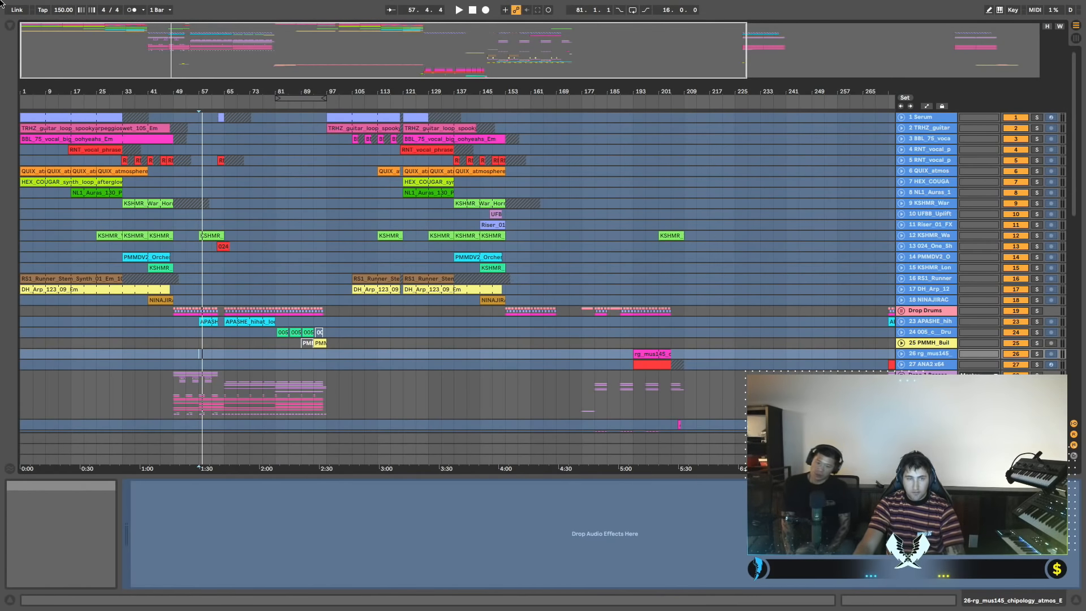
left_click(61, 6)
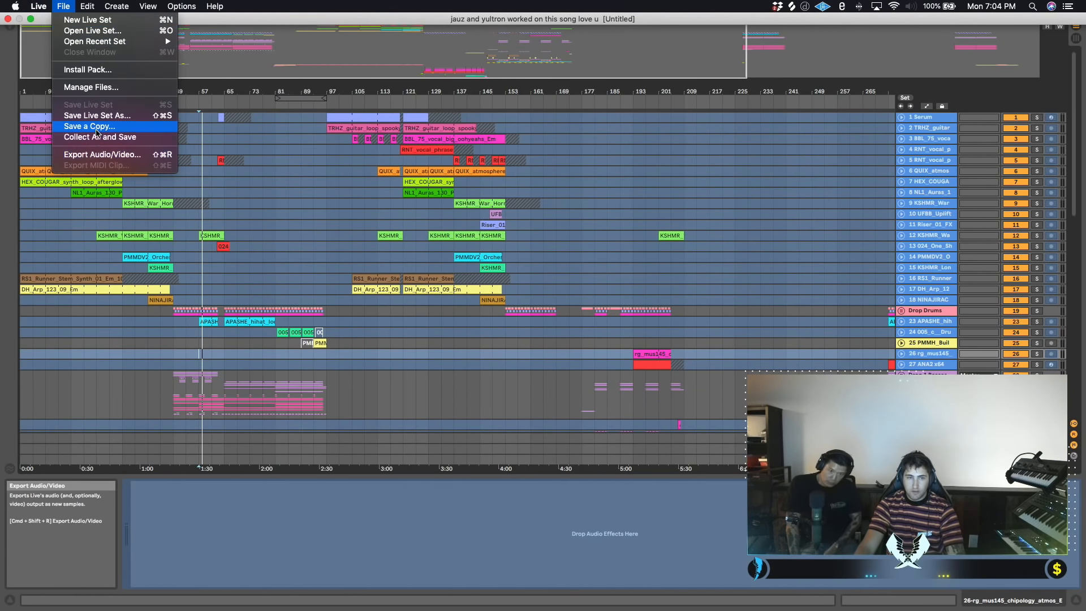
left_click(146, 139)
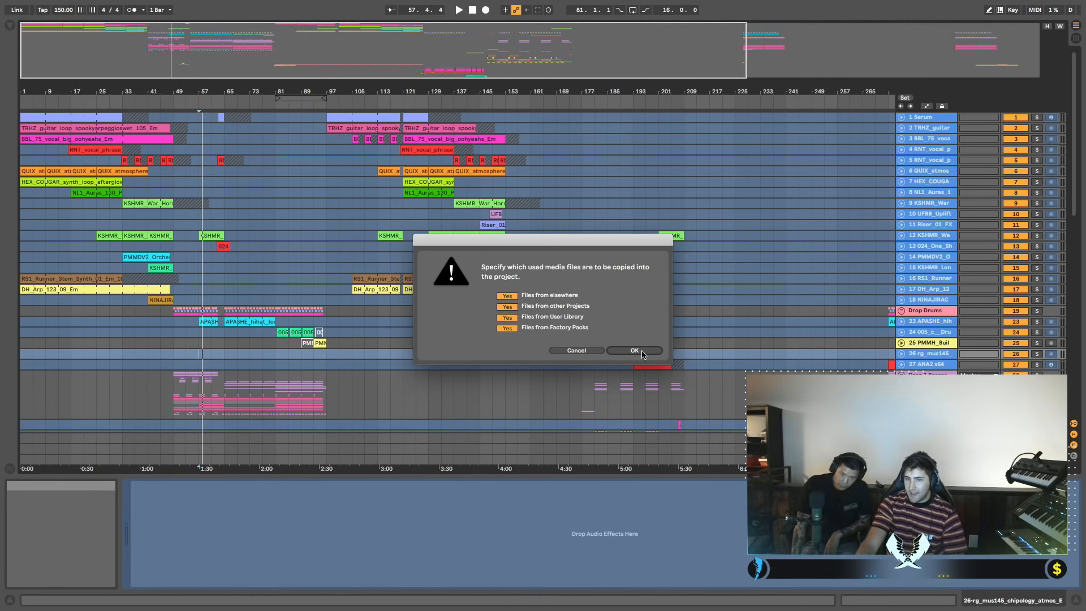
left_click(642, 349)
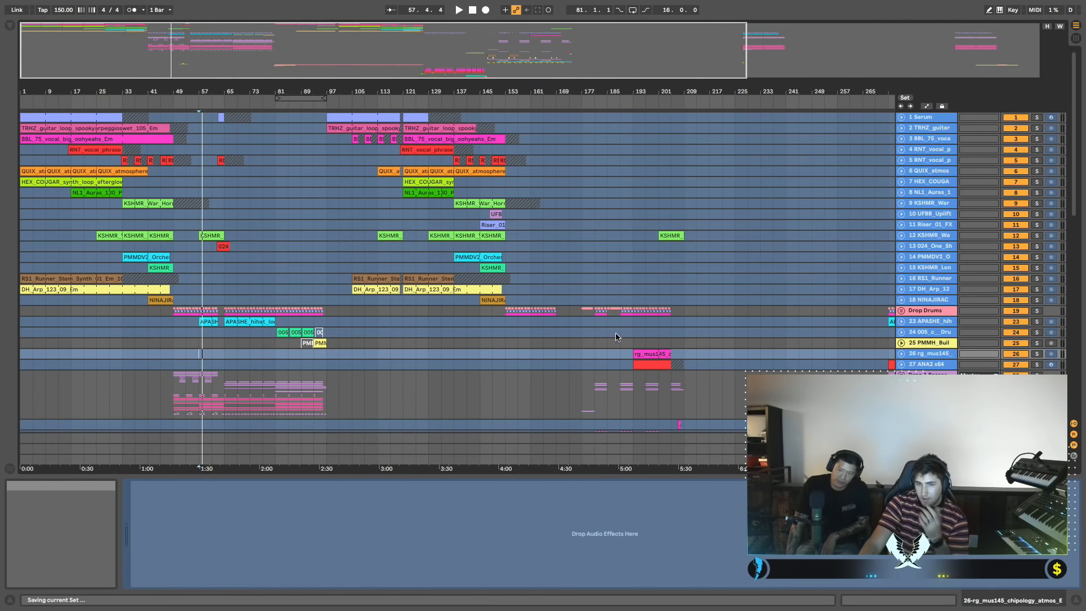
Place the insert marker at bar 173 on the Drop 1 Basses group and look over the tracks below.
scroll(569, 335, "down", 2)
left_click(568, 334)
left_click(564, 337)
scroll(557, 336, "down", 8)
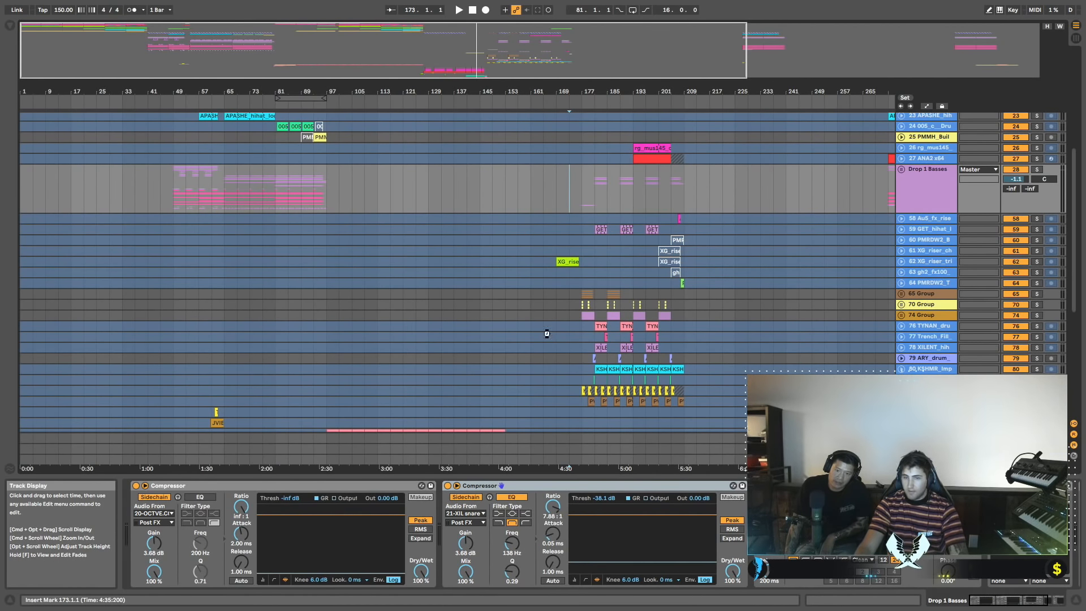
Switch to the desktop, collapse the Untitled Project folder in Downloads and view the Demo Roulette (Responses) sheet in Chrome.
key("ctrl+Left")
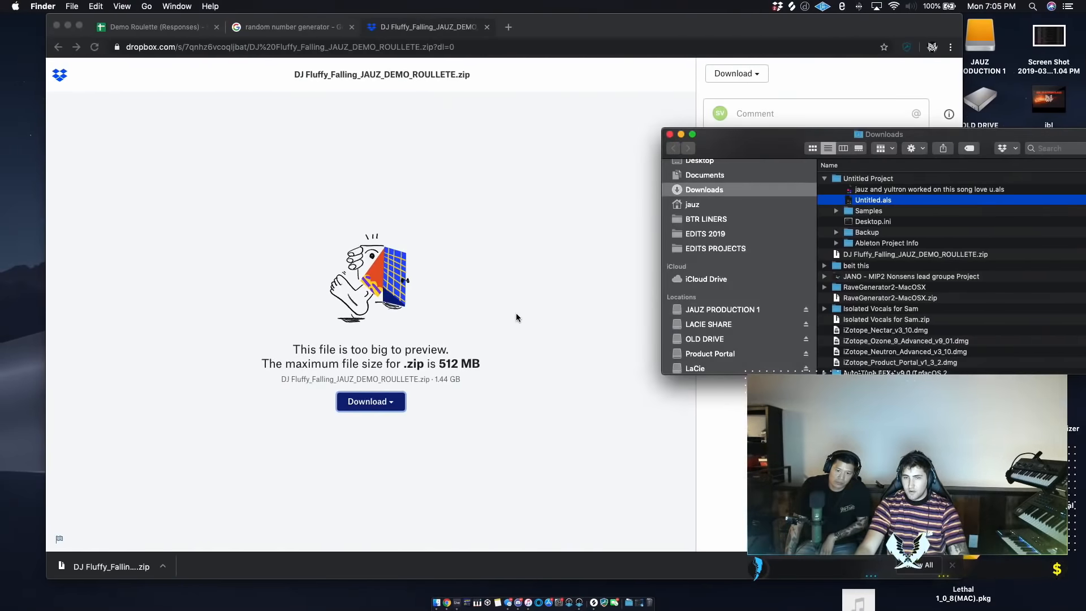
key("ctrl+Right")
key("ctrl+Left")
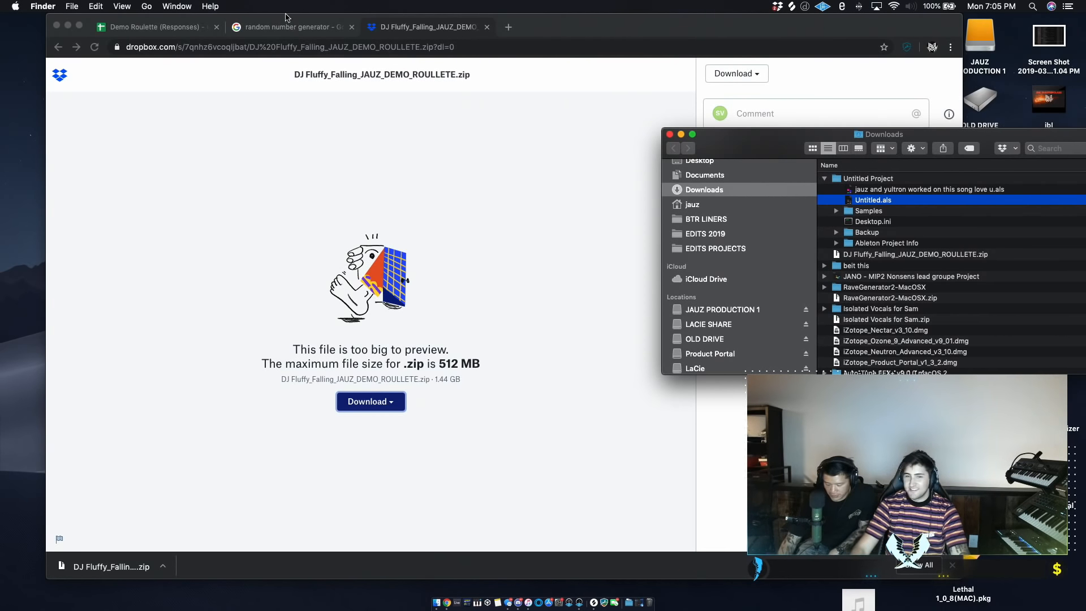
left_click(825, 179)
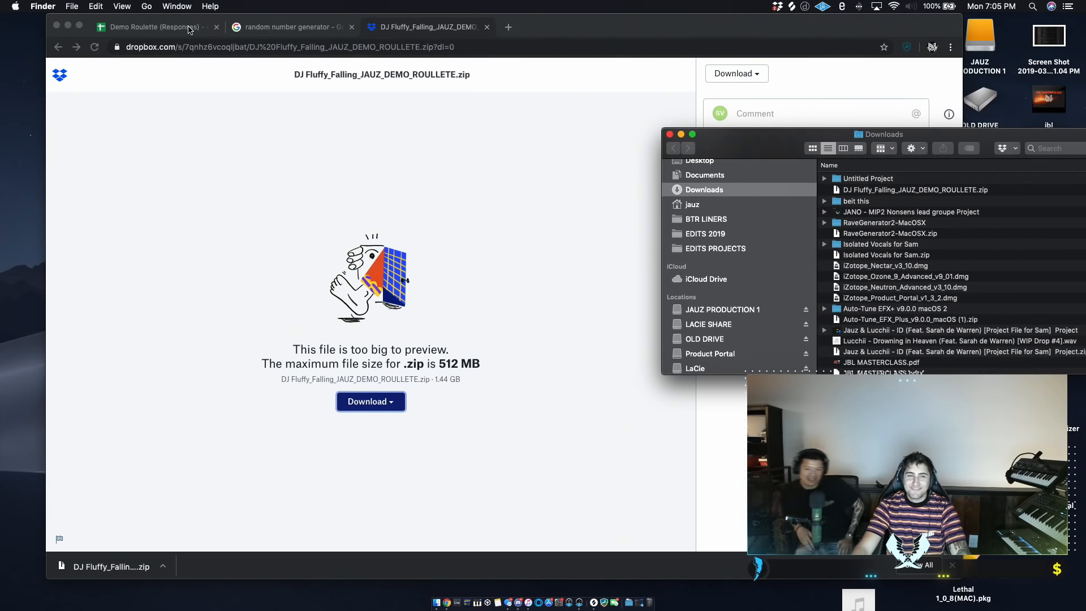
left_click(149, 27)
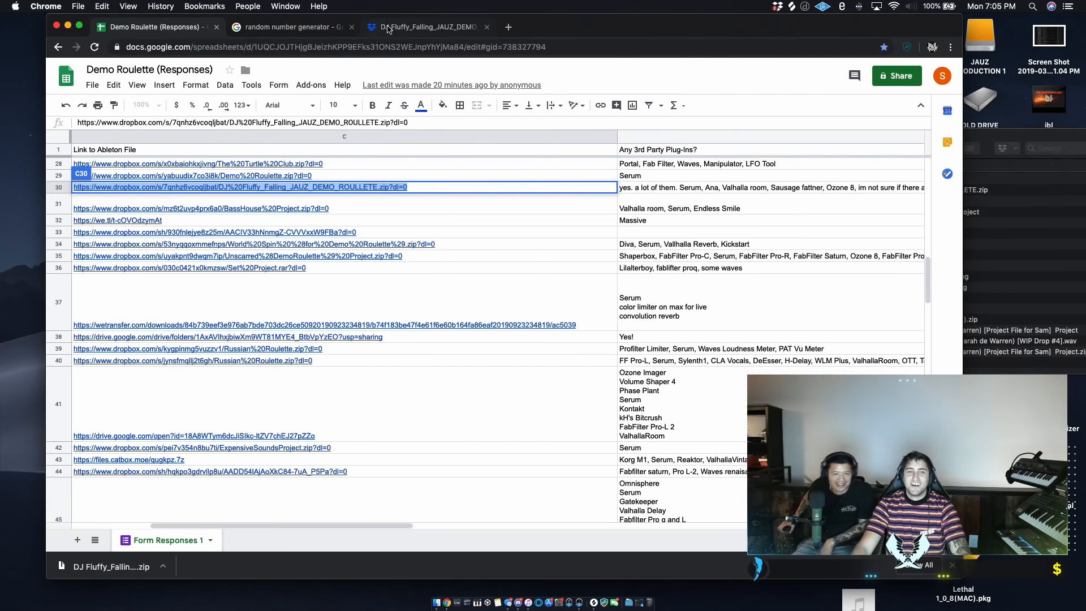
Bring up the Google random number generator and repeatedly generate a number between 2 and 51.
left_click(285, 27)
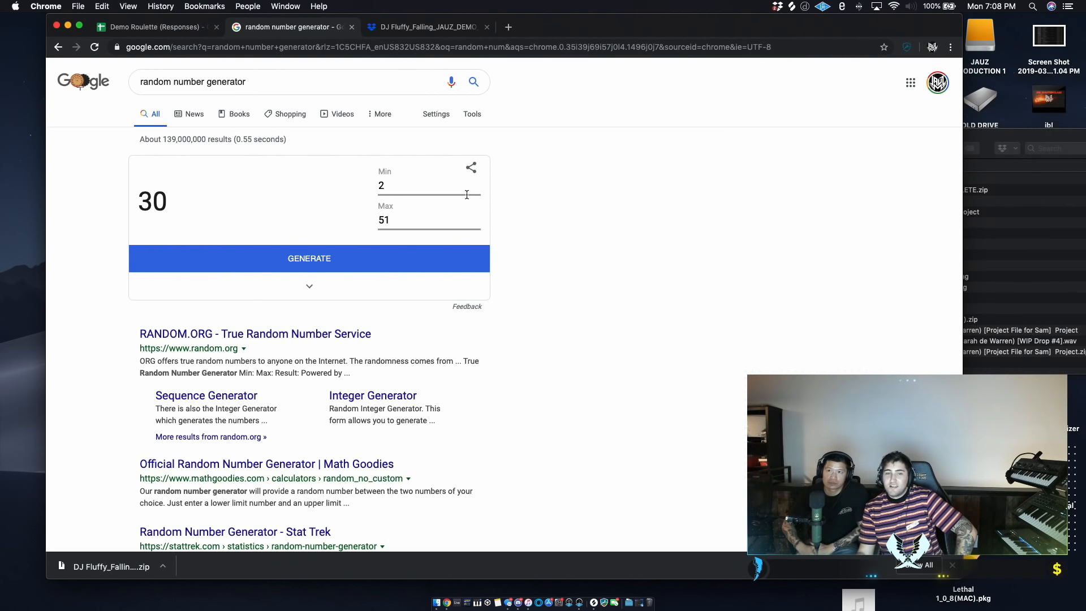
double_click(374, 265)
left_click(374, 265)
left_click(374, 265)
left_click(373, 265)
left_click(374, 265)
left_click(374, 266)
left_click(374, 265)
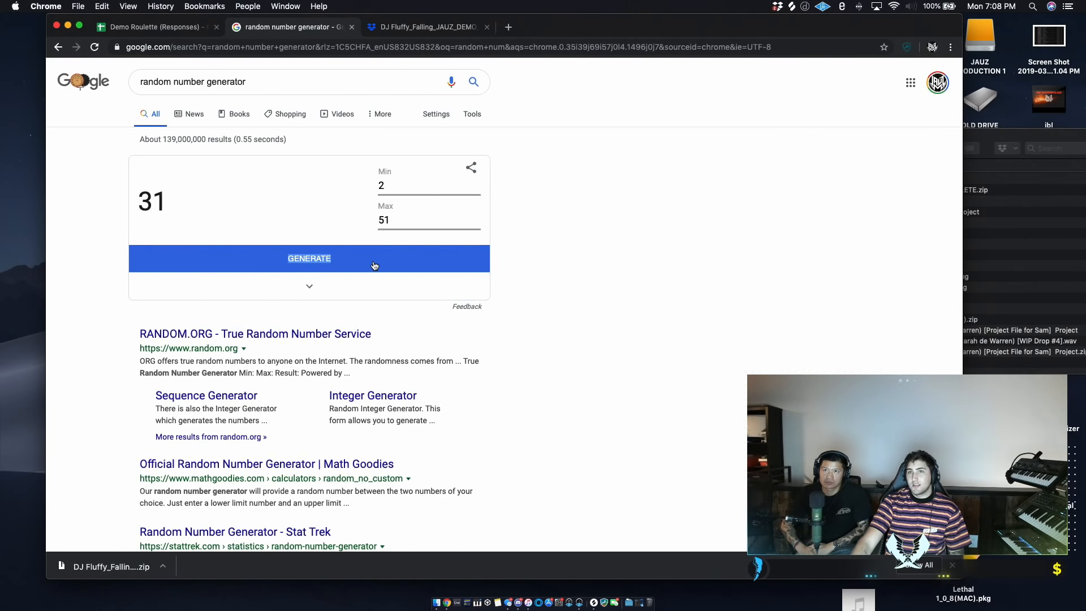
left_click(374, 265)
left_click(374, 266)
left_click(374, 265)
left_click(374, 265)
left_click(374, 265)
left_click(374, 265)
left_click(374, 266)
left_click(374, 265)
left_click(374, 266)
left_click(374, 265)
left_click(373, 265)
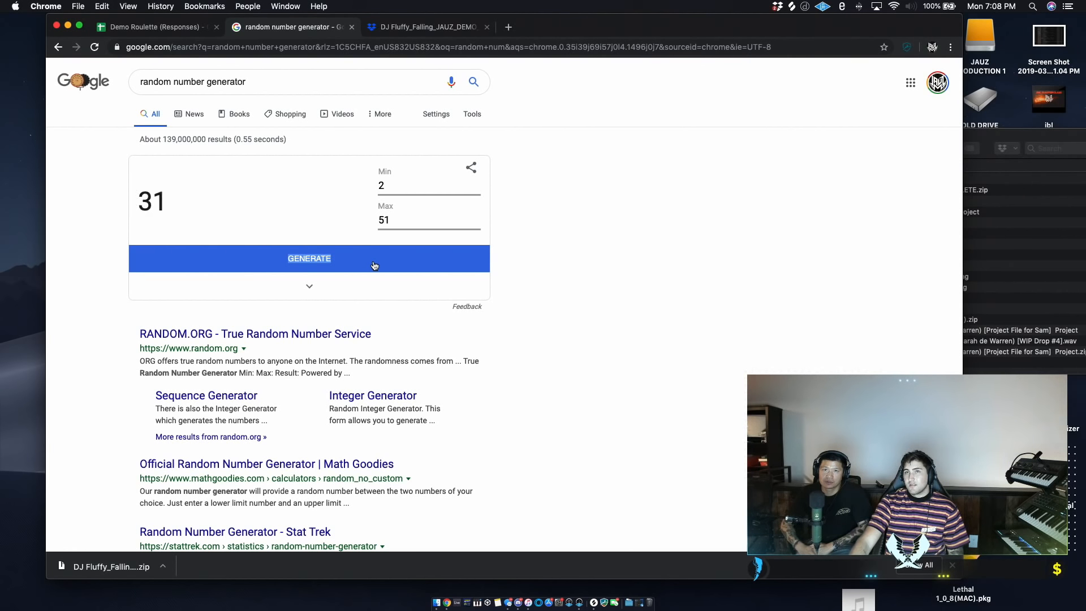
Keep drawing new random numbers from the range 2 to 51.
left_click(374, 265)
left_click(374, 266)
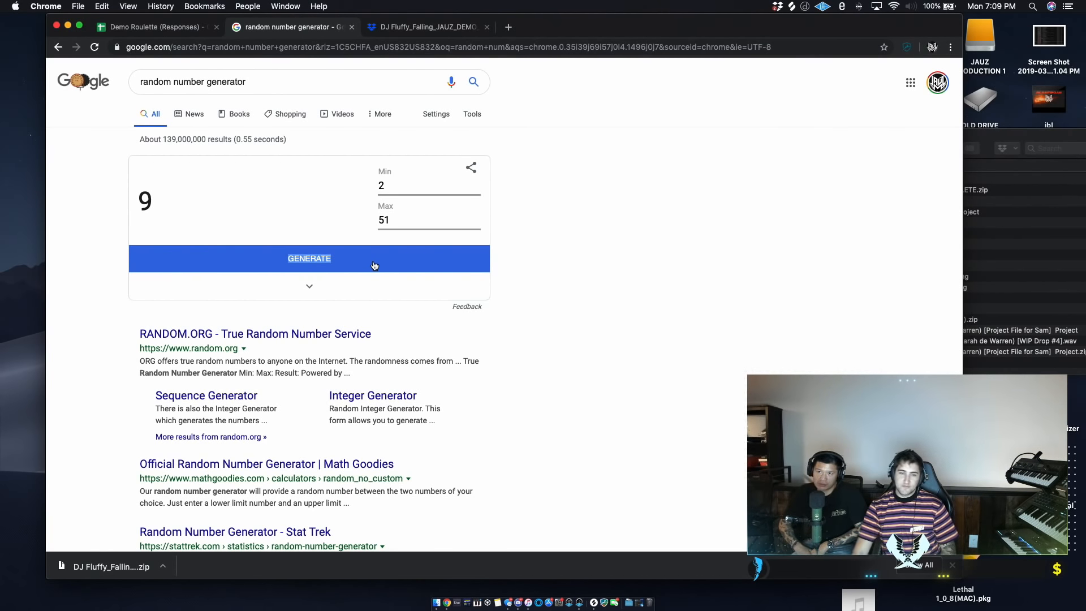
left_click(374, 265)
left_click(374, 266)
left_click(375, 266)
left_click(374, 266)
left_click(375, 265)
left_click(375, 266)
left_click(374, 266)
left_click(373, 267)
left_click(371, 269)
left_click(370, 268)
left_click(371, 268)
left_click(372, 267)
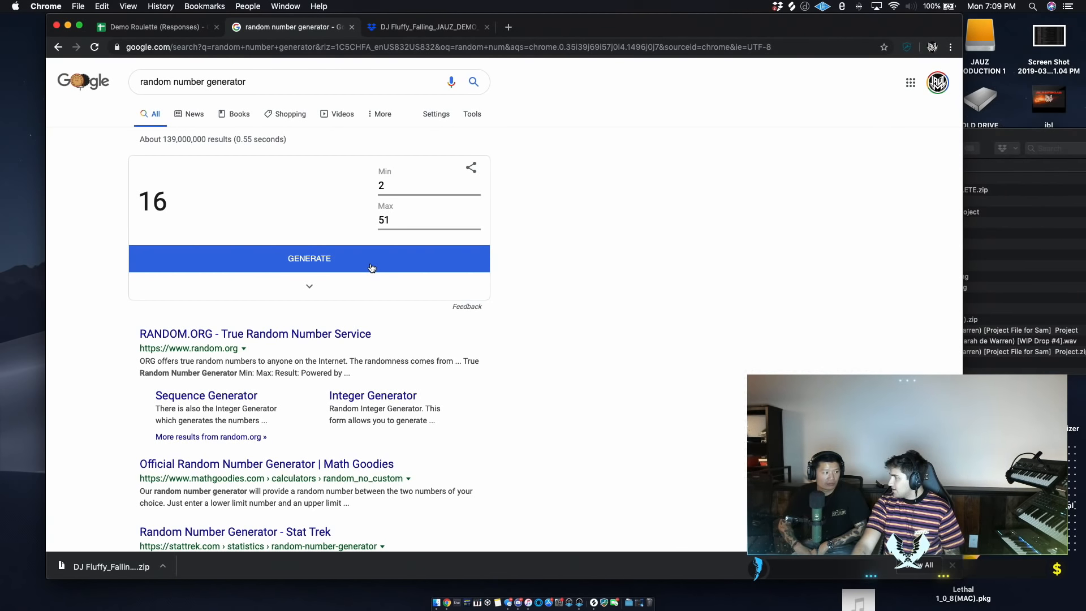
left_click(371, 268)
left_click(371, 268)
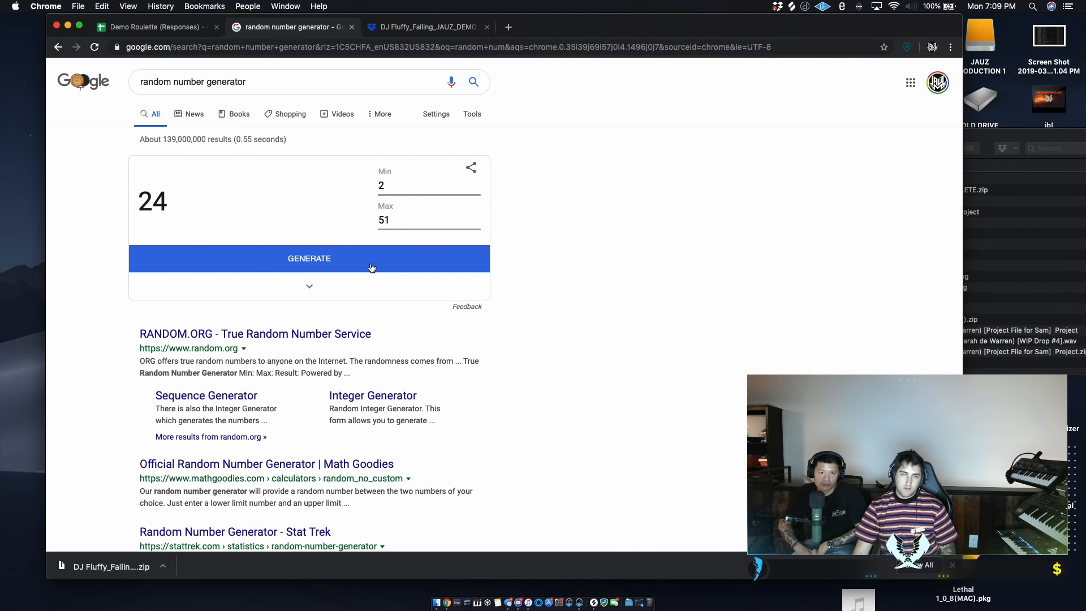
Find row 24 in the Demo Roulette (Responses) sheet, check its WeTransfer project link and close the download page.
scroll(371, 269, "down", 3)
left_click(159, 28)
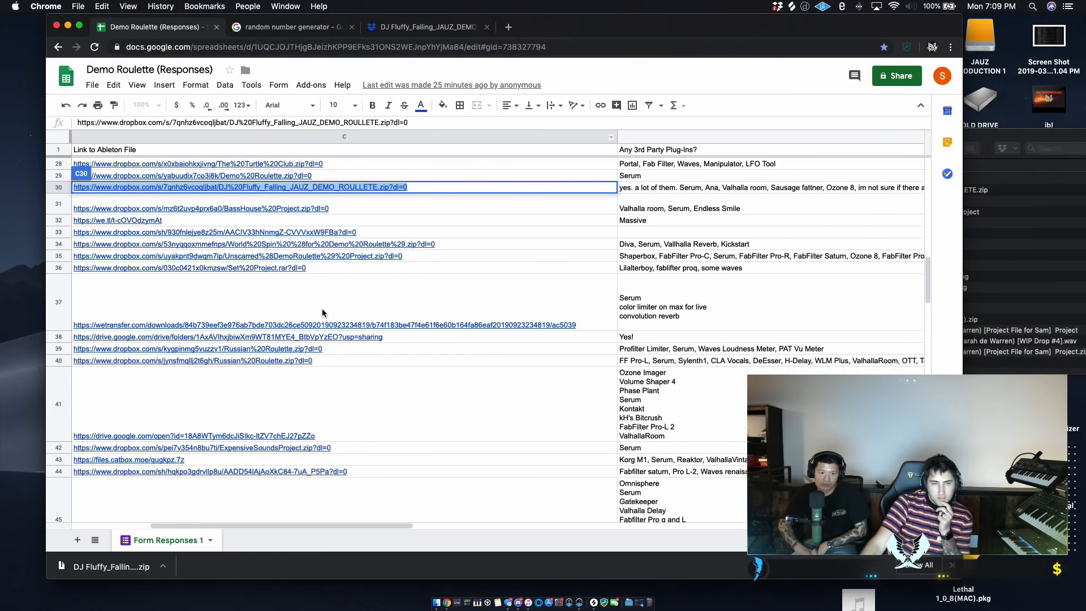
scroll(322, 313, "down", 3)
scroll(323, 313, "up", 1)
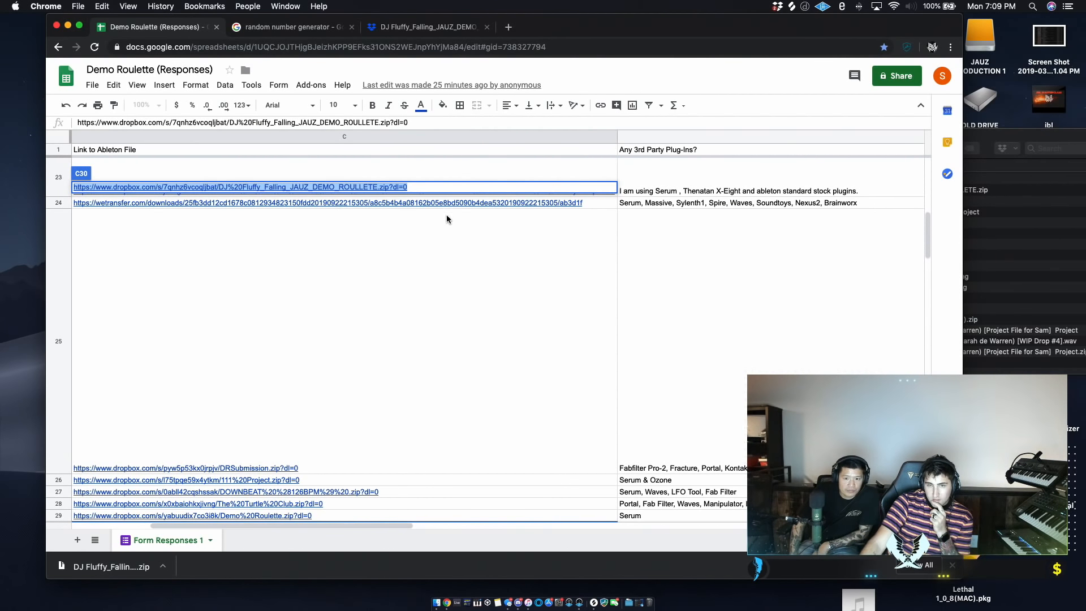
scroll(290, 258, "left", 5)
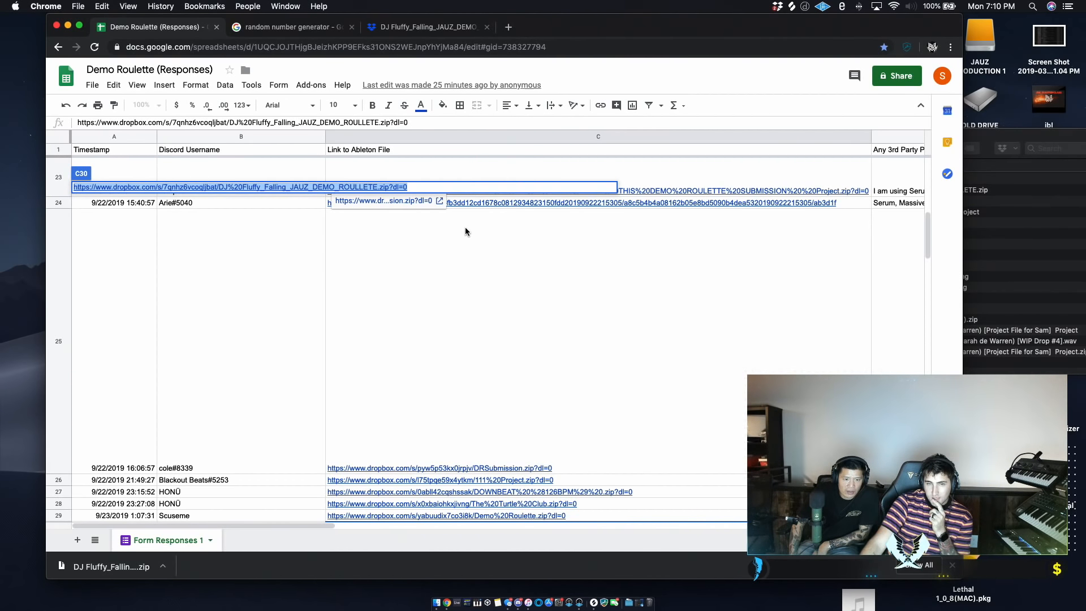
key("Escape")
left_click(234, 205)
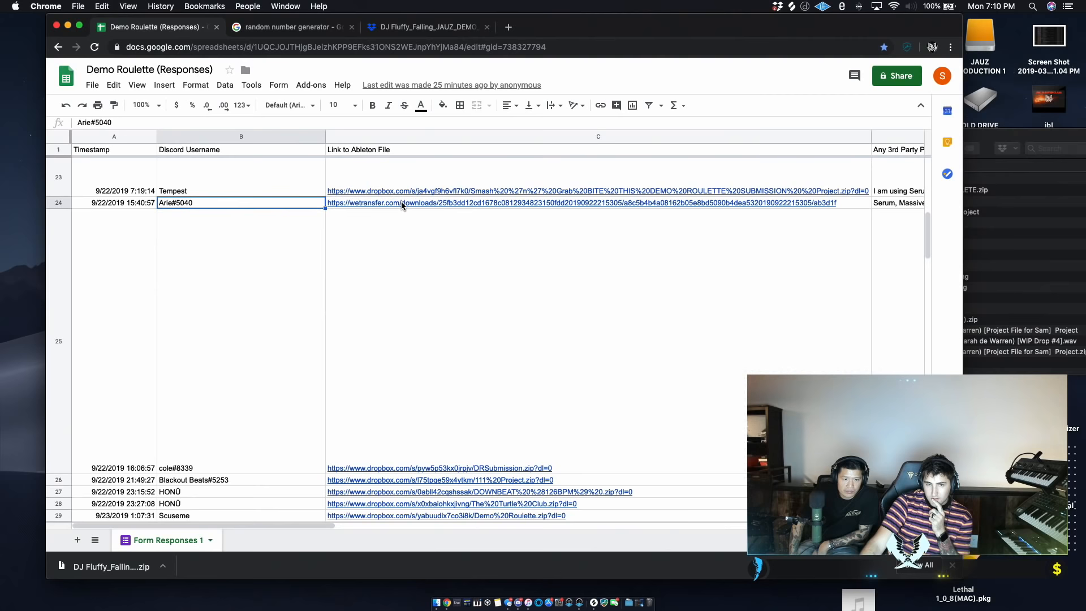
left_click(399, 203)
left_click(402, 191)
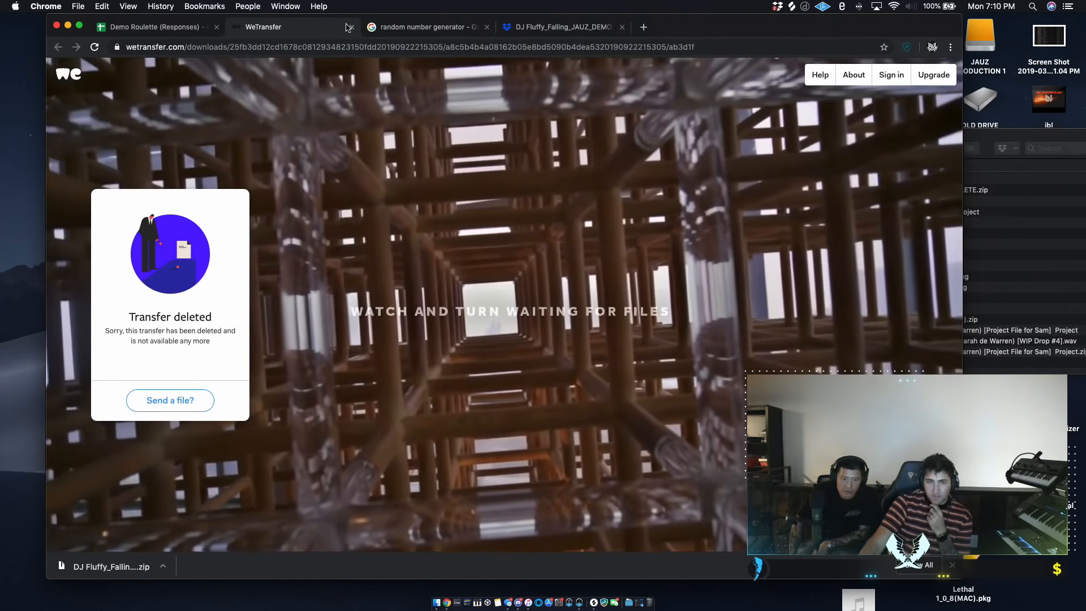
key("super+w")
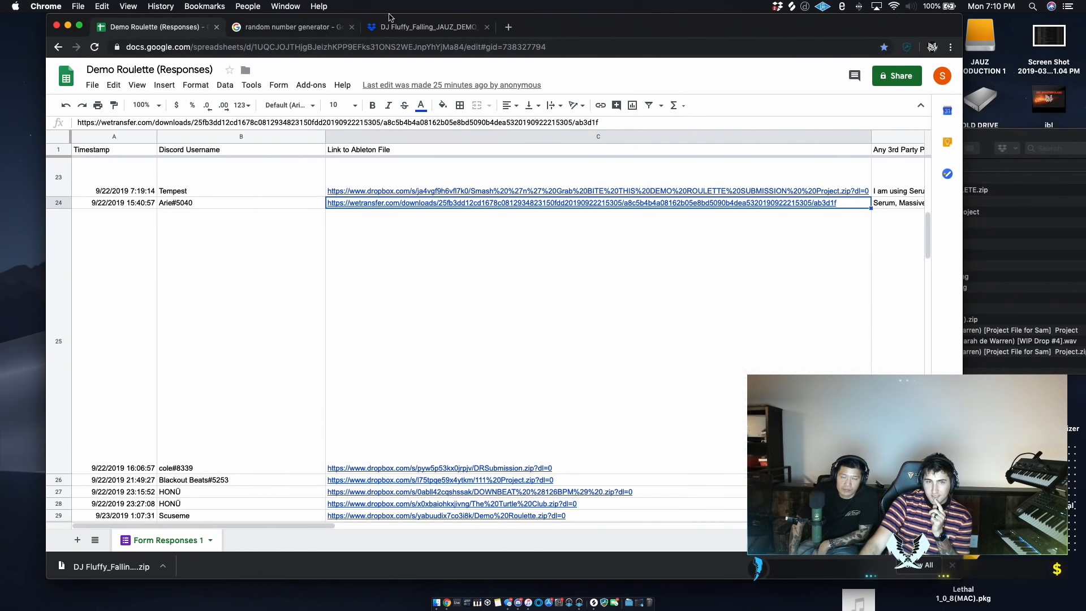
Draw another random number and look through the Demo Roulette submissions from the first row to the last entry.
left_click(303, 26)
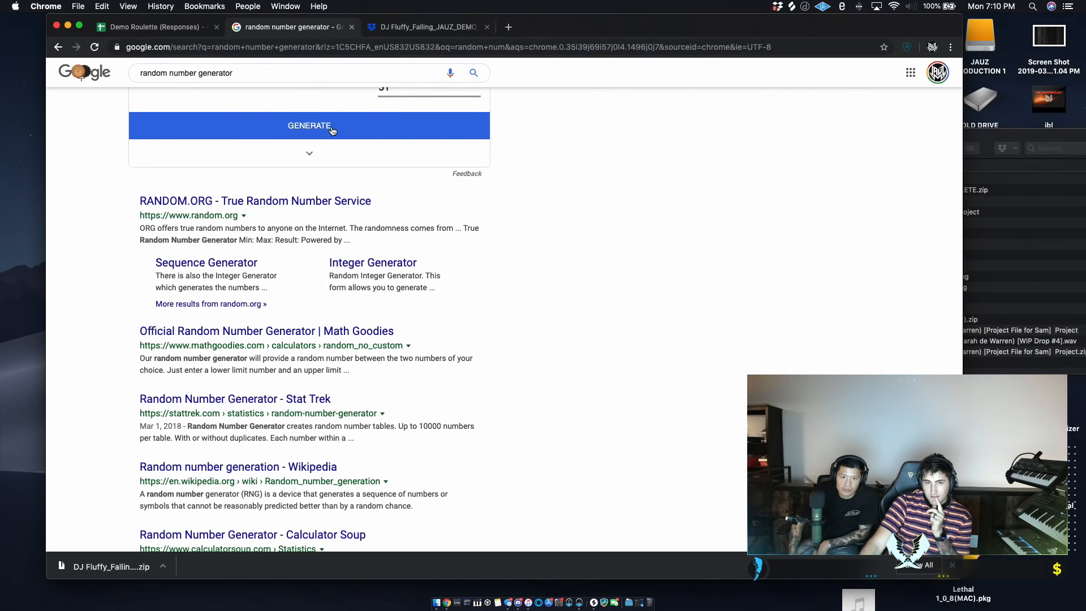
scroll(331, 145, "up", 3)
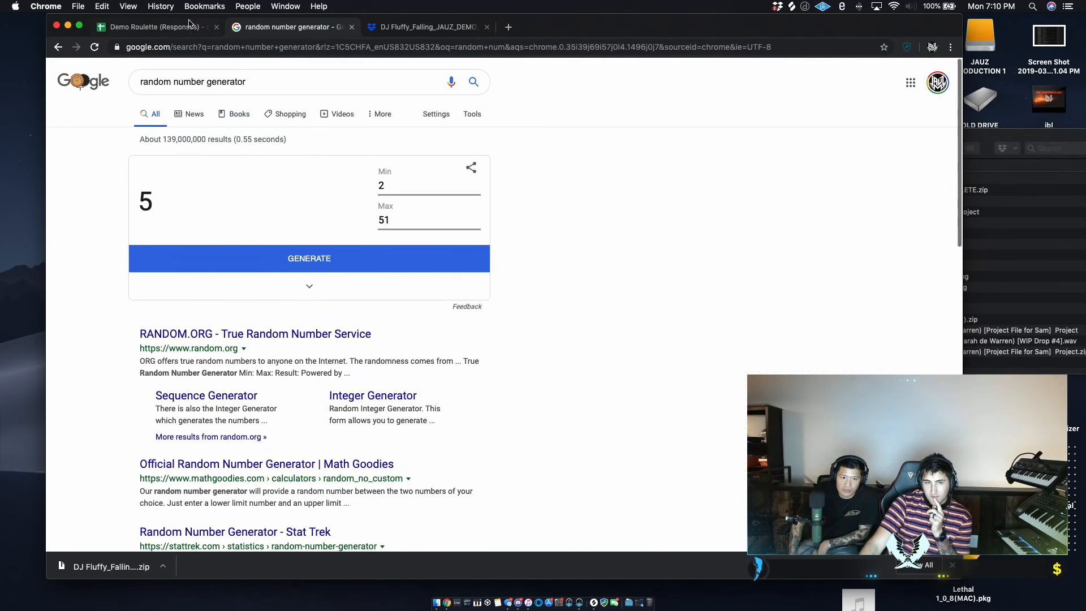
left_click(152, 27)
scroll(284, 256, "up", 3)
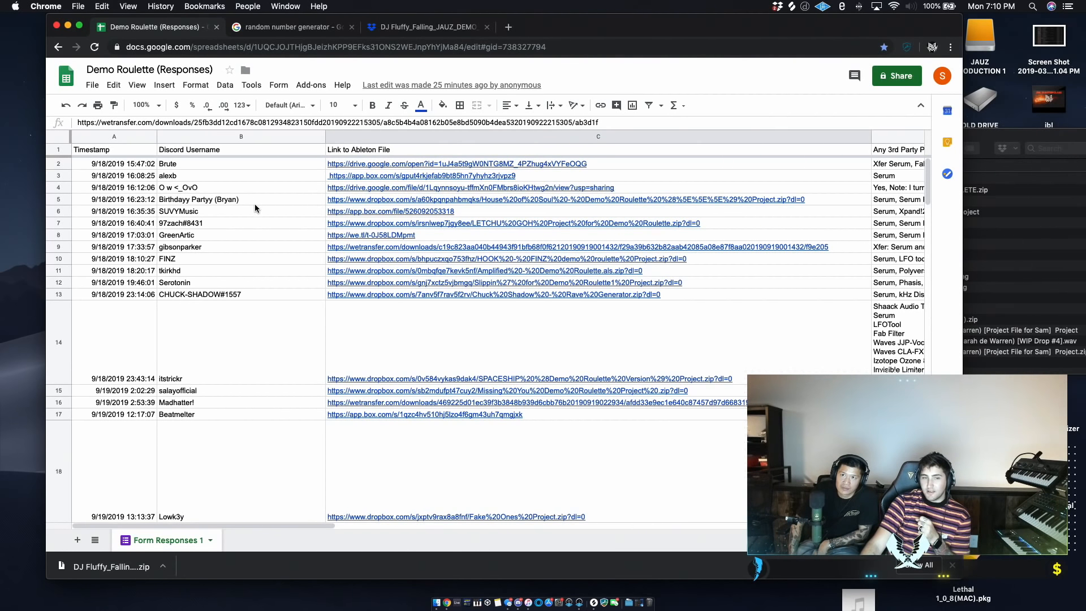
scroll(255, 204, "down", 1)
scroll(255, 204, "up", 1)
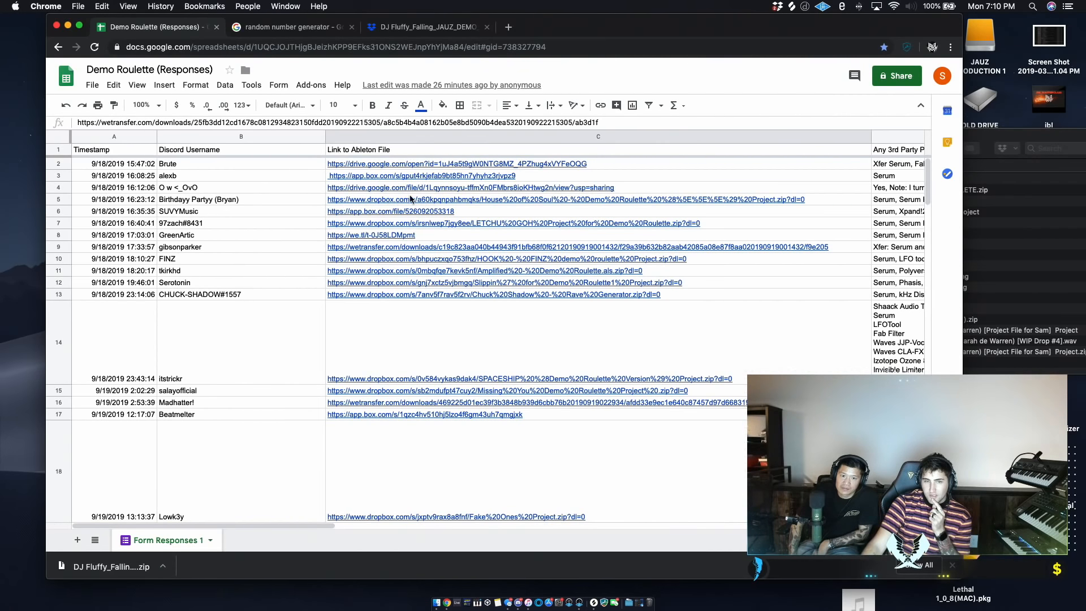
scroll(373, 201, "down", 5)
scroll(367, 204, "down", 7)
scroll(366, 204, "down", 6)
scroll(366, 204, "down", 7)
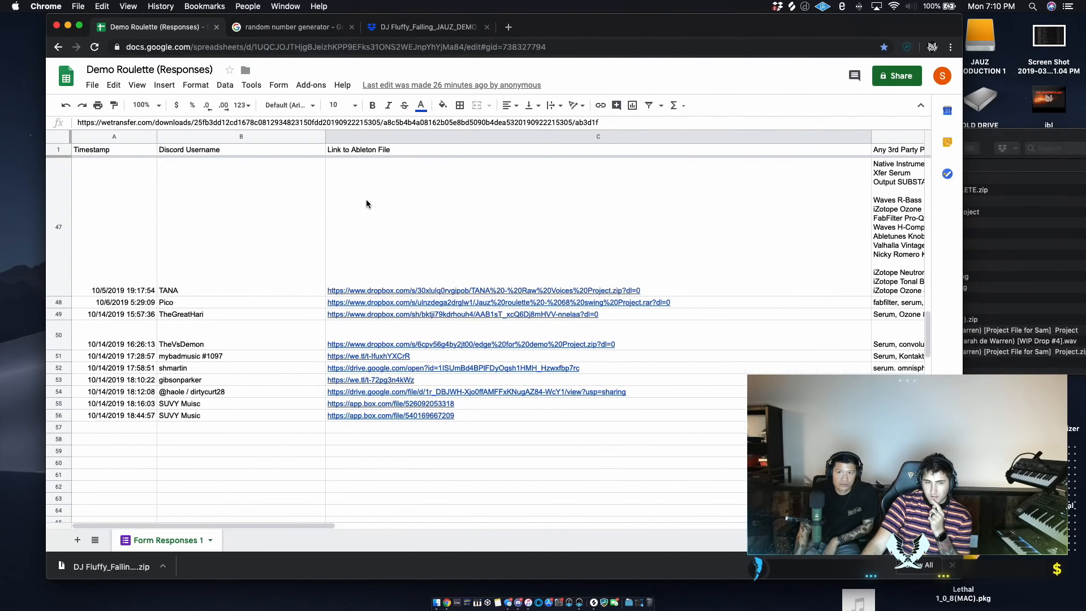
scroll(366, 204, "up", 20)
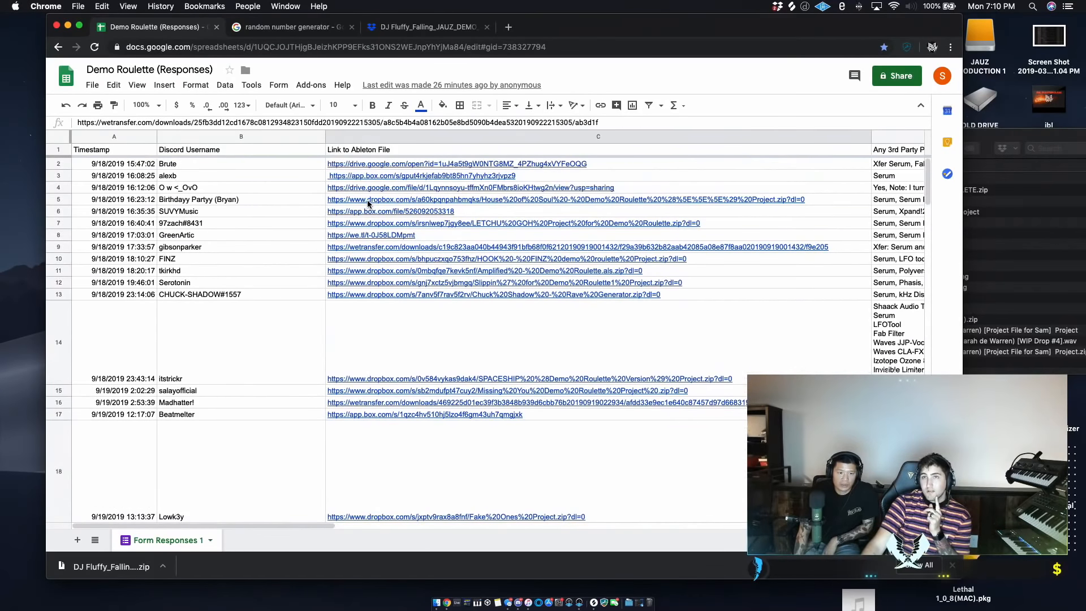
Draw one more number between 2 and 51 and inspect the sheet's submissions around row 29.
left_click(308, 26)
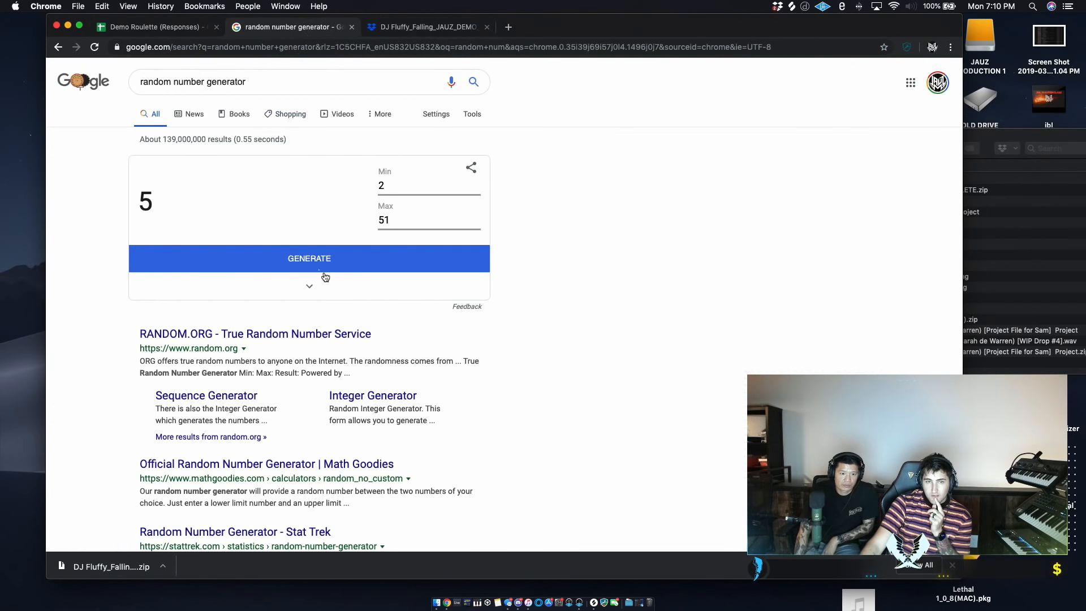
left_click(325, 272)
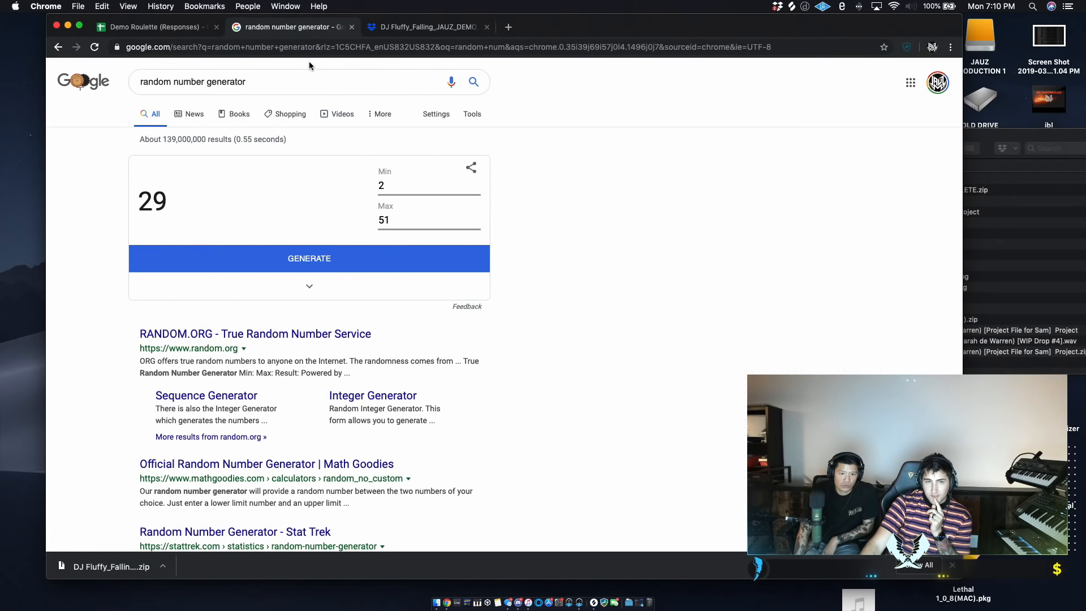
left_click(148, 27)
scroll(219, 249, "down", 3)
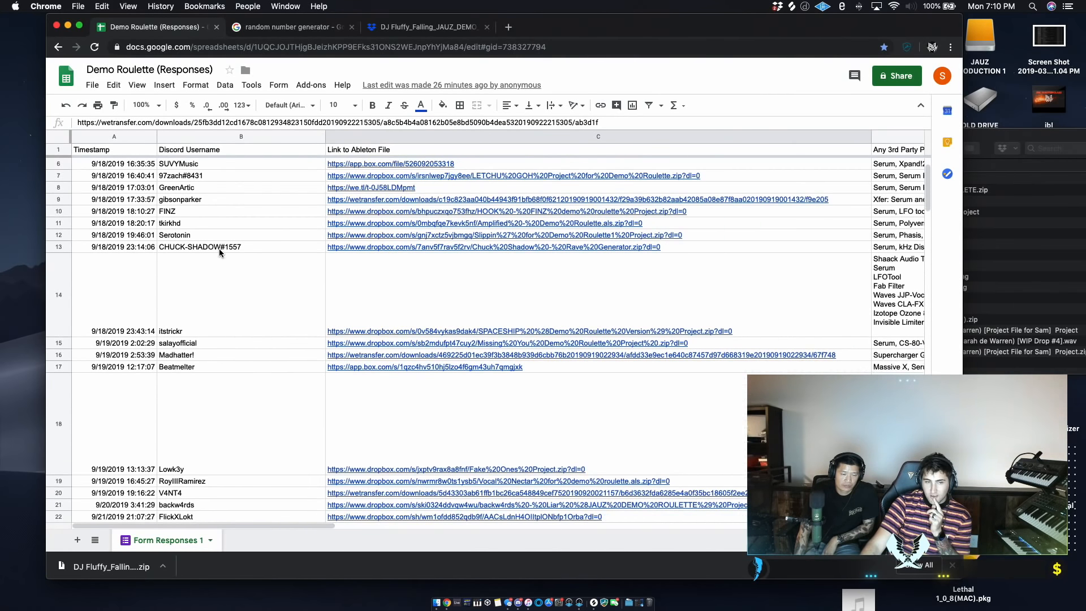
scroll(219, 249, "down", 10)
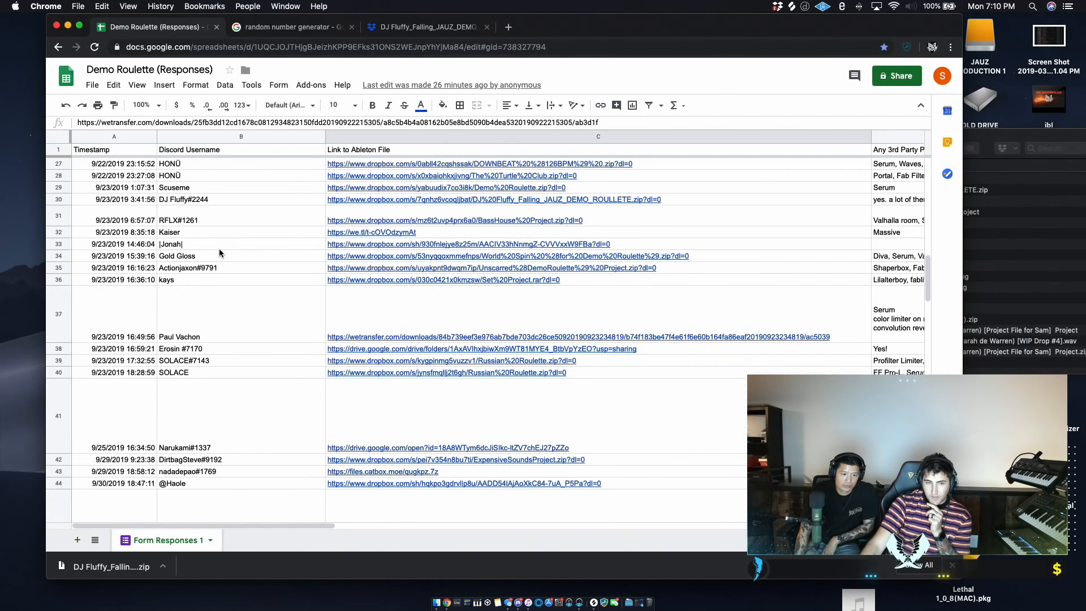
scroll(219, 253, "up", 3)
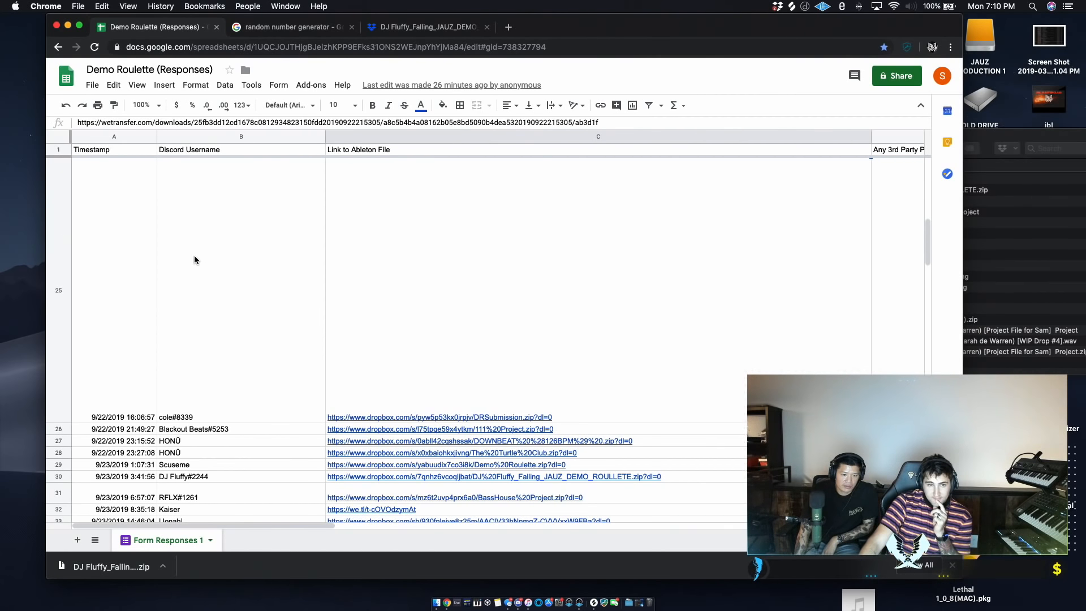
scroll(196, 260, "down", 5)
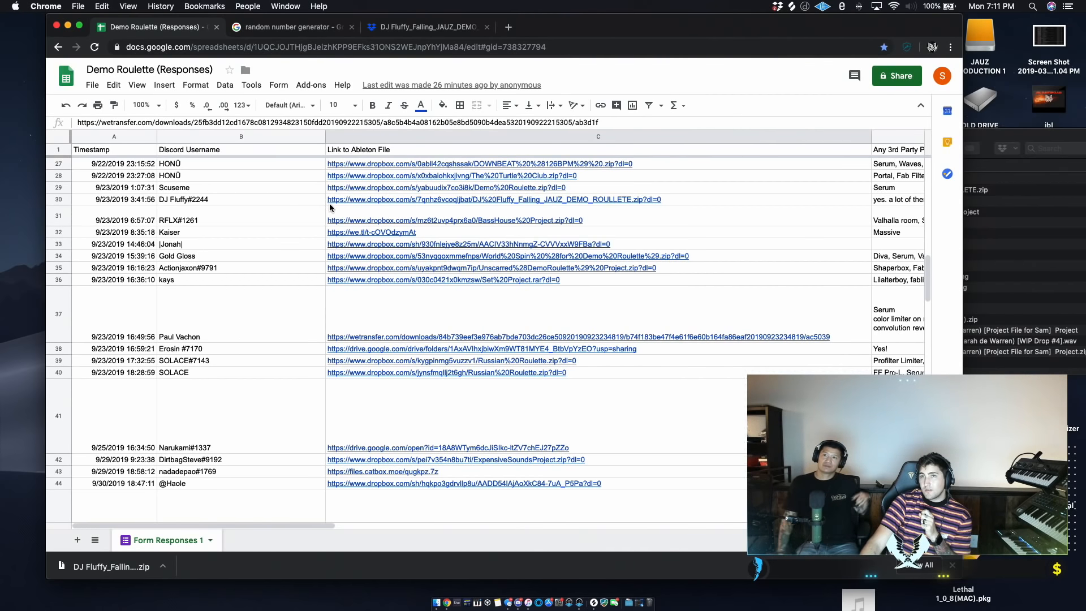
mouse_move(330, 204)
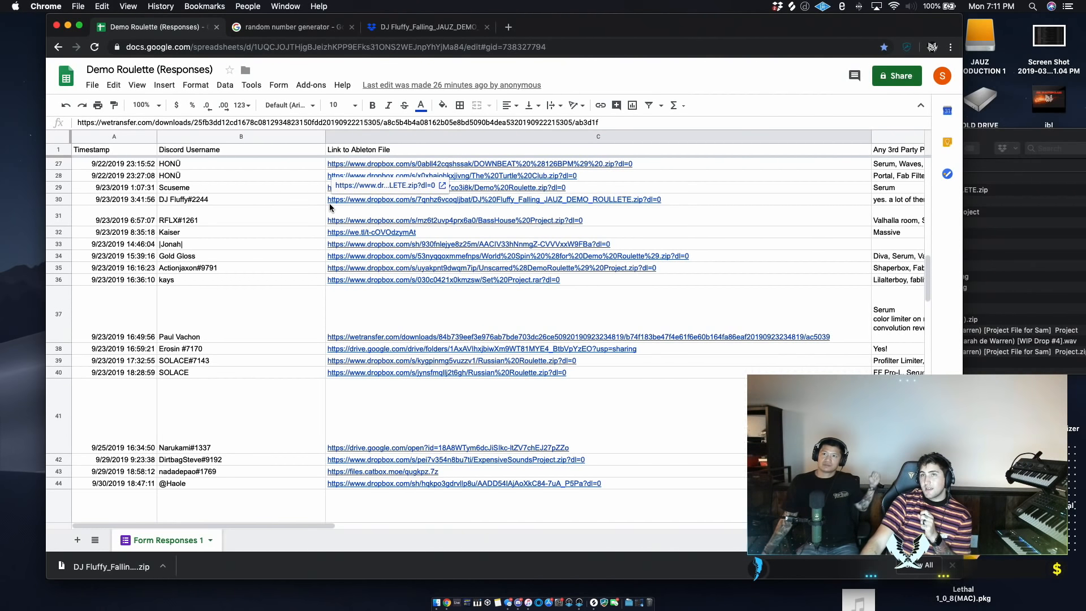
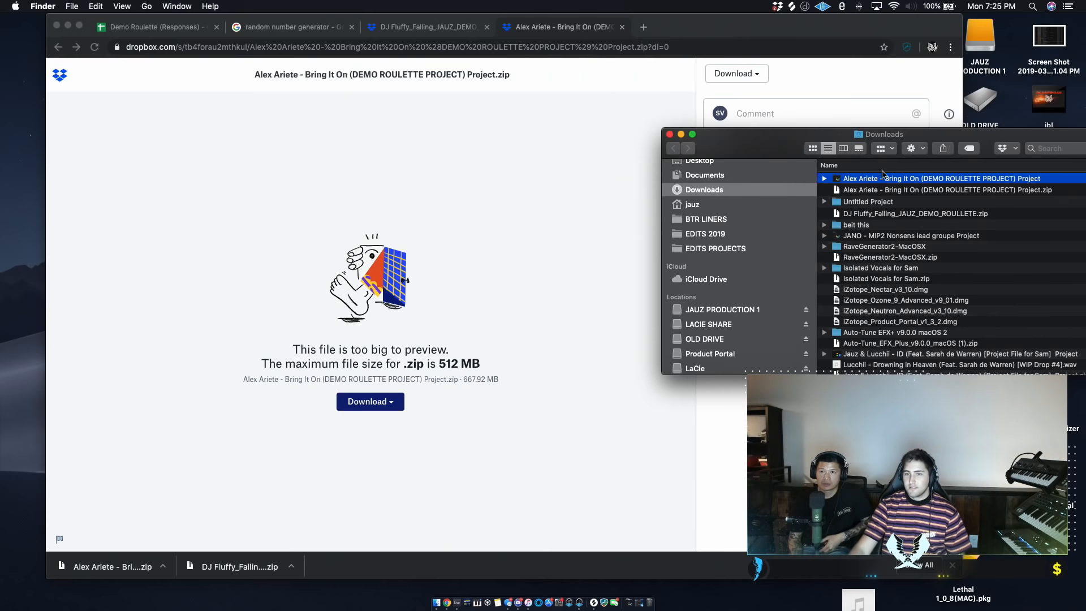
Open the Bring It On (DEMO ROULETTE PROJECT) folder in Downloads and move its window over the Dropbox page.
double_click(849, 180)
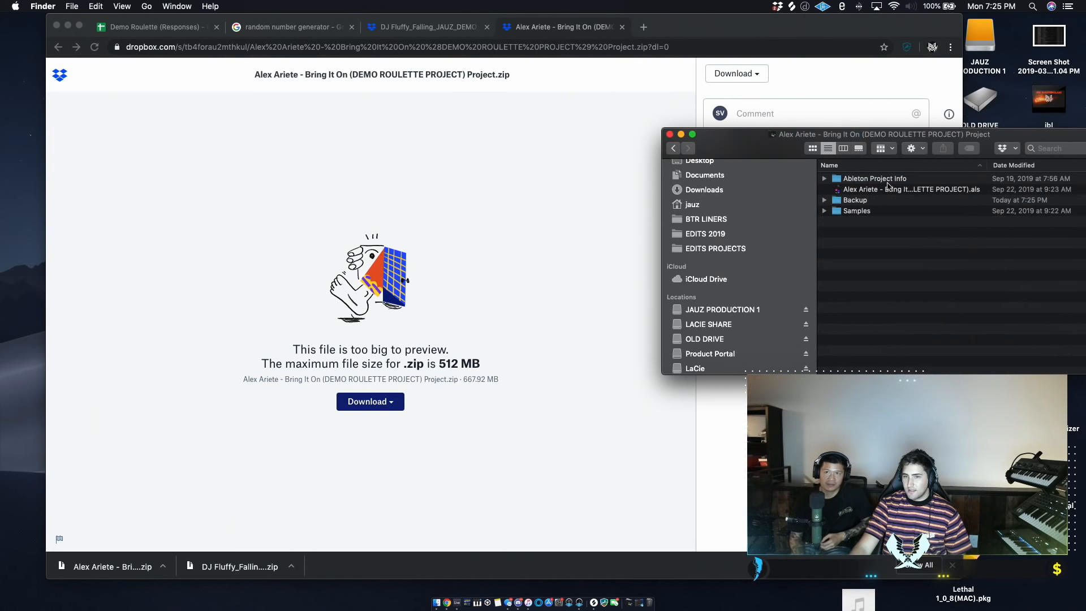
left_click_drag(858, 137, 499, 125)
left_click(531, 170)
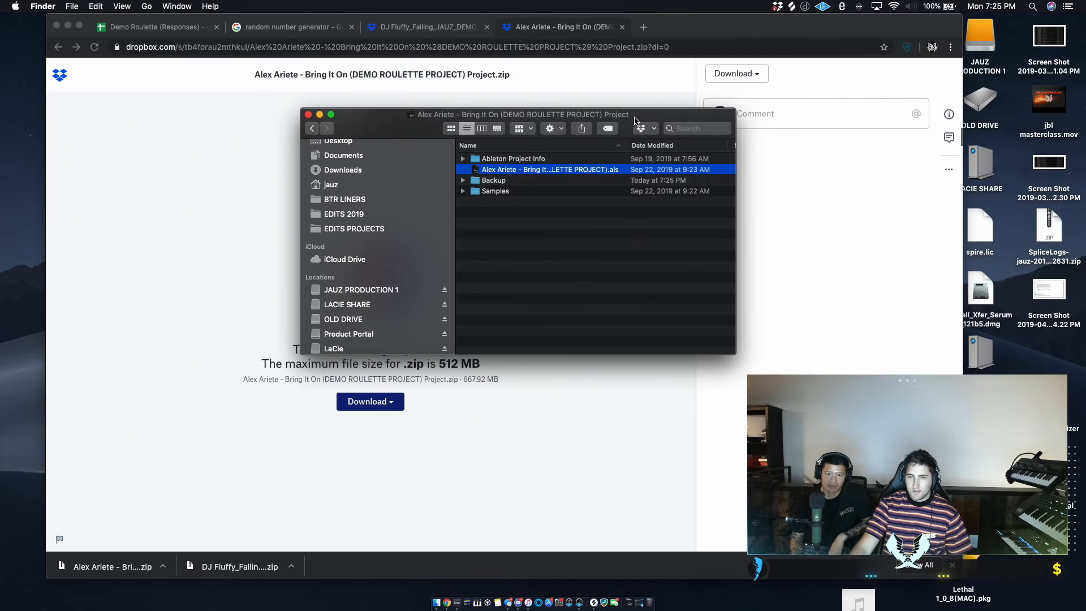
left_click_drag(635, 121, 604, 127)
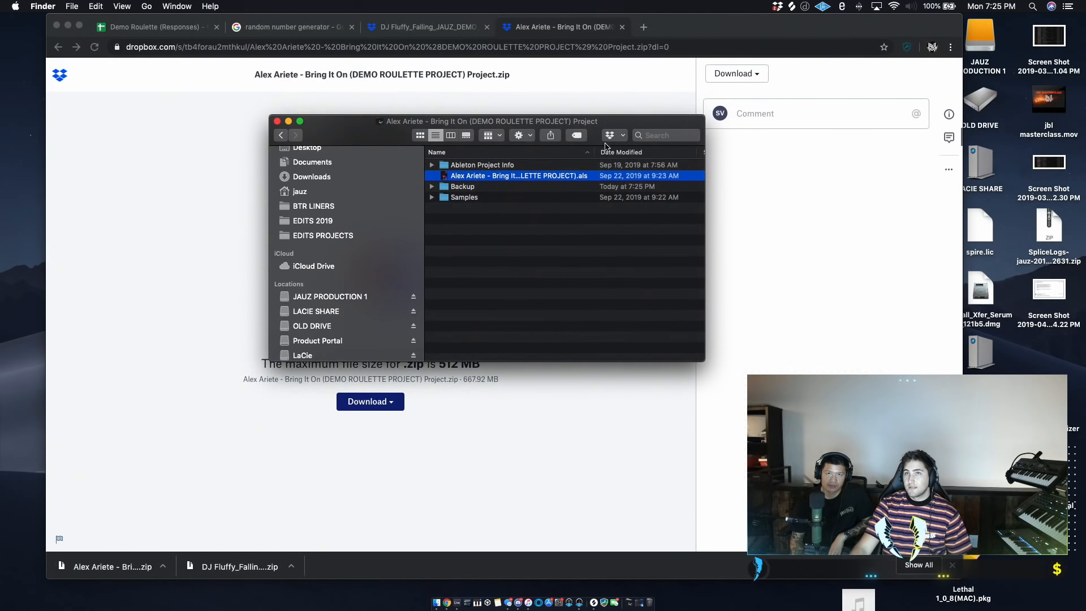
left_click(587, 219)
key("ctrl+Right")
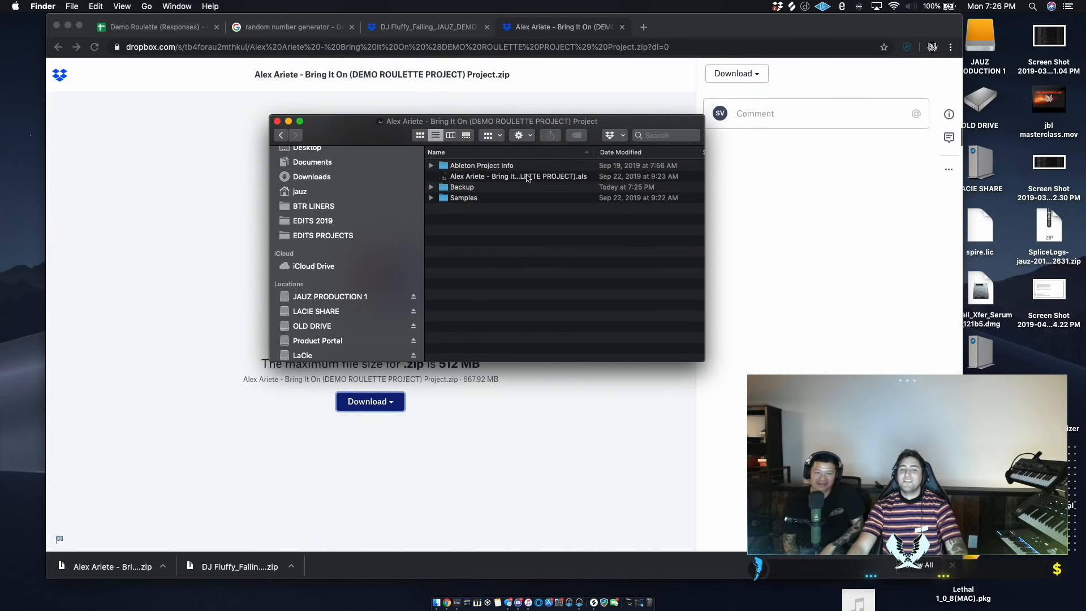
Open the Bring It On demo roulette .als set in Live without saving Untitled, and dismiss the missing plug-ins report.
double_click(527, 178)
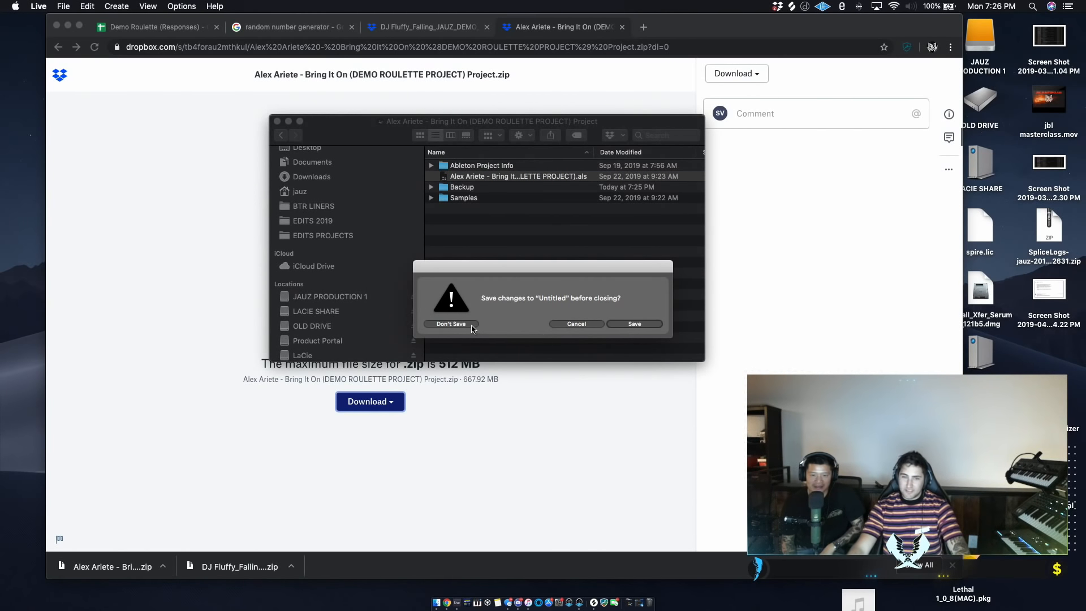
left_click(452, 324)
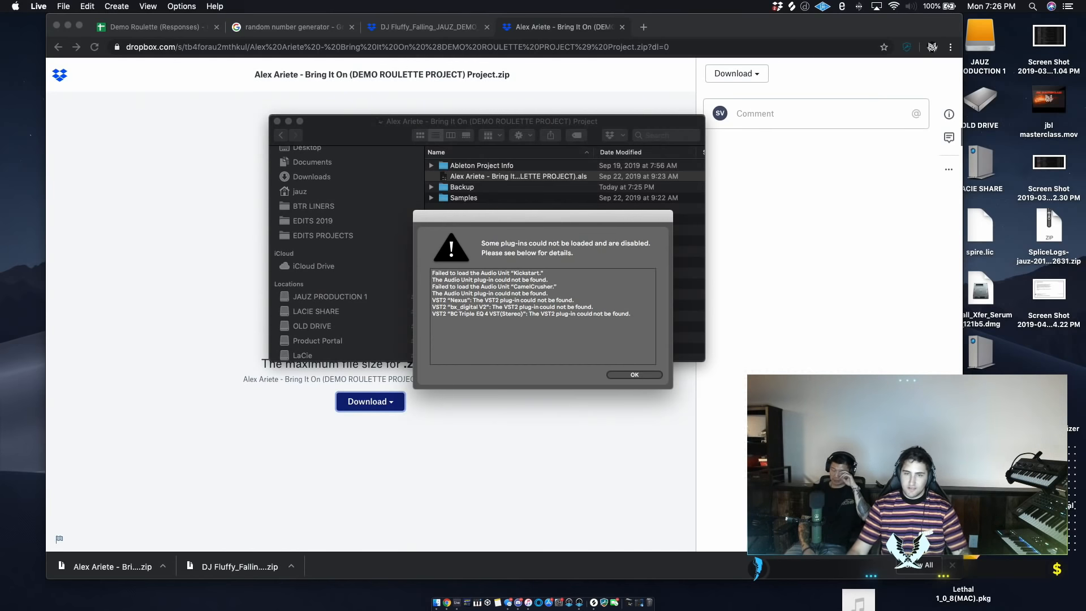
left_click(639, 376)
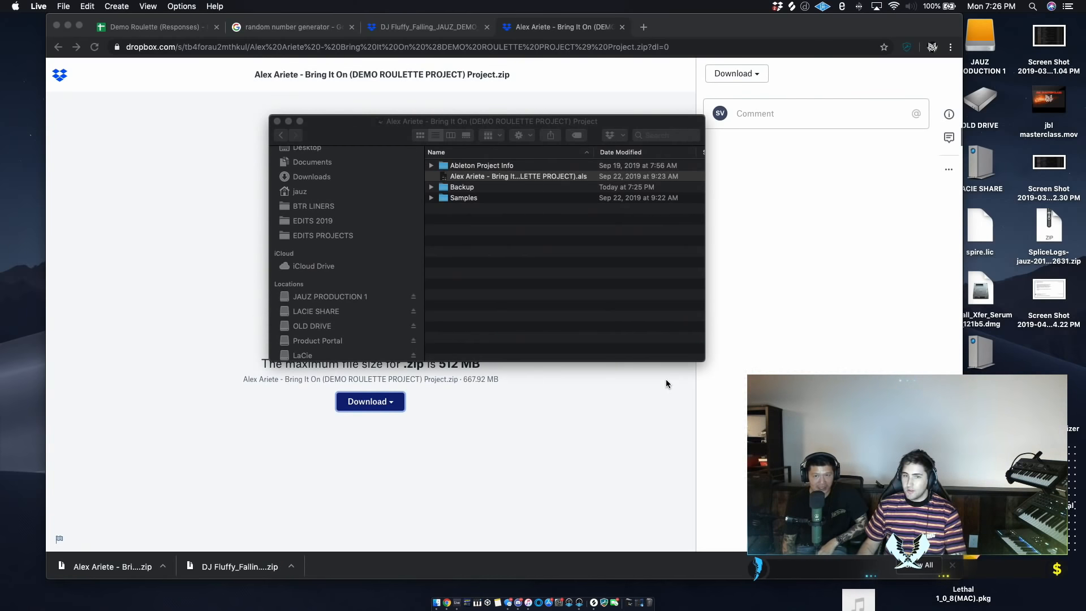
Switch to Live, view the missing media files in the File Manager and close it again.
key("ctrl+Right")
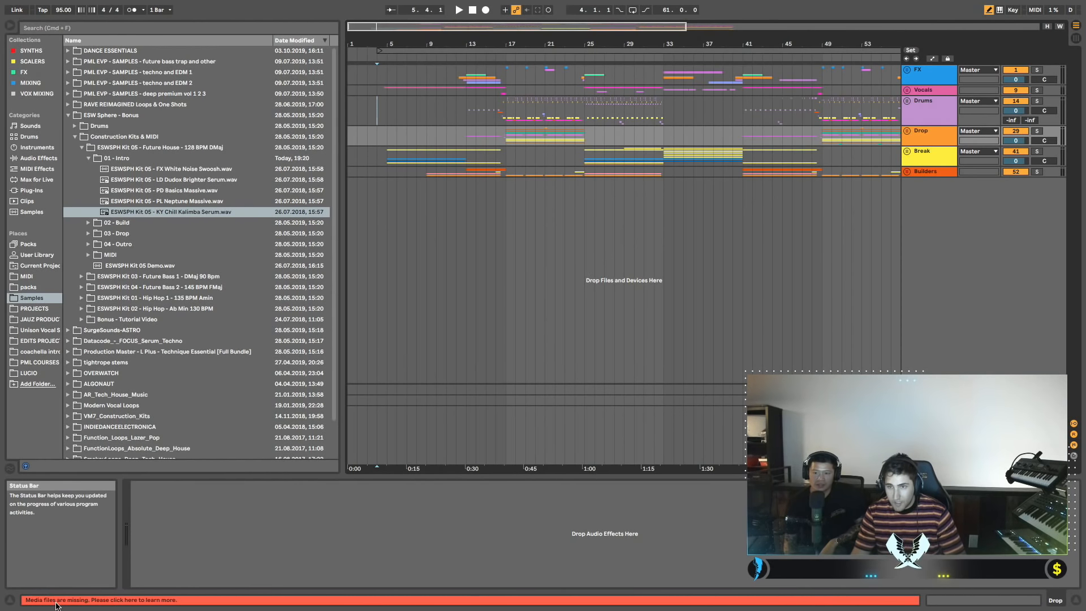
left_click(76, 601)
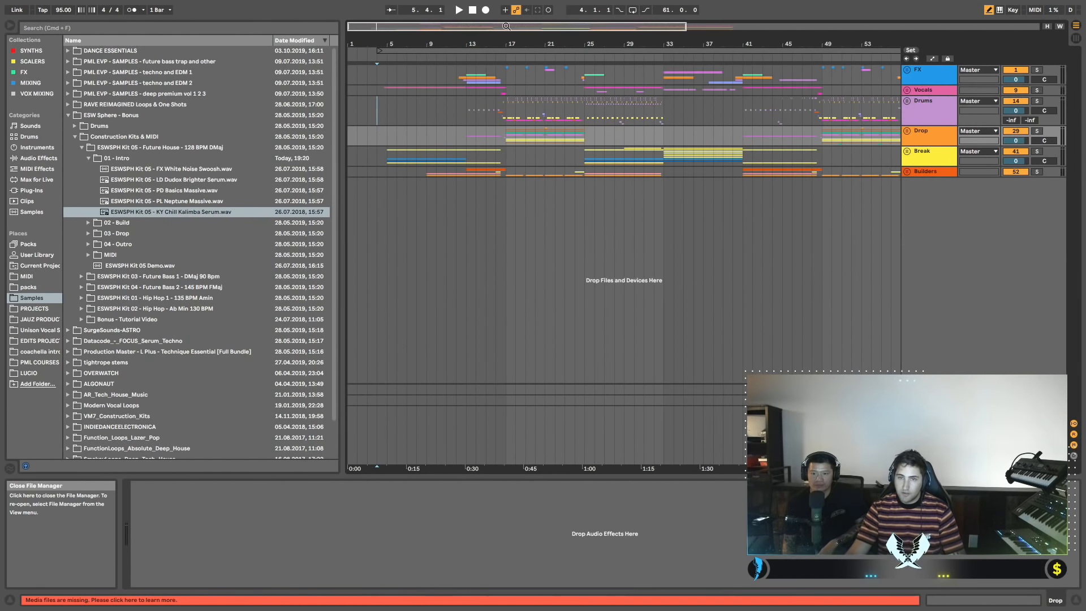
left_click(802, 27)
Reset the song position, zoom in on the arrangement's opening and play it from 4.3.1 on the Drums group.
left_click(472, 10)
left_click_drag(382, 40, 383, 62)
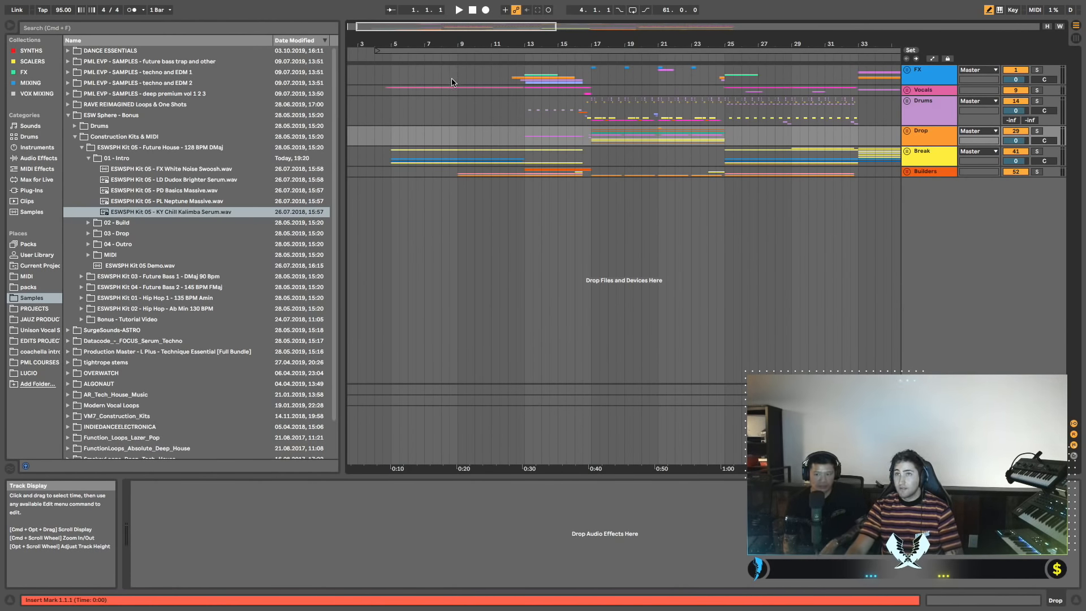
left_click(383, 103)
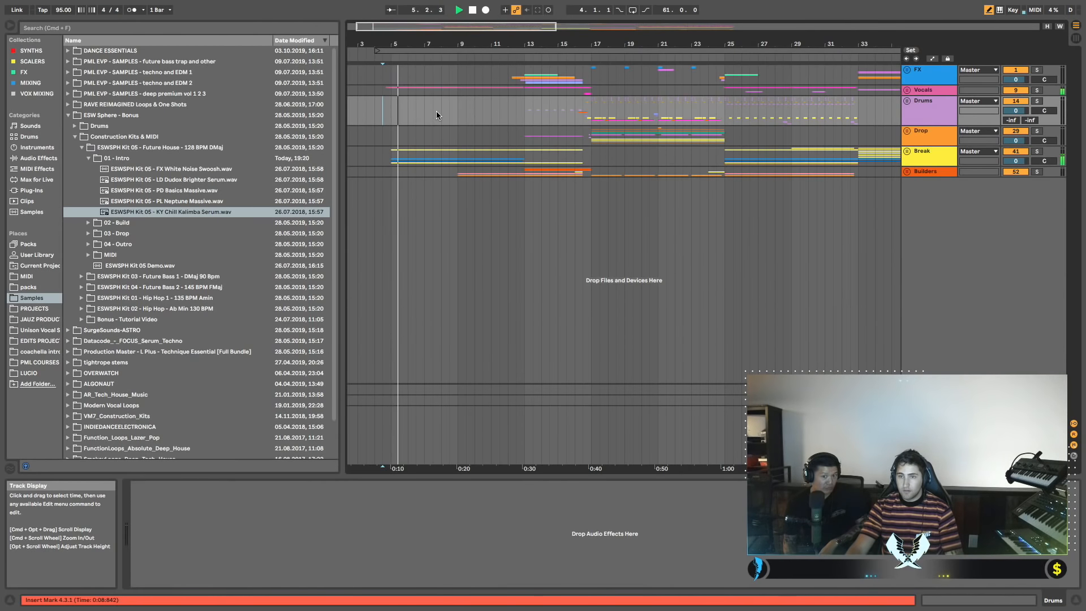
scroll(546, 113, "left", 2)
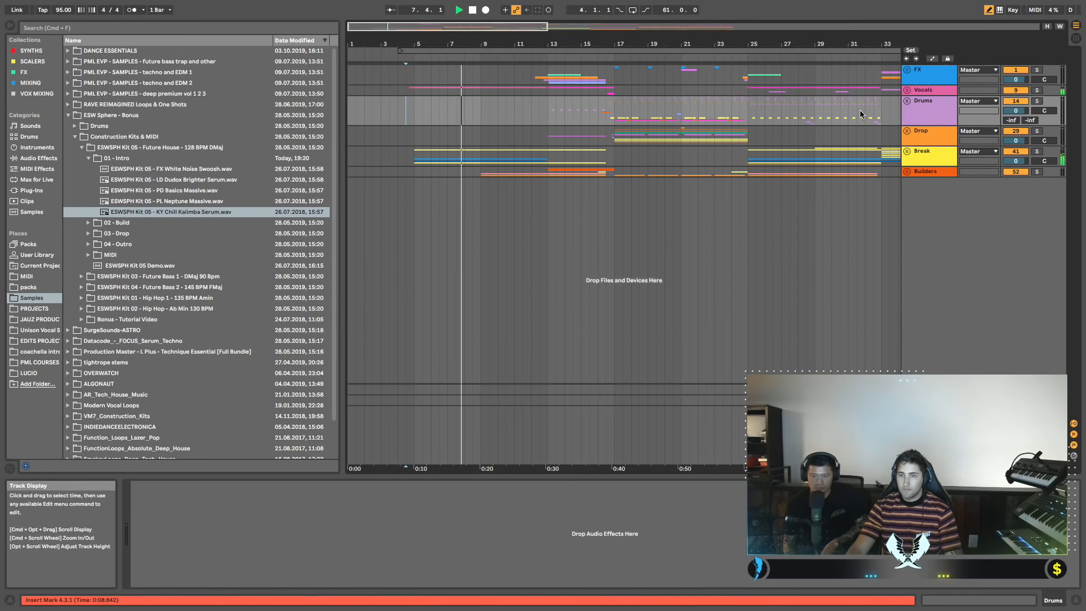
Unfold the Vocals group and play the song from the first vocal clip on the Lead track.
left_click(908, 91)
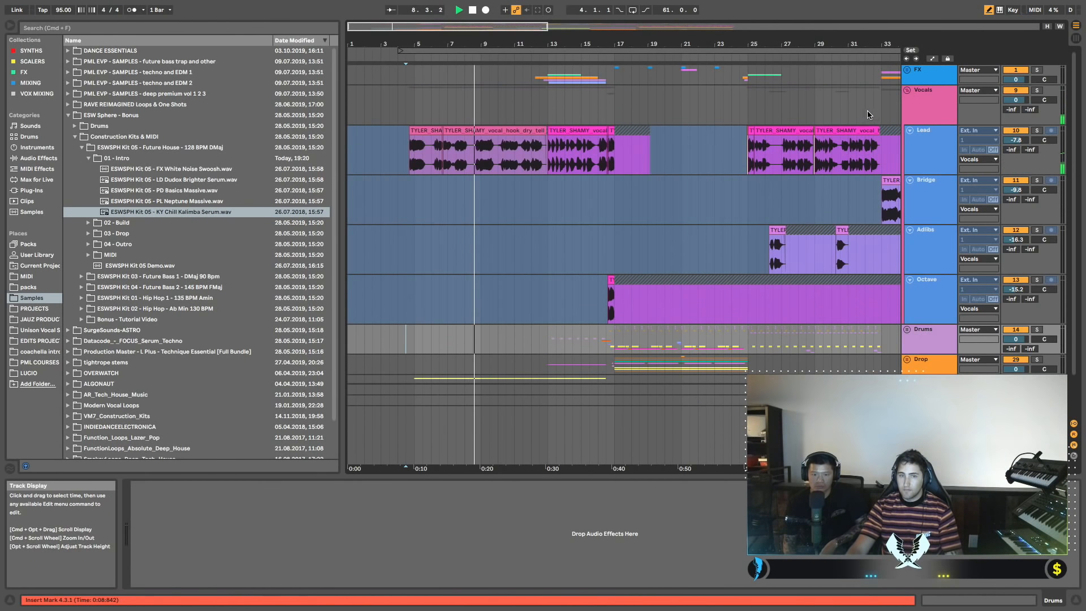
left_click(908, 91)
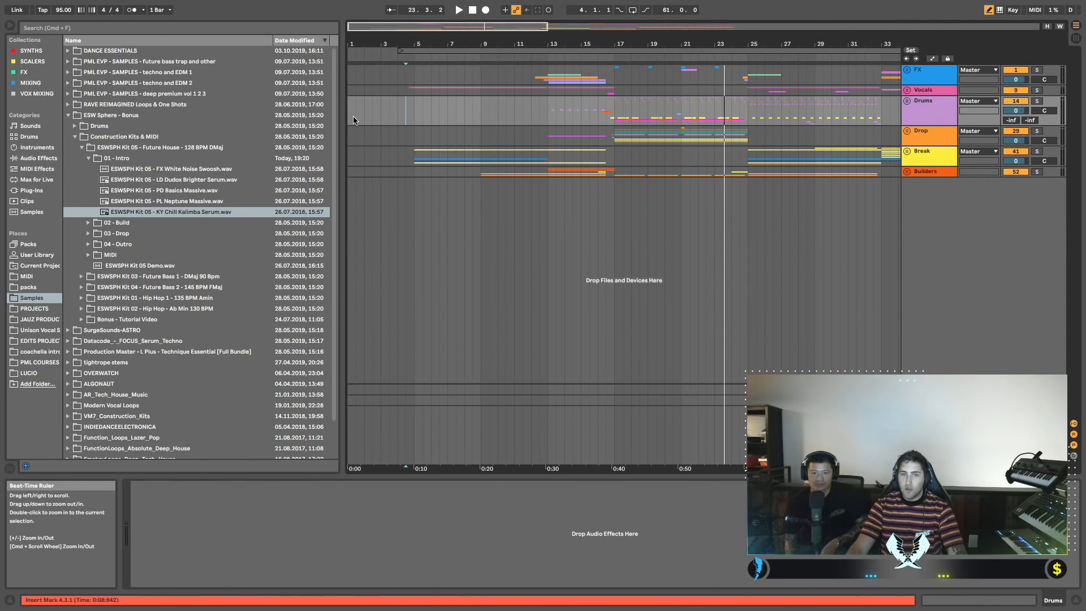
left_click(906, 90)
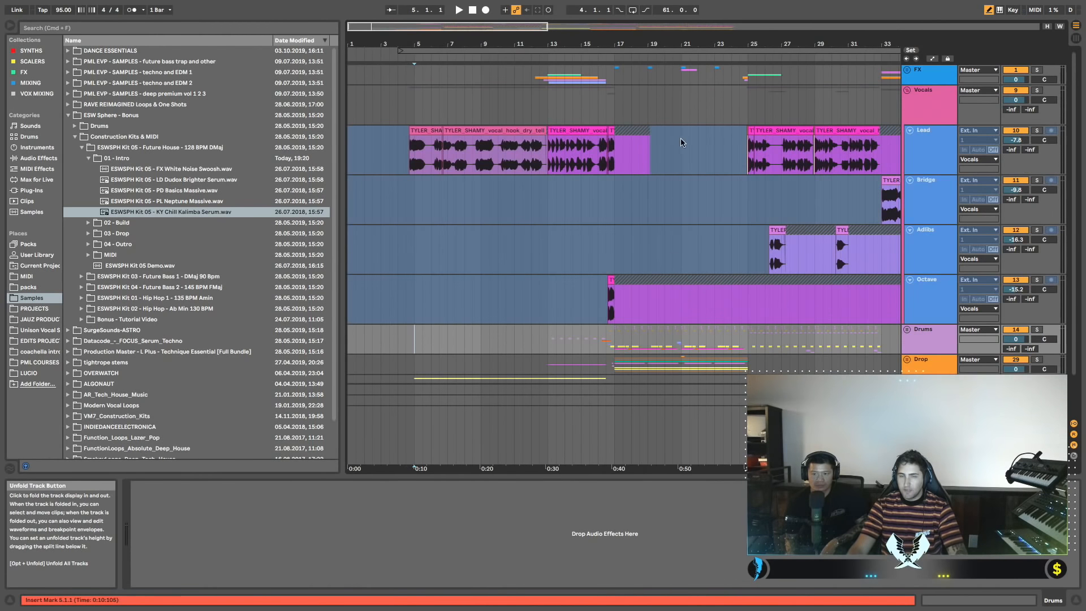
scroll(688, 148, "down", 2)
scroll(688, 147, "up", 2)
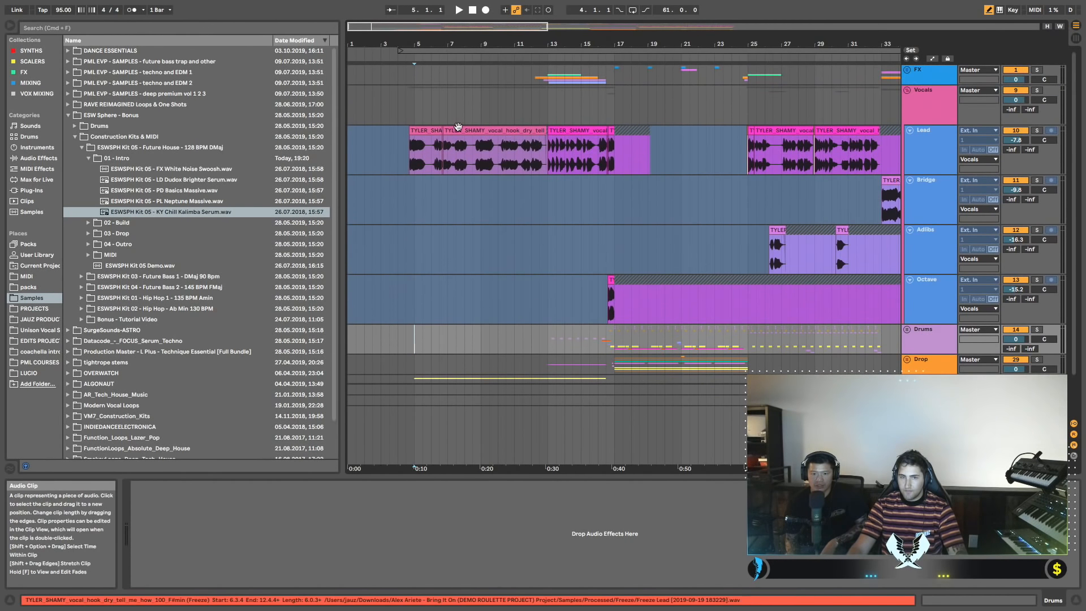
left_click(425, 131)
scroll(458, 151, "down", 2)
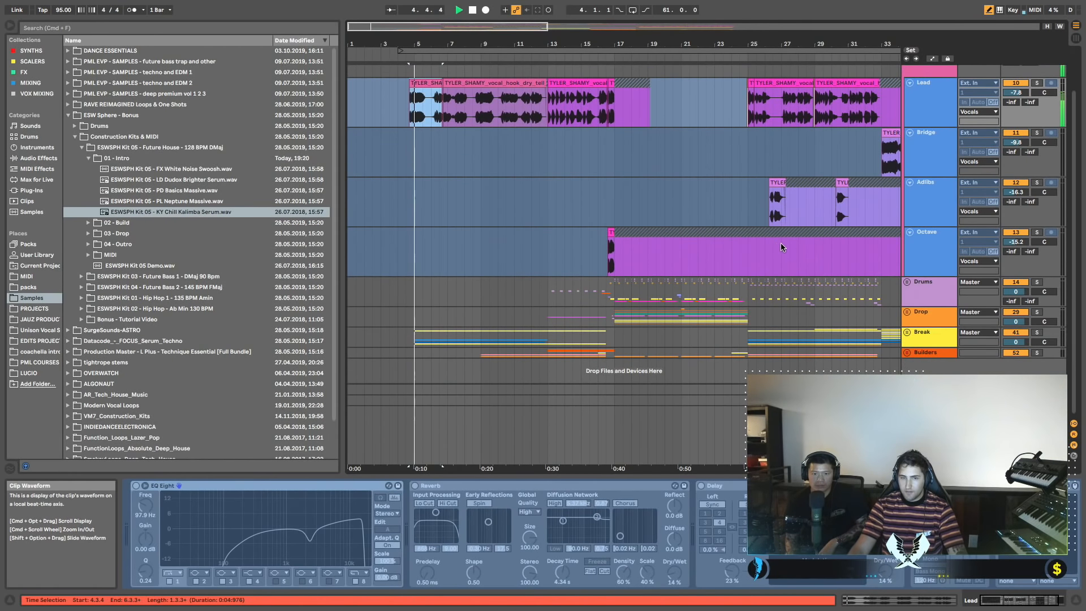
Solo and unfold the Break group, stop playback and open the first clip on the Wurlyy track.
left_click(1037, 333)
left_click(906, 333)
scroll(737, 305, "down", 8)
key("space")
scroll(735, 305, "up", 3)
scroll(734, 306, "up", 1)
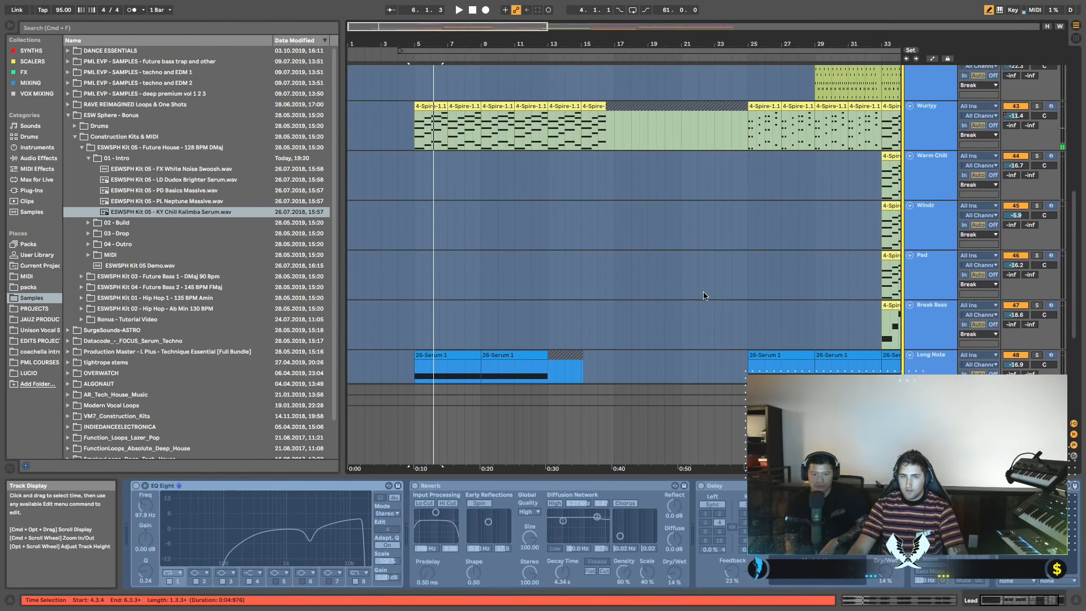
double_click(428, 106)
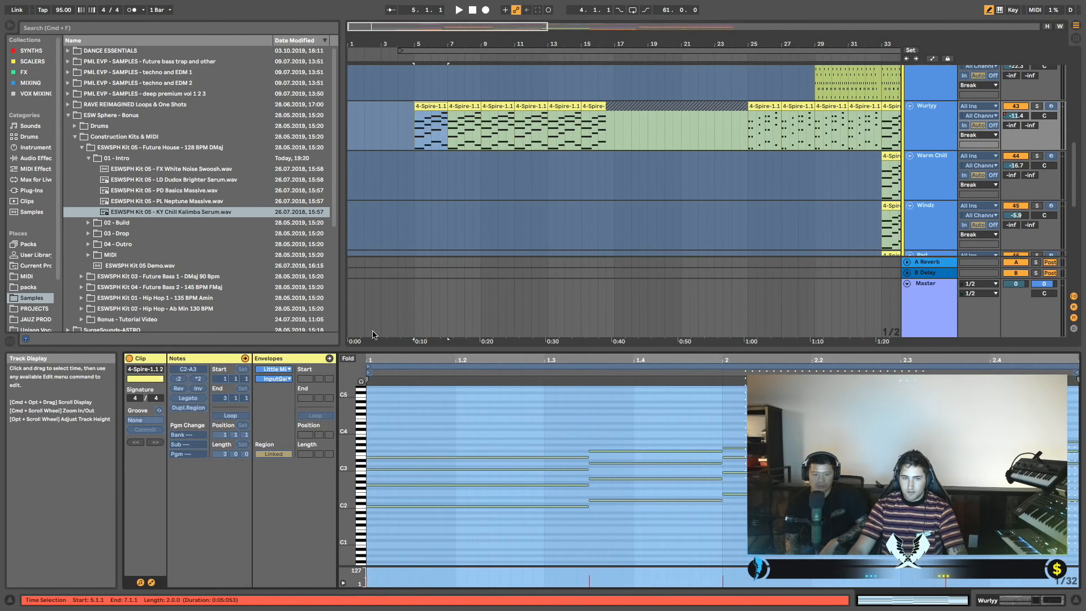
Examine the chord notes in the Wurlyy clip's note editor and fold it to show only the used keys.
left_click_drag(350, 398, 400, 403)
scroll(399, 402, "down", 10)
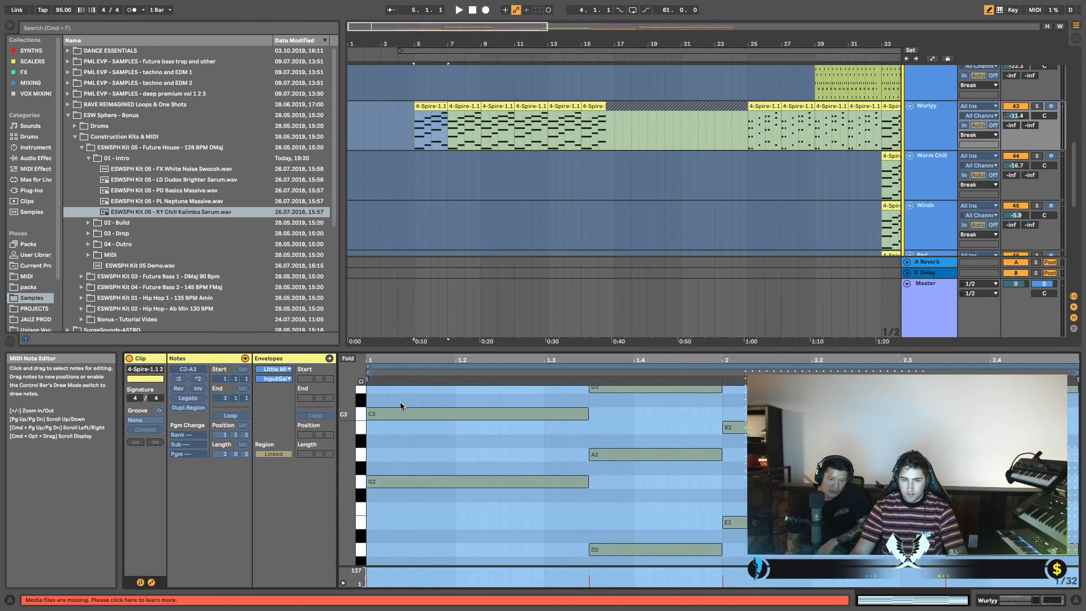
scroll(400, 405, "up", 3)
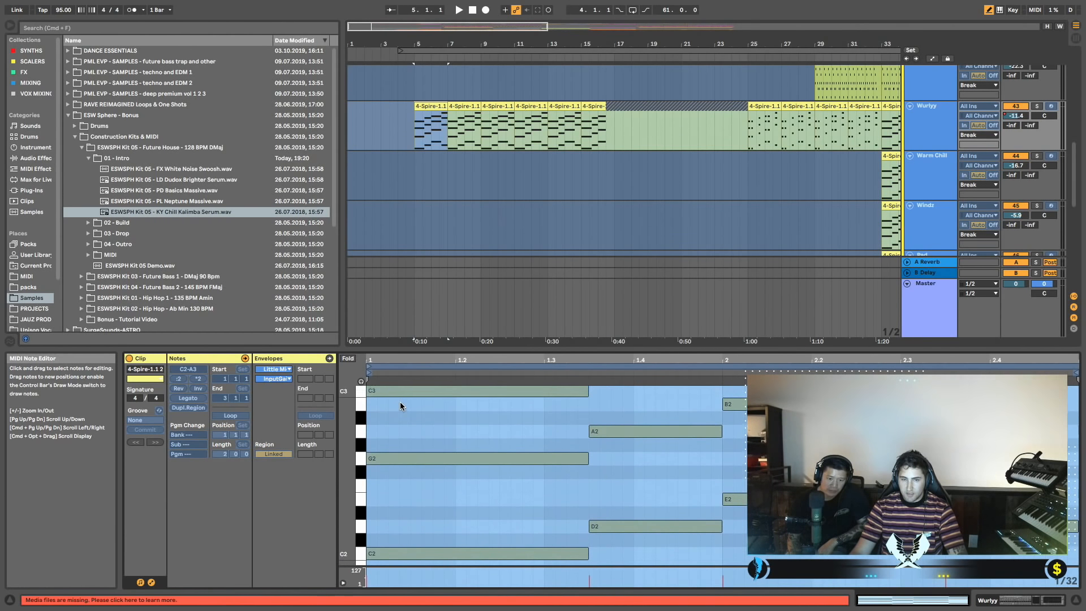
scroll(400, 406, "down", 1)
scroll(400, 402, "up", 5)
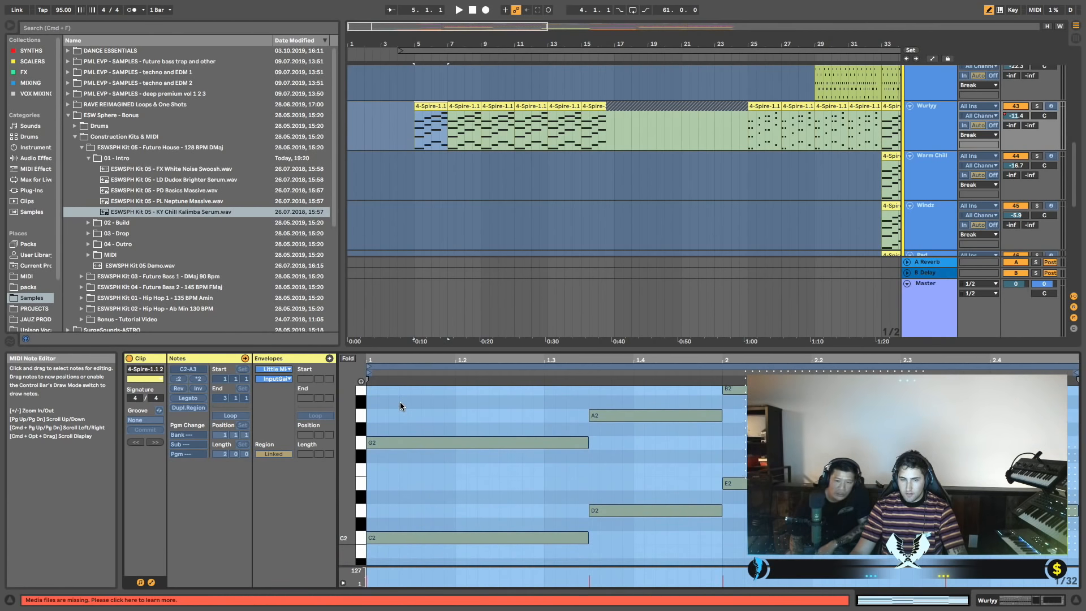
scroll(400, 405, "down", 7)
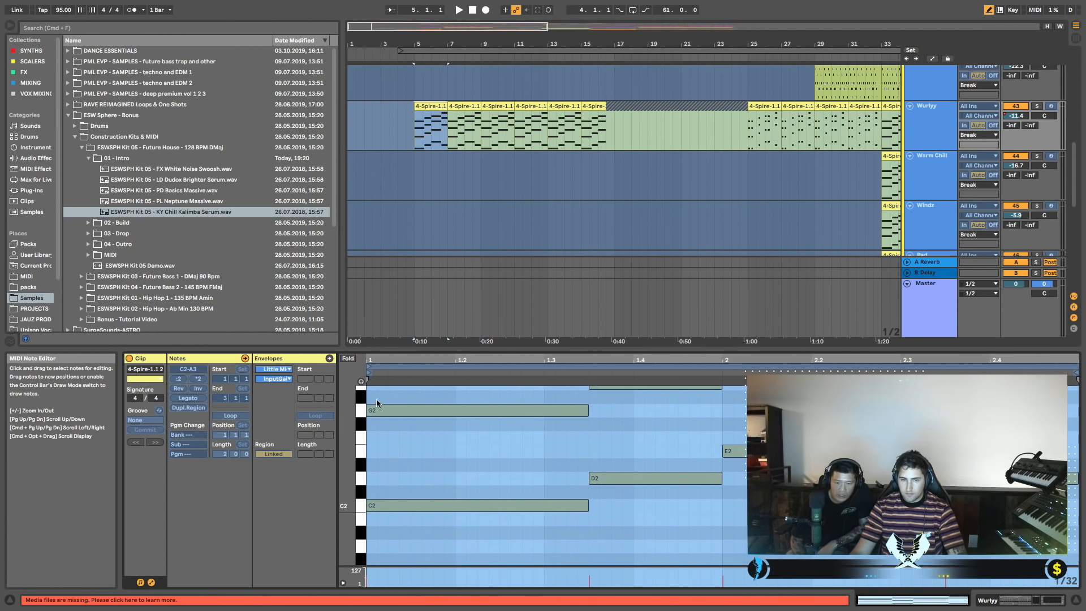
left_click(348, 358)
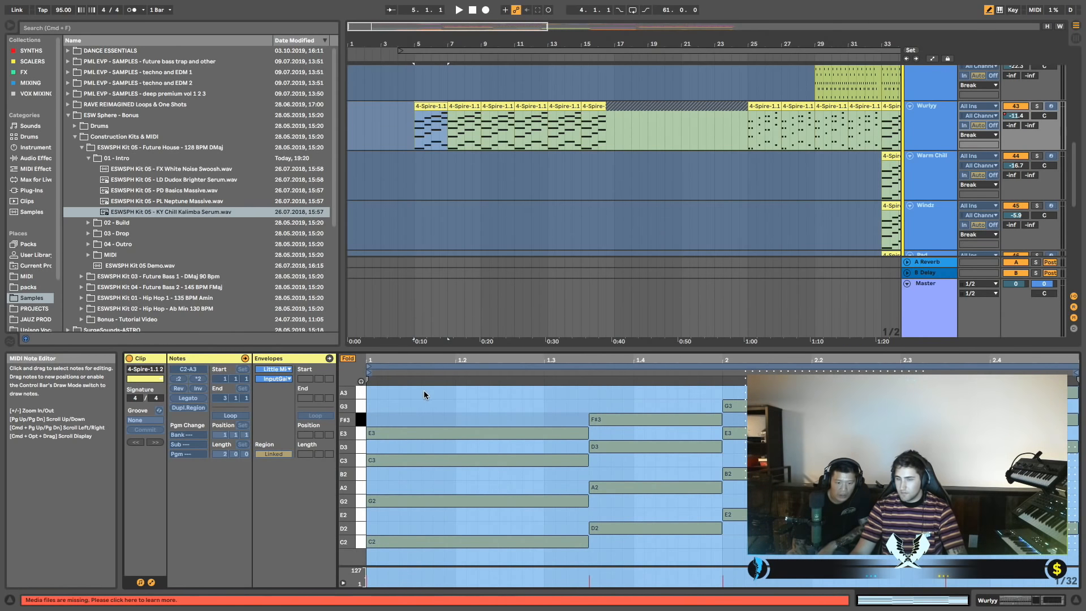
Solo the Wurlyy track and listen to its chords from 5.1.1.
key("space")
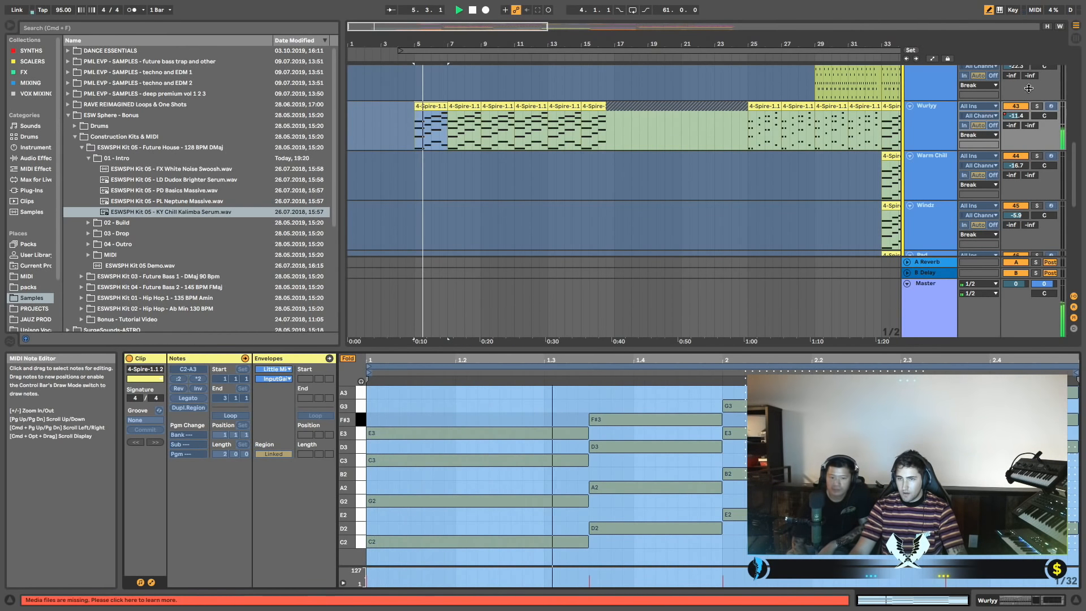
left_click(1037, 107)
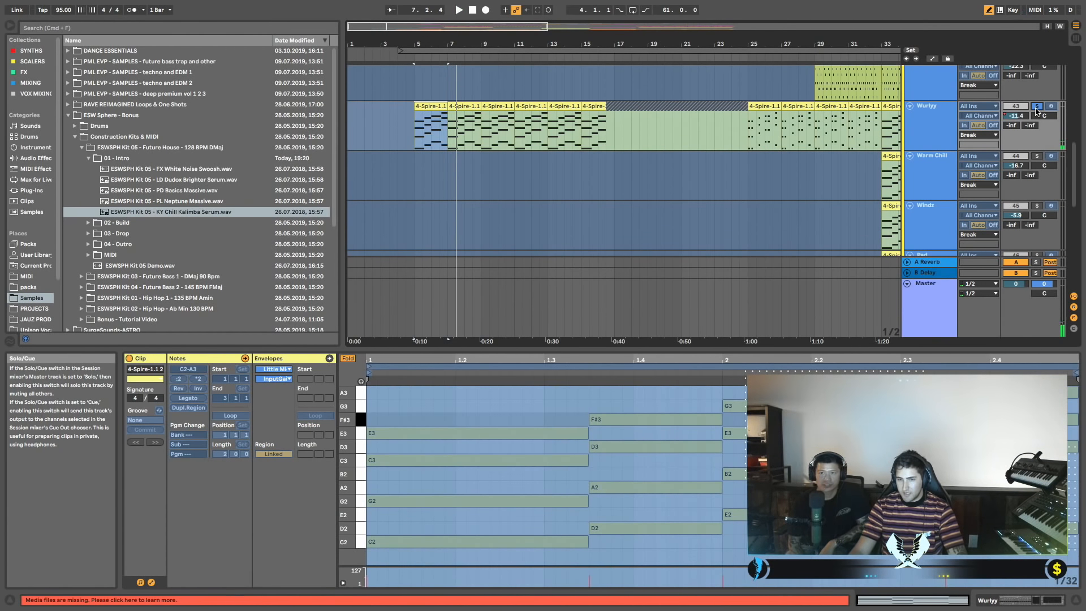
left_click(429, 143)
left_click(421, 143)
key("space")
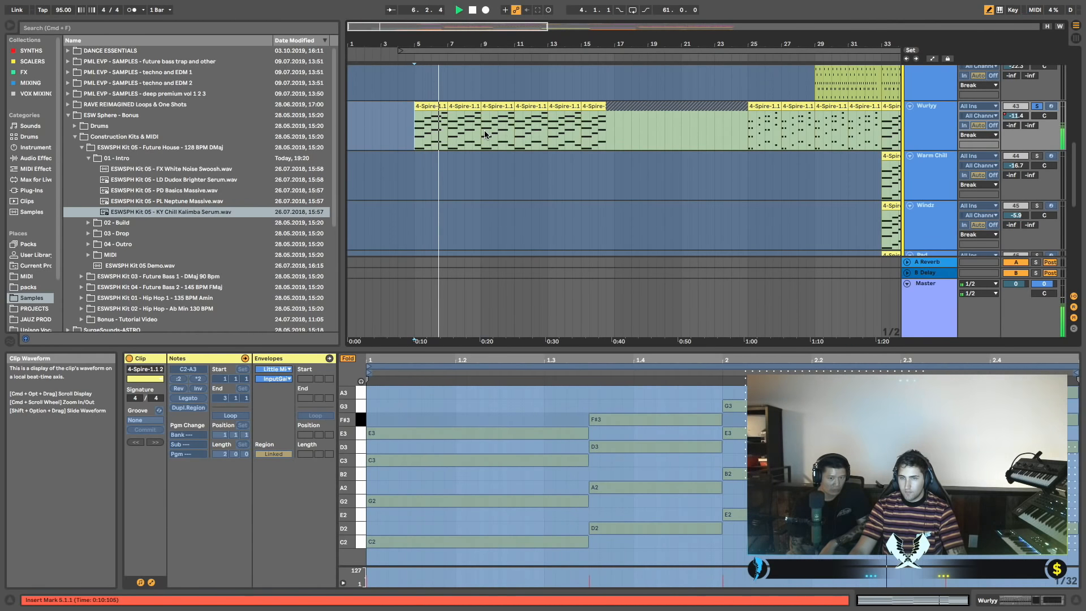
scroll(737, 117, "right", 10)
key("space")
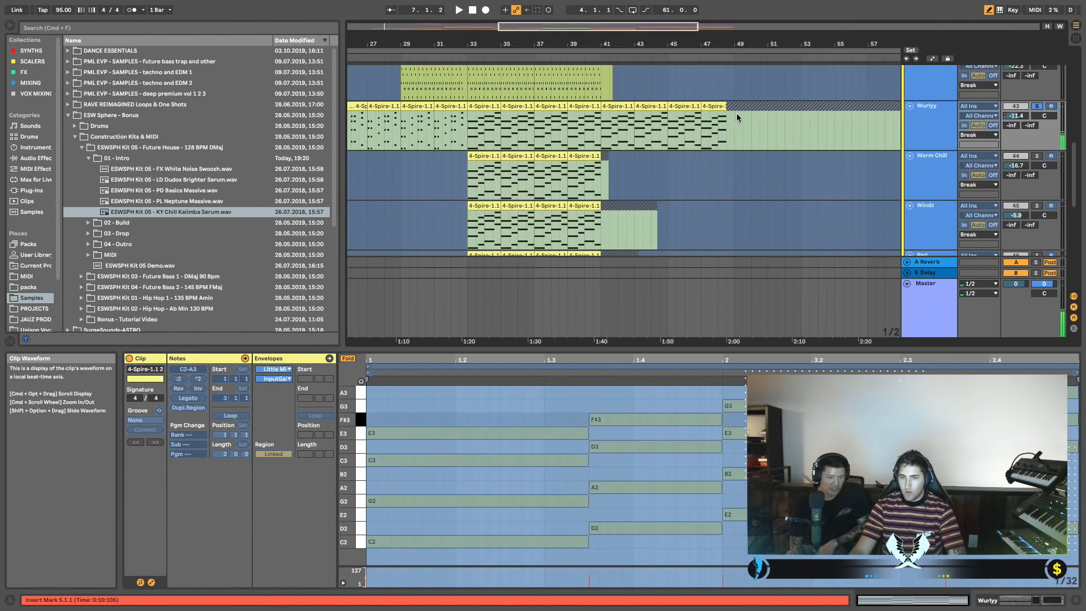
Fold the Vocals group, start playback from bar 25 and turn off the Break and Wurlyy solos.
scroll(737, 113, "up", 15)
scroll(719, 112, "left", 3)
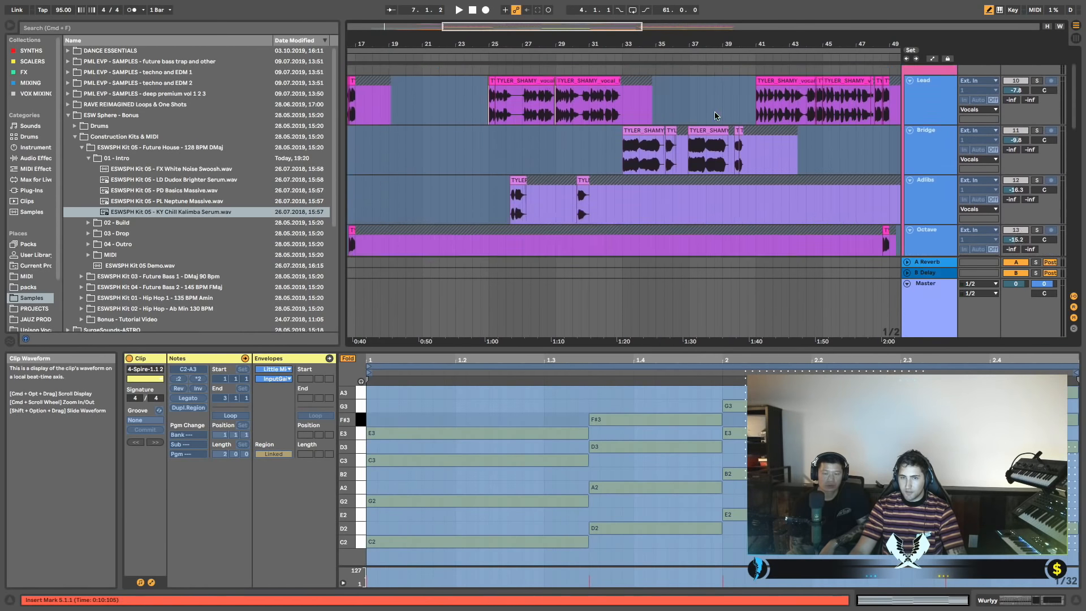
scroll(714, 116, "up", 2)
scroll(714, 116, "left", 2)
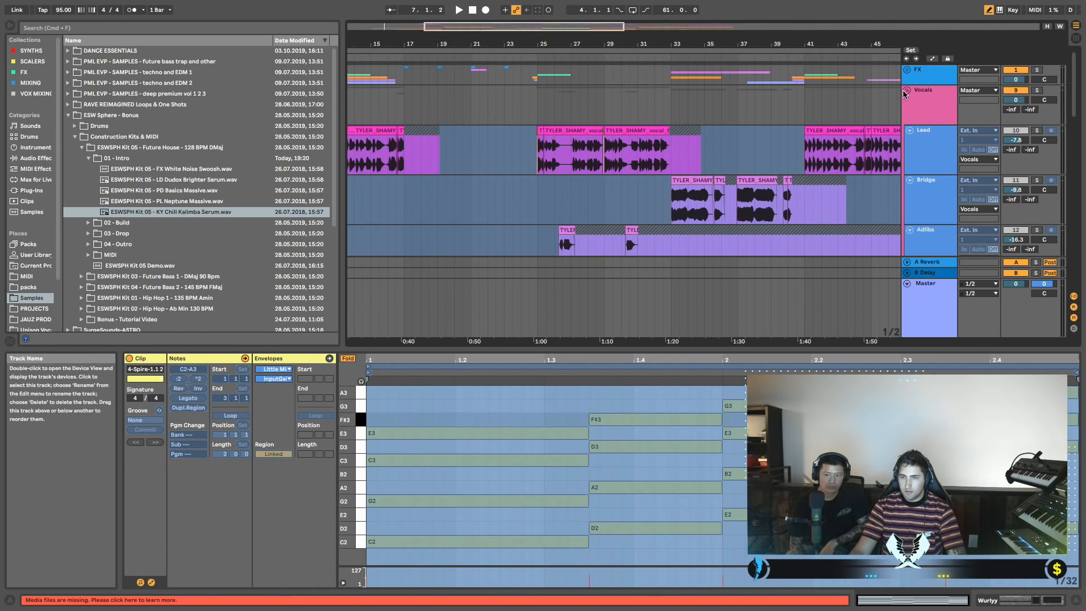
left_click(907, 91)
scroll(730, 129, "down", 4)
left_click(539, 144)
key("space")
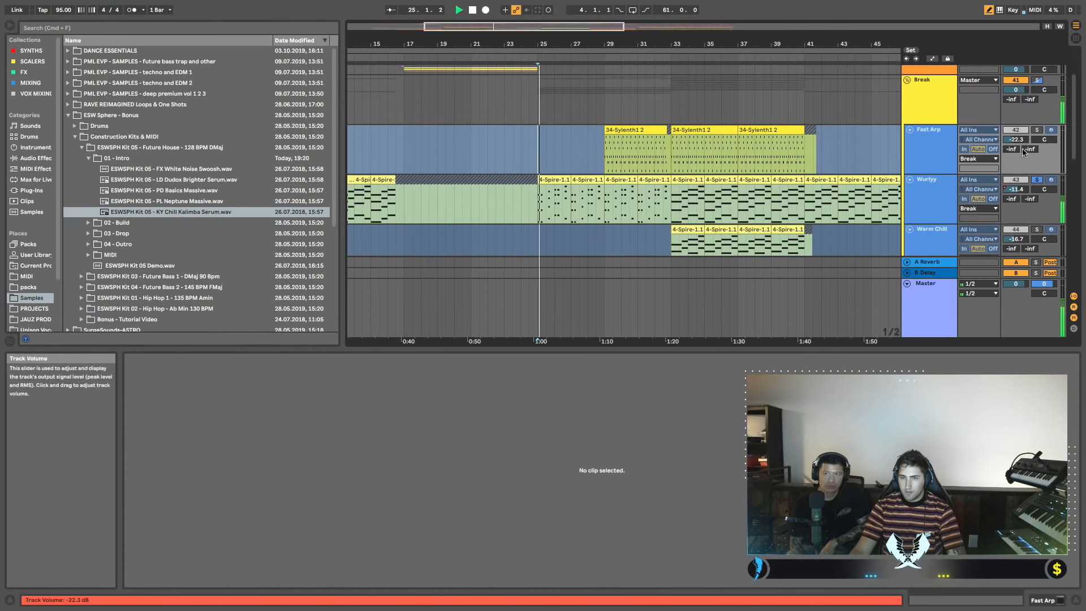
left_click(1037, 179)
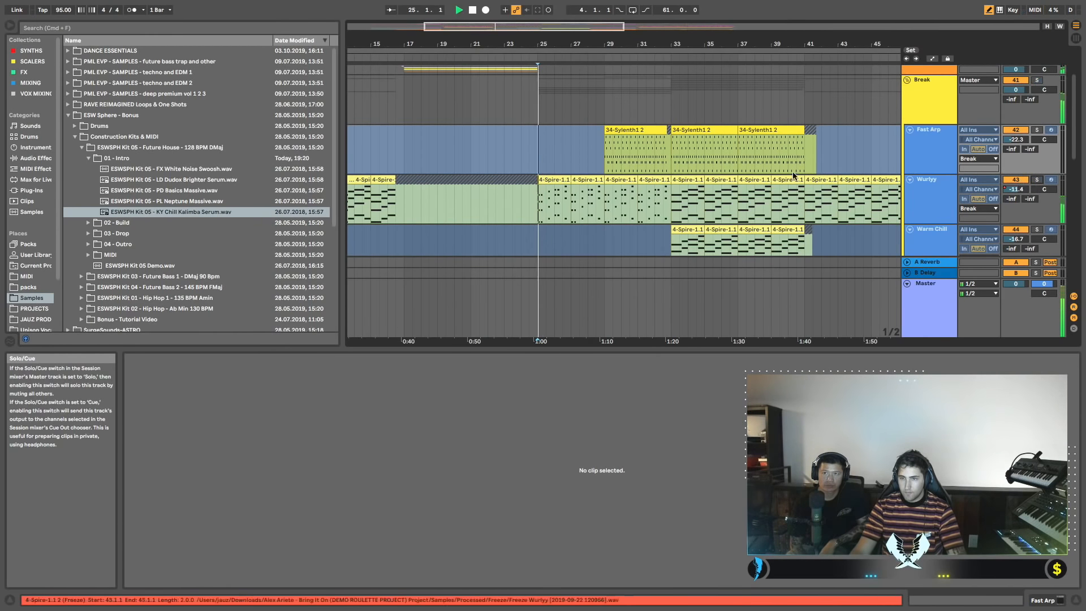
Play the song from 17.1.1, unfold the Drop group and look through the chord and bass clips on its tracks.
scroll(793, 175, "down", 3)
scroll(609, 130, "left", 6)
scroll(609, 130, "up", 5)
left_click(615, 170)
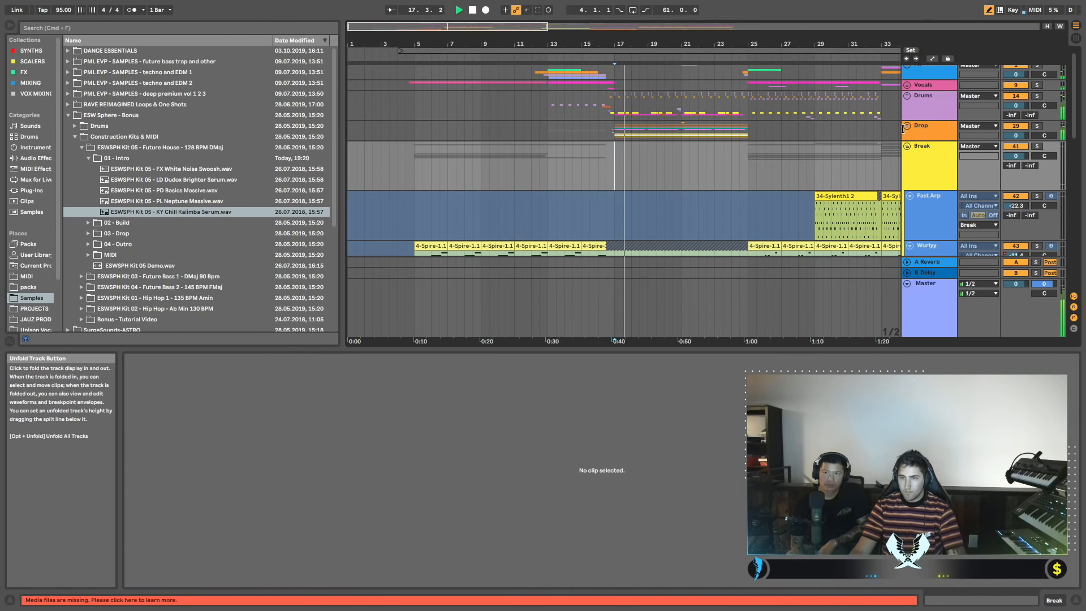
left_click(907, 131)
scroll(663, 75, "down", 8)
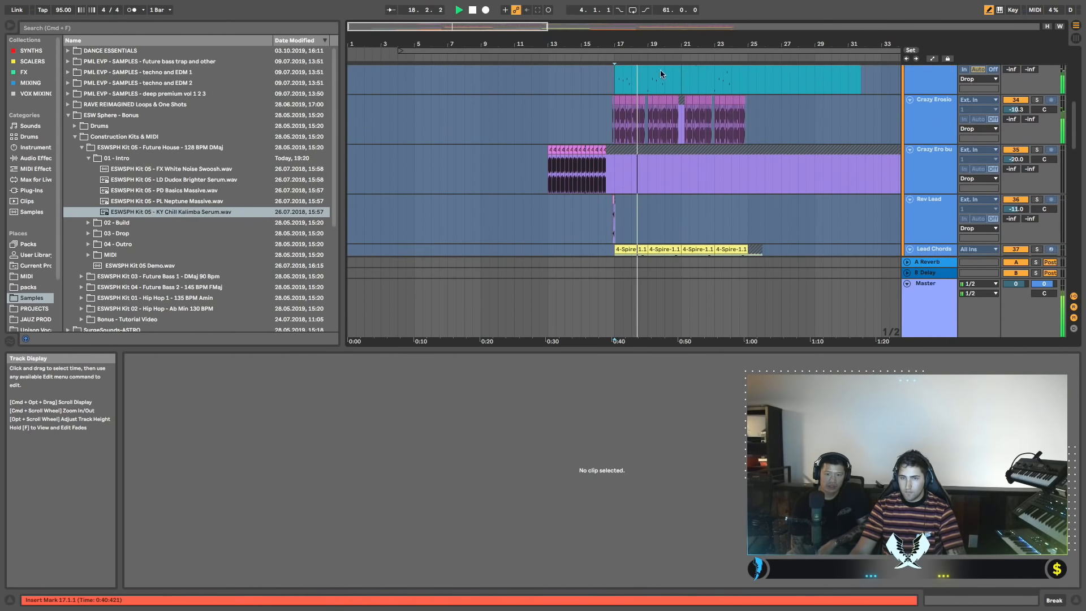
scroll(633, 79, "down", 8)
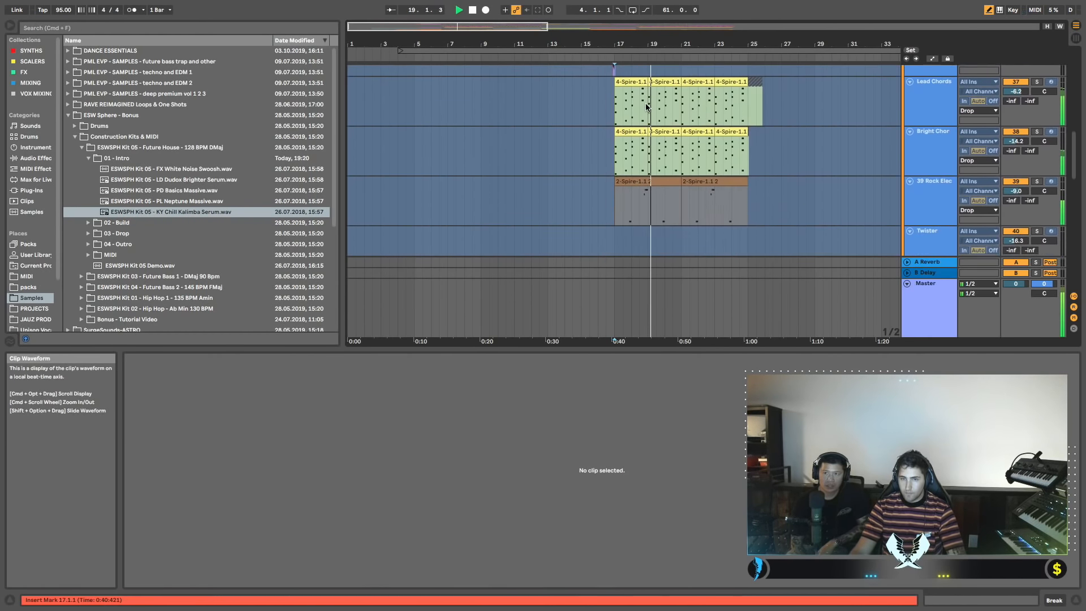
scroll(628, 79, "up", 5)
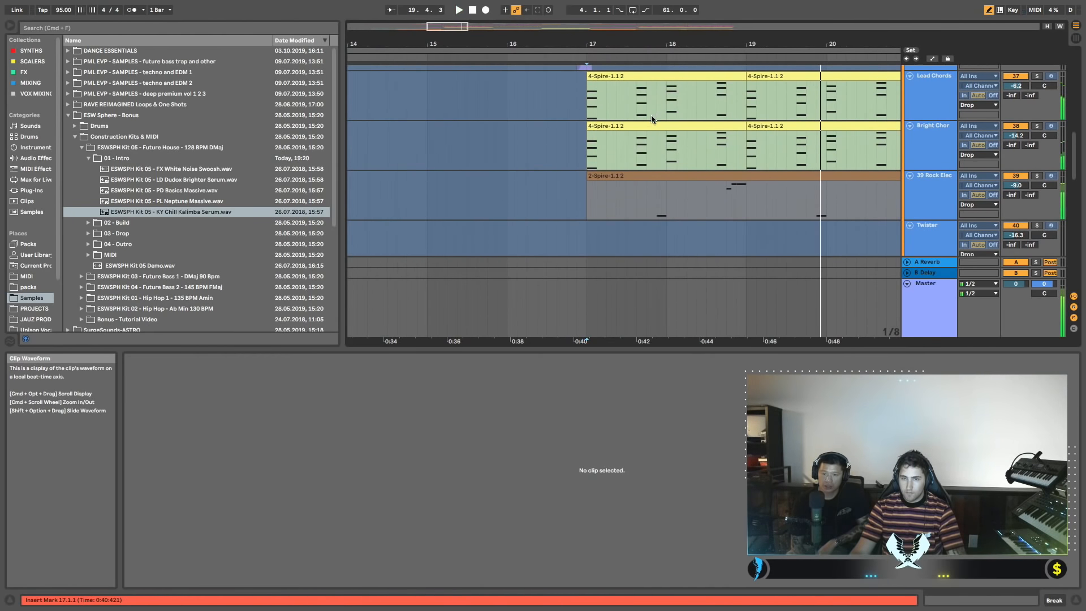
scroll(645, 116, "down", 2)
scroll(651, 121, "down", 4)
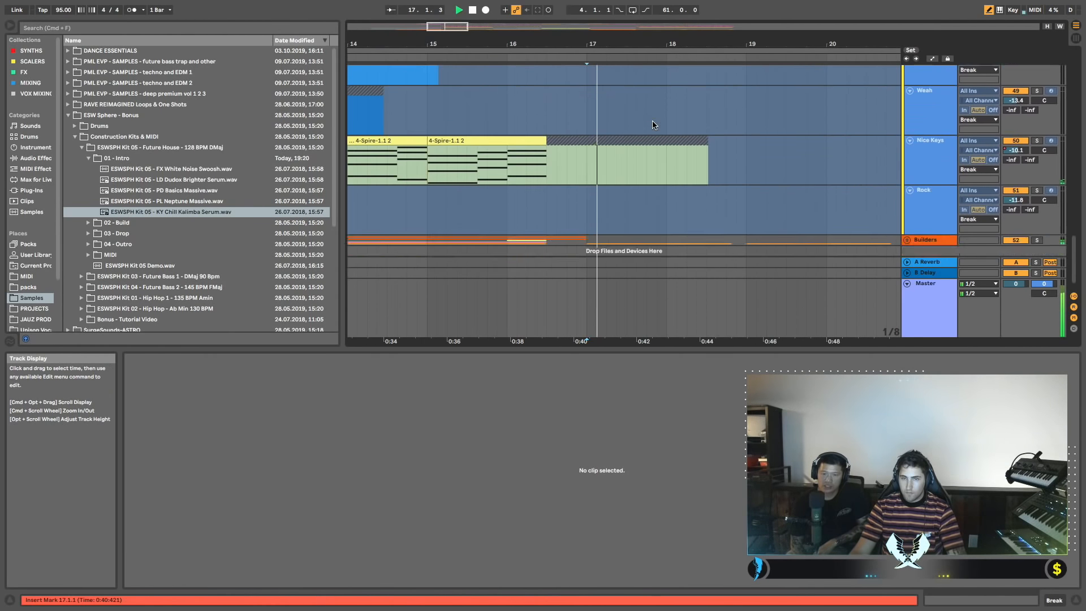
Listen to the Mid Bass and Main Bass tracks soloed in turn, and open the Main Bass clip at bar 17.
scroll(653, 120, "up", 8)
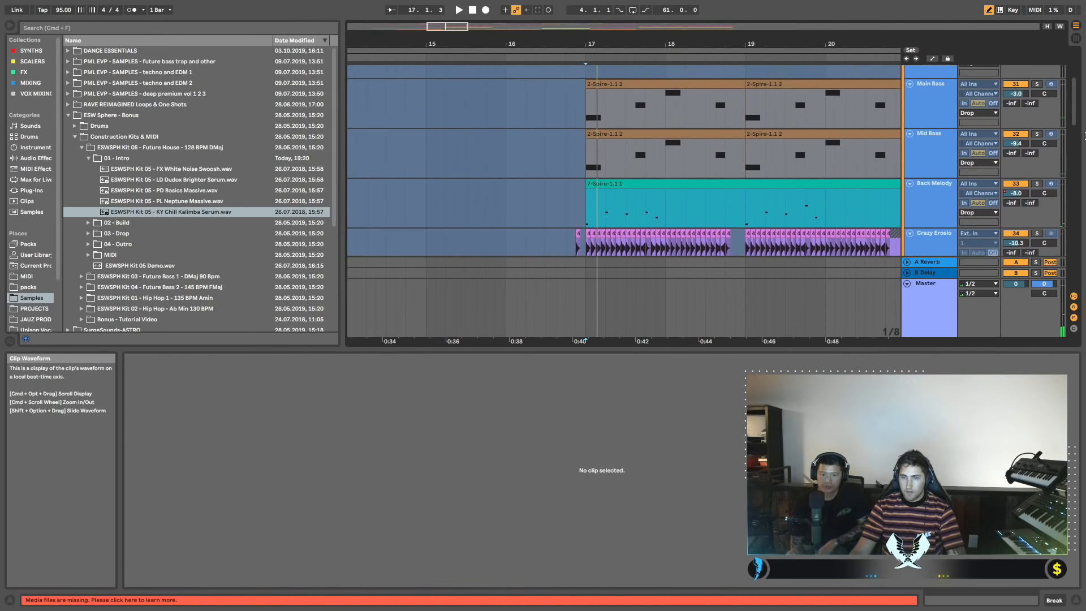
left_click(1037, 134)
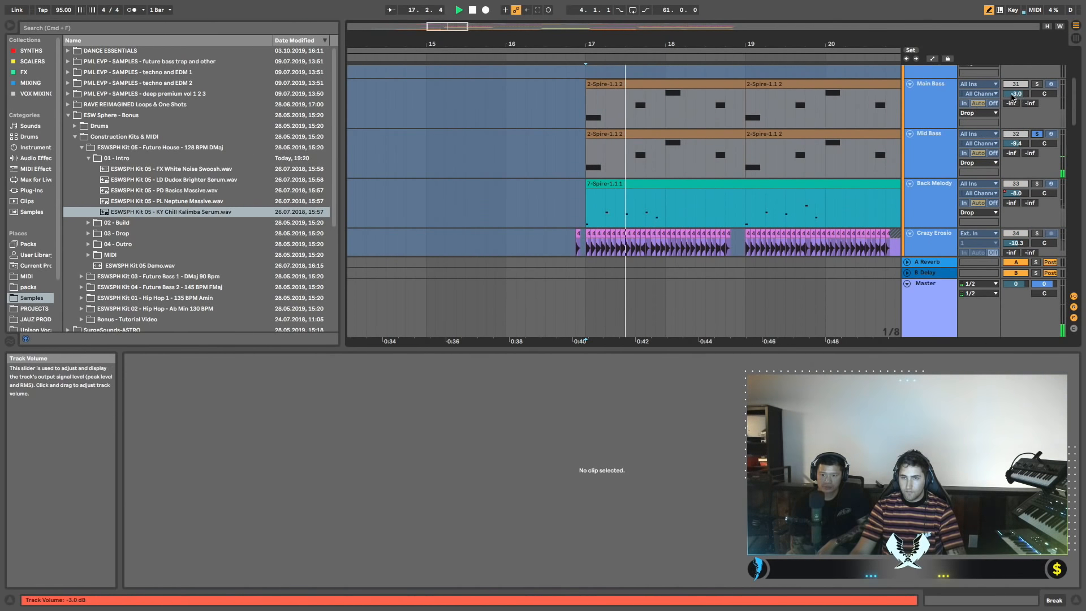
left_click(1037, 83)
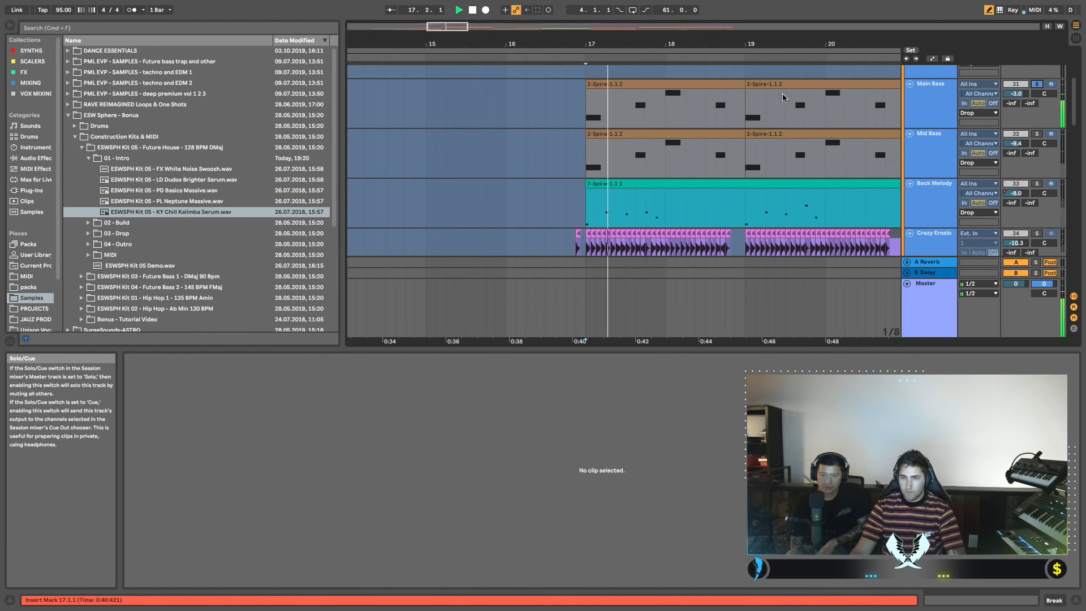
scroll(783, 97, "up", 2)
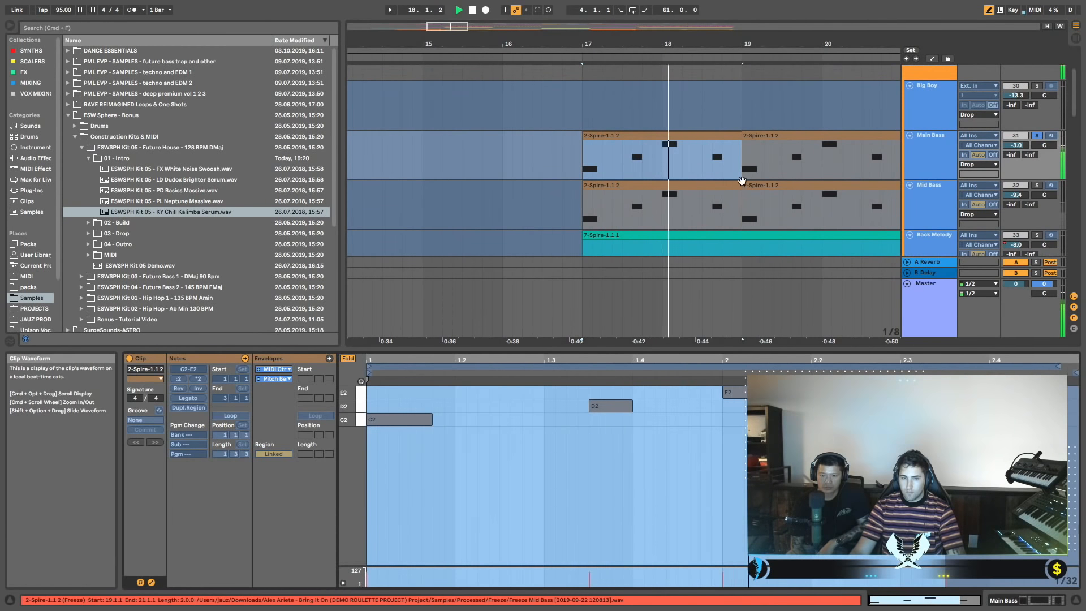
left_click(662, 136)
key("space")
Collapse all tracks inside the Drop group and look over the arrangement around the drop.
left_click(909, 137, "alt")
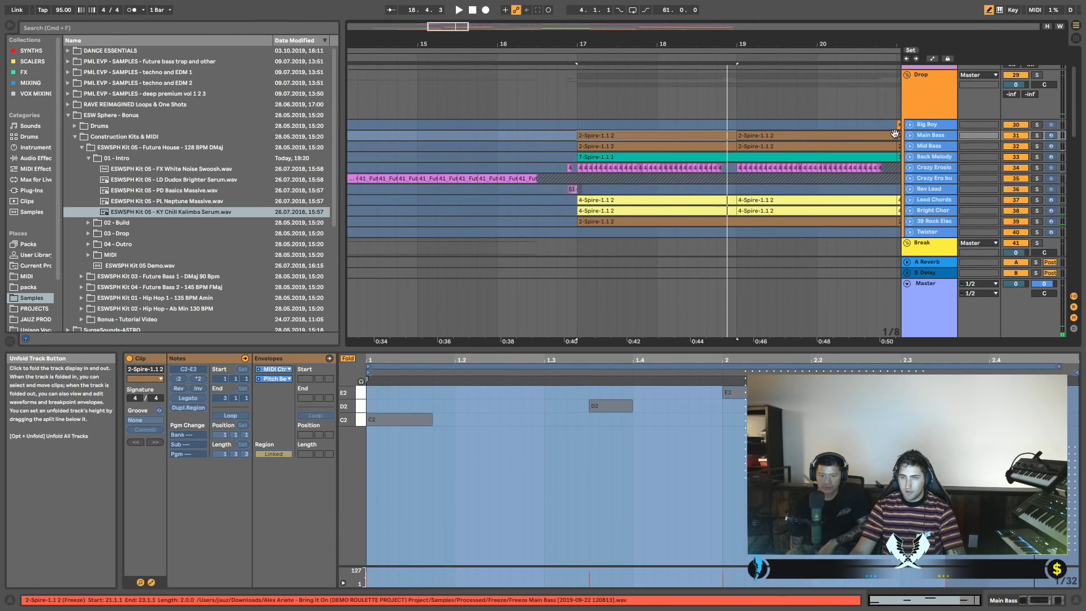
left_click_drag(766, 40, 808, 26)
scroll(767, 104, "left", 1)
scroll(767, 104, "left", 4)
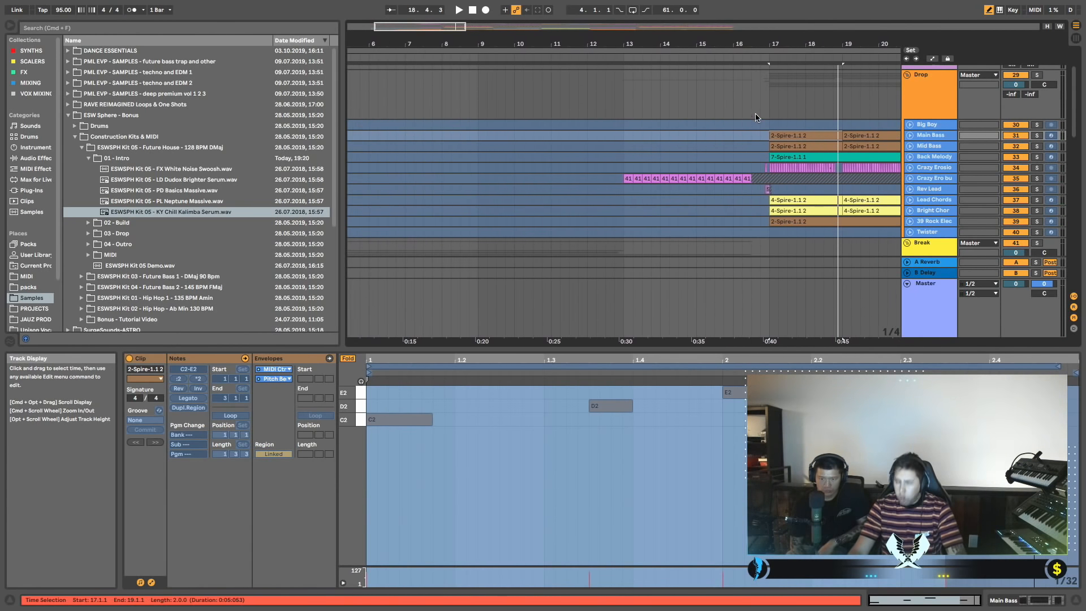
scroll(764, 116, "up", 3)
scroll(763, 117, "right", 6)
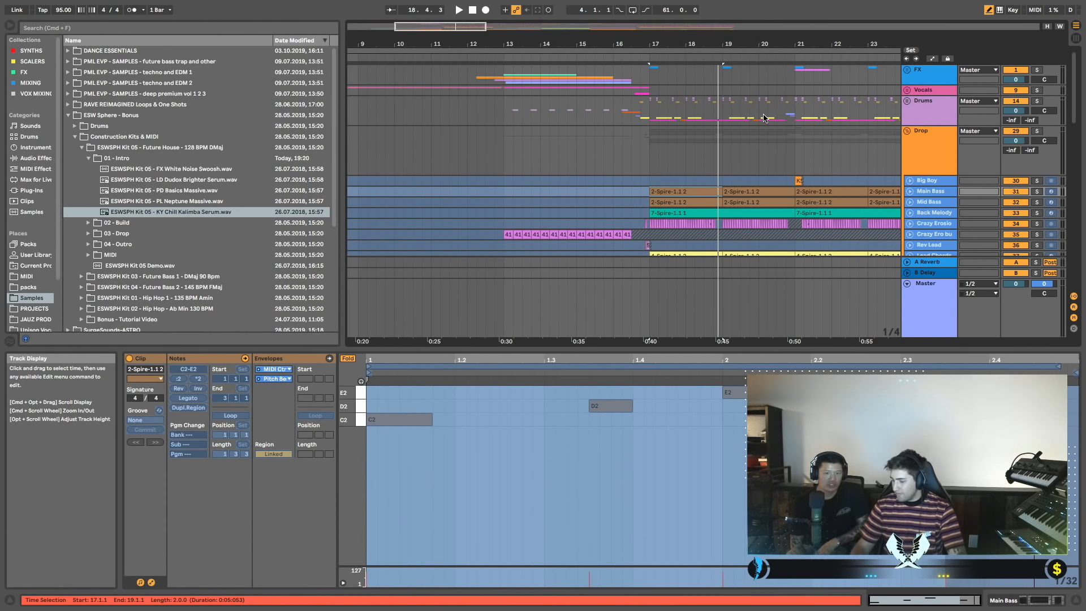
scroll(764, 118, "down", 6)
scroll(764, 118, "right", 3)
scroll(773, 120, "up", 6)
scroll(781, 123, "left", 8)
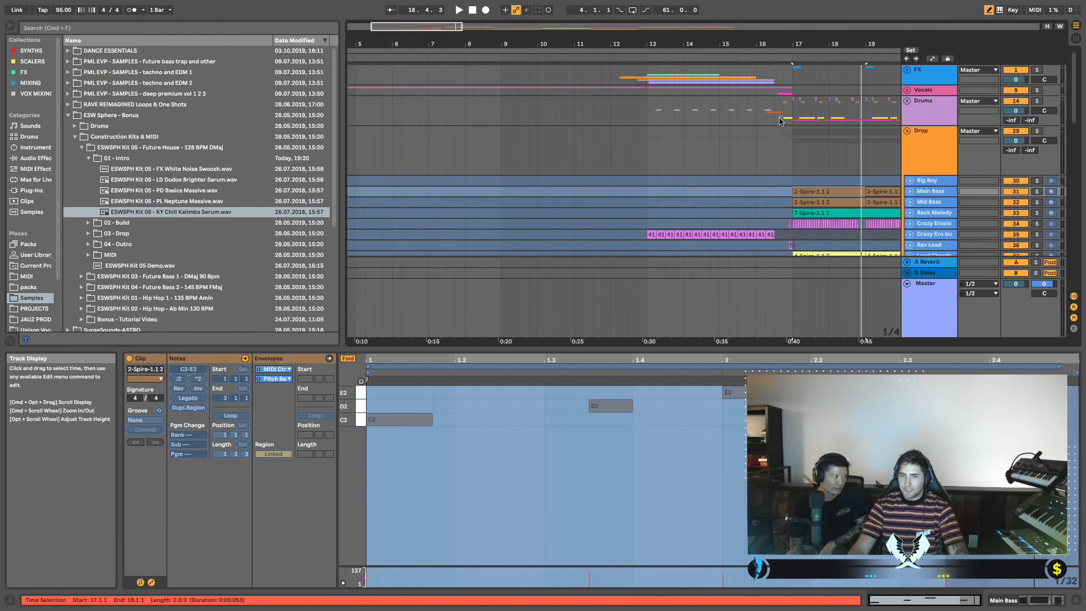
Unfold the Vocals group, unfreeze its Lead track, and play the first vocal clip with the track soloed.
left_click(907, 90)
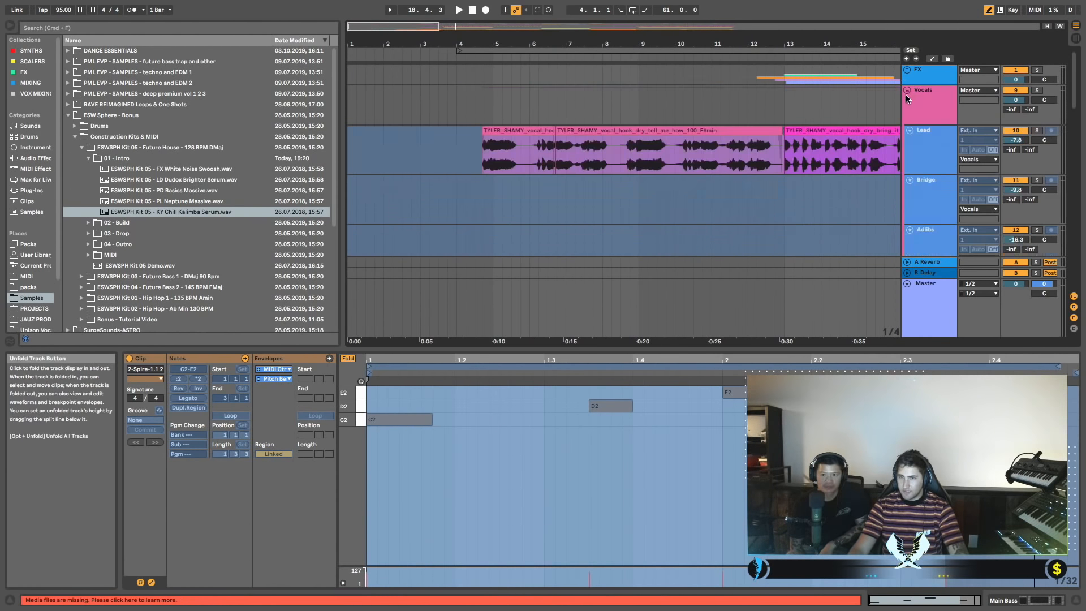
left_click(924, 139)
right_click(923, 140)
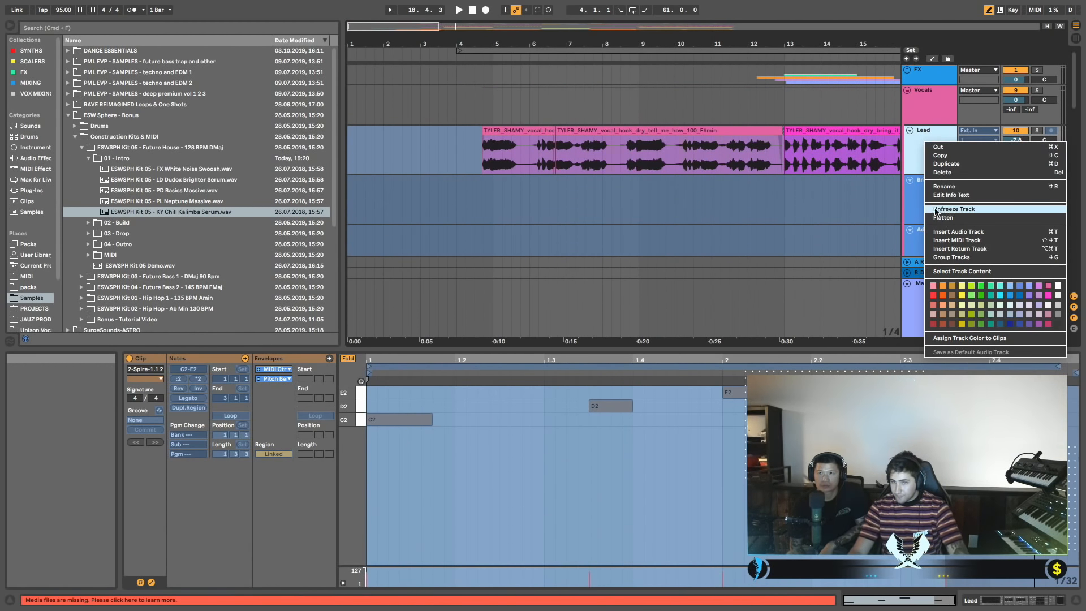
left_click(954, 208)
left_click(528, 130)
left_click(1037, 130)
key("space")
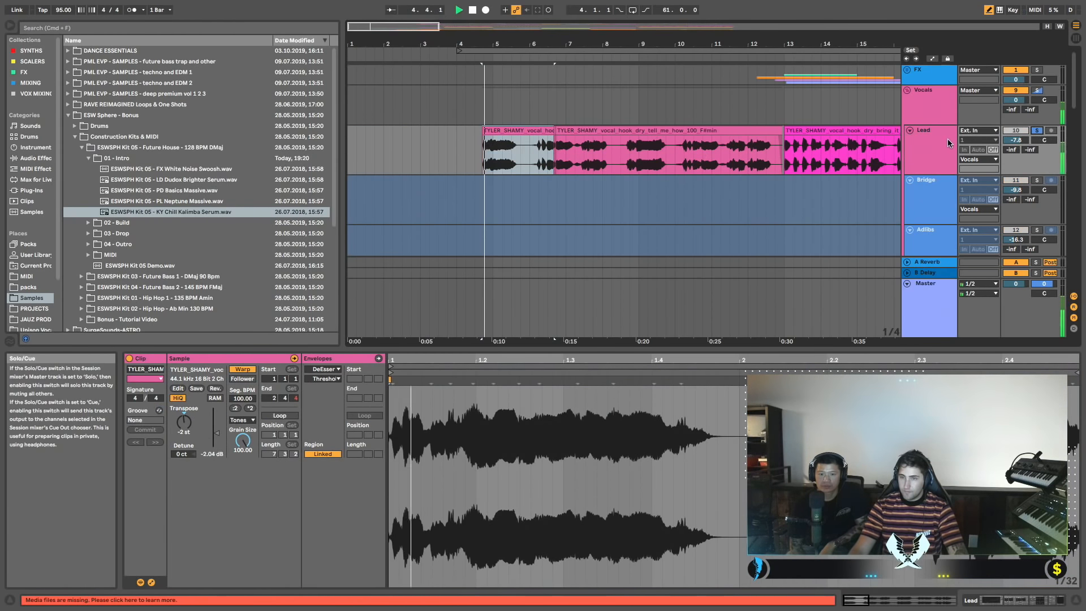
Show the Lead track's devices and, in EQ Eight, set the upper band to 5.16 kHz at -0.62 dB and the low cut to 121 Hz.
double_click(945, 144)
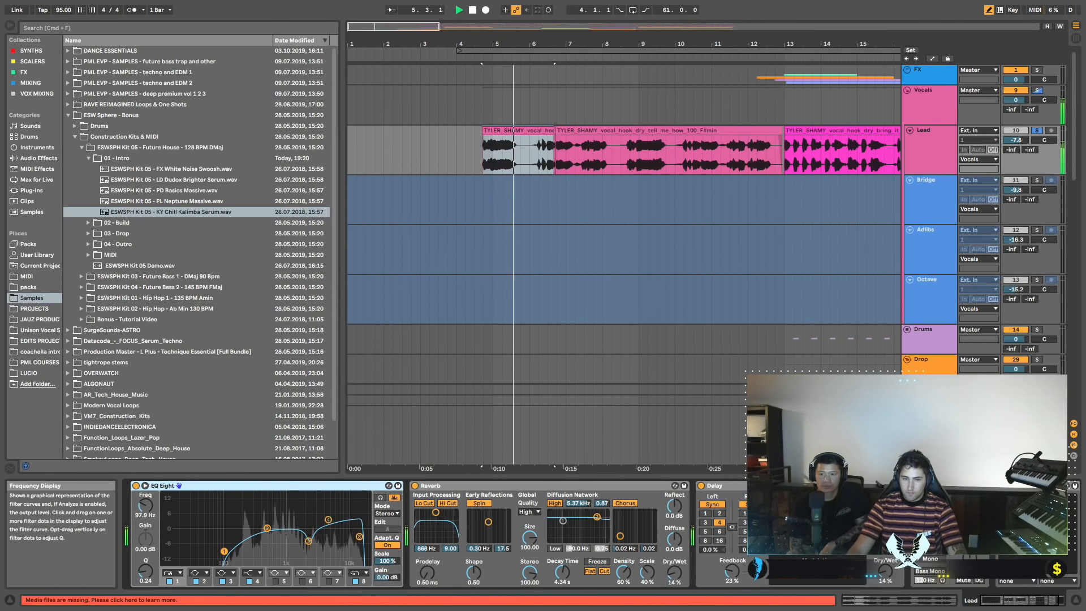
left_click_drag(328, 520, 329, 530)
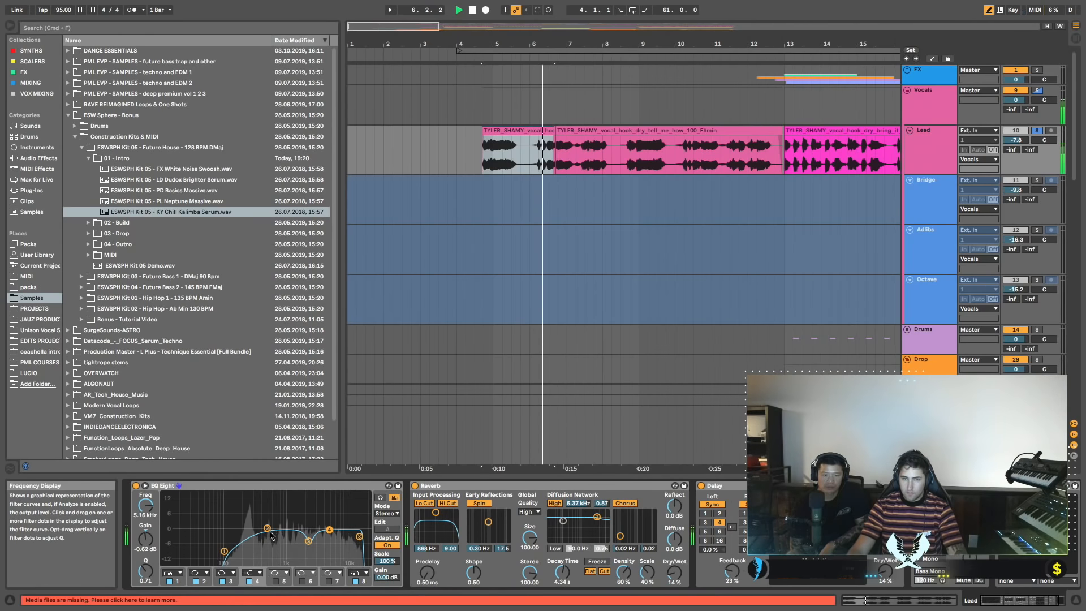
left_click_drag(221, 544, 224, 531)
key("space")
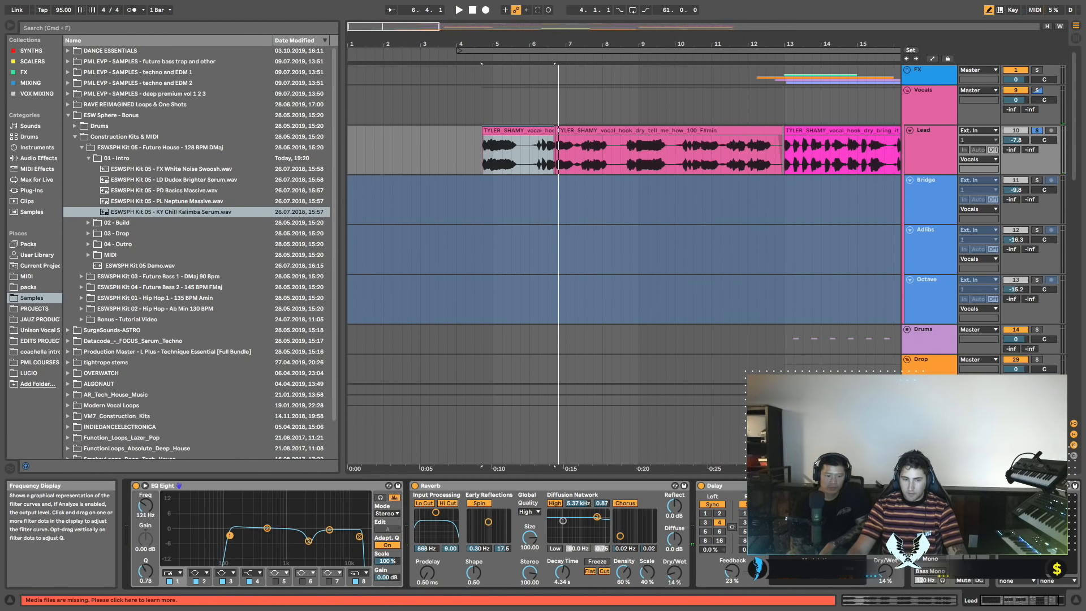
Try EQ Eight's low cut at 135 Hz and then at 115 Hz while replaying the vocal.
key("space")
left_click_drag(230, 537, 233, 538)
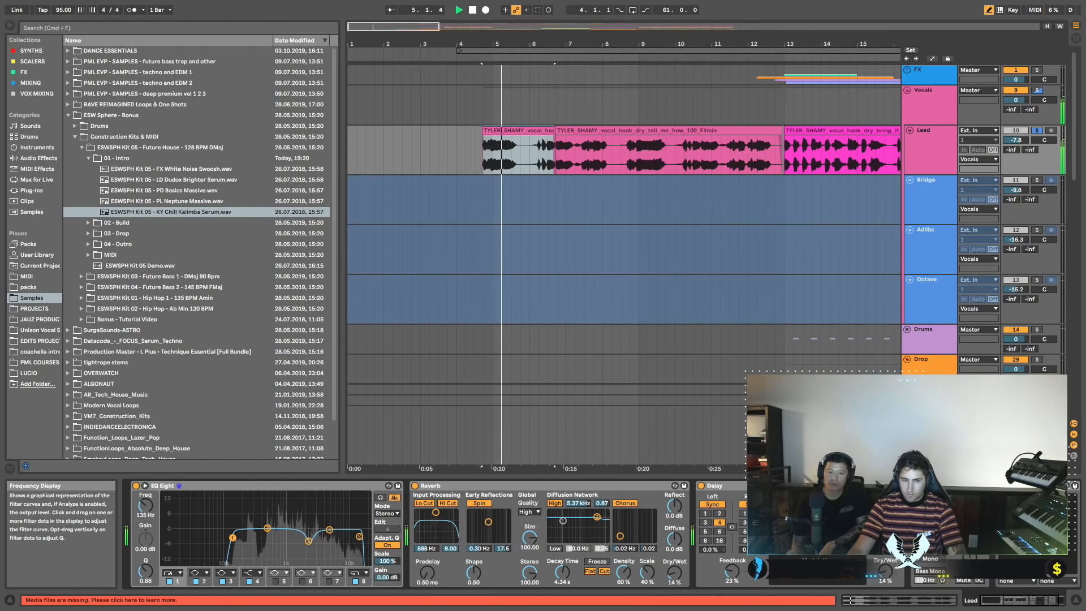
scroll(562, 539, "right", 3)
scroll(562, 539, "left", 2)
scroll(562, 539, "left", 1)
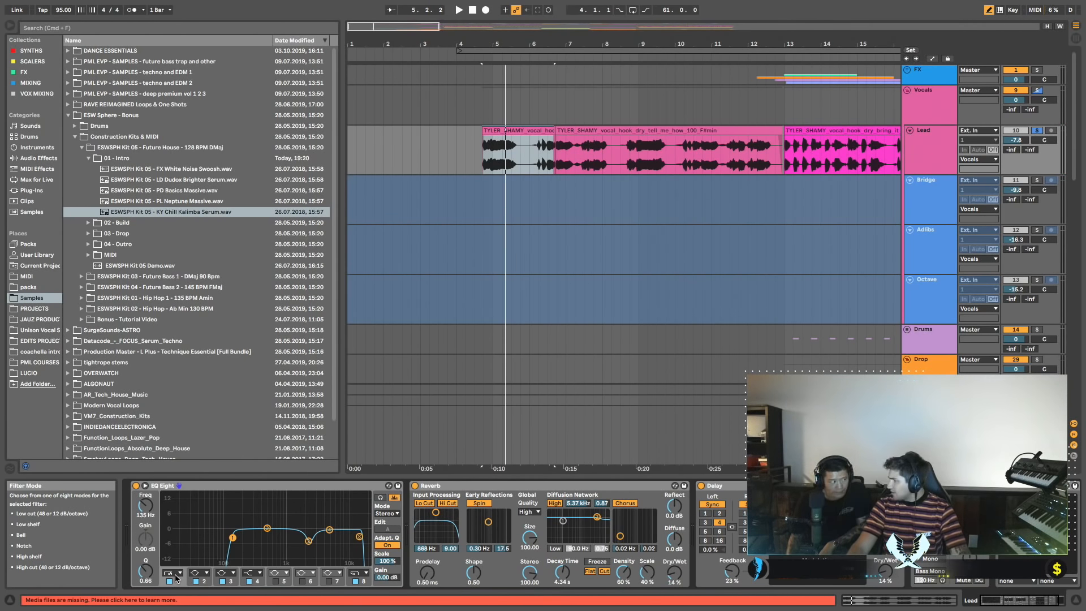
key("space")
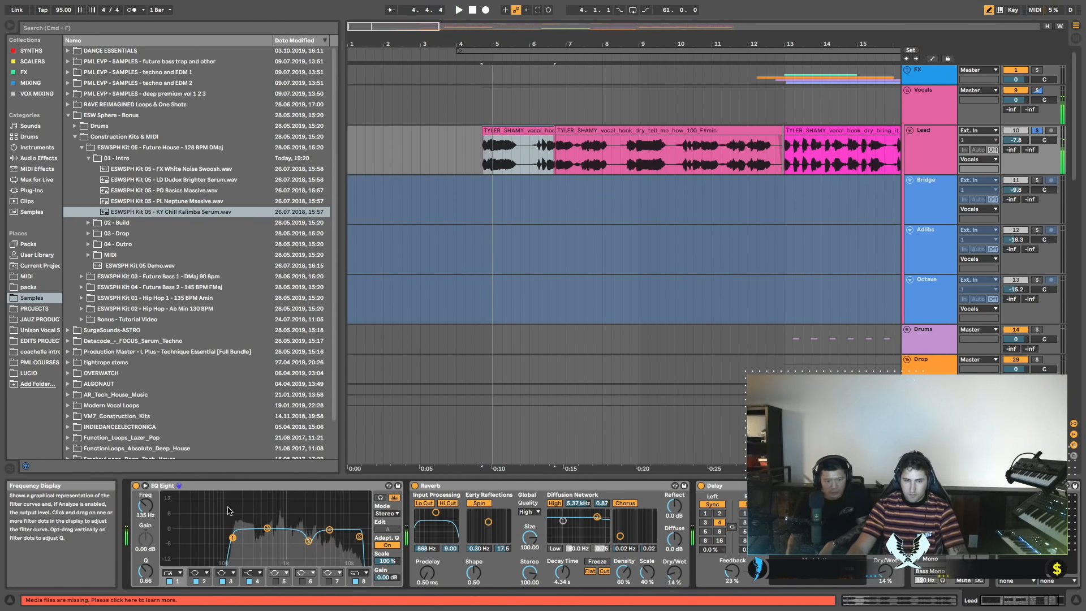
left_click_drag(152, 511, 152, 519)
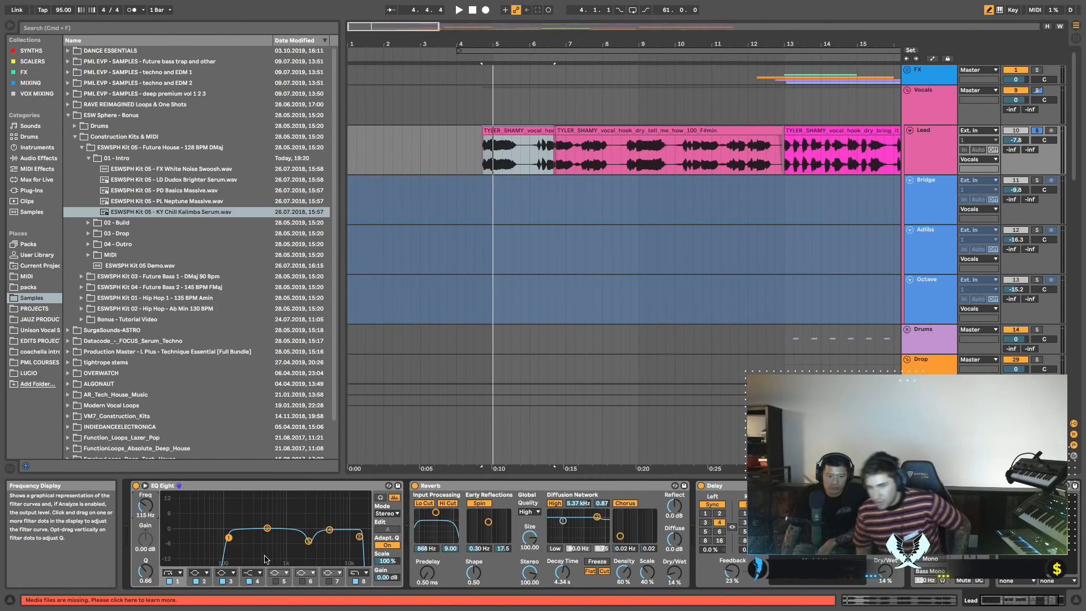
key("Escape")
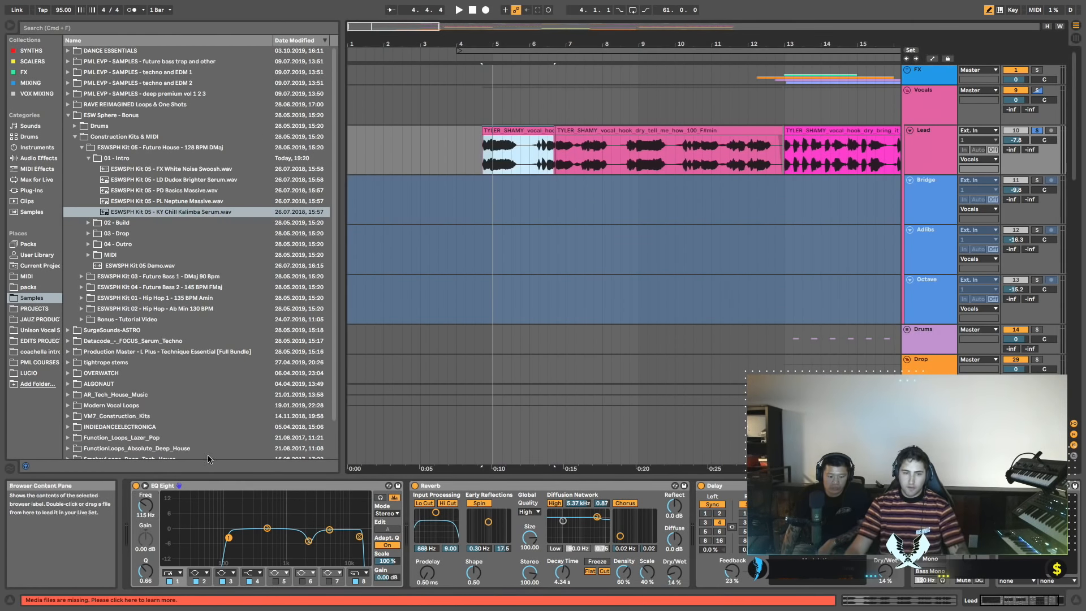
Switch EQ Eight's band 1 to the gentler low-cut slope and set it to 104 Hz with a Q of 0.75 during playback.
left_click(174, 573)
left_click(172, 514)
key("space")
left_click_drag(228, 537, 226, 536)
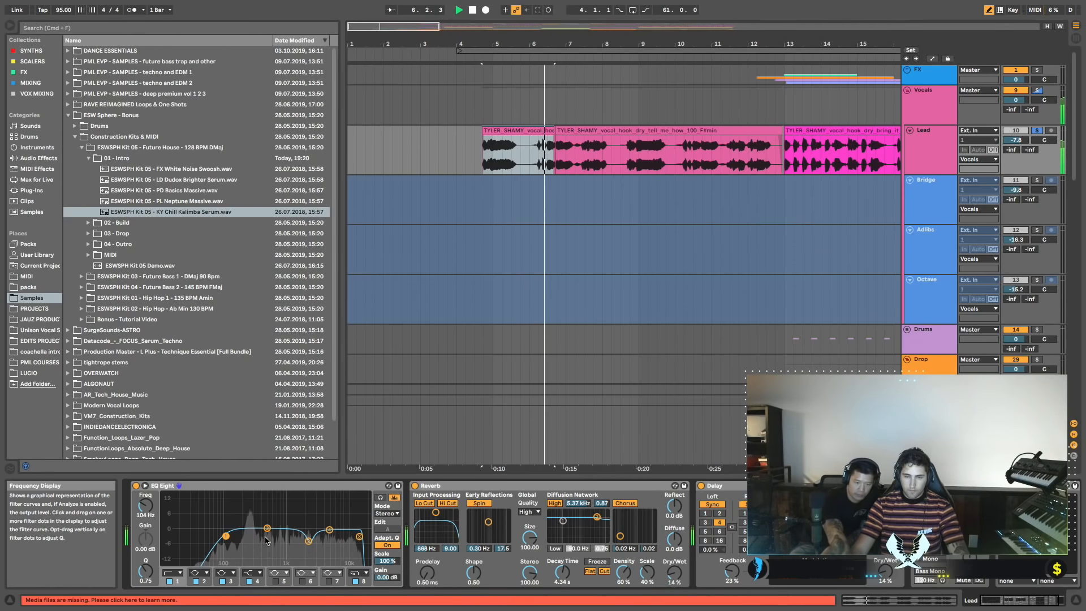
Compare the lead vocal with the Reverb switched off and back on during playback.
scroll(308, 542, "right", 2)
key("space")
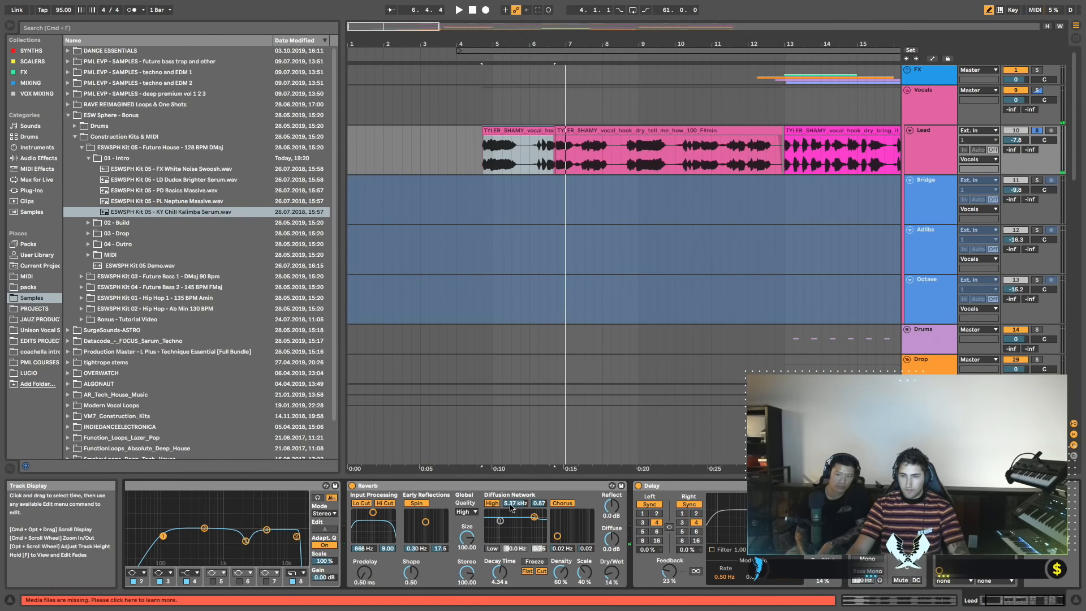
left_click(352, 485)
key("space")
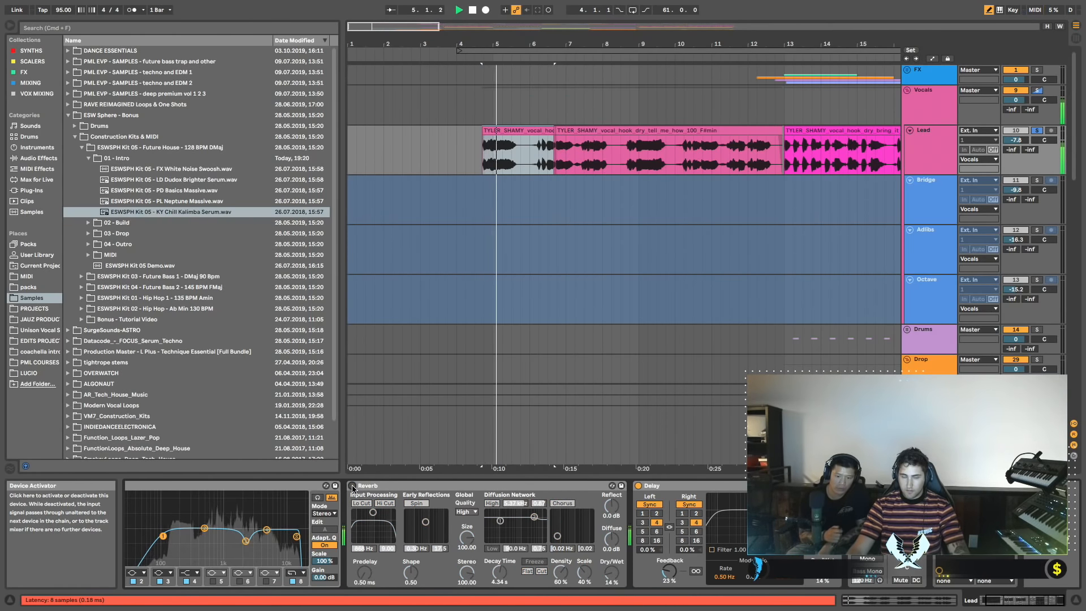
key("space")
key("space")
left_click(352, 486)
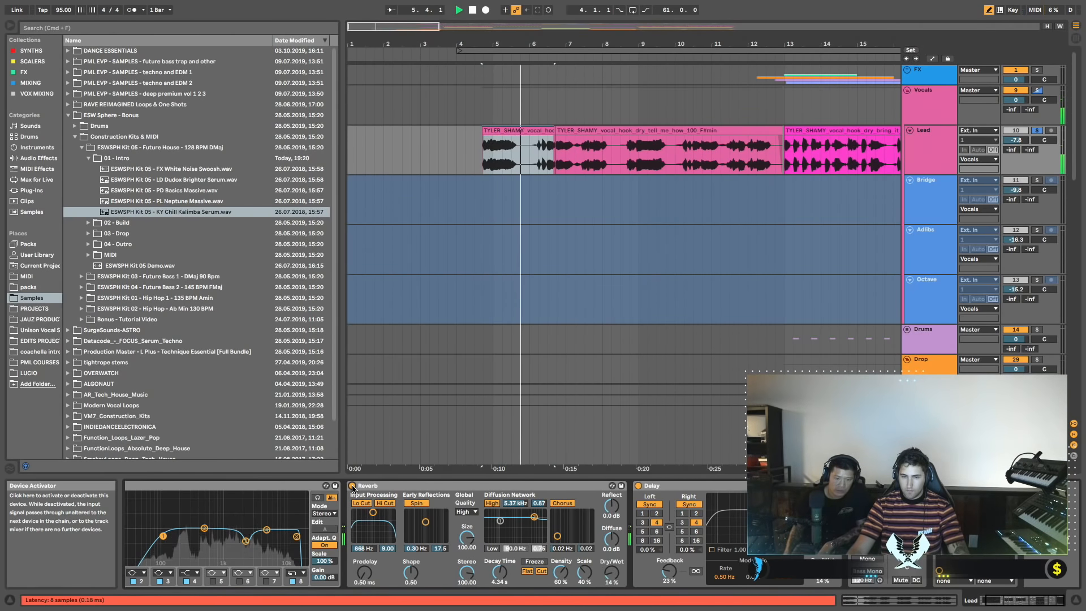
key("space")
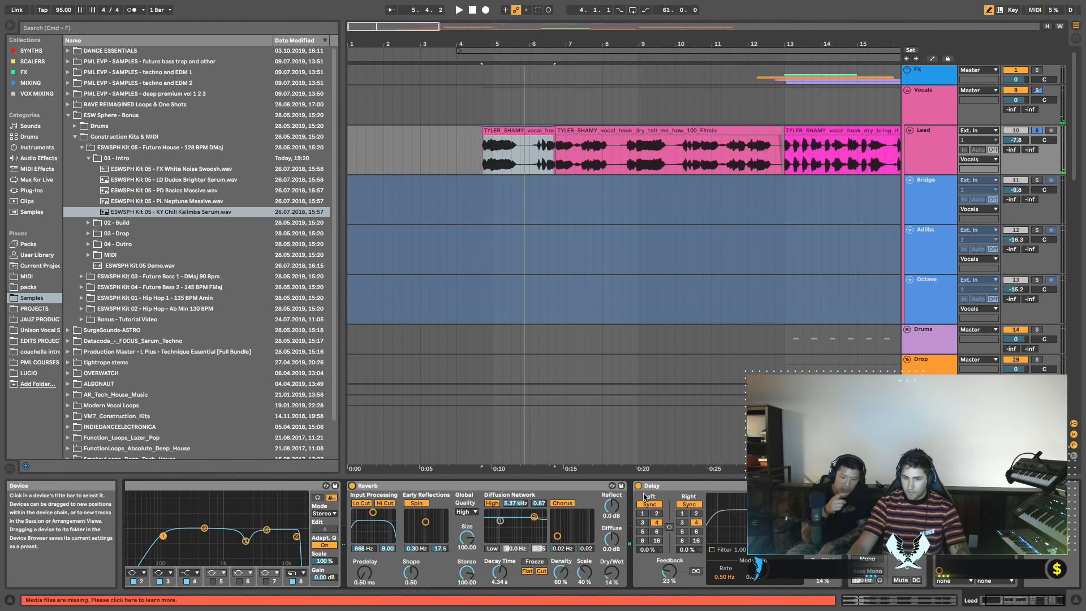
Turn off the Delay and compare the vocal again with the Reverb bypassed and active.
left_click(638, 485)
left_click(348, 487)
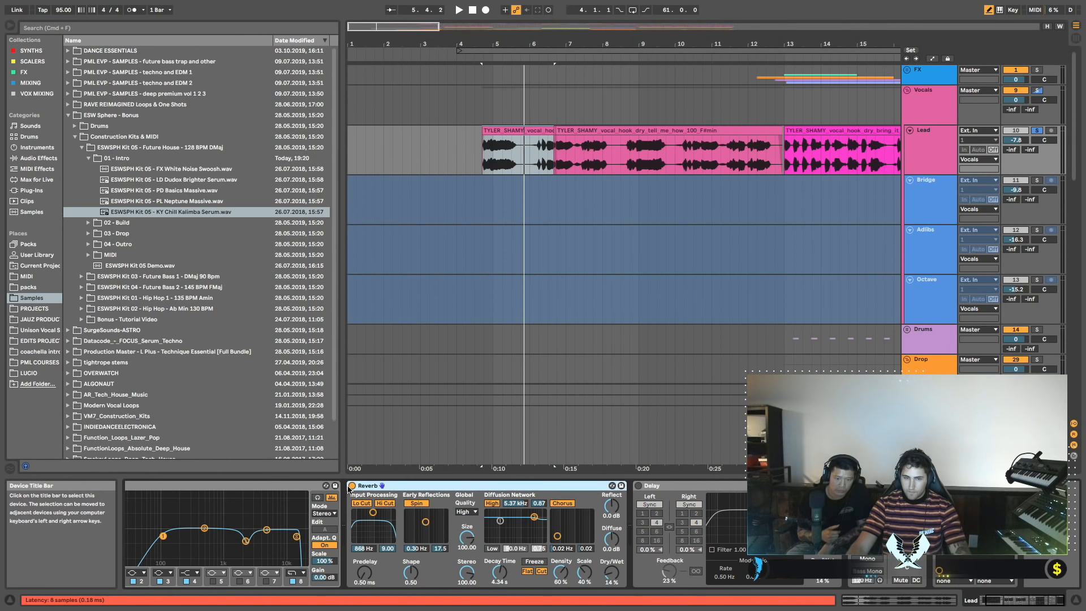
left_click(351, 486)
key("space")
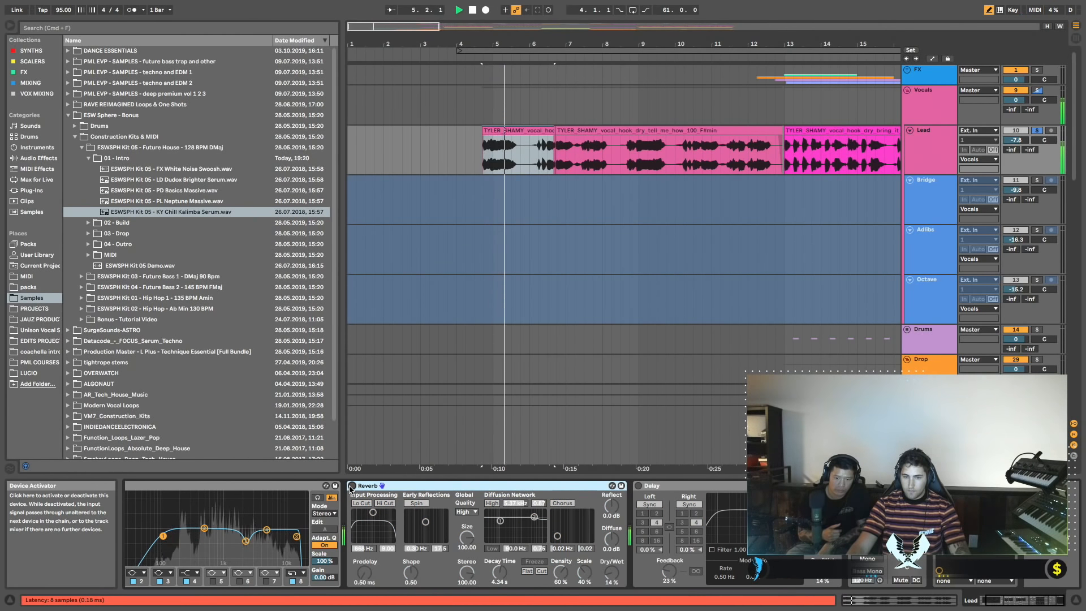
left_click(351, 486)
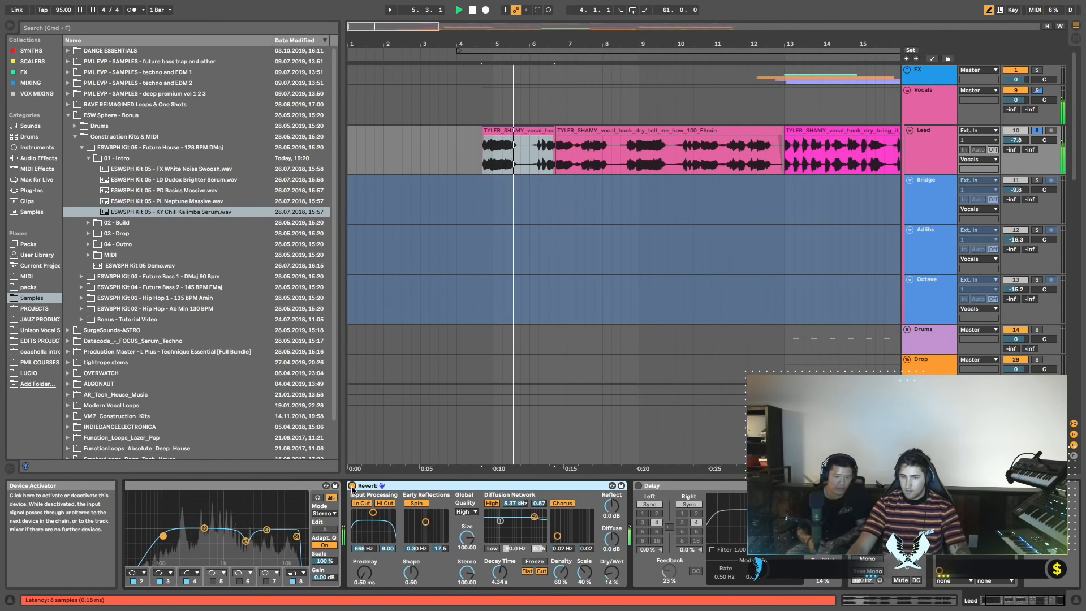
Stop playback and set the Reverb's Dry/Wet to 100%.
key("space")
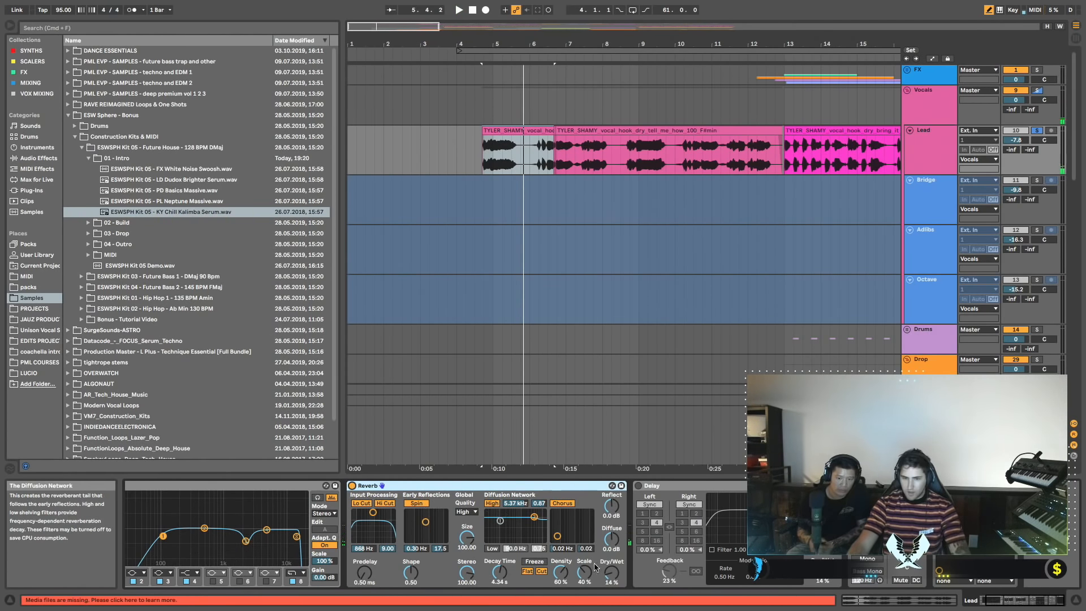
left_click_drag(612, 572, 612, 503)
Try grouping the Reverb into an Audio Effect Rack with a second chain, and undo the grouping.
left_click(440, 487)
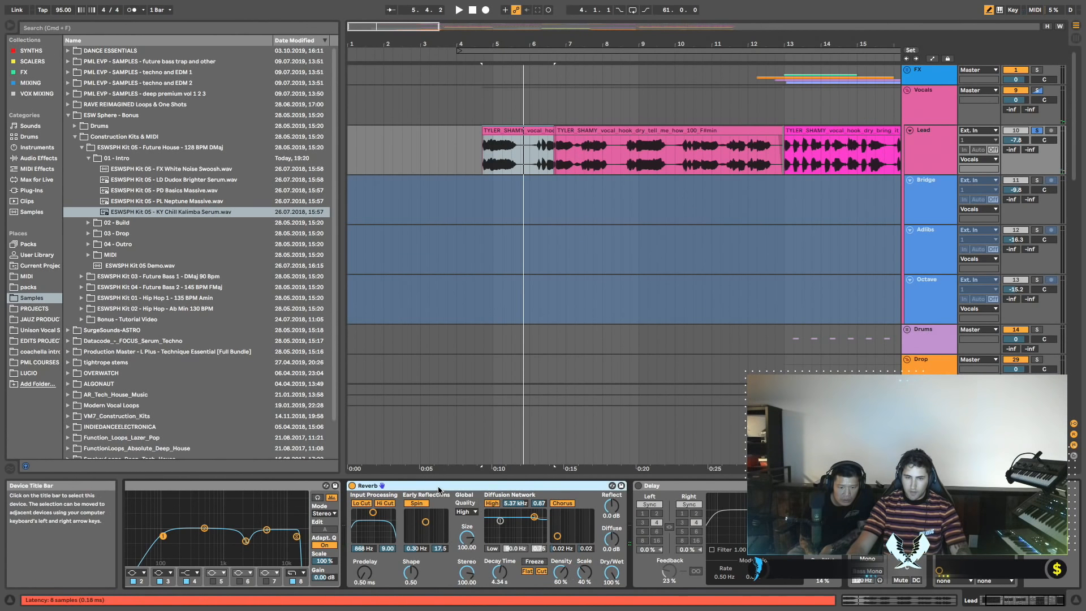
key("super+g")
left_click(352, 505)
right_click(376, 524)
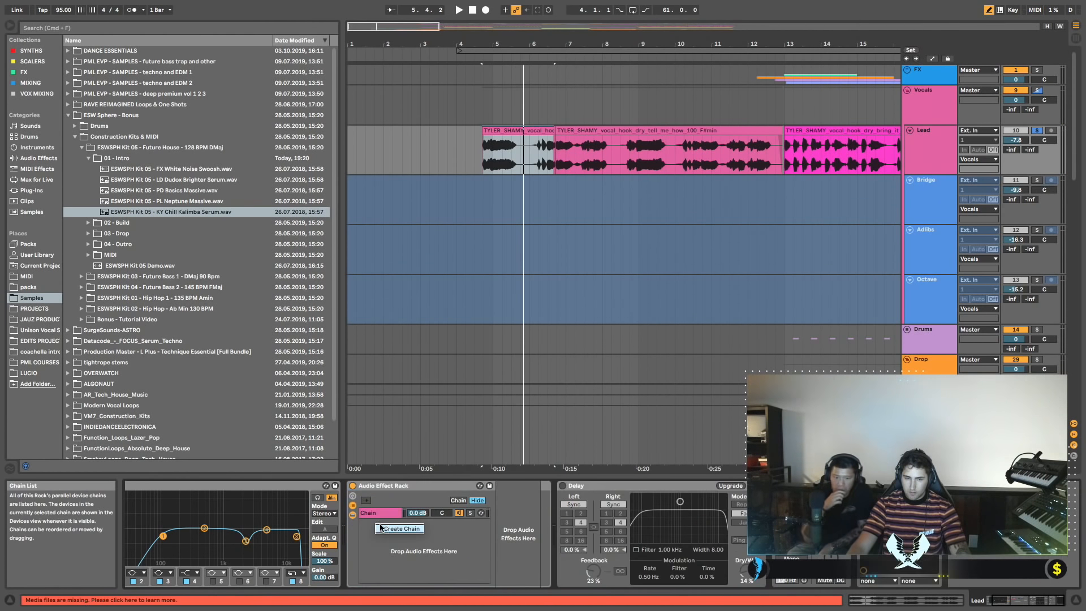
left_click(382, 528)
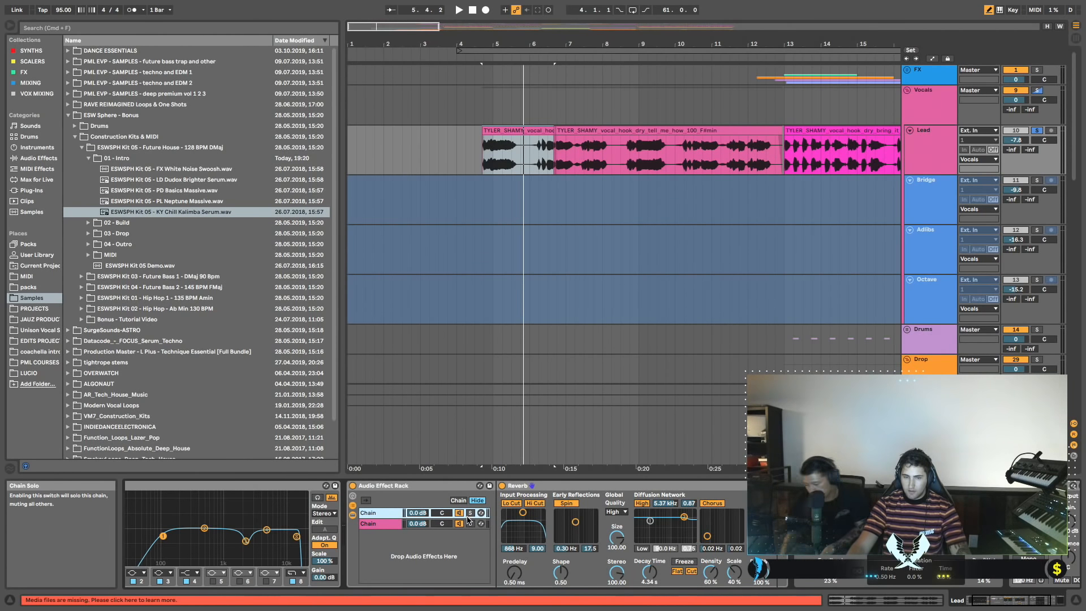
key("super+z")
key("super+z")
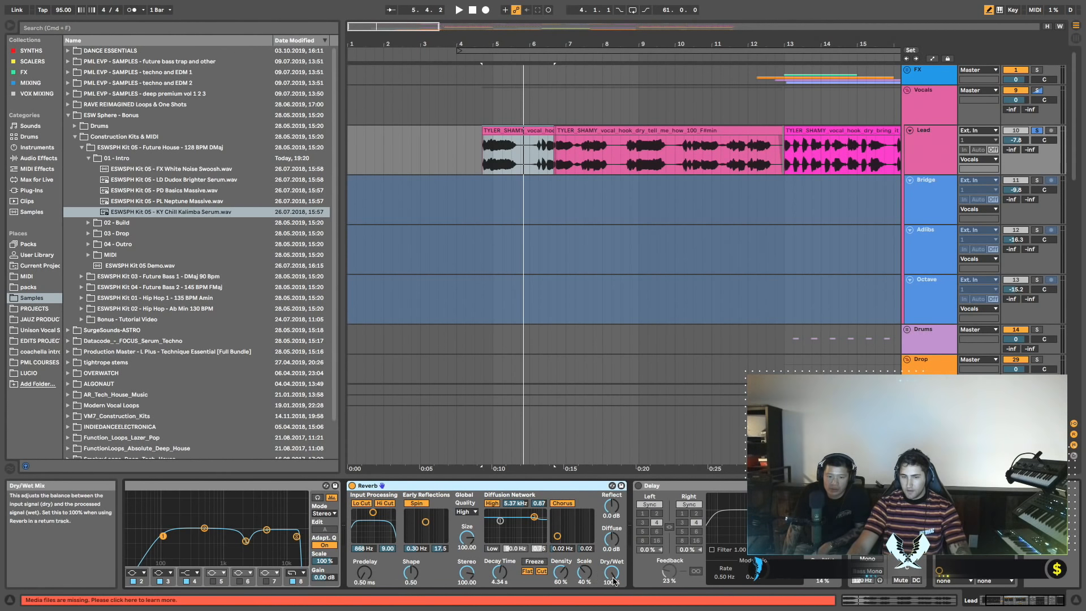
Group the Lead track's Reverb, at 100% wet, into an Audio Effect Rack and show the rack's chain list.
left_click_drag(612, 572, 612, 600)
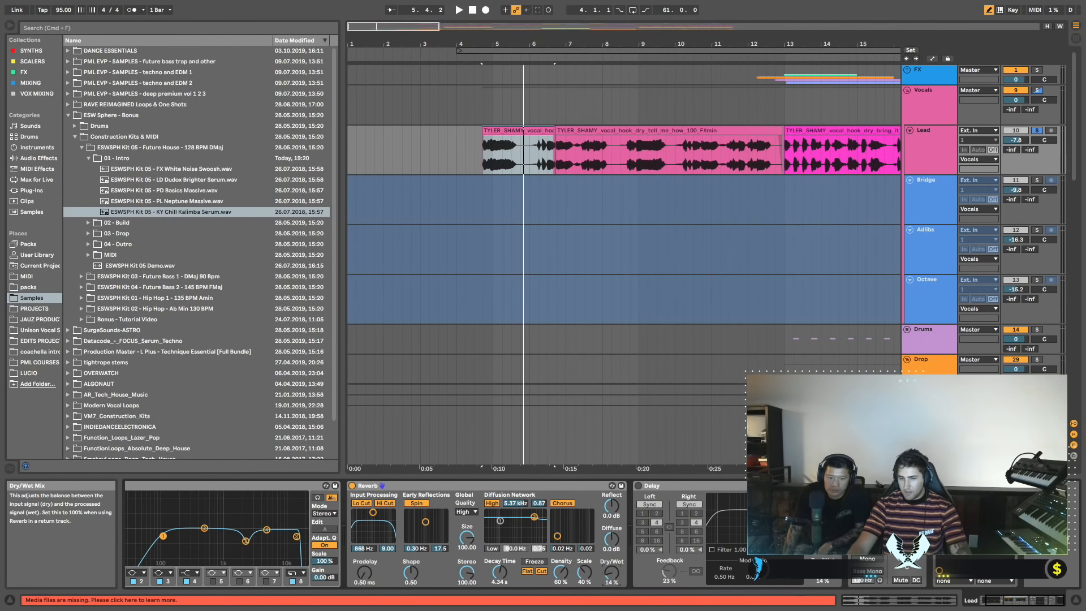
left_click(502, 488)
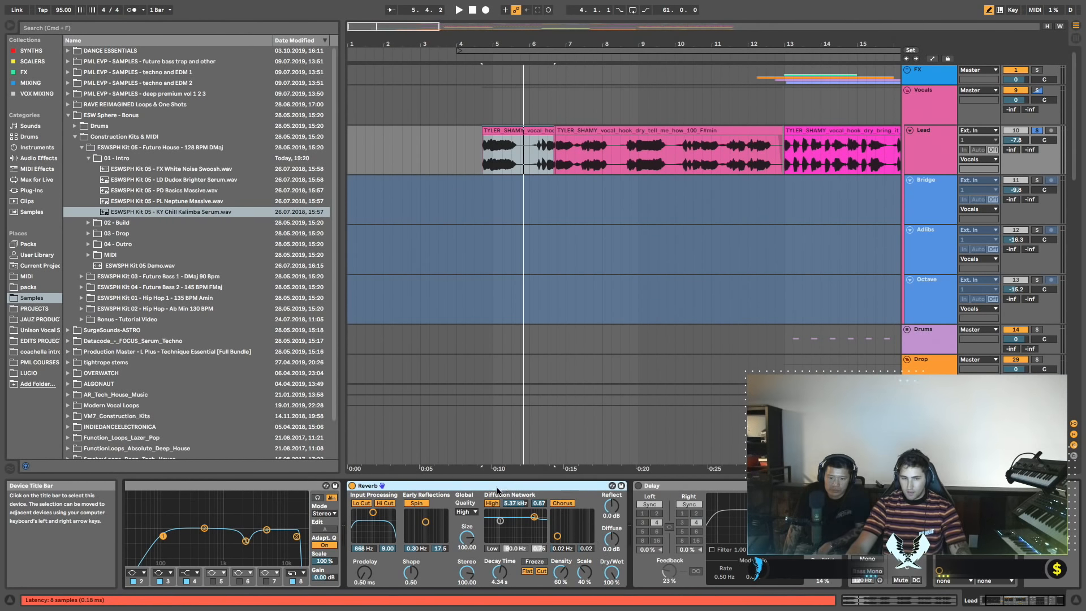
key("super+g")
left_click(352, 506)
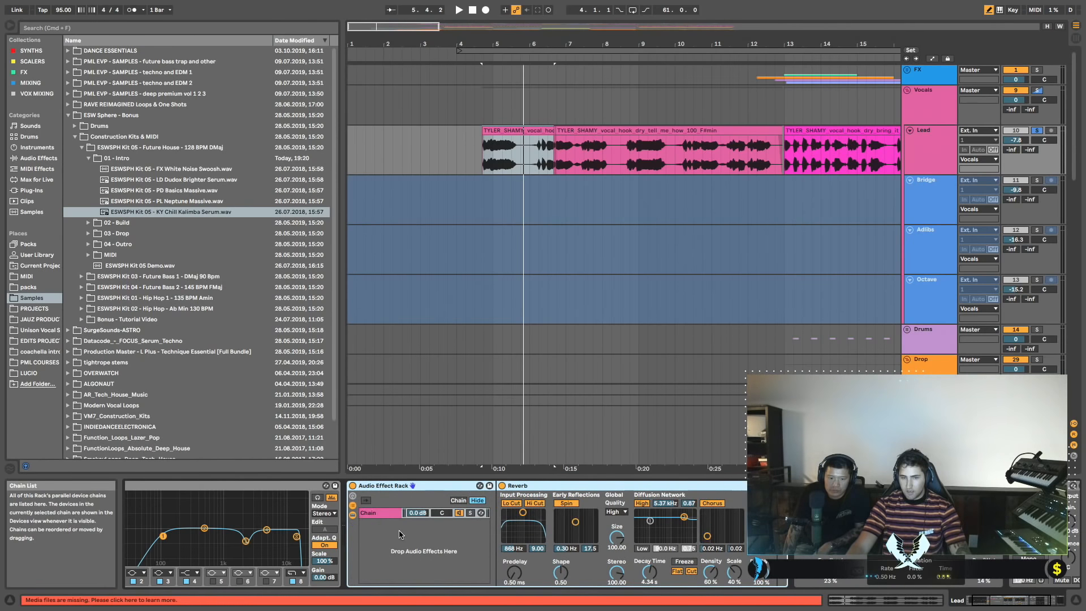
left_click(353, 510)
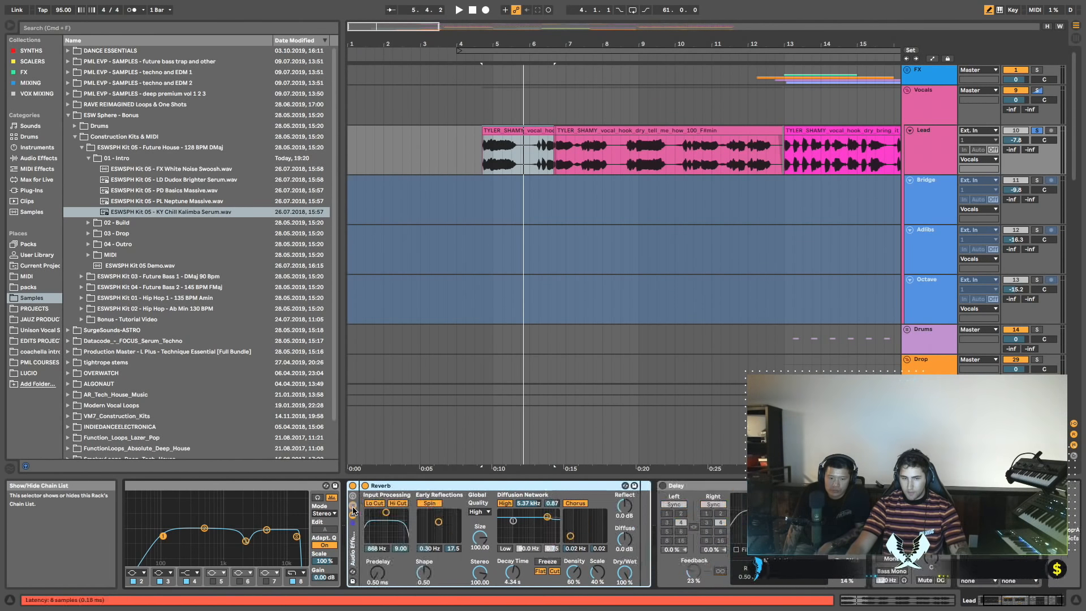
left_click(353, 507)
Add a second, empty chain to the rack as the dry signal and compare it with the reverb chain's contents.
left_click(376, 514)
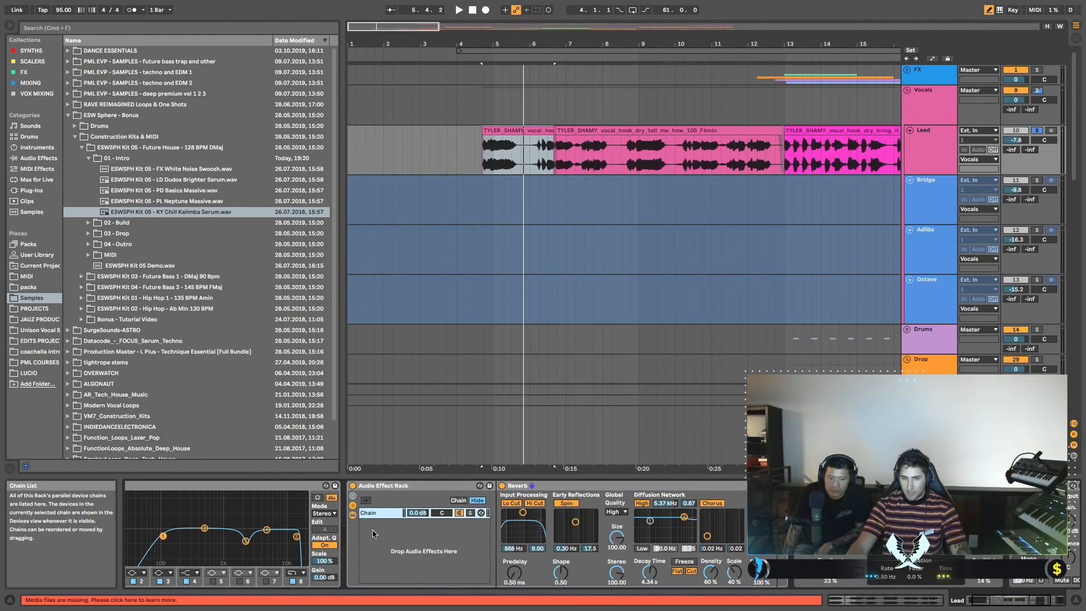
right_click(374, 532)
left_click(396, 536)
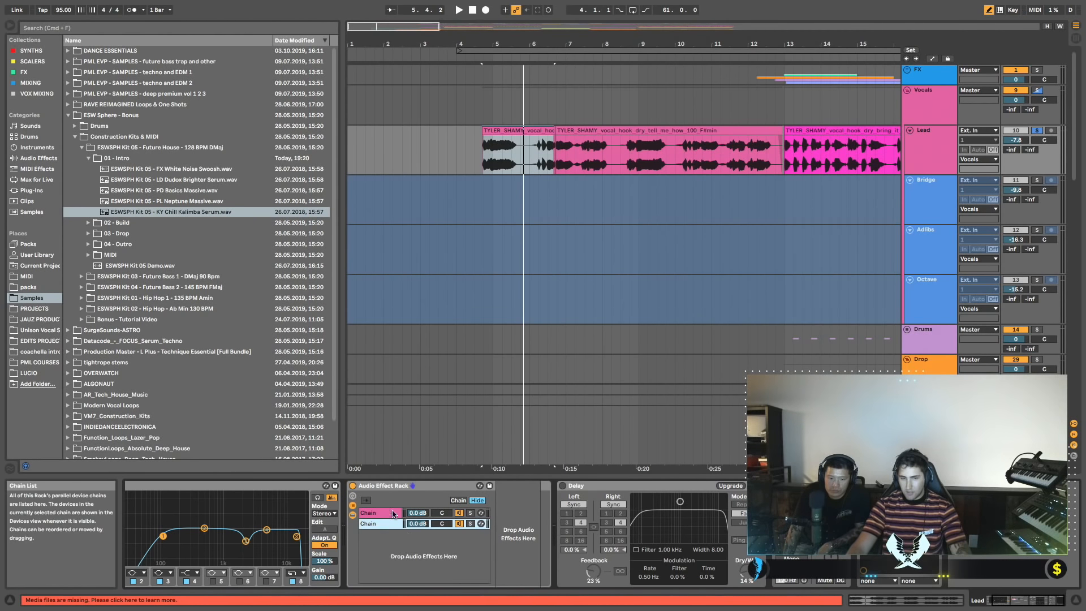
left_click(394, 514)
left_click(392, 524)
left_click(395, 513)
left_click(394, 523)
left_click(396, 513)
left_click(397, 523)
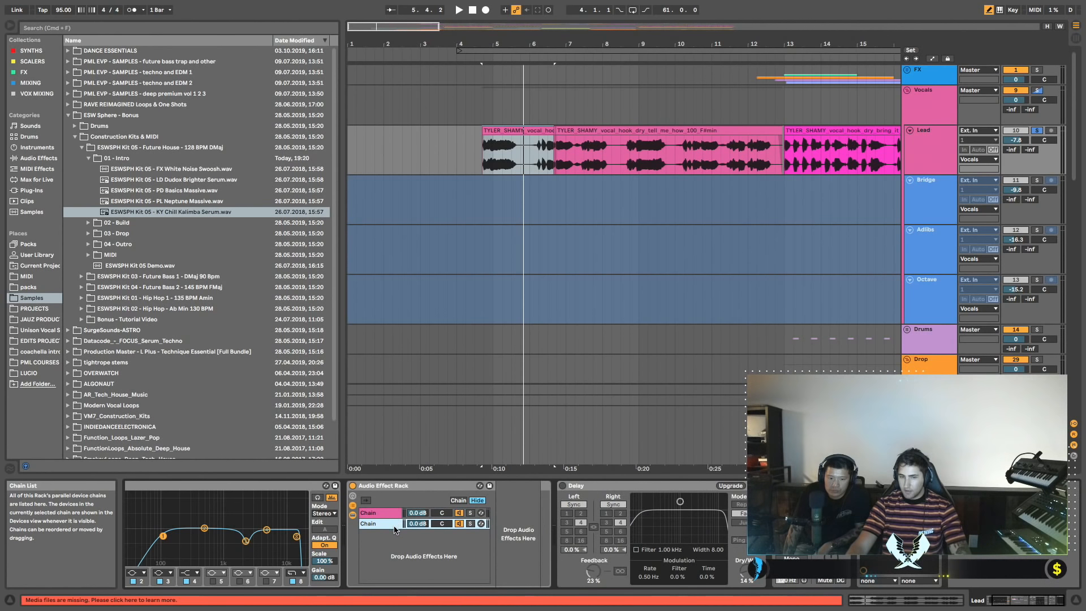
Audition the dry and reverb chains in solo, then blend them with the reverb chain's volume at -15.2 dB.
key("space")
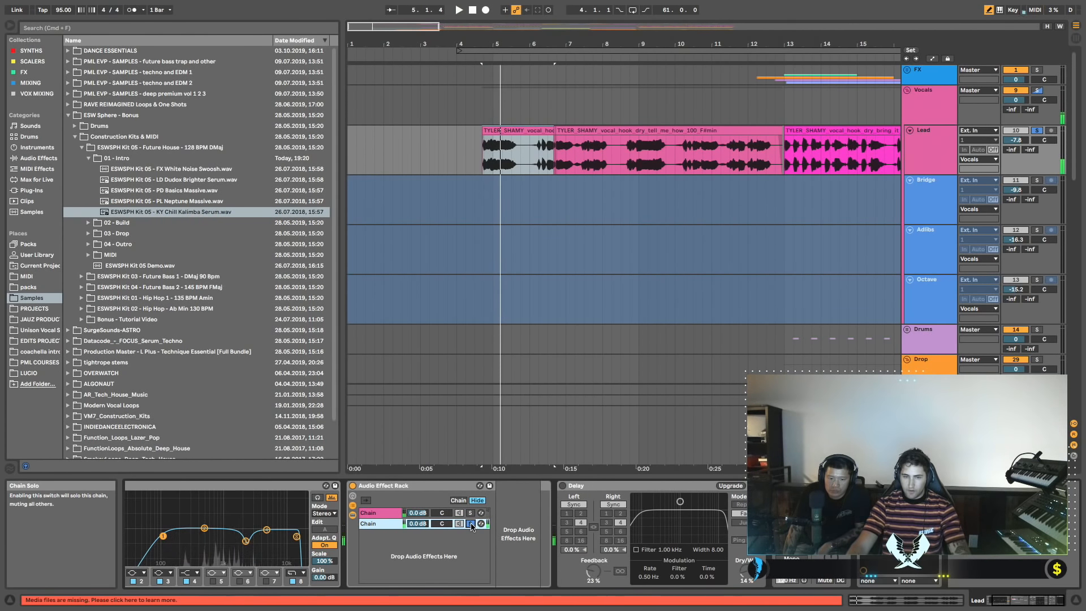
left_click(470, 514)
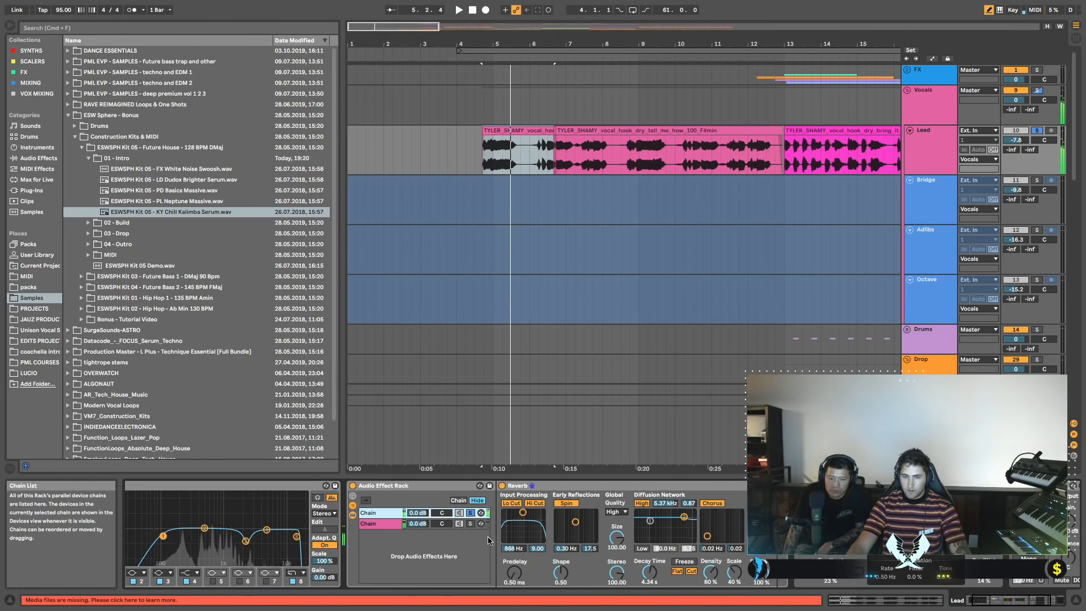
left_click_drag(418, 513, 417, 537)
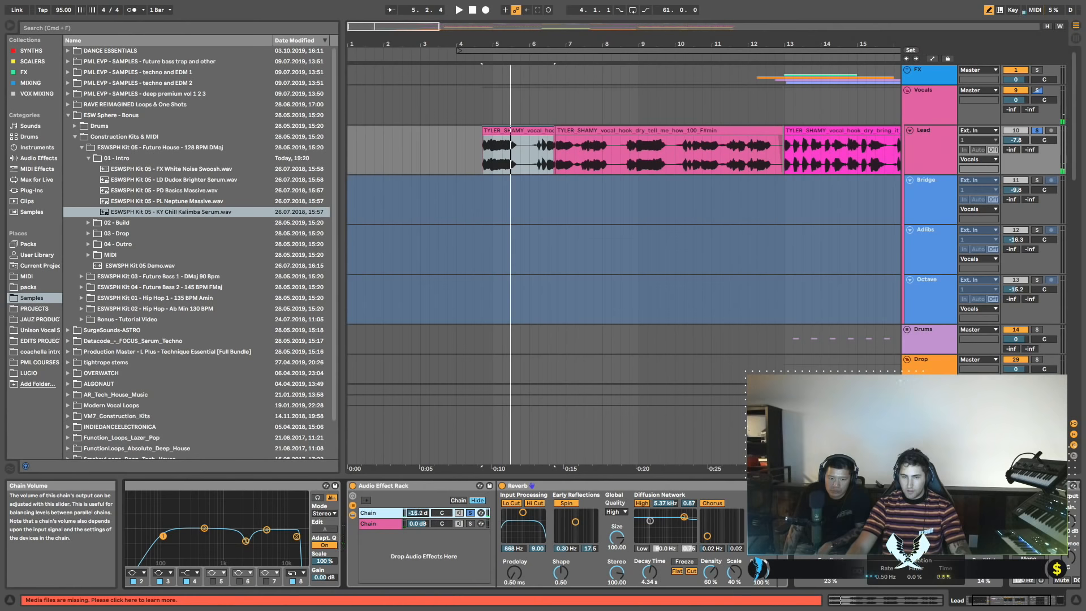
left_click(470, 513)
key("space")
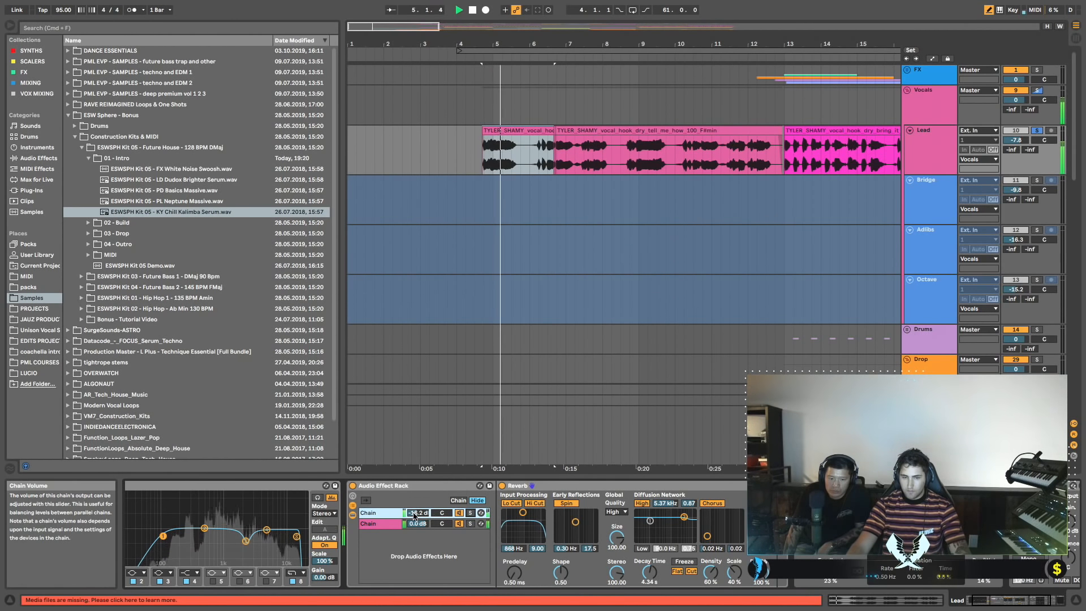
left_click_drag(414, 516, 414, 512)
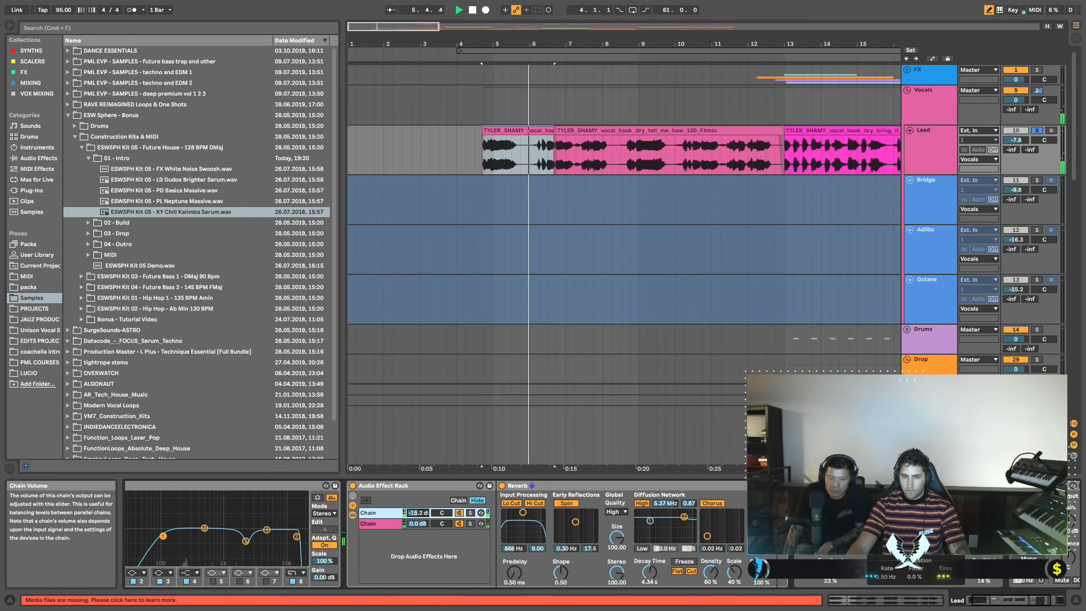
scroll(416, 514, "right", 1)
scroll(469, 516, "left", 3)
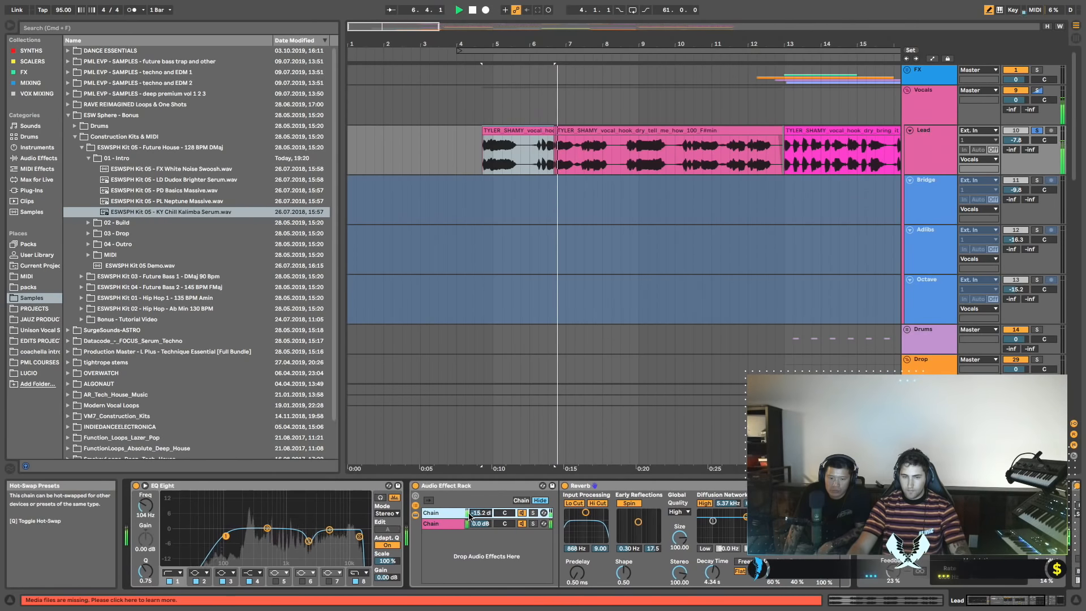
scroll(471, 514, "right", 1)
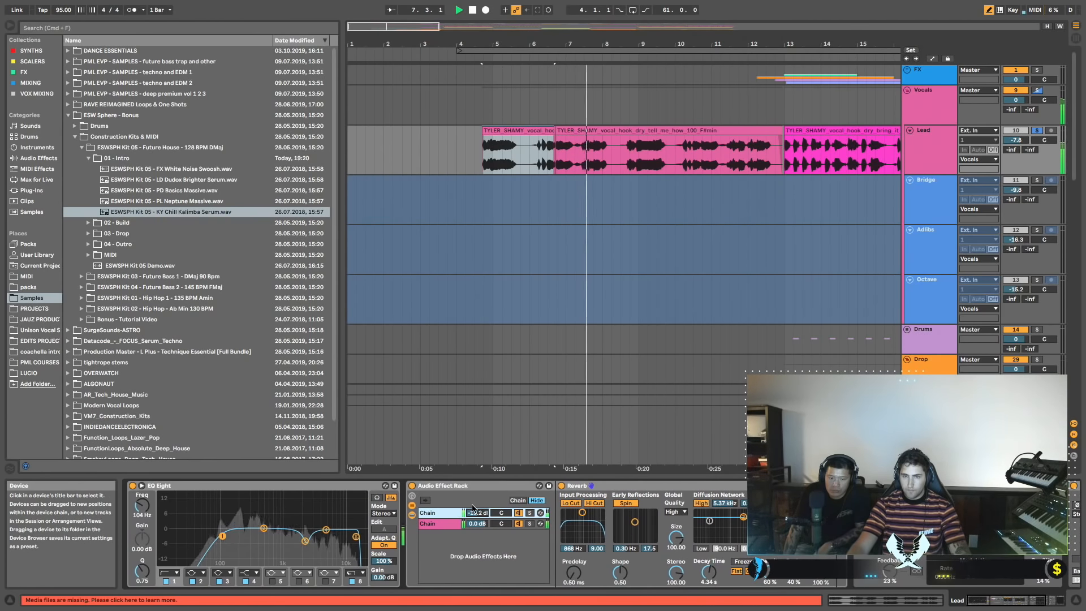
Stop playback, inspect the first Lead vocal clip's sample settings, and take the Lead track out of solo.
left_click(540, 131)
scroll(540, 133, "down", 1)
key("space")
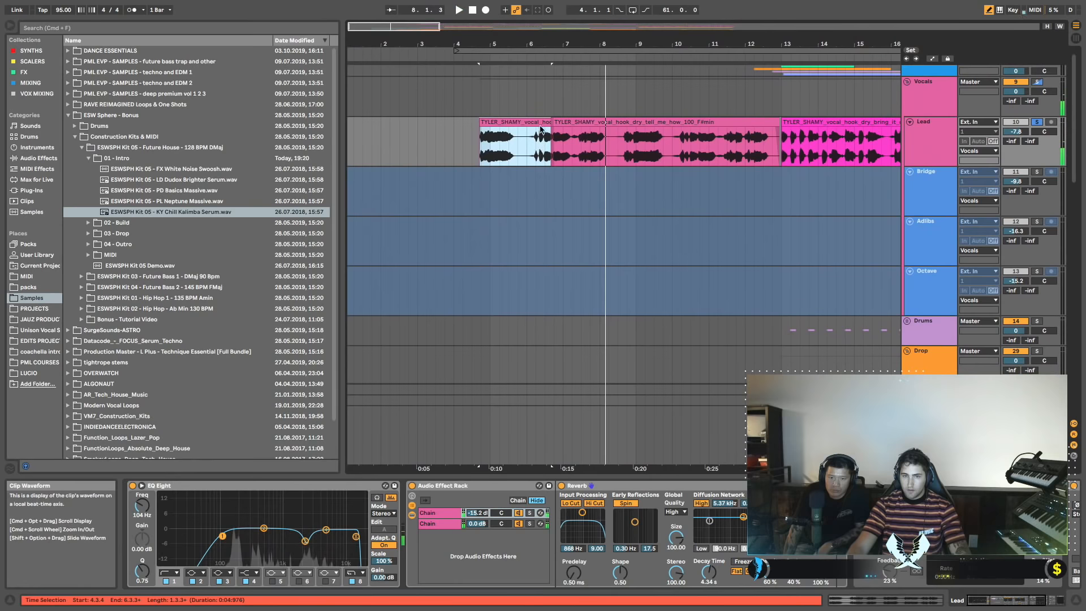
scroll(540, 135, "up", 5)
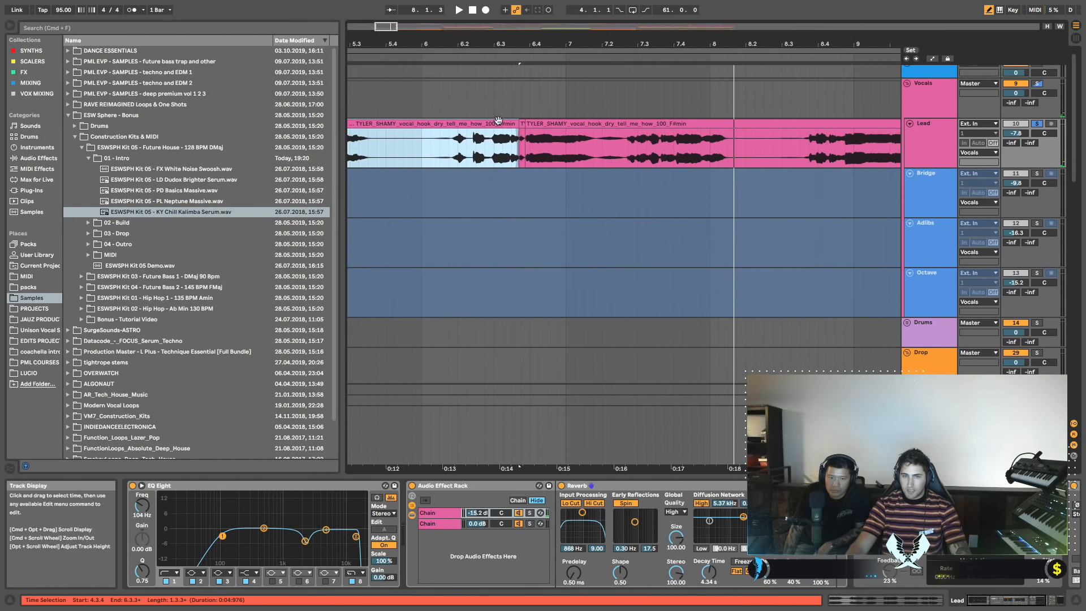
double_click(505, 124)
scroll(501, 221, "left", 2)
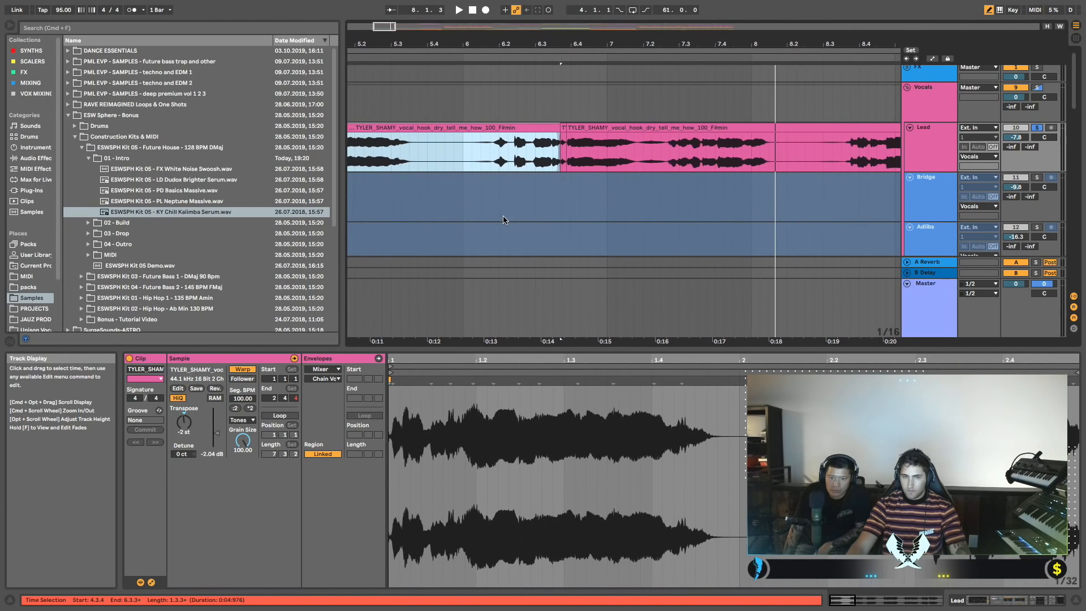
scroll(501, 220, "left", 2)
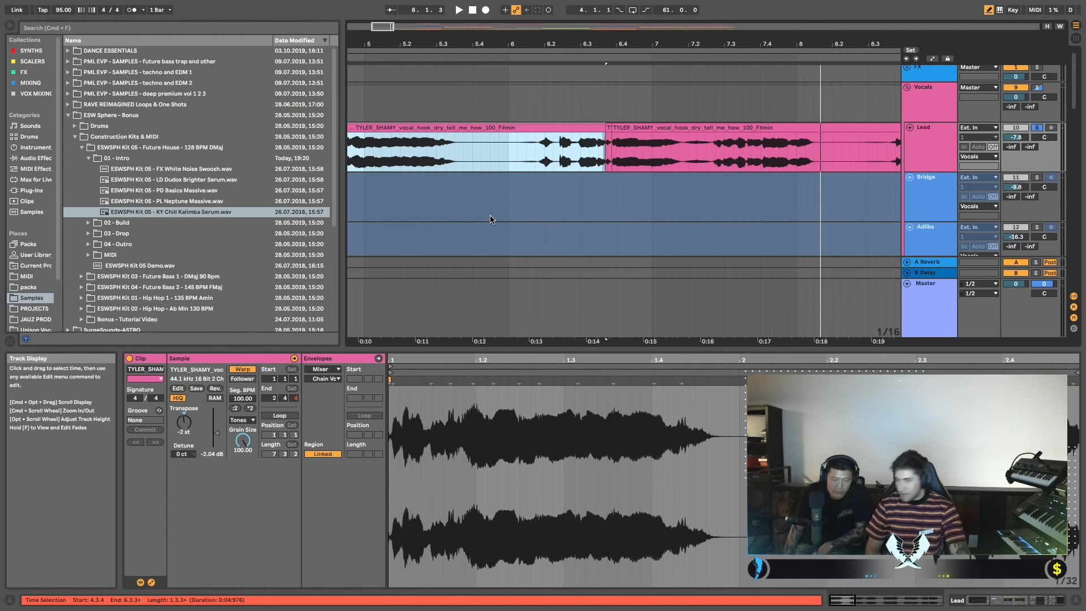
left_click_drag(430, 31, 432, 11)
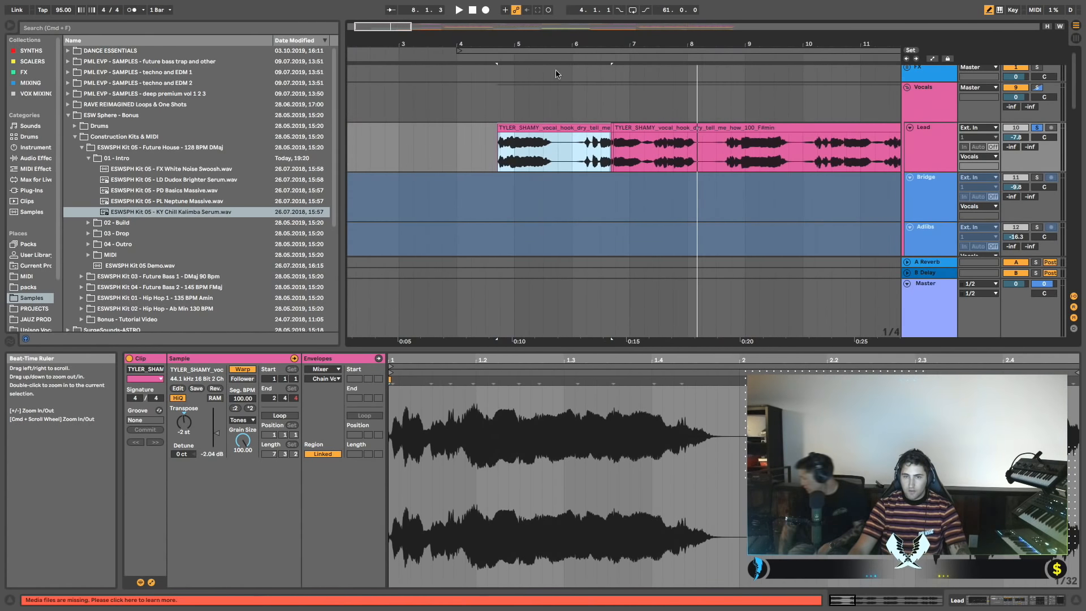
left_click(1040, 128)
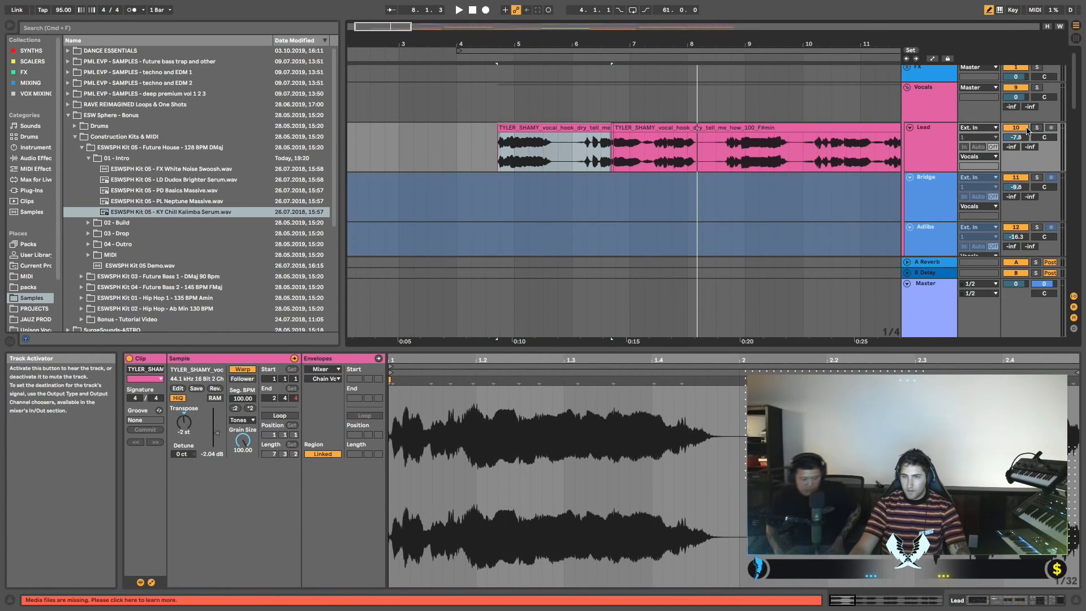
Switch to Mixed In Key to check the 9B key on the key wheel, and return to Ableton Live.
key("super+Tab")
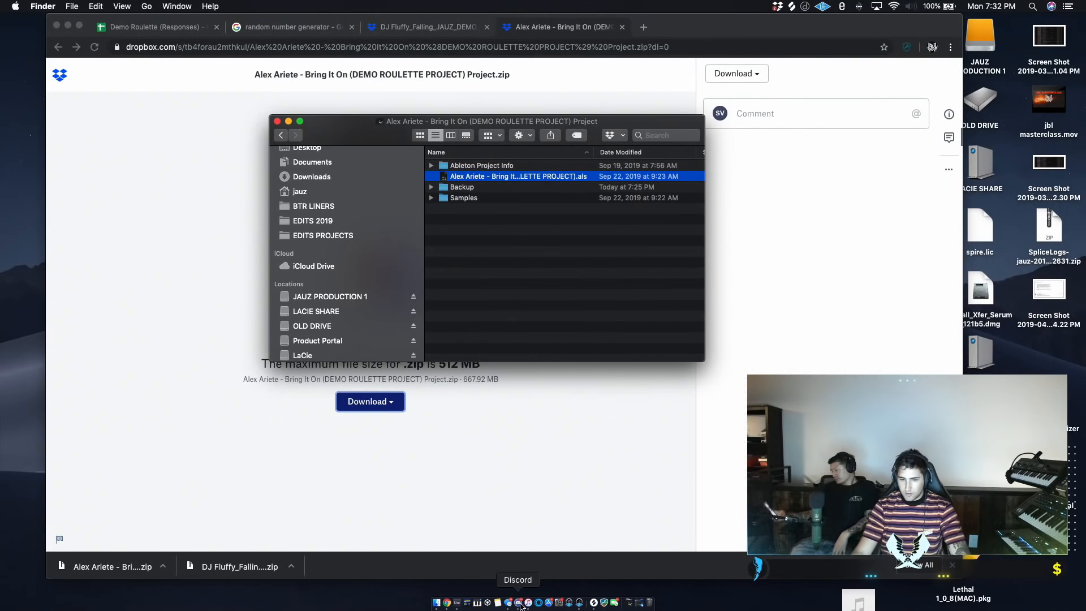
left_click(537, 601)
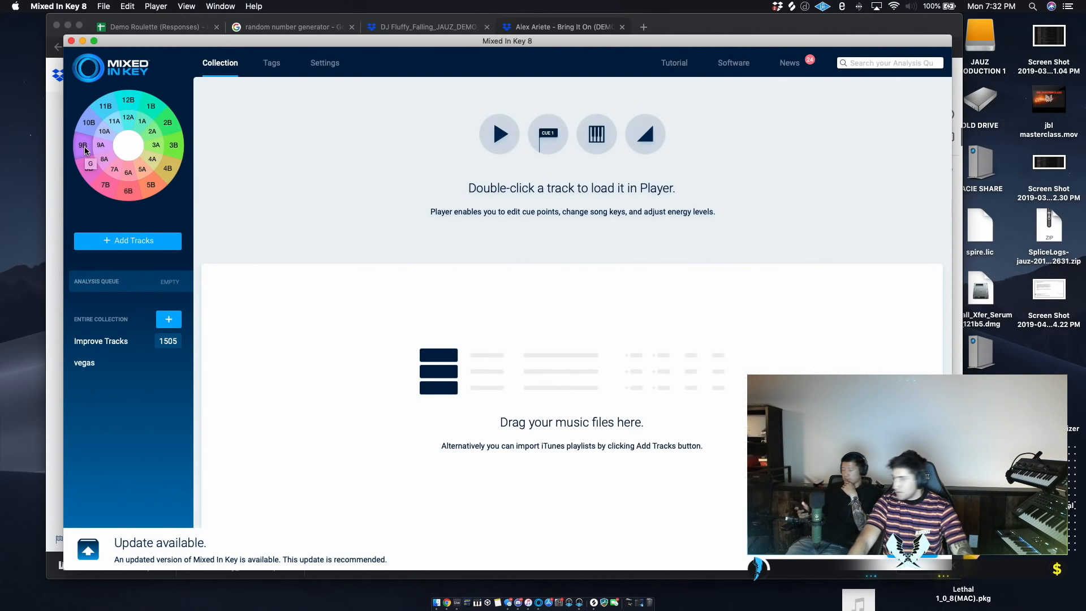
key("super+Tab")
key("ctrl+Right")
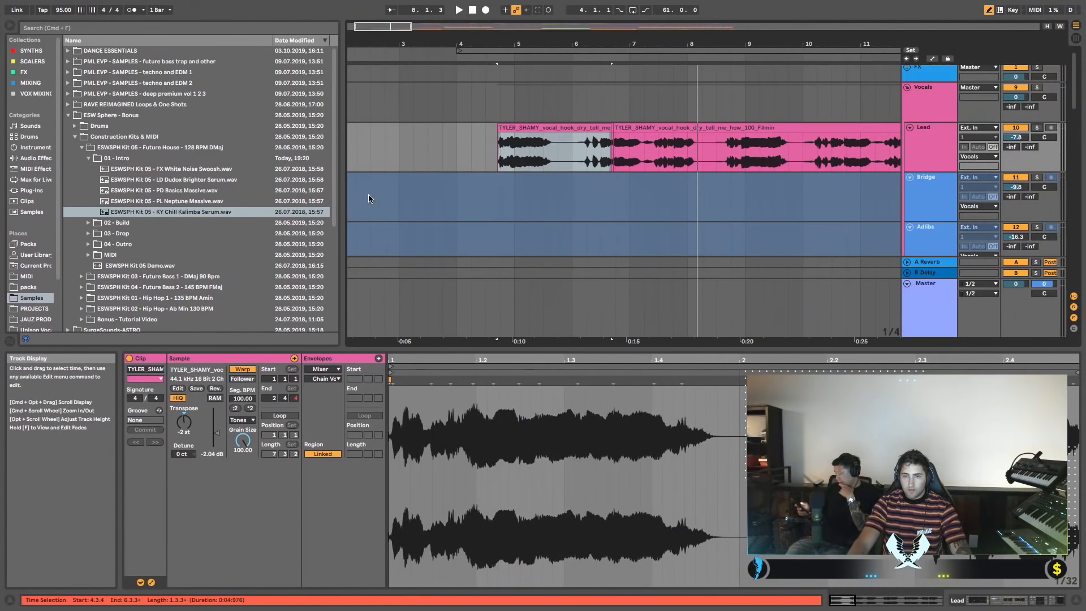
Listen to the arrangement from bar 5 with the Lead track muted.
left_click(1038, 129)
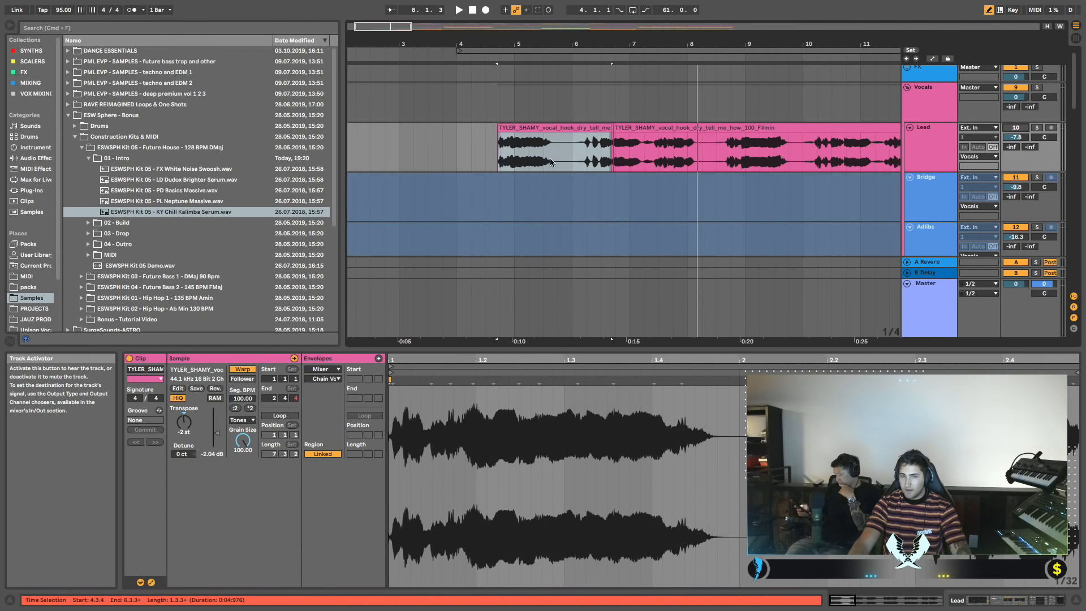
left_click(514, 195)
key("space")
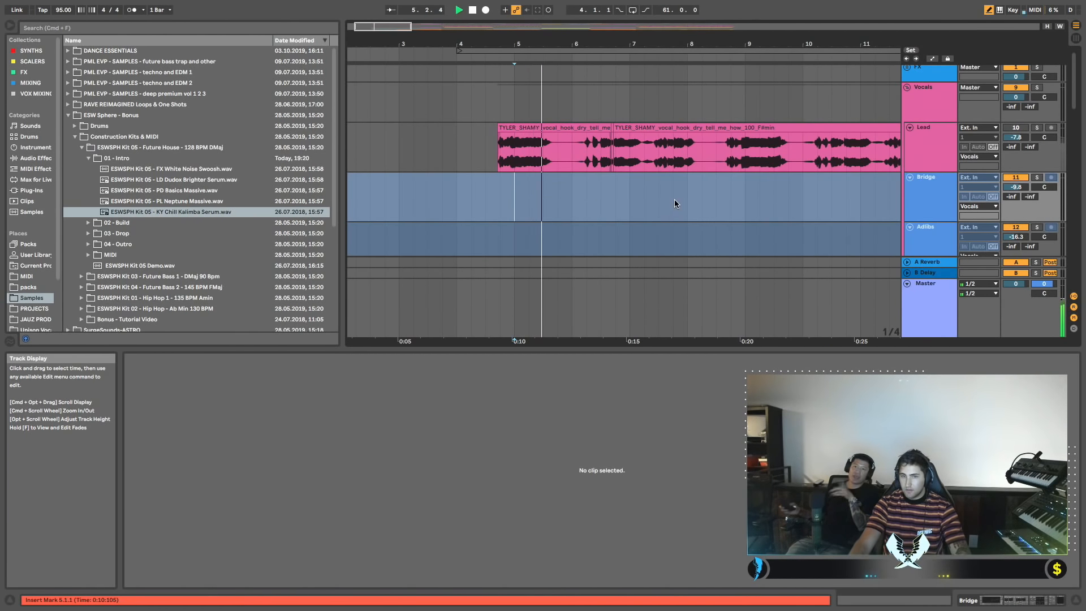
scroll(673, 199, "right", 3)
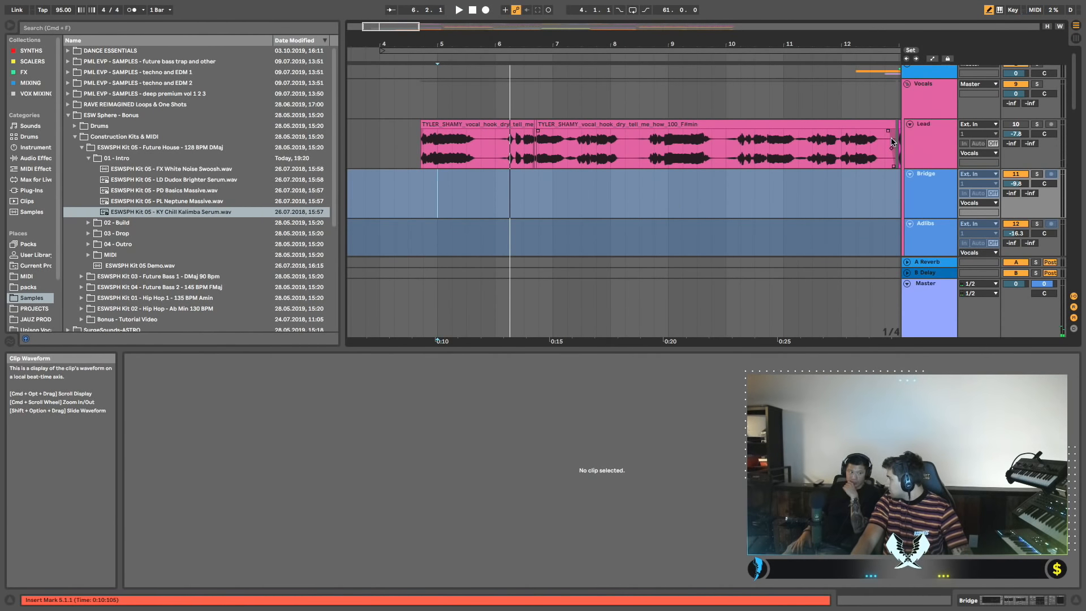
Listen to the arrangement with the Lead track active and inspect the "bring it on" vocal clip at bar 13.
key("space")
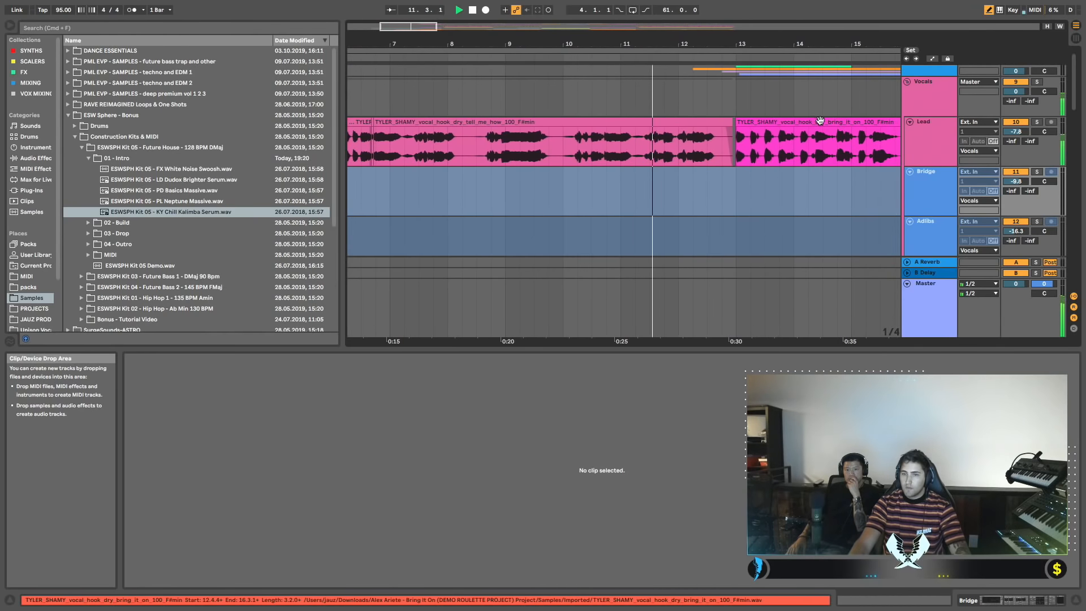
left_click(837, 136)
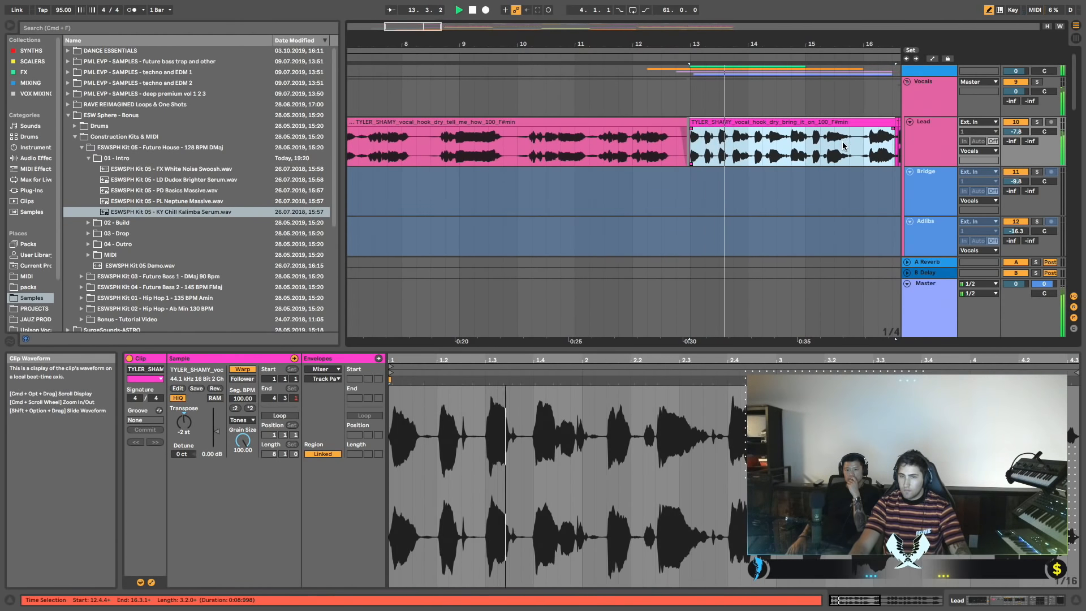
left_click_drag(719, 43, 716, 66)
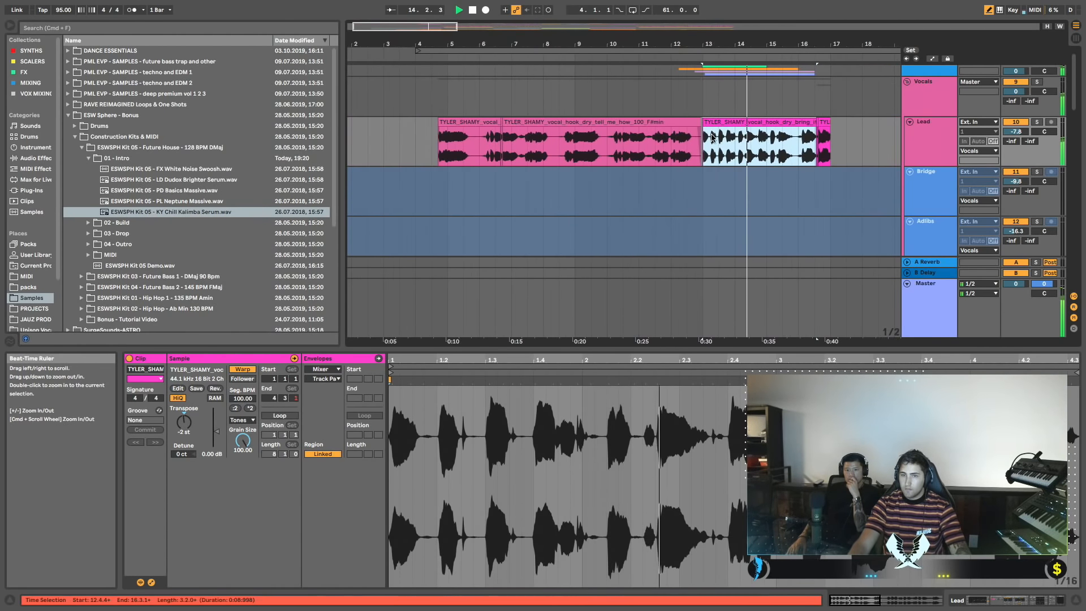
key("space")
scroll(712, 139, "left", 1)
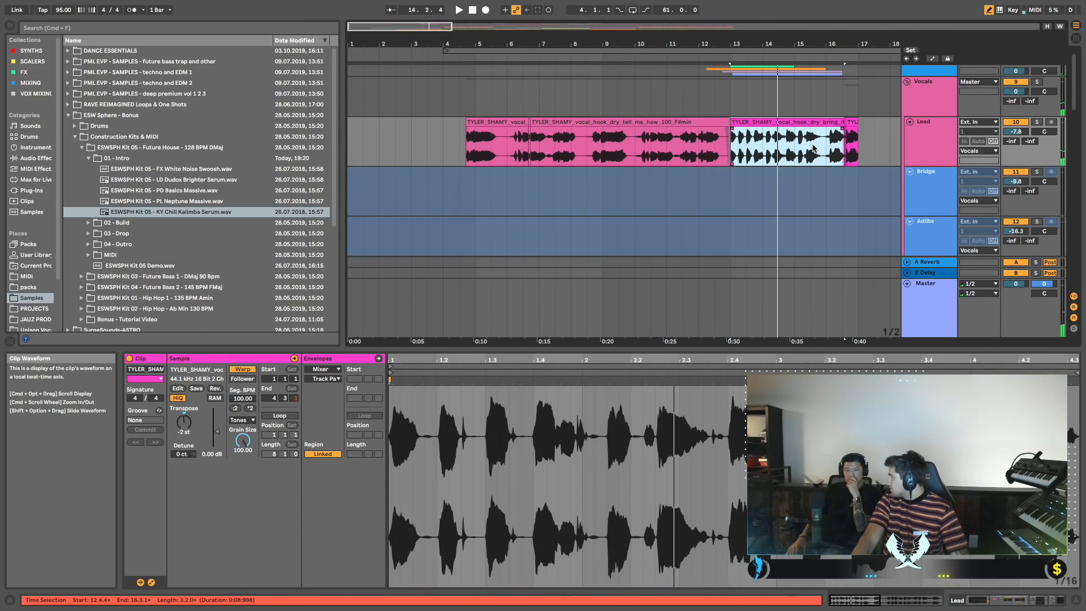
Select the first Lead vocal clip, show the Lead track's device chain, and solo the track.
left_click(494, 121)
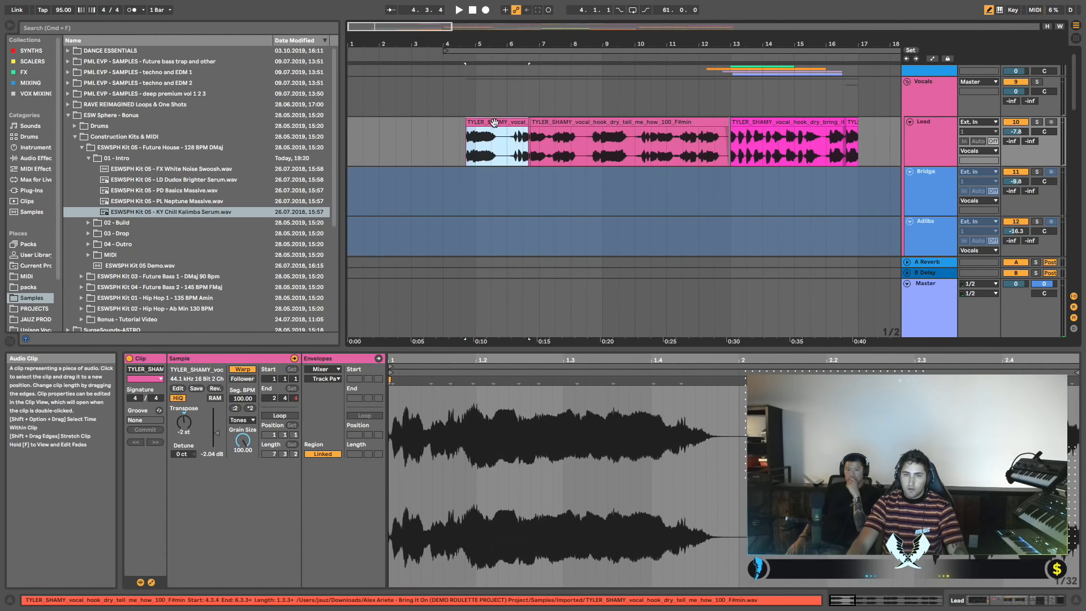
double_click(918, 132)
left_click(1037, 122)
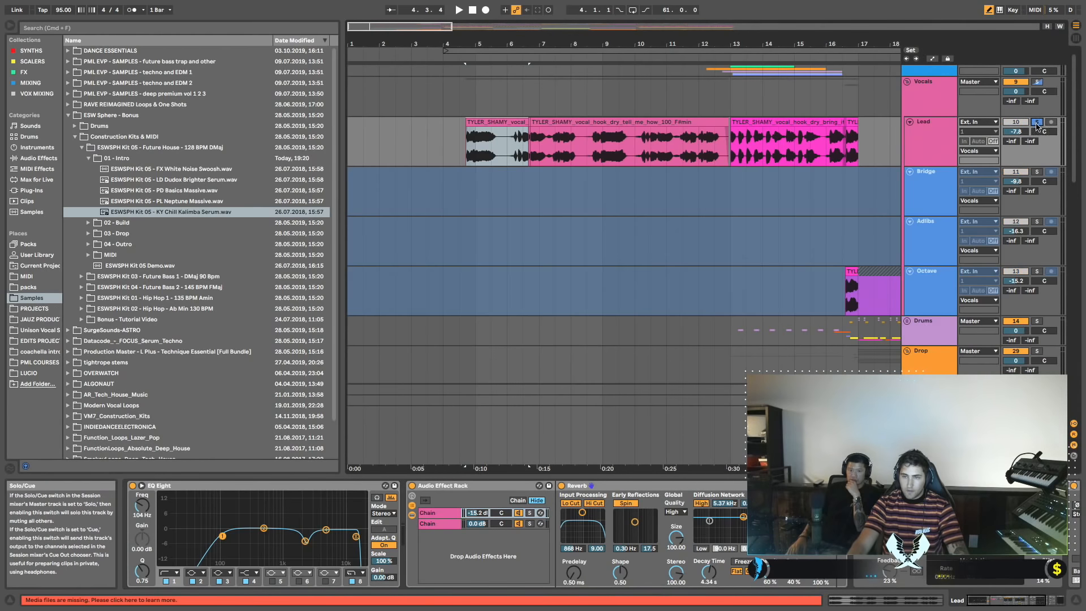
Search the plug-ins for "auto" and look through the matching VST entries.
left_click(31, 190)
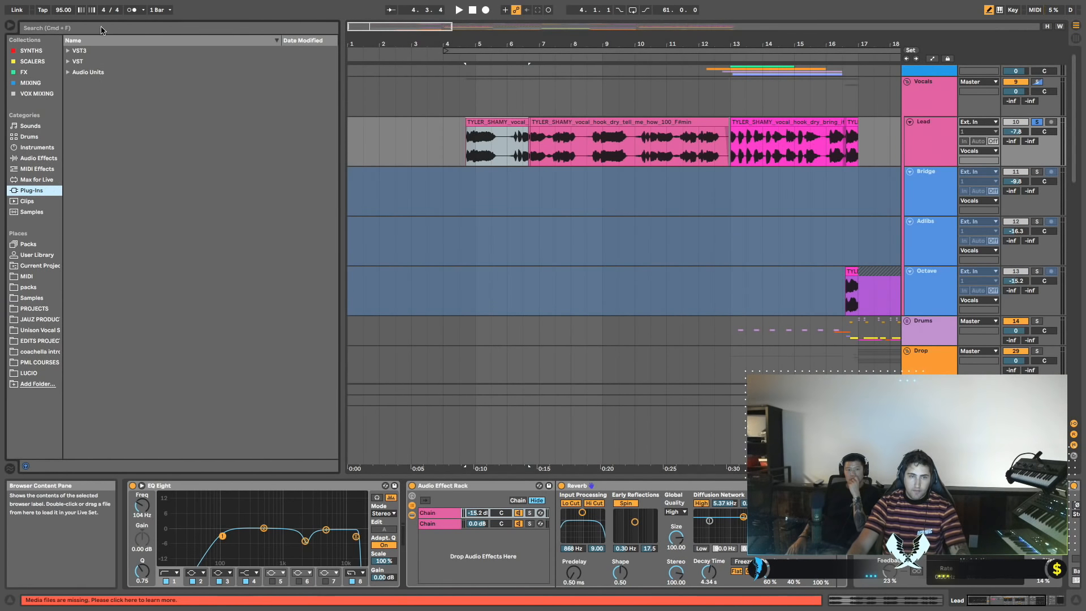
left_click(68, 61)
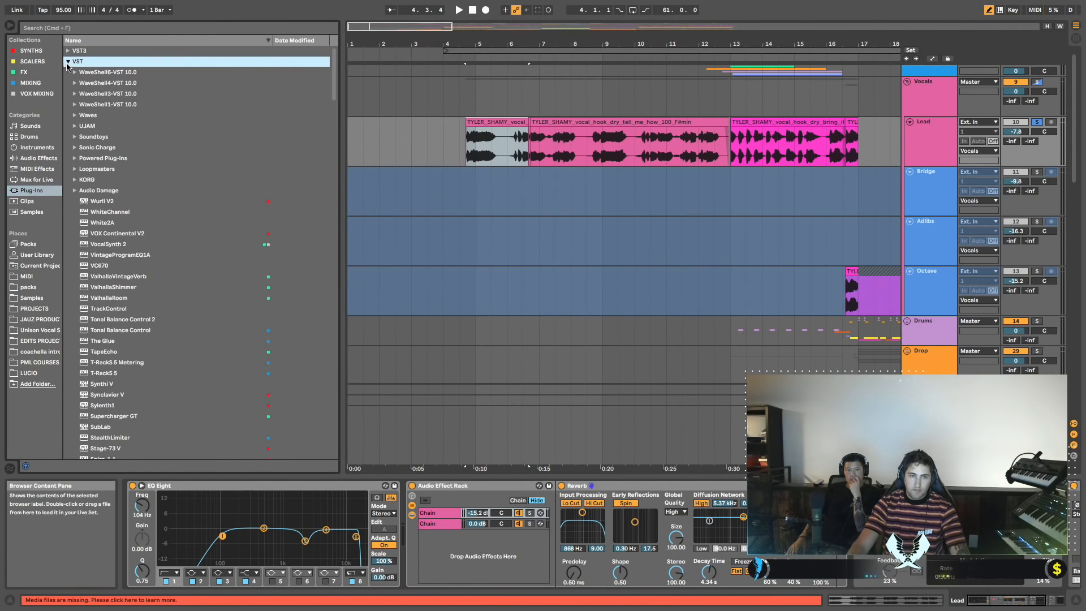
left_click(89, 29)
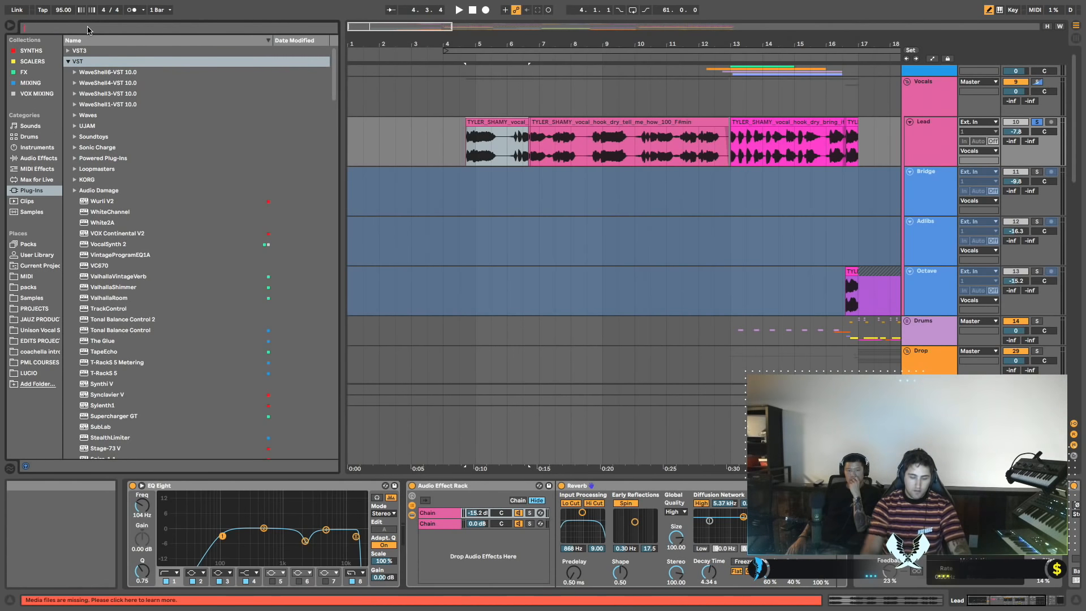
type("auto")
left_click(76, 73)
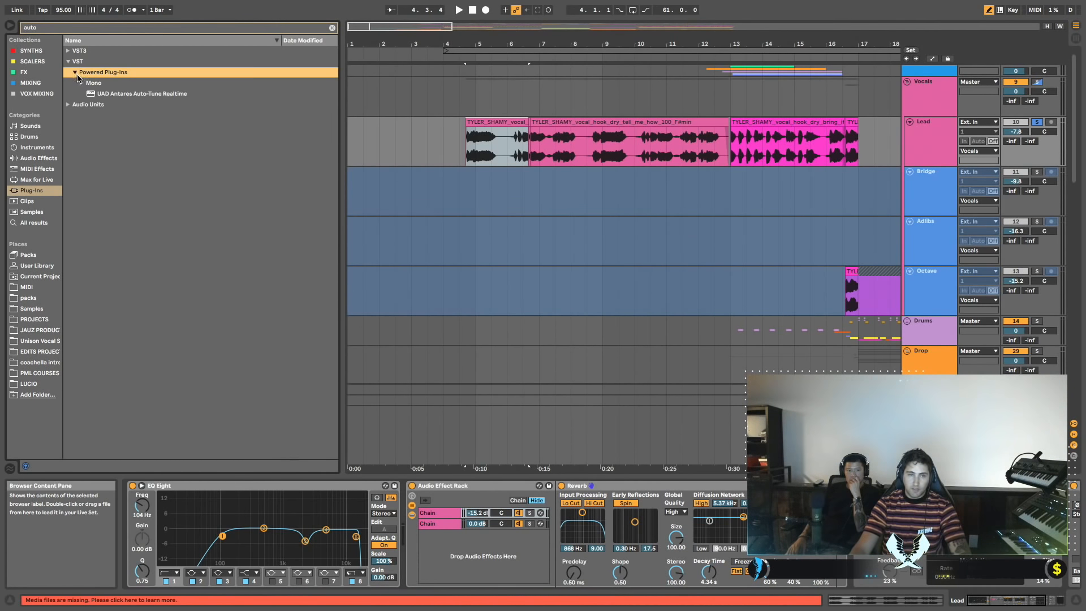
left_click(69, 61)
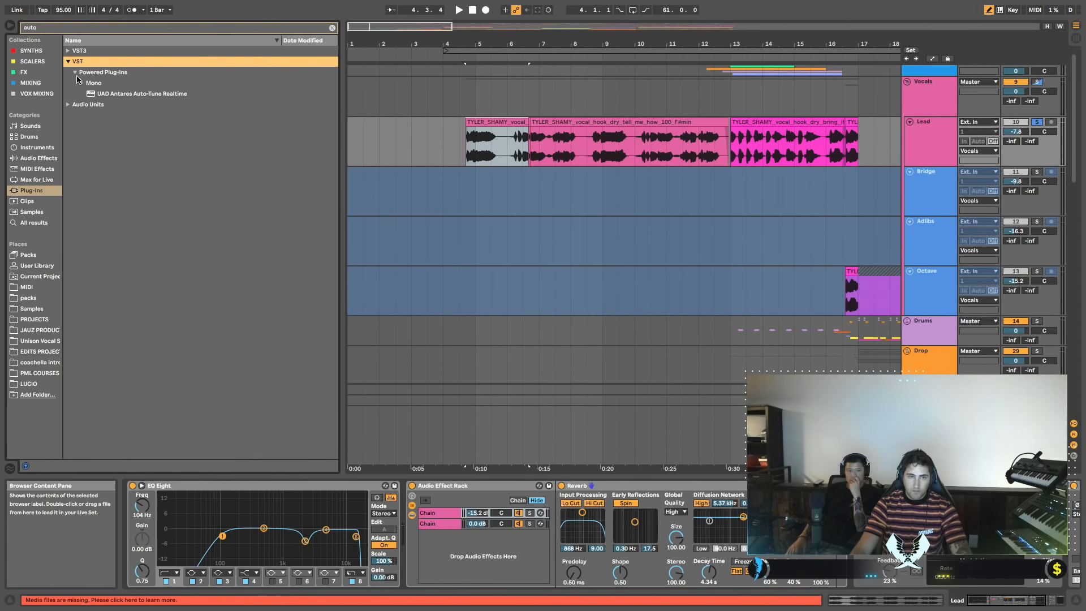
left_click(82, 84)
left_click(81, 83)
left_click(73, 73)
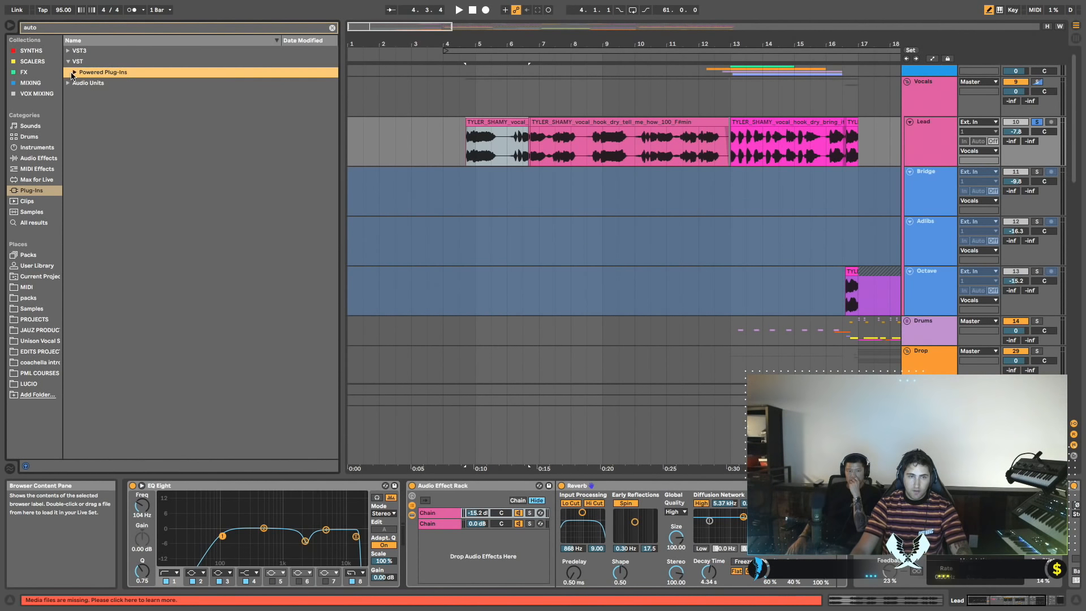
Insert the VST3 version of Antares Auto-Tune EFX between EQ Eight and the Audio Effect Rack on the Lead track.
left_click(67, 52)
left_click(74, 62)
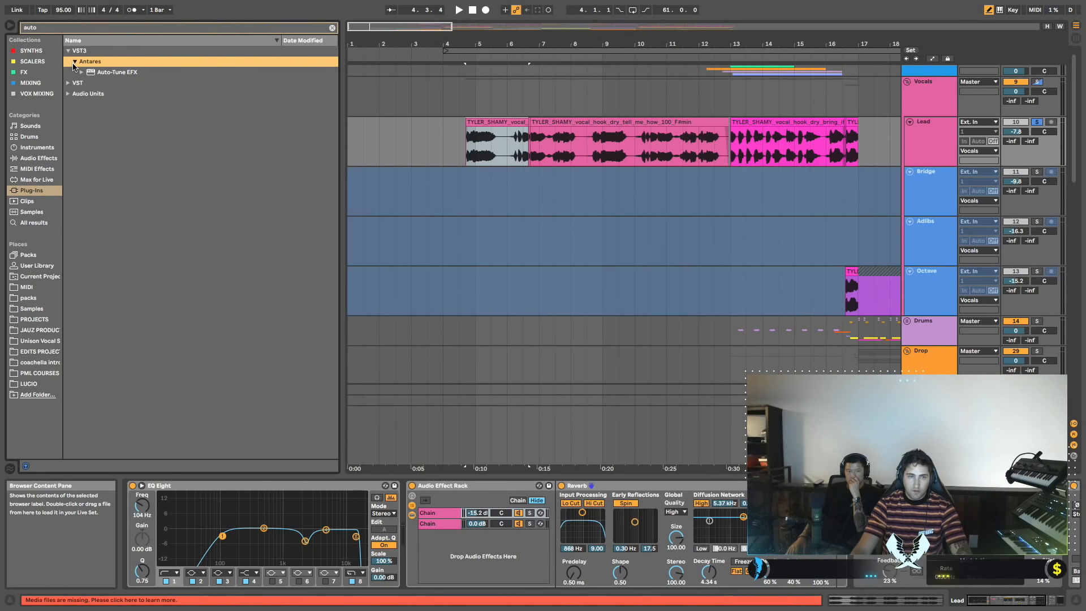
left_click(90, 73)
left_click_drag(327, 573, 401, 568)
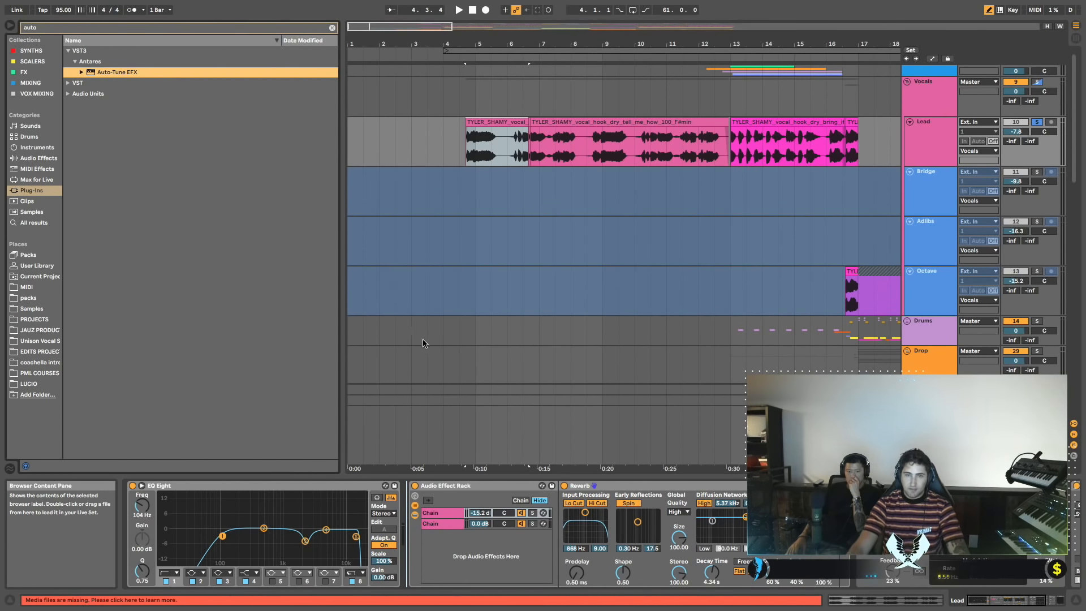
Set the Auto-Tune key to E and the scale to Minor.
left_click(135, 71)
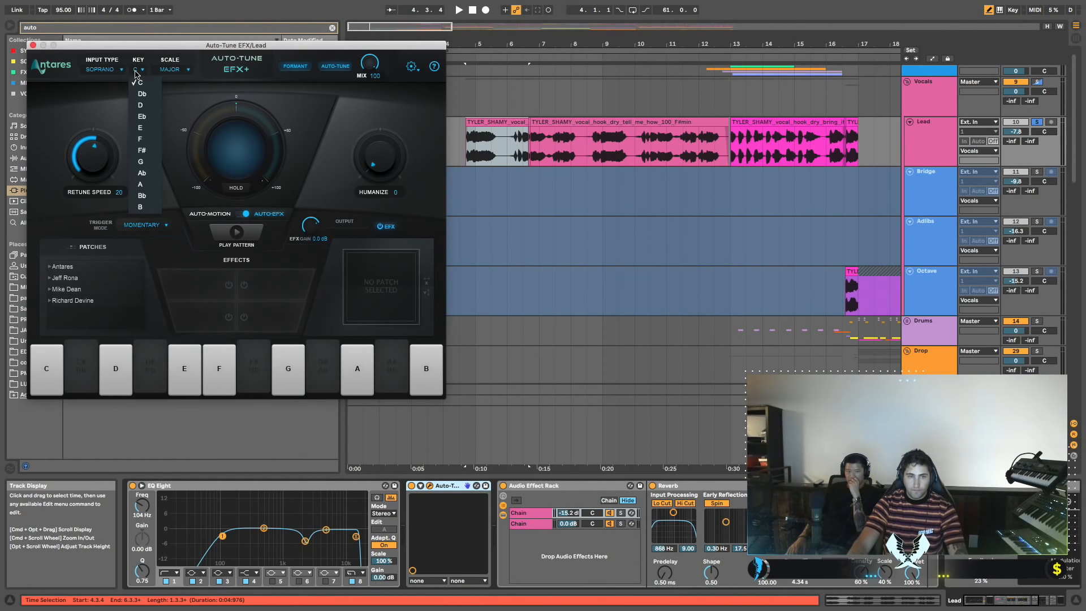
left_click(141, 128)
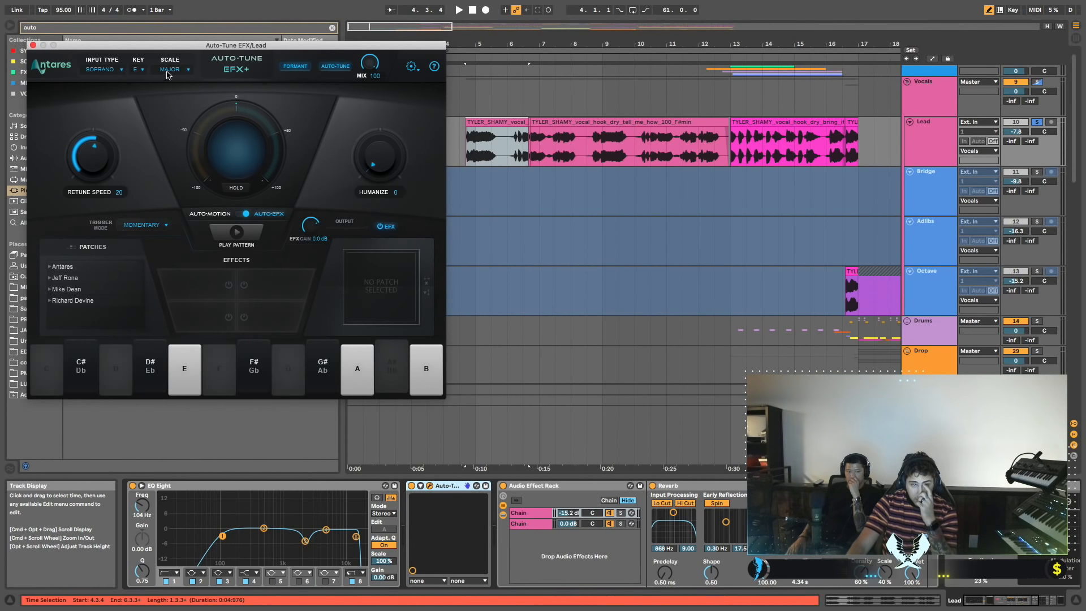
left_click(174, 69)
left_click(173, 94)
Audition the Antares Bright Vocoder patch on the vocal and switch off its Tube Amp, Vocode and Filter effects.
key("space")
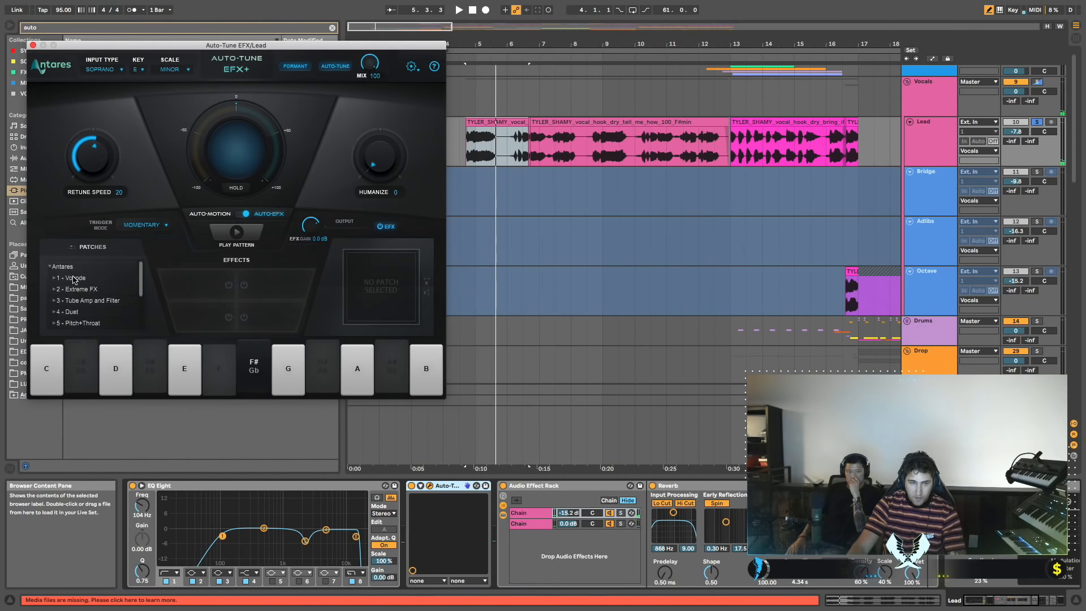
left_click(93, 291)
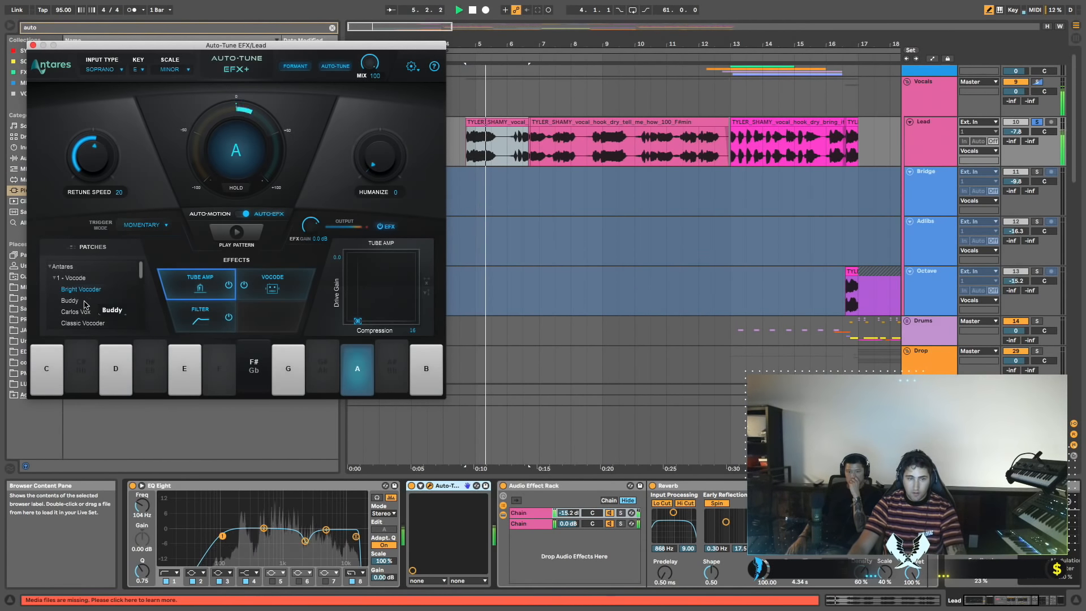
left_click(51, 266)
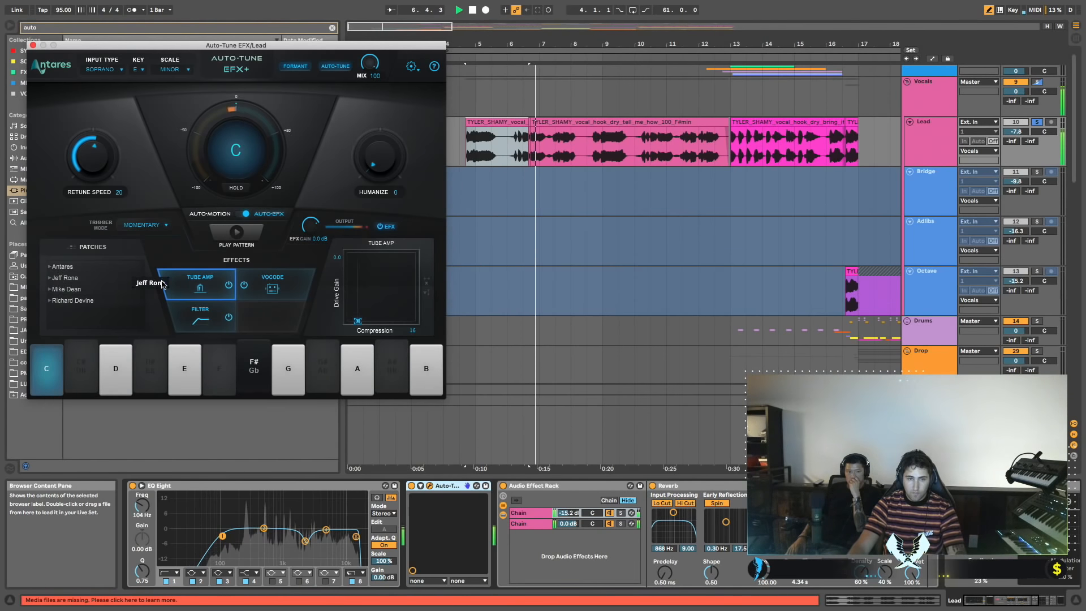
left_click(229, 285)
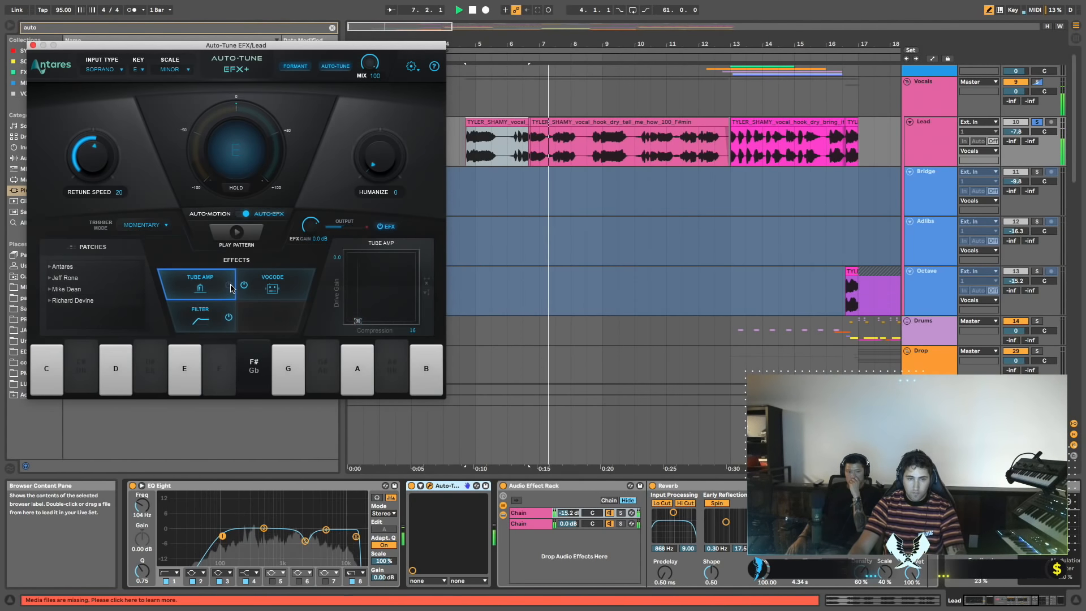
left_click(228, 317)
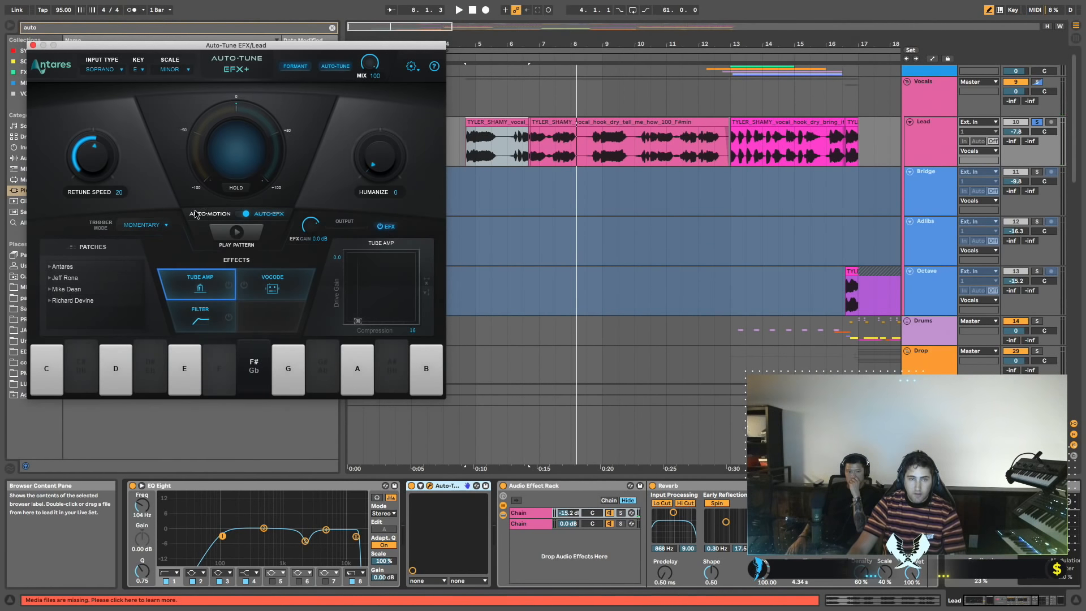
Try disabling every Auto-Tune scale note except E and play the vocal with only that note enabled.
left_click(178, 370)
left_click(182, 372)
left_click(123, 380)
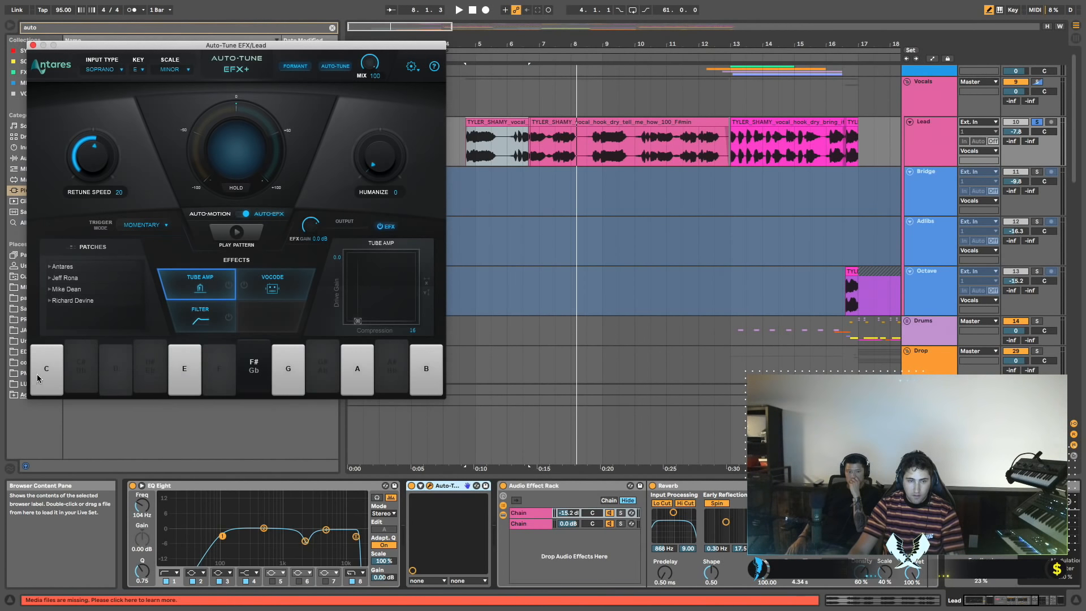
left_click(38, 378)
left_click(254, 367)
left_click(288, 368)
left_click(357, 367)
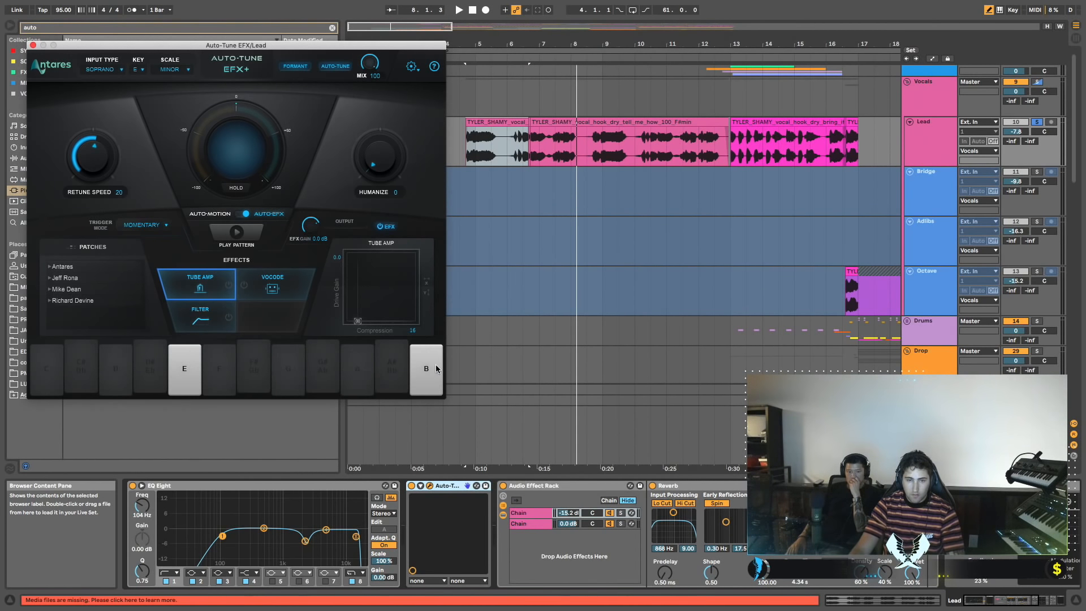
left_click(435, 368)
key("space")
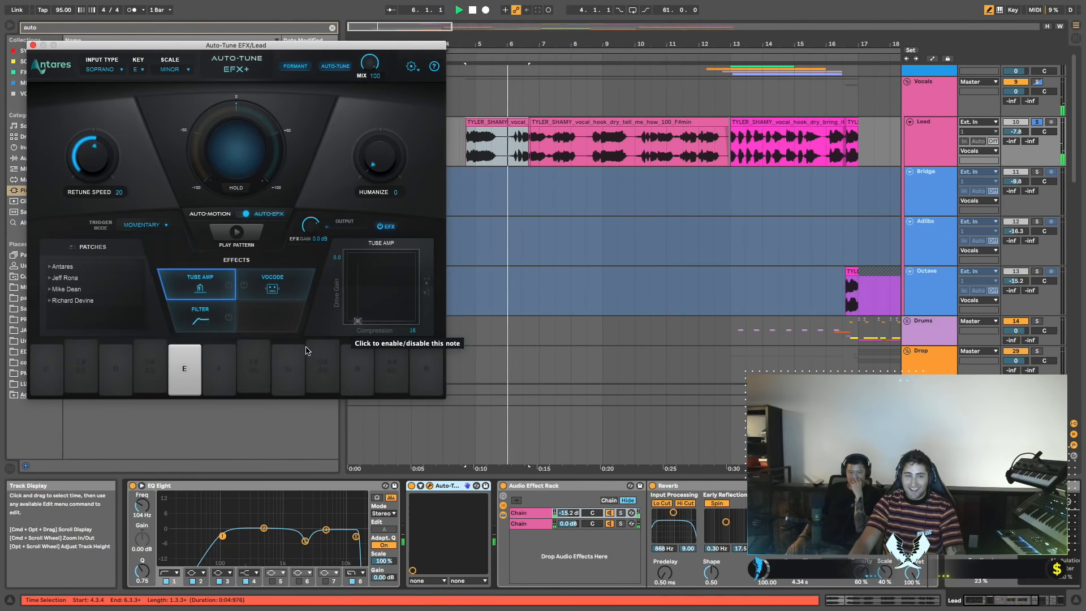
key("space")
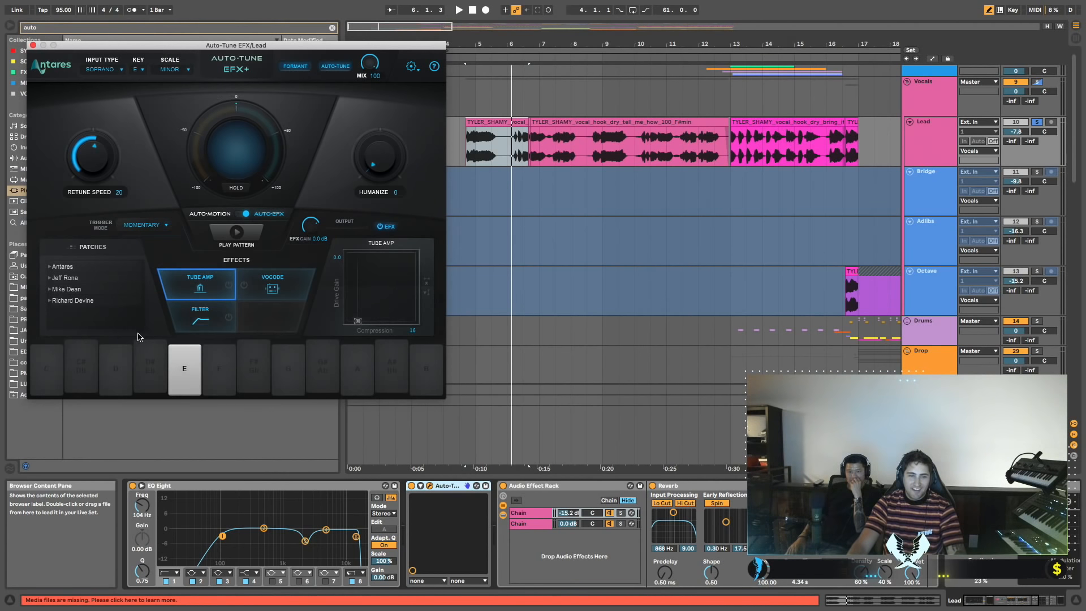
Restore the E minor scale notes by changing the Auto-Tune key to C and back to E.
left_click(145, 73)
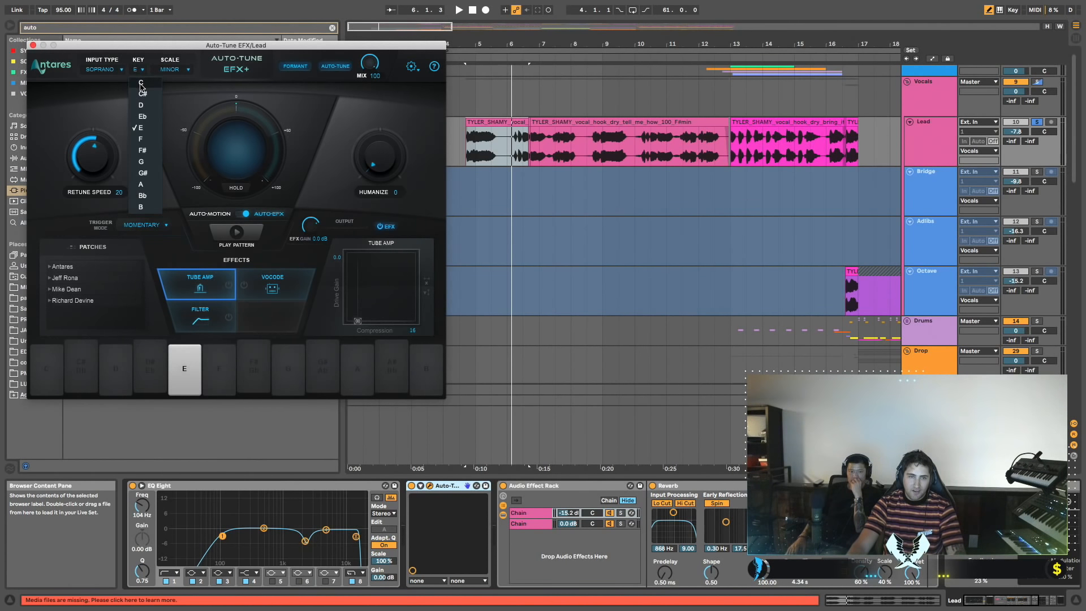
left_click(141, 83)
left_click(143, 70)
left_click(146, 131)
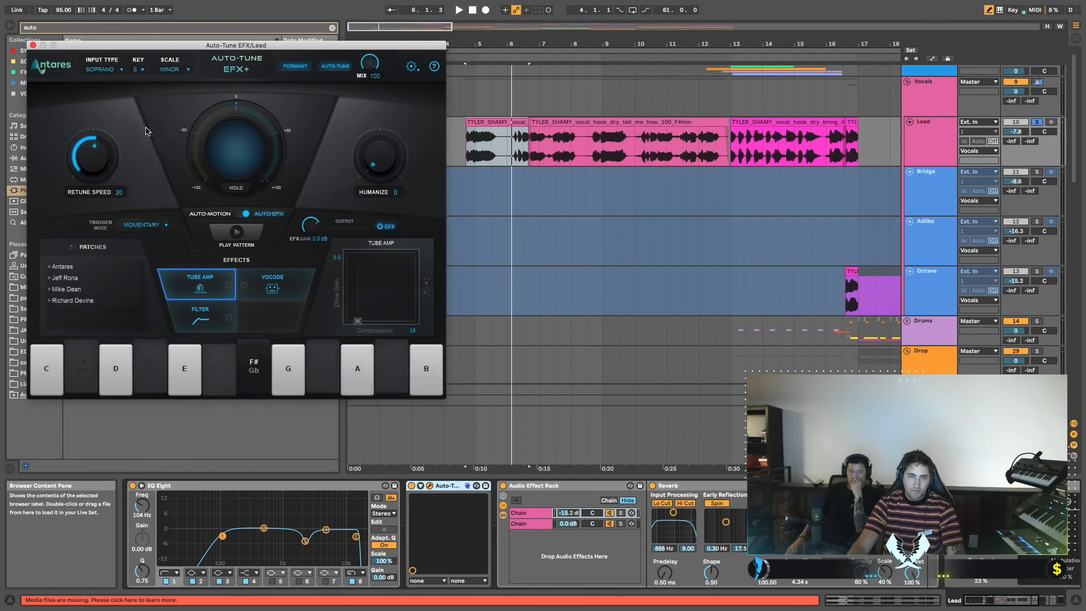
Play the vocal while browsing the Antares patch categories down to 7 - Multi-FX Templates.
key("space")
left_click(50, 267)
scroll(72, 294, "down", 2)
scroll(94, 309, "down", 2)
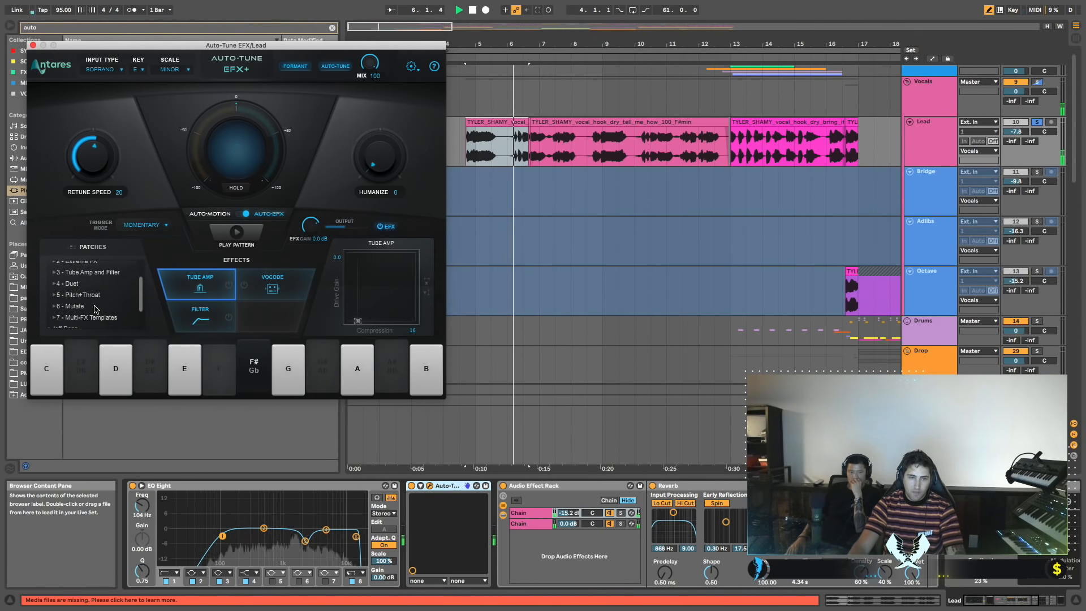
left_click(55, 298)
scroll(133, 310, "down", 2)
scroll(133, 310, "up", 4)
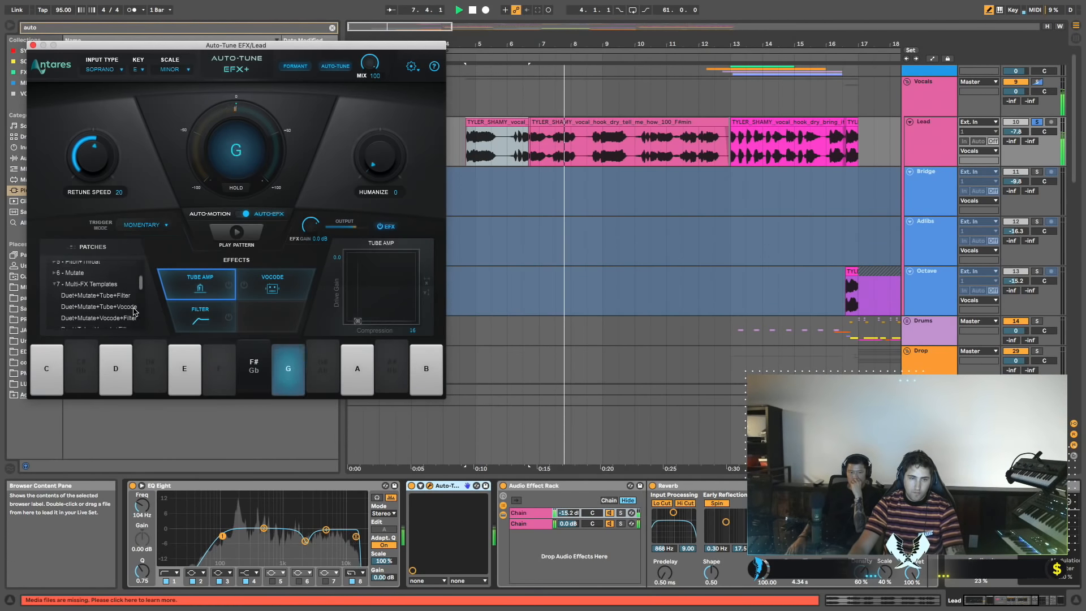
Audition the Duet doubling patches on the vocal, including Loose Double and Simple Double, and load Tight Double.
left_click(55, 278)
left_click(94, 291)
key("space")
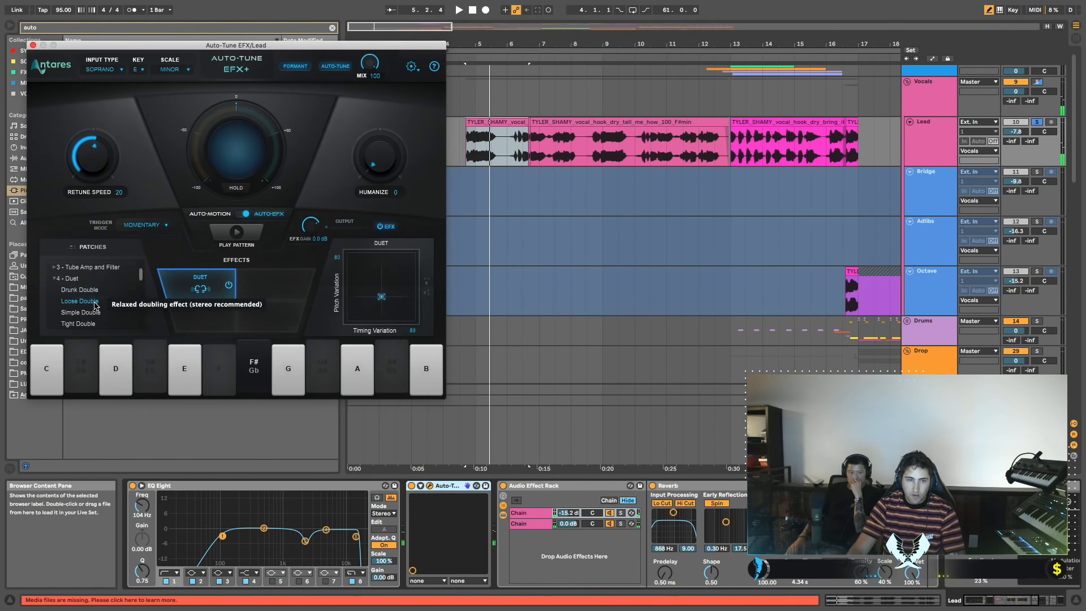
key("space")
left_click(95, 314)
scroll(97, 314, "down", 2)
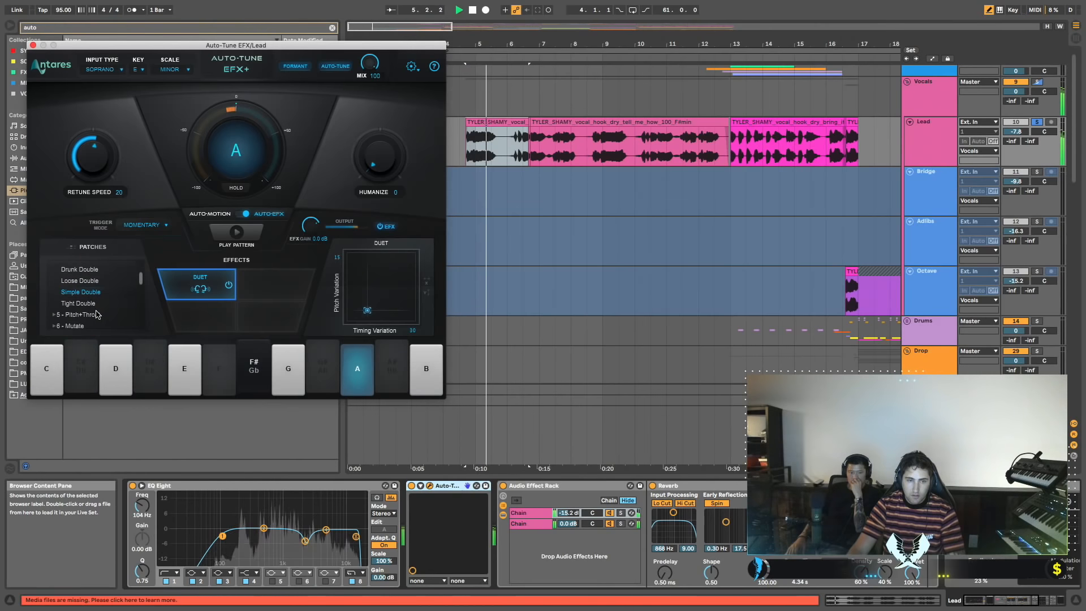
left_click(98, 303)
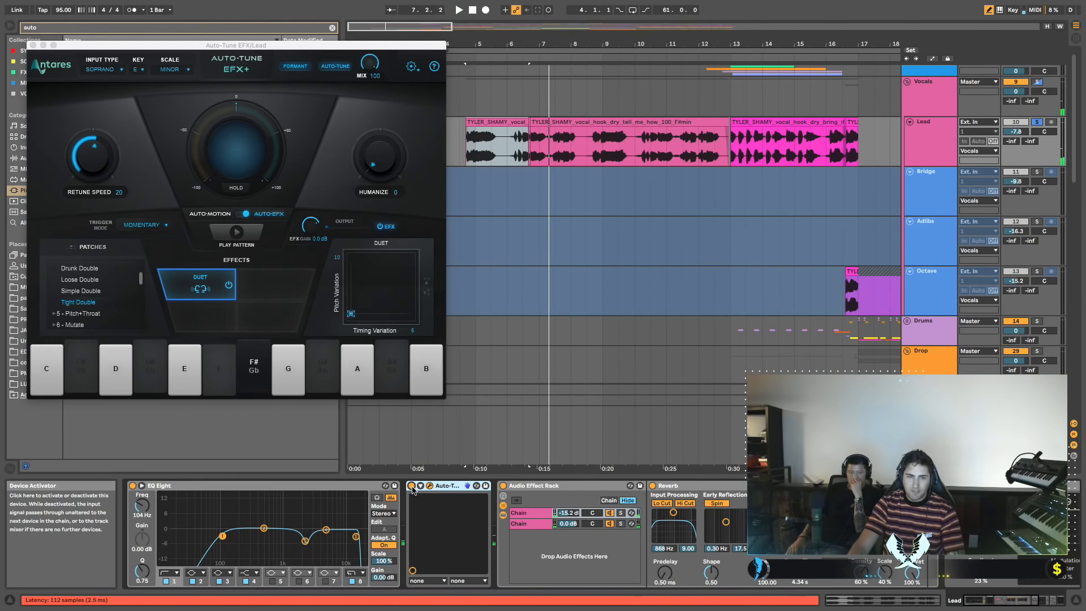
Try the Auto-Tune Mix at 49 during playback, compare it with the device bypassed, and return the Mix to 100.
key("space")
left_click_drag(366, 68, 369, 134)
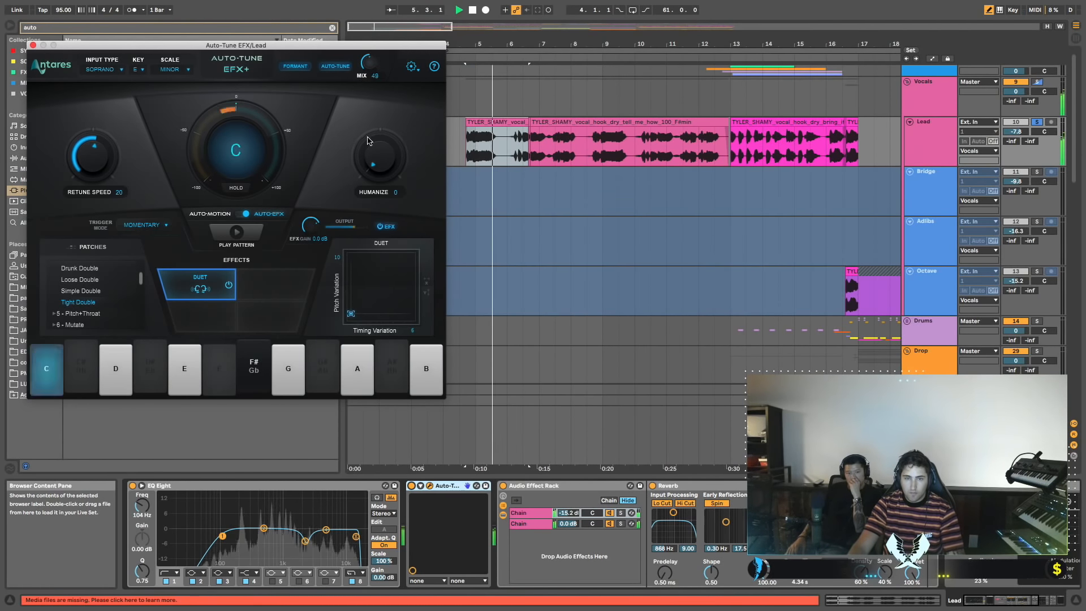
left_click(412, 487)
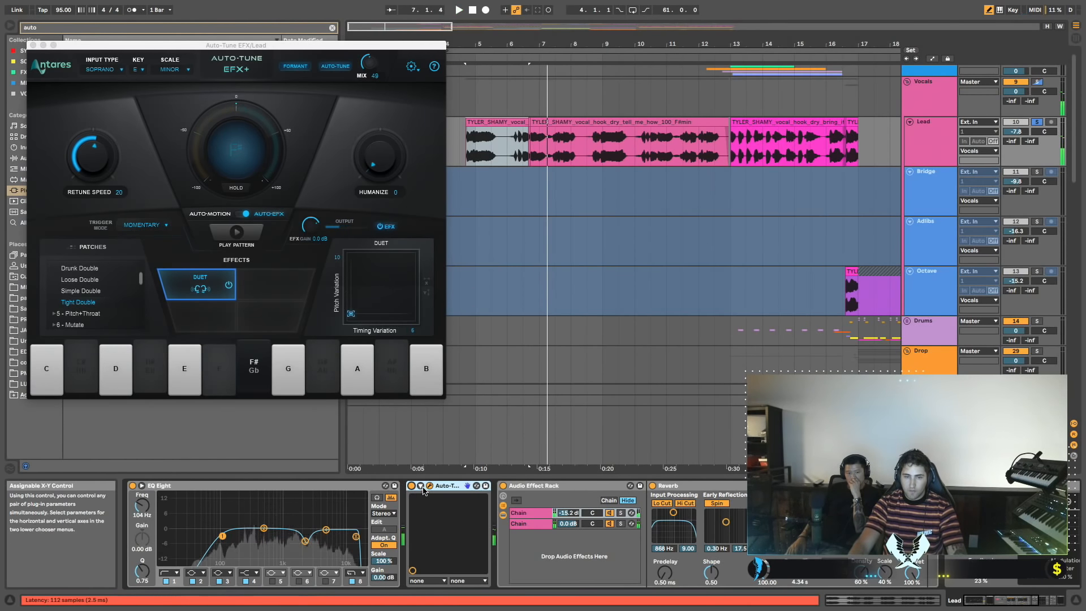
mouse_move(370, 67)
left_mouse_down()
mouse_move(369, 3)
mouse_move(375, 26)
left_mouse_up()
Listen to the doubled vocal and raise the Duet effect's Pitch Variation to about 28.
key("space")
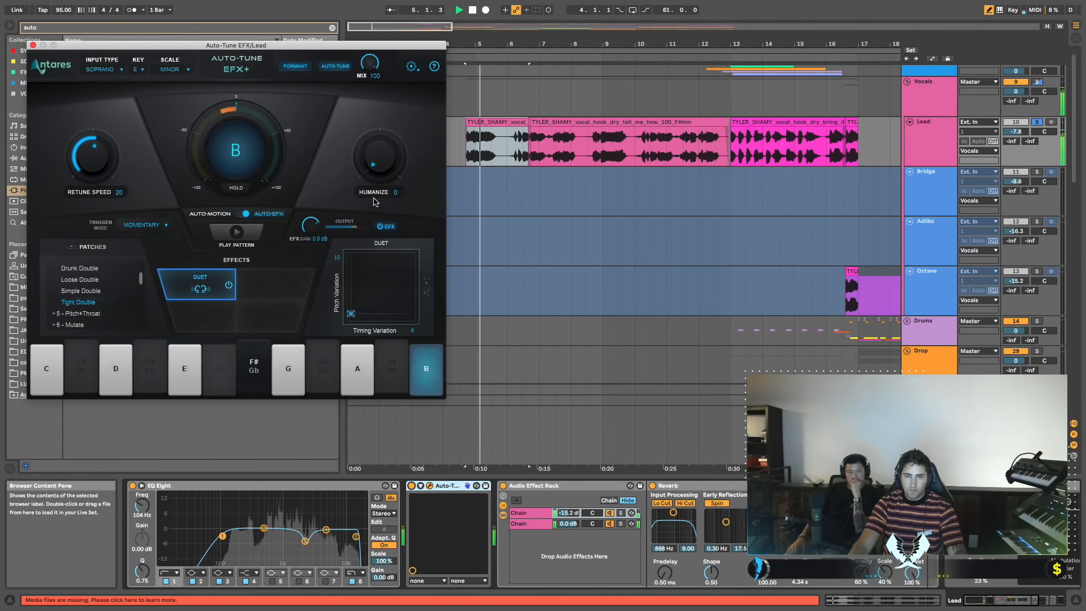
scroll(68, 269, "up", 3)
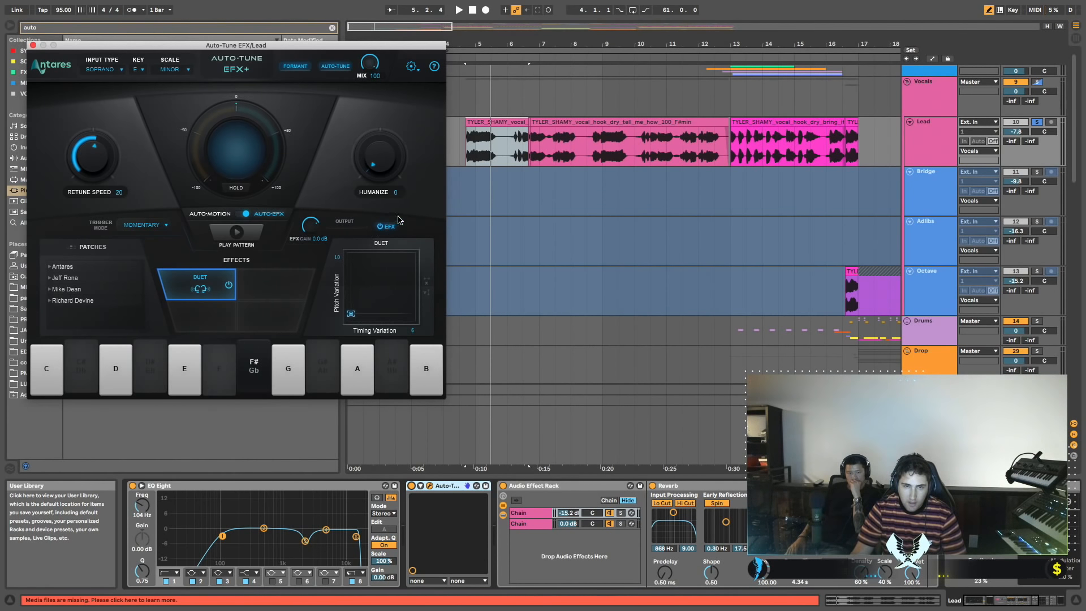
key("space")
mouse_move(351, 313)
left_mouse_down()
mouse_move(390, 273)
mouse_move(367, 273)
mouse_move(387, 316)
mouse_move(362, 315)
mouse_move(350, 279)
mouse_move(351, 306)
left_mouse_up()
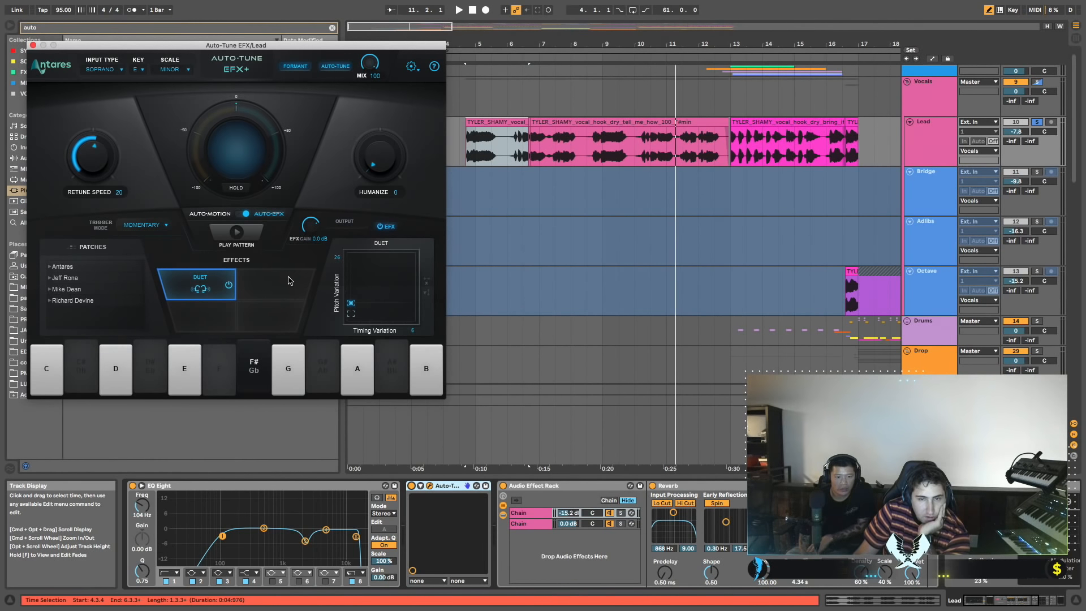
Browse the Antares patch categories past 1 - Vocode and try a patch from 5 - Pitch+Throat.
left_click(411, 66)
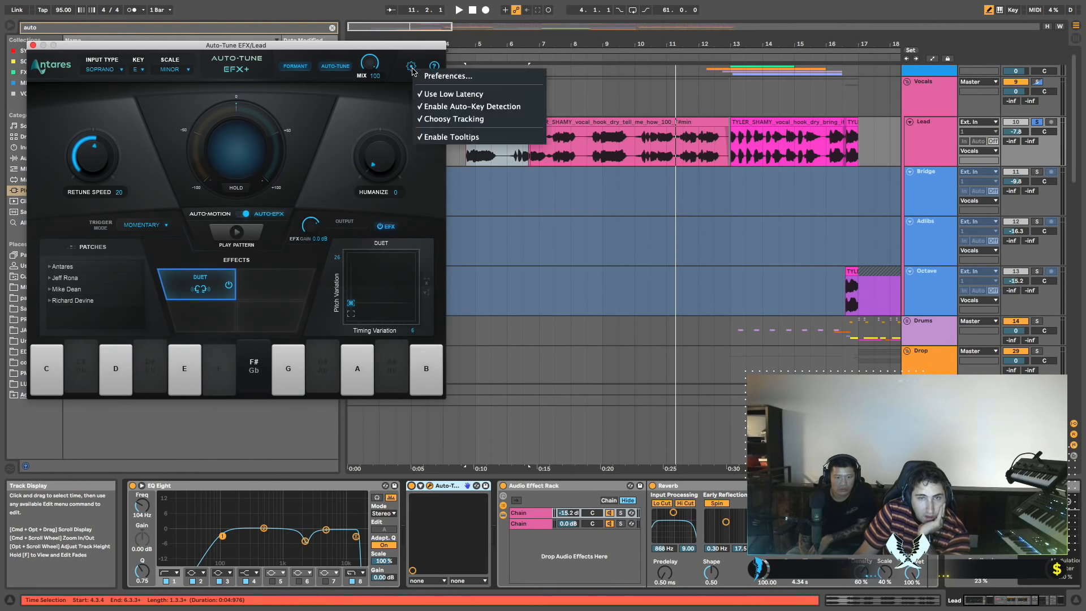
left_click(380, 118)
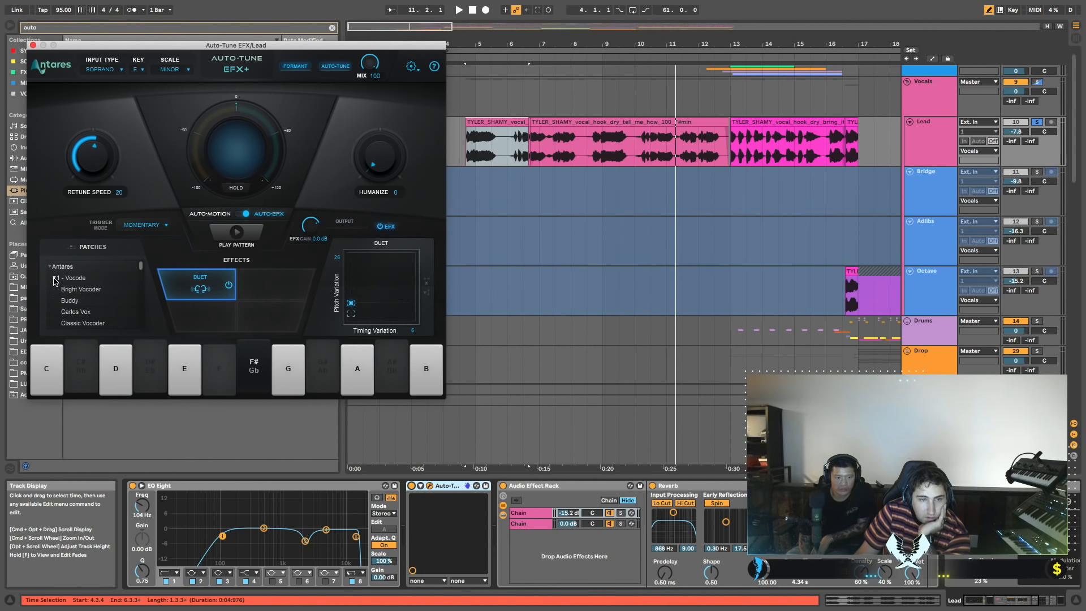
left_click(55, 279)
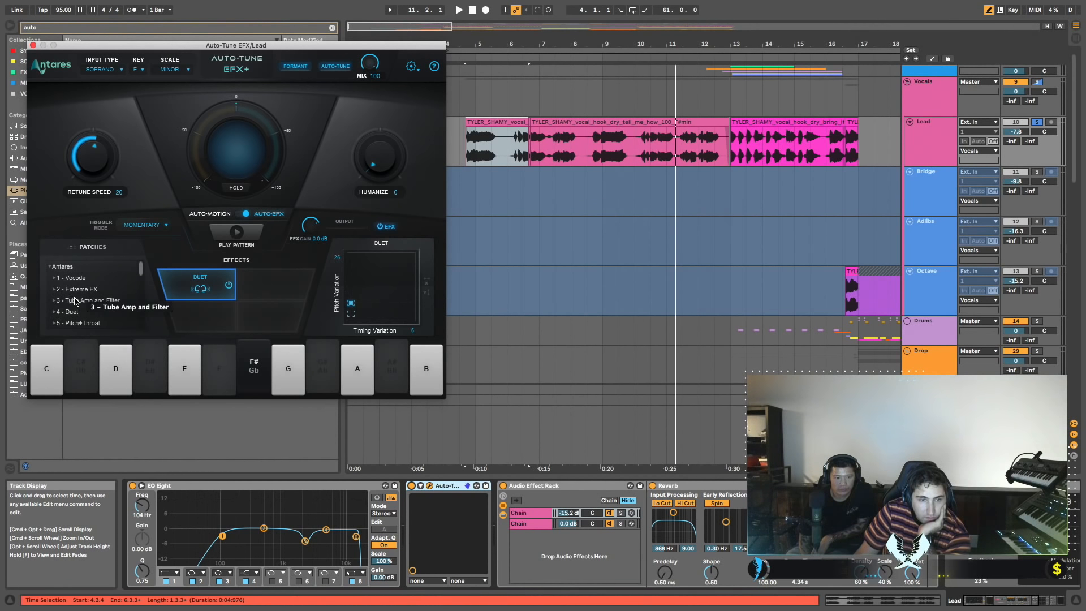
scroll(63, 306, "down", 1)
left_click(55, 307)
scroll(57, 300, "down", 1)
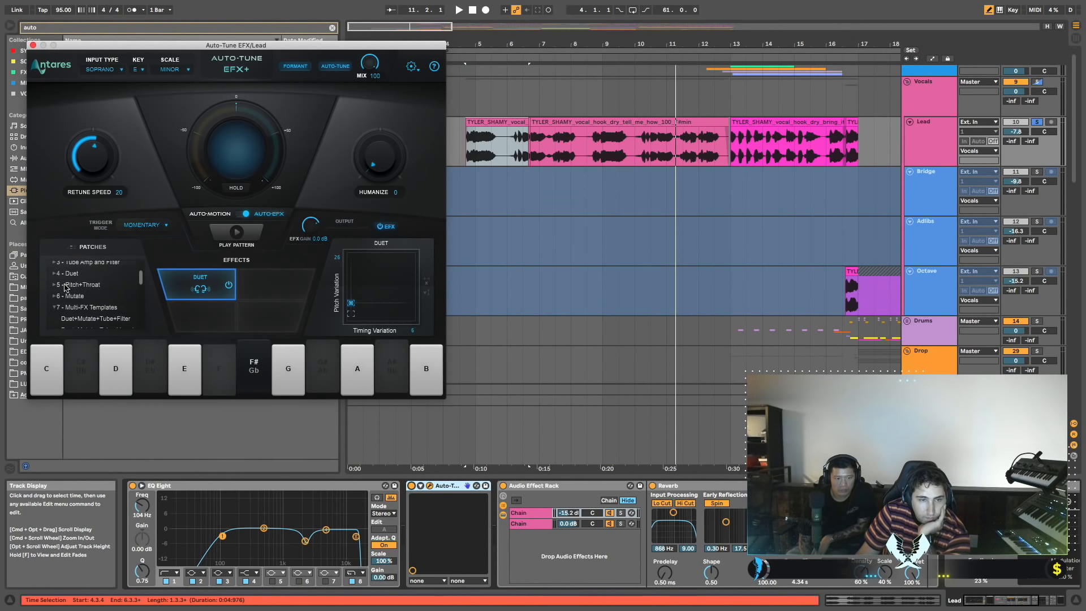
scroll(96, 299, "down", 1)
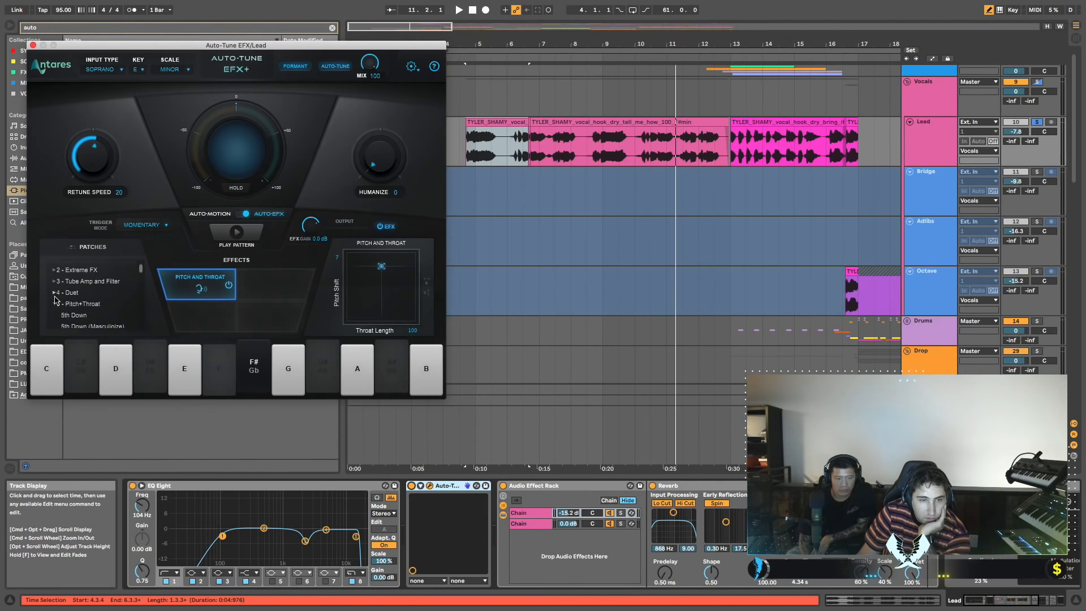
Return to the 4 - Duet category and load the Tight Double patch.
scroll(56, 305, "down", 3)
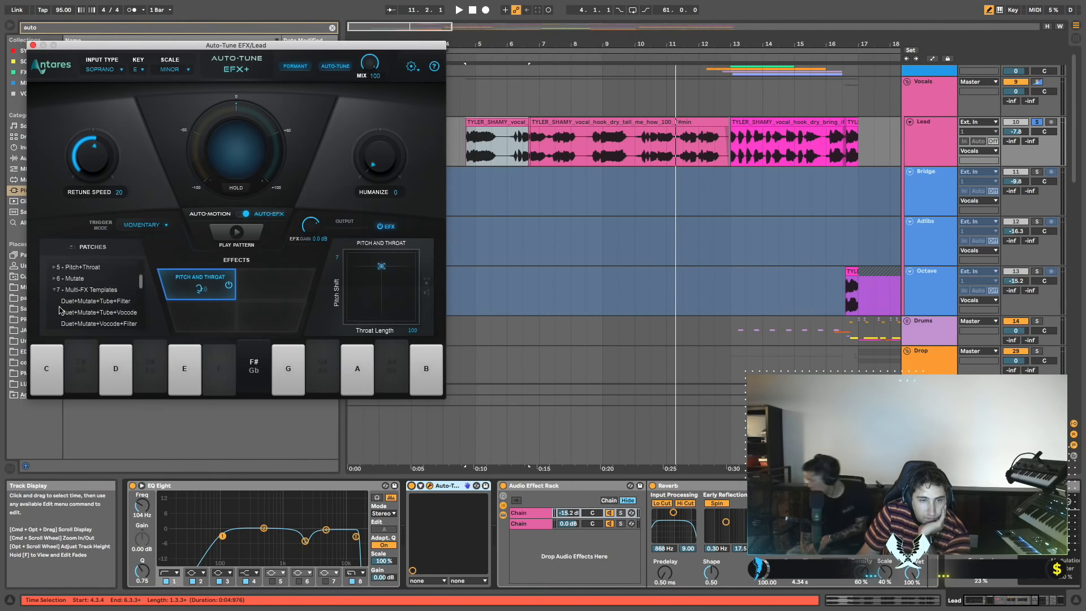
scroll(56, 295, "up", 3)
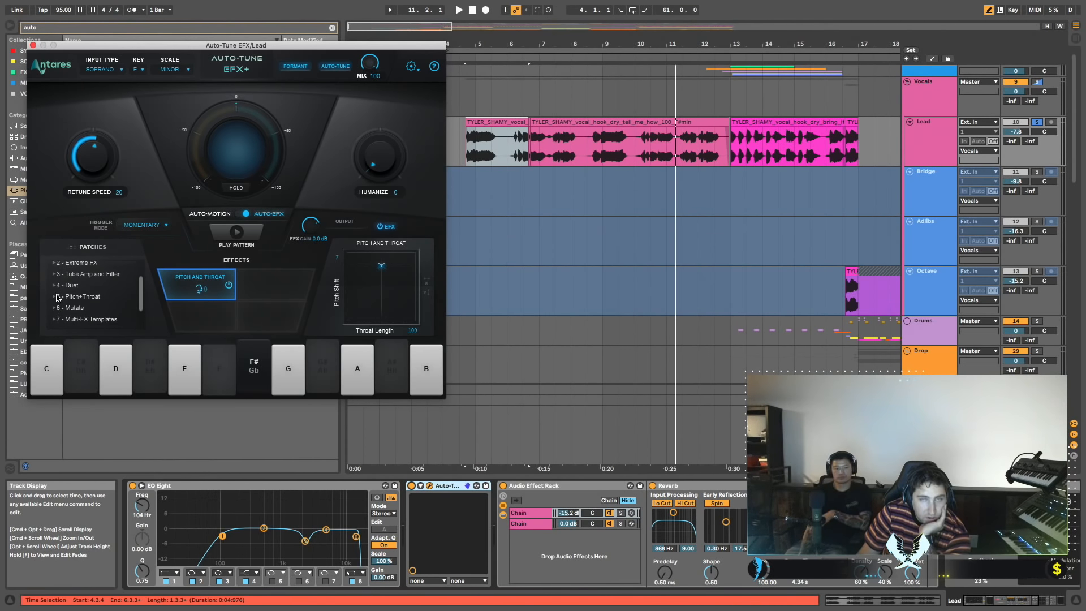
scroll(59, 299, "up", 2)
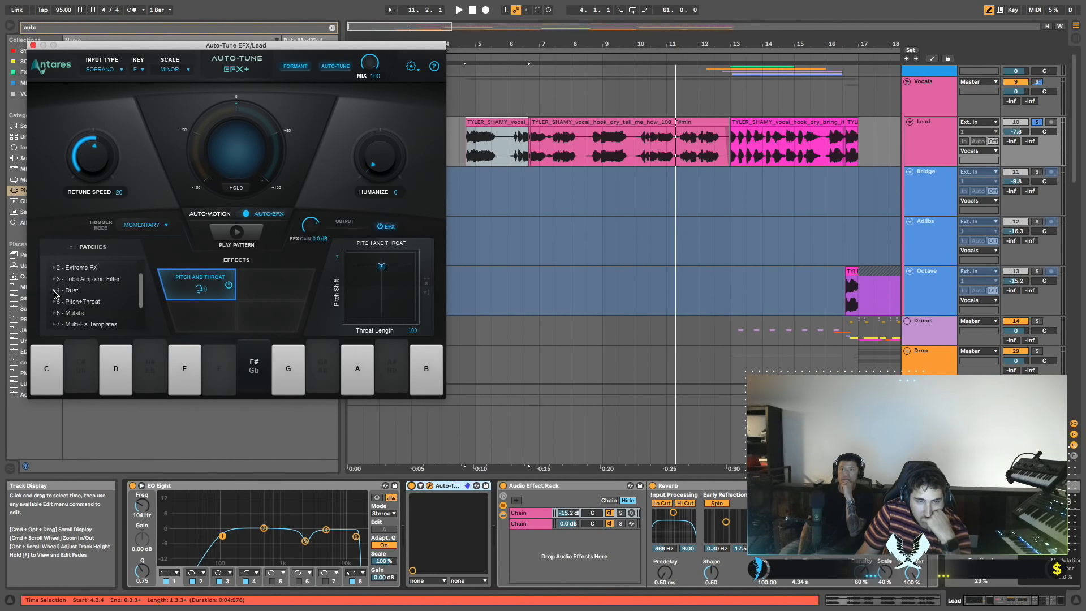
left_click(81, 304)
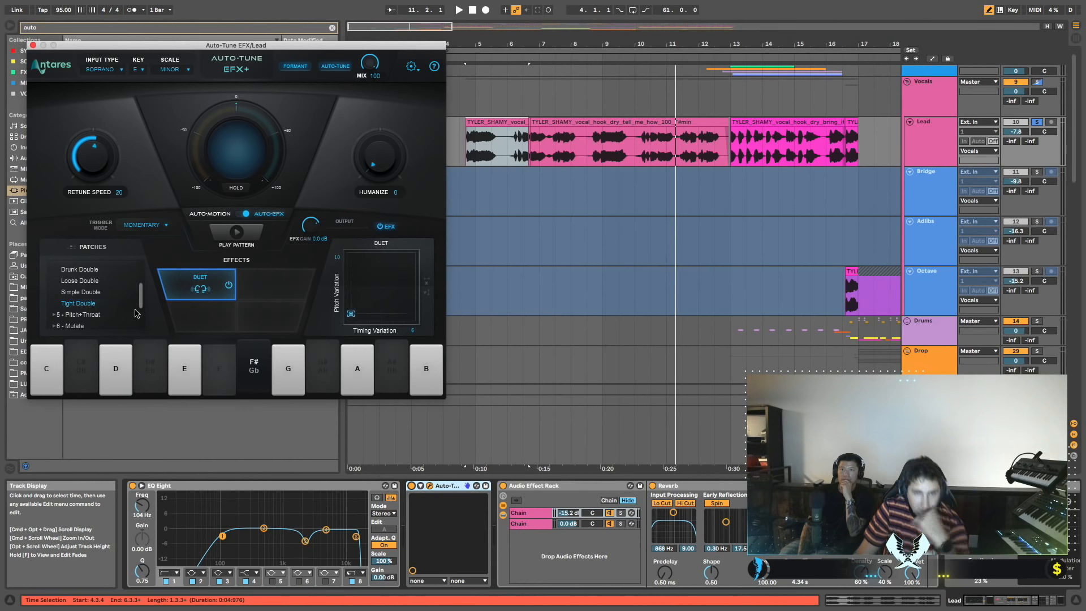
Raise the Duet effect's Pitch Variation while the vocal plays, and close the Auto-Tune EFX window.
key("space")
left_click_drag(351, 314, 352, 298)
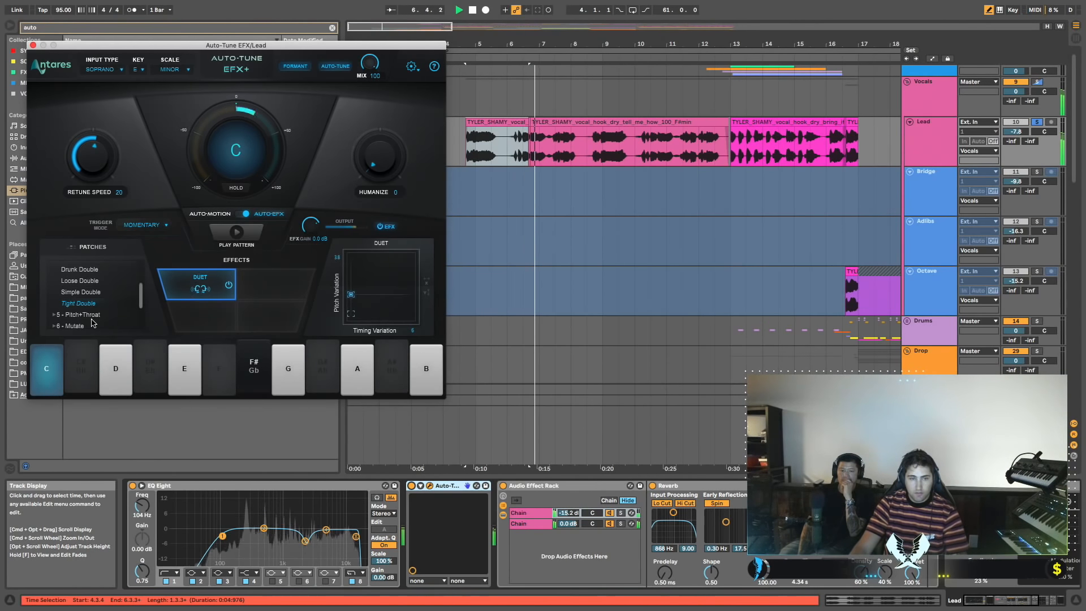
scroll(142, 309, "down", 1)
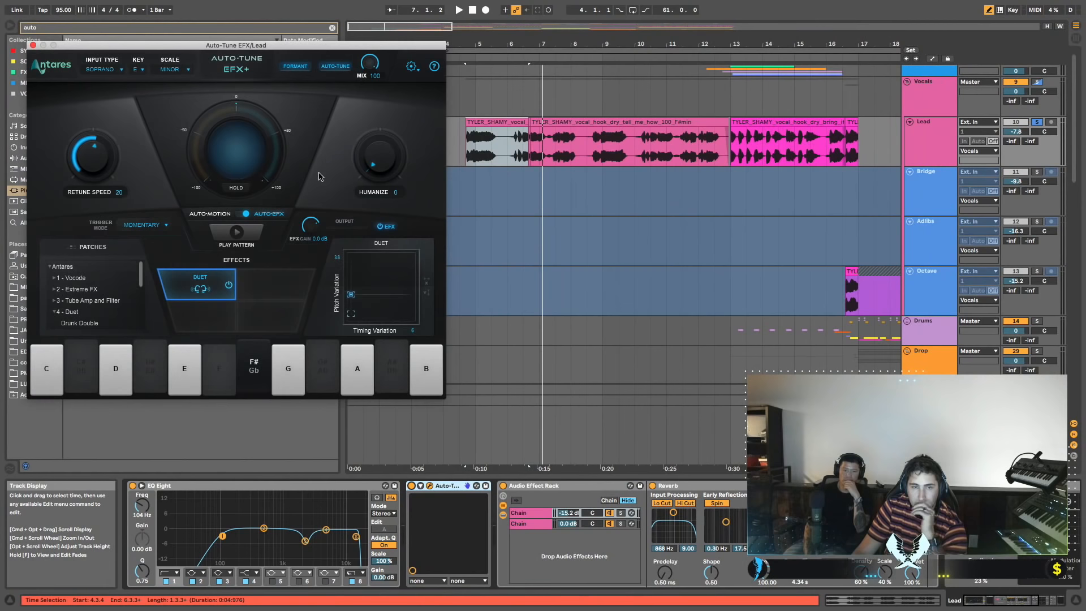
left_click(33, 45)
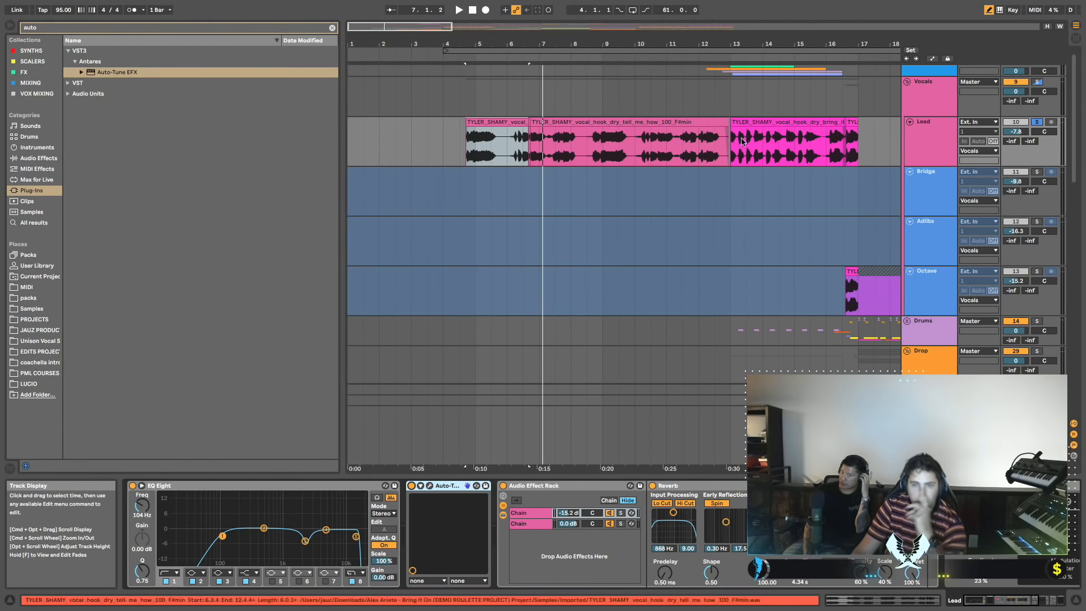
key("space")
left_click(430, 486)
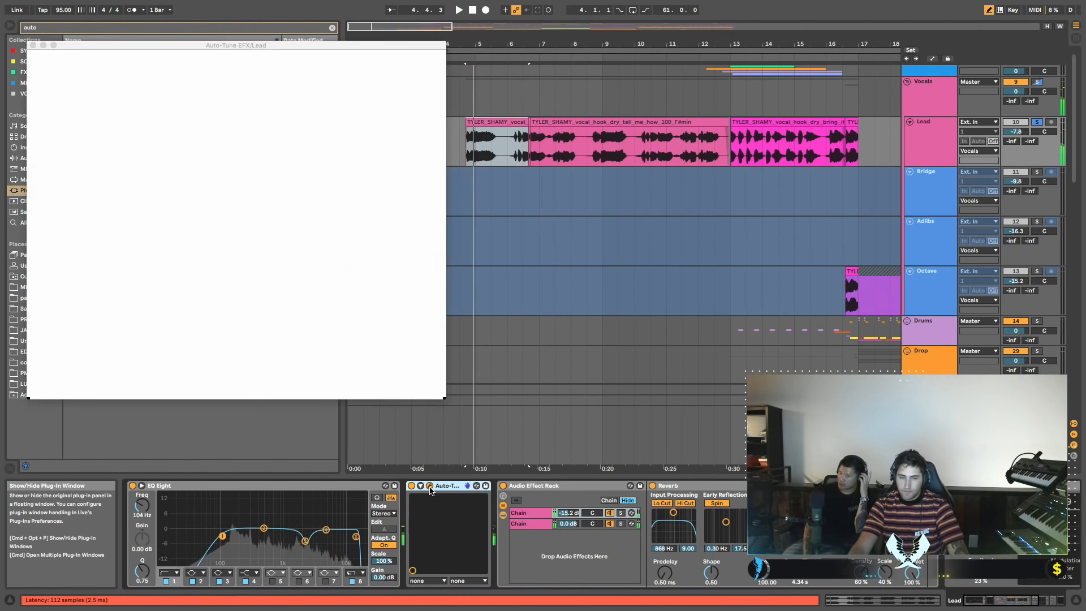
left_click(429, 487)
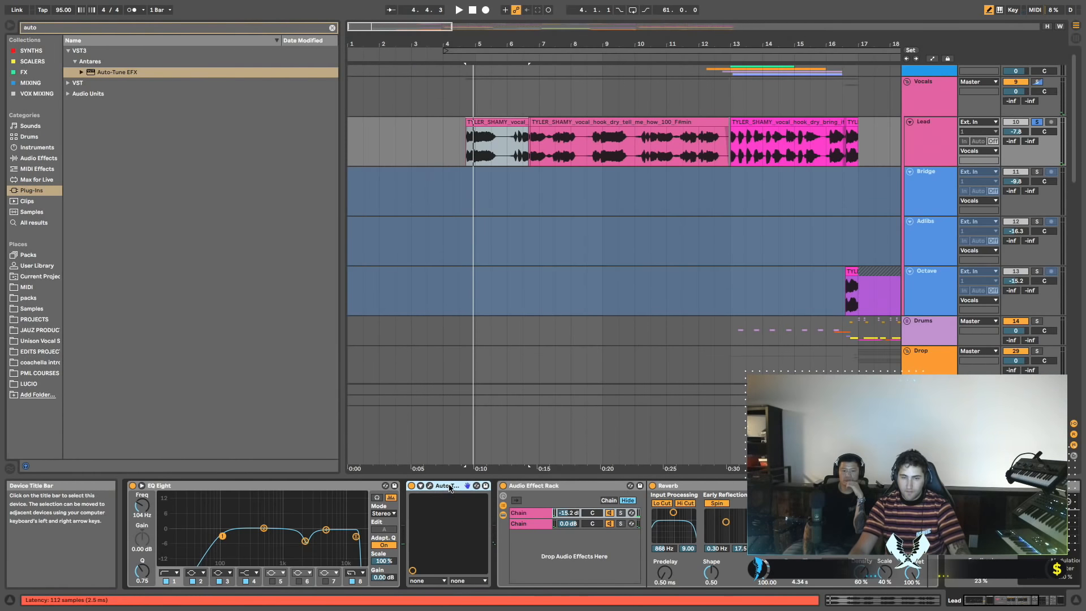
Group Auto-Tune EFX into an Audio Effect Rack, add a parallel dry chain, and set the Auto-Tune chain to -12.4 dB.
key("super+g")
left_click(411, 505)
right_click(445, 522)
left_click(461, 527)
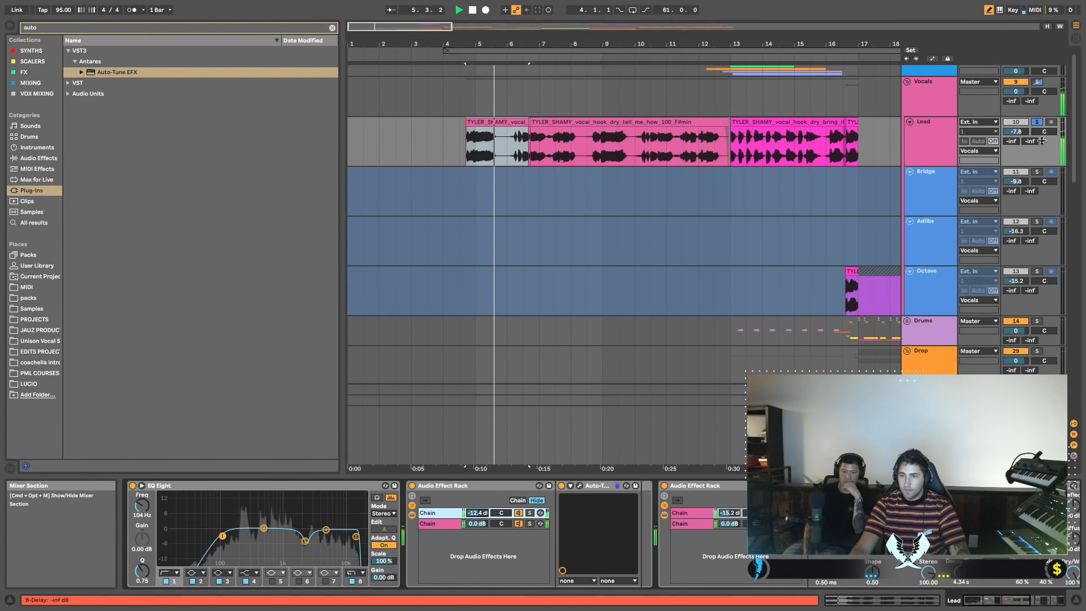
Unsolo the Lead track, play the full mix from bar 14, and lower the Lead volume to -9.6 dB.
scroll(799, 160, "right", 3)
scroll(799, 160, "left", 2)
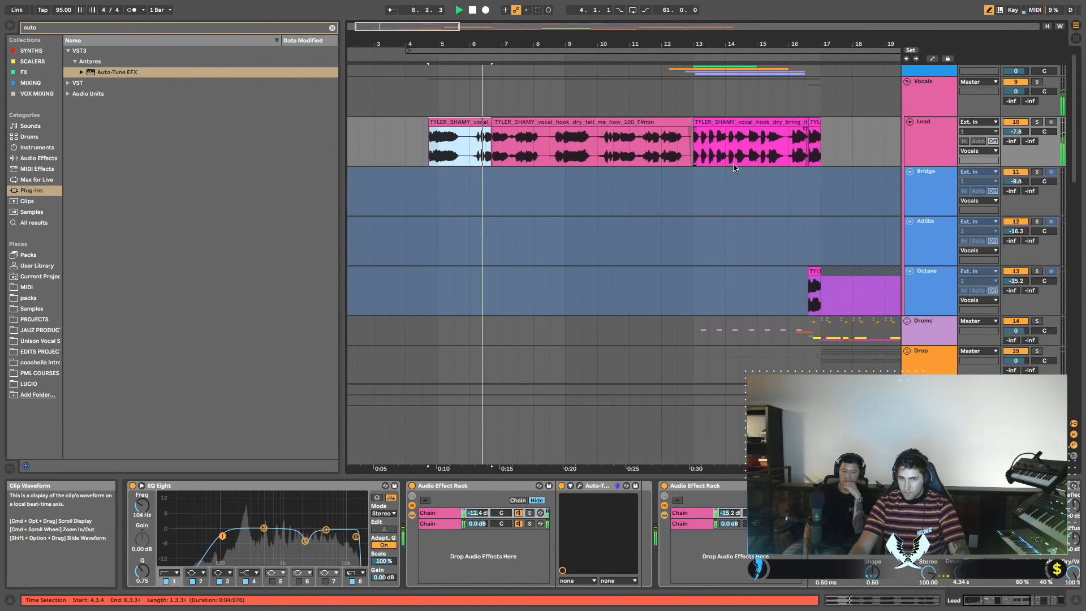
scroll(671, 252, "right", 4)
scroll(672, 260, "right", 3)
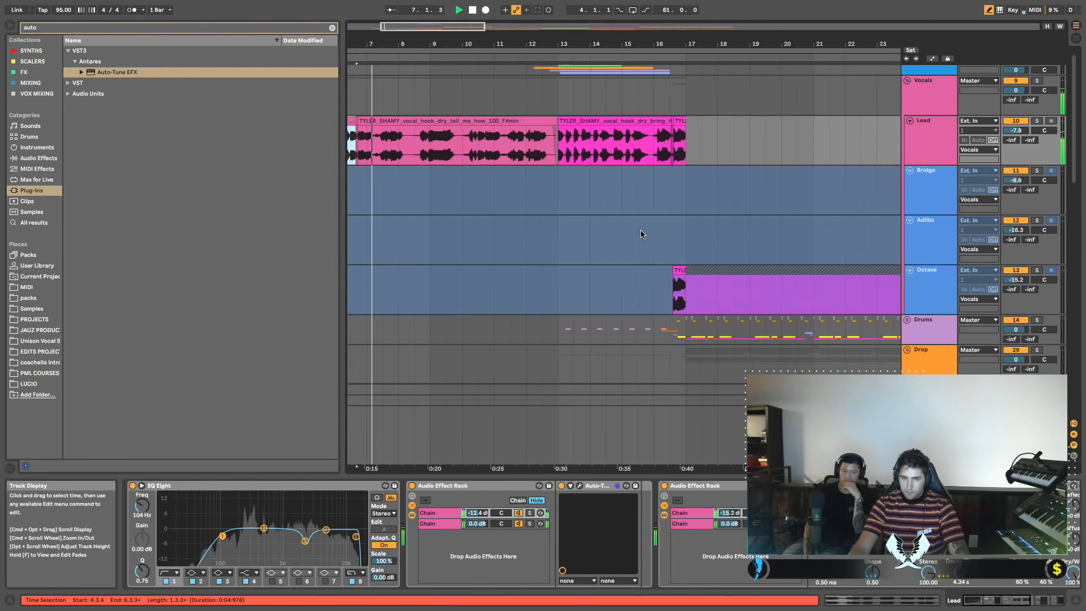
scroll(506, 153, "left", 2)
left_click(613, 179)
scroll(642, 179, "right", 5)
scroll(628, 189, "down", 3)
scroll(650, 194, "up", 4)
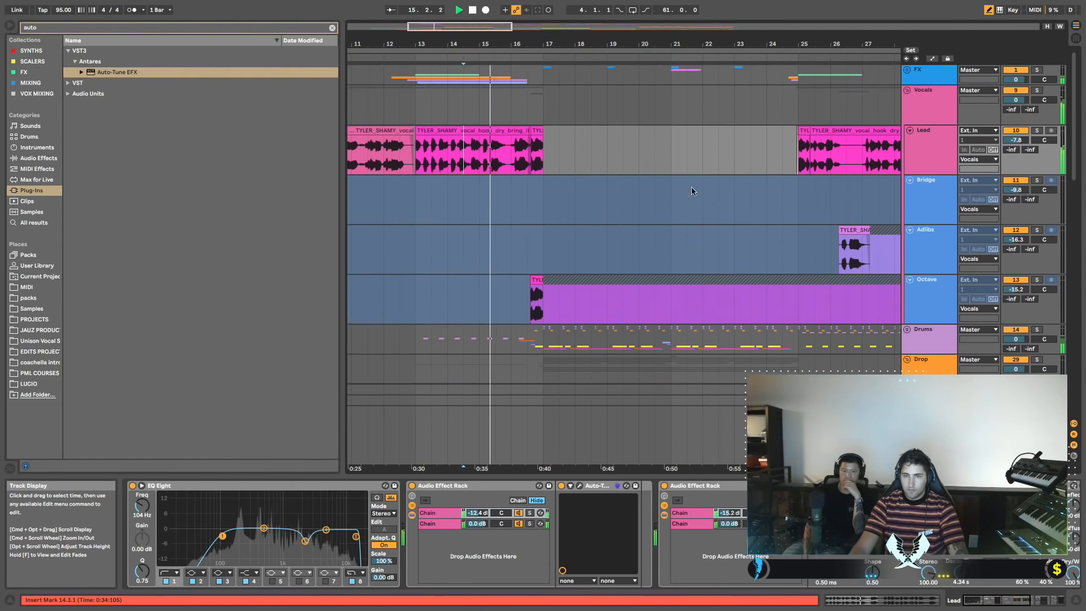
left_click_drag(1016, 140, 1016, 151)
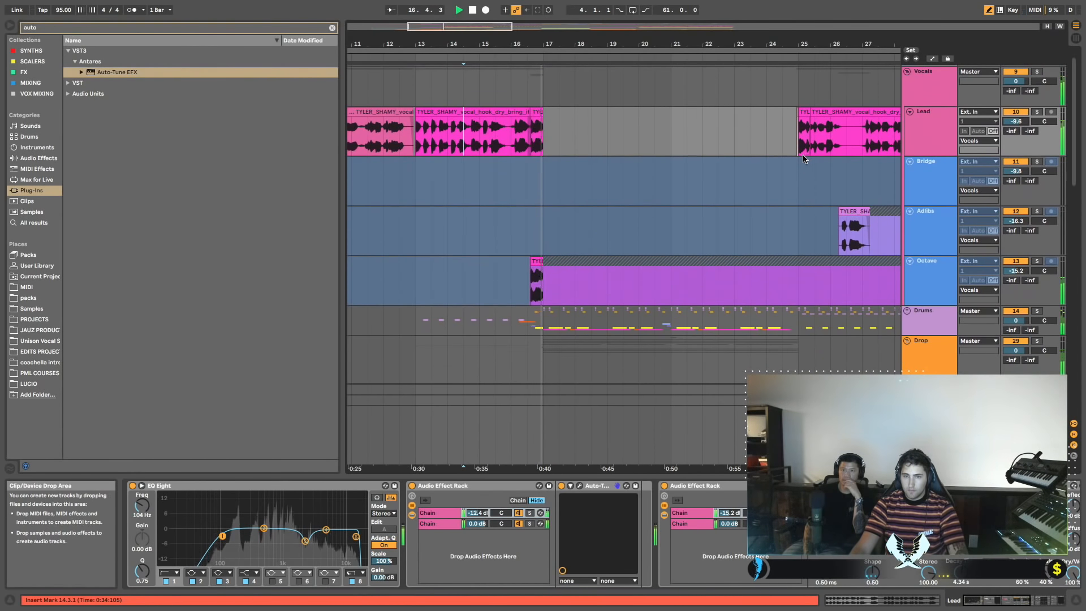
Fold the Vocals group and look over the tracks in the Drop and Break groups.
scroll(771, 160, "down", 4)
scroll(849, 167, "up", 4)
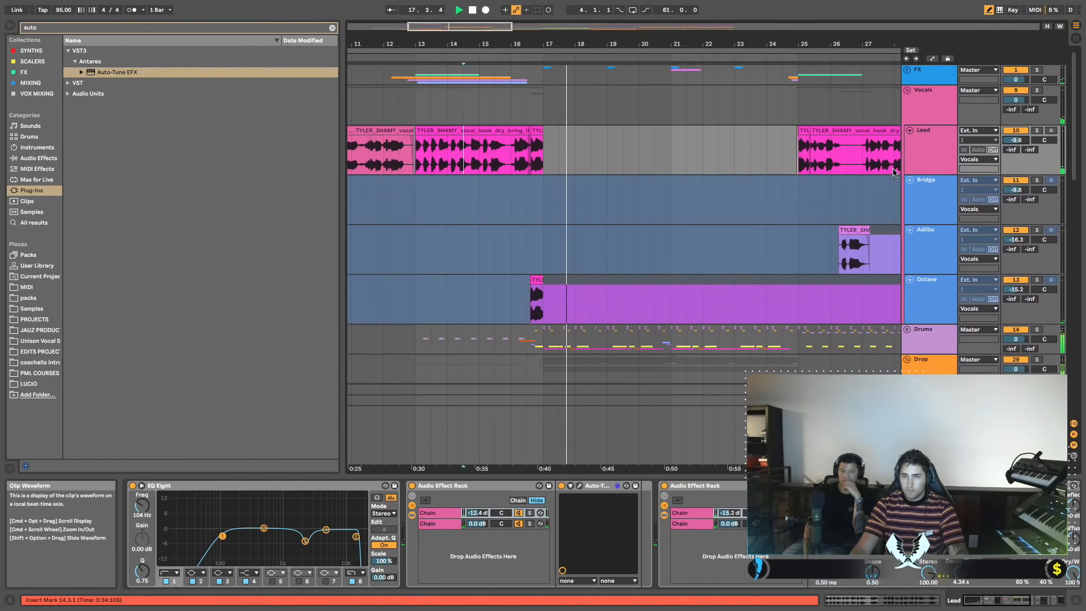
left_click(908, 111)
scroll(635, 176, "down", 12)
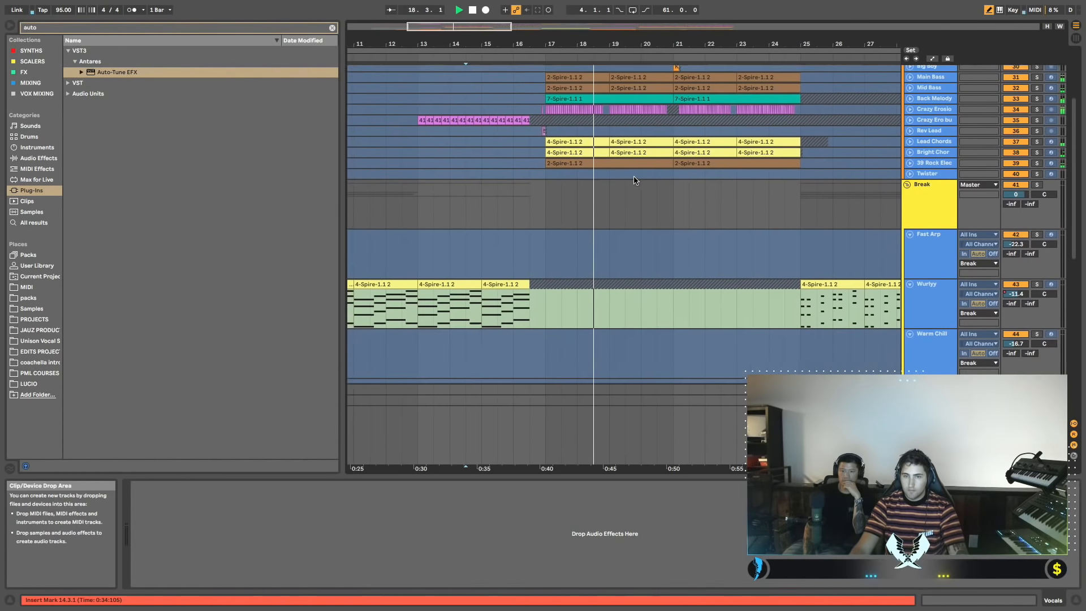
scroll(634, 176, "left", 2)
scroll(636, 178, "down", 10)
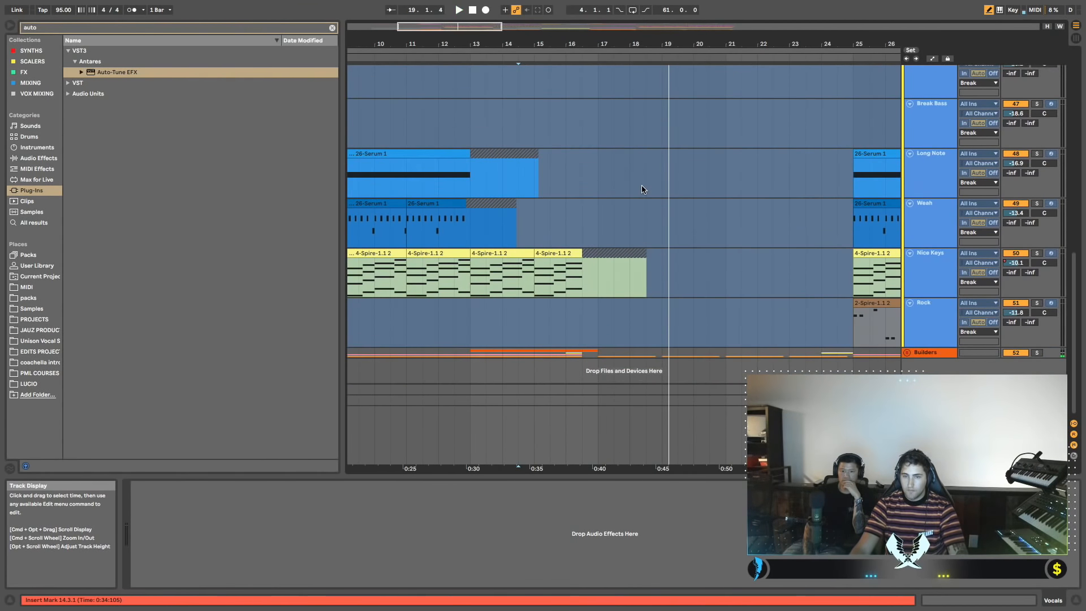
scroll(643, 193, "up", 8)
scroll(642, 193, "up", 7)
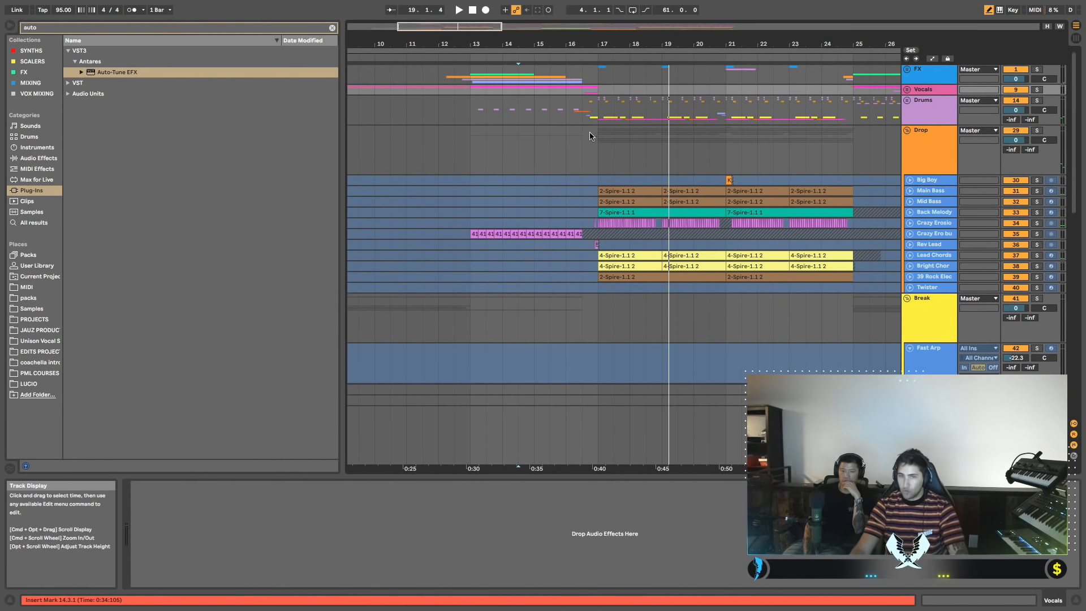
Play the drop from bar 17 and solo the Drop group and Main Bass to check what is sounding.
left_click(603, 119)
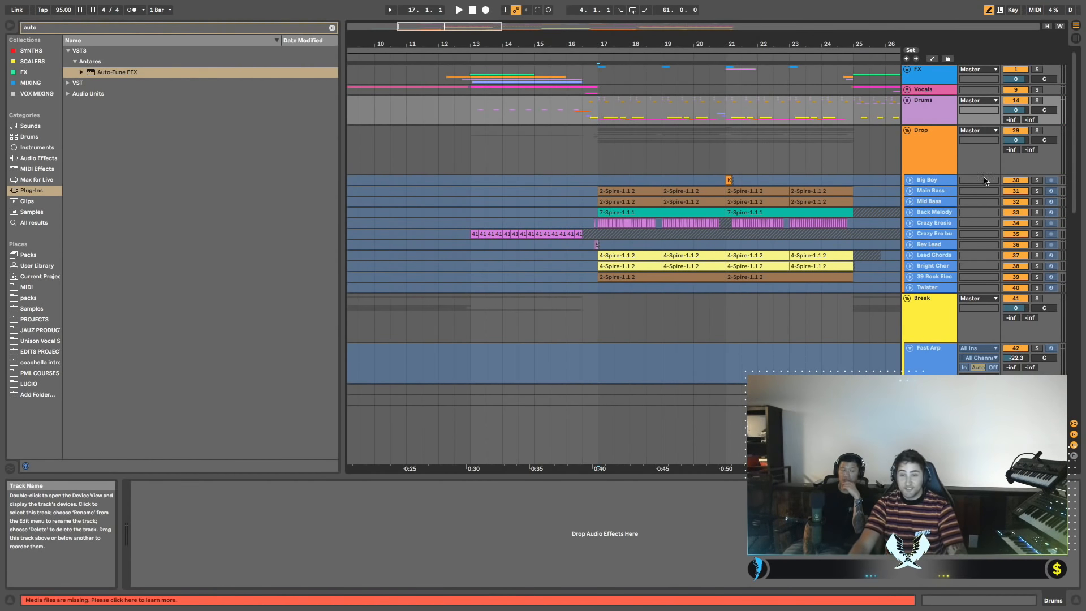
left_click(1037, 130)
key("space")
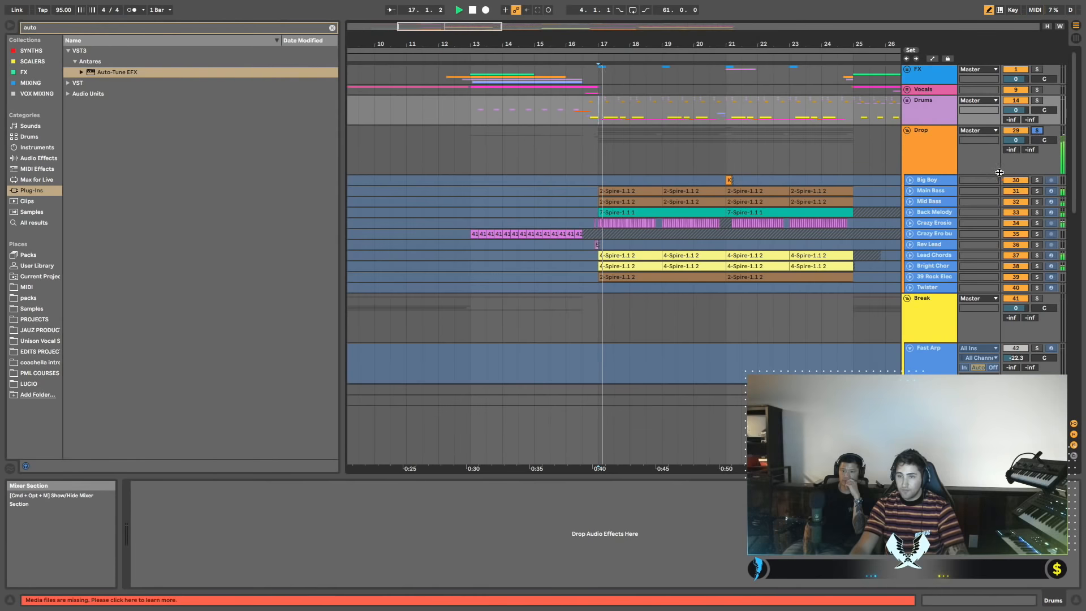
left_click(1037, 190)
key("space")
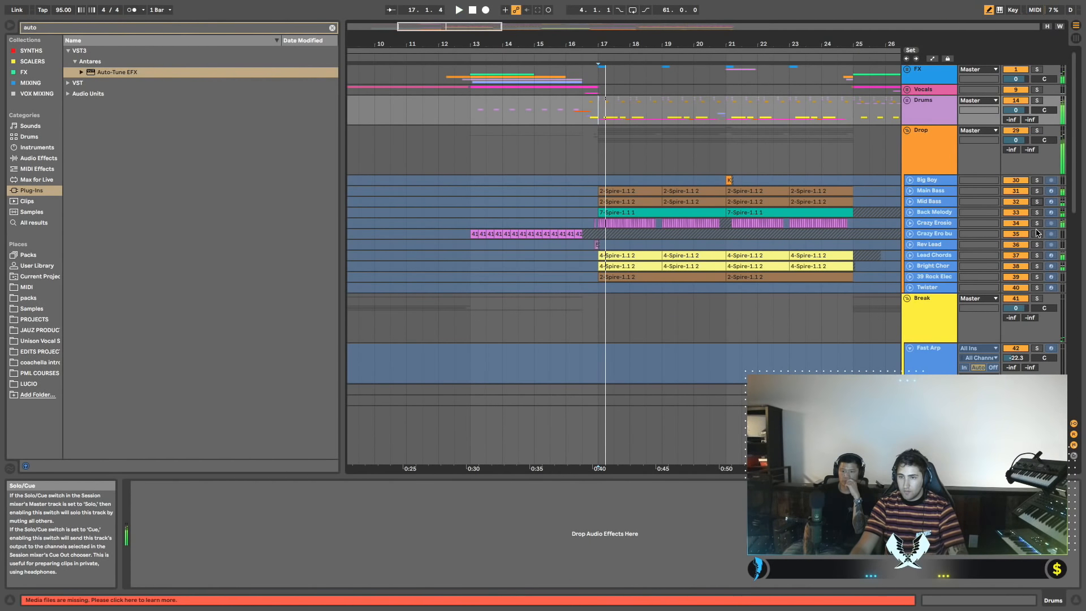
Solo and unfold the Crazy Erosio track, listen to it from bar 17, and unsolo it to hear the full mix.
left_click(1037, 223)
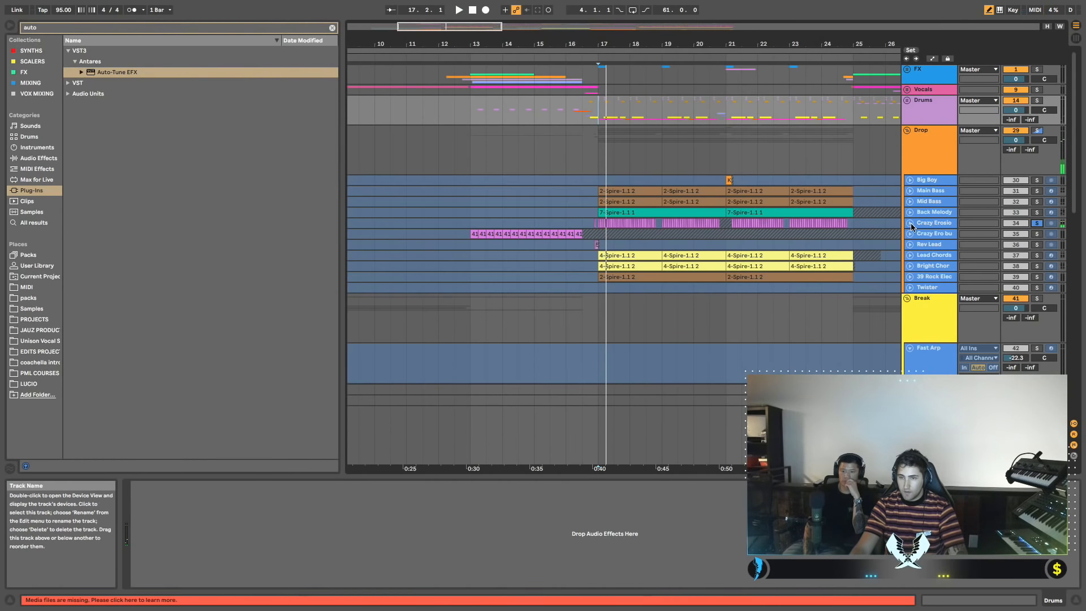
left_click(910, 223)
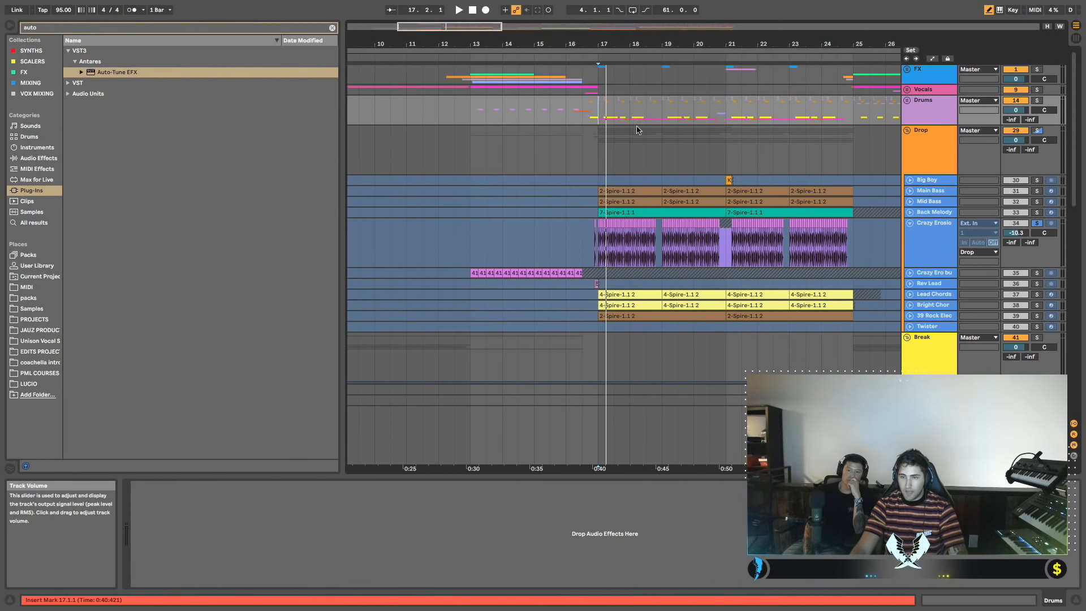
left_click_drag(609, 41, 608, 65)
key("space")
key("space")
left_click_drag(1016, 233, 1016, 234)
left_click(1037, 225)
key("space")
key("space")
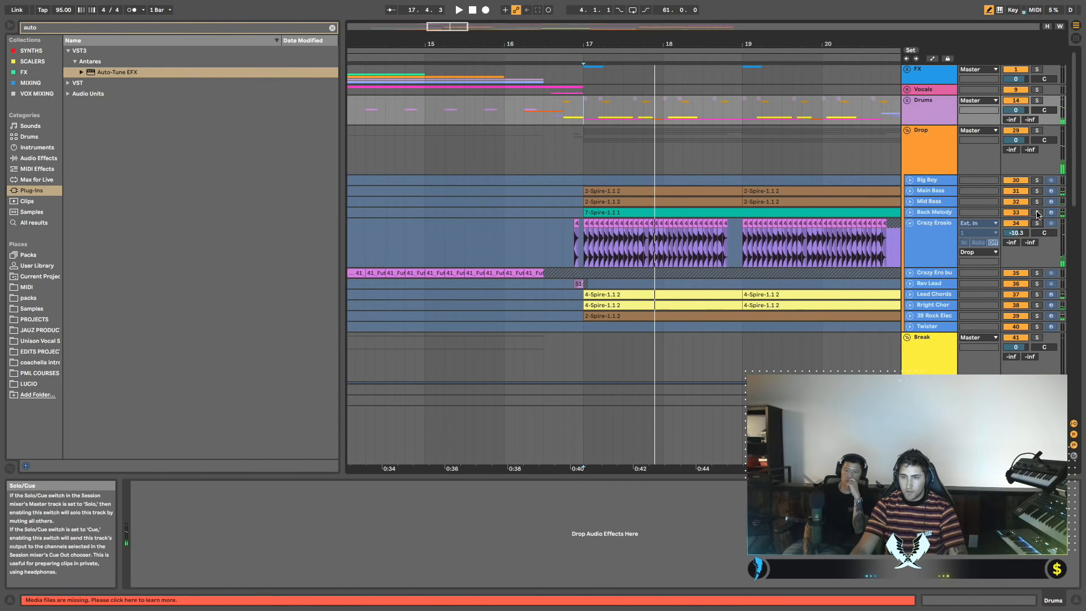
Solo the Back Melody track, unfold it, and listen to it from bar 17.
left_click(1037, 212)
key("space")
key("space")
left_click(931, 212)
left_click(910, 212)
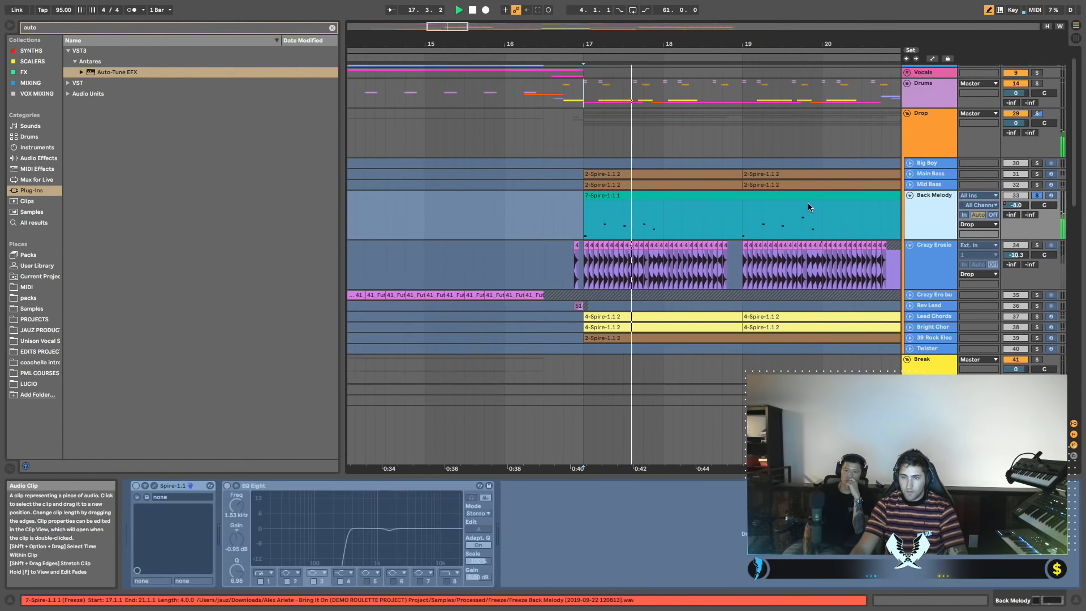
scroll(962, 187, "down", 2)
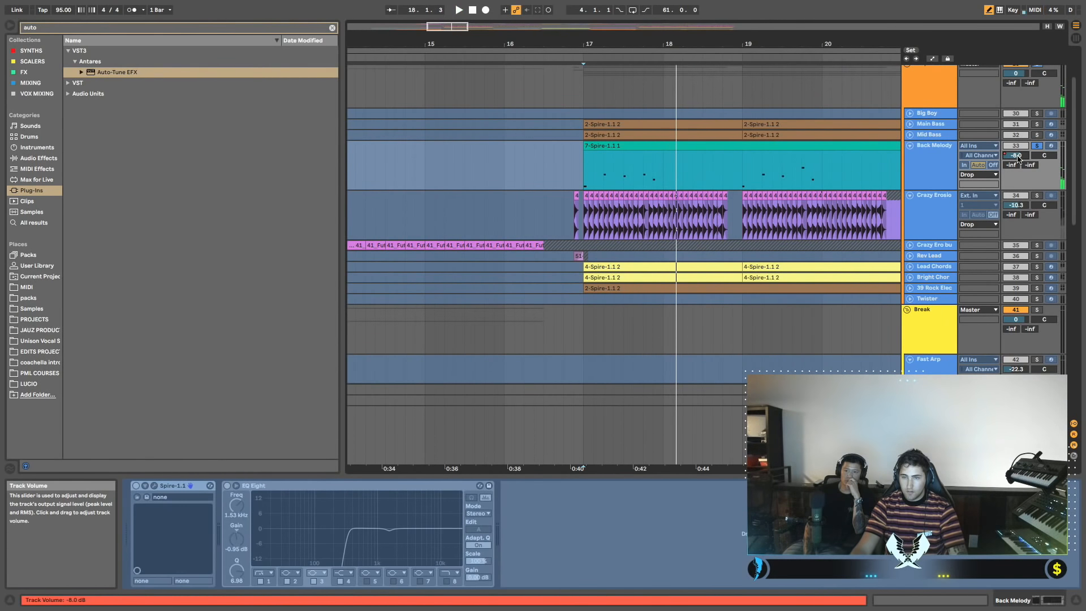
Show the automation lanes and clear the Back Melody track's volume automation.
key("a")
left_click_drag(743, 41, 448, 34)
key("super+BackSpace")
scroll(1022, 151, "down", 3)
scroll(1022, 128, "up", 2)
Unsolo Back Melody, lower its volume to -12.7 dB against the full mix, and fold the track.
key("space")
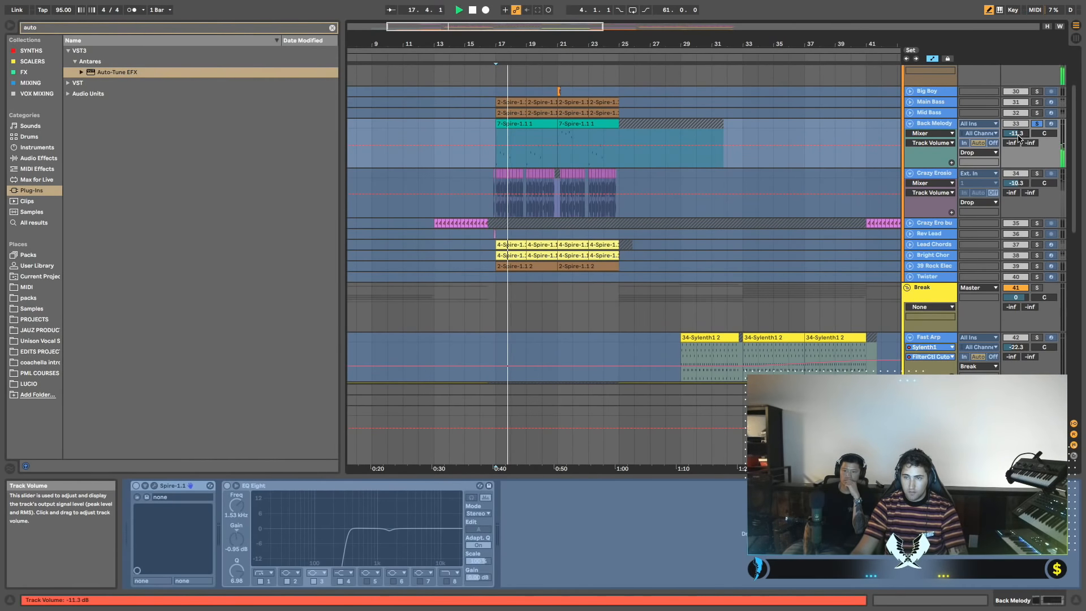
left_click(1037, 124)
key("space")
left_click_drag(1017, 134, 1017, 135)
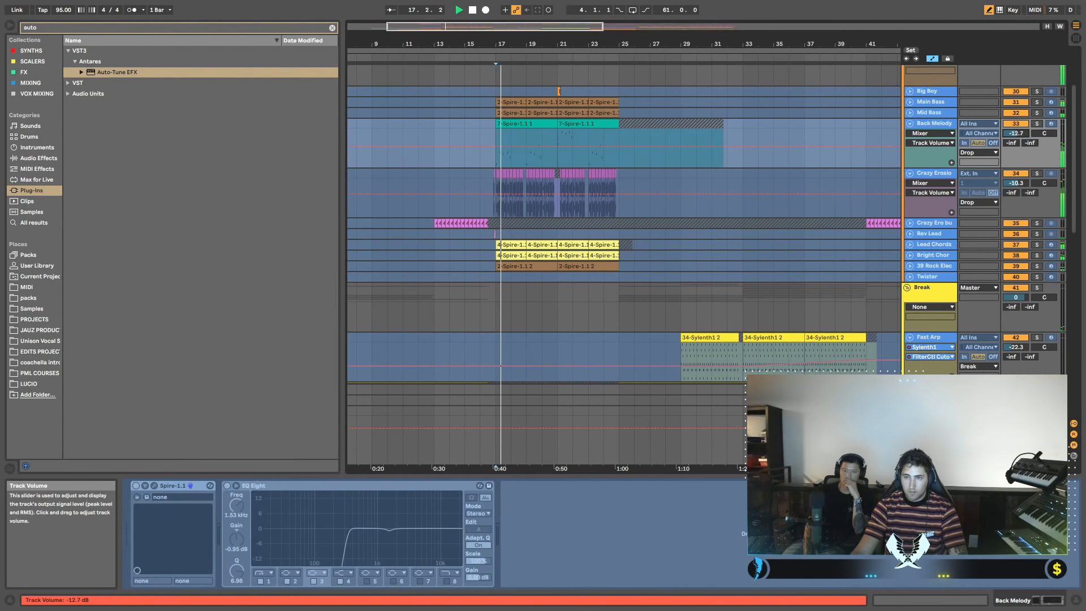
left_click(910, 124)
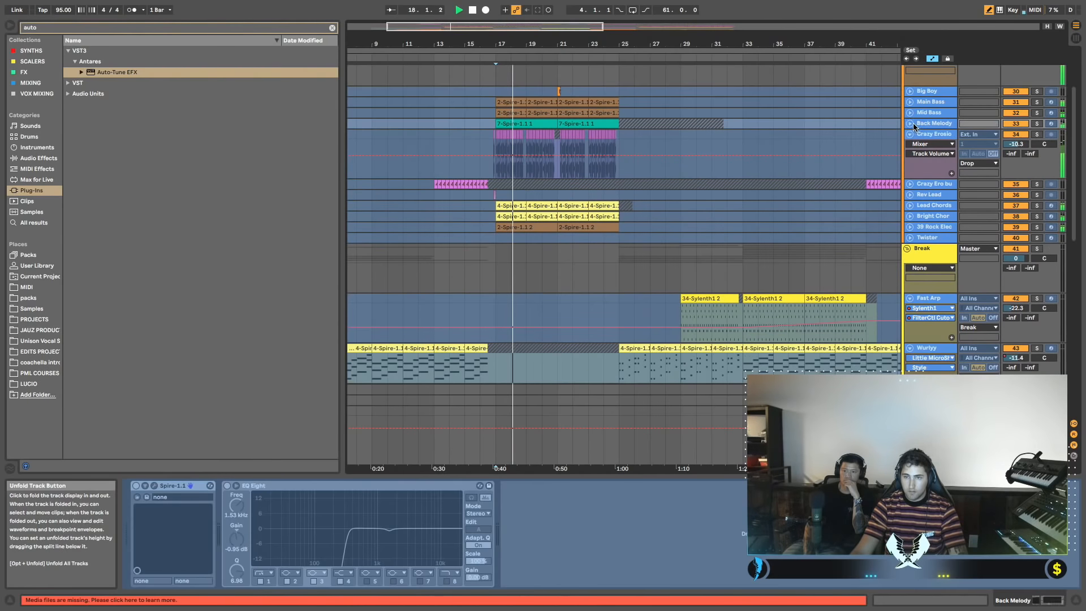
Unfold the Lead Chords track, play the drop from bar 17, and mute the Lead Chords and Bright Chords tracks.
scroll(907, 145, "down", 1)
left_click(910, 184)
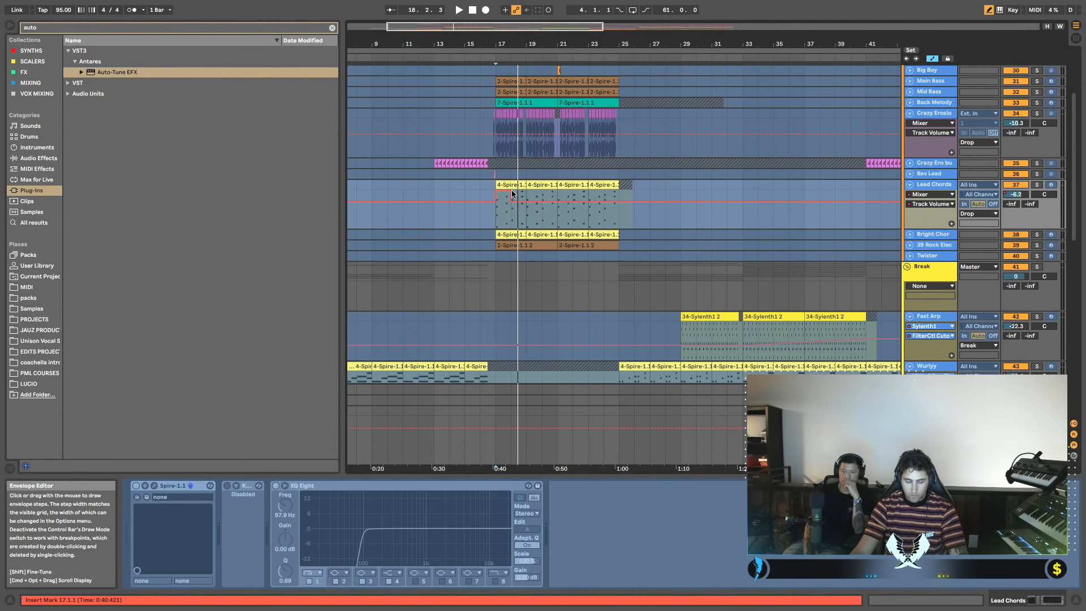
key("b")
left_click(519, 185)
key("space")
left_click(1037, 184)
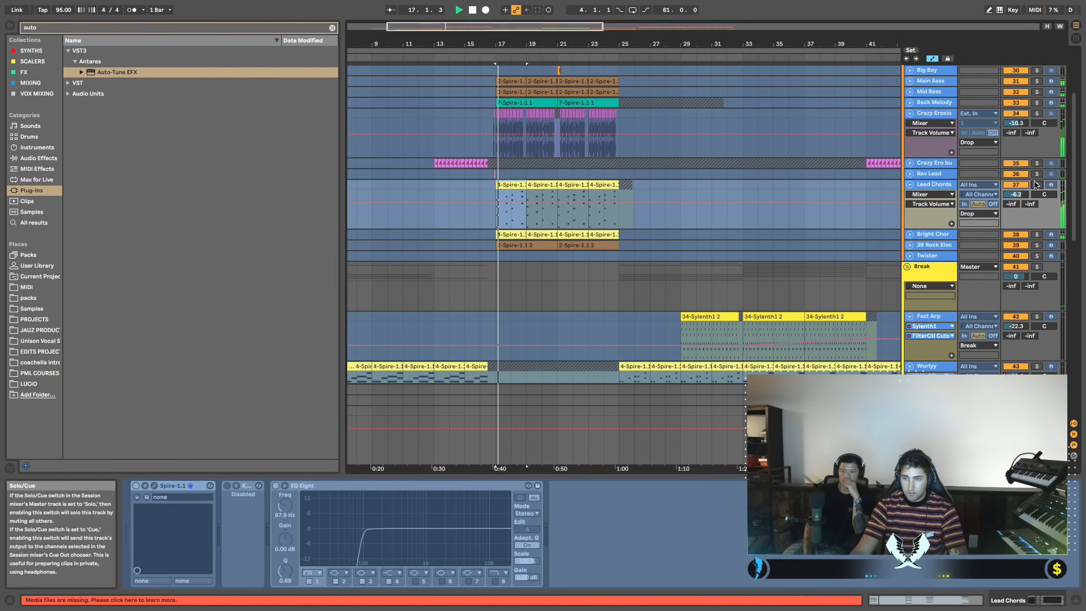
left_click(1037, 235)
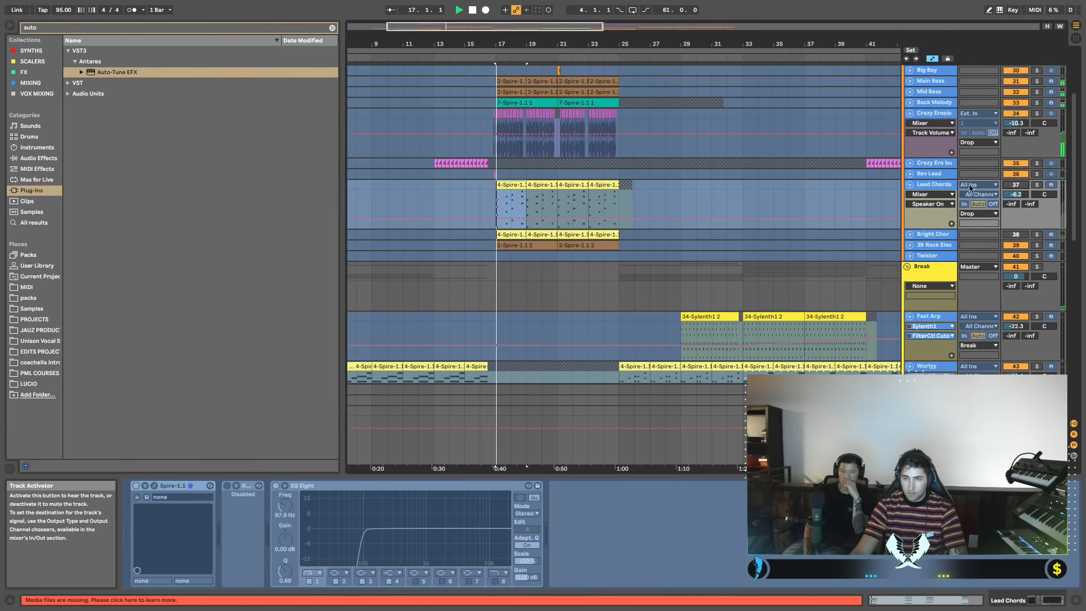
Unfold all the tracks, solo Main Bass and Mid Bass together, and listen to them from bar 17.
scroll(833, 187, "up", 5)
scroll(833, 187, "left", 2)
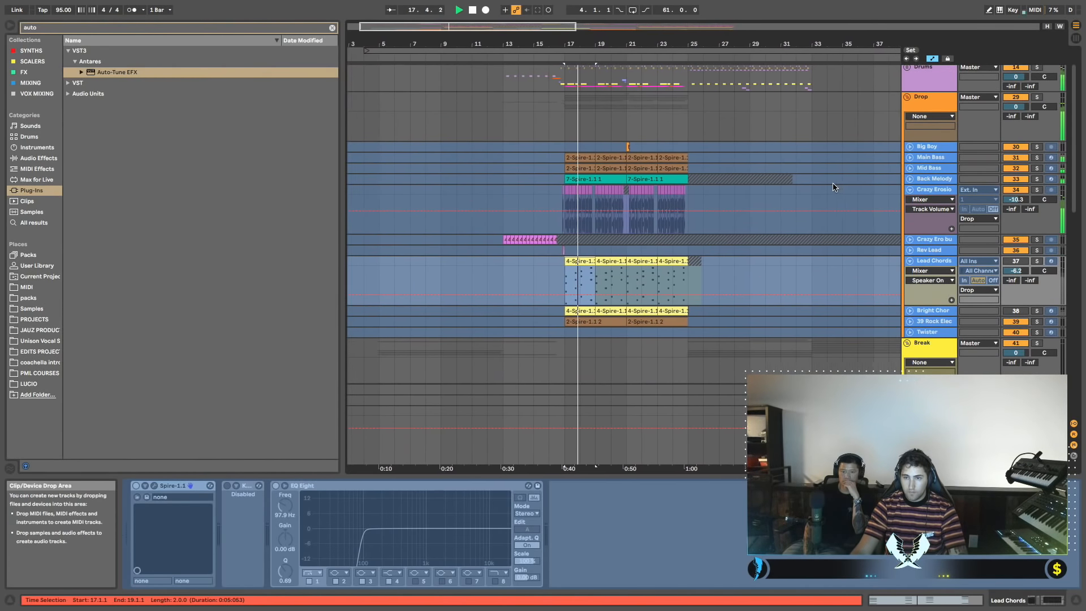
left_click(909, 157, "alt")
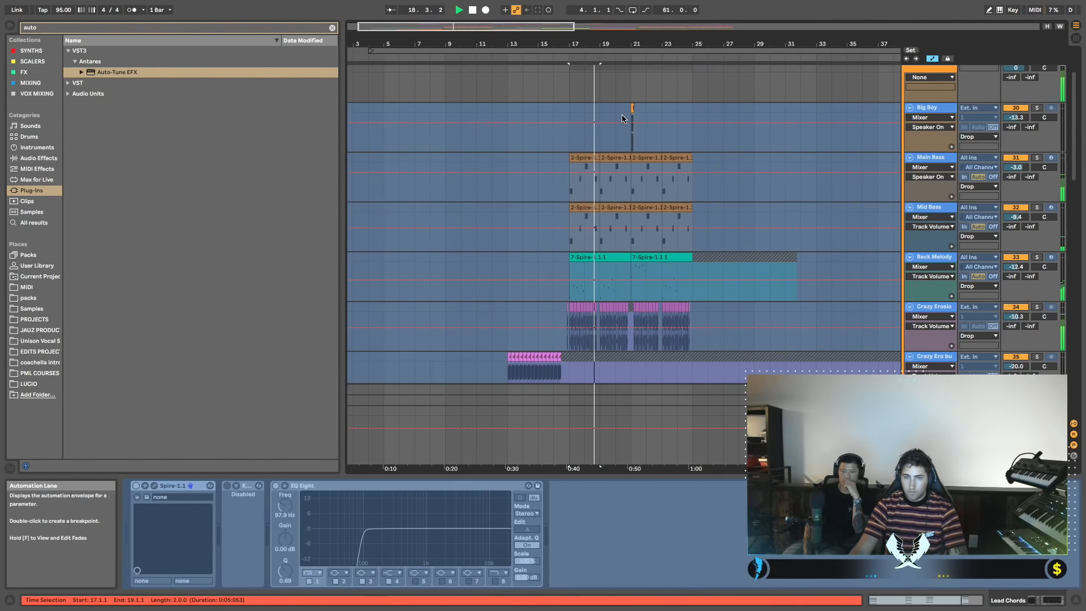
left_click(1037, 208)
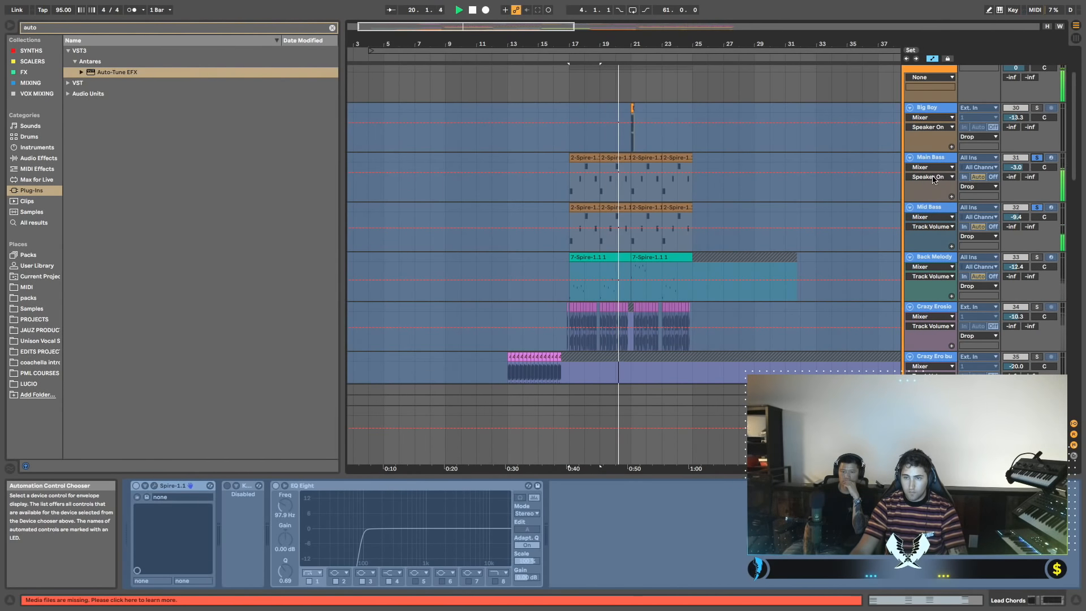
left_click(586, 158)
key("space")
key("space")
Compare the Mid Bass and Main Bass tracks by soloing each on its own, ending with Main Bass soloed.
left_click(1037, 159)
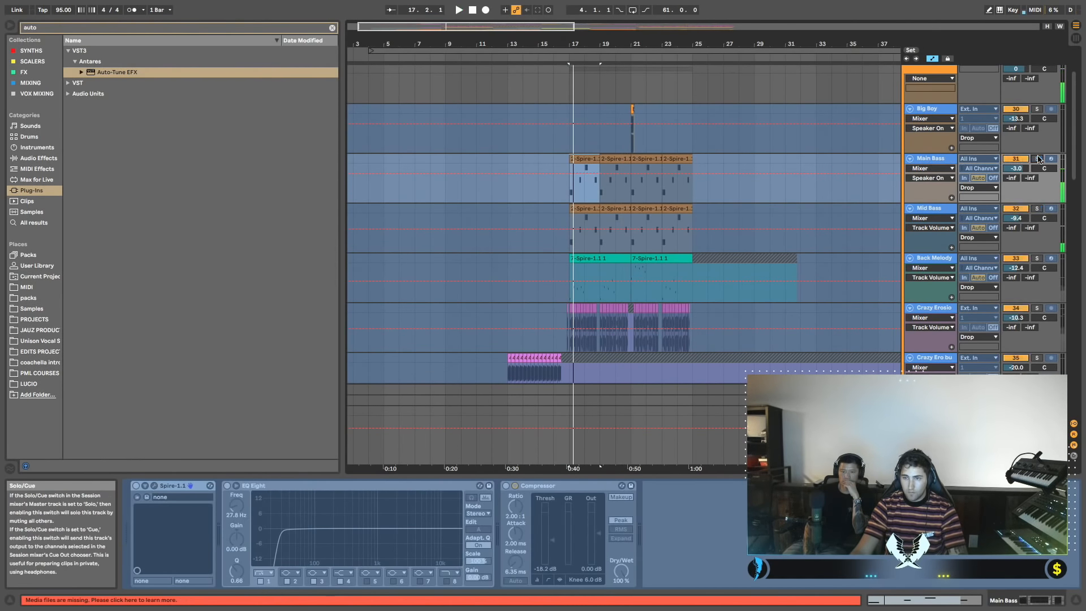
left_click(1037, 209)
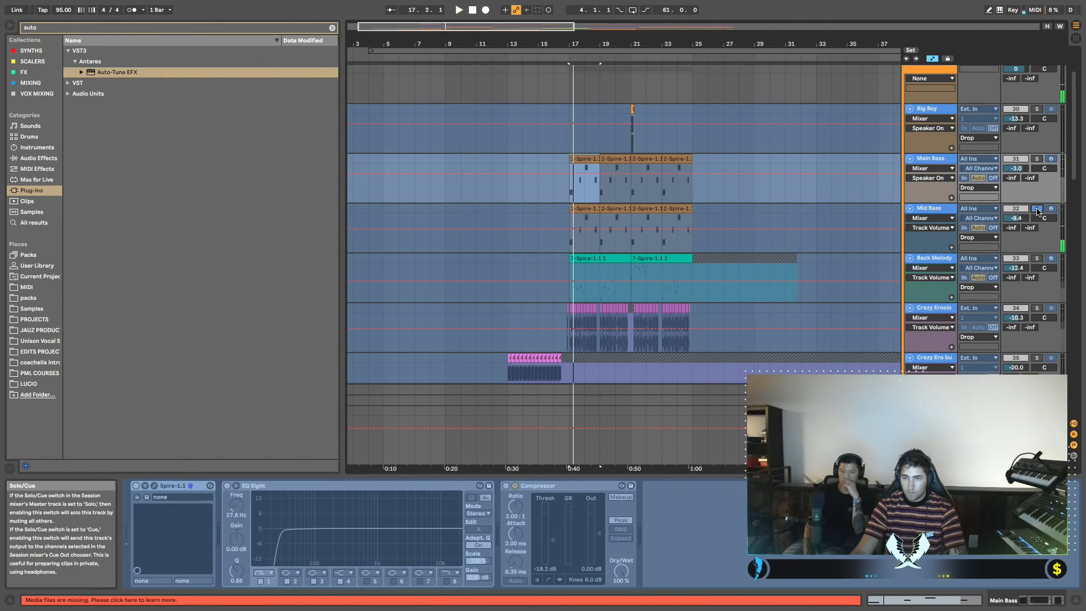
left_click(1037, 159)
key("space")
key("space")
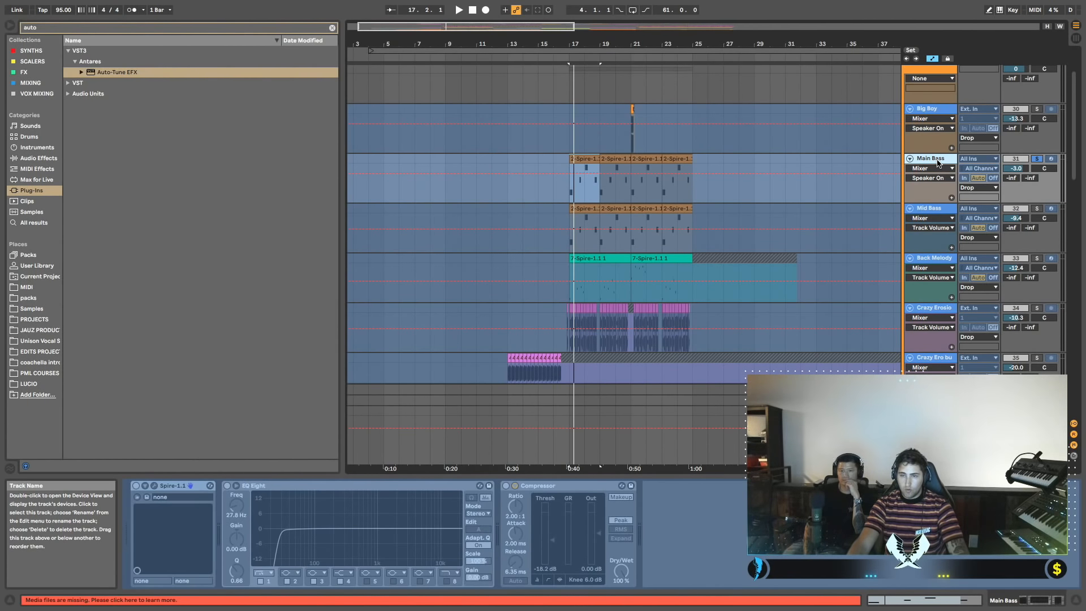
Duplicate the Main Bass track and rename the original as sub, keeping only the original soloed.
key("super+d")
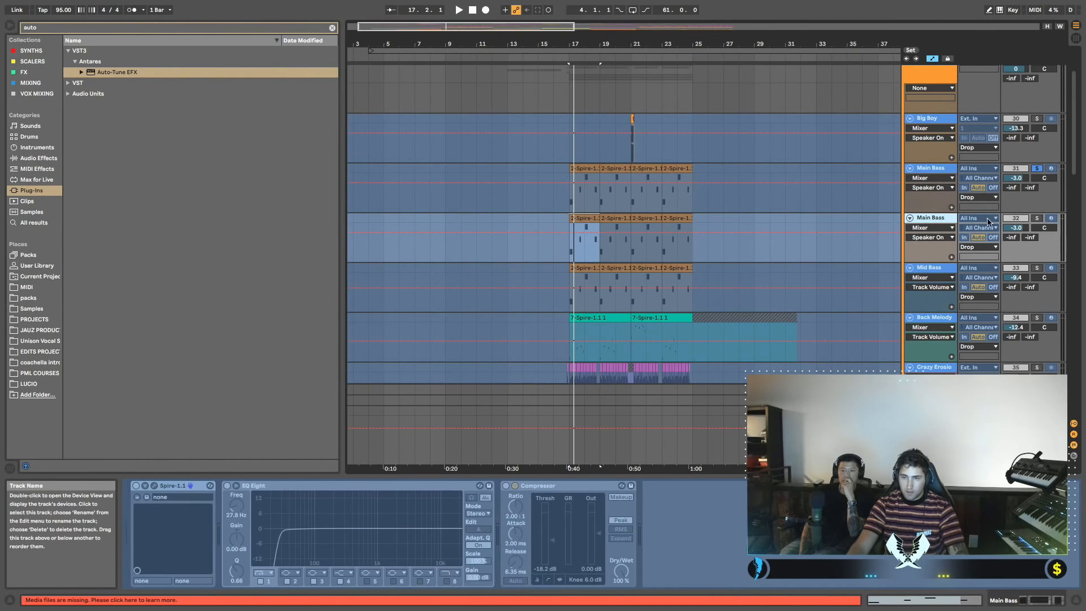
left_click(1036, 219)
left_click(1037, 168)
left_click(945, 169)
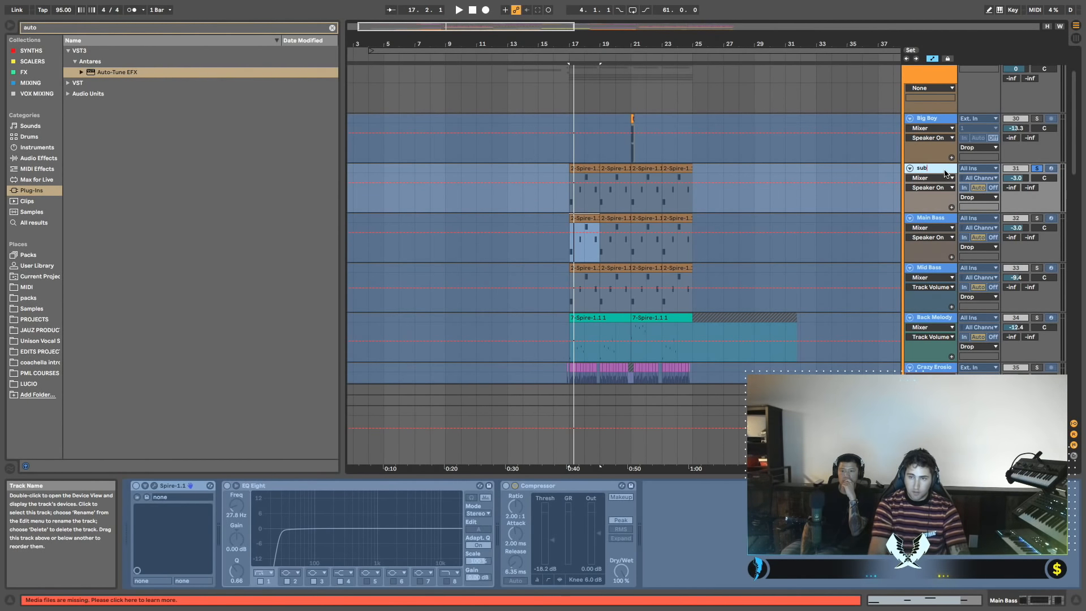
Unfreeze the sub track and change the first band of its EQ Eight to a low-pass filter.
right_click(945, 171)
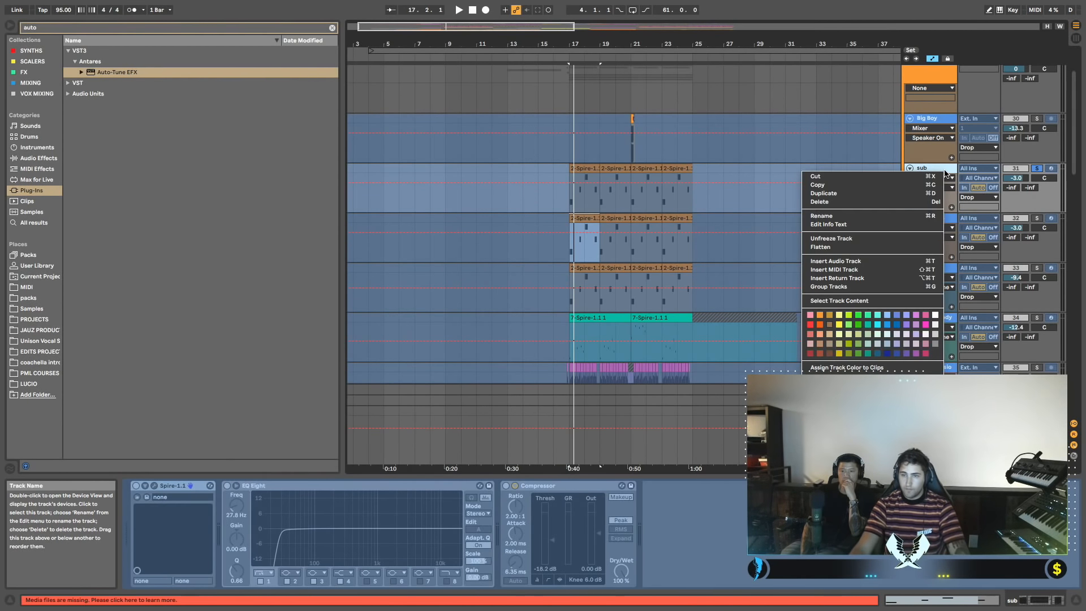
left_click(881, 240)
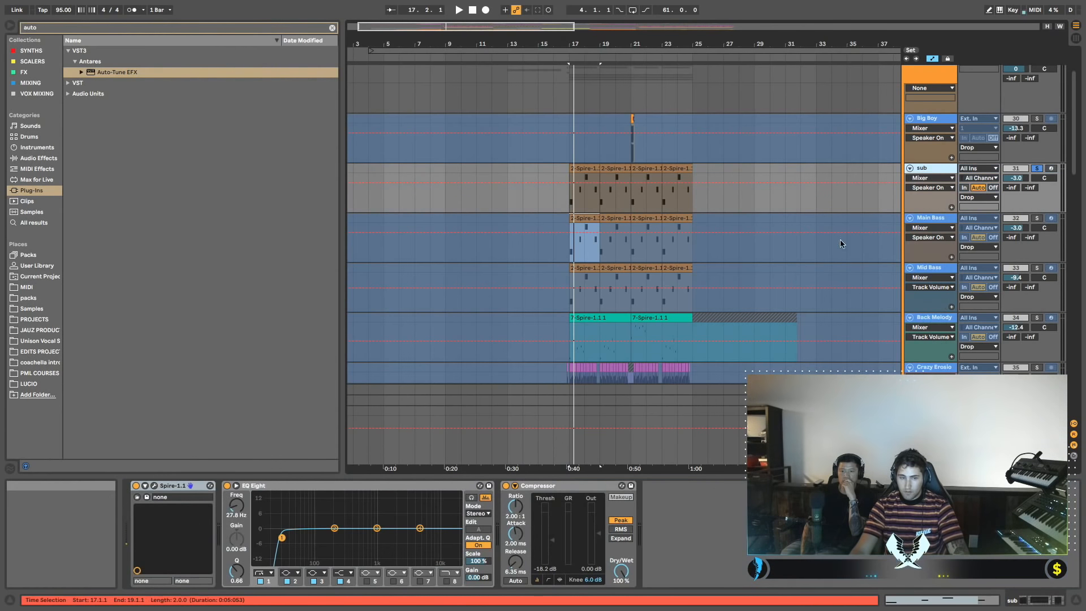
left_click(269, 573)
left_click(267, 558)
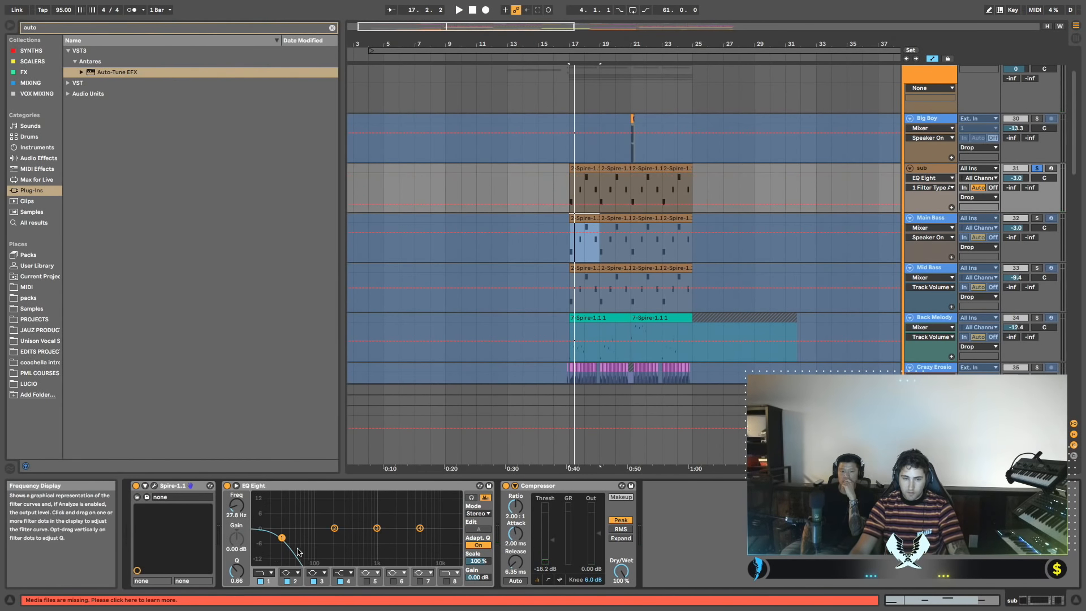
Adjust the low-pass band of the sub track's EQ Eight to a 102 Hz cutoff while listening from bar 17.
key("space")
left_click_drag(282, 537, 321, 535)
key("space")
key("space")
key("space")
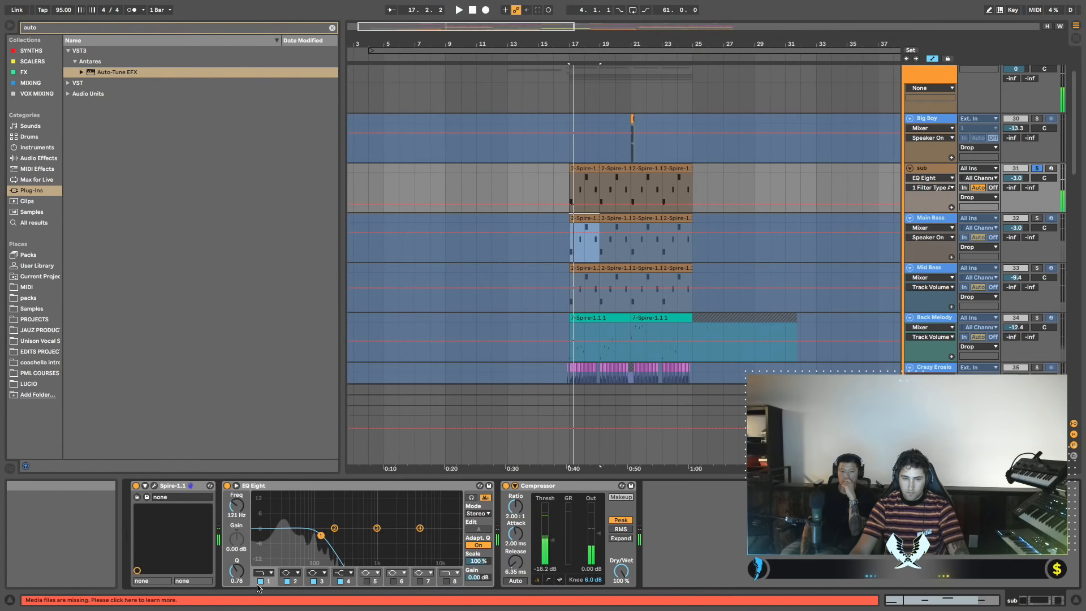
left_click(269, 573)
left_click(269, 557)
key("space")
left_click_drag(321, 536, 316, 535)
key("space")
key("space")
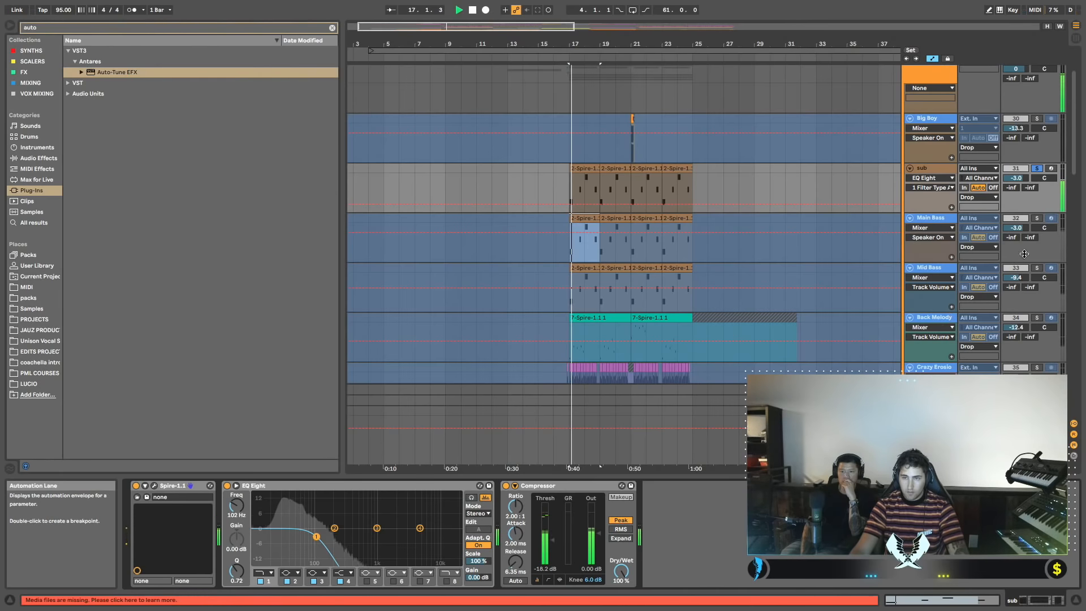
key("space")
Compare the sub, Main Bass and Mid Bass tracks by soloing each one and listening from bar 17.
scroll(793, 313, "up", 1)
scroll(793, 313, "up", 3)
left_click(941, 138)
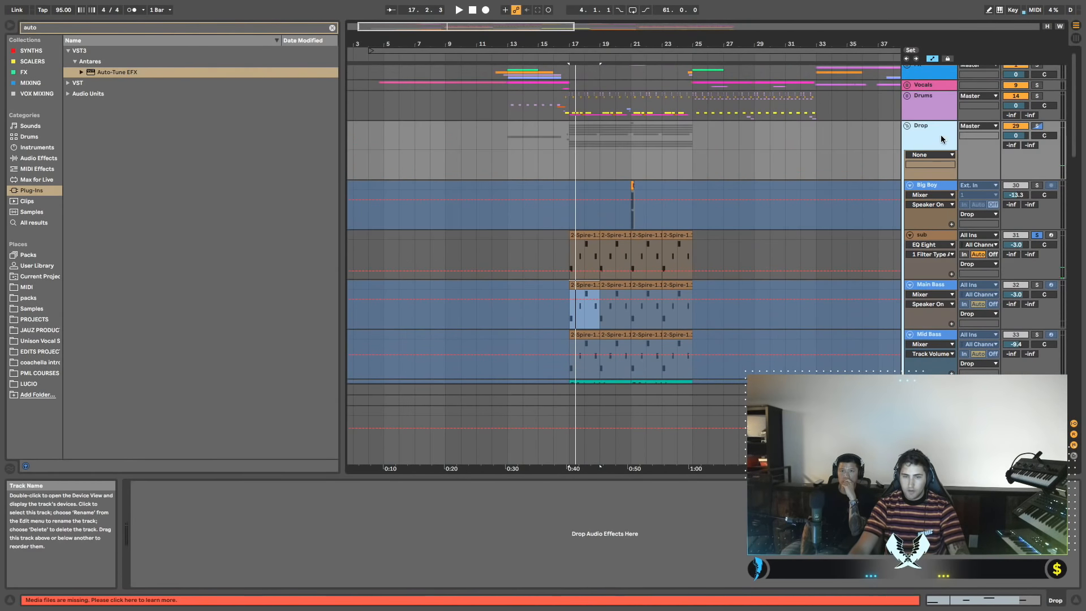
scroll(847, 264, "down", 3)
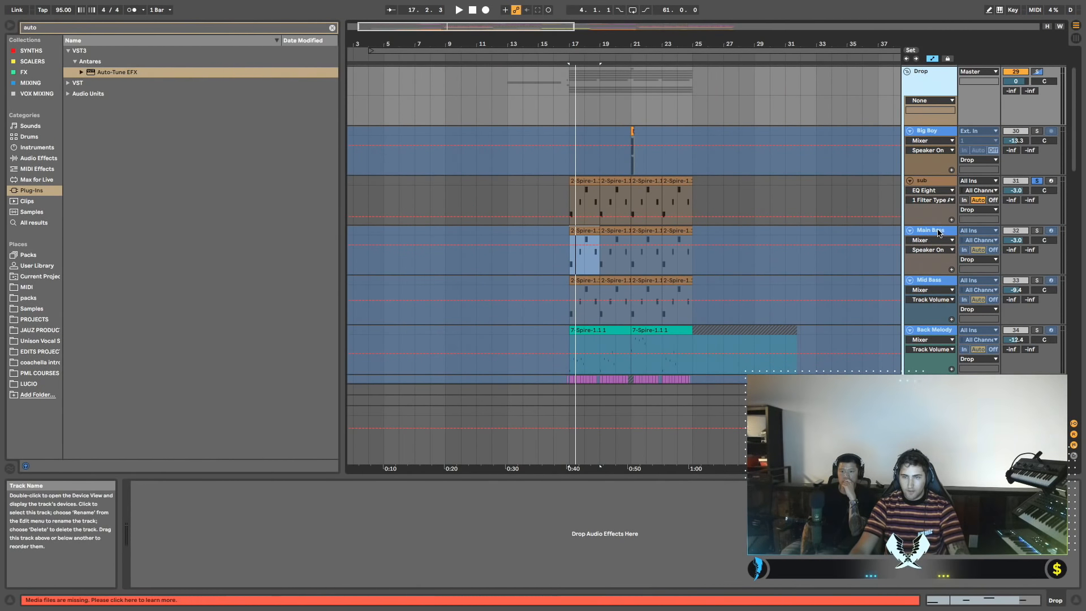
scroll(927, 233, "up", 1)
scroll(928, 231, "down", 1)
left_click(942, 179)
key("space")
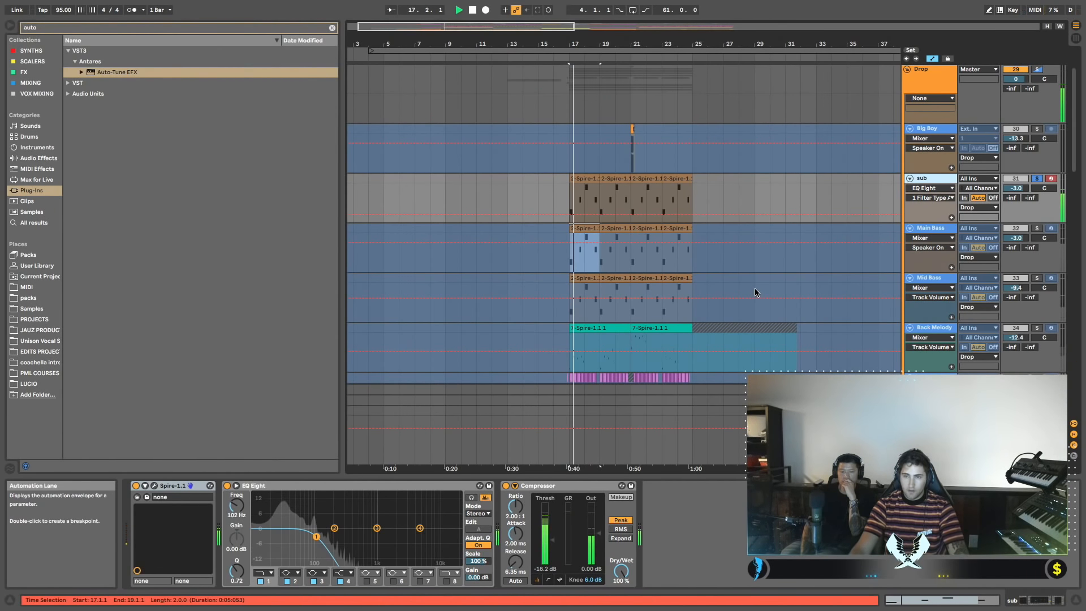
key("space")
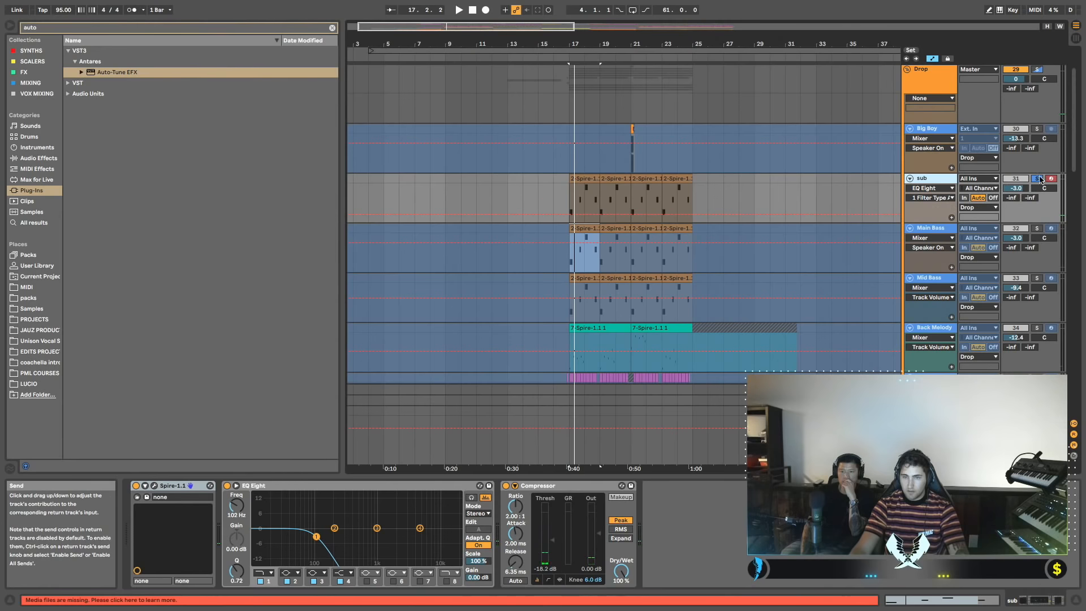
key("space")
key("space")
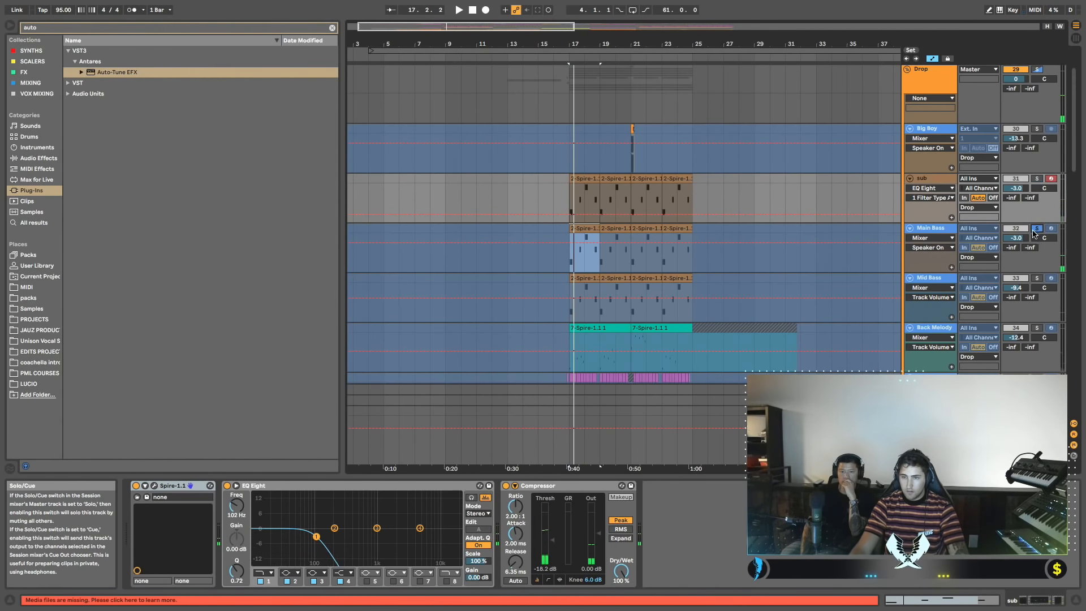
key("space")
key("space")
left_click(1036, 279)
key("space")
key("space")
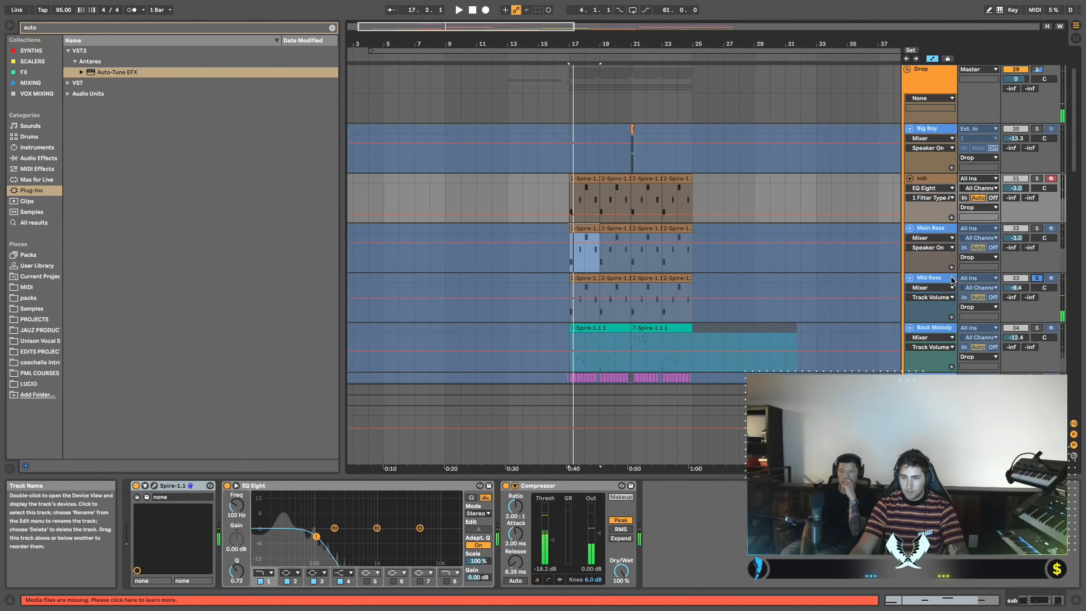
Group the Main Bass and Mid Bass tracks, then solo the group and listen to it from bar 17.
left_click(956, 251)
key("ctrl+g")
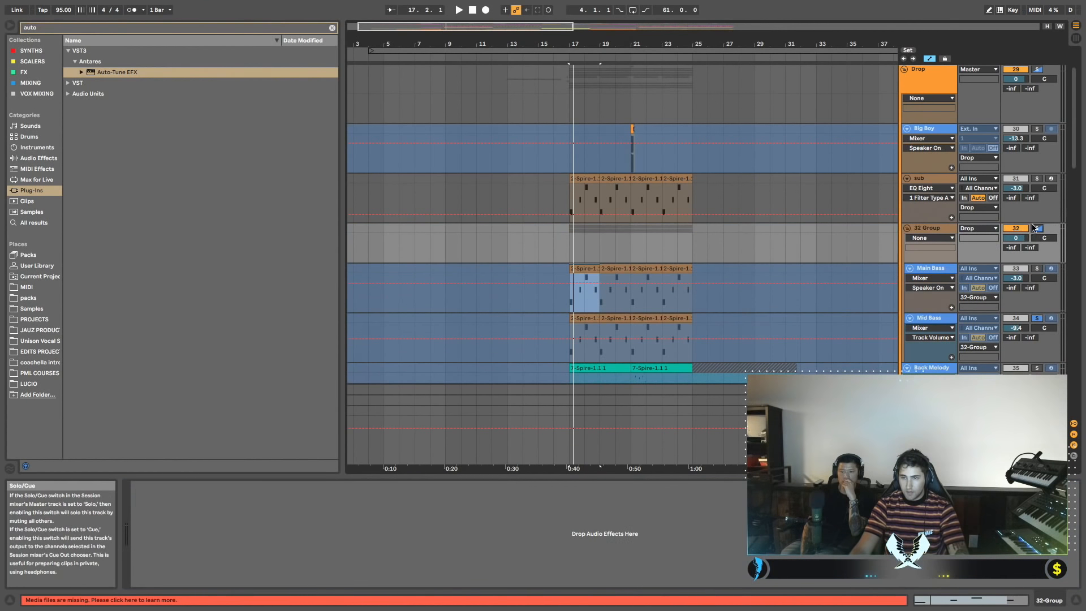
left_click(928, 231)
key("space")
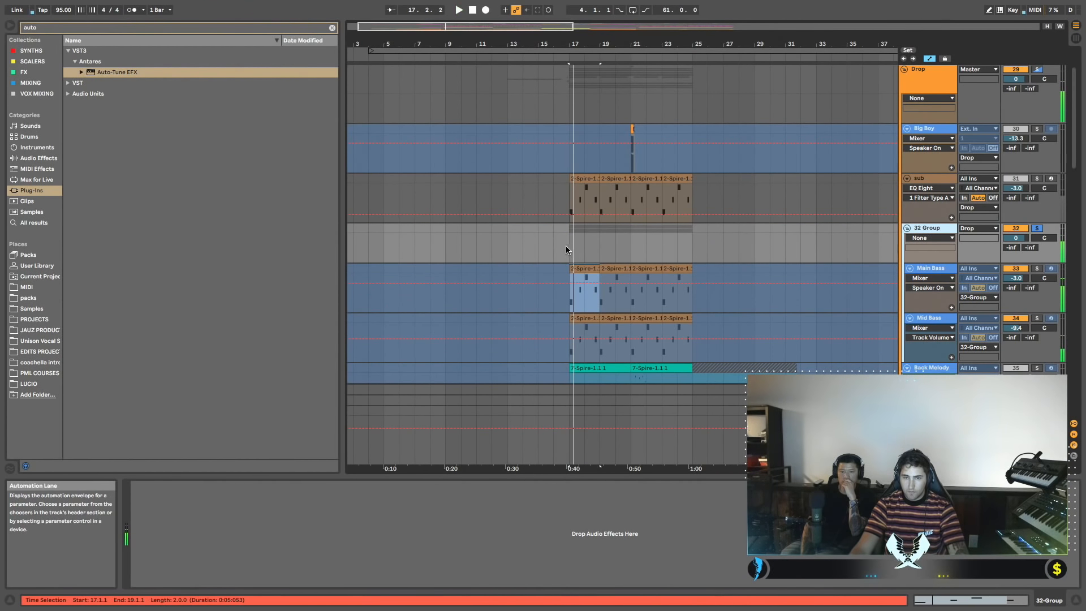
left_click(566, 245)
key("space")
Clear the browser search and add an EQ Eight with an 84.3 Hz low cut to the new bass group.
left_click(332, 28)
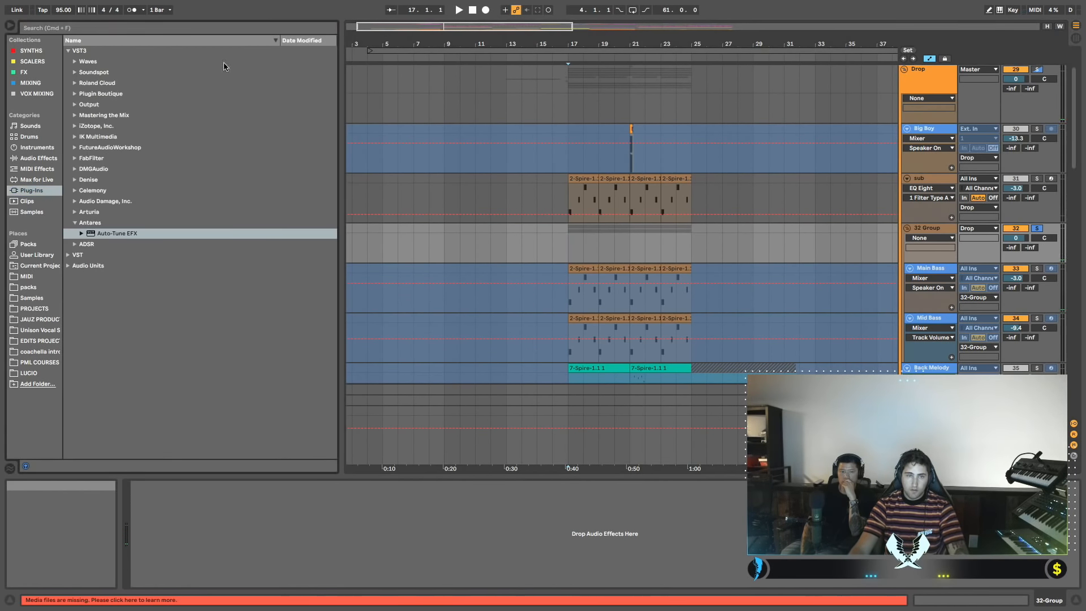
left_click(39, 158)
left_click(99, 202)
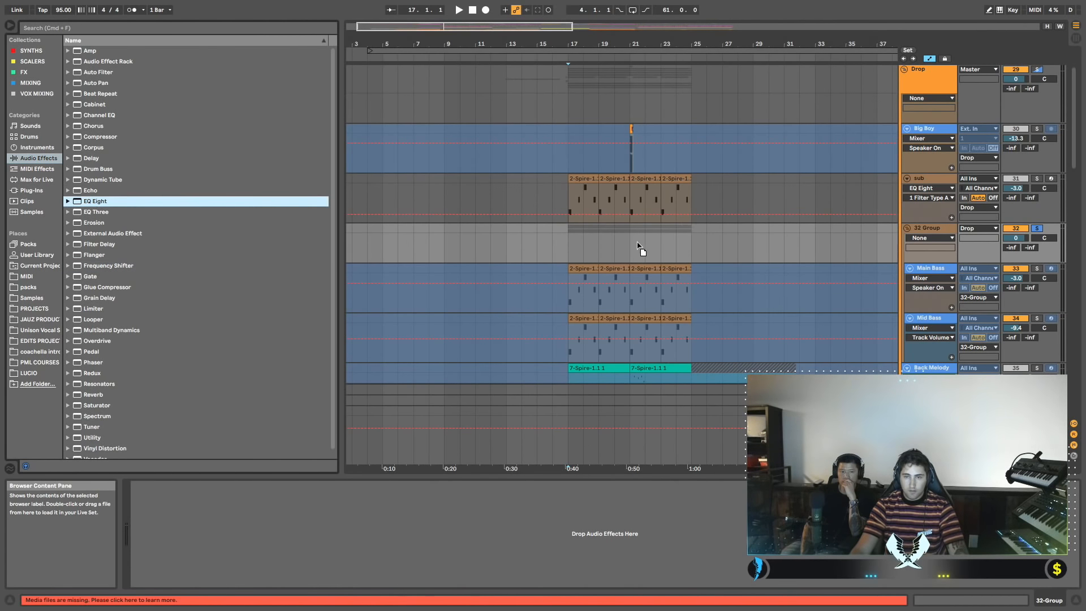
key("Return")
key("space")
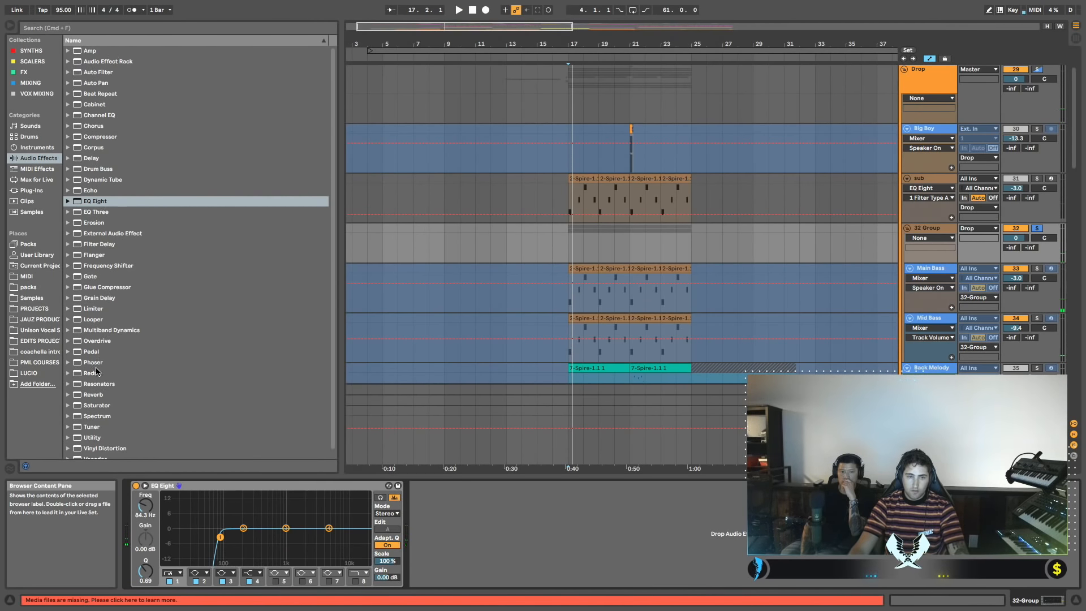
Add Overdrive after the EQ Eight on the bass group, compare it with the effect bypassed, and set its Dry/Wet to 14%.
left_click_drag(96, 343, 446, 521)
key("space")
key("space")
key("space")
key("space")
key("space")
key("space")
key("space")
left_click(415, 485)
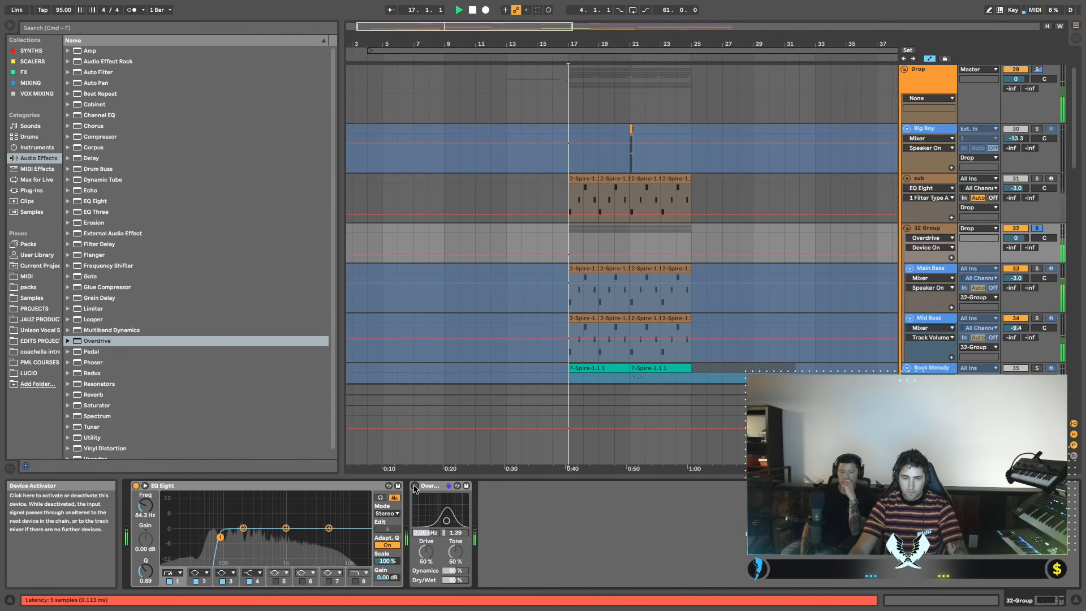
key("space")
mouse_move(455, 580)
left_mouse_down()
mouse_move(455, 591)
mouse_move(456, 581)
left_mouse_up()
key("space")
Insert Erosion between EQ Eight and Overdrive on the bass group, using Wide Noise with width 1.09 and amount 18.6.
scroll(127, 413, "down", 1)
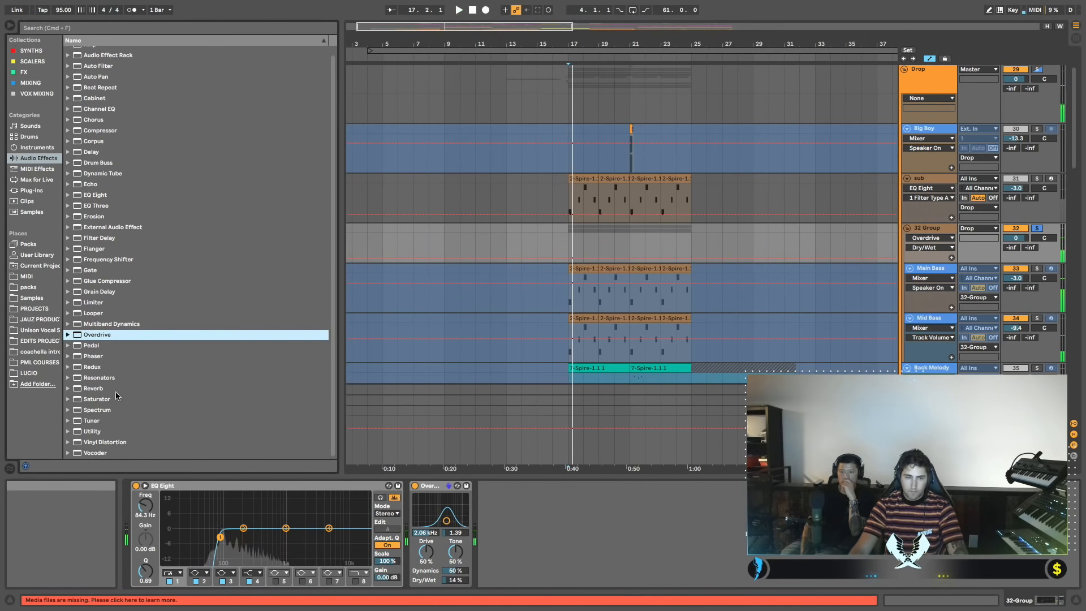
scroll(102, 361, "up", 1)
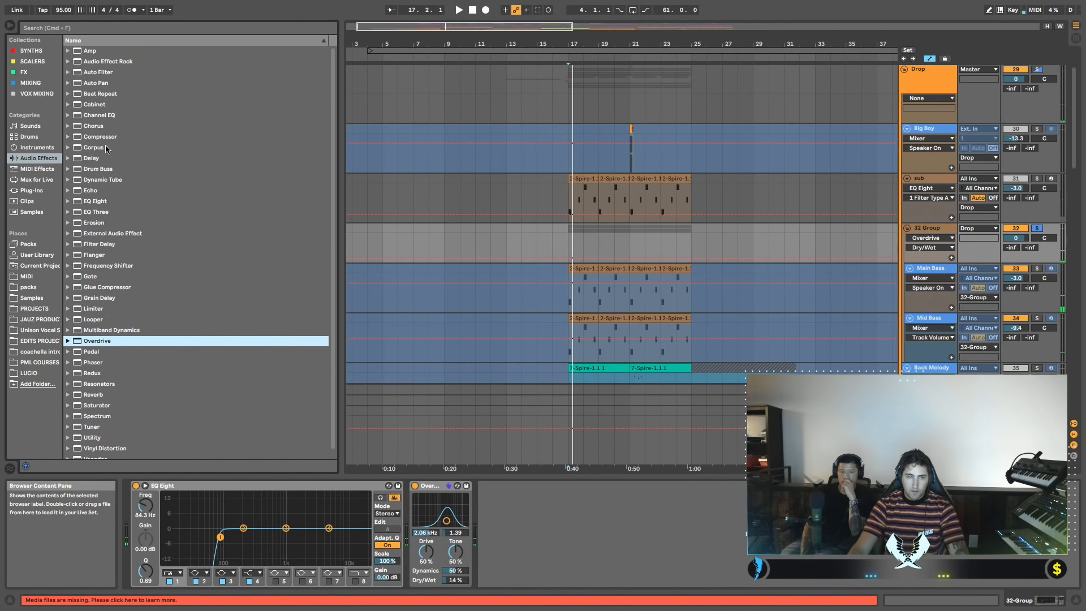
left_click(94, 224)
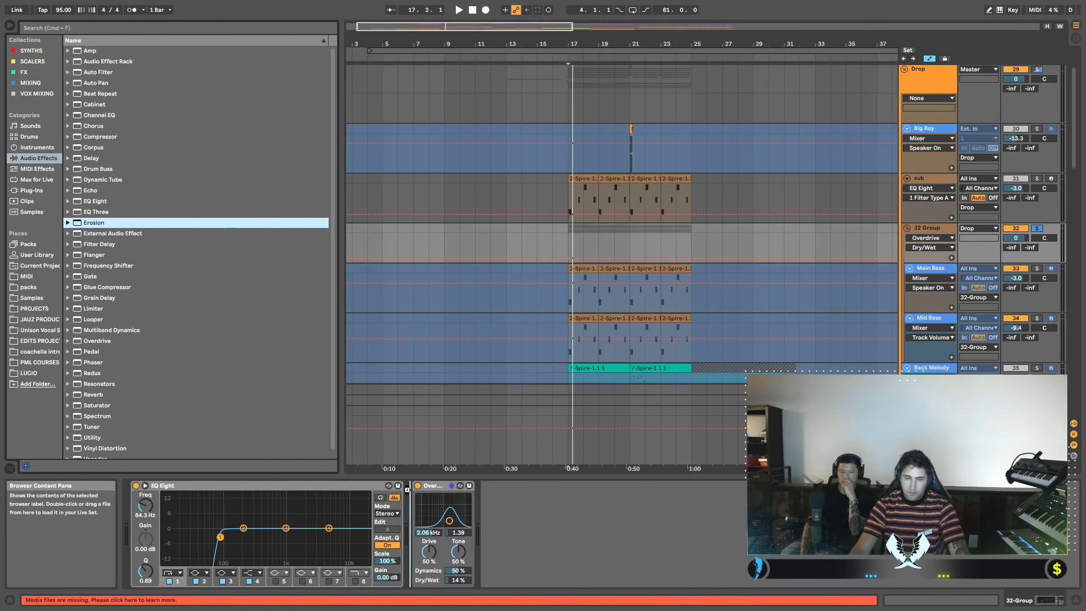
left_click_drag(407, 489, 408, 491)
left_click(451, 552)
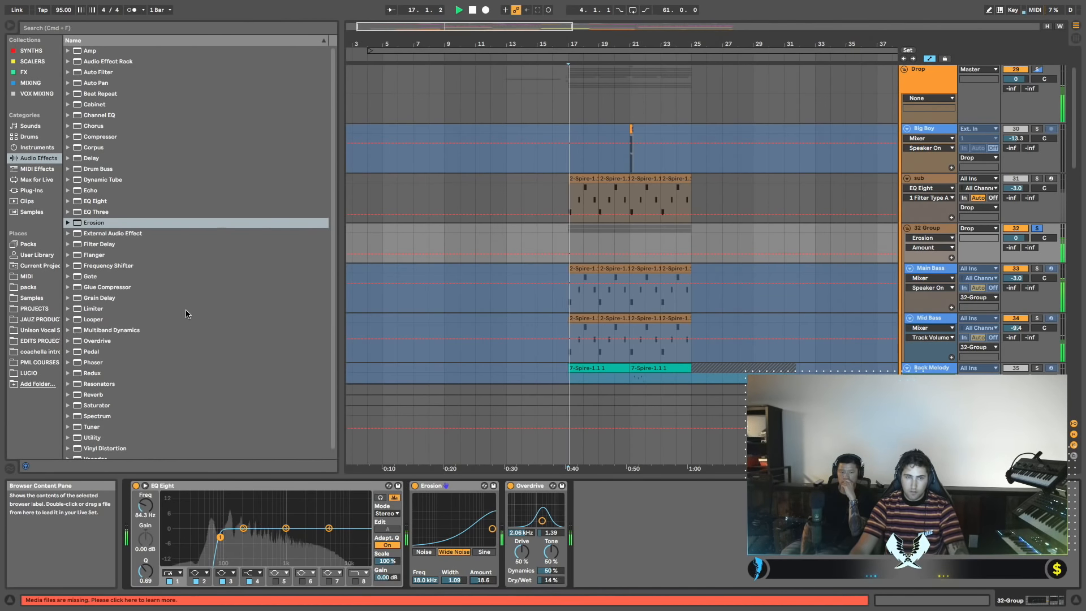
Insert a Saturator between Erosion and Overdrive on the bass group, try its Medium Curve type, and replay from bar 17.
scroll(116, 272, "down", 1)
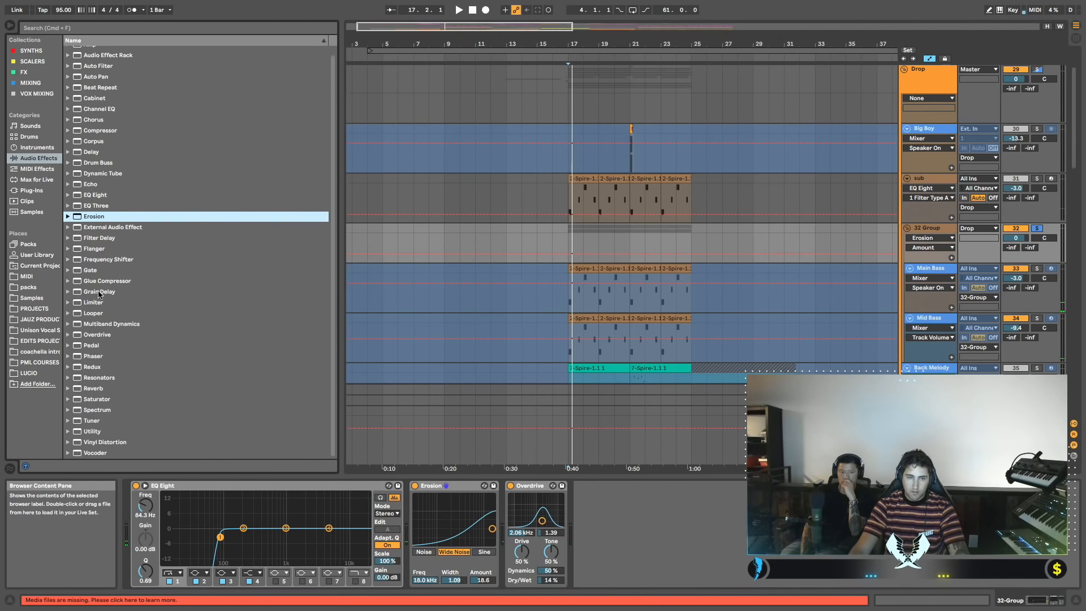
scroll(99, 410, "up", 1)
left_click(99, 406)
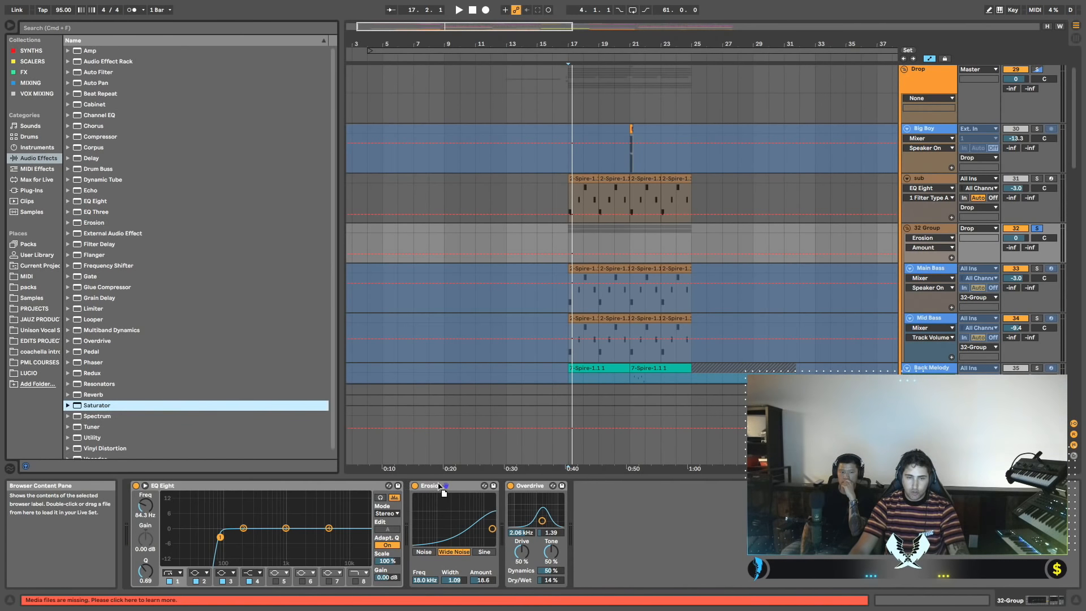
left_click_drag(490, 502, 491, 502)
left_click(566, 544)
left_click(565, 570)
key("space")
left_click(510, 486)
key("space")
Set the Saturator's curve to Sinoid Fold with 2.86 dB of drive while playing the bass group.
left_click(566, 543)
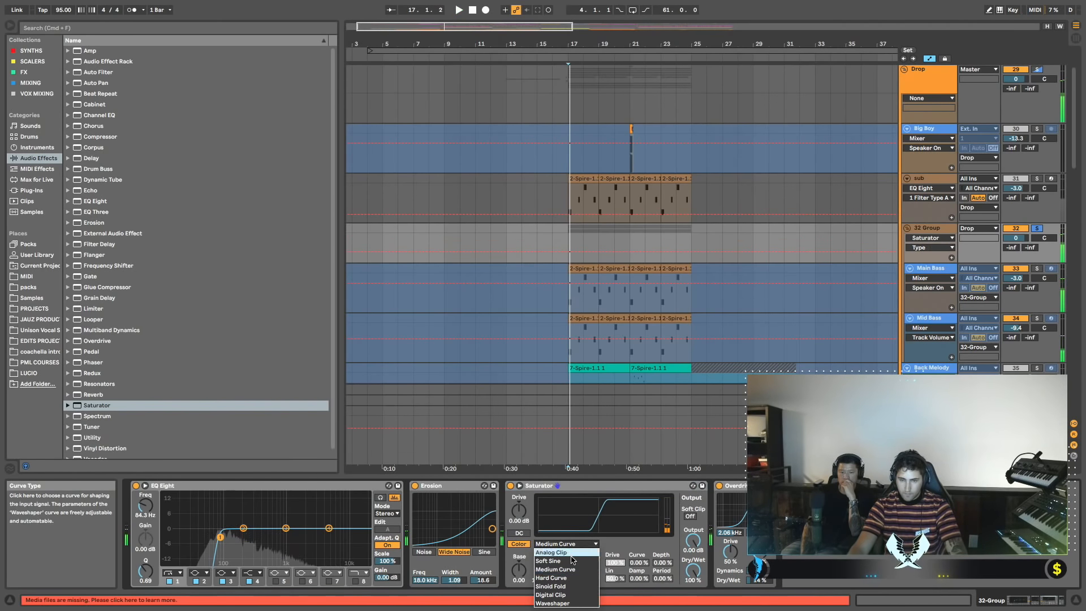
left_click(571, 586)
key("space")
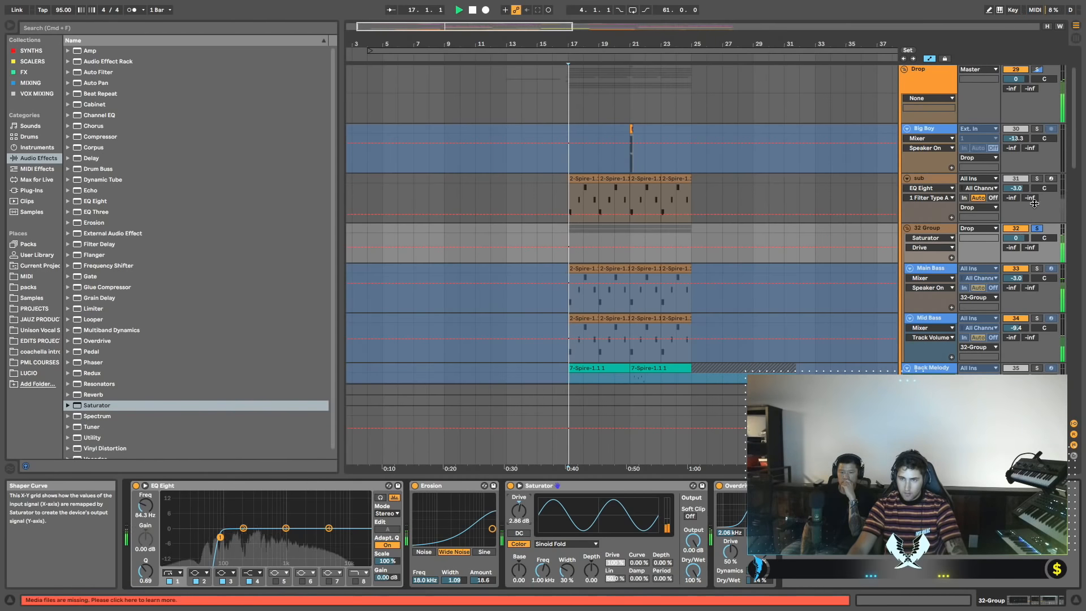
Compare the saturated bass group in the full mix and in solo, playing from bar 17.
left_click(1037, 228)
key("space")
scroll(890, 256, "right", 2)
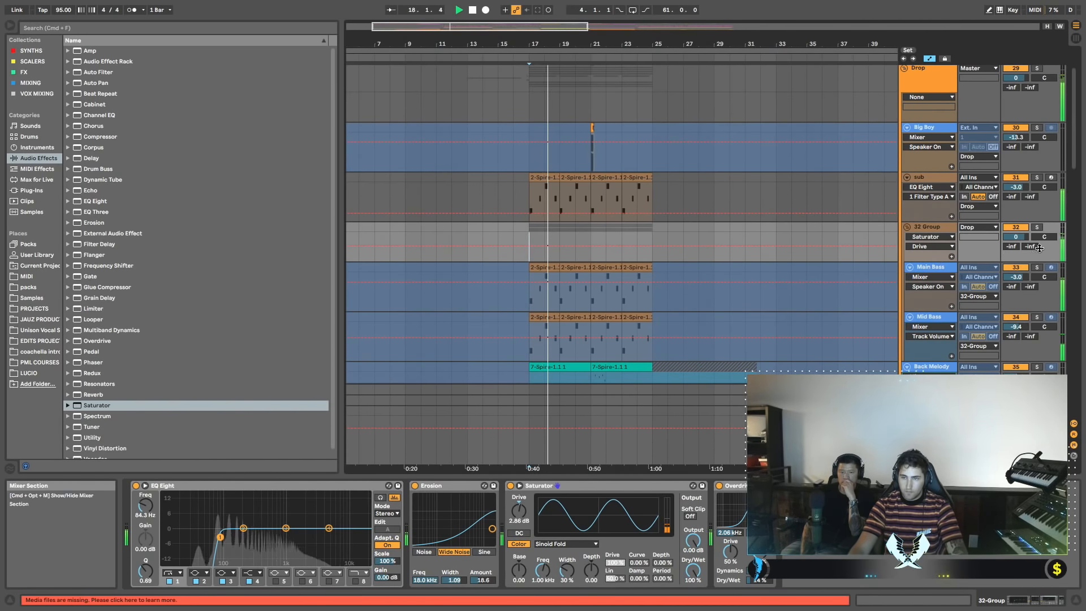
left_click(1038, 229)
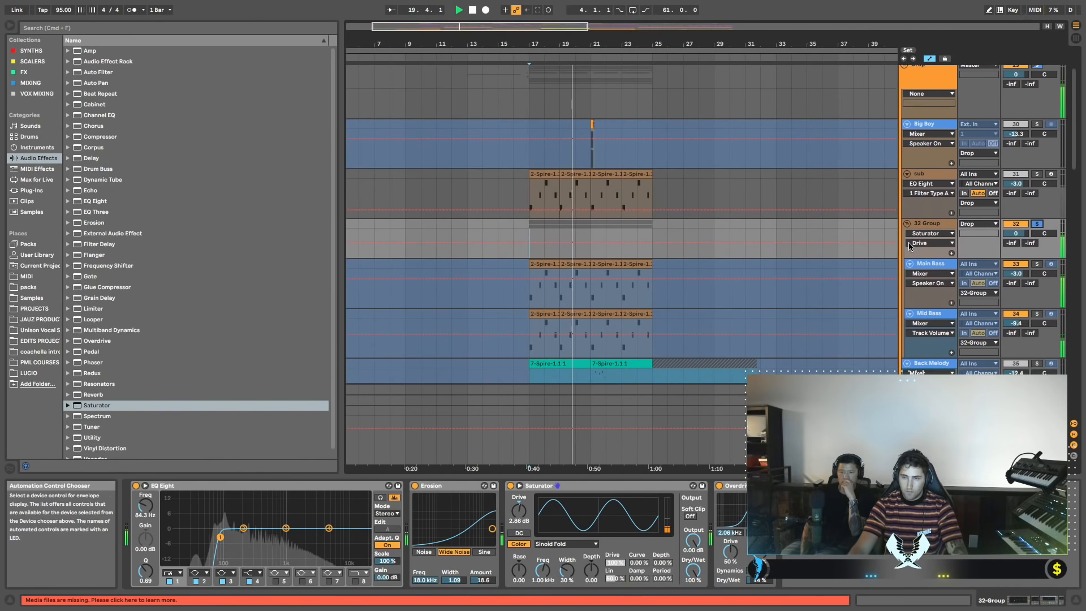
scroll(703, 353, "right", 1)
key("space")
scroll(703, 353, "down", 2)
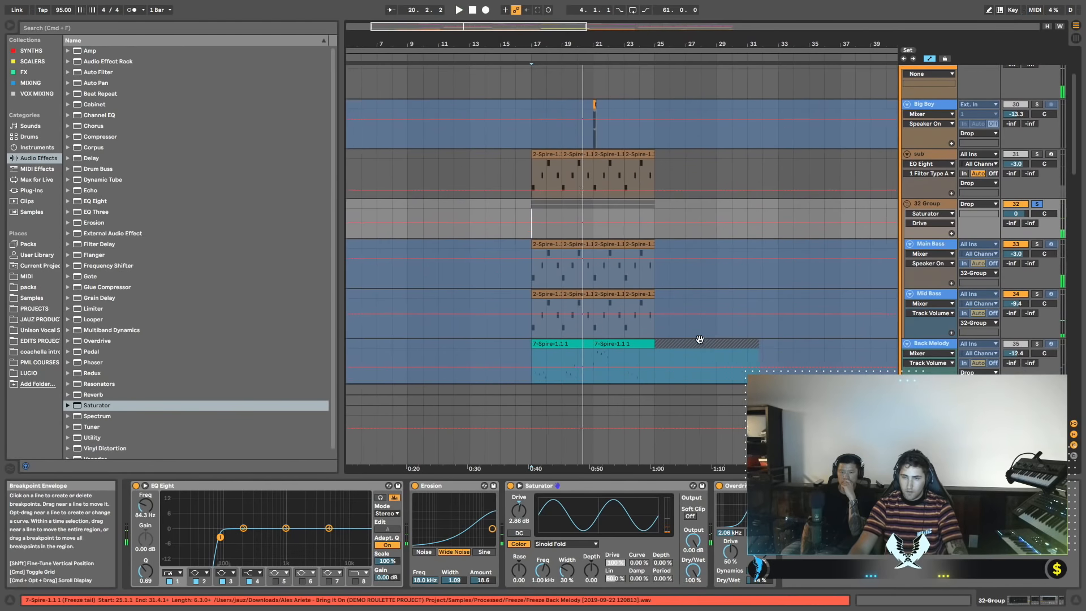
scroll(699, 339, "left", 2)
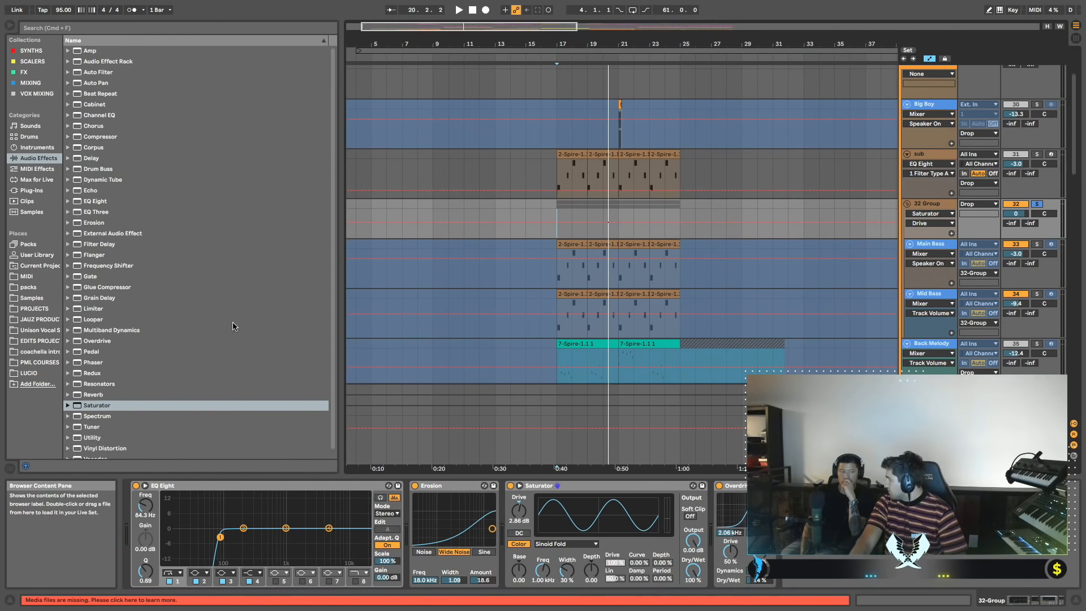
Insert a Compressor between EQ Eight and Erosion on the bass group, with a -28.1 dB threshold.
scroll(153, 263, "down", 1)
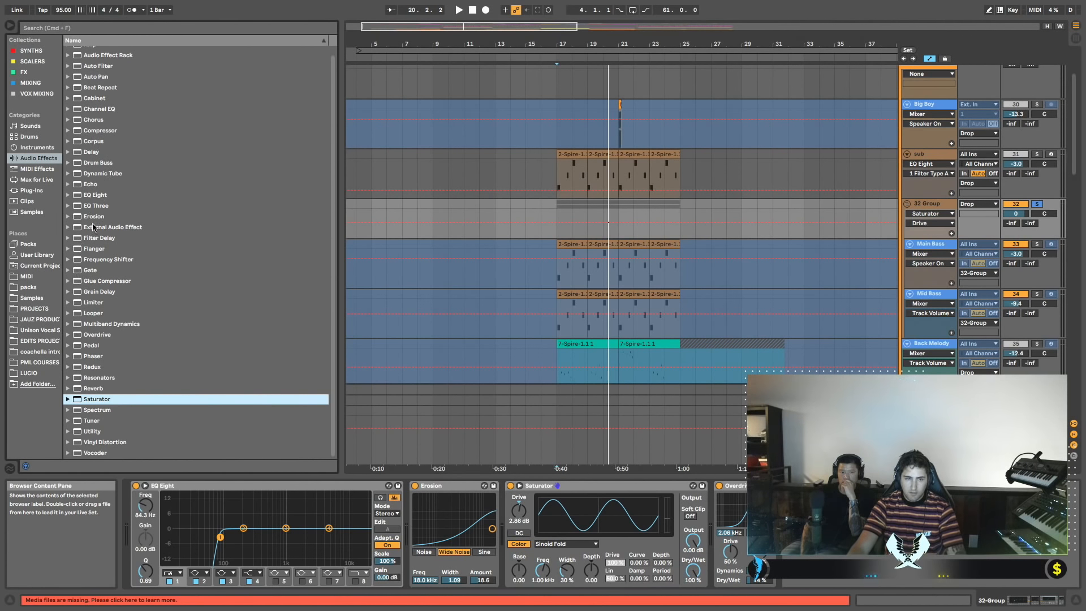
scroll(97, 147, "up", 1)
left_click_drag(104, 137, 106, 138)
left_click_drag(391, 464, 419, 492)
key("space")
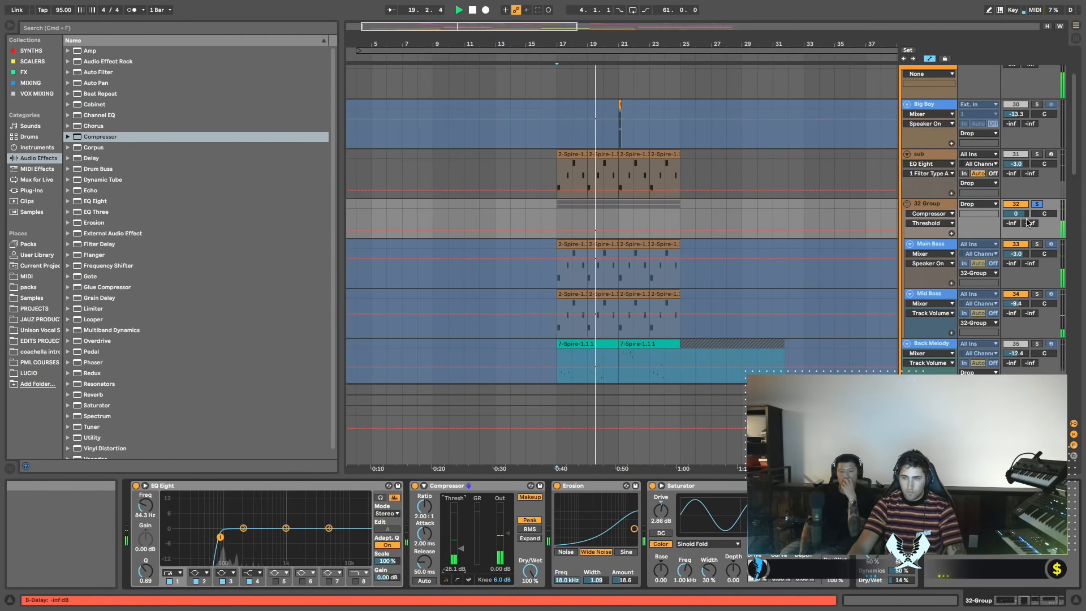
Unsolo the bass group, then set its volume to -3.3 dB and the Main Bass track's volume to -3.8 dB.
key("space")
key("space")
left_click_drag(1016, 213, 1016, 217)
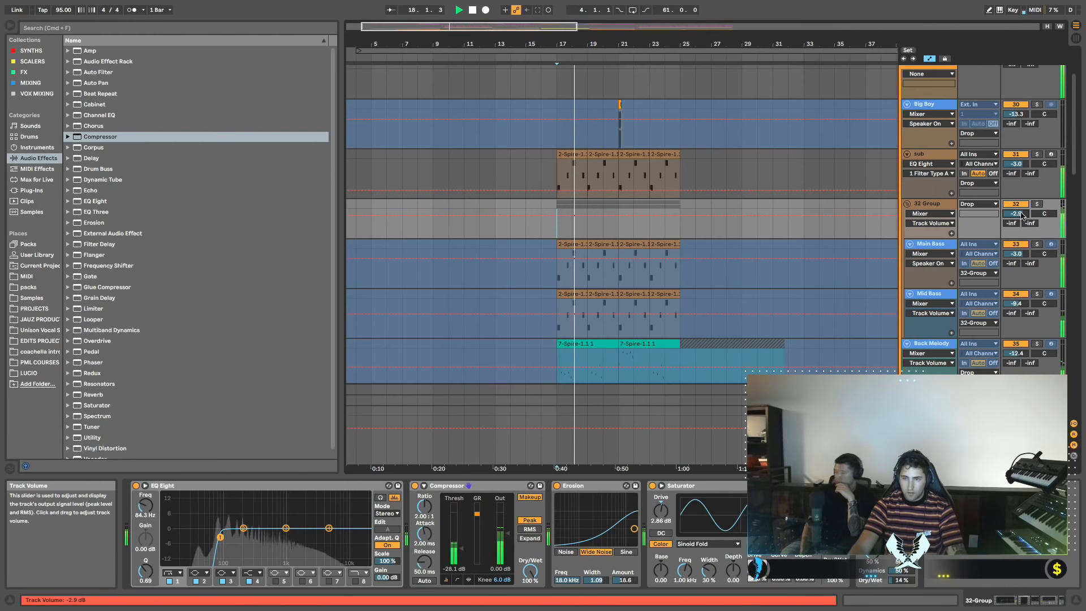
scroll(828, 231, "right", 2)
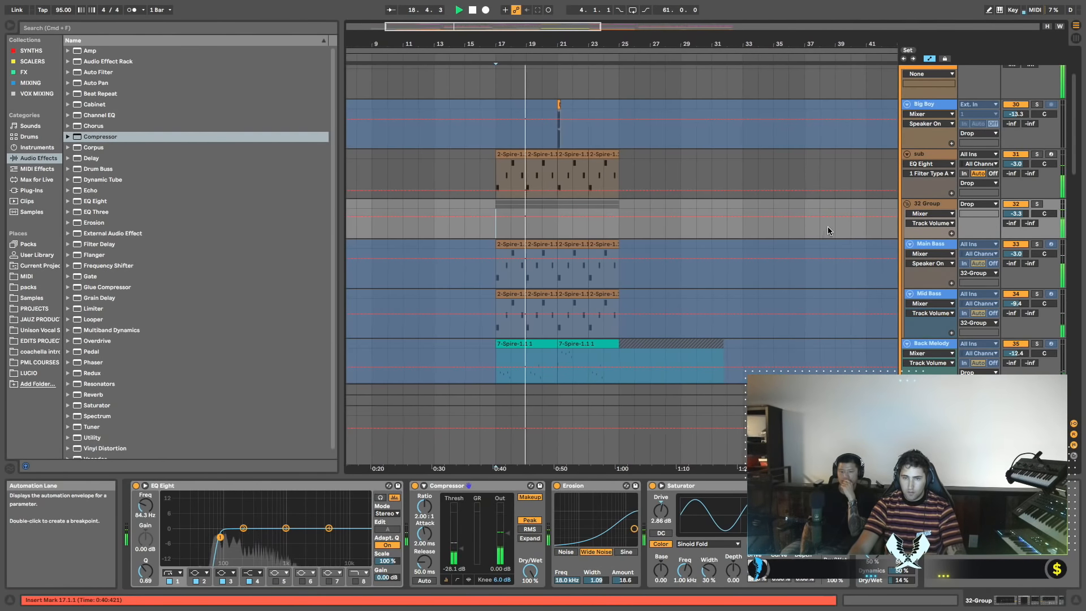
scroll(750, 245, "left", 2)
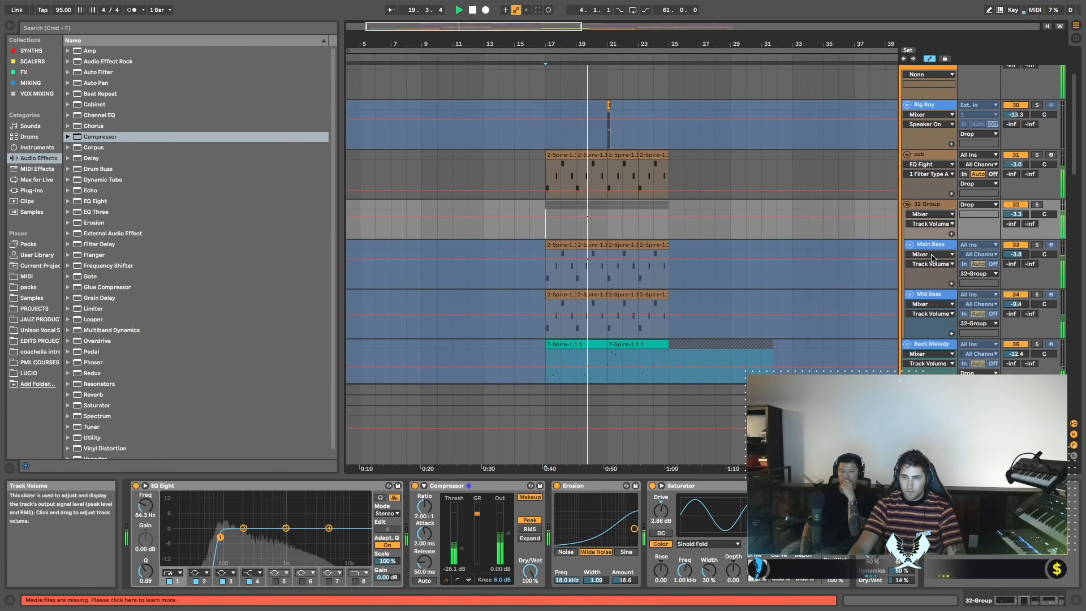
Fold the bass group, then solo Lead Chords and Bright Chords in turn and listen from bar 17.
left_click(907, 205)
scroll(761, 219, "left", 2)
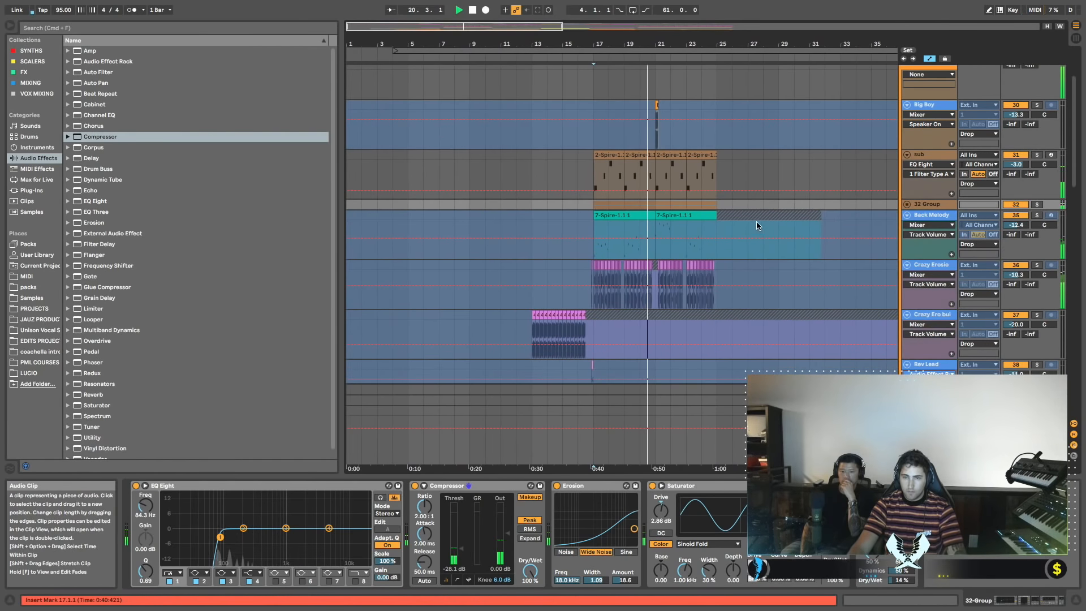
scroll(763, 229, "down", 3)
scroll(778, 237, "down", 3)
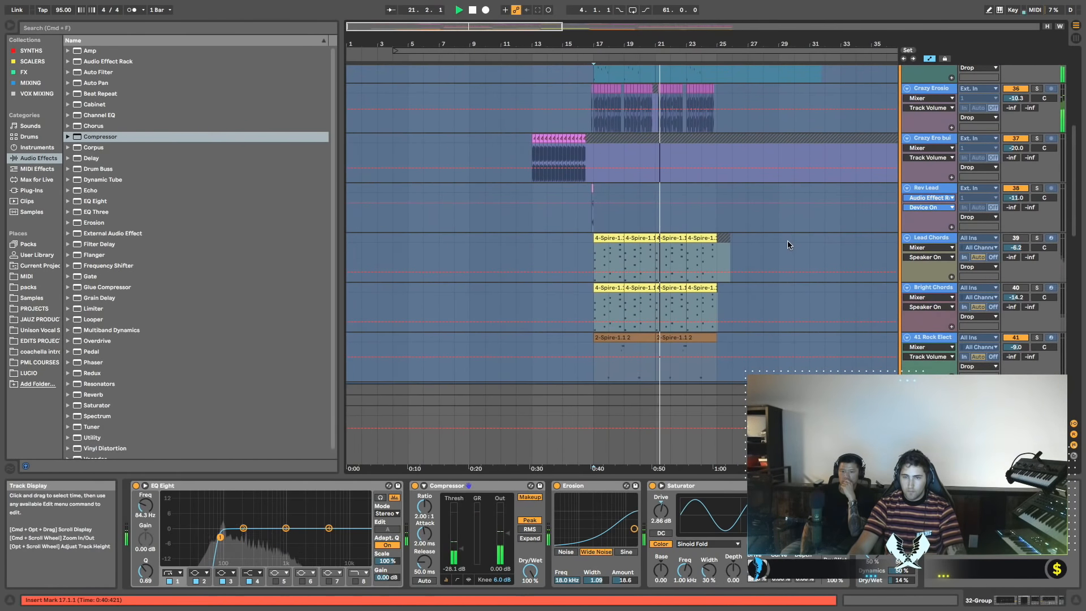
left_click(616, 245)
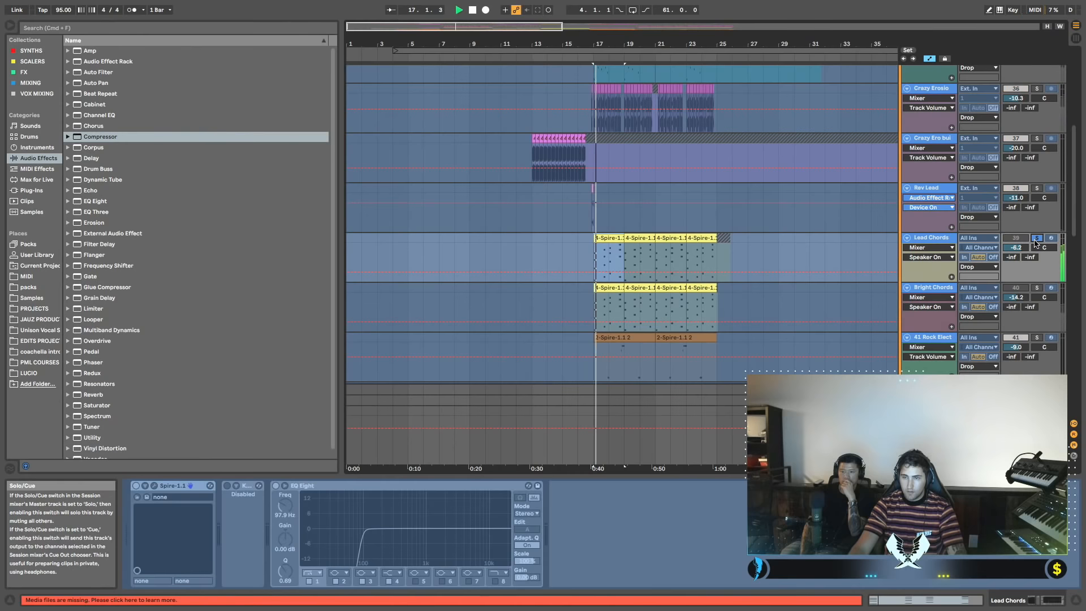
left_click(1037, 288)
key("space")
key("space")
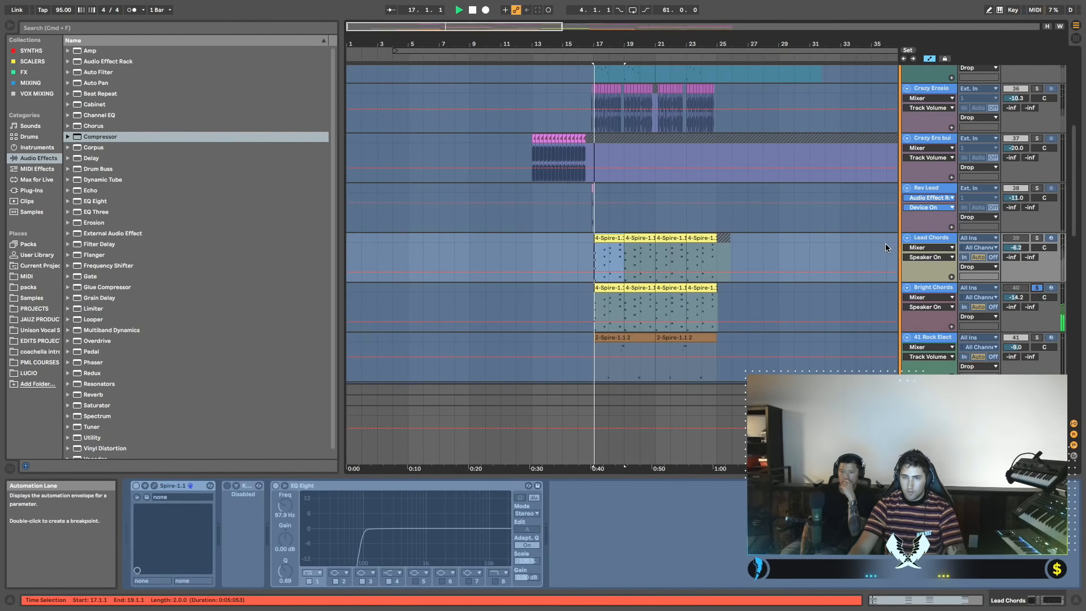
Activate the Lead Chords and Bright Chords tracks, clear their solos, and replay the full drop from bar 17.
left_click(1037, 238)
left_click(1019, 239)
key("space")
key("space")
left_click(1037, 239)
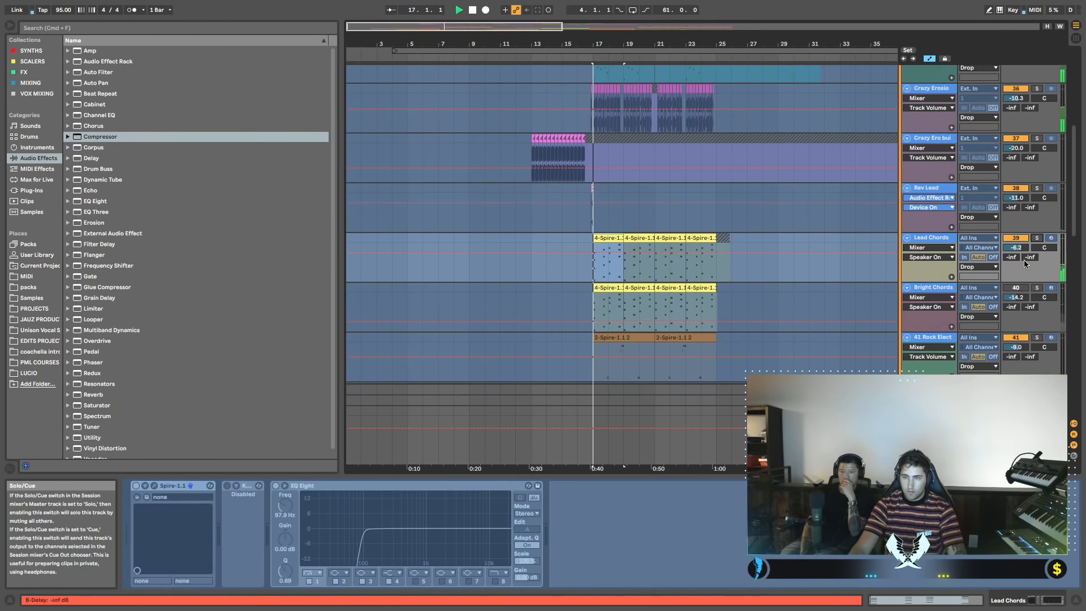
left_click(1018, 289)
scroll(1021, 290, "up", 1)
key("space")
key("space")
Unfold the bass group and set its volume to -4.4 dB while the drop plays.
scroll(1024, 272, "up", 6)
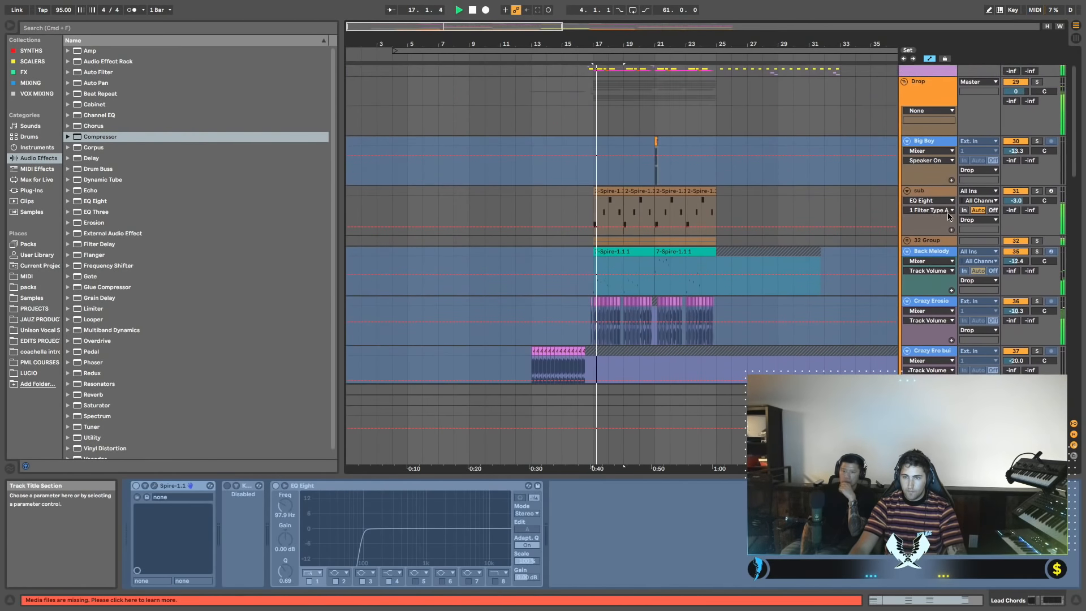
mouse_move(1015, 200)
left_mouse_down()
mouse_move(1016, 210)
mouse_move(1016, 190)
left_mouse_up()
scroll(1016, 200, "down", 1)
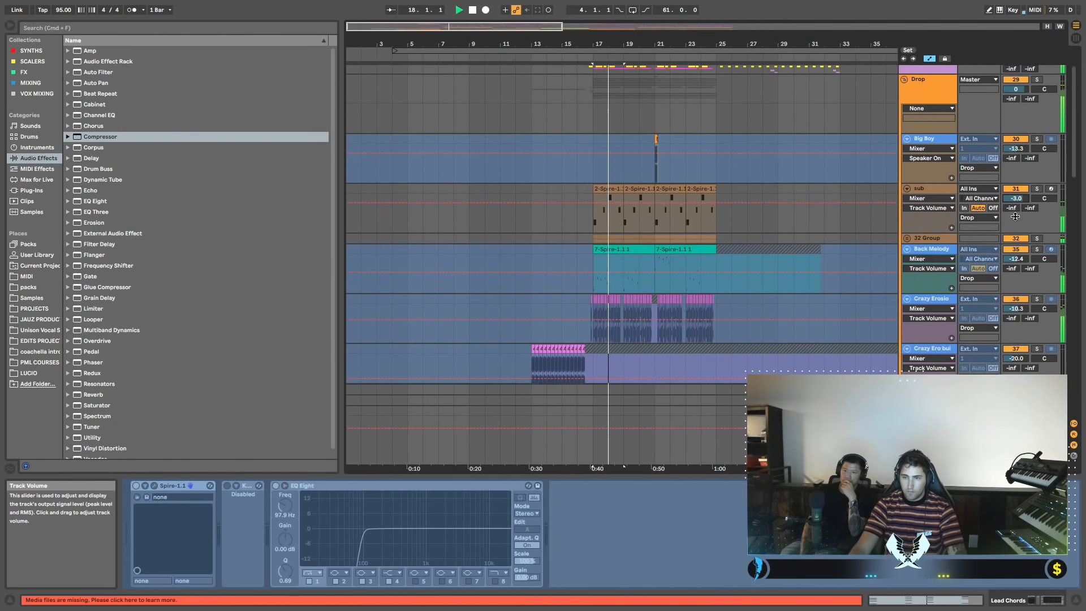
left_click(907, 240)
left_click_drag(1017, 240, 1016, 246)
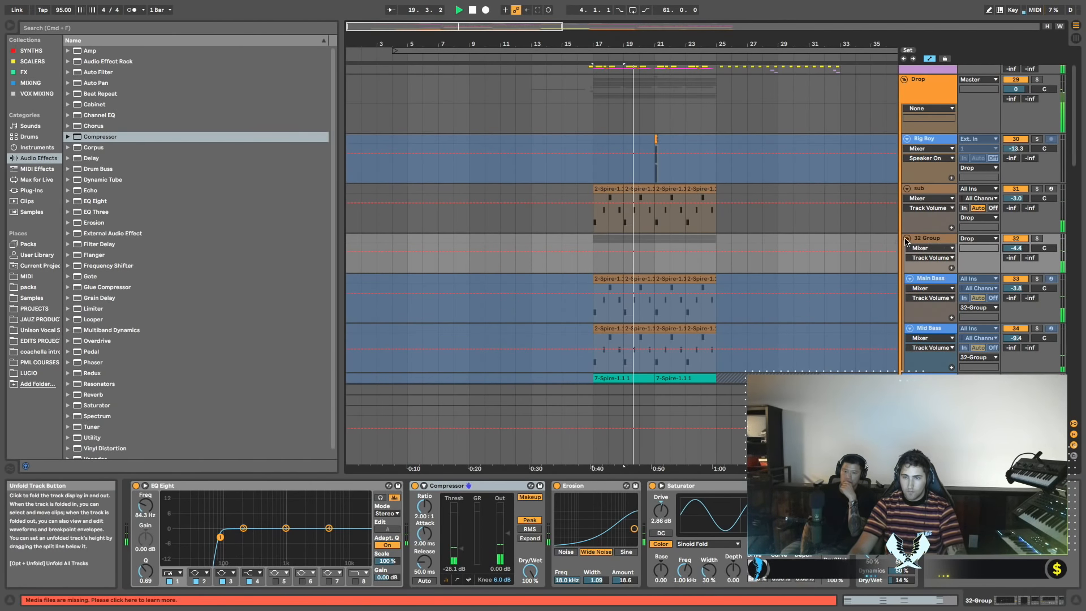
Listen to the transition into the drop from bar 14 and again from bar 16, then solo Lead Chords.
scroll(813, 230, "down", 10)
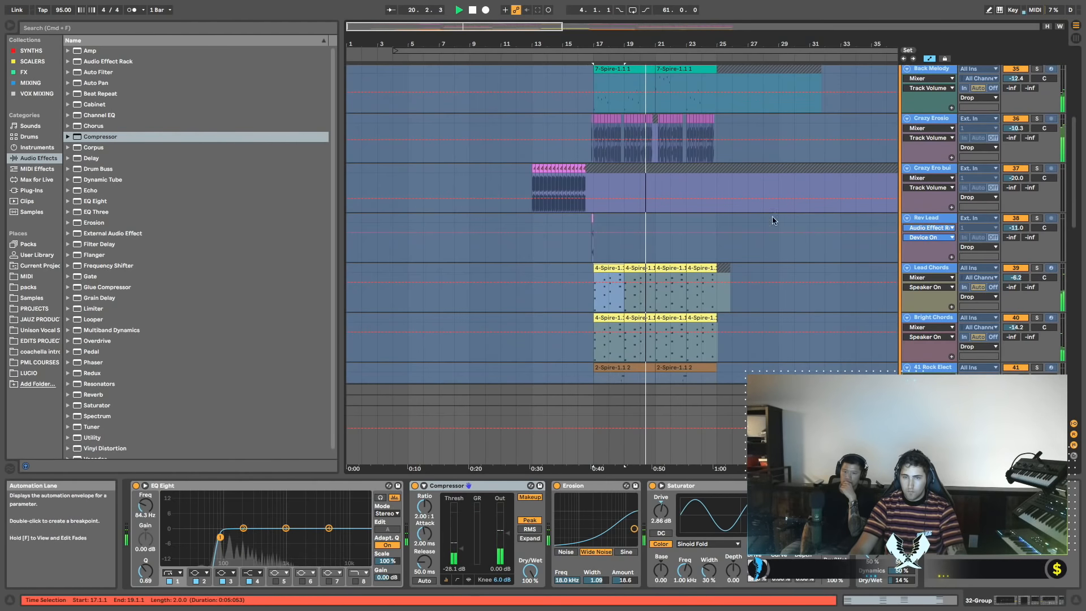
left_click(550, 148)
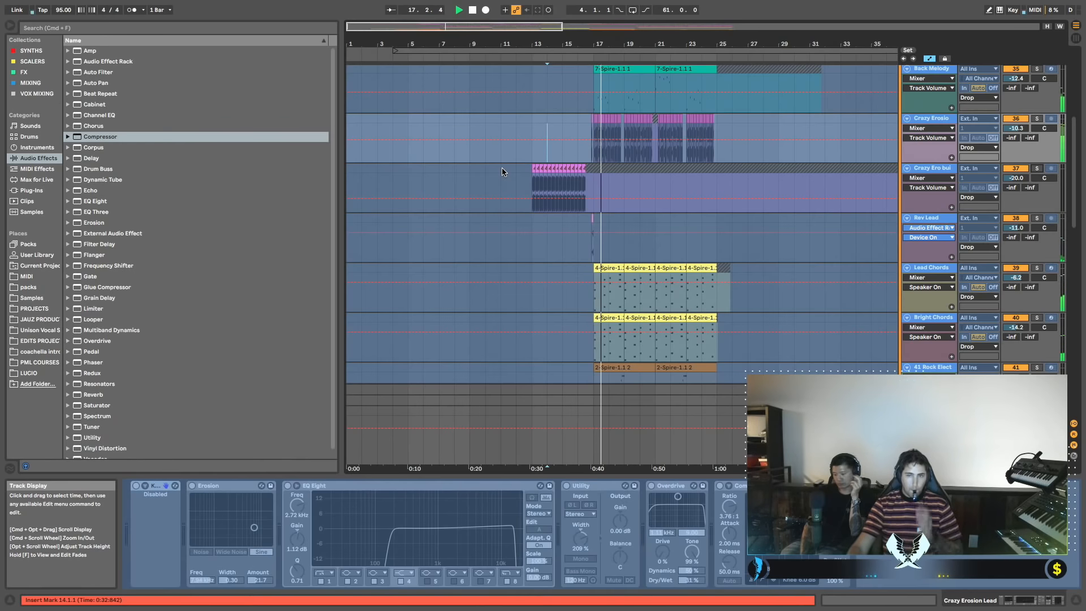
scroll(731, 146, "up", 5)
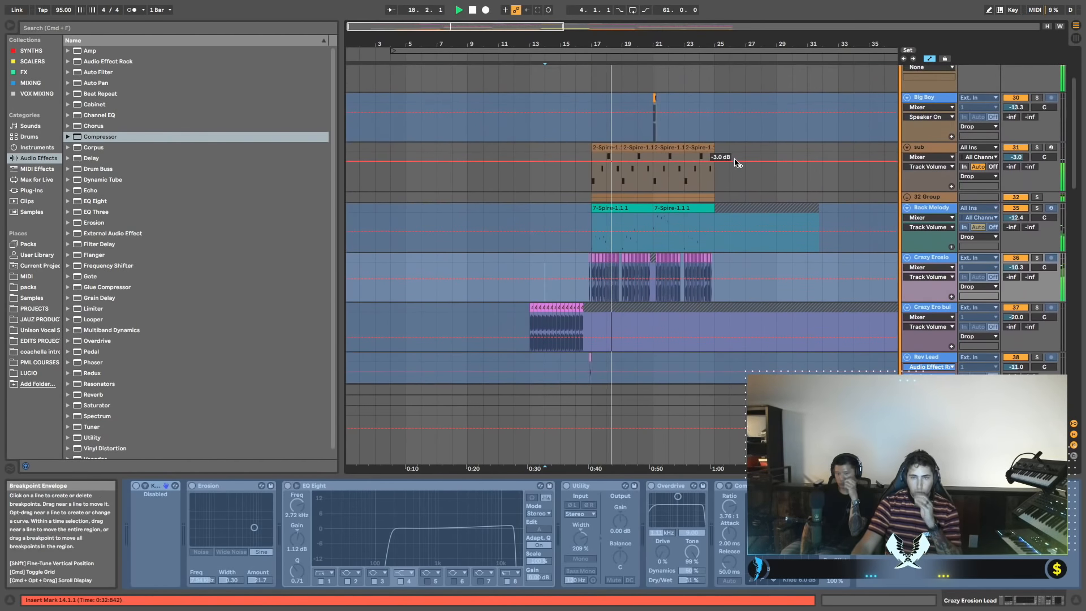
scroll(590, 140, "up", 1)
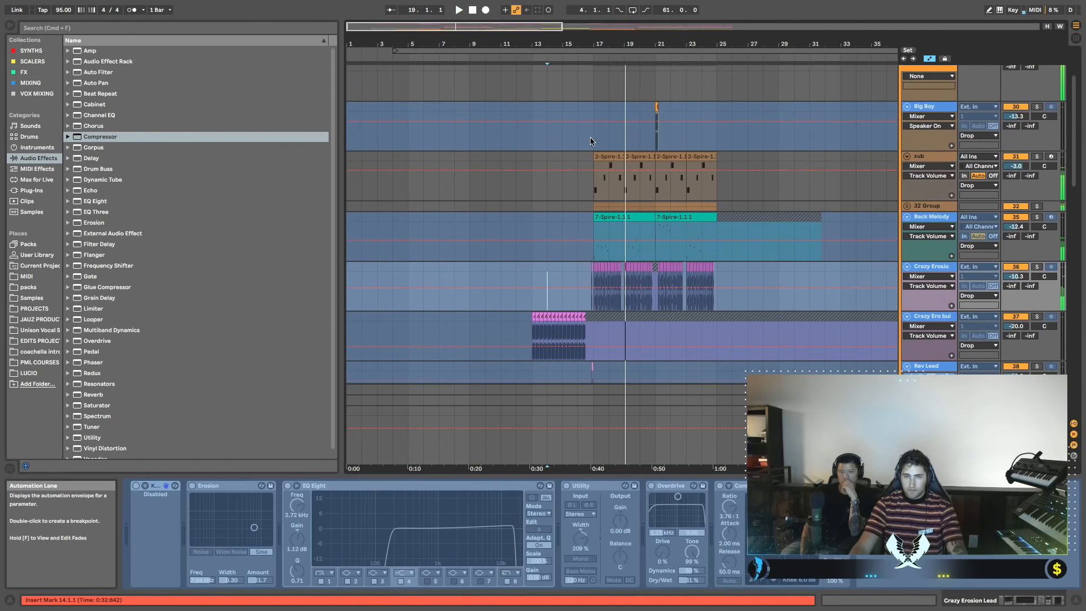
left_click(579, 138)
key("space")
left_click_drag(629, 44, 651, 138)
scroll(651, 140, "down", 2)
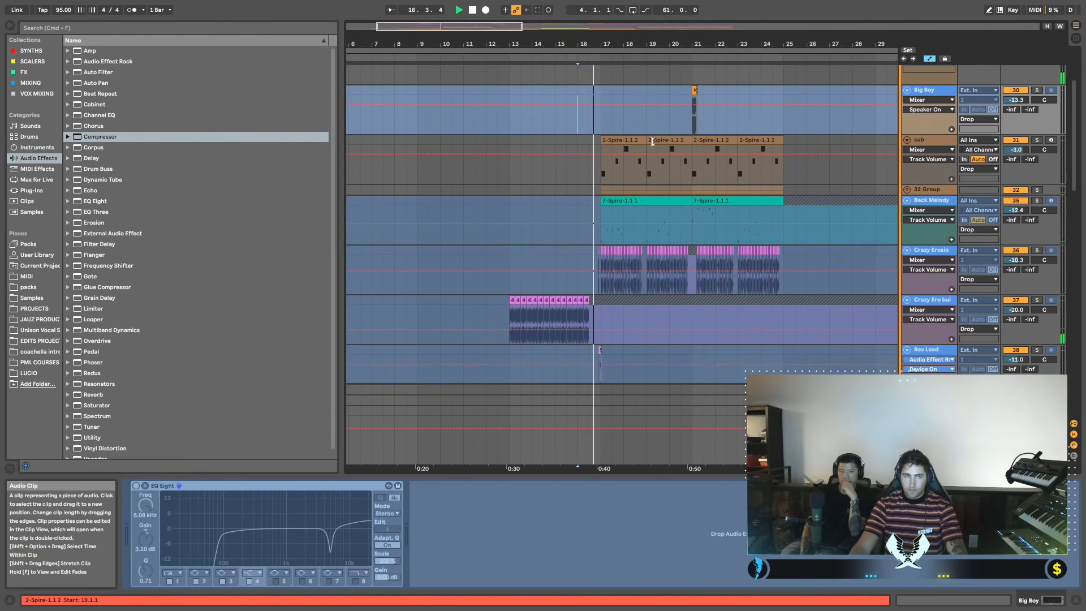
scroll(657, 141, "down", 8)
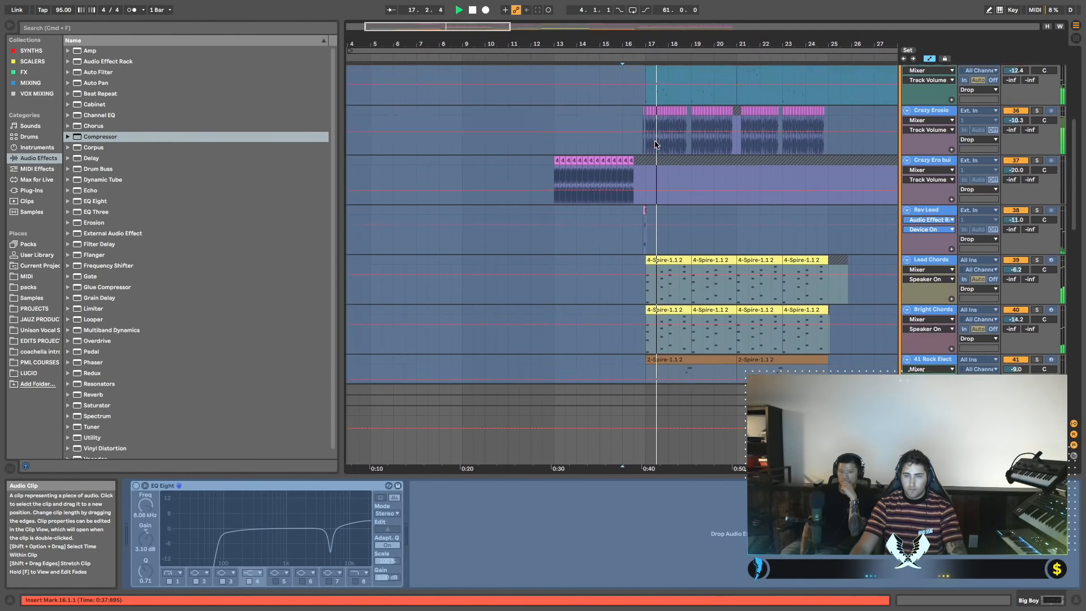
scroll(820, 180, "up", 2)
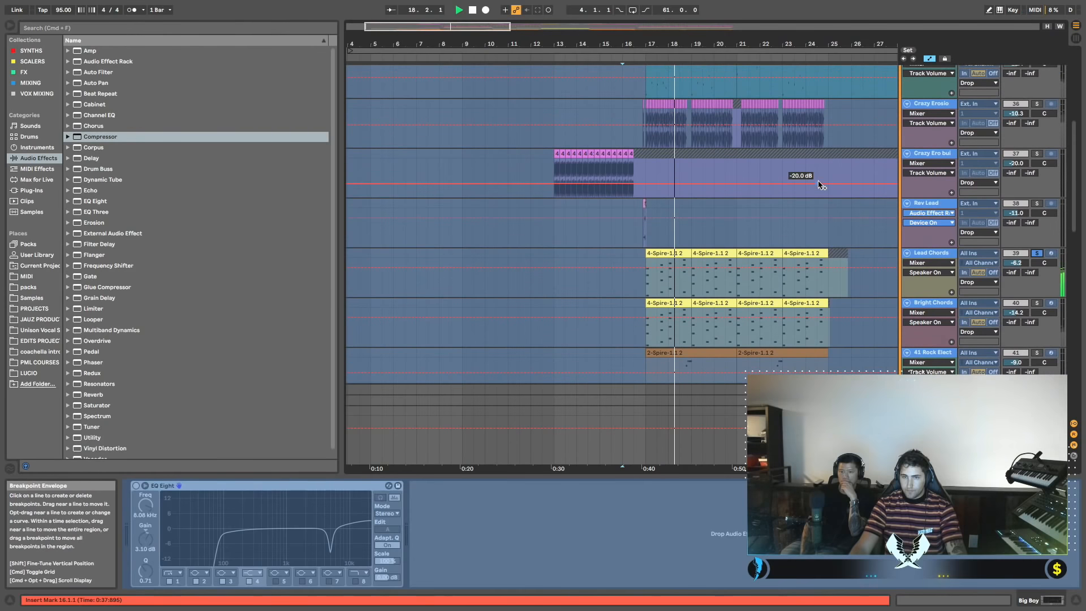
key("space")
Open the sub track's first clip, show its MIDI Pitch Bend envelope, and play it from bar 17.
scroll(820, 180, "right", 3)
scroll(821, 180, "up", 4)
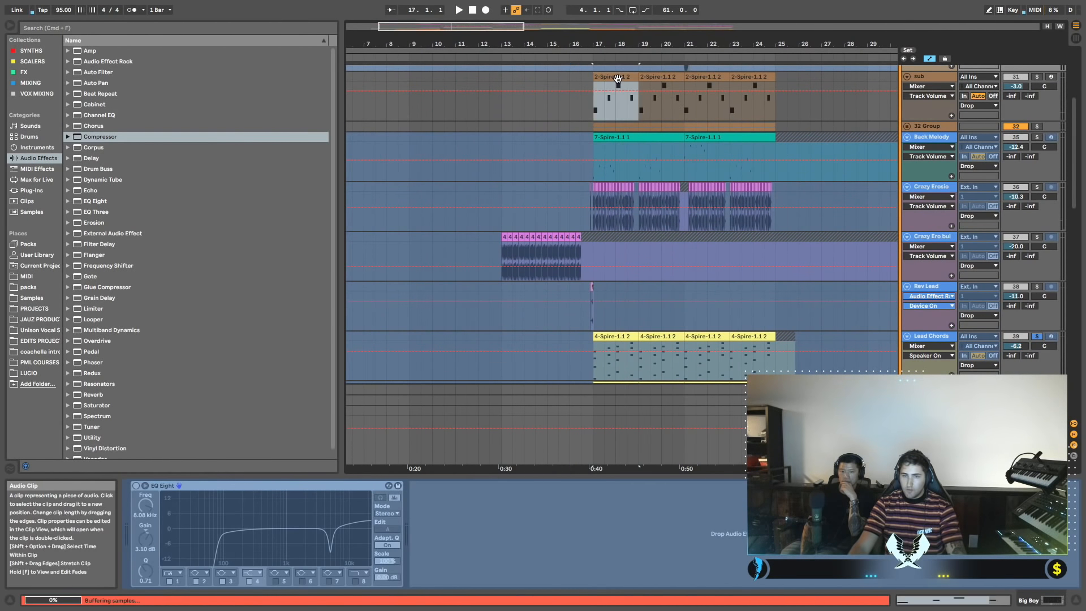
double_click(619, 87)
left_click(259, 370)
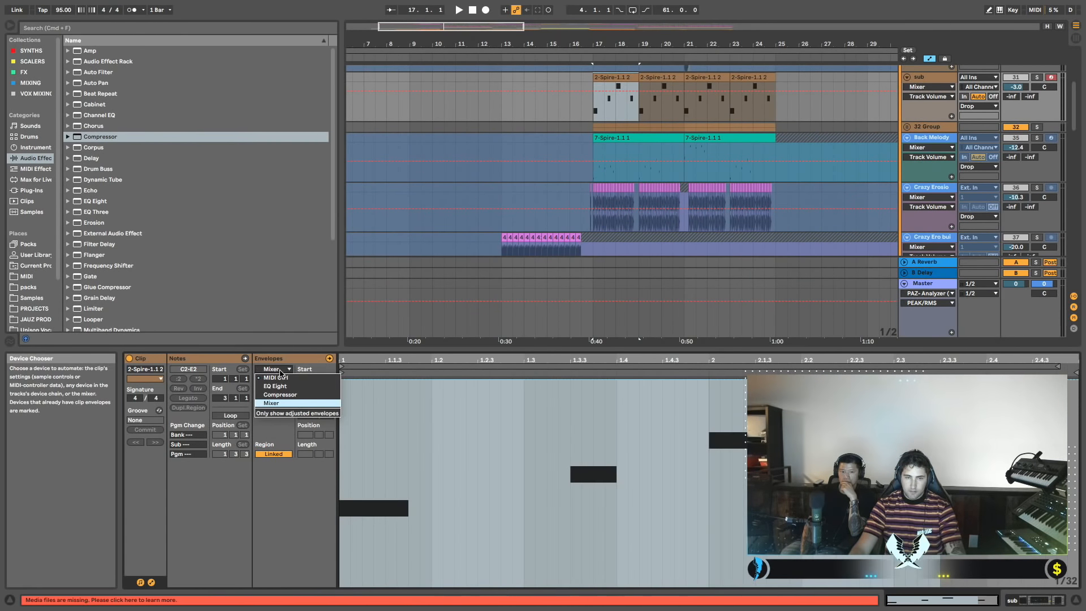
left_click(277, 378)
key("space")
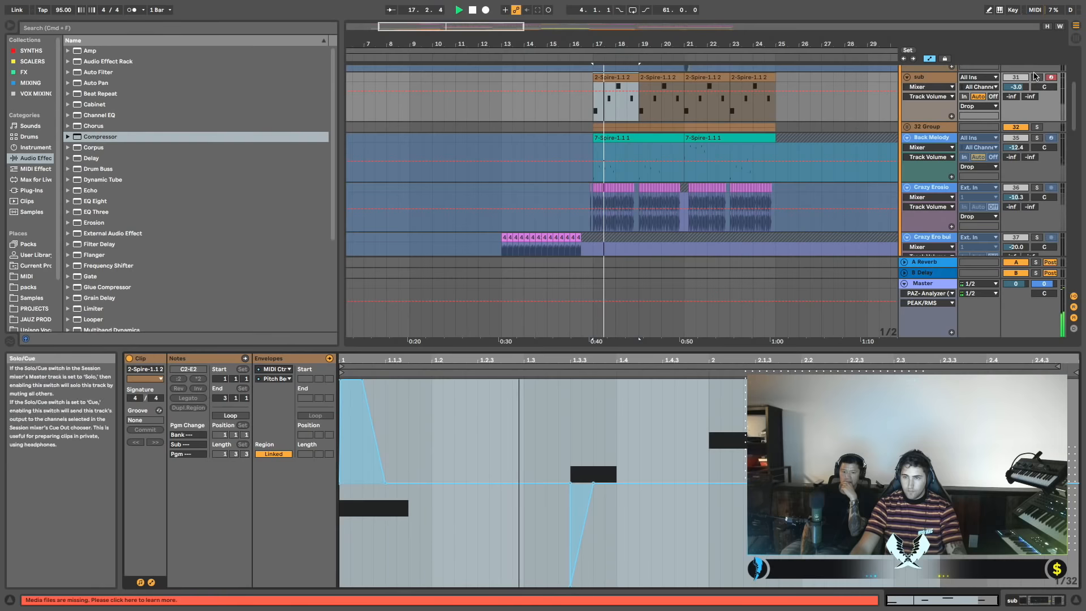
Unfold the bass group and compare the sub with the Main Bass by soloing each from bar 17.
scroll(986, 100, "down", 1)
left_click(907, 117)
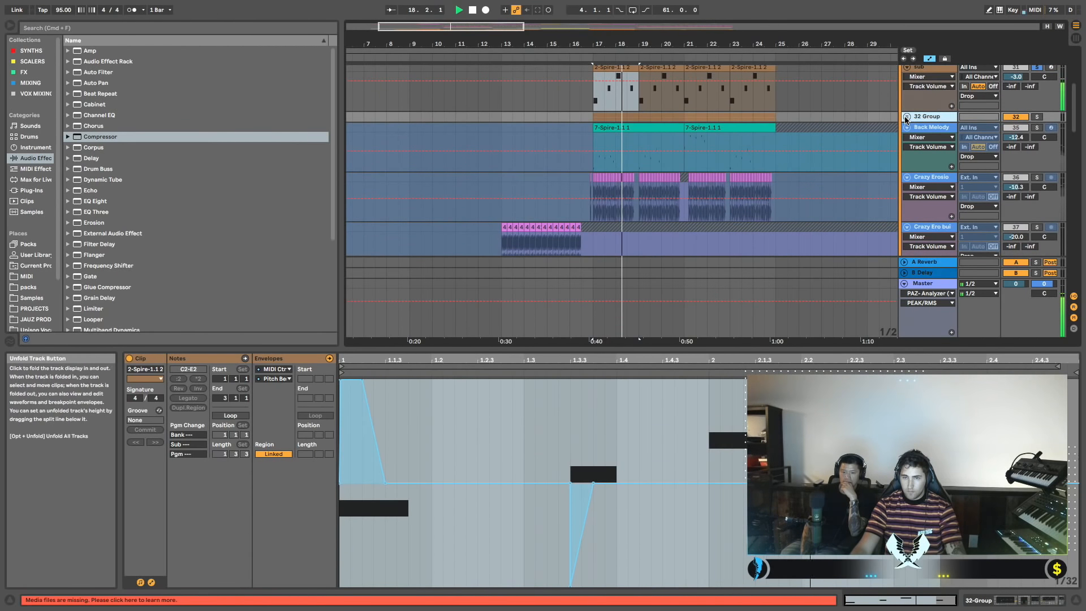
key("space")
key("space")
scroll(861, 165, "down", 3)
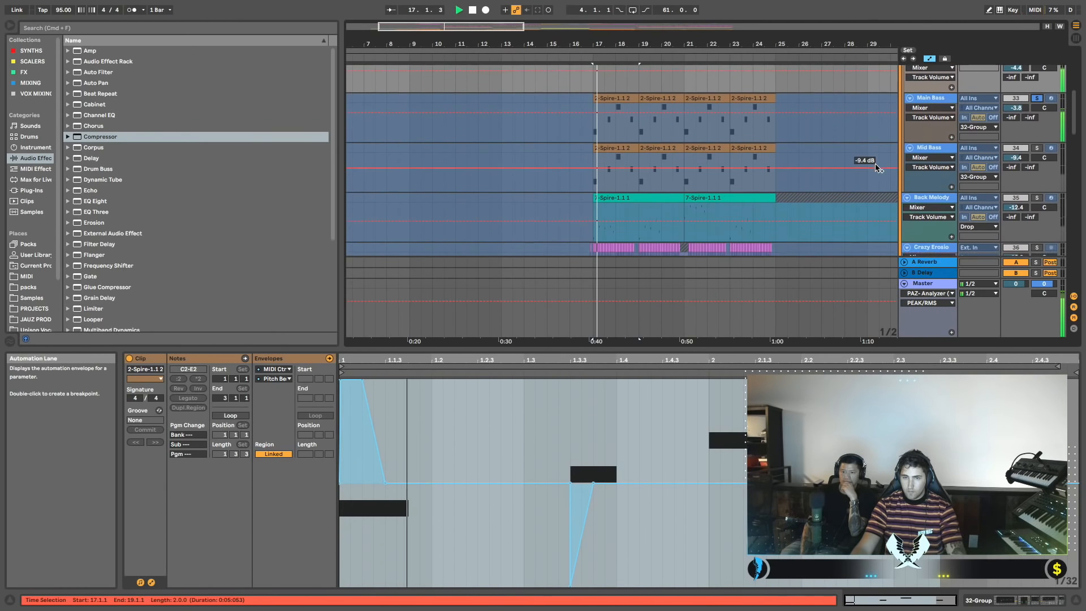
left_click(485, 428)
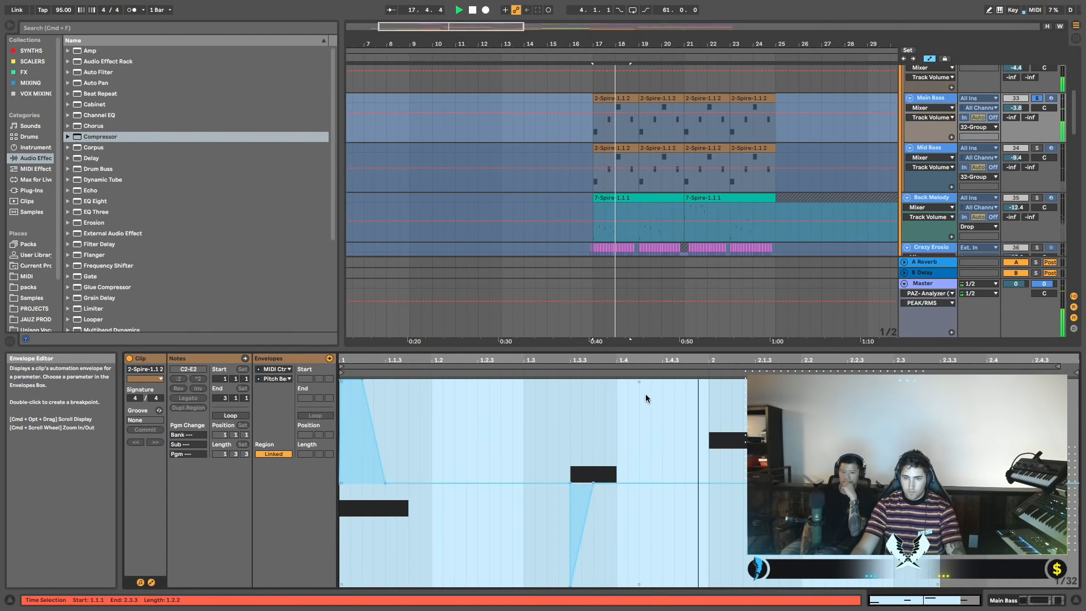
key("space")
scroll(751, 210, "up", 1)
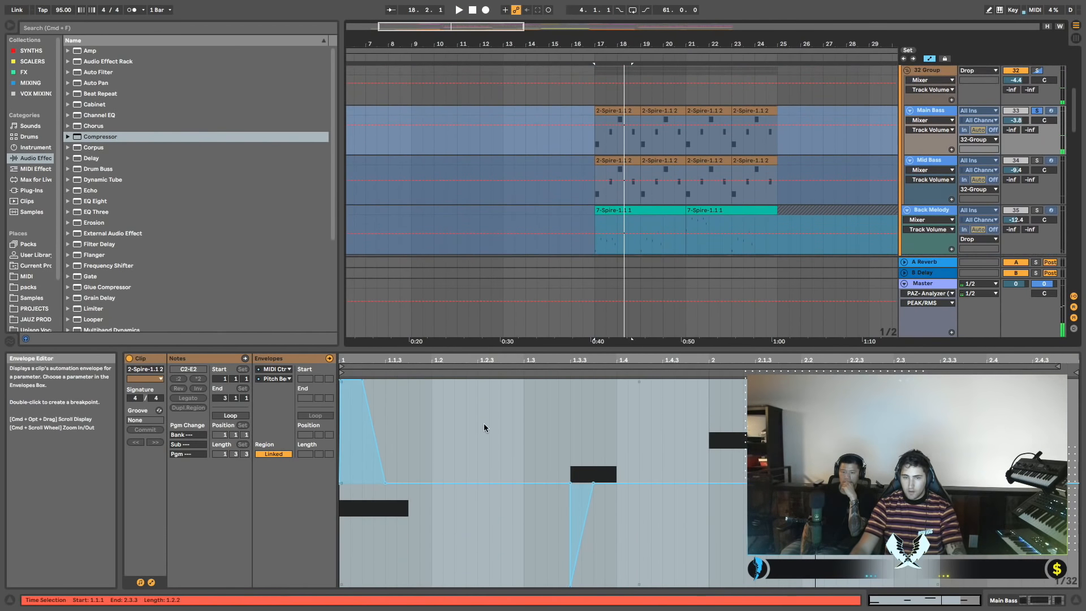
Solo the frozen Lead Chords track and play it from bar 17.
left_click_drag(939, 523, 356, 476)
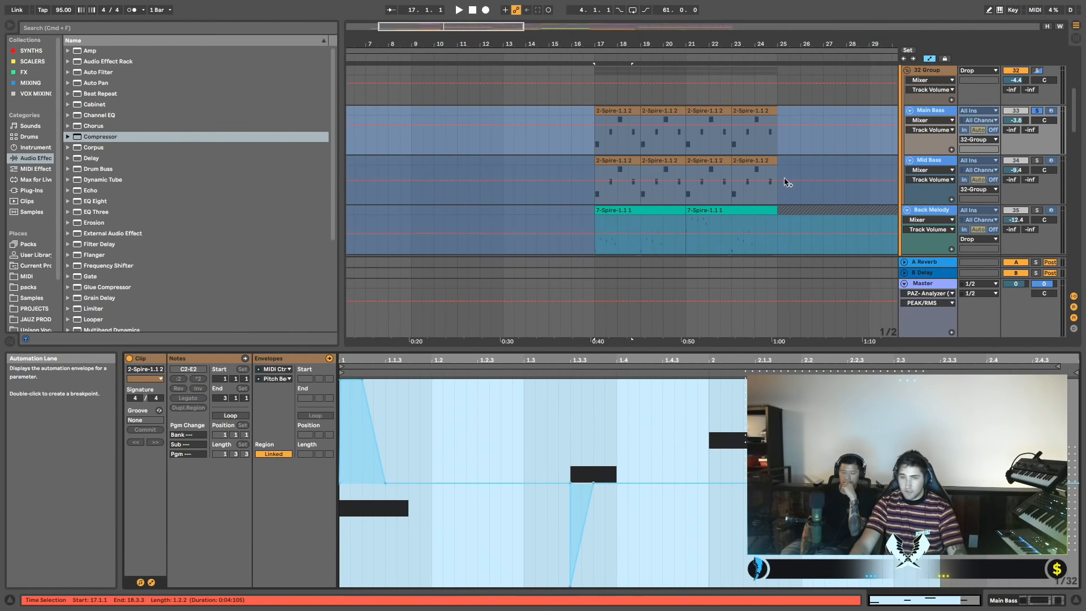
scroll(746, 187, "down", 3)
scroll(746, 187, "down", 5)
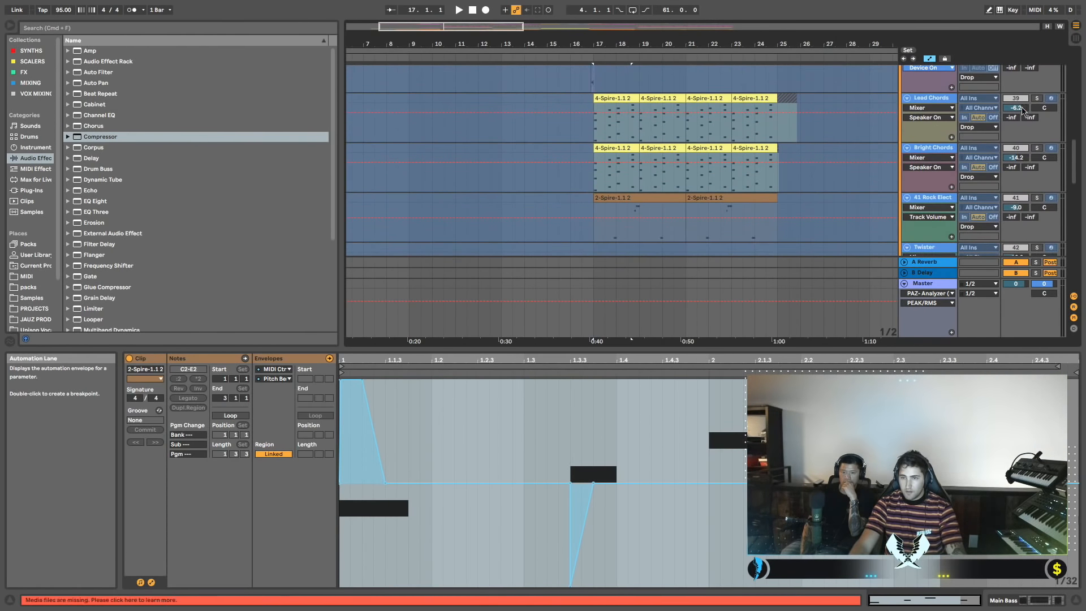
key("space")
left_click(932, 98)
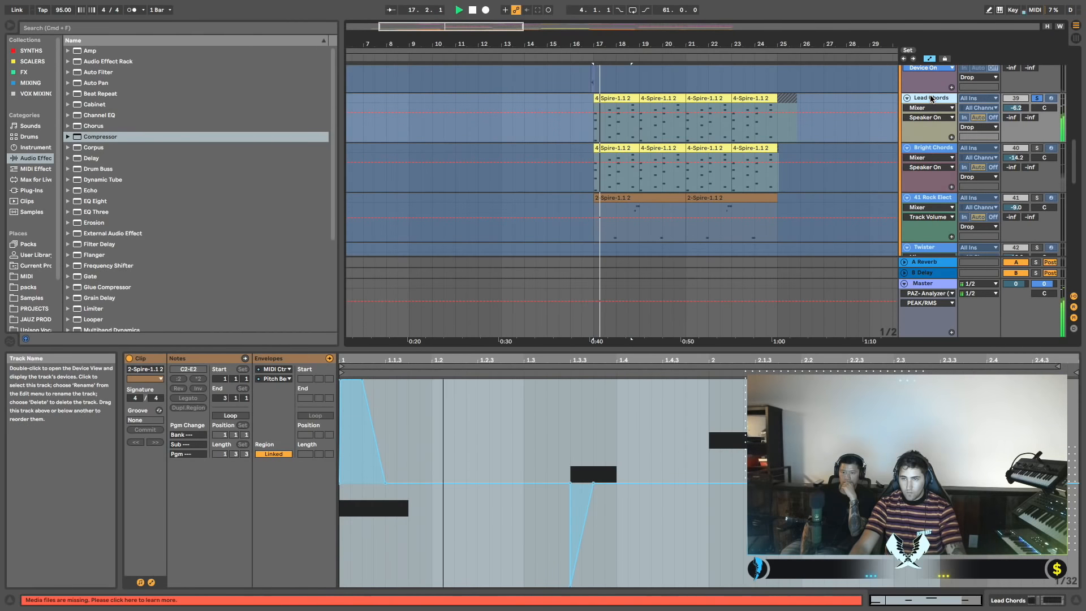
Duplicate the frozen Lead Chords track and unfreeze the copy.
double_click(932, 98)
right_click(931, 99)
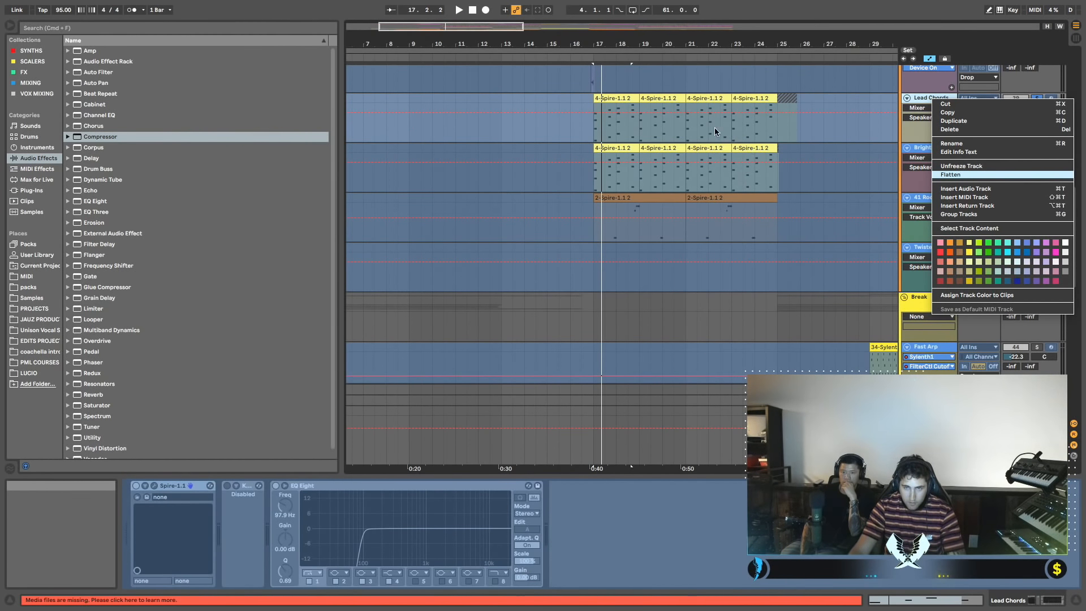
left_click(666, 101)
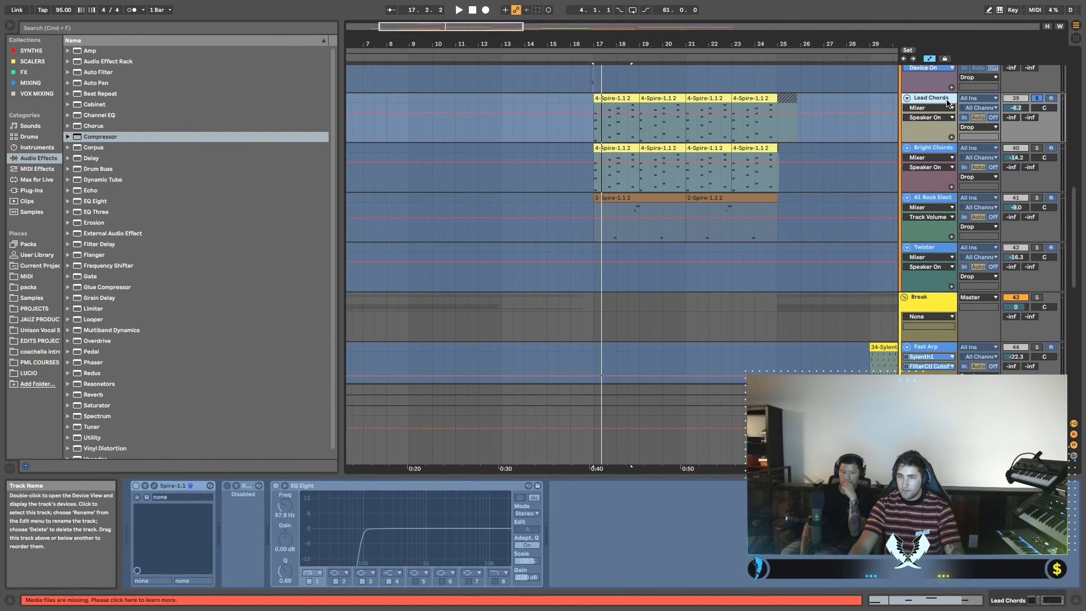
key("super+d")
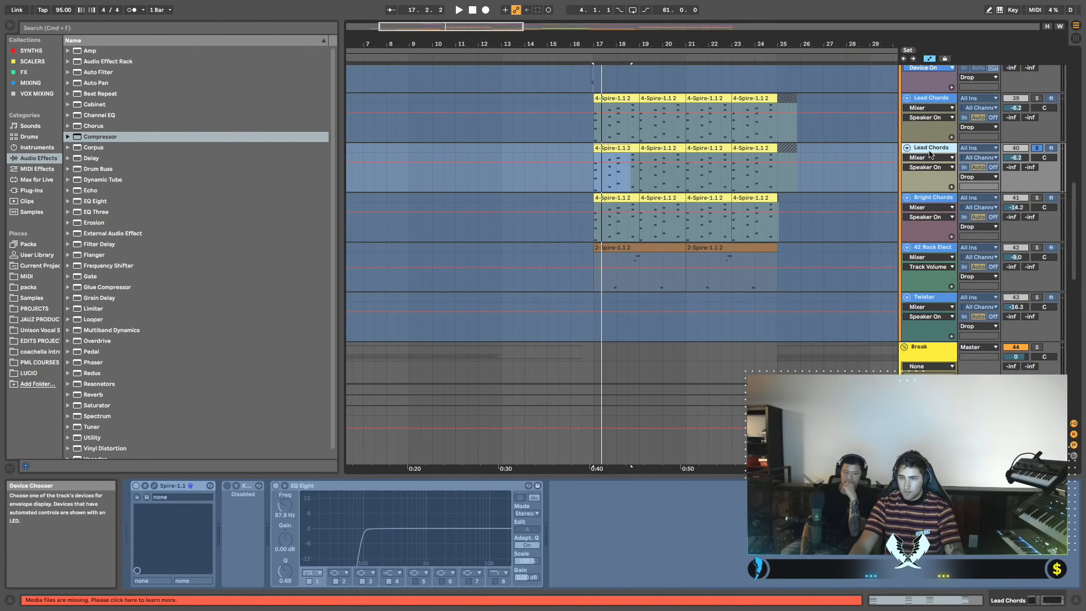
right_click(930, 151)
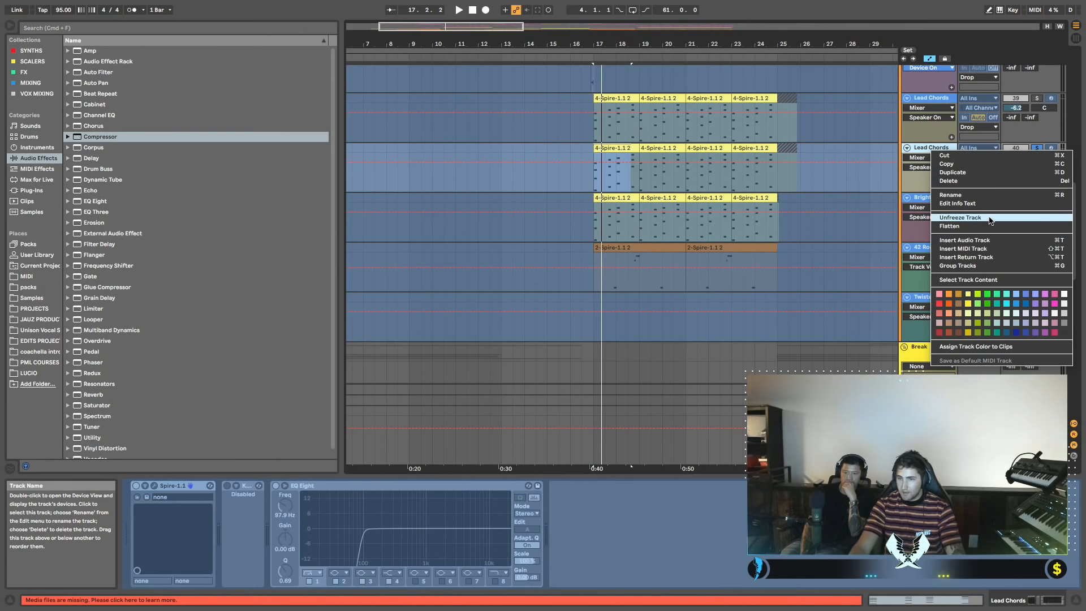
left_click(989, 218)
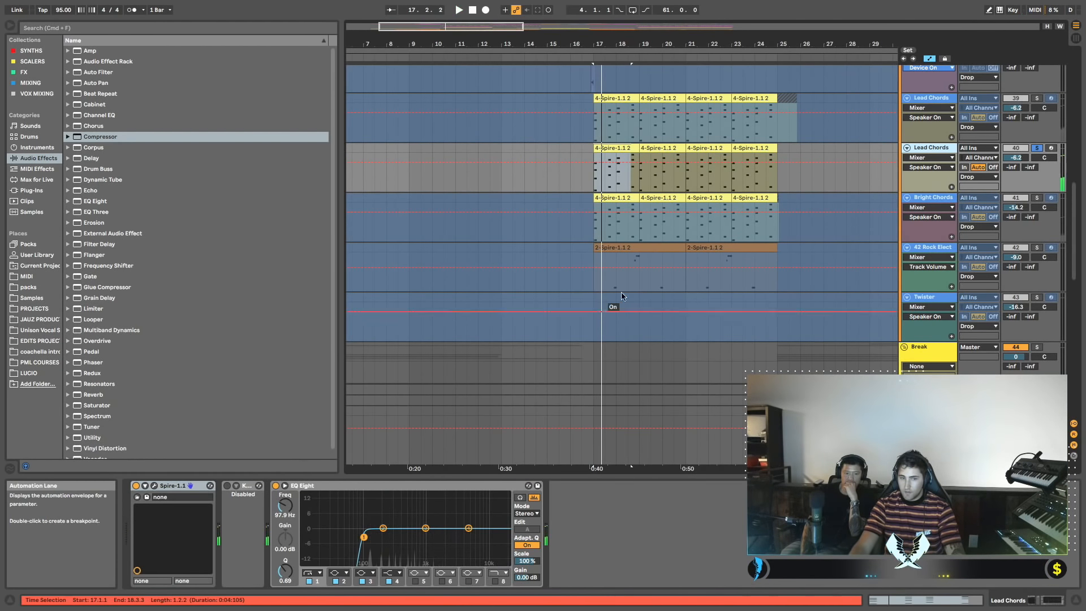
Open the first clip of the Lead Chords copy, show its Pitch Bend envelope, and play it from bar 17.
double_click(613, 148)
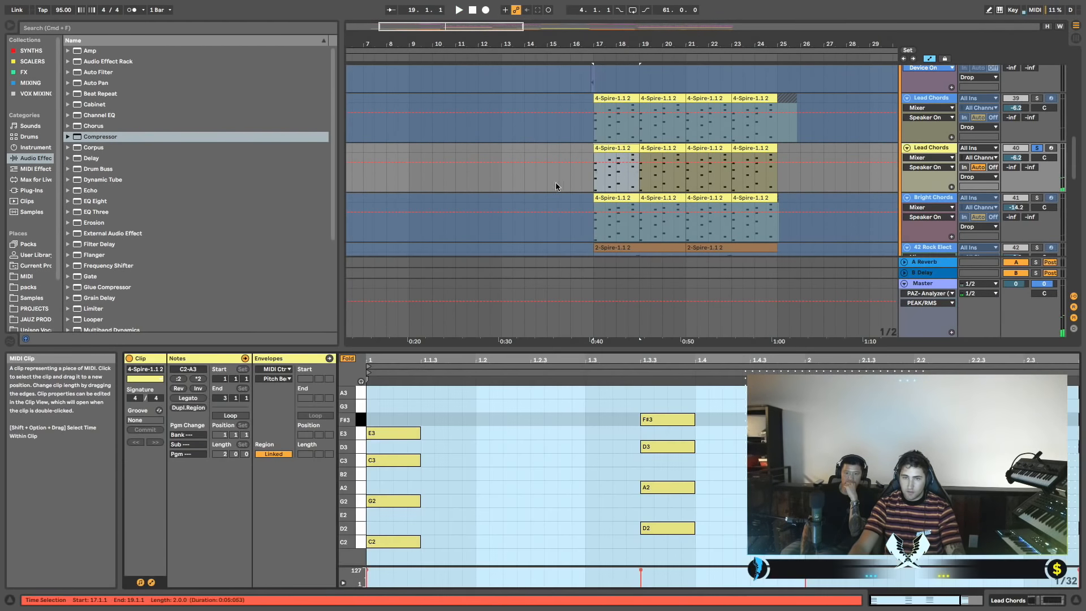
left_click(328, 359)
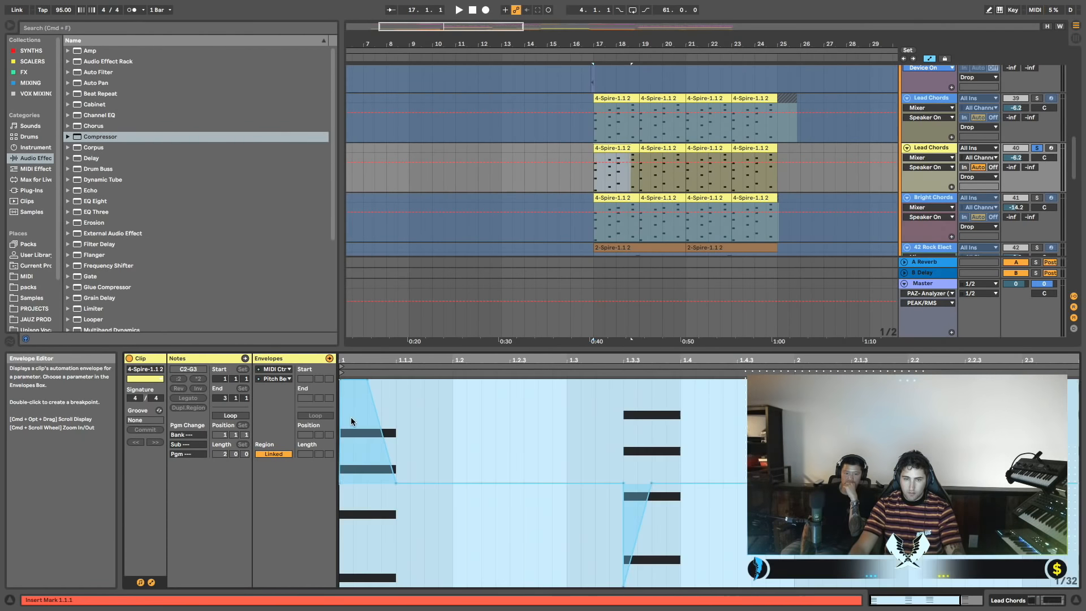
key("super+a")
key("space")
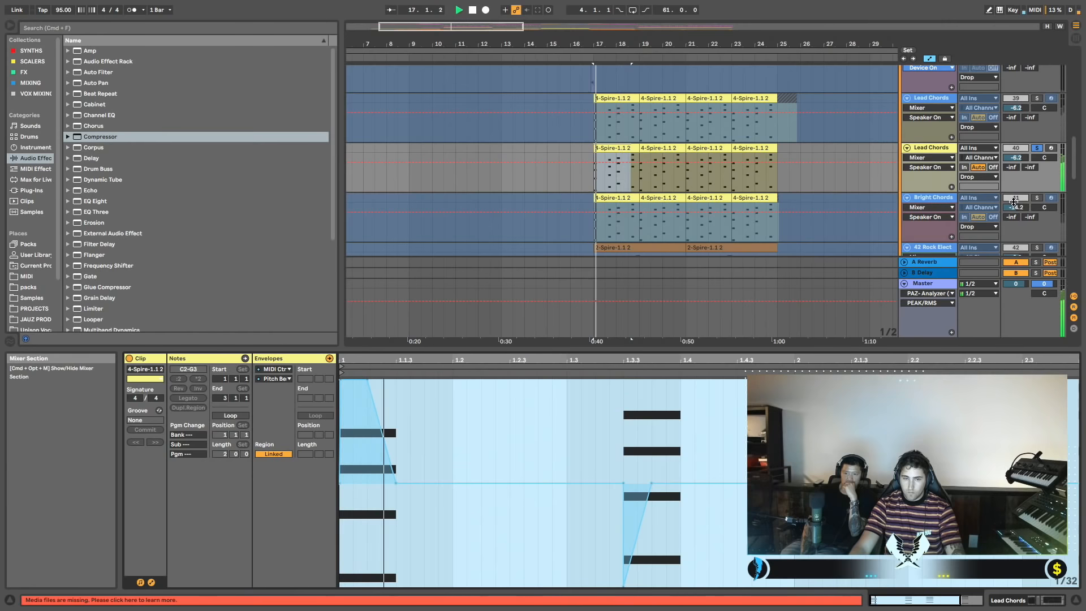
left_click(1038, 149)
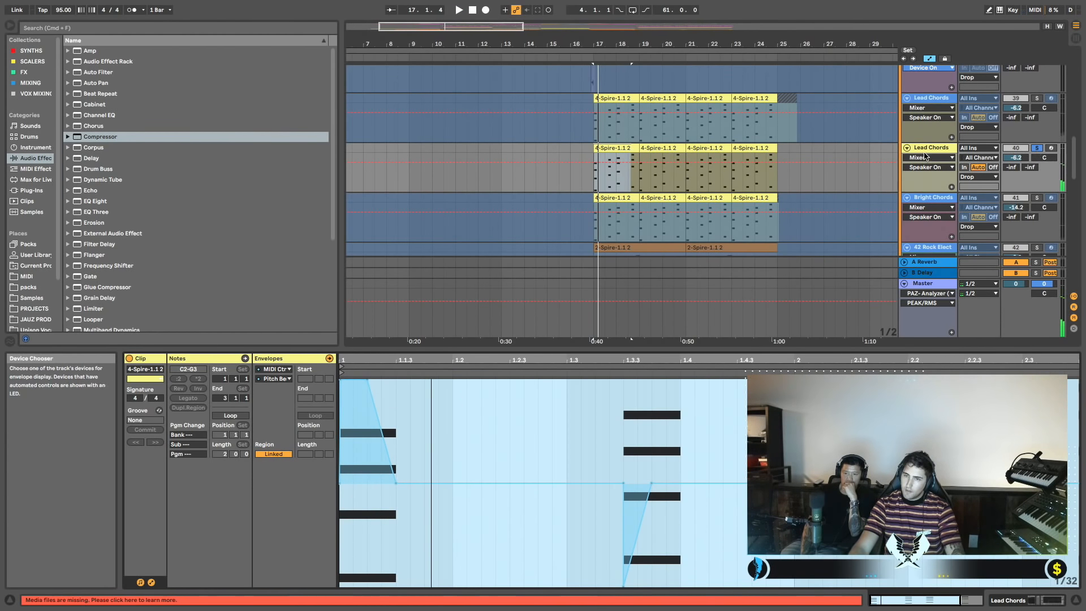
Open Spire on the Lead Chords copy, audition the sound, and inspect its modulation matrix.
key("shift+Tab")
left_click(154, 486)
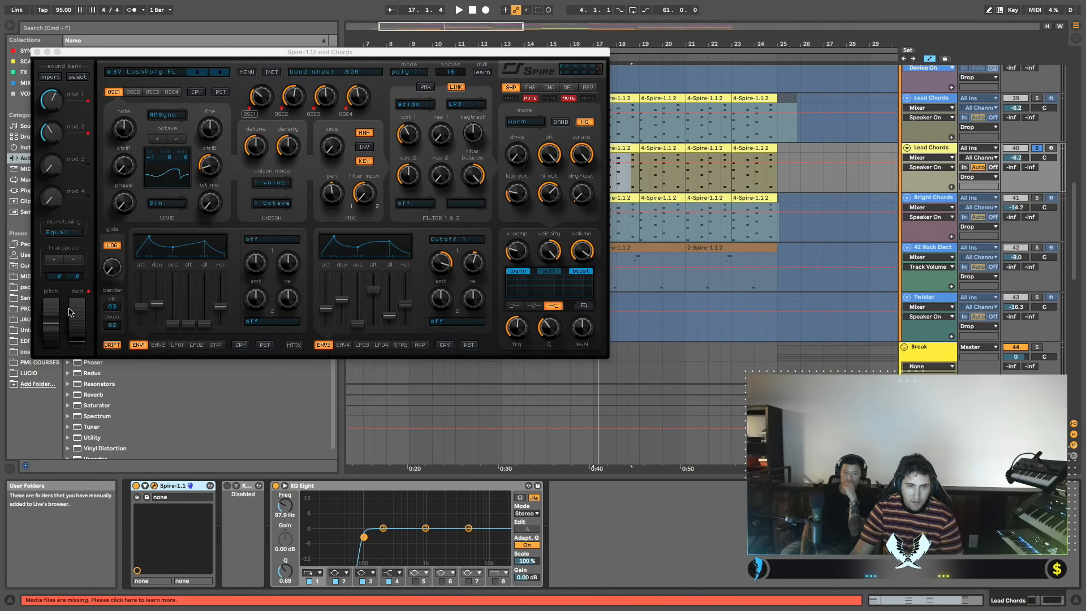
left_click_drag(234, 57, 511, 143)
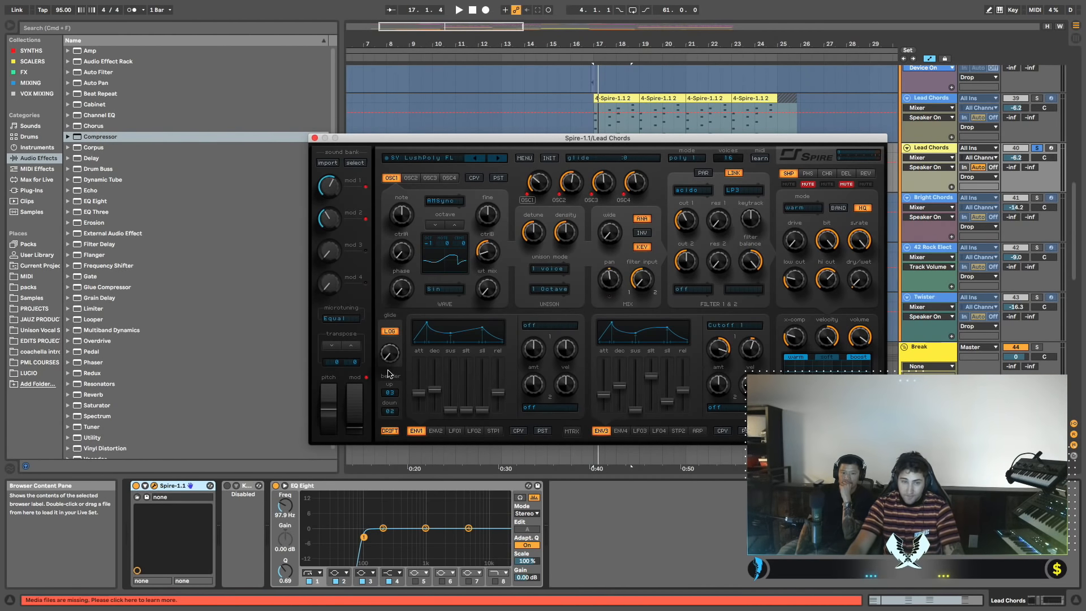
key("space")
key("space")
key("space")
key("space")
key("space")
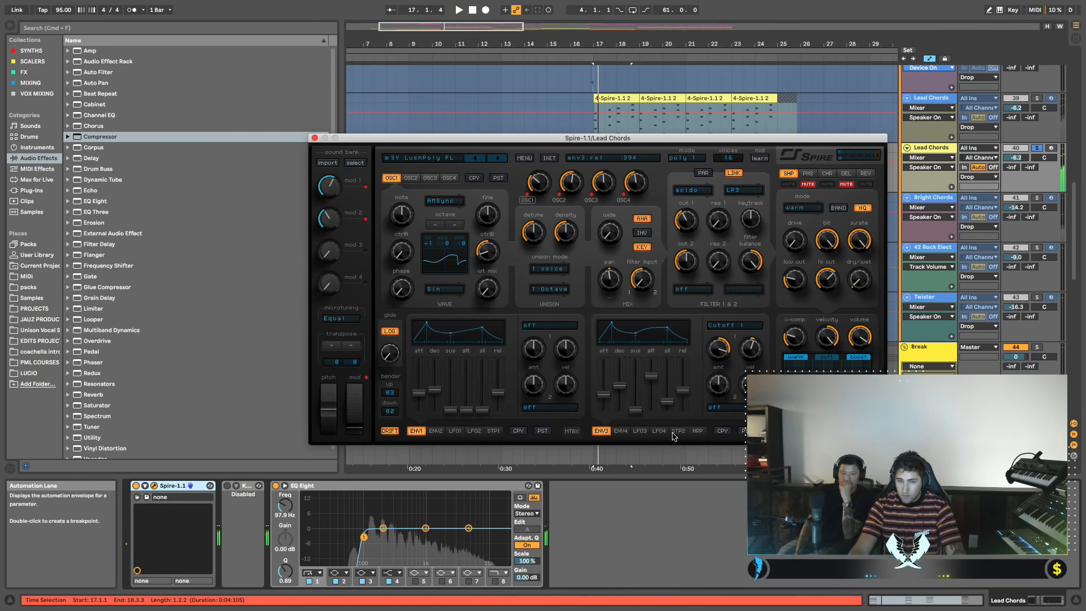
left_click(572, 432)
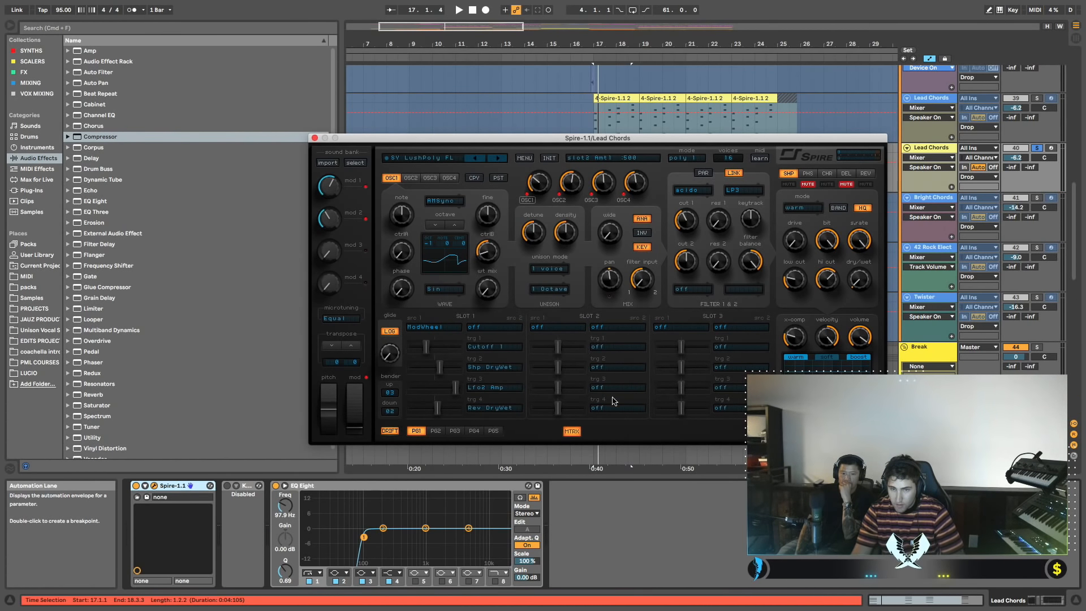
left_click(573, 435)
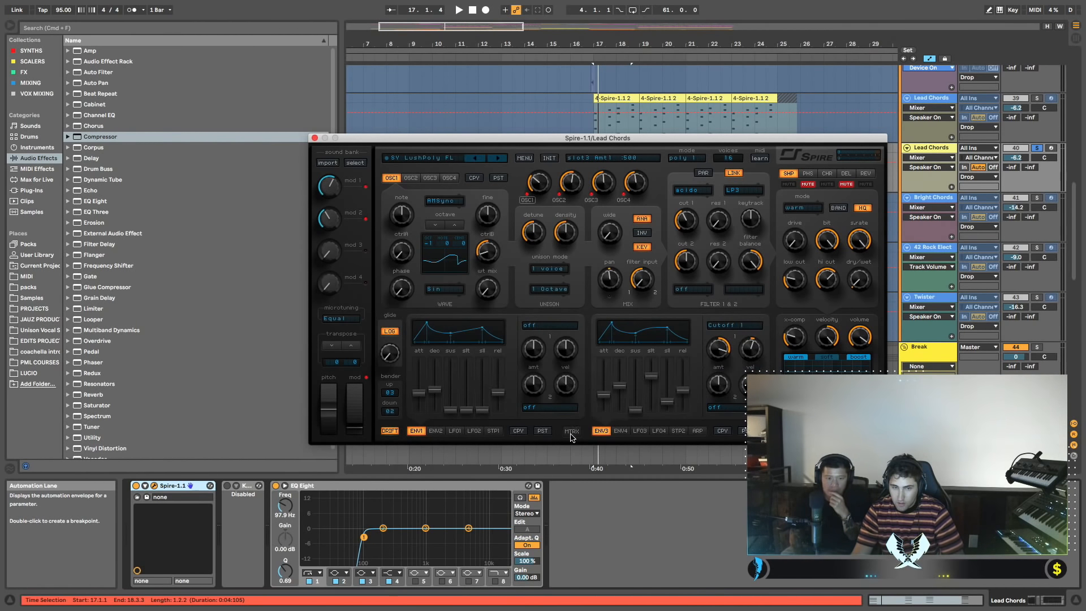
Set Spire's upward bender range to 02 on the Lead Chords copy, then audition it soloed and with the full drop.
left_click(391, 392)
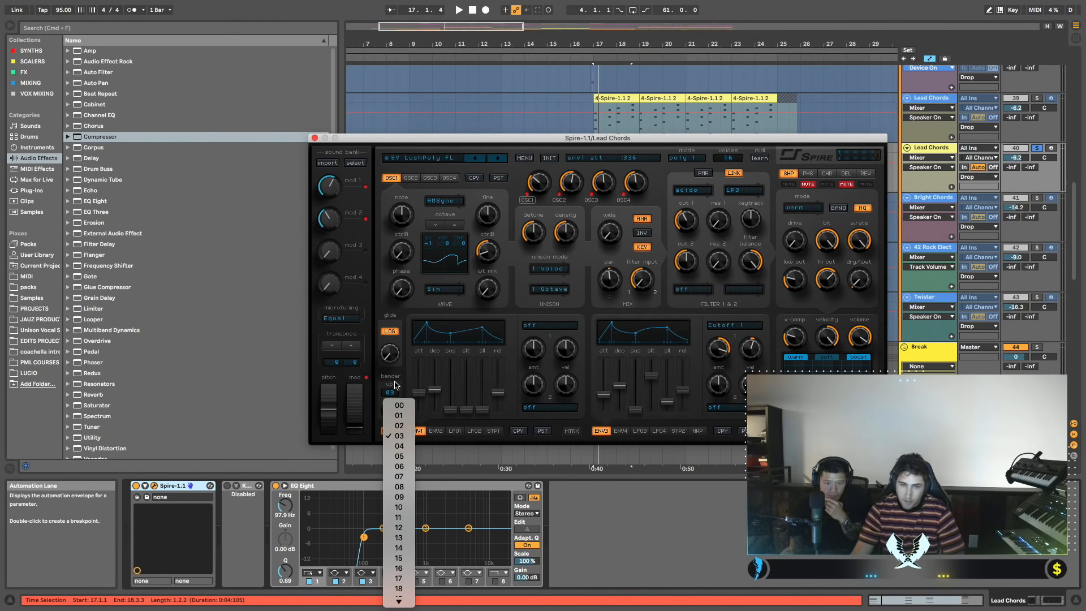
left_click(400, 477)
left_click(390, 393)
left_click(397, 426)
key("space")
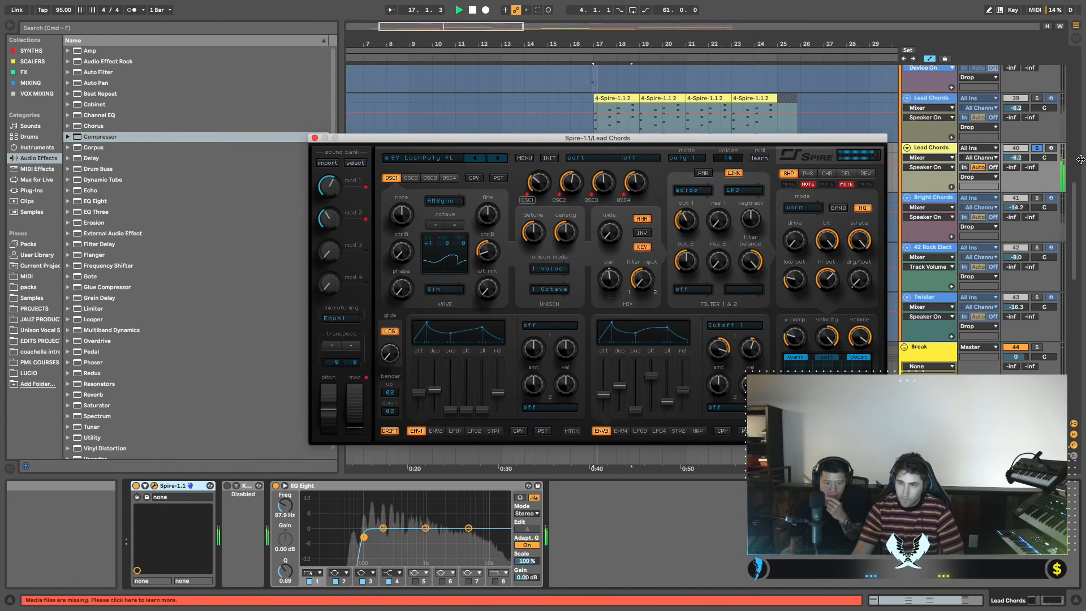
left_click(1037, 148)
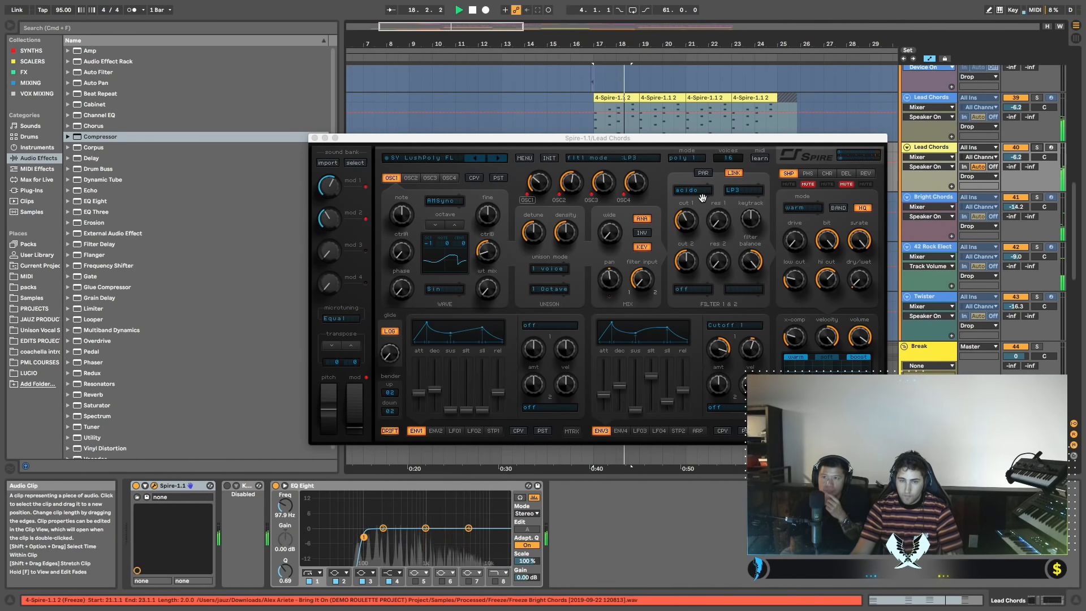
left_click(315, 138)
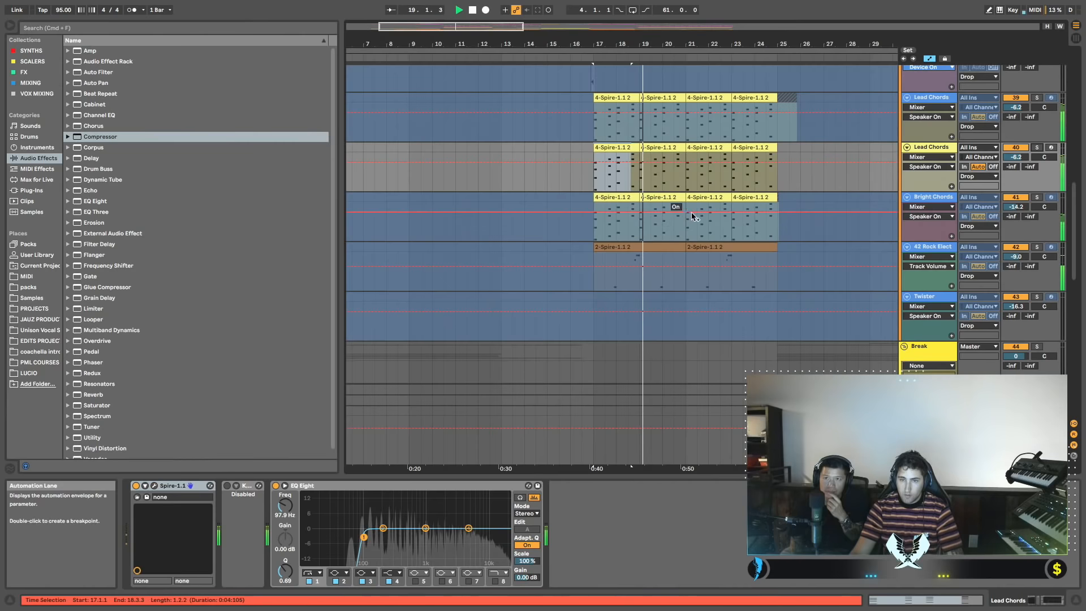
Play the drop from bar 17 and solo Bright Chords to compare it with the Lead Chords copy.
scroll(692, 216, "up", 3)
key("space")
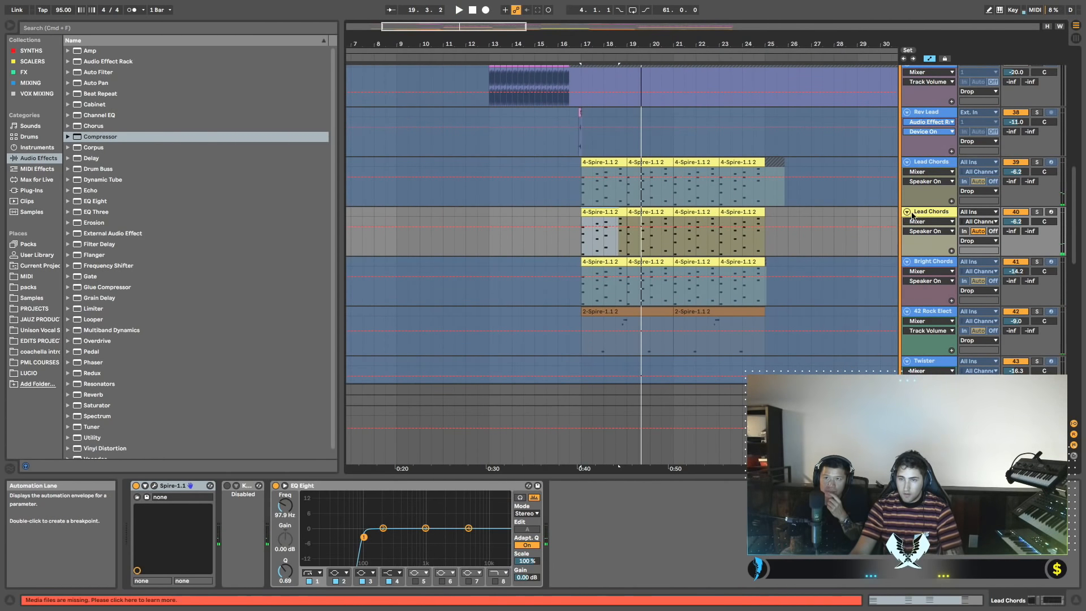
left_click(608, 214)
key("space")
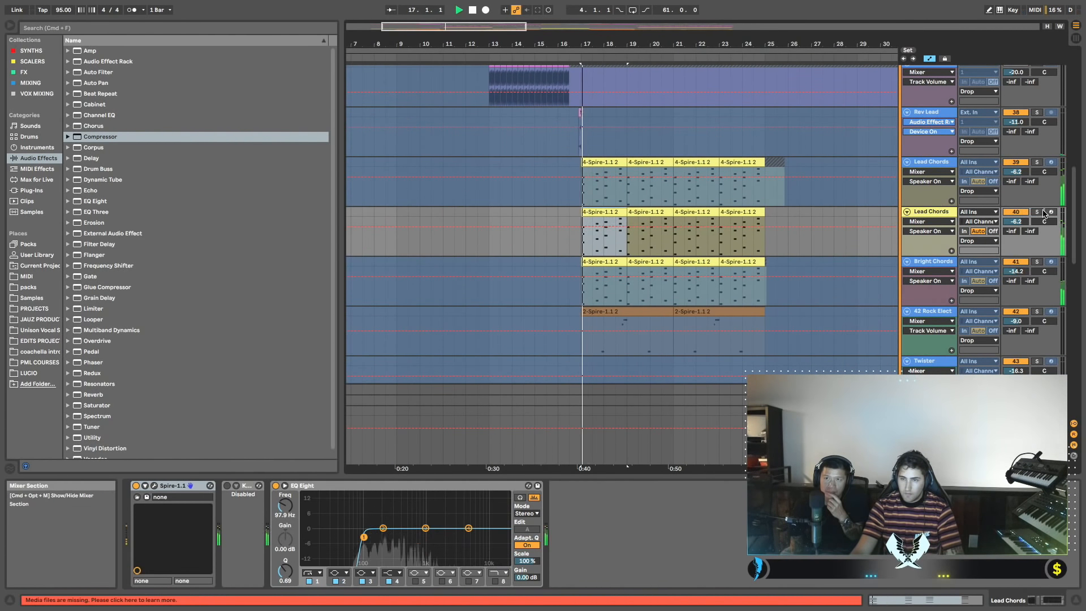
left_click(1037, 262)
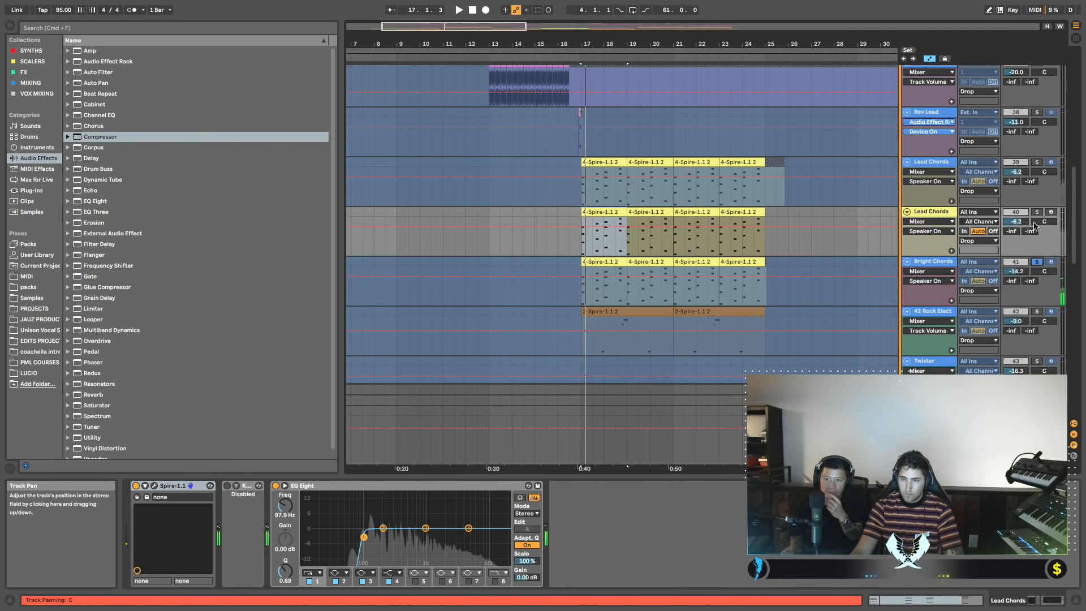
Clear the Pitch Bend envelope in the first clip of the Lead Chords copy and play the full drop.
double_click(590, 221)
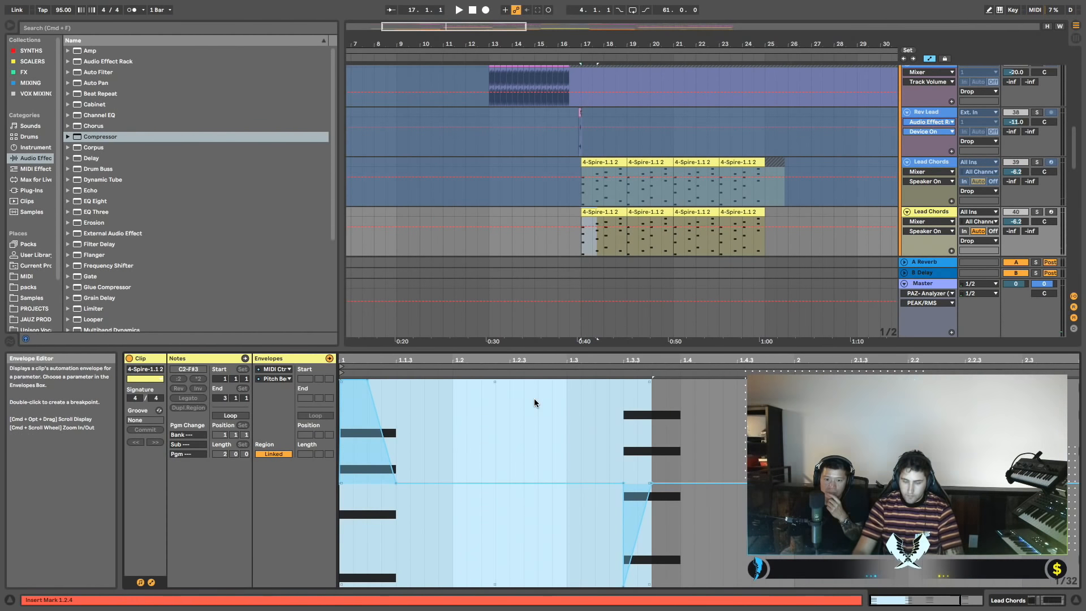
left_click(1037, 162)
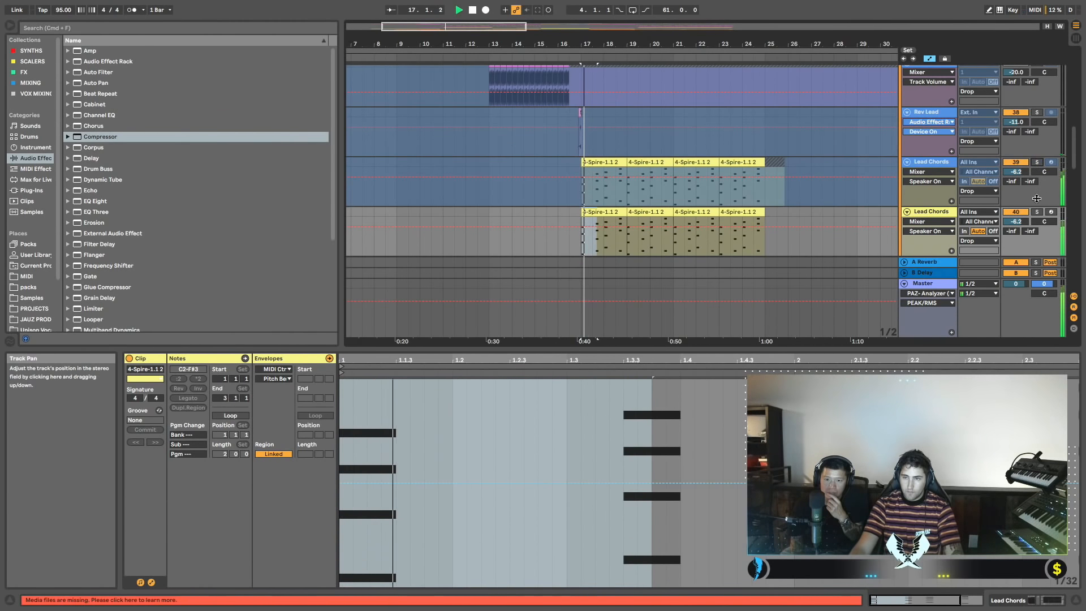
scroll(677, 133, "up", 5)
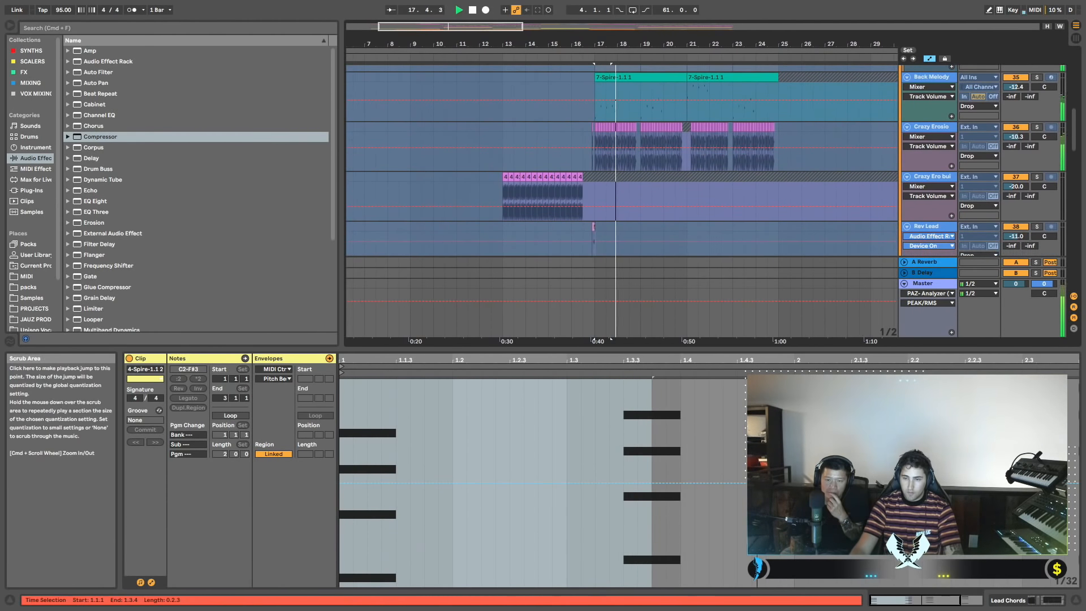
key("super+alt+l")
Solo the bass group, play it from bar 17, and show its effect devices.
scroll(786, 315, "up", 5)
scroll(784, 315, "up", 2)
scroll(784, 315, "left", 2)
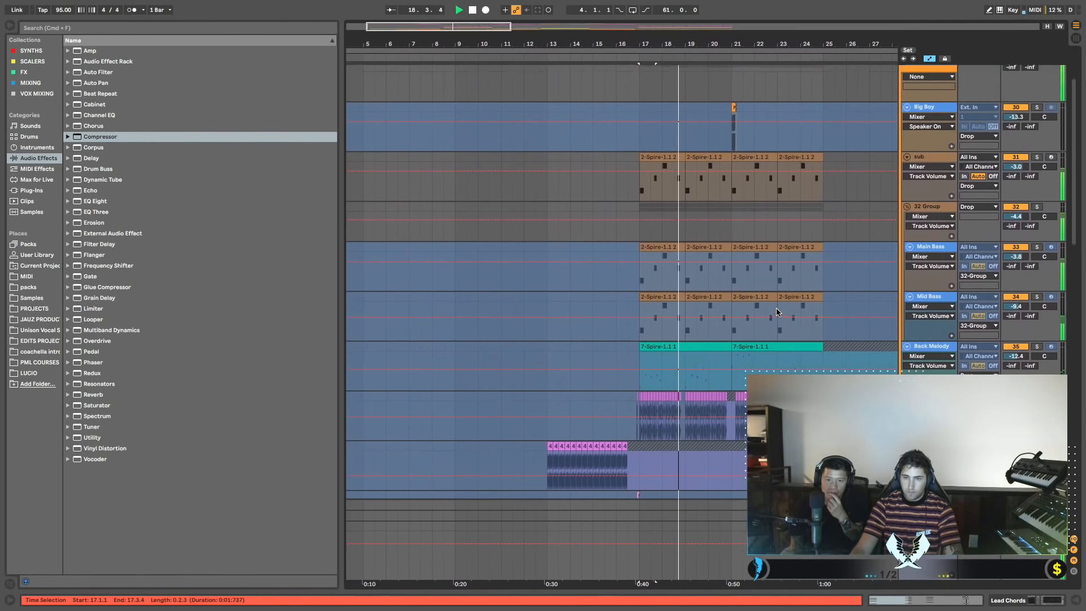
scroll(806, 294, "right", 1)
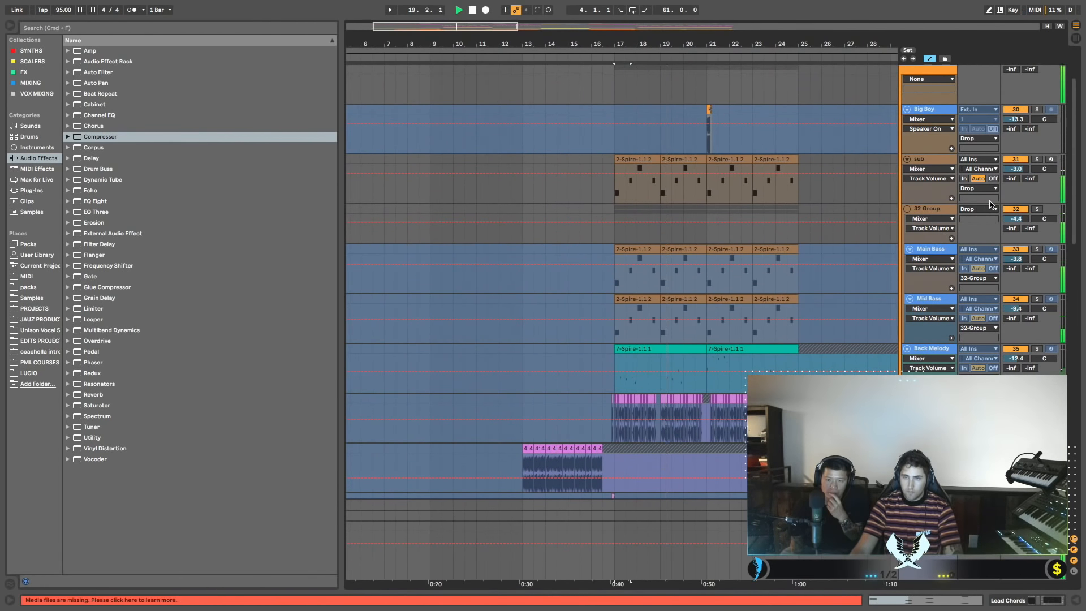
left_click(931, 210)
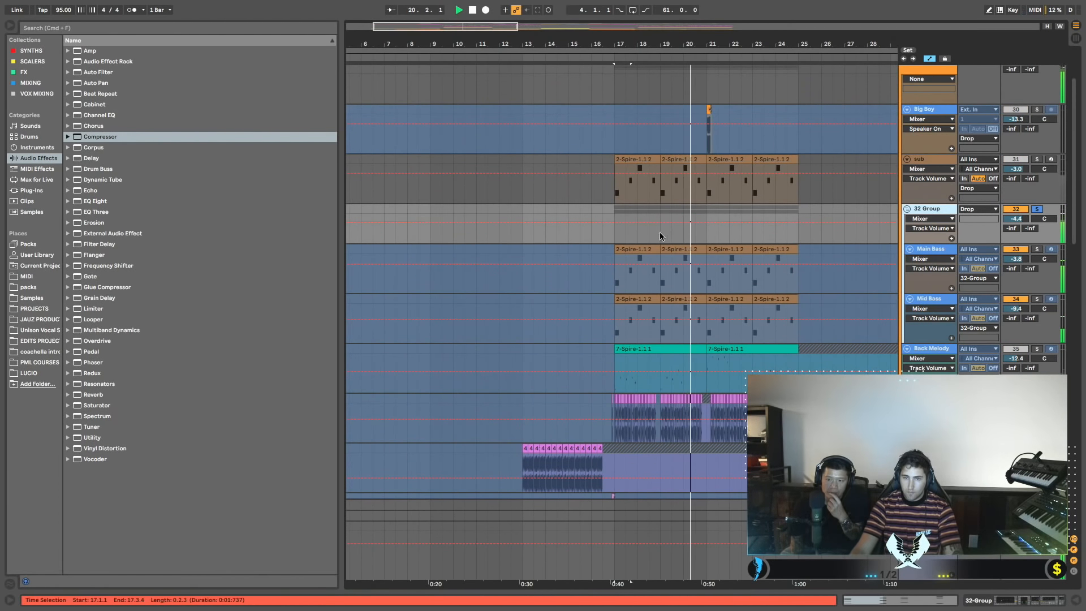
left_click(616, 234)
key("space")
key("space")
double_click(928, 209)
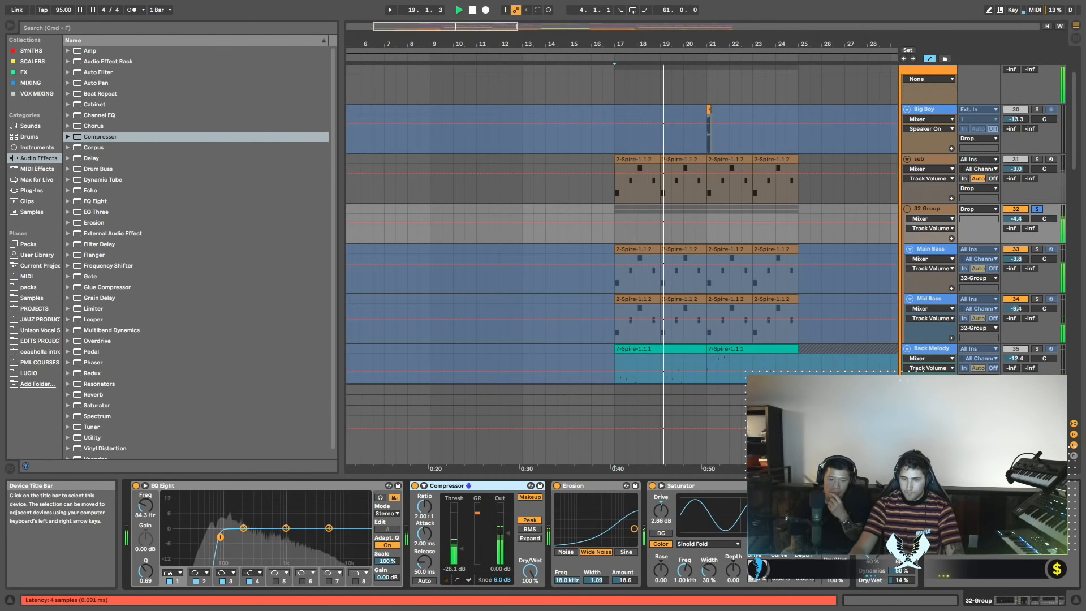
Group the bass group's effects from the Compressor onward into an Audio Effect Rack and toggle the rack during playback.
key("super+g")
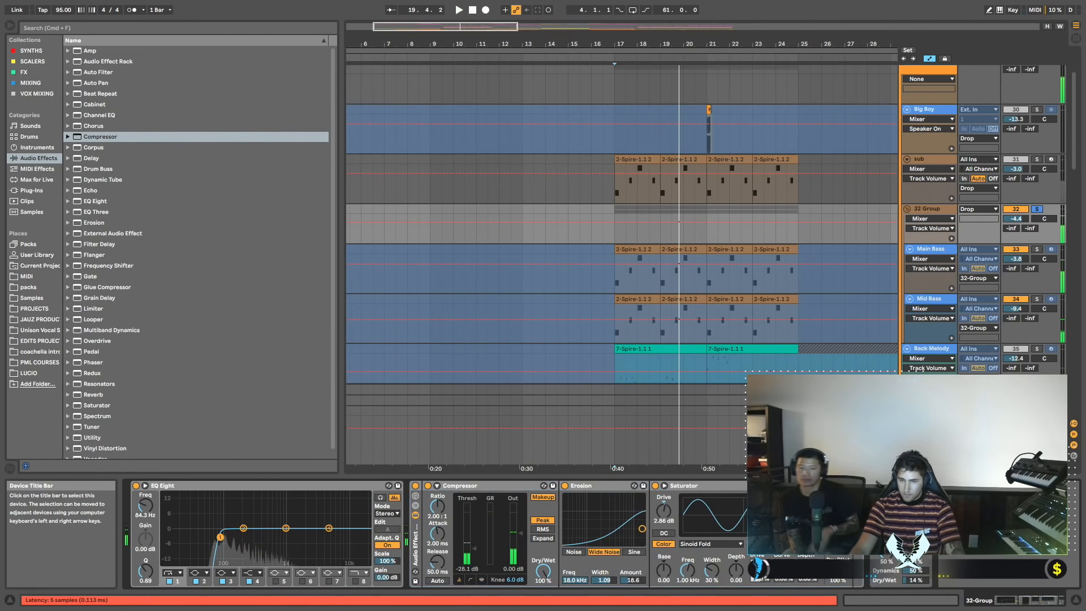
key("space")
left_click(416, 486)
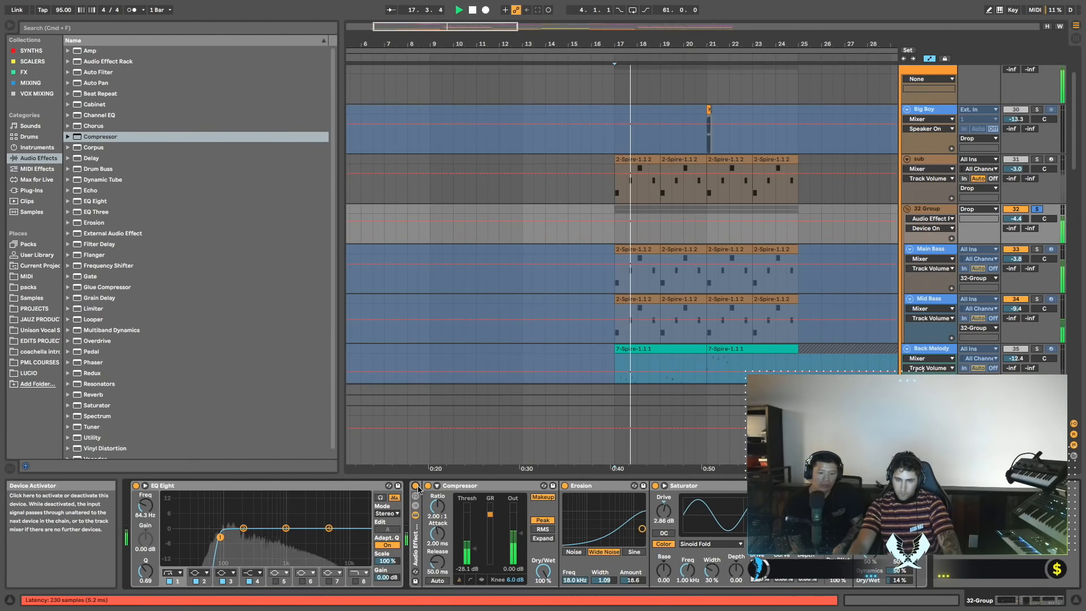
Switch the solo from the bass group to the whole Drop group and play it from bar 17.
key("space")
left_click(1037, 95)
left_click(1037, 254)
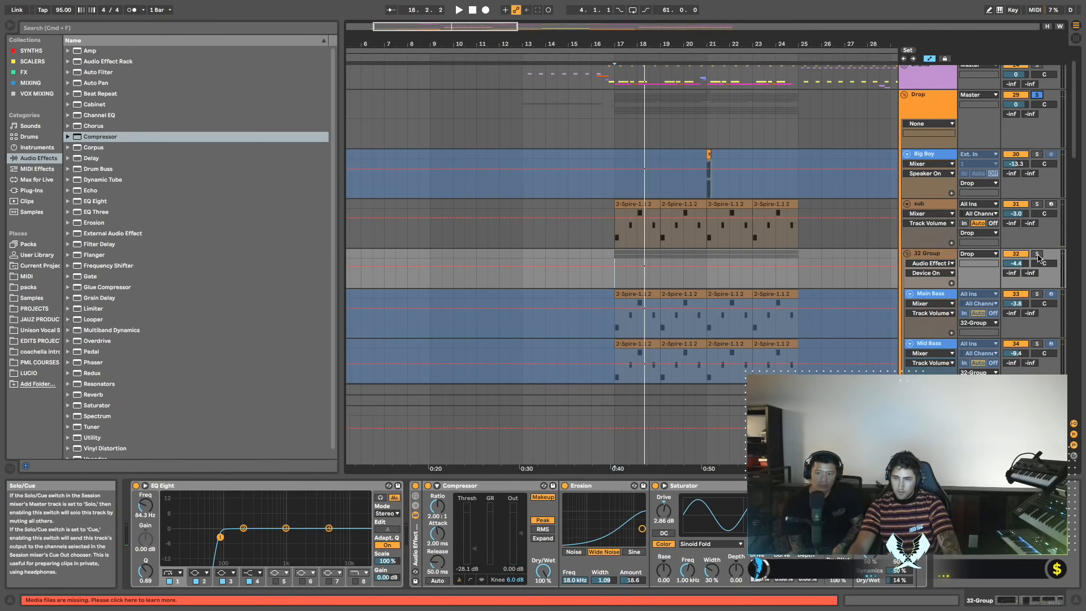
key("space")
key("space")
key("space")
Adjust the bass group's volume, check it in solo, and fold the group while the drop plays.
left_click_drag(1017, 263, 1020, 261)
left_click(1037, 254)
key("space")
key("space")
left_click(907, 254)
scroll(837, 252, "down", 10)
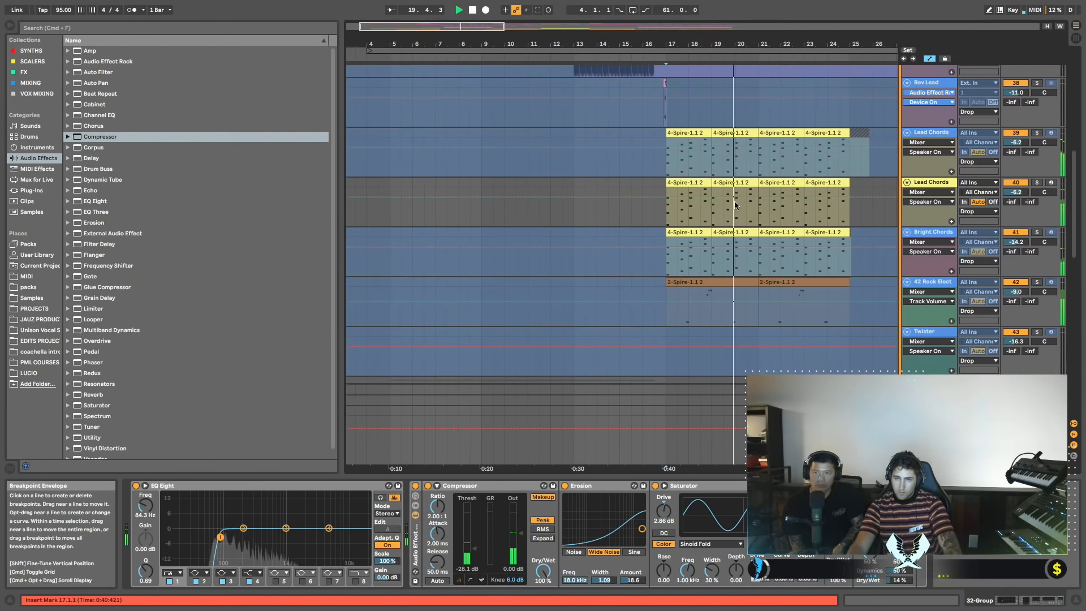
Solo the second Lead Chords track, play it from bar 17, and show its Spire synth.
left_click(696, 182)
key("space")
left_click(1038, 184)
key("space")
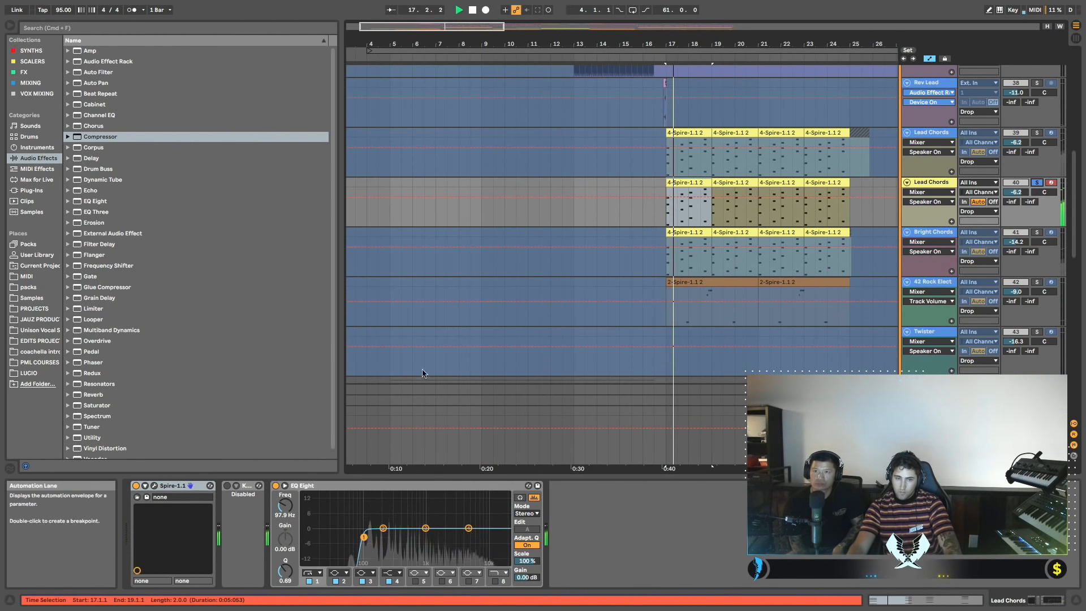
key("space")
left_click(154, 486)
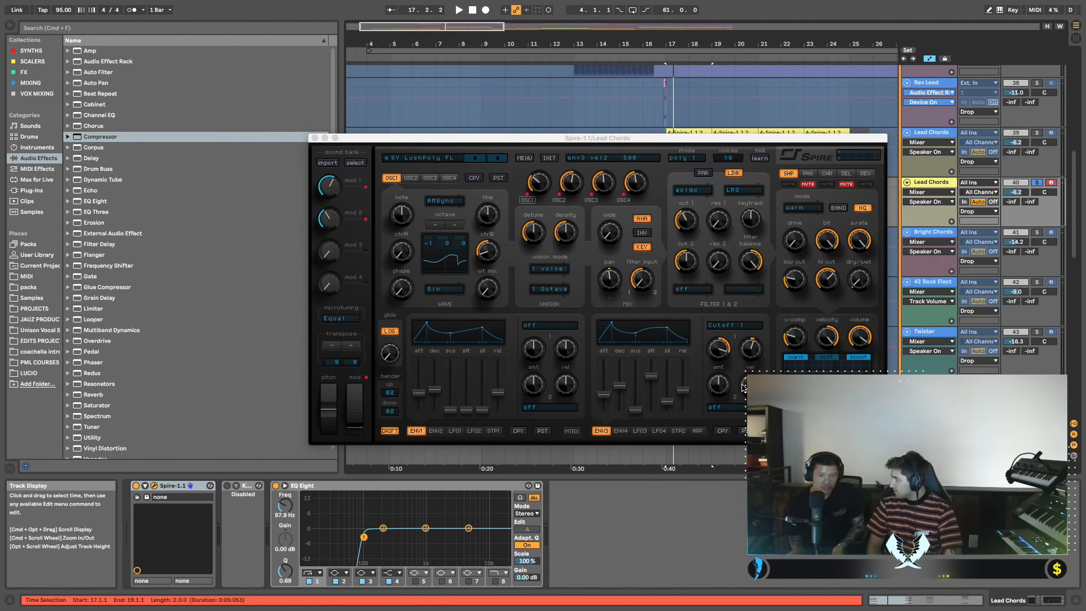
key("space")
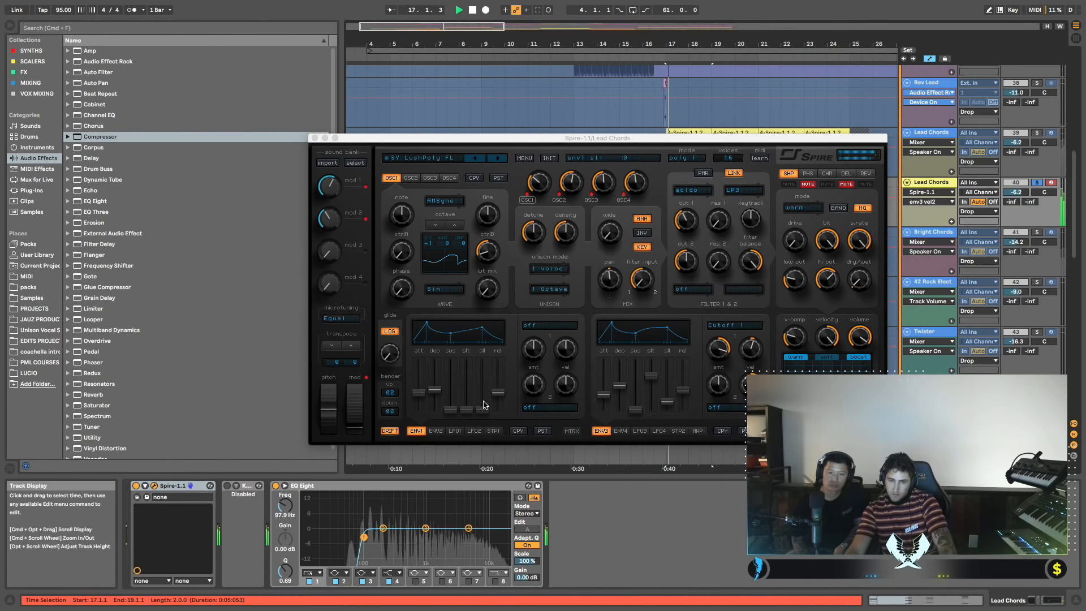
Try lowering the release of envelopes 1 and 3 to zero on the second Lead Chords' Spire.
mouse_move(435, 391)
left_mouse_down()
mouse_move(437, 400)
mouse_move(422, 396)
left_mouse_up()
left_click_drag(498, 392, 497, 410)
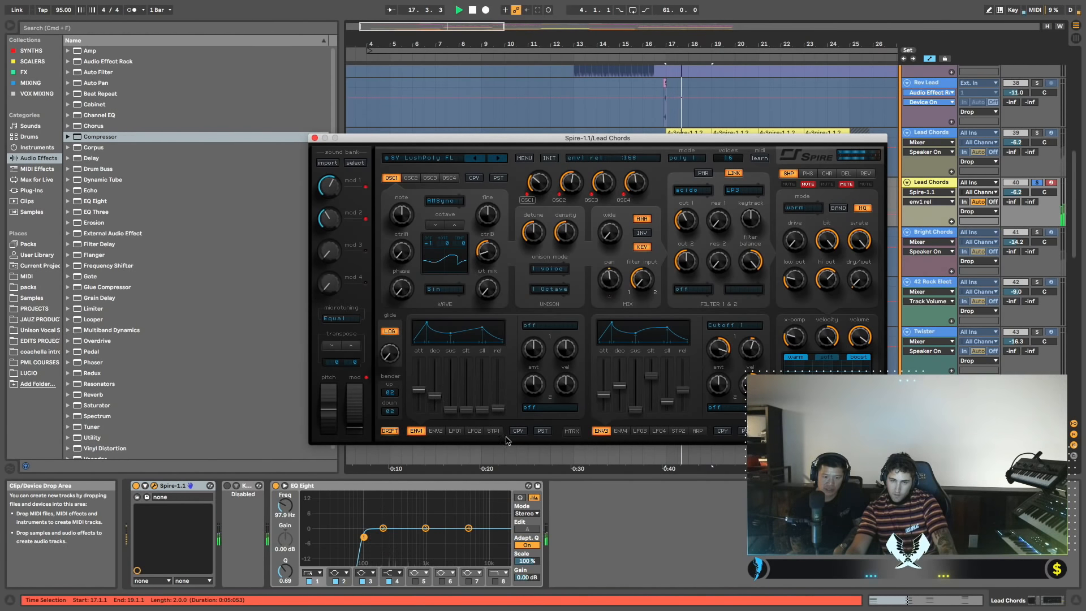
left_click_drag(685, 393, 684, 411)
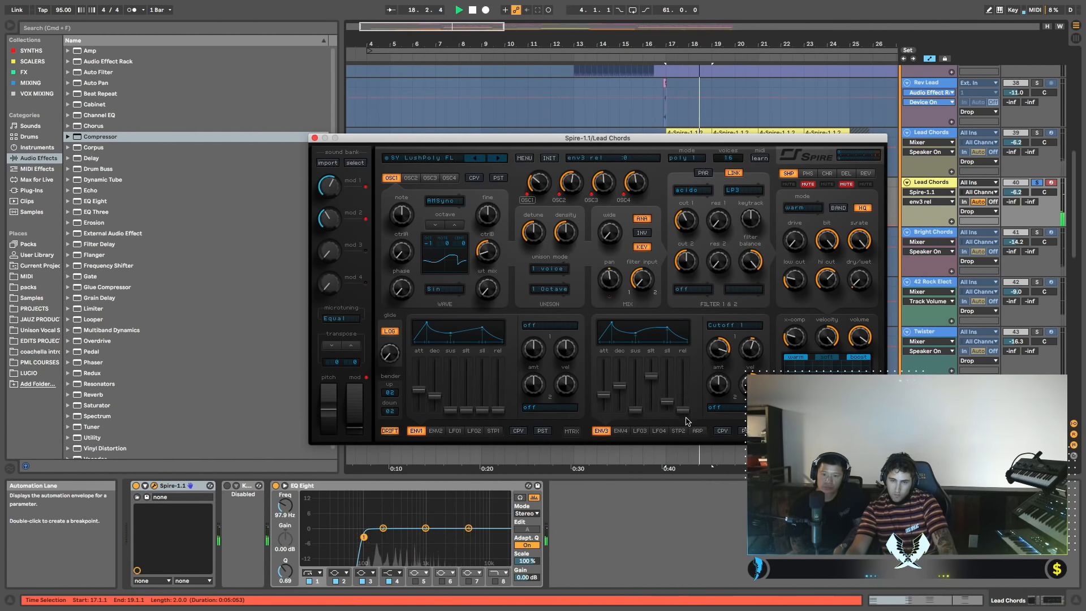
Set envelope 1's attack to about 291 in Spire and replay the soloed chords repeatedly from bar 17.
left_click_drag(433, 401, 421, 398)
key("space")
key("space")
key("space")
key("space")
key("space")
key("space")
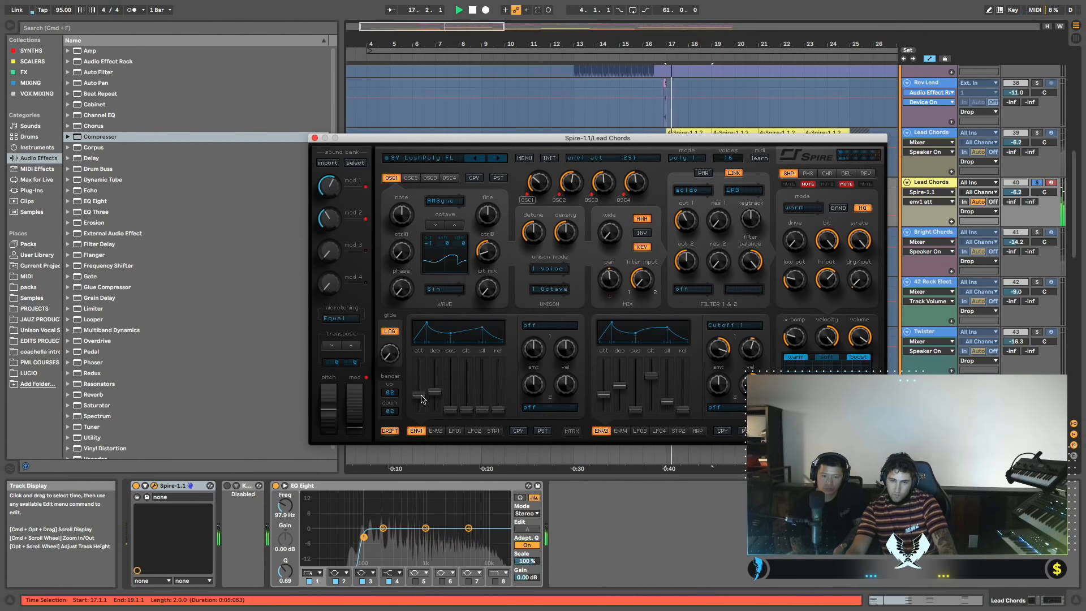
Play the second Lead Chords track in the mix with the first Lead Chords and Bright Chords muted, then solo it again.
left_click(1037, 182)
key("space")
key("space")
left_click(1023, 233)
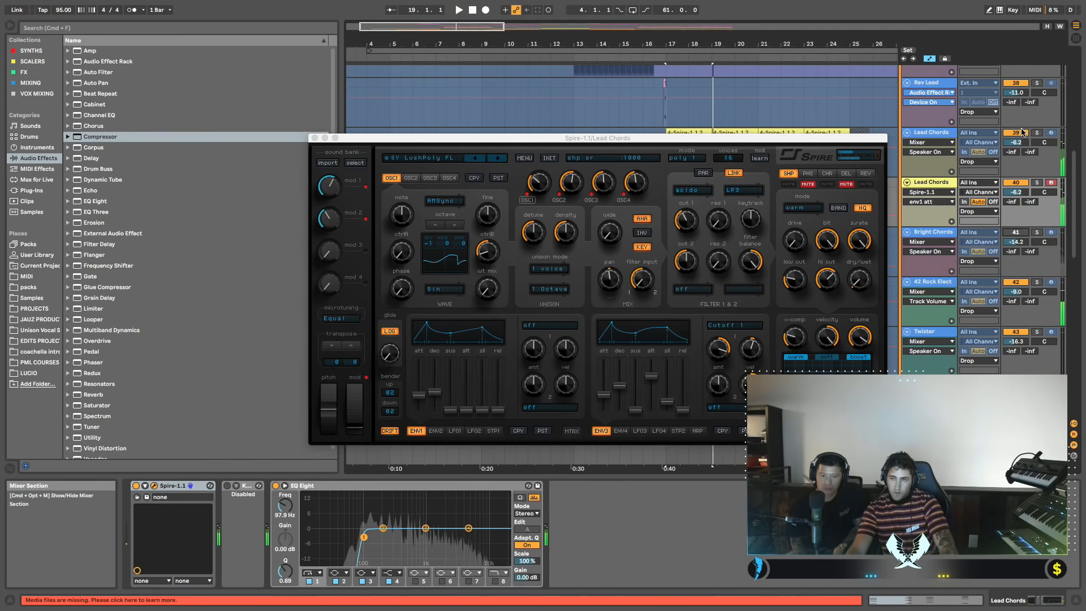
left_click(1026, 133)
left_click(1037, 182)
key("space")
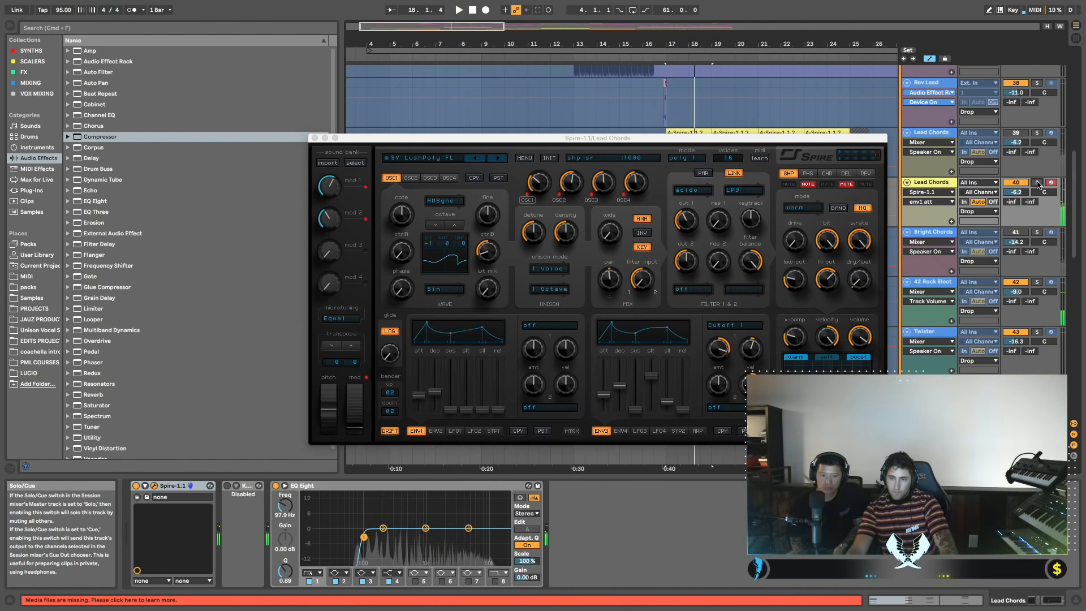
Fine-tune envelope 1's attack and lengthen its decay in Spire, comparing the chords in solo and in the mix.
left_click(419, 395)
left_click_drag(419, 395, 429, 396)
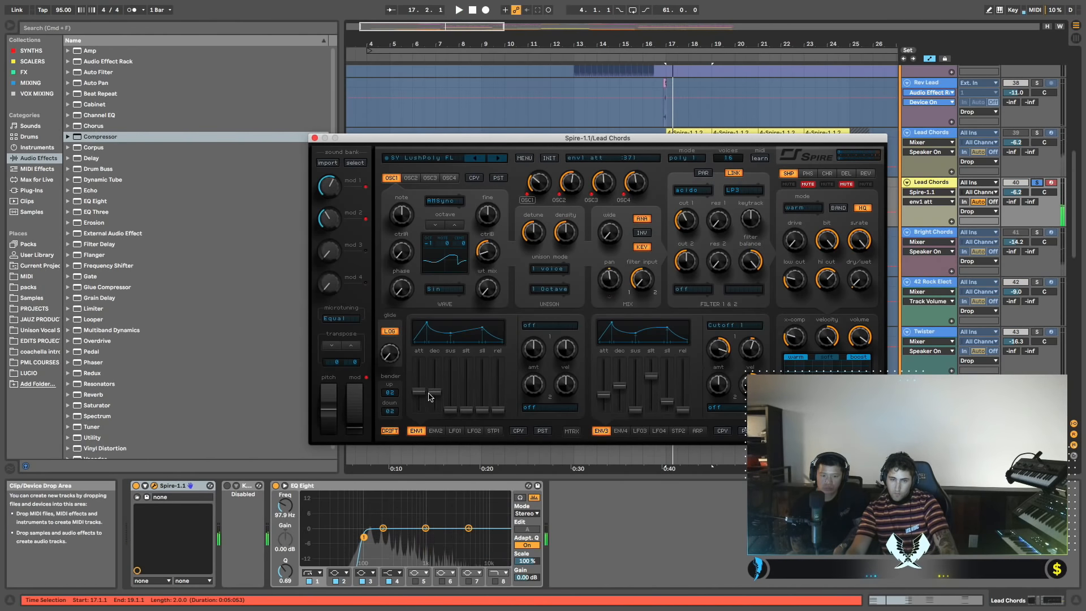
left_click_drag(425, 393, 428, 399)
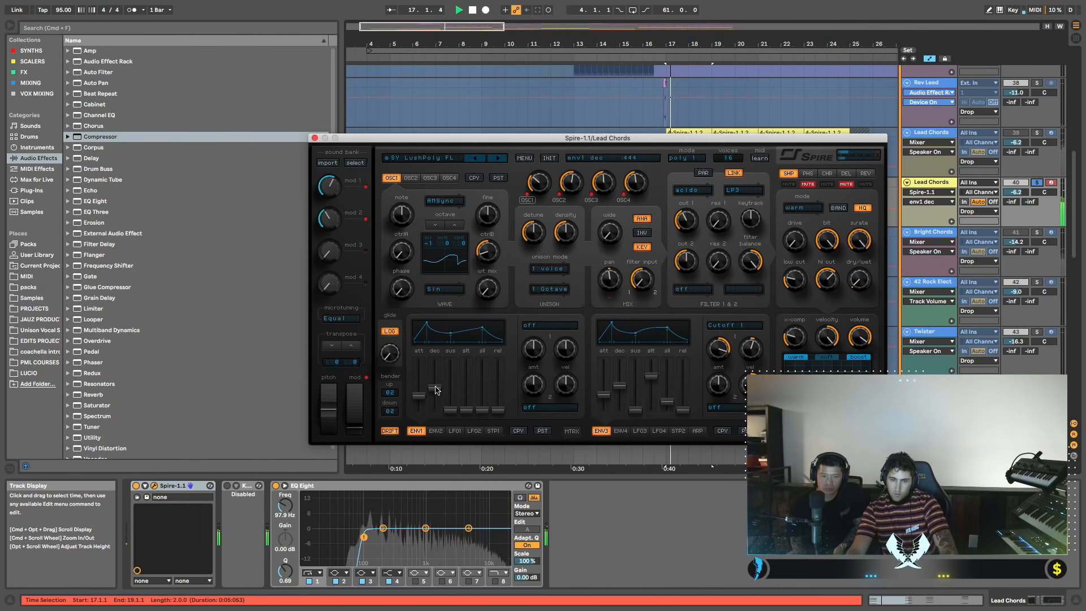
left_click(1025, 192)
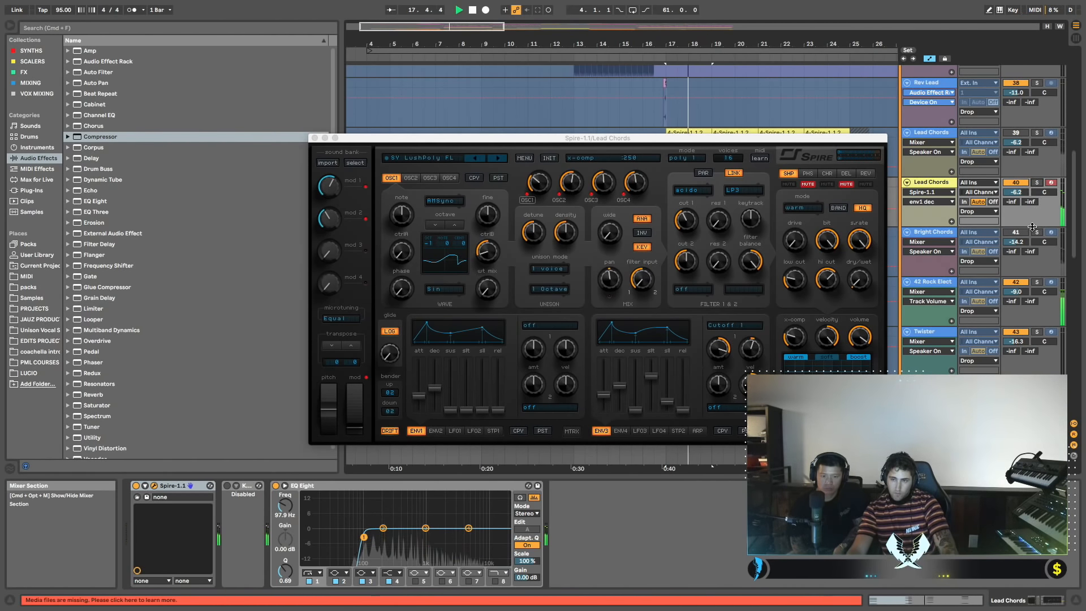
left_click(1037, 182)
left_click(435, 389)
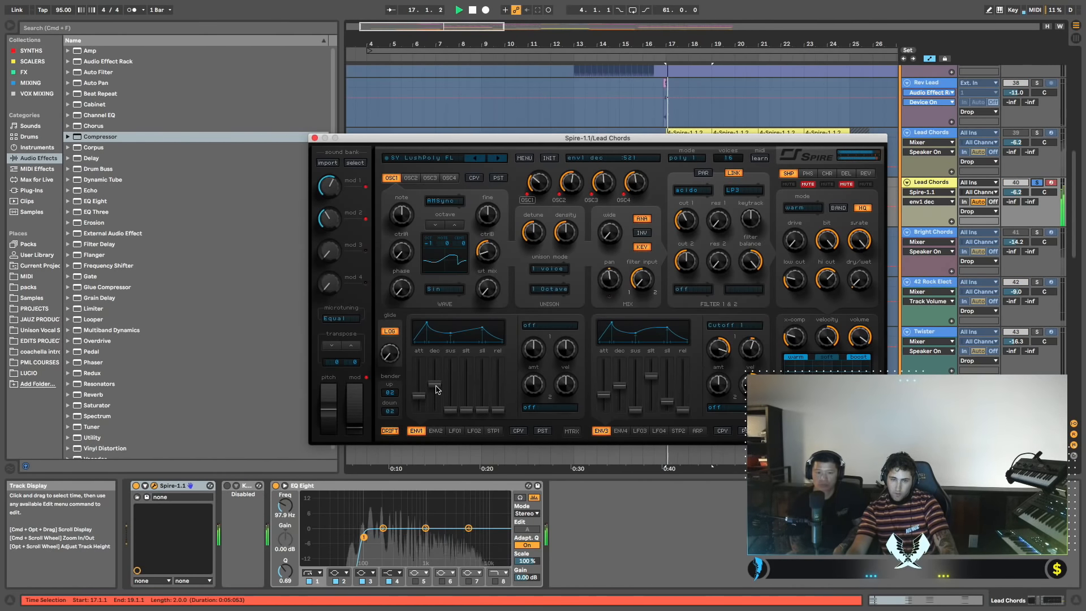
Raise the release of envelopes 1 and 3 in Spire and replay the soloed chords from bar 17.
left_click_drag(498, 409, 500, 395)
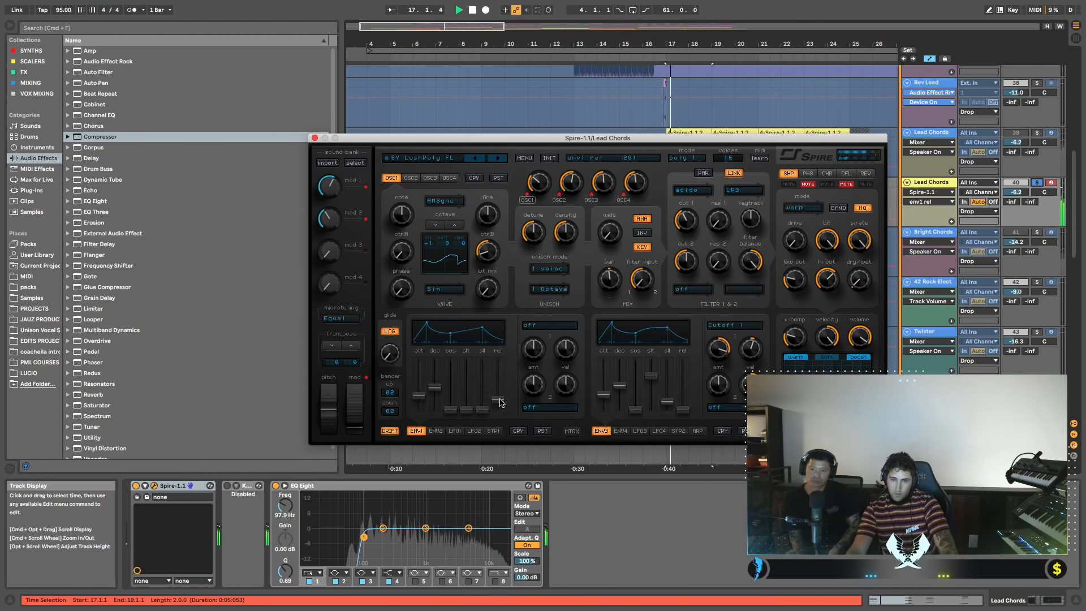
left_click_drag(684, 408, 684, 393)
key("space")
key("space")
key("space")
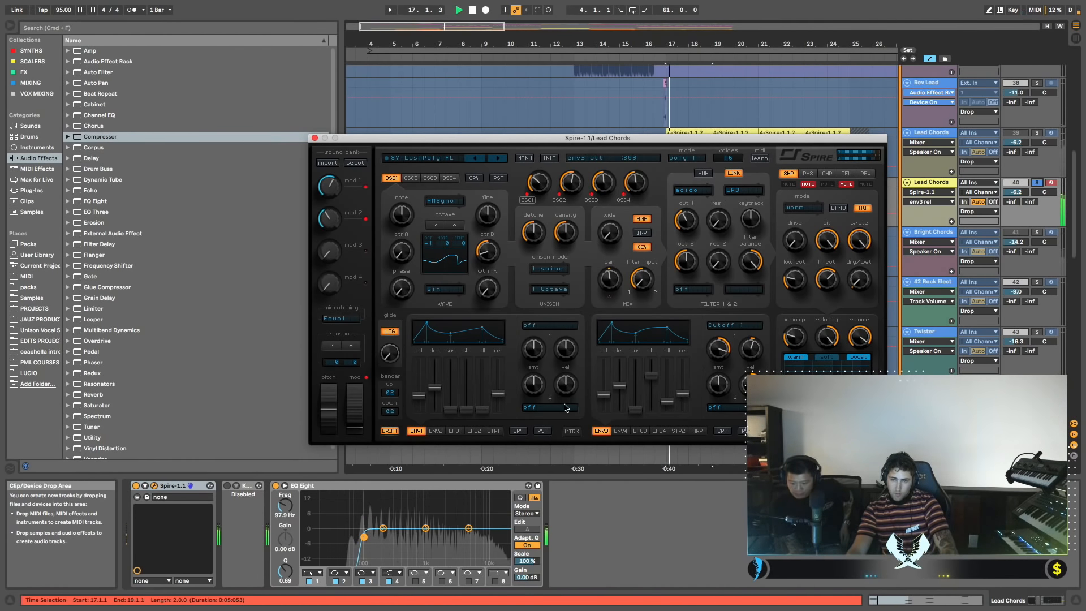
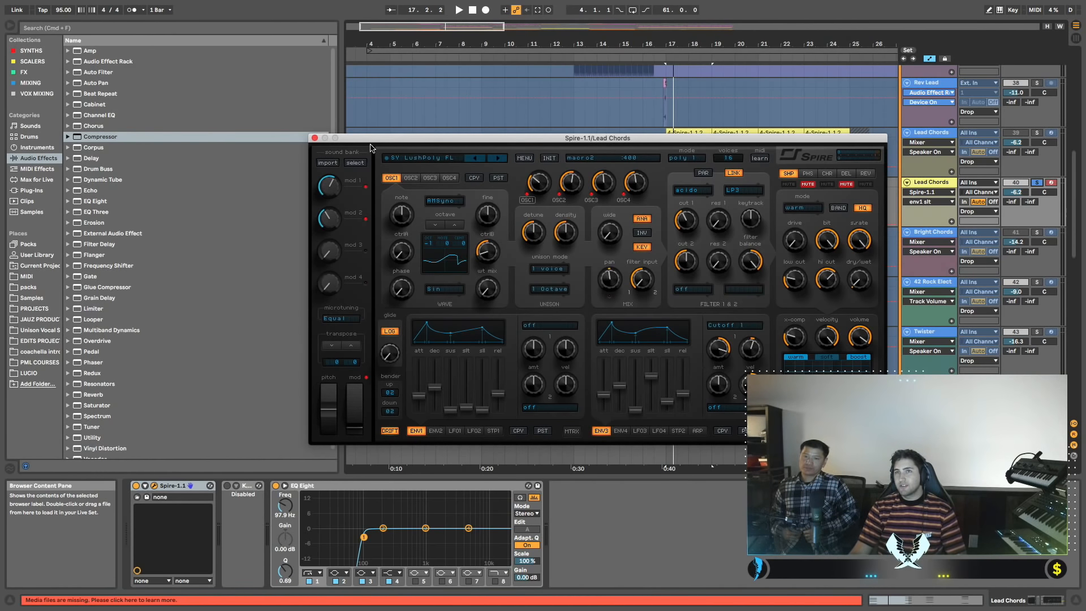
Move the Spire window clear of the chord clips, replay from bar 17, and unsolo the second Lead Chords track.
left_click_drag(401, 149, 396, 253)
key("space")
scroll(785, 155, "right", 3)
scroll(785, 155, "down", 1)
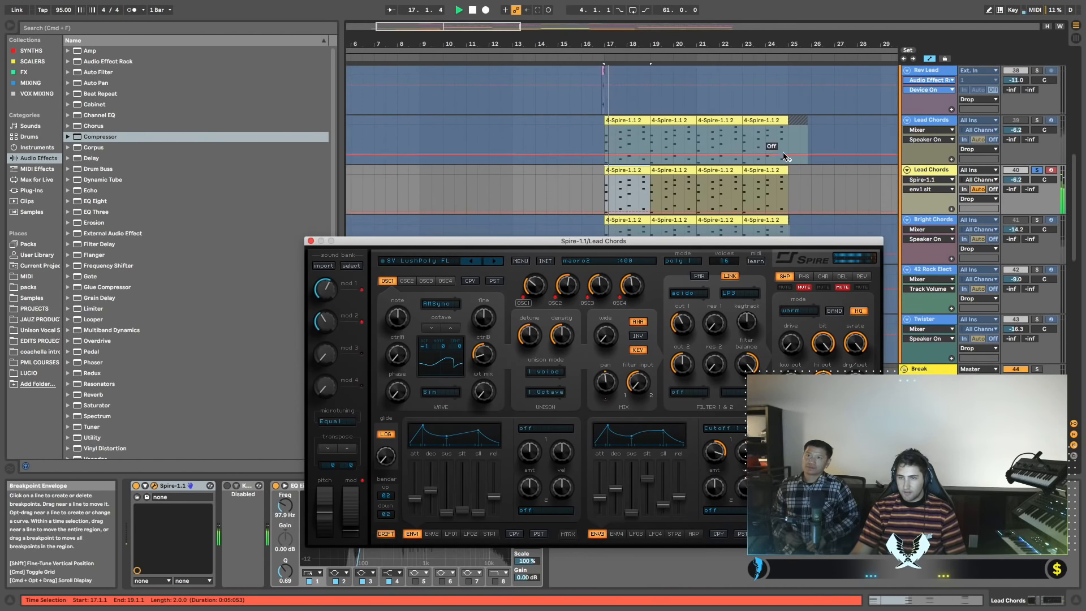
left_click(1039, 170)
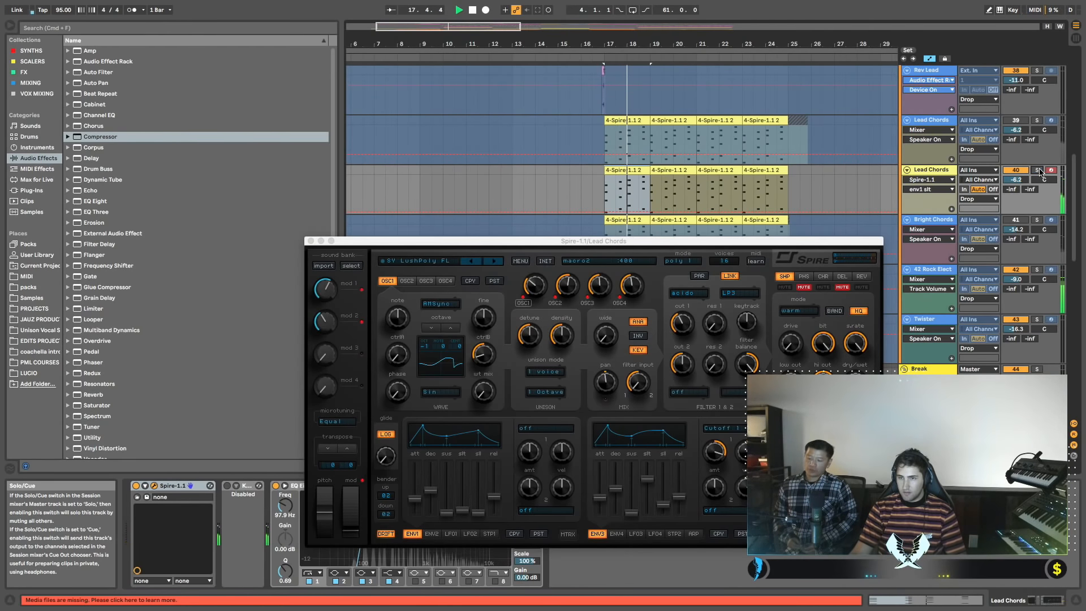
Reactivate Bright Chords, audition it and the Rock Electric Bass track in solo, and close the Spire window.
left_click(1039, 220)
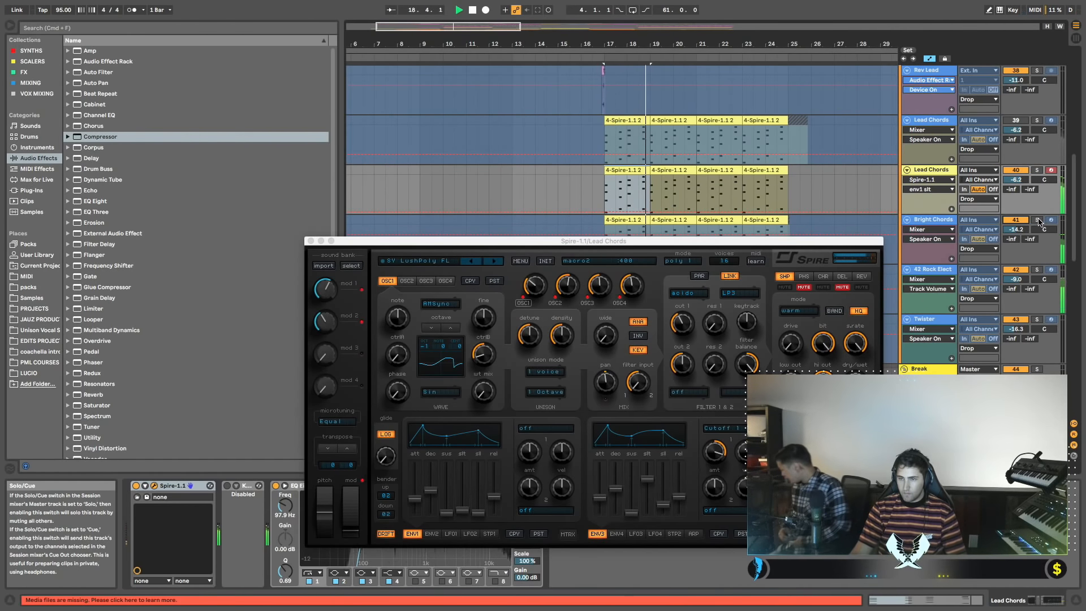
left_click(1036, 269)
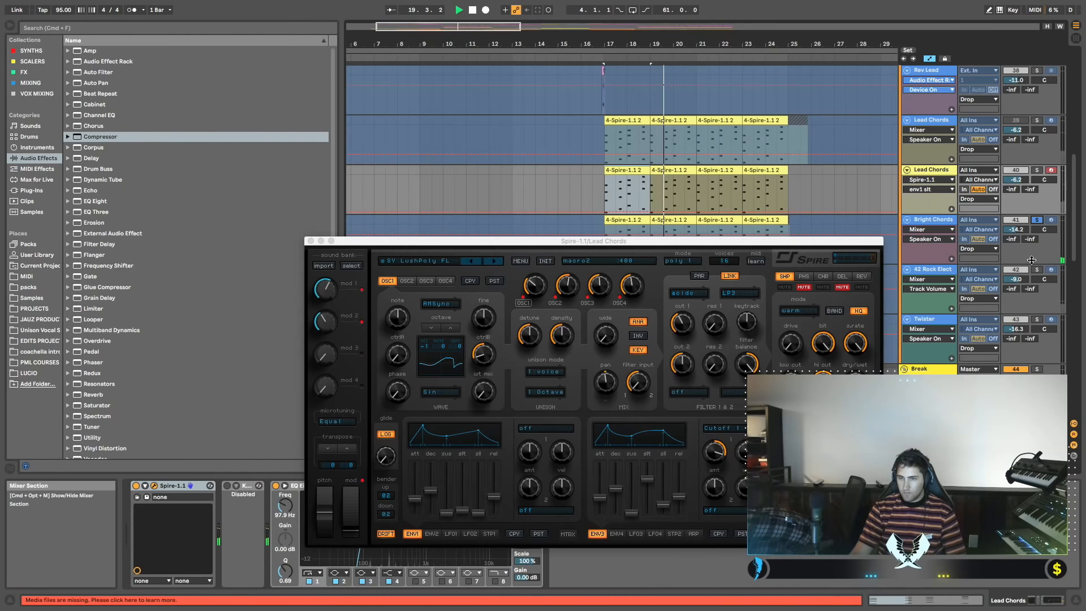
left_click(311, 241)
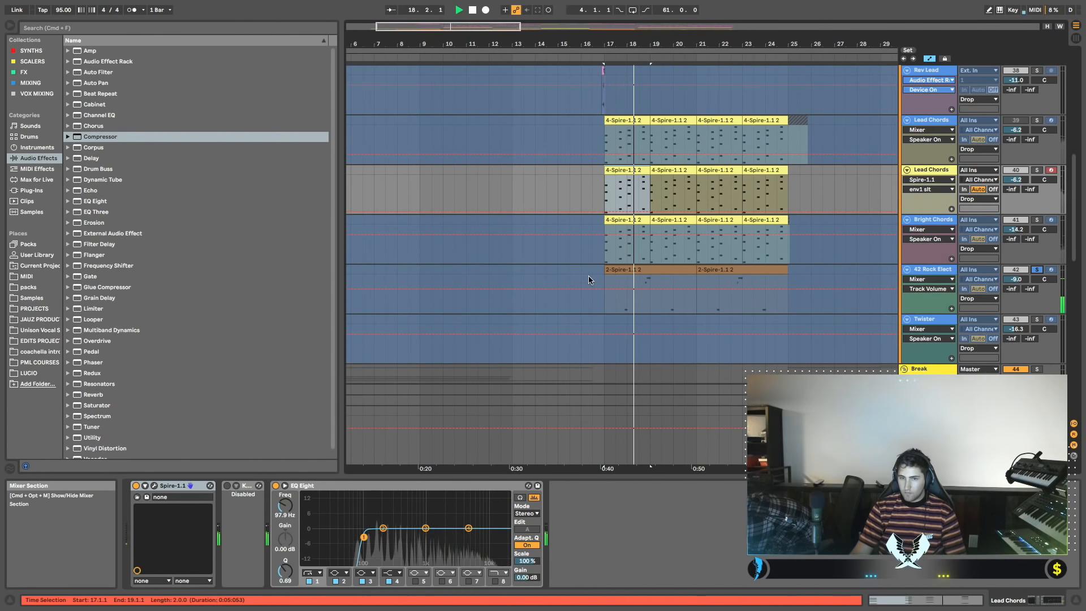
key("space")
left_click(1037, 270)
Play the lead-in to the drop from bar 14.3 and fold all tracks inside the Drop group.
left_click(625, 269)
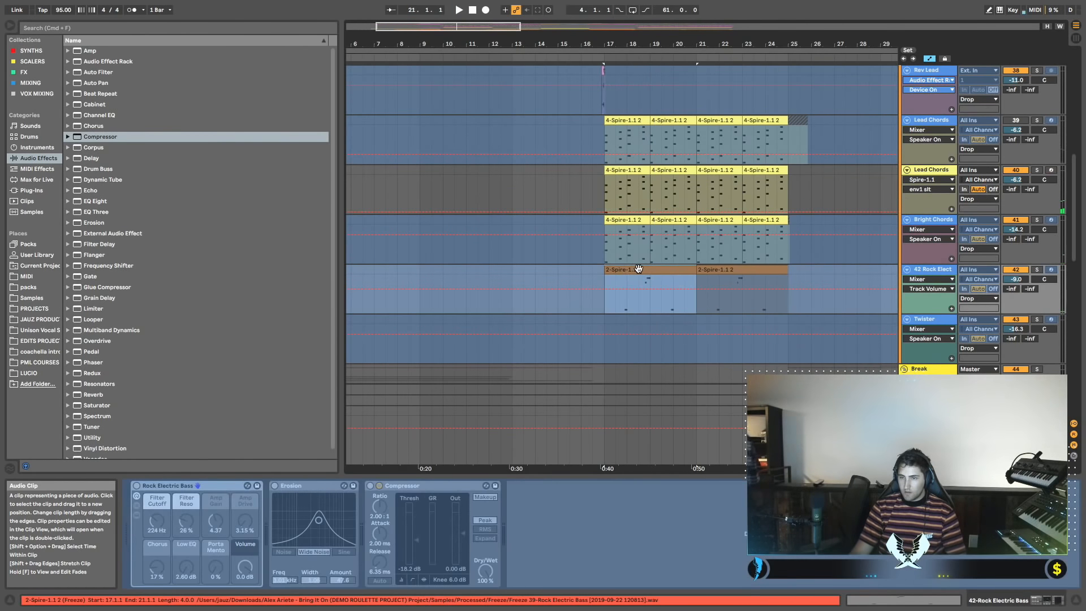
left_click(551, 251)
key("space")
scroll(626, 252, "right", 2)
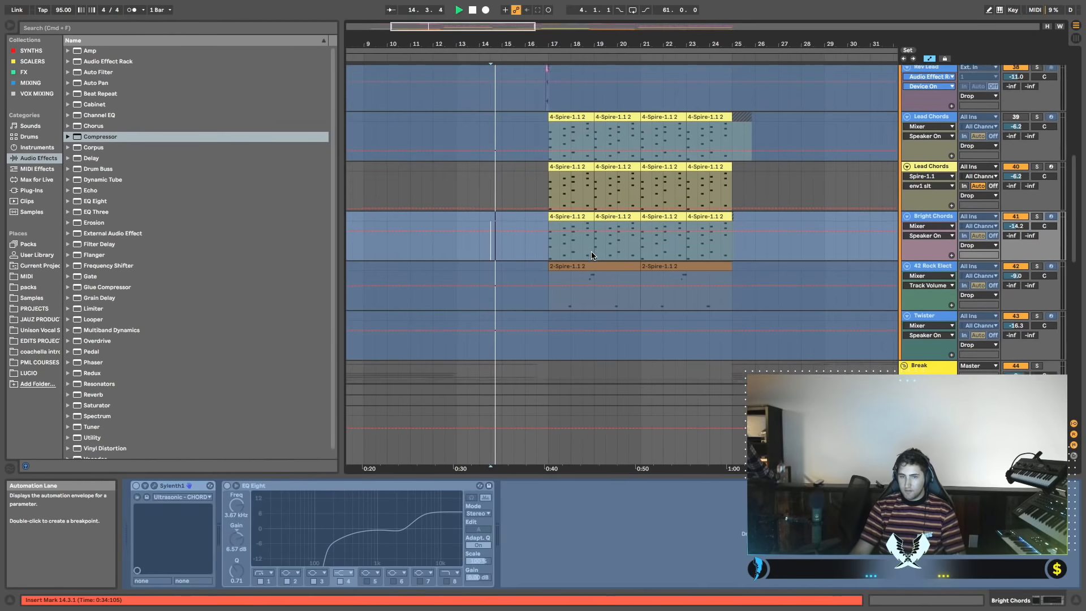
scroll(626, 252, "up", 4)
left_click(907, 239, "alt")
scroll(651, 233, "up", 2)
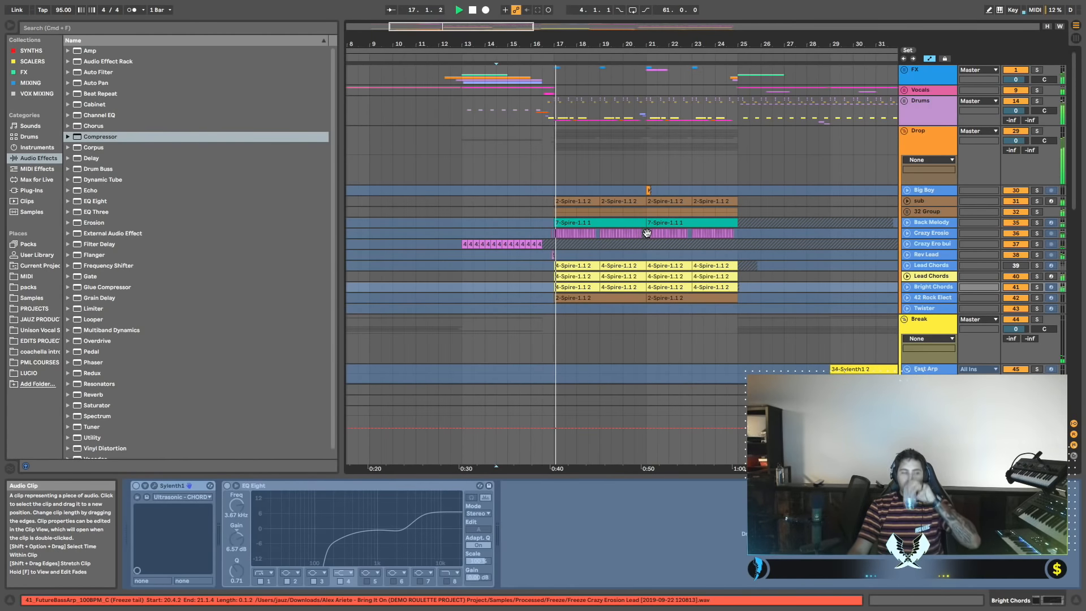
Mute the second Lead Chords track, reactivate the first, and briefly unfold the 32 Group to check its tracks.
scroll(792, 187, "down", 2)
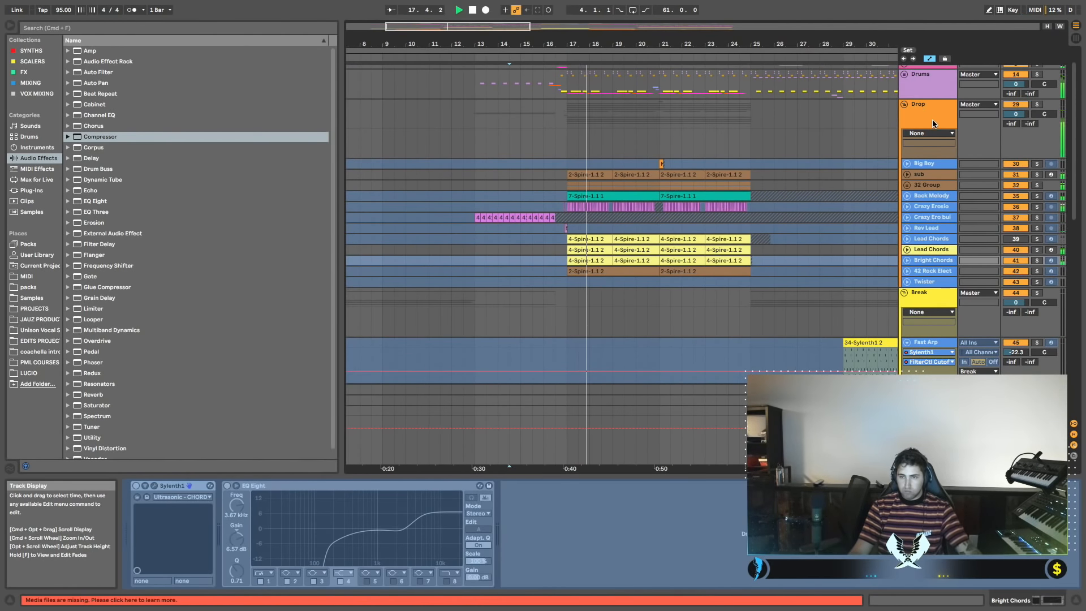
left_click(1015, 250)
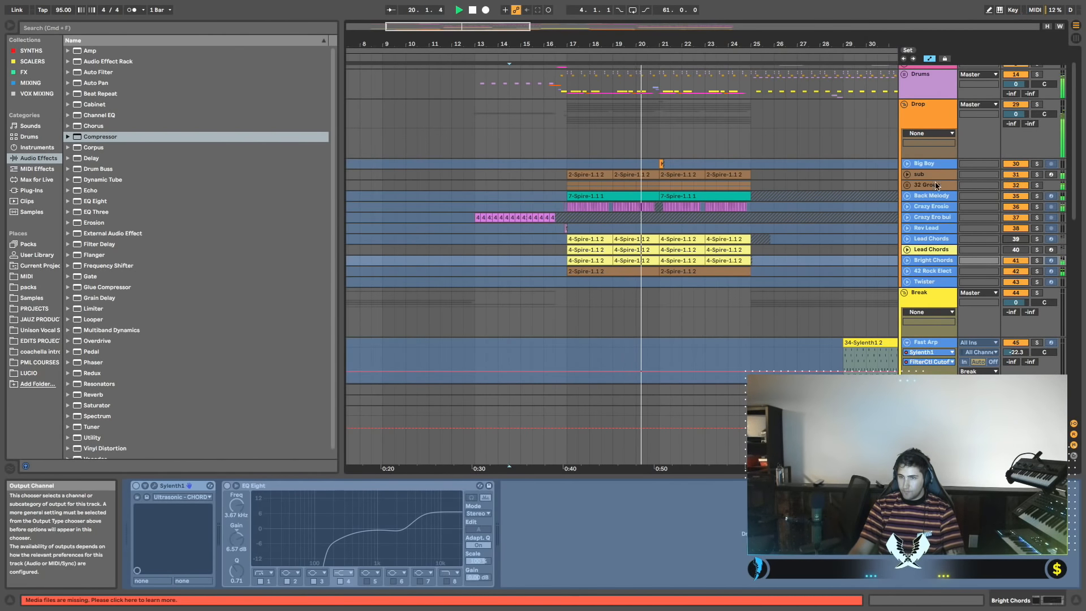
left_click(907, 185)
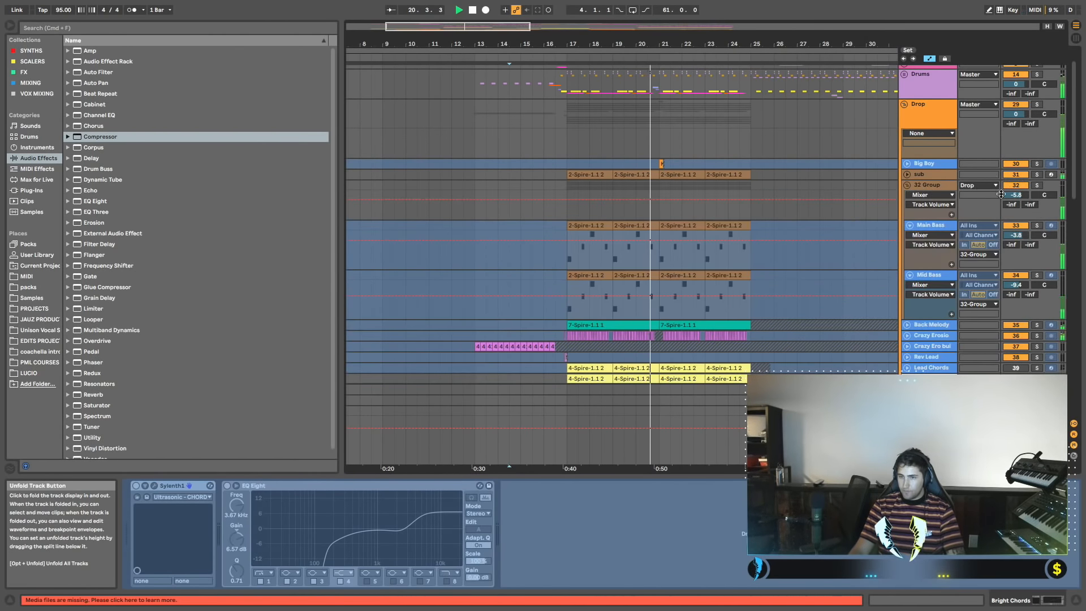
left_click(907, 185)
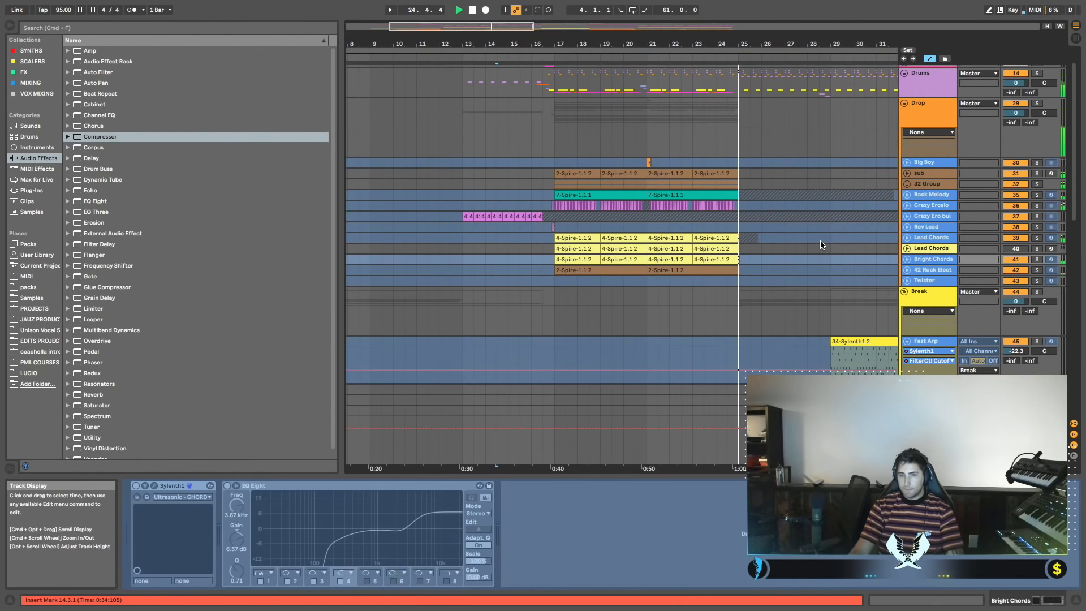
Play the Break section from bar 31.3 and look over its Fast Arp, Wurlyy, Warm Chill and Windz tracks.
scroll(792, 241, "up", 2)
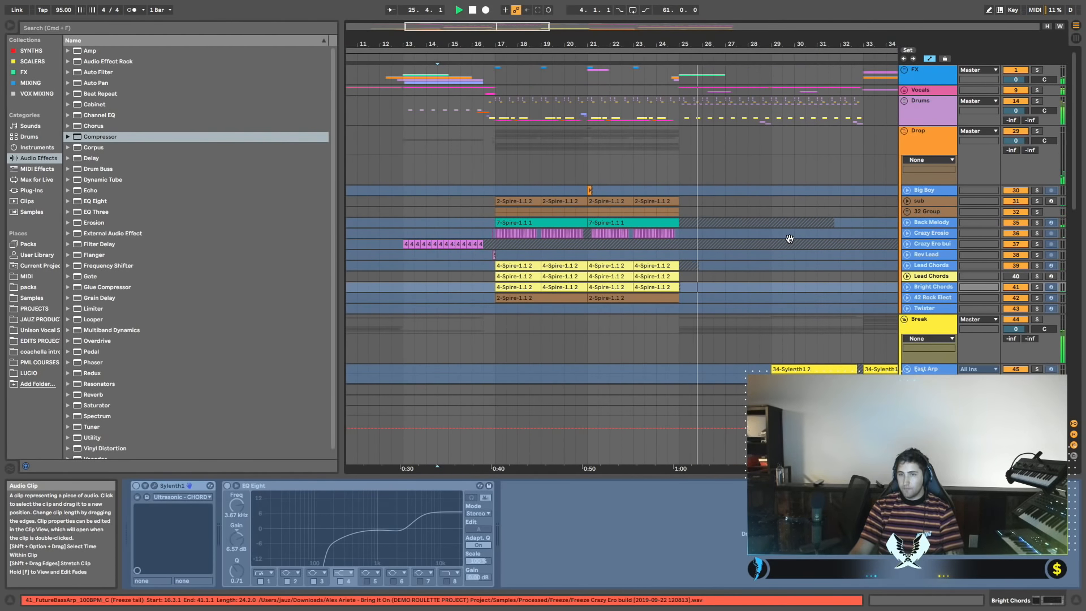
scroll(784, 242, "down", 5)
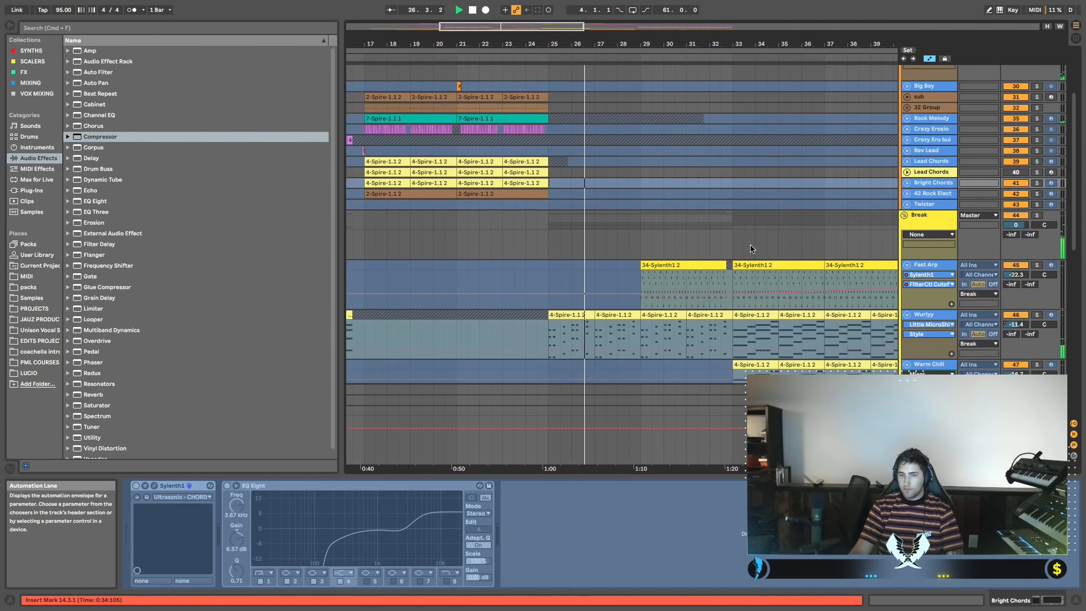
scroll(762, 242, "left", 2)
left_click(763, 242)
key("space")
key("space")
scroll(823, 240, "up", 1)
scroll(822, 240, "down", 3)
scroll(822, 241, "down", 2)
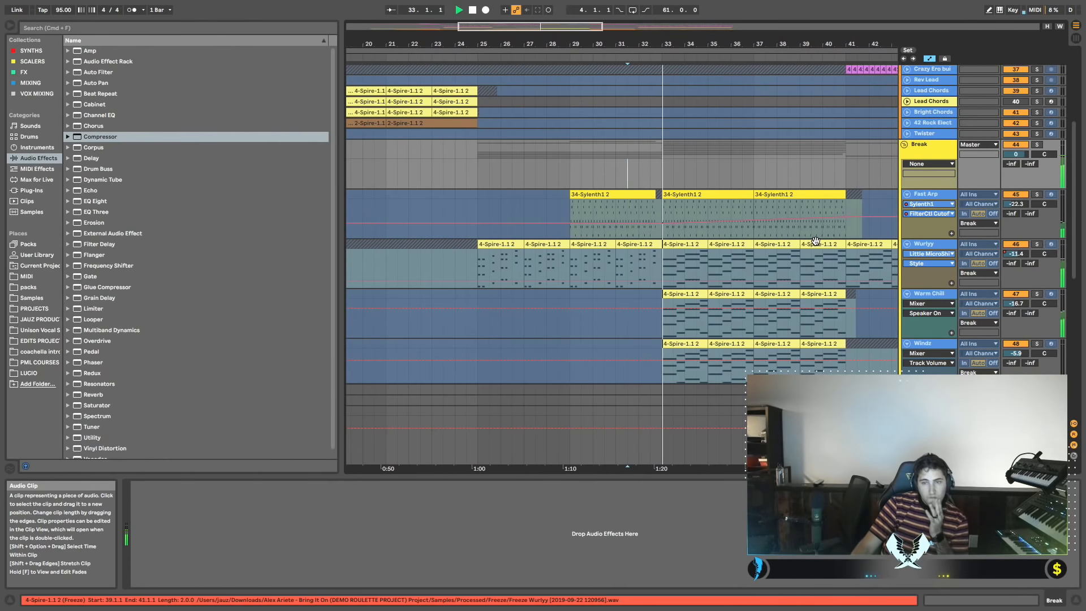
scroll(810, 240, "down", 2)
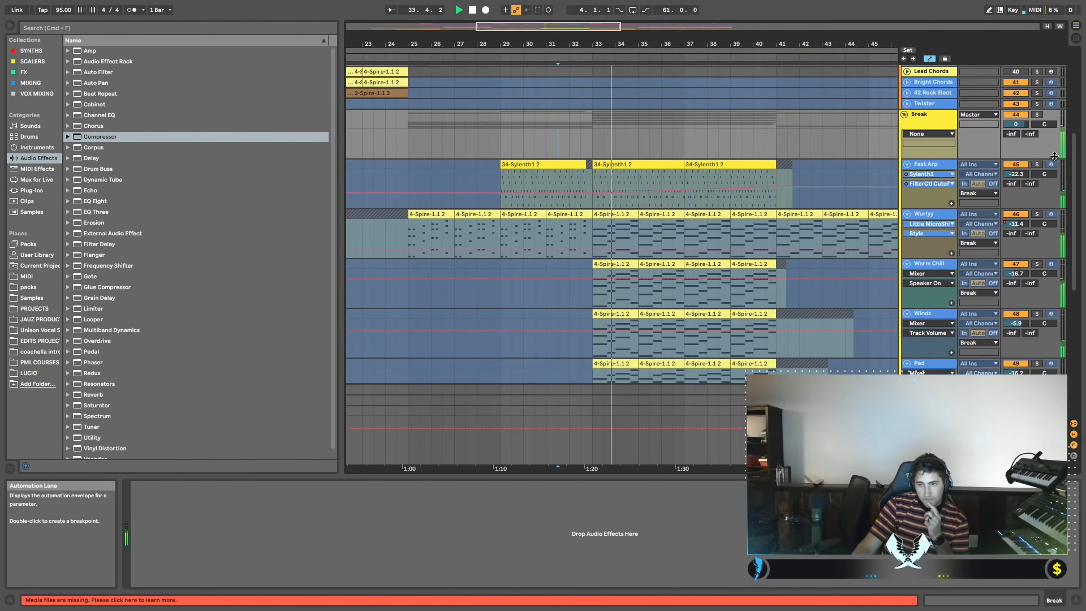
Solo the Break group and play it from the Fast Arp clips, ending with the clip at bar 37.
left_click(1038, 116)
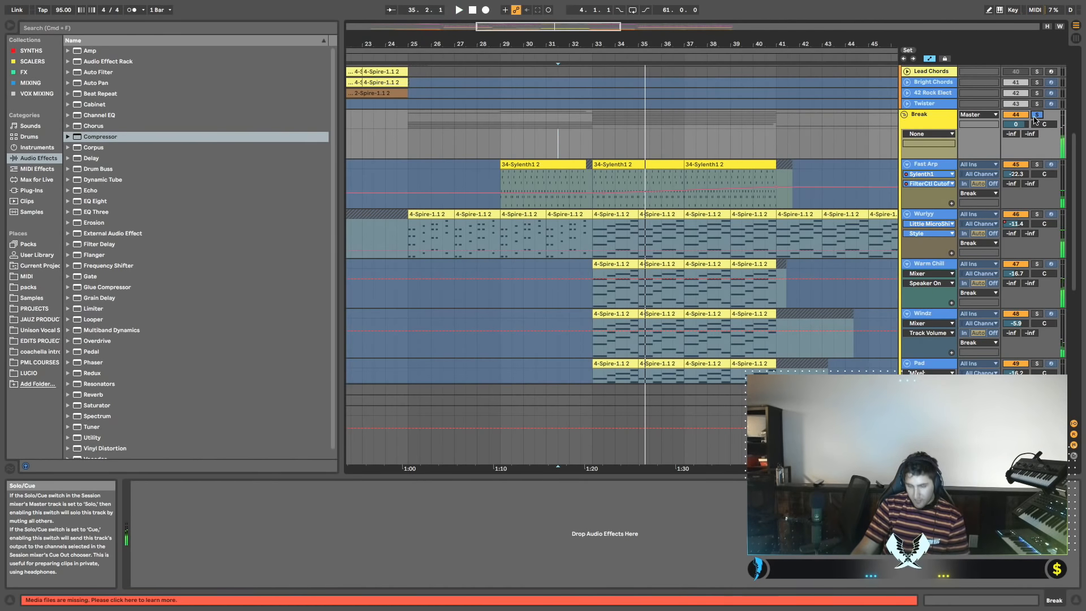
scroll(764, 178, "right", 3)
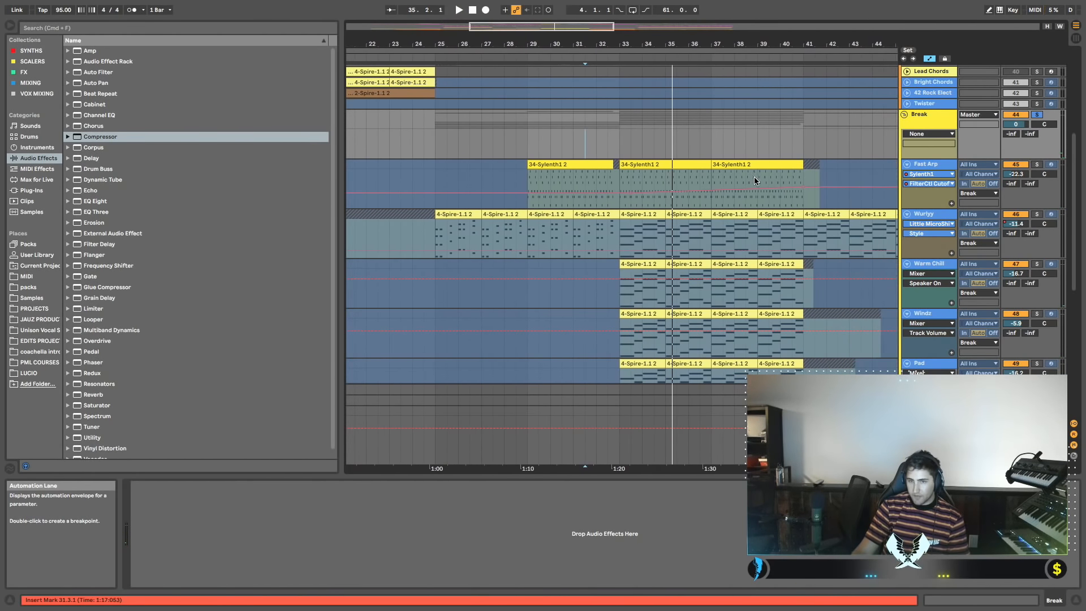
left_click(606, 164)
key("space")
left_click(691, 165)
key("space")
key("space")
Play the end of the soloed Break group through the transition into bar 41.
scroll(722, 180, "right", 3)
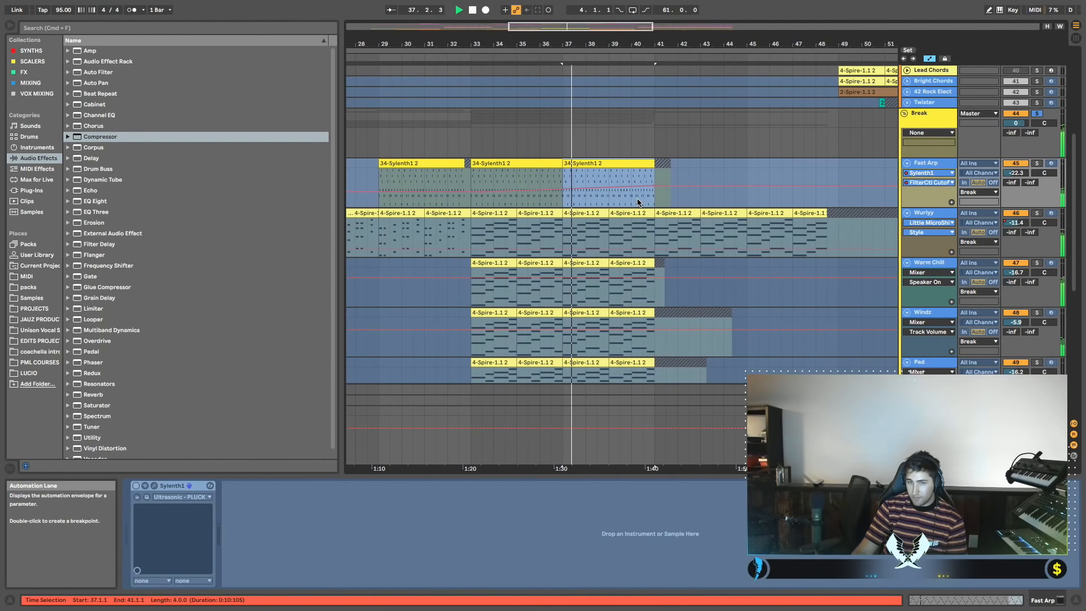
left_click(643, 199)
key("space")
key("space")
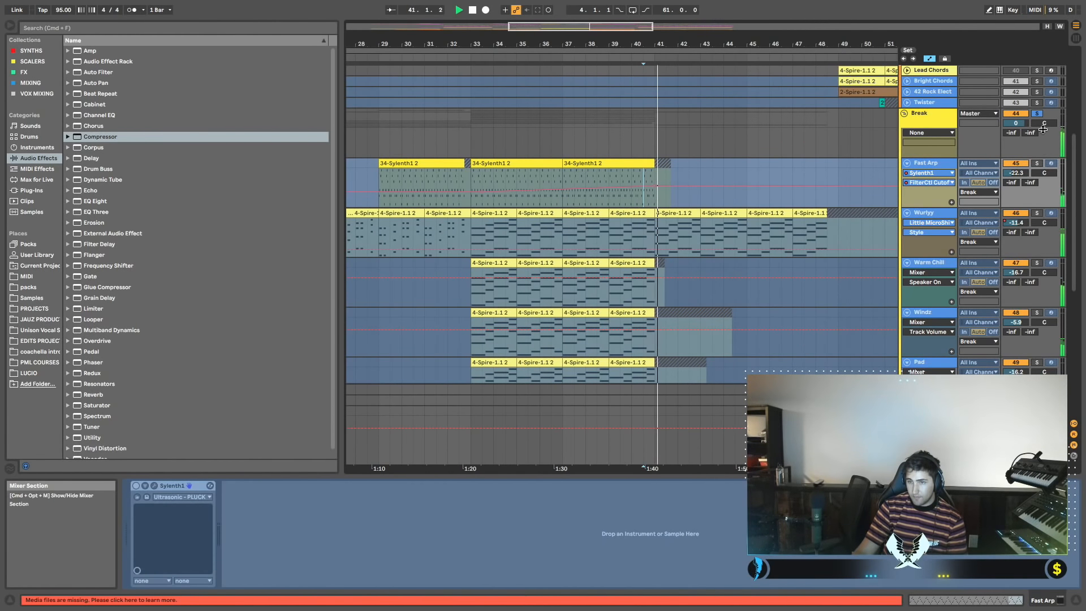
Unsolo the Break group and play the full mix from bar 47.3 into the second drop.
scroll(750, 184, "up", 3)
scroll(750, 186, "up", 2)
scroll(751, 190, "right", 2)
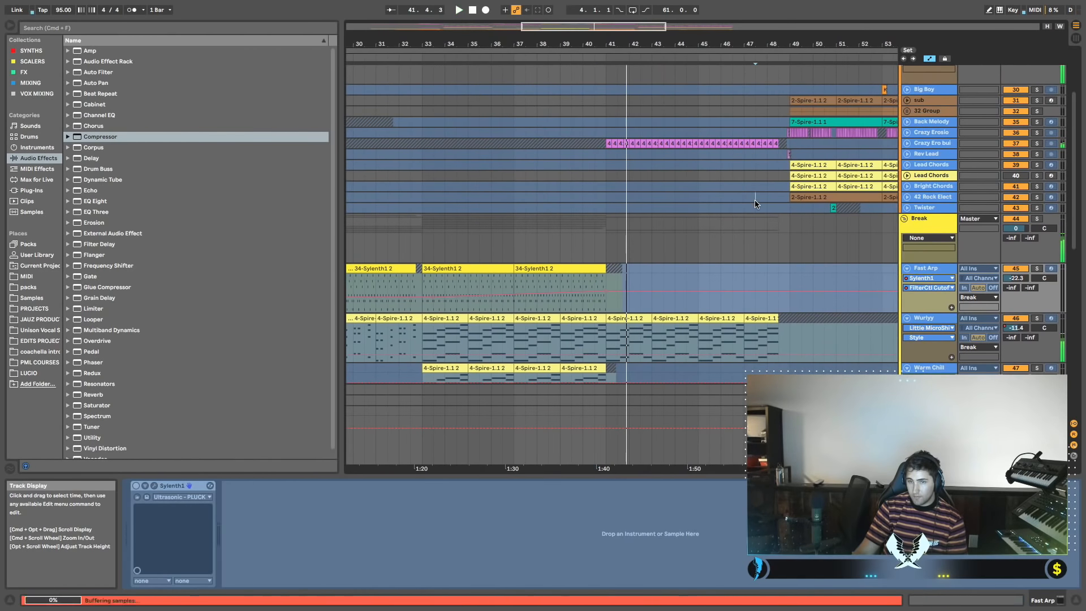
left_click(755, 197)
key("space")
key("space")
scroll(766, 207, "right", 3)
scroll(765, 215, "up", 3)
scroll(765, 215, "up", 2)
scroll(765, 214, "right", 3)
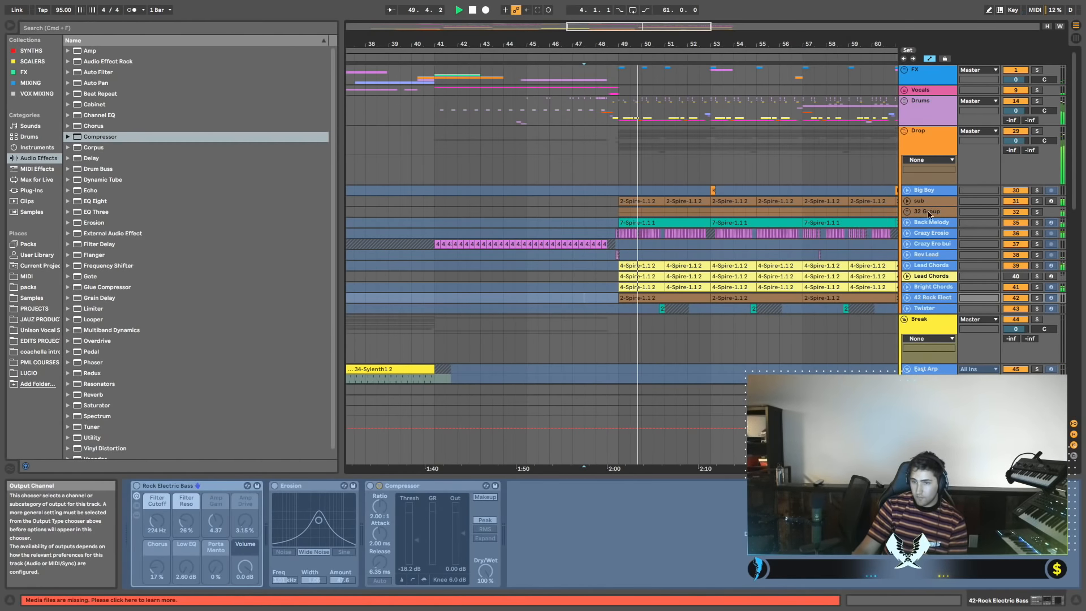
Unfold the 32 Group during the second drop to check its bass tracks, fold it again and stop playback.
left_click(907, 212)
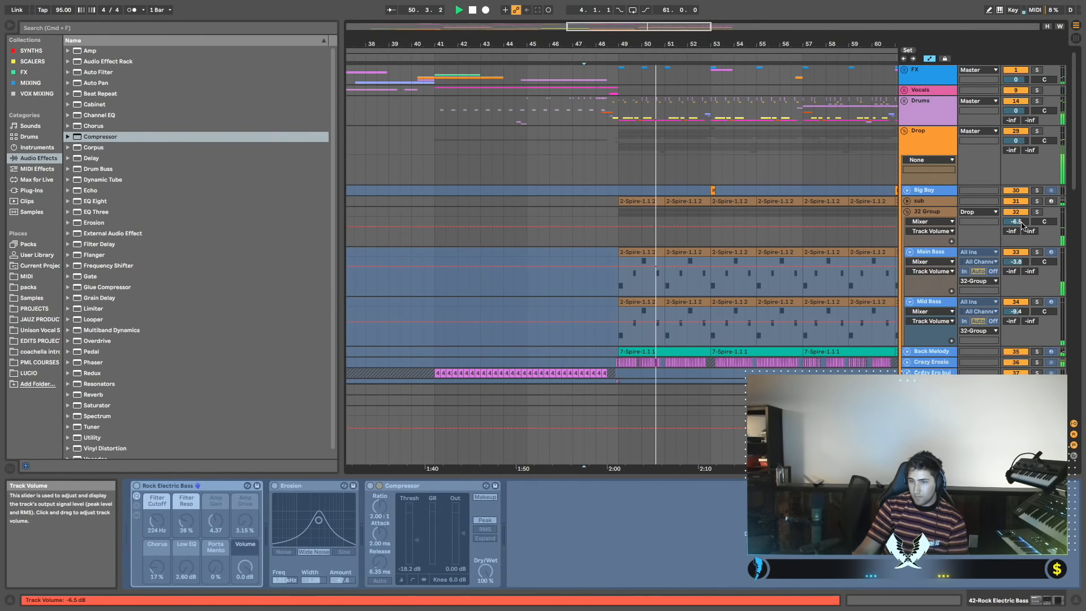
left_click(907, 212)
scroll(867, 214, "down", 2)
scroll(866, 214, "right", 3)
key("space")
Solo the Drop group and play the first drop from bar 17.
scroll(747, 222, "left", 8)
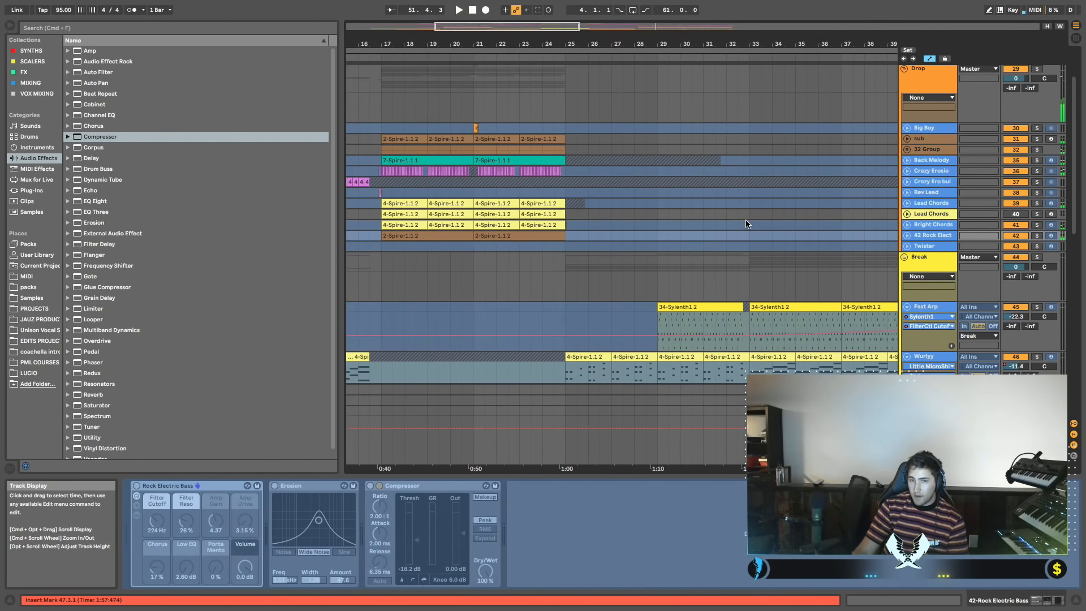
scroll(753, 221, "left", 1)
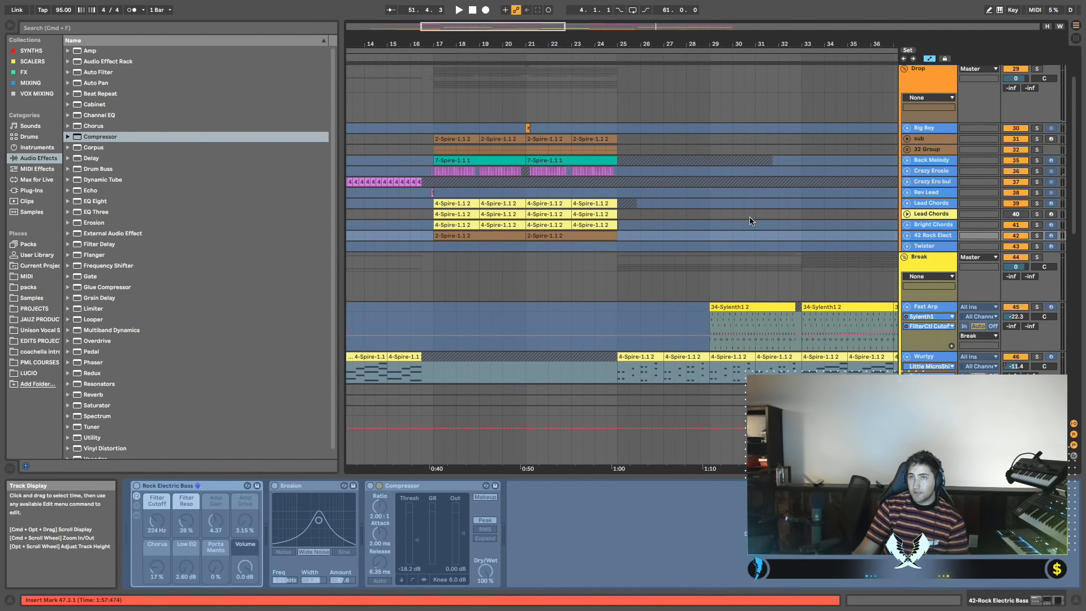
scroll(732, 221, "left", 1)
left_click(507, 209)
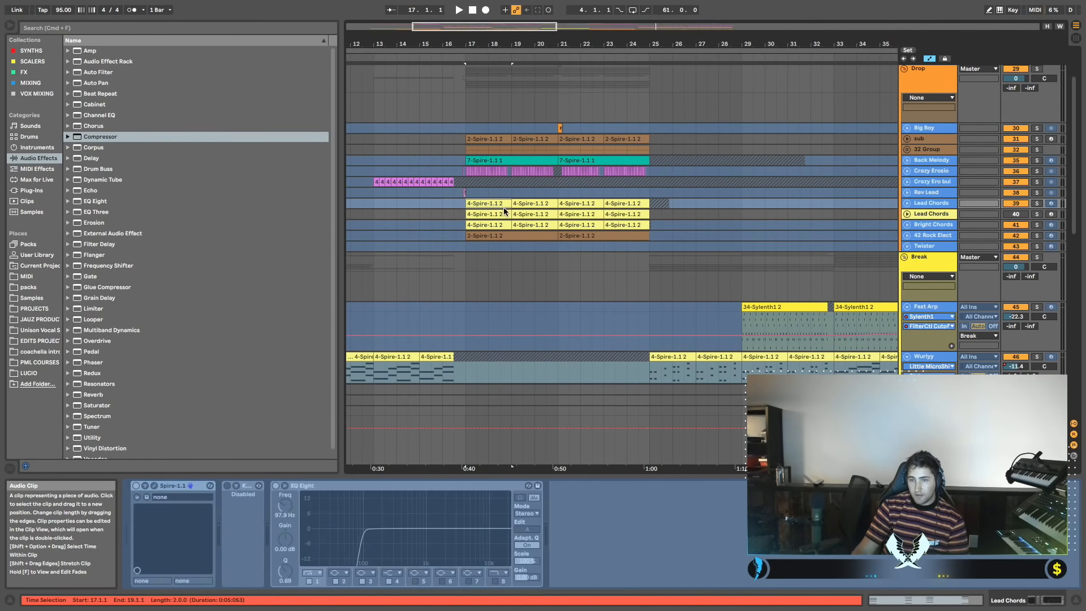
scroll(530, 210, "left", 1)
scroll(531, 209, "left", 2)
scroll(531, 209, "up", 2)
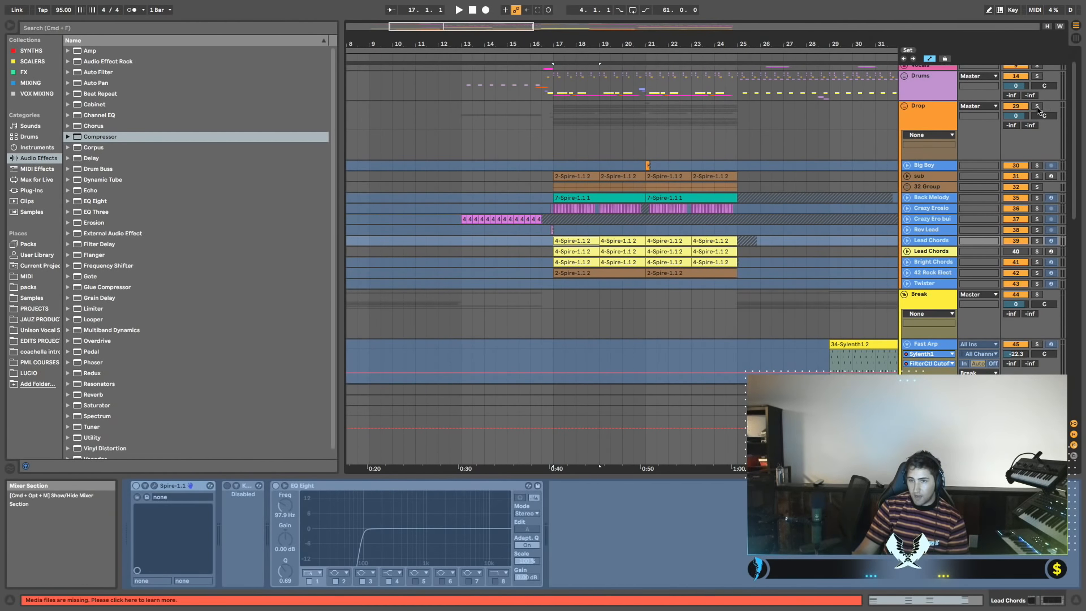
left_click(1037, 107)
key("space")
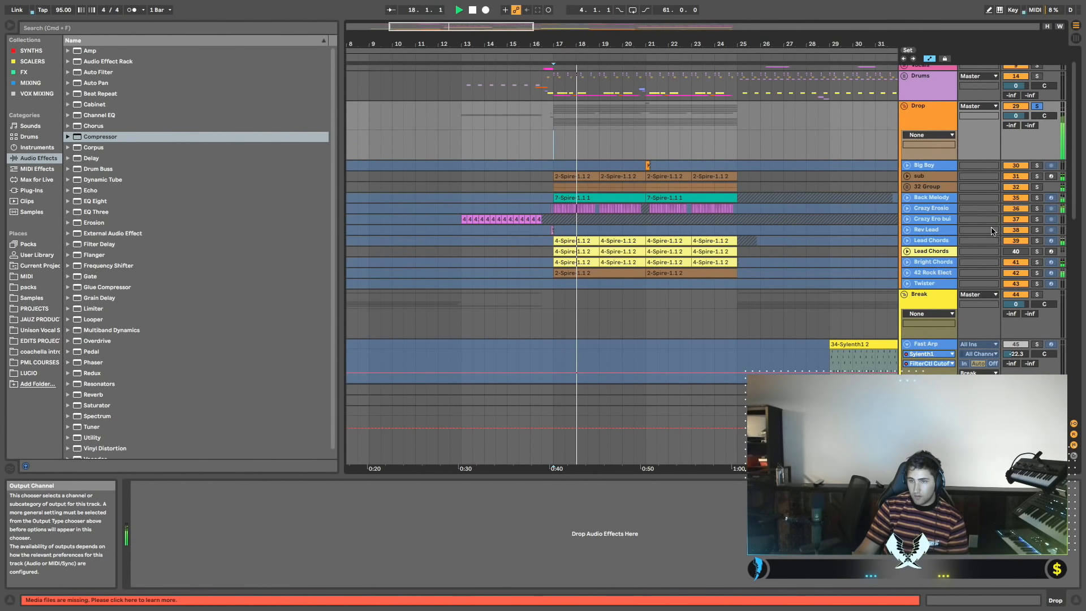
key("space")
Unfold the Crazy Erosion Lead track and listen to it soloed in the first drop.
left_click(907, 208)
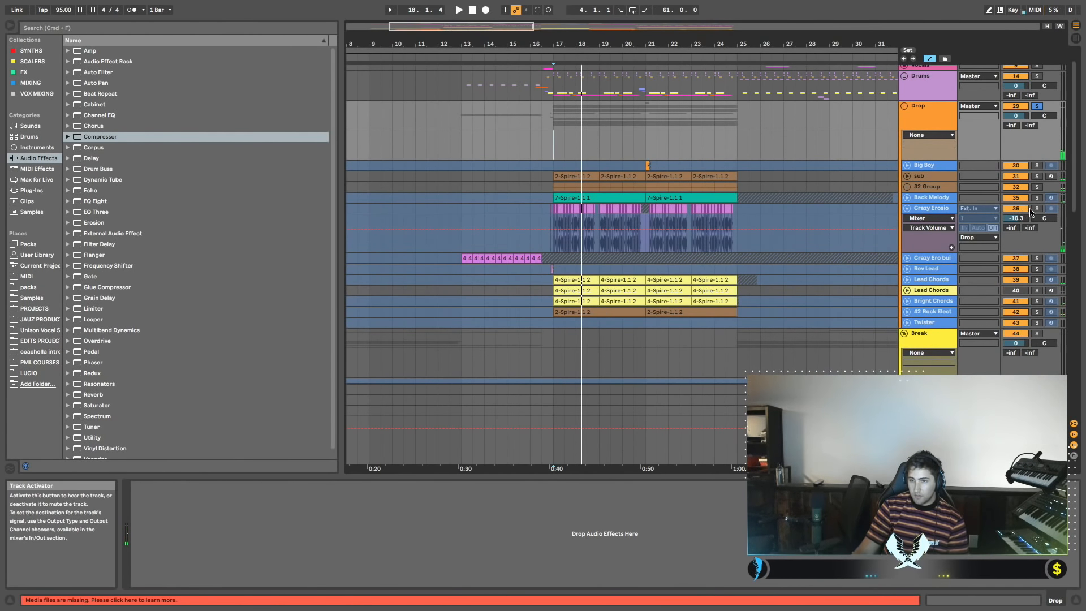
left_click(911, 249)
key("space")
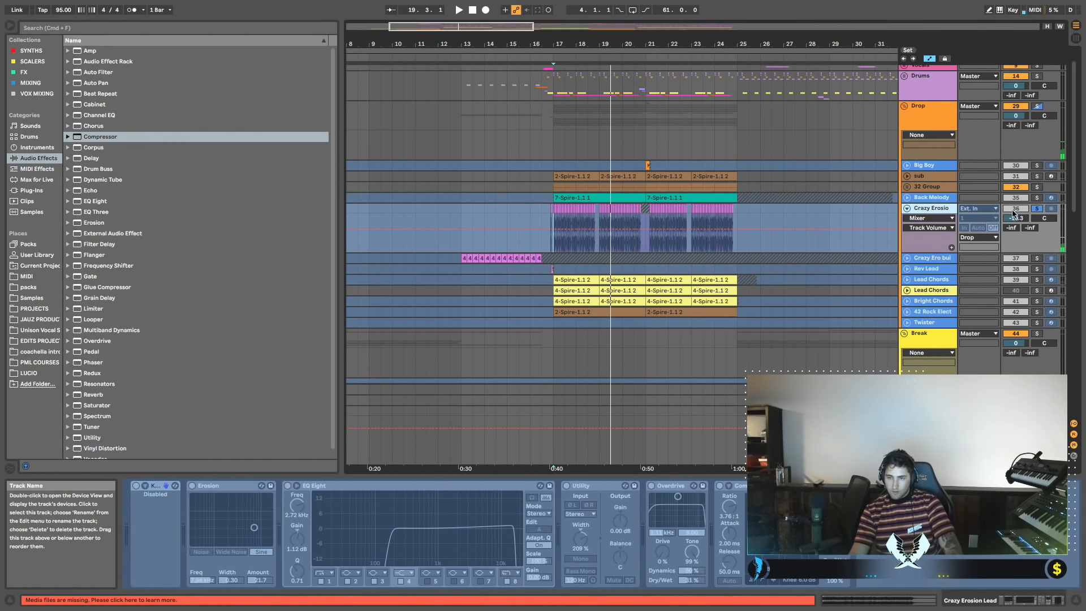
Duplicate the frozen Crazy Erosion Lead track, flatten the duplicate, and play it from bar 17.
key("super+d")
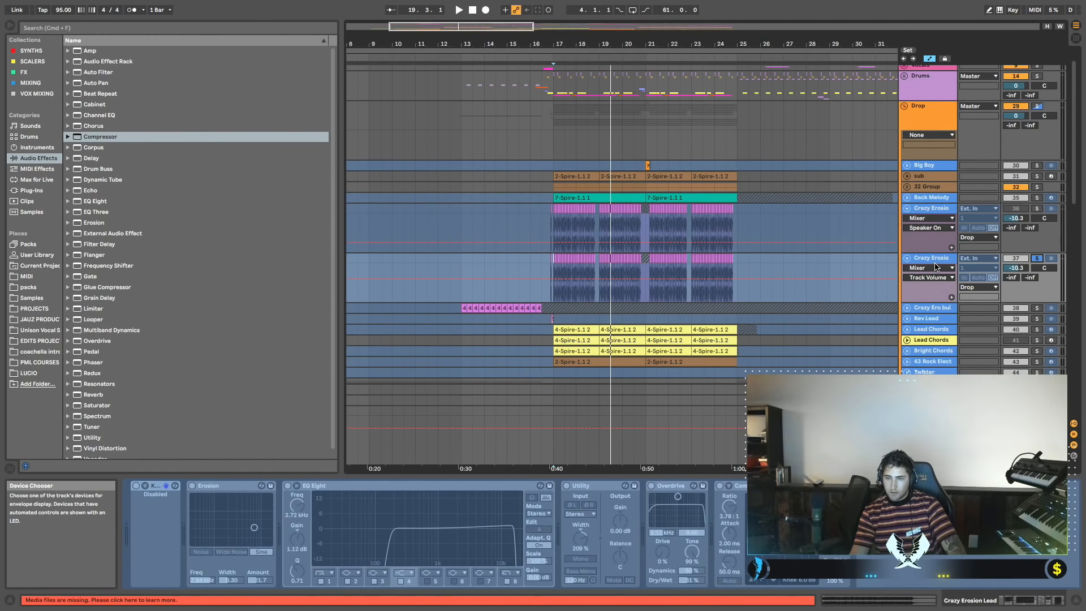
right_click(935, 267)
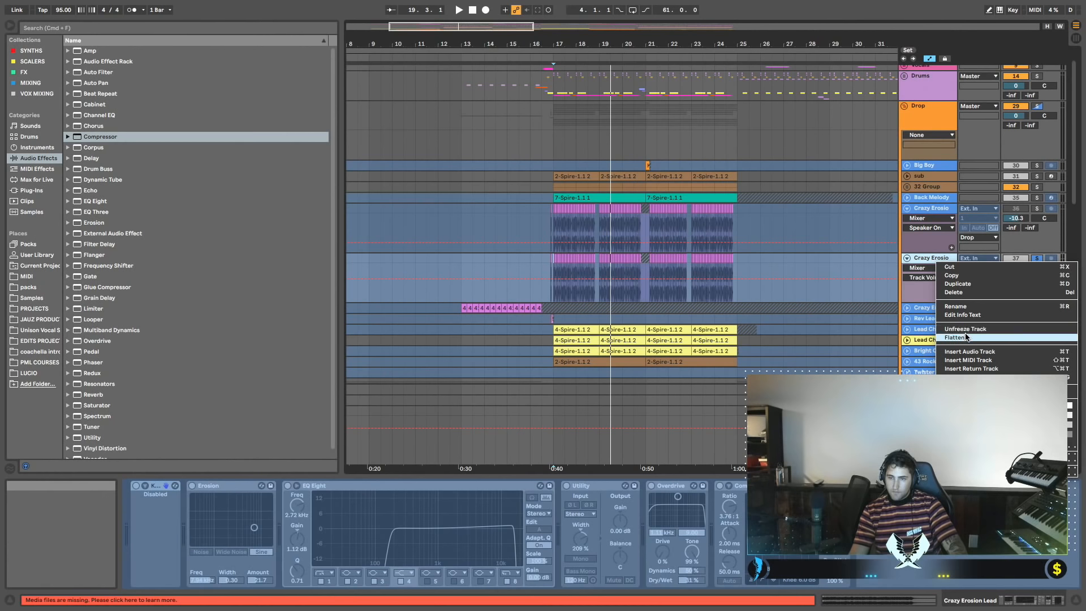
key("space")
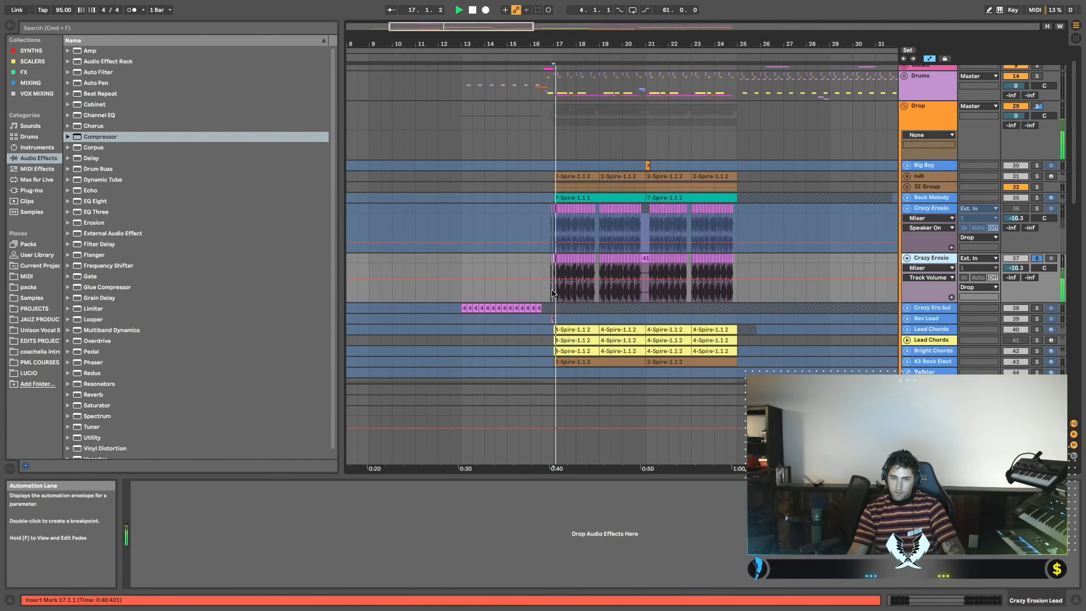
left_click_drag(562, 45, 562, 88)
scroll(790, 138, "right", 1)
scroll(789, 138, "left", 2)
key("space")
Solo the Drums group, play it from bar 17, and unfold it to select the Kick Punch track.
left_click(1037, 73)
left_click(552, 87)
key("space")
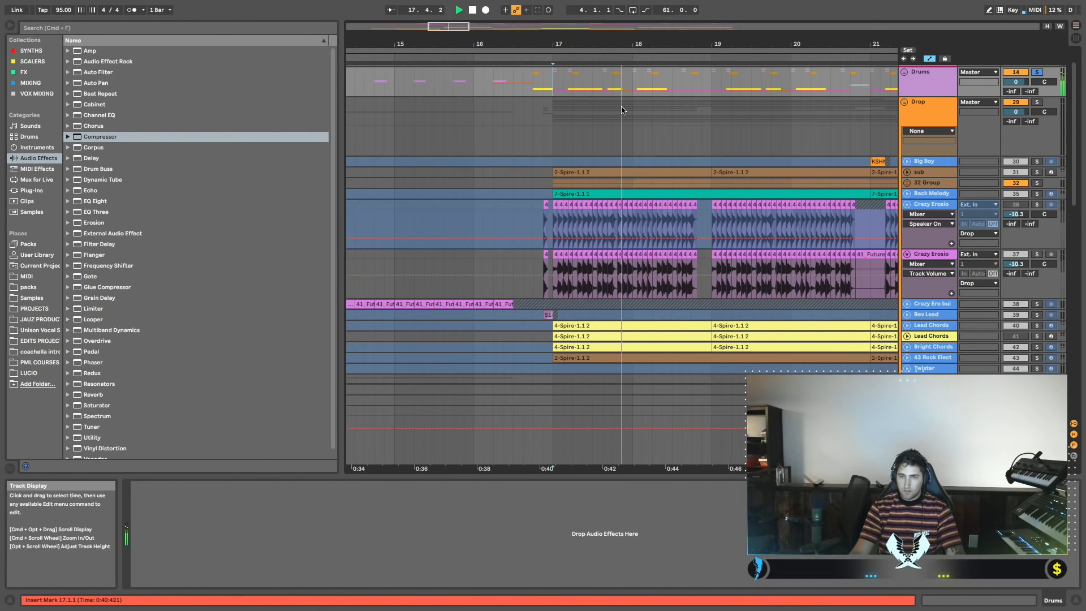
scroll(622, 111, "down", 1)
double_click(940, 77)
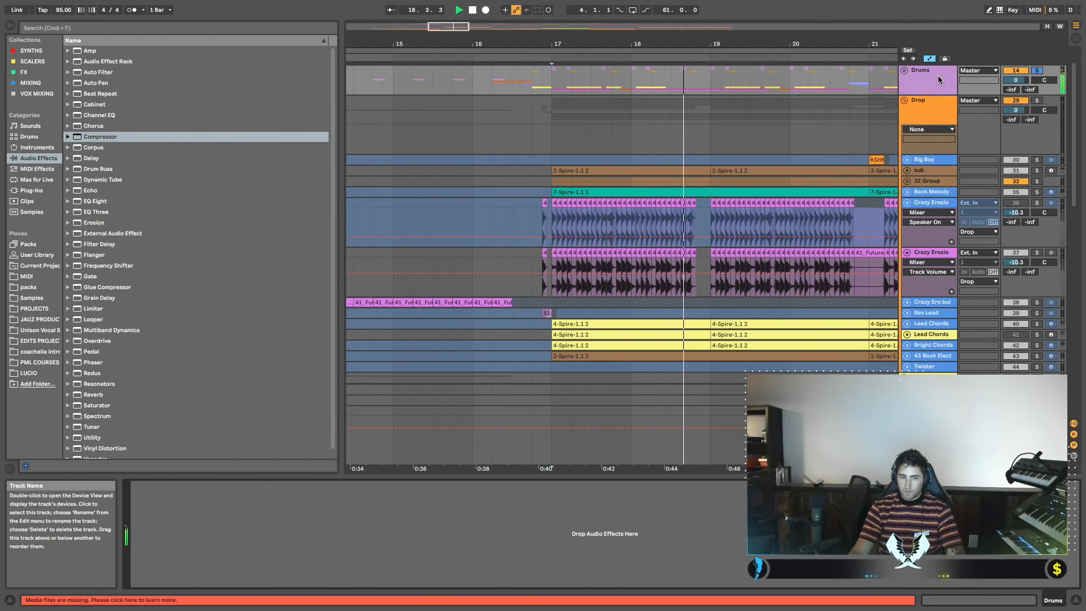
left_click(905, 71)
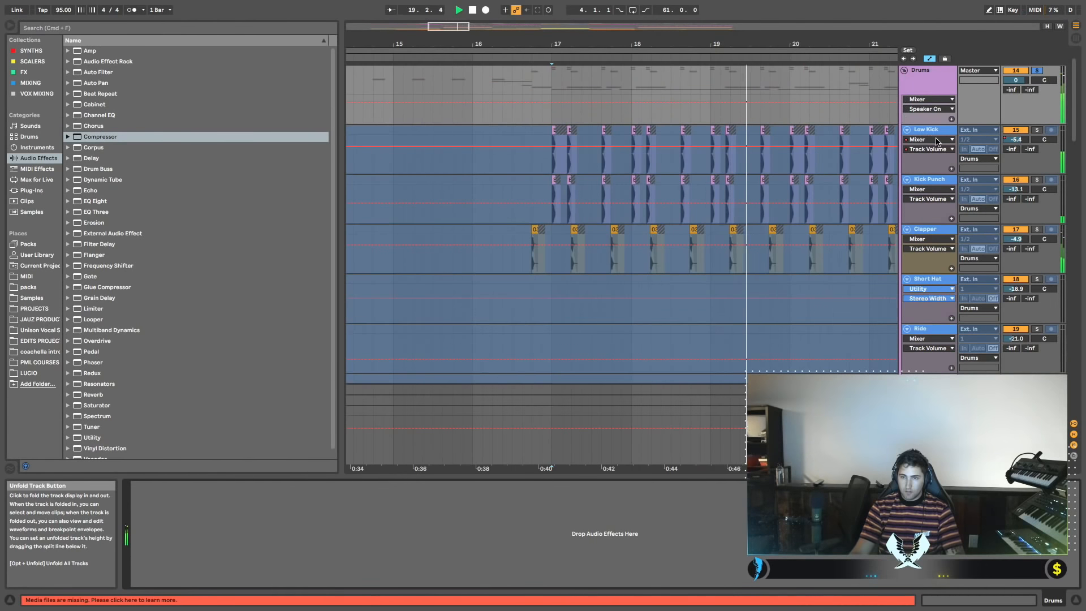
left_click(935, 181)
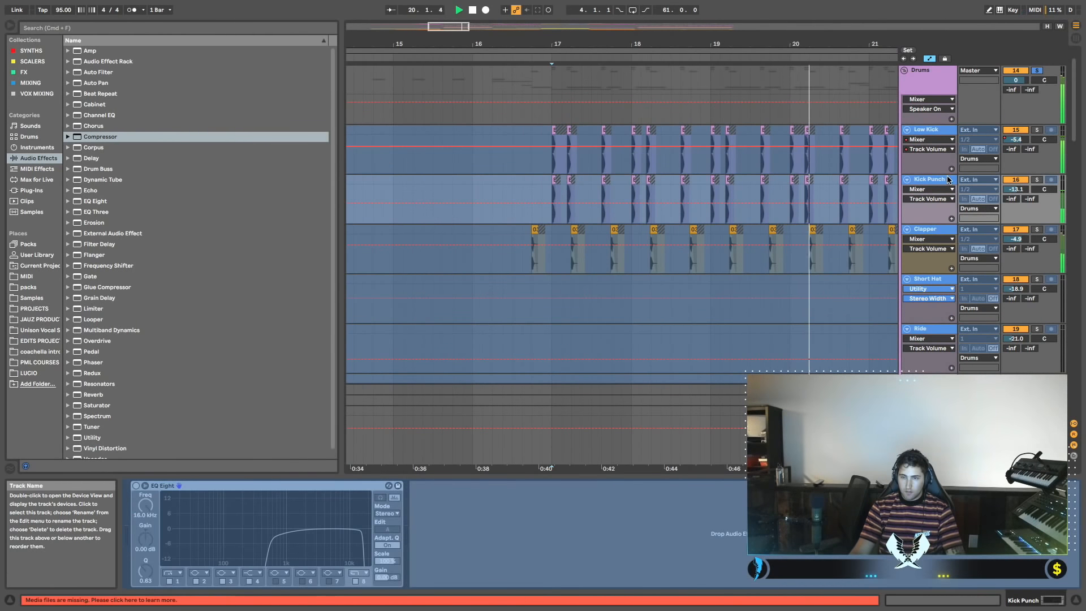
Listen to the Kick Punch and Low Kick tracks each in solo, and clear the drum solos.
left_click(1037, 180)
key("space")
key("space")
left_click(1036, 132)
key("space")
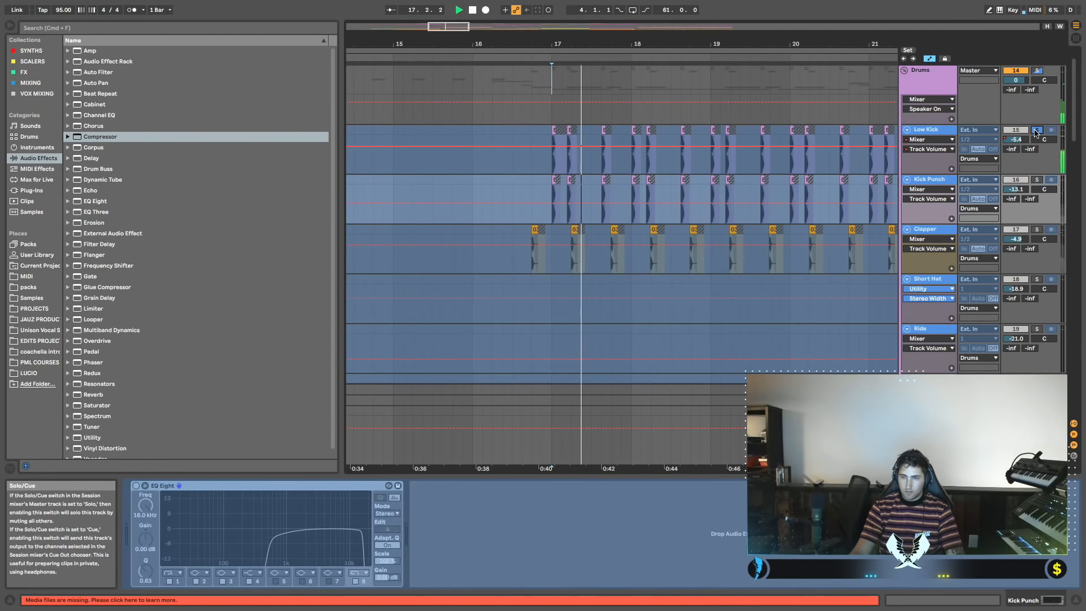
key("space")
left_click(1037, 132)
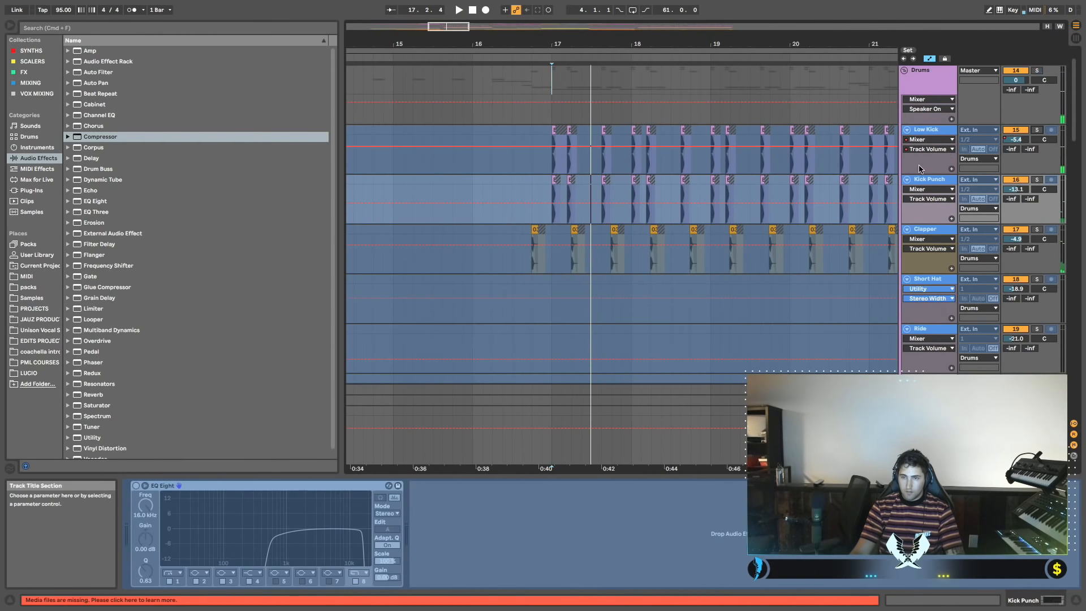
Look through the drum tracks while playing the full mix from bar 17, and fold the Drums group.
scroll(963, 177, "down", 2)
scroll(963, 177, "down", 5)
scroll(905, 181, "up", 3)
key("space")
scroll(852, 181, "up", 5)
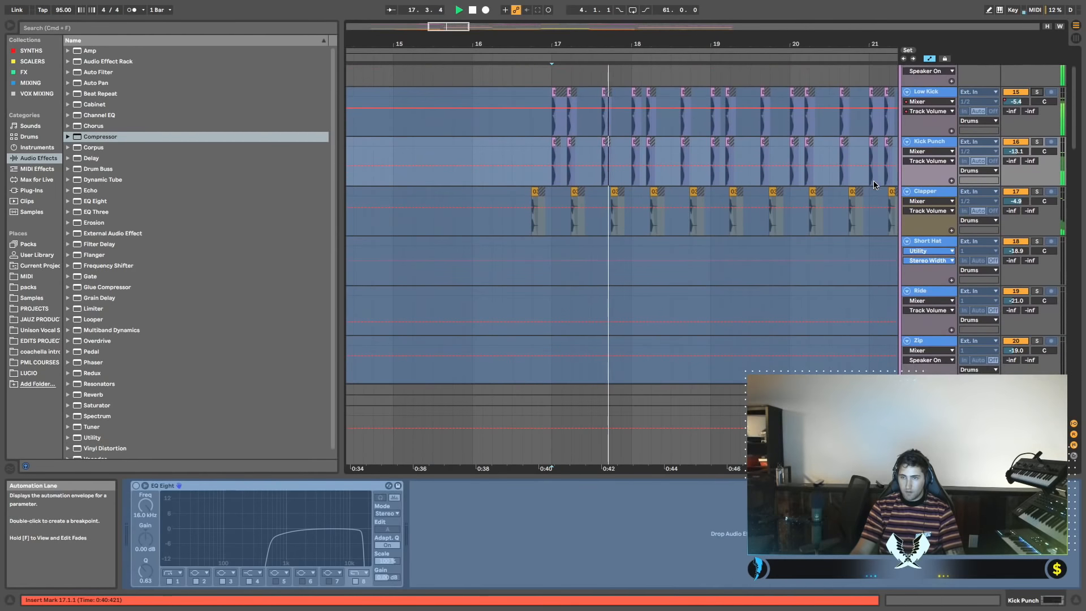
left_click(904, 100)
scroll(853, 144, "down", 2)
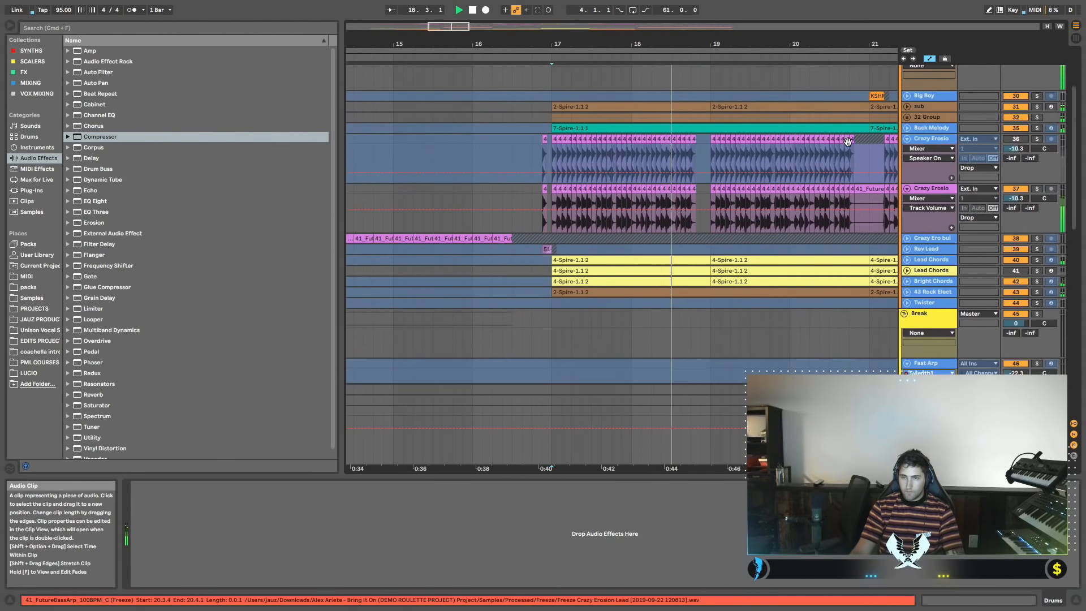
scroll(874, 145, "up", 1)
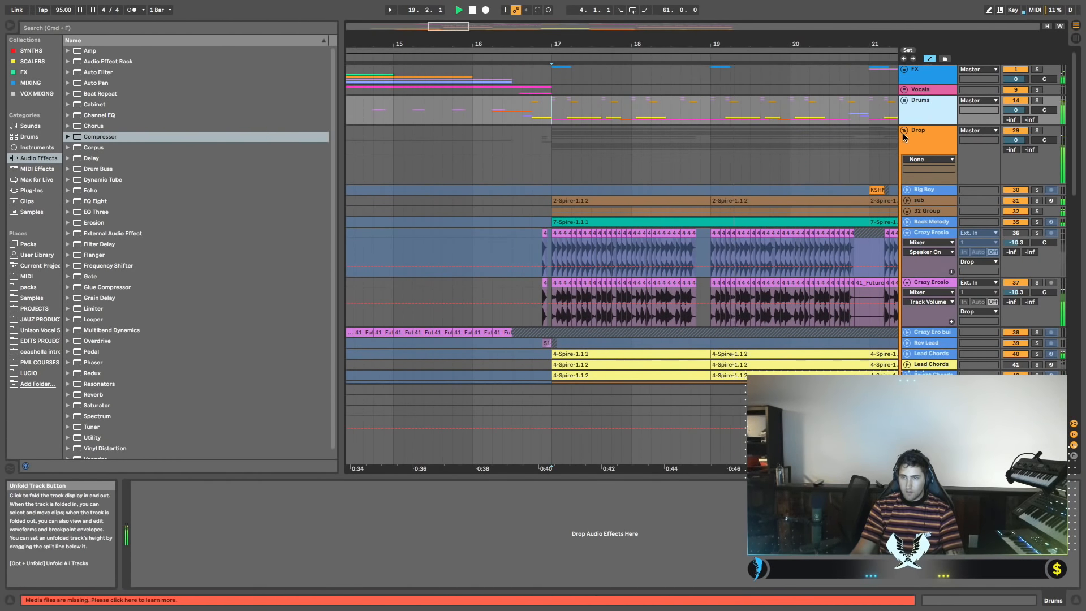
Play from bar 15.3 into the first drop and set the Drop group's volume to -2 dB.
scroll(645, 154, "left", 2)
left_click(475, 164)
key("space")
key("space")
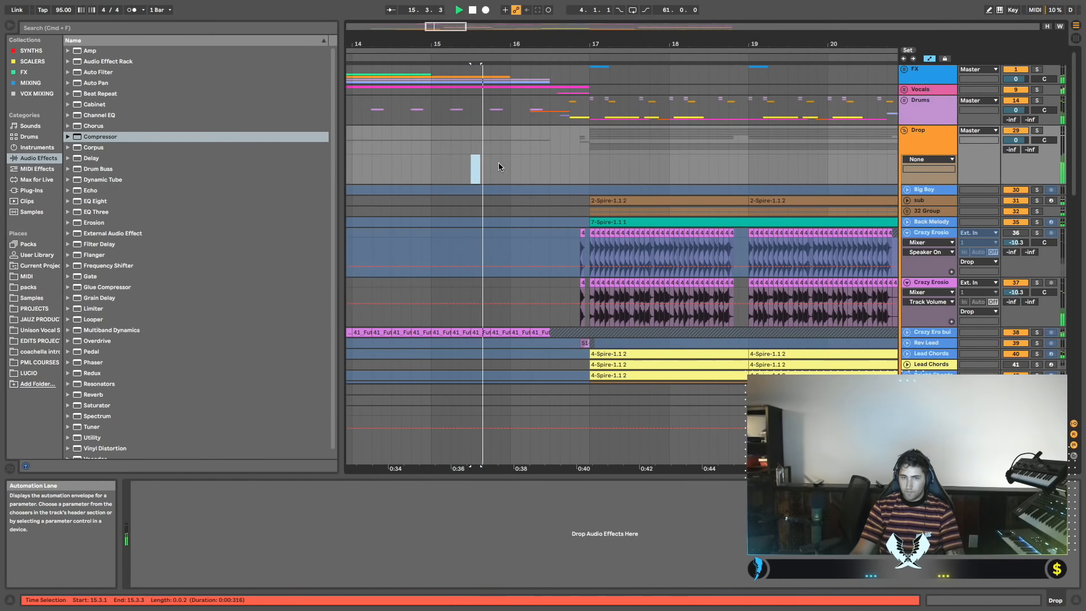
scroll(543, 165, "left", 1)
left_click(1021, 142)
type("-2")
key("Return")
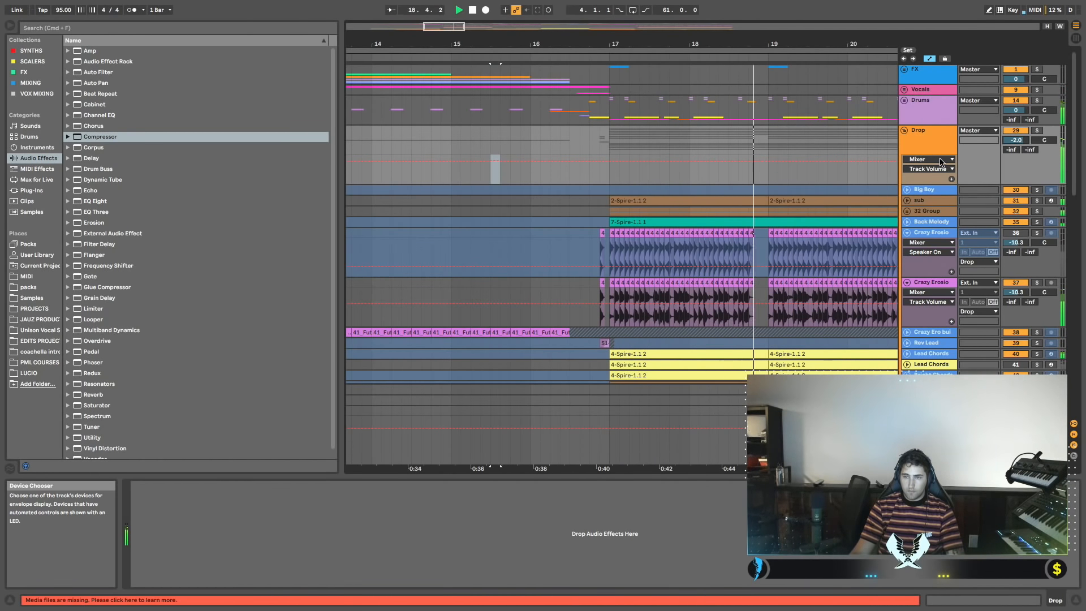
scroll(864, 161, "right", 3)
scroll(857, 160, "left", 1)
scroll(855, 160, "right", 2)
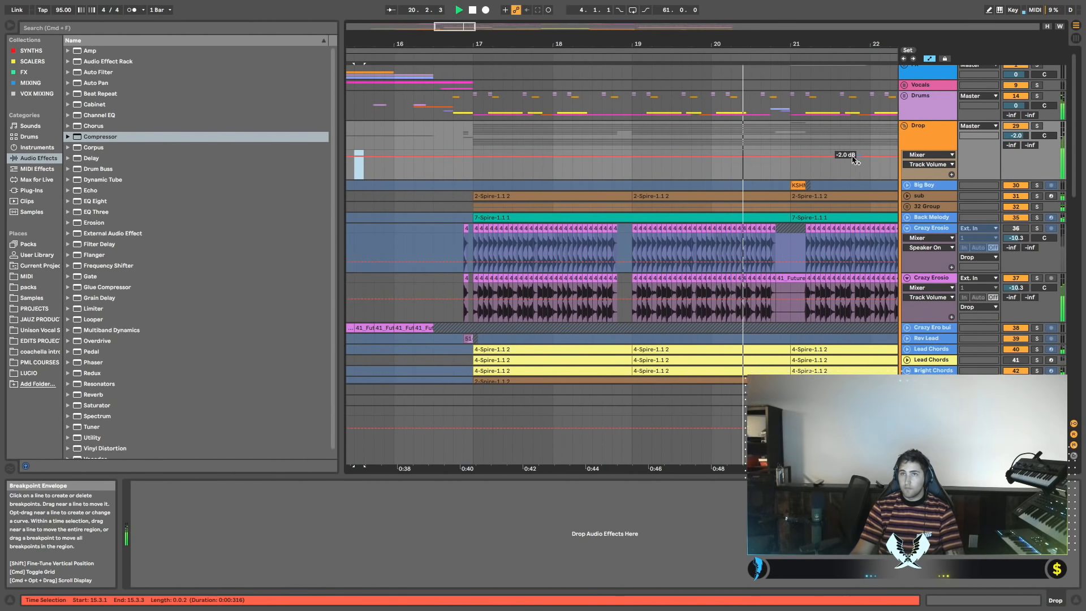
scroll(821, 160, "left", 1)
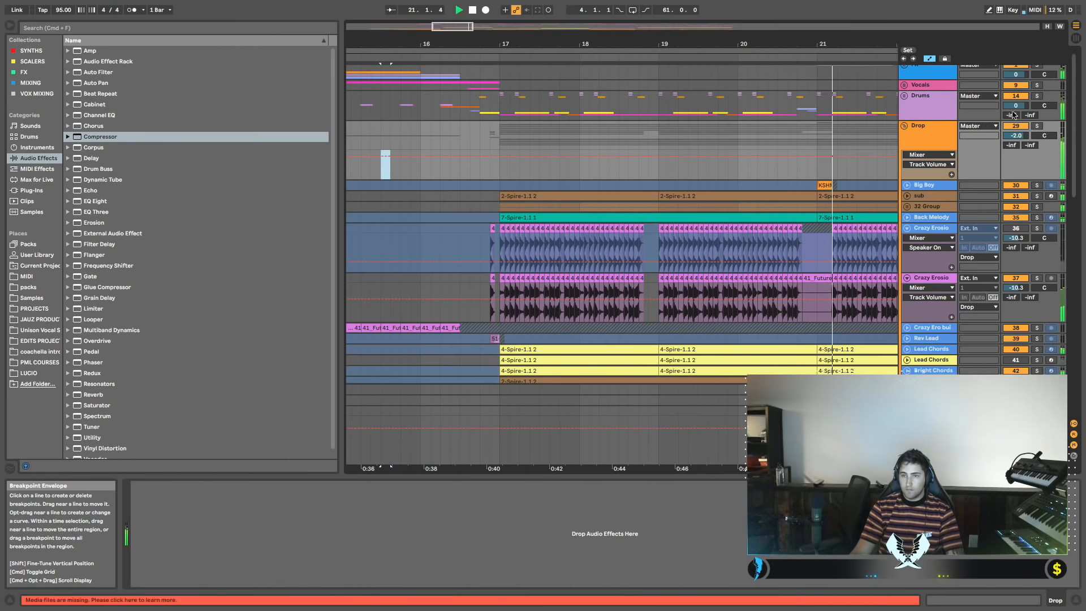
Solo the Drums group, set the playback start to bar 17, hide the automation and display the Master track's devices.
left_click(1037, 96)
key("space")
left_click(501, 103)
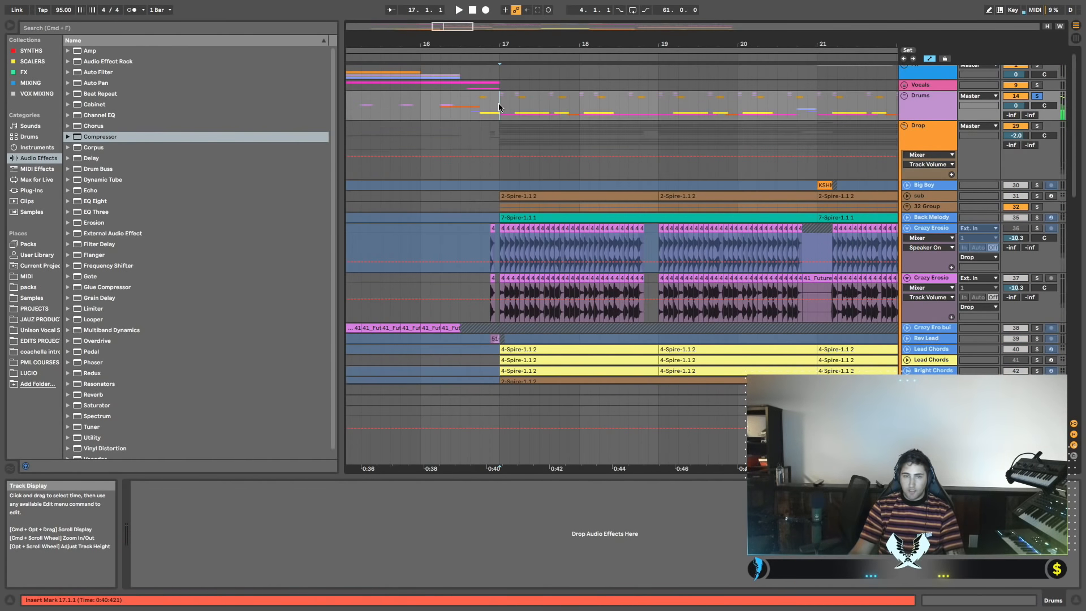
scroll(208, 213, "down", 1)
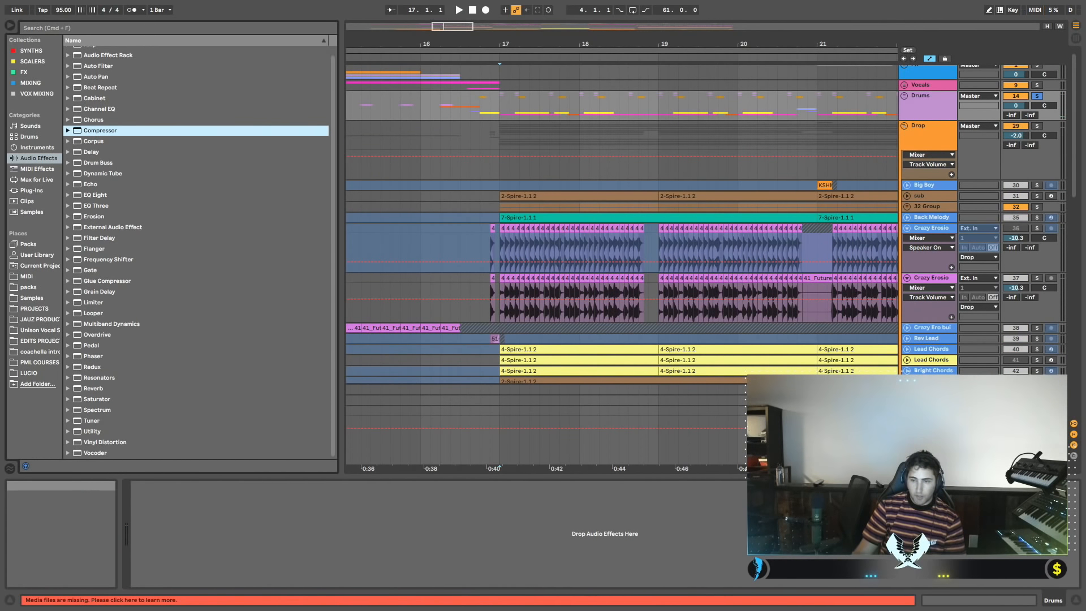
key("a")
left_click(928, 412)
scroll(313, 494, "right", 3)
scroll(309, 491, "left", 3)
Bypass the Master track's Audio Effect Rack, comparing the soloed drums with and without it.
left_click(137, 486)
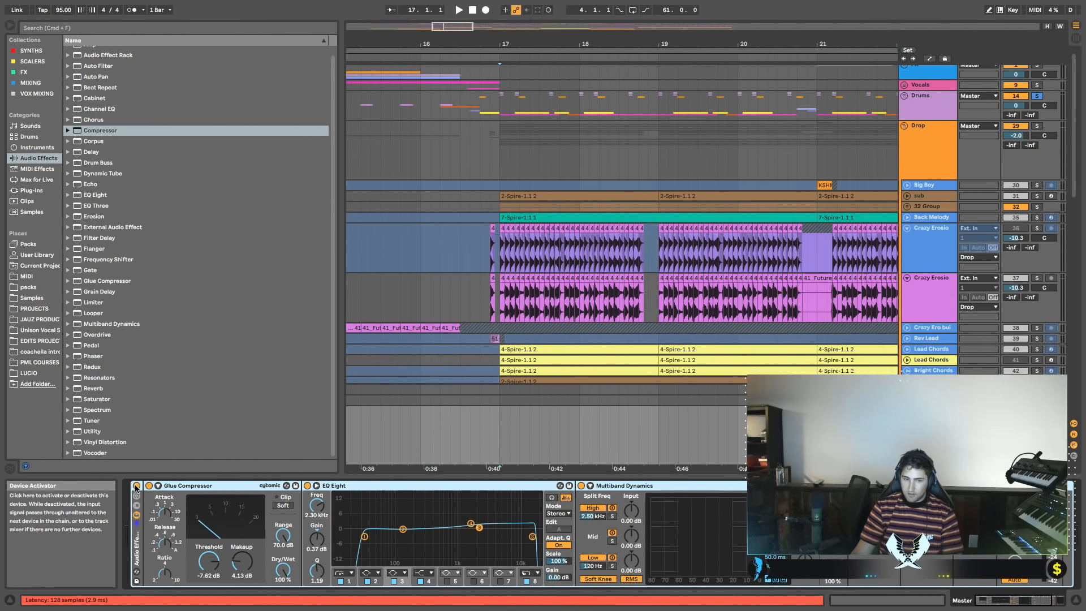
key("space")
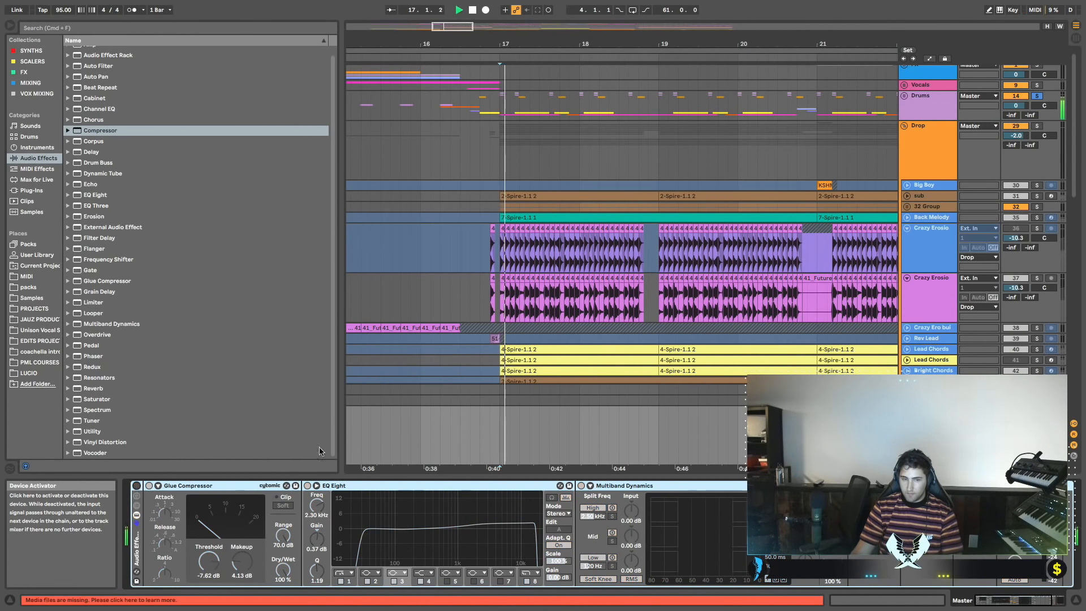
left_click(136, 486)
left_click(136, 486)
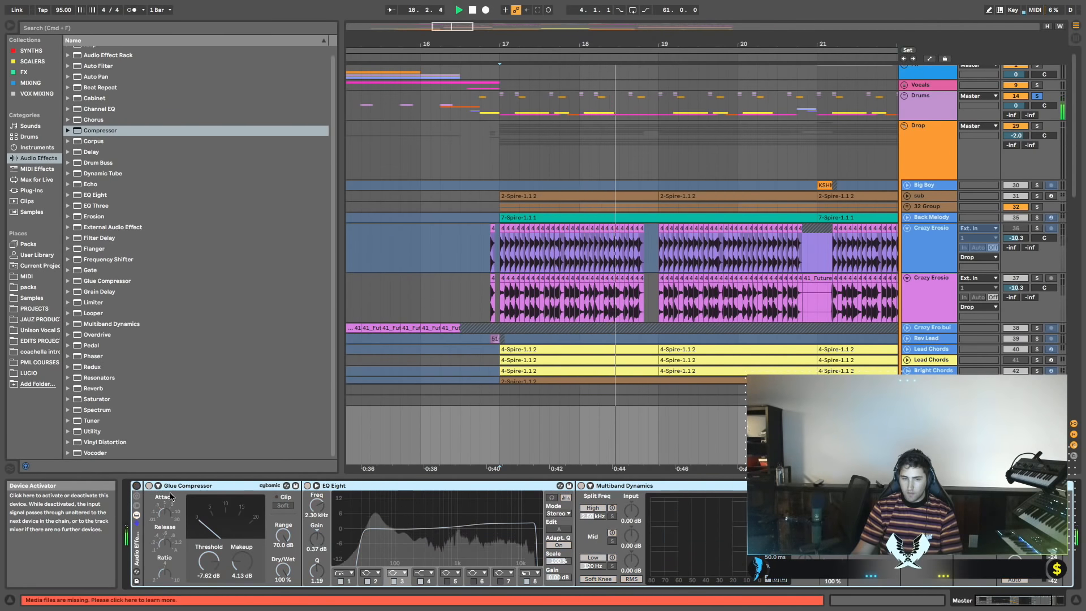
Unsolo the Drums group and listen to the full drop mix with the master effects bypassed.
left_click(1036, 96)
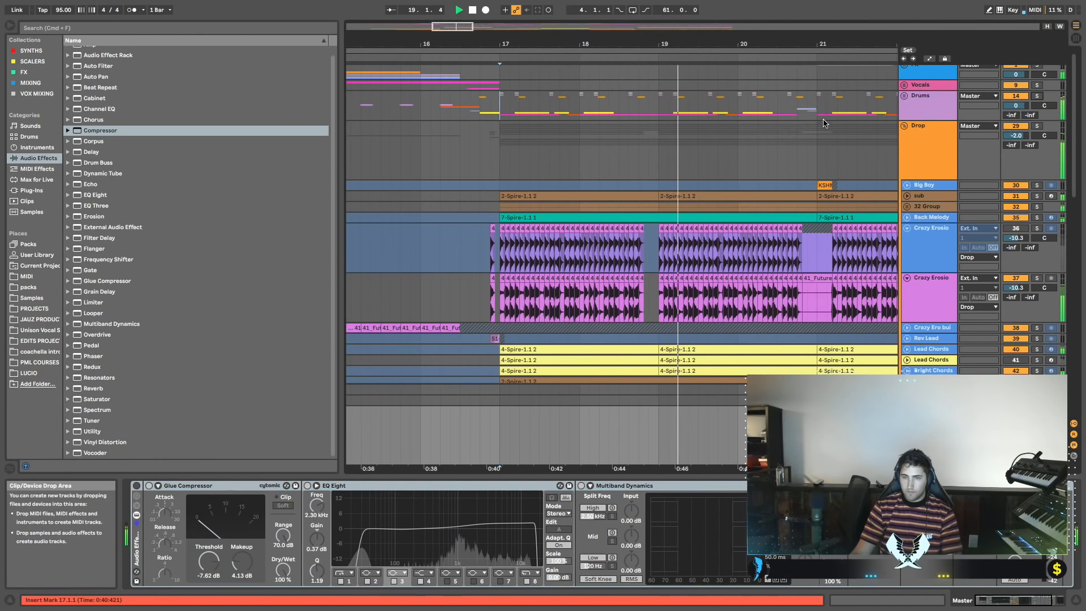
scroll(826, 124, "right", 1)
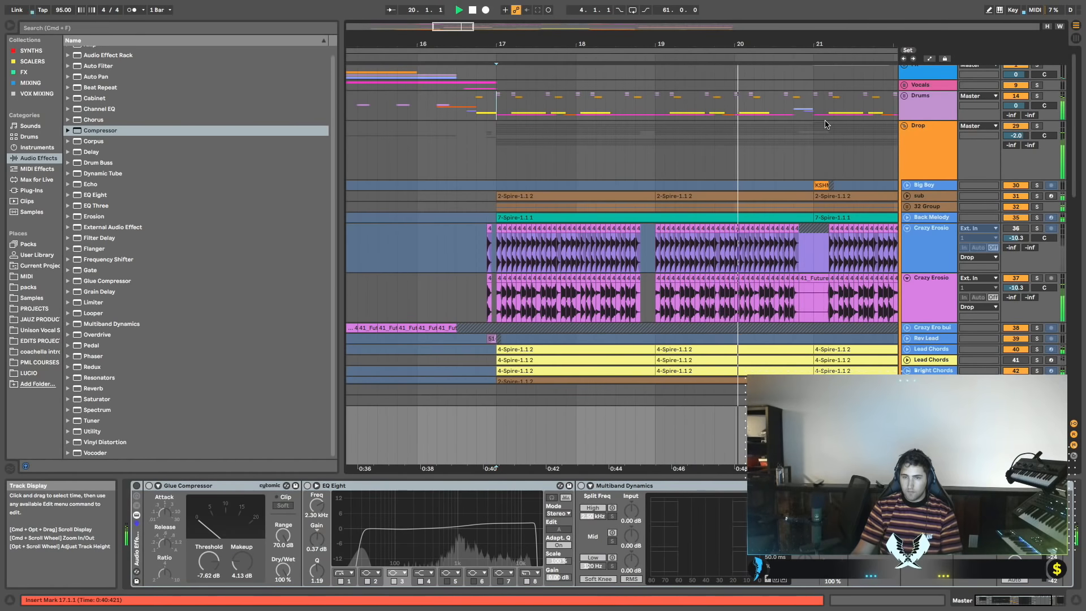
scroll(825, 125, "right", 2)
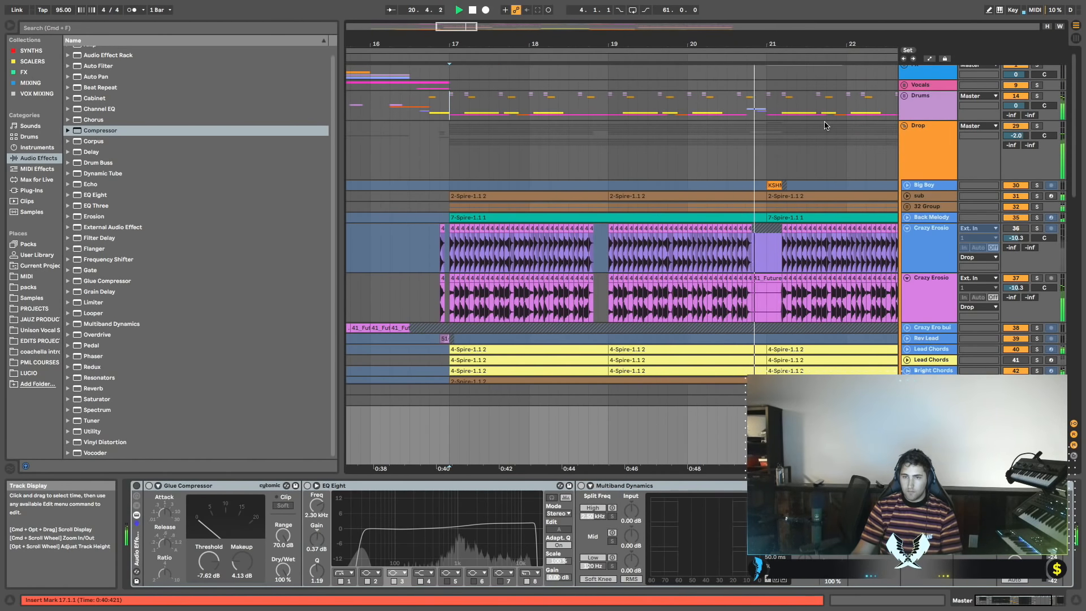
scroll(826, 126, "left", 1)
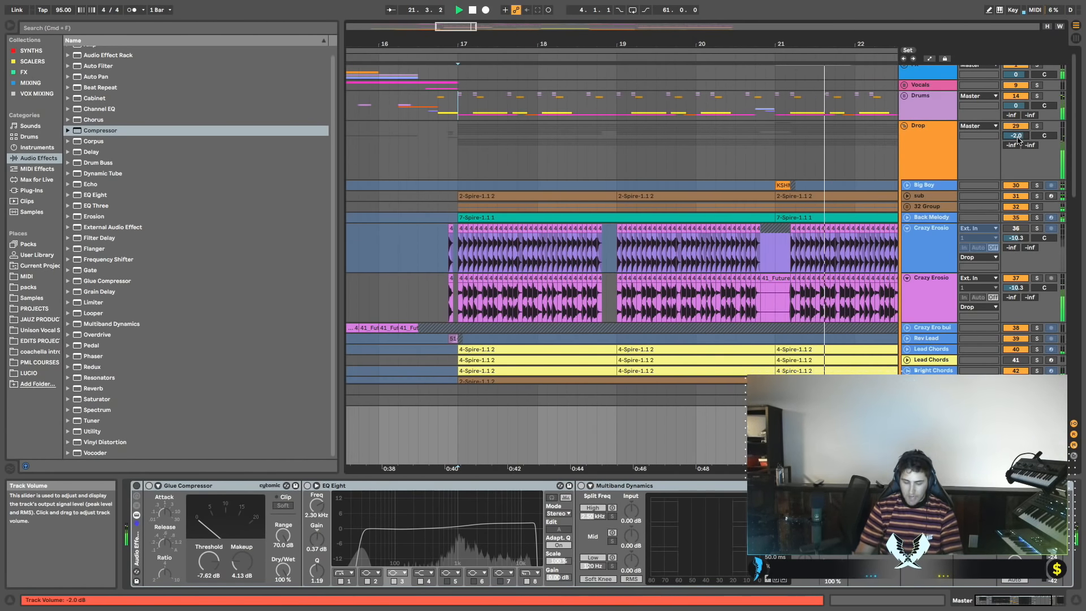
Listen to the rest of the first drop, and replay its start from bar 15.4.
scroll(786, 150, "right", 5)
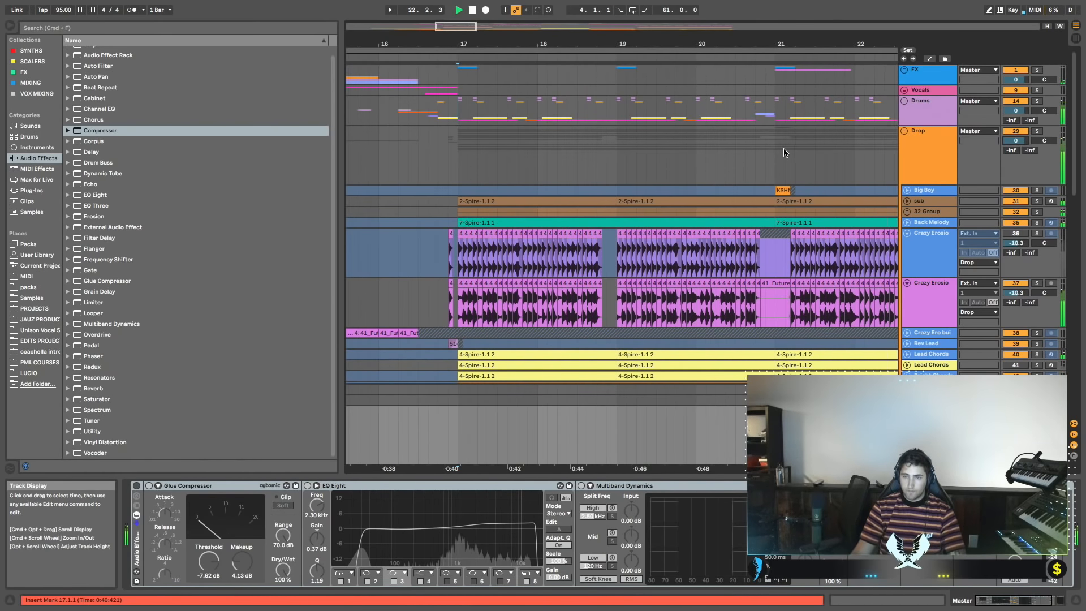
scroll(794, 152, "down", 4)
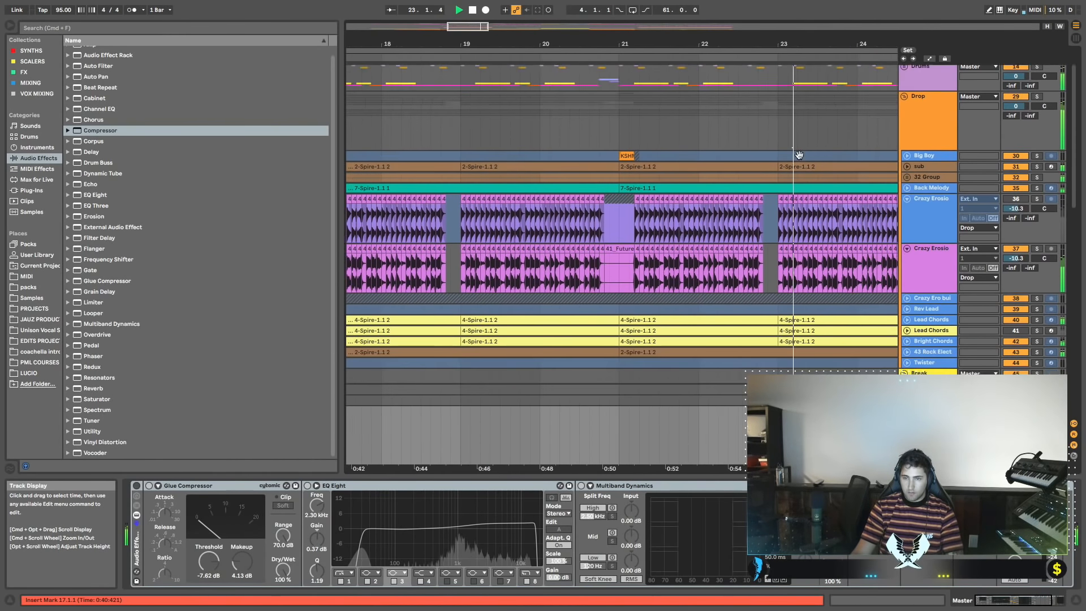
scroll(792, 152, "right", 5)
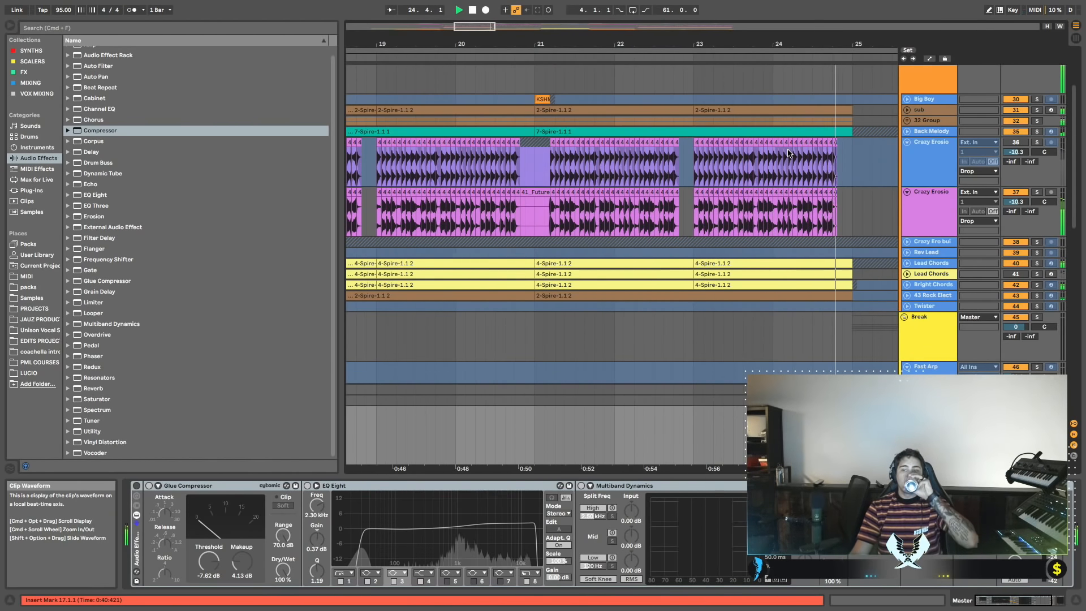
left_click_drag(757, 43, 794, 24)
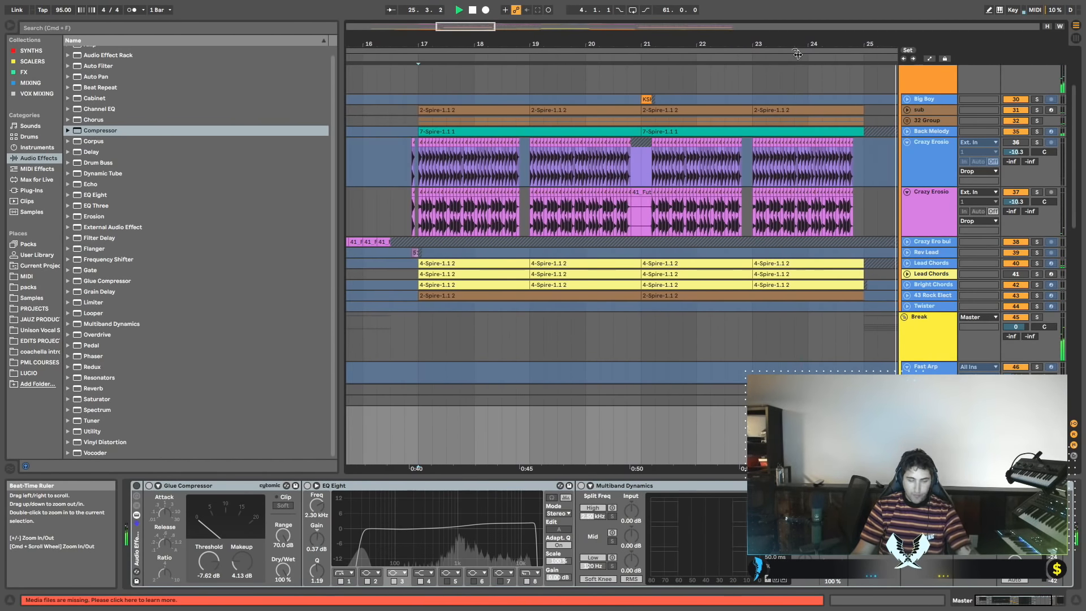
scroll(702, 101, "left", 5)
scroll(700, 98, "left", 2)
left_click(505, 111)
key("space")
key("space")
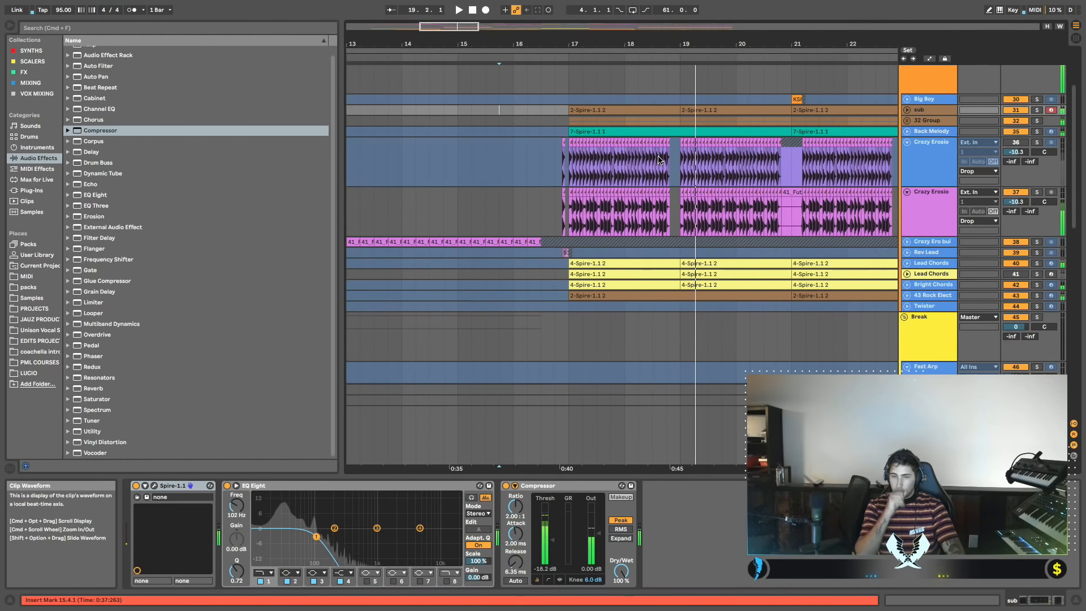
Solo the Drums group and set the playback start to bar 17.
scroll(667, 161, "up", 3)
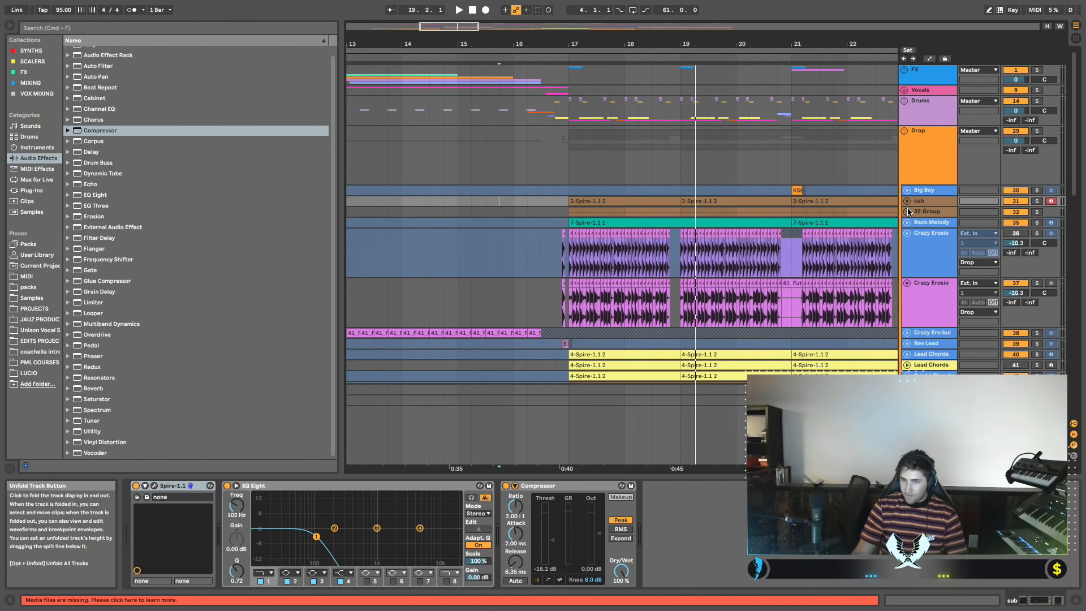
left_click(912, 245)
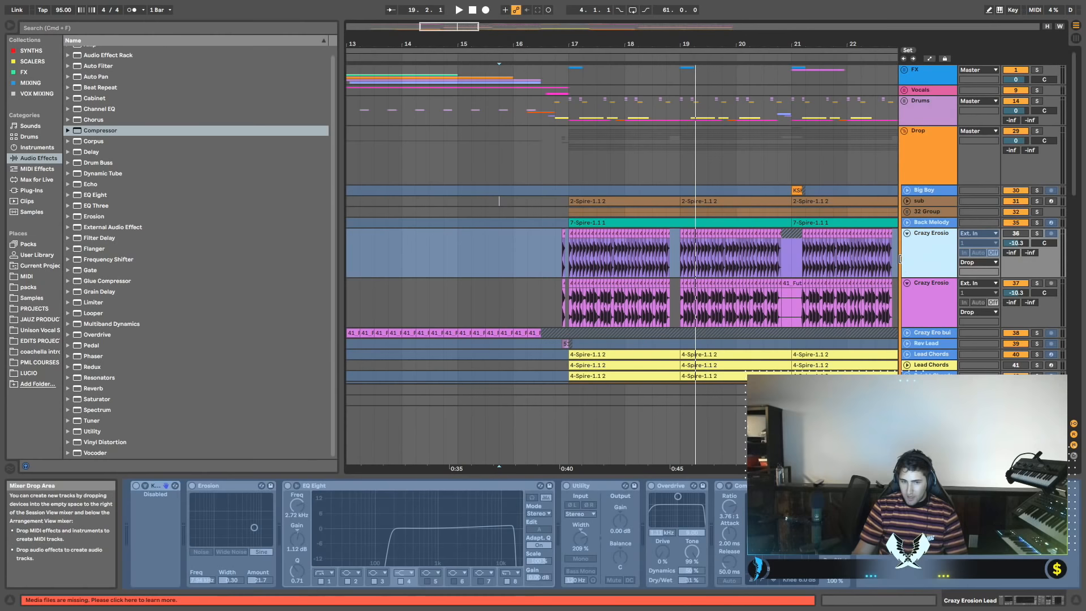
left_click(906, 212)
left_click(905, 120)
left_click(907, 212)
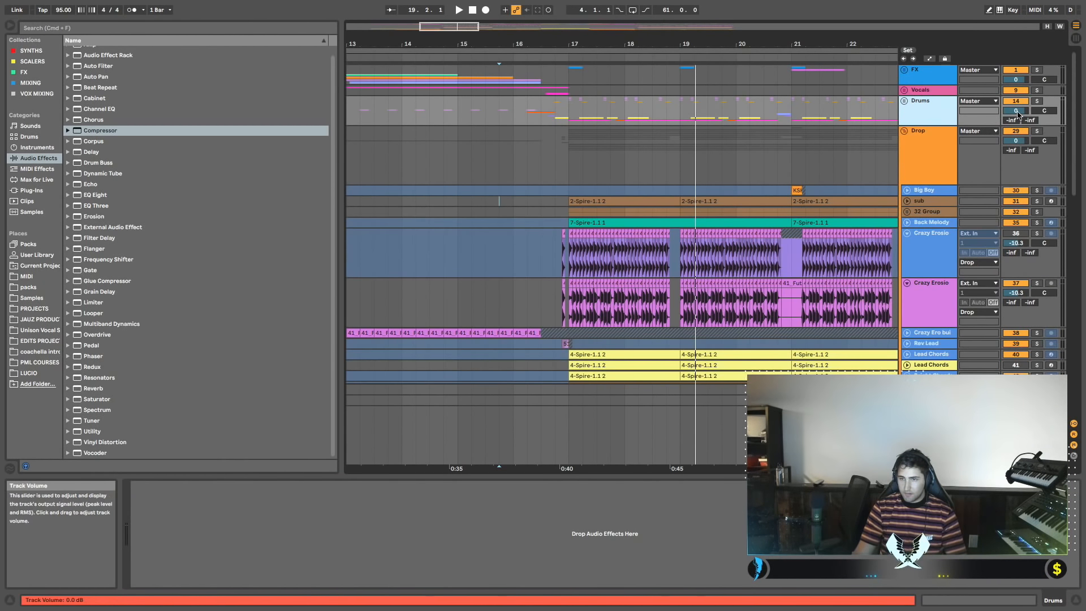
left_click(1037, 100)
left_click(576, 121)
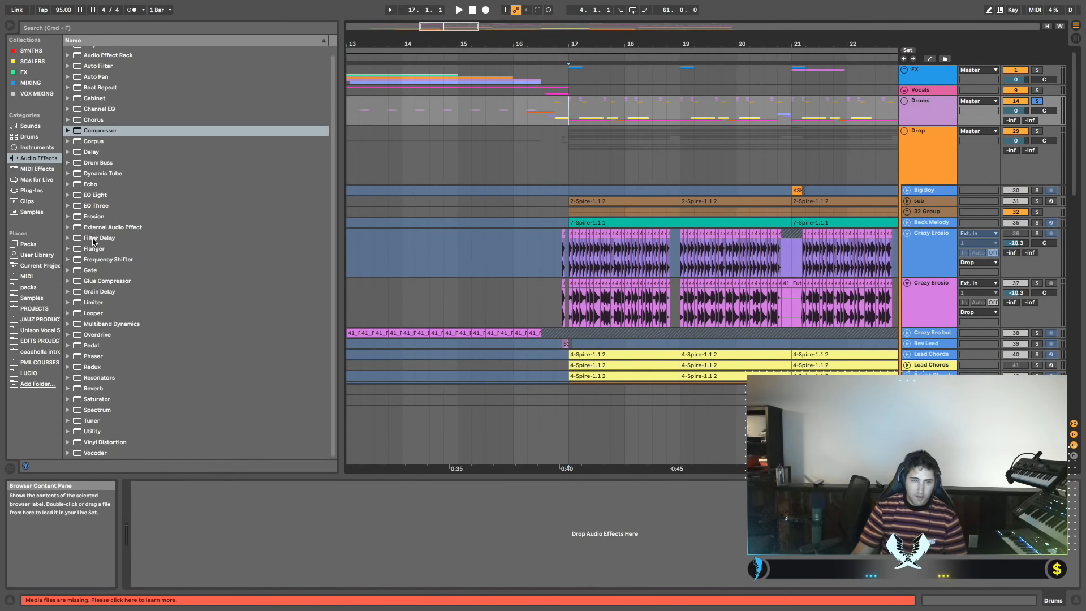
Add a Drum Buss effect to the Drums group.
scroll(111, 277, "up", 1)
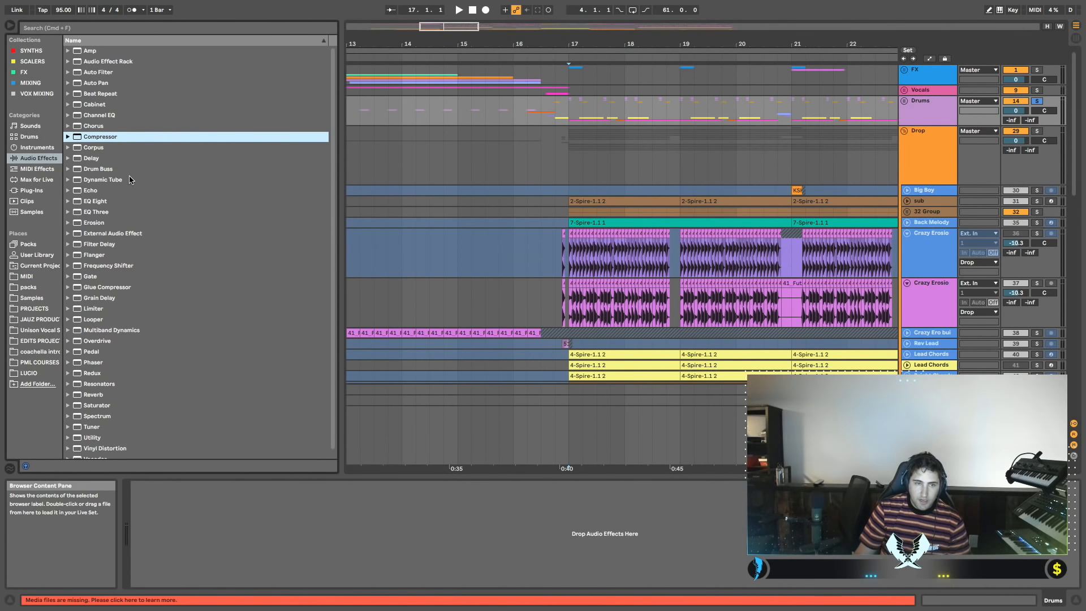
left_click_drag(92, 170, 772, 161)
left_click_drag(663, 243, 635, 156)
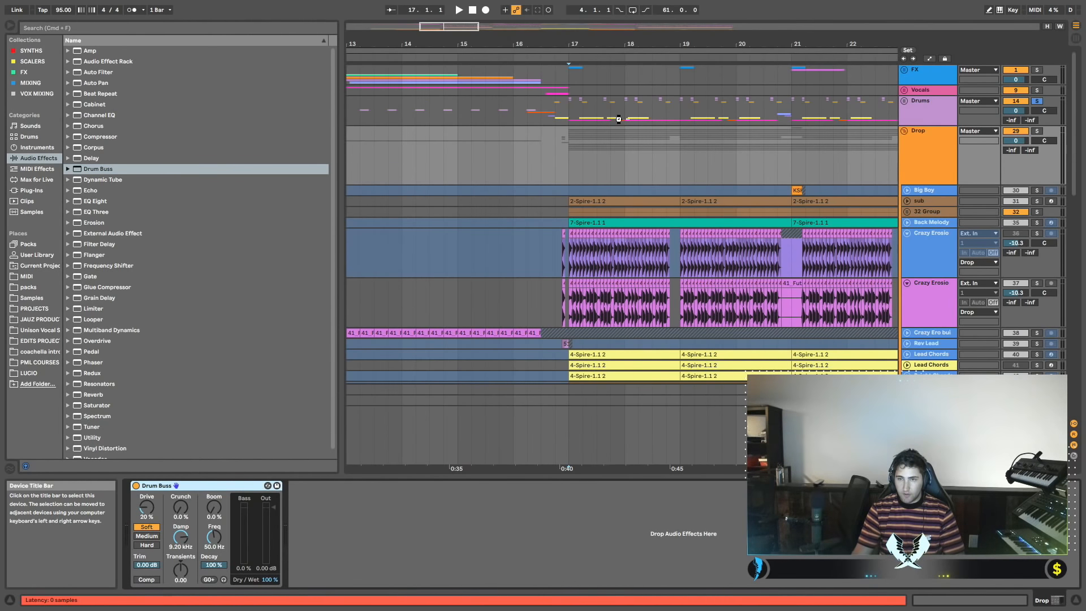
Load the Compression Gate preset into the Drums group's Drum Buss and compare the soloed drums with and without it.
left_click(68, 168)
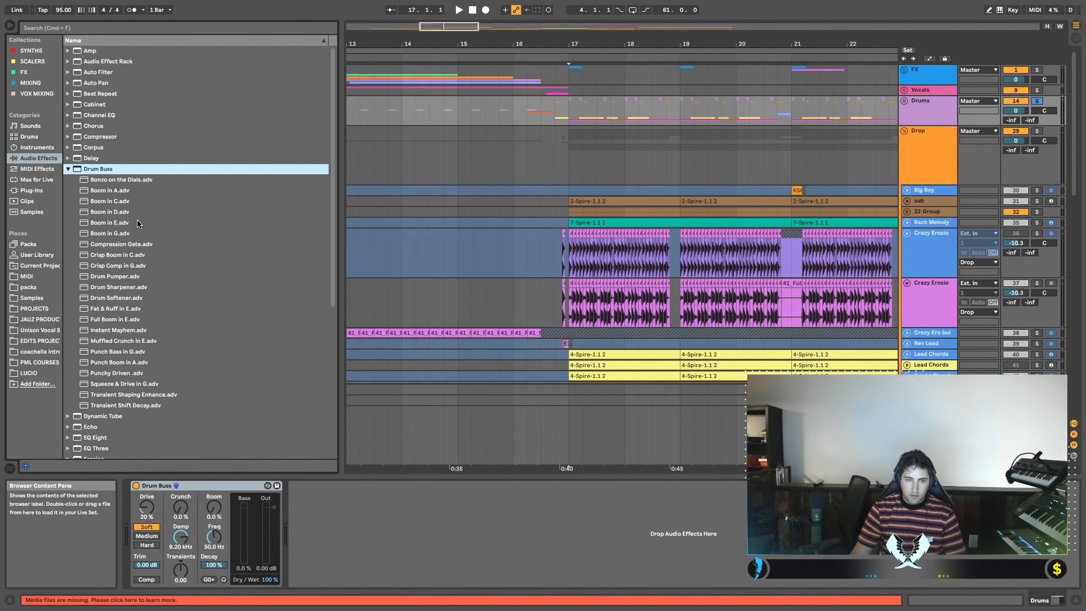
left_click_drag(126, 247, 206, 334)
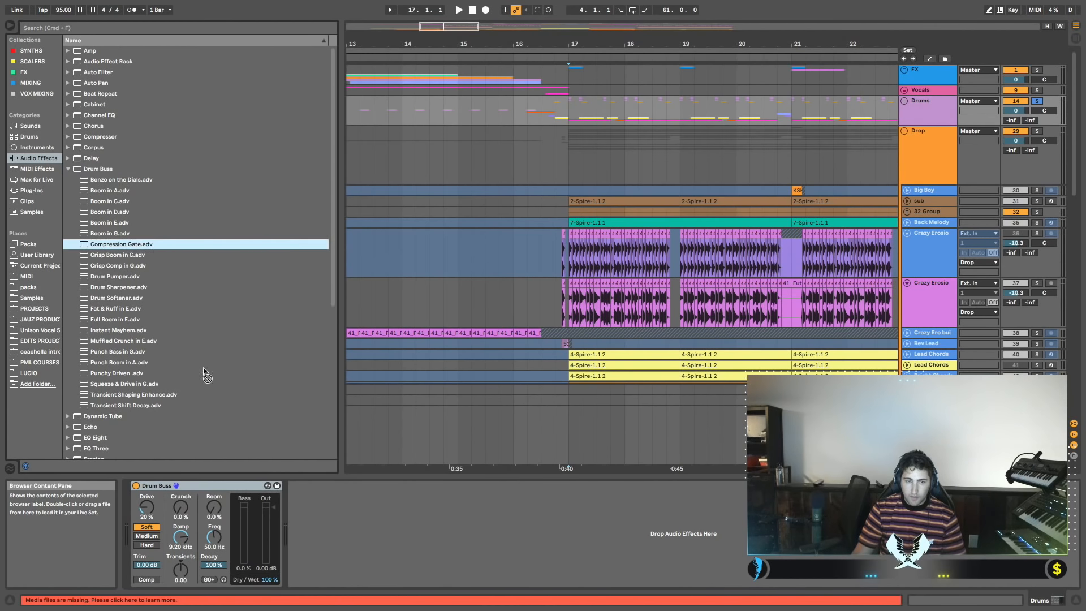
left_click_drag(174, 548, 174, 548)
key("space")
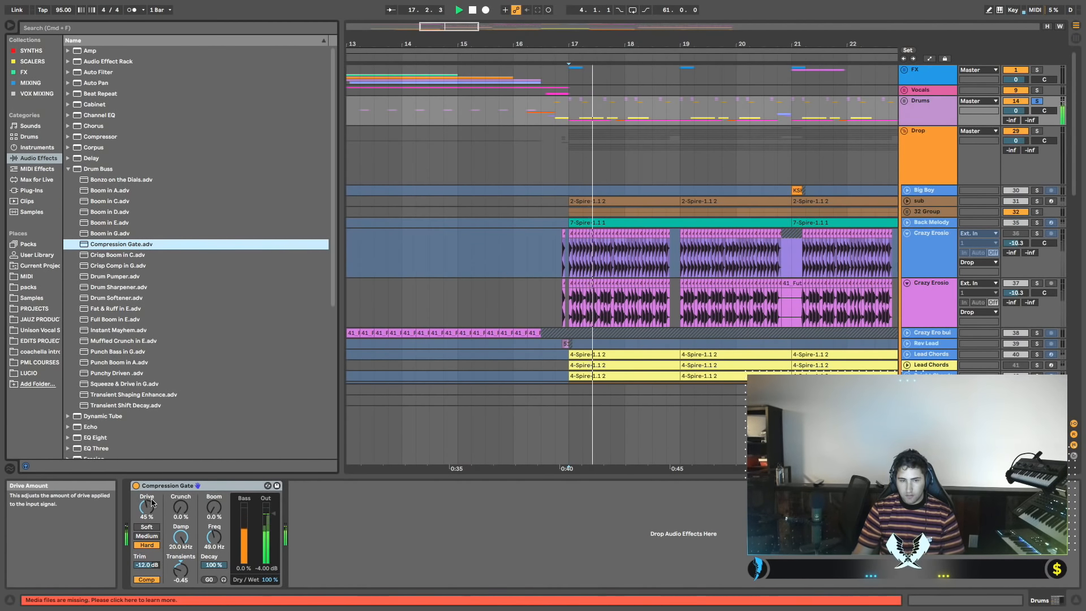
left_click(137, 489)
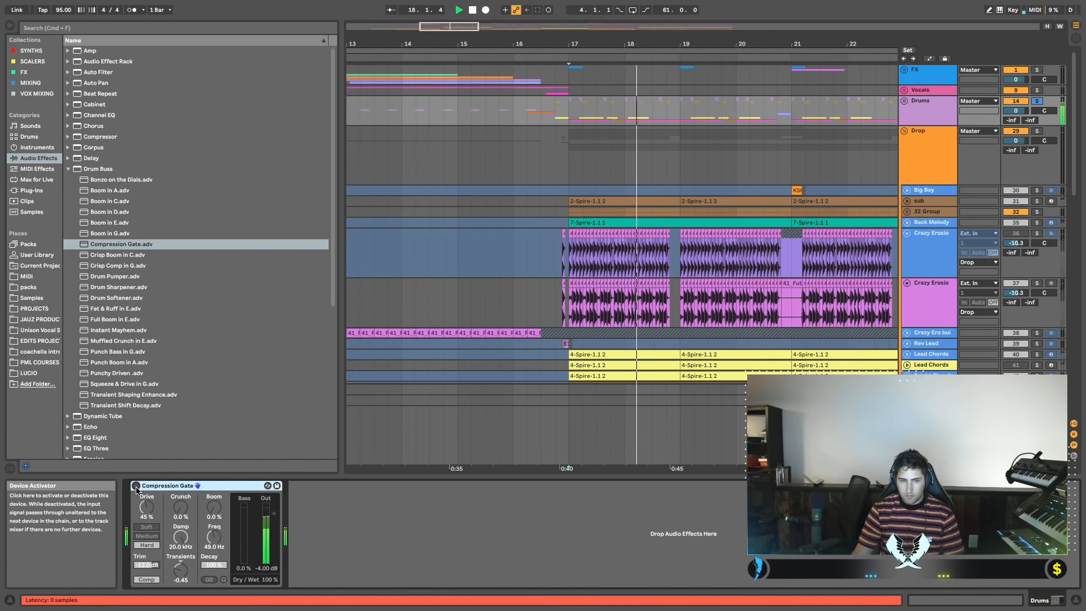
left_click(136, 487)
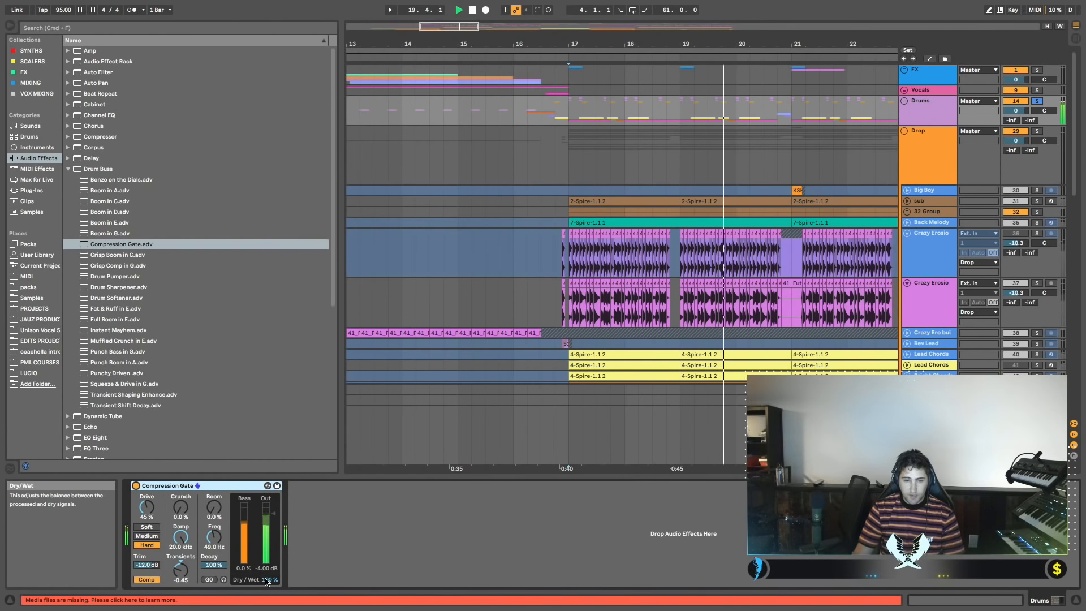
Set Compression Gate's Dry/Wet to 38% and check the drums soloed and in the full mix.
left_click_drag(267, 582, 268, 599)
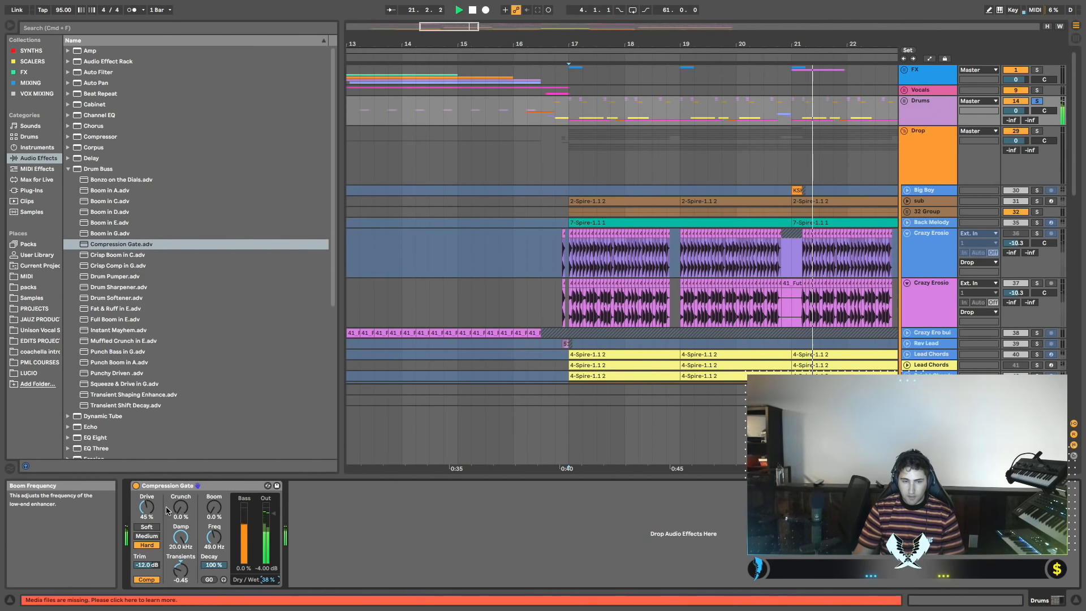
left_click(137, 486)
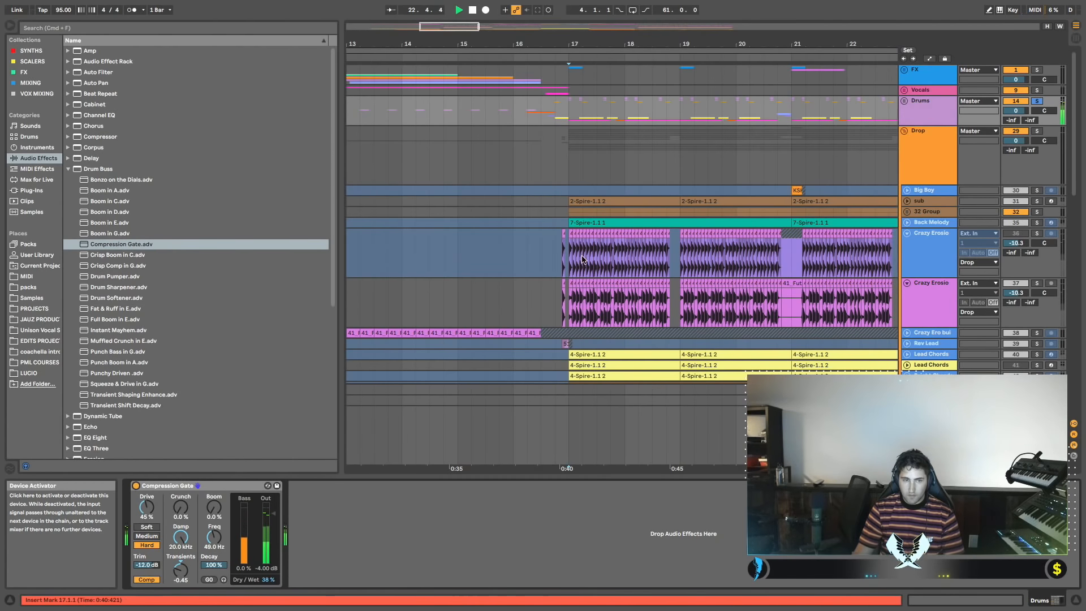
scroll(582, 260, "right", 3)
key("space")
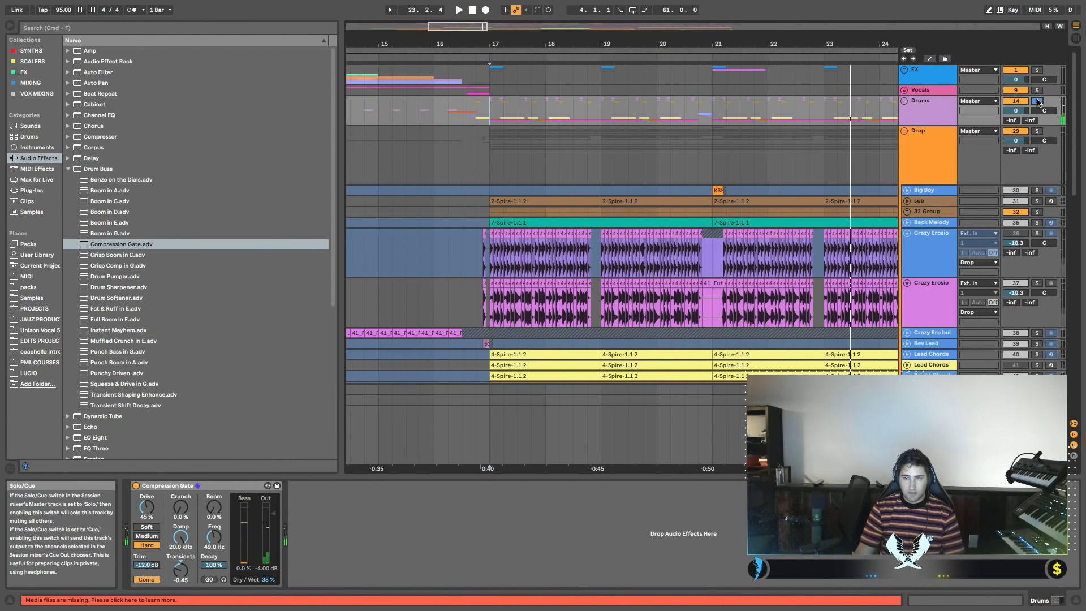
left_click(450, 120)
key("space")
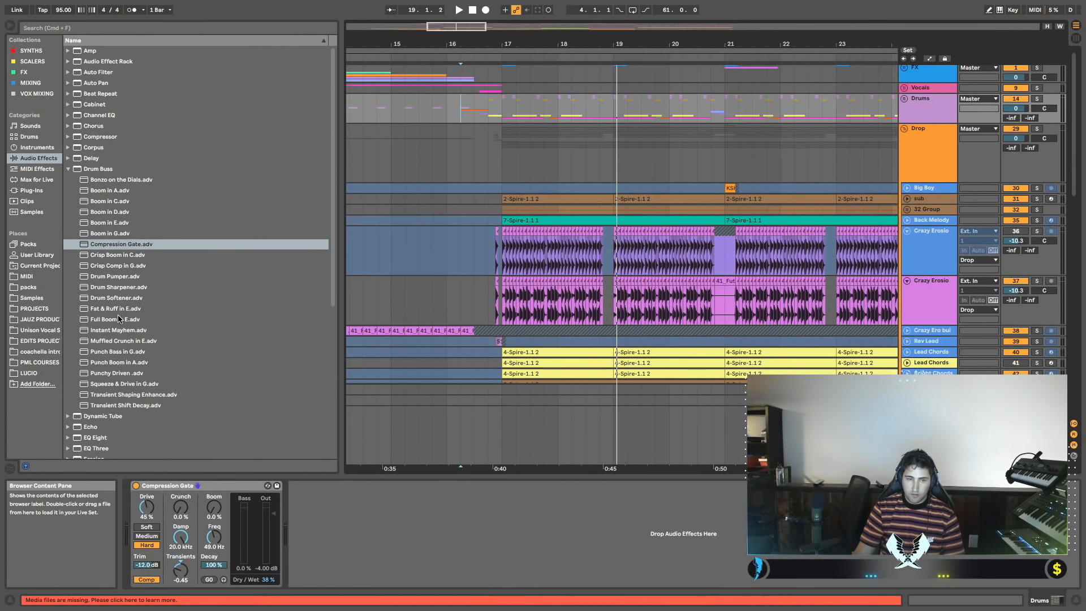
Load the Fat & Ruff in E preset on the Drums group and reduce its Boom to 4.8% while auditioning the soloed drums.
left_click_drag(111, 313, 225, 490)
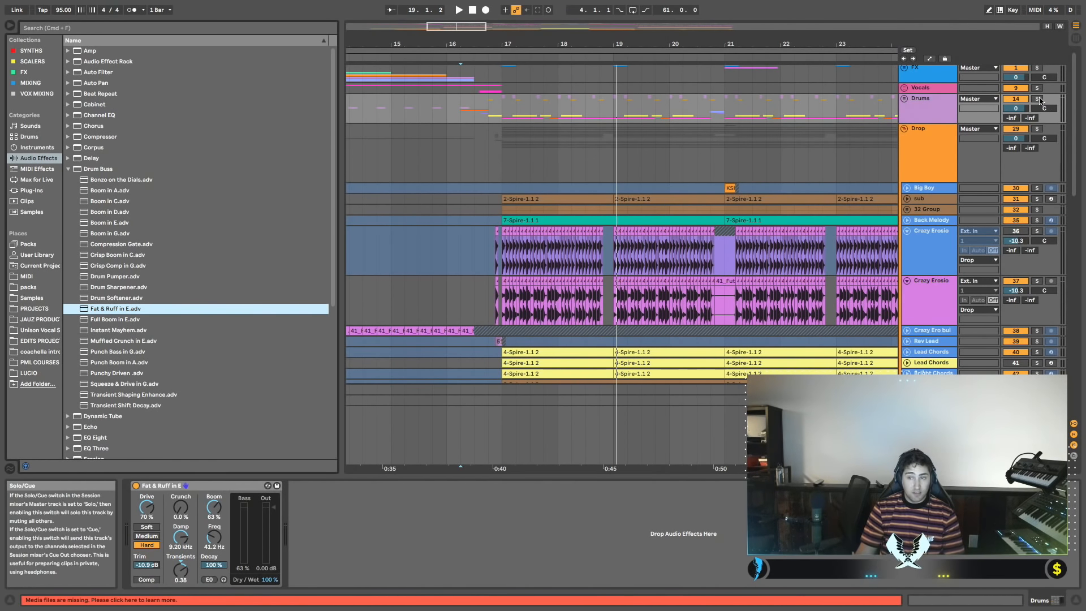
key("space")
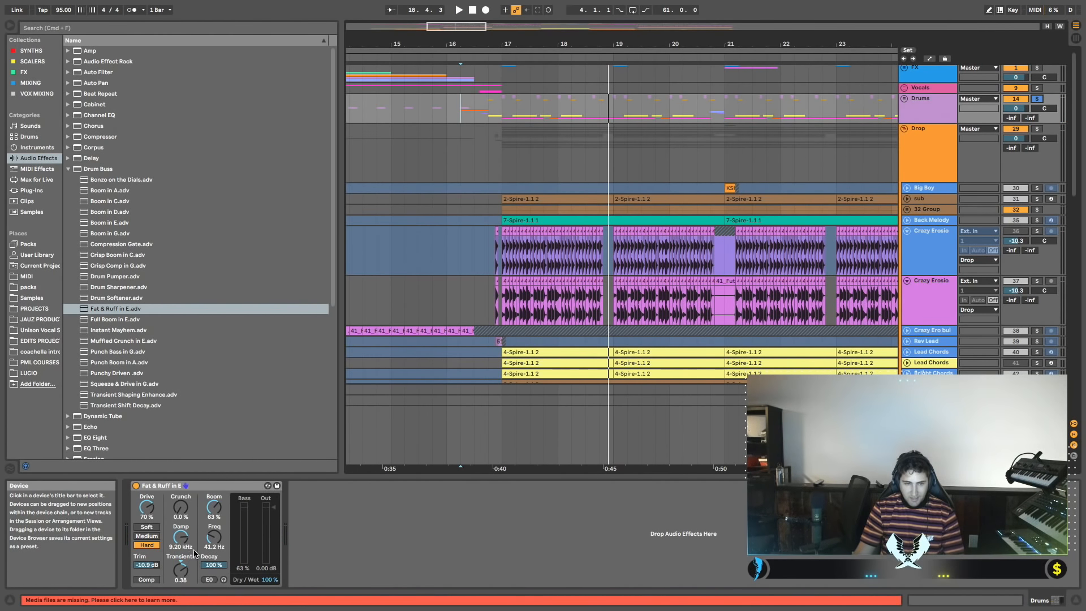
double_click(218, 509)
key("space")
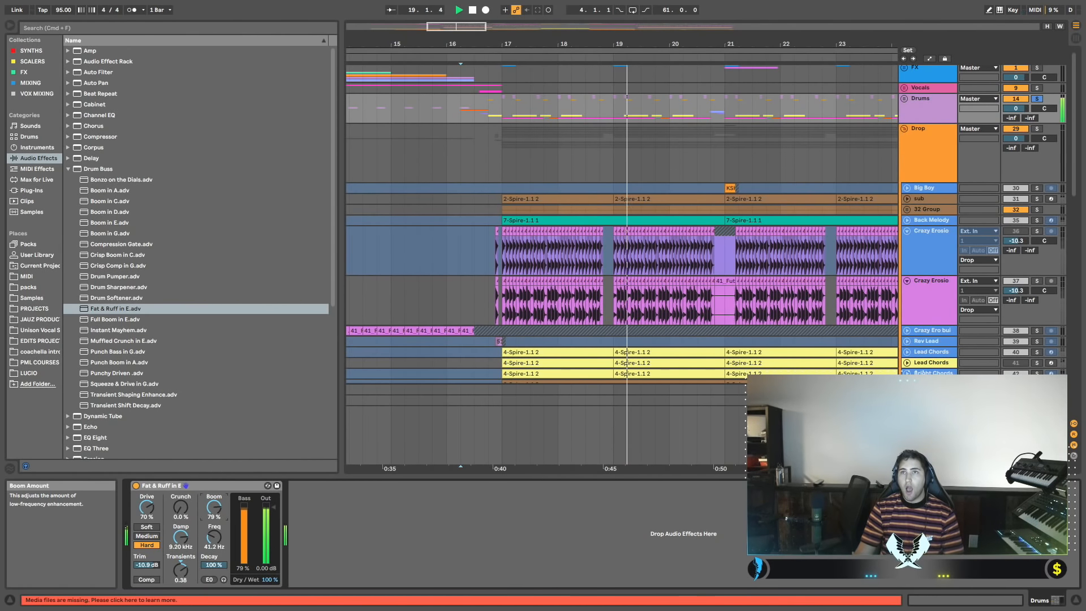
key("space")
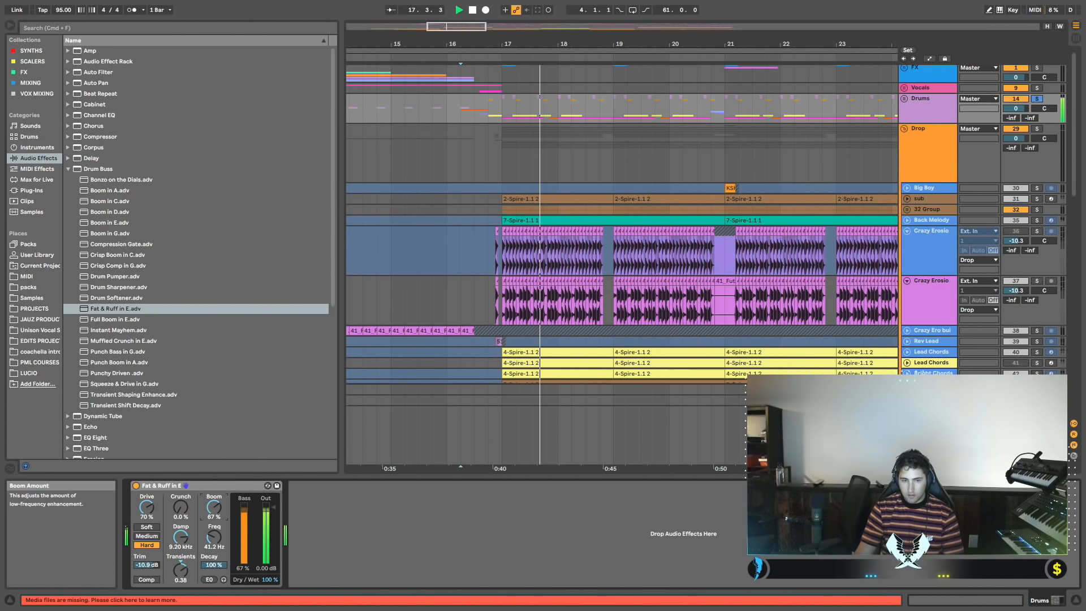
left_click_drag(214, 508, 214, 558)
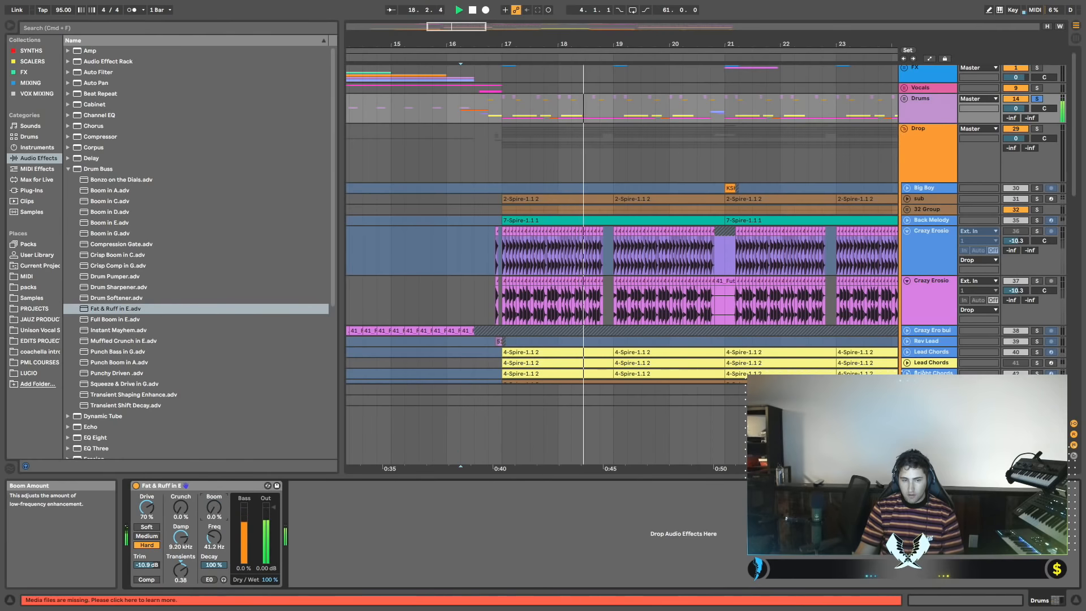
key("space")
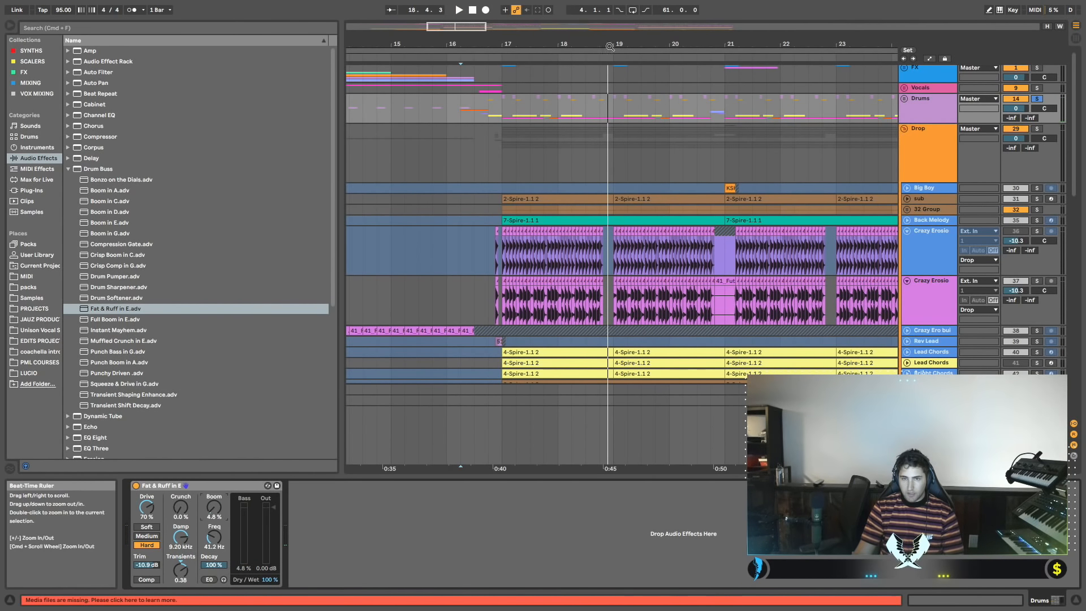
Play the soloed drums from bar 17 and compare them with Fat & Ruff in E bypassed and active.
left_click(502, 117)
scroll(375, 319, "up", 1)
scroll(375, 319, "right", 1)
scroll(375, 319, "right", 1)
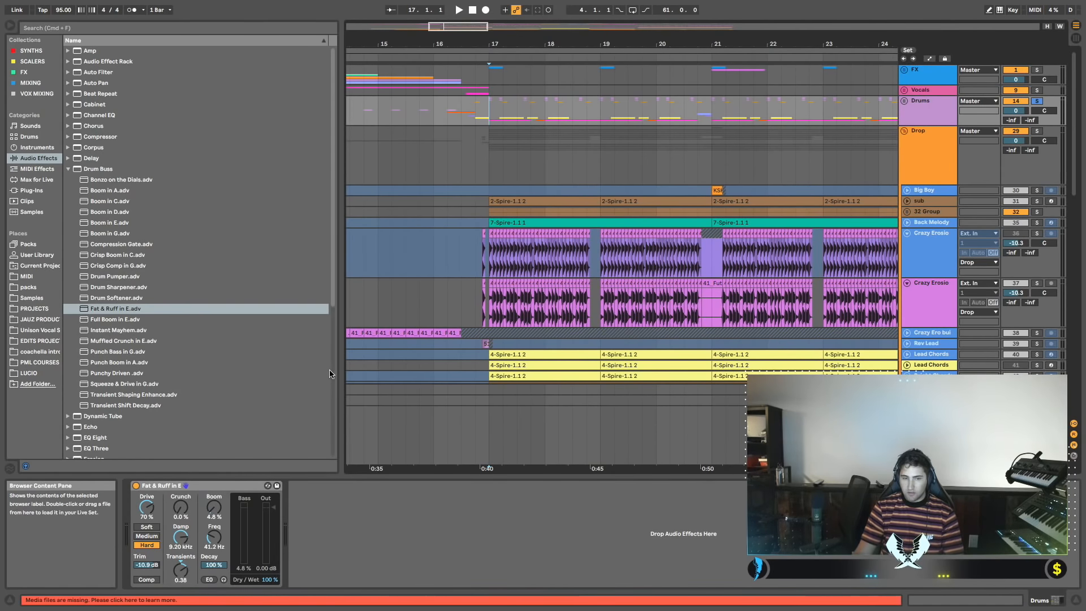
key("space")
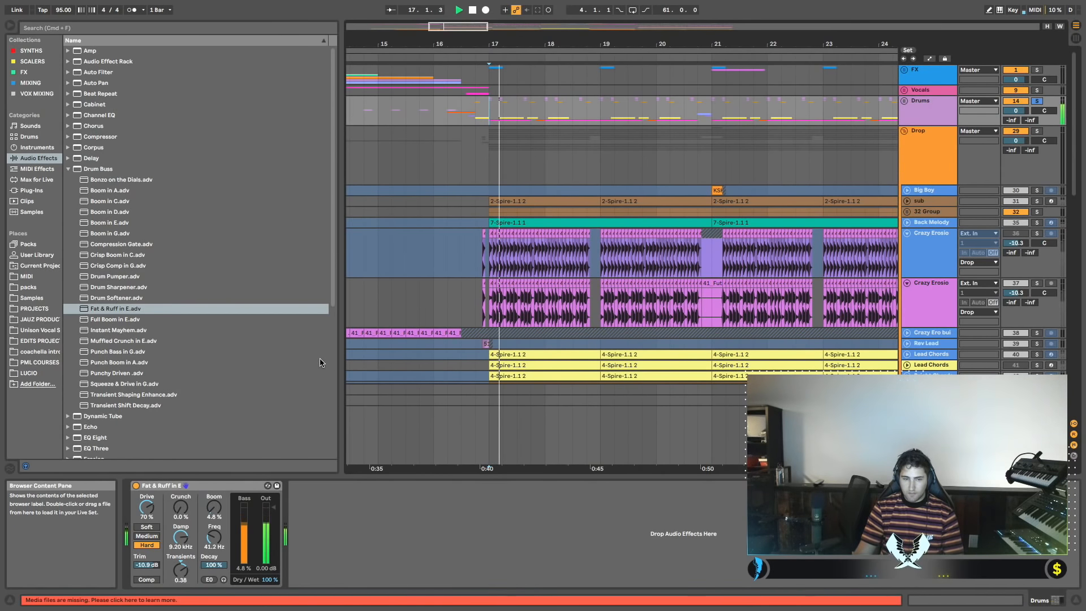
left_click(135, 486)
left_click(136, 486)
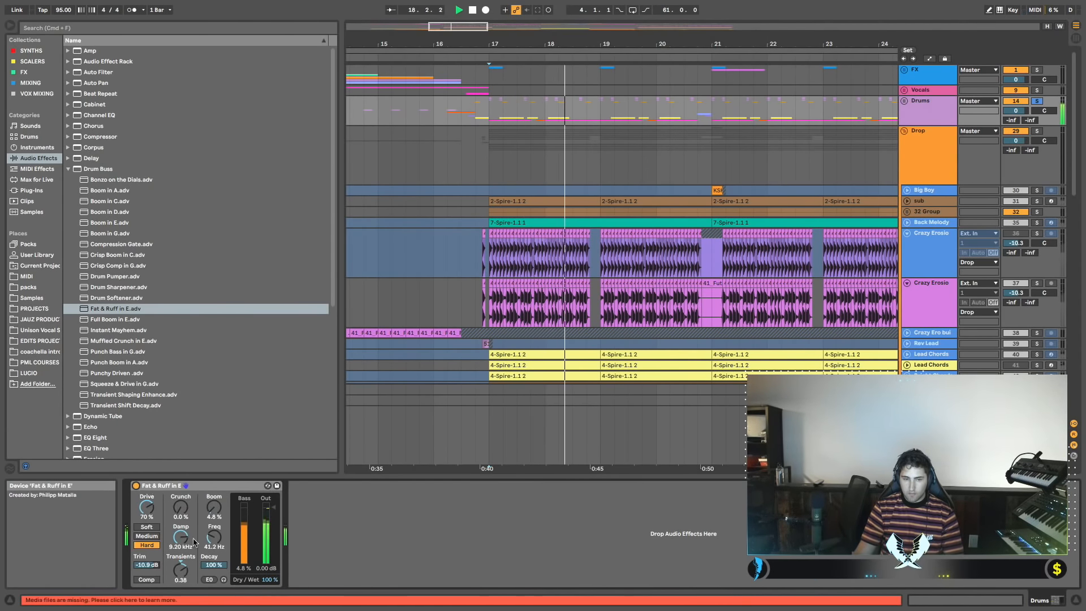
Set Fat & Ruff in E's Dry/Wet to 66%, unsolo the Drums group and play the full mix from bar 14.4.
left_click_drag(267, 580, 268, 587)
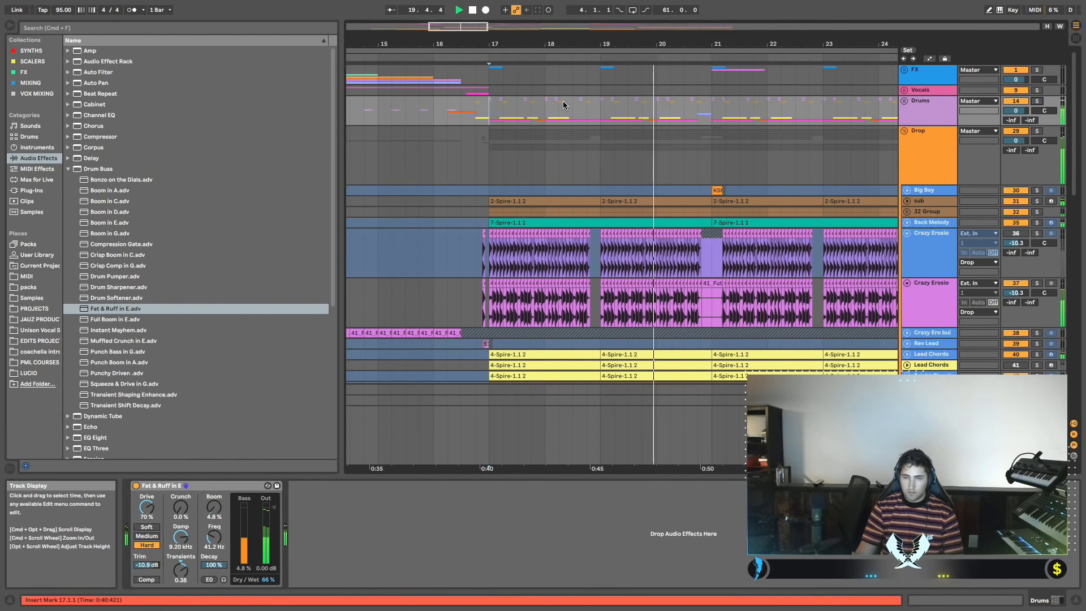
scroll(572, 106, "left", 3)
left_click(439, 123)
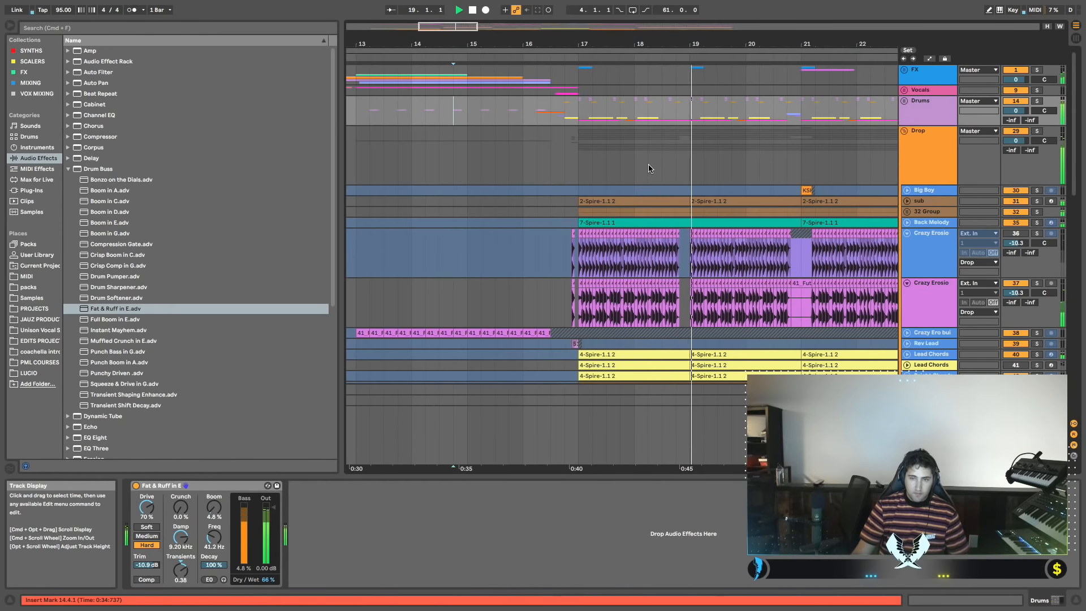
Audition Bright Chords and the first Lead Chords track soloed from bar 17, unfold that Lead Chords track and select its first clip.
scroll(679, 170, "down", 5)
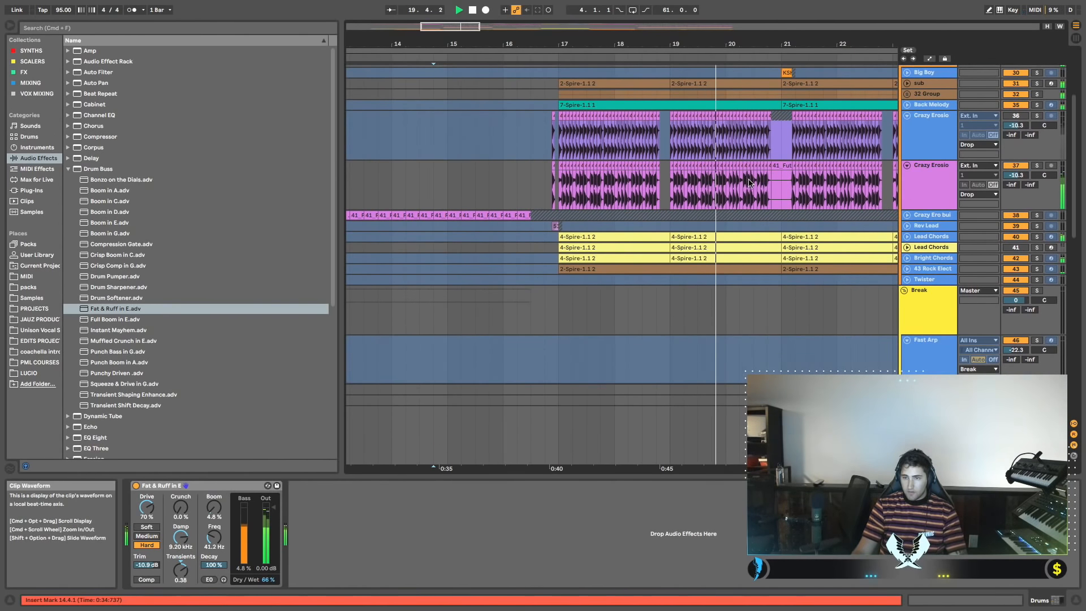
left_click(683, 259)
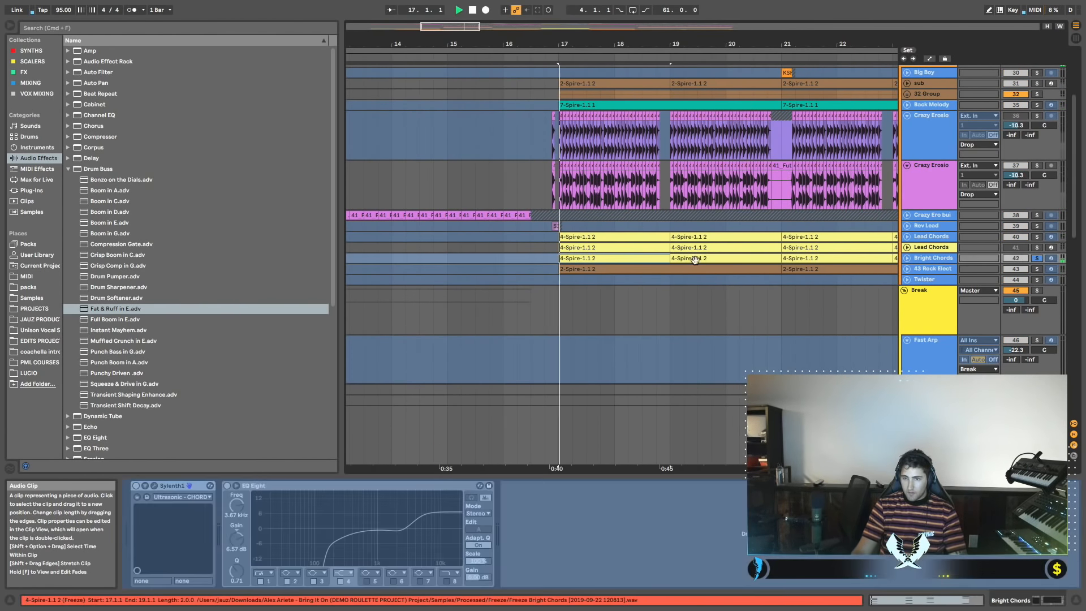
left_click(1037, 237)
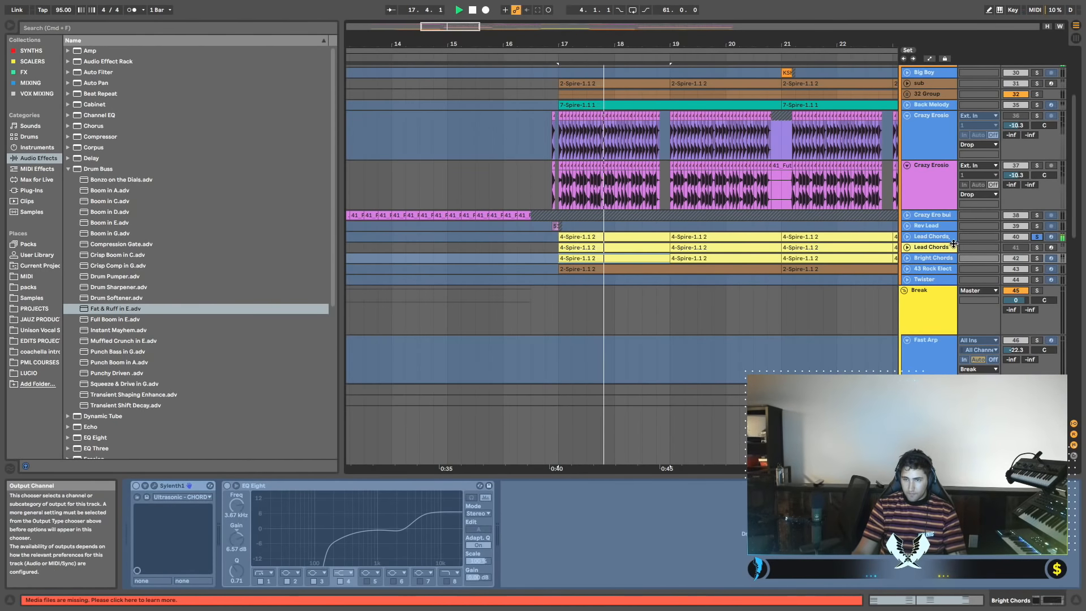
left_click(907, 236)
left_click(596, 236)
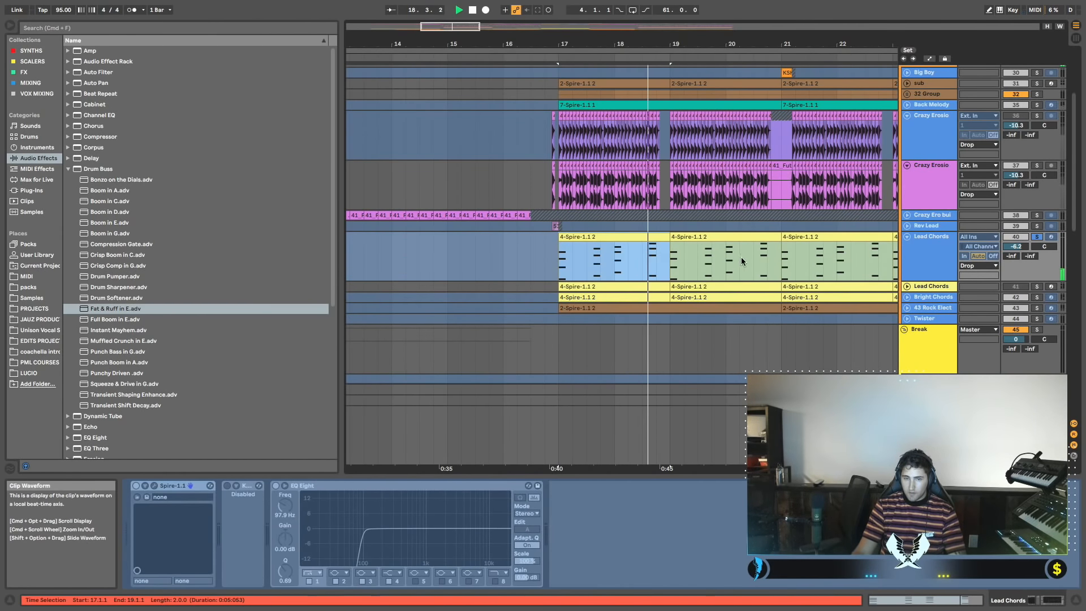
Unfold the second Lead Chords track and compare both Lead Chords tracks soloed from bar 17, ending with their solos off.
scroll(915, 253, "down", 2)
left_click(905, 242)
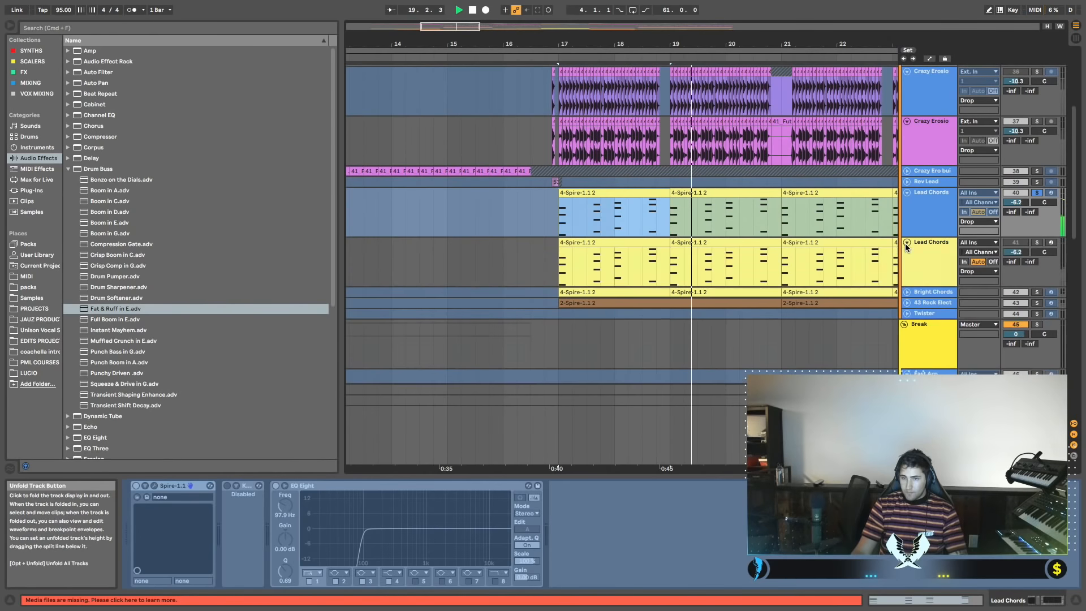
key("space")
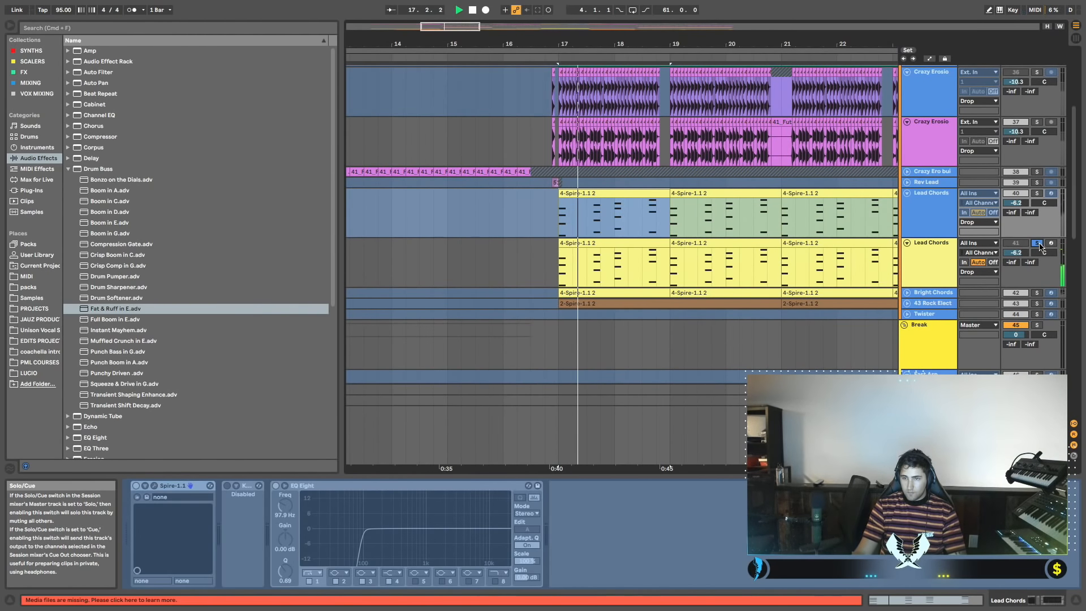
left_click(933, 198)
key("space")
left_click(1037, 193)
key("space")
left_click(927, 208)
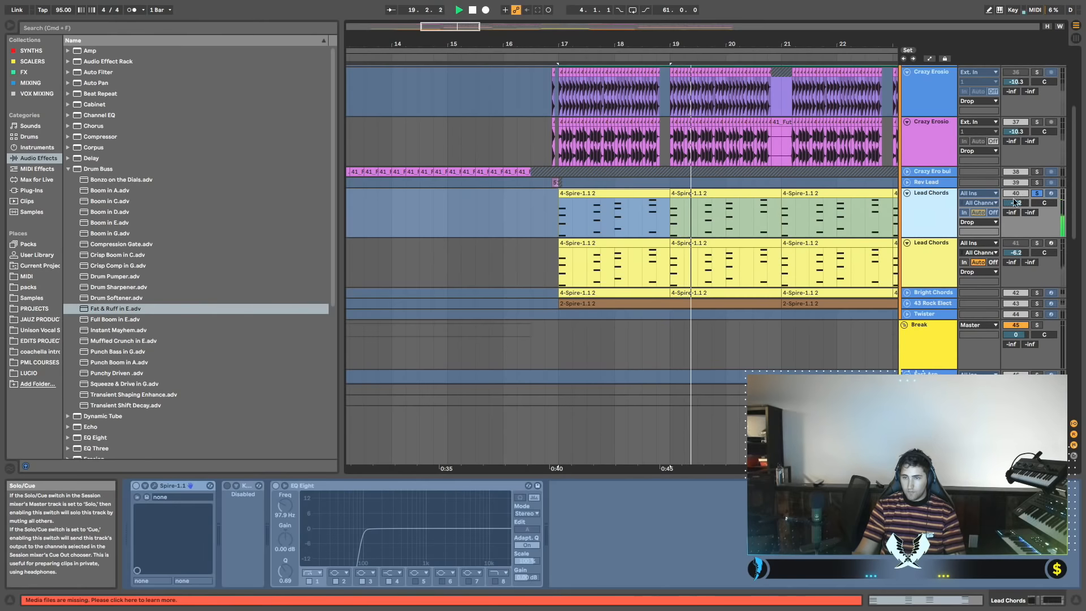
left_click(1037, 194)
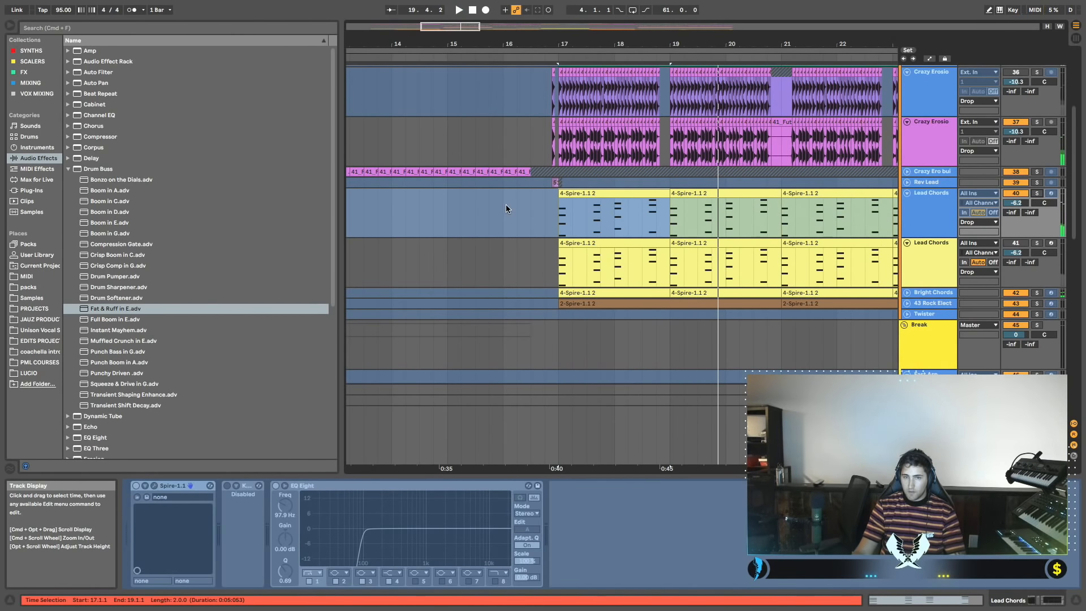
Solo the Drop group and play it from 16.4.1, looking over its tracks.
scroll(506, 205, "up", 5)
left_click(544, 246)
left_click(1037, 130)
key("space")
scroll(788, 200, "down", 5)
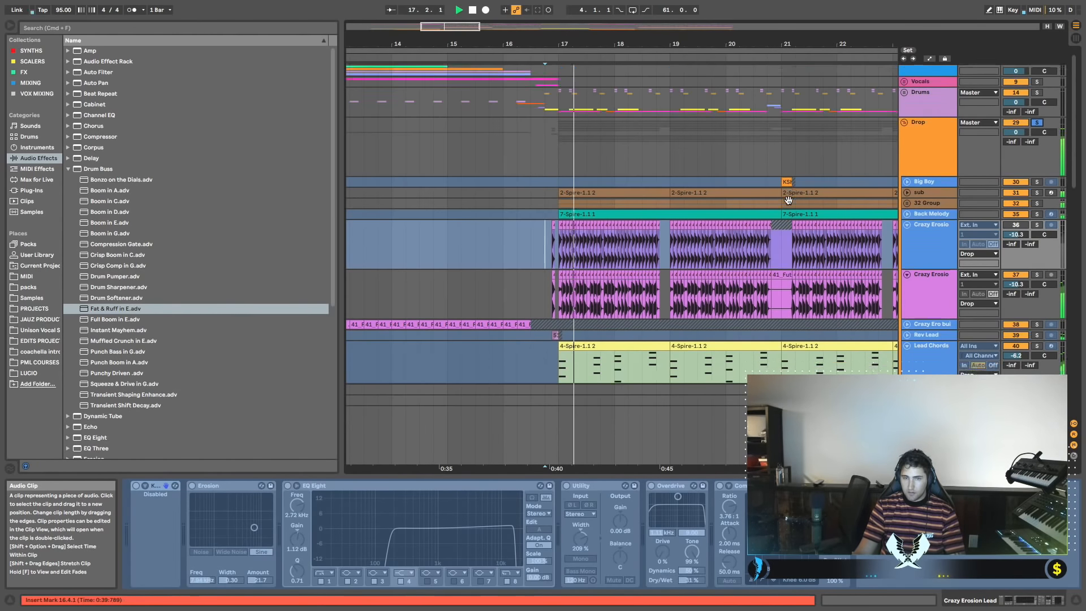
scroll(802, 203, "up", 2)
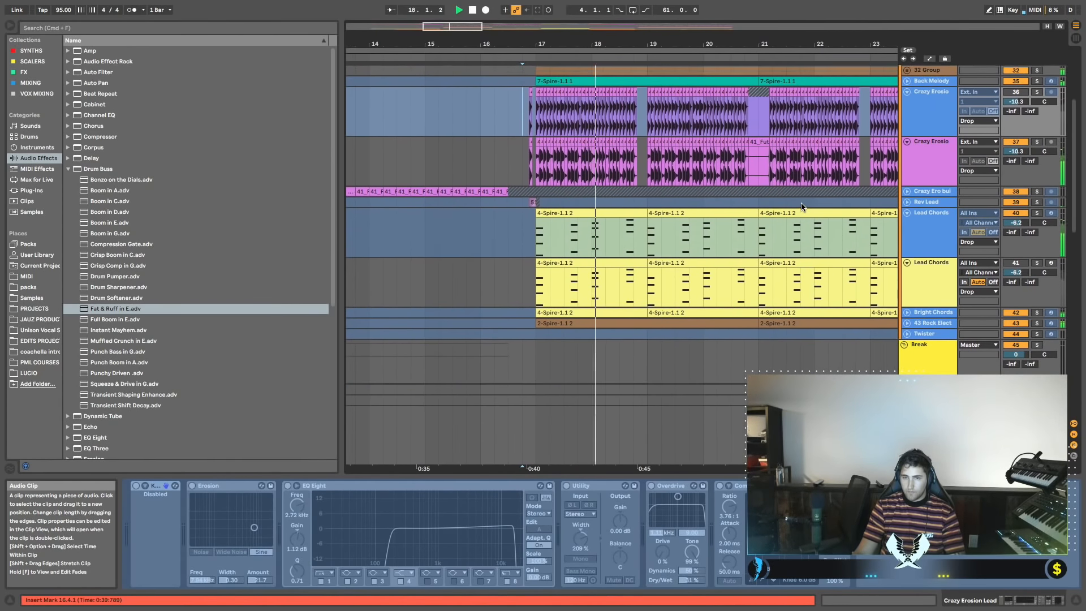
scroll(801, 203, "left", 1)
scroll(802, 207, "left", 1)
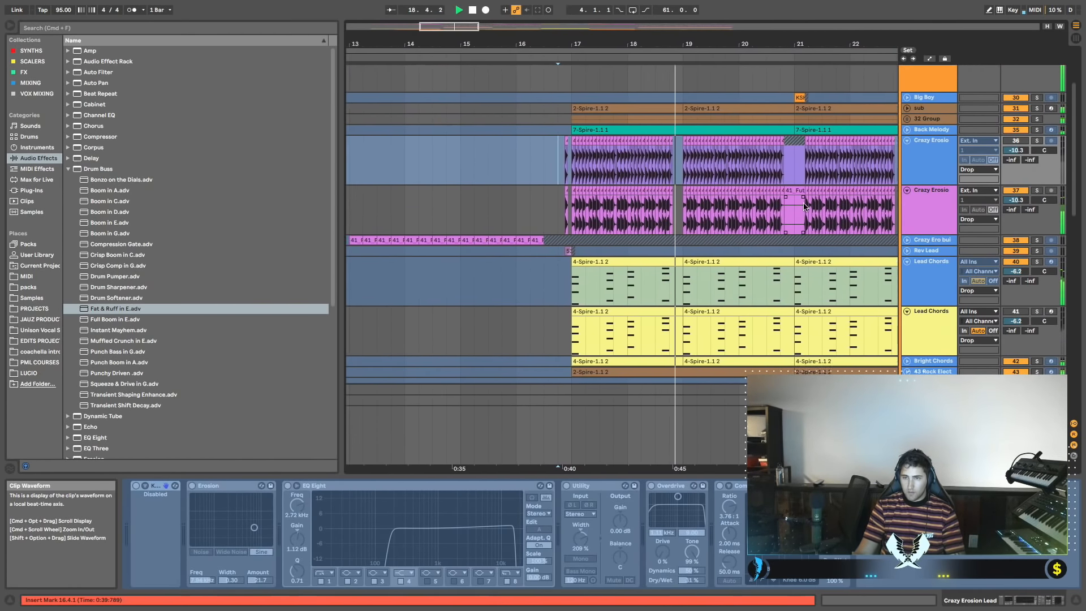
Audition the 32 Group and the sub track soloed from bar 17, and unfold the sub track to show its devices.
left_click(1037, 119)
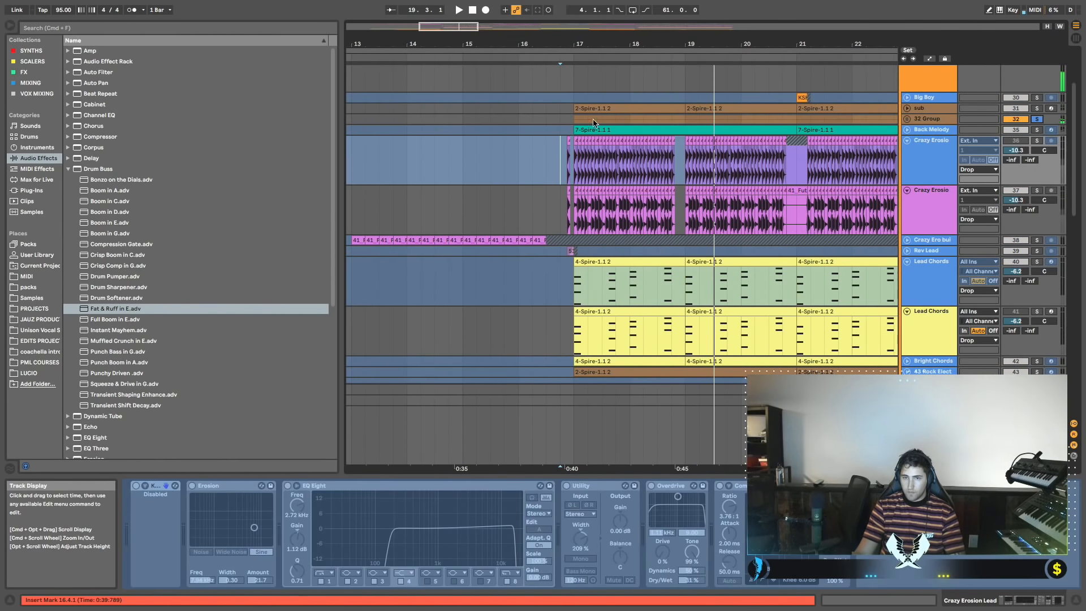
left_click(574, 119)
left_click(1035, 109)
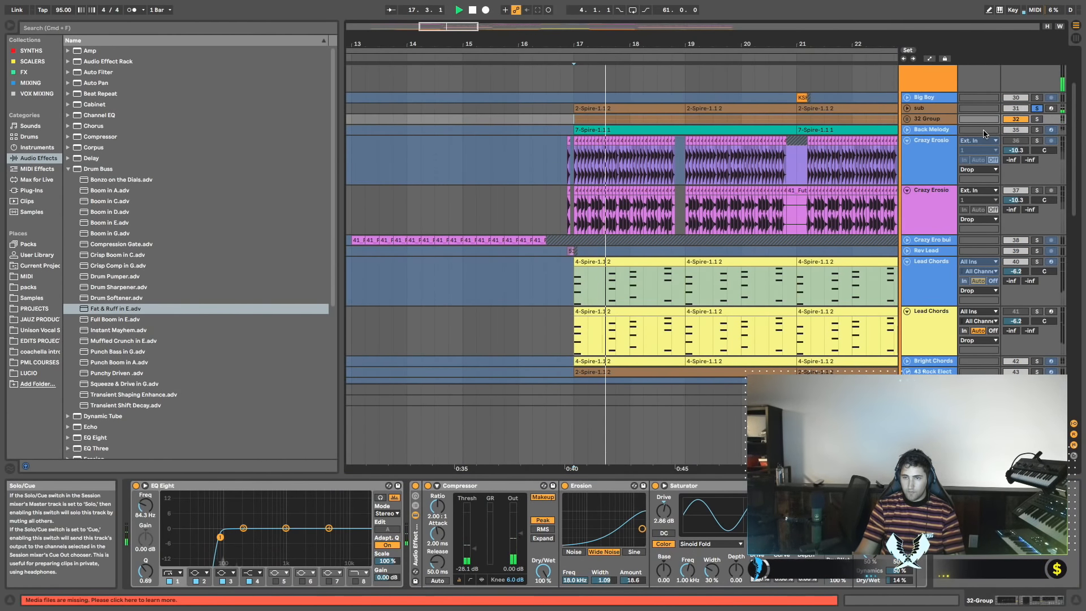
left_click(916, 108)
left_click(906, 108)
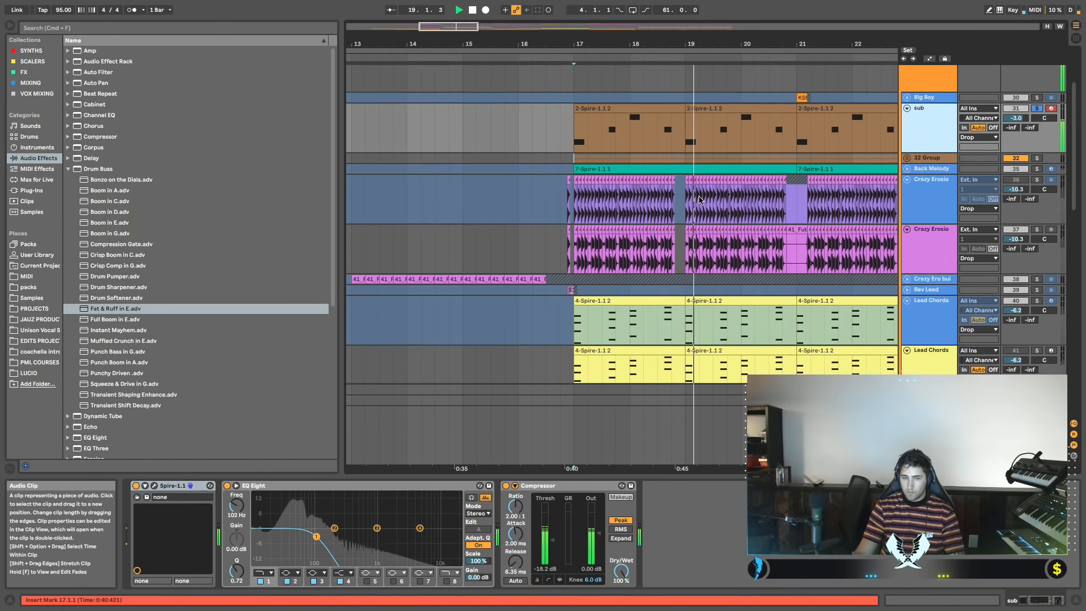
scroll(826, 163, "up", 2)
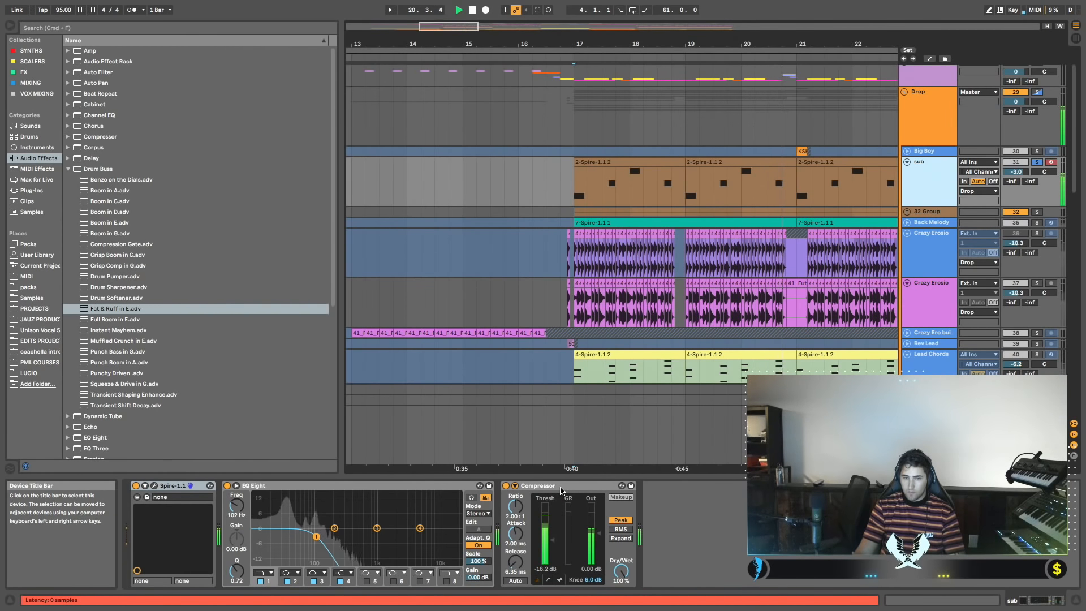
Check the sidechain settings of the sub track's Compressor, copy it to the Drop group and play the soloed group from bar 17.
left_click(514, 487)
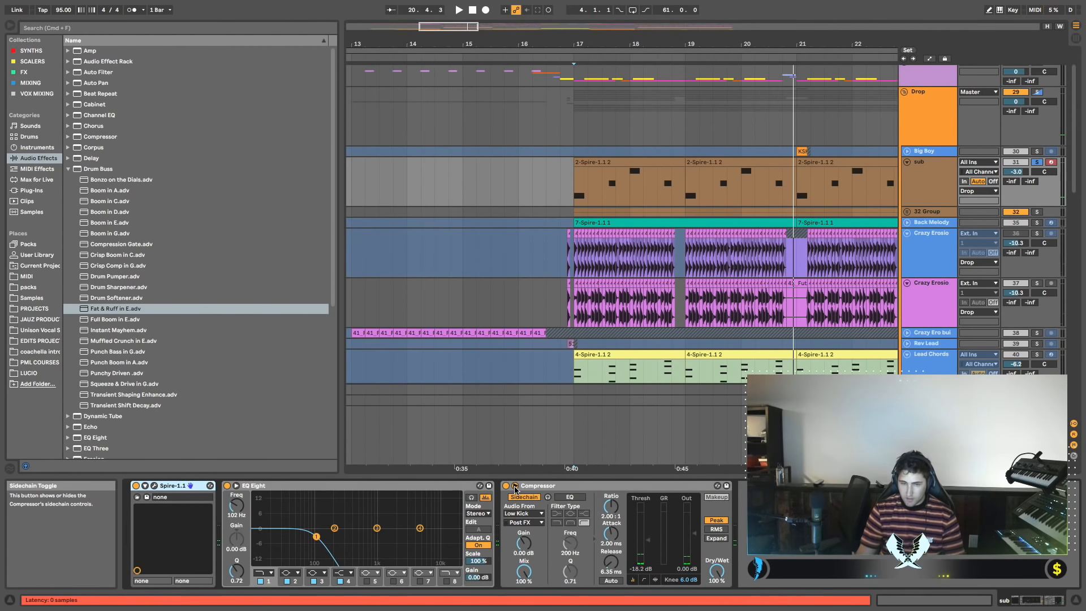
left_click(515, 487)
left_click(543, 486)
left_click(588, 132)
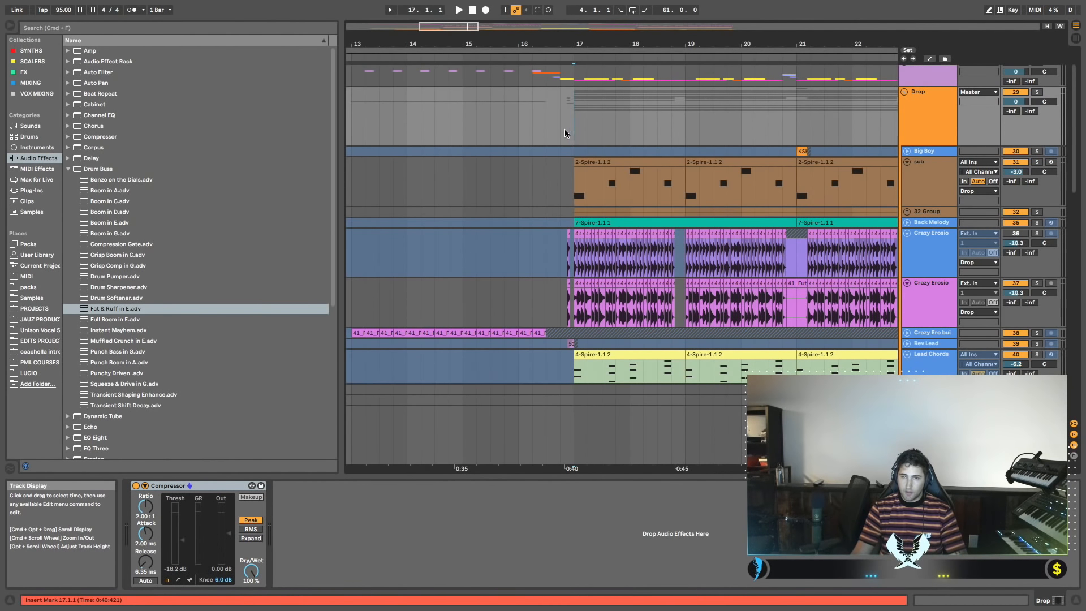
key("space")
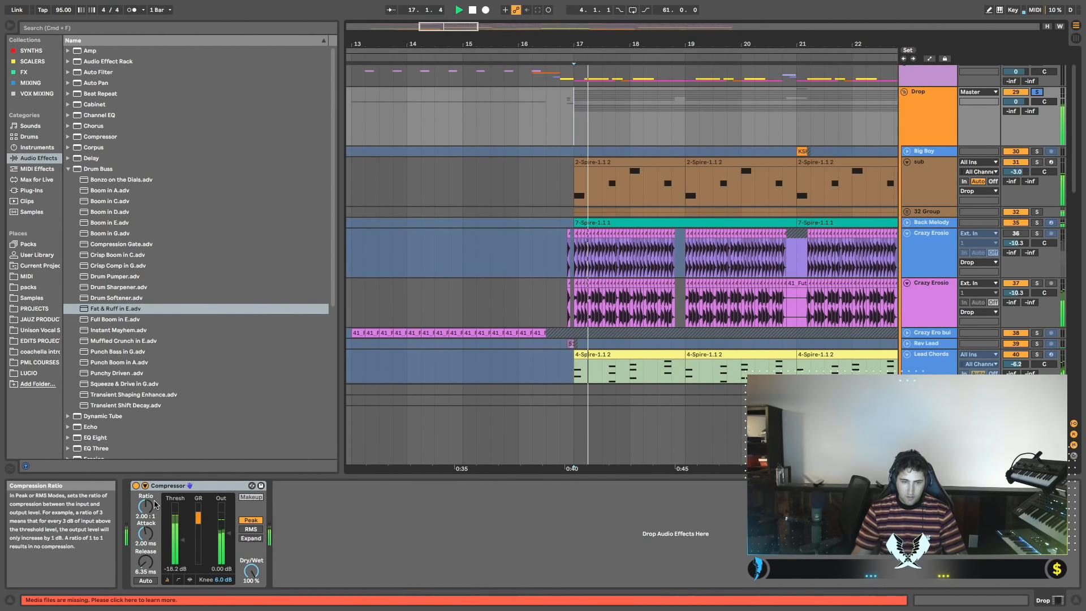
Show the sidechain controls of the Drop group's Compressor and set its external source to Kick Punch.
key("space")
left_click(146, 486)
key("space")
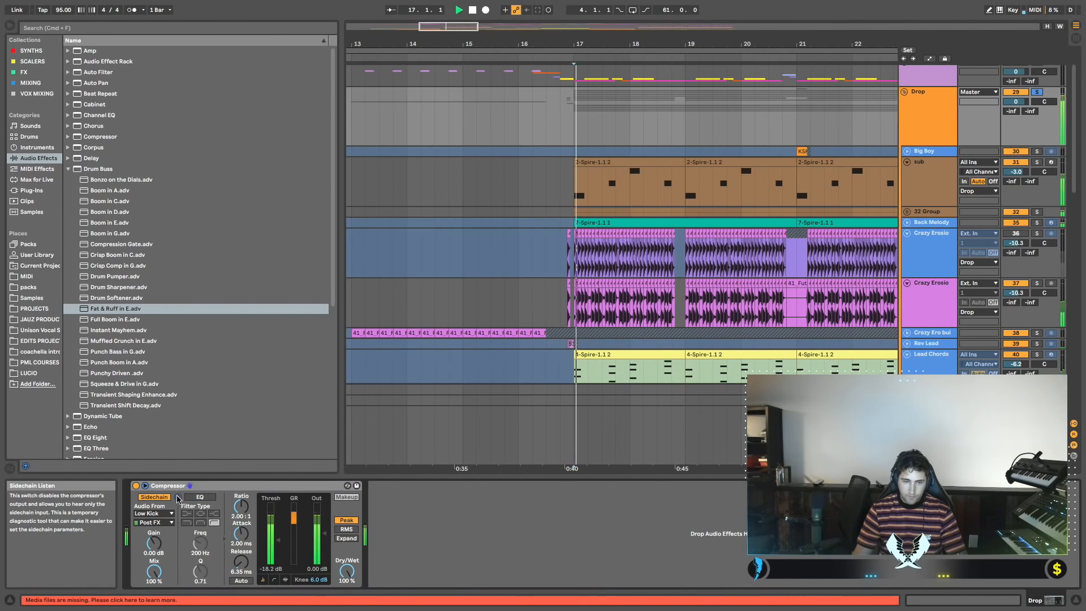
left_click(165, 513)
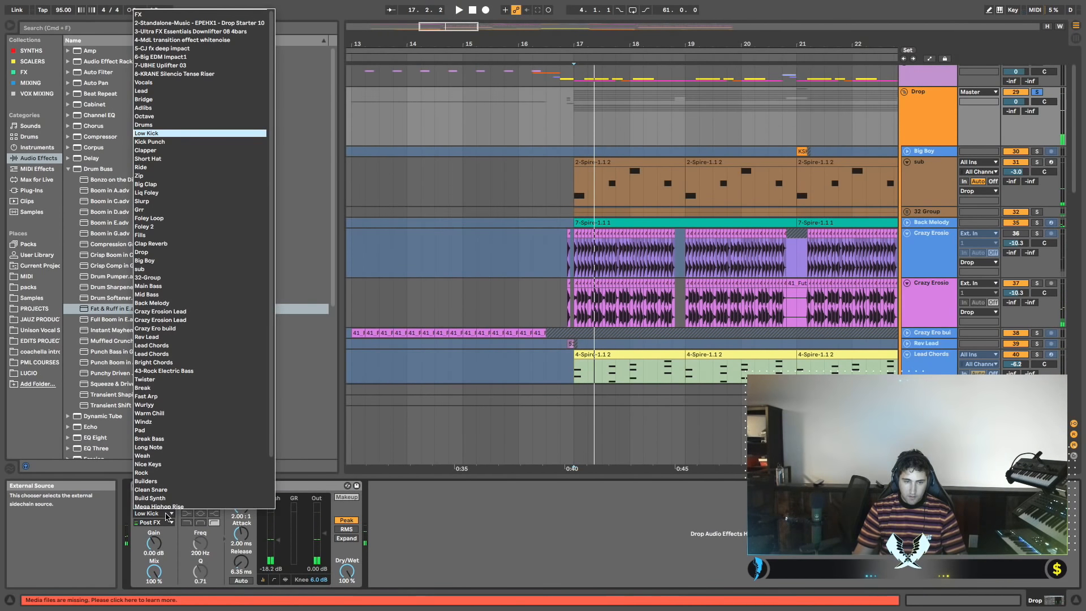
left_click(150, 141)
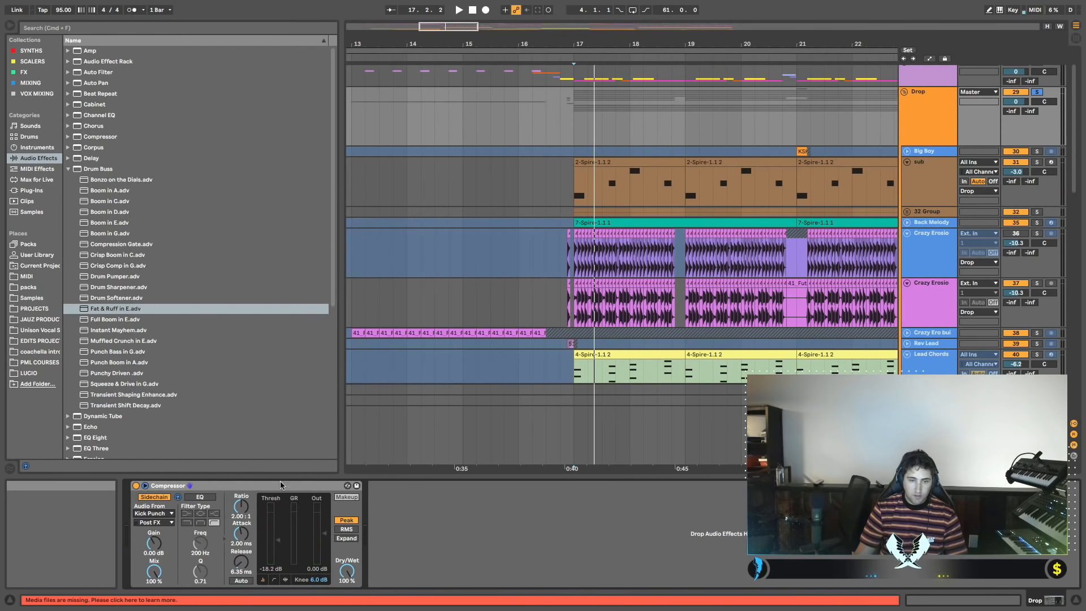
Enable the sidechain EQ on the Drop group's Compressor at 153 Hz and switch the device to its gain reduction activity view.
key("space")
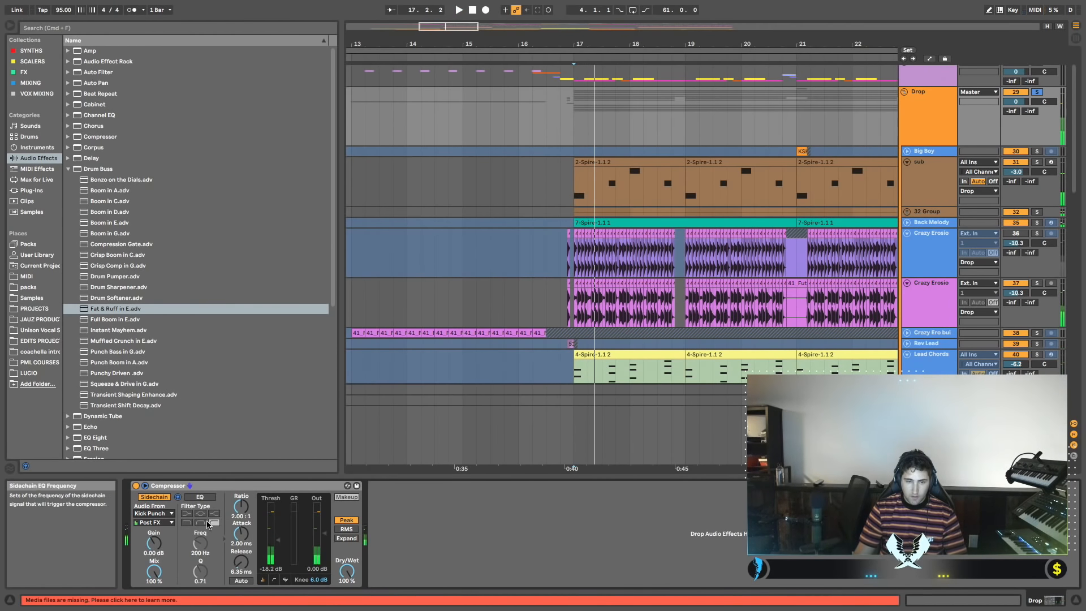
left_click(211, 524)
key("space")
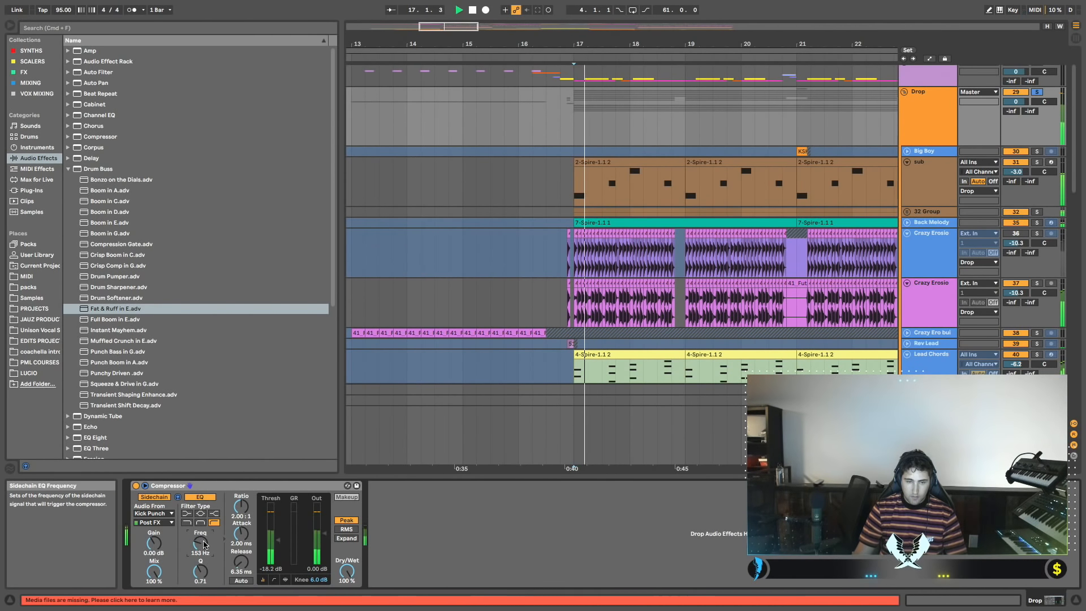
left_click(285, 579)
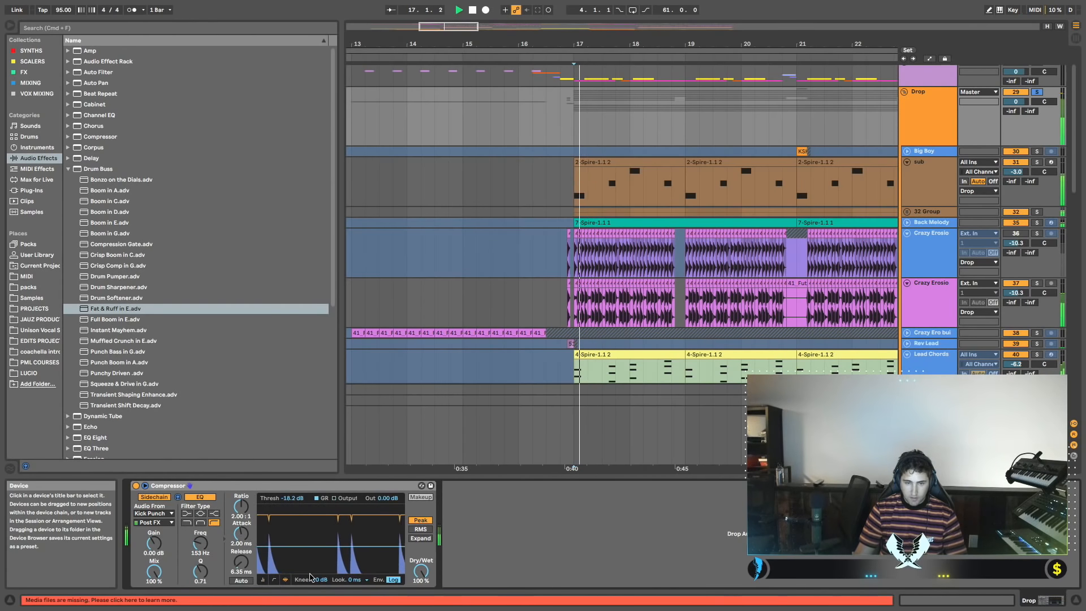
Lower the Compressor's threshold to -inf dB and audition the ducking on the soloed Drop group from bar 17.
left_click_drag(325, 555, 325, 573)
key("space")
key("space")
key("space")
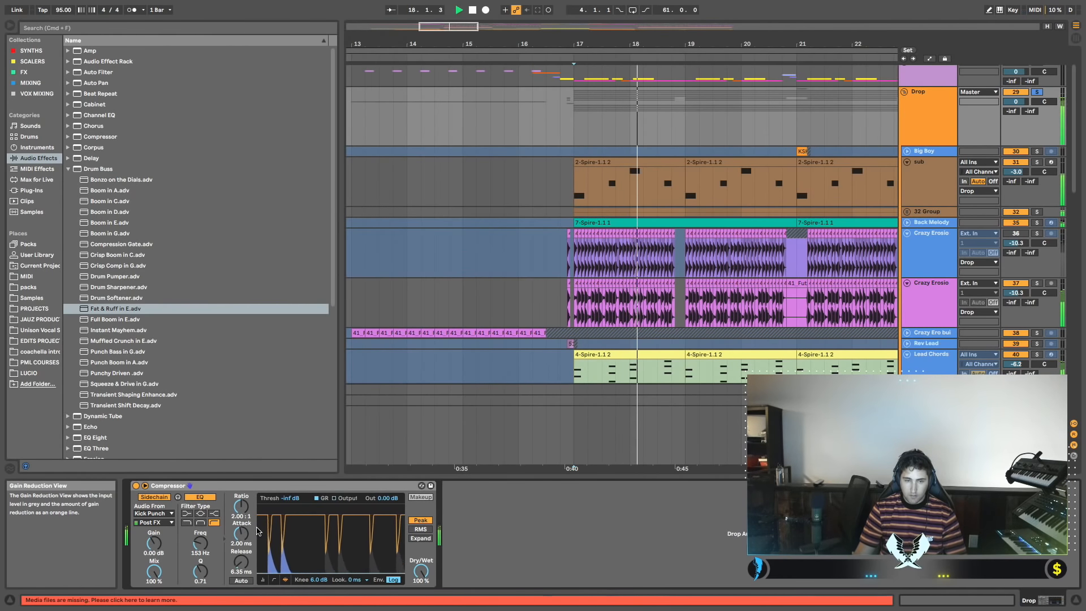
key("space")
Duplicate the Drop group's Compressor and set the copy's sidechain source to Clapper after checking the drum tracks.
left_click(207, 485)
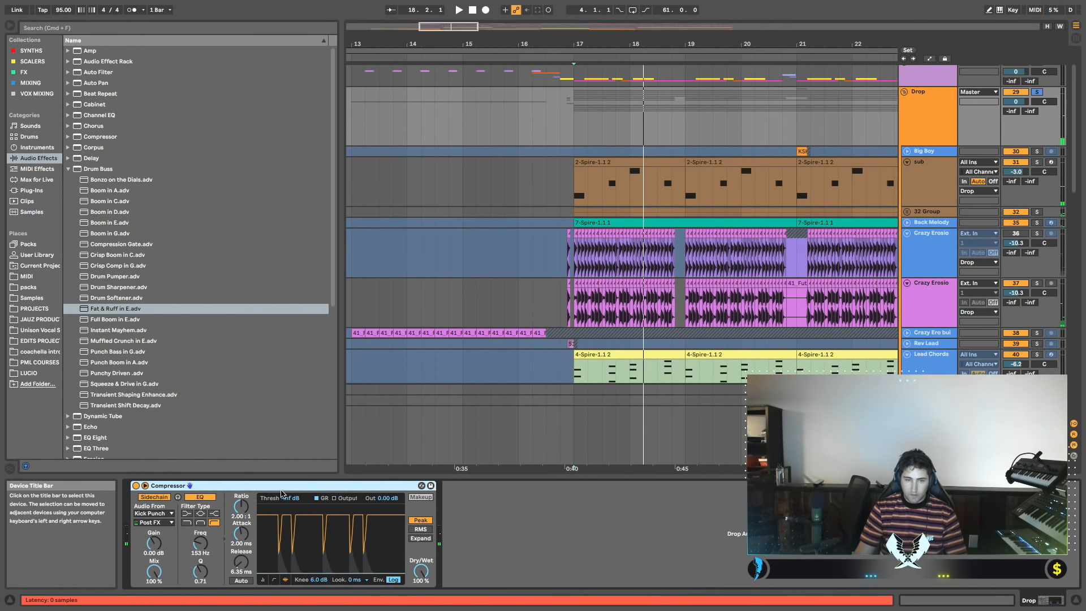
key("super+d")
scroll(754, 183, "up", 10)
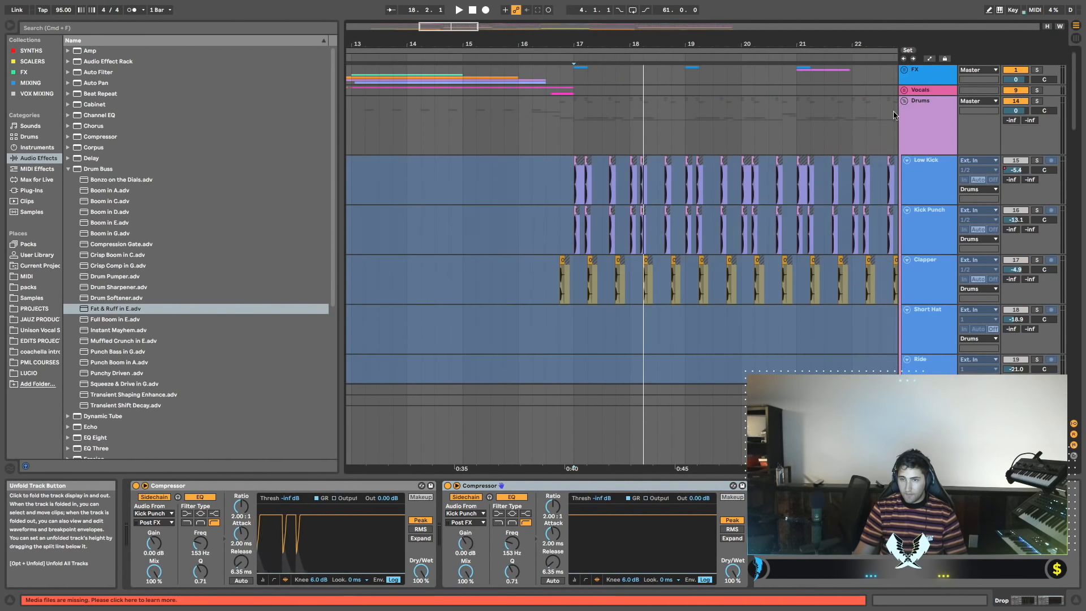
mouse_move(594, 44)
left_mouse_down()
mouse_move(594, 85)
mouse_move(594, 62)
left_mouse_up()
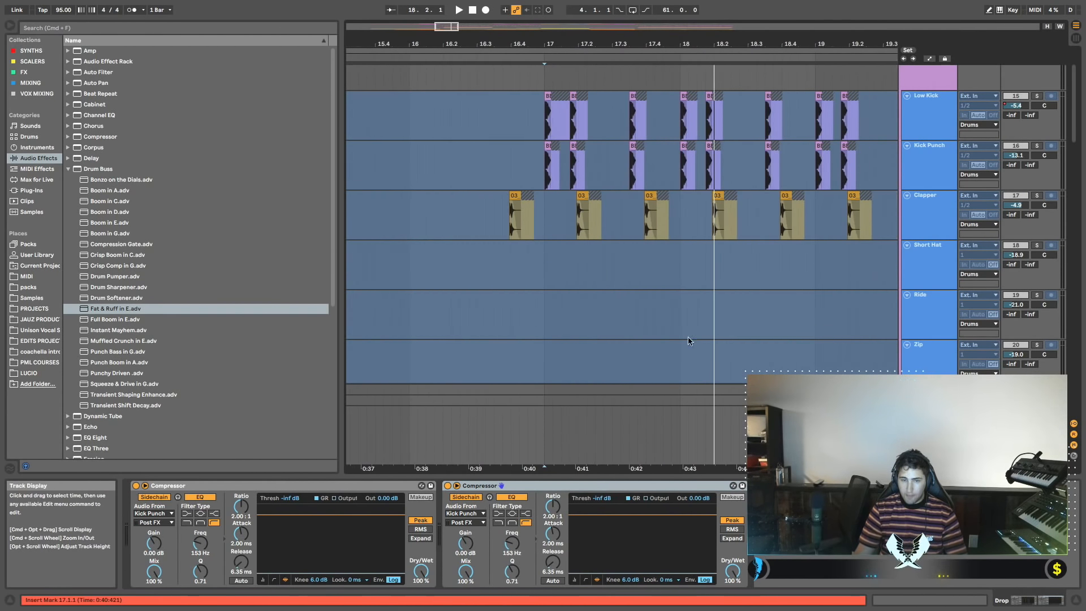
scroll(702, 328, "down", 8)
scroll(714, 312, "up", 10)
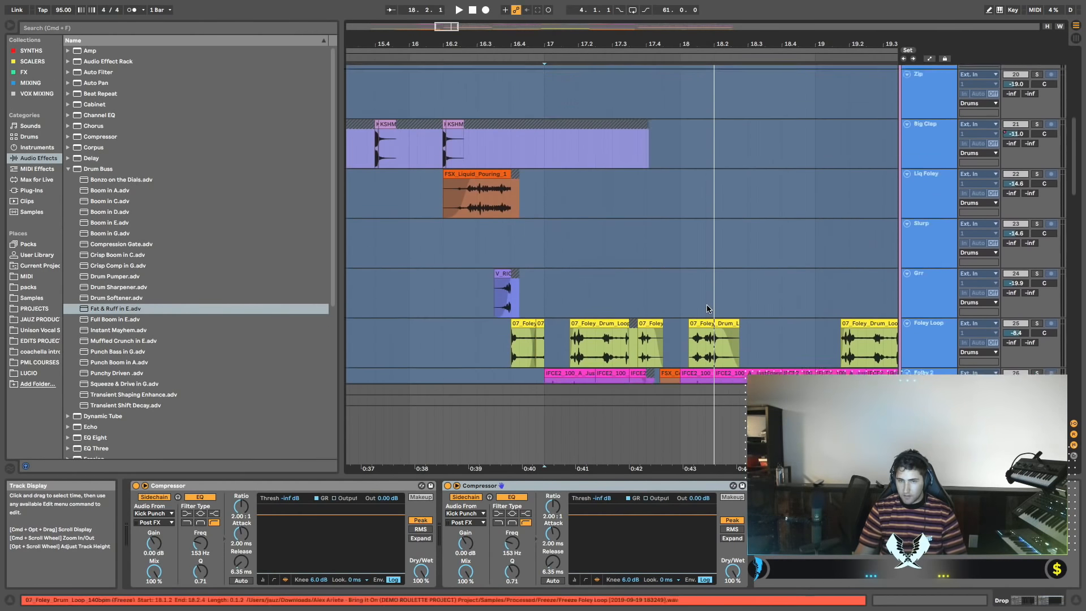
left_click(467, 513)
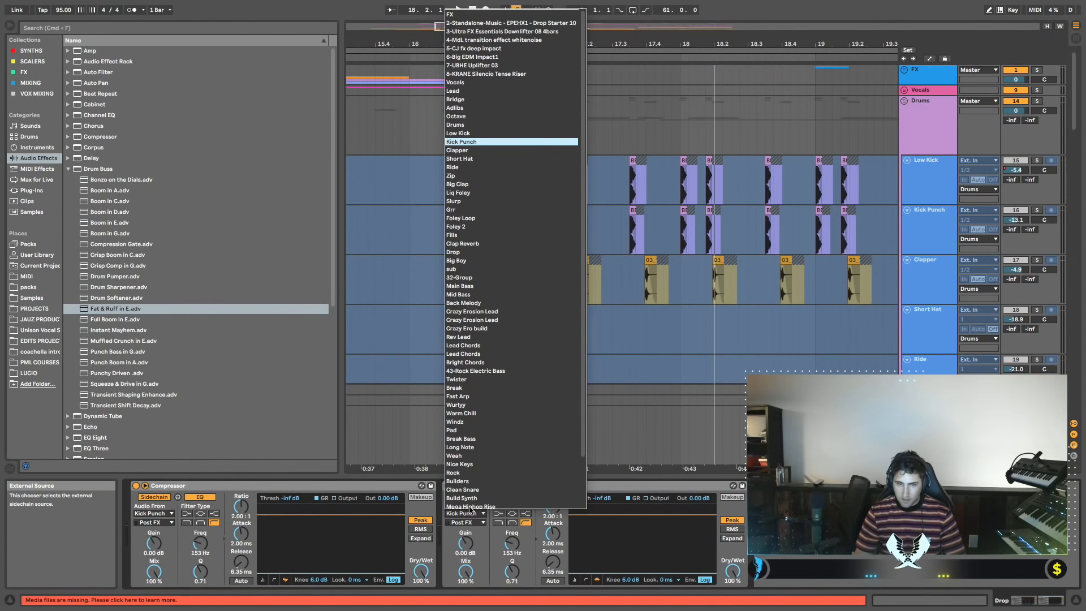
left_click(467, 151)
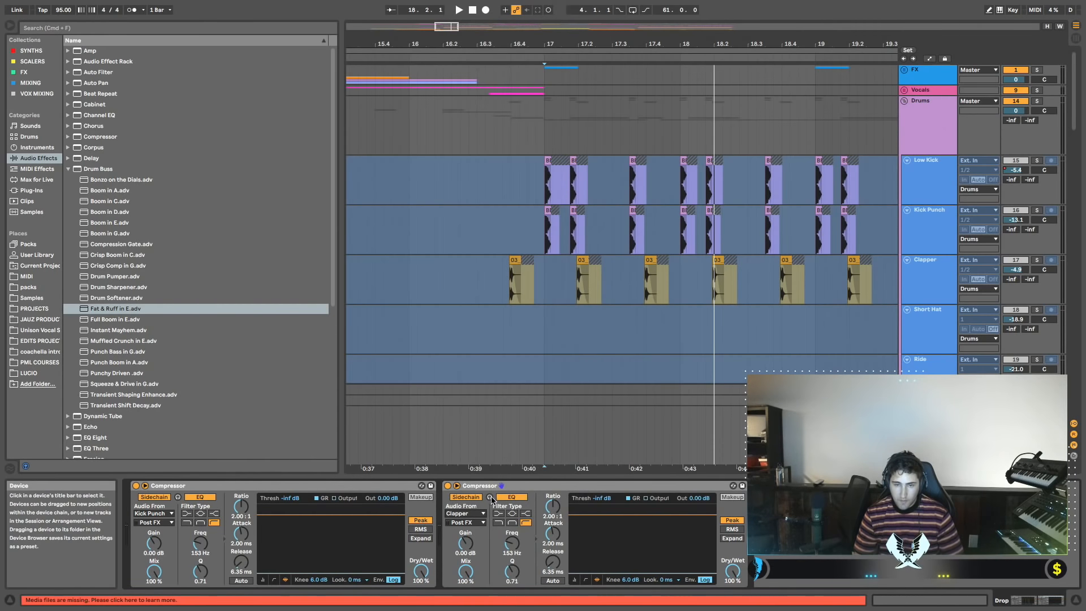
Set the Clapper-sidechained Compressor's threshold to -41.5 dB while playing the Drop group from bar 17.
key("space")
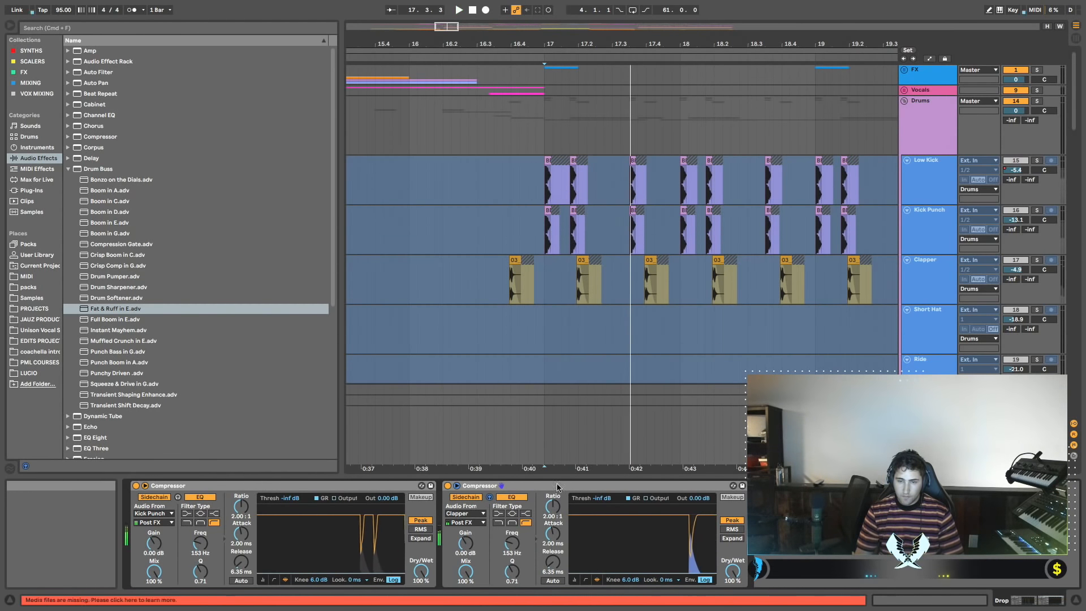
left_click_drag(607, 572, 607, 562)
key("space")
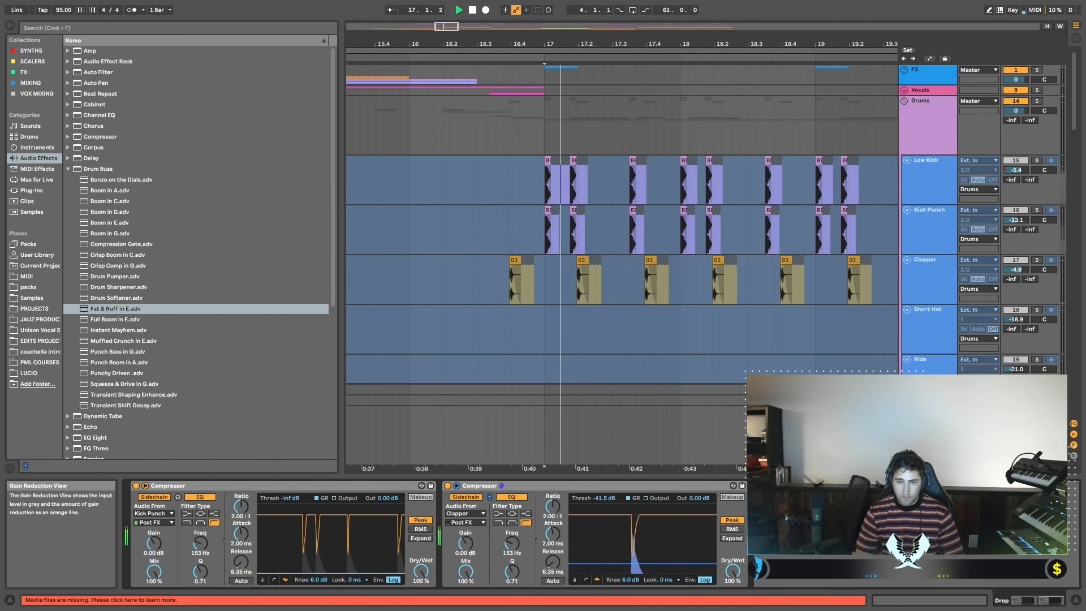
Replay from bar 17 and clear the solo to hear both sidechain Compressors with the drums in the full mix.
key("space")
key("space")
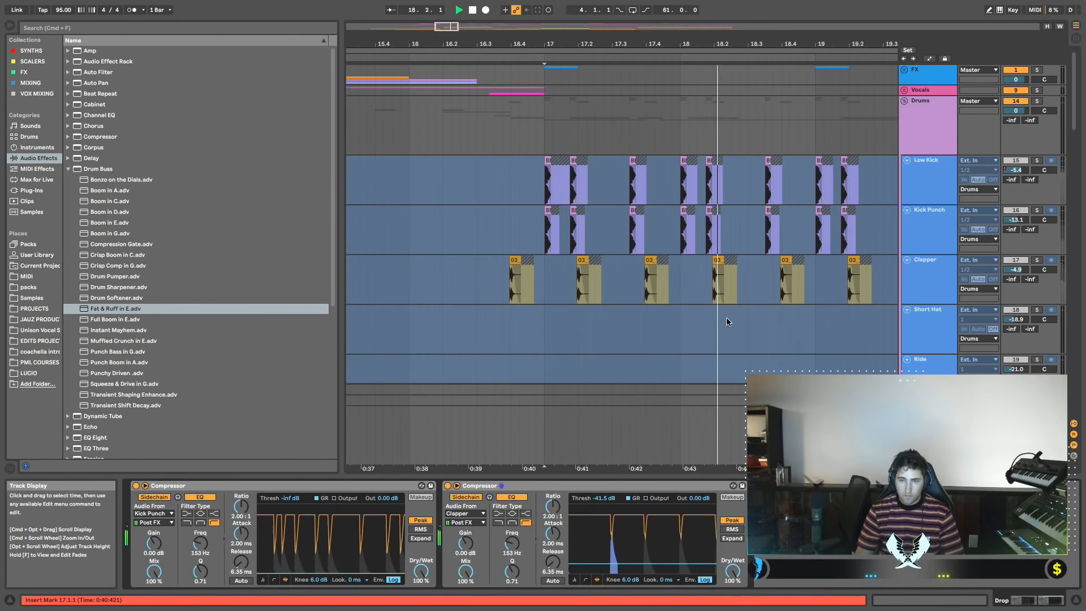
left_click(1037, 102)
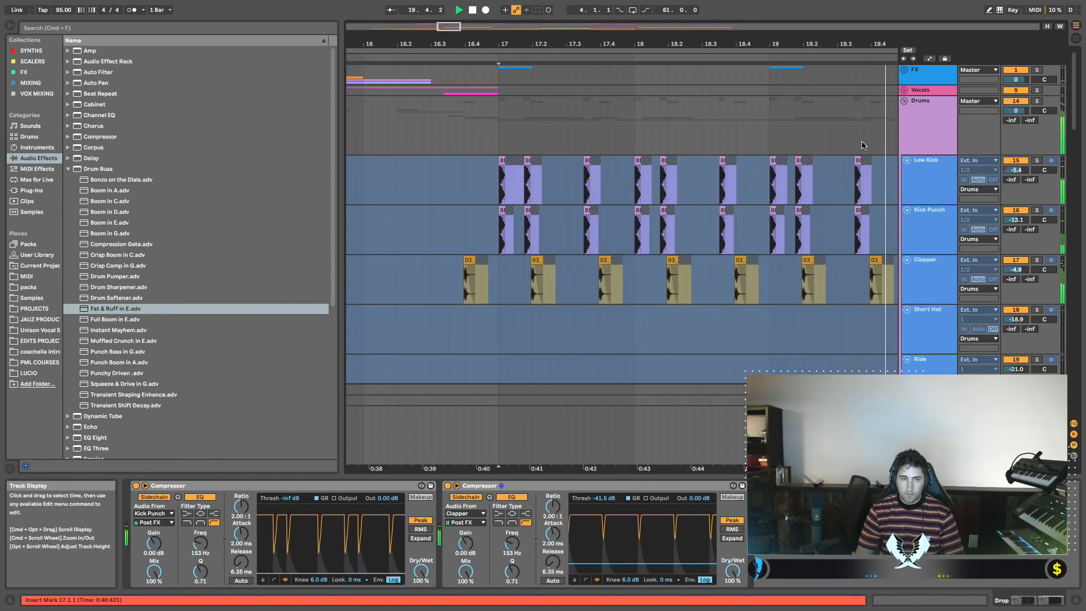
Collapse the Drums group, play back the drop, and raise the pink Crazy Erosion lead track's volume to -8.4 dB.
left_click(905, 101)
scroll(696, 140, "left", 5)
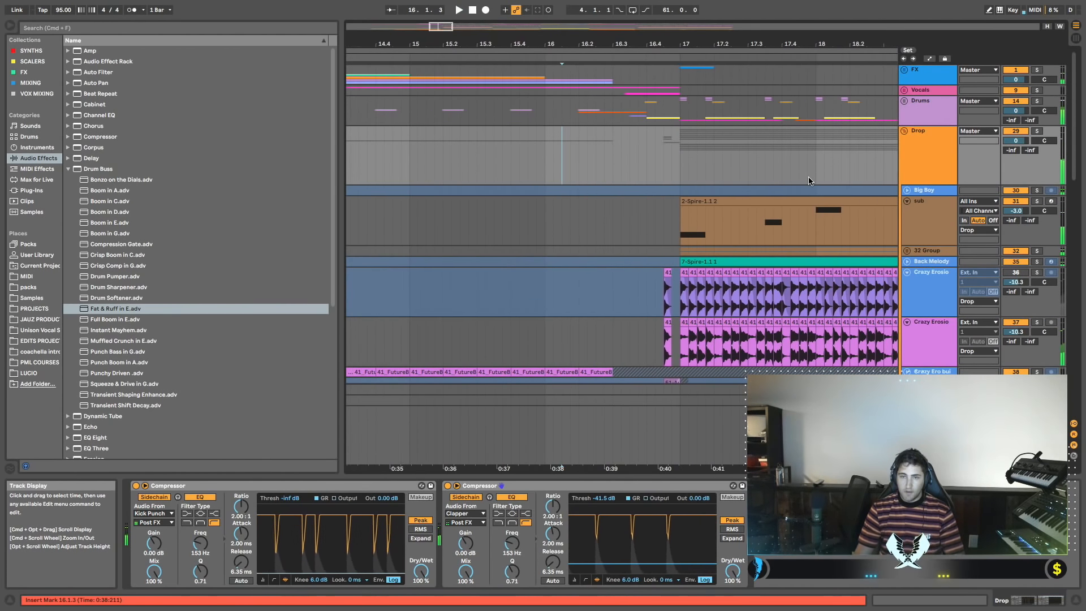
scroll(809, 181, "right", 3)
key("space")
scroll(807, 183, "right", 1)
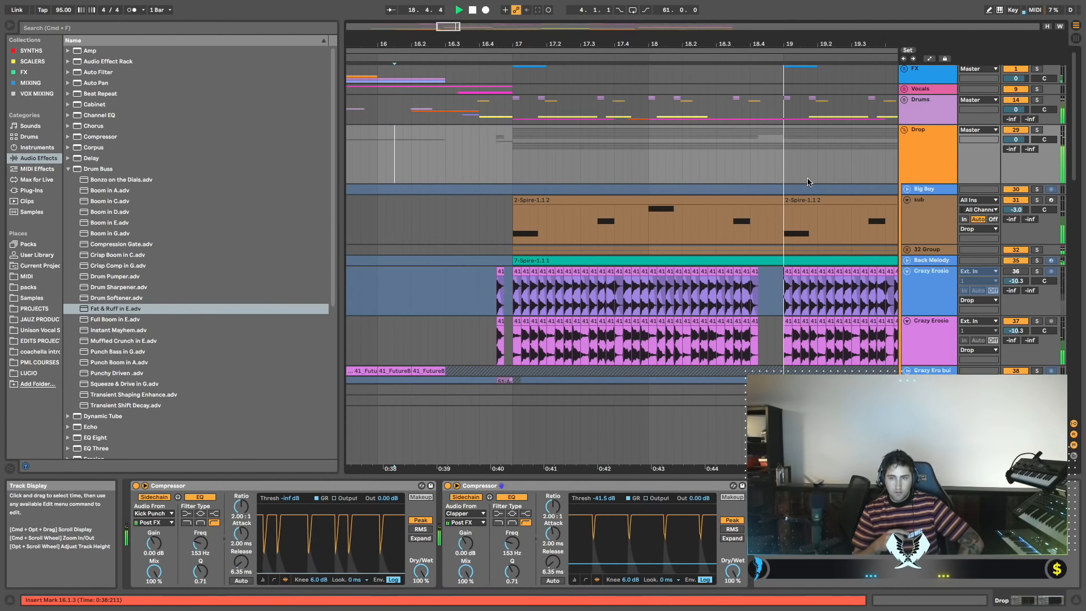
left_click_drag(1016, 330, 1016, 326)
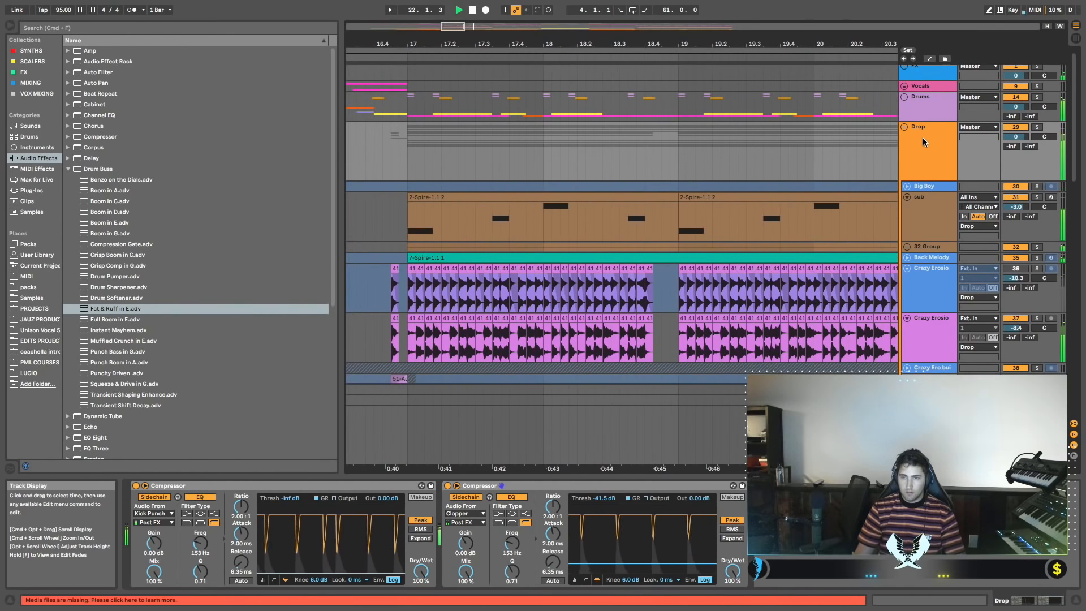
Collapse the Drop group, briefly solo the Drums group, and play the build-up into the drop from around bar 15.
left_click(904, 128)
left_click(1037, 98)
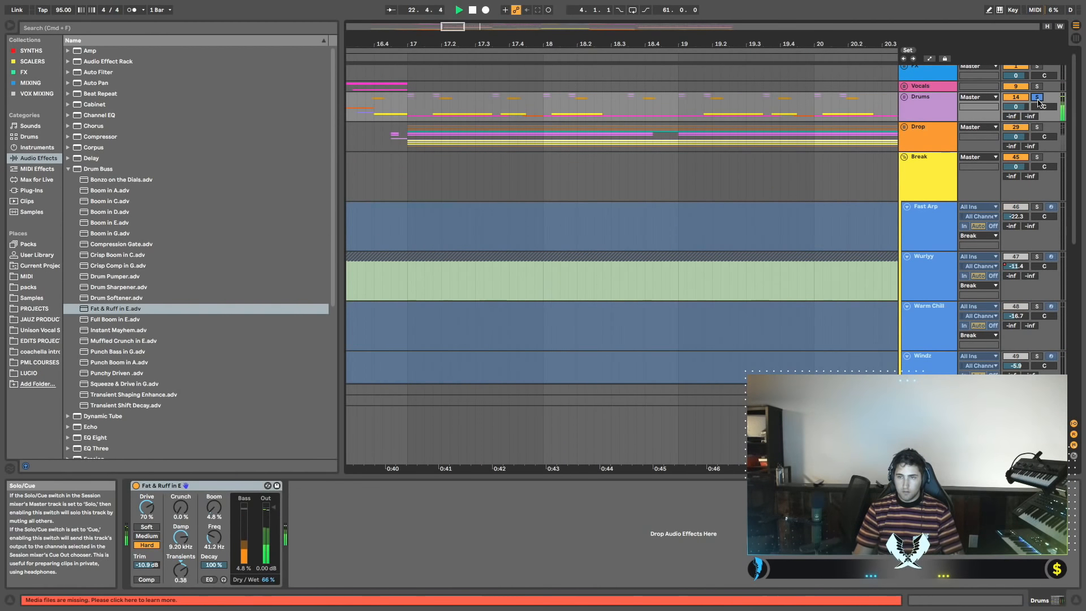
scroll(620, 167, "left", 3)
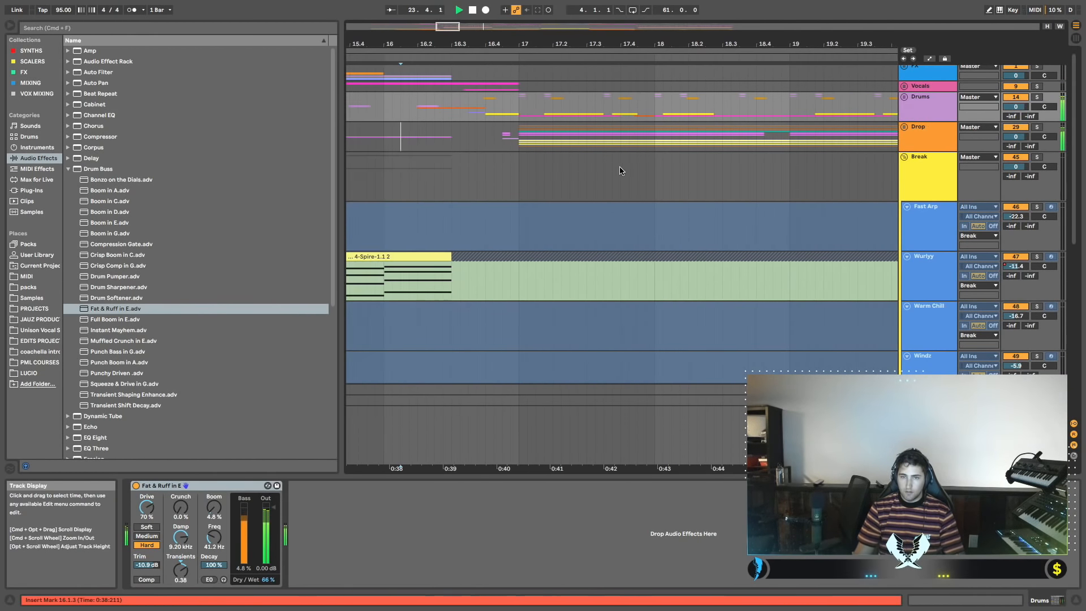
scroll(614, 179, "left", 2)
left_click(380, 191)
key("space")
key("space")
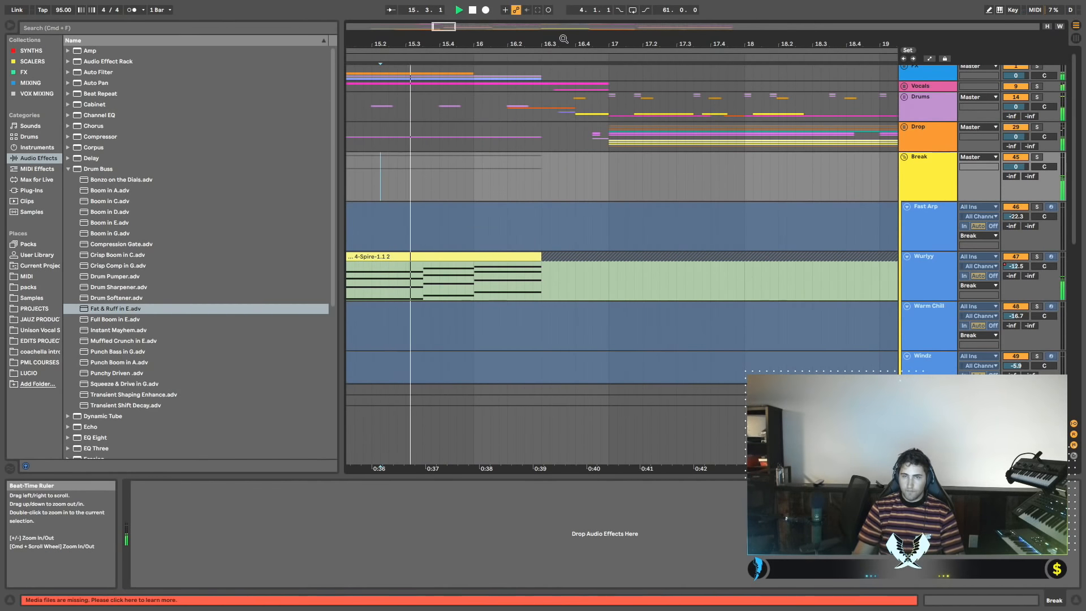
left_click_drag(564, 43, 564, 26)
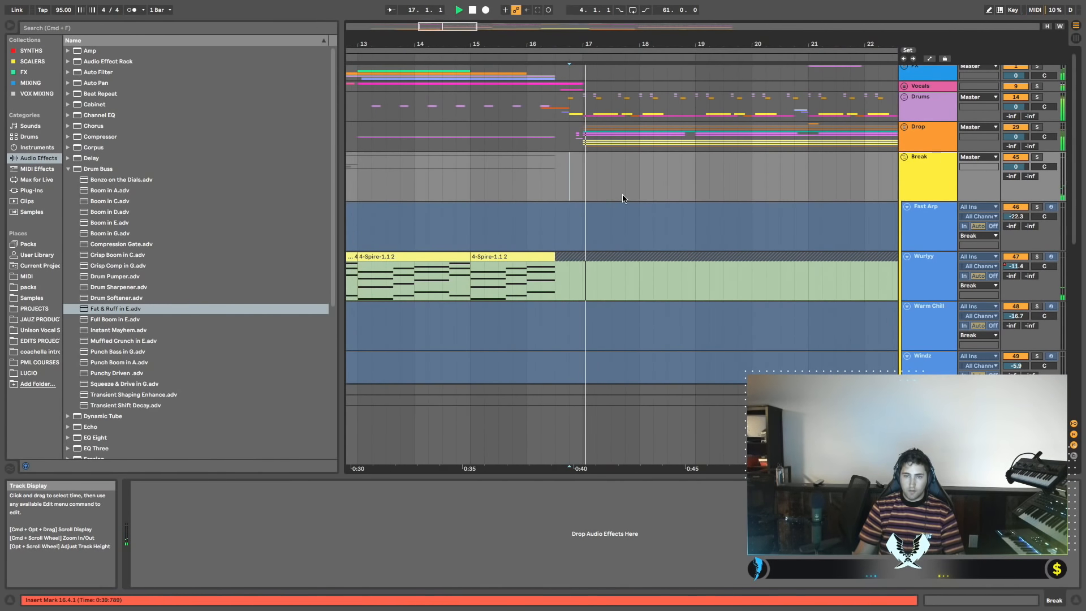
scroll(627, 198, "right", 2)
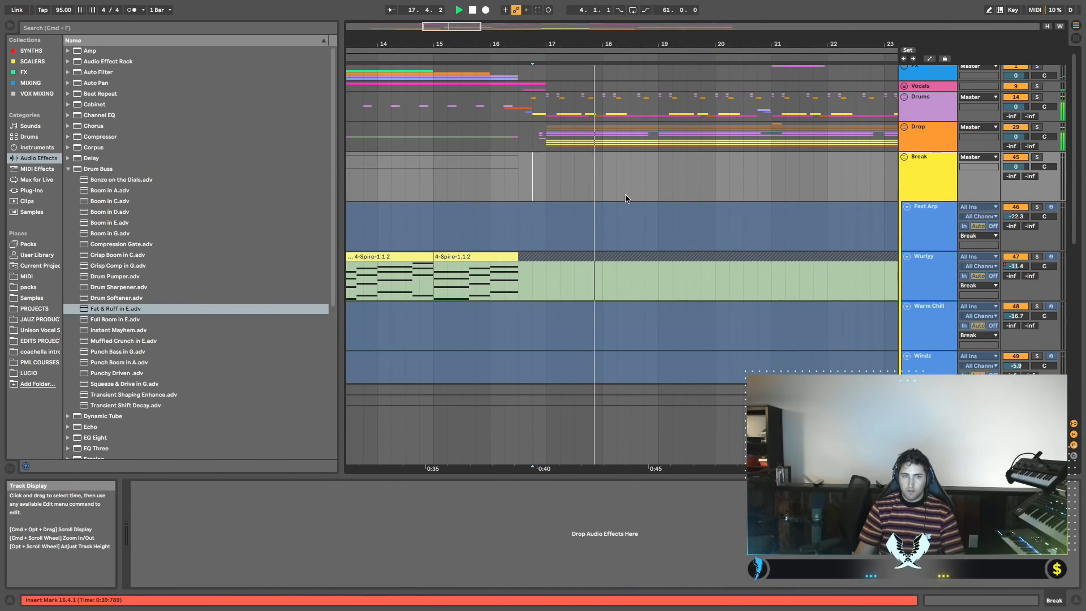
scroll(626, 198, "left", 2)
Expand the Drop group, select the first clip of the unfrozen Lead Chords track, and set that track's volume to -8.8 dB.
left_click(904, 128)
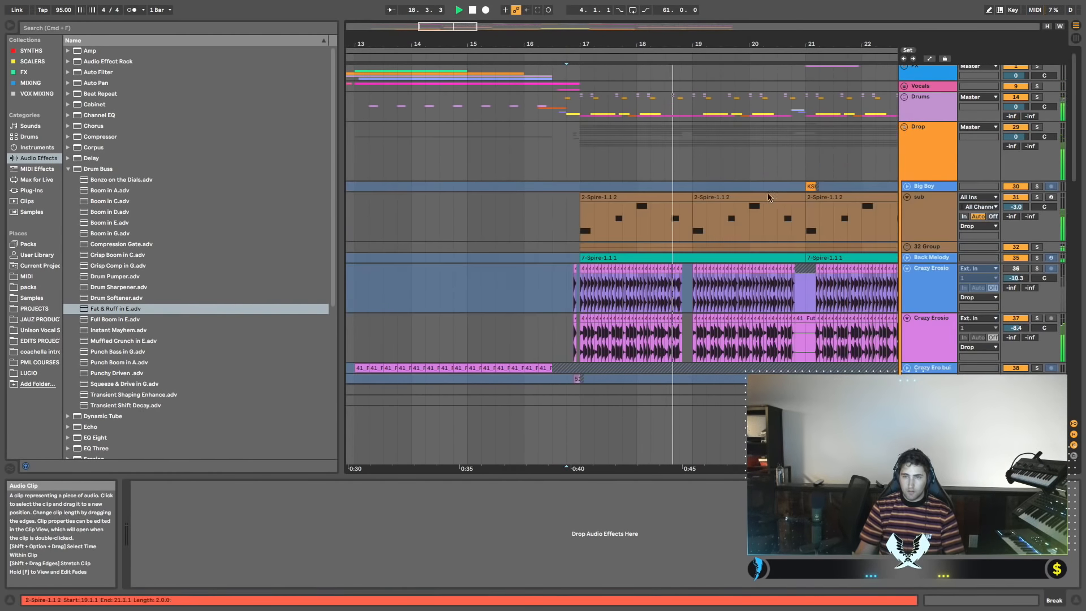
scroll(775, 200, "down", 10)
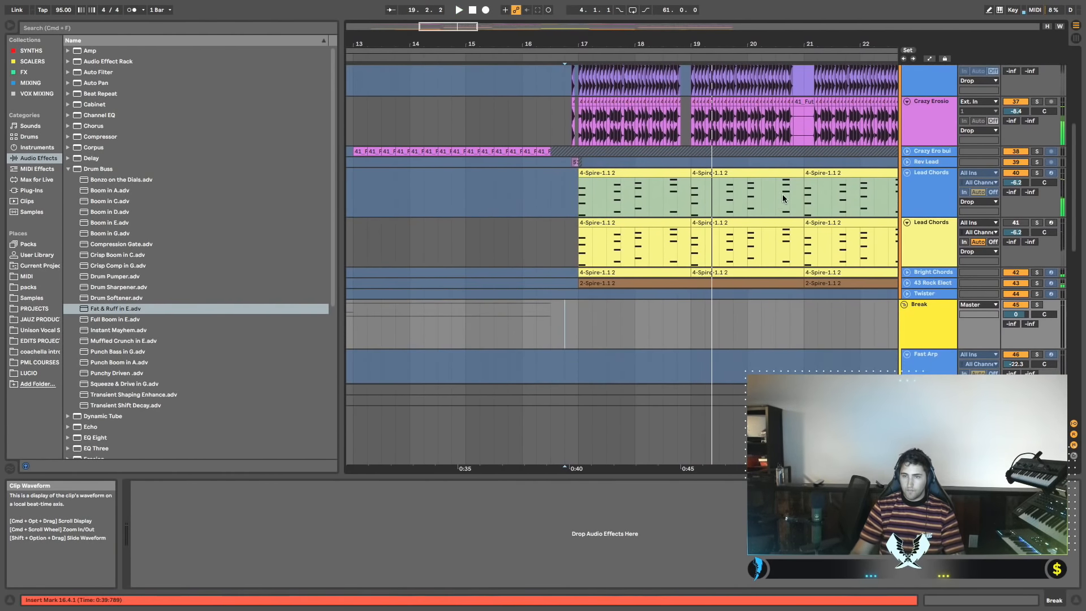
left_click(929, 234)
left_click(613, 222)
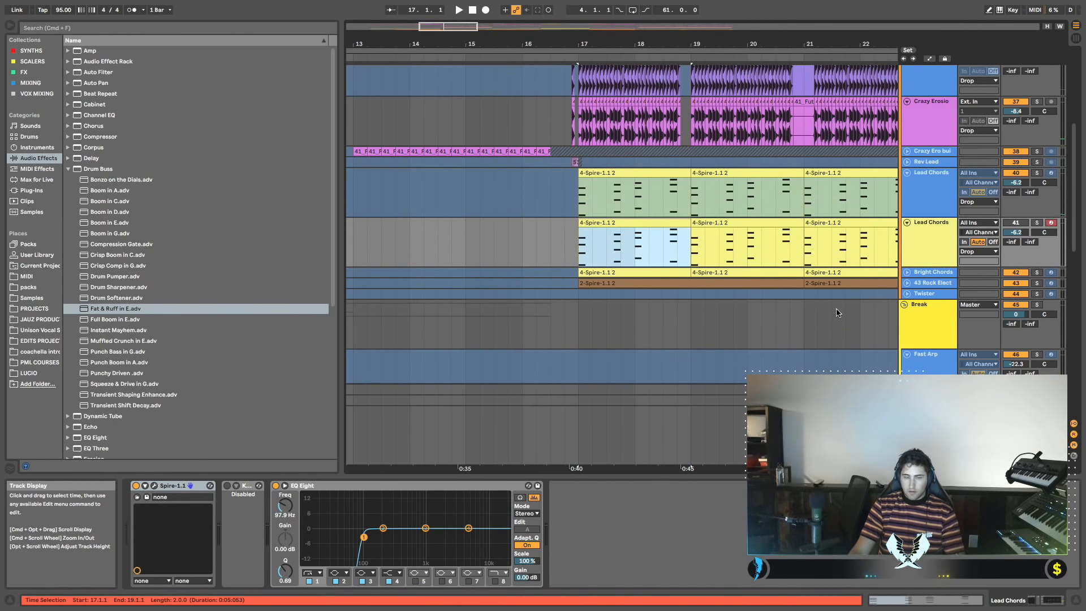
left_click(1016, 223)
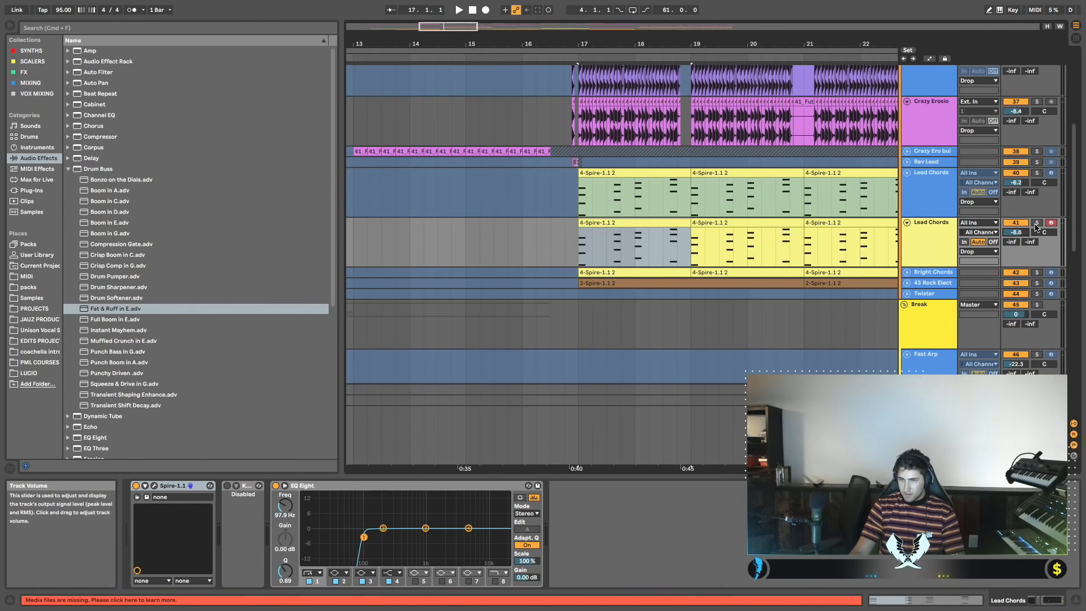
Find Serum among the plug-ins, load it in place of Spire on the yellow Lead Chords track, and play the track soloed.
left_click(31, 190)
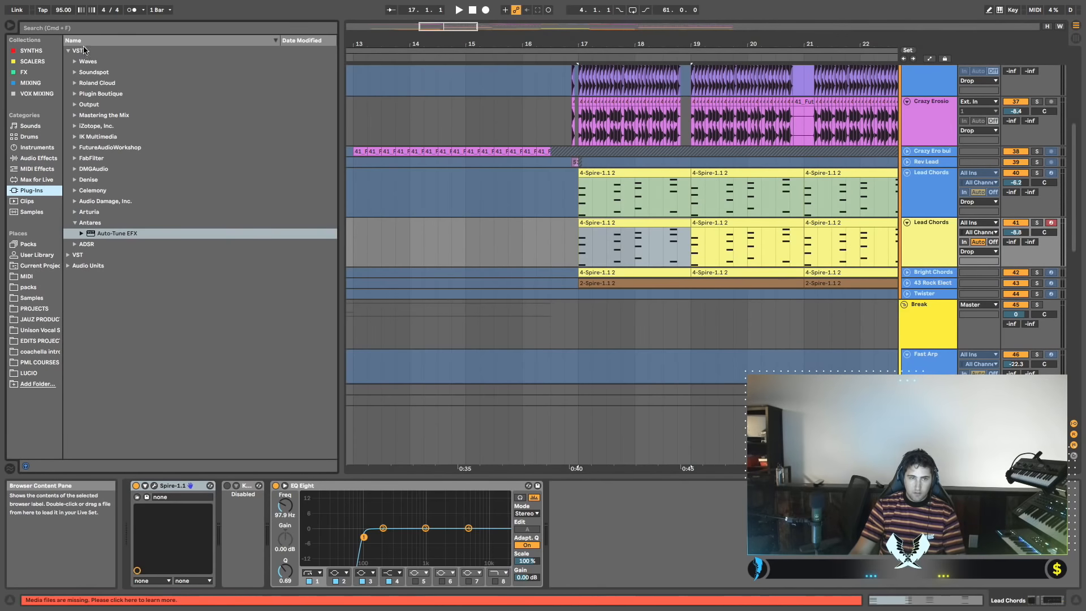
key("super+f")
type("ser")
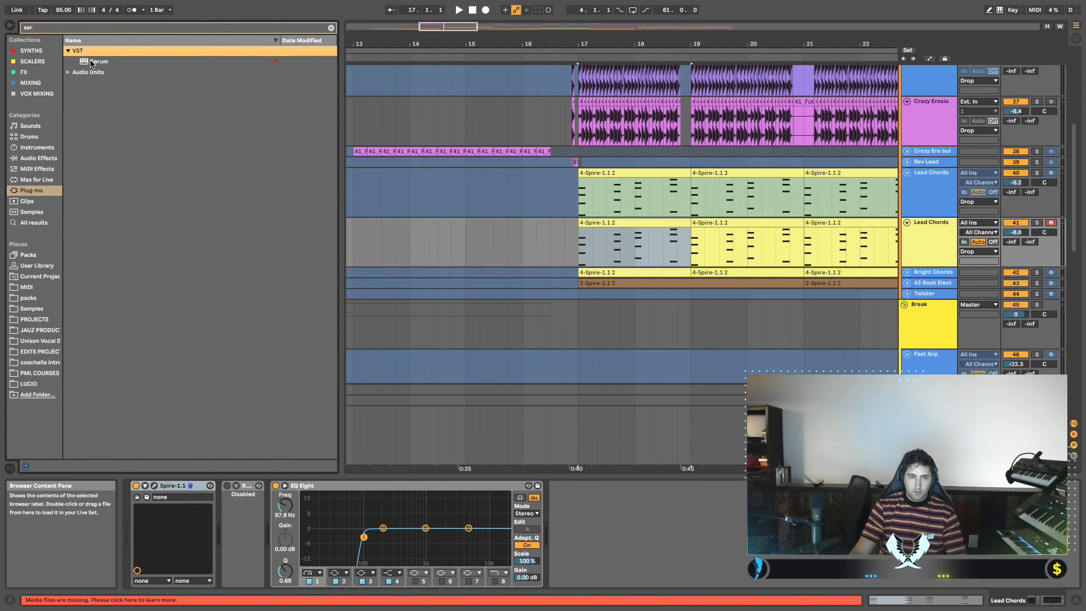
left_click_drag(89, 63, 145, 552)
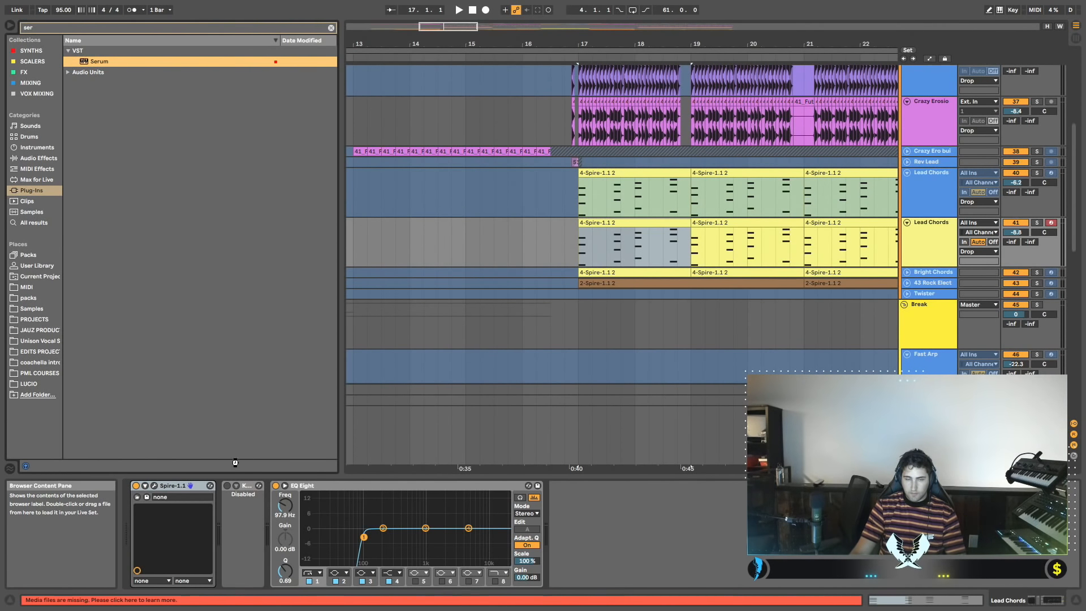
key("space")
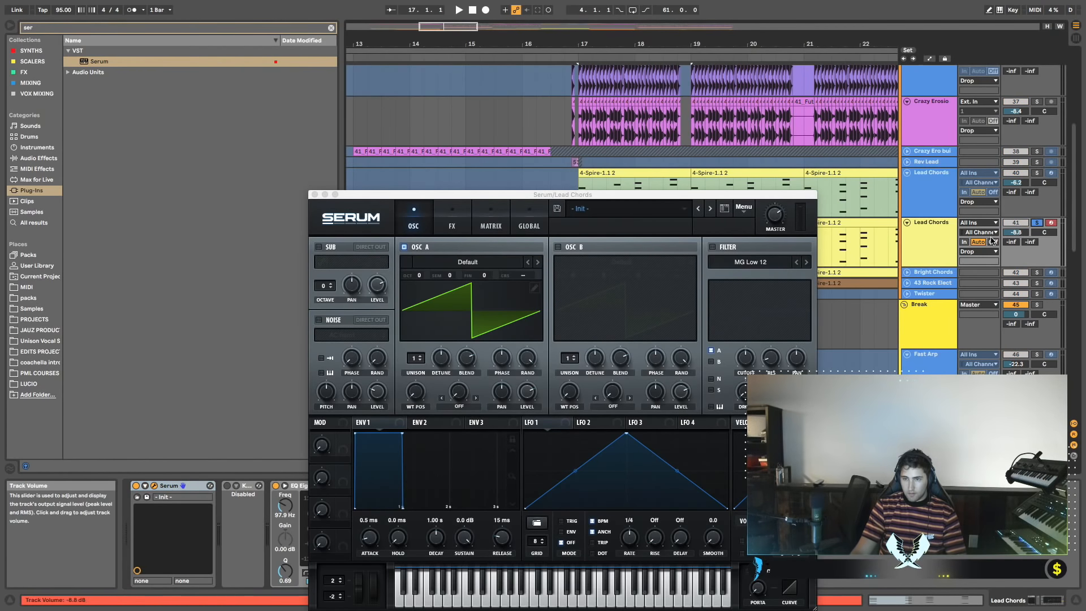
Turn off Serum's oscillator A and use the noise oscillator with the Analog BrightWhite sample.
left_click(404, 248)
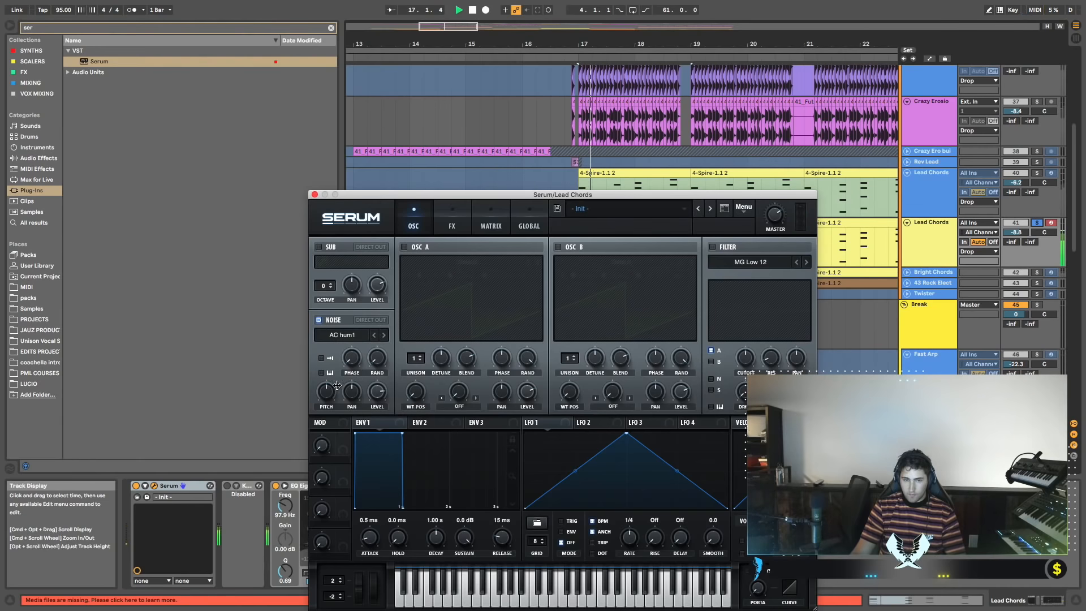
left_click(342, 335)
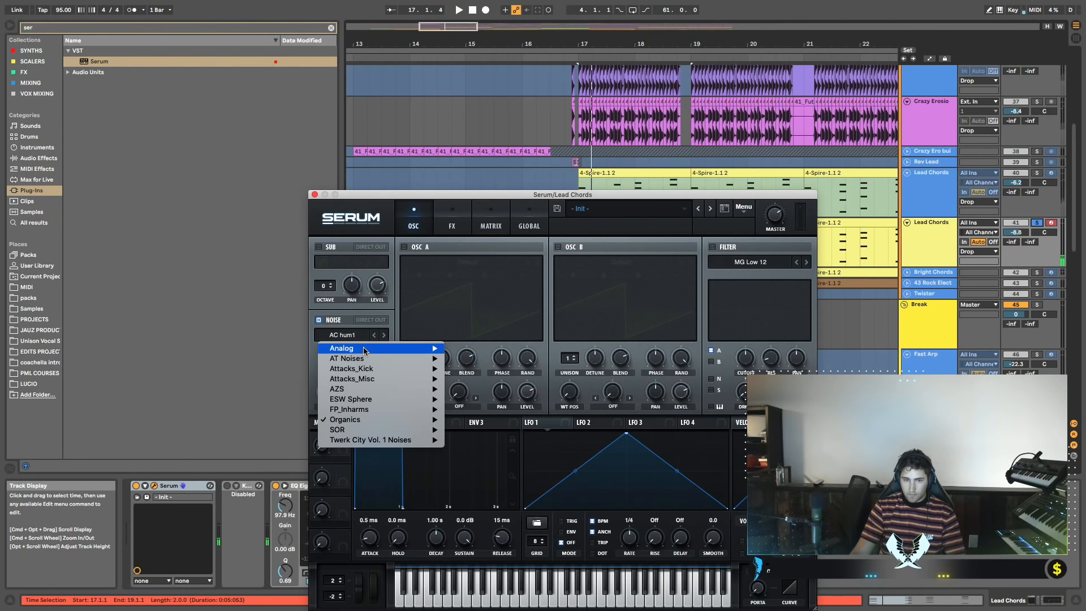
mouse_move(367, 349)
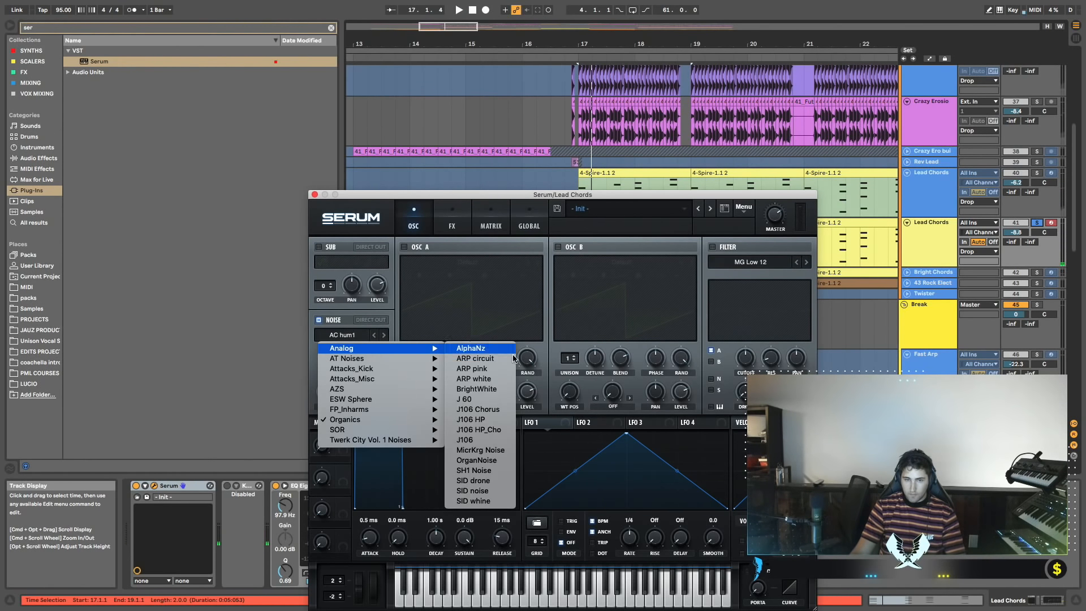
left_click(493, 389)
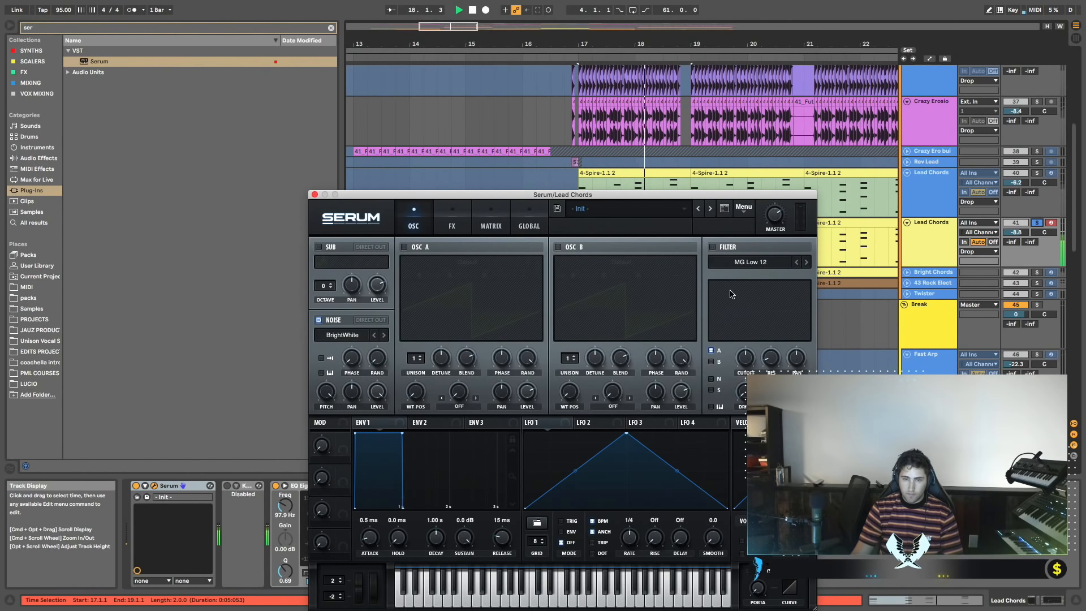
Enable Serum's filter with noise routed into it, set its type to High 24, and play the result.
left_click(711, 379)
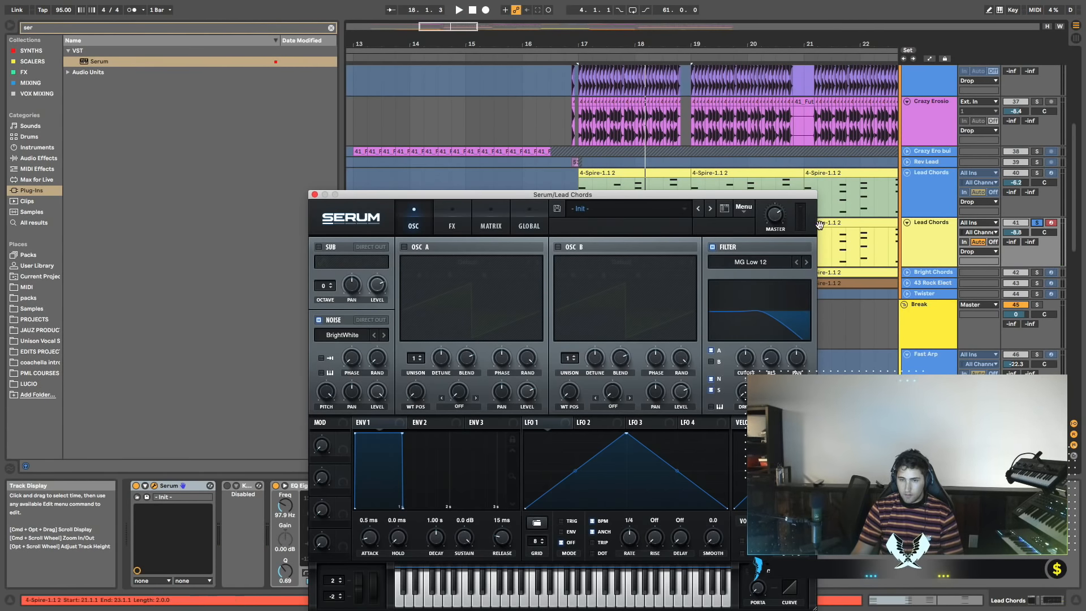
left_click(752, 262)
mouse_move(736, 277)
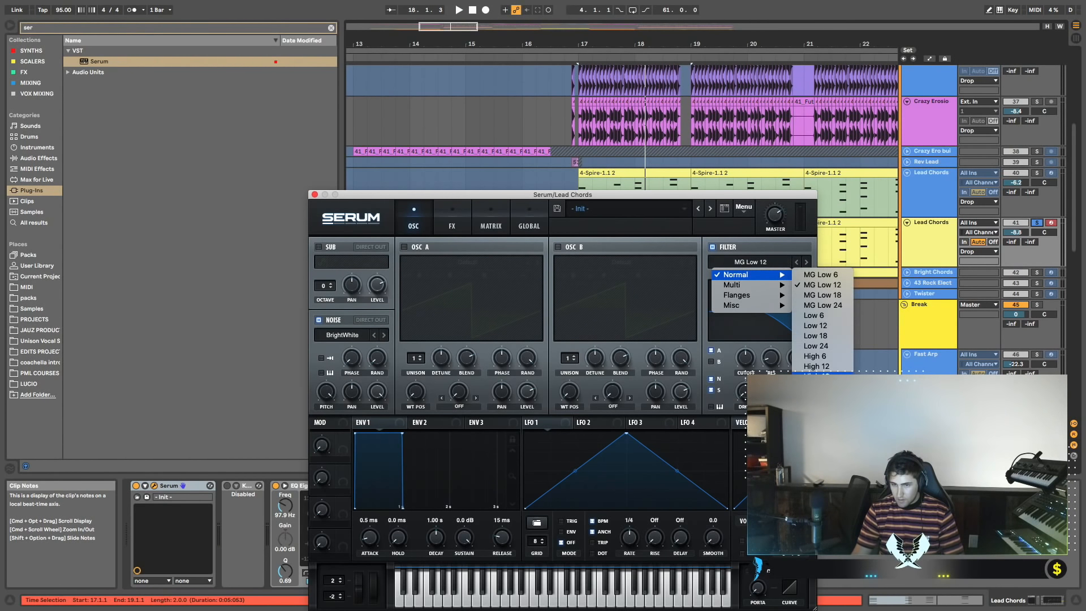
left_click(817, 386)
key("space")
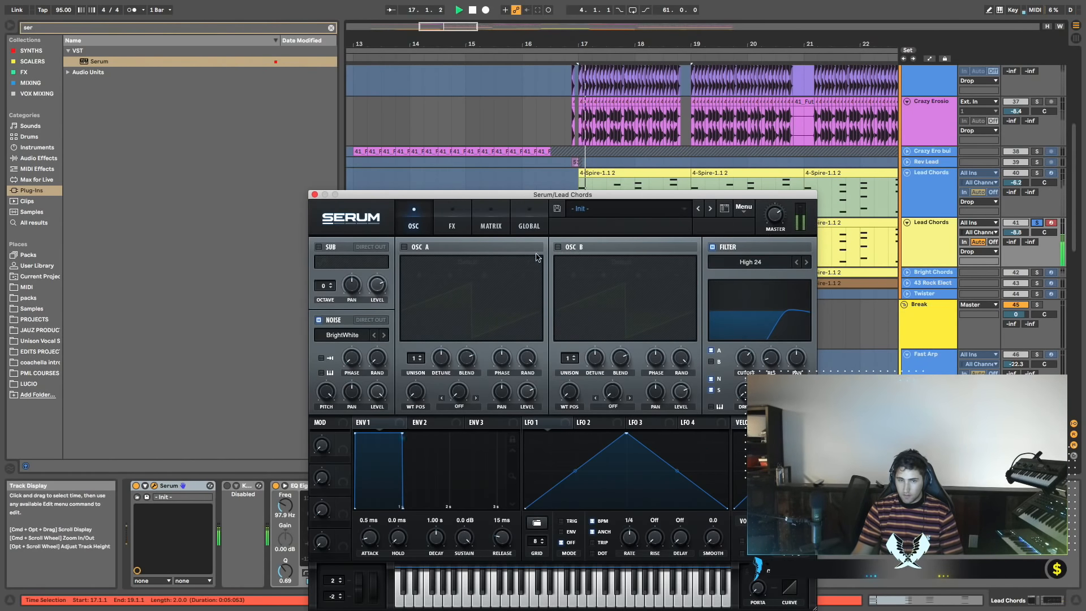
Close the Serum window and lower the noise layer's track volume to -12.3 dB while playing the Drop group.
left_click(314, 194)
scroll(662, 221, "up", 5)
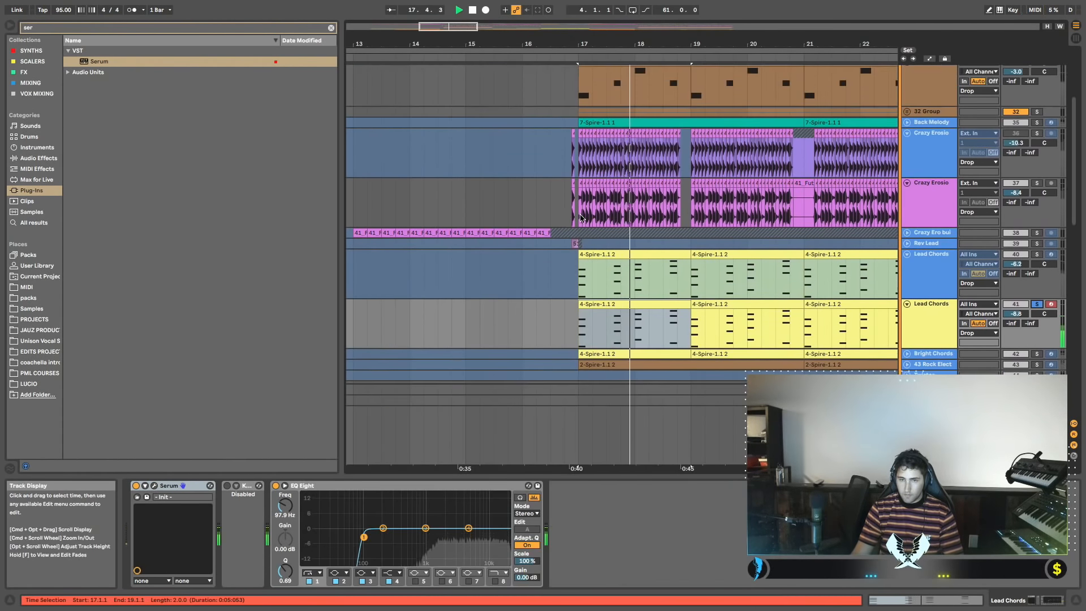
scroll(661, 220, "down", 4)
scroll(662, 221, "up", 6)
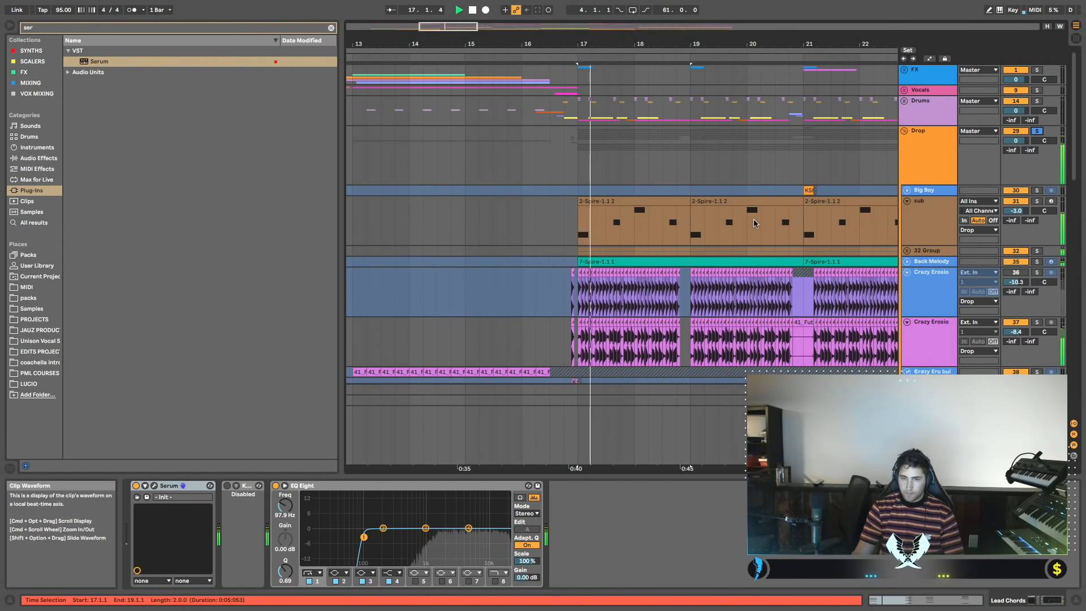
scroll(750, 224, "down", 3)
scroll(750, 224, "down", 4)
left_click_drag(1017, 262, 1006, 274)
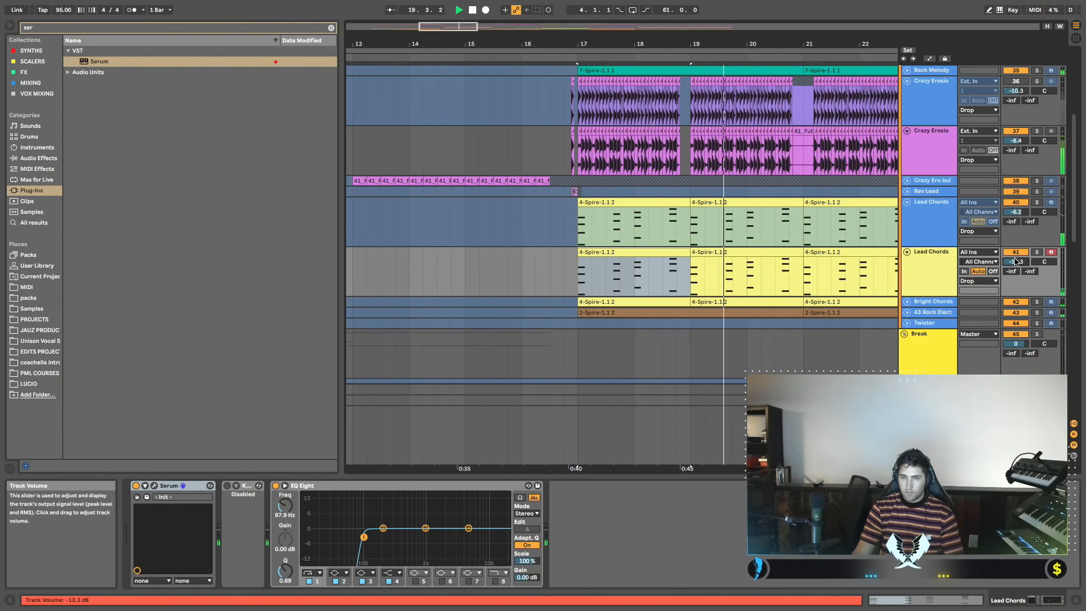
Compare the noise layer soloed and in the full mix, and lower its track volume to -14.5 dB.
left_click(1038, 253)
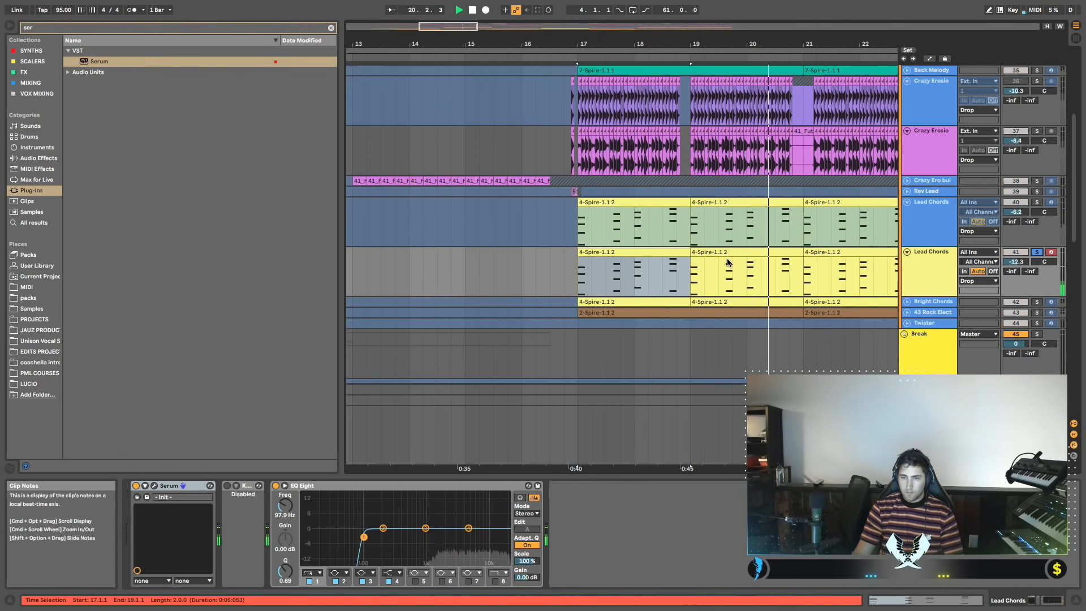
left_click(1039, 254)
left_click_drag(691, 241, 748, 240)
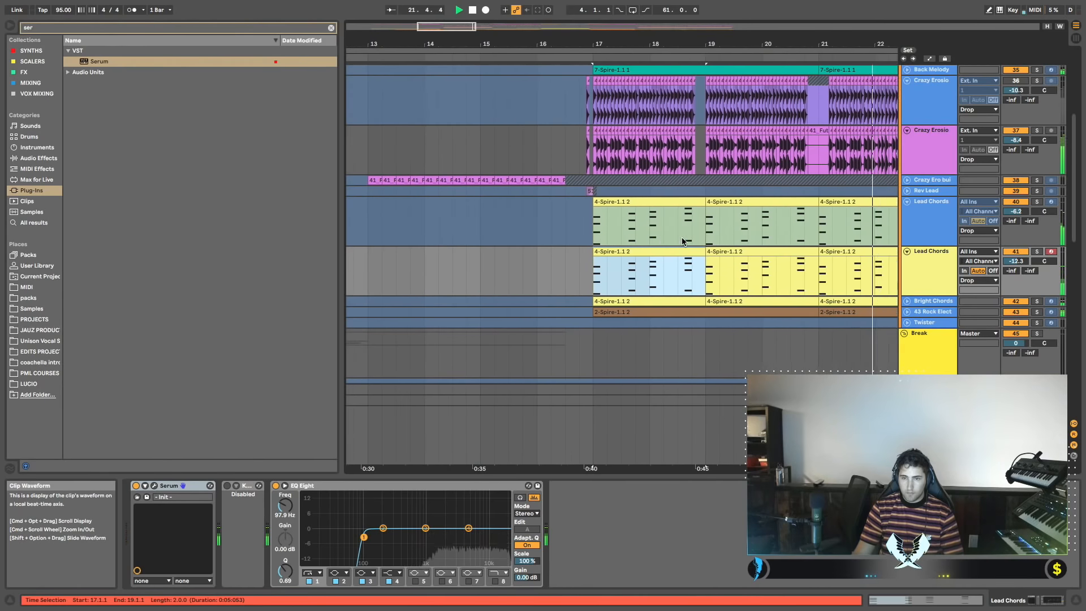
scroll(697, 245, "down", 1)
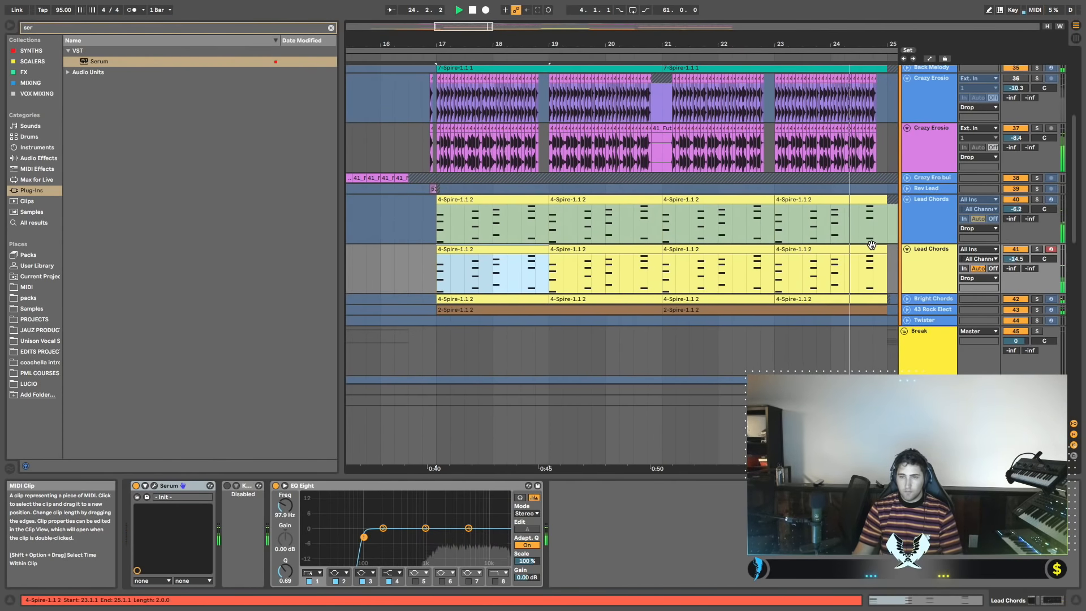
scroll(874, 238, "right", 3)
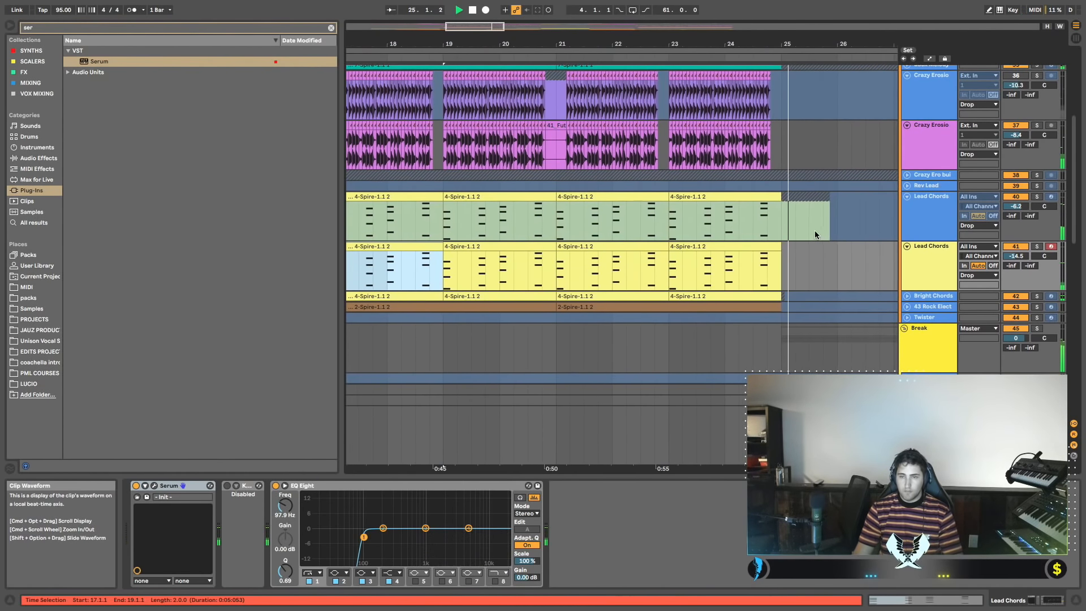
scroll(815, 236, "left", 5)
scroll(813, 230, "right", 5)
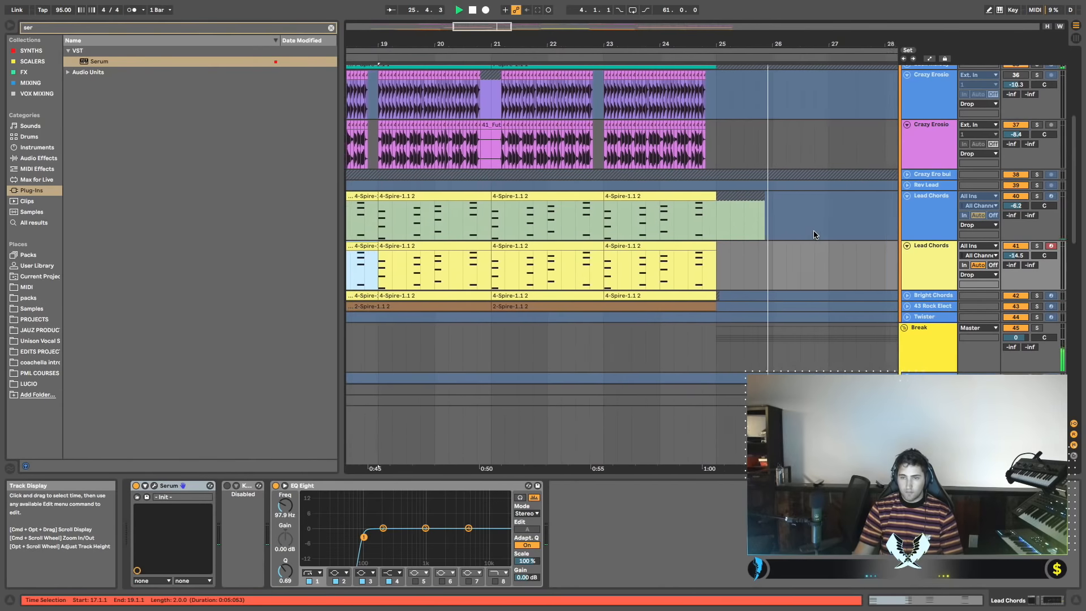
Play the drop from bar 17 with the frozen Lead Chords soloed, followed by the pink Crazy Erosion lead soloed and selected.
scroll(668, 197, "left", 8)
left_click(669, 197)
left_click(1036, 197)
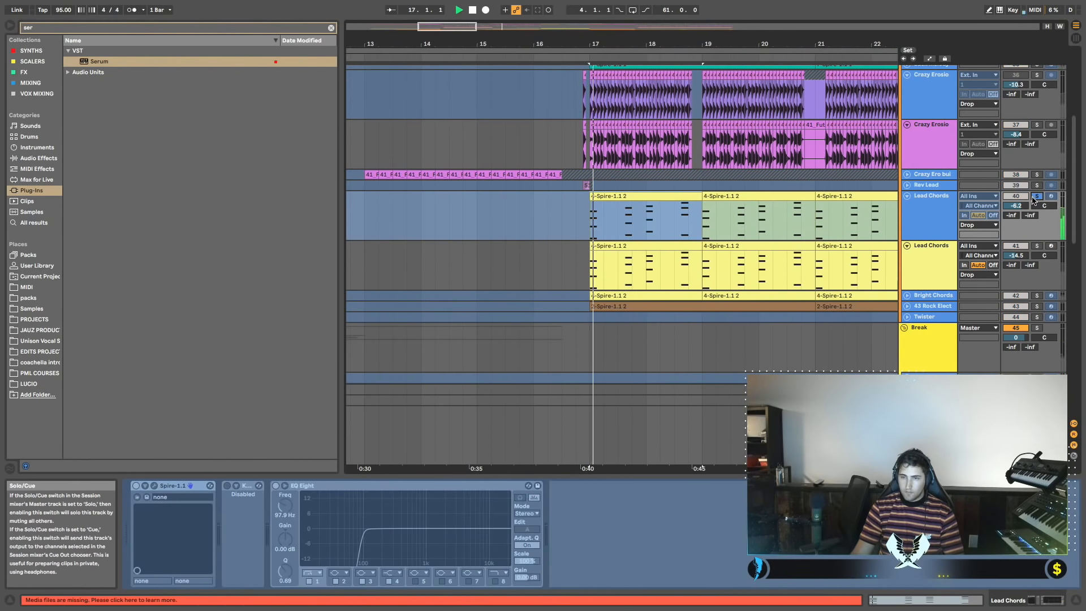
scroll(1023, 184, "up", 3)
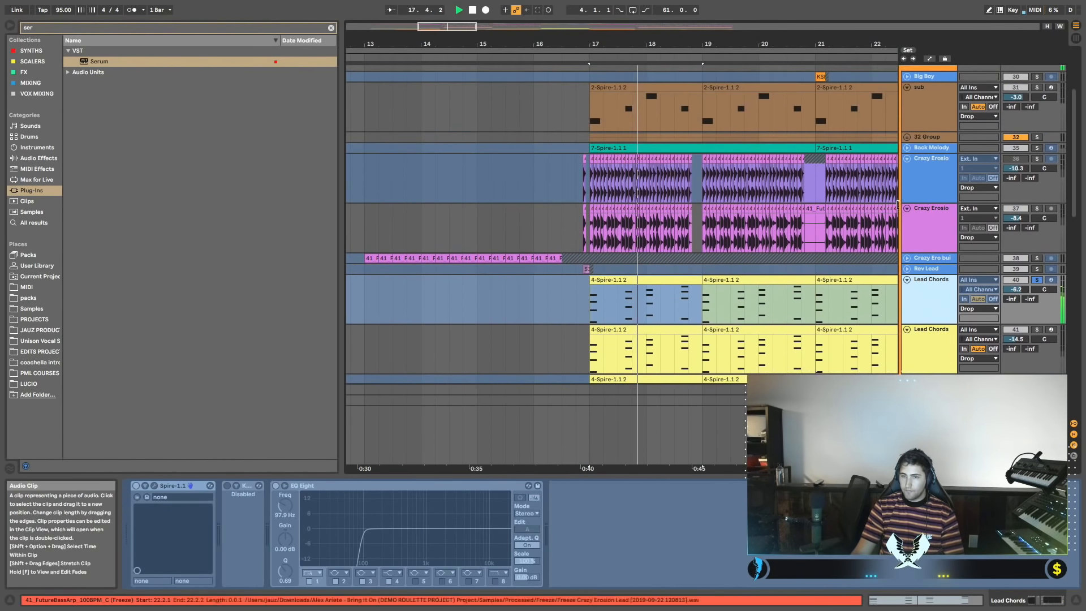
left_click(1037, 175)
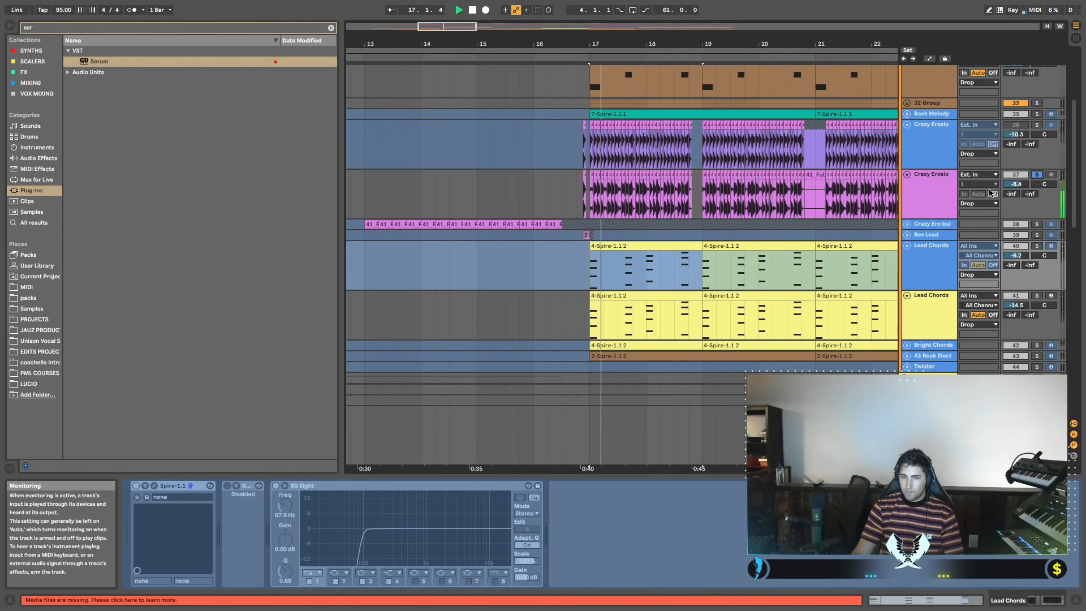
left_click(944, 183)
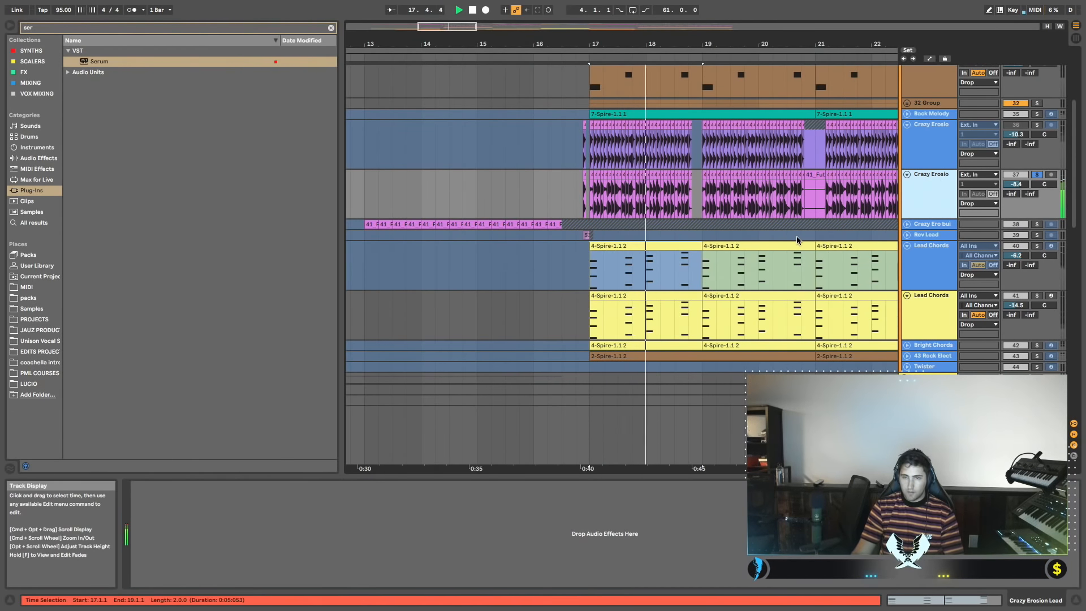
Play the soloed pink Crazy Erosion lead from bar 17 and list the audio effects in the browser with Drum Buss collapsed.
left_click(331, 28)
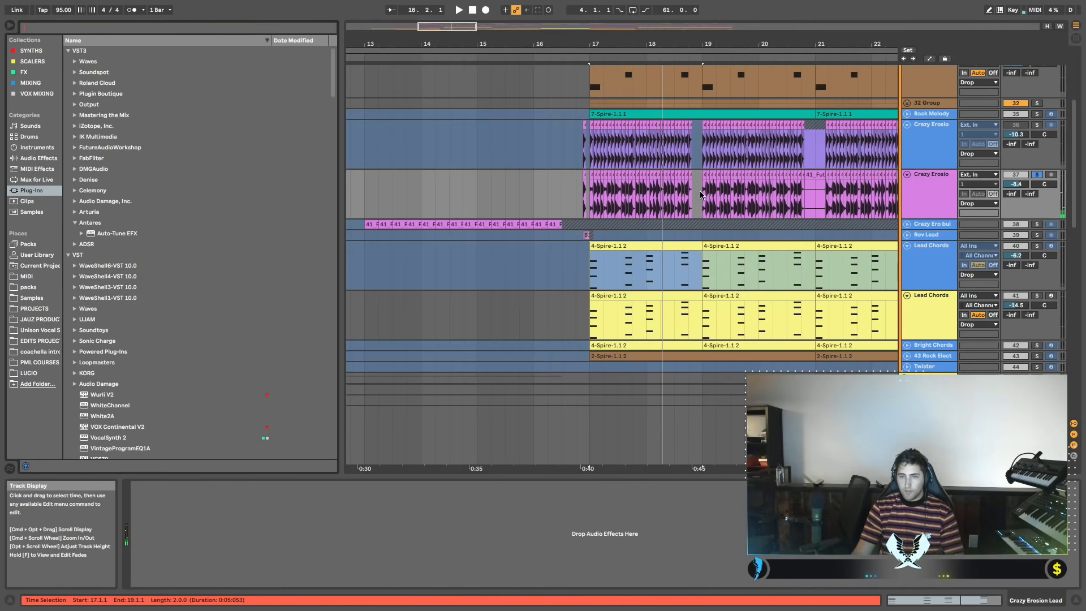
scroll(705, 192, "up", 2)
scroll(633, 215, "right", 2)
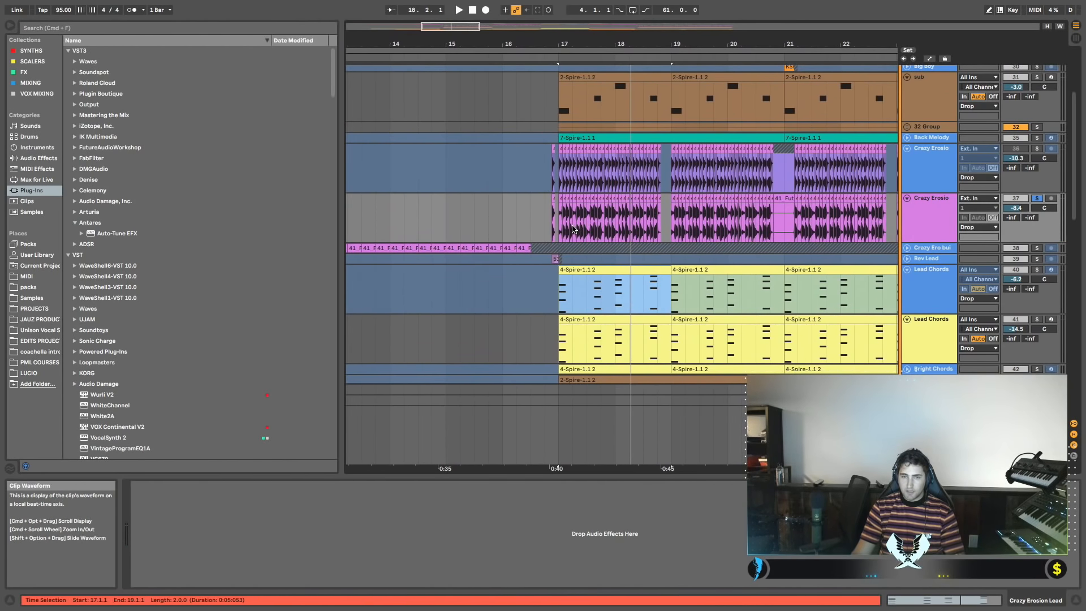
left_click(561, 230)
key("space")
left_click_drag(1017, 206, 1017, 211)
scroll(1016, 205, "up", 1)
left_click(39, 161)
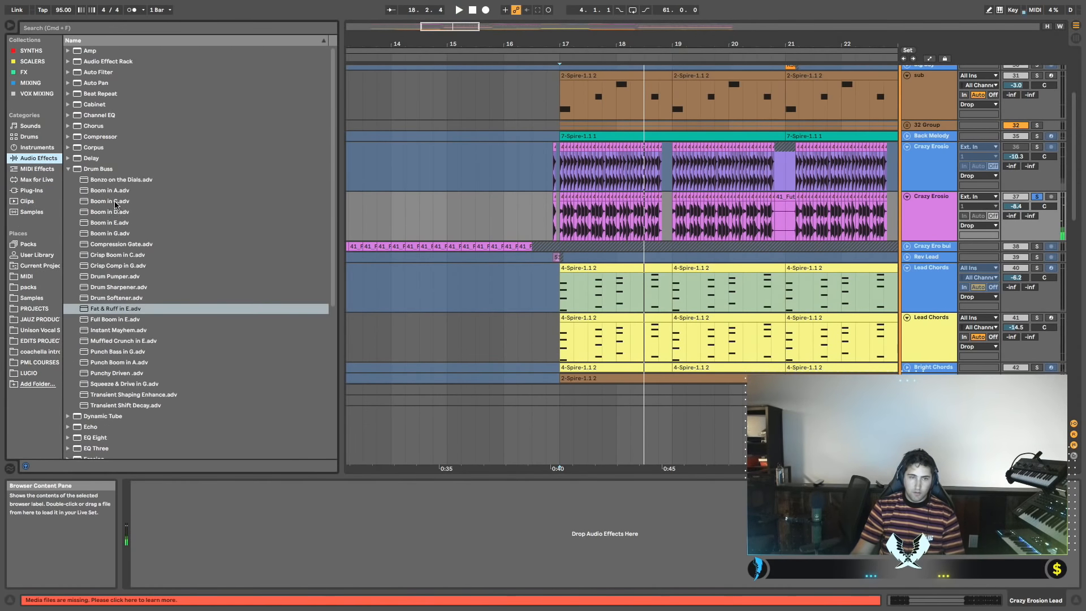
left_click(68, 169)
Group the two Lead Chords tracks together with the Bright Chords track.
scroll(715, 273, "down", 3)
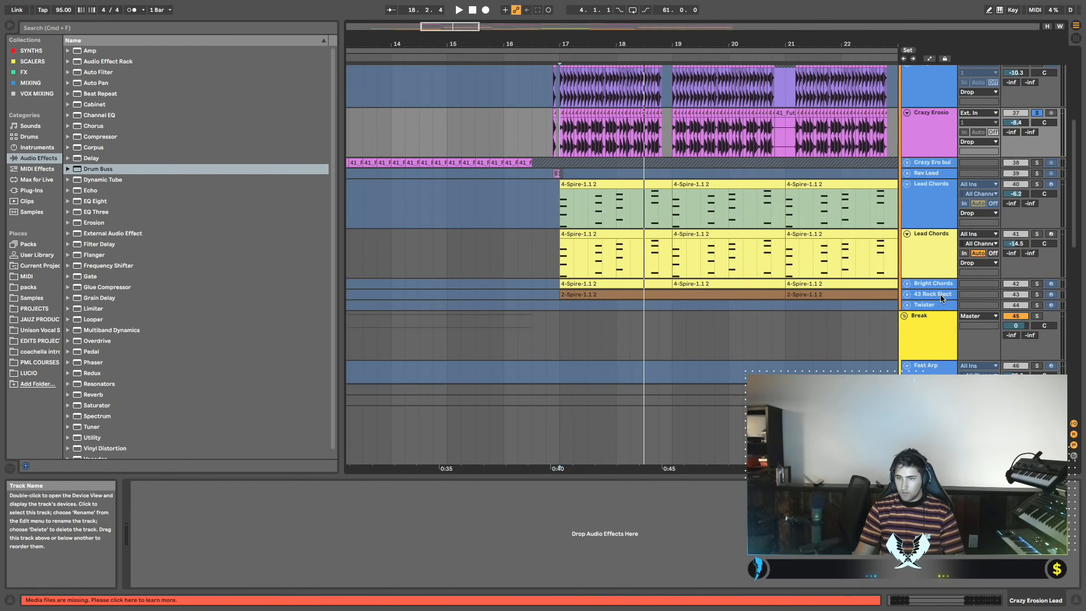
left_click(908, 294)
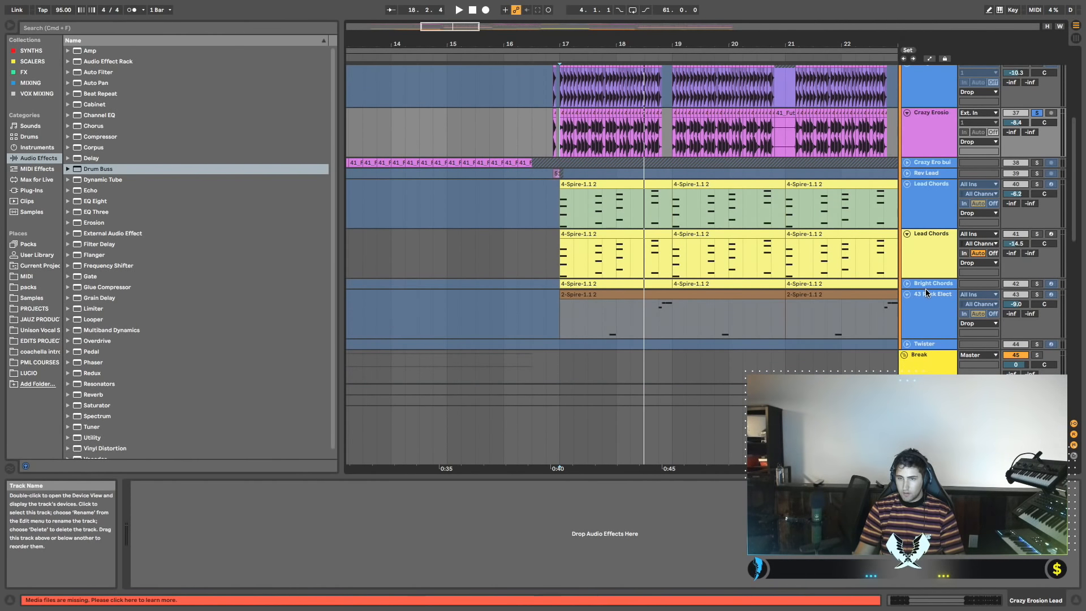
left_click(932, 284)
left_click(944, 199)
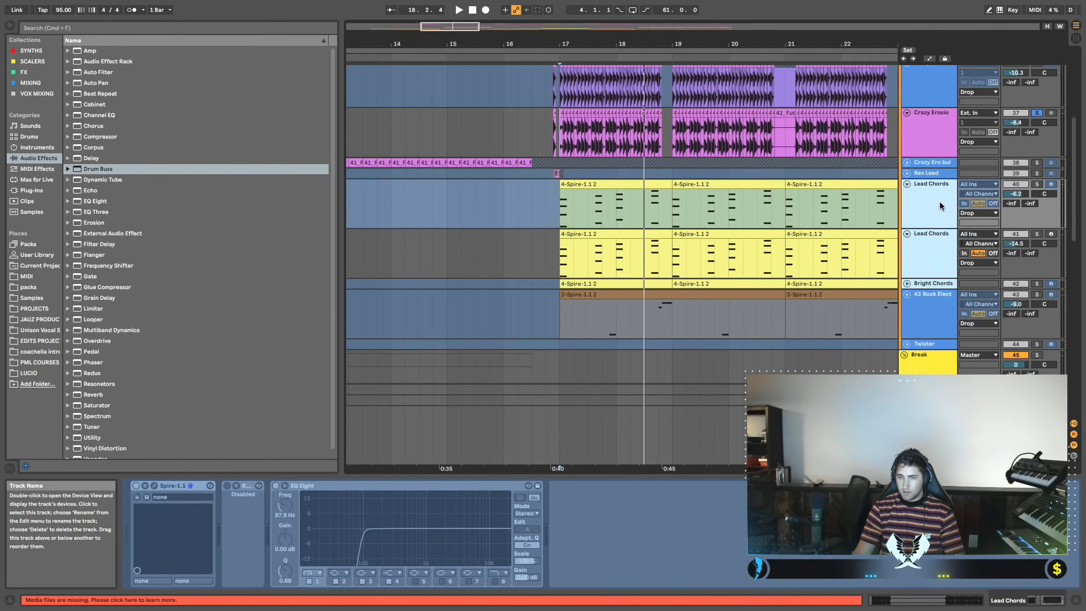
key("super+g")
scroll(942, 206, "up", 2)
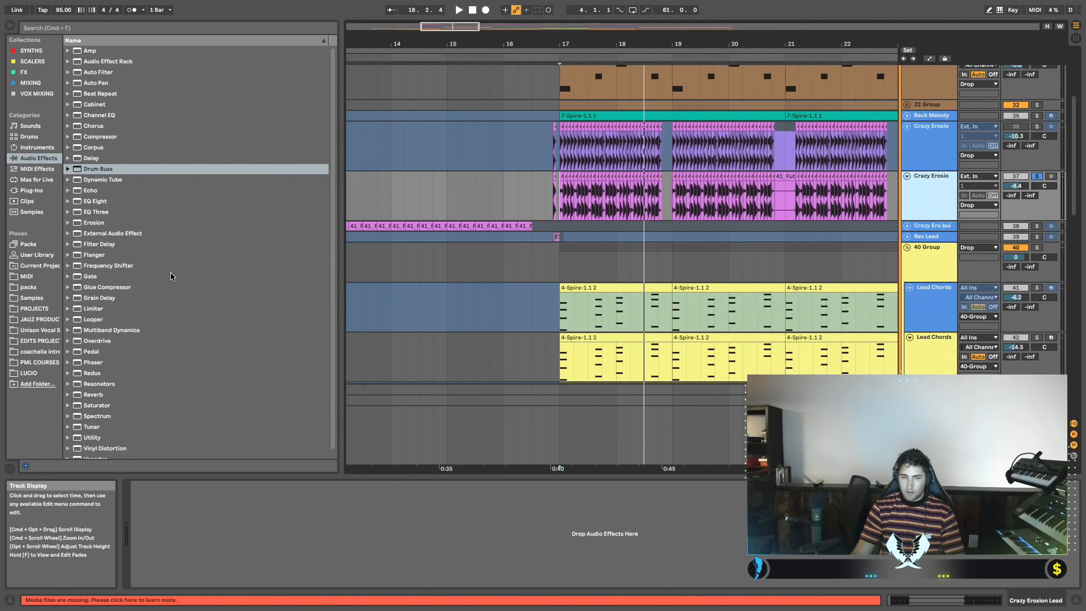
Add an EQ Eight to the pink Crazy Erosion lead and set its low cut to 163 Hz during playback.
left_click(187, 201)
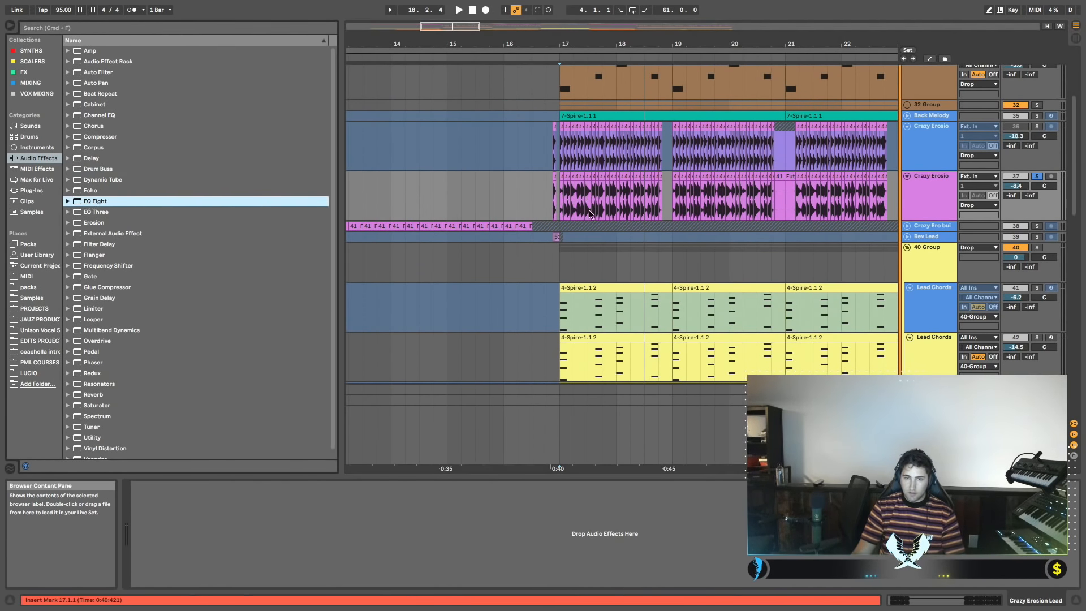
key("Return")
key("space")
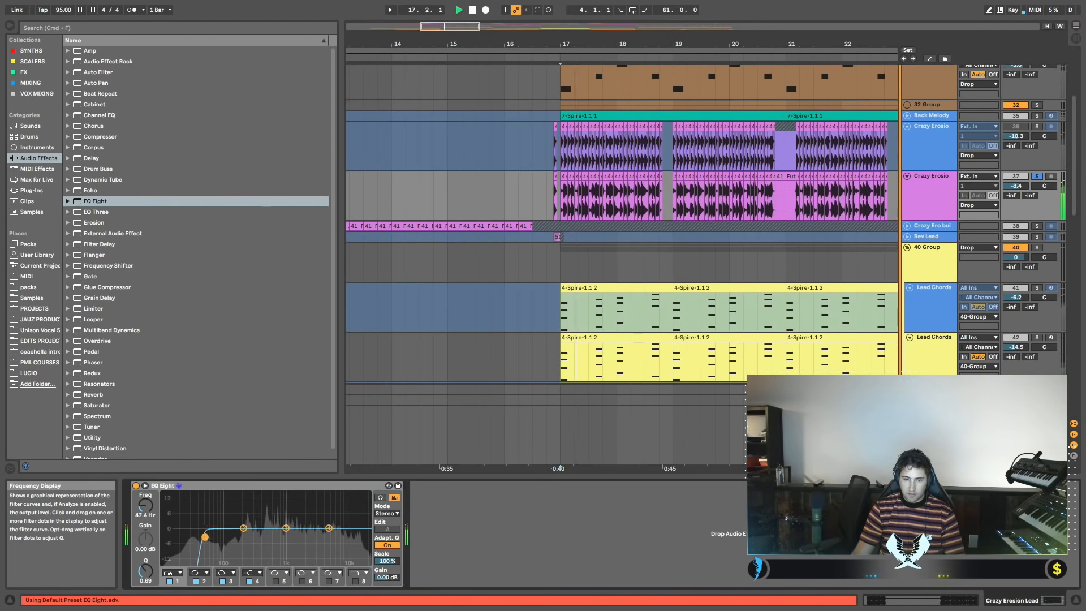
left_click_drag(203, 536, 238, 537)
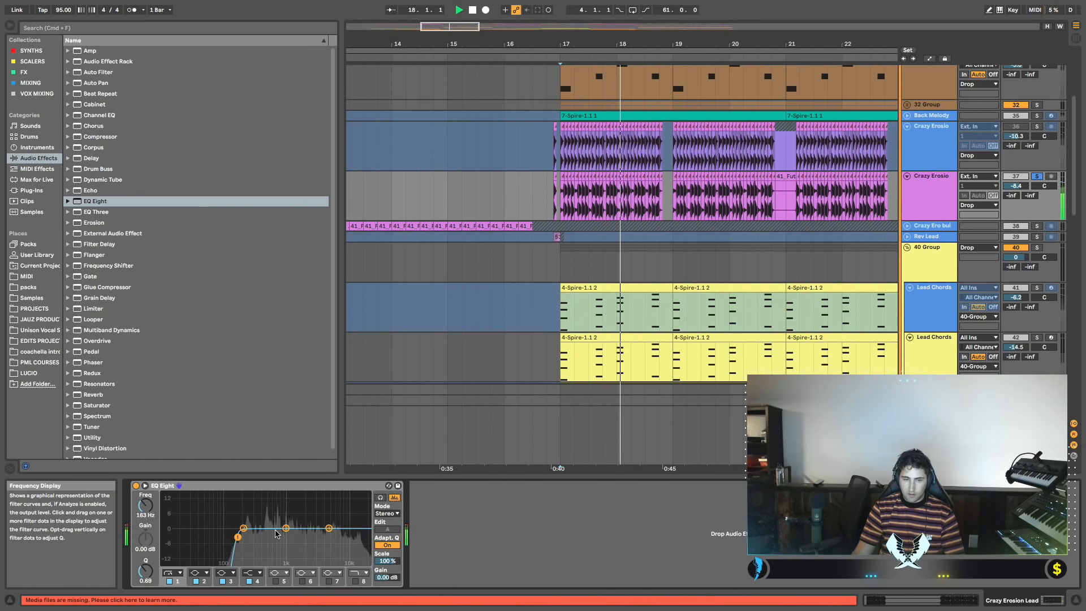
Audition the lead's main frequencies, boosting band 2 by 8.06 dB at 582 Hz and band 3 by a similar amount in the upper mids.
left_click_drag(288, 527, 277, 512)
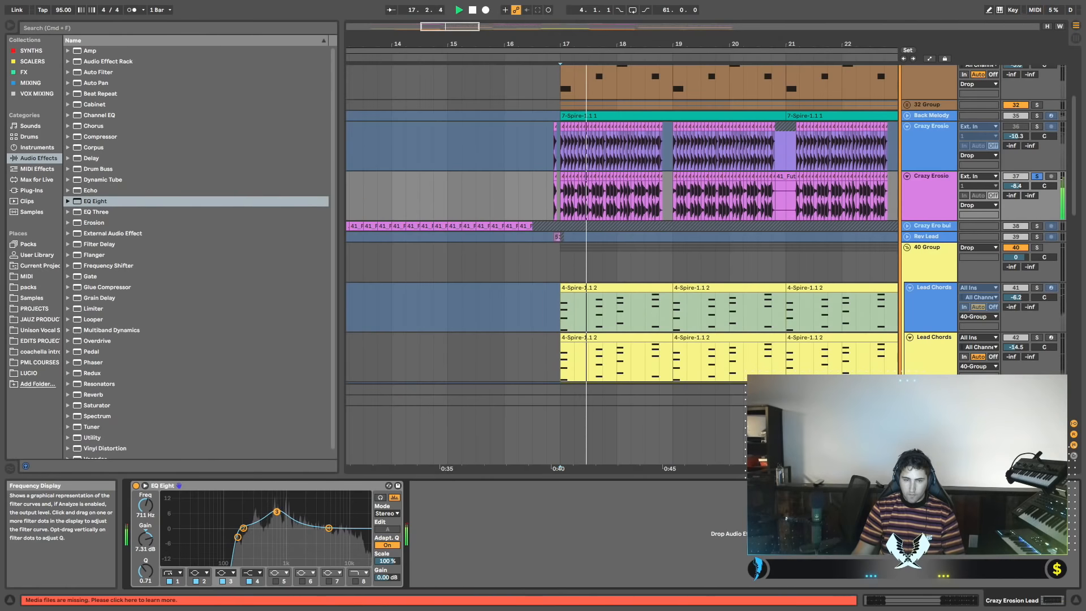
left_click_drag(321, 510, 277, 511)
key("space")
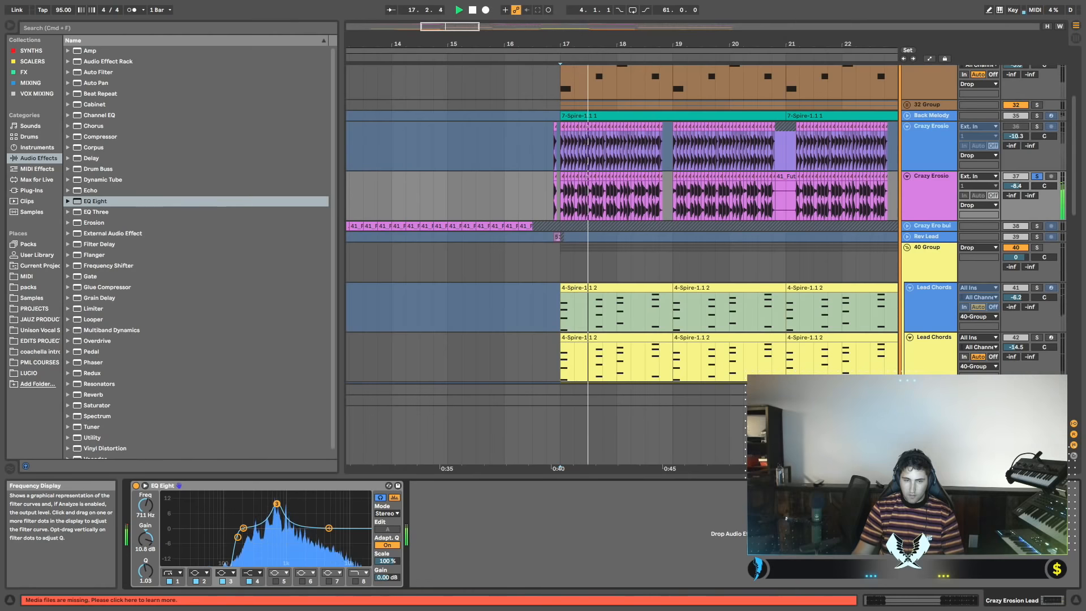
left_click_drag(284, 511, 311, 510)
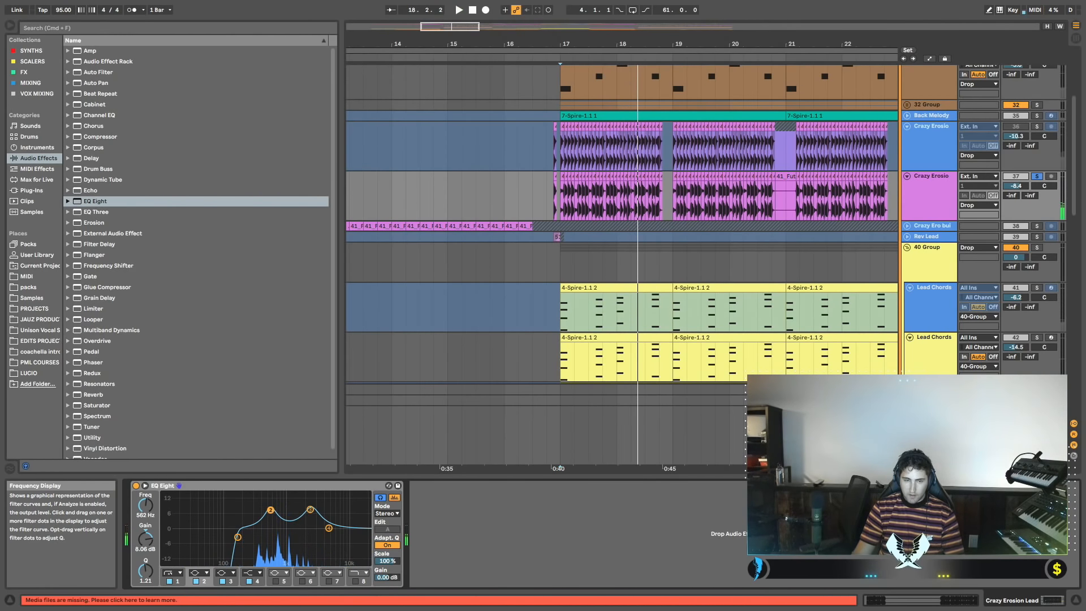
Move the EQ Eight from the pink Crazy Erosion lead to 40 Group, solo the group and play it.
scroll(568, 304, "down", 1)
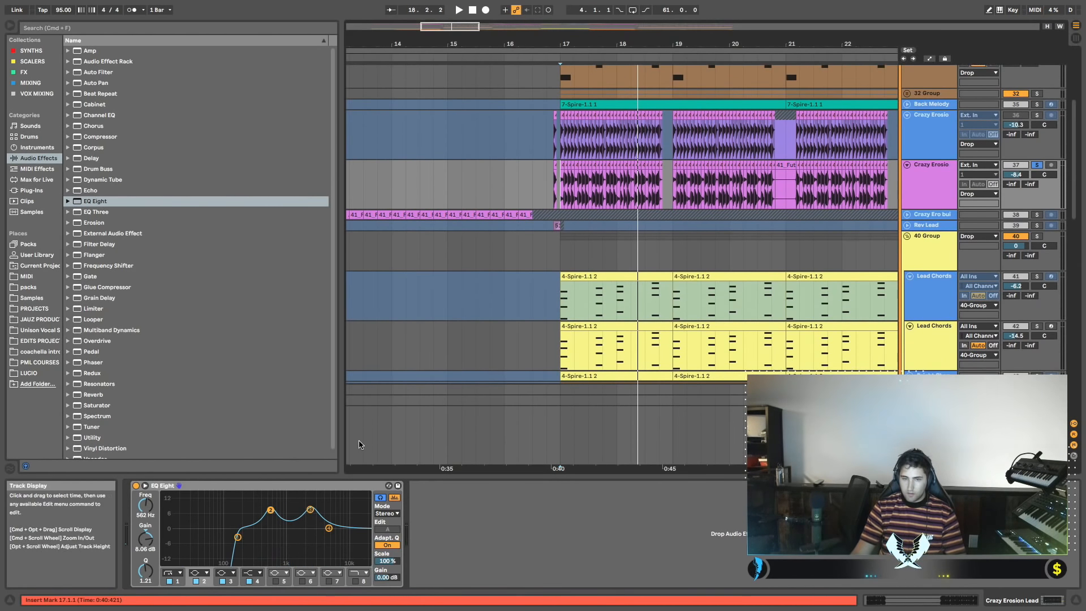
left_click_drag(302, 488, 636, 250)
left_click(1037, 237)
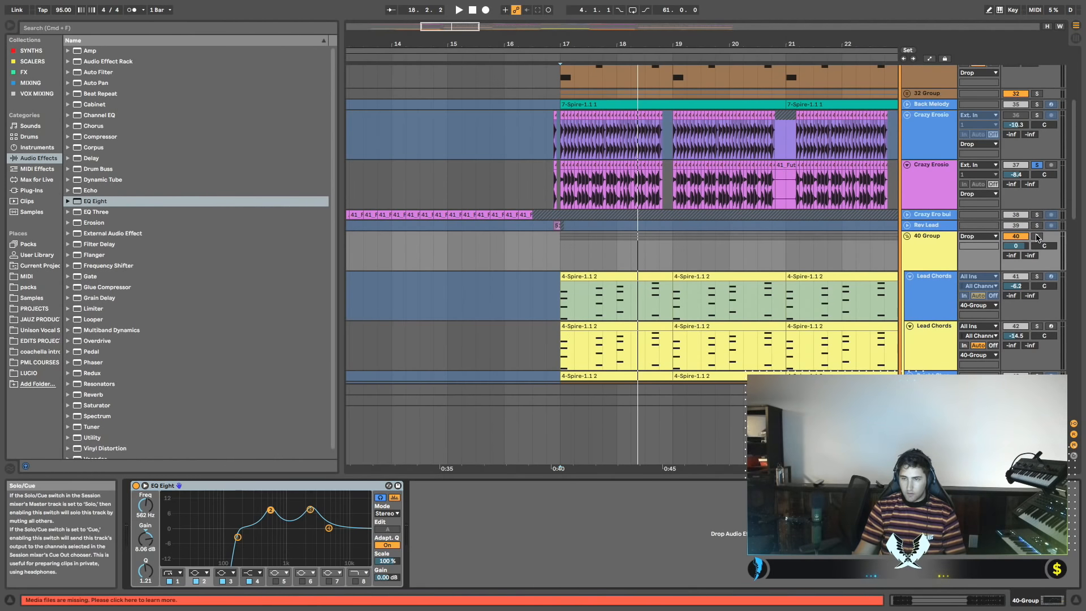
key("space")
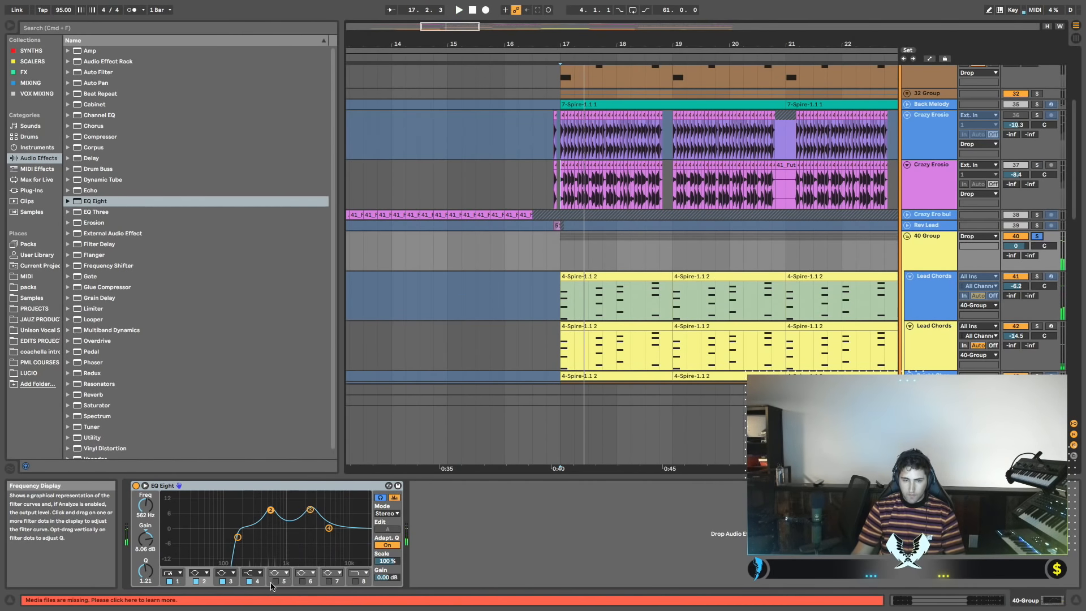
key("space")
key("space")
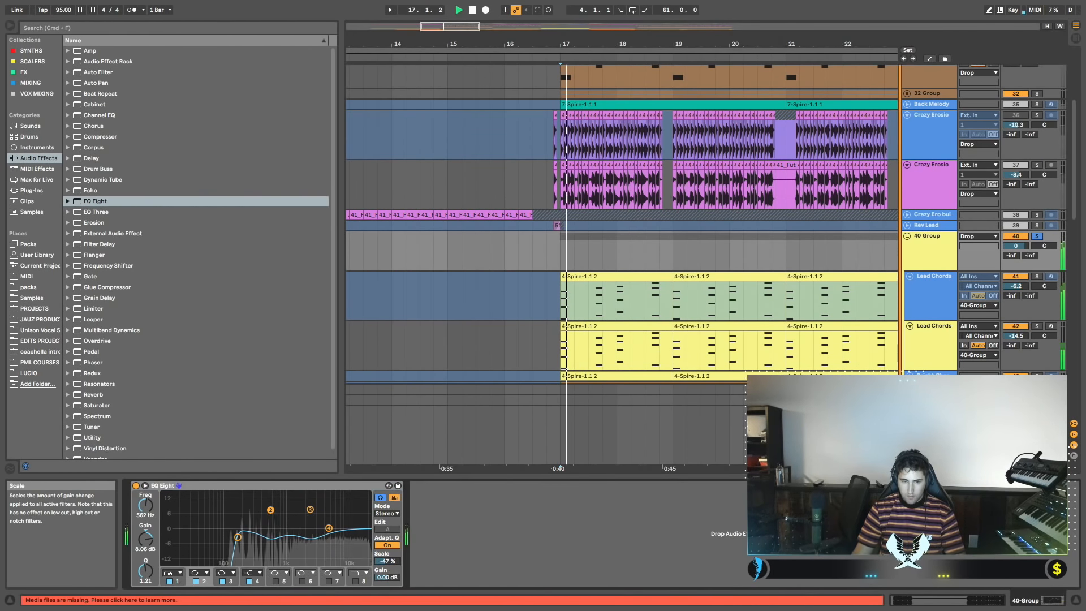
Turn the group EQ's boosts into cuts by setting its Scale to -53% while replaying the soloed chords.
left_click_drag(387, 561, 387, 565)
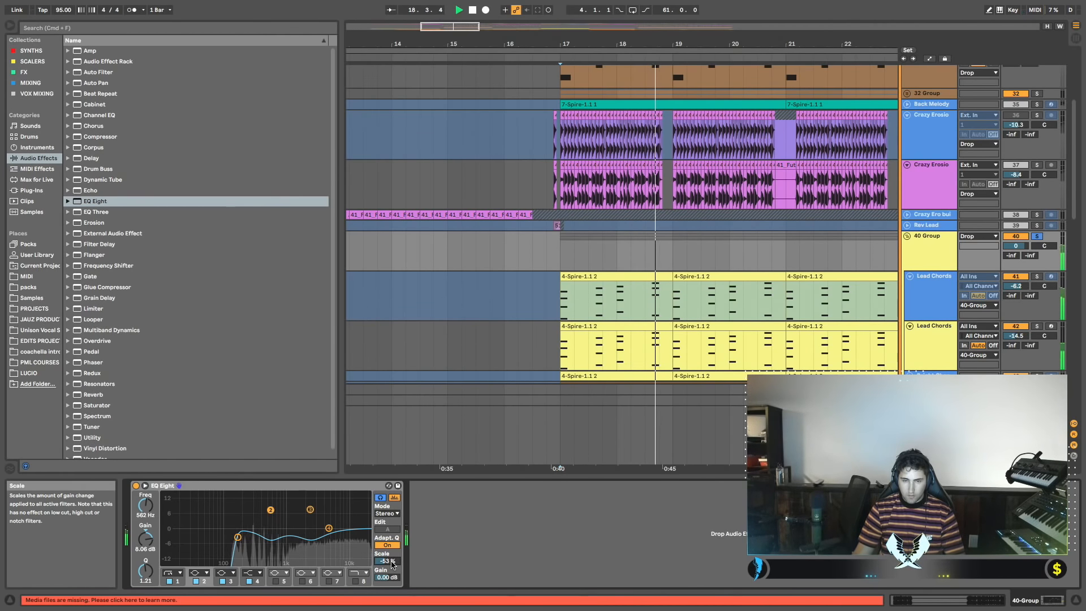
key("space")
key("space")
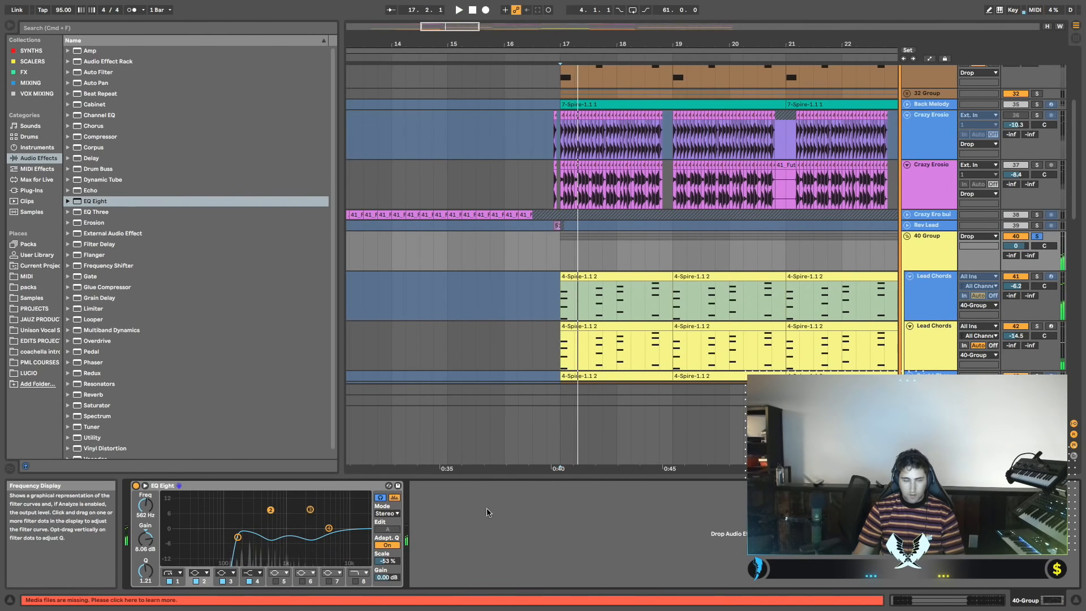
key("space")
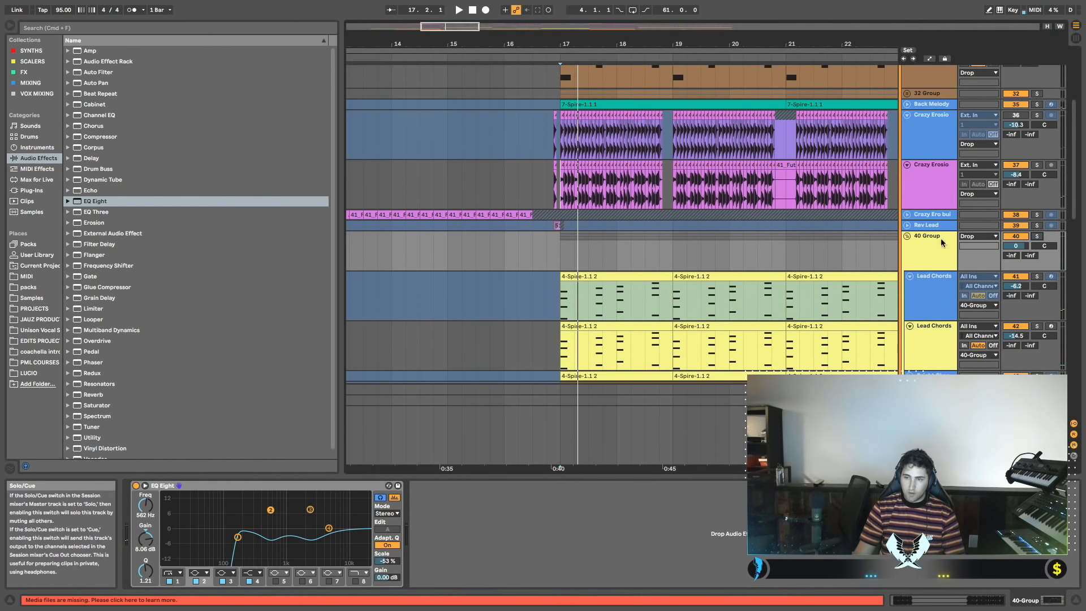
Play the full mix from just before bar 17 and raise the group EQ's output gain to 3.38 dB.
left_click(523, 242)
scroll(566, 254, "down", 2)
scroll(651, 281, "right", 3)
key("space")
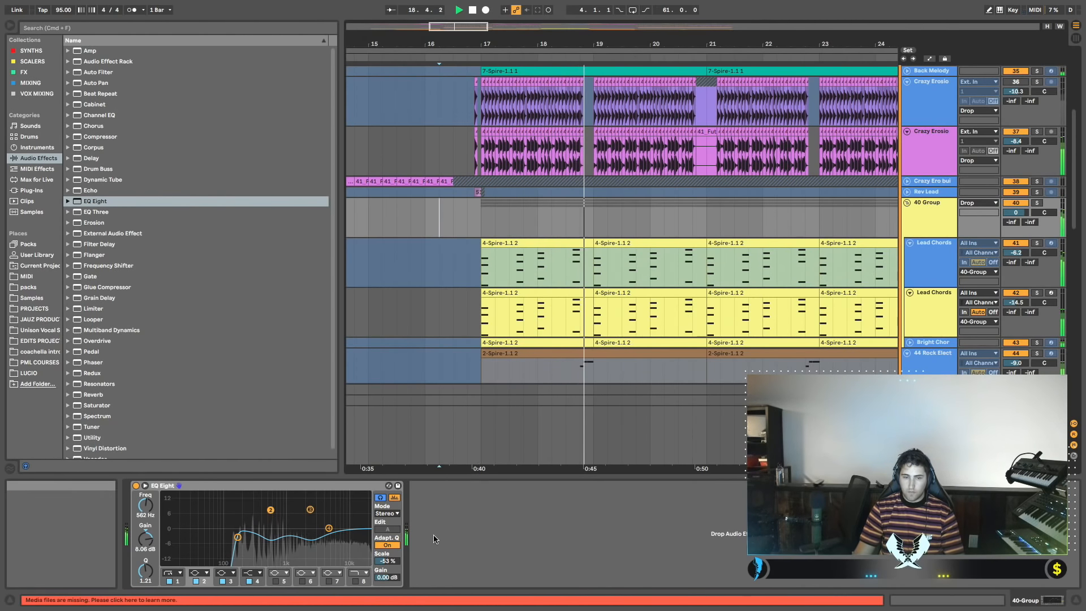
left_click_drag(394, 576, 394, 566)
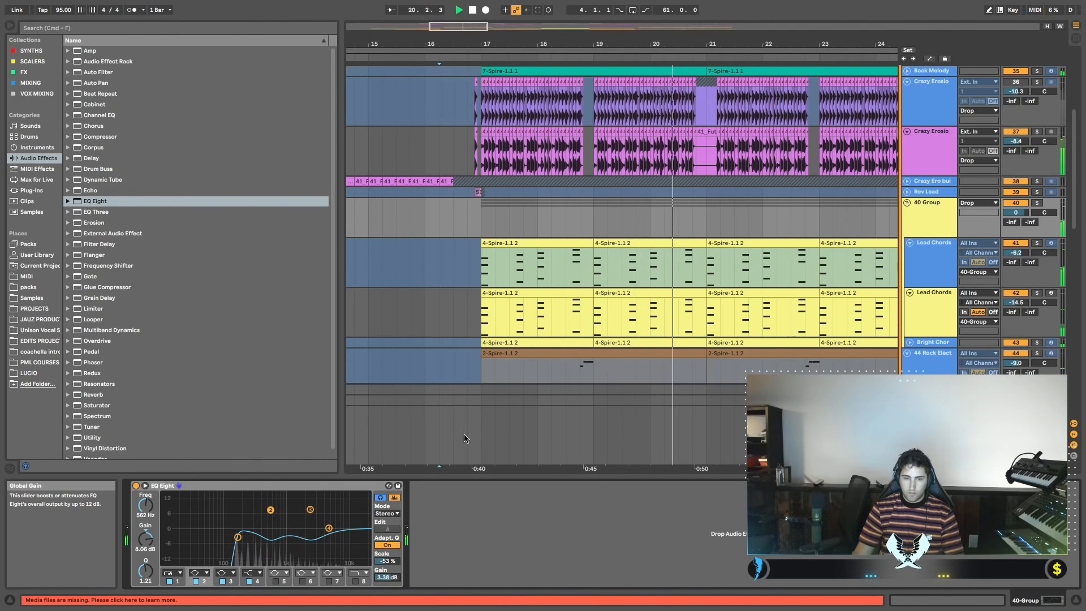
Solo 40 Group and refine its EQ with the low cut at 100 Hz, Scale at -44% and output gain at 2.06 dB.
left_click(1037, 203)
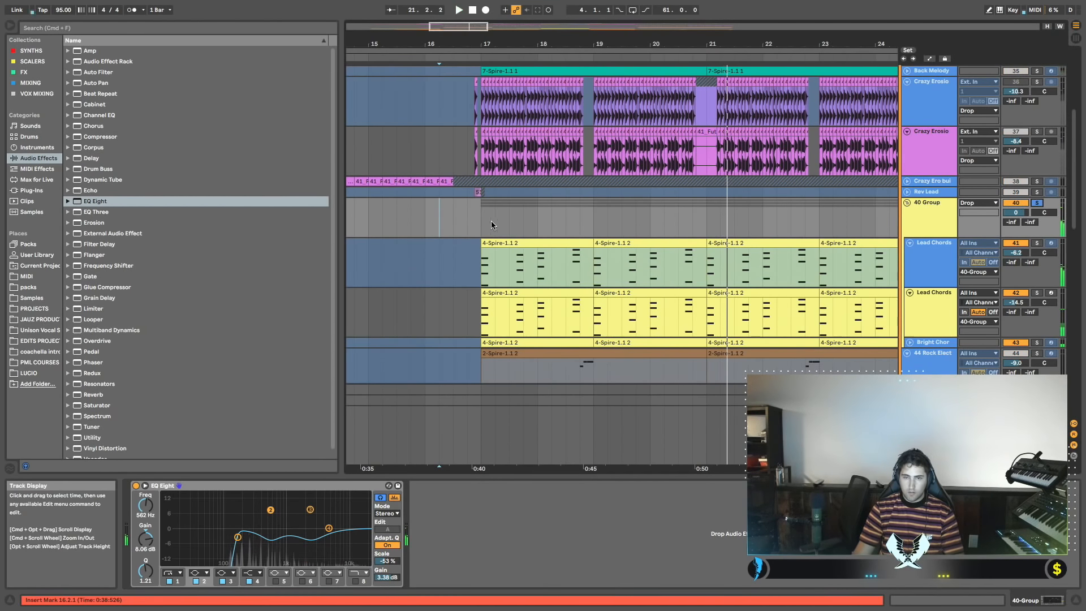
left_click(136, 485)
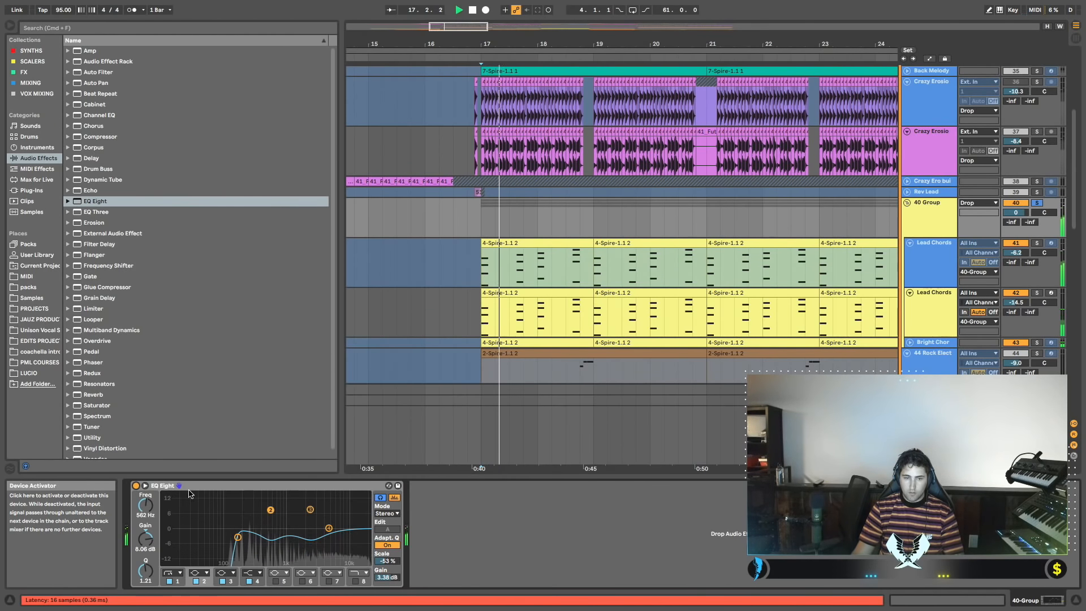
left_click_drag(238, 537, 225, 536)
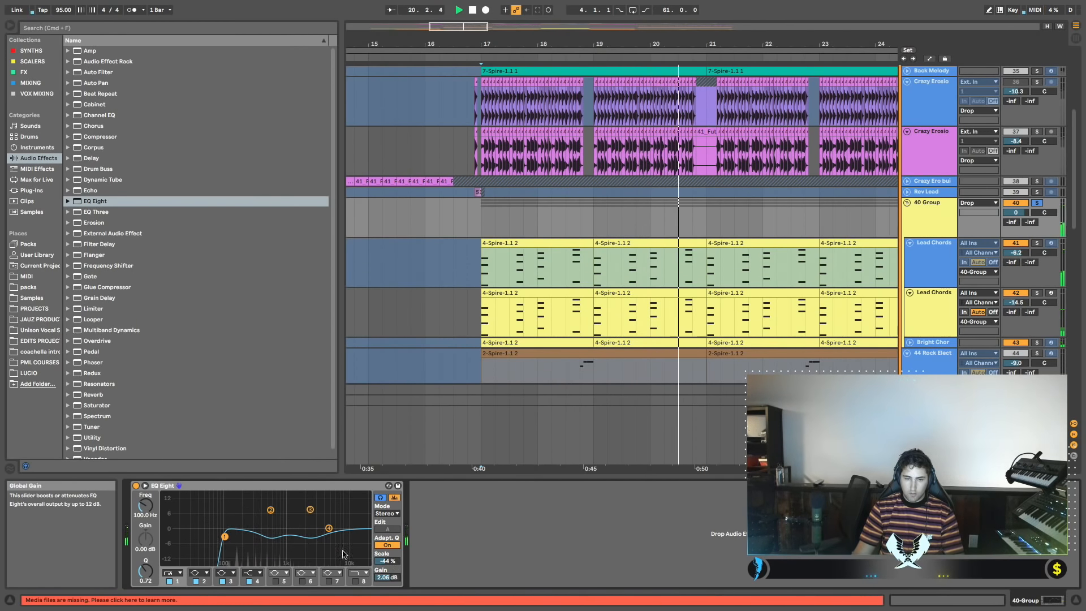
Solo the pink Crazy Erosion lead alongside 40 Group, compare the group EQ off and on, and set its Scale to -50%.
scroll(1037, 142, "up", 1)
key("space")
left_click(1037, 144, "super")
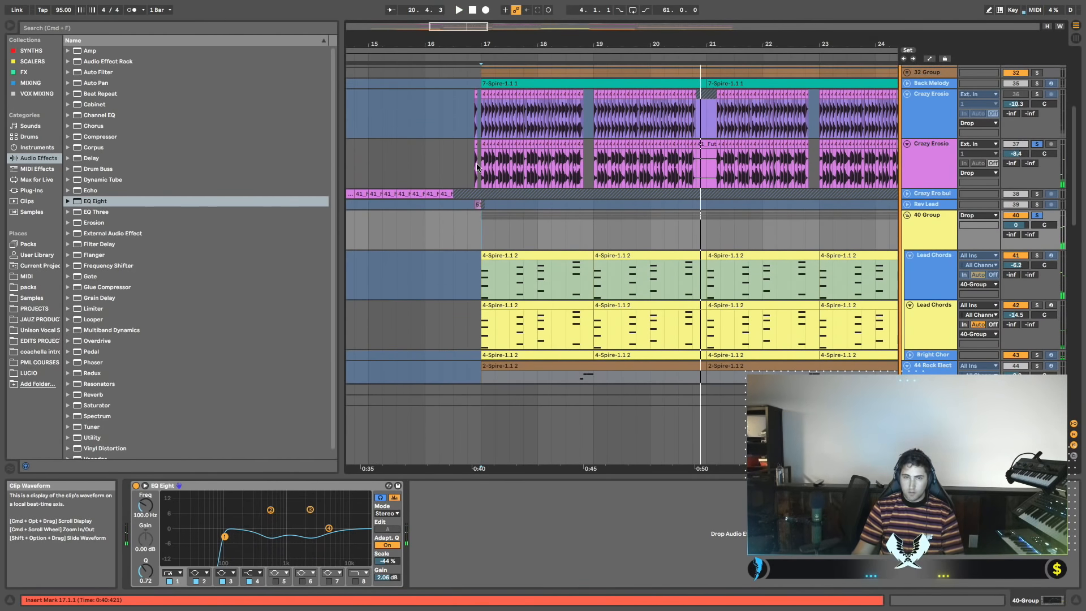
key("space")
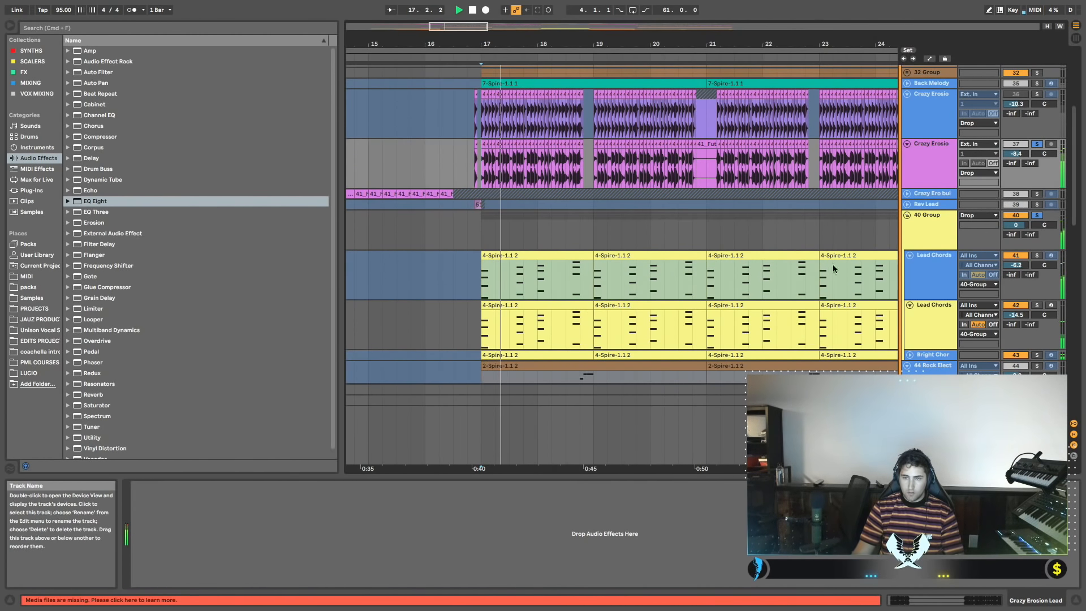
left_click(136, 485)
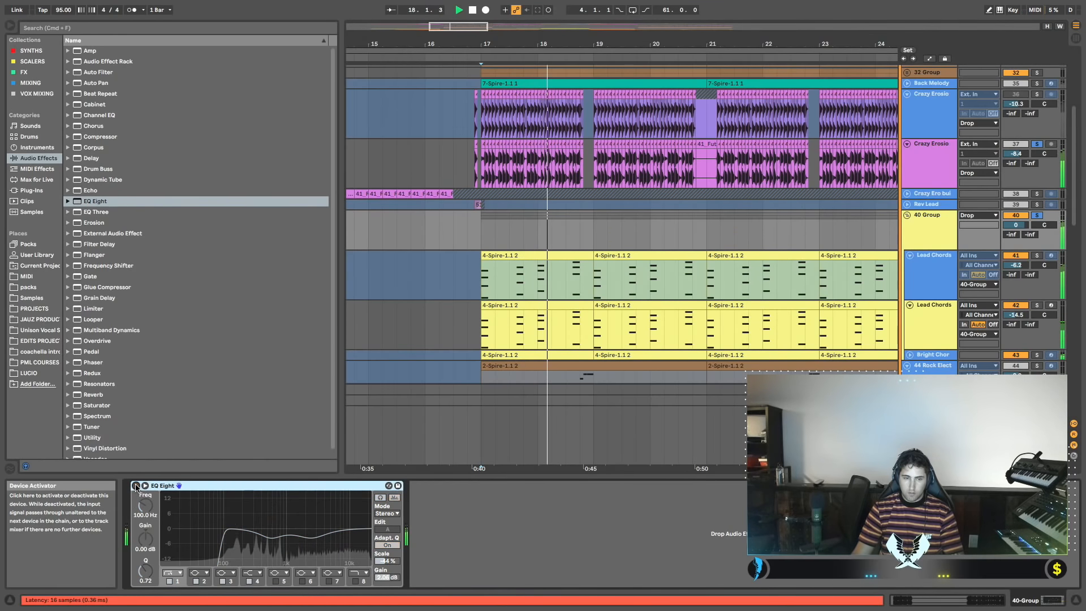
left_click(136, 486)
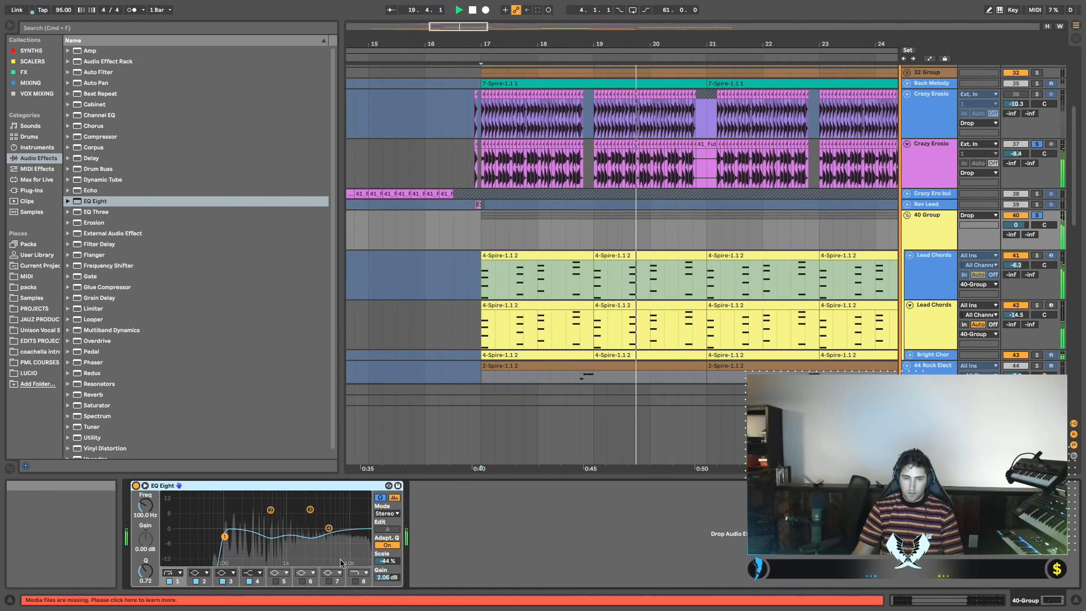
left_click_drag(387, 561, 387, 558)
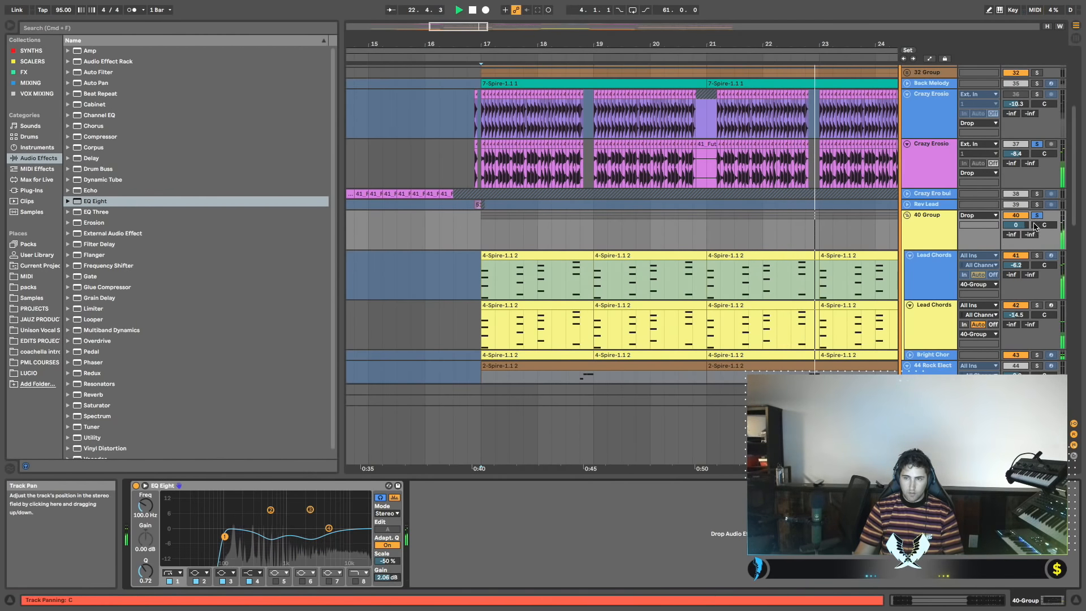
Add a Saturator with the Soft Sine curve after the group's EQ Eight, and set the EQ's Scale to -56%.
scroll(181, 342, "down", 1)
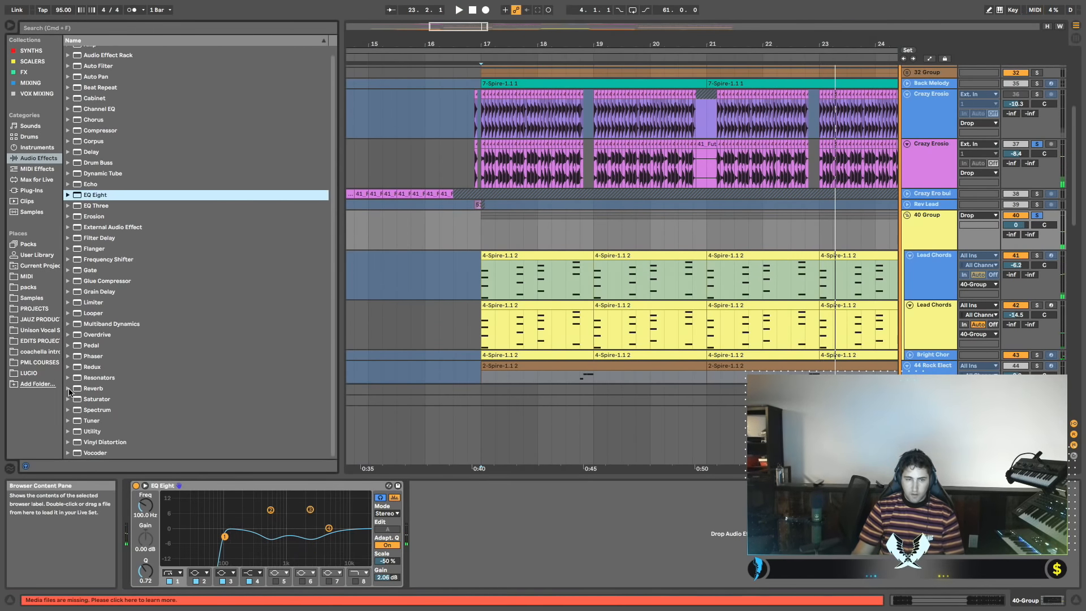
left_click_drag(104, 399, 132, 404)
left_click_drag(417, 516, 419, 515)
left_click(389, 561)
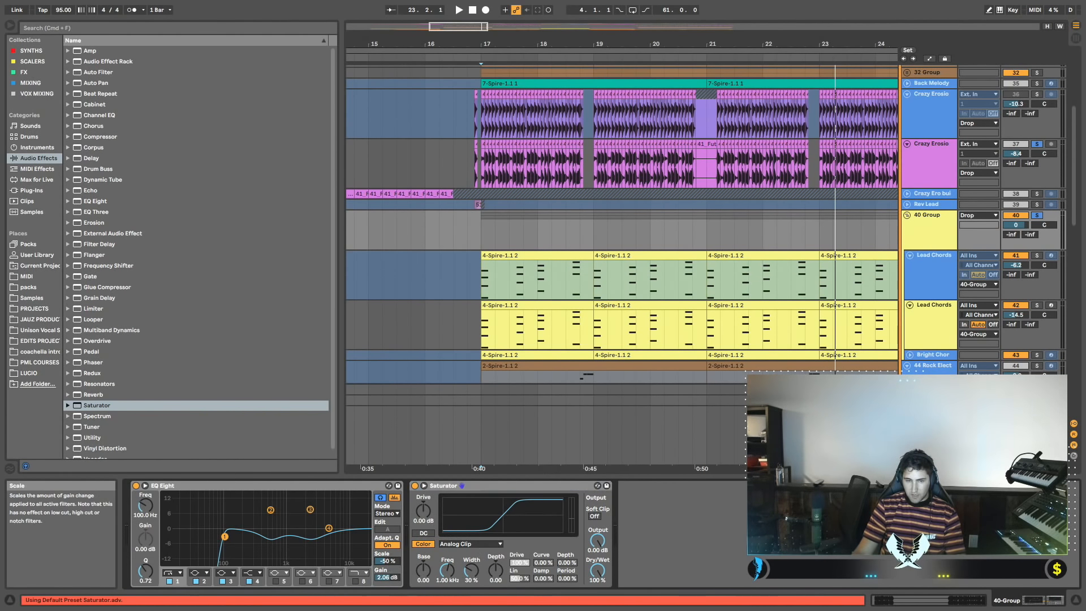
left_click(470, 544)
left_click(461, 552)
Play only 40 Group from bar 17, combine its EQ Eight and Saturator into an effect rack, and bypass the rack.
left_click(1037, 217)
key("space")
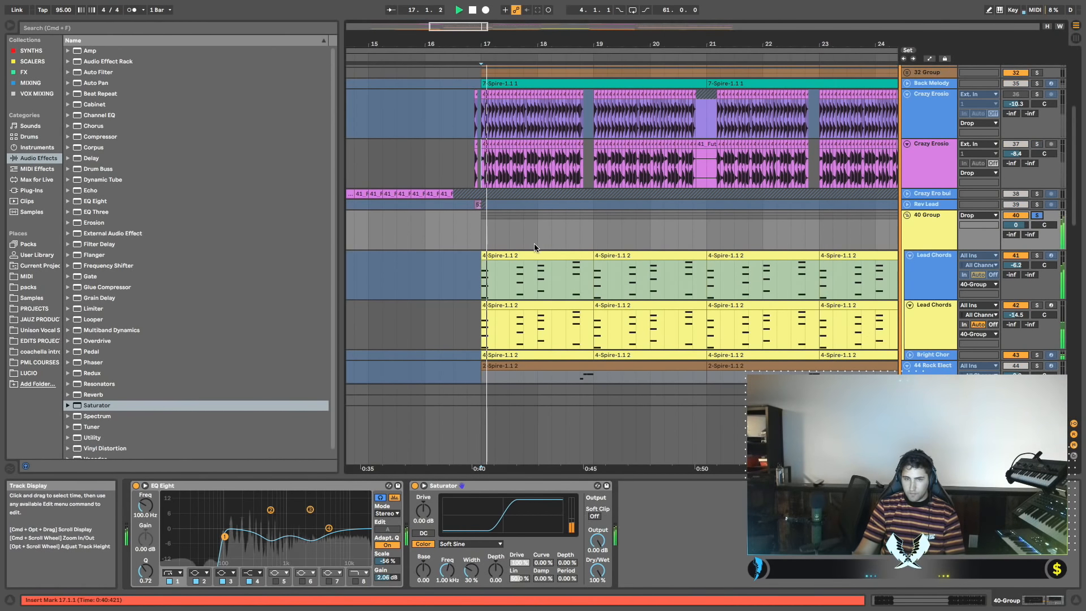
left_click(341, 484)
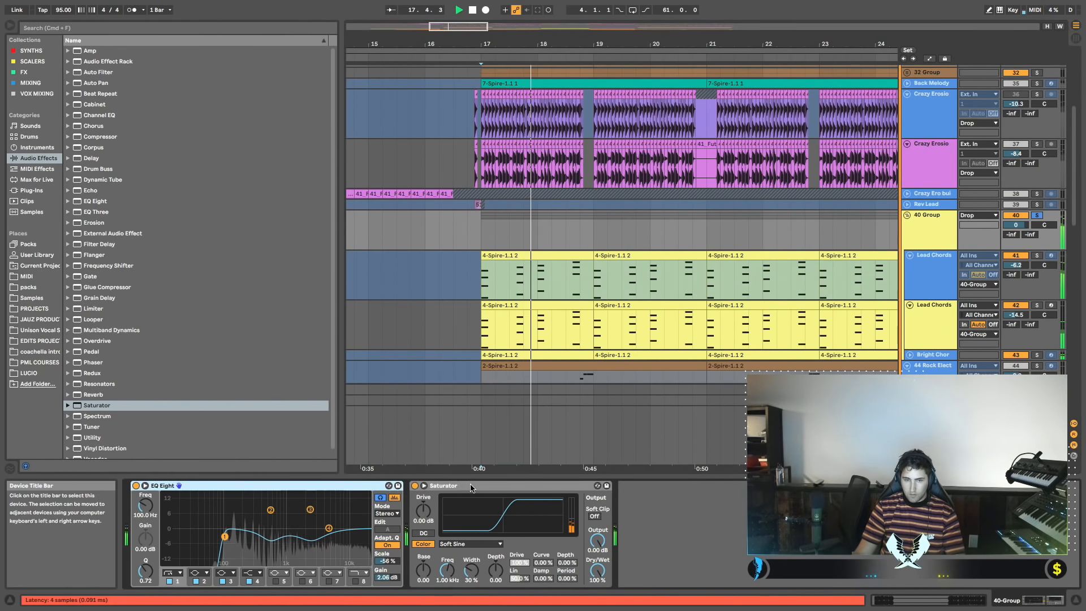
left_click(449, 487, "shift")
key("super+g")
left_click(136, 486)
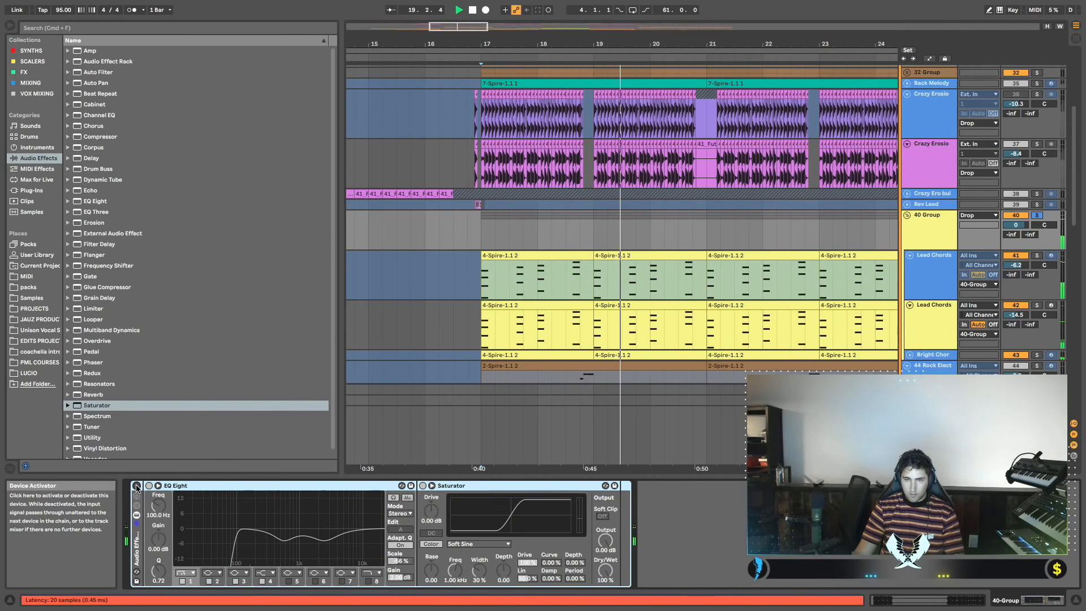
Reactivate 40 Group's effect rack, set its EQ Eight Scale to -75%, and compare the rack off and on.
left_click(137, 486)
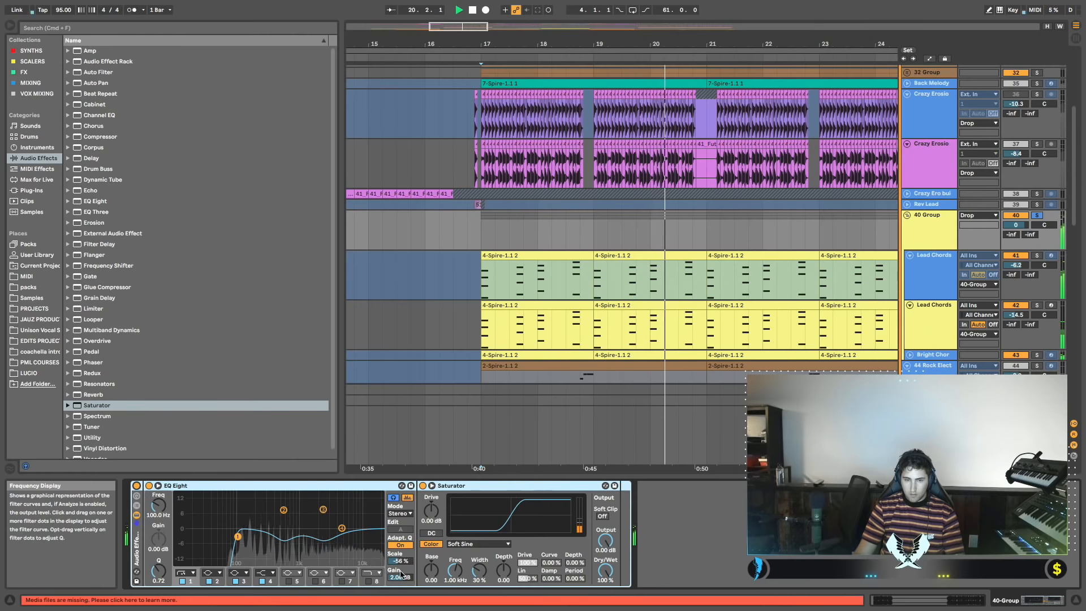
left_click_drag(400, 561, 400, 571)
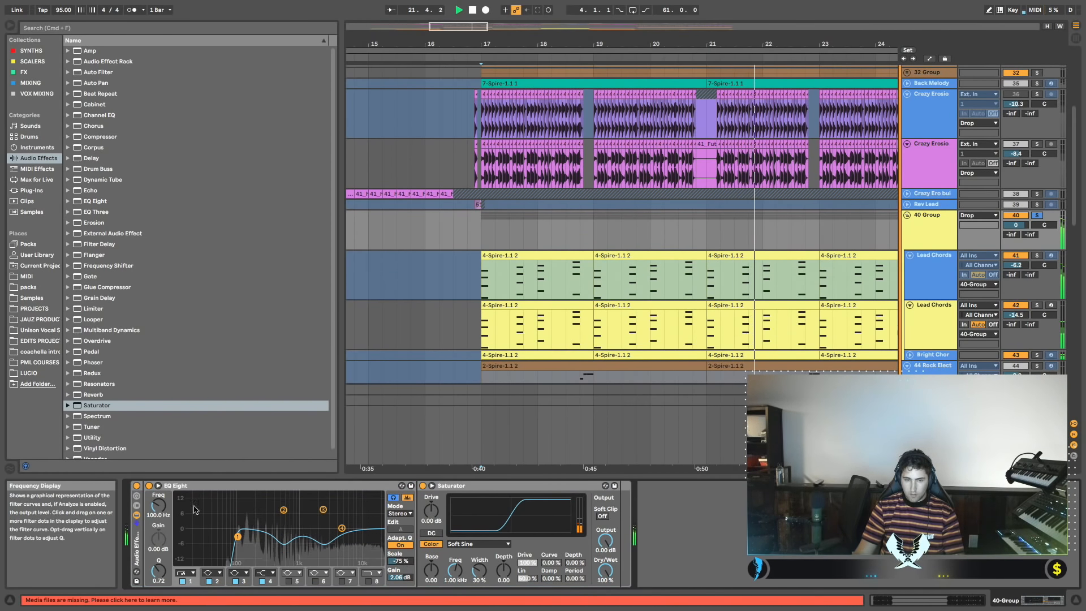
left_click(930, 235)
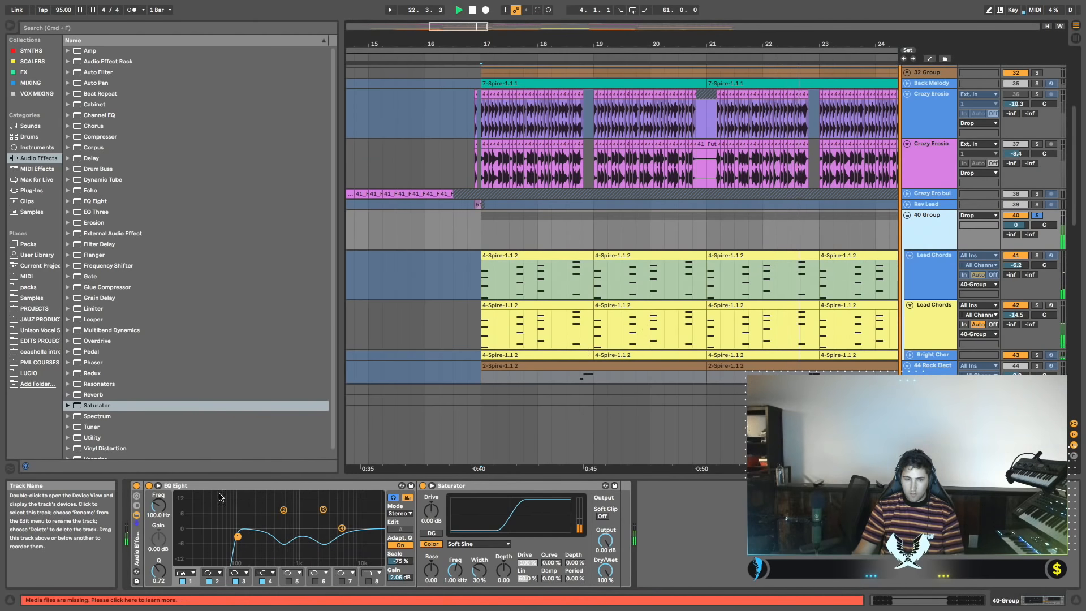
left_click(137, 486)
left_click(136, 486)
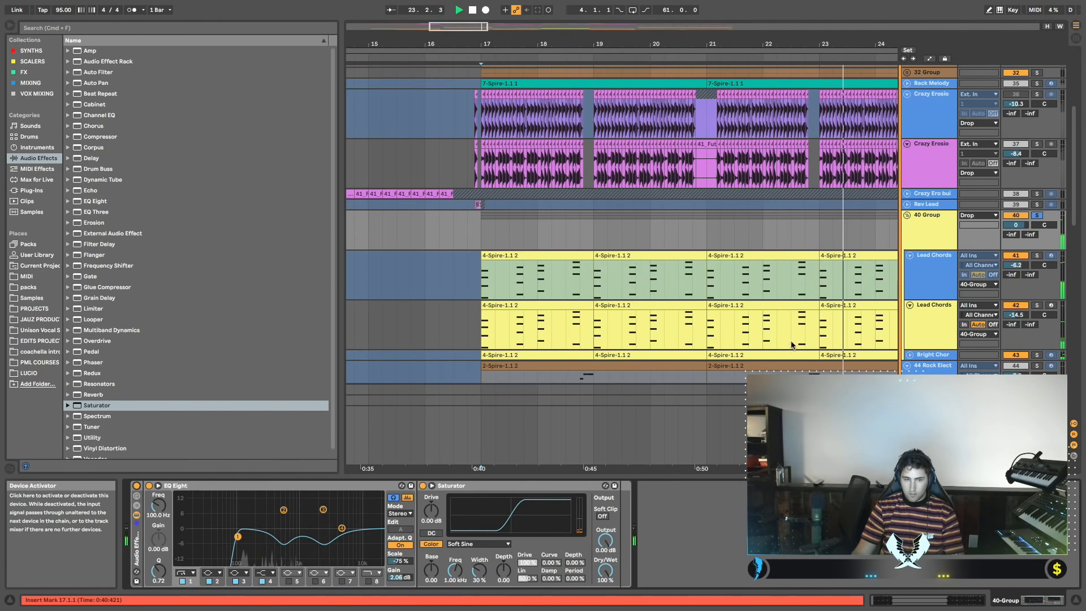
key("space")
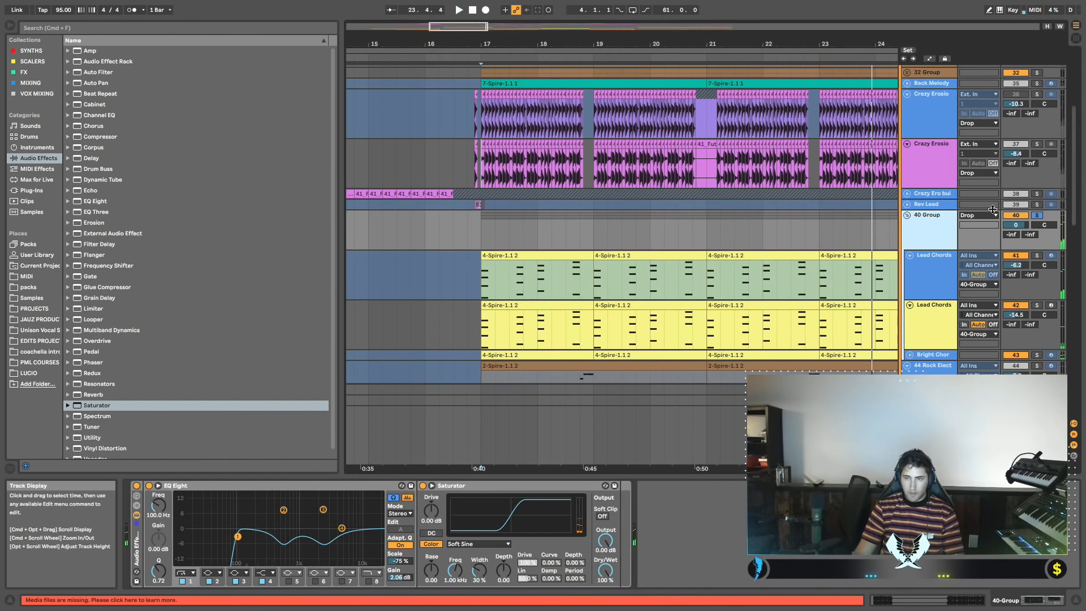
Unsolo 40 Group and play the full mix from bar 16 through the end of the drop.
key("Left")
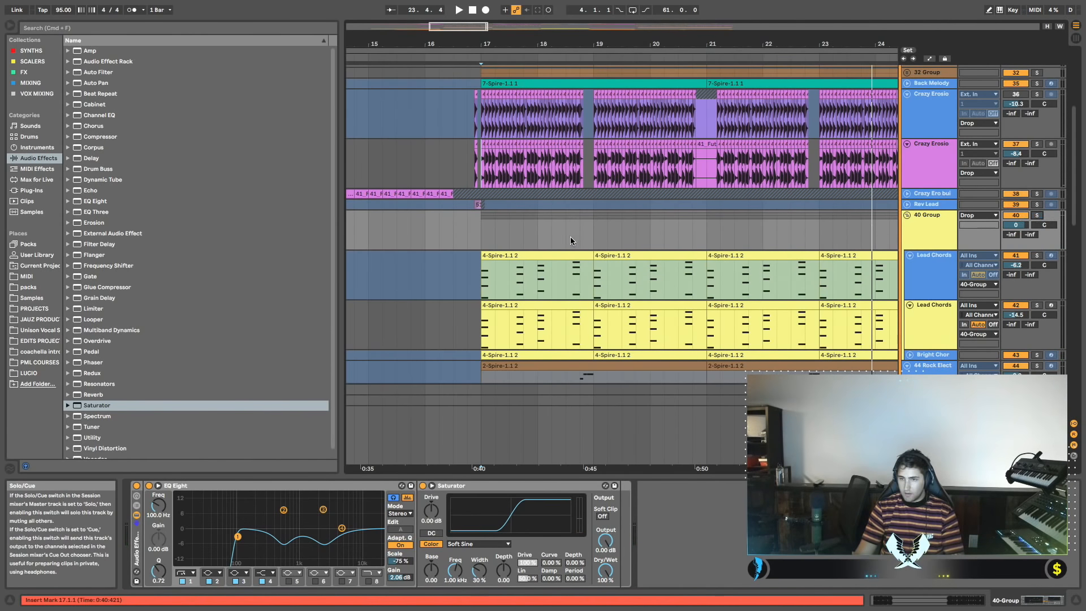
key("space")
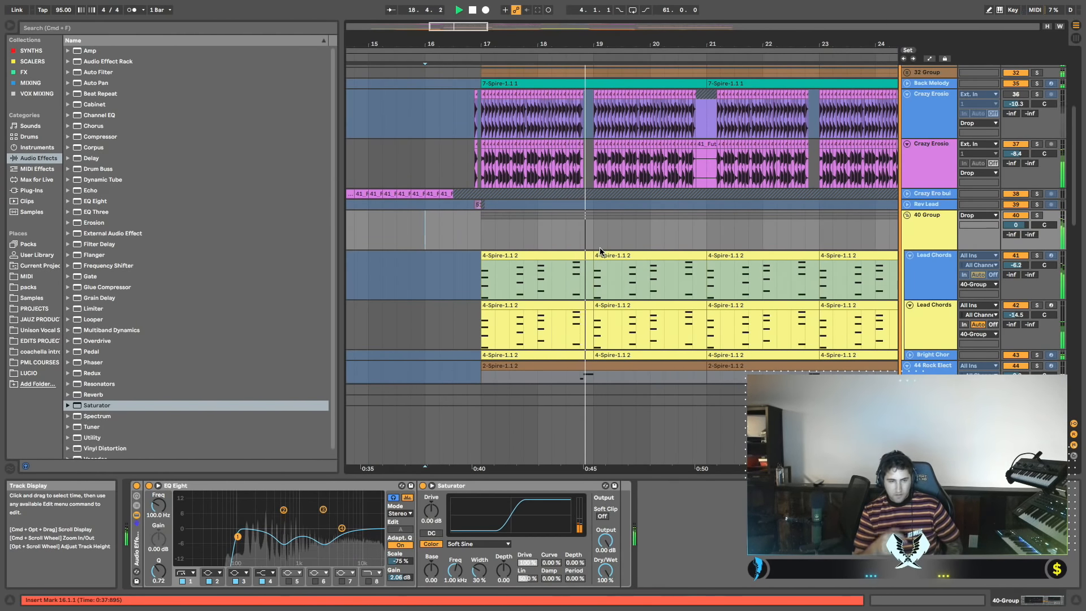
scroll(634, 221, "down", 3)
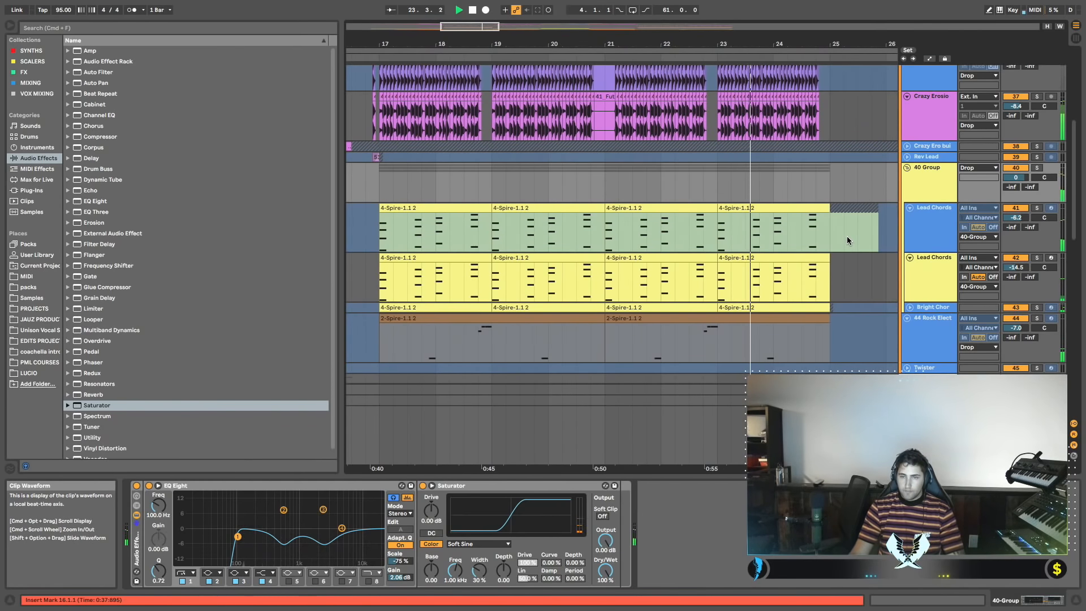
scroll(842, 241, "up", 2)
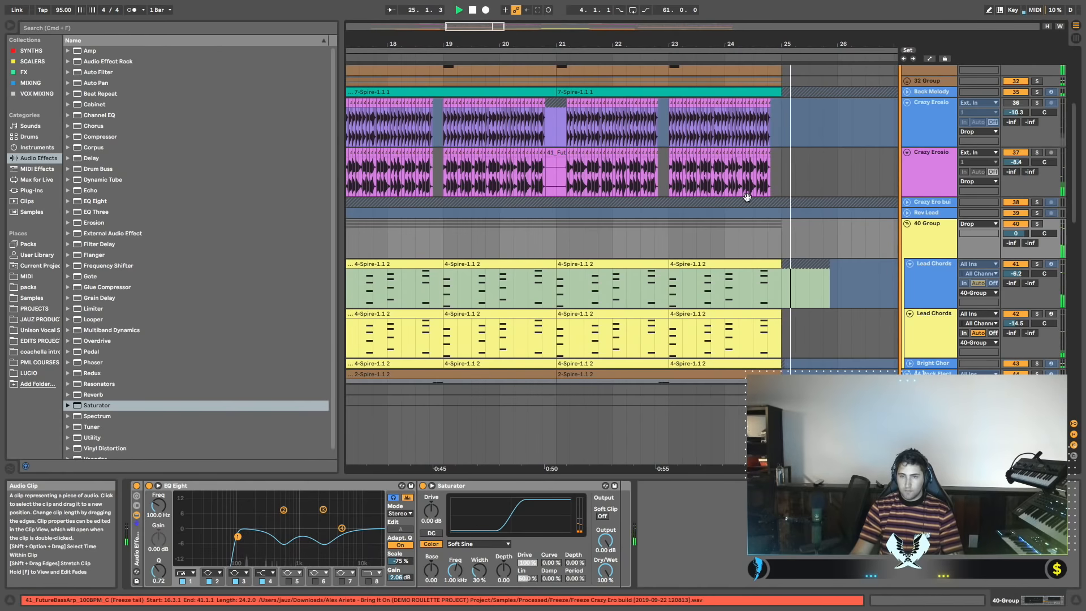
Replay the full mix from just before the drop, starting around bar 16.2.
scroll(746, 195, "left", 6)
left_click(484, 181)
key("space")
key("space")
left_click(606, 176)
key("space")
key("space")
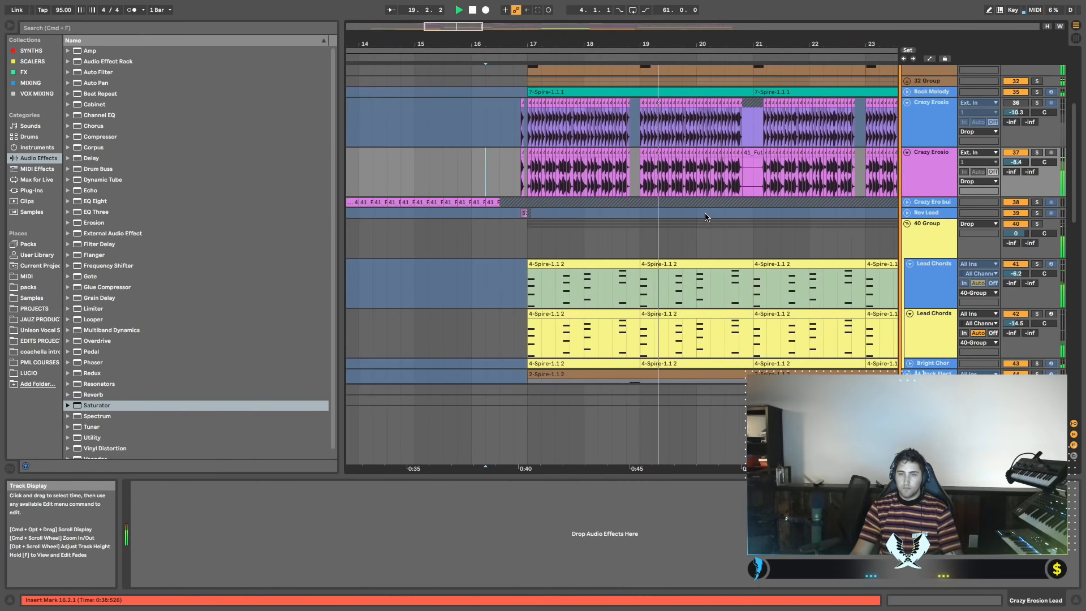
Solo 40 Group, play it from bar 17, and compare its effect rack off and on.
left_click(1038, 224)
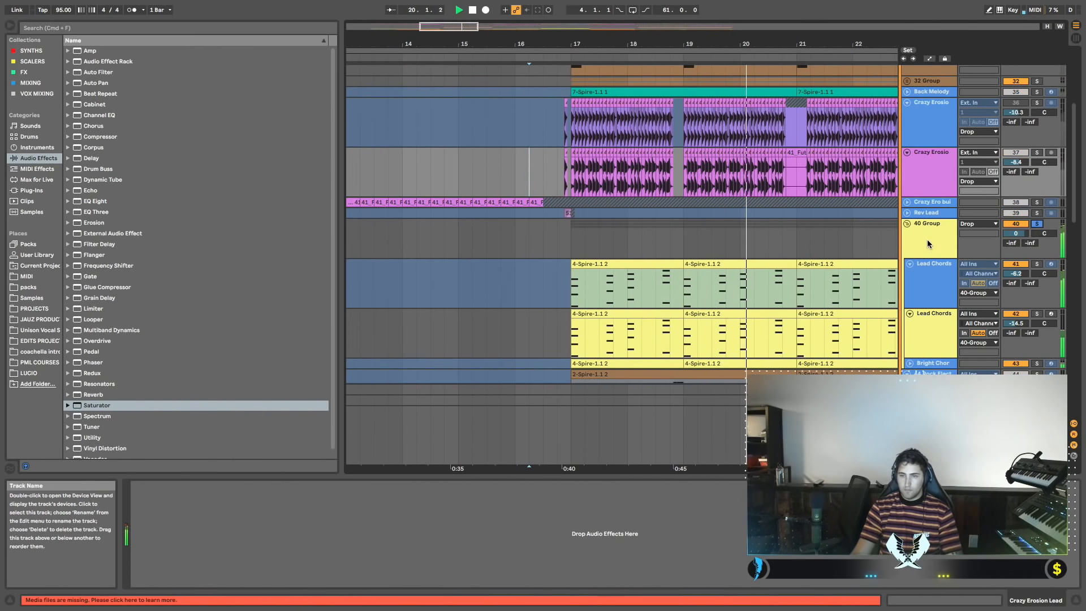
left_click(928, 240)
key("space")
key("space")
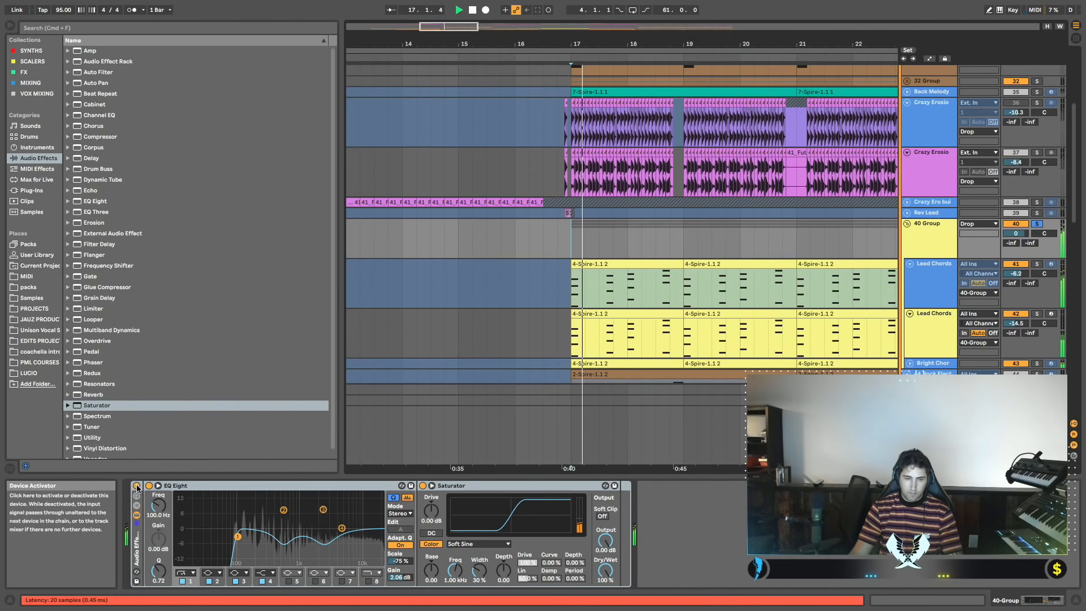
left_click(137, 486)
left_click(137, 486)
scroll(925, 282, "down", 3)
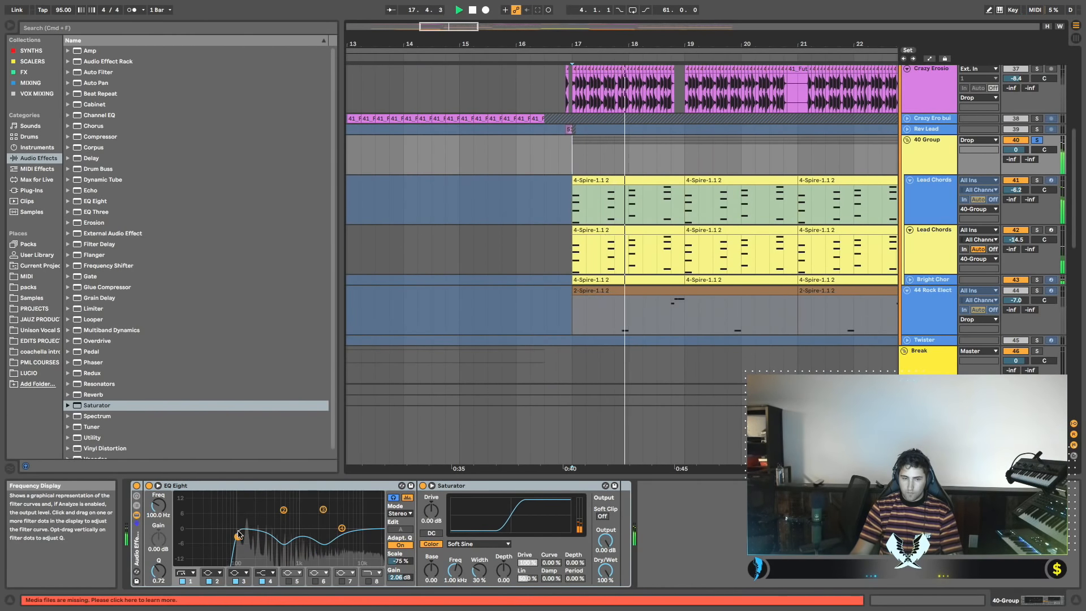
key("space")
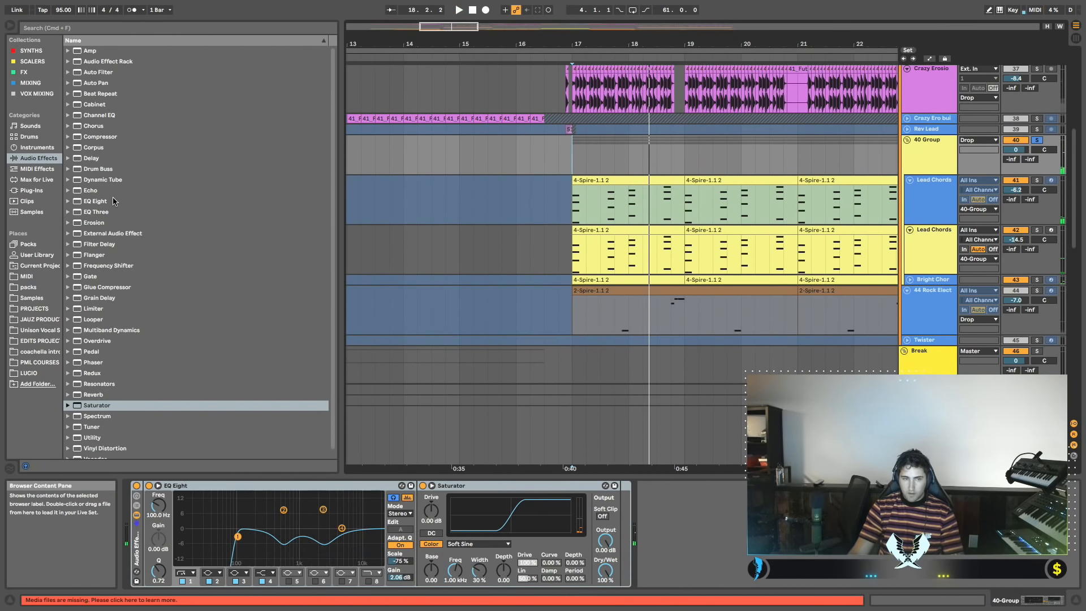
Add a second EQ Eight after the Saturator in 40 Group's rack with its low cut at 124 Hz.
left_click_drag(115, 202, 395, 330)
left_click_drag(608, 516, 617, 516)
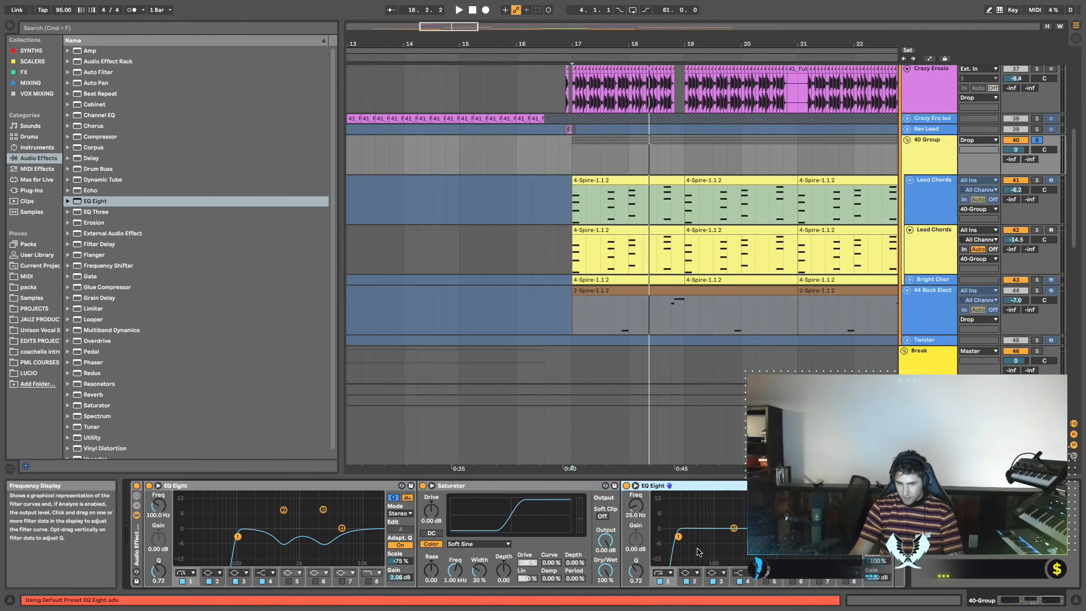
key("space")
key("space")
key("space")
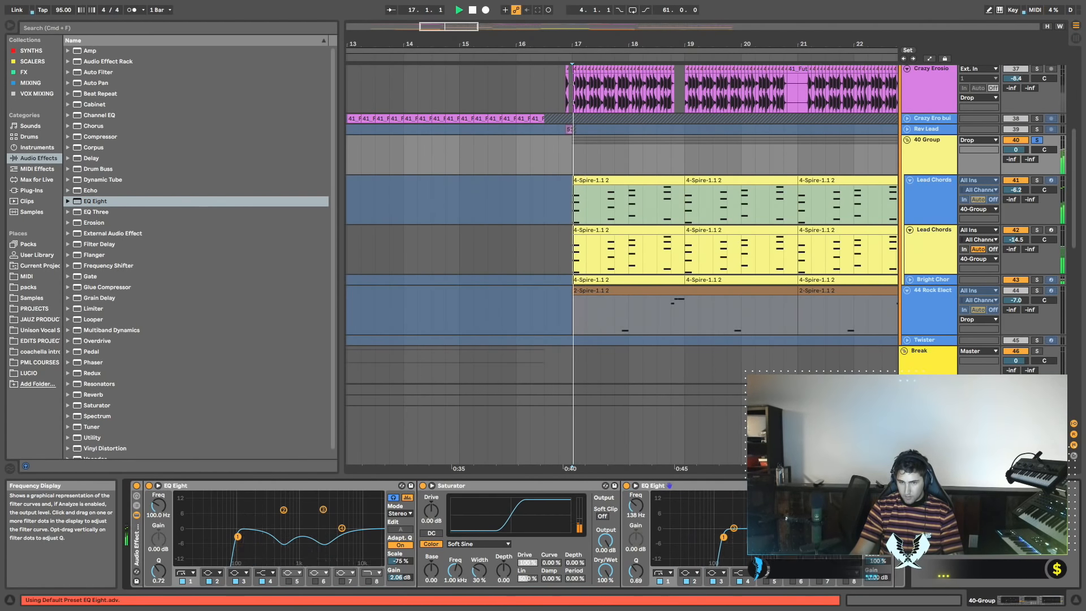
left_click_drag(723, 537, 739, 536)
Unsolo 40 Group, play the full mix from bar 17, and compare the group's effect rack off and on.
key("space")
key("space")
key("space")
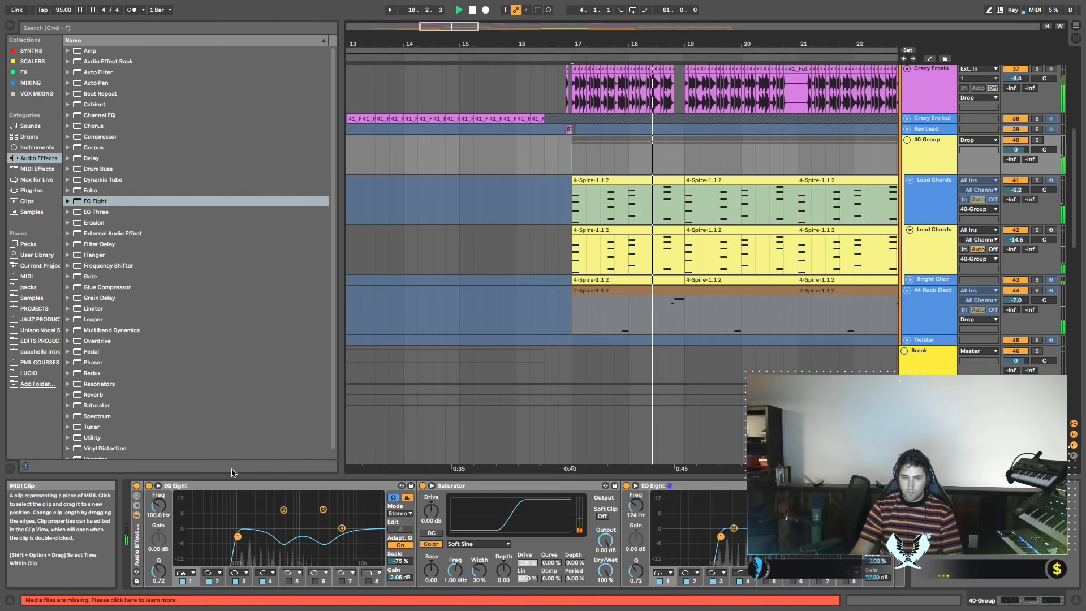
left_click(136, 486)
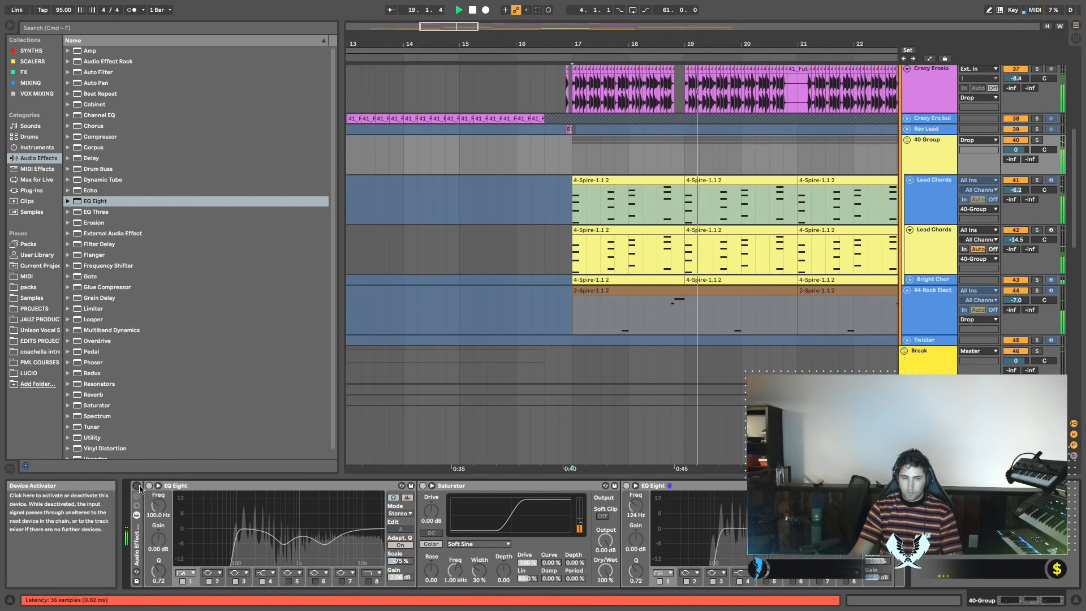
left_click(137, 486)
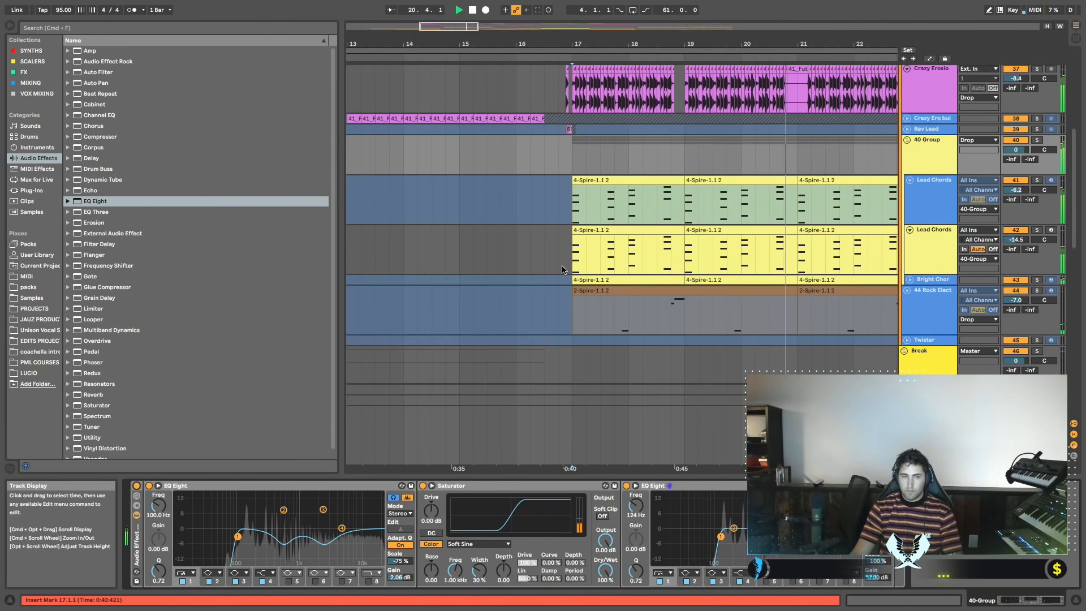
scroll(712, 202, "right", 5)
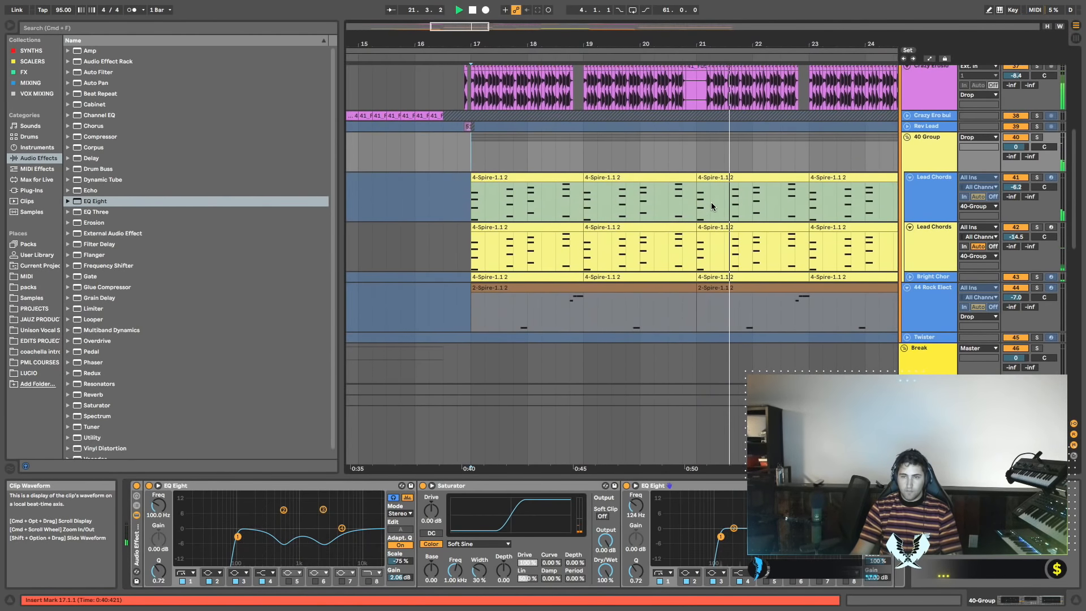
scroll(714, 202, "up", 3)
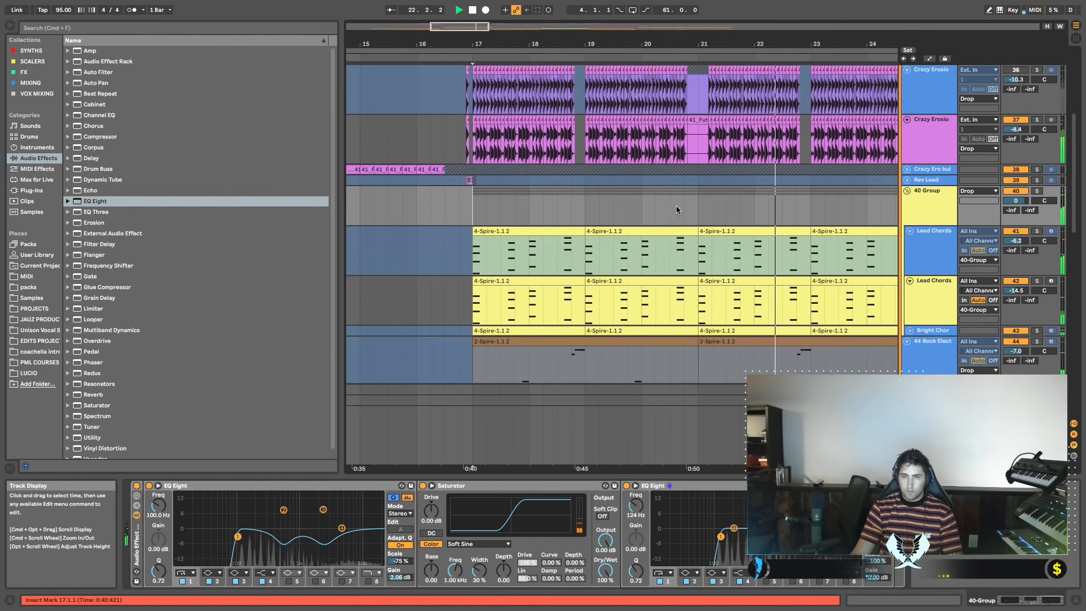
scroll(677, 206, "left", 2)
scroll(680, 205, "right", 1)
scroll(680, 205, "up", 3)
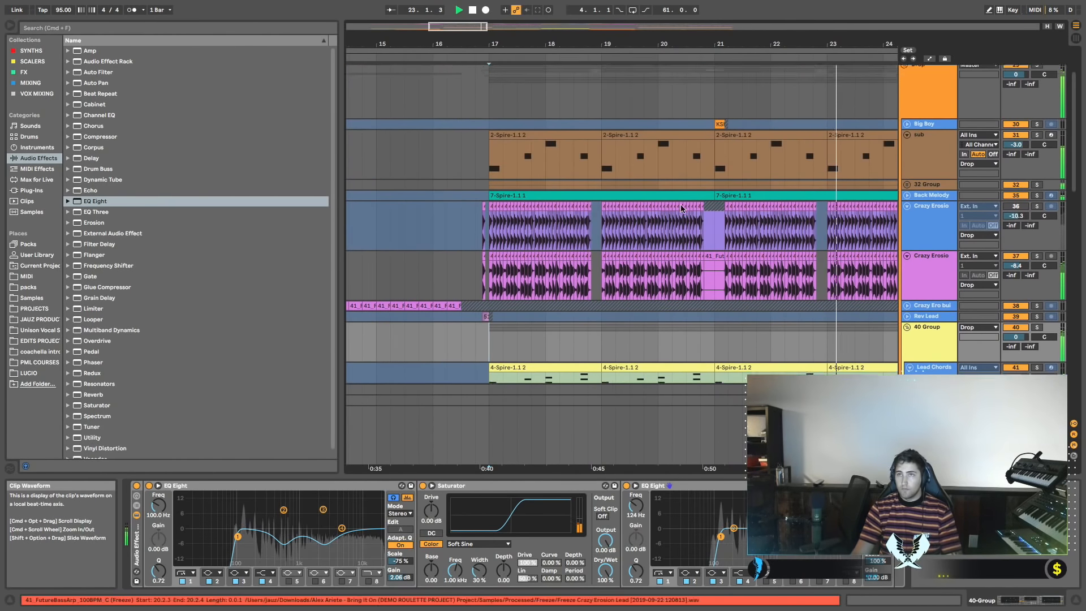
scroll(682, 212, "down", 3)
key("space")
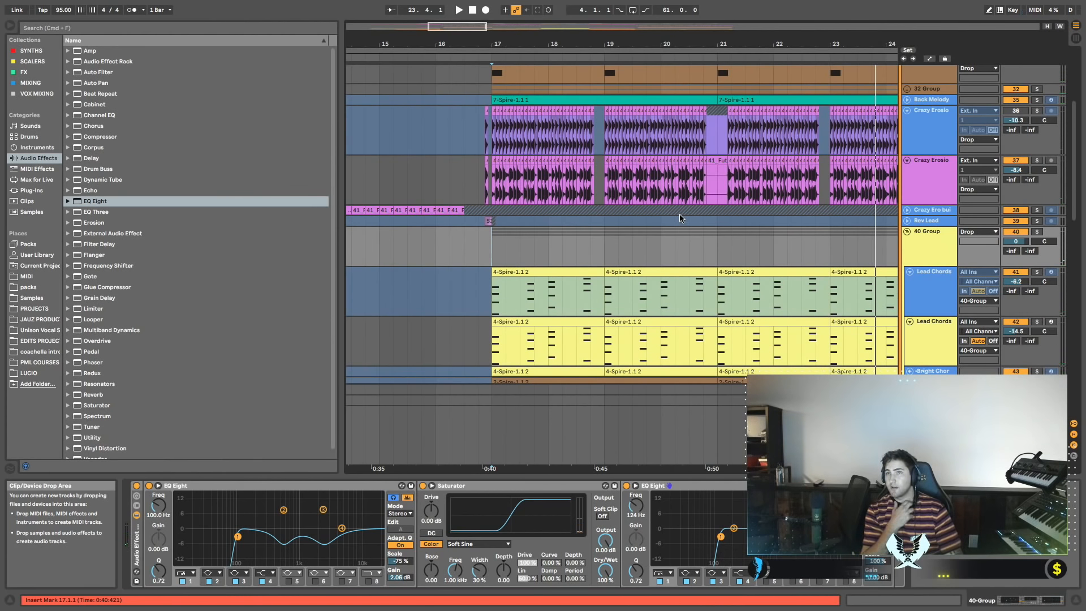
Solo the Drums group, play it from bar 17, and try its Drum Buss Boom at 100%.
scroll(680, 218, "up", 3)
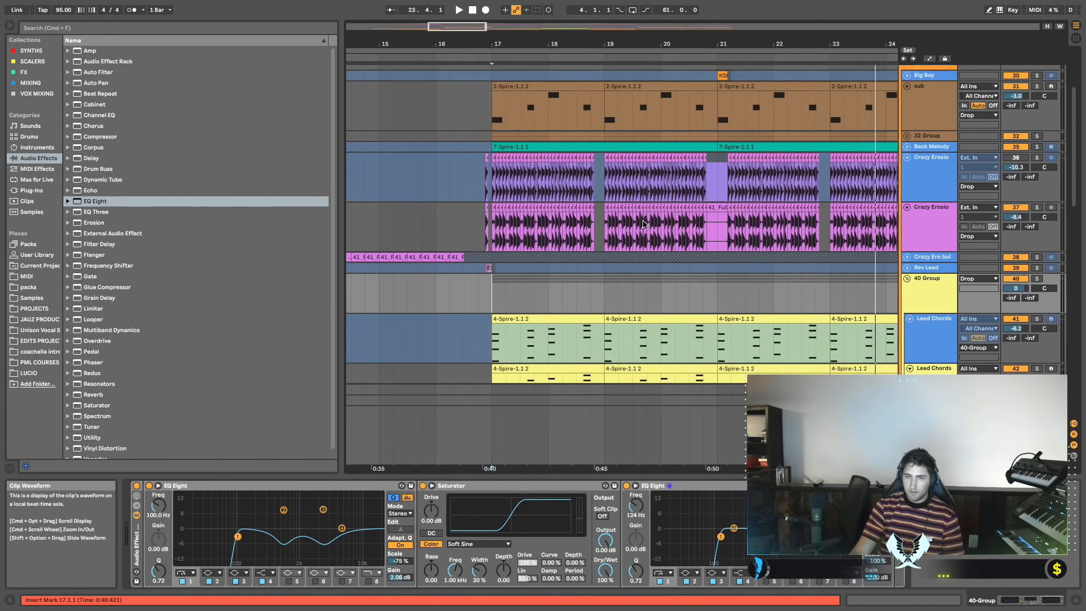
left_click(493, 244)
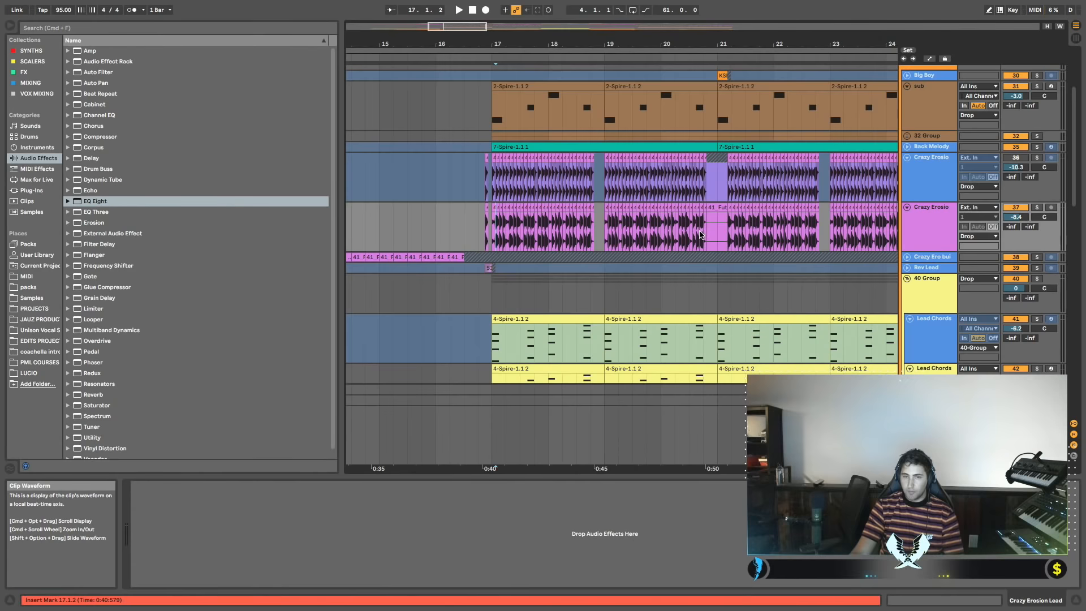
scroll(992, 115, "up", 3)
left_click(491, 119)
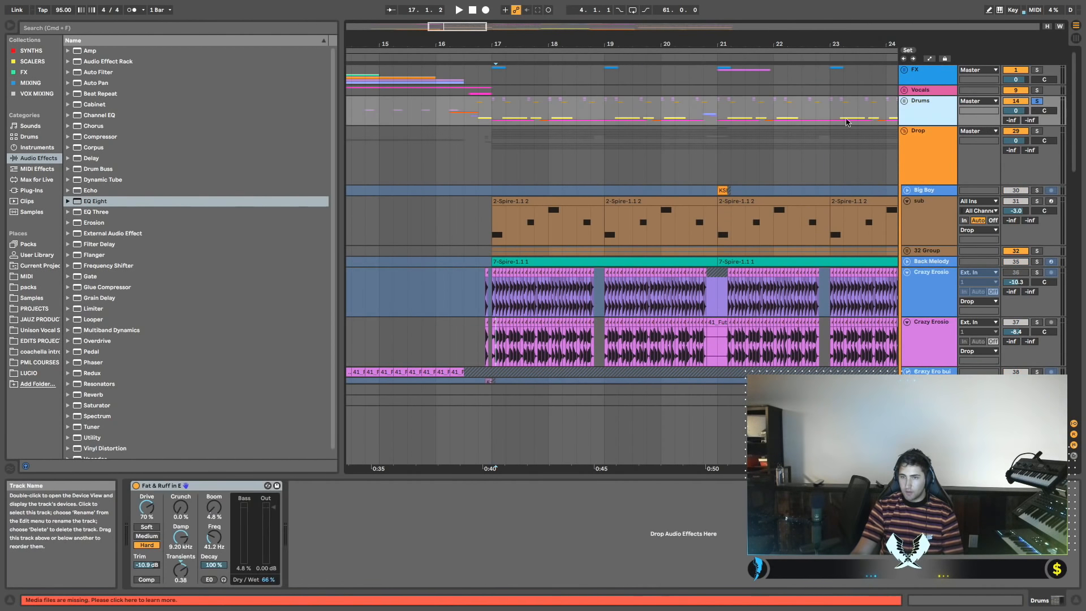
key("space")
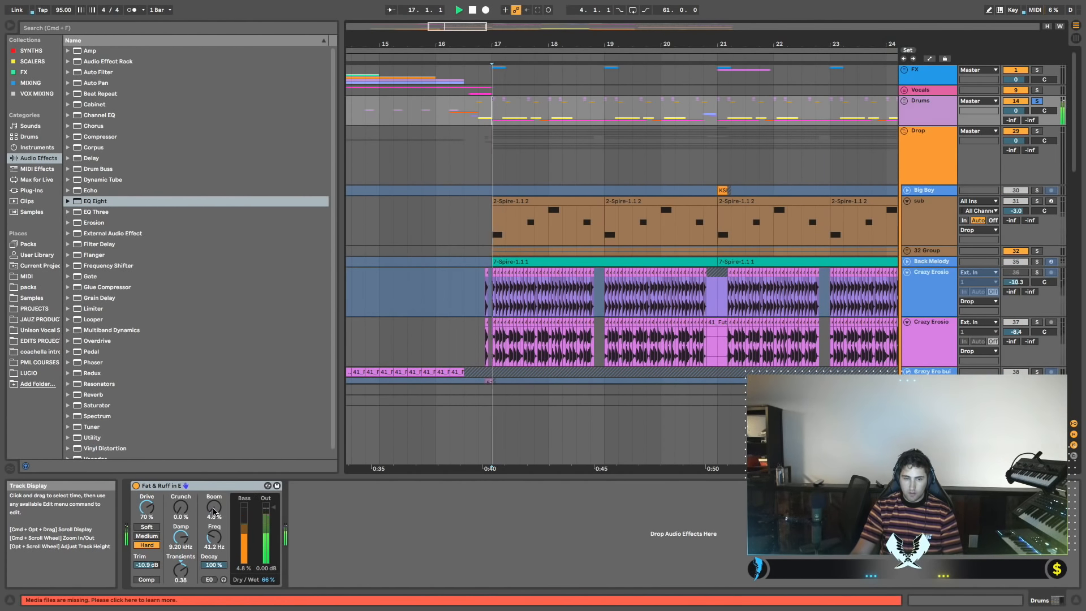
left_click_drag(214, 511, 214, 464)
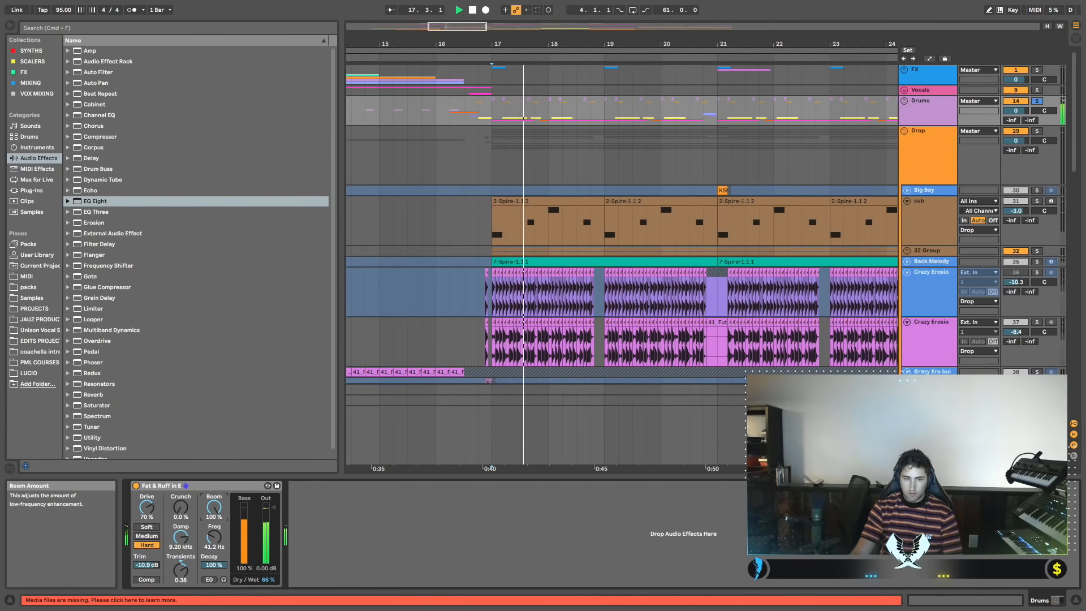
Play the full mix from bar 17 with the Drums unsoloed, and collapse the Break group.
key("space")
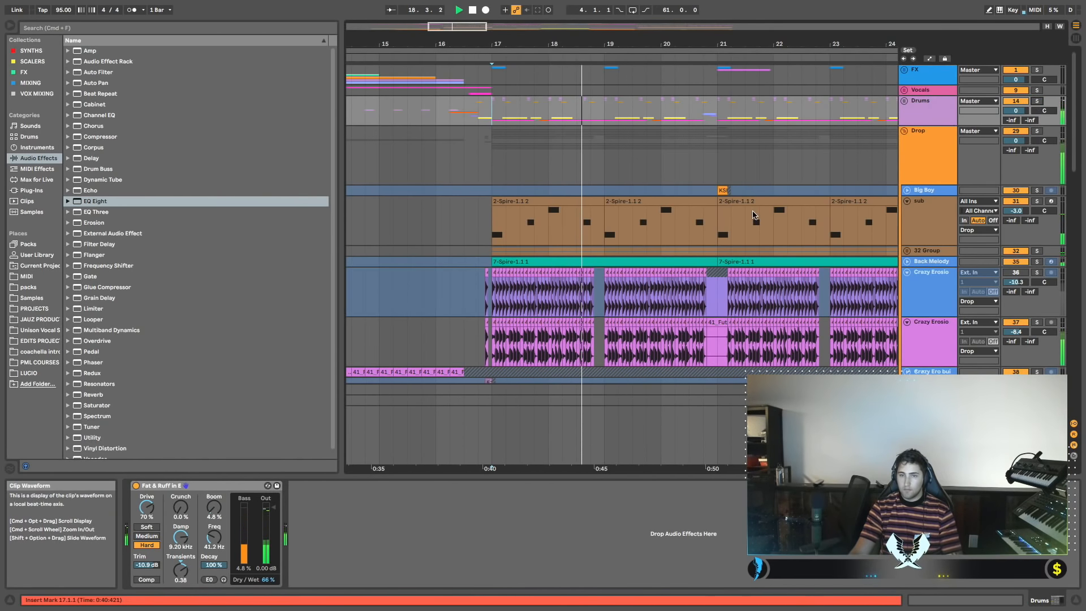
scroll(714, 244, "down", 3)
scroll(718, 239, "left", 1)
scroll(719, 247, "down", 15)
scroll(718, 246, "left", 2)
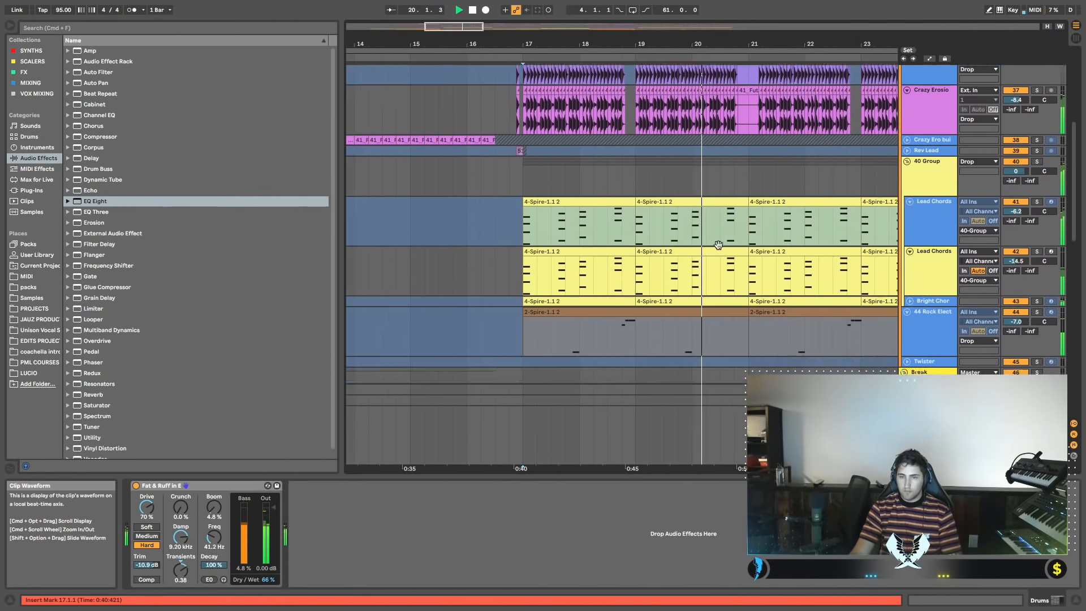
scroll(857, 249, "down", 15)
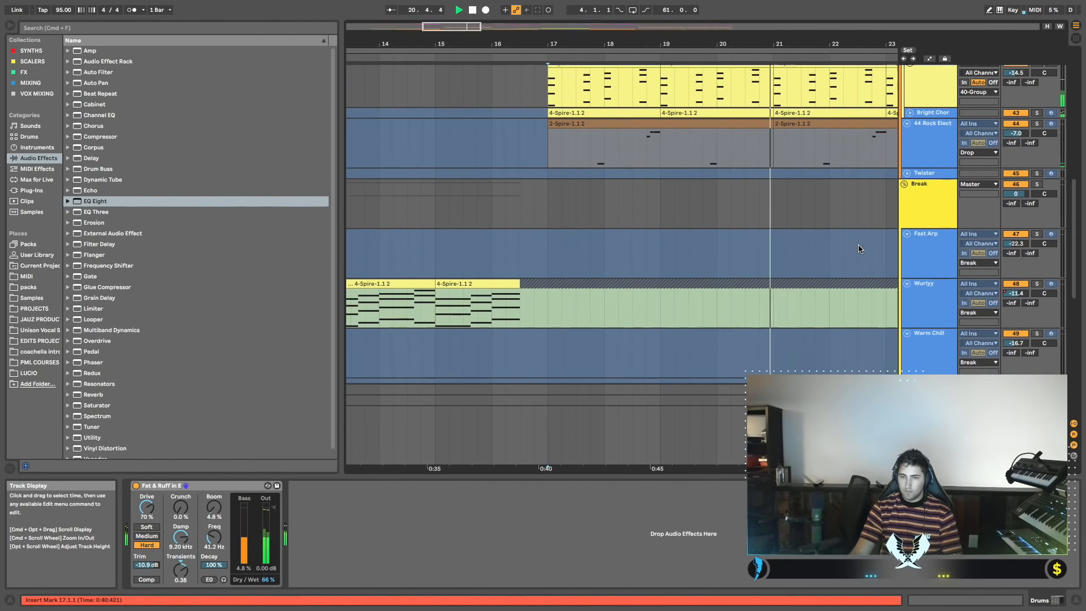
scroll(848, 252, "up", 6)
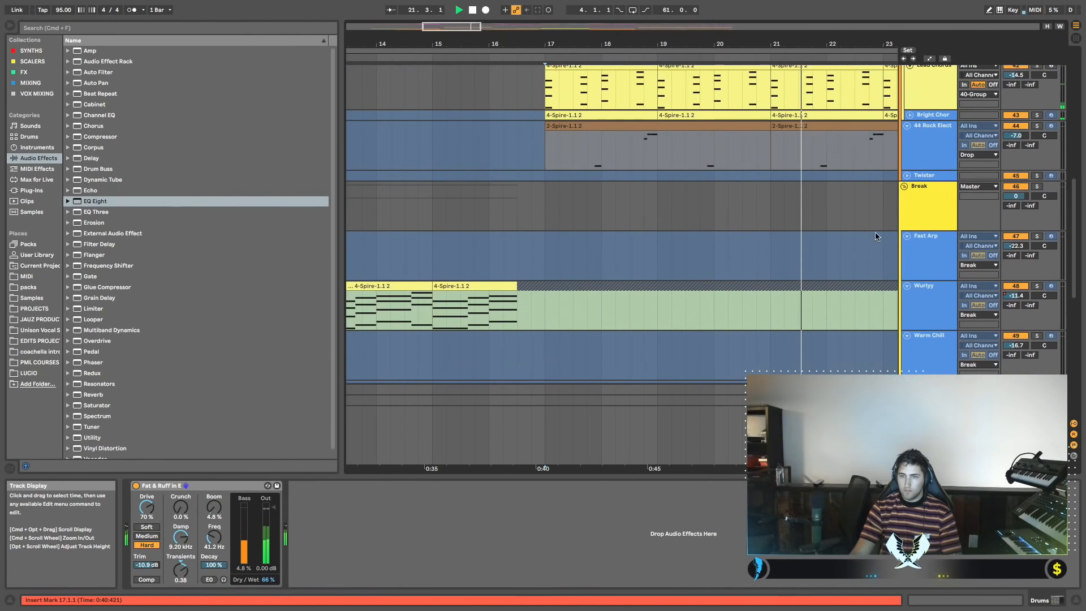
left_click(904, 186)
Listen to the rest of the drop up to bar 25 while reviewing the lead and chord tracks.
scroll(856, 213, "right", 2)
scroll(856, 212, "up", 7)
scroll(849, 215, "right", 5)
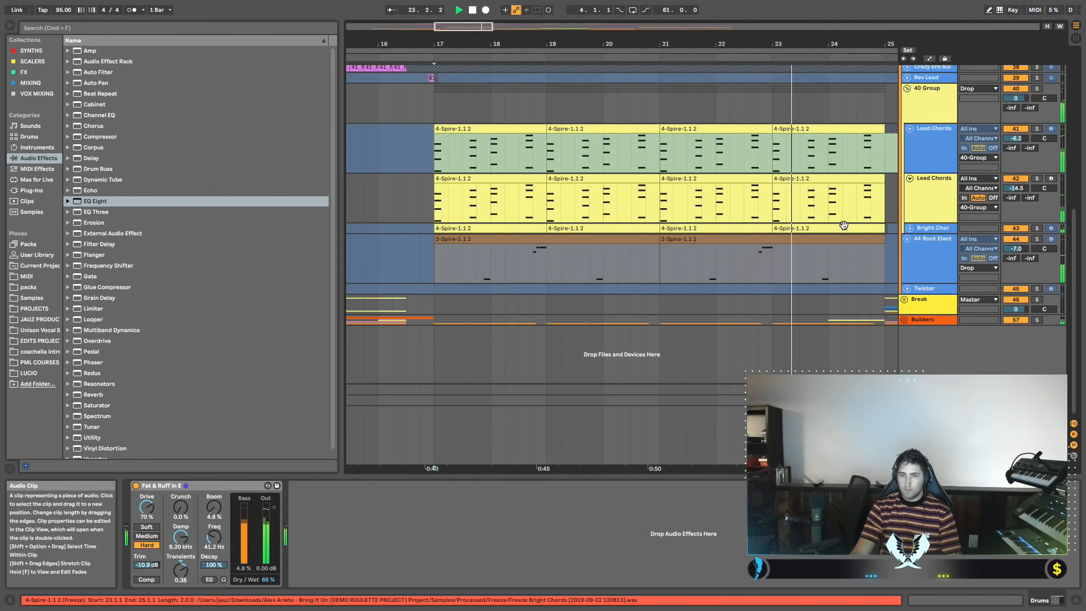
scroll(842, 225, "right", 4)
scroll(756, 228, "up", 1)
scroll(756, 228, "left", 4)
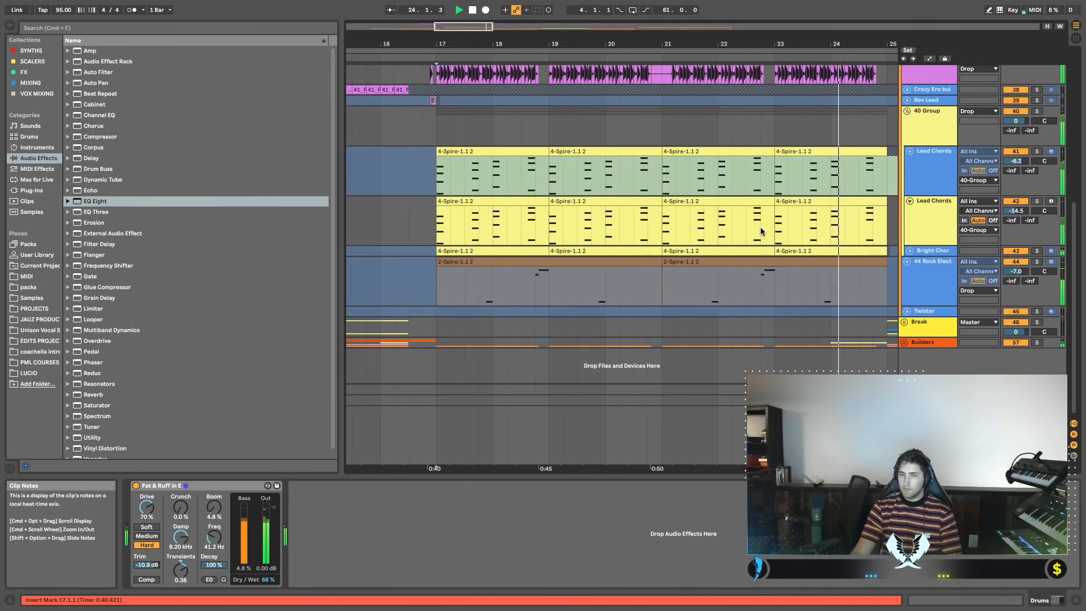
scroll(761, 231, "up", 4)
scroll(789, 230, "right", 6)
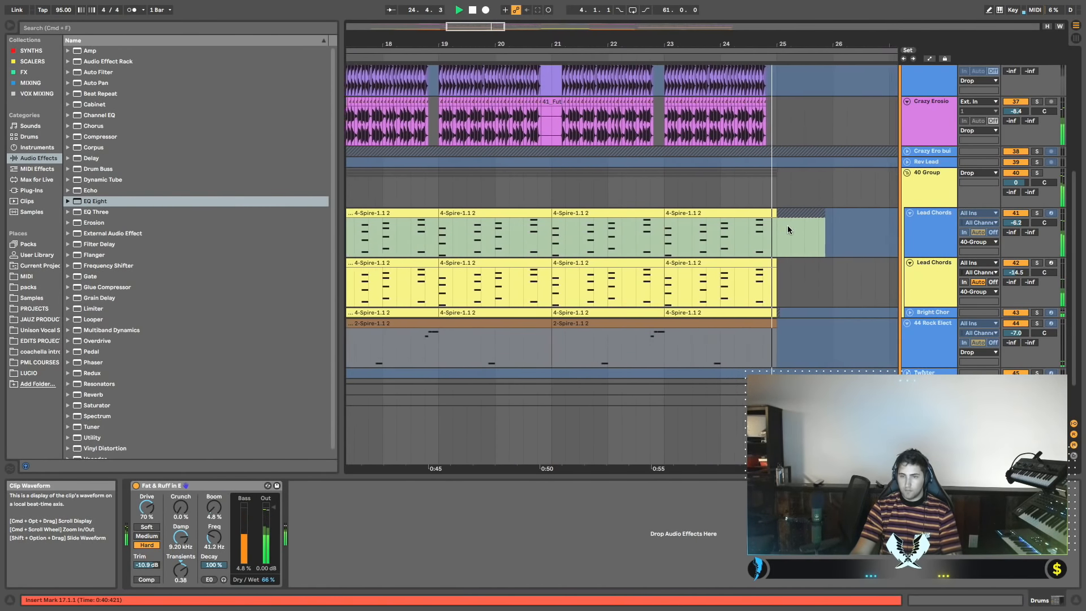
Solo the Back Melody track from bar 17, unfold it, and compare it with the full mix up to about bar 21.
scroll(786, 232, "up", 4)
scroll(781, 228, "left", 5)
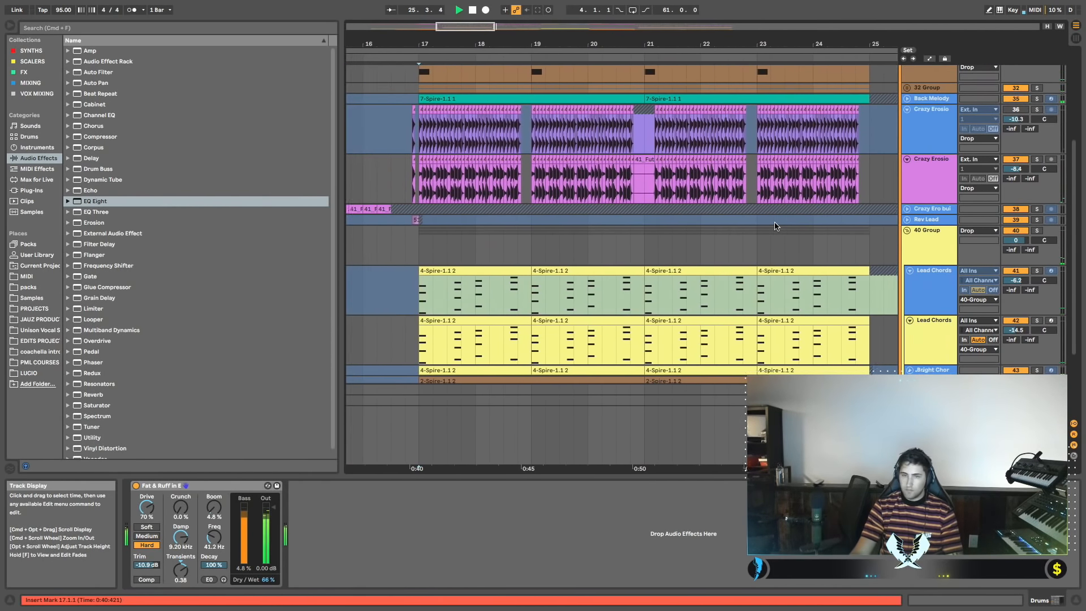
scroll(776, 226, "up", 10)
scroll(776, 226, "left", 3)
left_click(1008, 258)
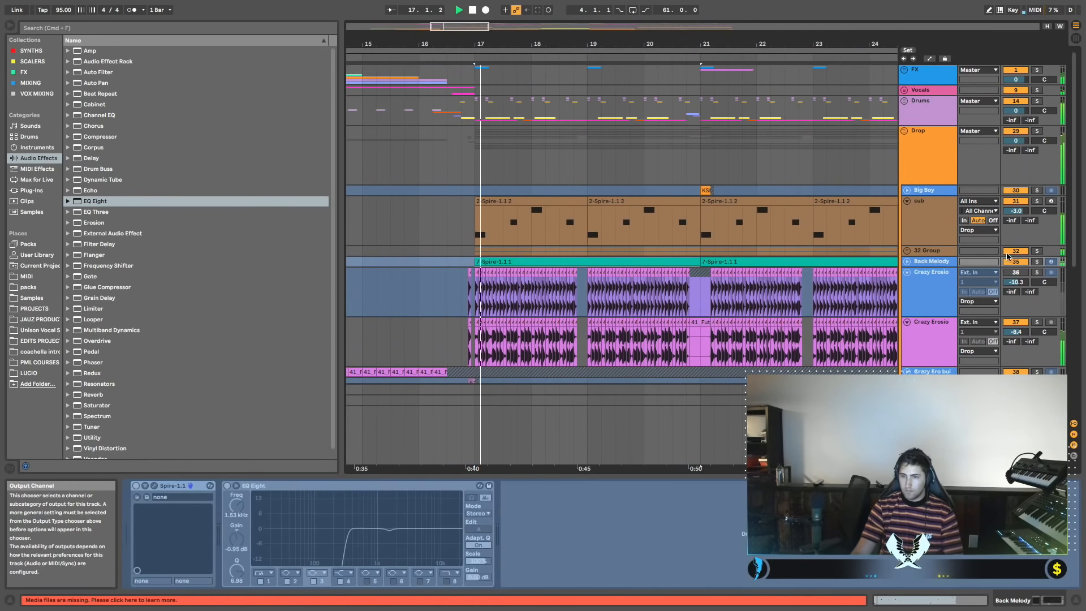
left_click(1037, 261)
left_click(908, 263)
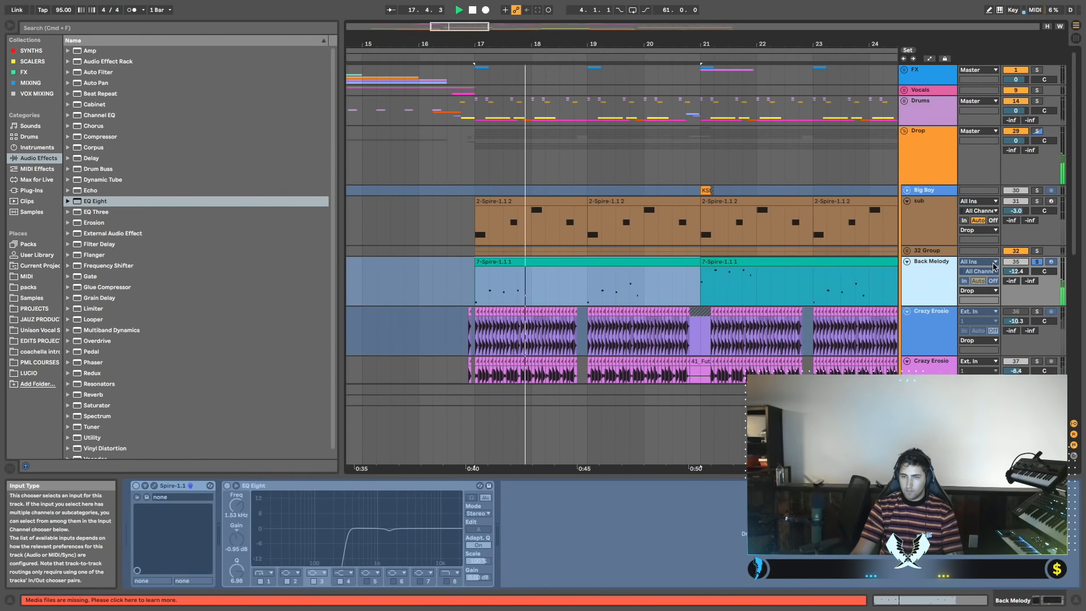
scroll(781, 261, "right", 3)
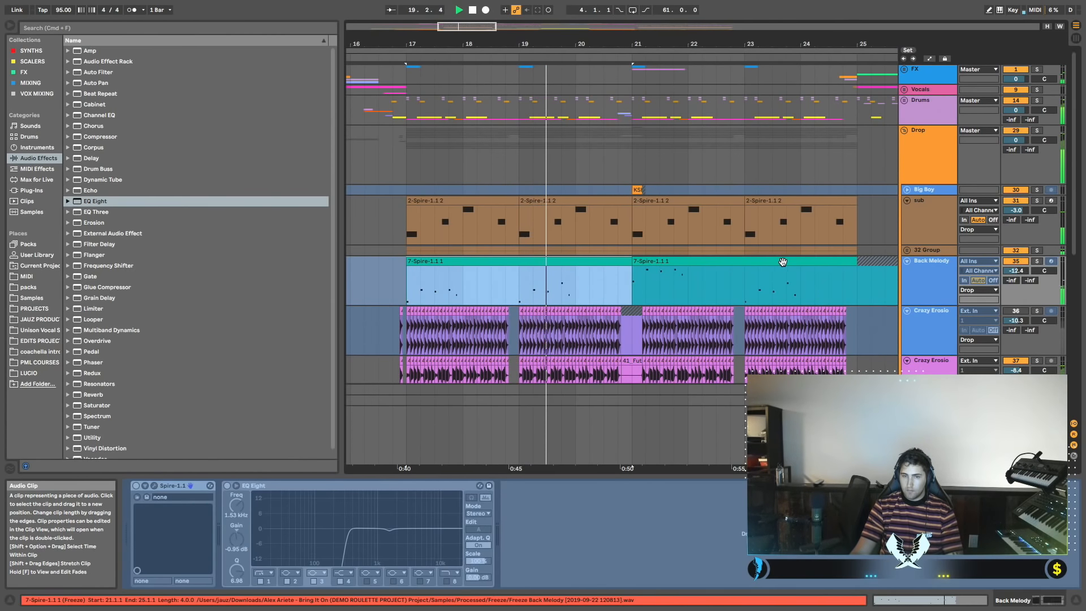
scroll(782, 262, "left", 2)
scroll(782, 261, "right", 8)
scroll(783, 261, "left", 1)
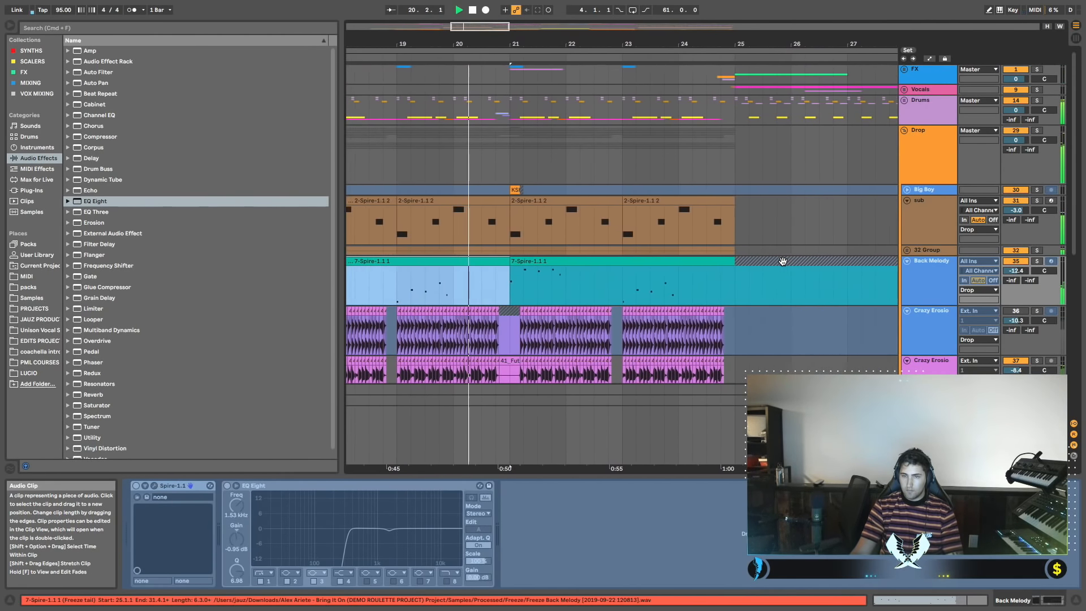
scroll(783, 262, "left", 6)
Unfold and solo 32 Group to audition the basses, and isolate the first sub clip with the sub track soloed.
left_click(907, 250)
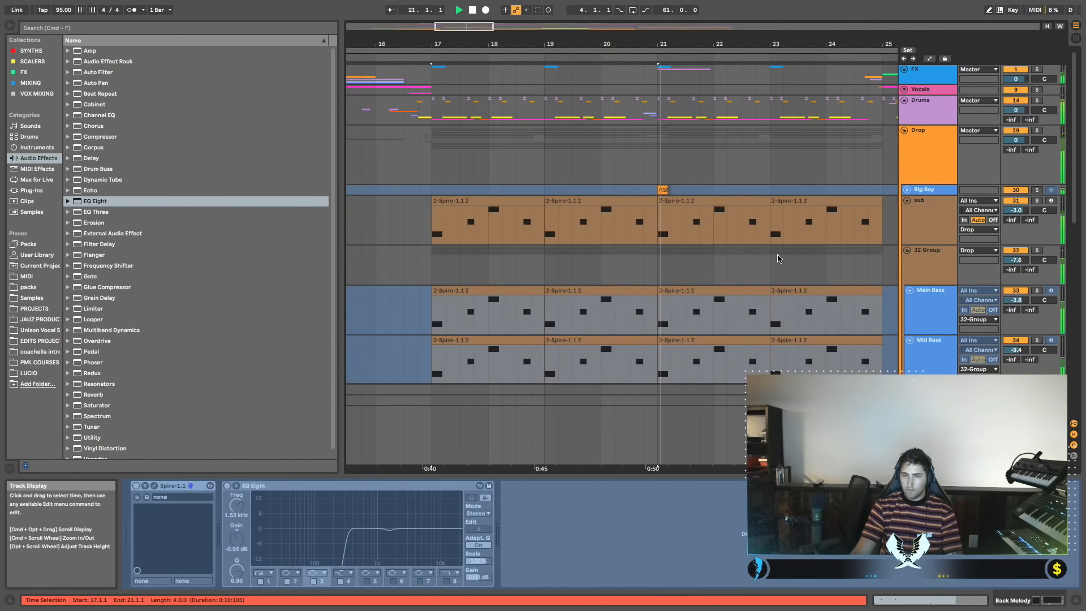
scroll(778, 257, "left", 1)
scroll(778, 255, "down", 4)
left_click(1039, 181)
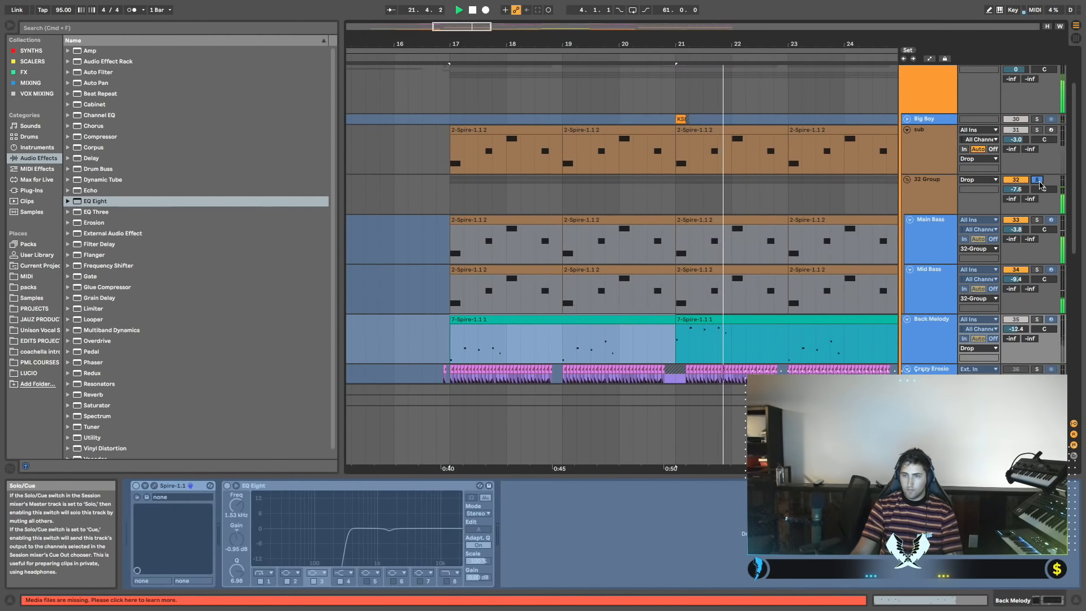
left_click(529, 131)
key("space")
Switch filter 1 of the sub's EQ Eight to the 48 dB/octave high cut at 88 Hz, and audition it.
left_click(263, 573)
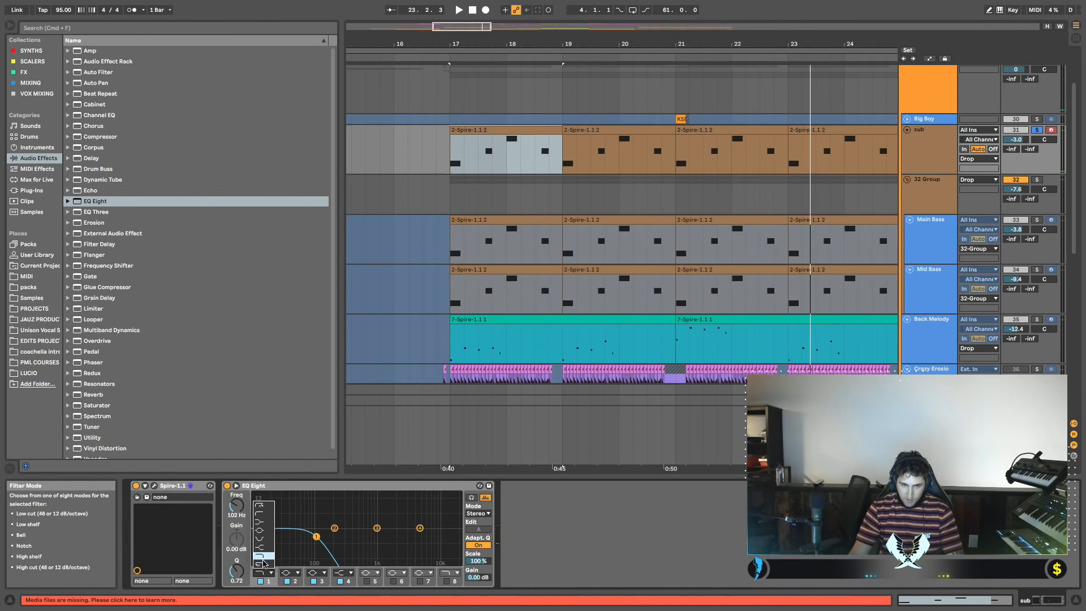
left_click(263, 563)
left_click_drag(317, 538, 318, 536)
key("space")
key("space")
key("space")
key("space")
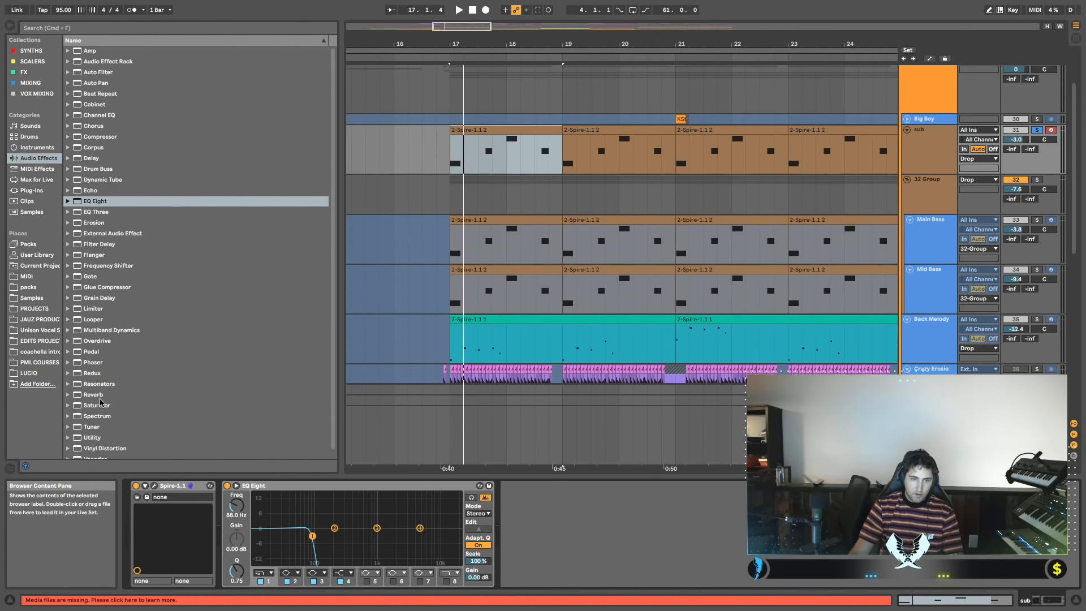
Add a Saturator after the sub's EQ Eight with its Drive at -10.3 dB, and play the result.
left_click_drag(100, 401, 468, 437)
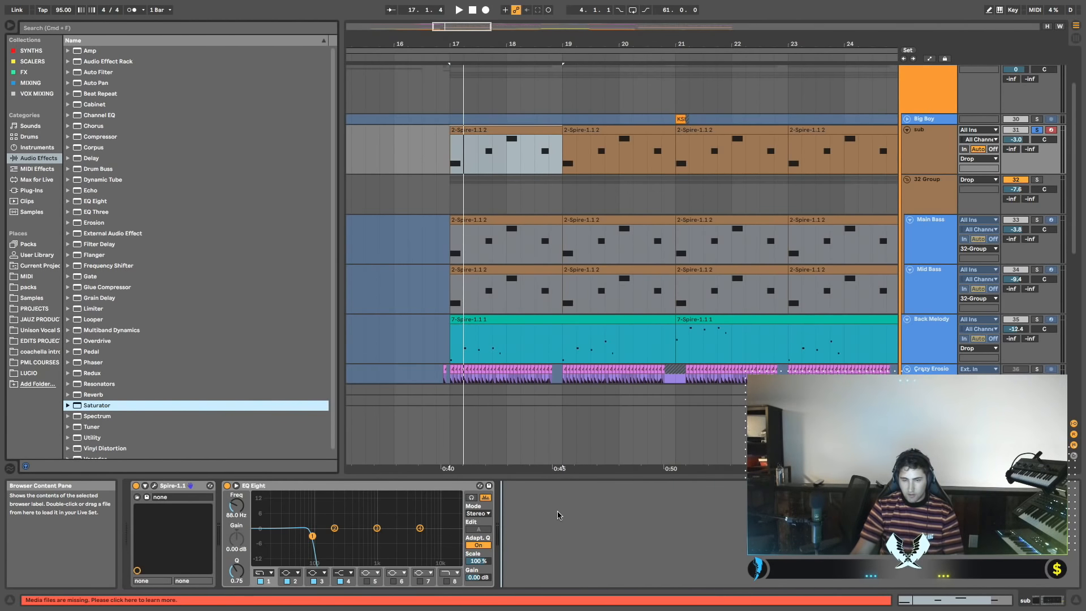
left_click(558, 544)
left_click(558, 583)
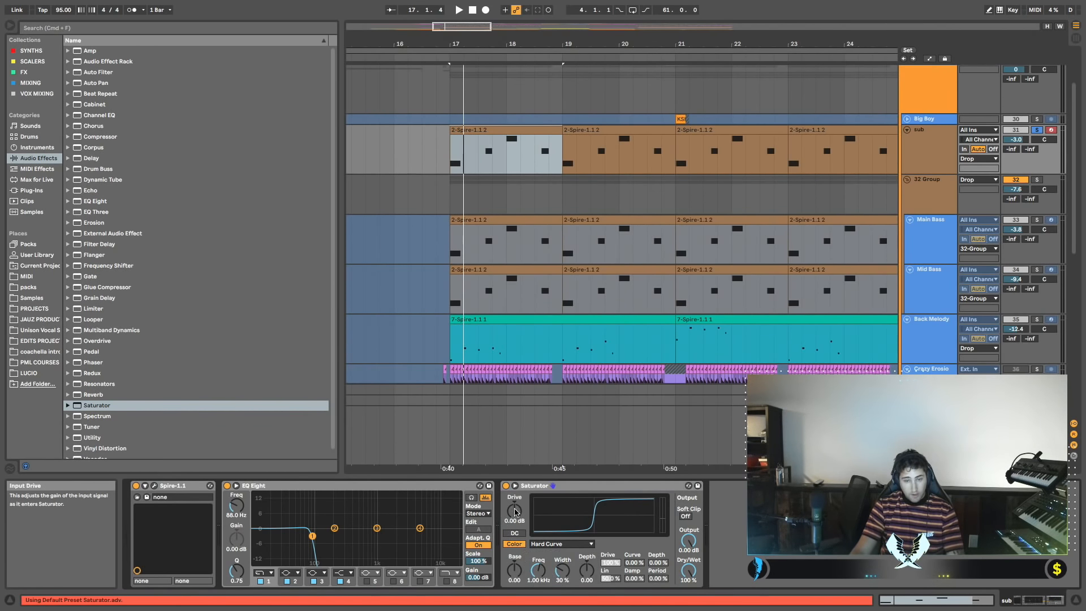
key("space")
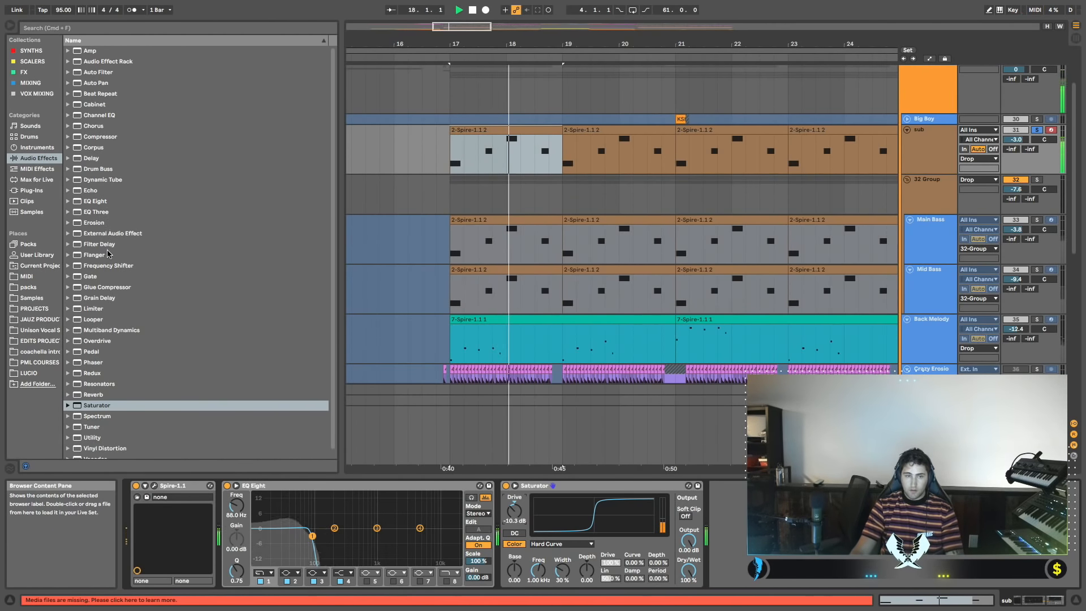
Add a Utility after the sub's Saturator, switch it to Mono, and play the sub from bar 17.
left_click(111, 408)
scroll(112, 410, "down", 1)
left_click_drag(92, 433, 707, 538)
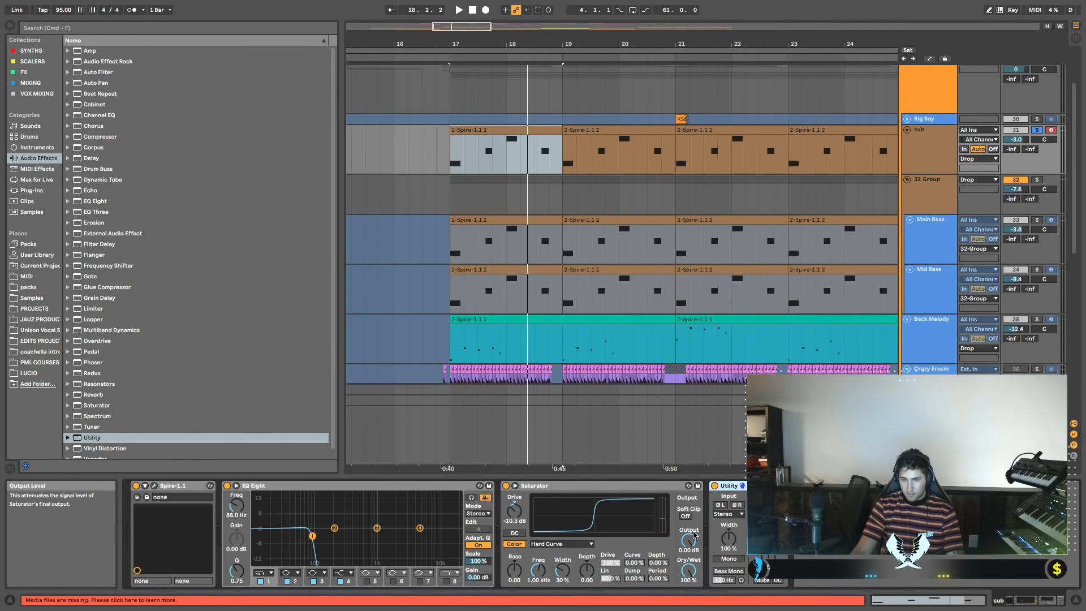
left_click(728, 559)
key("space")
Unsolo the sub and listen to the full mix of the drop from bar 17 to about bar 22.
scroll(800, 367, "left", 1)
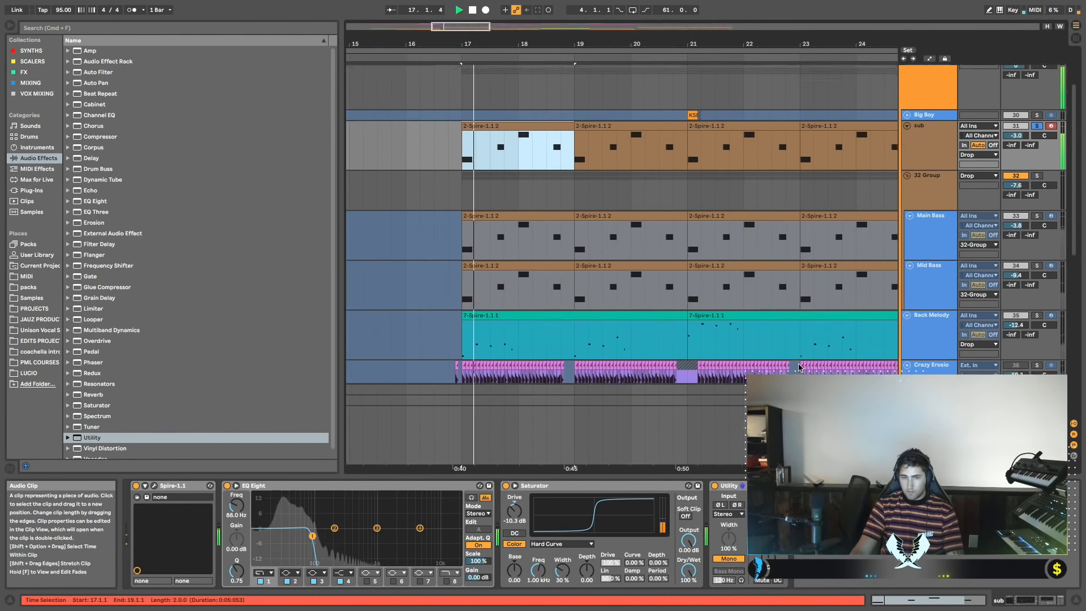
scroll(799, 367, "down", 1)
left_click(1037, 116)
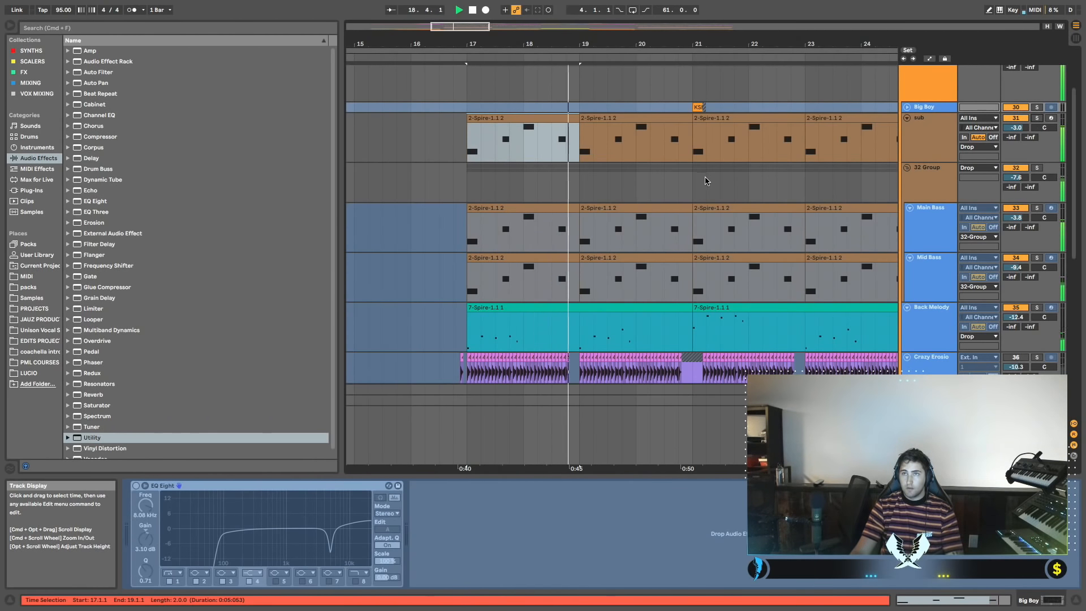
scroll(706, 189, "right", 2)
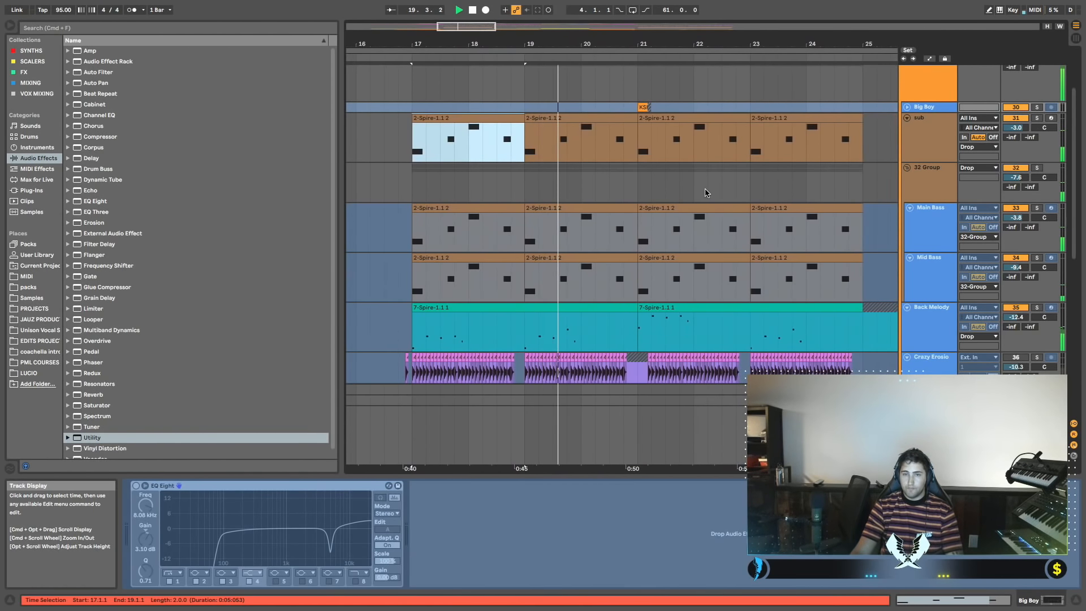
scroll(705, 194, "up", 2)
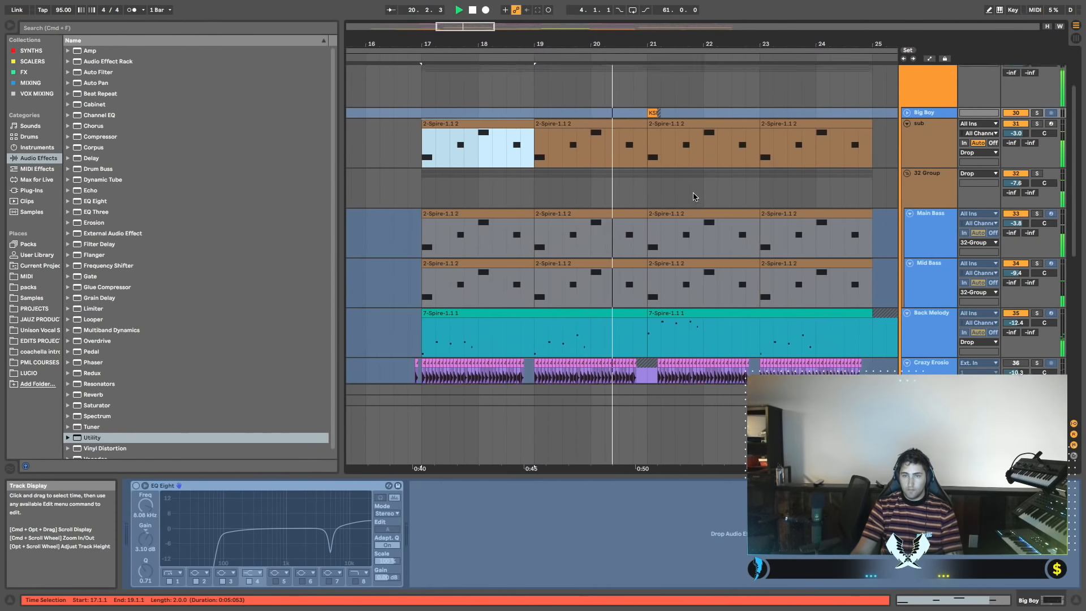
scroll(718, 197, "right", 2)
scroll(684, 140, "up", 4)
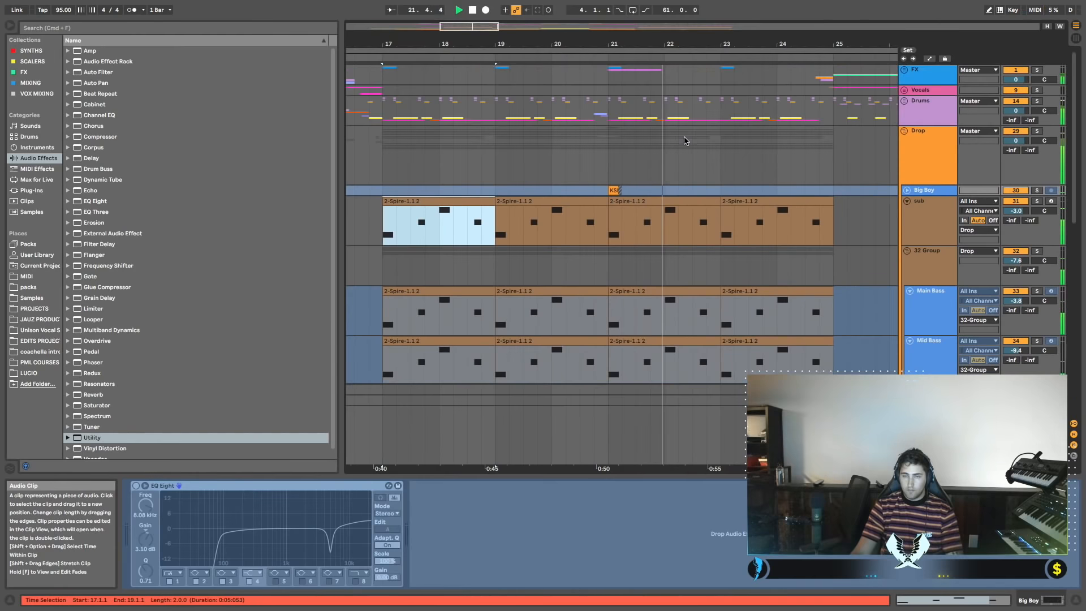
Unfold the Drums group and review its kick, clap and foley tracks across the drop.
scroll(685, 141, "left", 2)
left_click(905, 101)
scroll(755, 153, "left", 1)
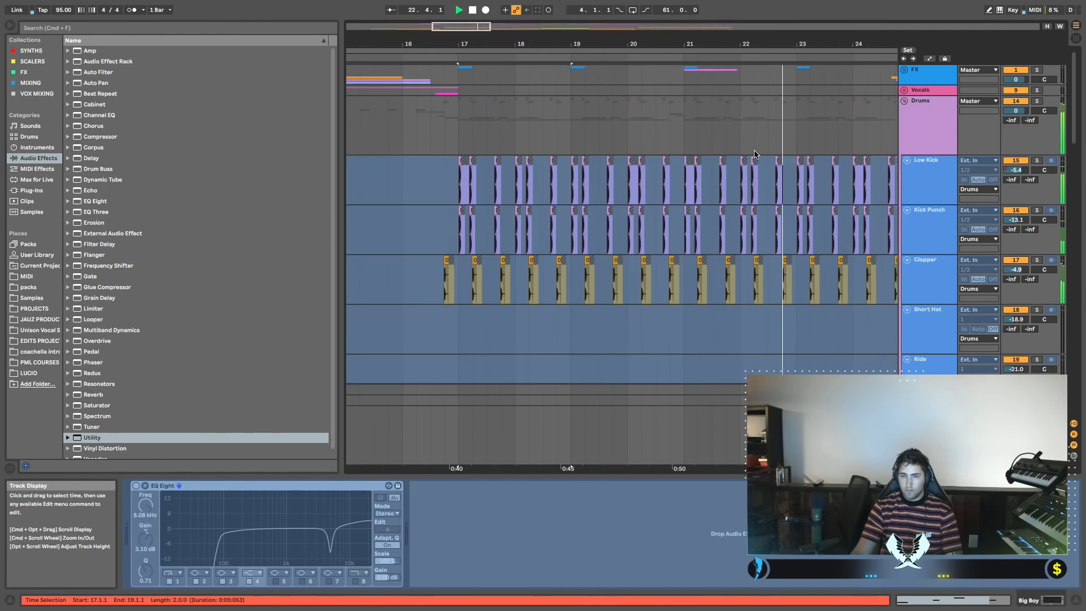
scroll(754, 154, "down", 10)
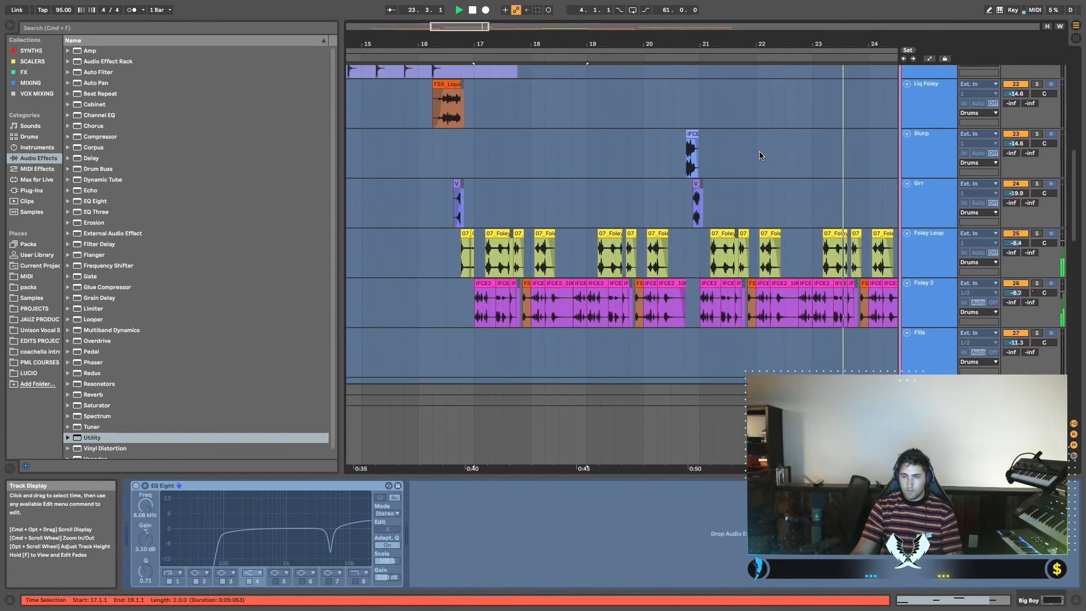
scroll(771, 170, "right", 3)
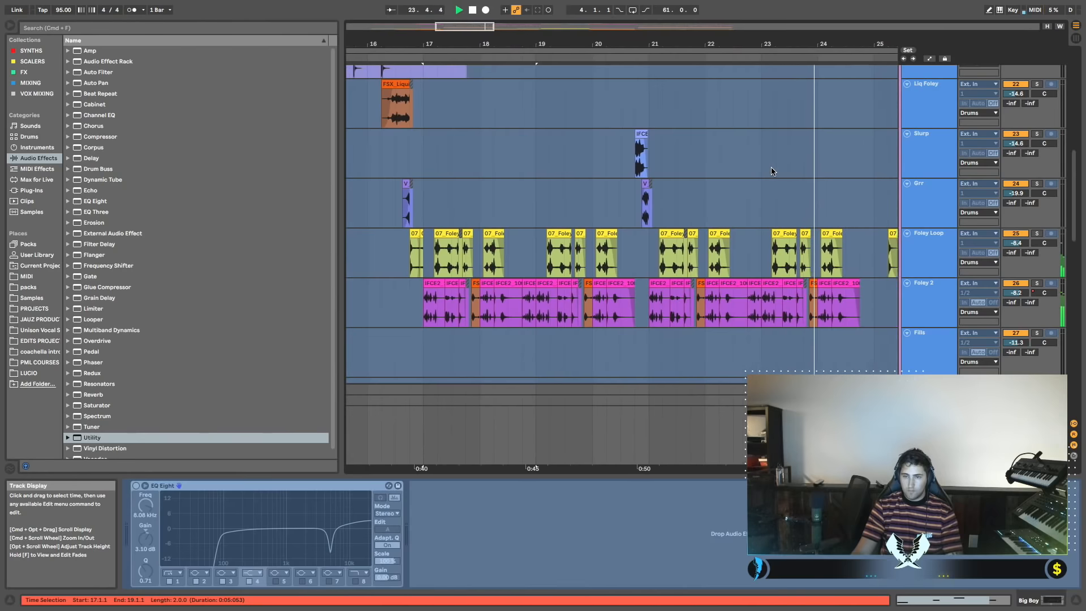
Audition the Foley Loop track soloed, return it to the full mix, and examine its clips closely from bar 17.2.
left_click(1036, 234)
left_click(810, 263)
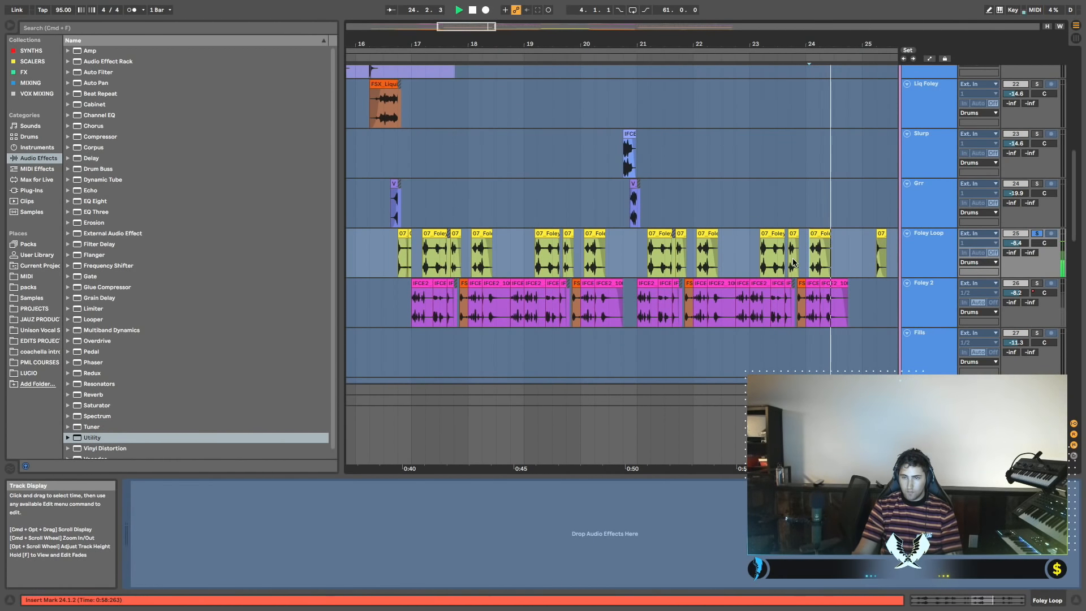
scroll(797, 262, "left", 3)
left_click(481, 260)
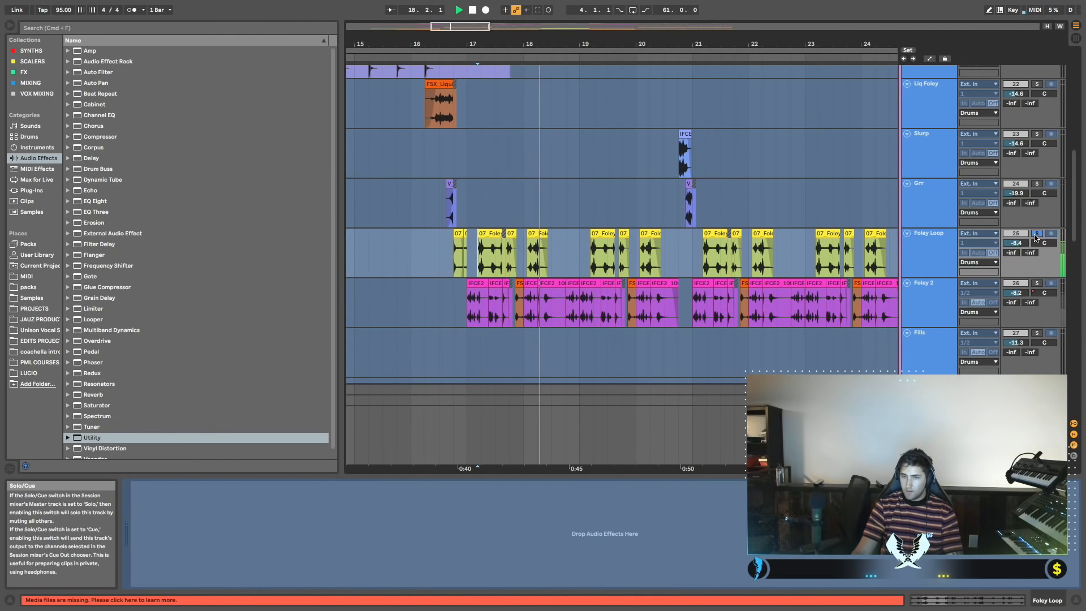
left_click_drag(487, 45, 485, 43)
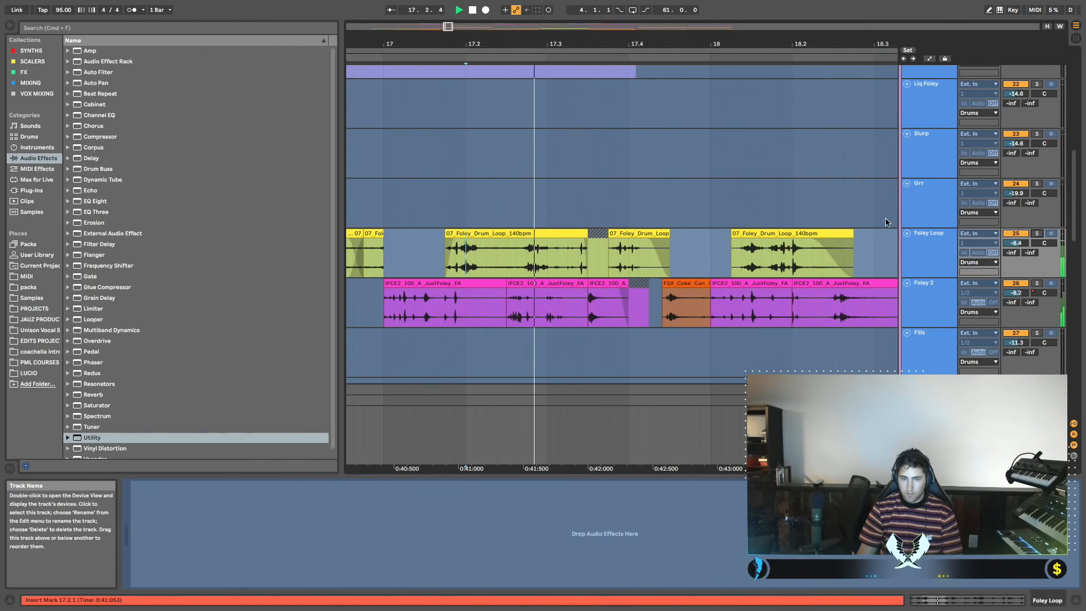
Open the Clapper track's effect chain and check the clap against the kicks while the drop plays.
left_click_drag(645, 43, 645, 23)
scroll(671, 116, "up", 10)
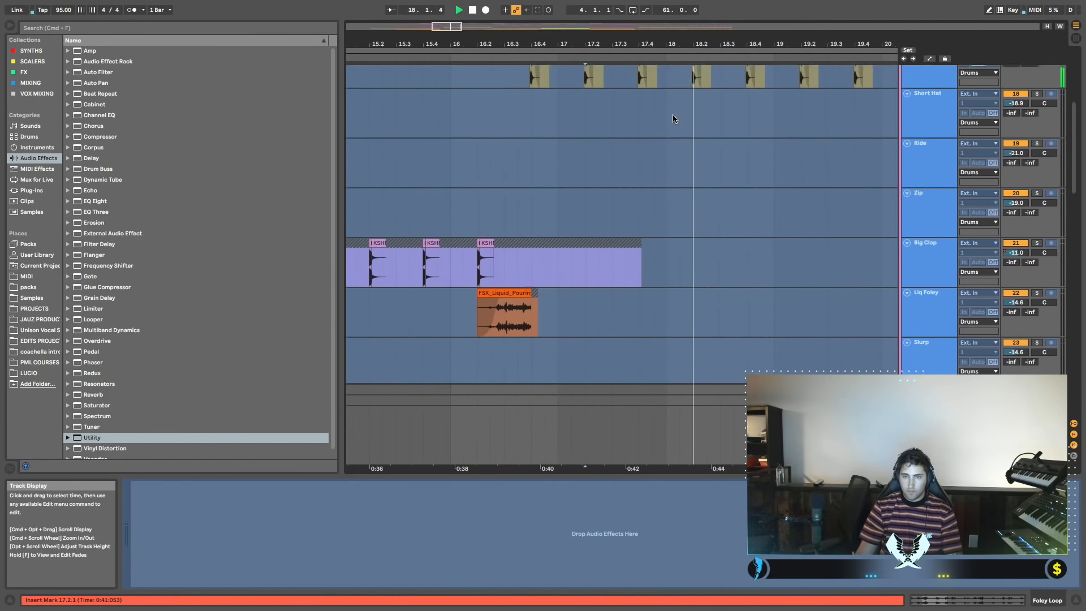
scroll(948, 181, "down", 2)
left_click(933, 181)
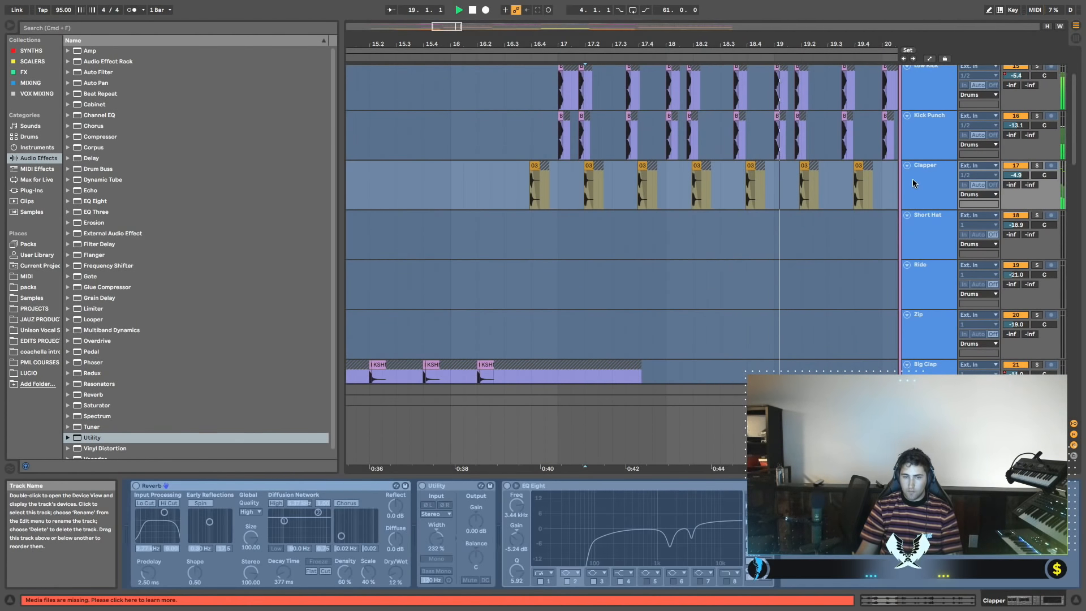
scroll(746, 185, "right", 4)
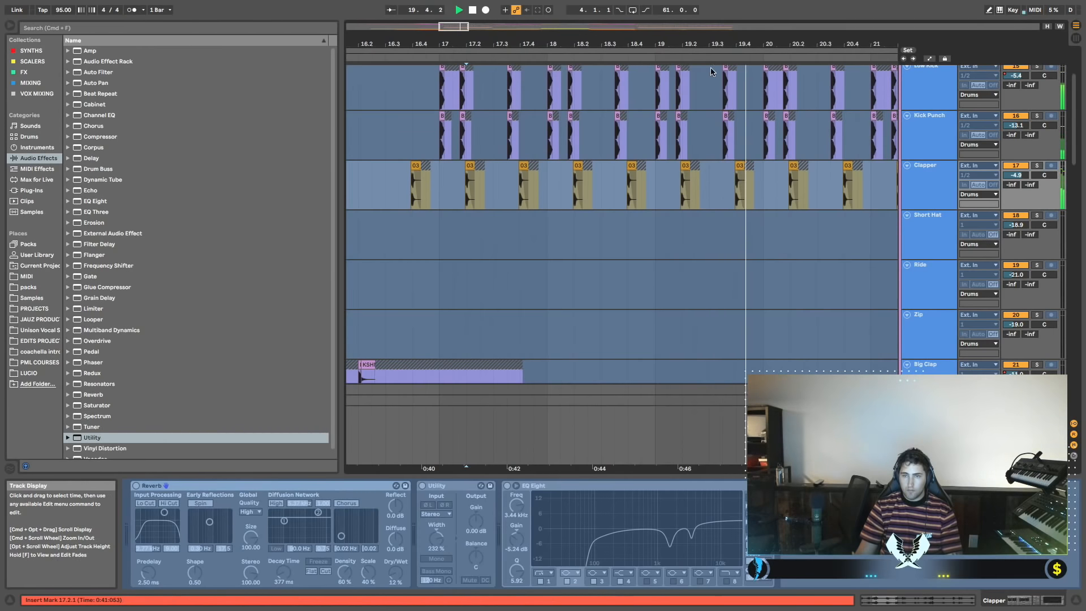
left_click_drag(717, 43, 718, 37)
scroll(728, 101, "up", 1)
scroll(729, 102, "right", 2)
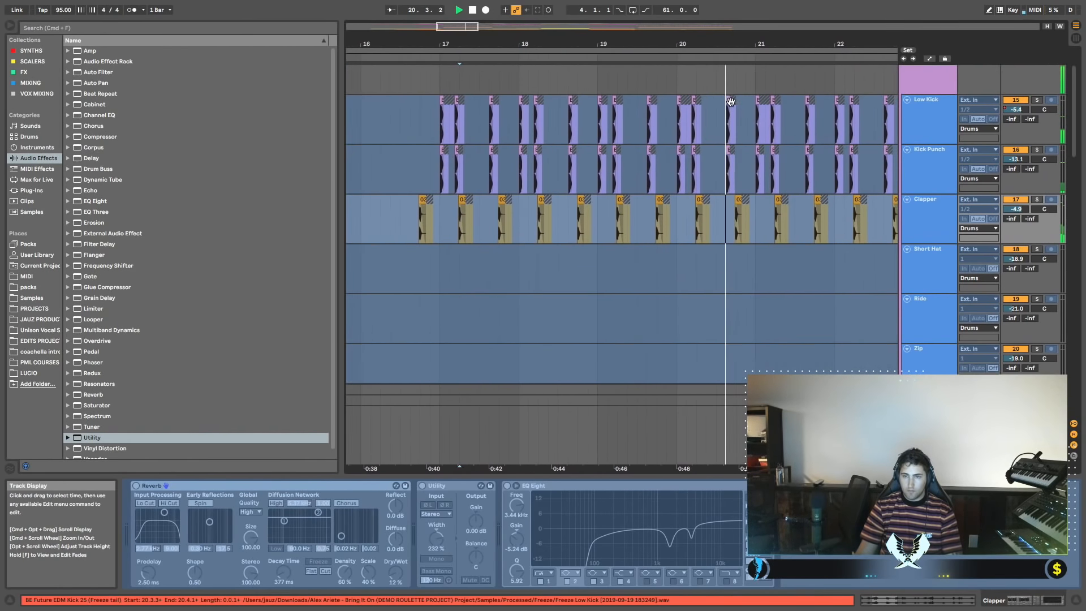
scroll(731, 102, "right", 2)
scroll(731, 102, "up", 2)
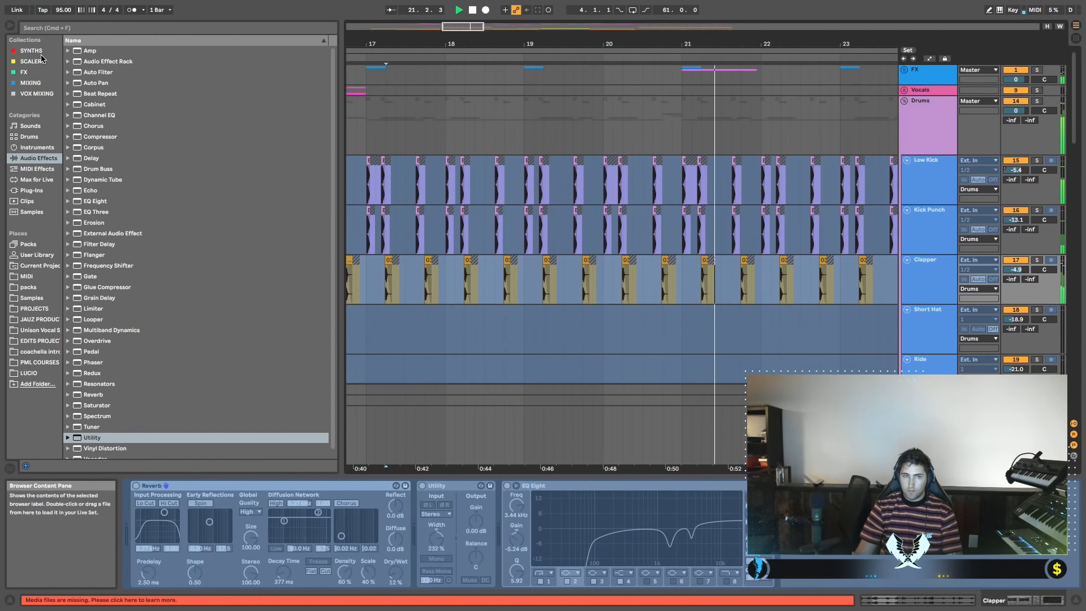
Hide the browser and review the drum tracks from the drop into the section after bar 25.
left_click(10, 26)
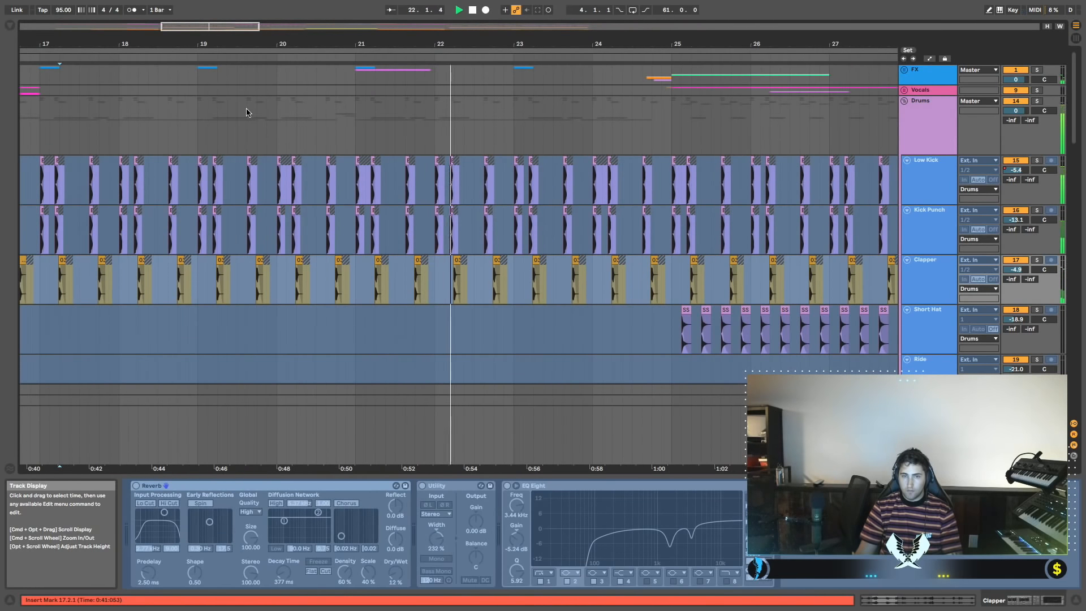
scroll(269, 119, "right", 1)
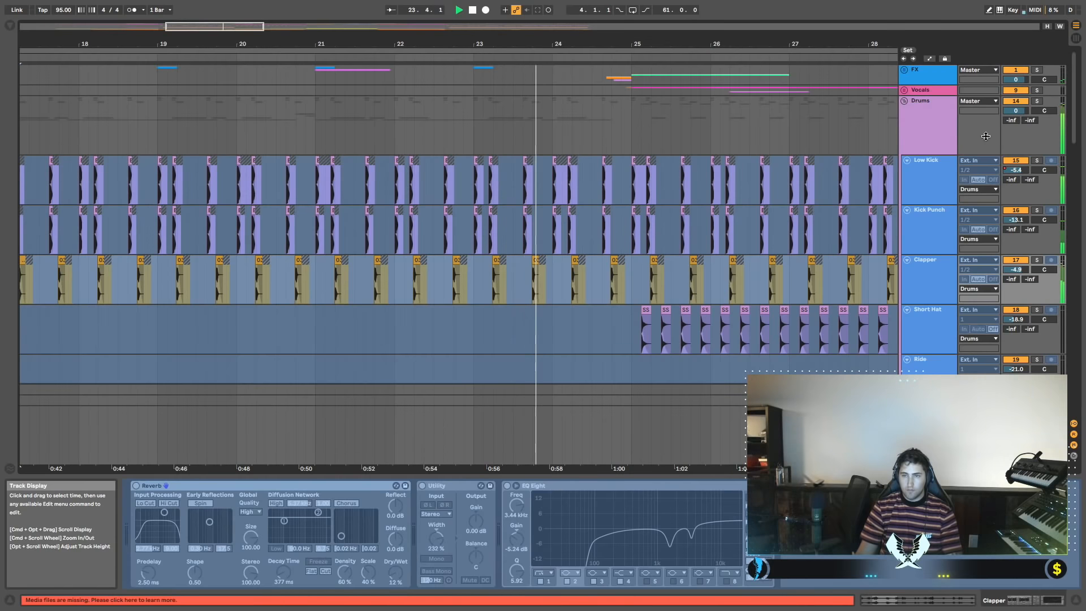
scroll(636, 133, "right", 2)
left_click_drag(559, 48, 563, 17)
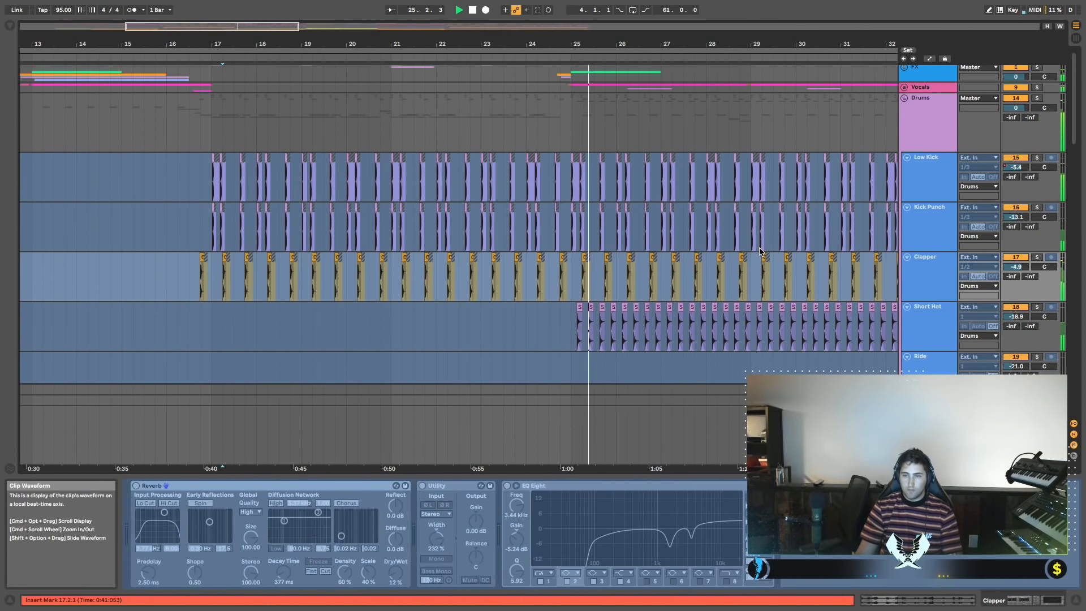
scroll(769, 238, "down", 1)
scroll(807, 246, "right", 2)
scroll(802, 249, "up", 3)
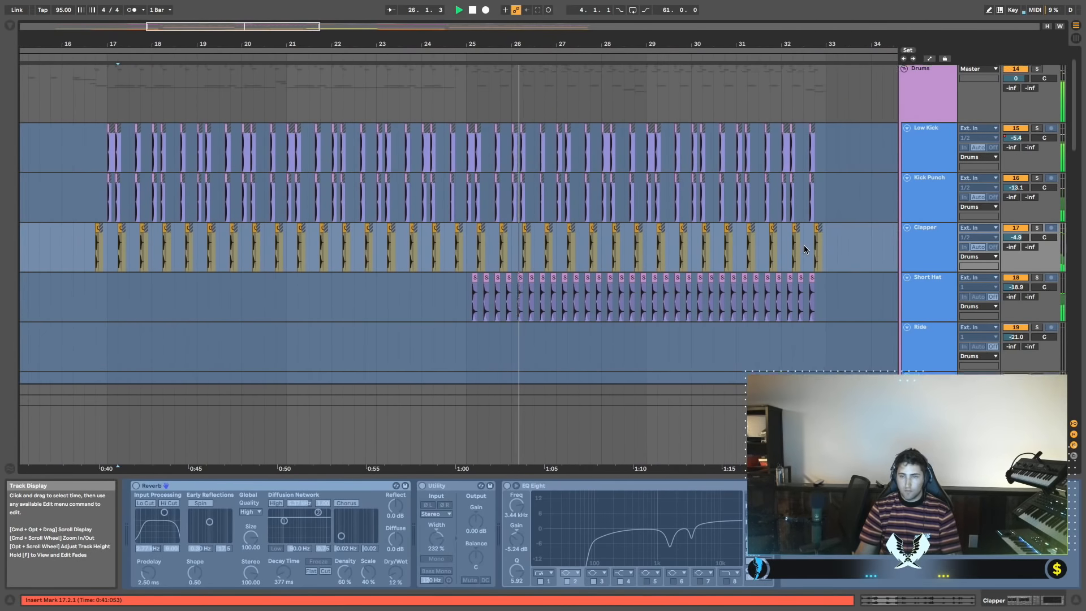
Collapse the Drums group and review the bass, melody and lead chord clips in the Drop group.
left_click(904, 101)
scroll(701, 197, "down", 10)
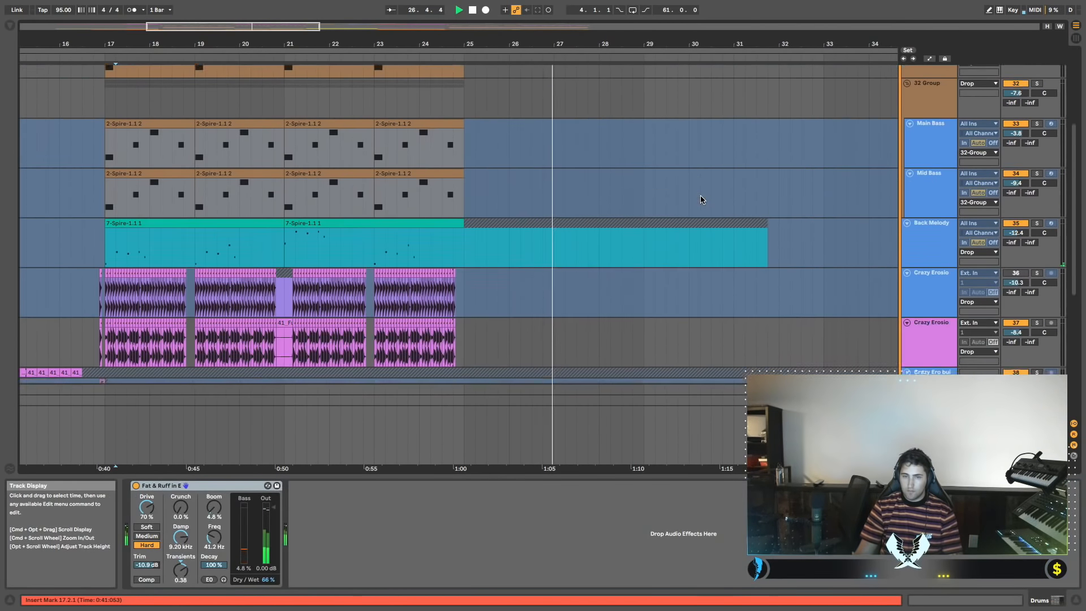
scroll(700, 198, "left", 2)
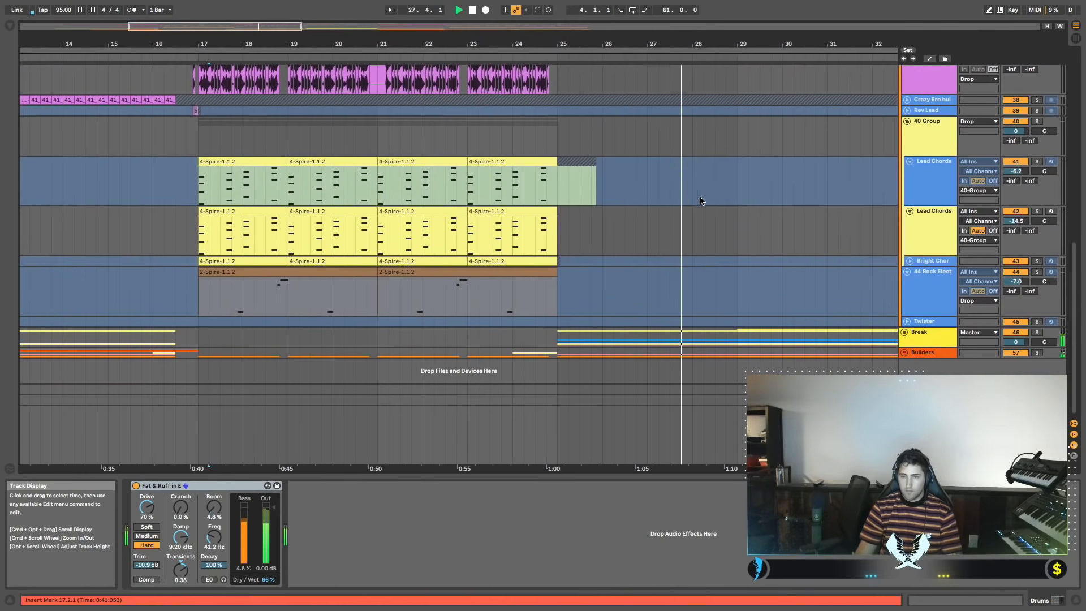
Collapse all tracks inside the Drop group and follow the arrangement past bar 25 to the build-up starting at bar 41.
scroll(703, 199, "right", 4)
scroll(741, 251, "right", 10)
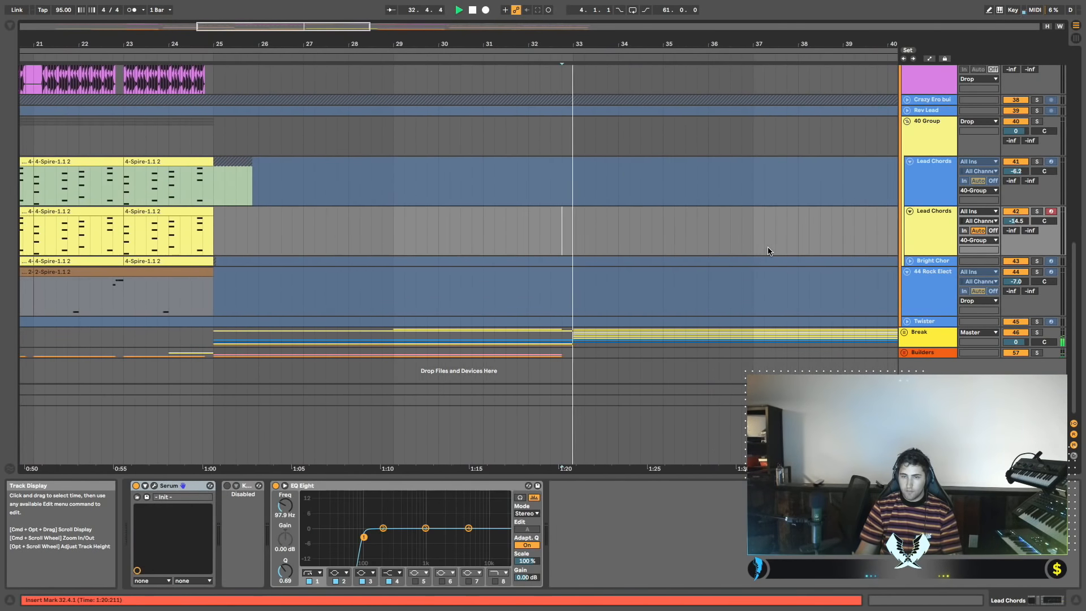
scroll(769, 247, "up", 5)
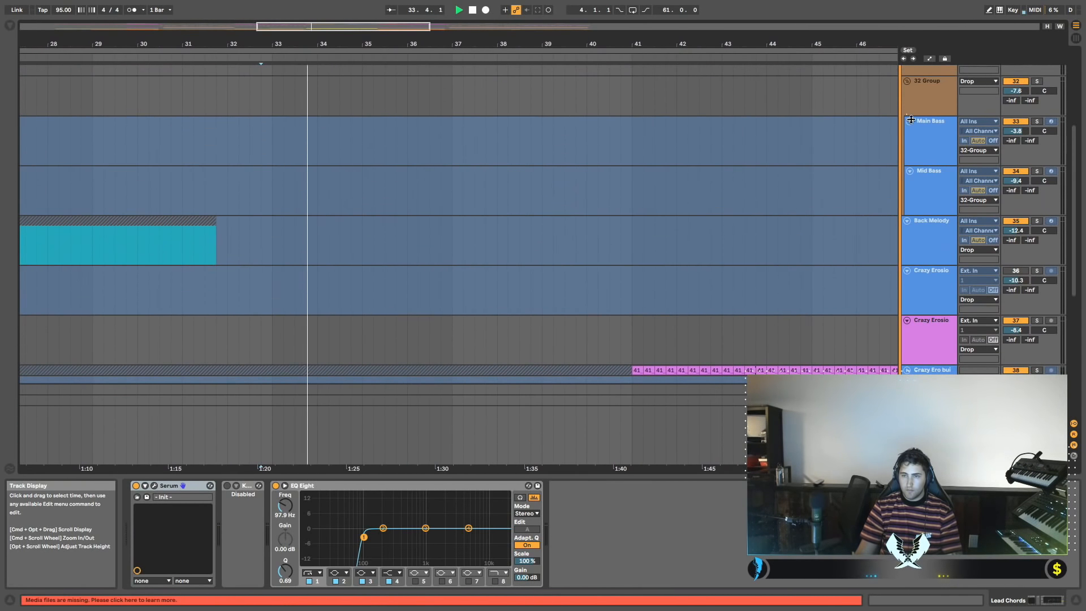
left_click(908, 81, "alt")
scroll(679, 155, "right", 2)
scroll(679, 156, "right", 1)
left_click(516, 155)
scroll(582, 176, "right", 1)
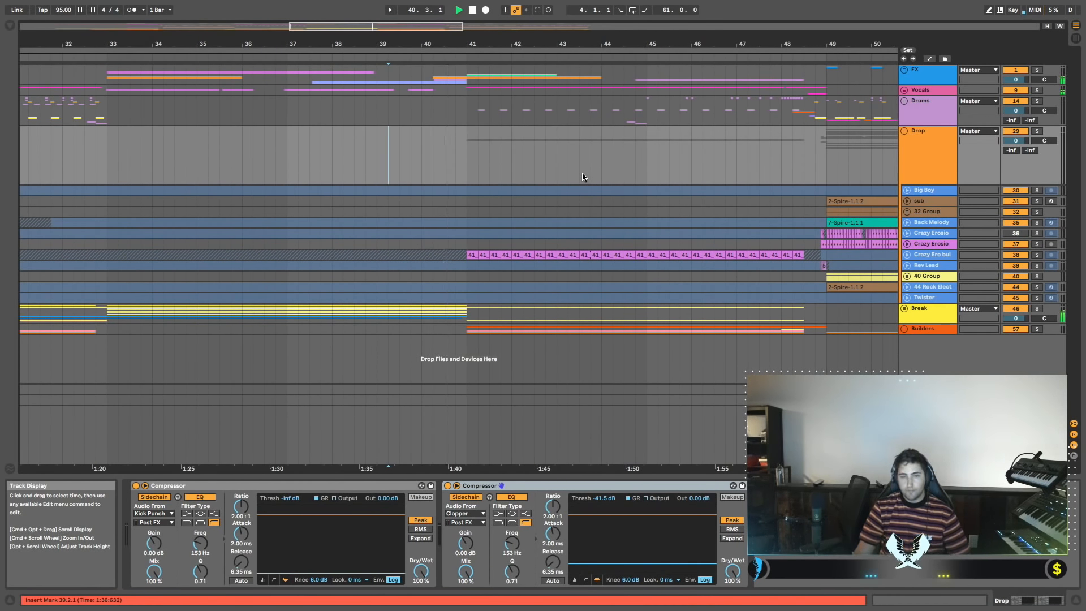
scroll(582, 177, "right", 2)
scroll(583, 184, "right", 2)
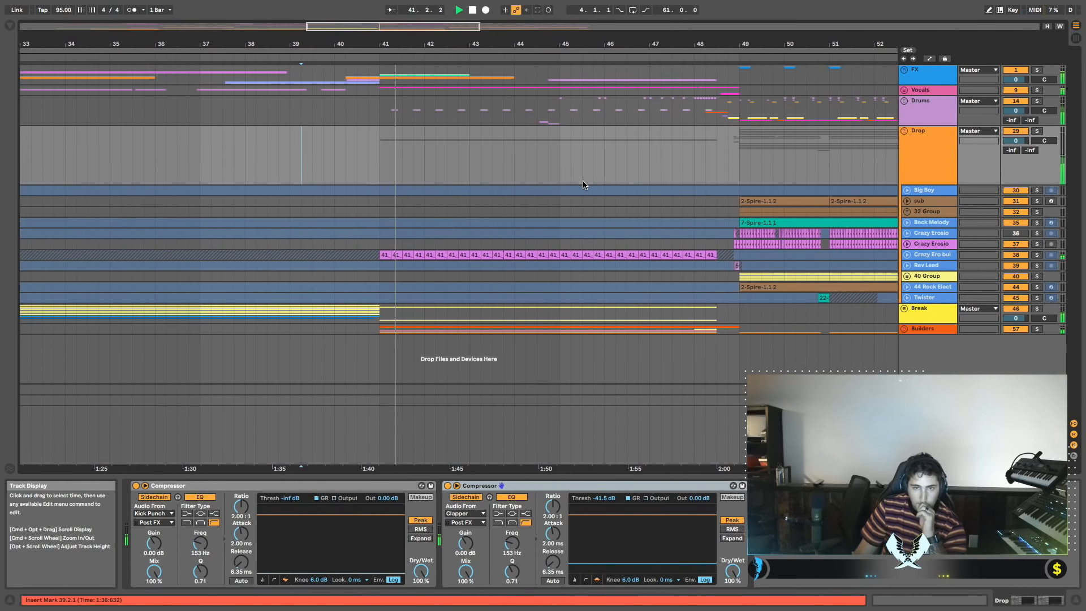
Play from bar 47 into the second drop at bar 49 and check how its elements sit in the full mix.
scroll(584, 183, "right", 1)
left_click(592, 175)
key("space")
key("space")
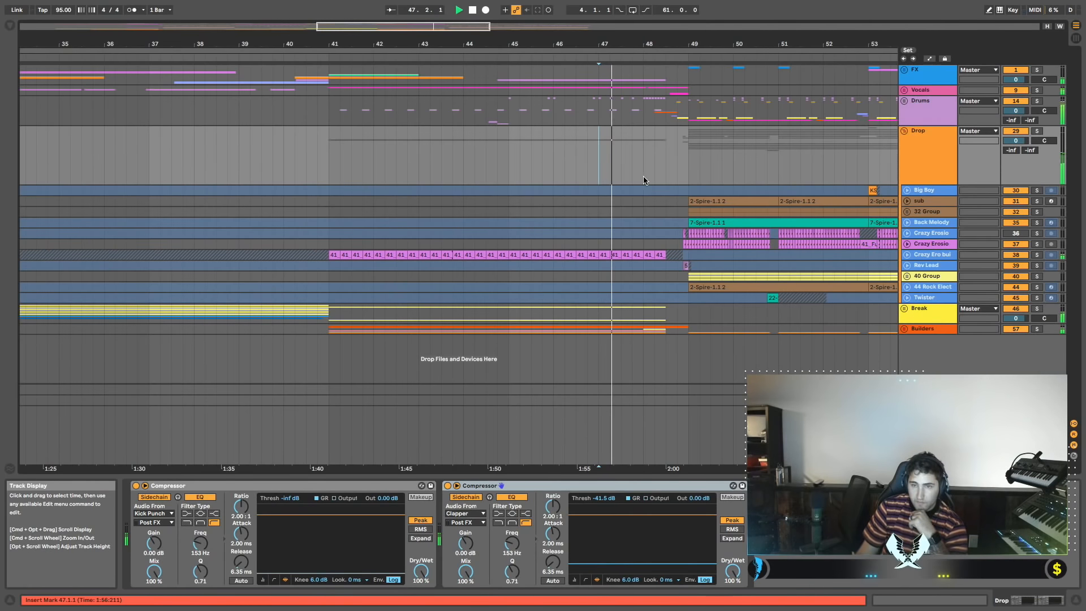
scroll(717, 150, "right", 4)
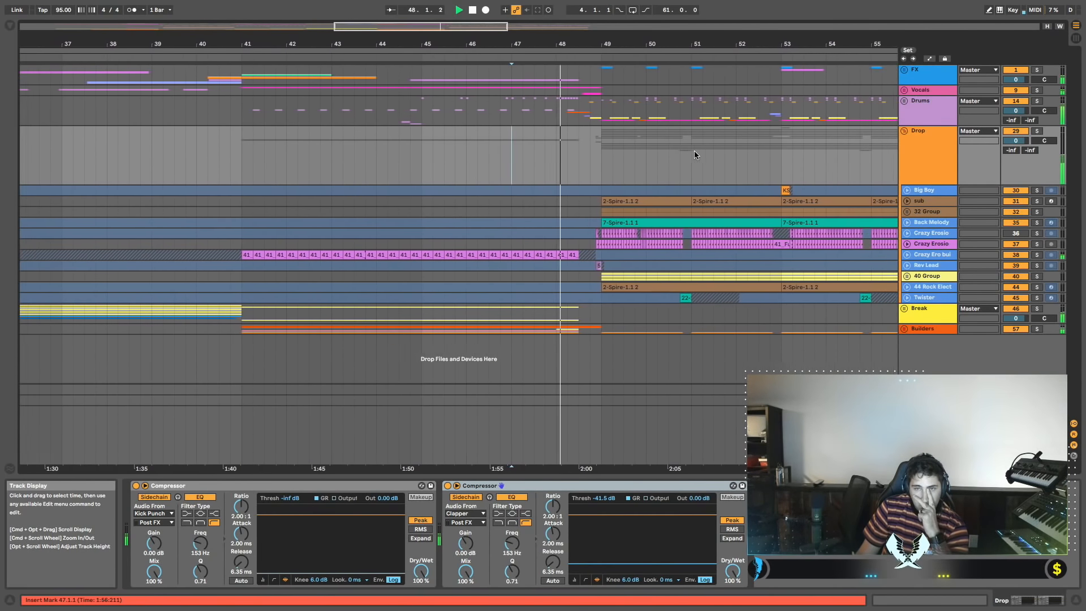
scroll(696, 149, "right", 1)
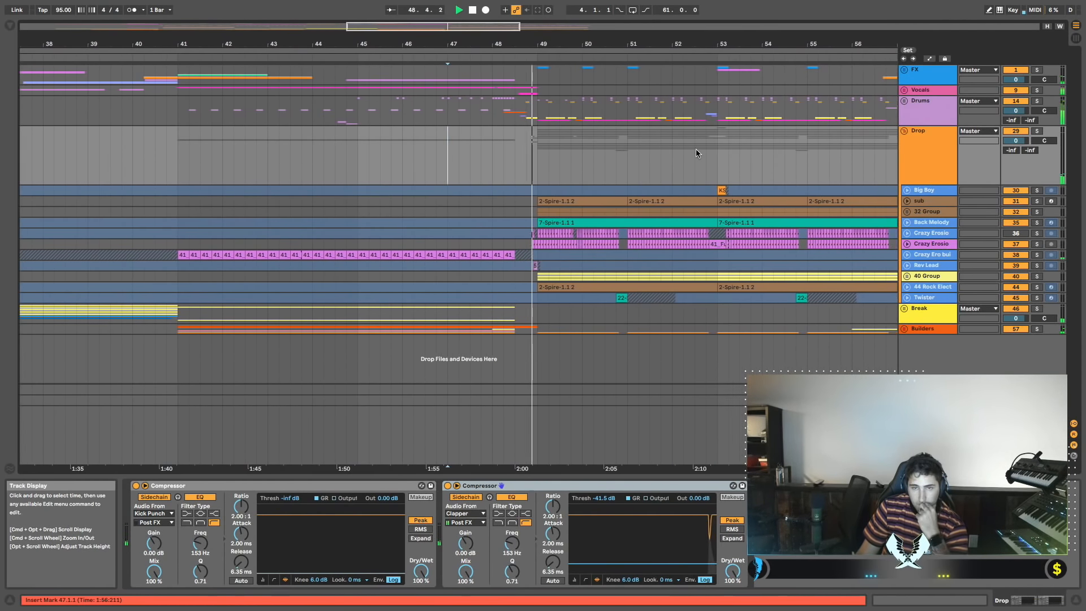
scroll(697, 149, "right", 1)
scroll(697, 148, "right", 1)
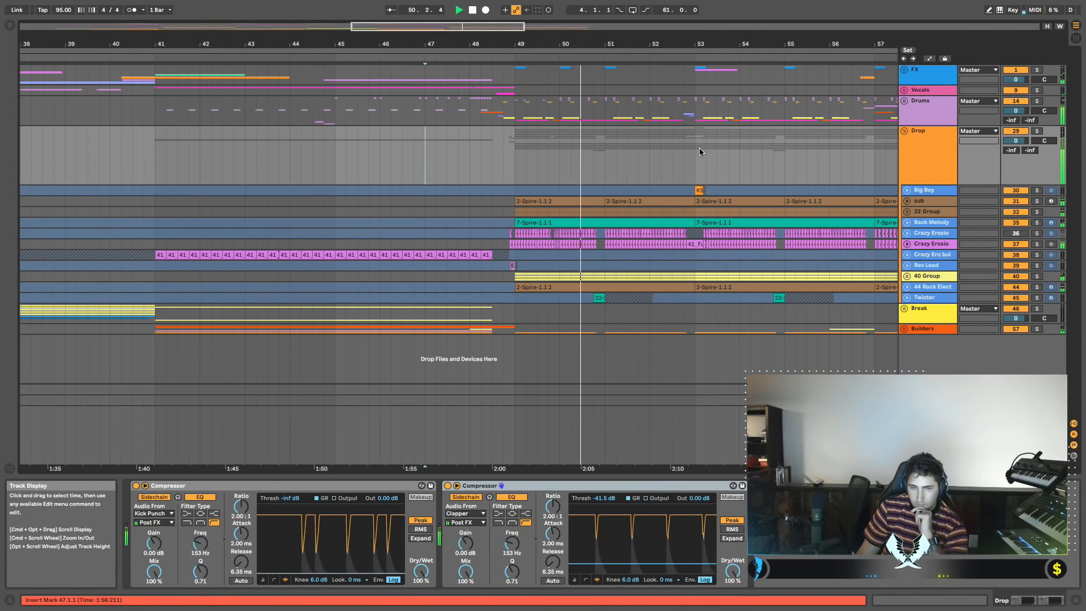
scroll(699, 148, "right", 2)
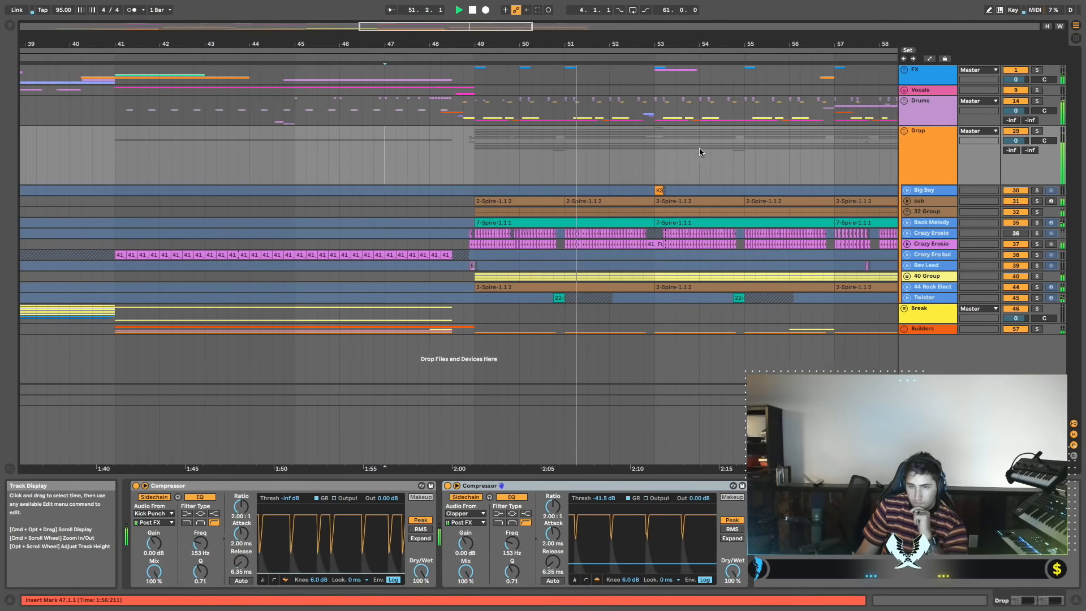
Expand and solo the Twister track in the Drop group and audition its short clip at bar 50.4.
left_click(543, 298)
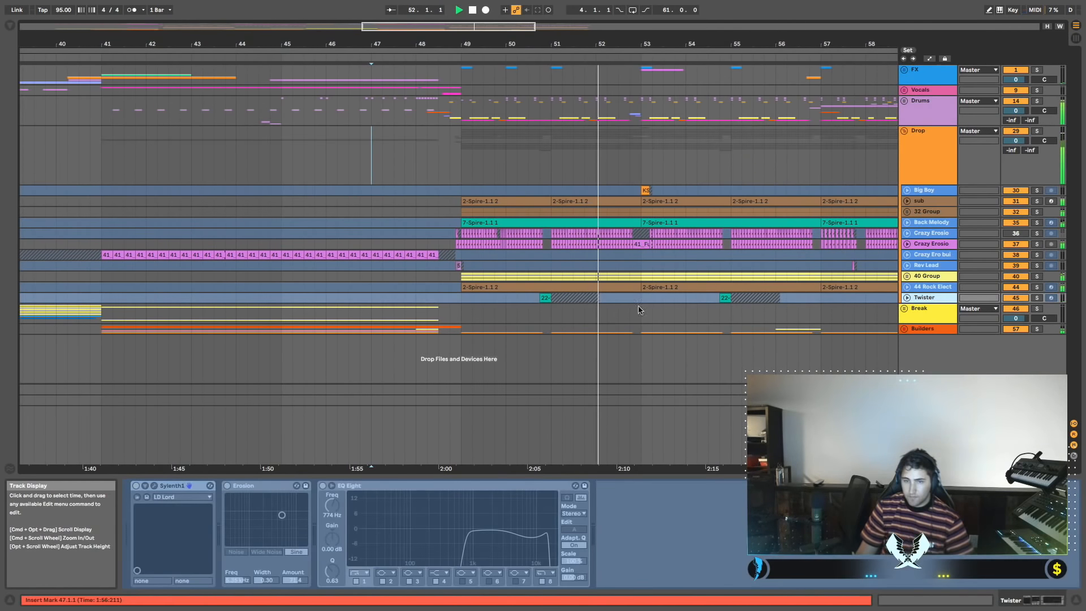
key("space")
key("space")
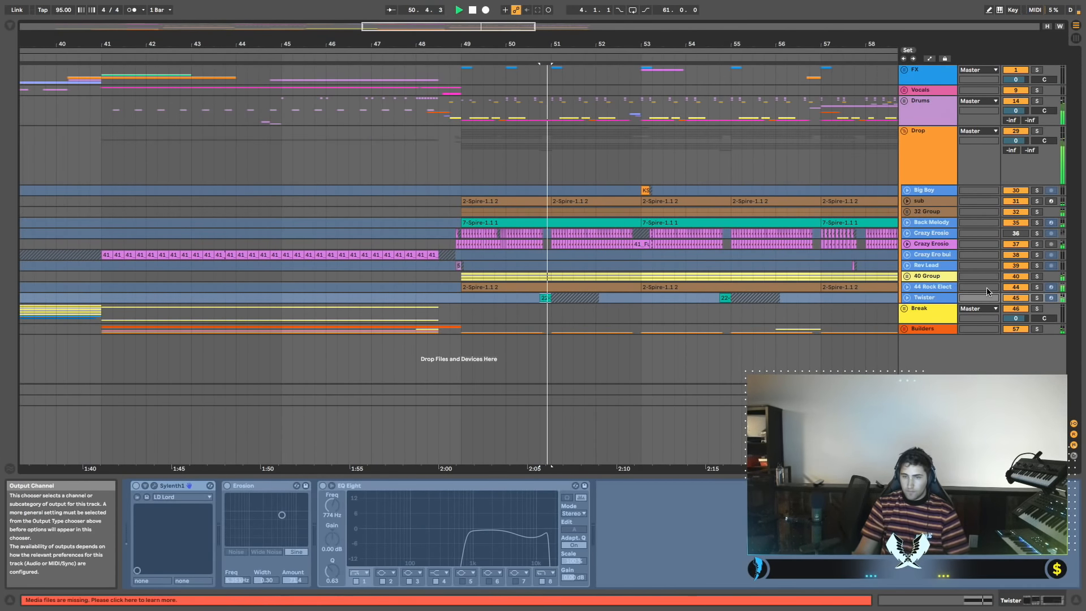
key("space")
key("space")
left_click(1037, 297)
left_click(907, 297)
key("space")
key("space")
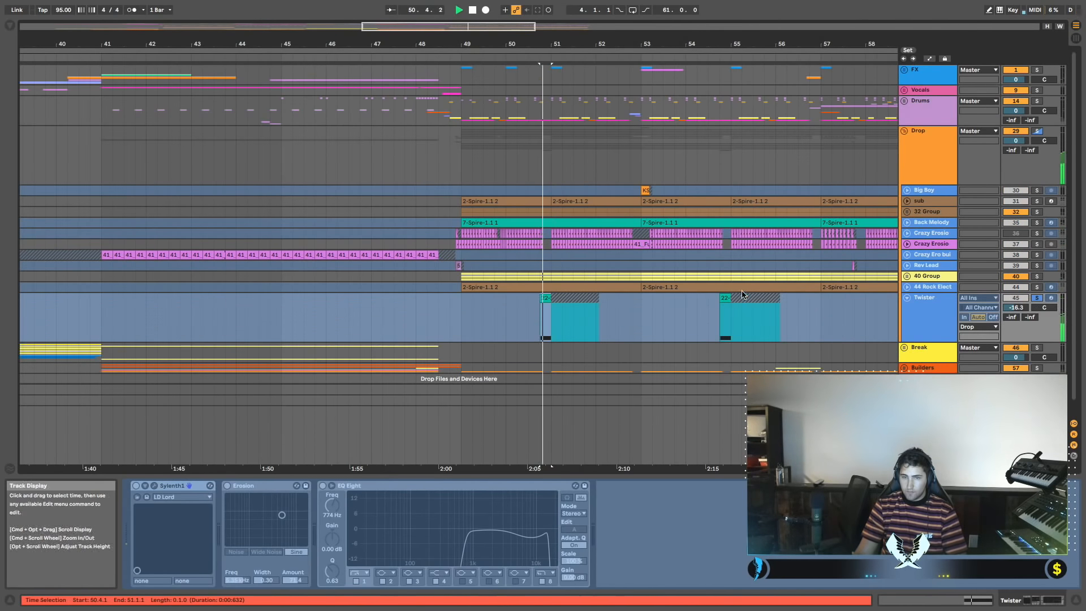
Return the Twister track to the full mix, replay its clip and set the track volume to -13.3 dB.
scroll(753, 291, "down", 1)
key("space")
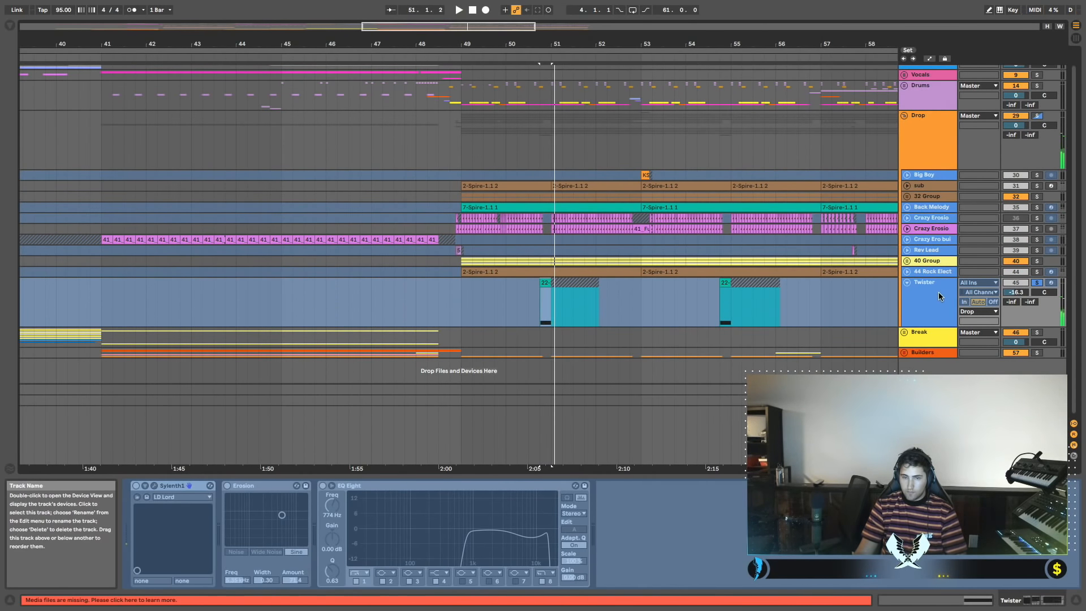
left_click(1037, 282)
key("space")
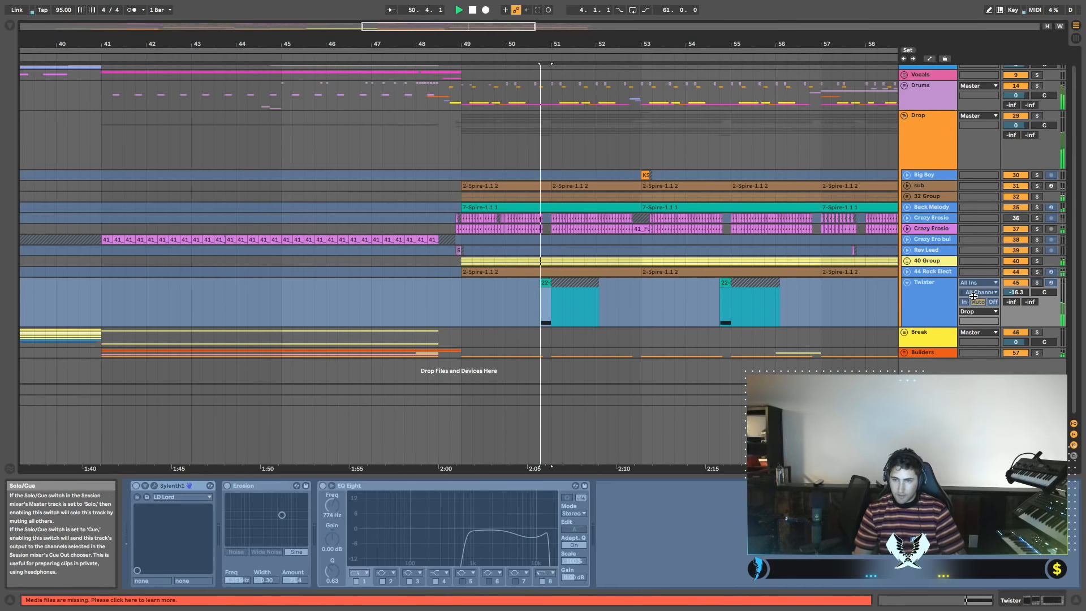
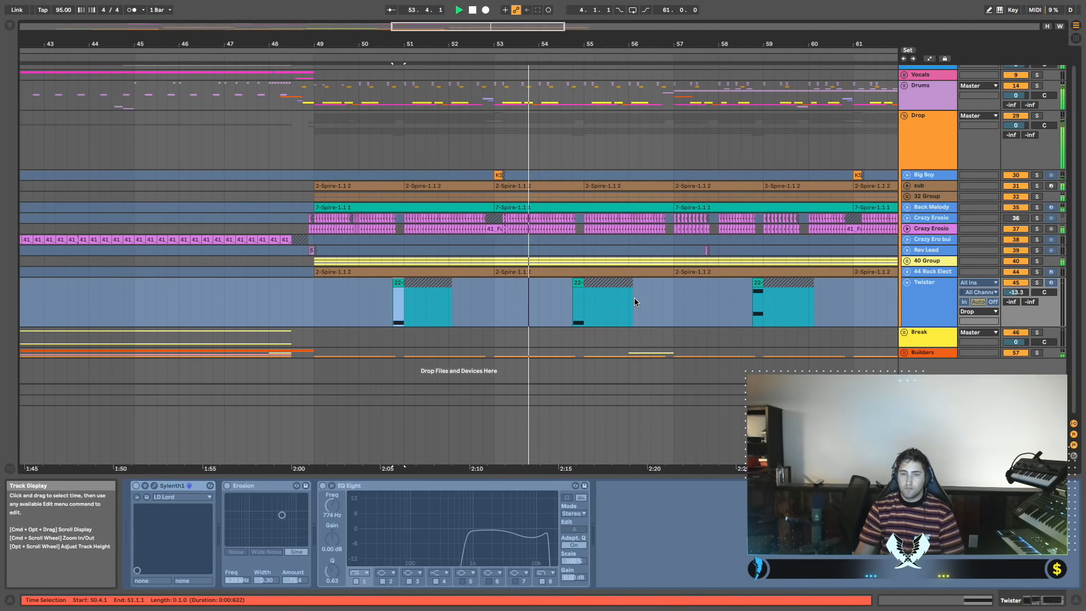
Expand the Builders group, solo the Light Shake 2 track and audition its shaker hats loop from bar 49.
left_click(904, 352)
scroll(707, 363, "down", 10)
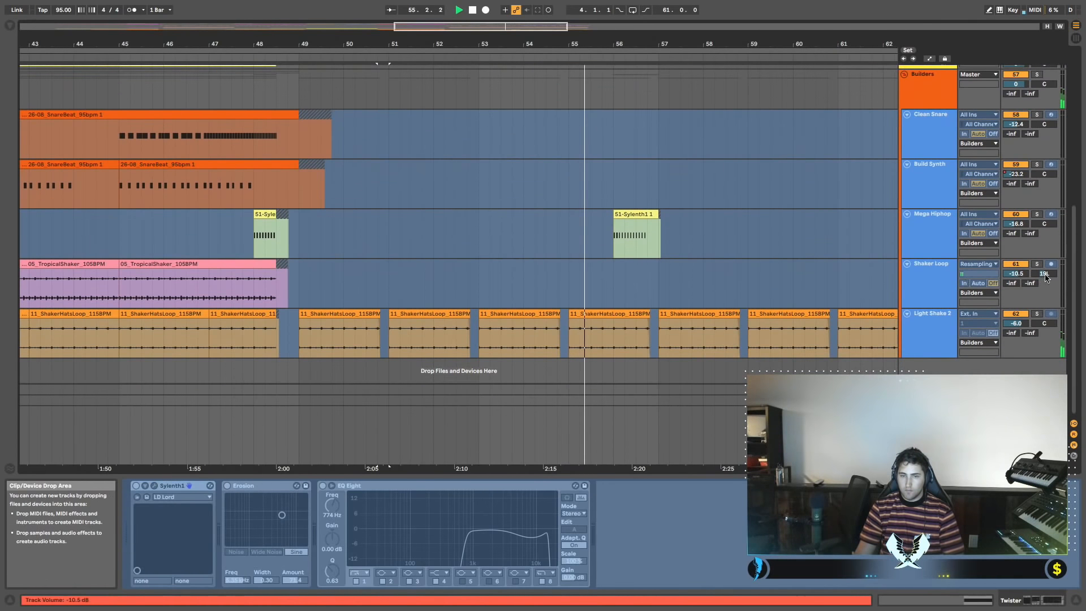
left_click(1037, 314)
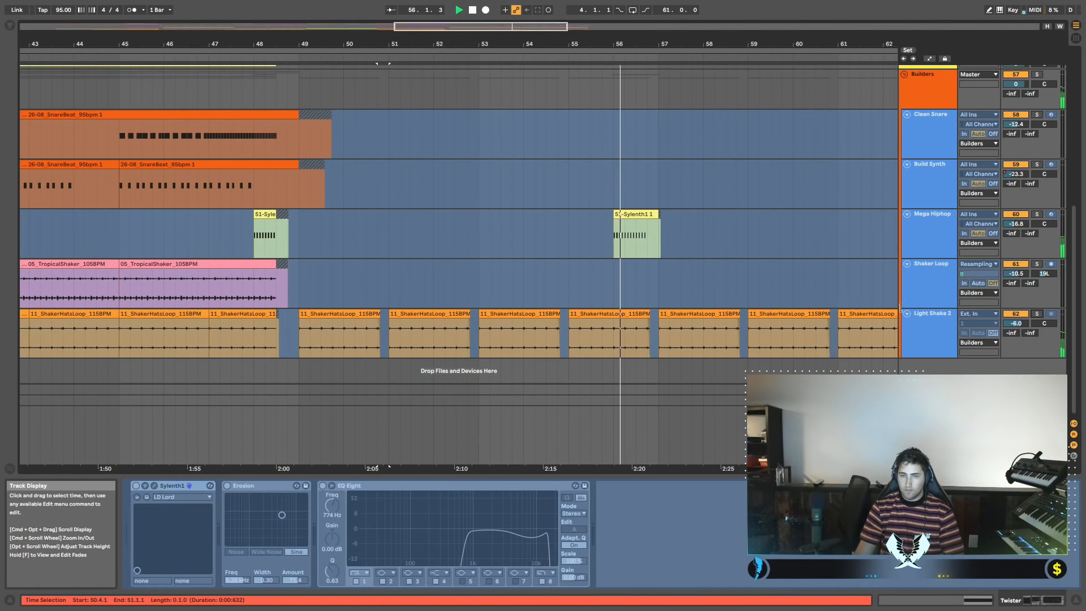
left_click(355, 314)
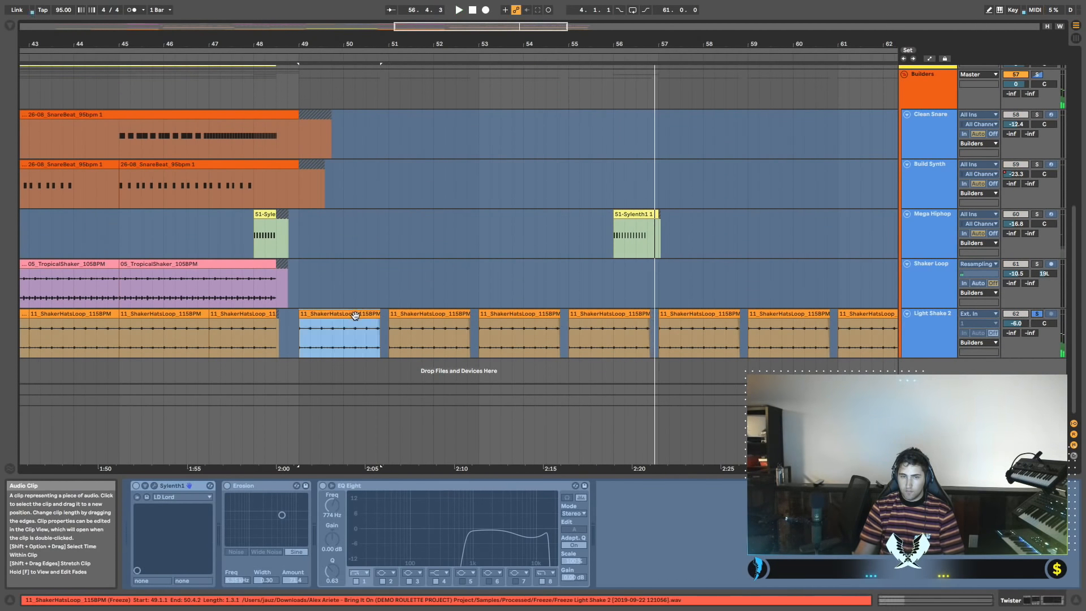
key("space")
key("space")
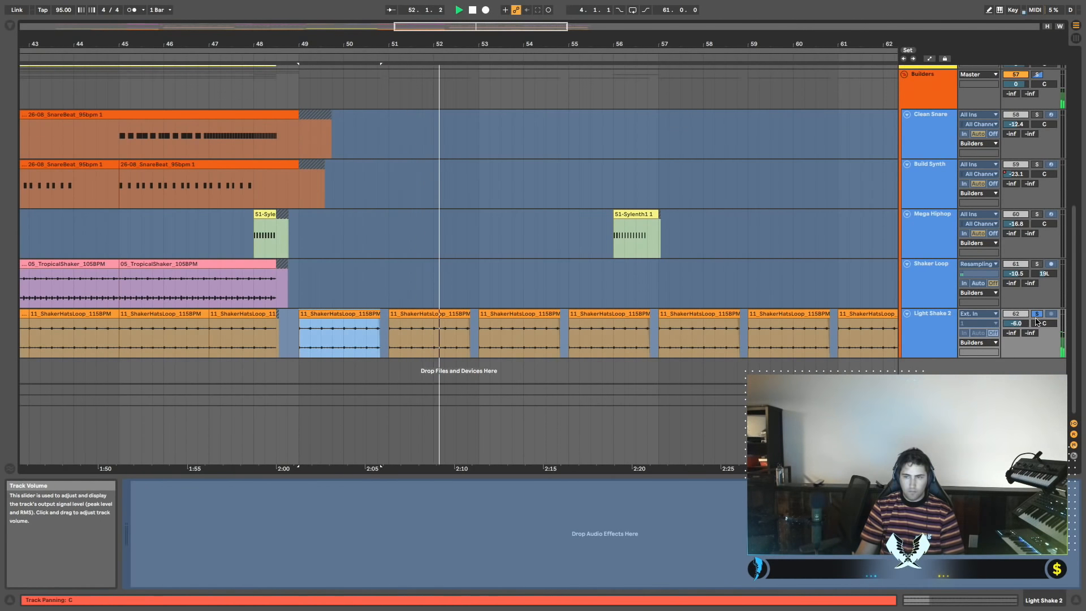
Audition the soloed Light Shake 2 loop within the build-up from about bar 46.
scroll(235, 272, "left", 5)
left_click(305, 273)
key("space")
key("space")
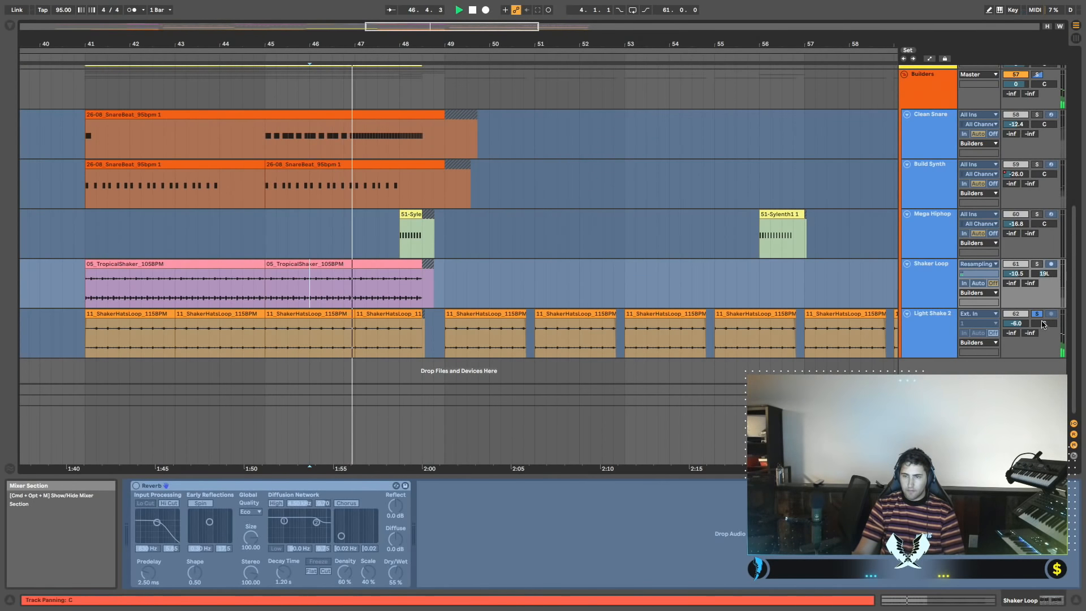
Audition the Mega Hiphop riser clip at bar 56 and raise its track volume to -11.7 dB.
left_click(758, 237)
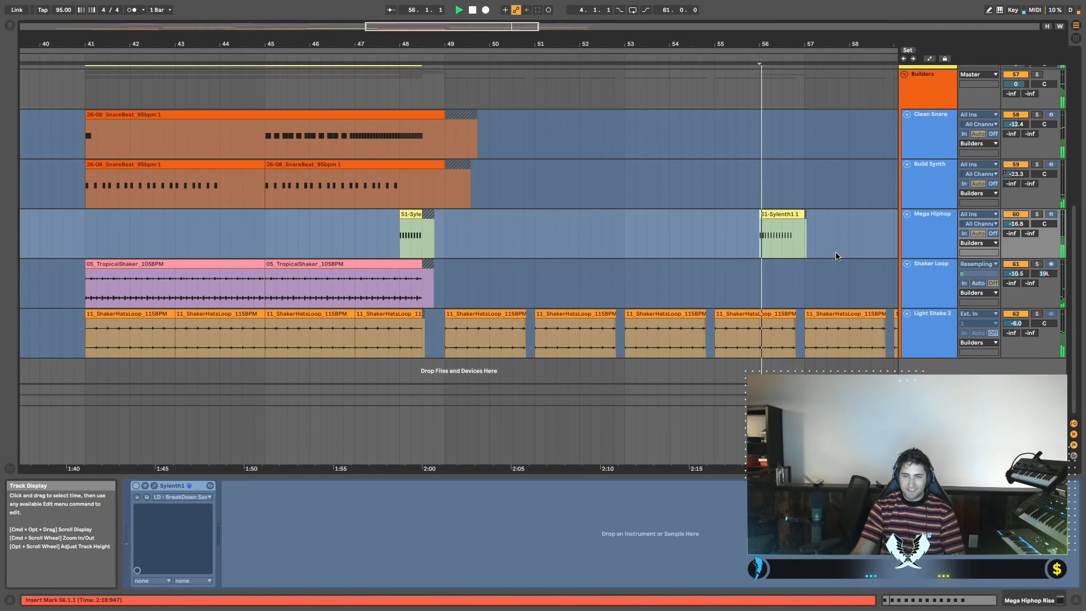
left_click(1037, 217)
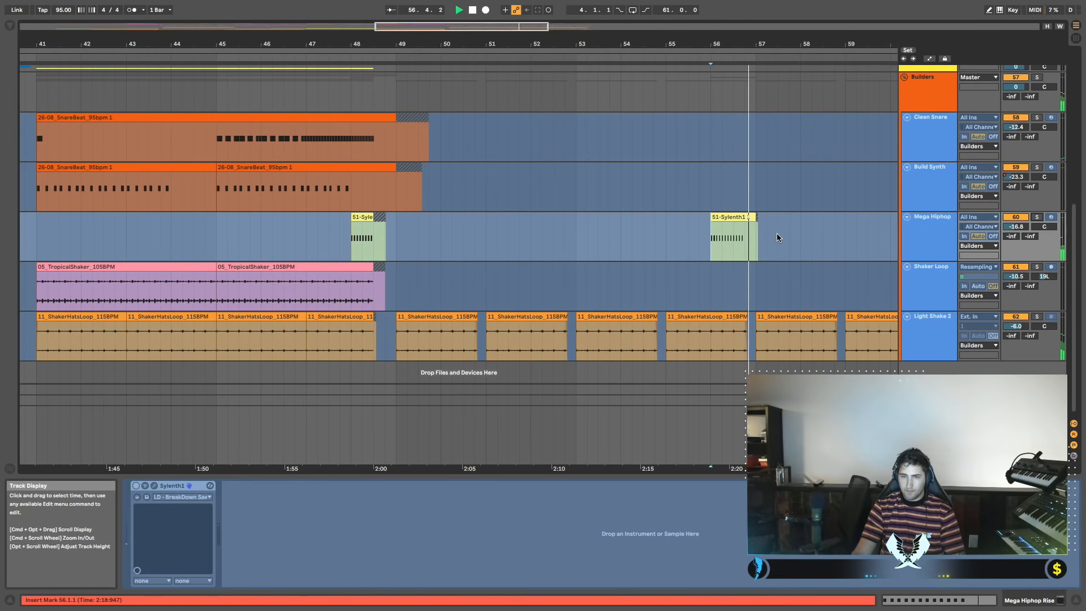
left_click(735, 217)
key("space")
key("space")
left_click_drag(1016, 227, 1016, 224)
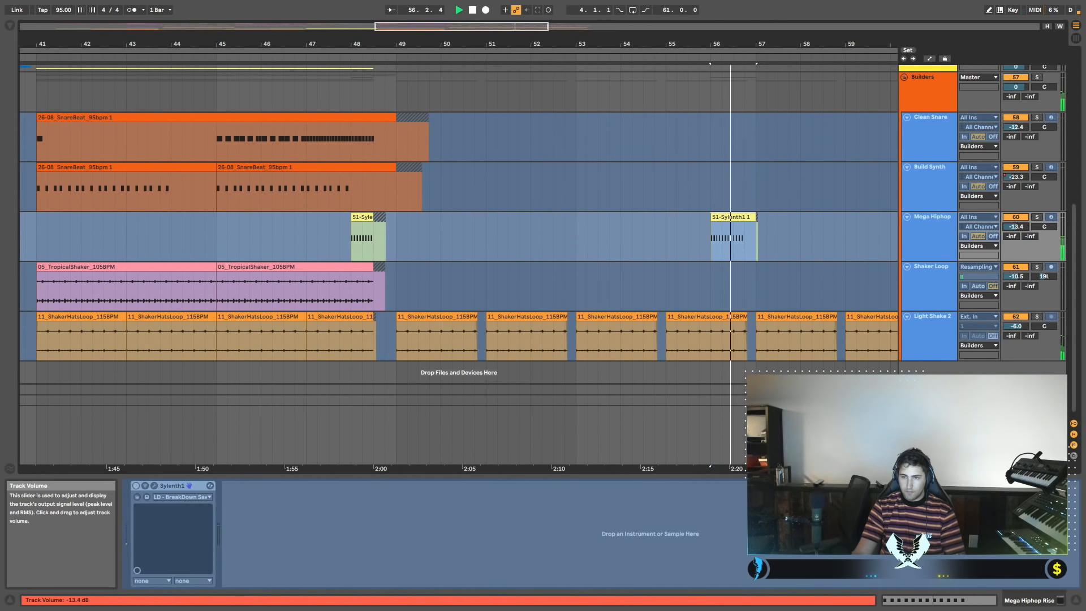
Play the second drop from bar 56.4 and check the Twister track against the full mix.
scroll(683, 255, "right", 3)
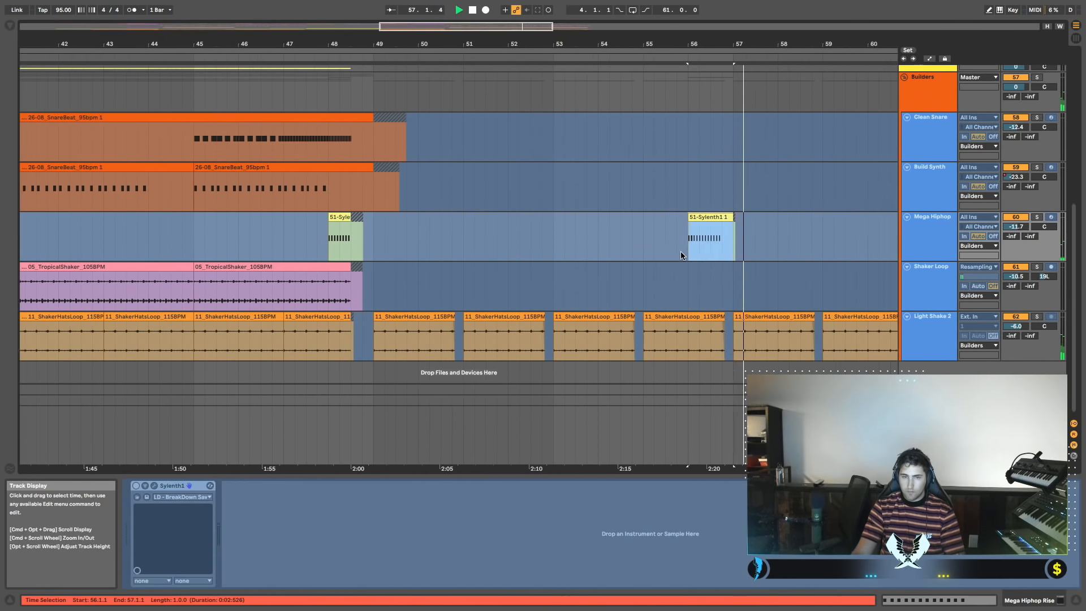
scroll(690, 260, "up", 6)
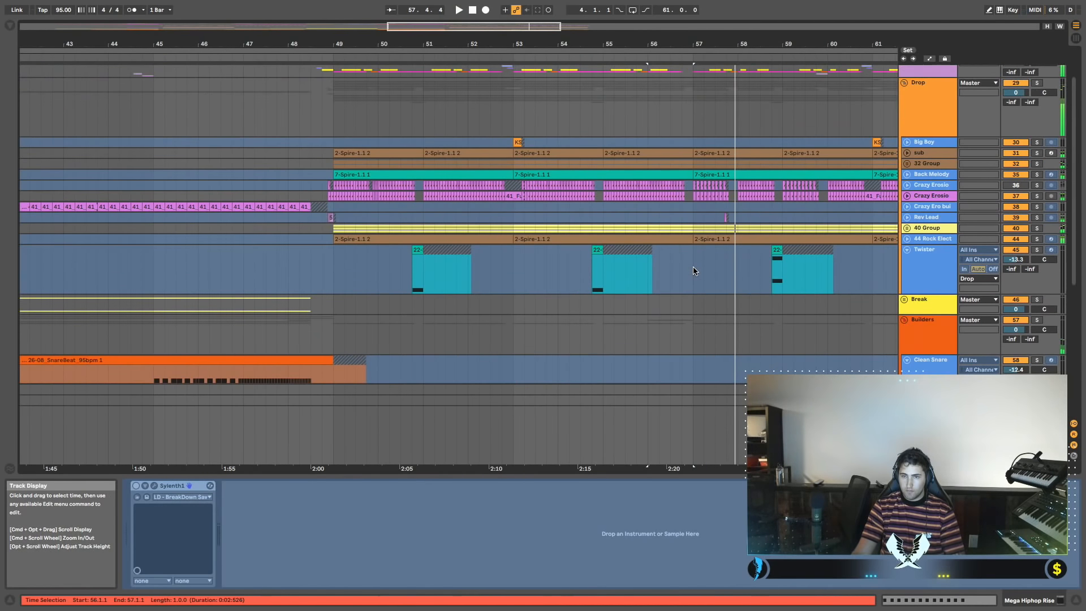
left_click(687, 266)
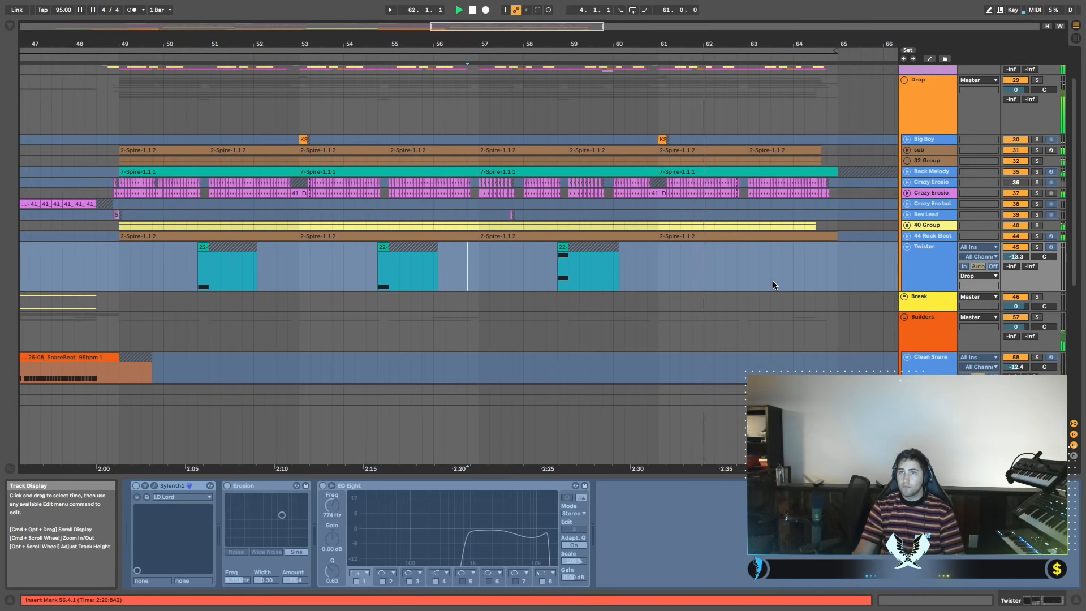
Expand and solo the unmuted Crazy Erosion Lead audio track and audition it from bar 49.
scroll(765, 267, "left", 10)
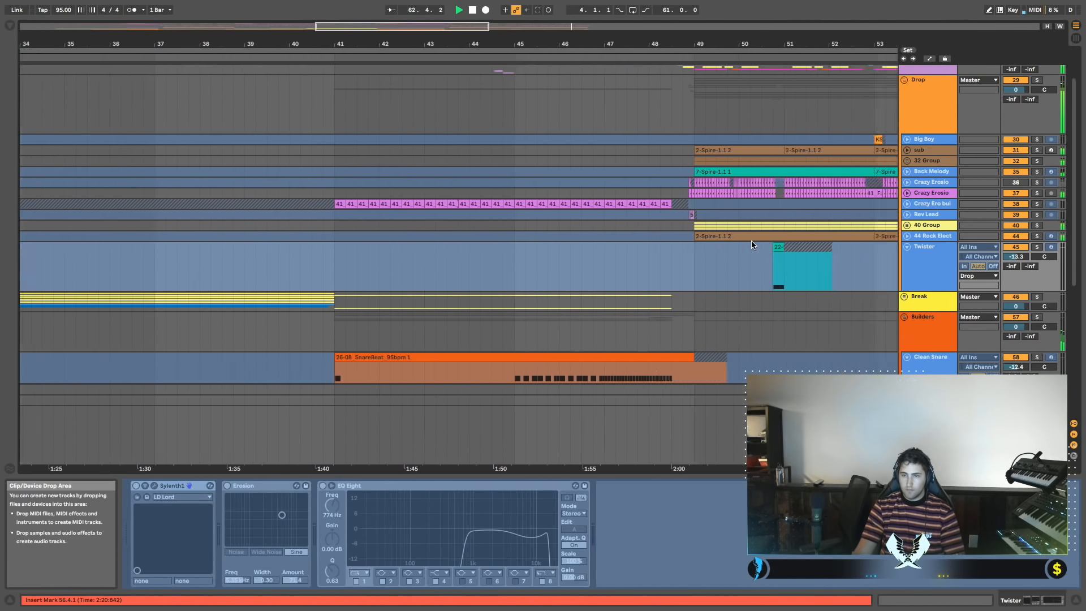
left_click(907, 193)
left_click(1035, 193)
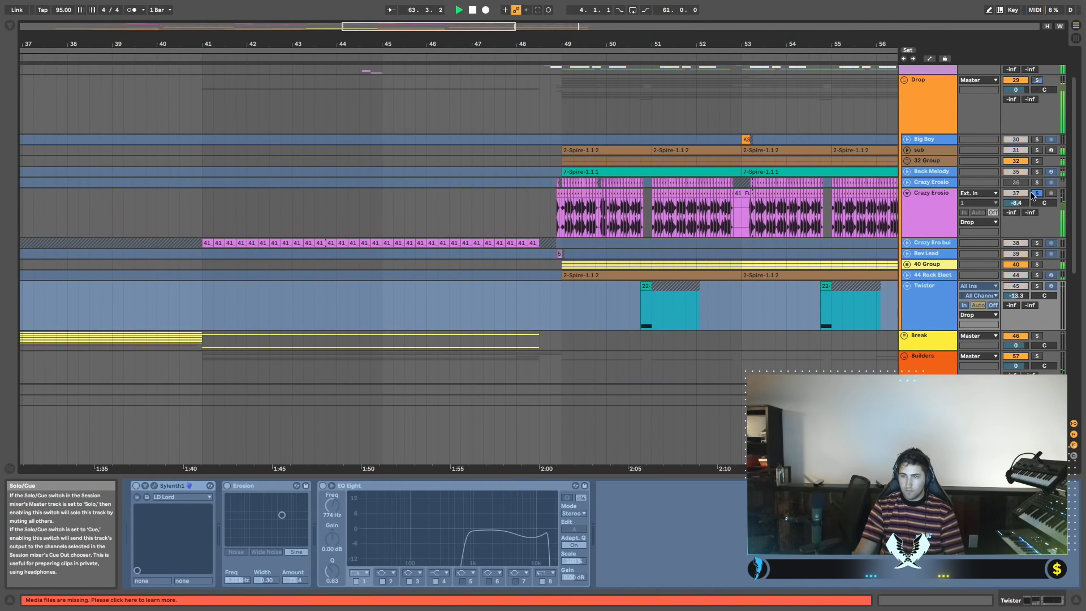
scroll(629, 218, "left", 1)
left_click(619, 220)
key("space")
key("space")
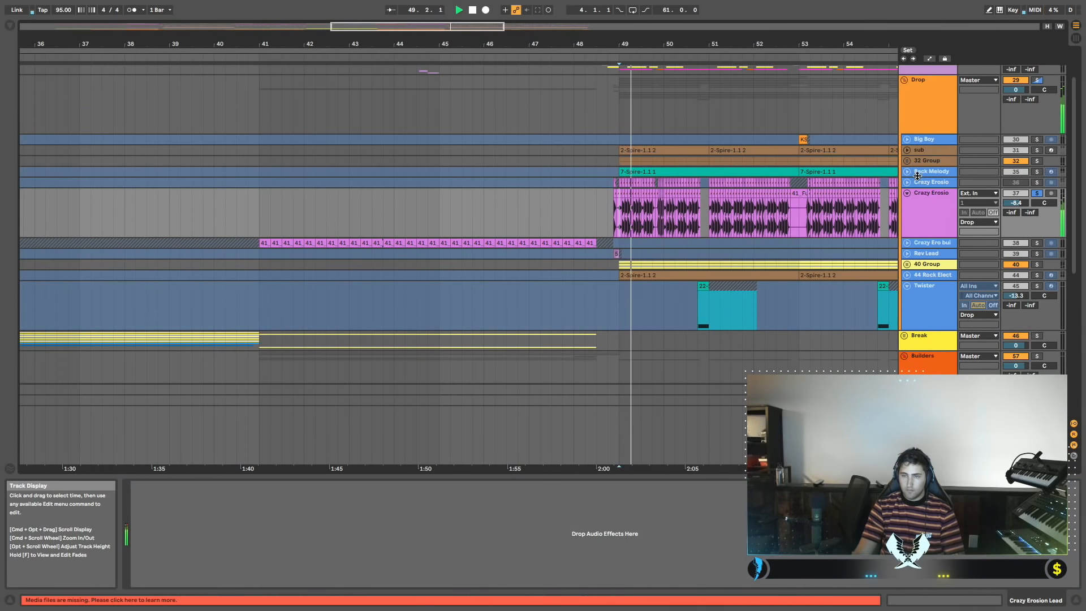
key("space")
Search the plug-ins for "pro r" and add the VST version of FabFilter Pro-R to the Crazy Erosion Lead track.
left_click(8, 27)
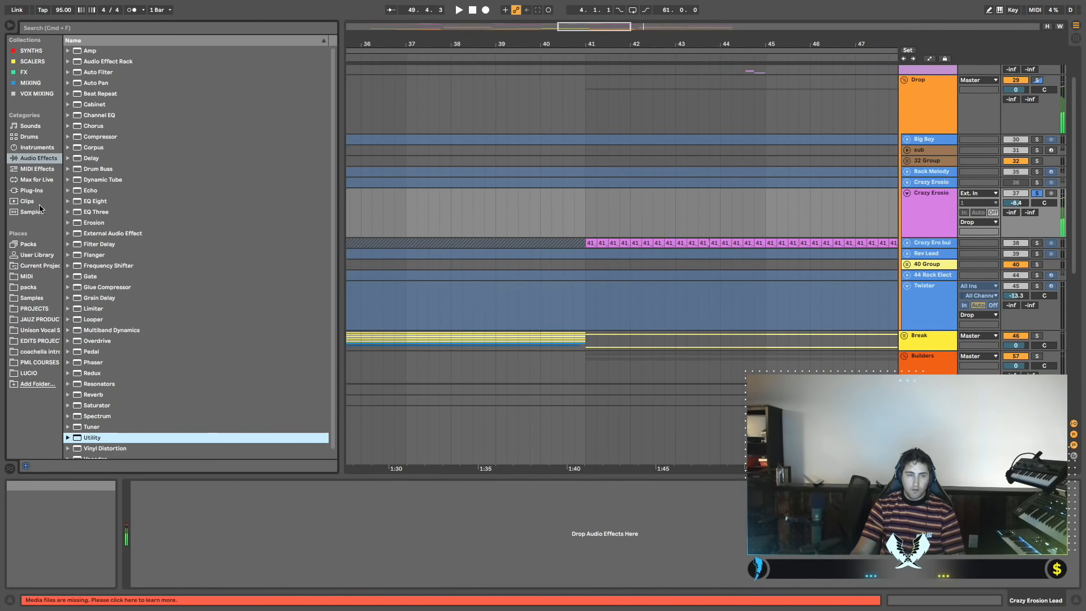
left_click(42, 193)
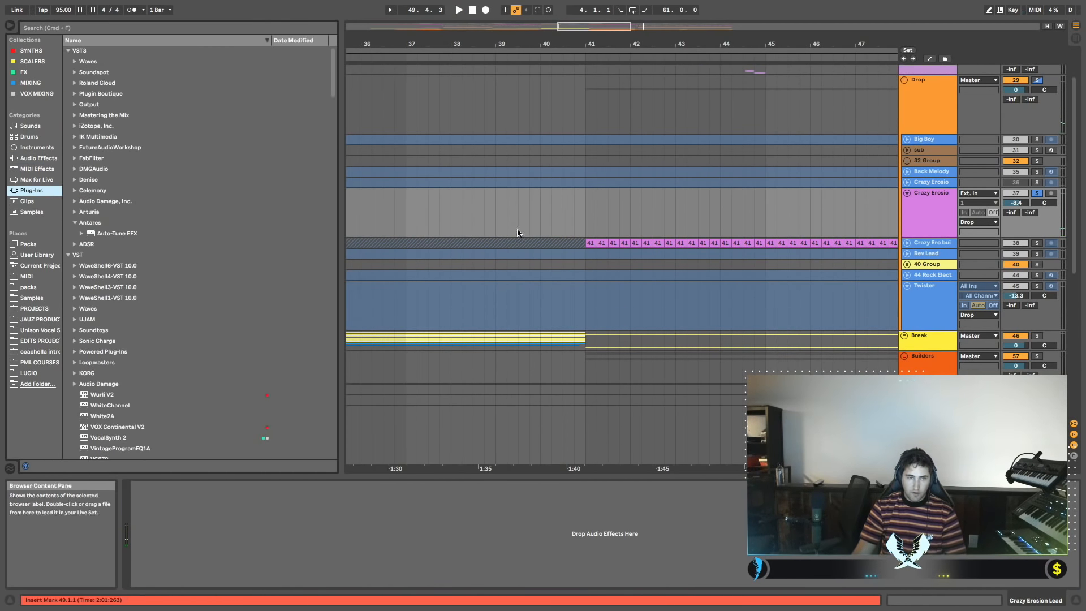
scroll(592, 229, "right", 5)
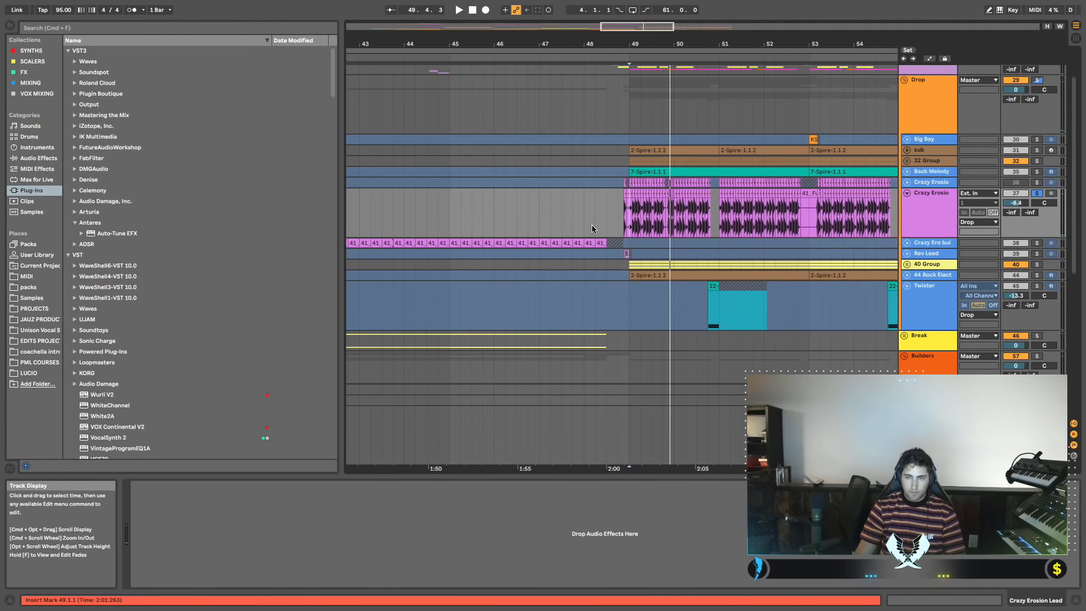
left_click(75, 224)
left_click(126, 30)
type("pro r")
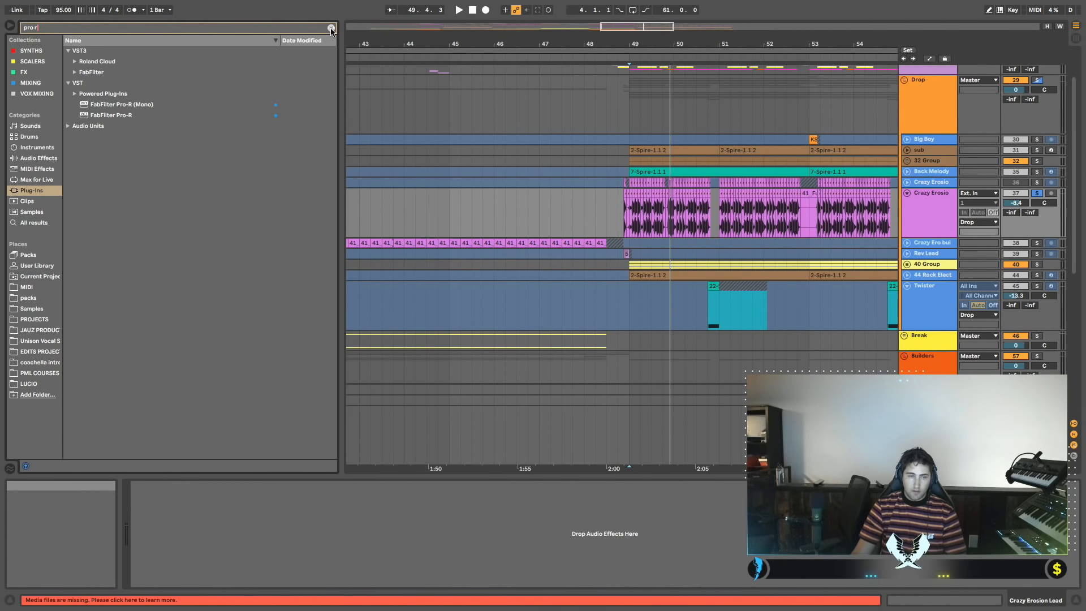
left_click_drag(113, 115, 758, 227)
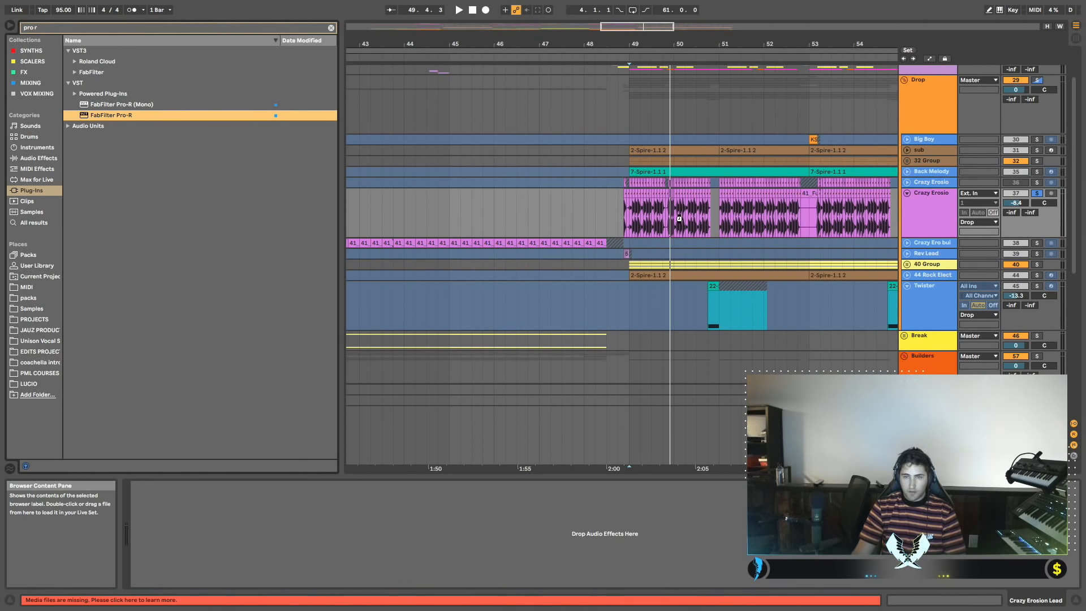
left_click_drag(648, 229, 650, 231)
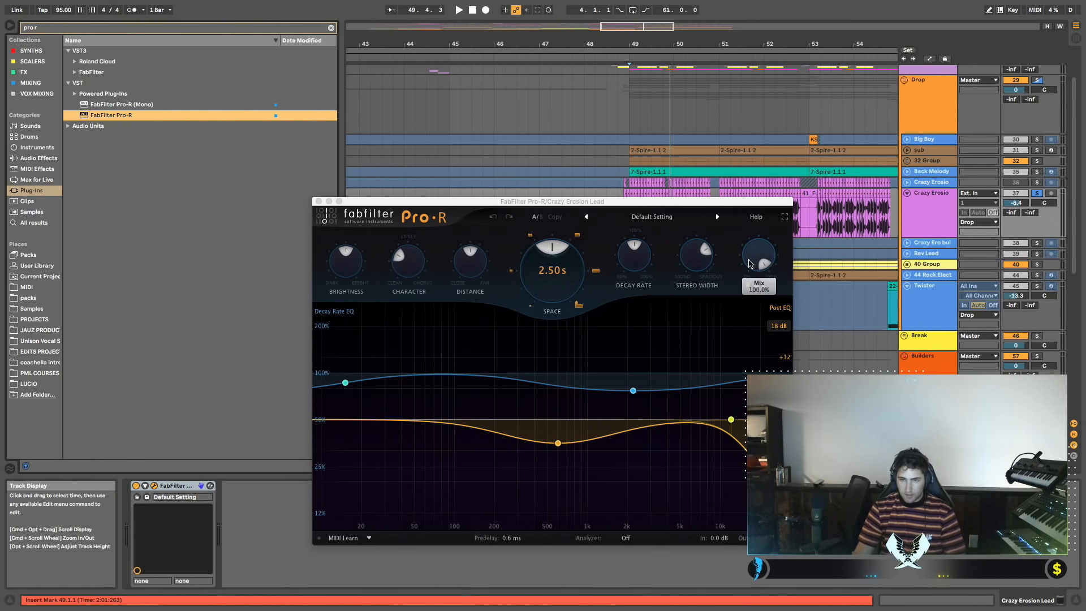
Load the Lively Ambience preset in Pro-R on the Crazy Erosion Lead track and audition it from bar 49.
left_click(653, 217)
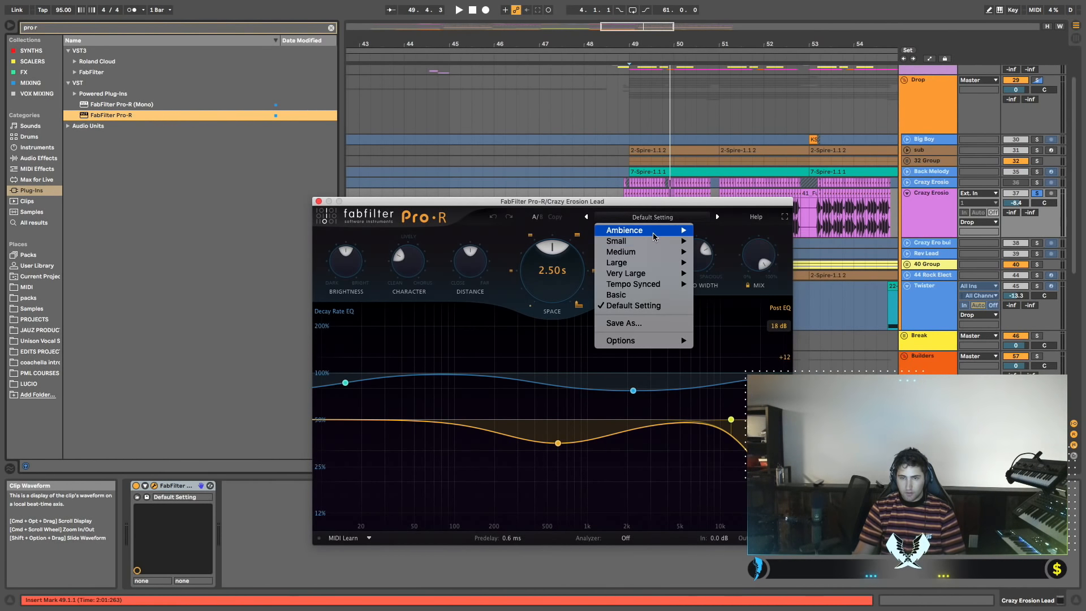
mouse_move(664, 236)
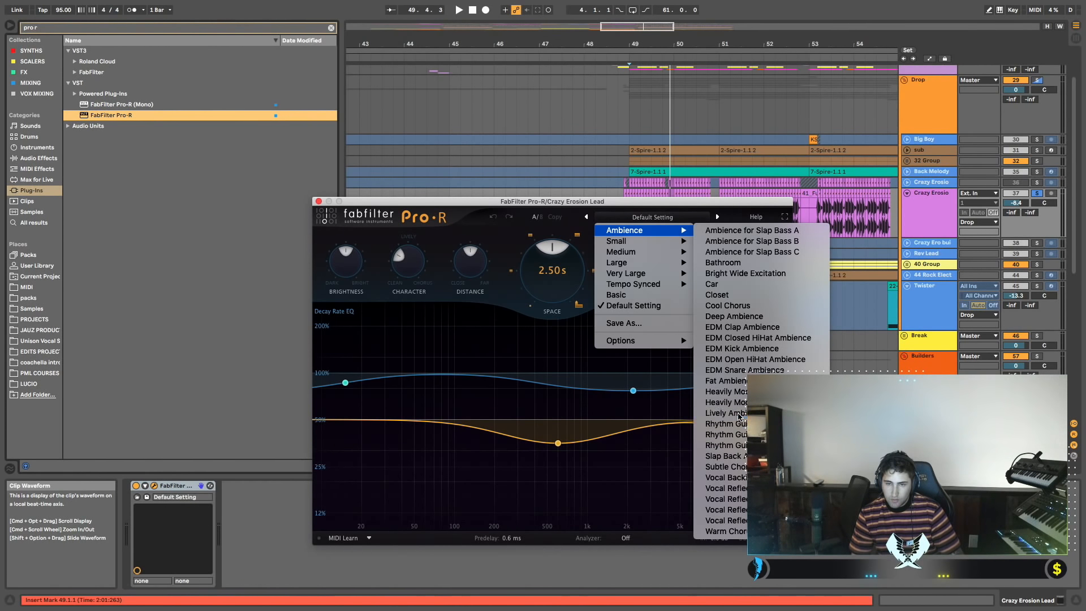
left_click(730, 413)
key("space")
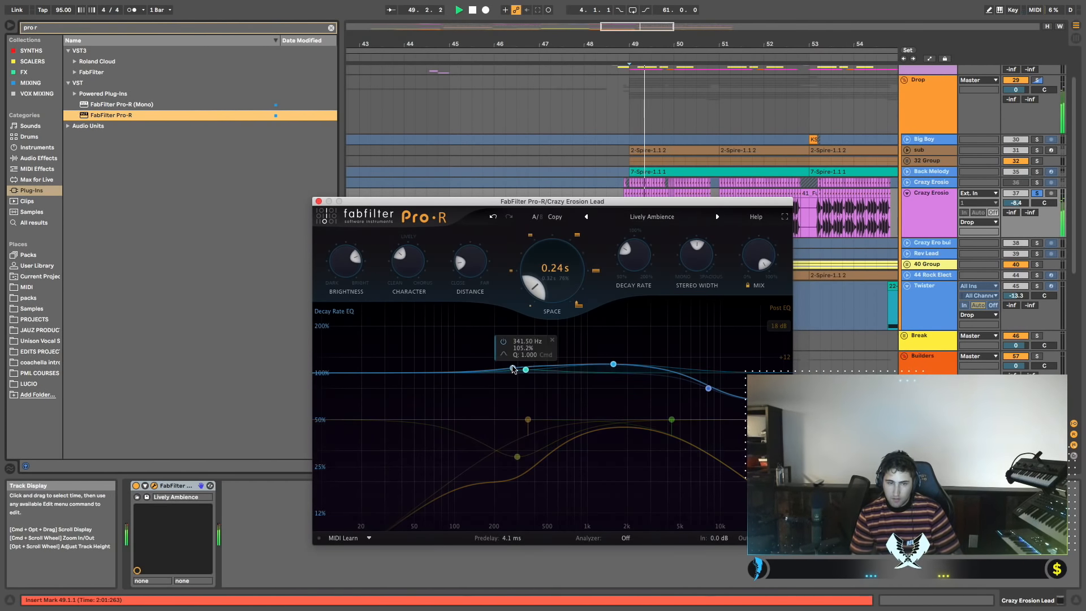
left_click(319, 201)
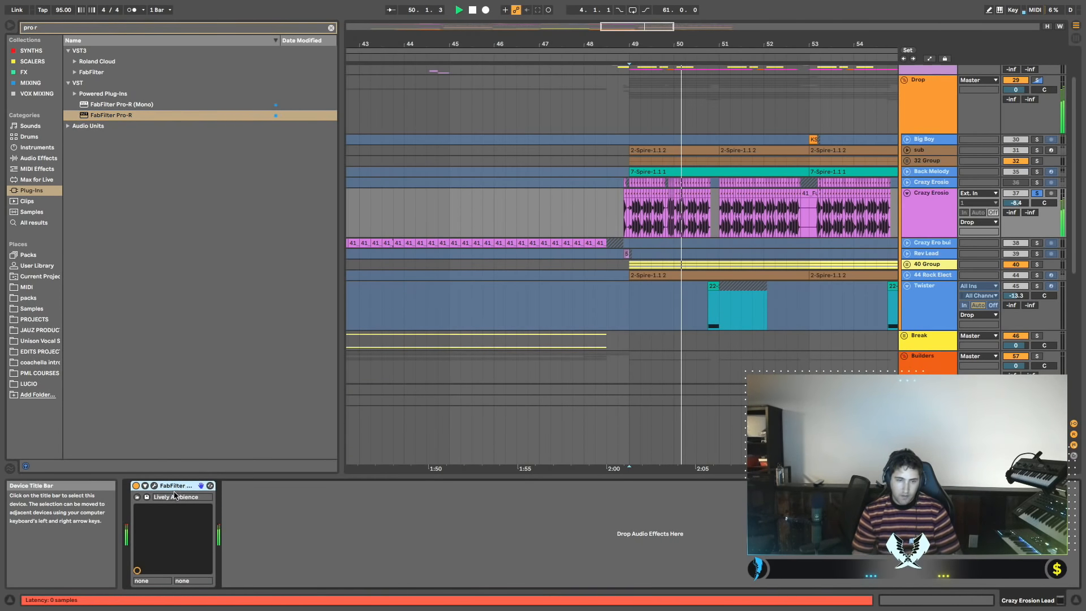
Group the lead's Pro-R into an audio effect rack with a parallel empty chain and set the reverb chain's volume to -5.2 dB.
key("super+g")
left_click(137, 506)
right_click(165, 529)
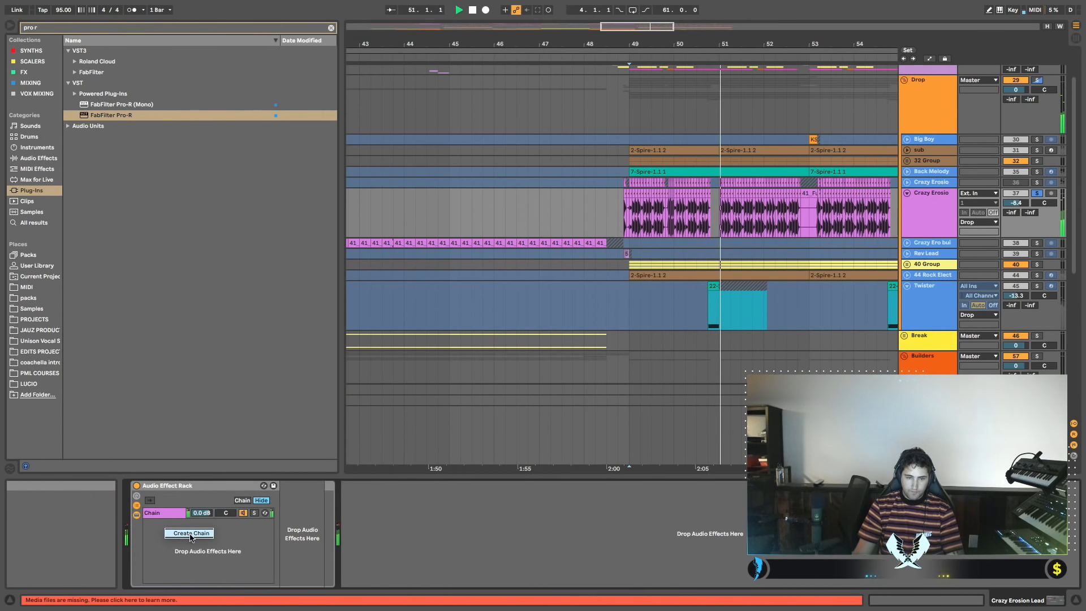
left_click(191, 533)
left_click_drag(202, 512, 202, 519)
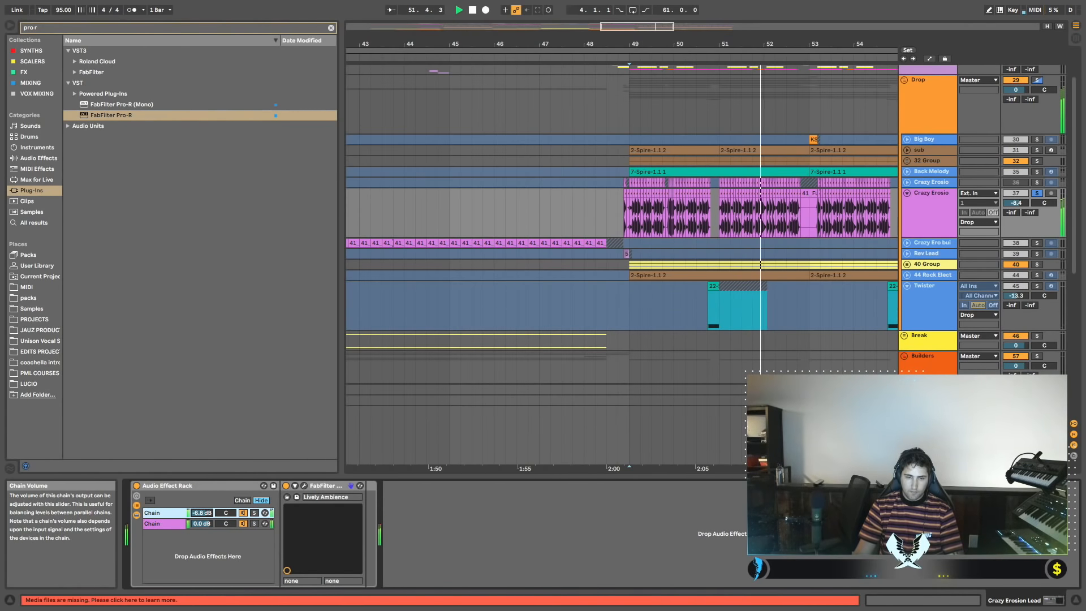
left_click(135, 488)
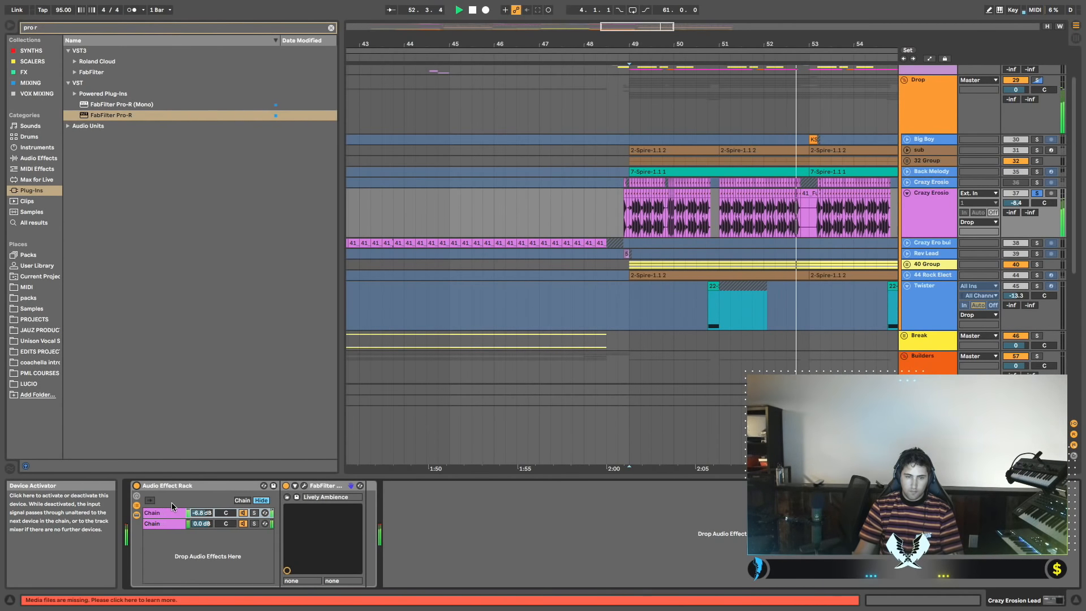
left_click_drag(201, 513, 202, 511)
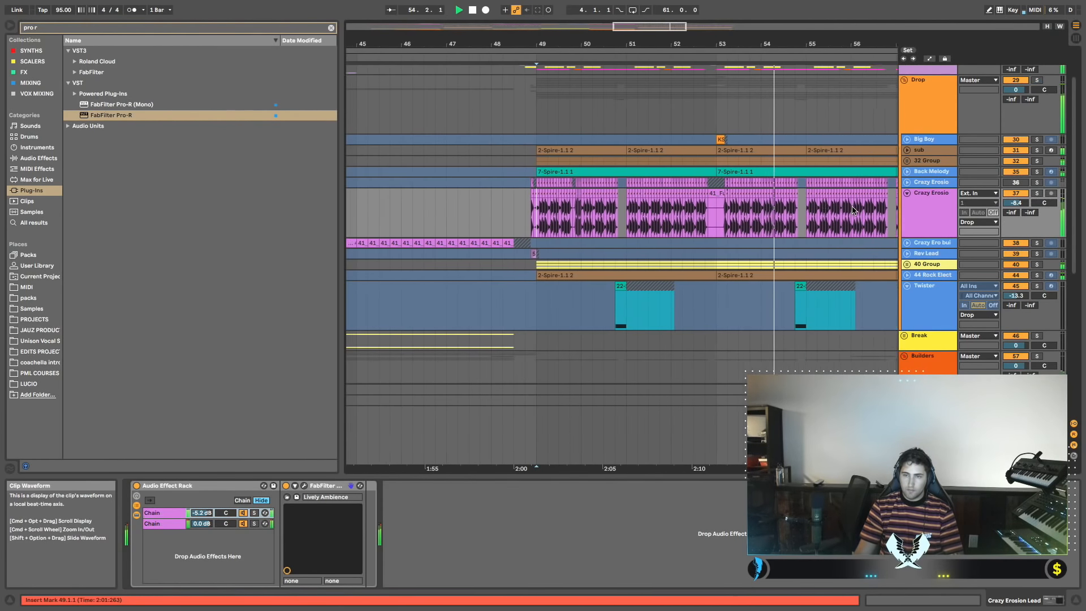
Solo the Drop group, set the playback start to bar 17 and add FabFilter Pro-R before the group's compressors.
scroll(701, 207, "left", 15)
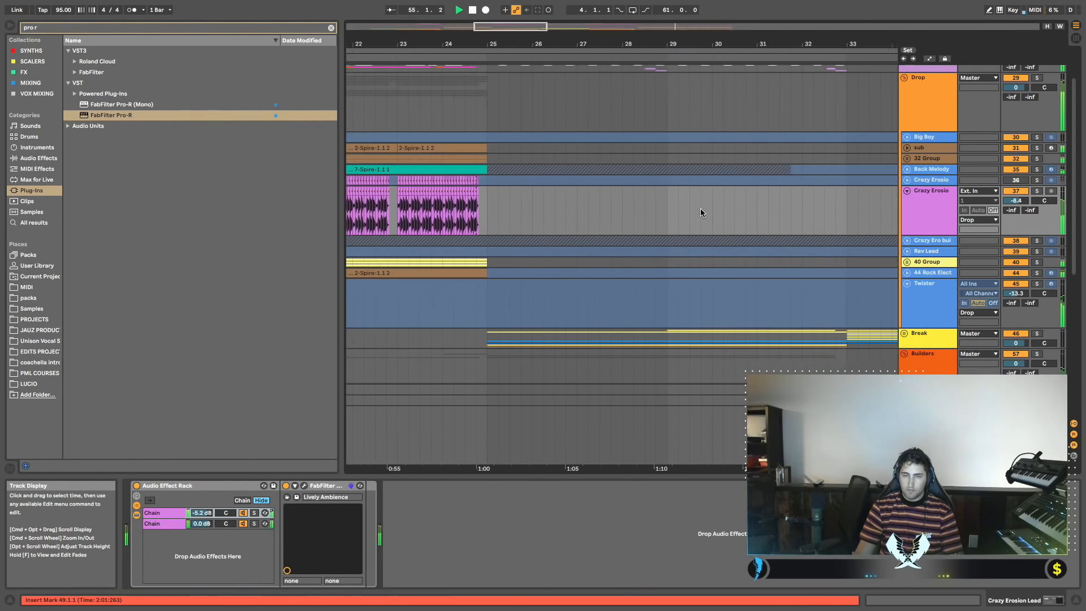
scroll(701, 208, "left", 6)
left_click(929, 108)
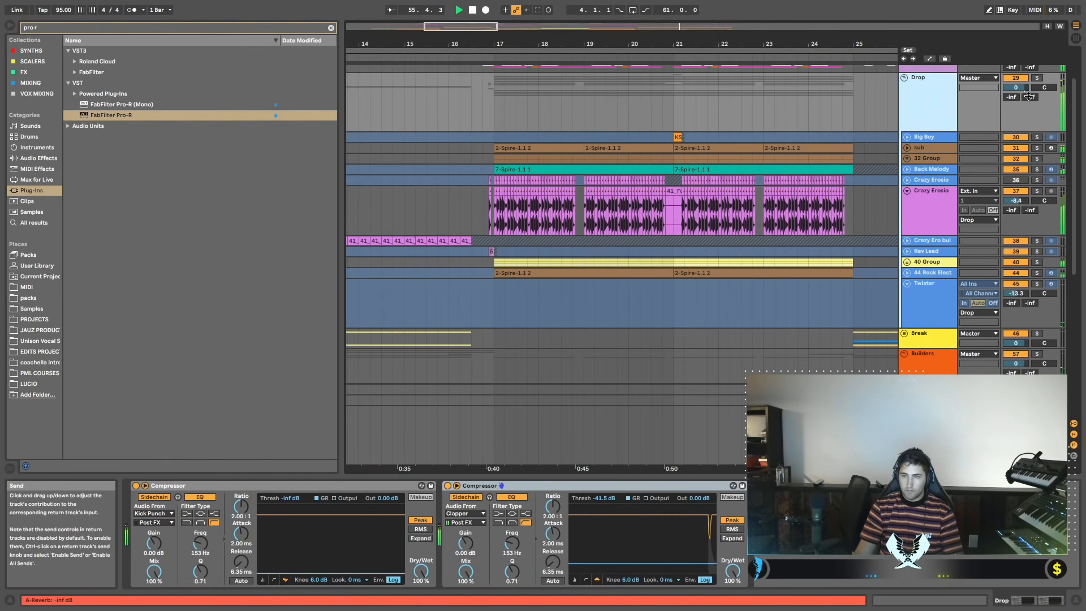
left_click(1037, 78)
left_click(494, 102)
key("space")
left_click_drag(124, 116, 127, 515)
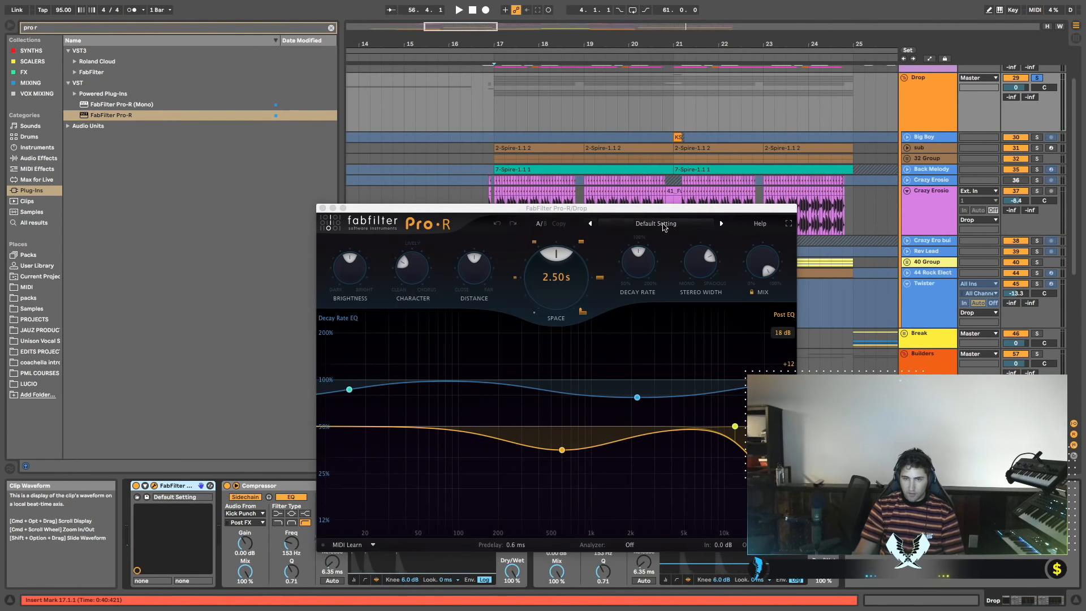
Load the Fat Ambience preset in the Drop group's Pro-R and audition it from bar 17.
left_click(656, 224)
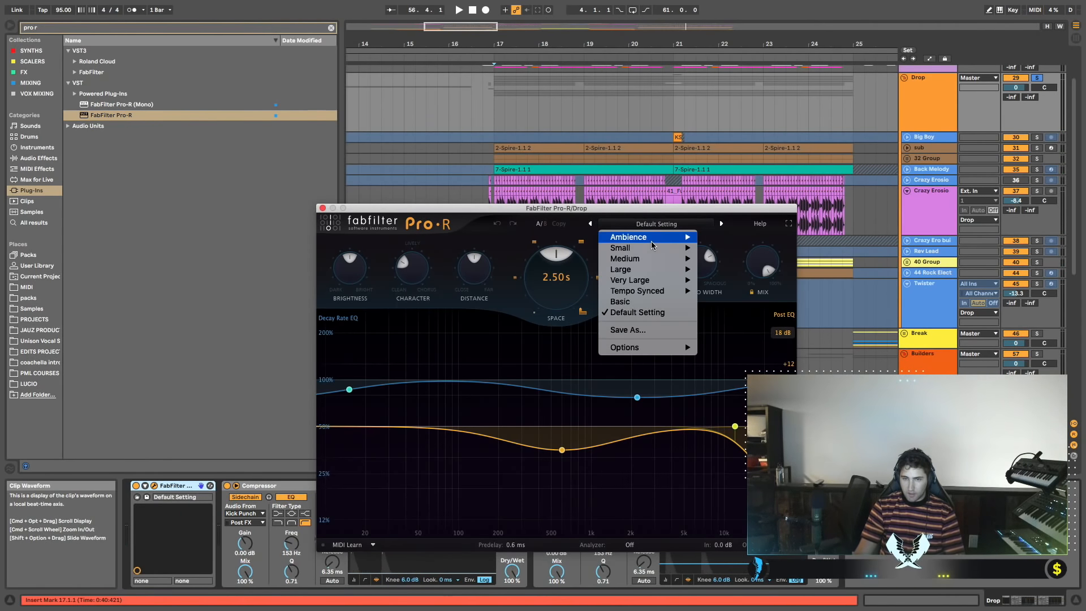
mouse_move(660, 242)
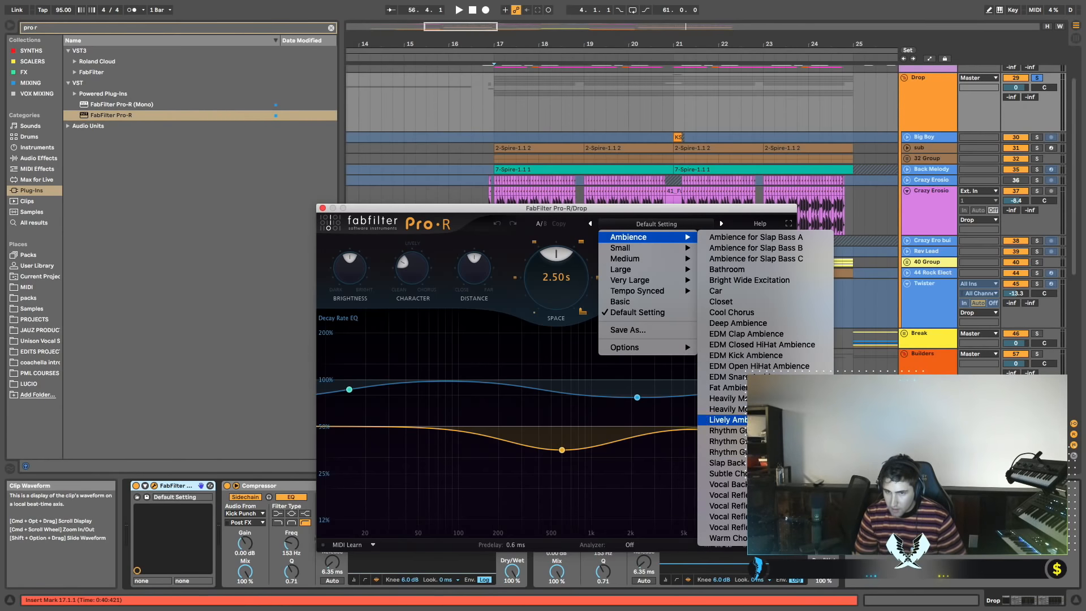
left_click(728, 388)
key("space")
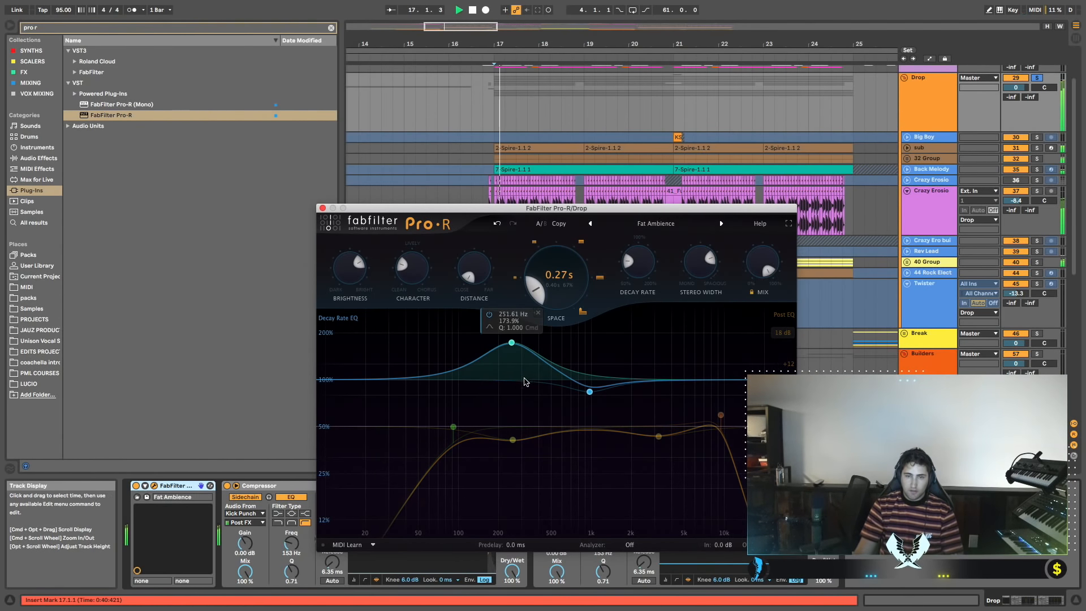
left_click(322, 209)
key("space")
Group the Drop's Pro-R into a rack with a parallel empty chain, then set the reverb chain to -12.4 dB and audition it soloed.
key("ctrl+g")
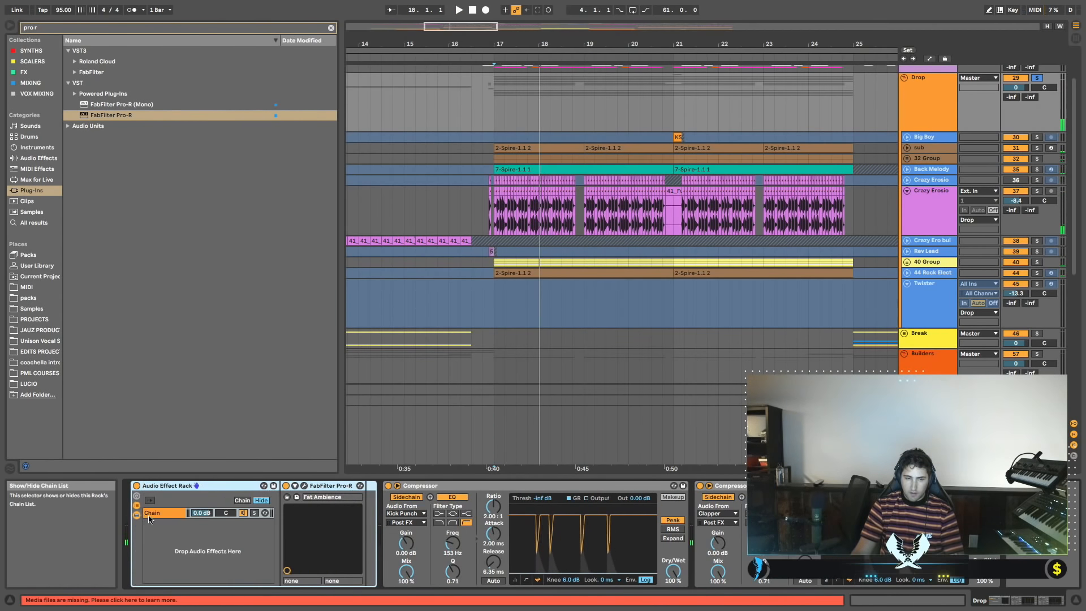
left_click_drag(206, 514, 206, 523)
key("space")
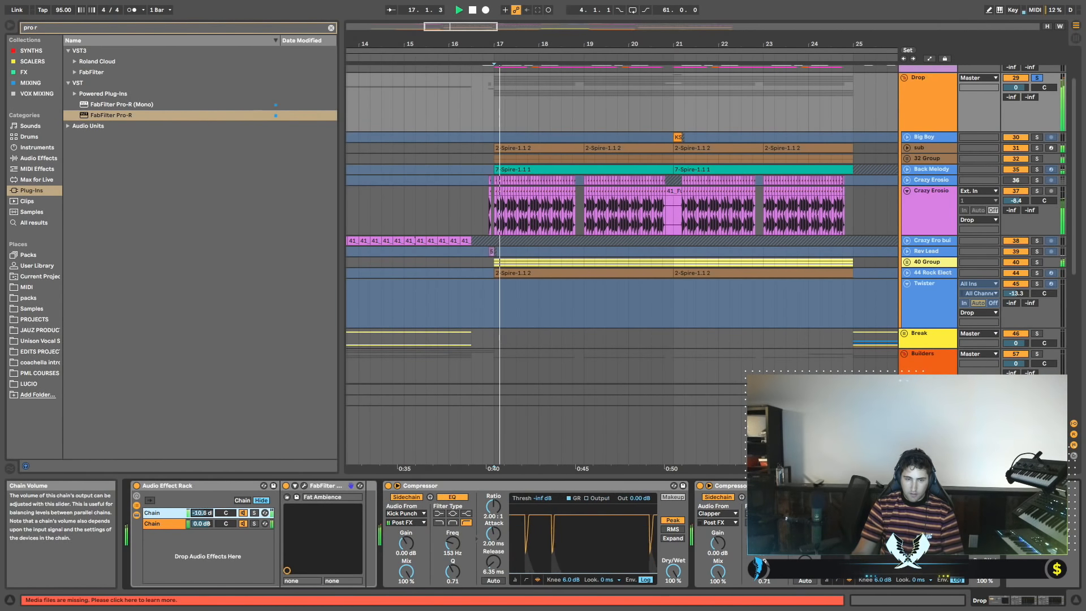
left_click(254, 513)
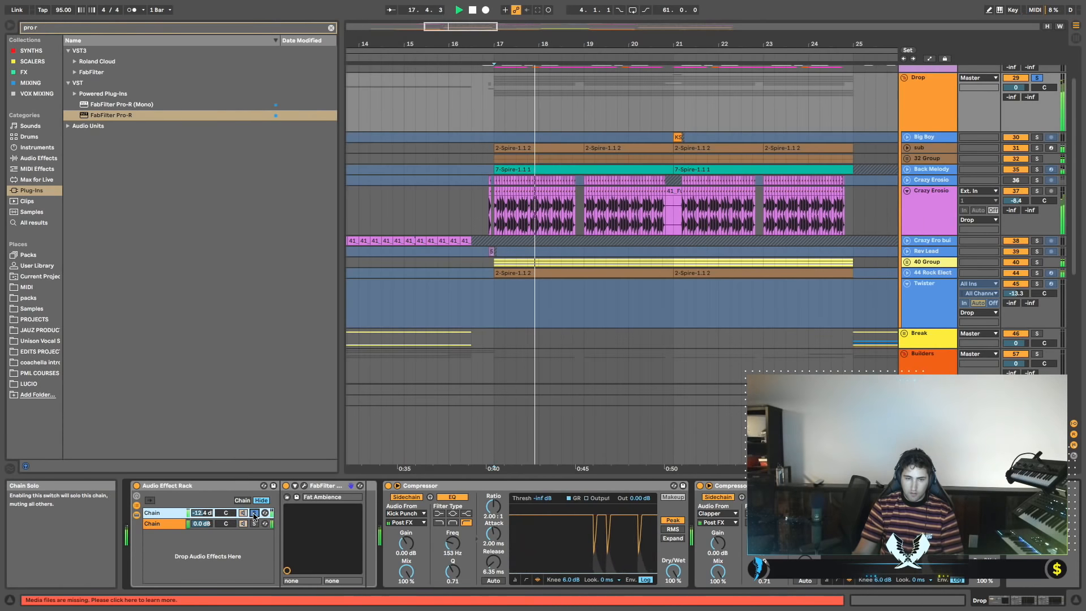
key("space")
Add an EQ Eight from the audio effects after Pro-R in the Drop rack's reverb chain.
left_click(331, 27)
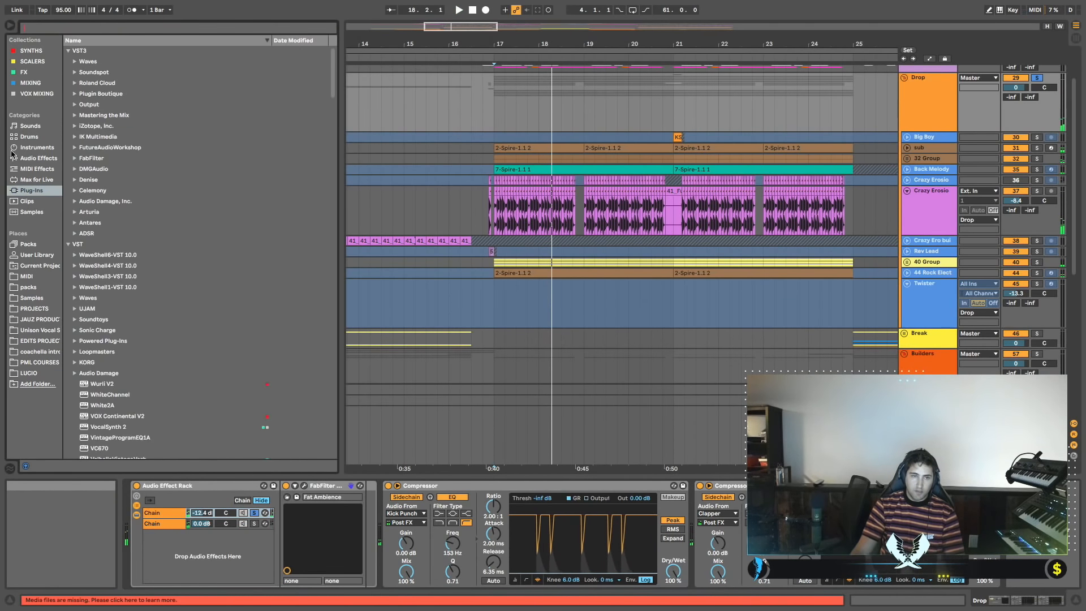
left_click(39, 159)
left_click(99, 202)
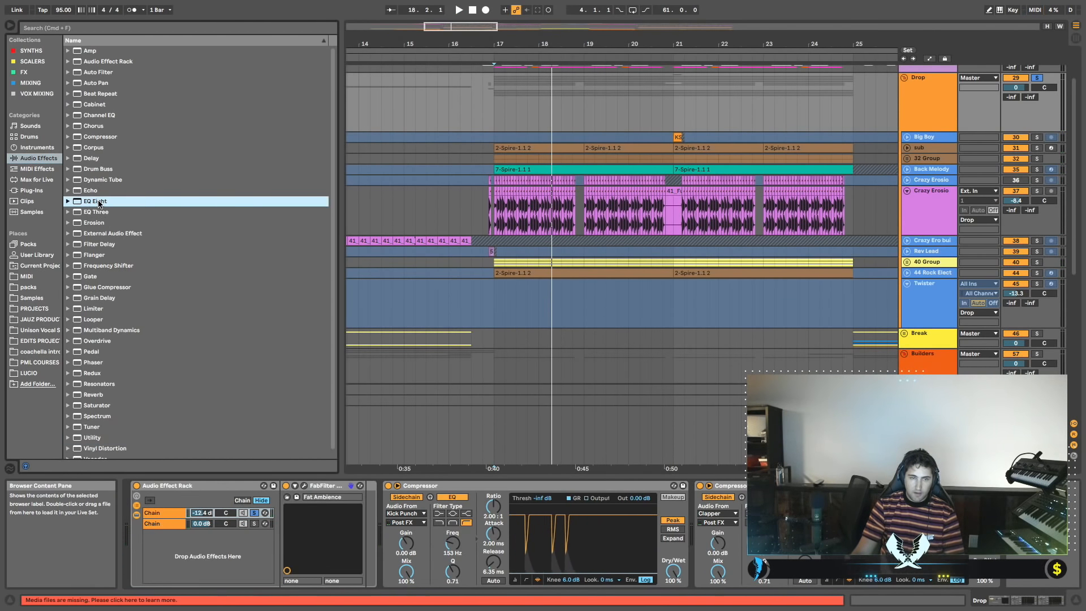
left_click_drag(308, 419, 359, 492)
left_click_drag(362, 498, 365, 498)
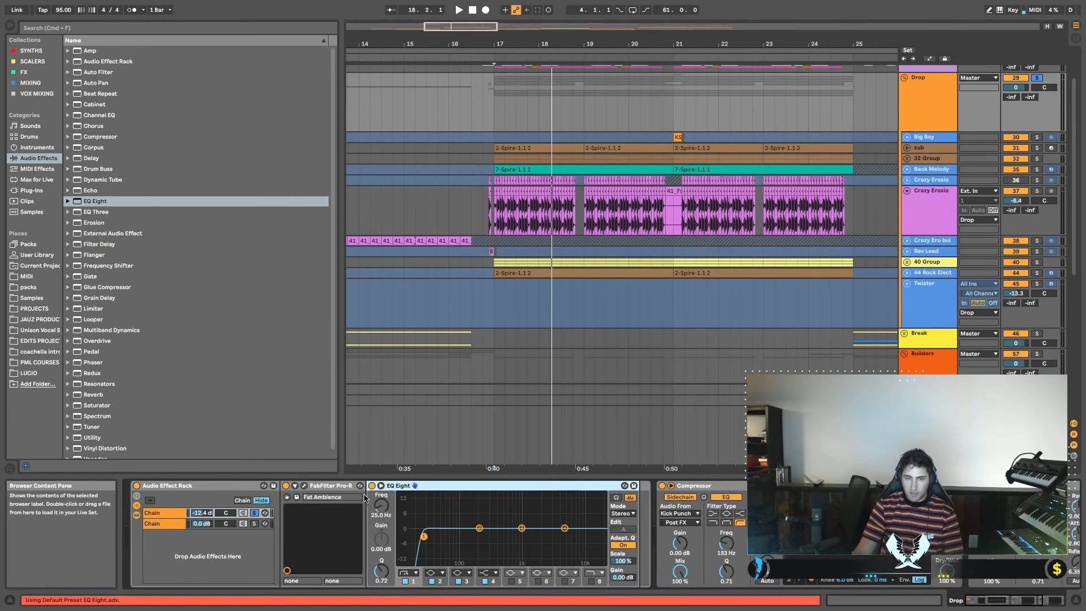
Switch EQ Eight to M/S mode and shape the mid signal with a higher low cut and a -0.62 dB dip at 5.05 kHz.
left_click(629, 514)
left_click(616, 539)
key("space")
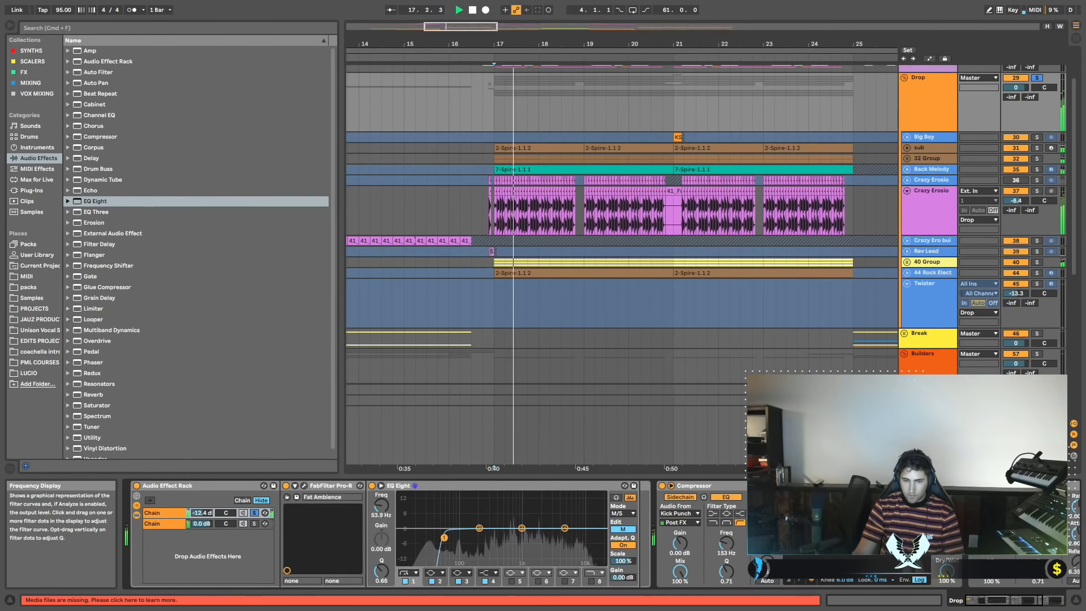
left_click_drag(458, 538, 519, 535)
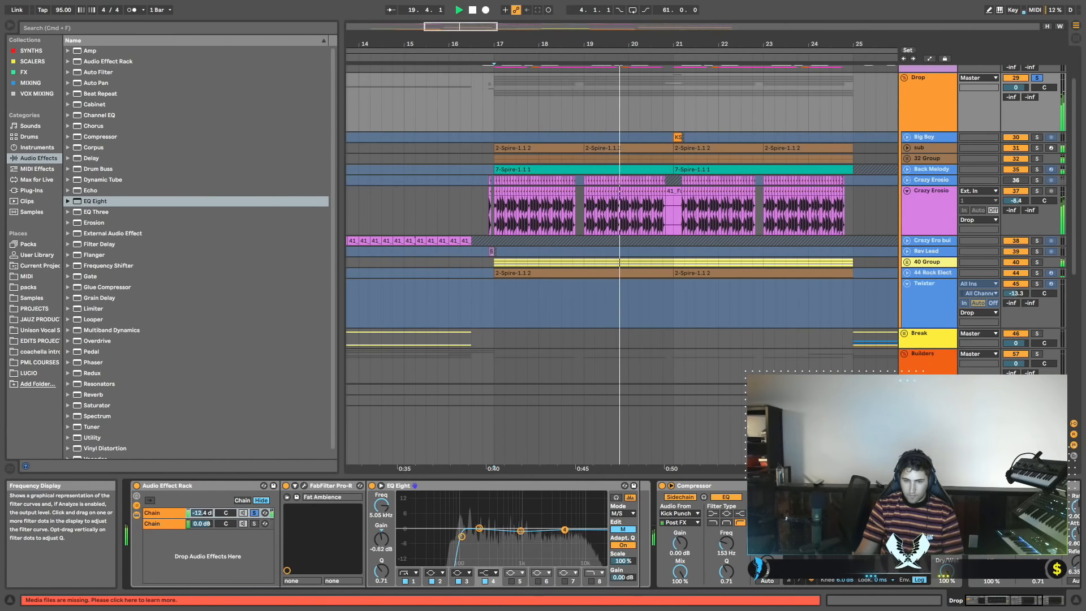
Shape the EQ's side signal, boosting band 4 by 2.38 dB at 625 Hz, and unsolo the reverb chain.
left_click(623, 529)
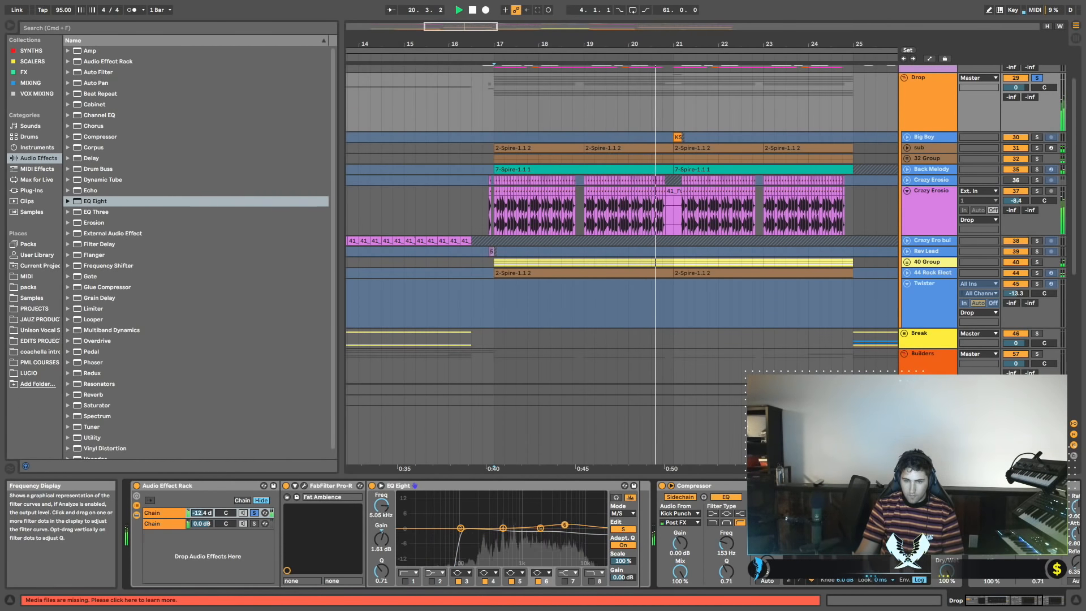
left_click(546, 558)
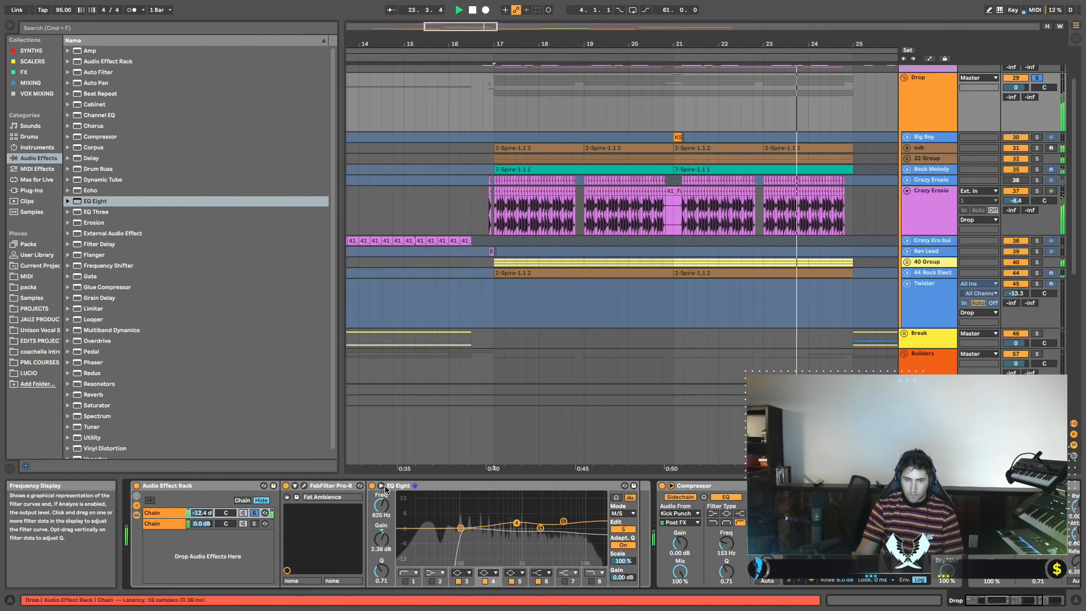
left_click(255, 513)
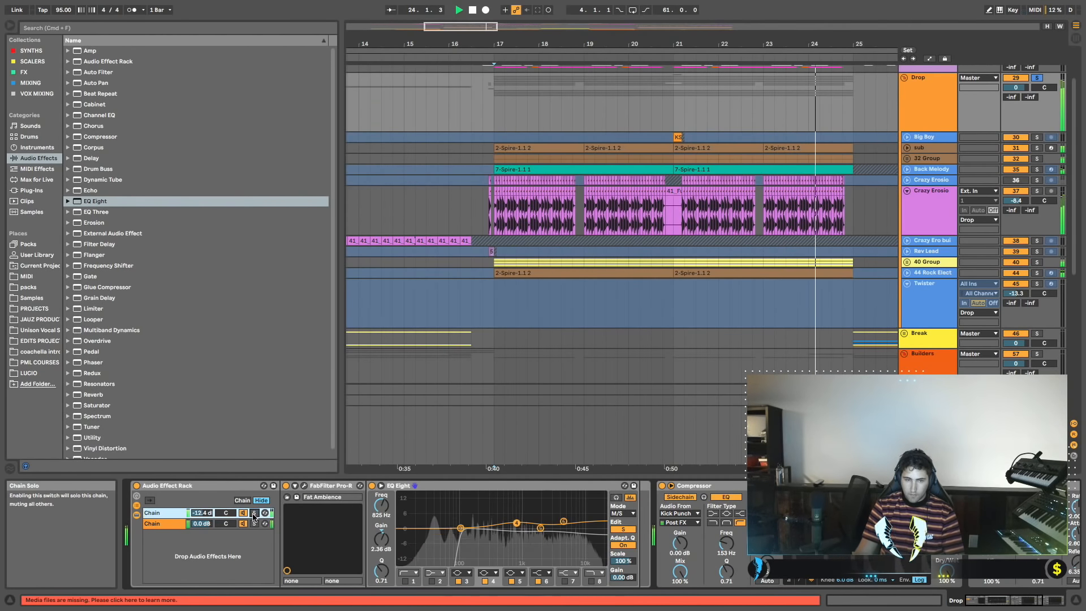
Compare the first drop with the Drop rack on and off, and raise the reverb chain's volume to -10.0 dB.
left_click(136, 485)
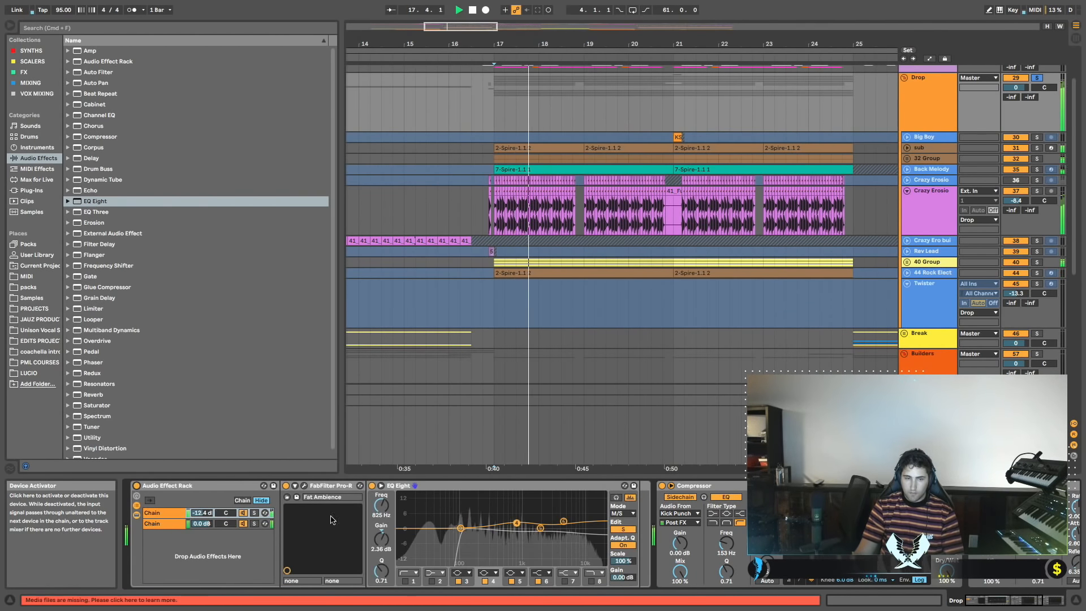
left_click(137, 485)
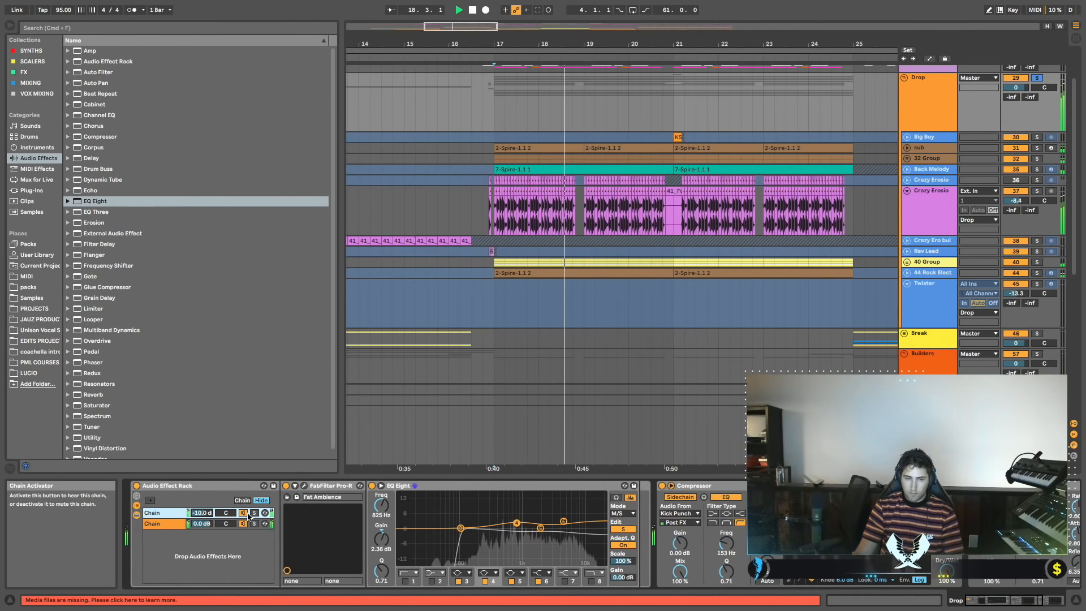
left_click(137, 486)
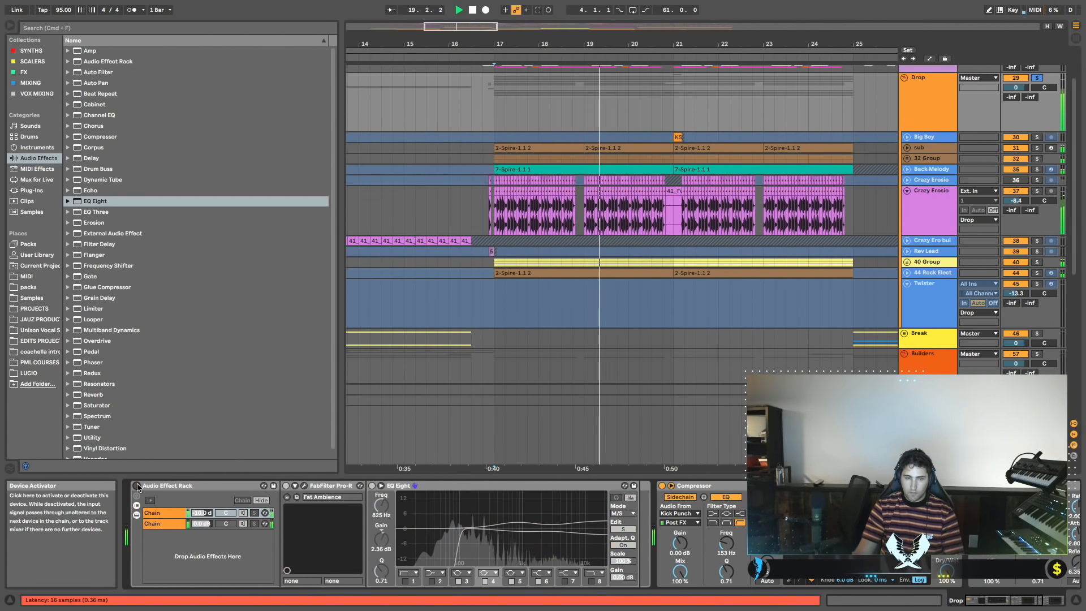
left_click(137, 486)
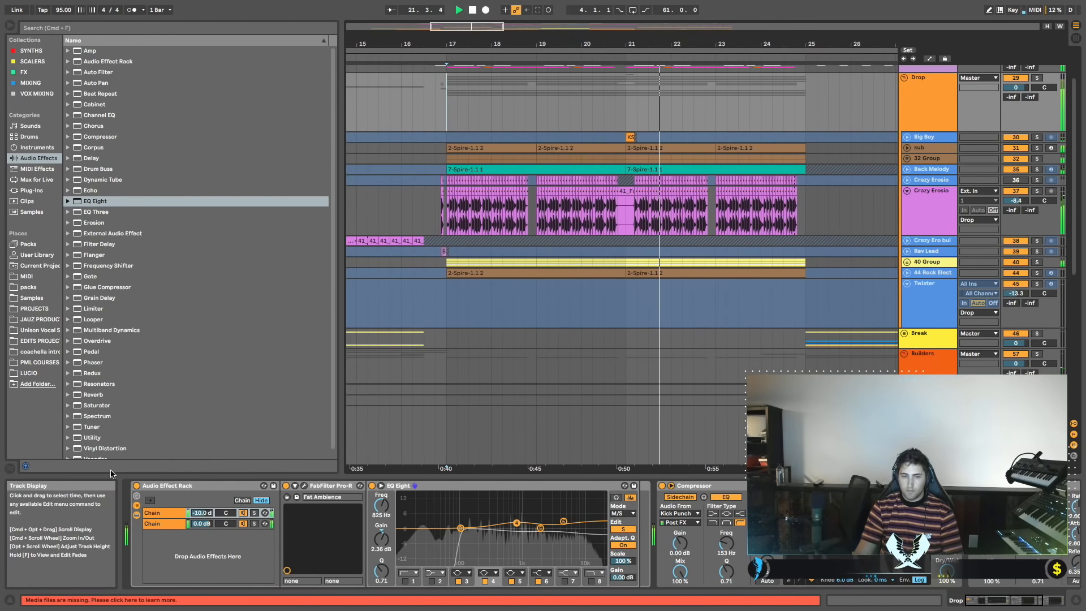
left_click(137, 486)
left_click(136, 486)
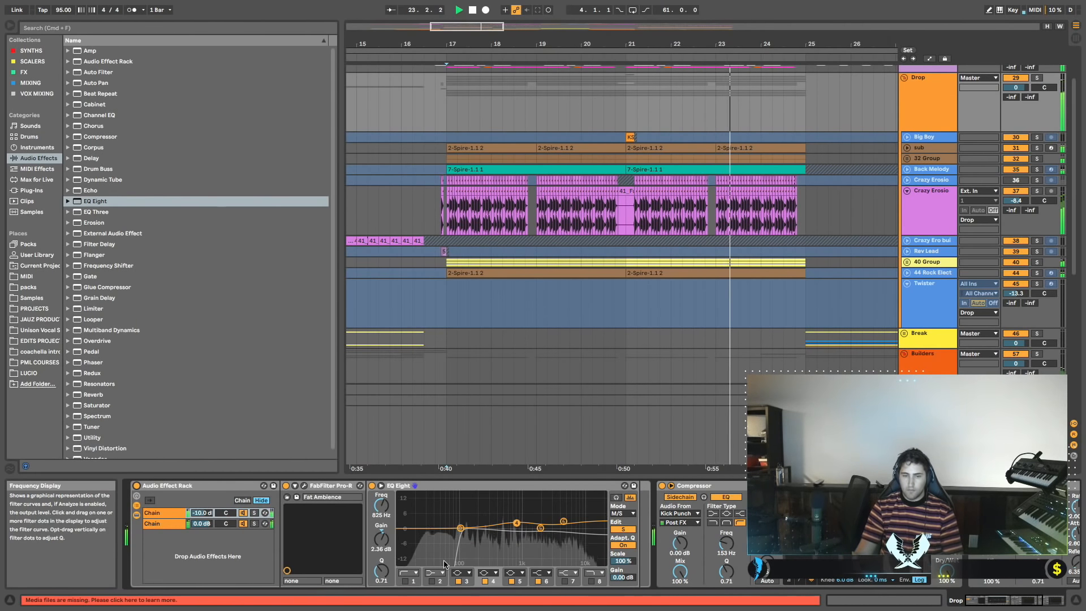
Enable band 1 as a low cut at about 129 Hz on the EQ's side signal, then replay from bar 17 and bypass the rack to compare.
left_click(405, 581)
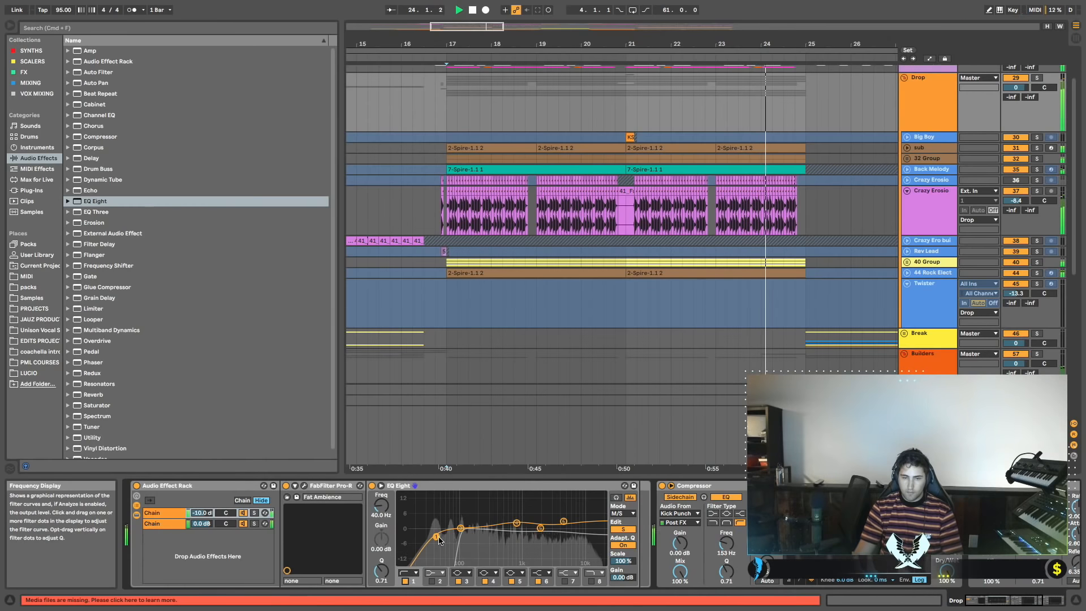
left_click(414, 572)
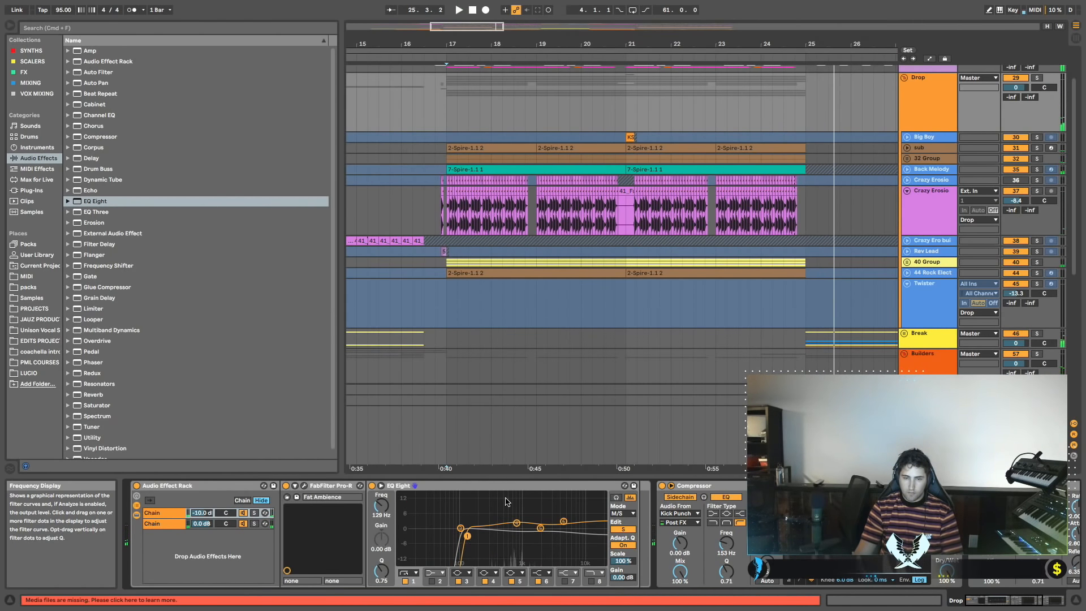
key("space")
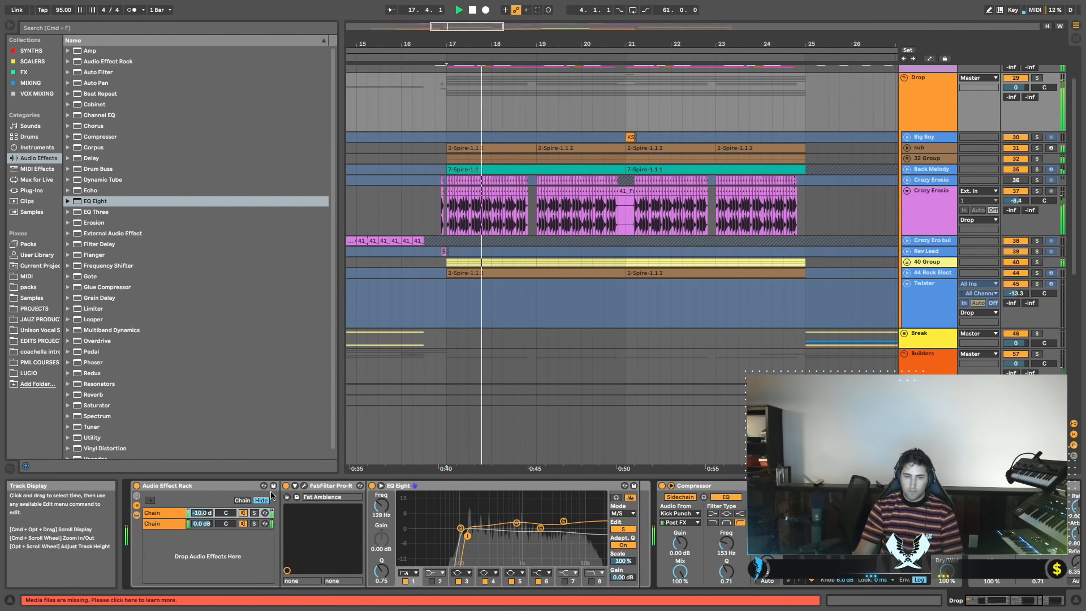
scroll(545, 313, "left", 5)
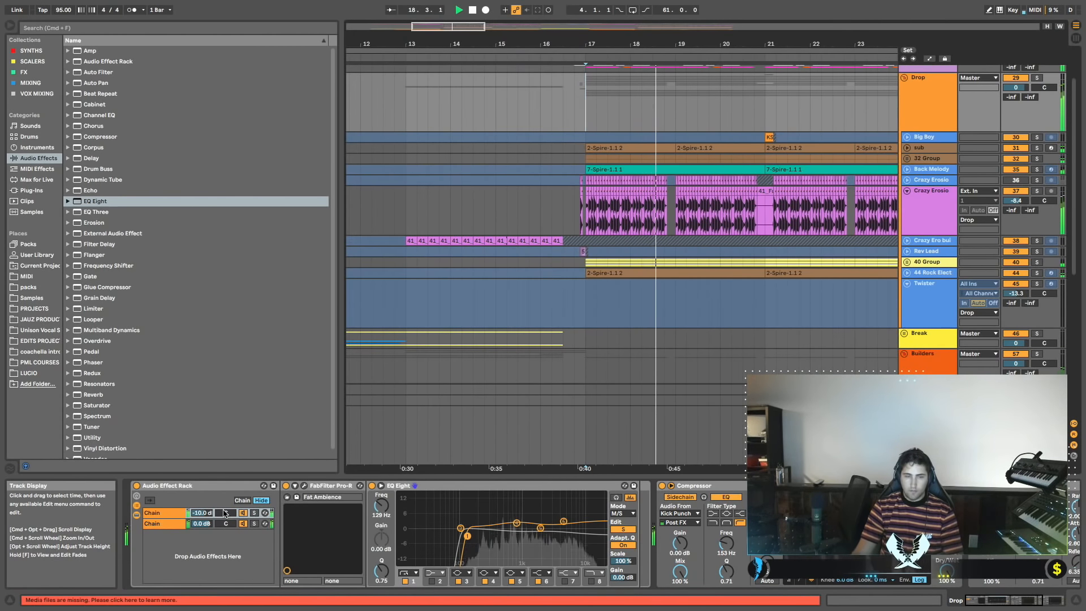
left_click(136, 485)
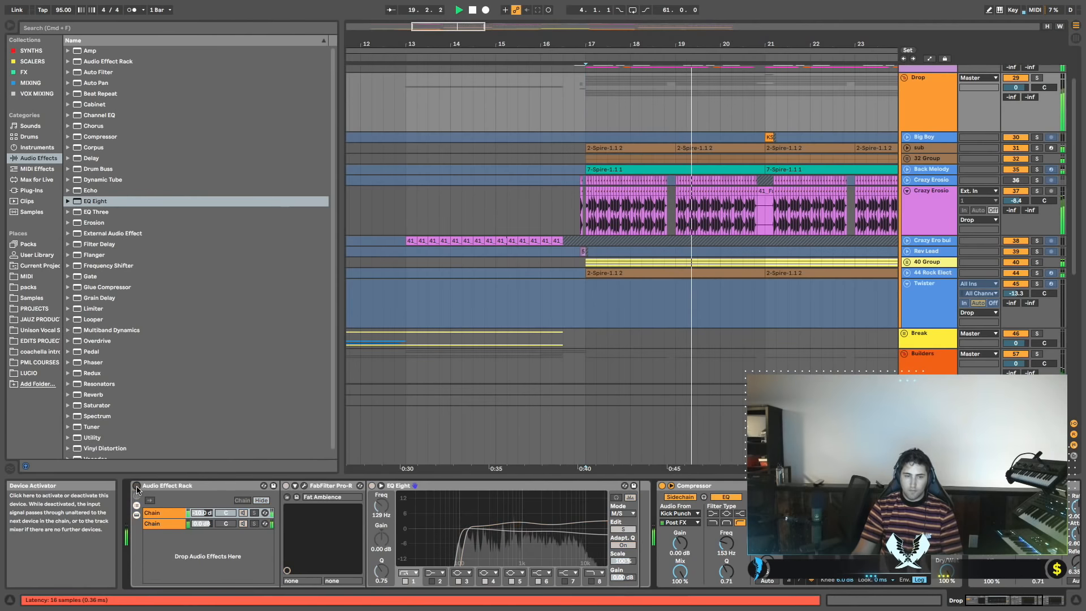
Turn the Drop group's reverb rack back on and listen through the first drop.
left_click(136, 486)
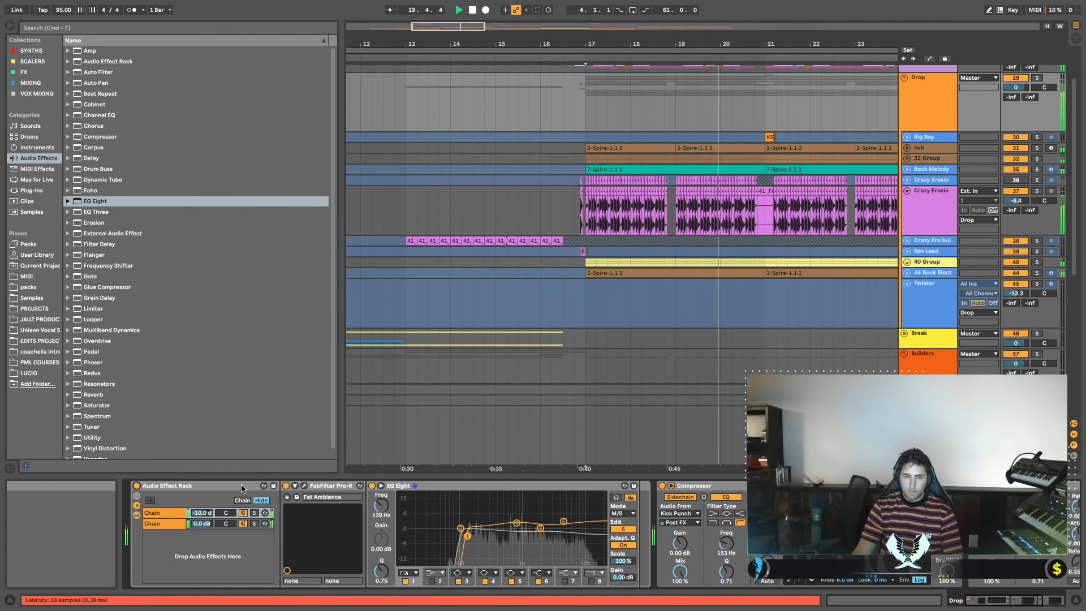
left_click(202, 513)
left_click(627, 295)
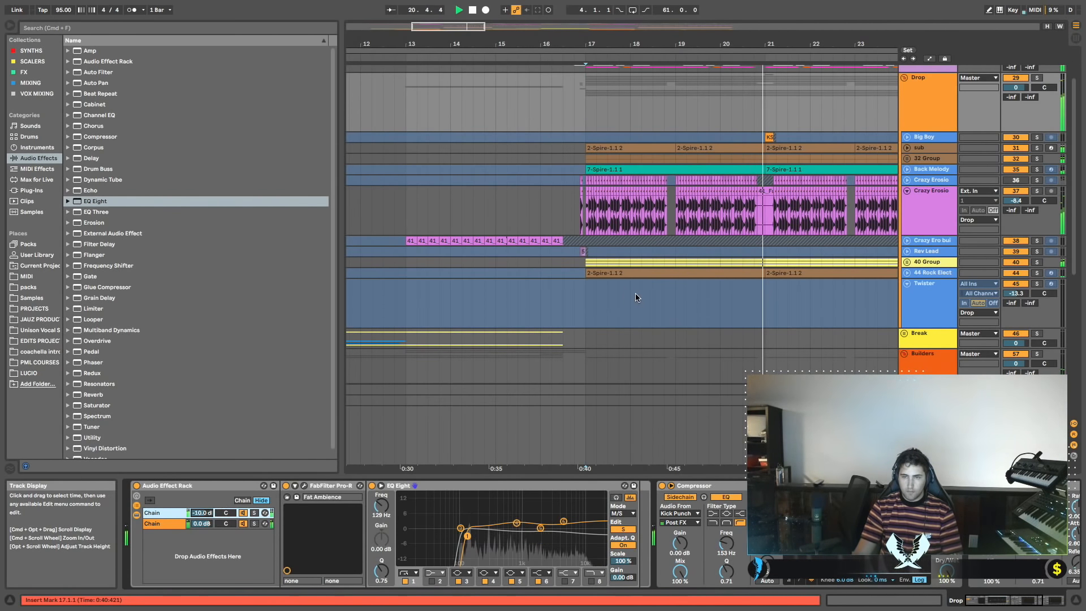
scroll(650, 303, "down", 7)
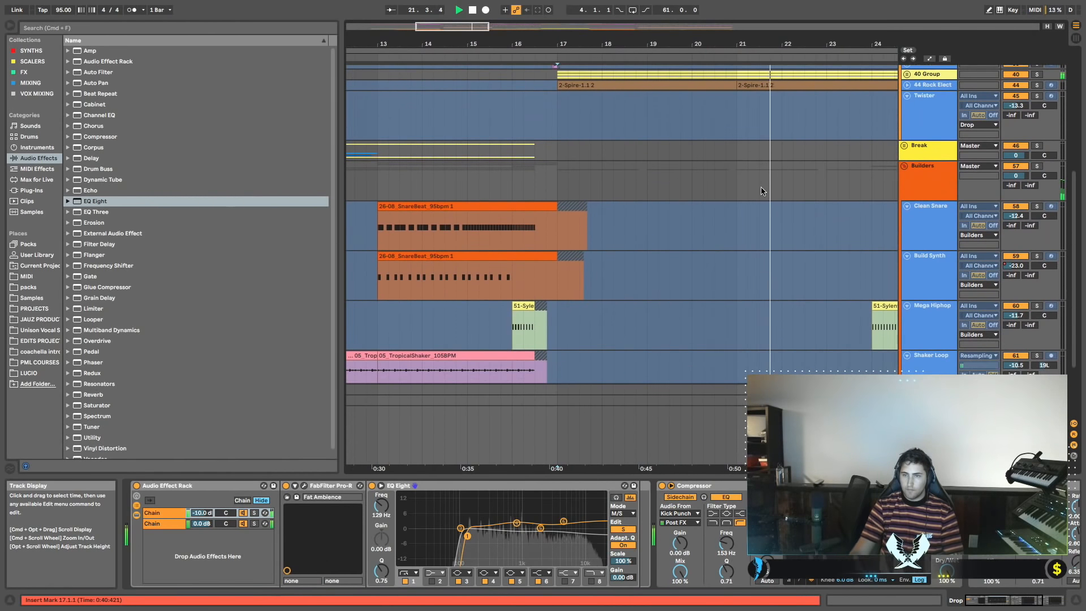
scroll(735, 181, "up", 1)
scroll(639, 161, "up", 1)
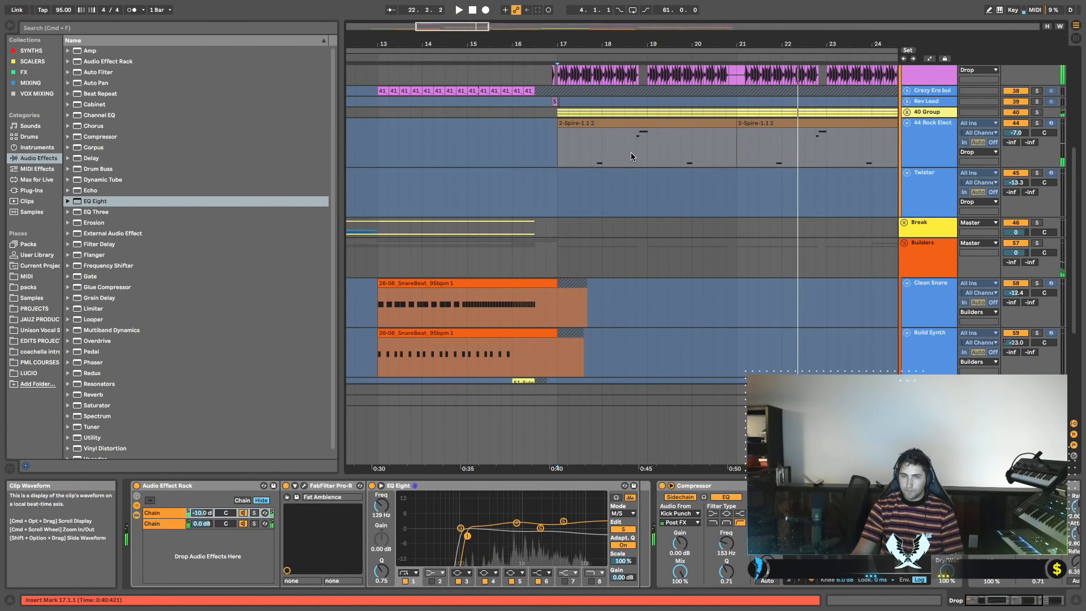
Solo the 44 Rock Electric Bass track and play its part from bar 18.4.
left_click(636, 156)
key("space")
key("space")
right_click(923, 143)
left_click(950, 211)
key("space")
key("space")
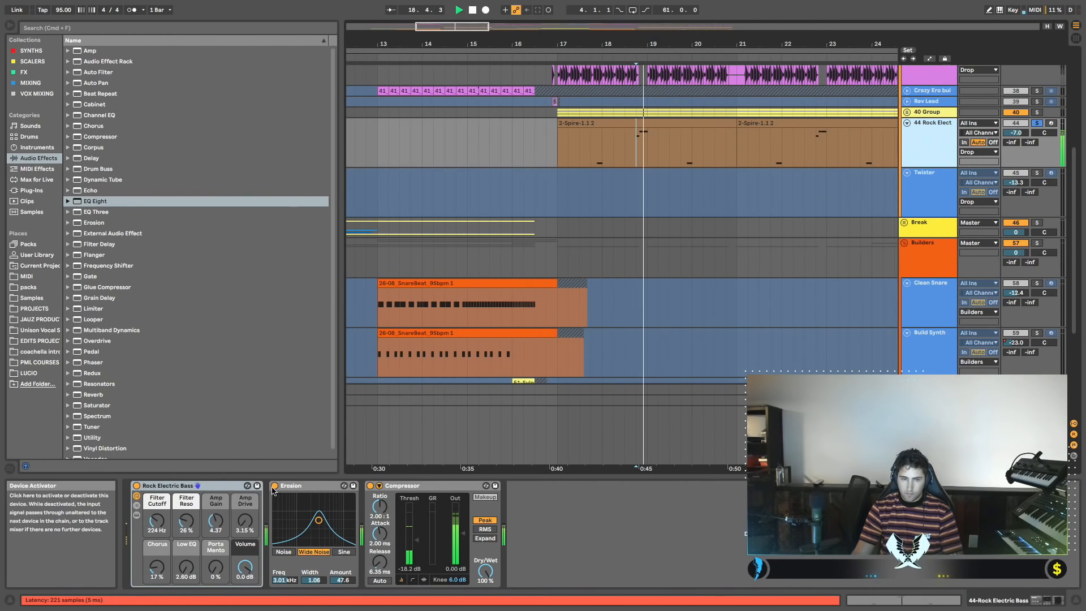
Compare the soloed bass with its Erosion effect bypassed and active.
left_click(275, 486)
key("space")
key("space")
left_click(275, 486)
key("space")
key("space")
key("space")
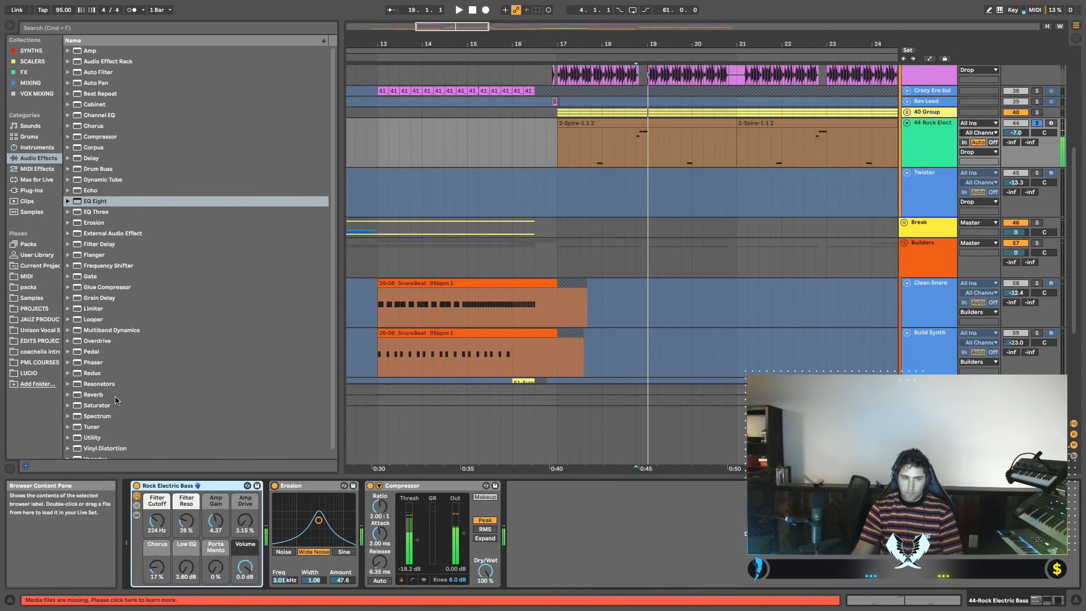
Insert the Bass Roundup Amp preset between Erosion and the Compressor on the bass track and audition it.
scroll(240, 427, "down", 1)
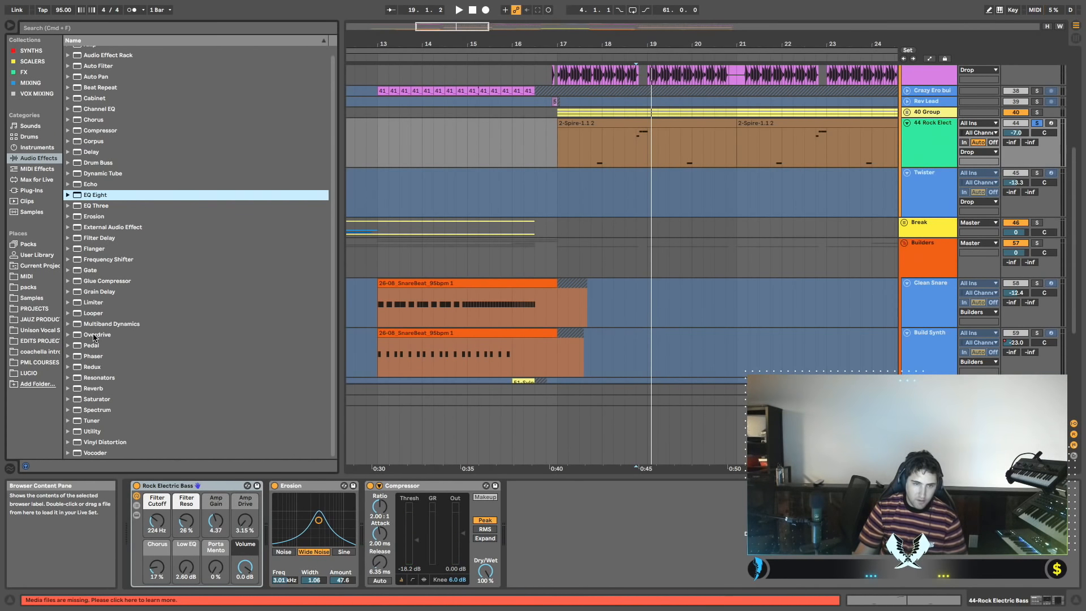
scroll(107, 174, "up", 1)
left_click(69, 51)
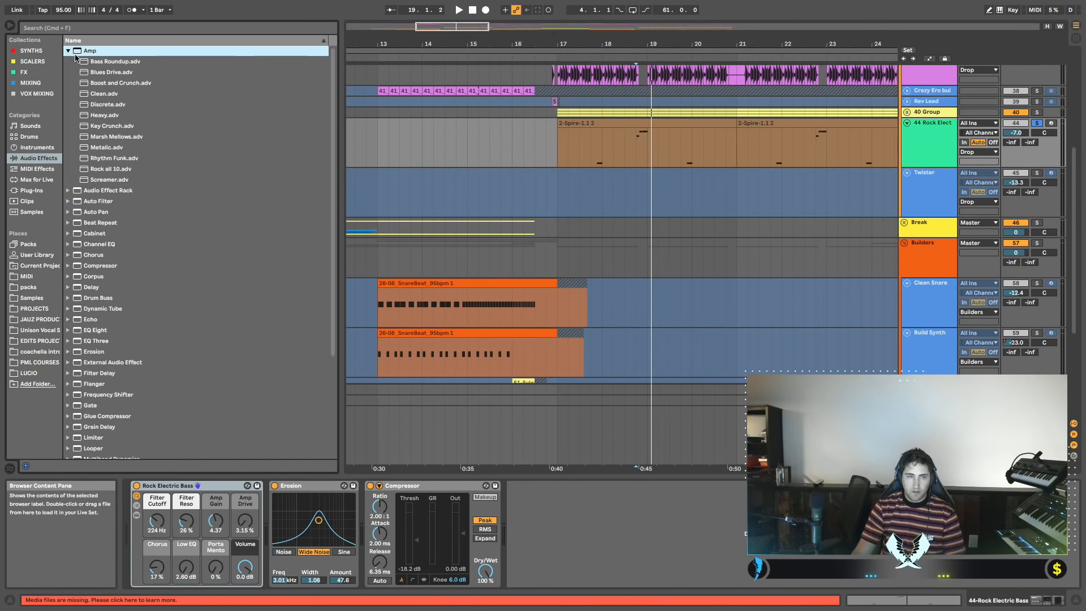
left_click(125, 63)
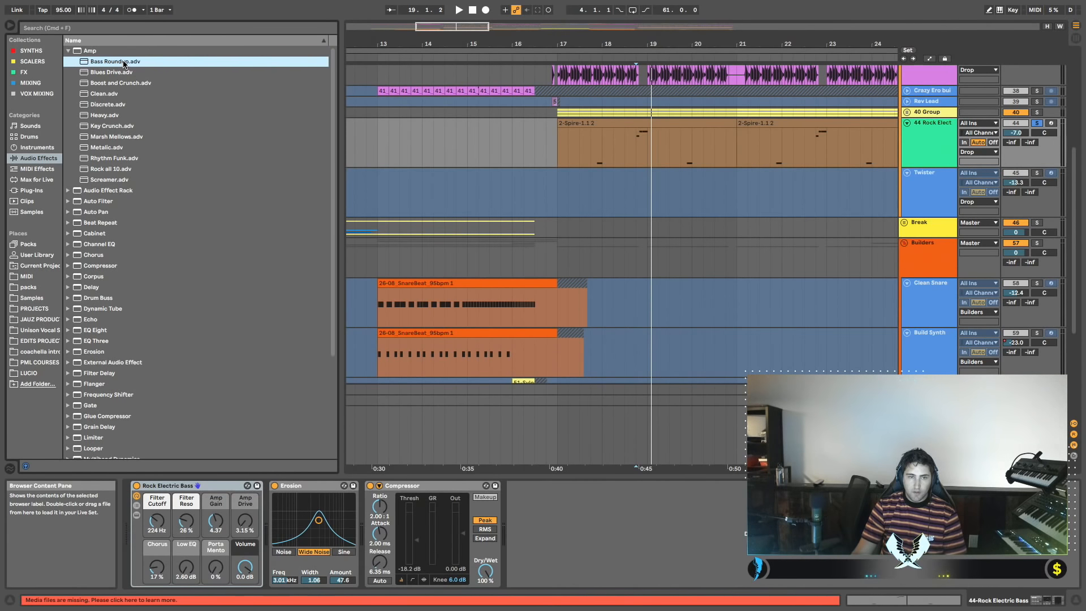
left_click_drag(124, 63, 369, 543)
key("space")
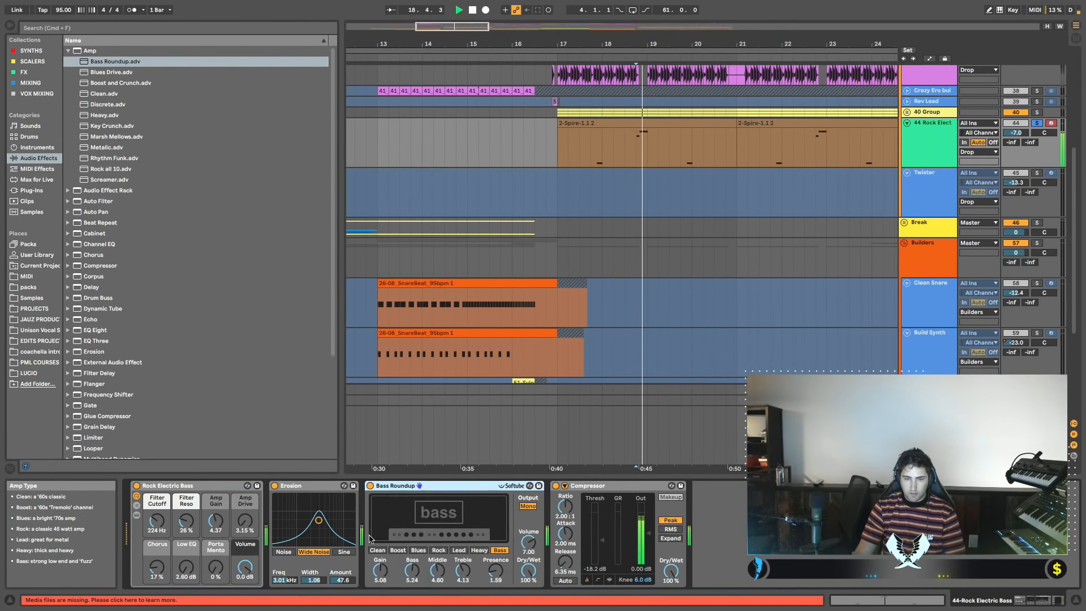
left_click(370, 486)
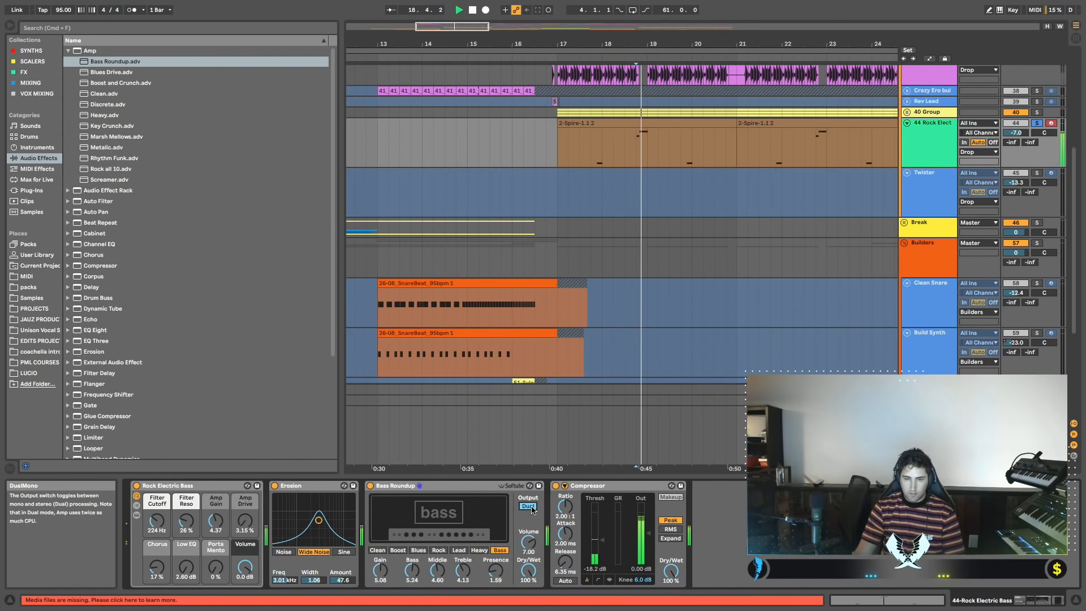
key("space")
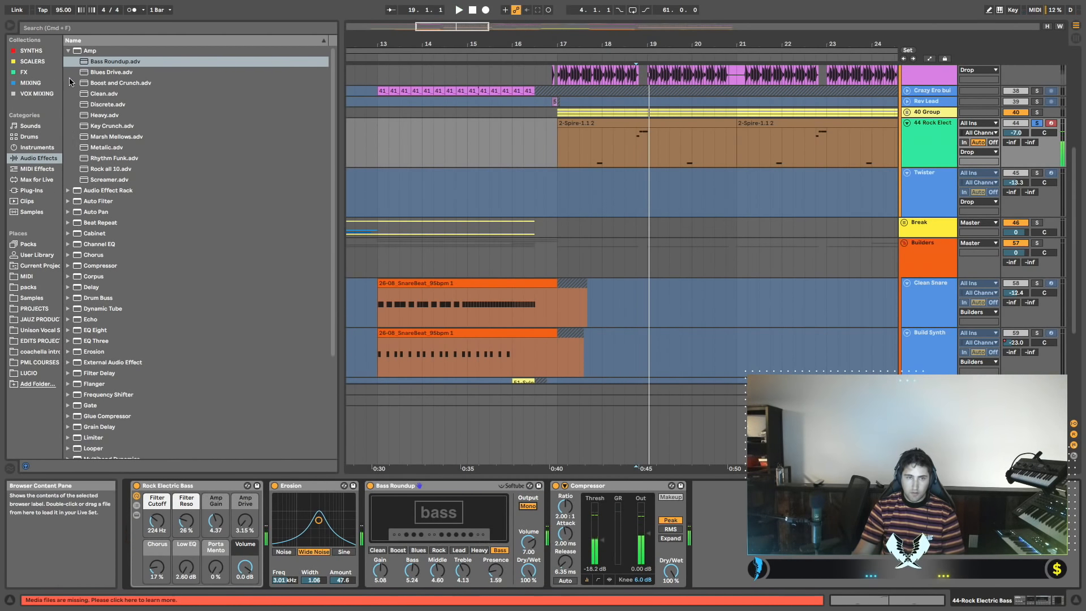
Add Overdrive after the amp, with its band at 1.48 kHz, bandwidth 0.85 and dry/wet at 11 %.
left_click(68, 51)
scroll(87, 249, "down", 1)
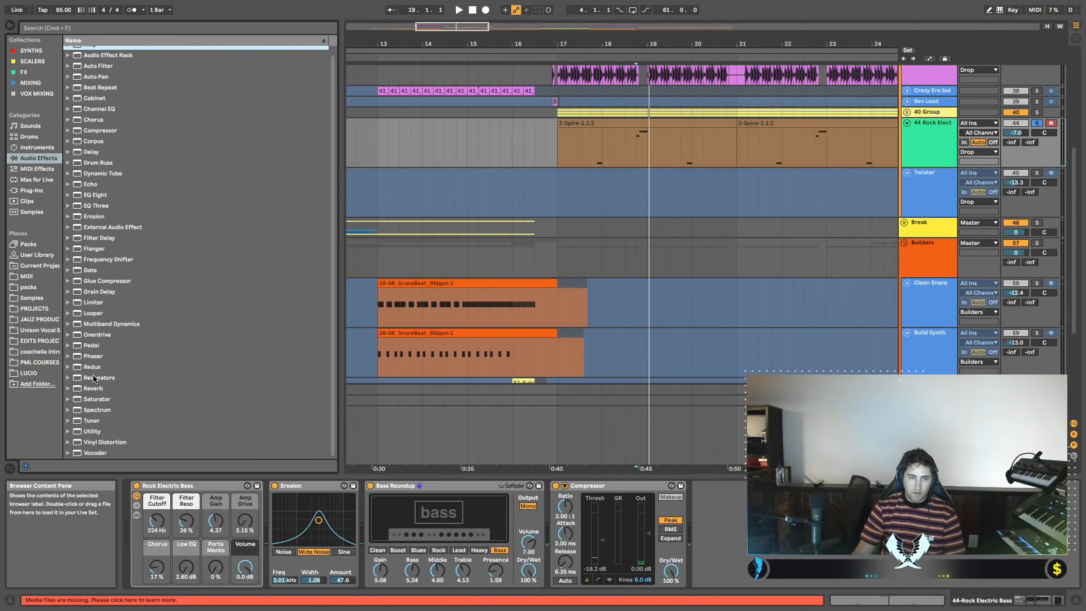
left_click_drag(87, 335, 509, 515)
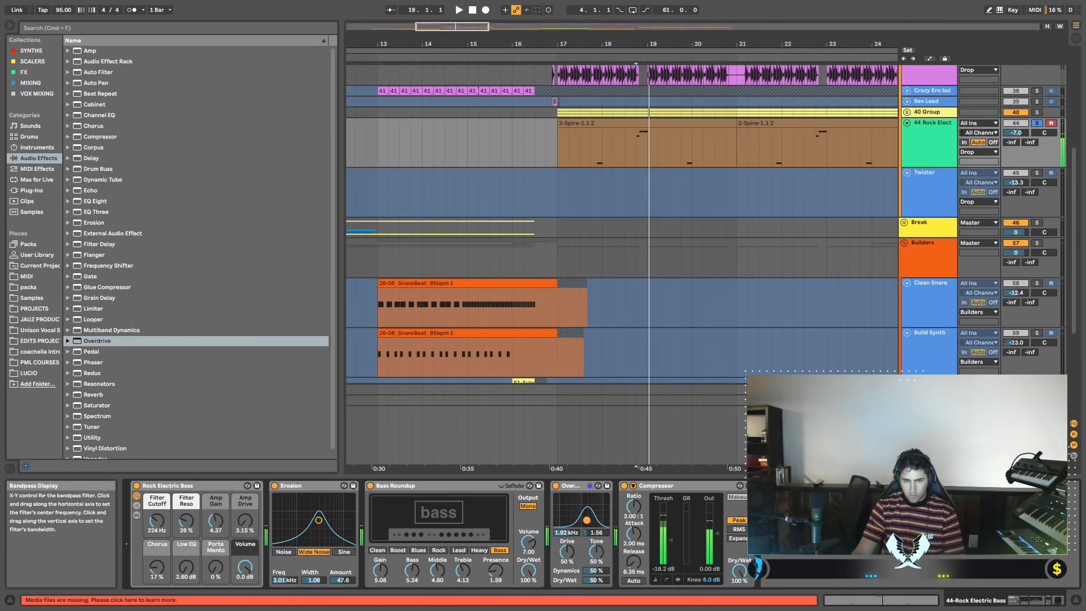
left_click_drag(598, 574, 599, 588)
key("space")
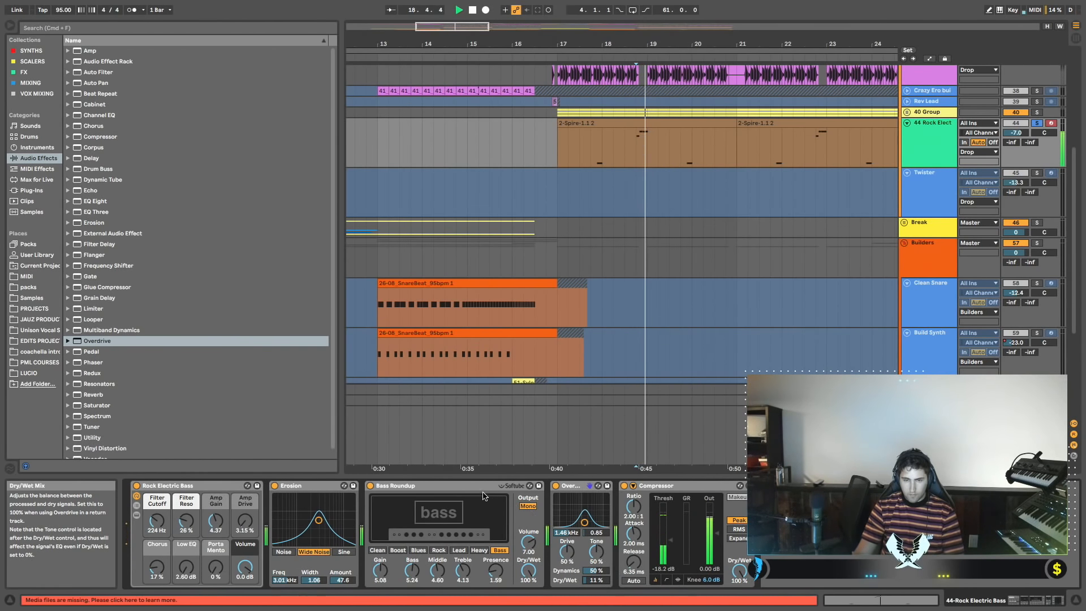
Group Bass Roundup and Overdrive into one effect rack, then unsolo the bass track and play it in the mix.
left_click(482, 490)
key("ctrl+g")
key("space")
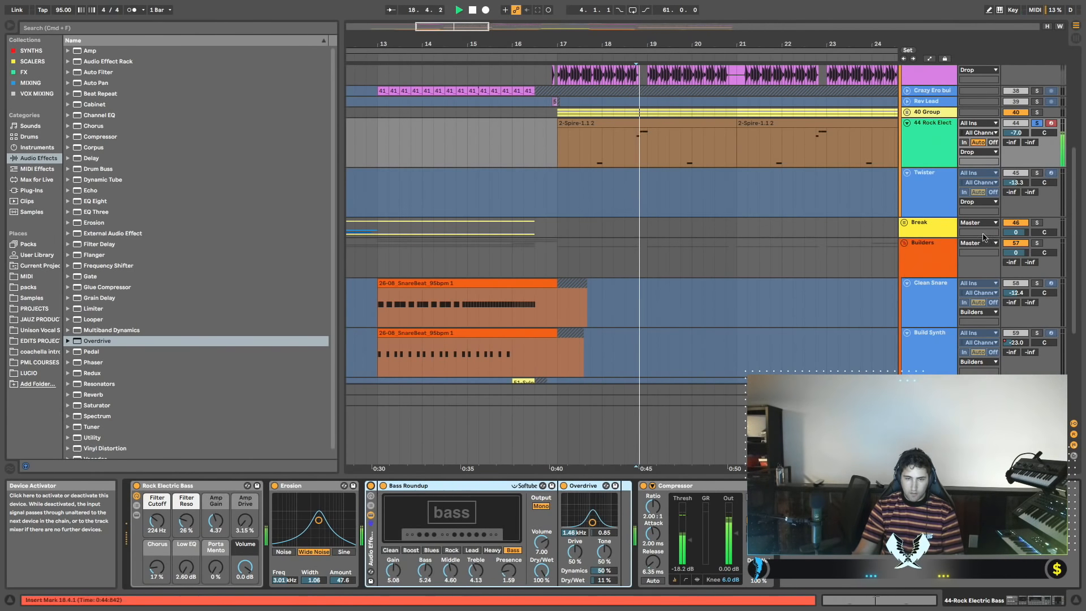
left_click(1037, 123)
key("space")
key("space")
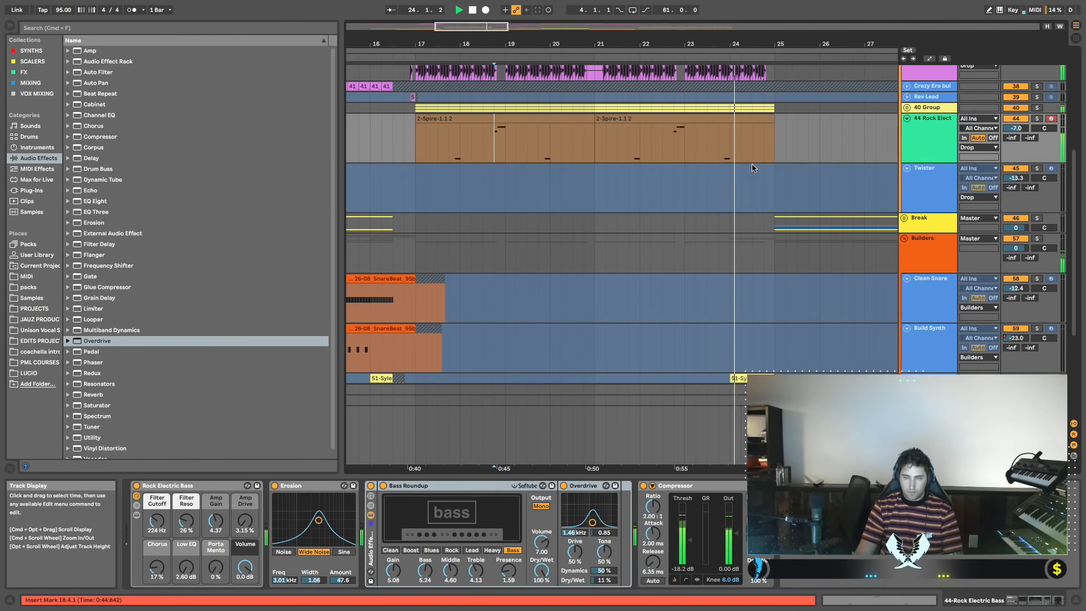
Review the arrangement around the first drop and replay it from bar 15 to judge the bass in context.
scroll(718, 168, "up", 4)
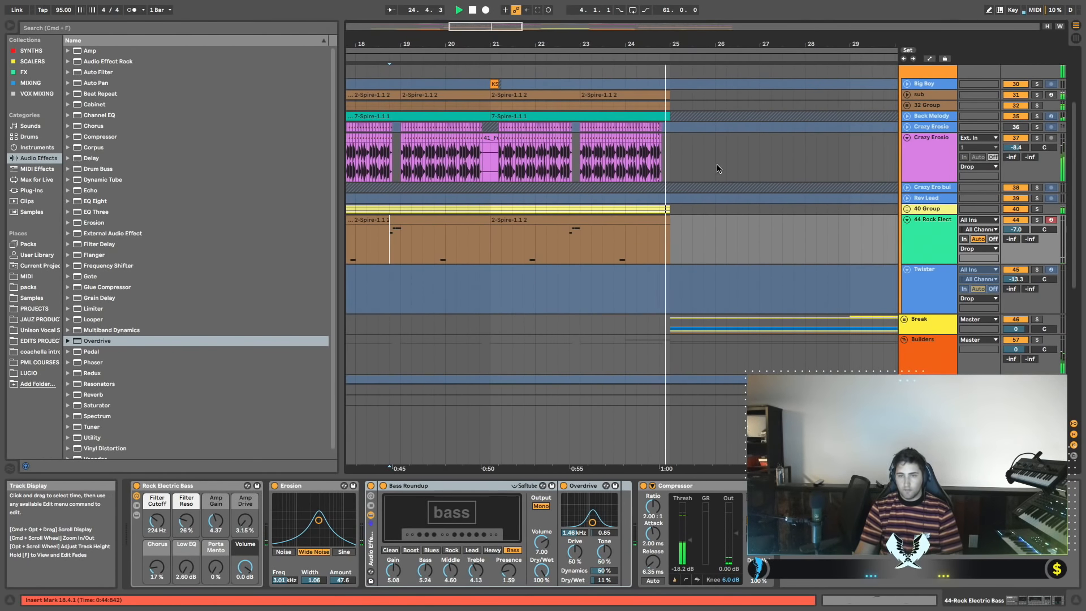
left_click_drag(618, 44, 618, 39)
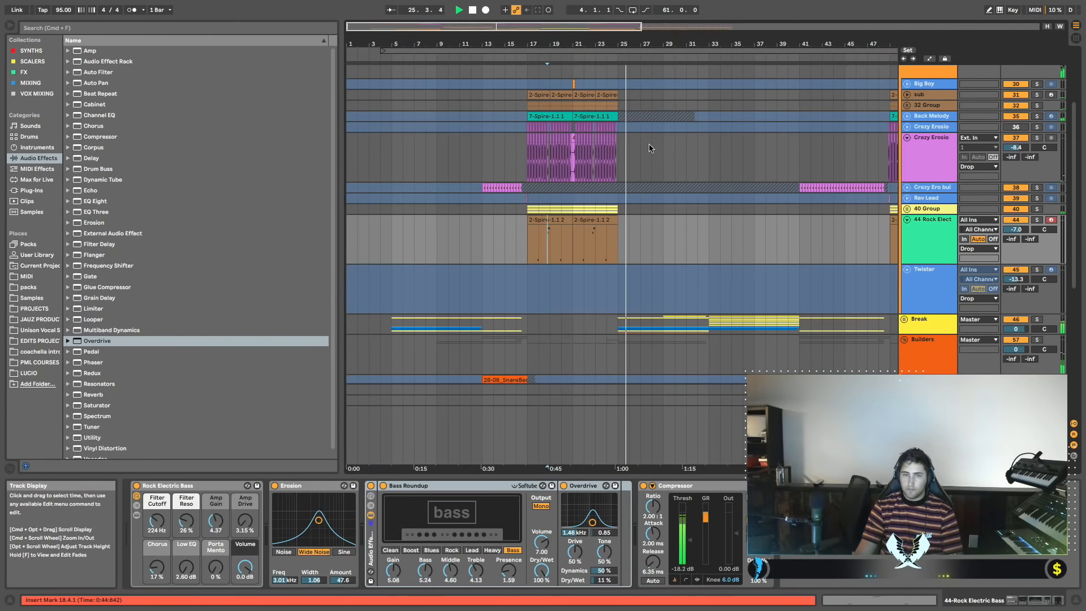
scroll(791, 162, "right", 3)
scroll(481, 162, "left", 2)
key("space")
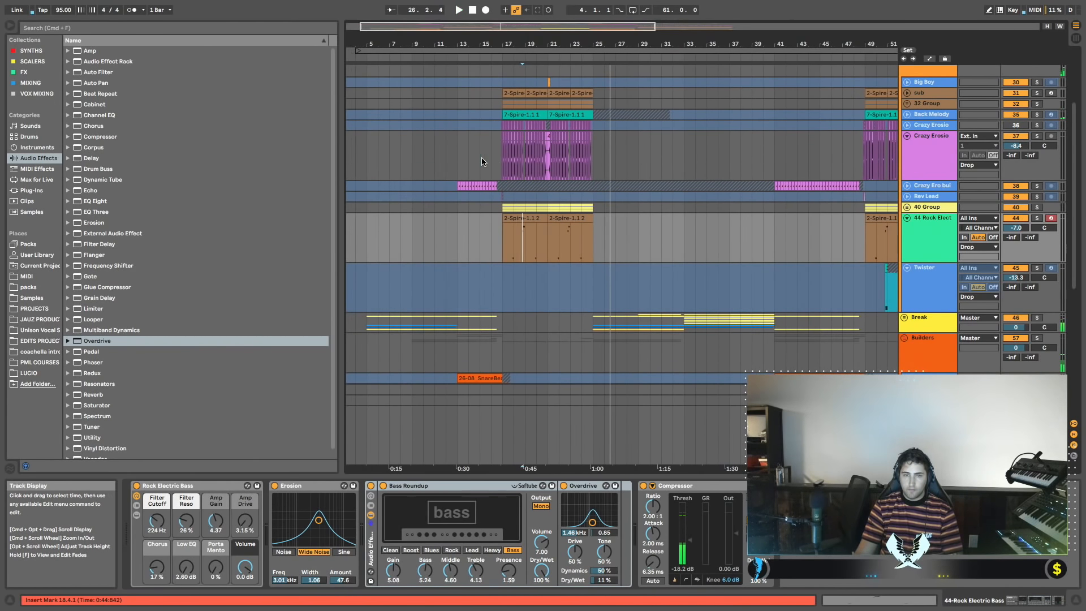
left_click(481, 162)
key("space")
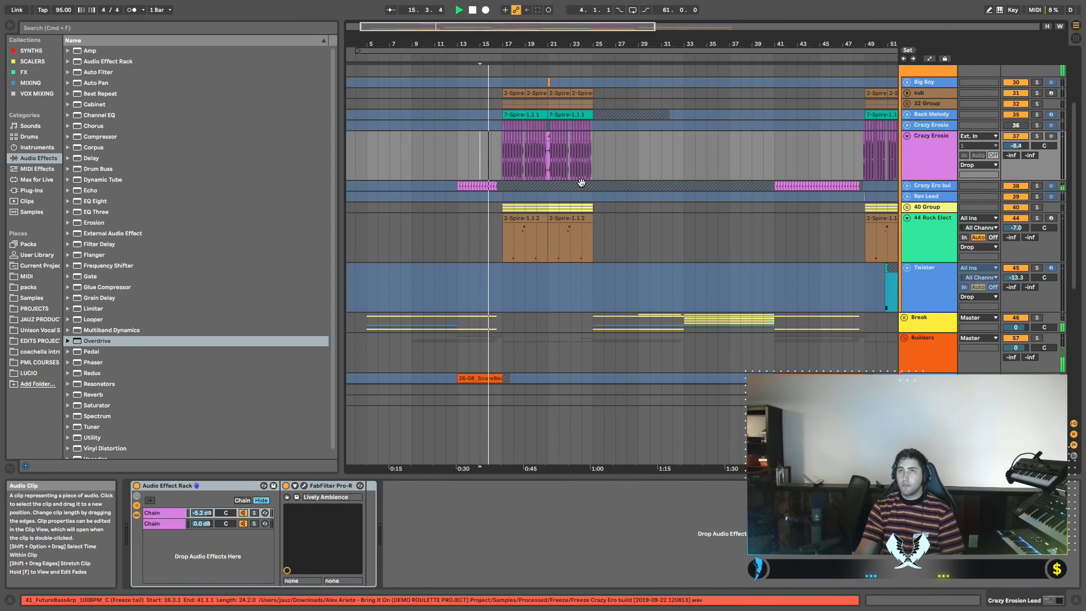
scroll(581, 182, "down", 2)
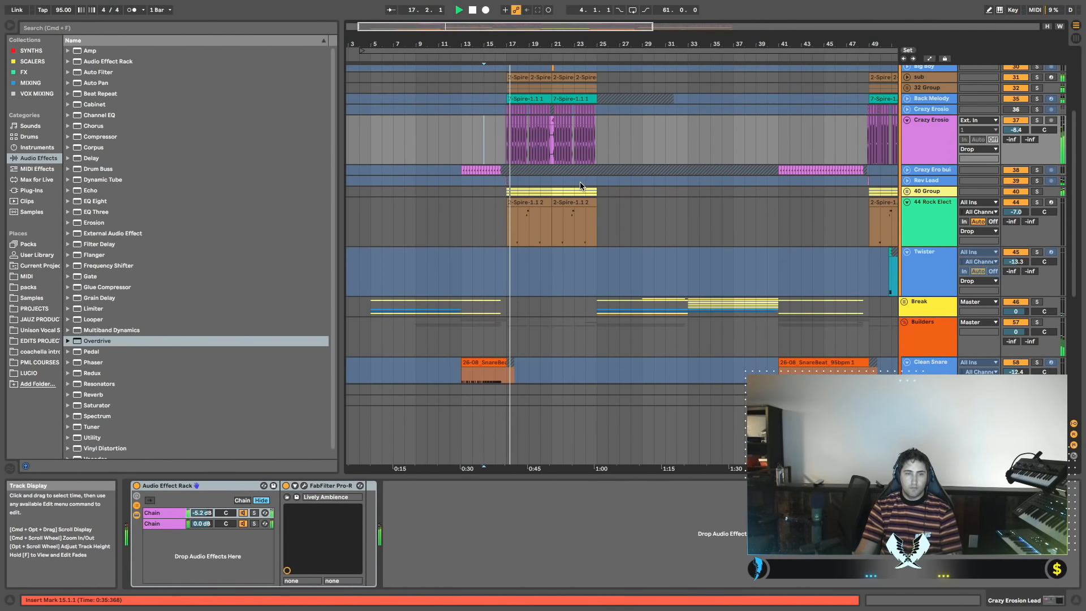
scroll(597, 192, "down", 3)
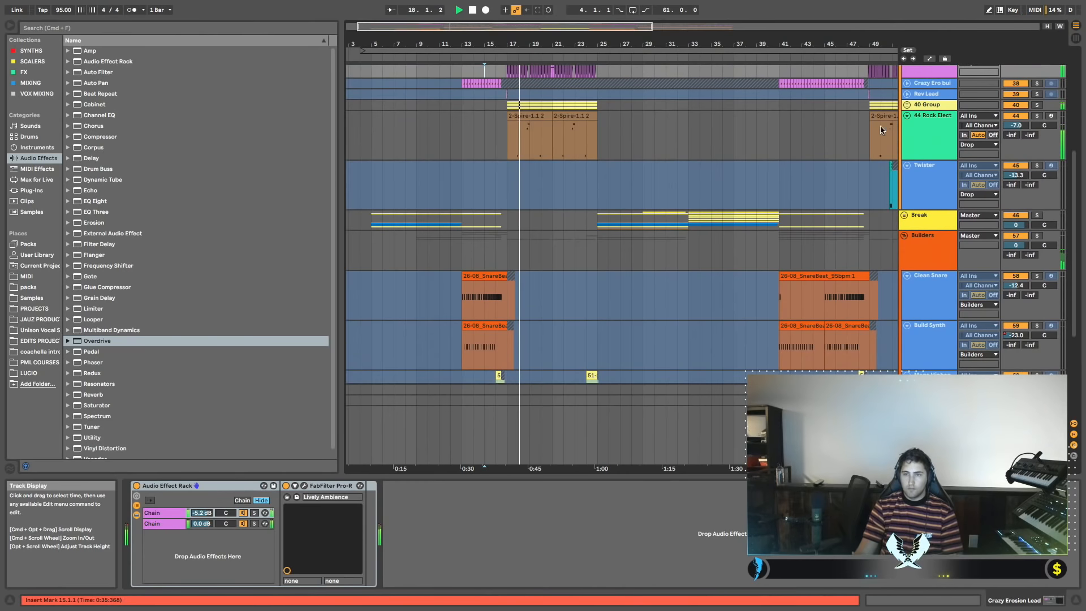
Set the 40 Group's track volume to -2.4 dB and fold the group again.
left_click(907, 106)
left_click_drag(1016, 113, 1016, 122)
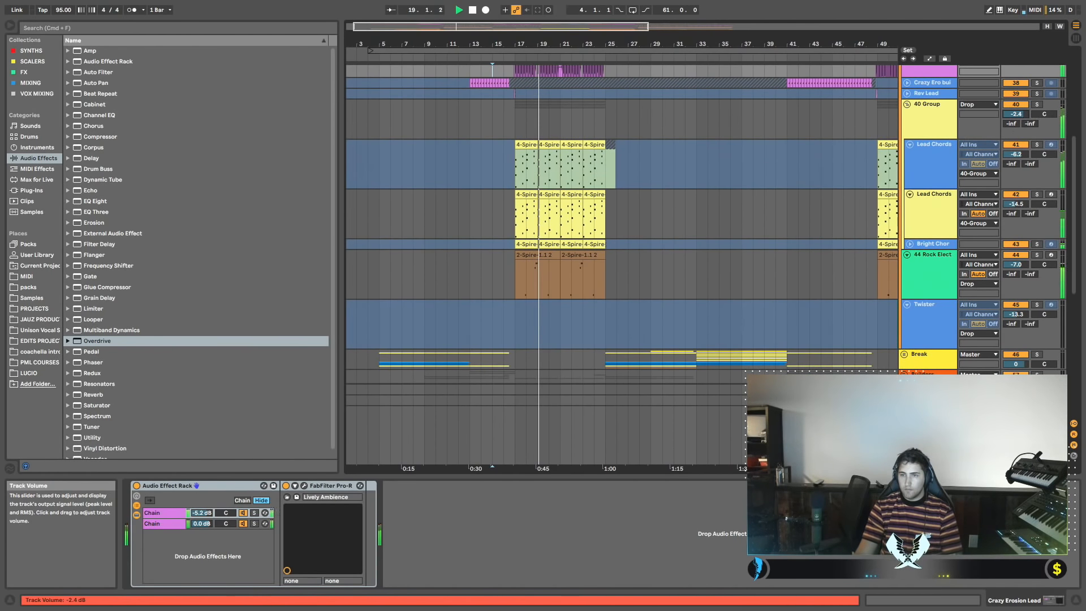
left_click(906, 104)
Play the section after the first drop from bar 25 and again from bar 32 to check its balance.
scroll(704, 173, "up", 2)
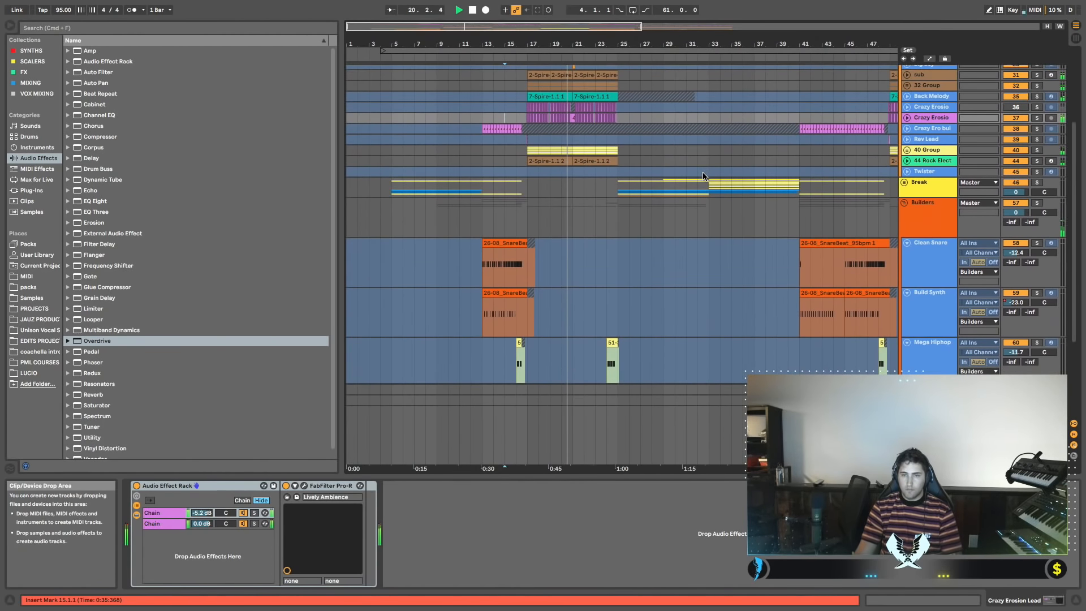
scroll(681, 173, "up", 5)
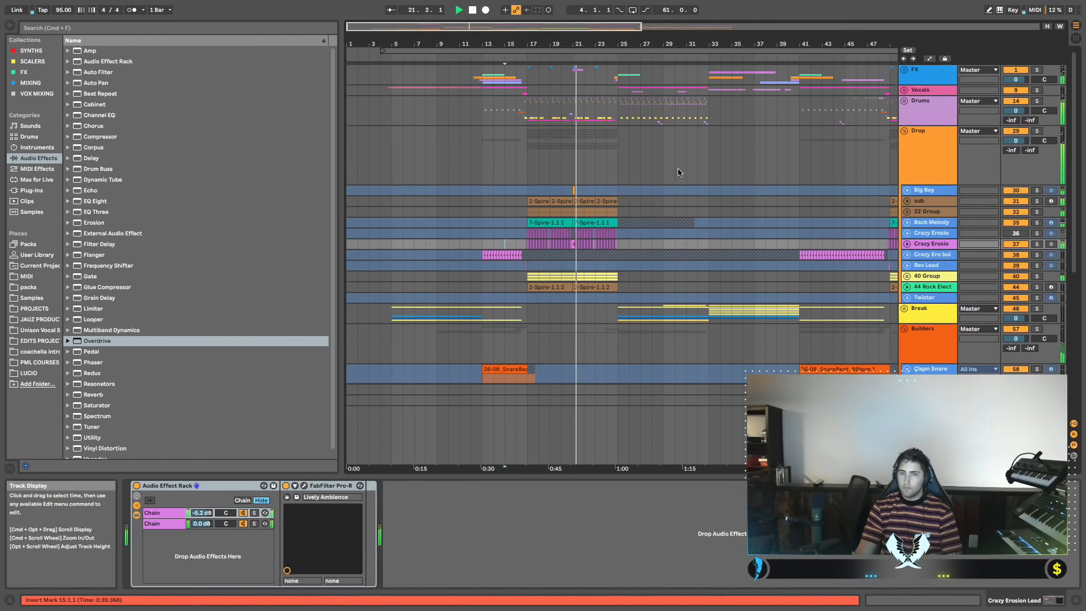
left_click(620, 165)
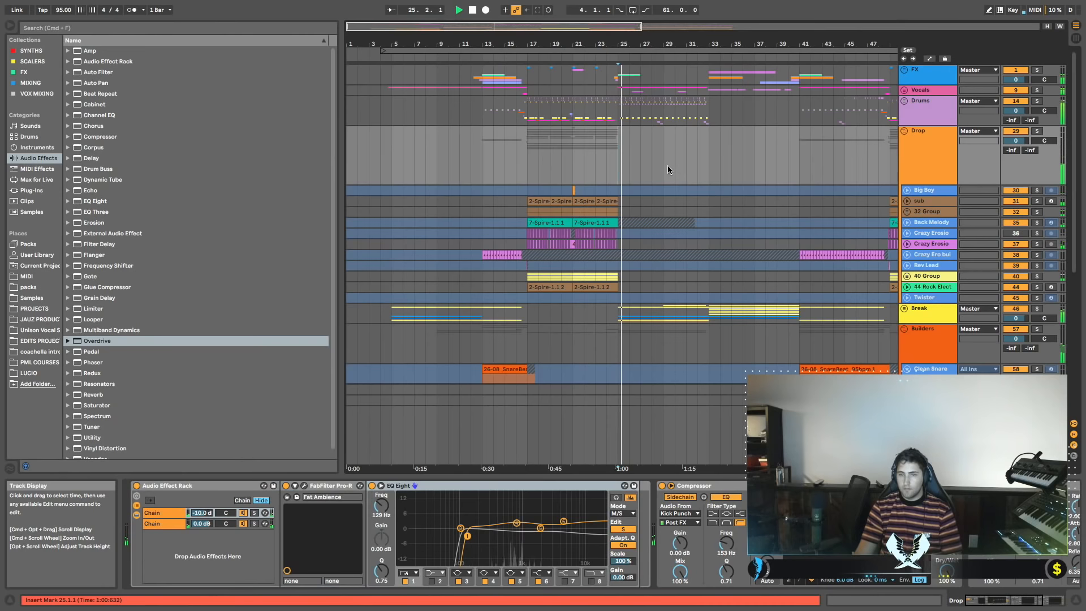
left_click(707, 164)
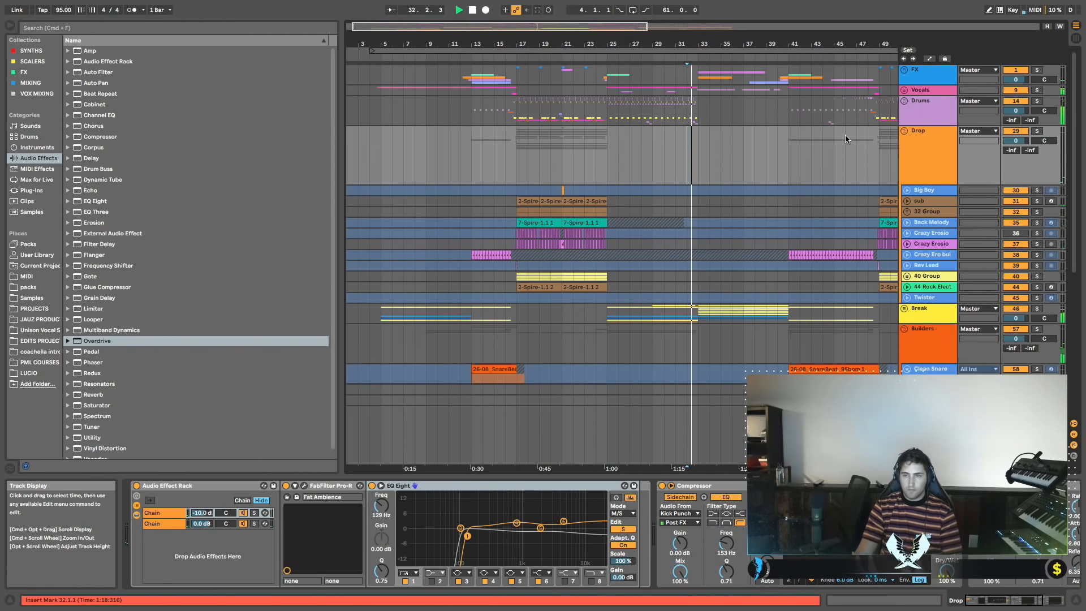
Unfold and solo the Vocals group and play it from bar 30.
left_click(904, 90)
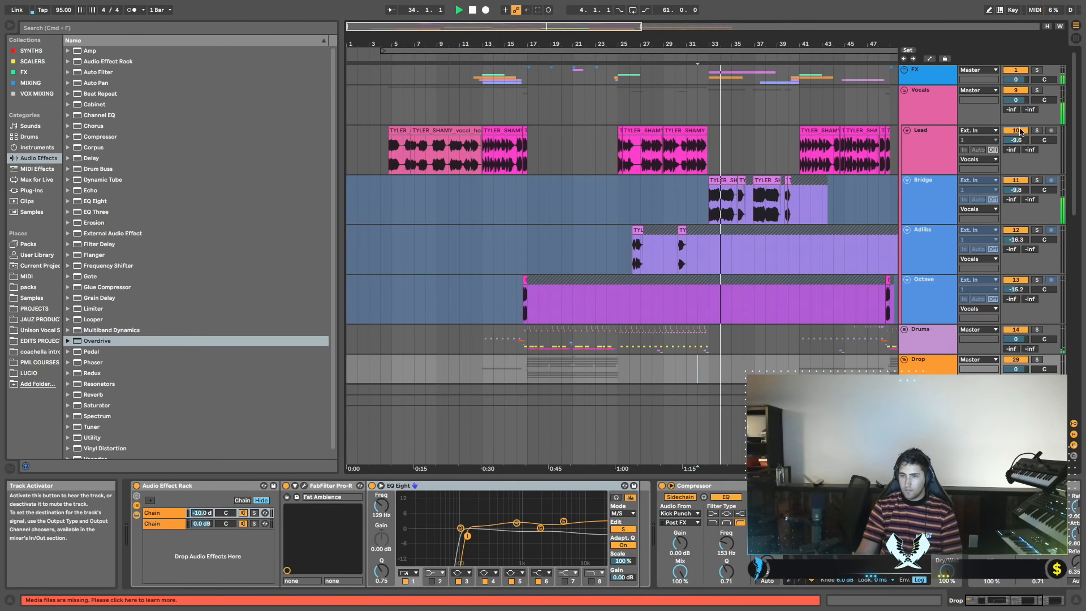
left_click(909, 110)
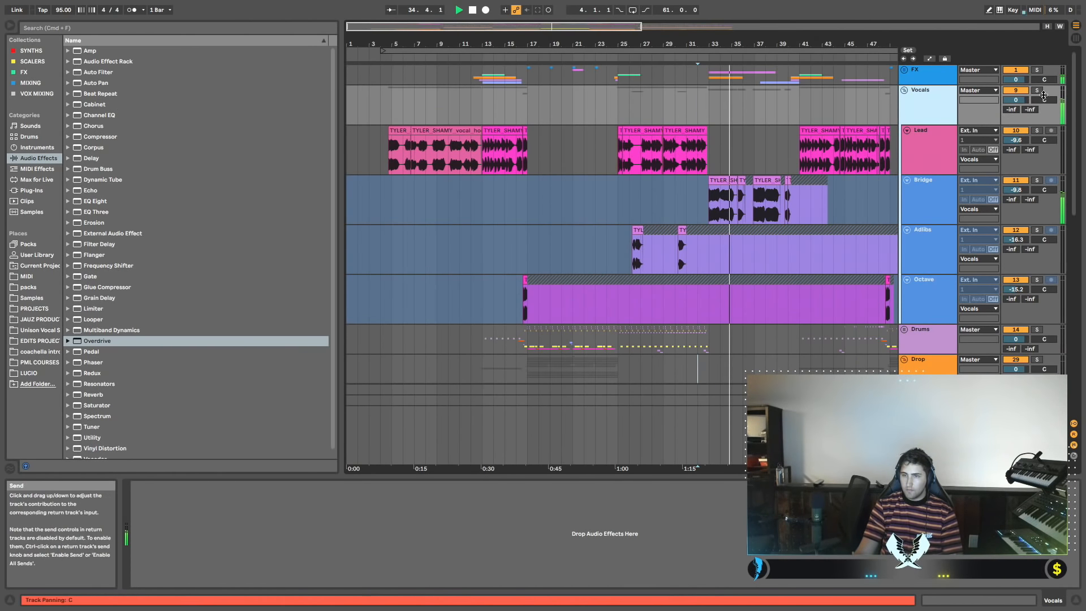
left_click(1037, 90)
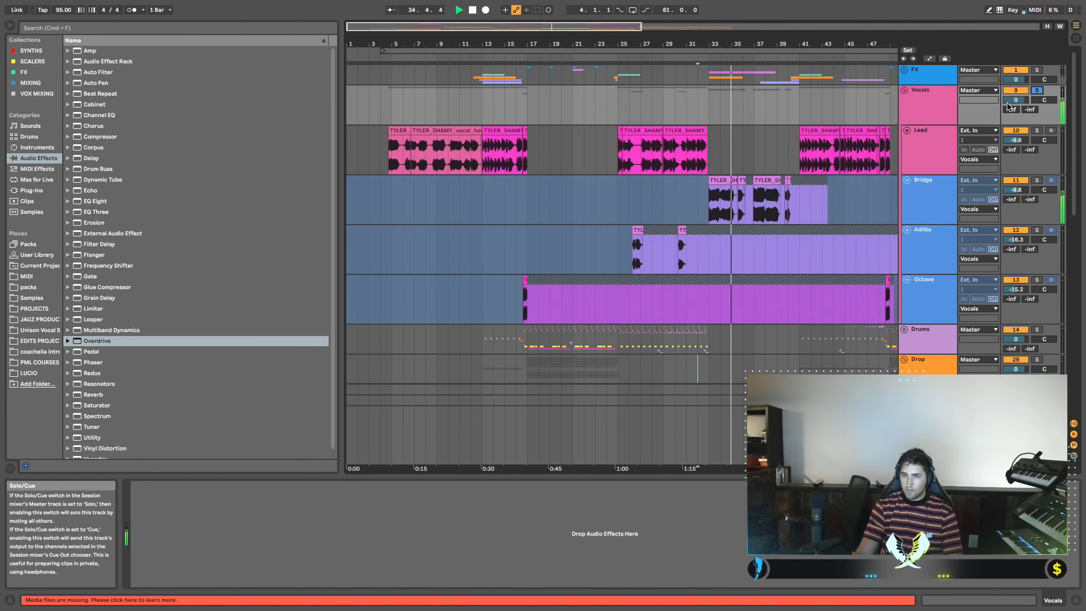
left_click(670, 110)
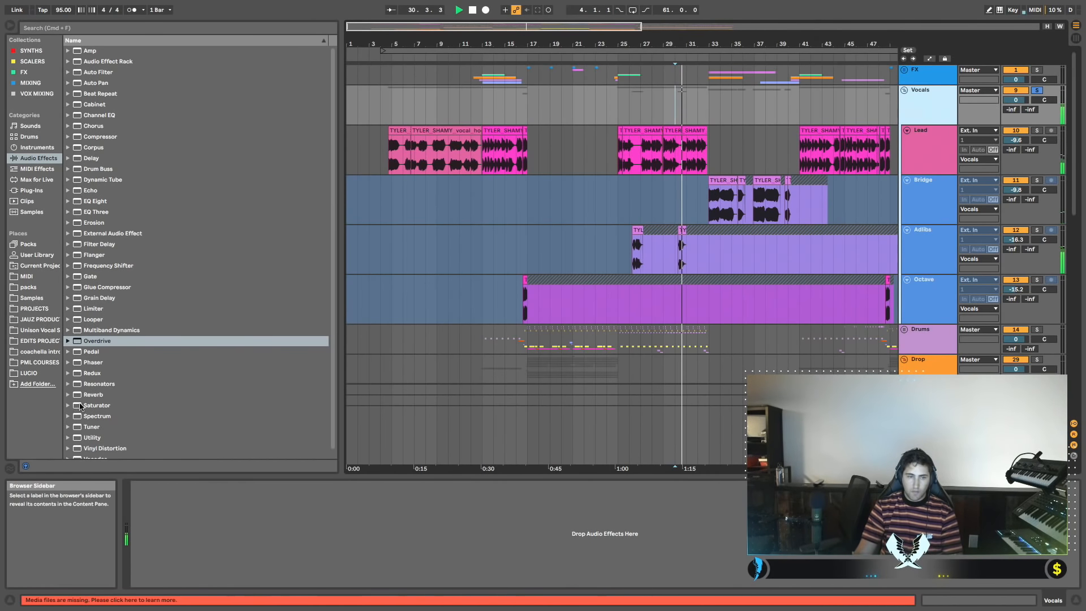
Add a Utility to the Vocals group and set its gain to 2.00 dB.
scroll(102, 429, "down", 1)
left_click(102, 430)
key("Return")
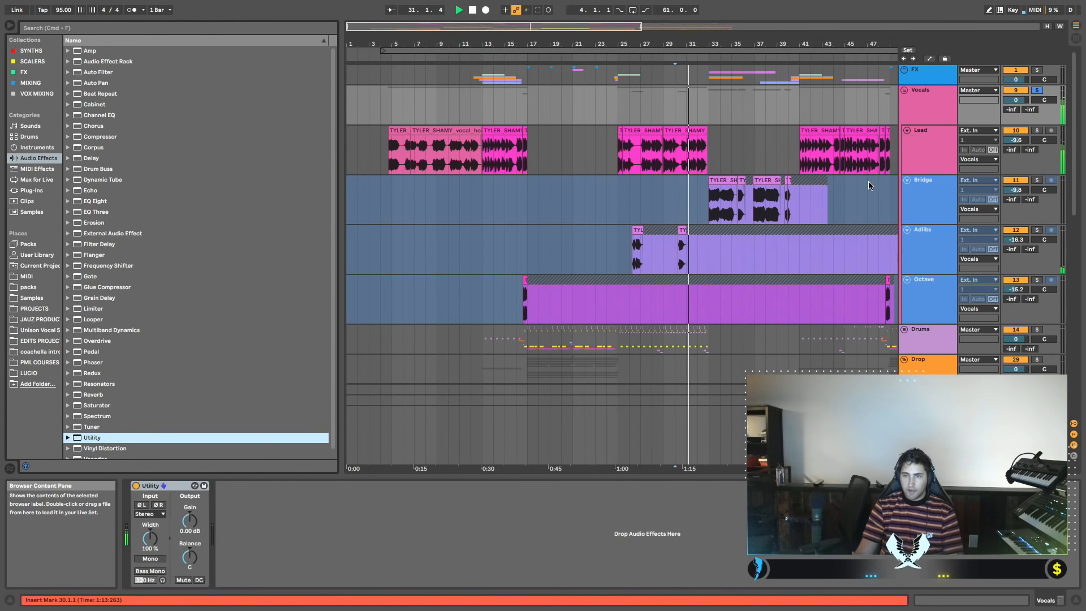
left_click(186, 522)
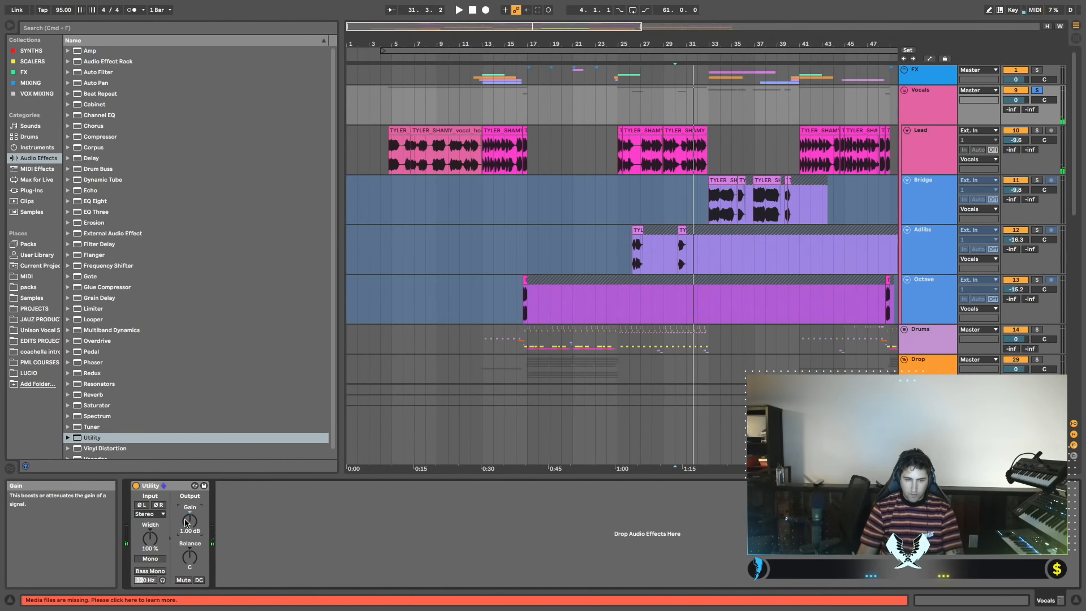
key("space")
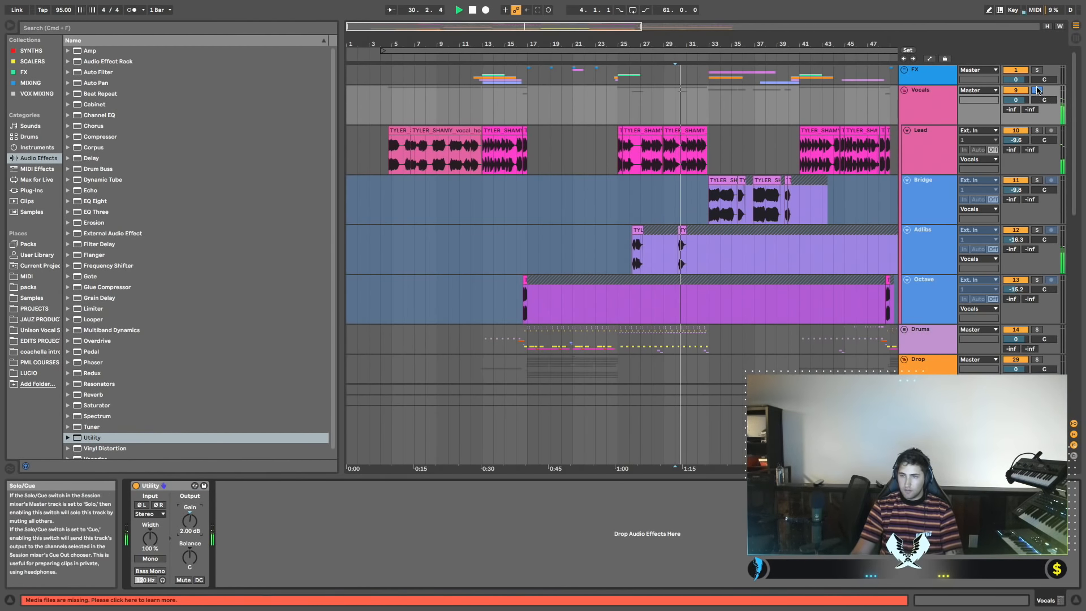
Solo the Break group, play it from bar 33, and release the solo.
scroll(783, 153, "down", 3)
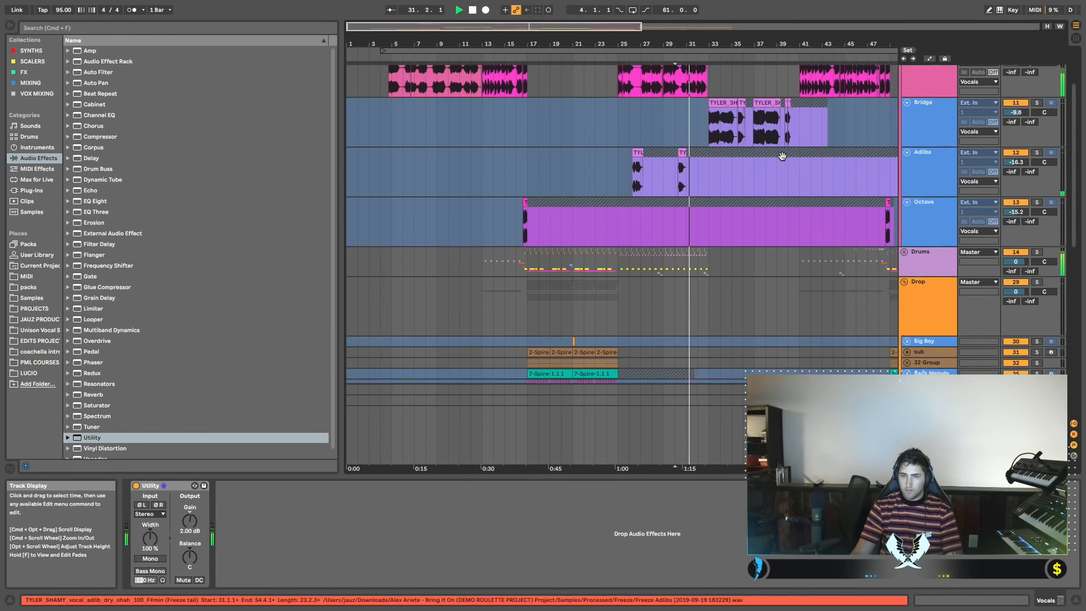
scroll(760, 180, "down", 5)
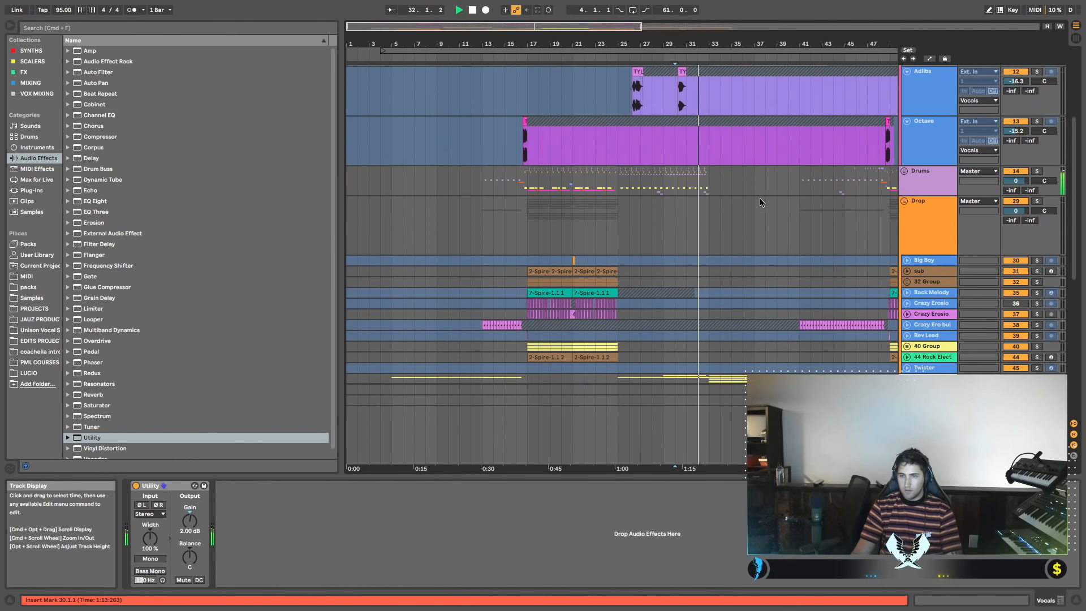
scroll(760, 201, "down", 2)
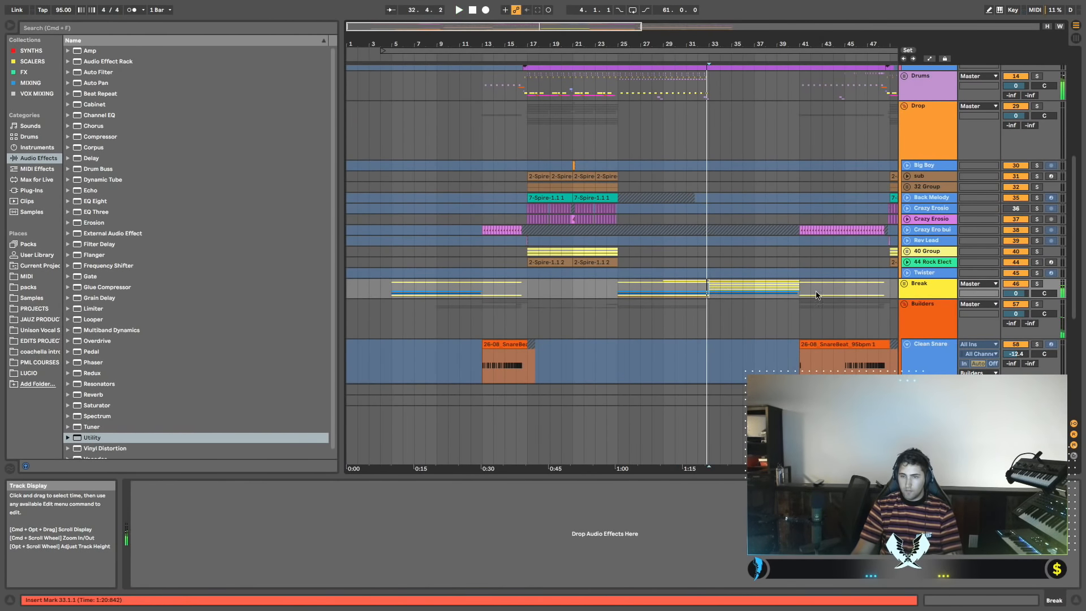
left_click(1039, 286)
left_click(1038, 285)
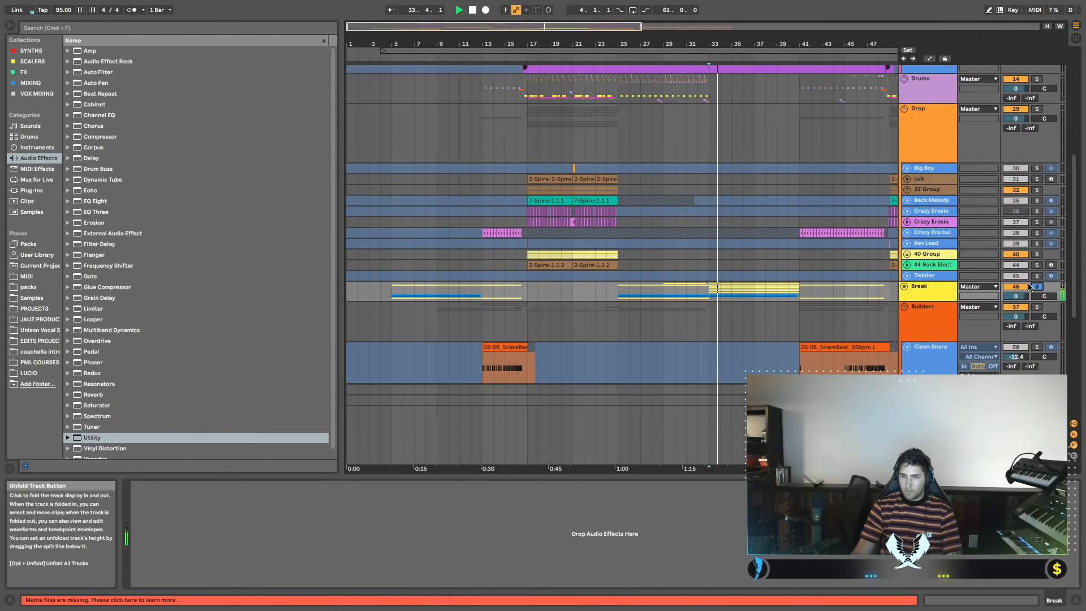
scroll(769, 251, "up", 4)
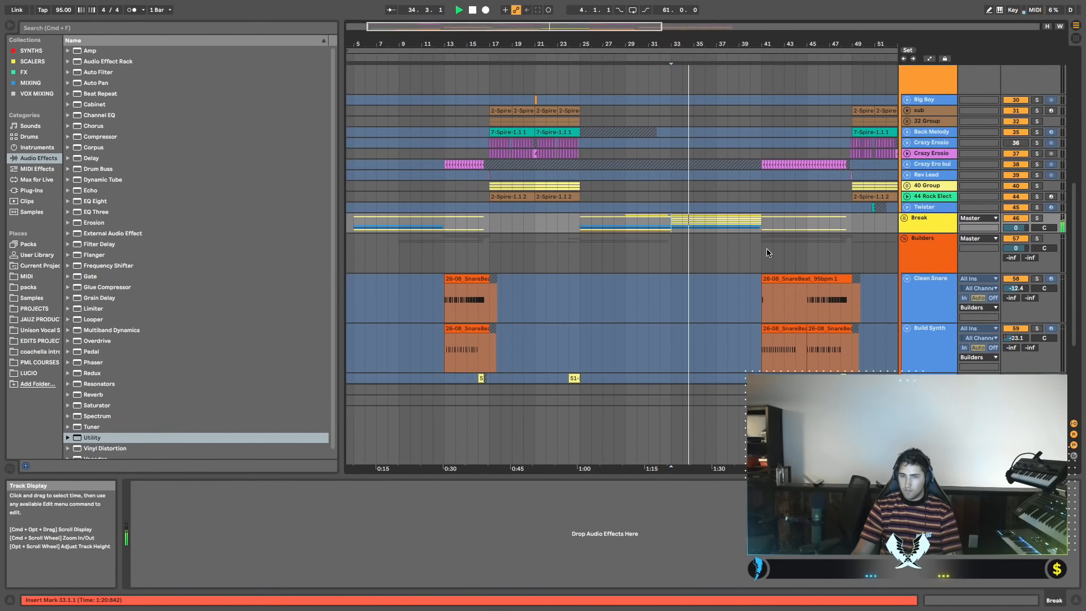
scroll(767, 253, "up", 3)
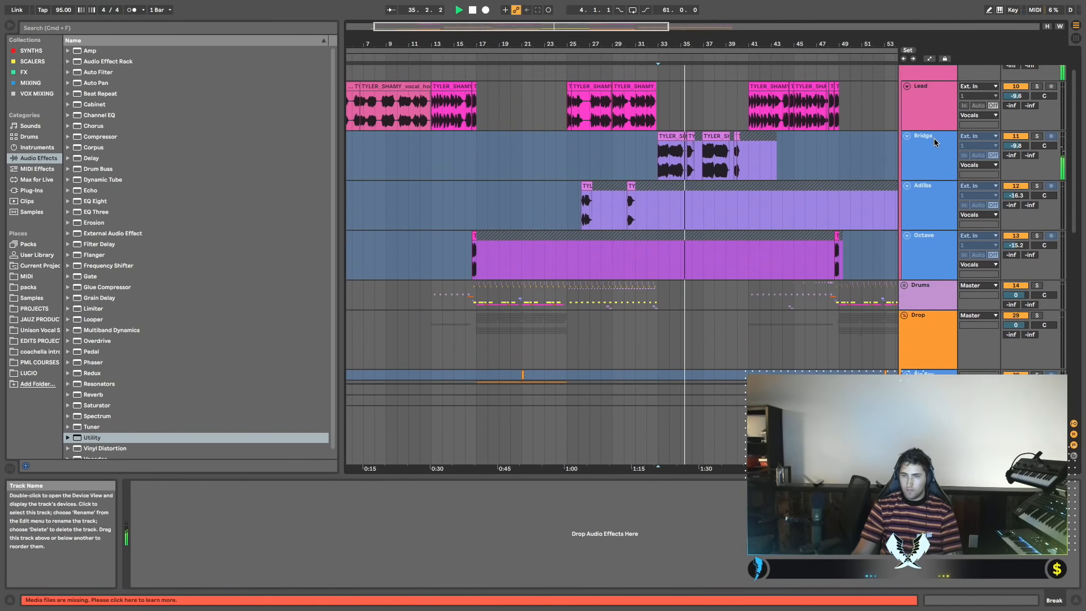
Play the Bridge section and the second drop around bar 61 to check the vocals against the full mix.
left_click(908, 158)
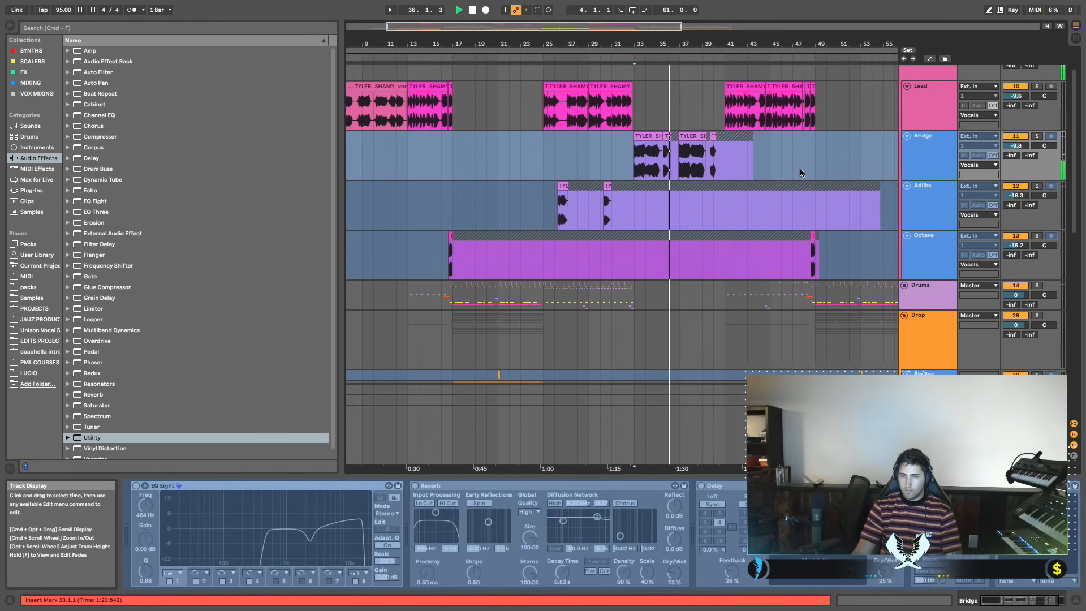
left_click(715, 115)
key("space")
key("space")
scroll(786, 137, "right", 1)
left_click(777, 151)
key("space")
scroll(799, 148, "right", 4)
left_click(758, 151)
key("space")
scroll(774, 168, "up", 2)
left_click(911, 104)
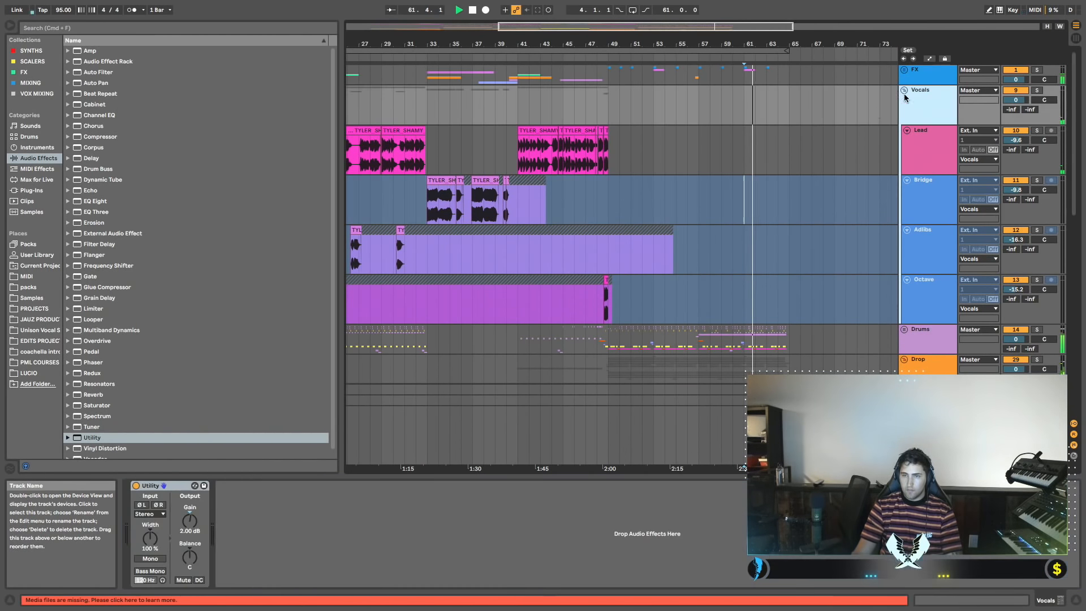
Play the first drop's entry from bar 16 and fold all the tracks inside the Vocals group.
scroll(798, 137, "left", 7)
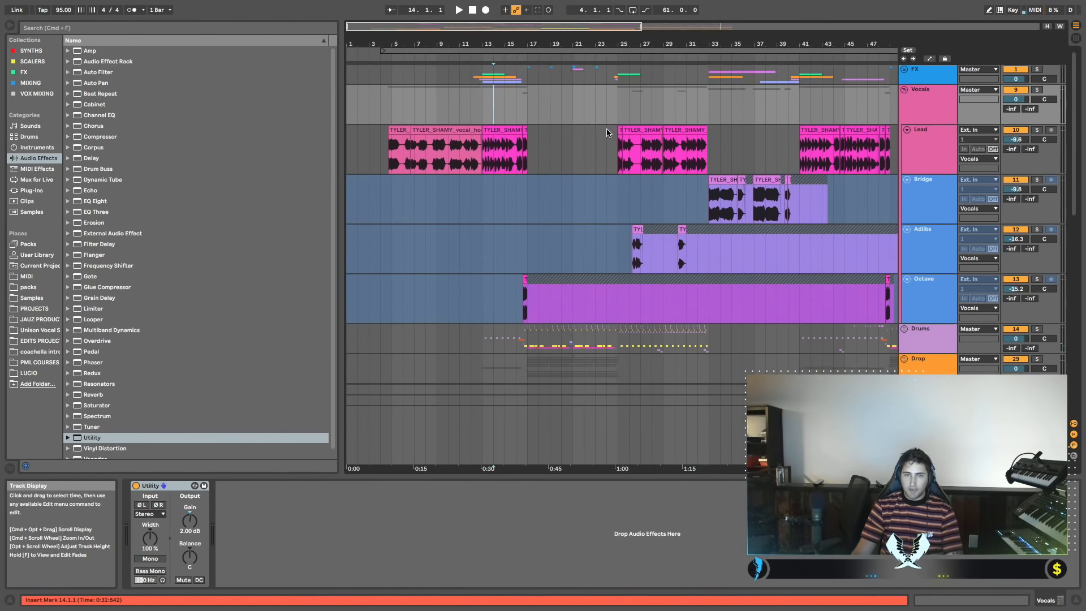
scroll(501, 108, "down", 3)
left_click(516, 135)
key("space")
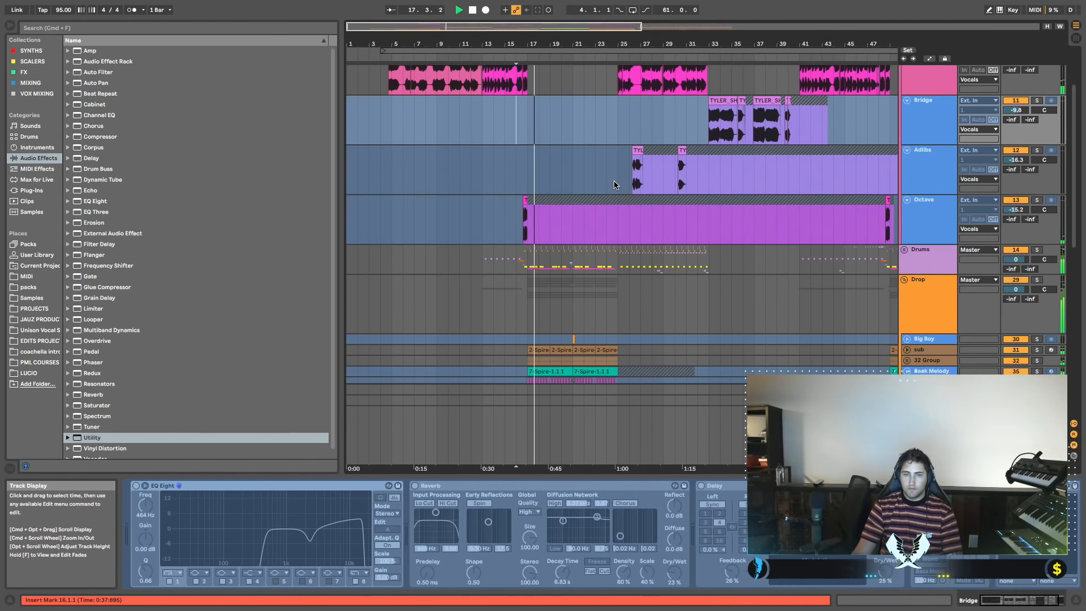
left_click(907, 100, "alt")
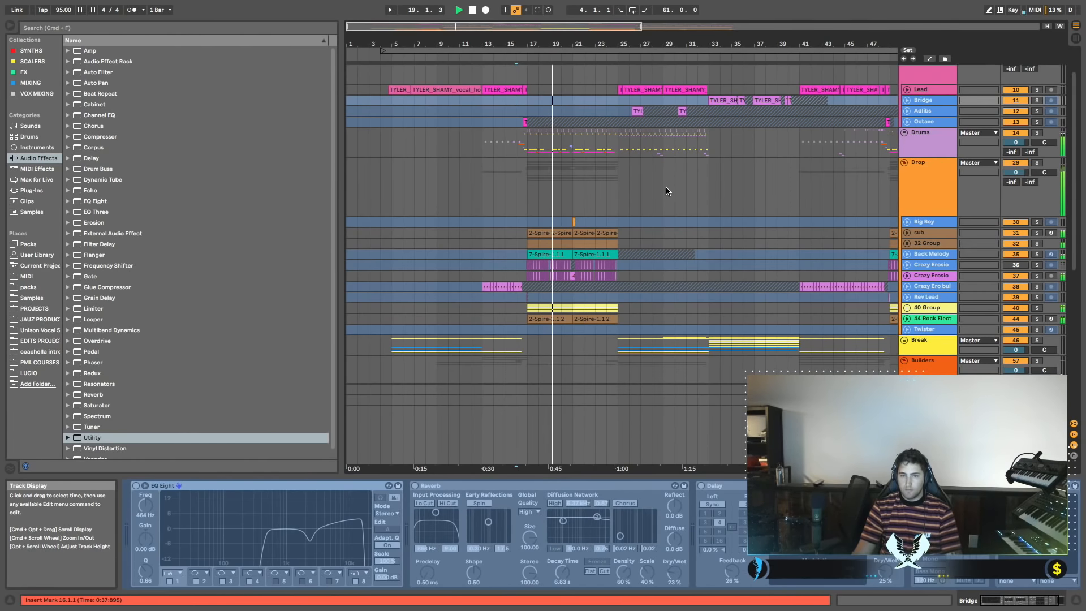
scroll(666, 191, "down", 5)
scroll(569, 242, "up", 5)
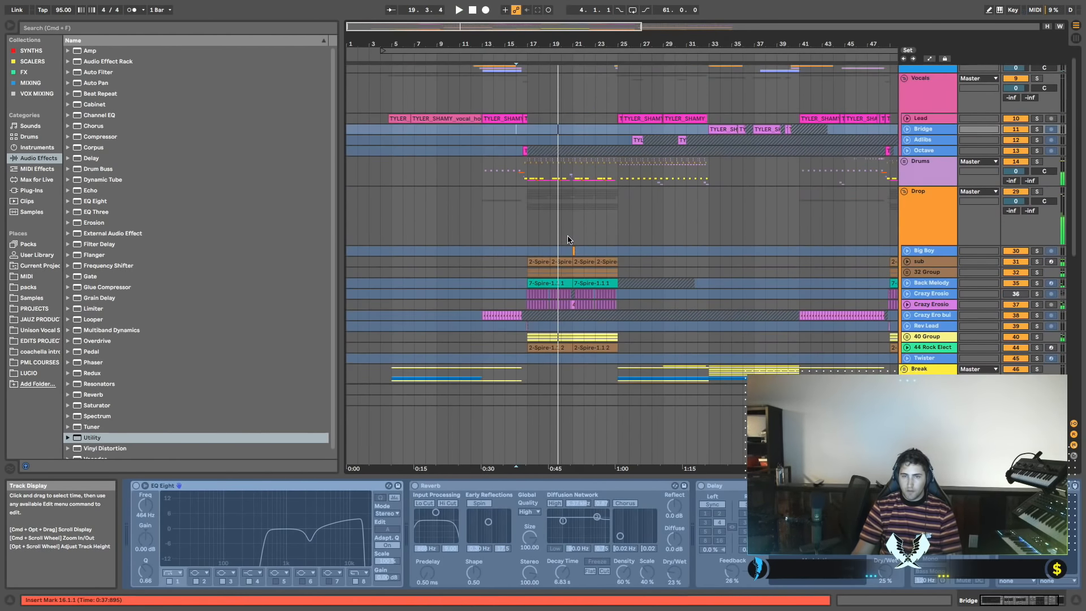
Unfold the 40 Group, its Bright Chords track and the 44 Rock Electric Bass track.
left_click(907, 168)
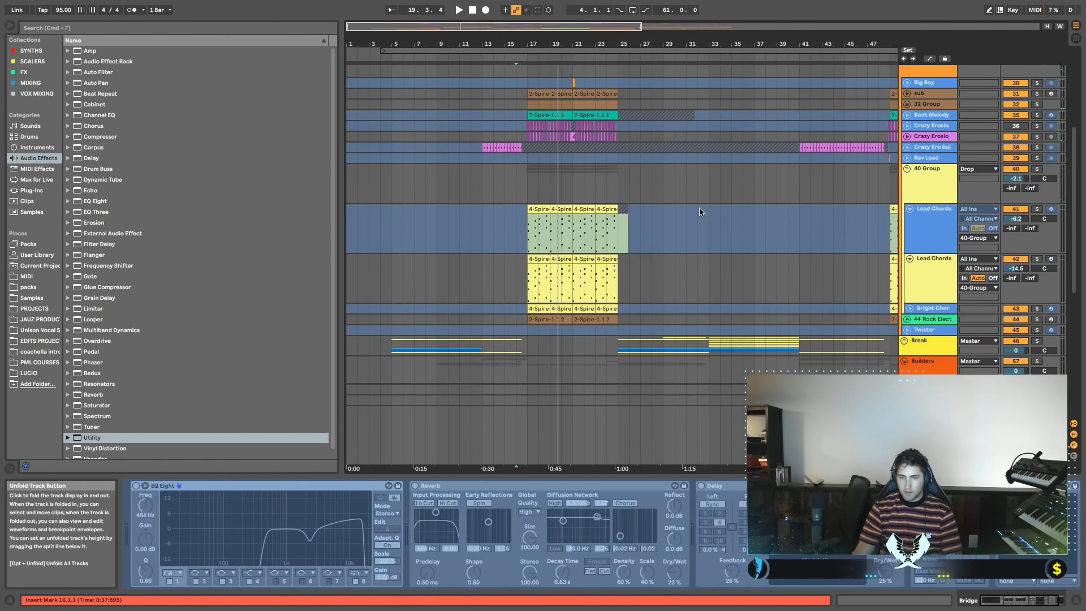
scroll(700, 209, "down", 4)
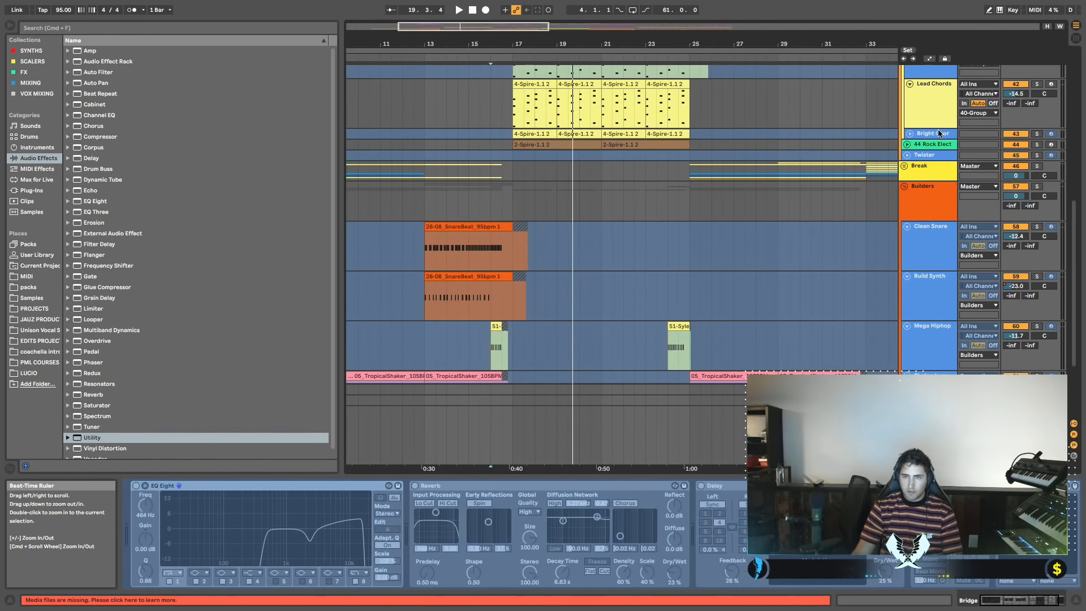
left_click(910, 134)
scroll(803, 140, "down", 5)
scroll(888, 140, "up", 2)
left_click(907, 125)
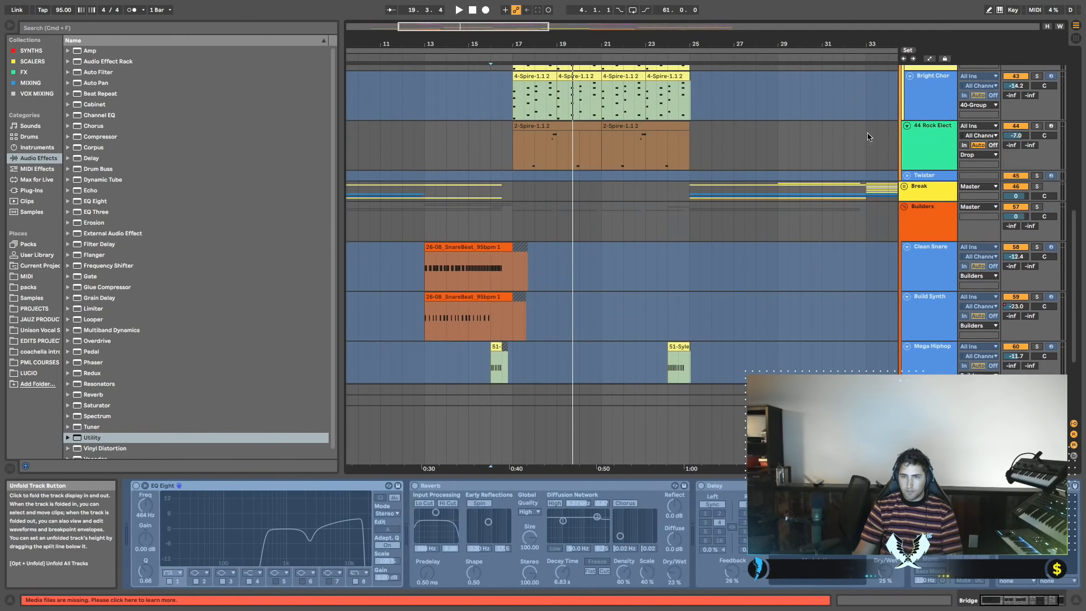
Solo the 44 Rock Electric Bass track and play it from bar 18.3.
left_click(547, 154)
key("space")
left_click(1037, 126)
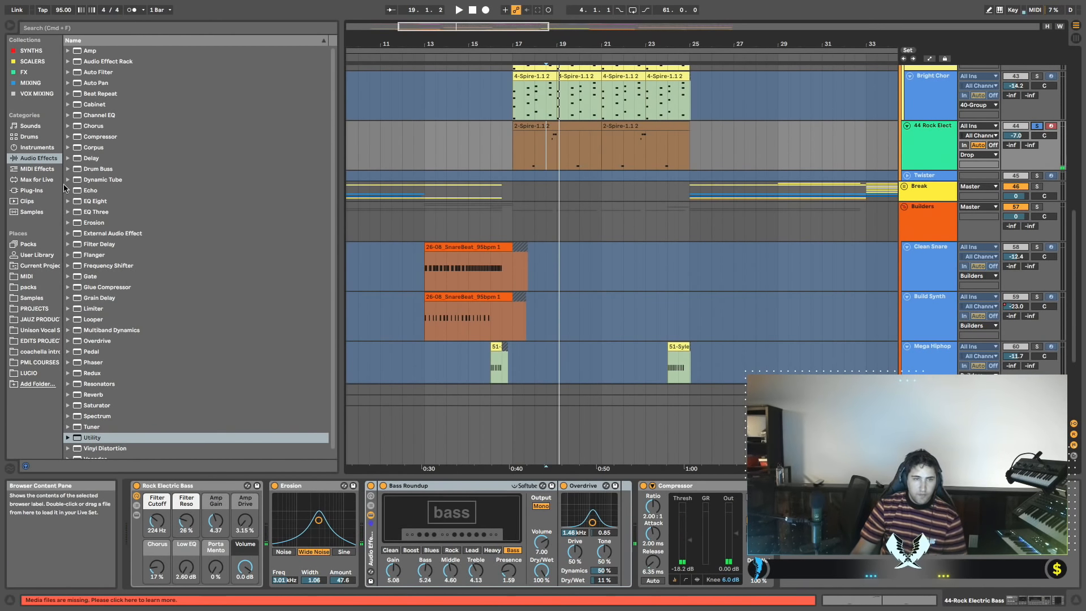
Add the EQ Eight preset E Bass Modern after Erosion on the bass and compare it bypassed and active.
left_click(70, 202)
left_click(75, 244)
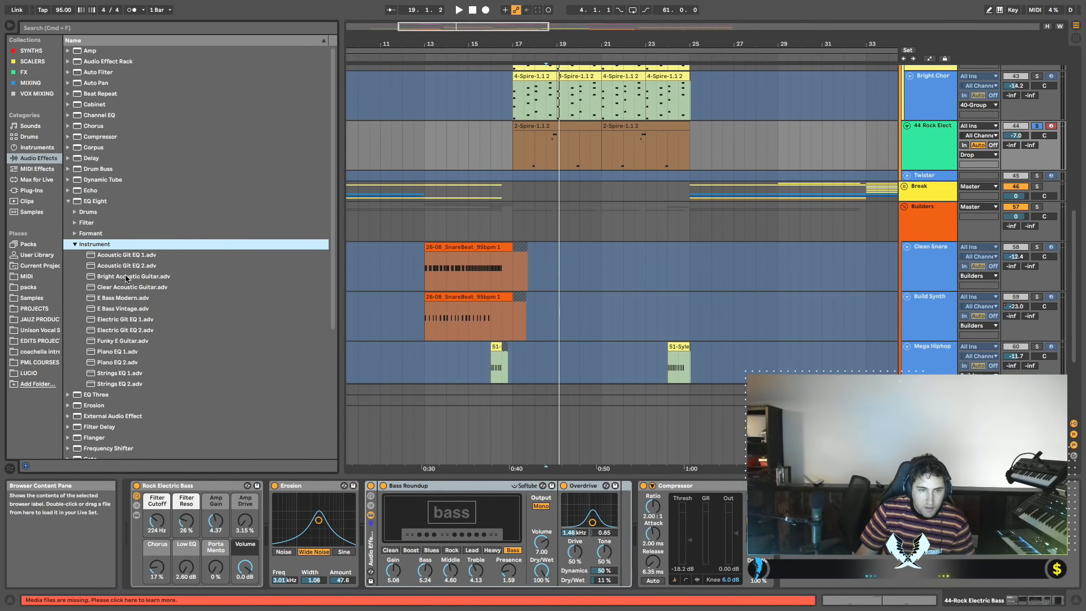
left_click_drag(121, 294, 358, 498)
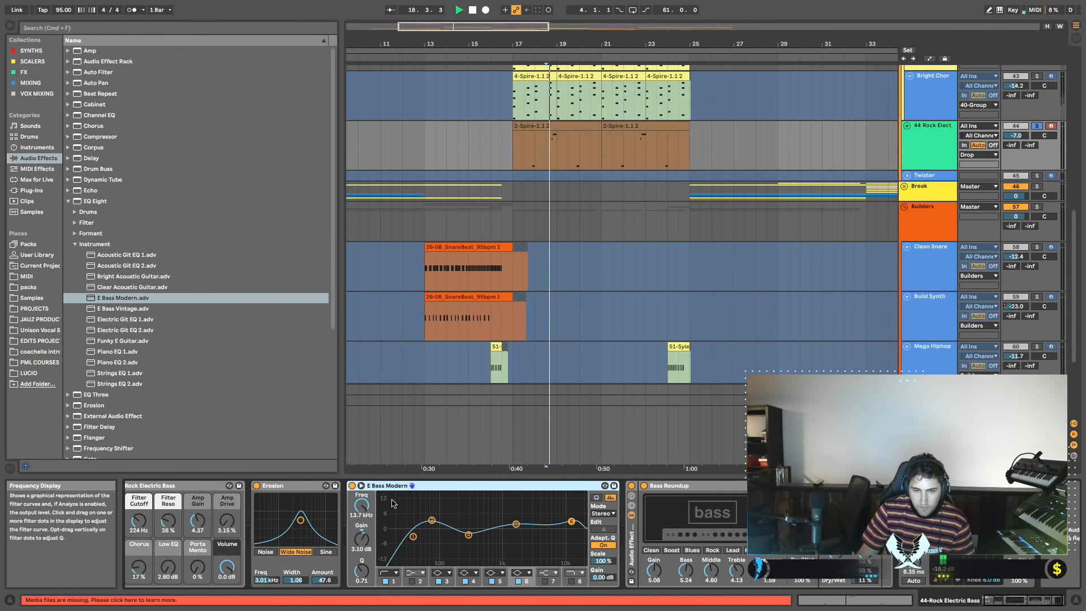
left_click(354, 485)
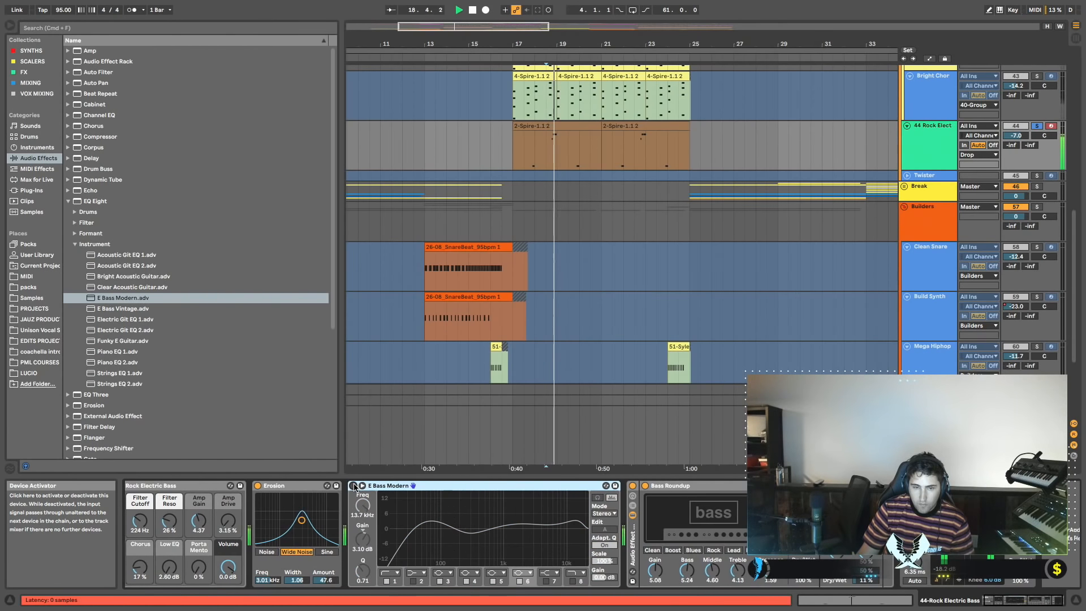
left_click(354, 485)
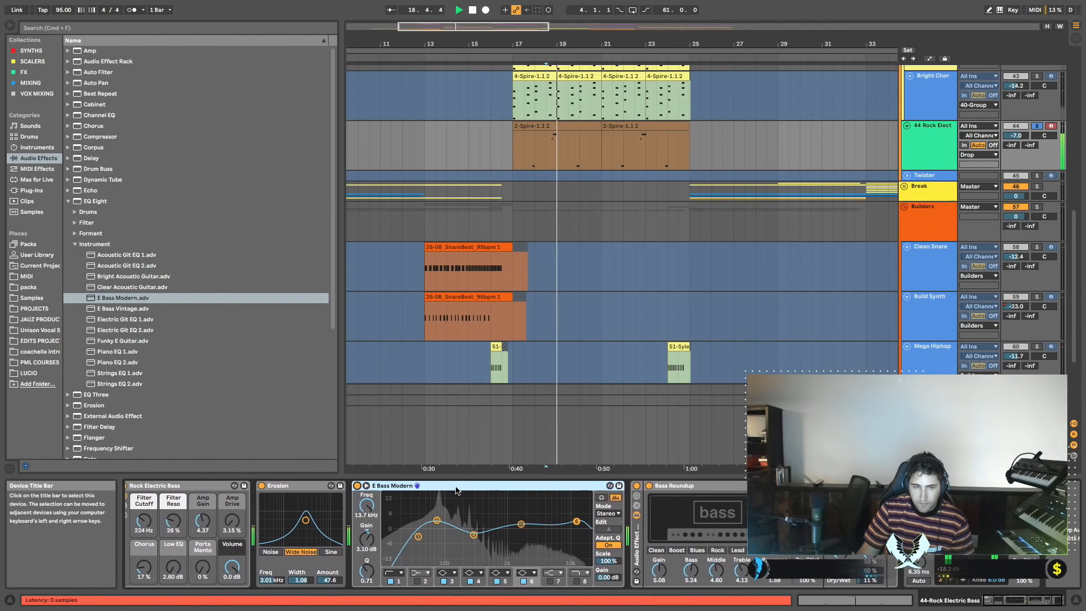
Try the E Bass Vintage preset in place of E Bass Modern and undo the swap.
double_click(128, 309)
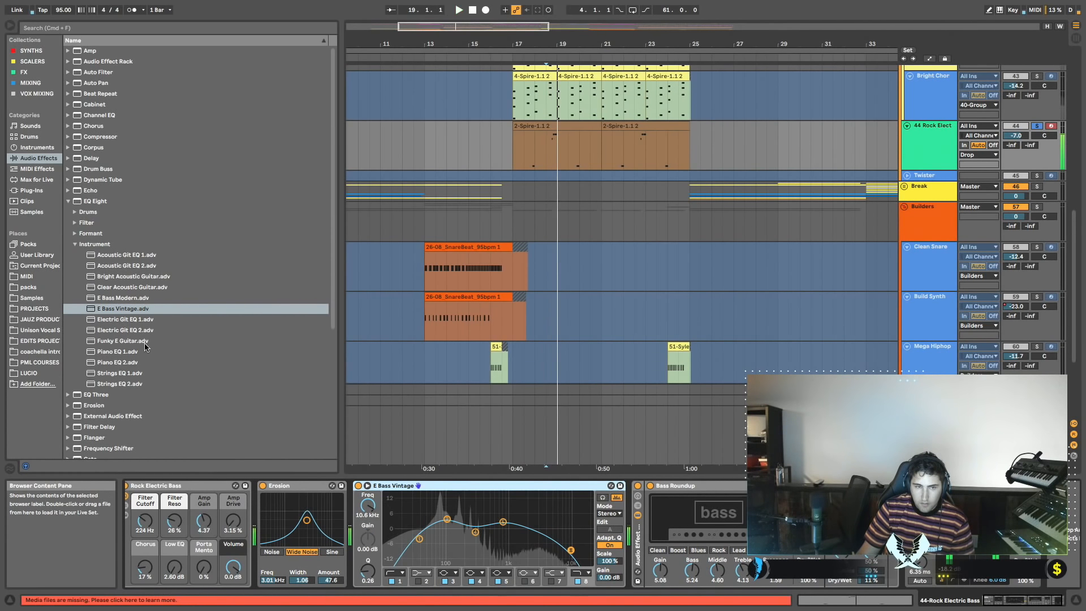
key("super+z")
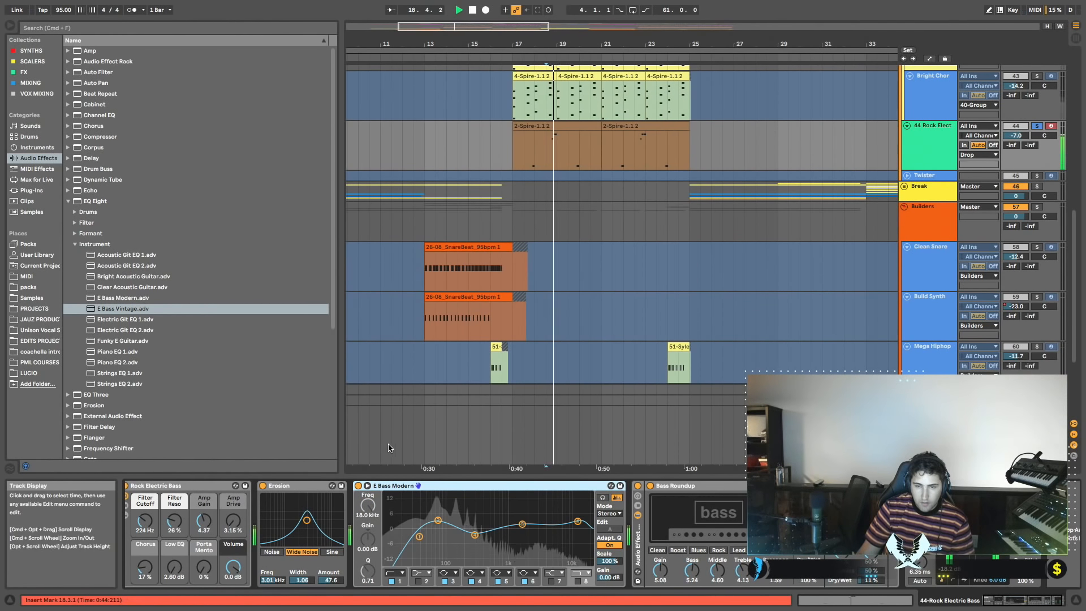
key("space")
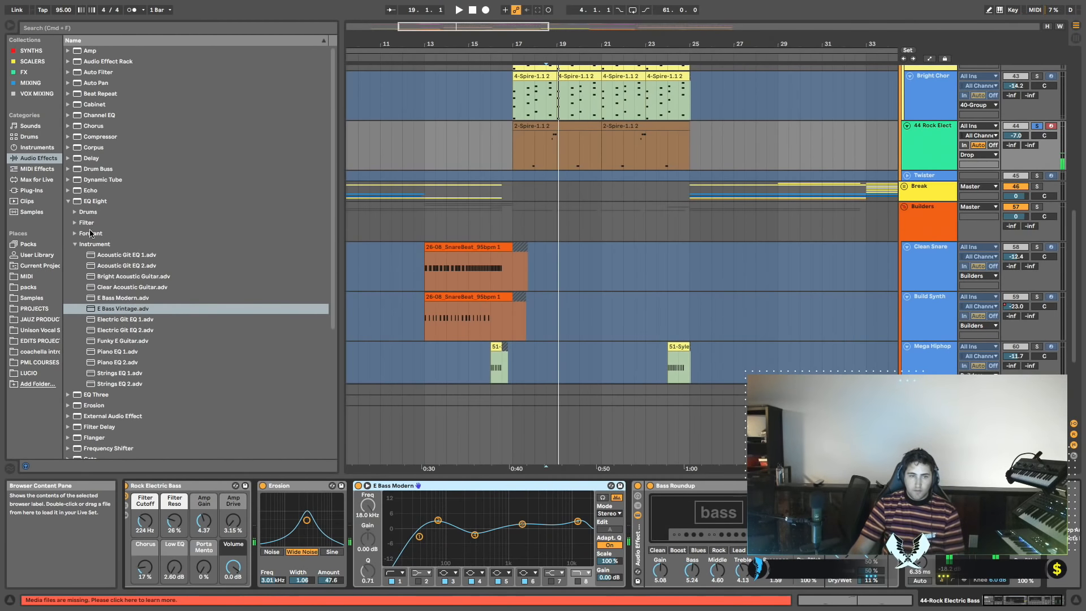
Add a second EQ Eight after E Bass Modern, boost band 2 by 13.0 dB at 352 Hz, and compare it bypassed.
mouse_move(94, 203)
left_mouse_down()
mouse_move(651, 540)
mouse_move(631, 555)
mouse_move(740, 500)
mouse_move(758, 504)
mouse_move(731, 493)
mouse_move(805, 492)
left_mouse_up()
key("space")
key("space")
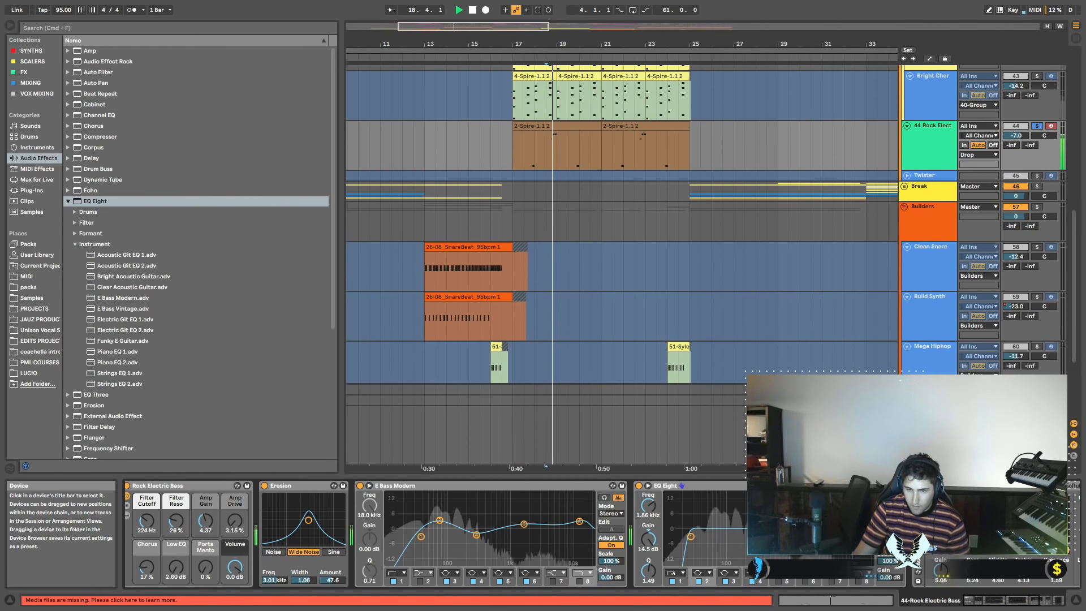
mouse_move(805, 492)
left_mouse_down()
mouse_move(750, 493)
mouse_move(762, 492)
left_mouse_up()
key("space")
key("space")
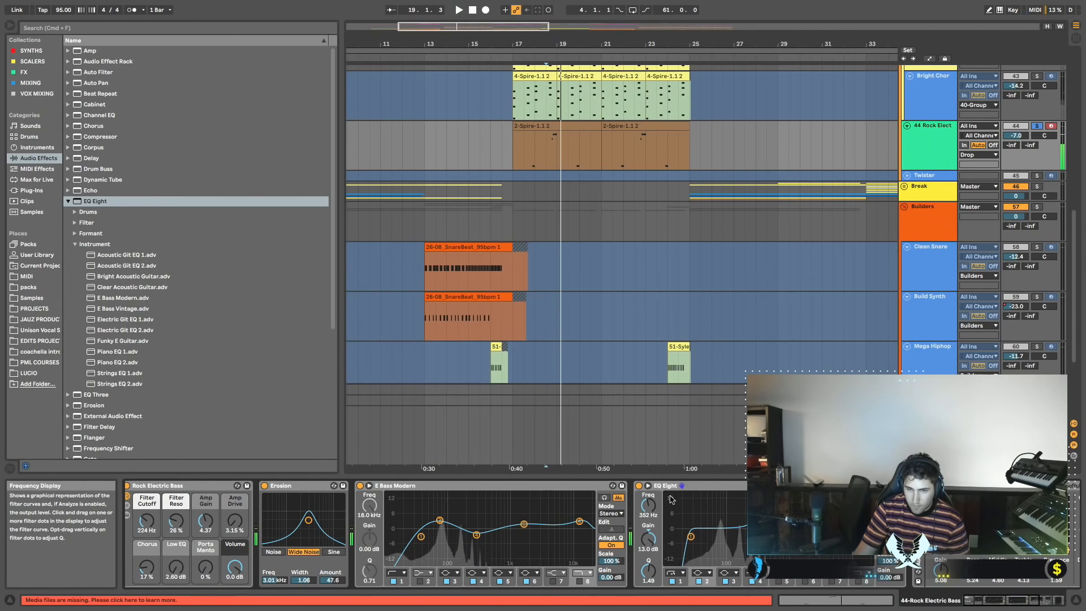
left_click(640, 486)
key("space")
key("space")
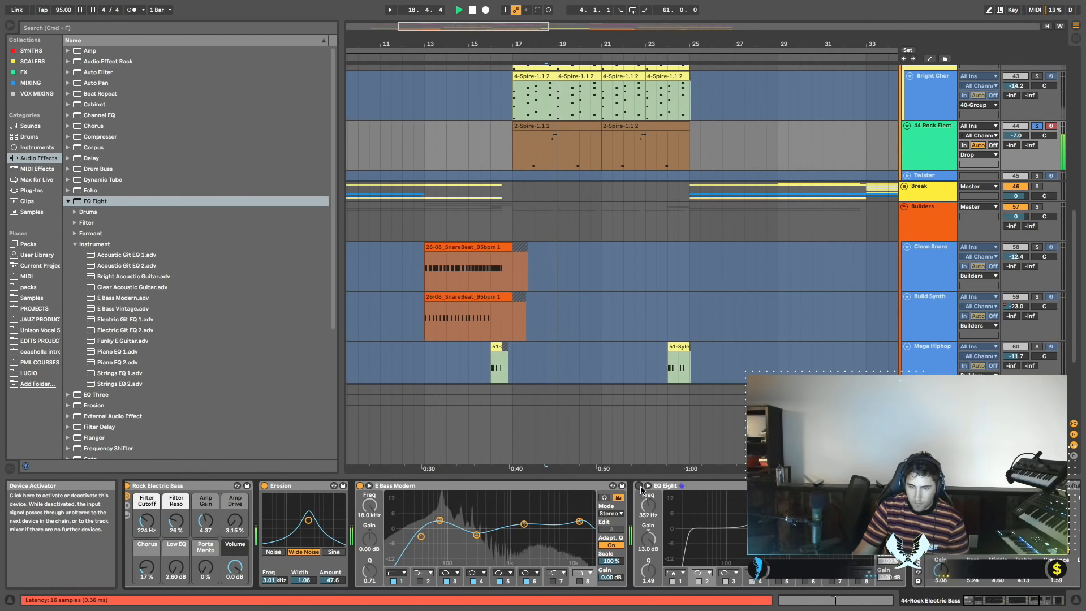
Boost band 3 of the new EQ Eight by 13.0 dB at 6.53 kHz with a Q of 1.21.
left_click(806, 505)
key("space")
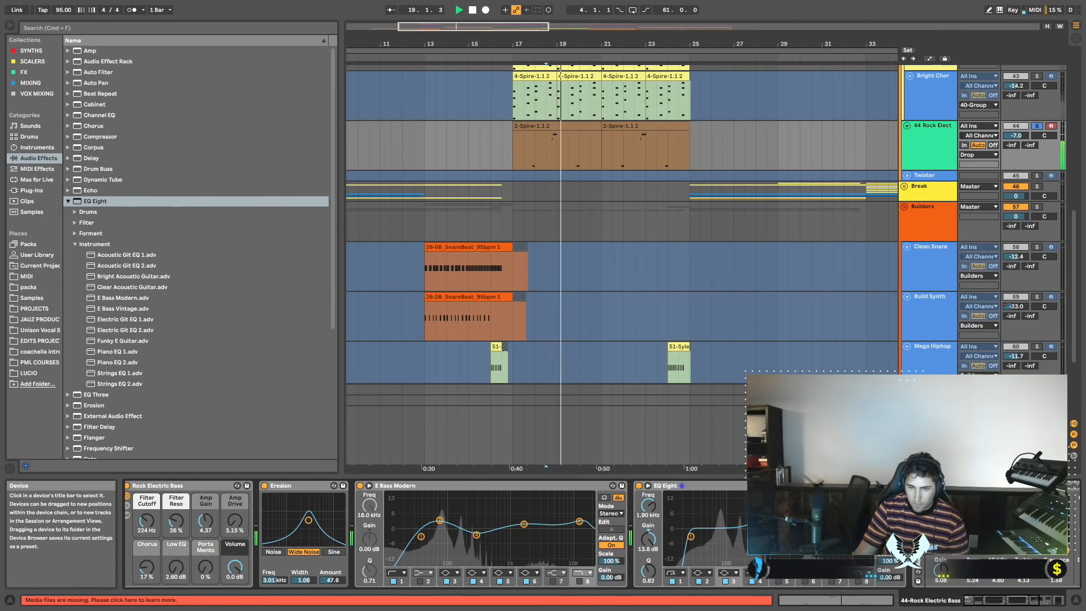
left_click_drag(820, 496, 840, 496)
key("space")
key("space")
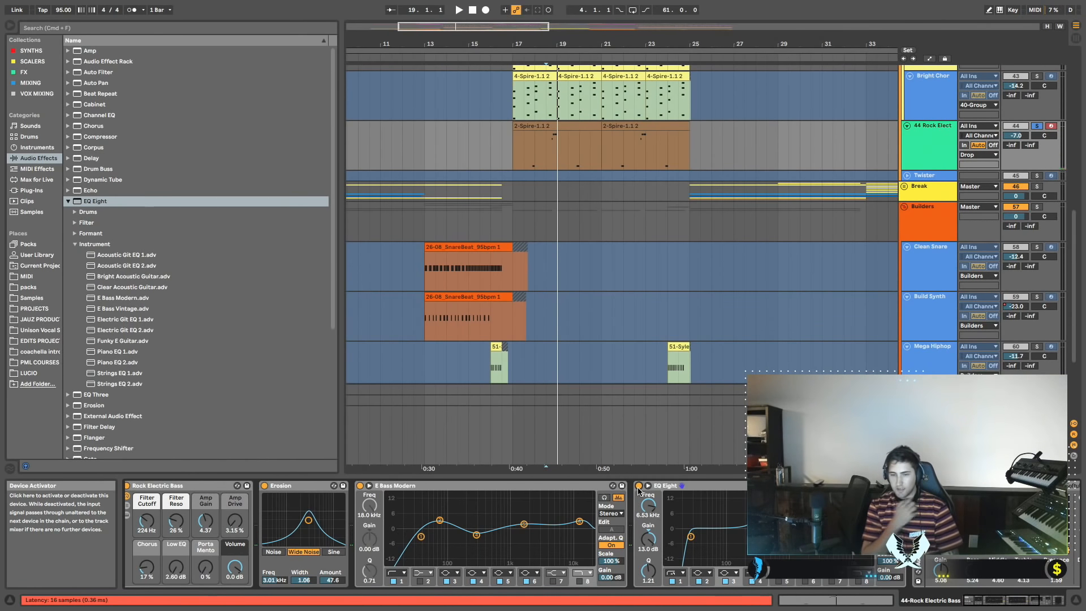
Set band 2 of the new EQ Eight to 426 Hz, 14.3 dB and Q 1.79, and compare the EQ bypassed and active.
left_click(760, 496)
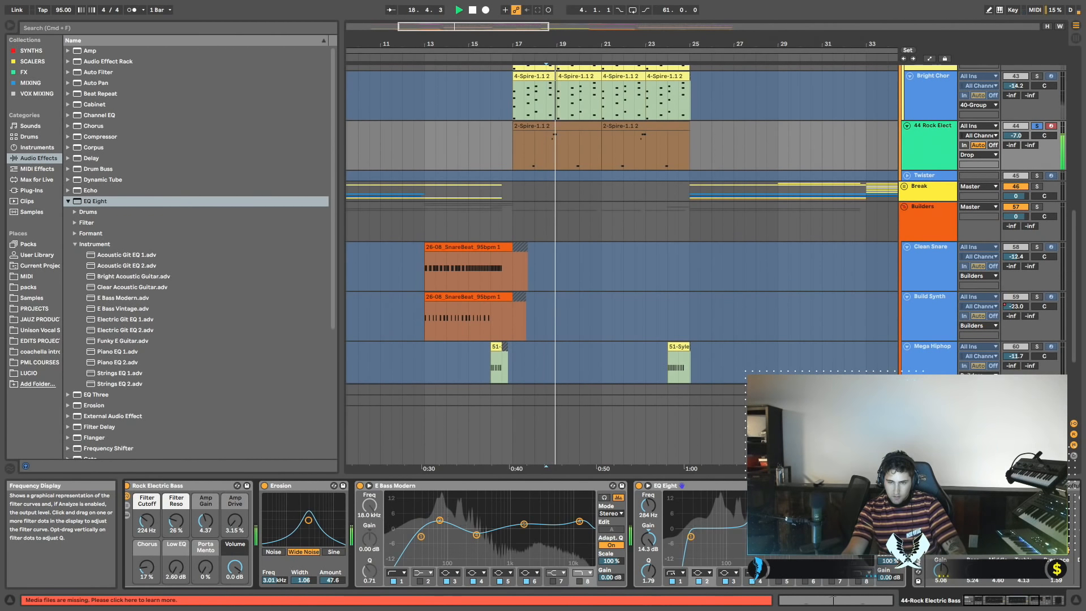
left_click_drag(754, 494, 765, 493)
key("space")
key("space")
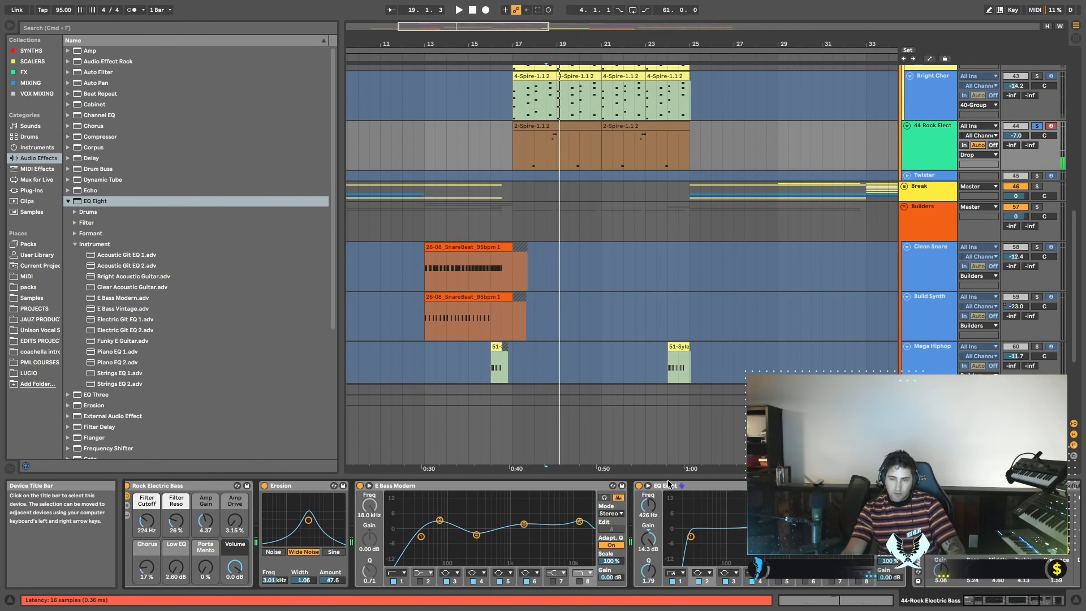
key("space")
left_click(639, 487)
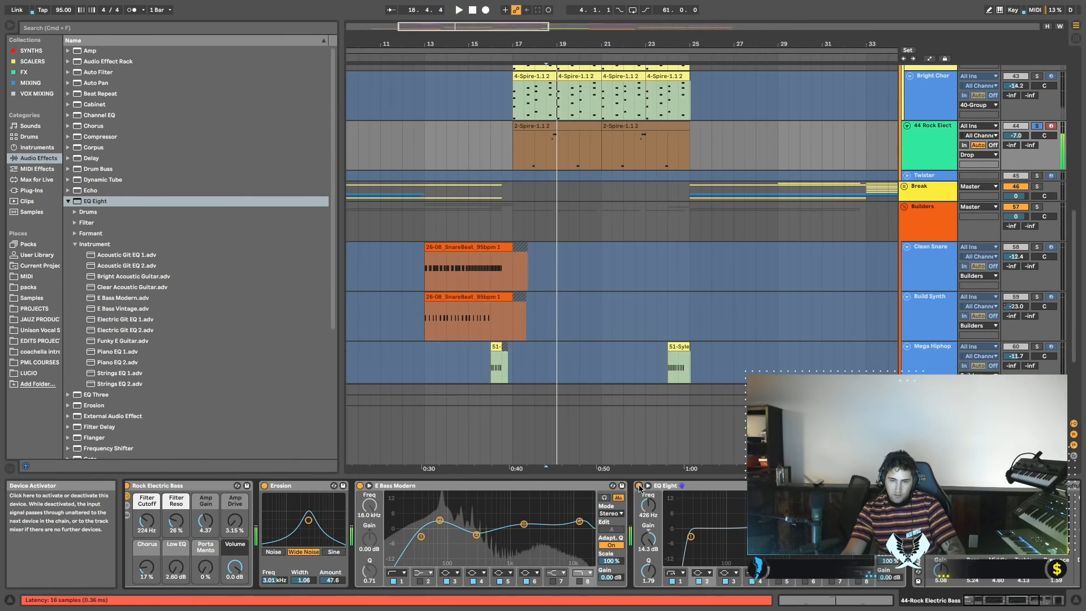
left_click(640, 486)
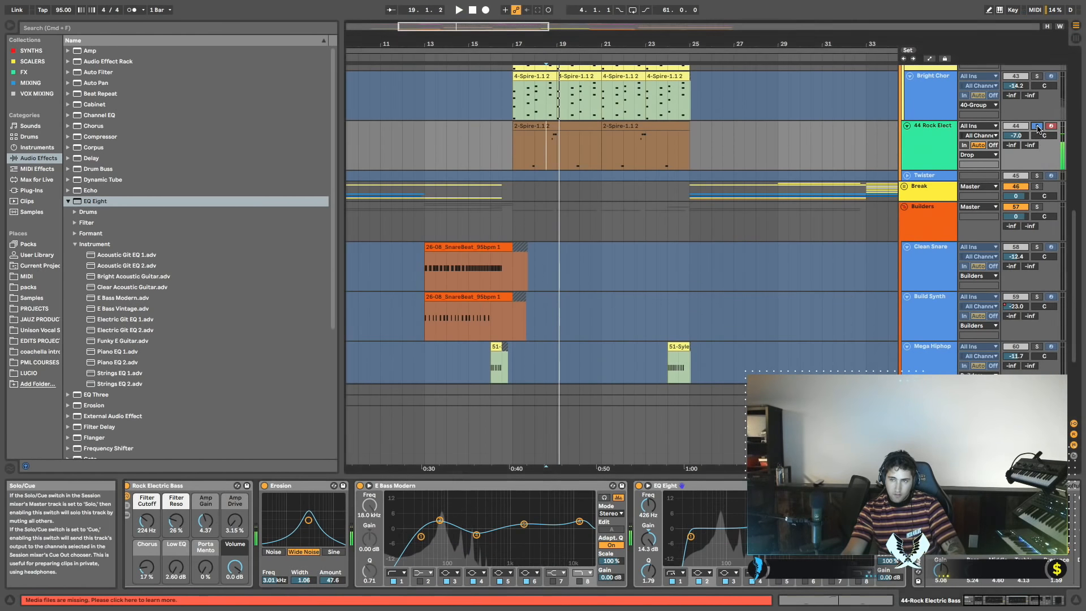
Unsolo the 44 Rock Electric Bass track and play the drop from bar 18.3 in the full mix.
key("space")
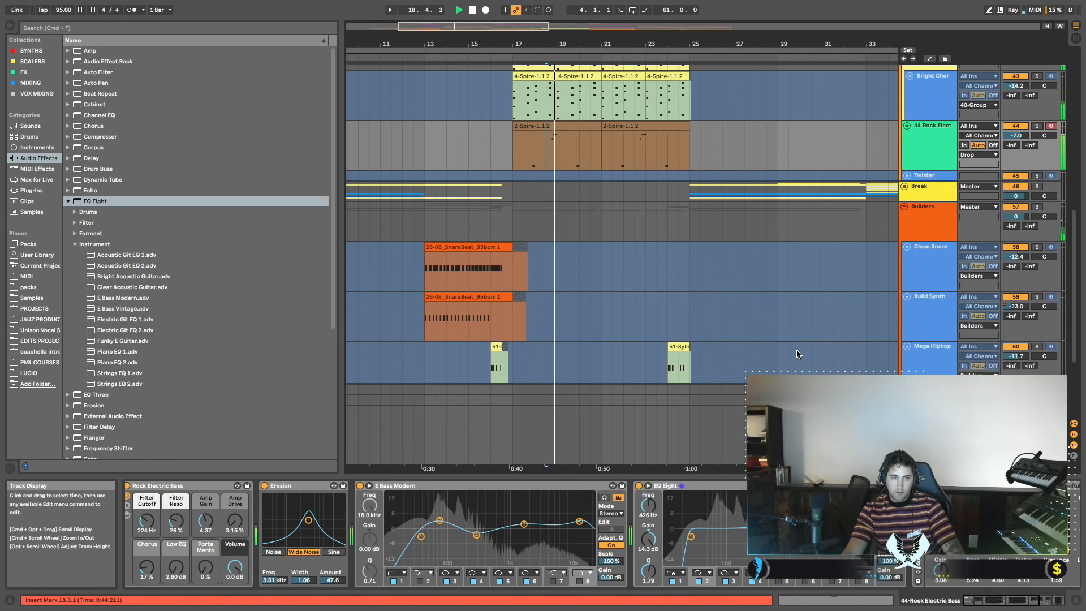
scroll(695, 336, "up", 2)
scroll(671, 300, "left", 3)
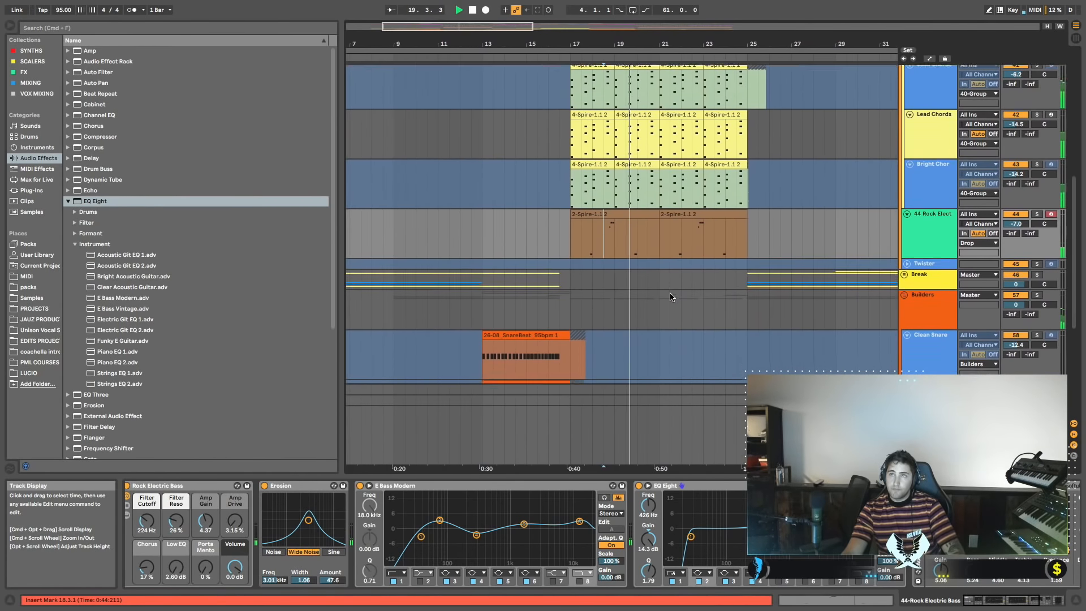
scroll(700, 290, "right", 1)
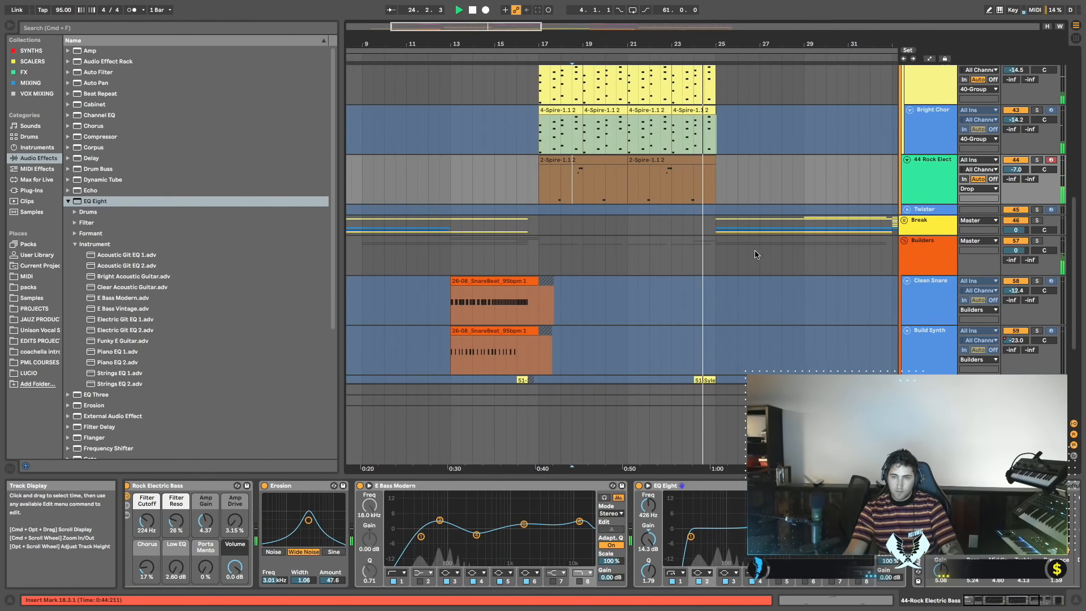
Play the full mix from bar 15.1 through the build-up into the first drop.
scroll(747, 263, "down", 3)
scroll(747, 265, "up", 7)
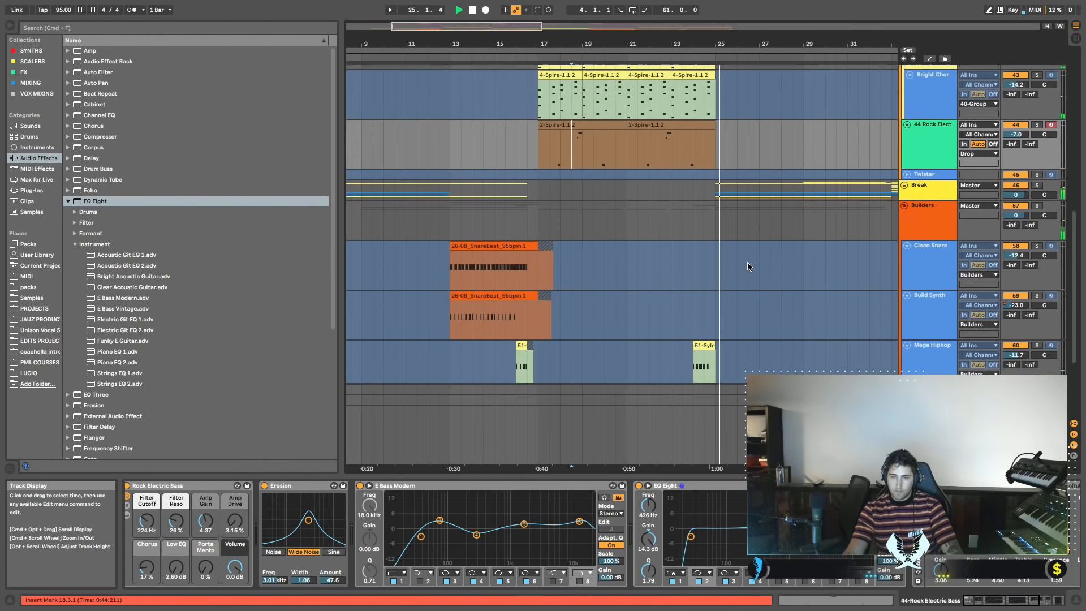
scroll(741, 266, "left", 5)
left_click(625, 223)
scroll(631, 226, "right", 4)
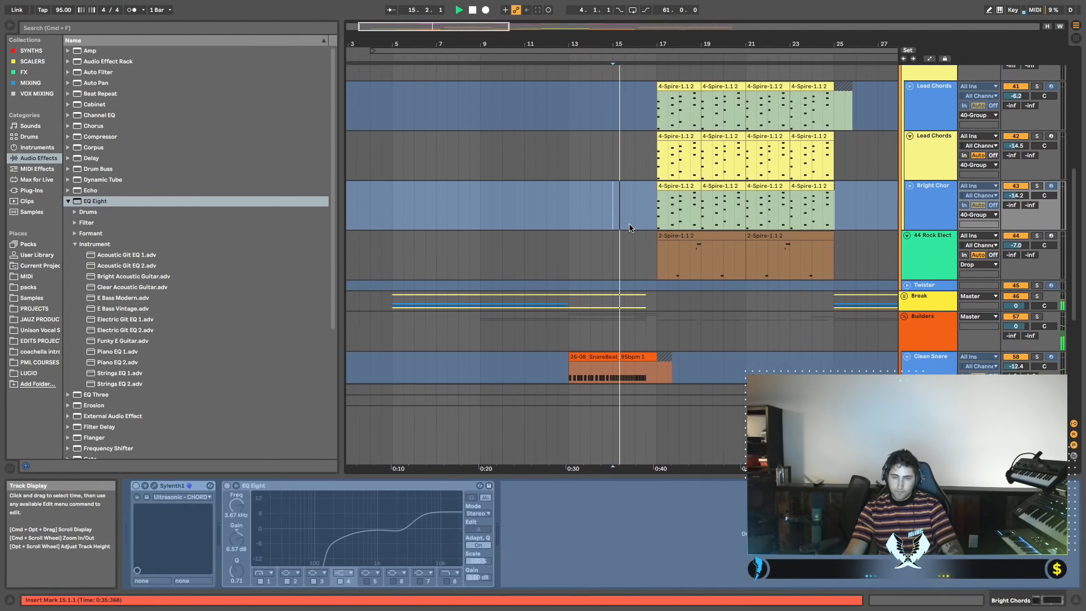
scroll(638, 235, "down", 4)
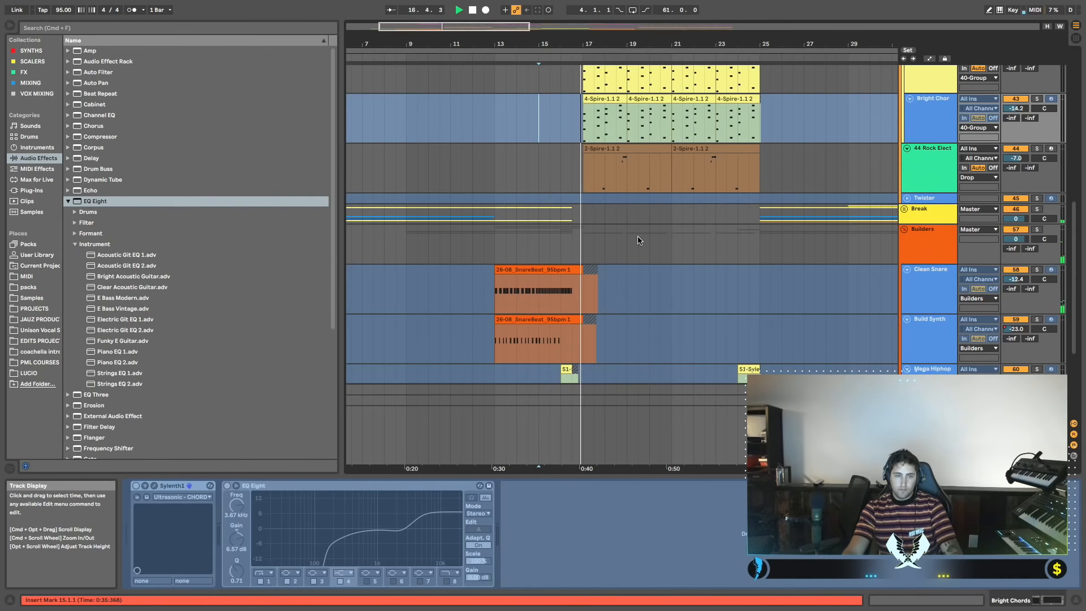
Fold the EQ Eight preset list in the browser and stop playback during the drop.
left_click(68, 201)
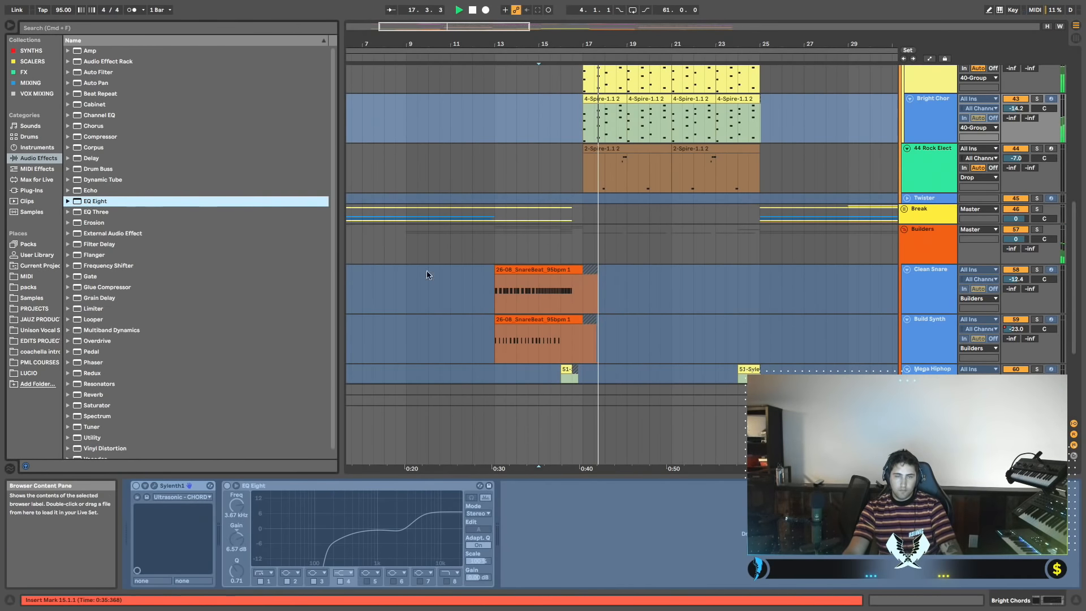
scroll(566, 243, "right", 6)
scroll(648, 201, "up", 5)
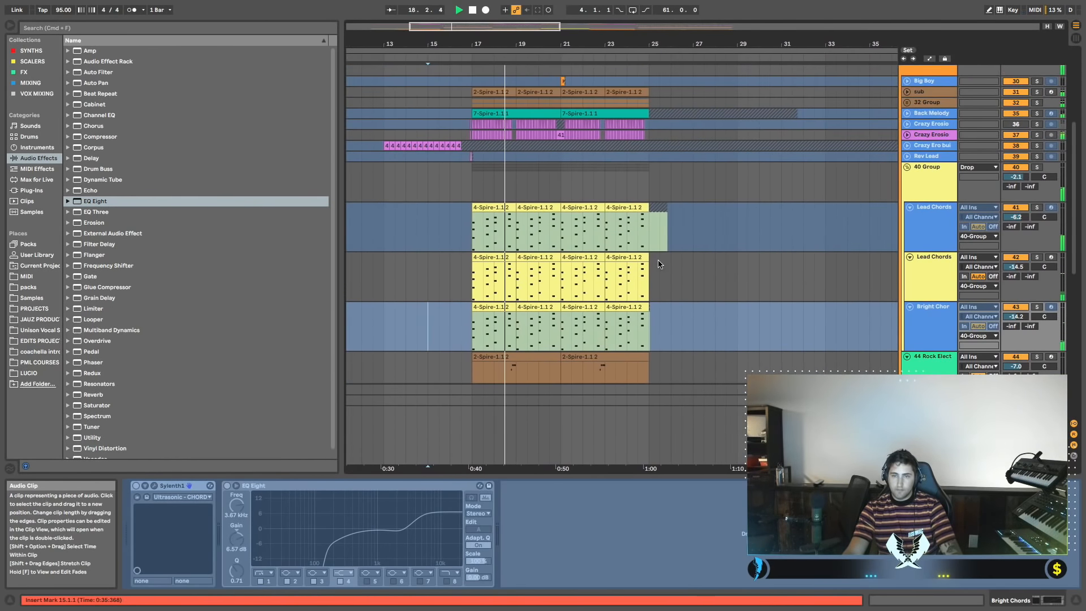
scroll(648, 200, "up", 5)
key("space")
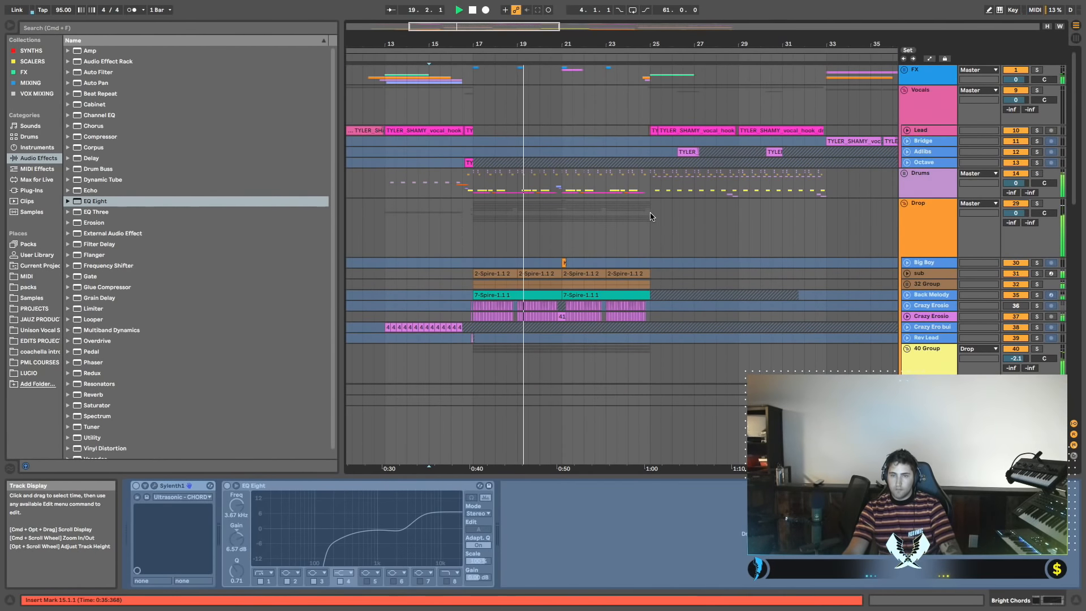
Solo the Drop group, play it from bar 17.1, and unsolo it.
left_click(649, 215)
scroll(674, 225, "down", 5)
scroll(674, 225, "right", 3)
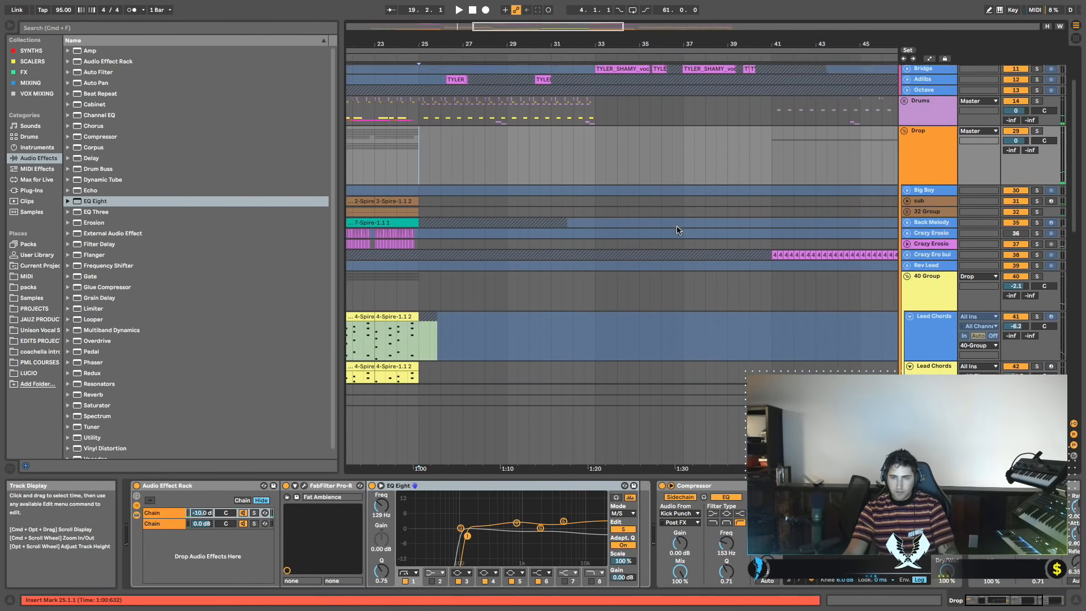
scroll(688, 227, "left", 8)
scroll(637, 260, "down", 4)
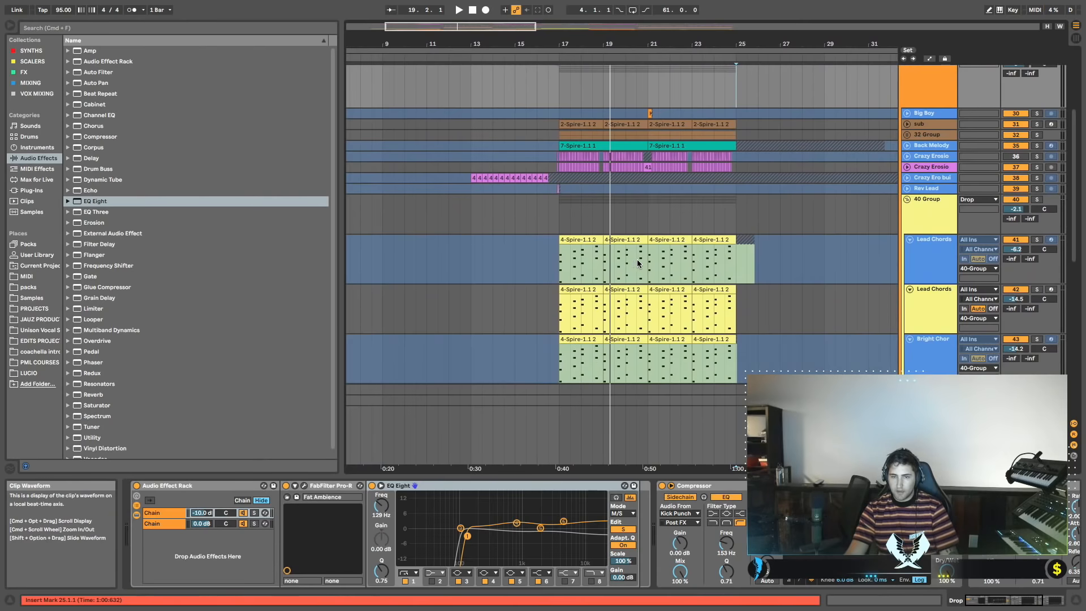
left_click(583, 187)
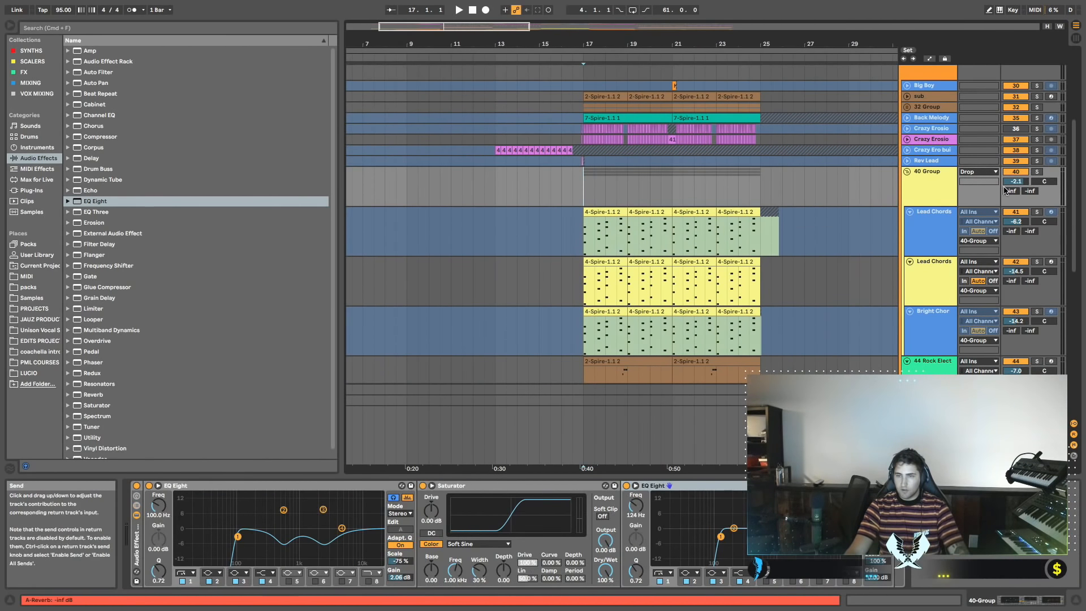
scroll(1003, 191, "up", 2)
scroll(1003, 191, "up", 6)
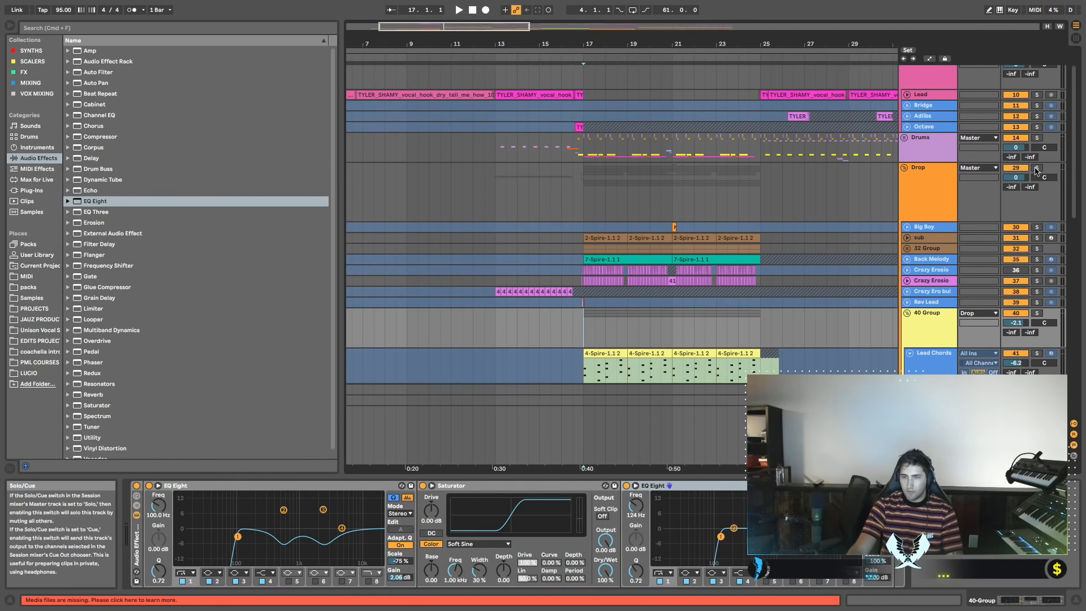
left_click(589, 212)
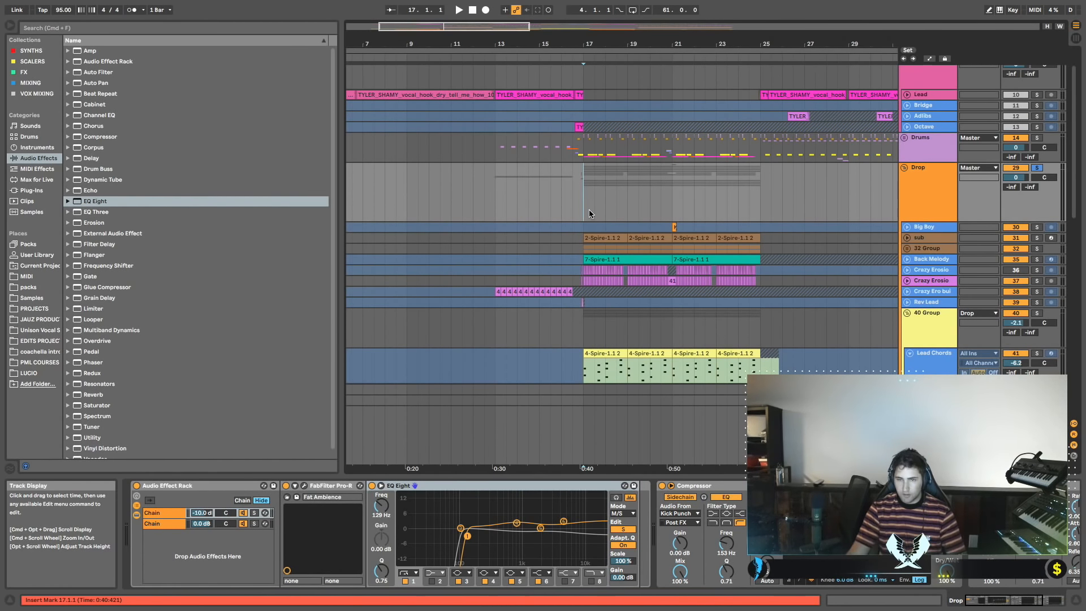
key("space")
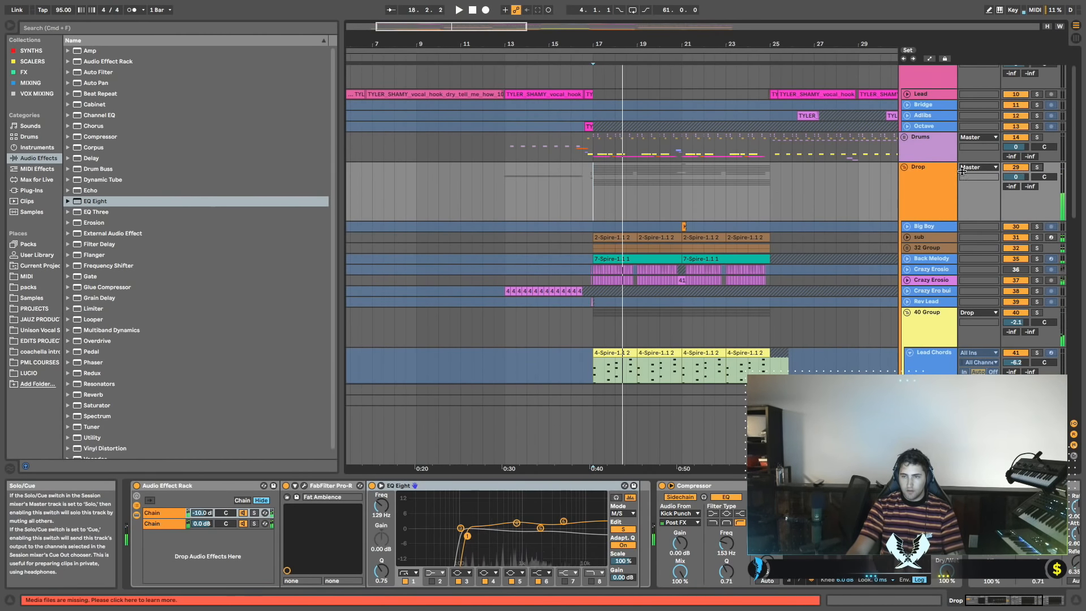
Solo the Drums group from bar 17.1, compare Fat & Ruff in E bypassed and active, and unsolo the drums.
scroll(849, 193, "up", 2)
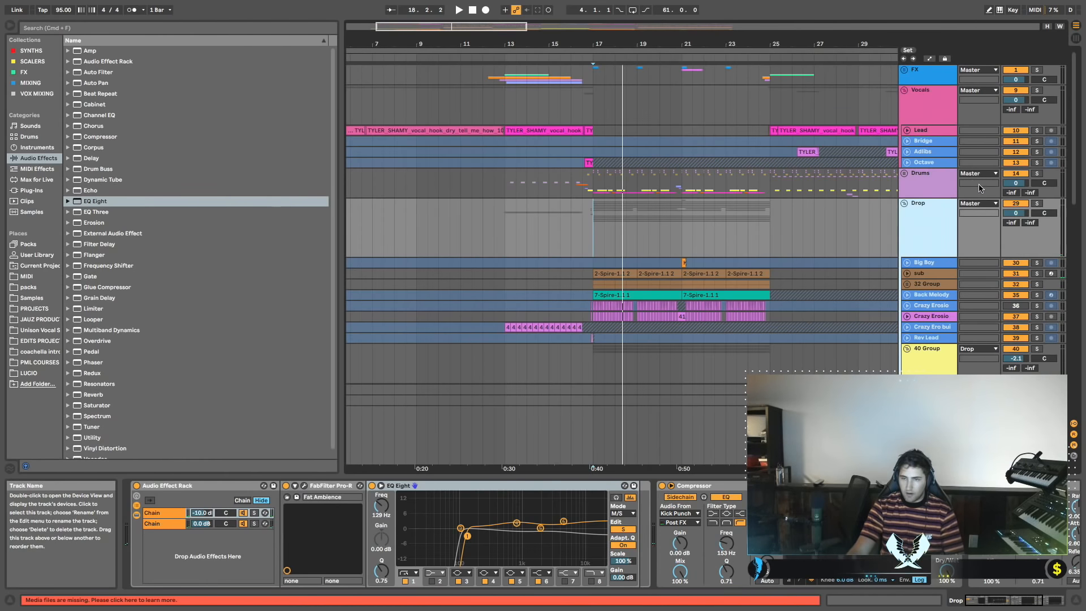
left_click(899, 193)
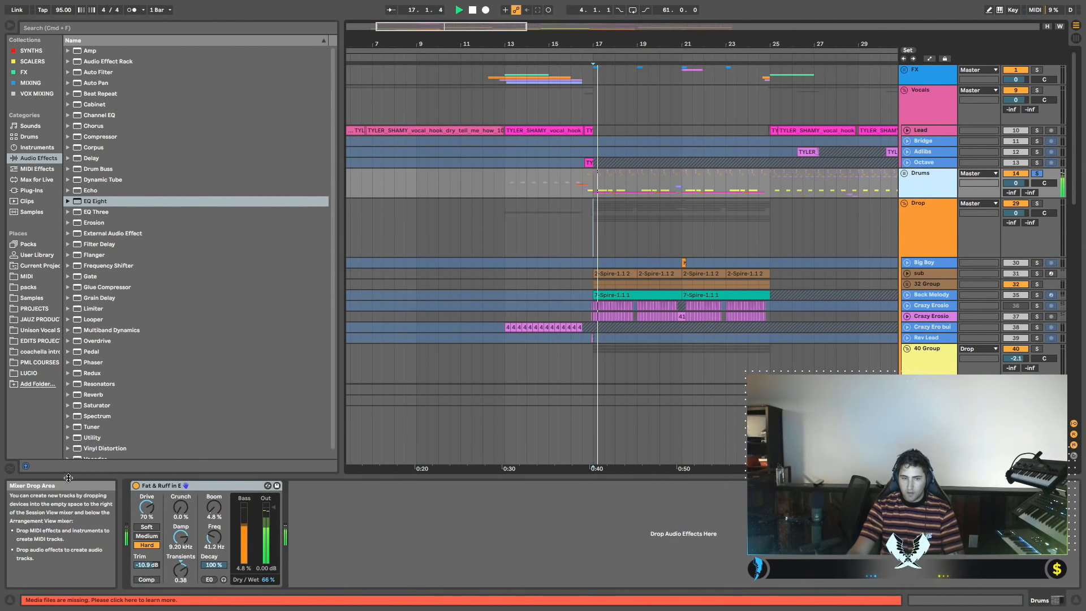
left_click(135, 486)
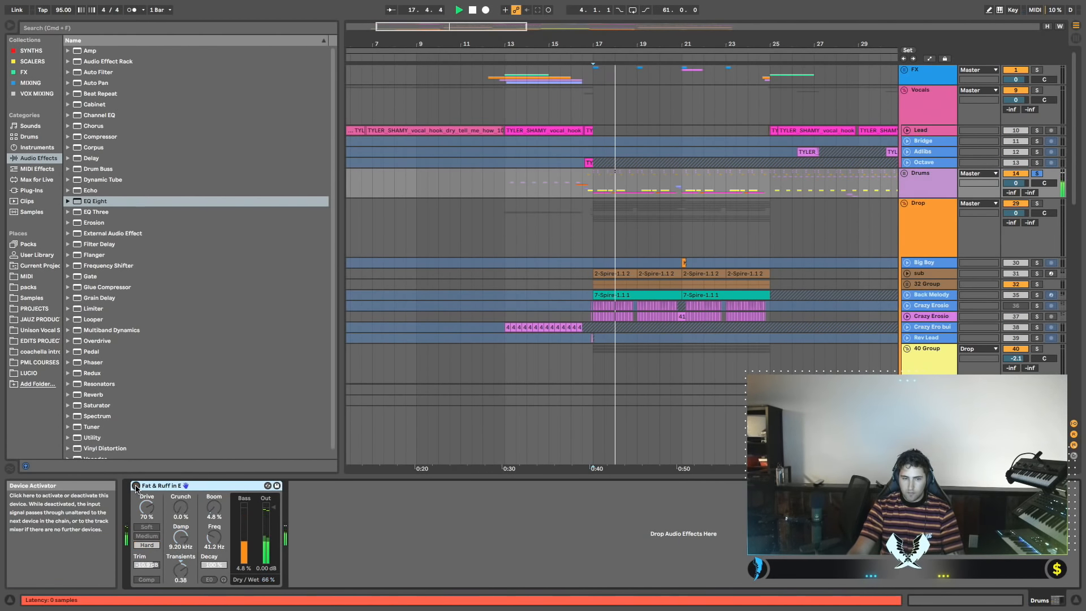
left_click(135, 486)
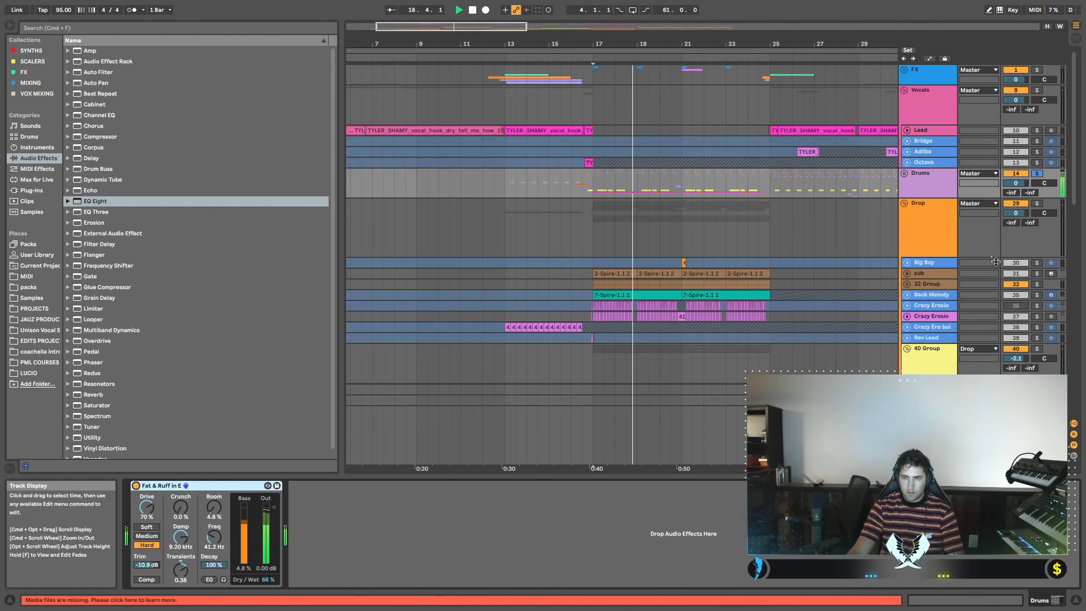
left_click(1035, 174)
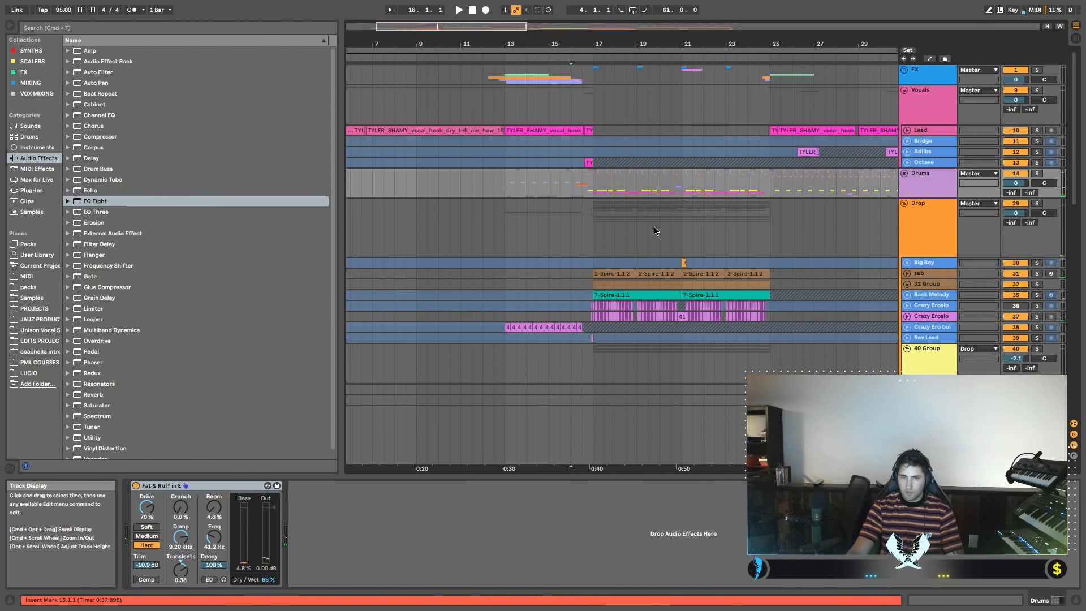
Play the full mix from bar 16.1 through the drop and fold the 40 Group and 44 Rock Electric Bass tracks.
key("space")
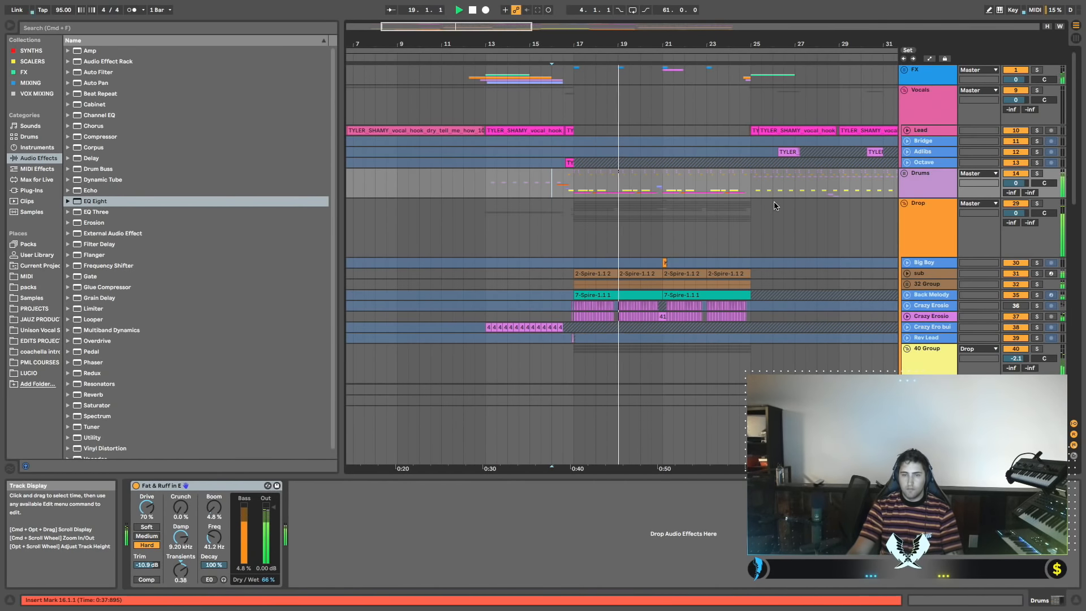
scroll(743, 239, "down", 5)
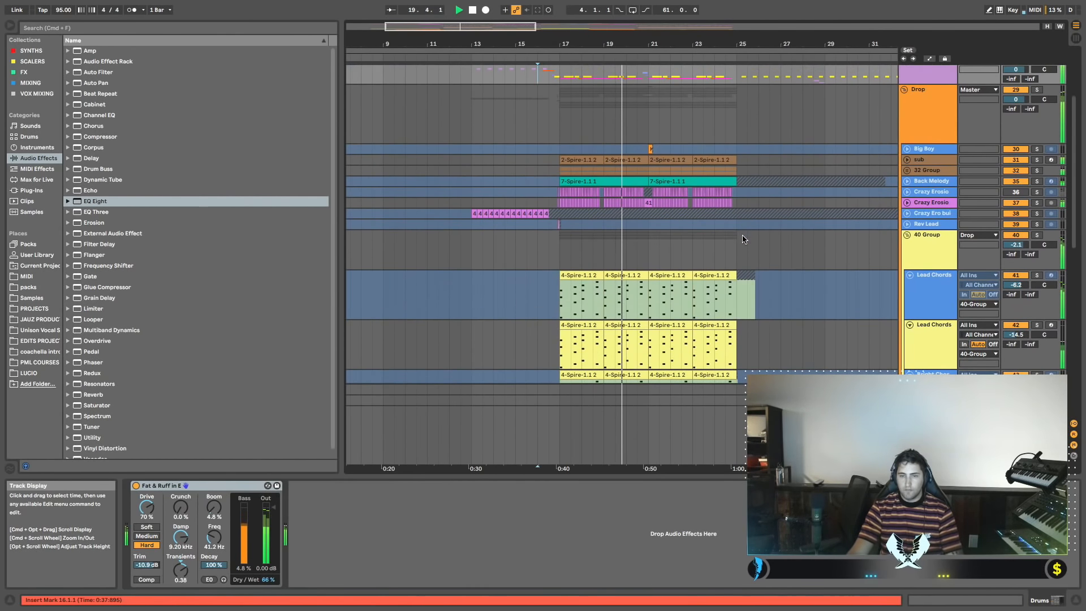
left_click(907, 181)
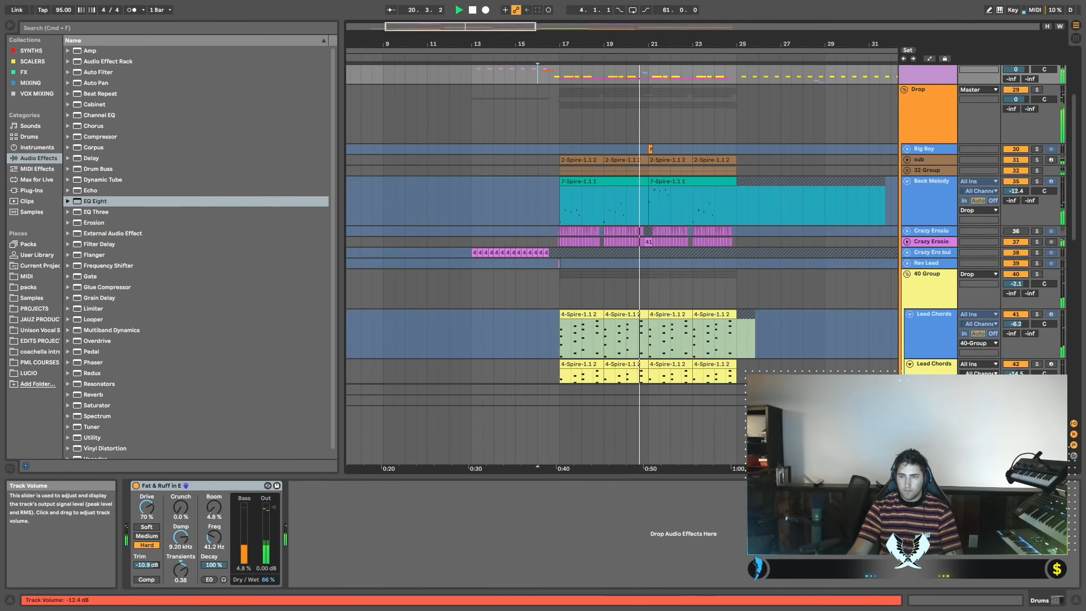
left_click(908, 179)
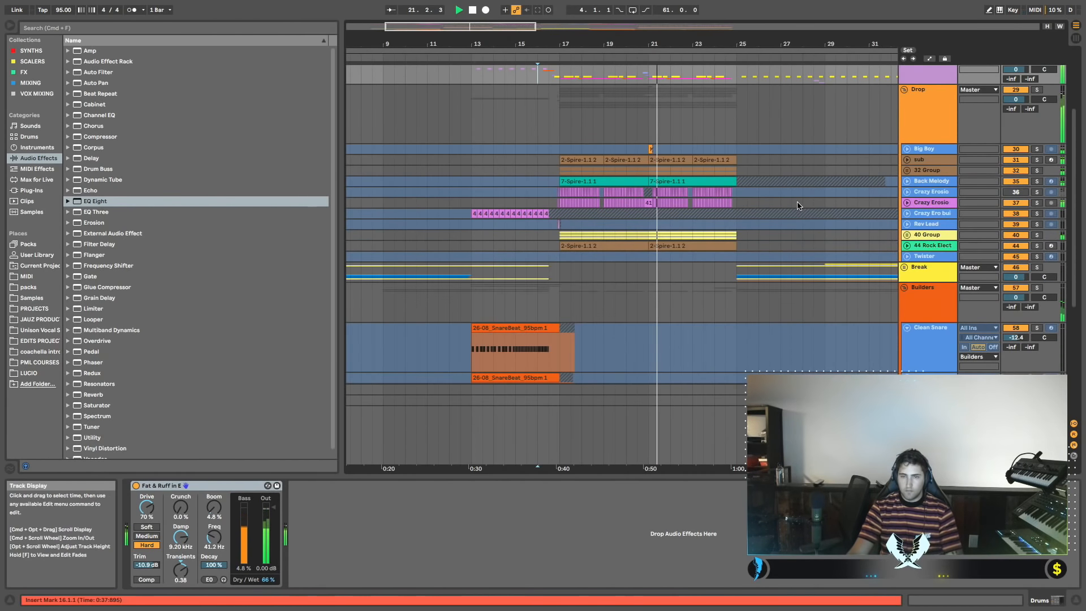
scroll(769, 206, "right", 1)
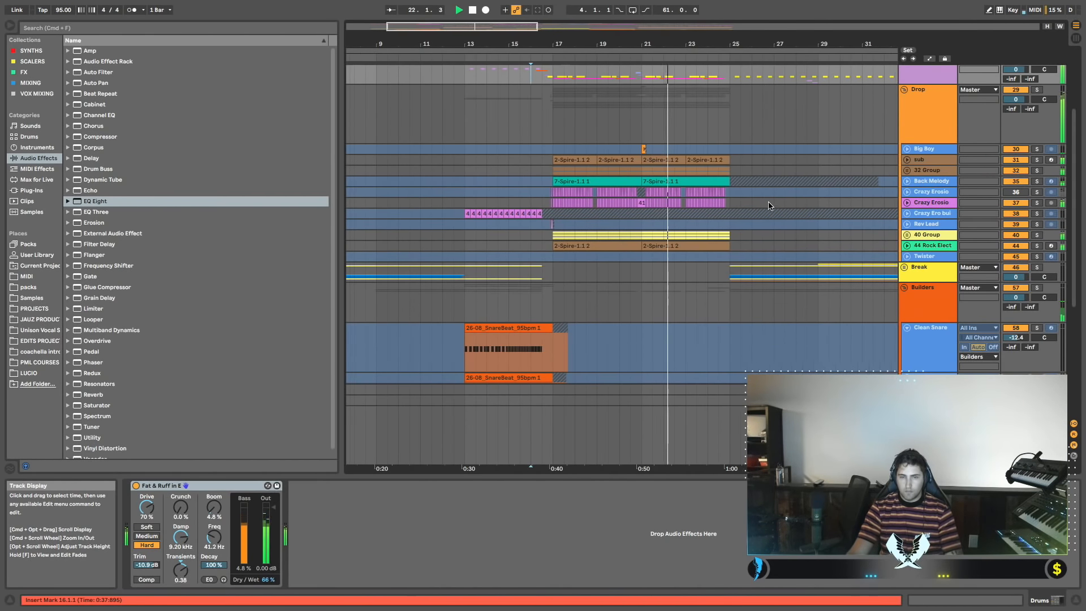
scroll(769, 206, "up", 3)
scroll(747, 210, "right", 3)
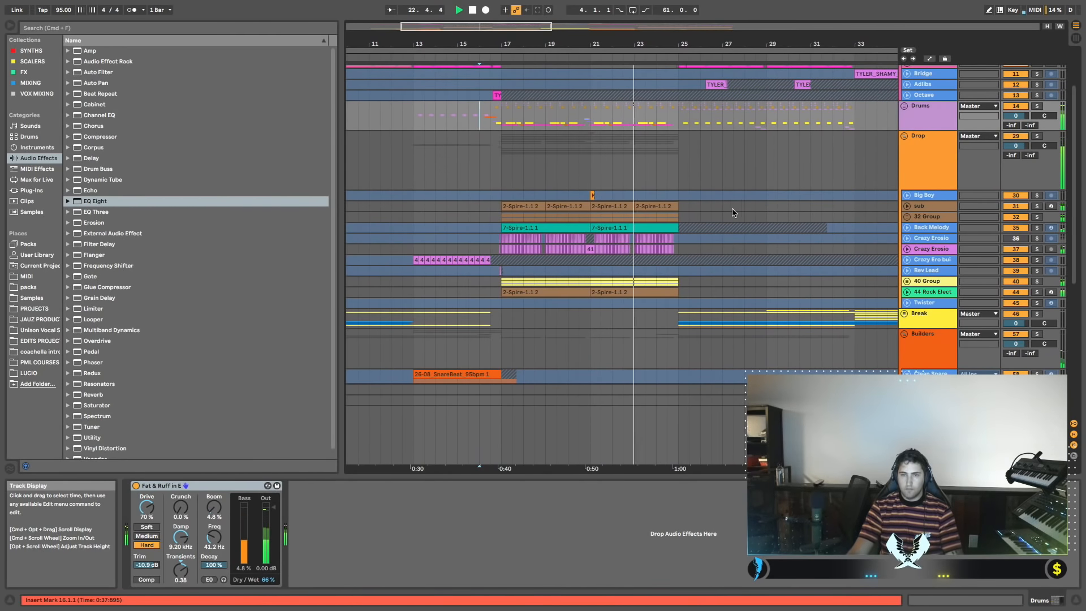
scroll(731, 212, "left", 3)
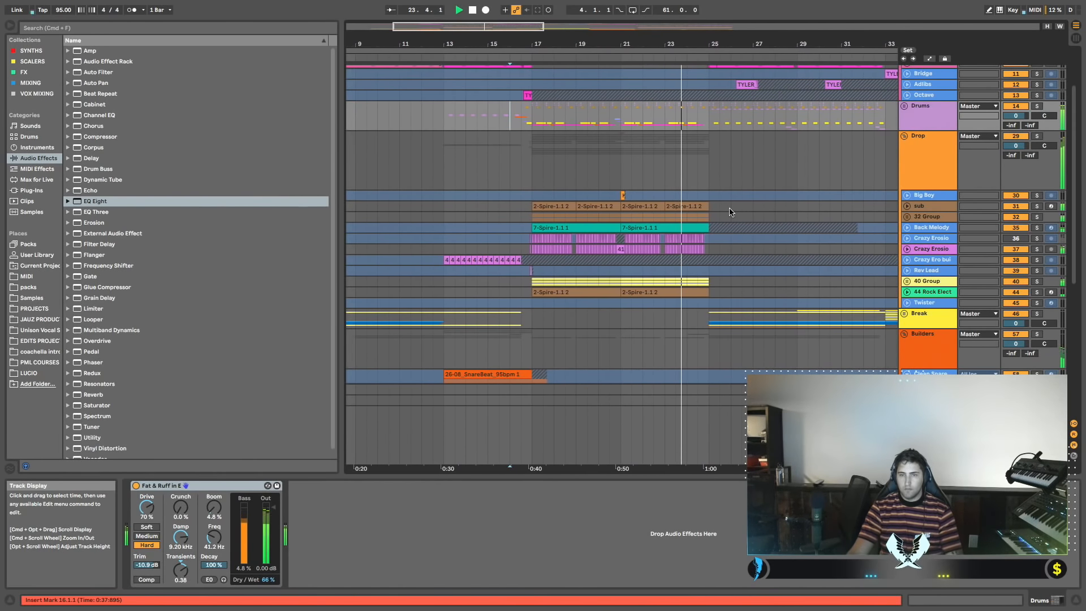
scroll(729, 212, "right", 5)
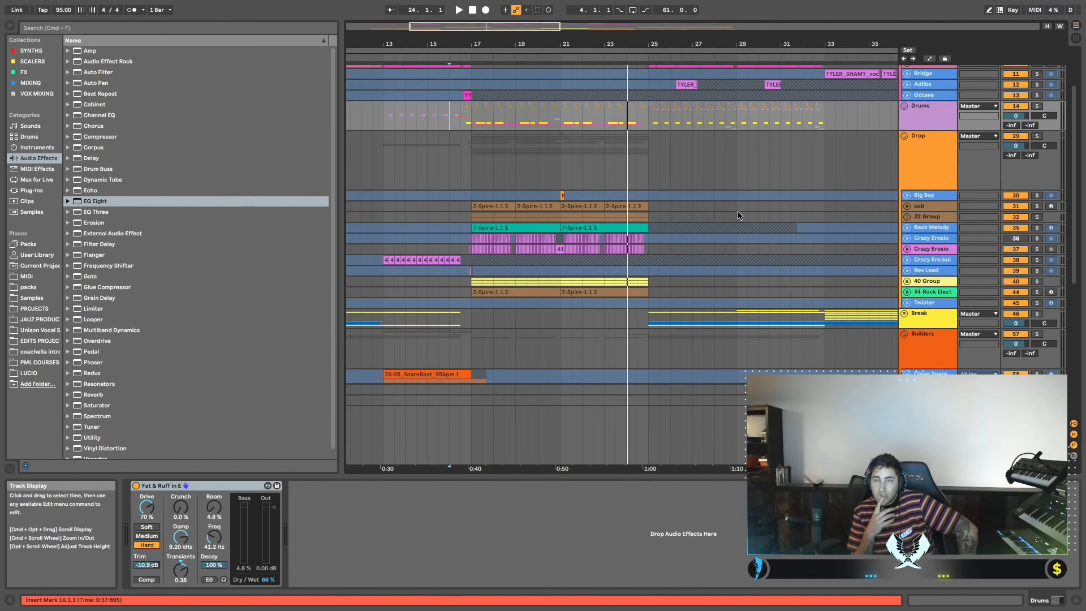
Examine the layout of the whole arrangement across both drops and all track groups.
scroll(739, 215, "up", 3)
scroll(730, 216, "left", 5)
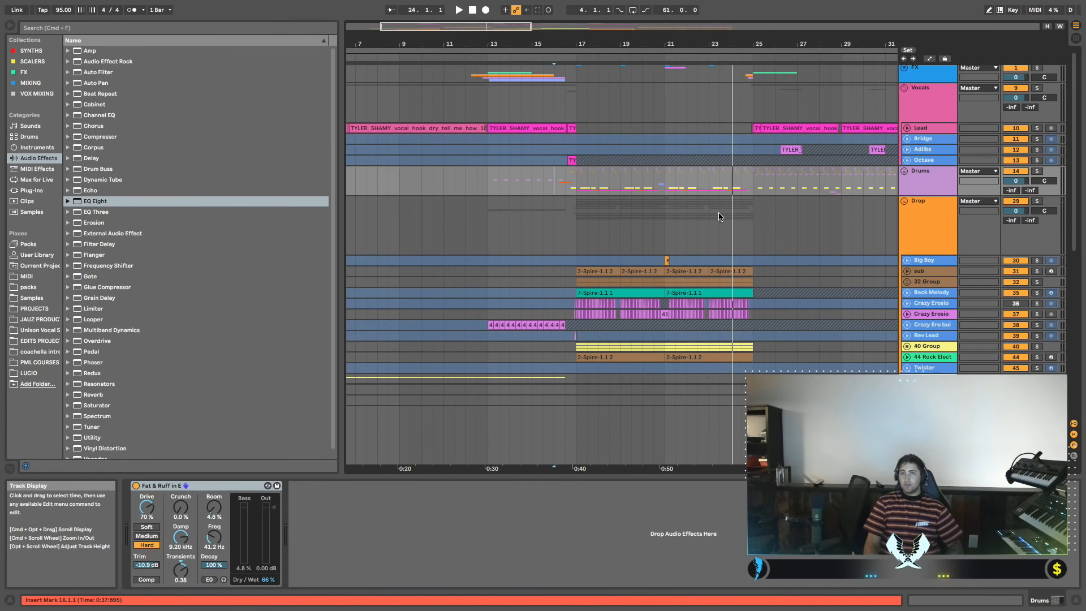
left_click_drag(372, 44, 372, 12)
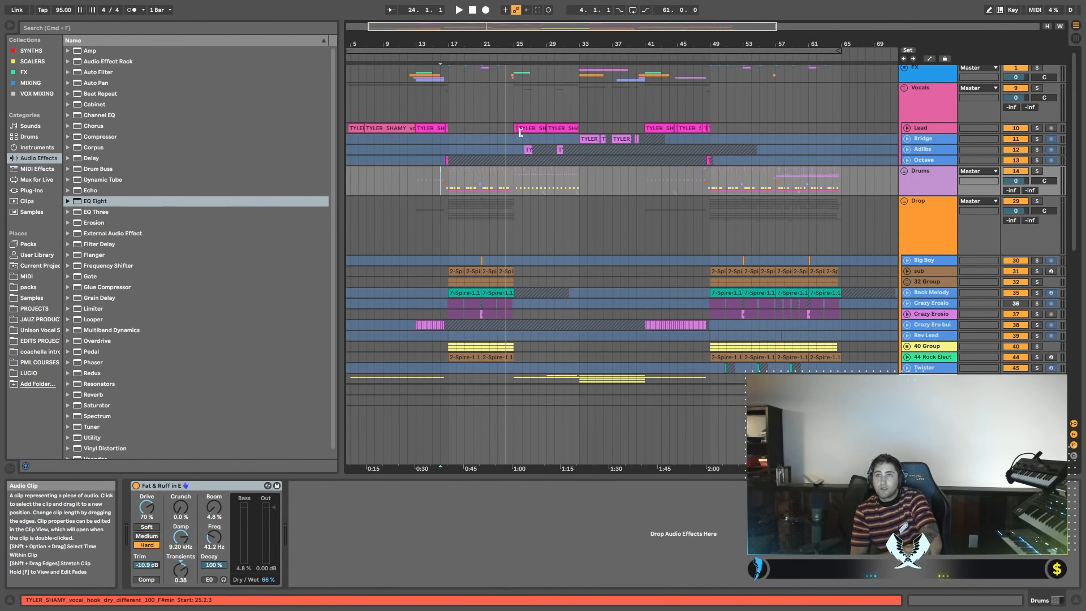
scroll(524, 136, "down", 10)
scroll(532, 142, "up", 10)
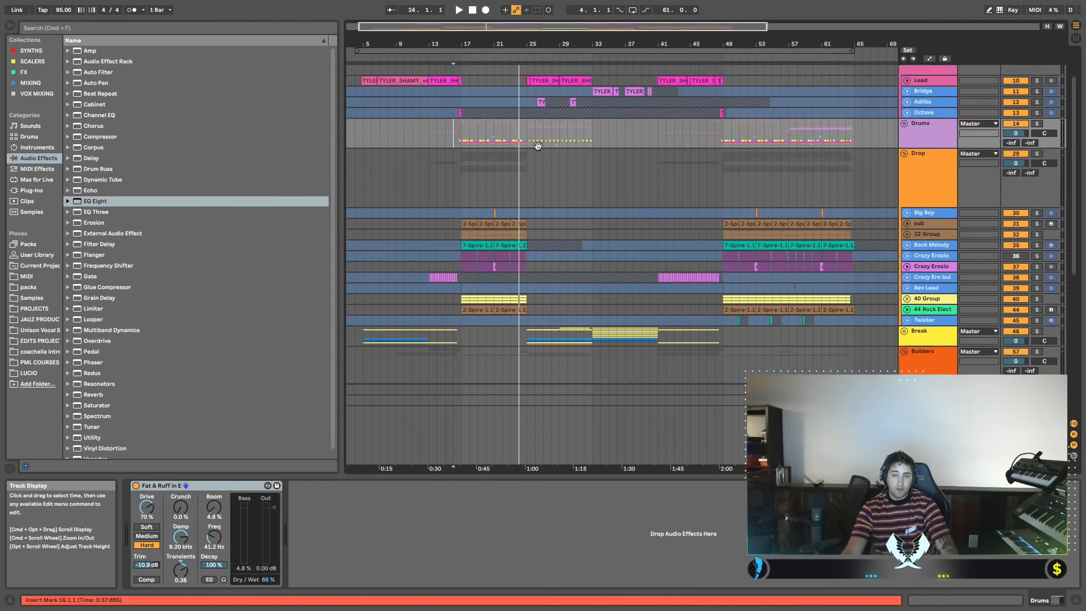
Place the insert marker on the Adlibs track at bar 15.3, just before the first drop.
left_click_drag(478, 34, 501, 146)
left_click(501, 146)
scroll(531, 138, "right", 2)
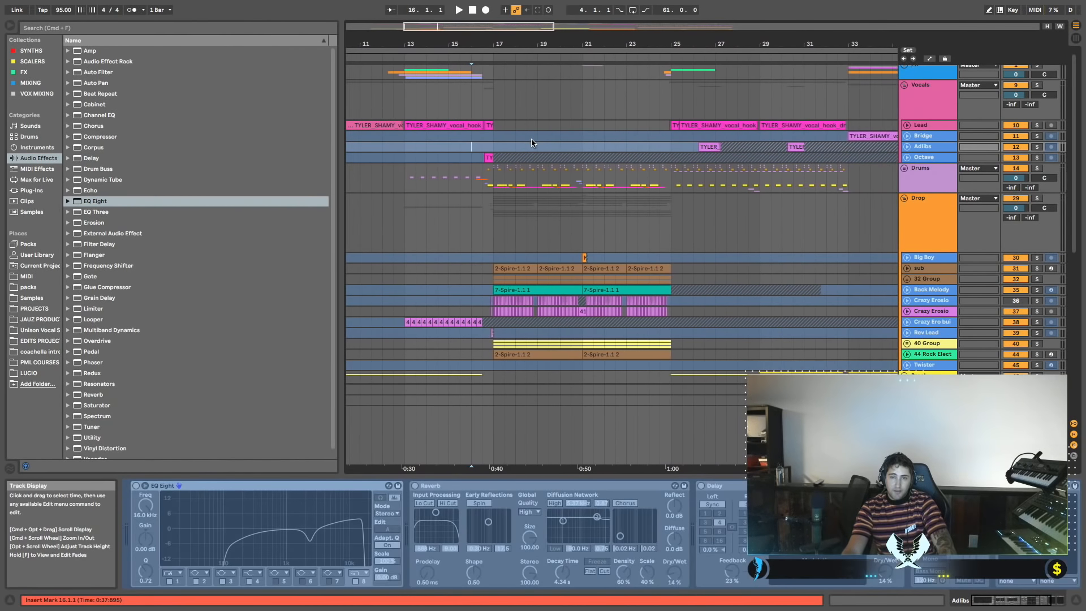
scroll(531, 138, "left", 2)
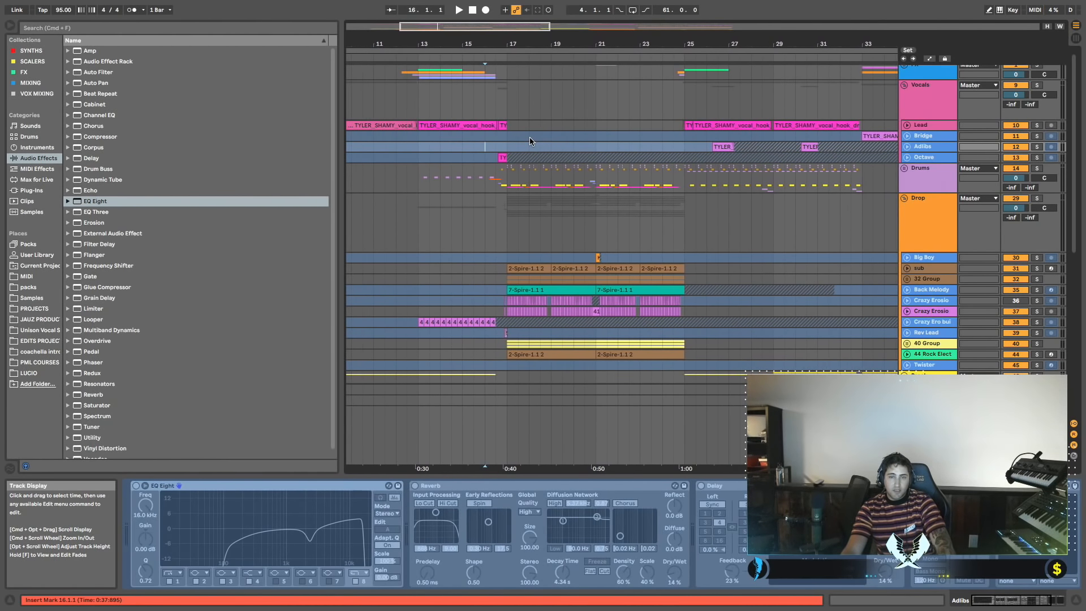
scroll(530, 139, "up", 1)
scroll(530, 141, "left", 3)
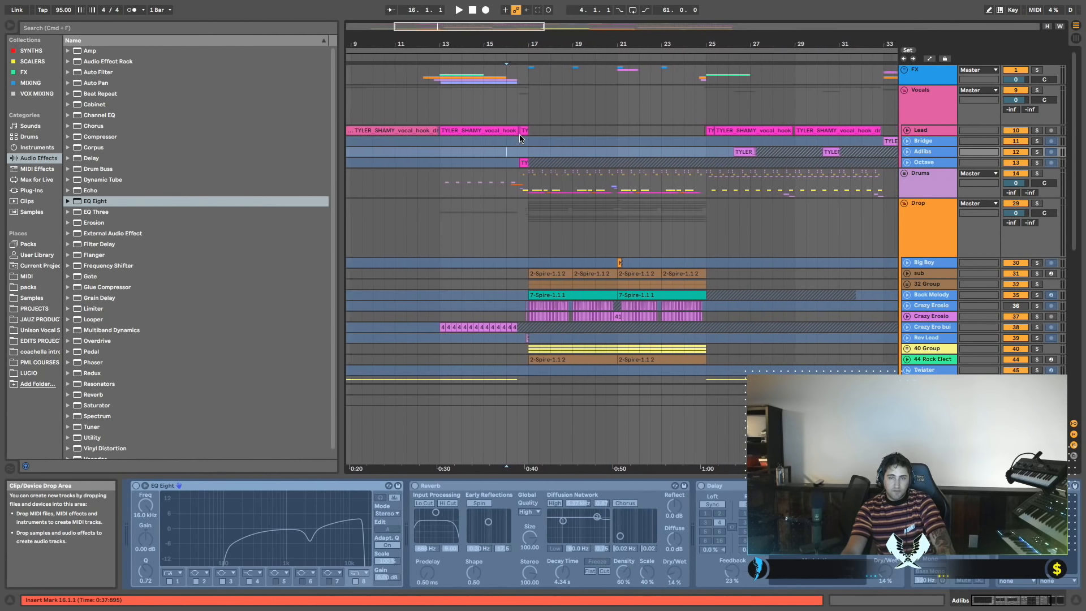
scroll(520, 138, "right", 2)
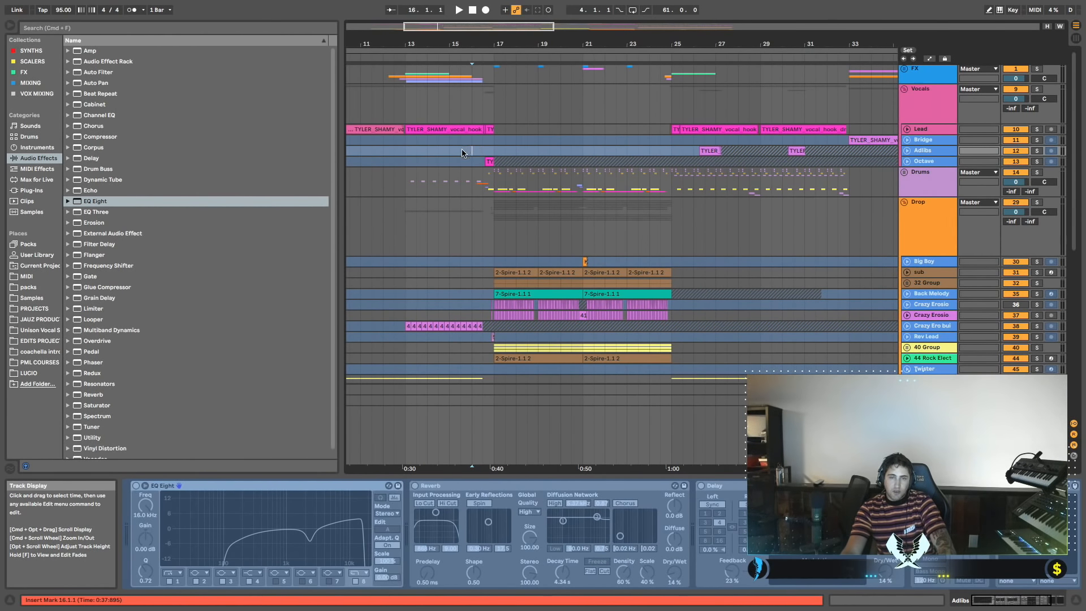
scroll(511, 154, "right", 1)
scroll(512, 154, "left", 1)
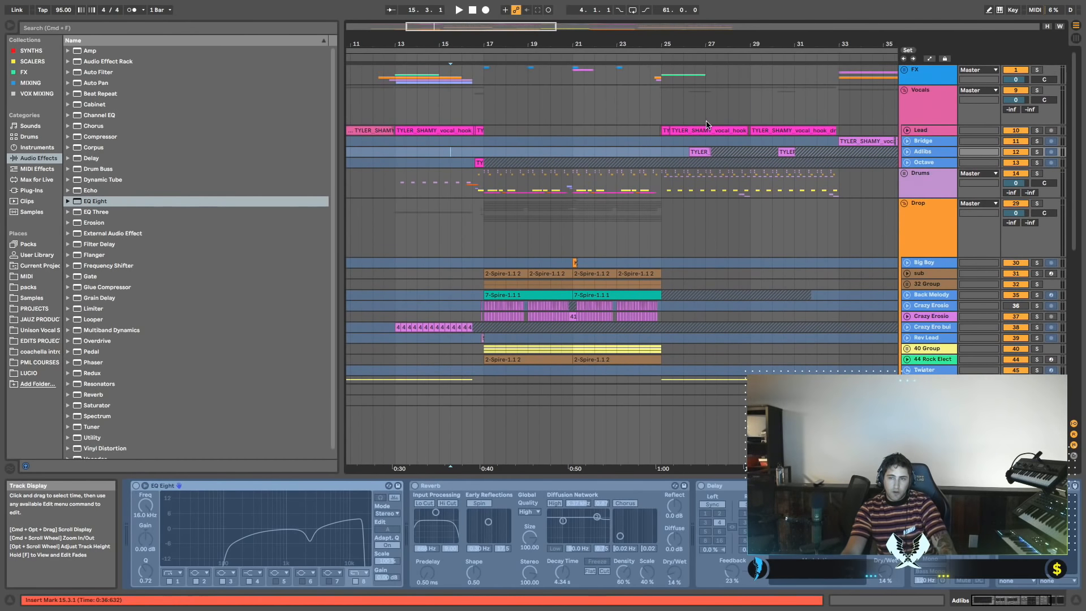
Fold the Vocals group, hiding its Lead, Bridge, Adlibs and Octave tracks.
left_click(904, 91)
scroll(614, 115, "left", 4)
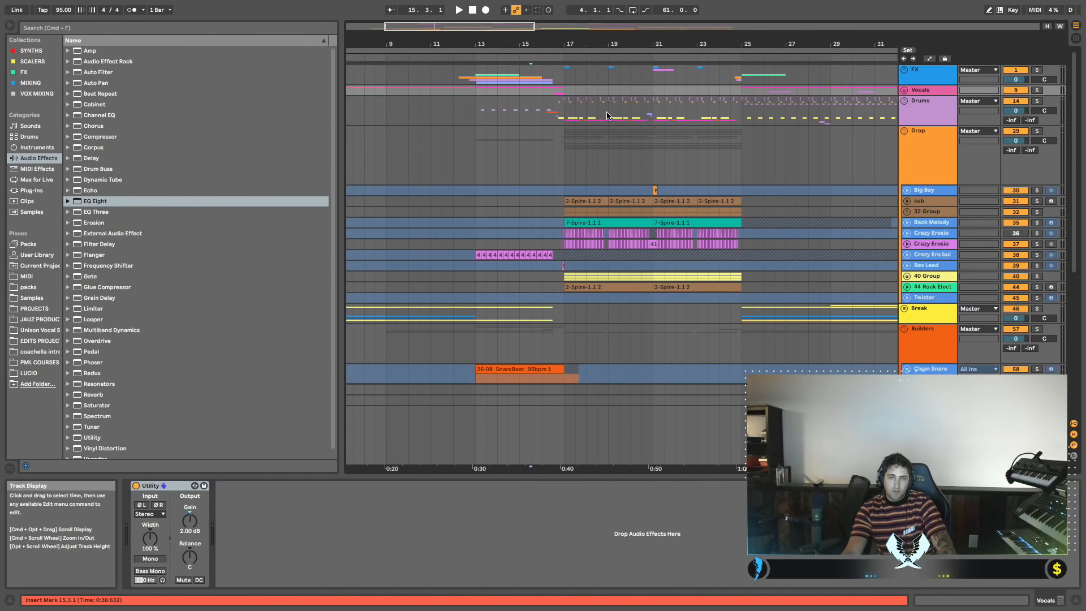
scroll(607, 115, "left", 1)
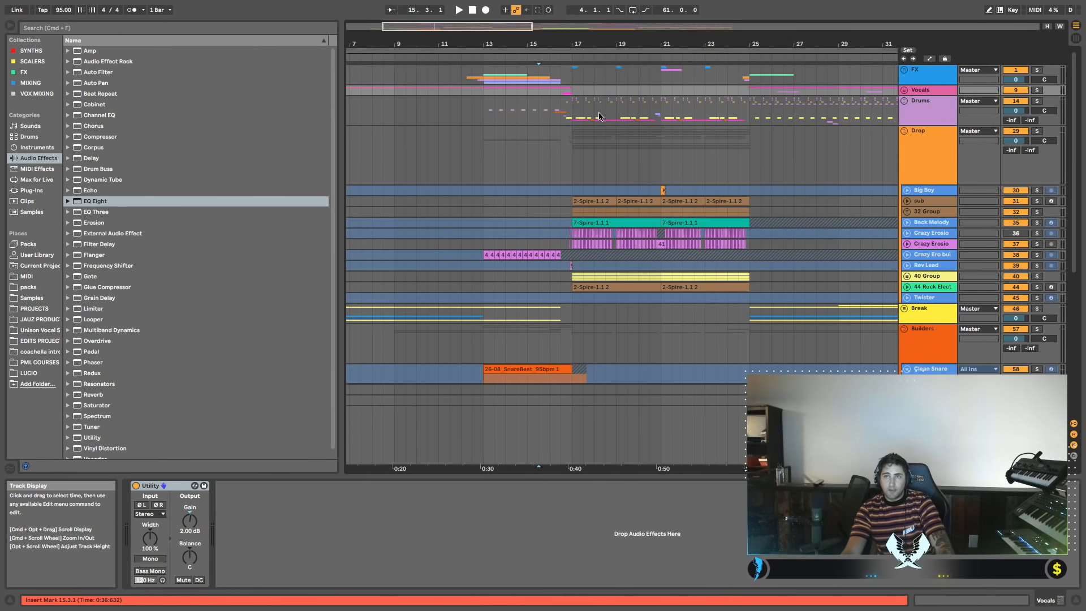
Play the full mix from bar 15.3 into the first drop, selecting the FX track during playback.
scroll(599, 115, "right", 5)
key("space")
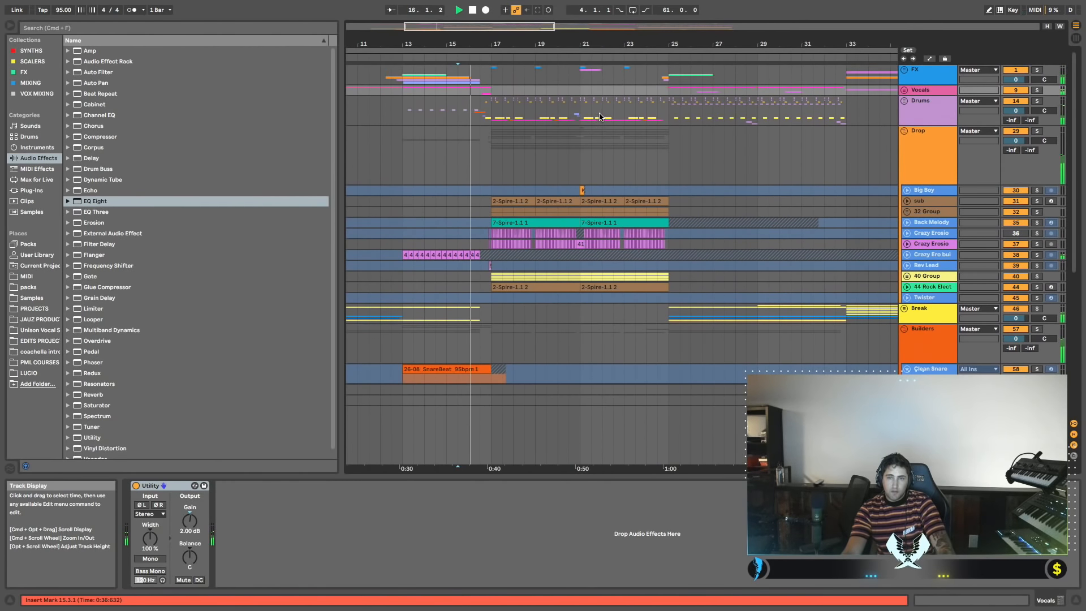
key("Up")
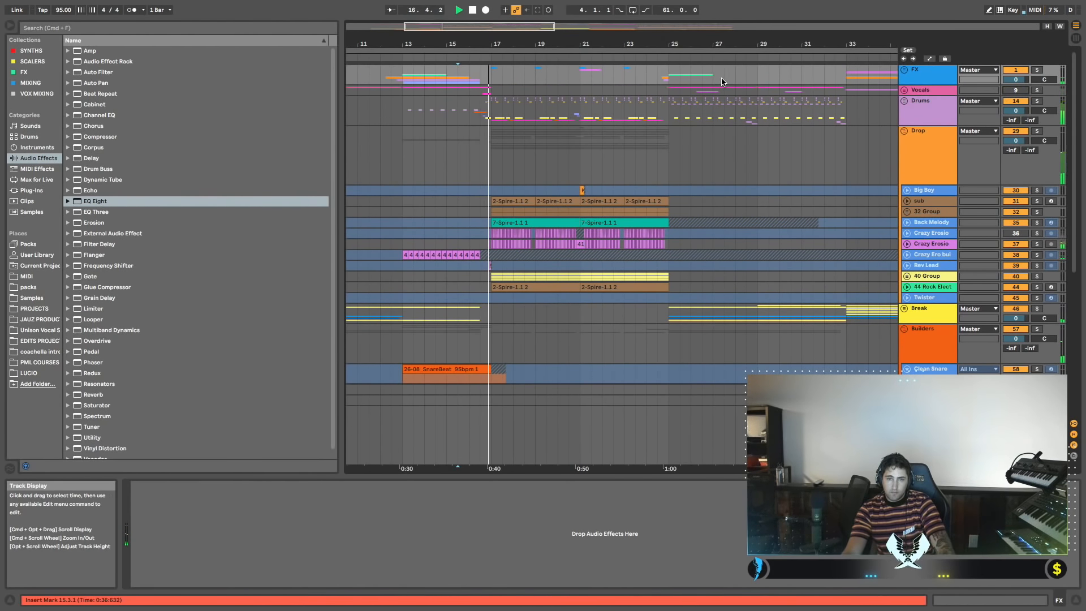
scroll(659, 89, "left", 4)
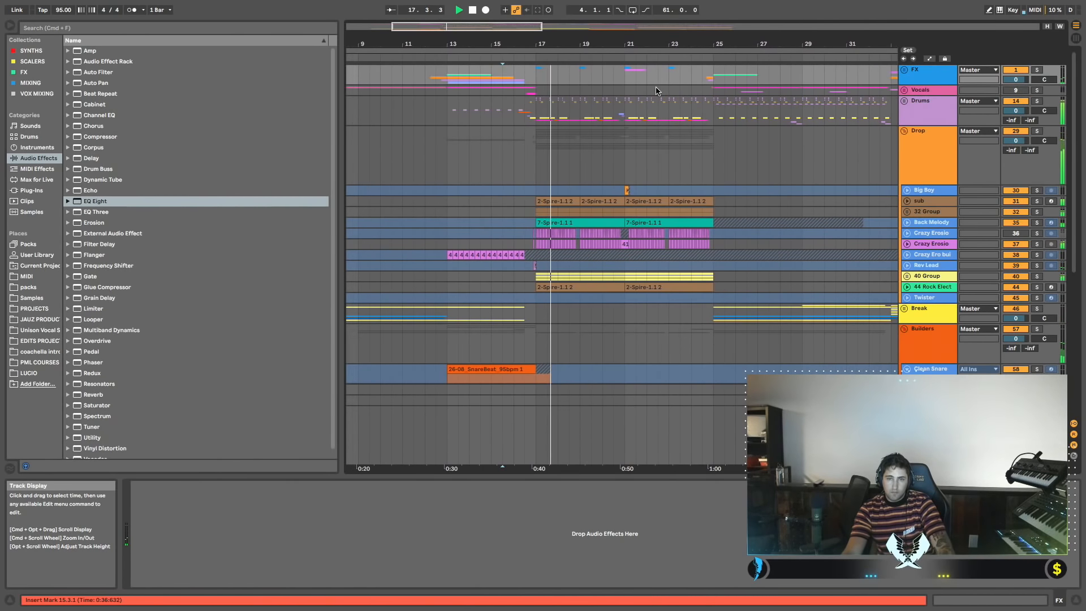
scroll(667, 90, "right", 4)
key("space")
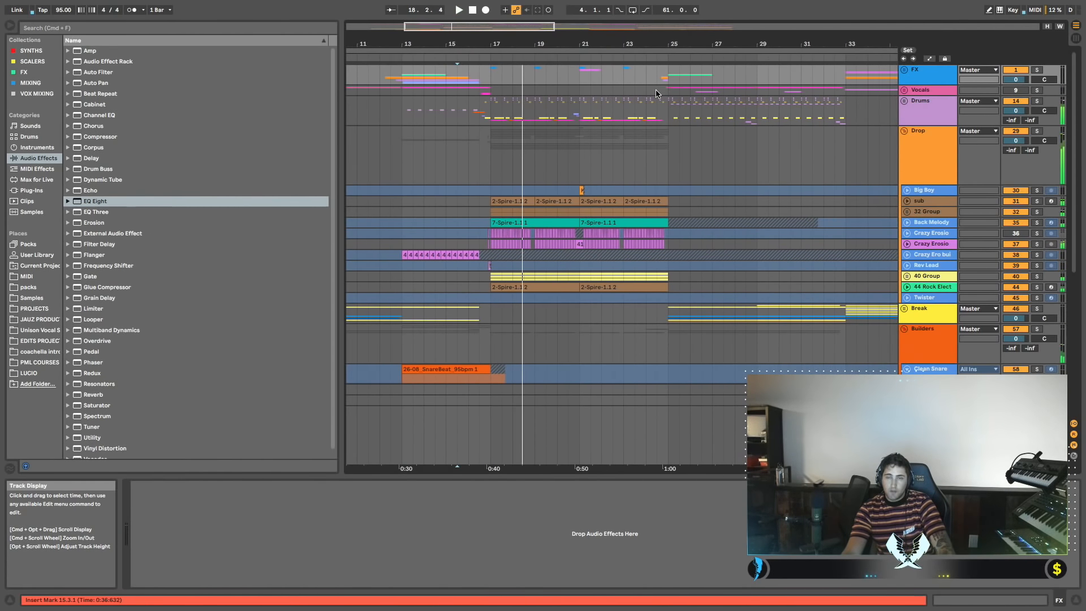
Examine the arrangement around the first drop and the following break, from the FX tracks down to the Builders group.
scroll(640, 101, "right", 6)
scroll(623, 117, "down", 6)
scroll(623, 117, "up", 4)
scroll(624, 117, "left", 5)
scroll(624, 117, "up", 2)
scroll(624, 117, "left", 5)
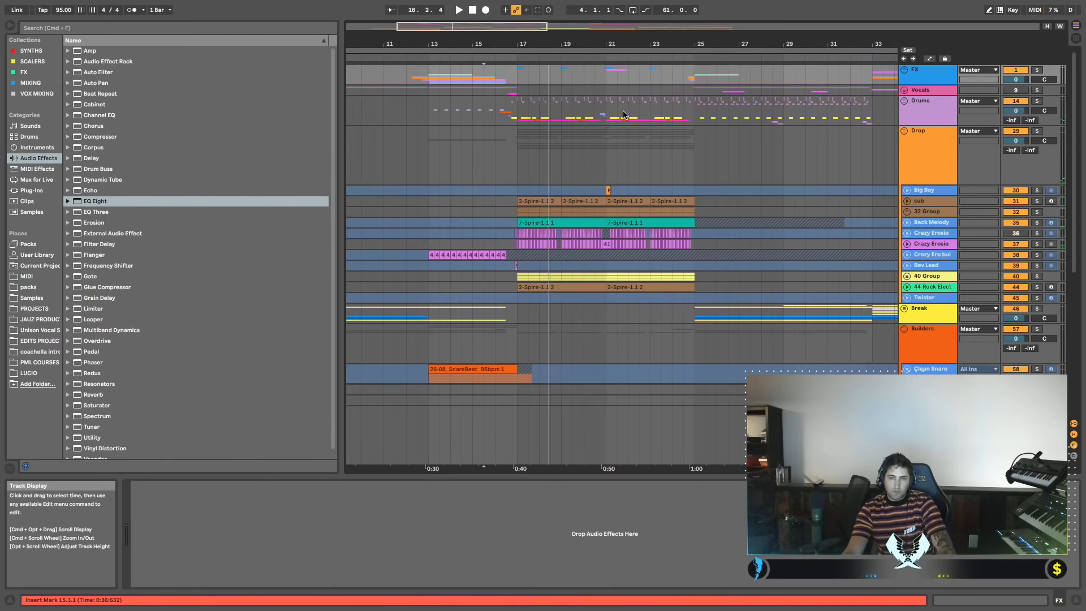
scroll(625, 116, "right", 2)
scroll(625, 116, "down", 8)
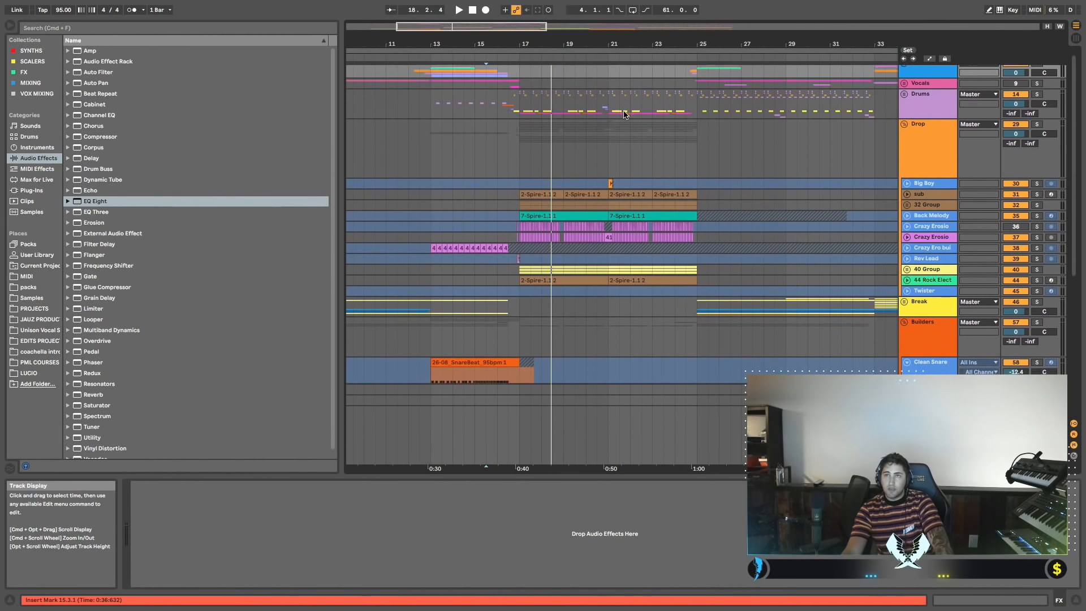
scroll(628, 117, "left", 1)
scroll(630, 116, "up", 7)
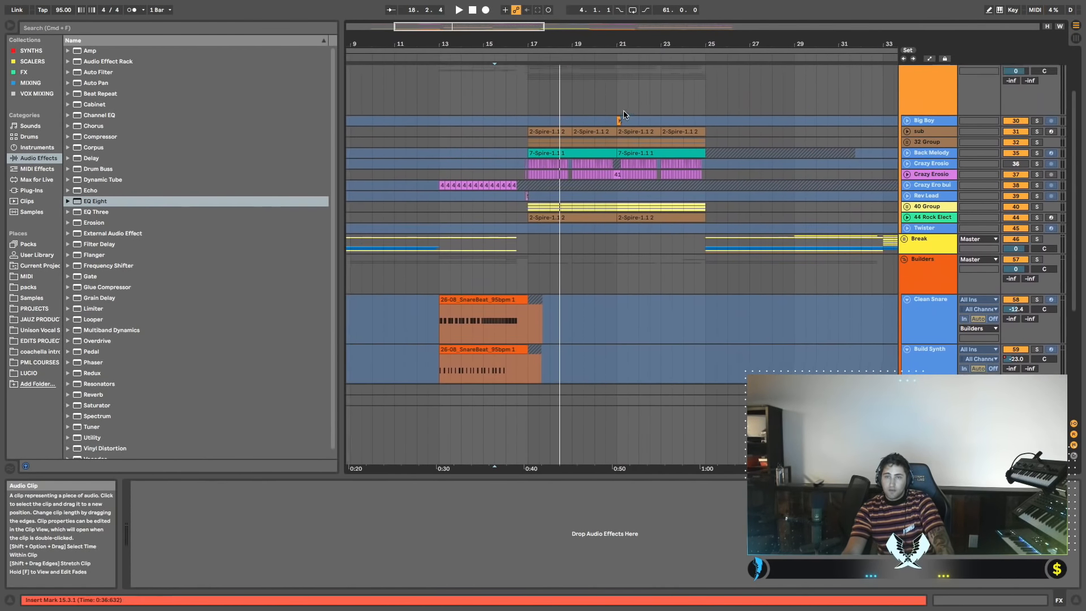
scroll(625, 115, "right", 1)
scroll(624, 115, "left", 2)
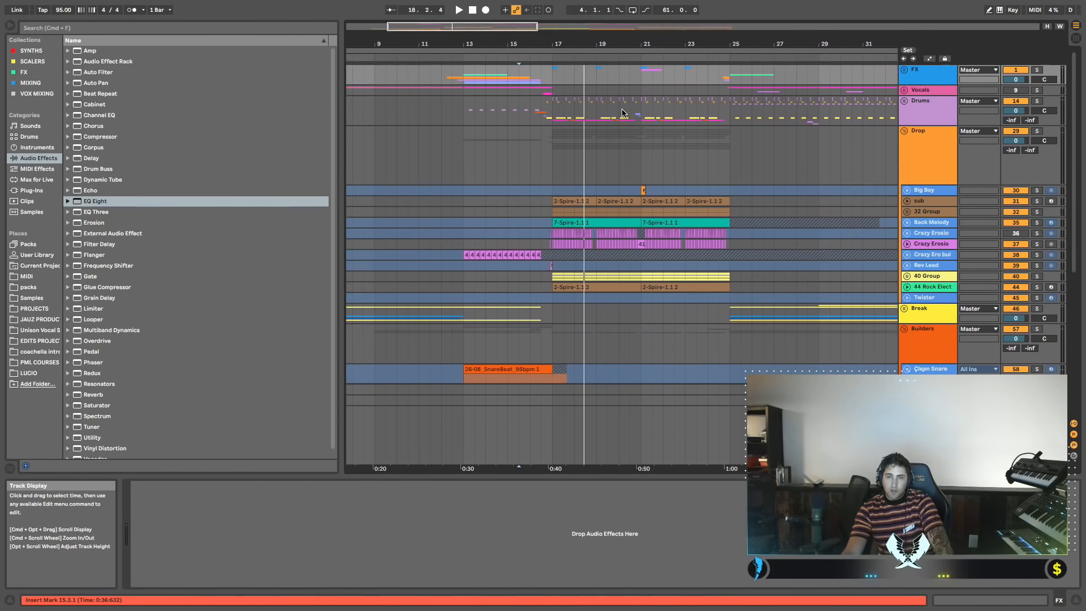
scroll(622, 115, "right", 3)
scroll(619, 115, "left", 4)
scroll(619, 115, "right", 8)
scroll(616, 115, "down", 1)
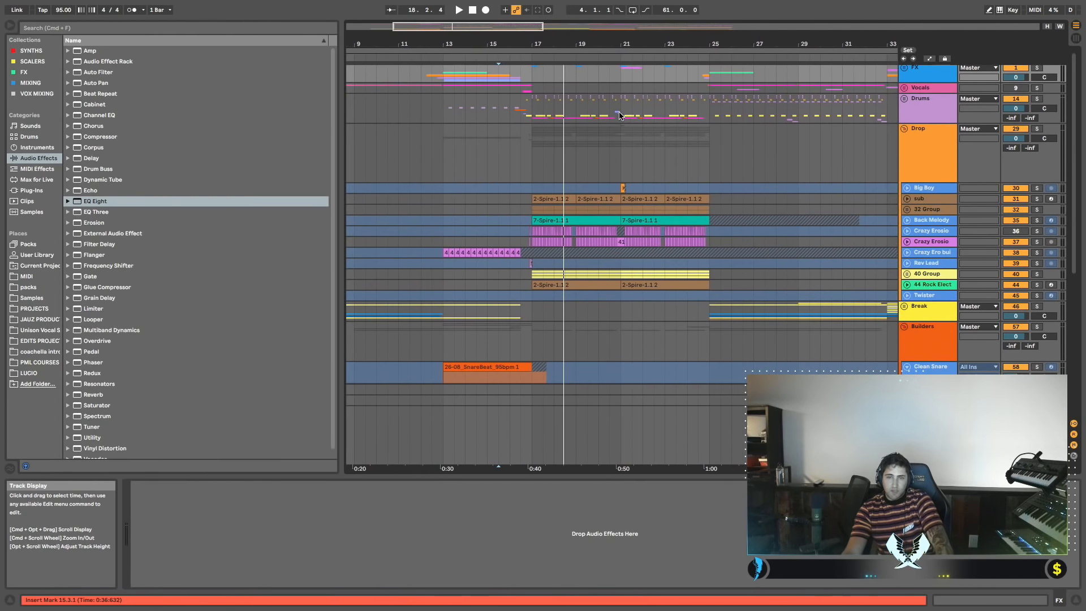
scroll(606, 115, "left", 2)
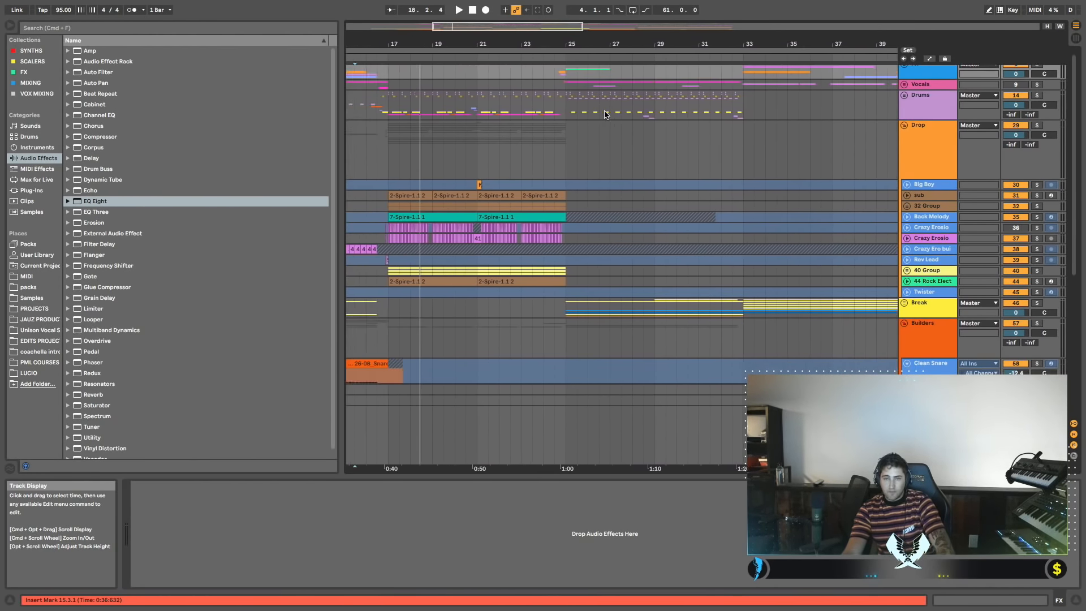
Save the current Live Set under its existing name.
key("super+s")
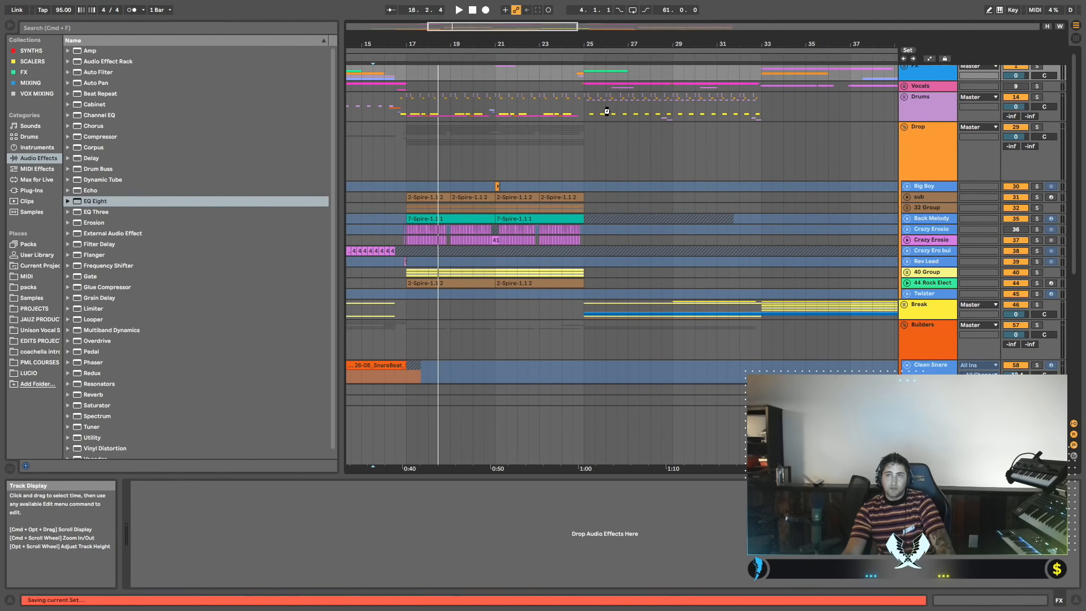
scroll(602, 110, "left", 6)
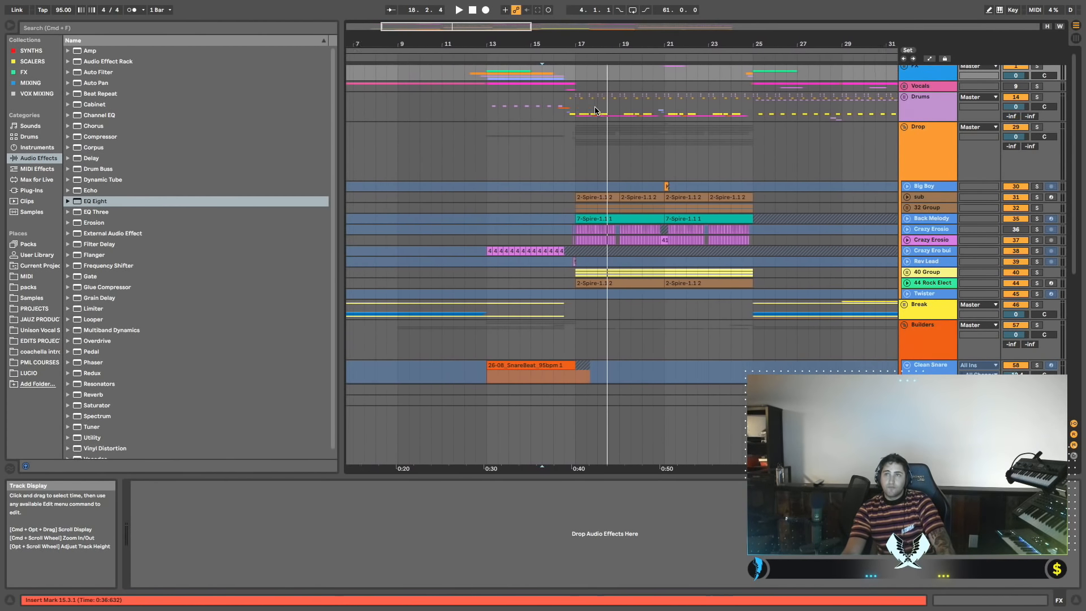
scroll(595, 110, "right", 3)
scroll(595, 107, "left", 9)
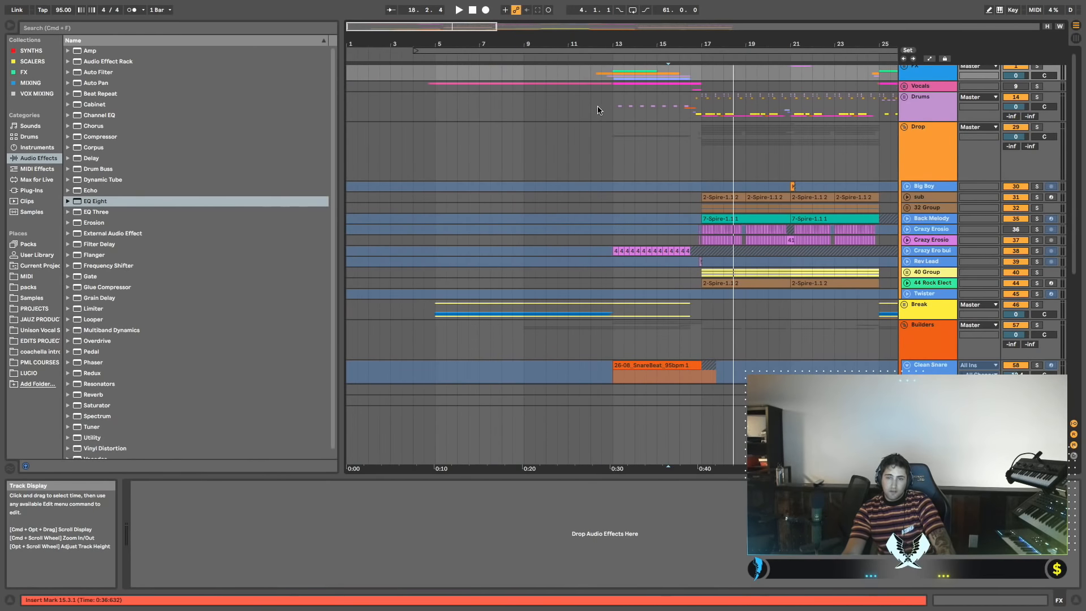
scroll(601, 113, "down", 8)
Save the Live Set under the new name "Bring It On Jauz version yay" in the existing project folder.
key("super+q")
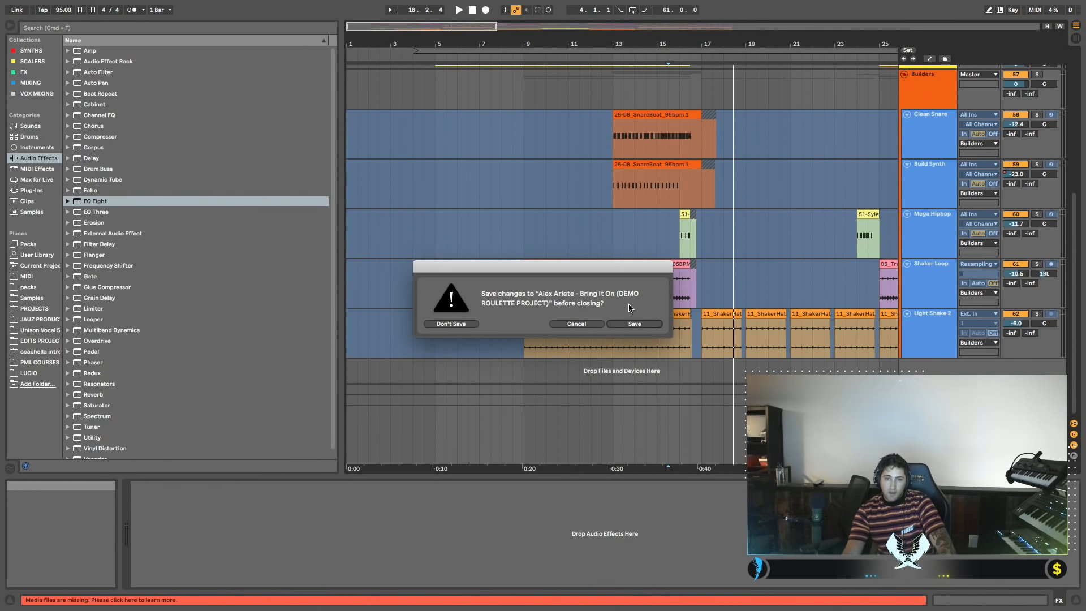
left_click(621, 325)
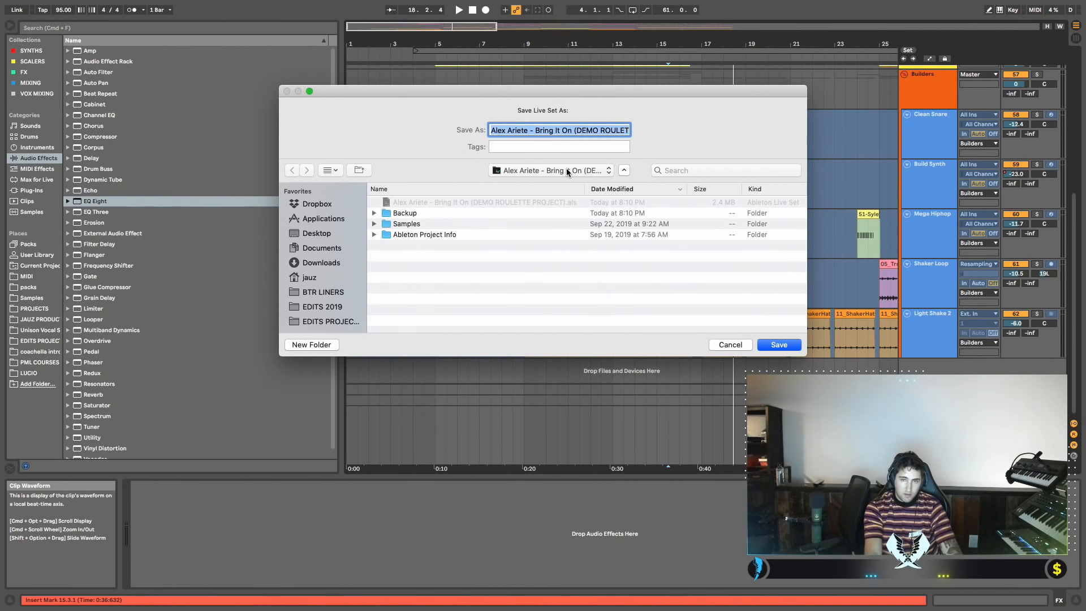
type("Bring It On Jauz version")
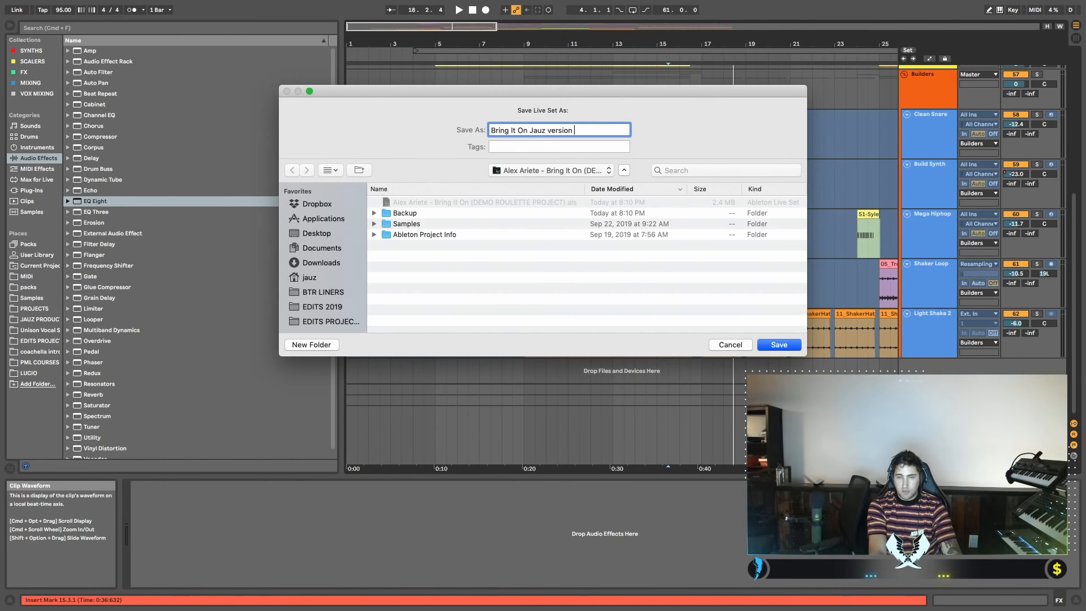
type(" yay")
key("Return")
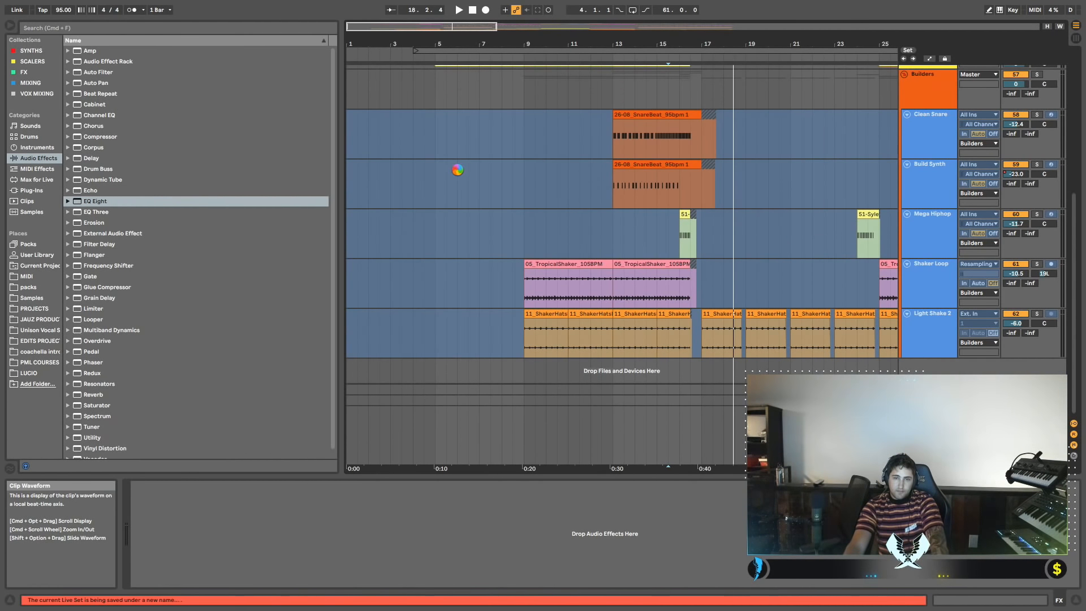
Collect all used media files into the project and save, including files from elsewhere, other Projects, User Library and Factory Packs.
left_click(456, 170)
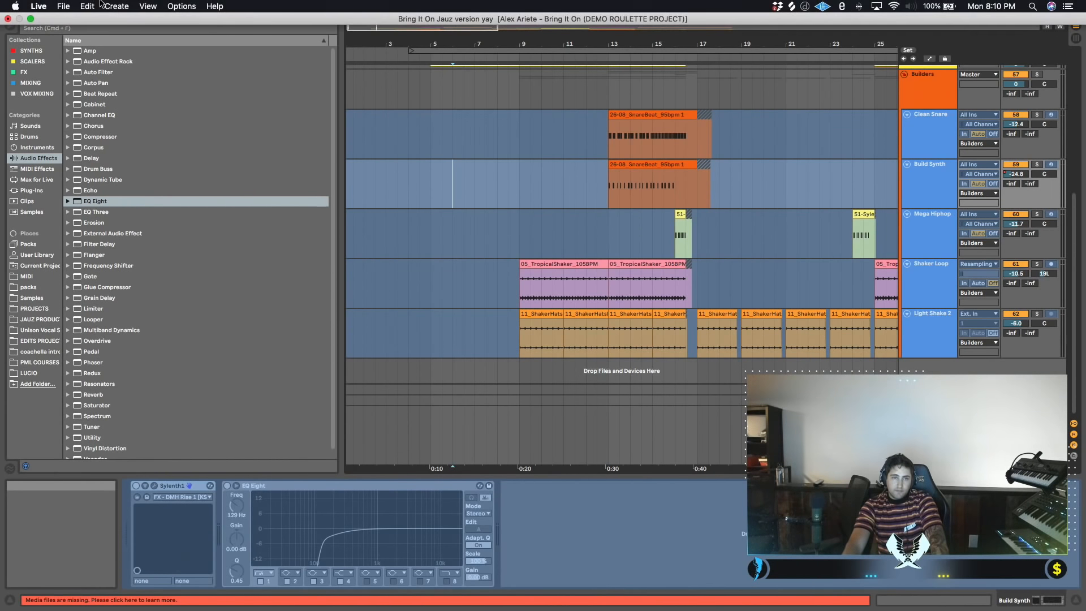
left_click(89, 5)
left_click(164, 137)
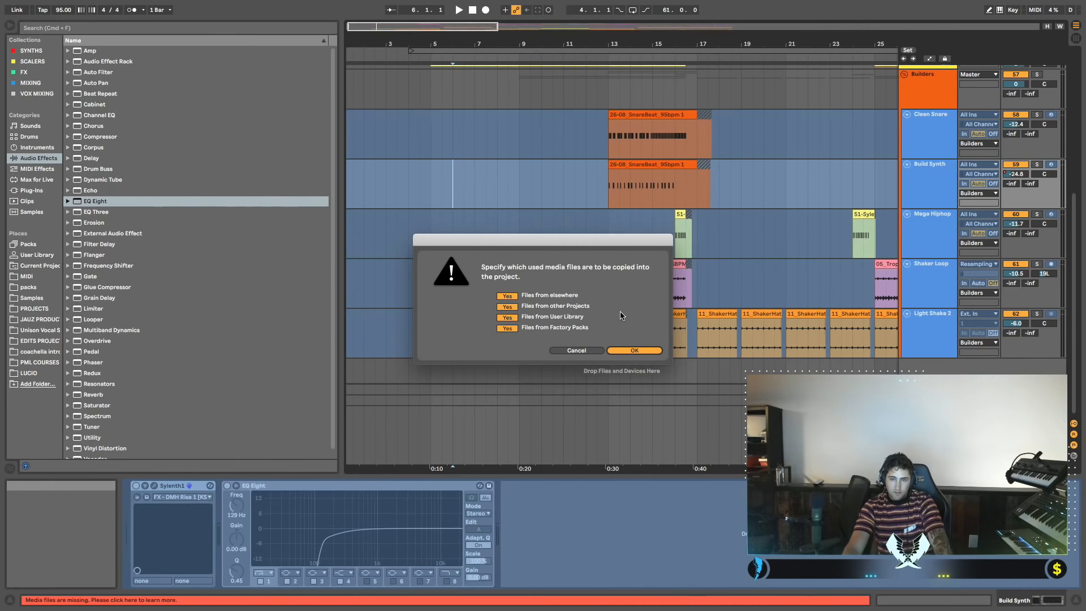
key("Return")
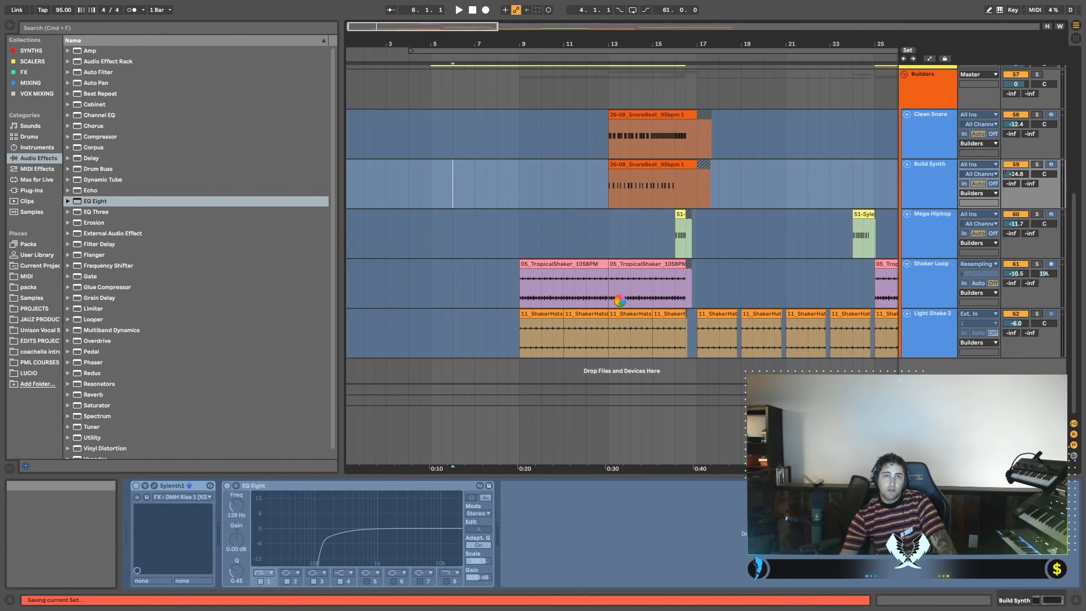